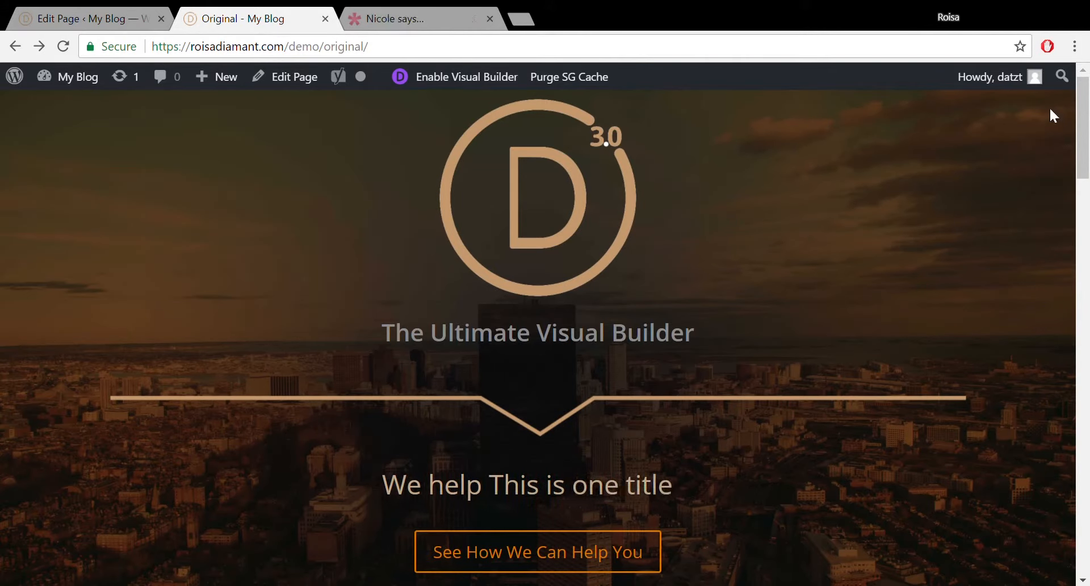
Log out of the WordPress admin account from the Howdy menu in the admin bar.
mouse_move(1022, 79)
click(913, 165)
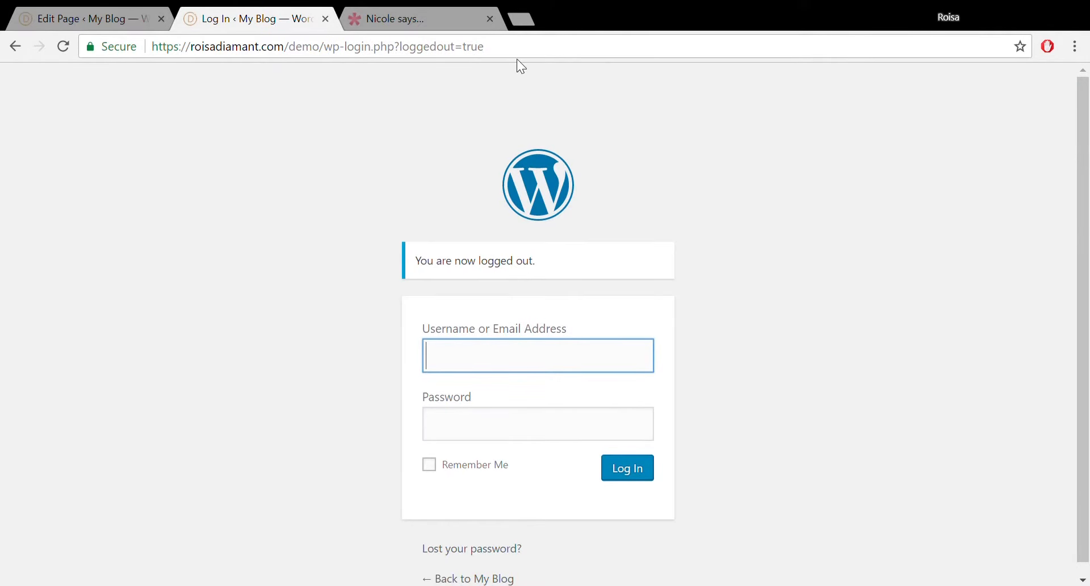
Replace the login path in the address with 'original' to load the Original demo page.
drag(530, 53, 336, 56)
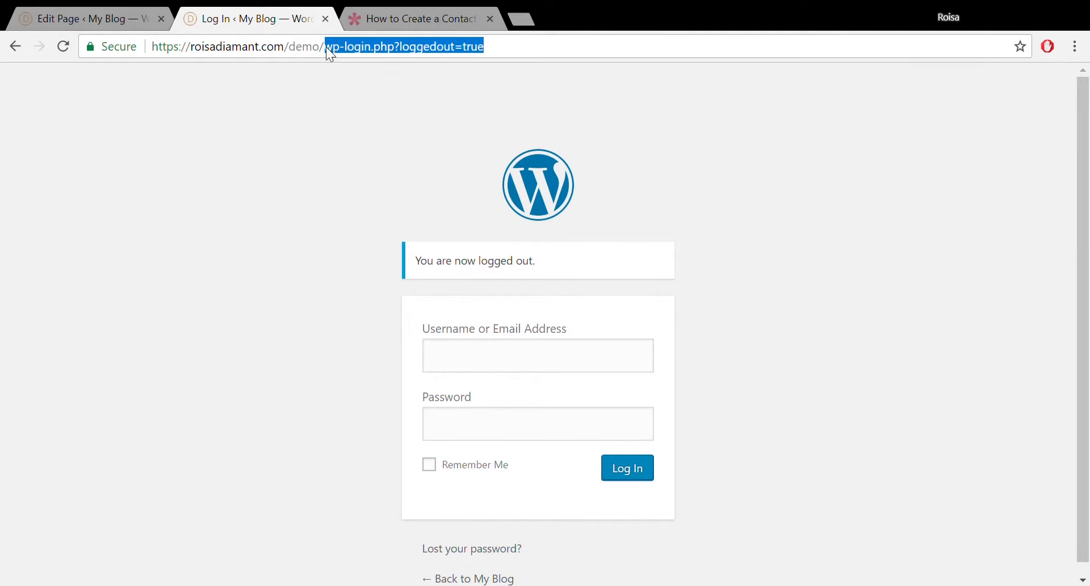
key(BackSpace)
text(orig)
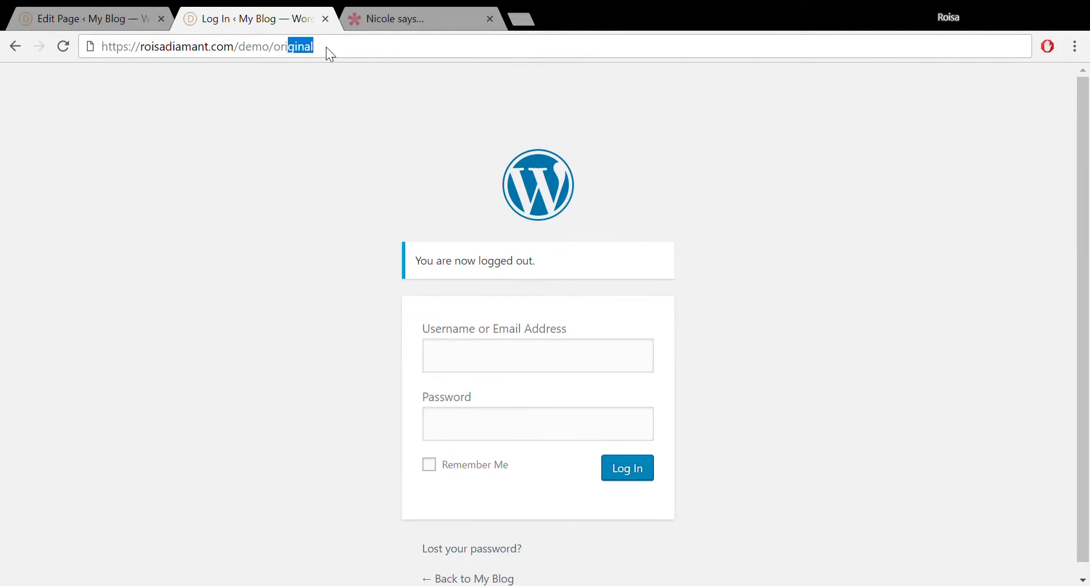
key(Return)
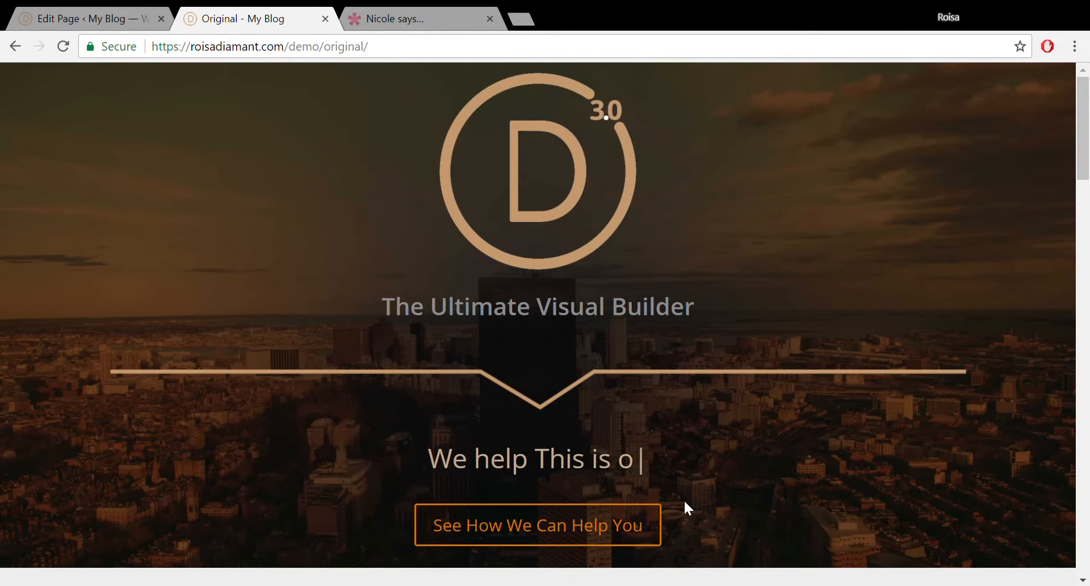
click(550, 525)
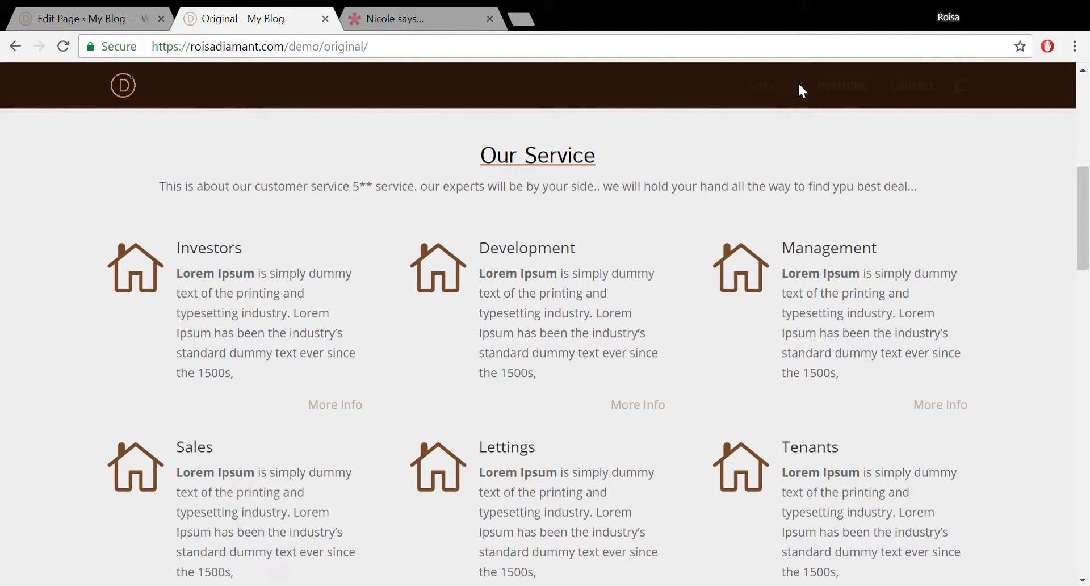
click(848, 93)
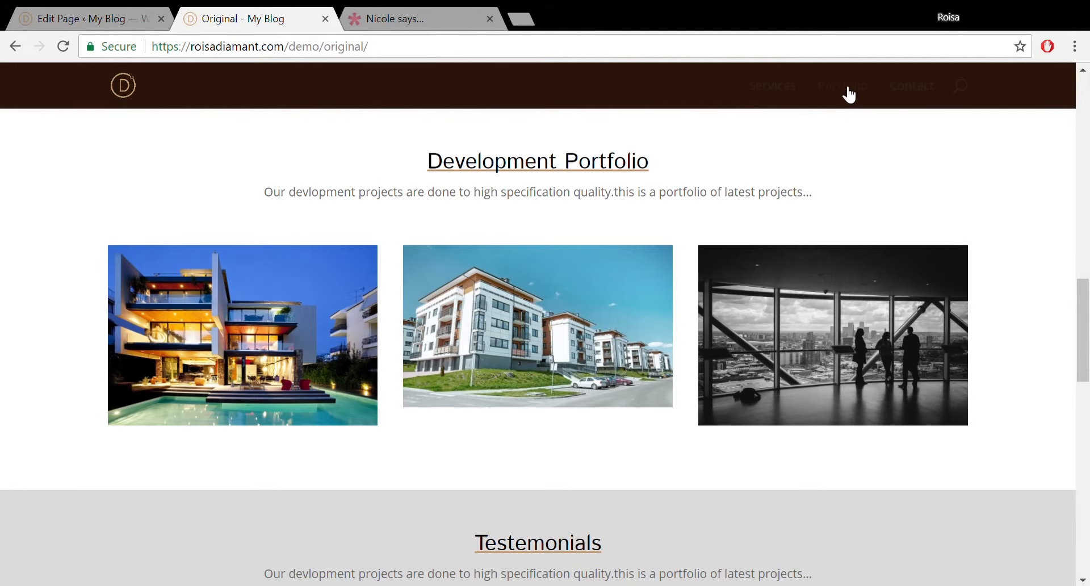
click(902, 92)
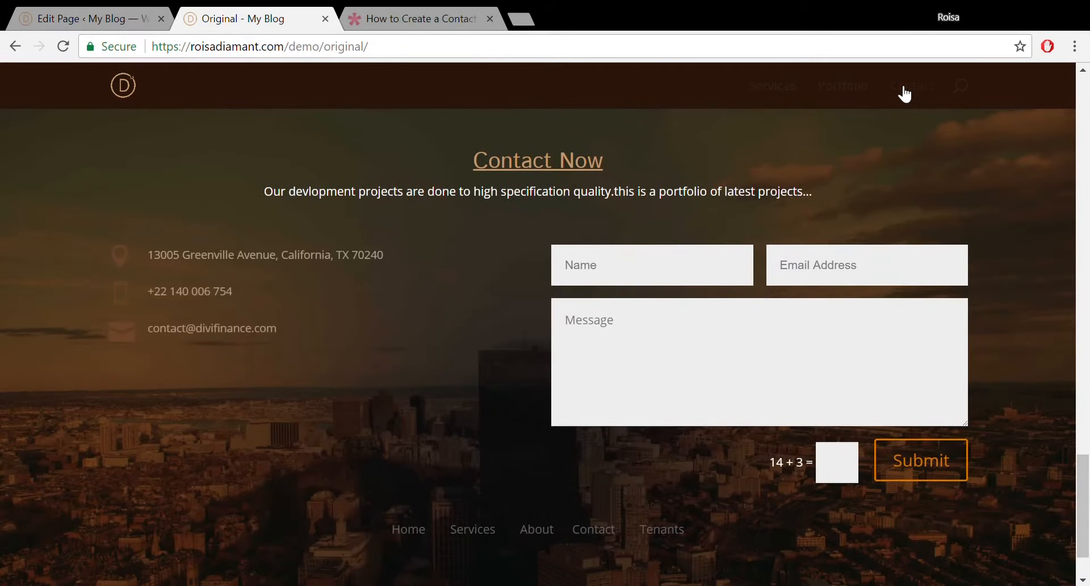
click(844, 93)
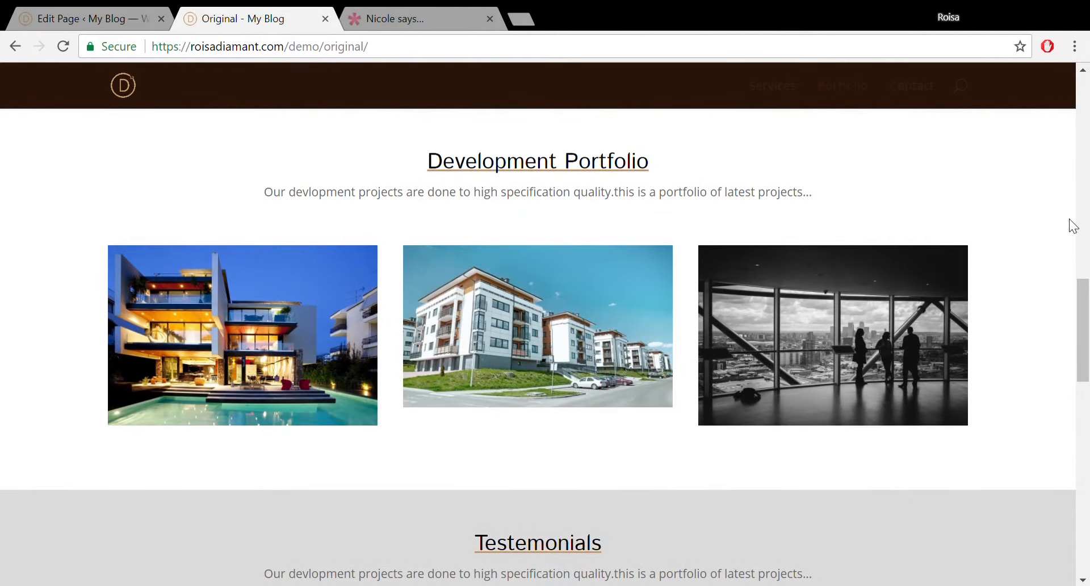
drag(1086, 314, 1086, 393)
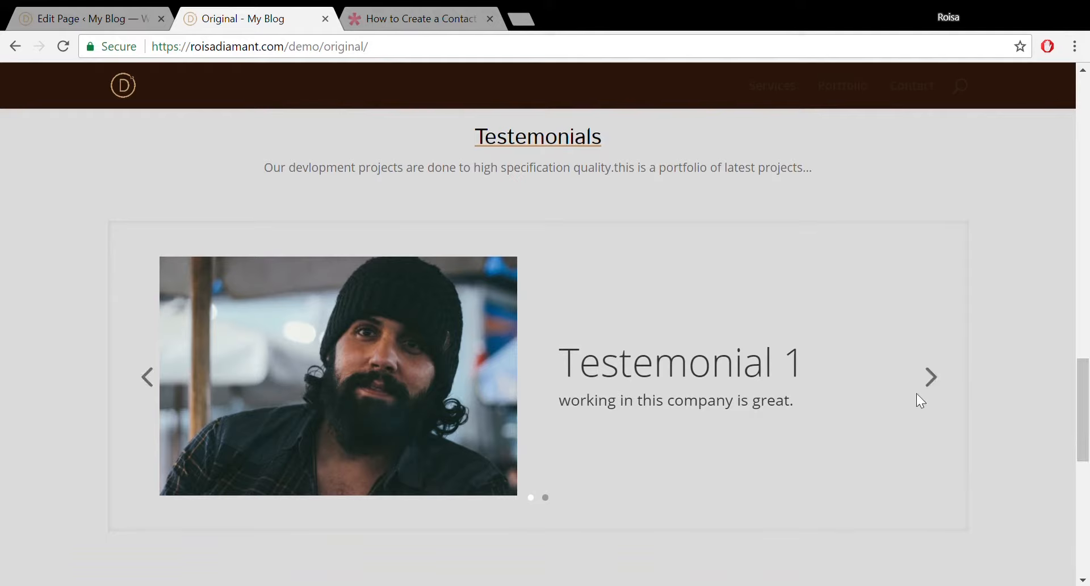
click(931, 386)
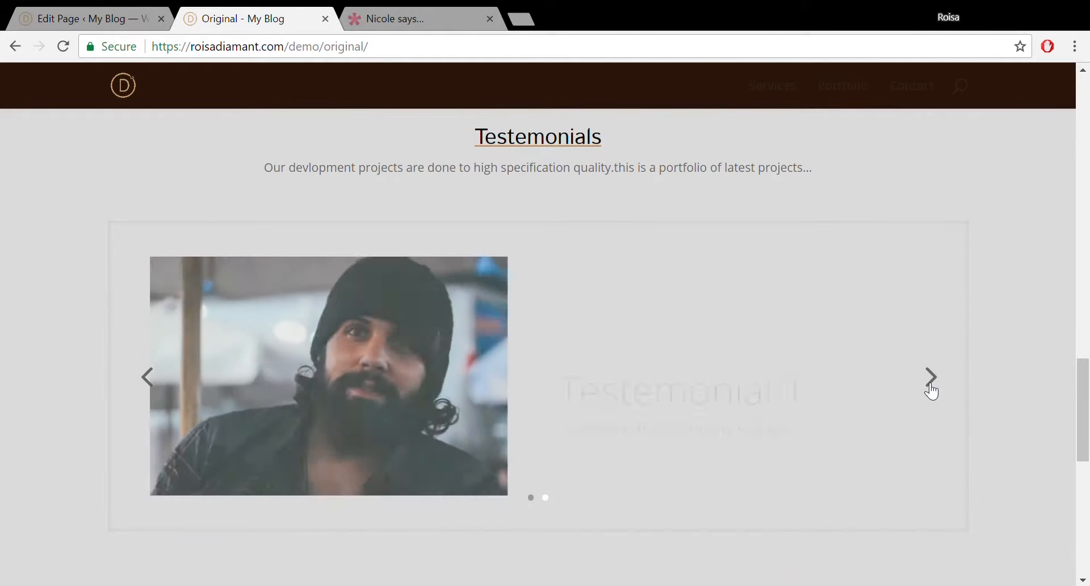
click(931, 389)
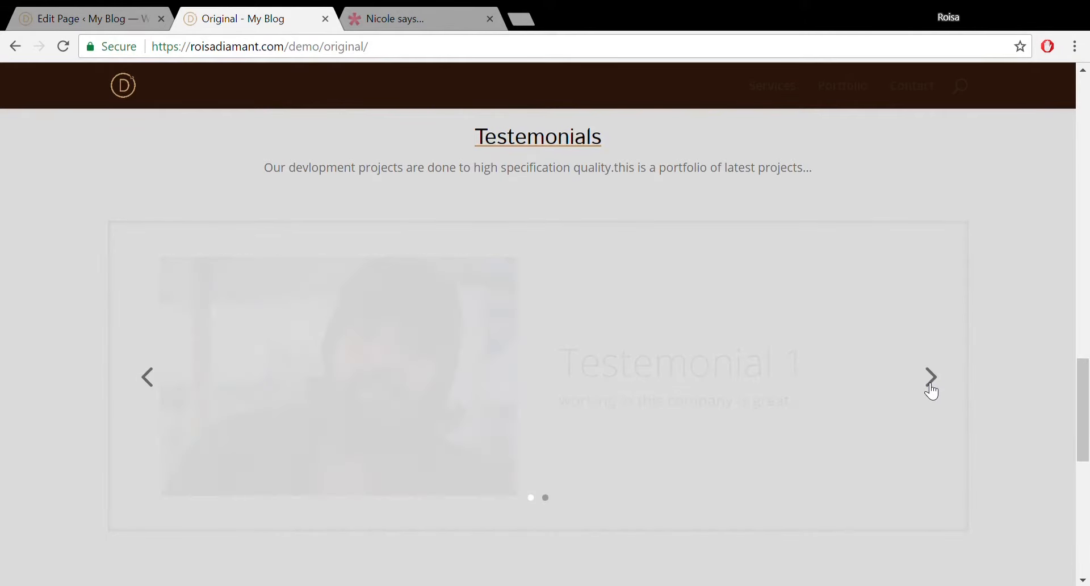
click(931, 388)
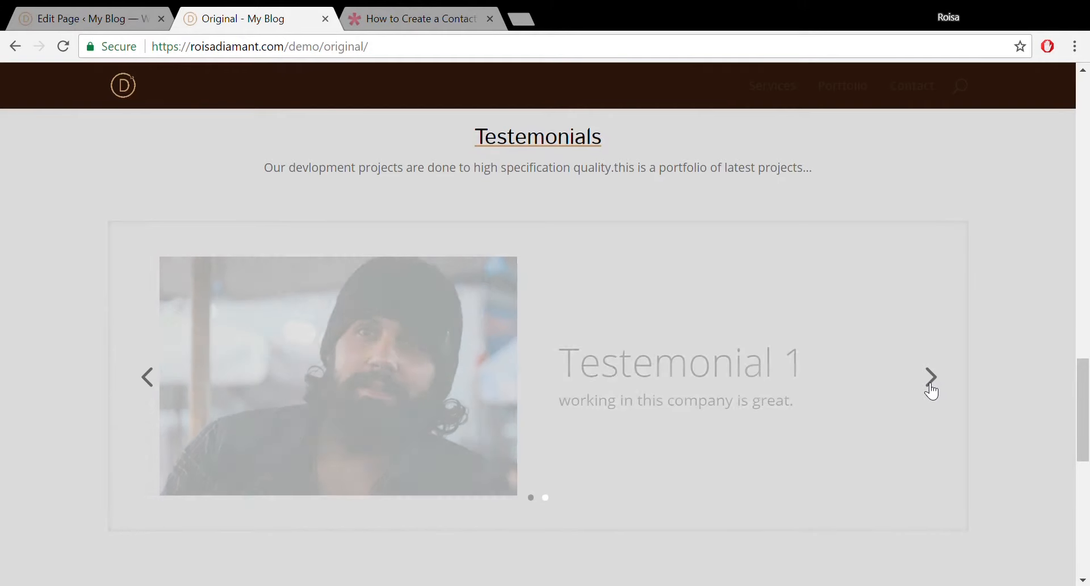
drag(1086, 389, 1082, 495)
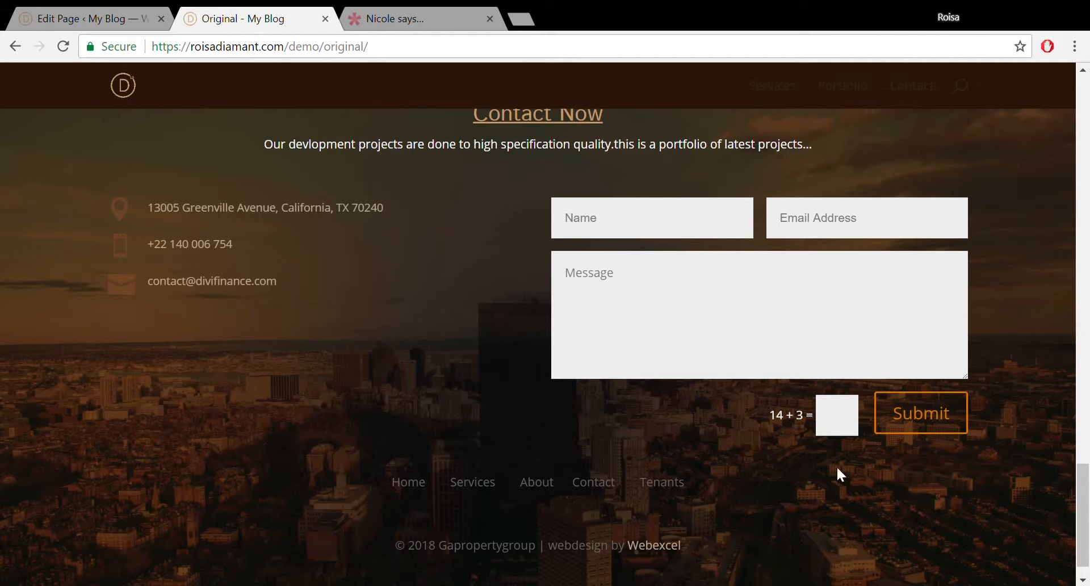
scroll(1087, 502, down, 1)
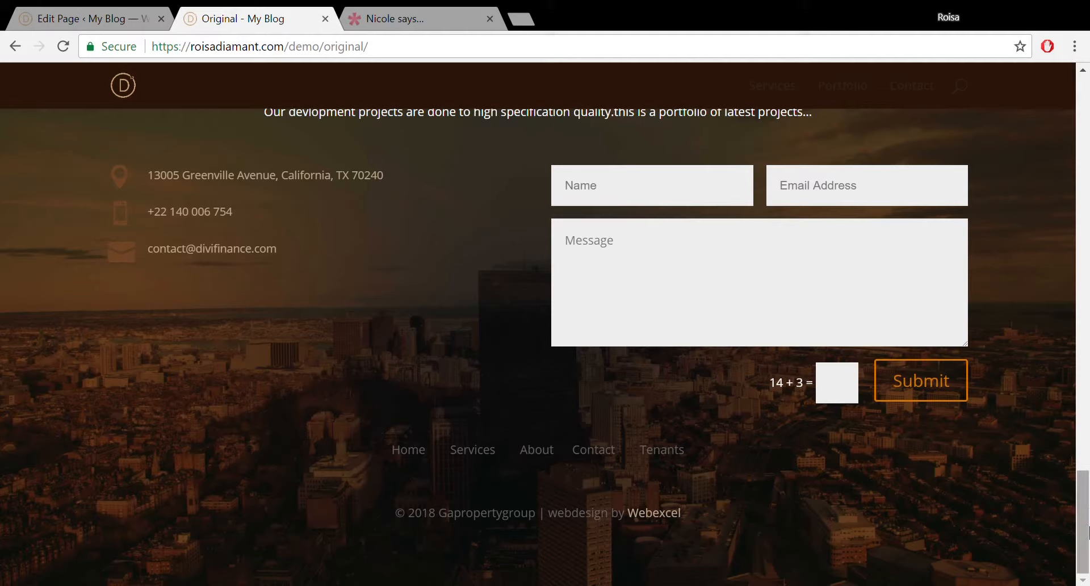
scroll(1087, 499, up, 1)
scroll(1086, 545, down, 1)
drag(1087, 475, 1088, 86)
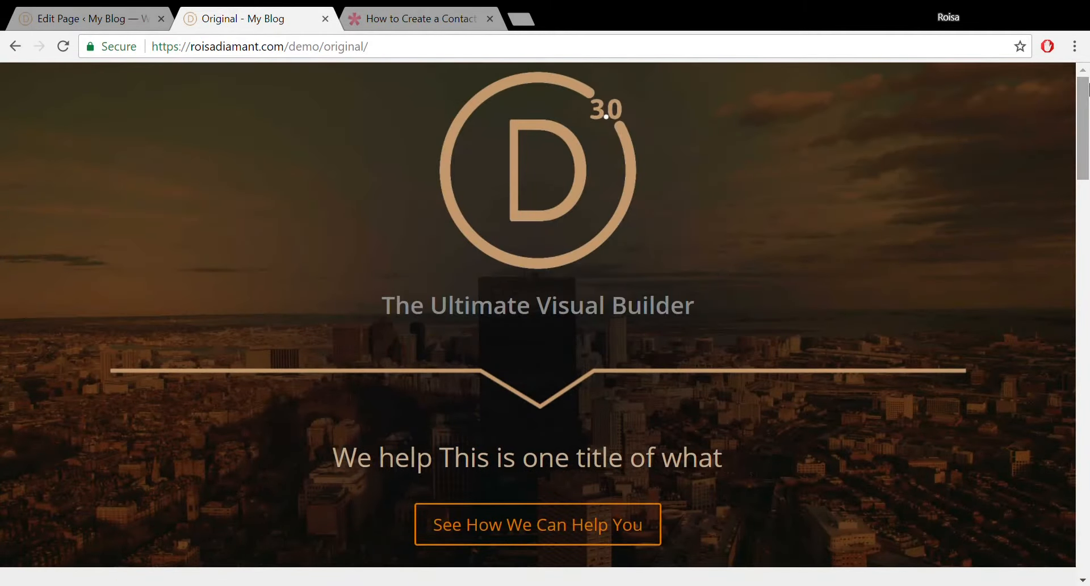
Open the GoDaddy UK site in a new browser tab.
click(522, 23)
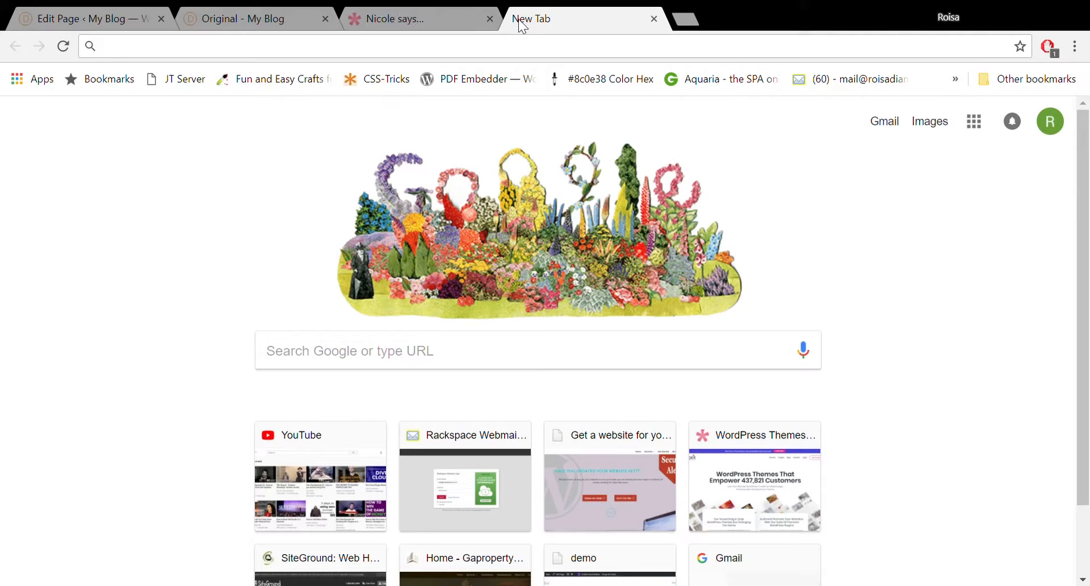
text(godad)
key(Return)
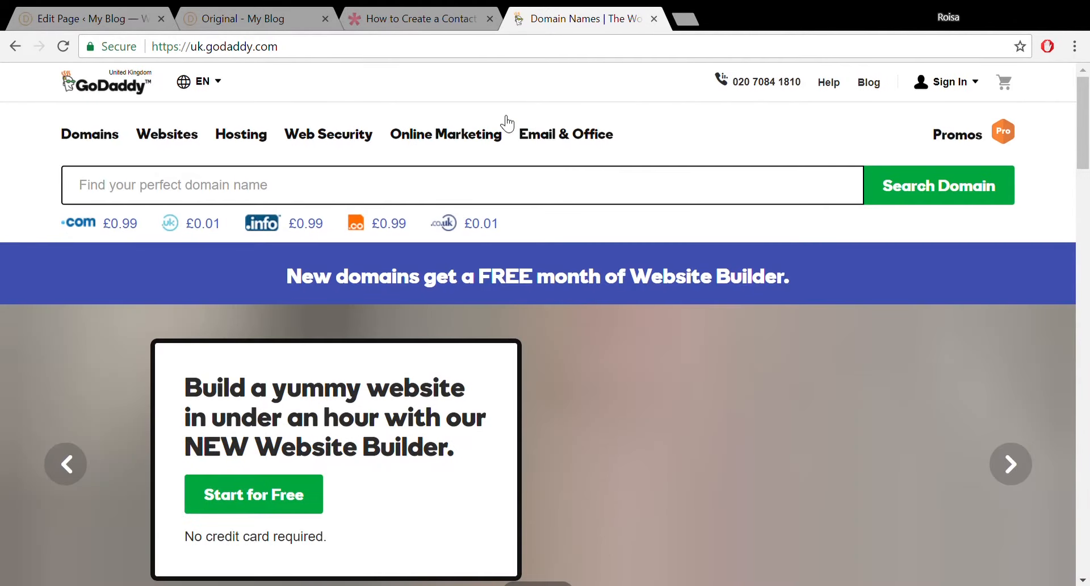
Search GoDaddy for myname.com, see it's taken, and close the tab.
click(473, 191)
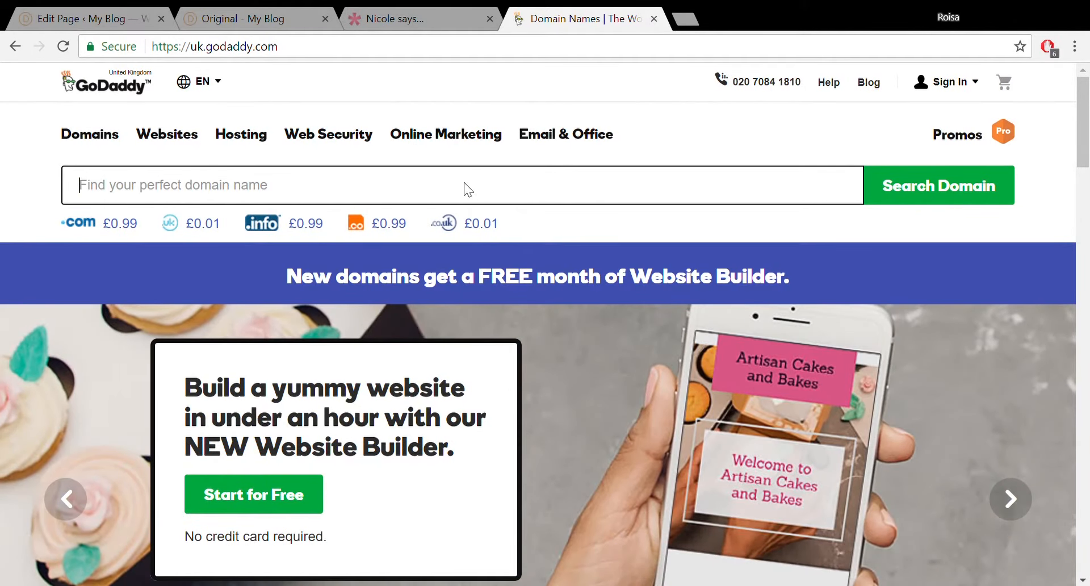
text(my na)
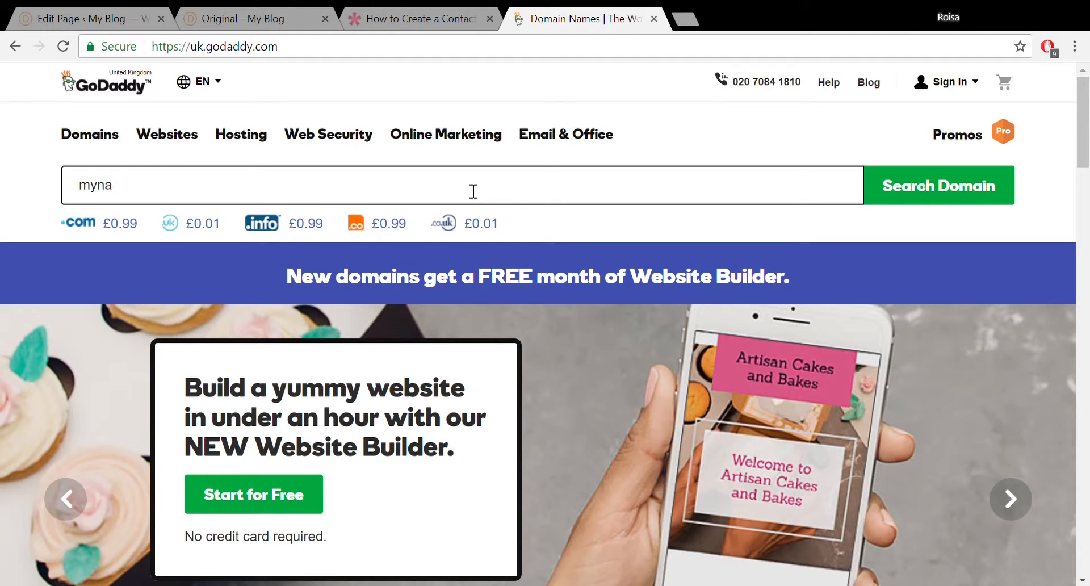
text(me.com)
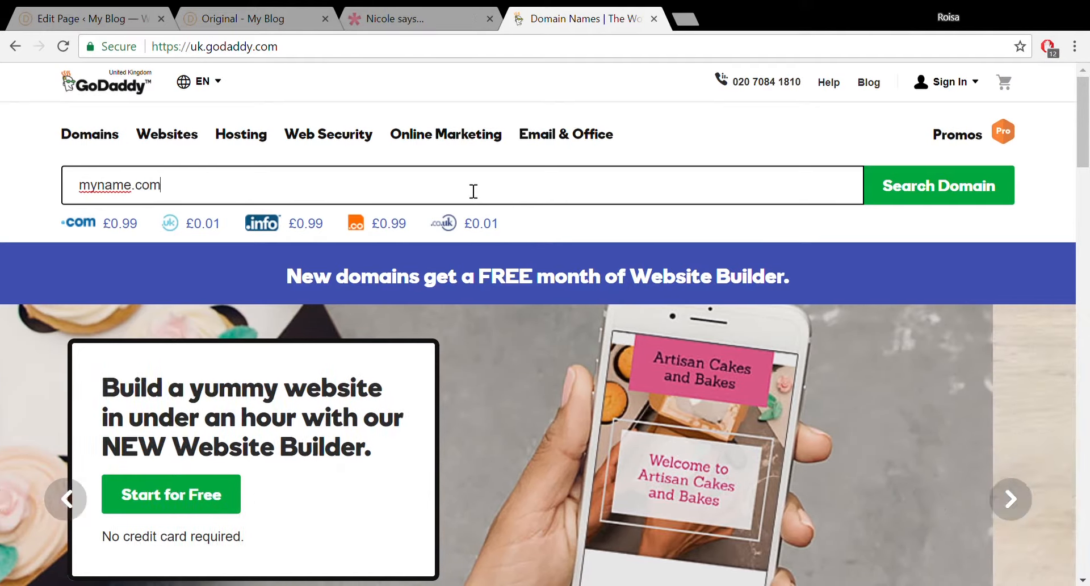
key(Return)
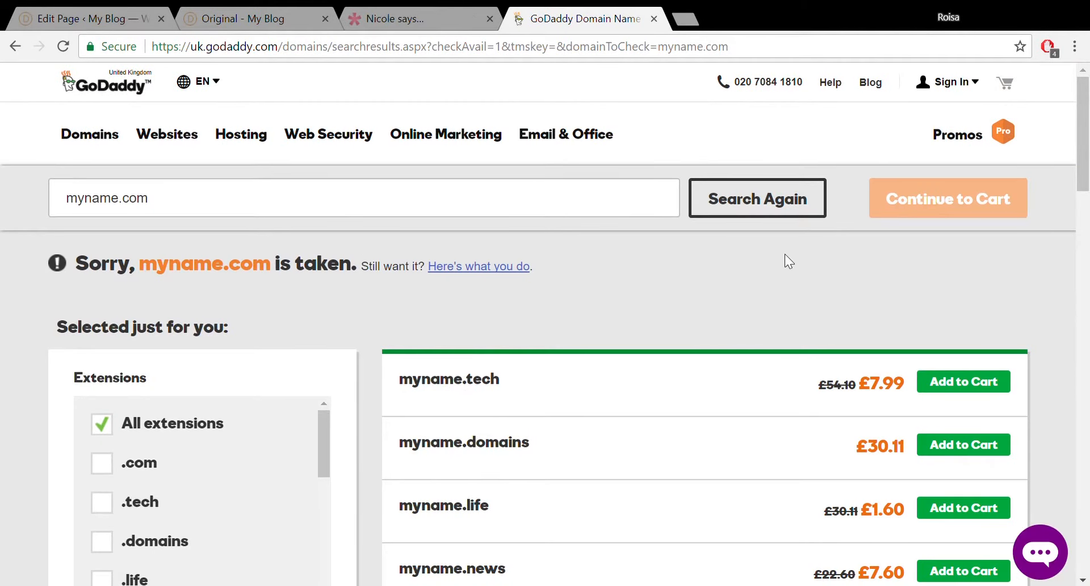
mouse_move(1084, 123)
mouse_down()
mouse_move(1084, 258)
mouse_move(1088, 140)
mouse_up()
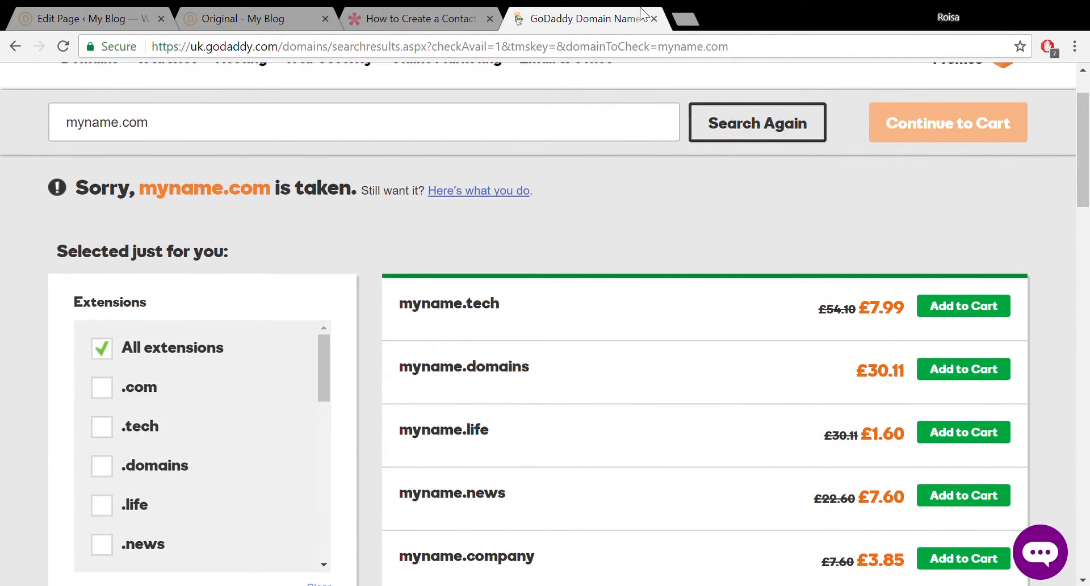
click(655, 19)
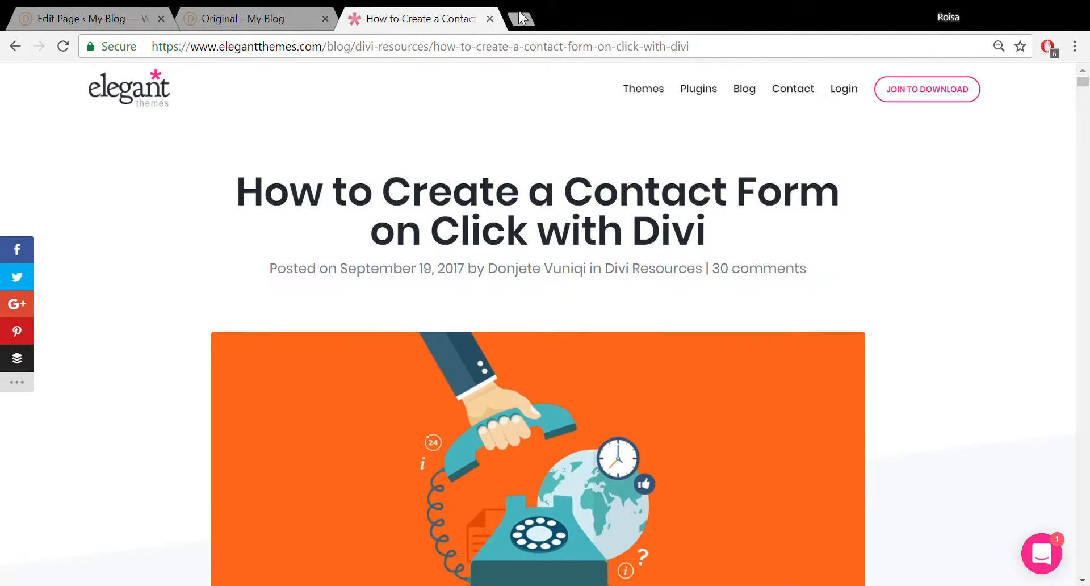
Open a new blank browser tab beside the Elegant Themes article.
click(521, 19)
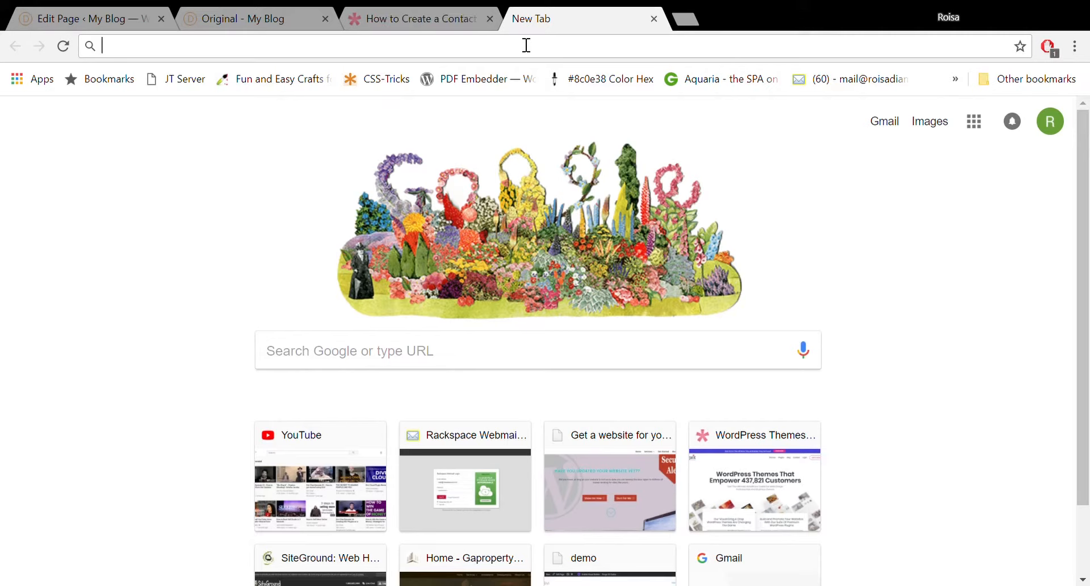
Load the site's /siteground referral page and scroll to the StartUp, GrowBig and GoGeek plans.
text(roisadiamant.com)
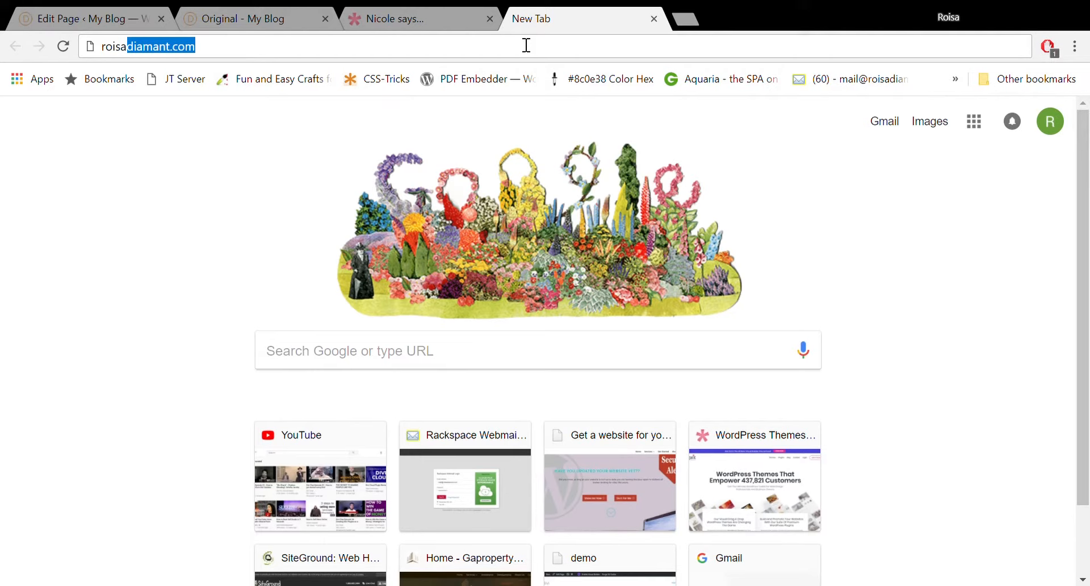
click(420, 54)
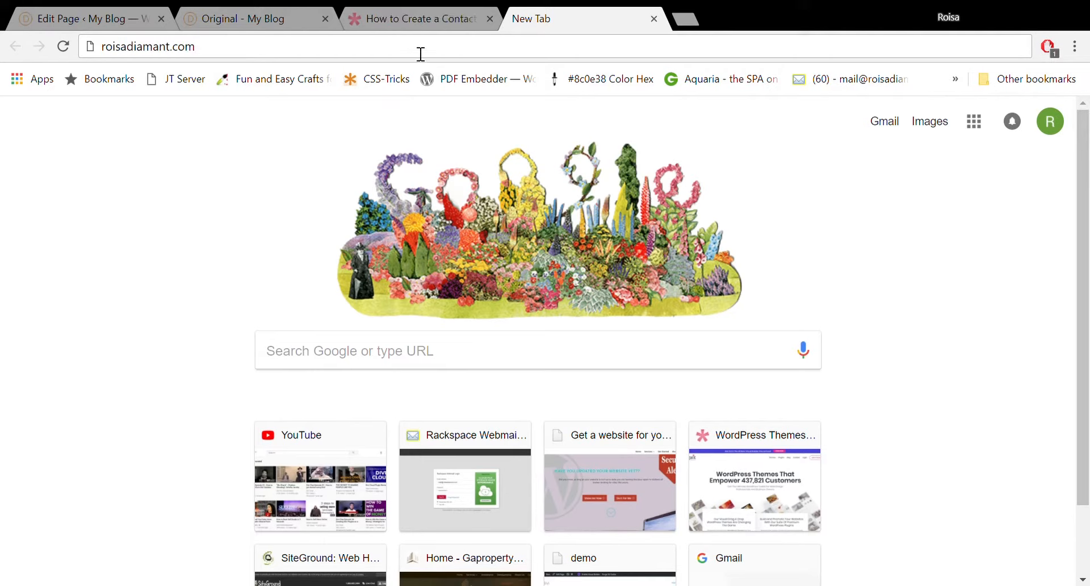
text(/siteground)
key(Return)
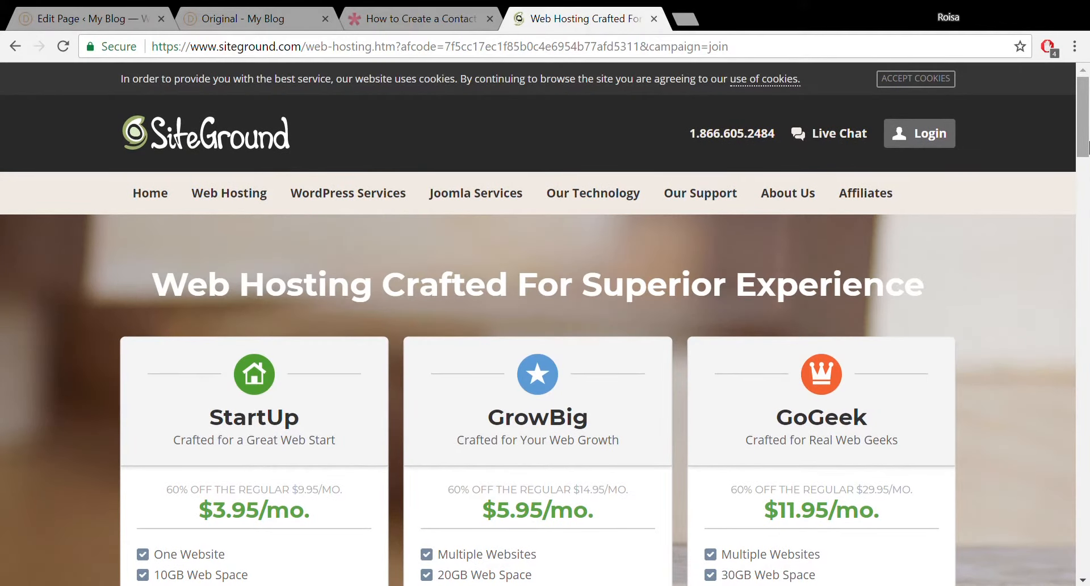
drag(1084, 140, 1084, 181)
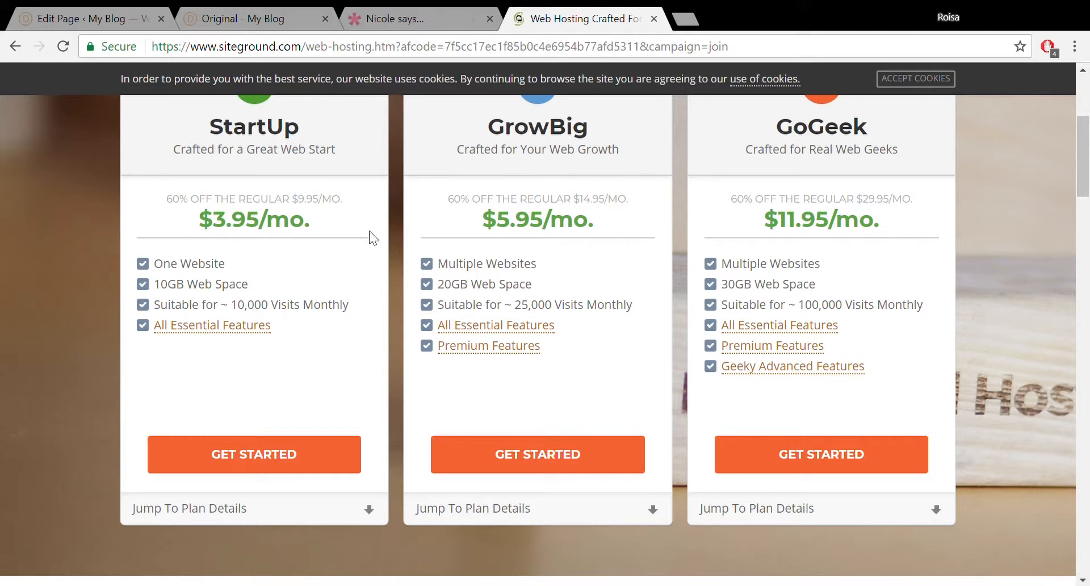
Start a hosting plan order, enter beautybrush.com as an already-owned domain, and proceed.
click(327, 465)
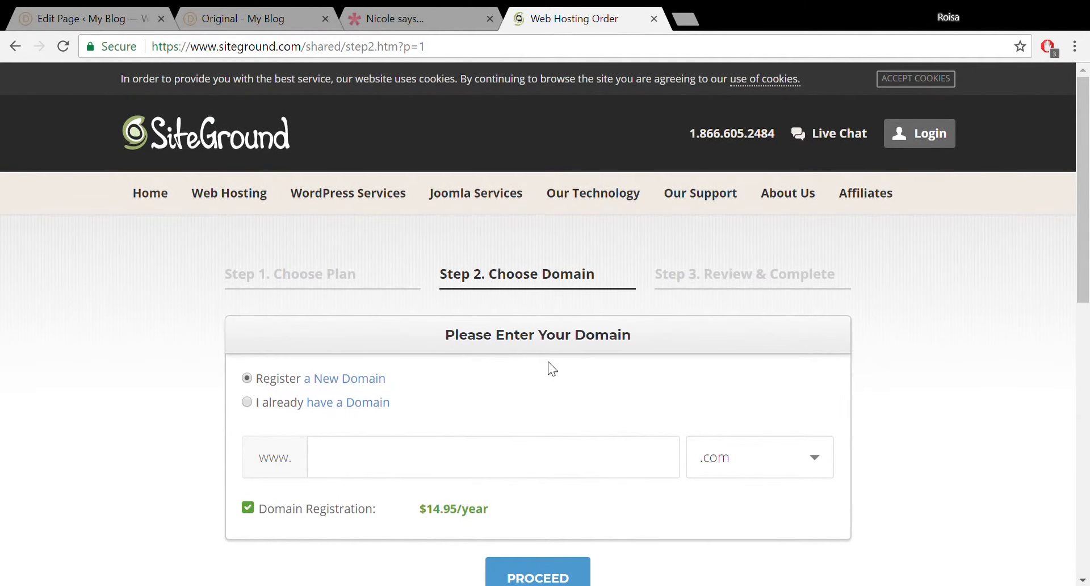
drag(1088, 158, 1088, 207)
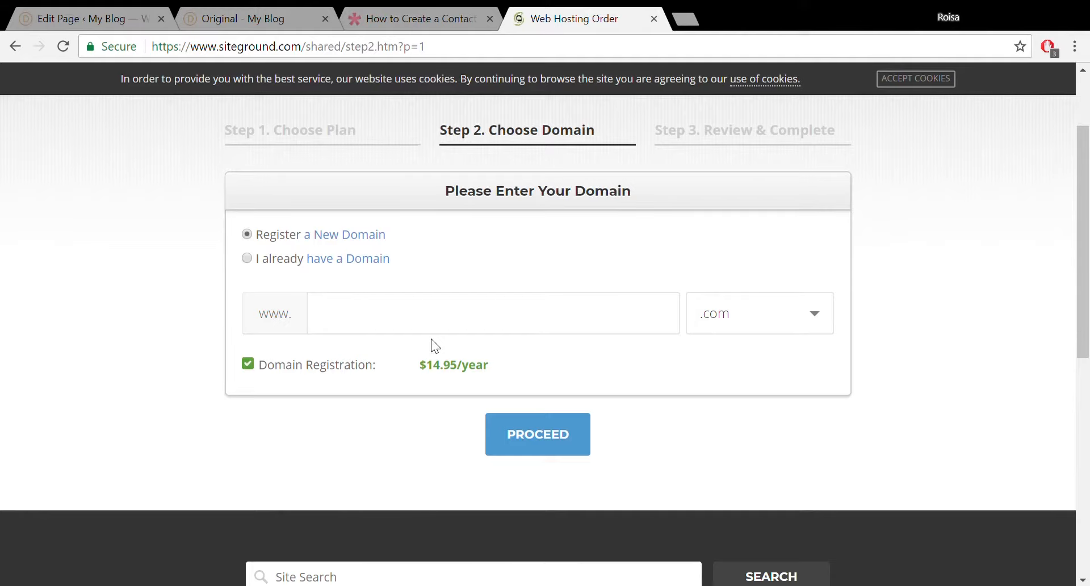
click(253, 258)
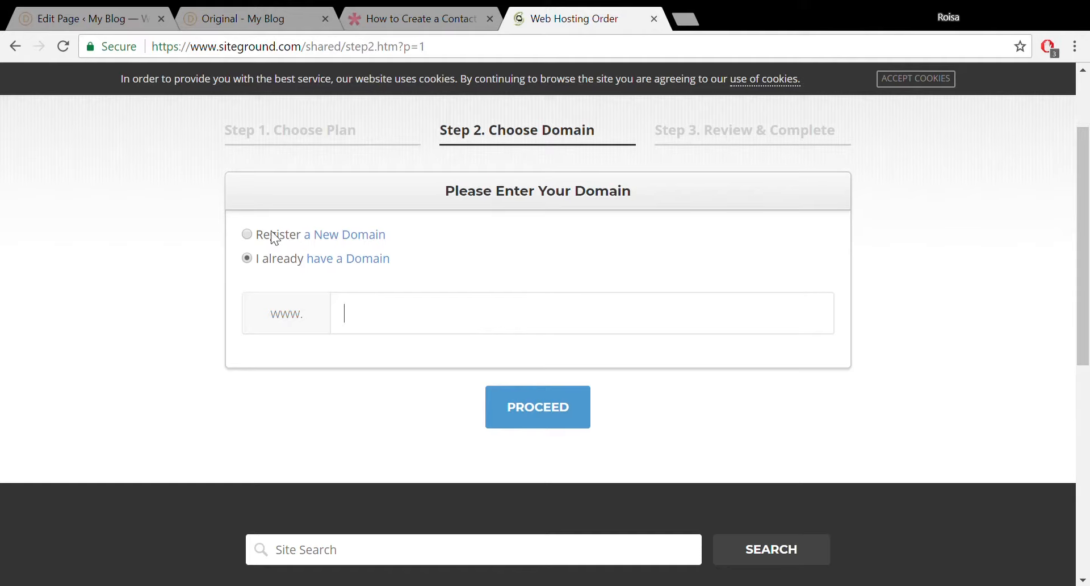
click(247, 236)
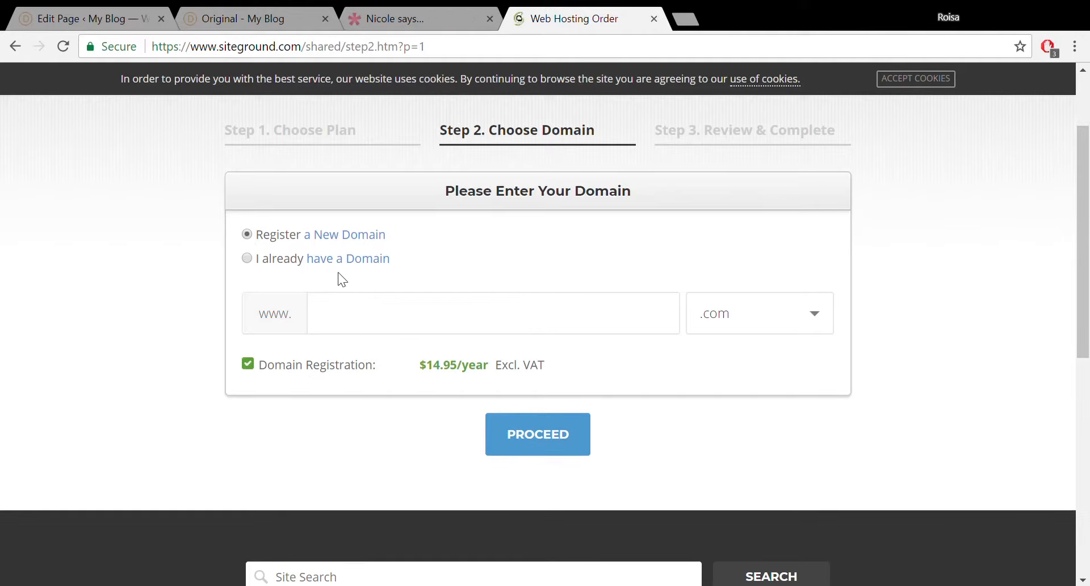
click(247, 259)
text(beautyp)
text(rush.com)
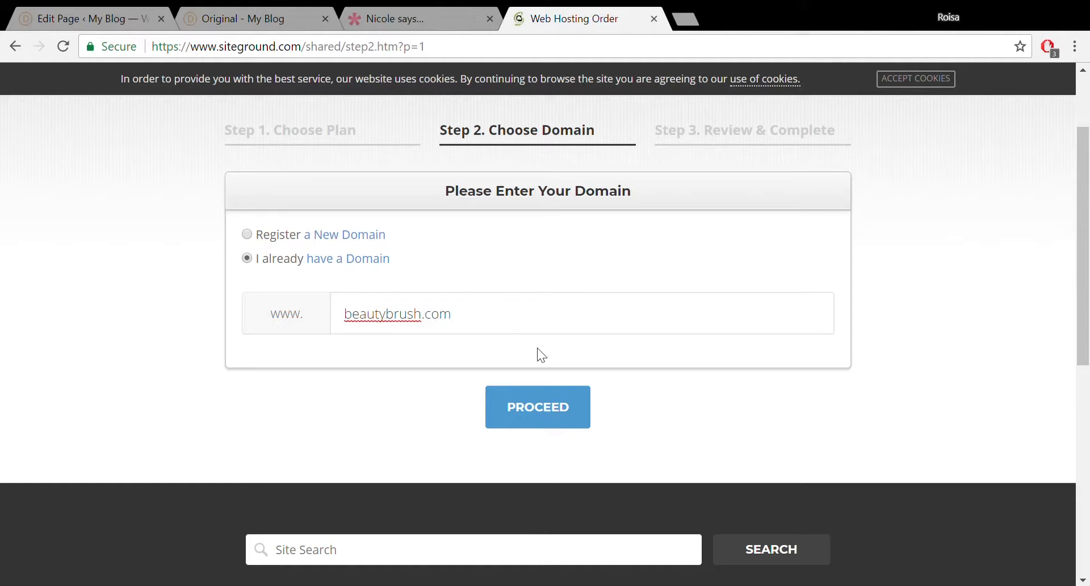
click(555, 420)
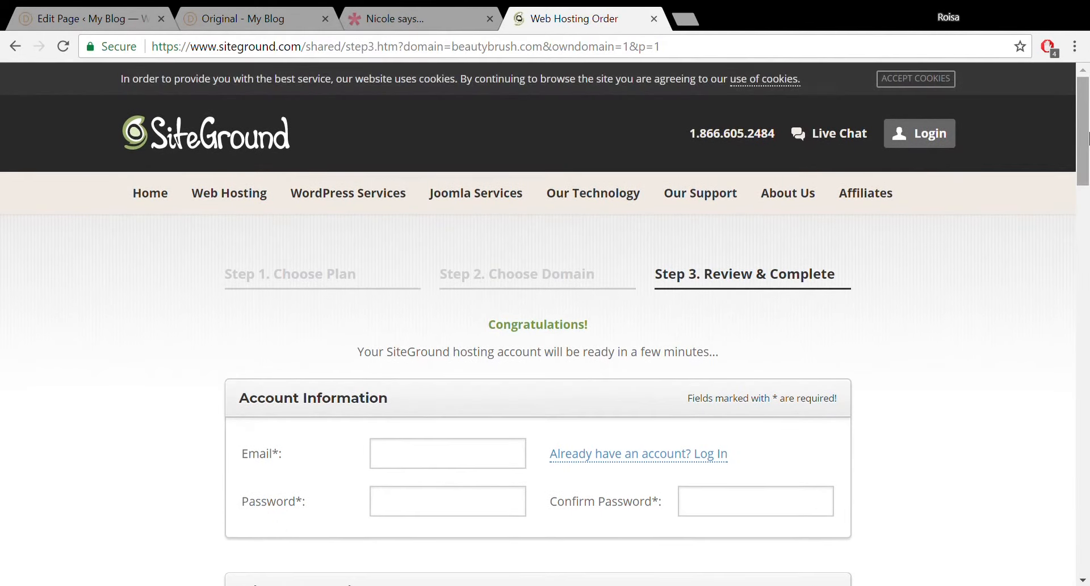
drag(1087, 136, 1085, 288)
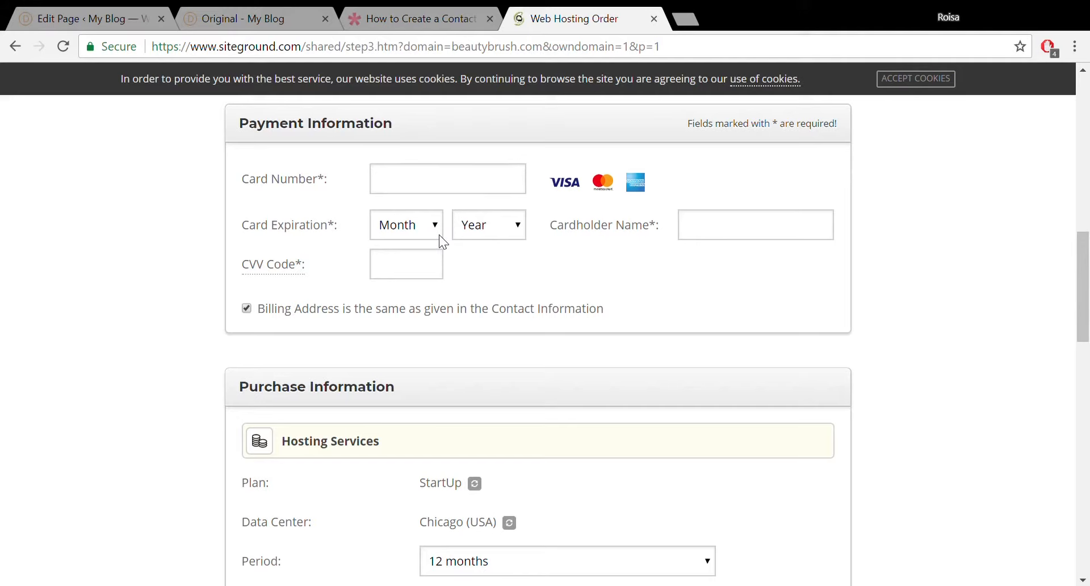
drag(1087, 294, 1086, 352)
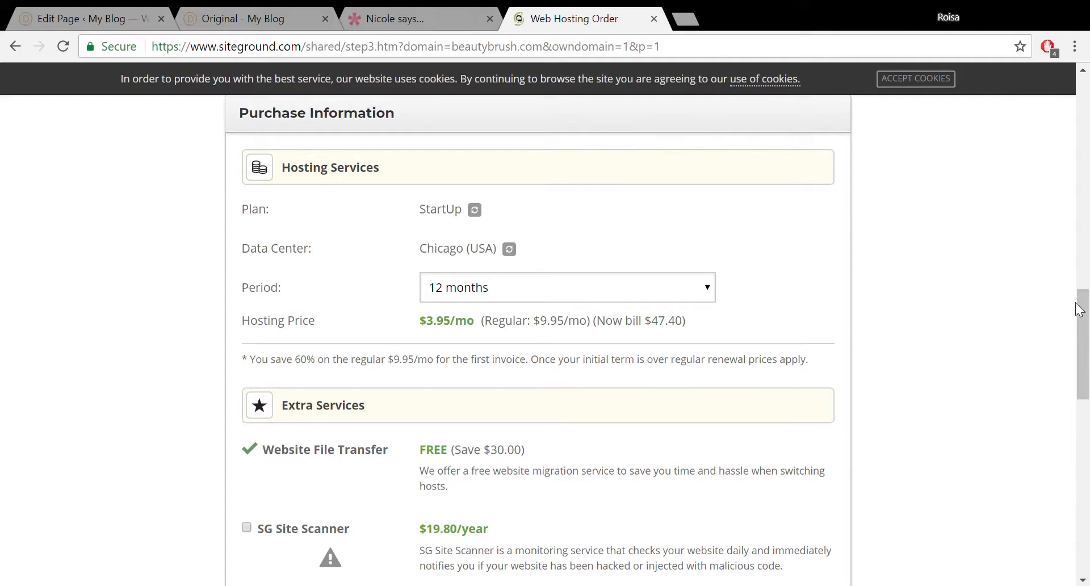
drag(1083, 329, 1087, 385)
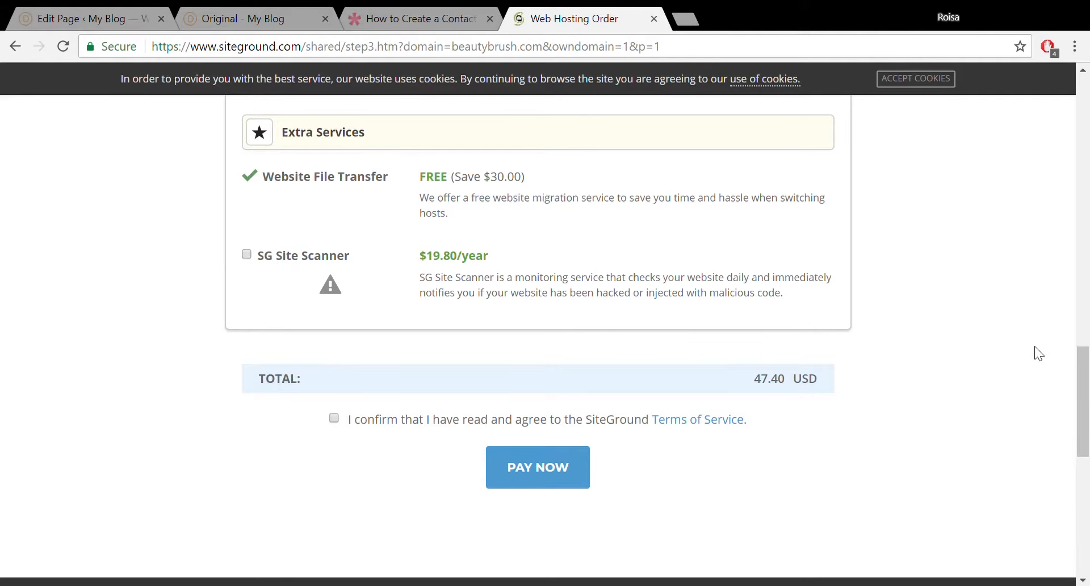
drag(1087, 397, 1087, 419)
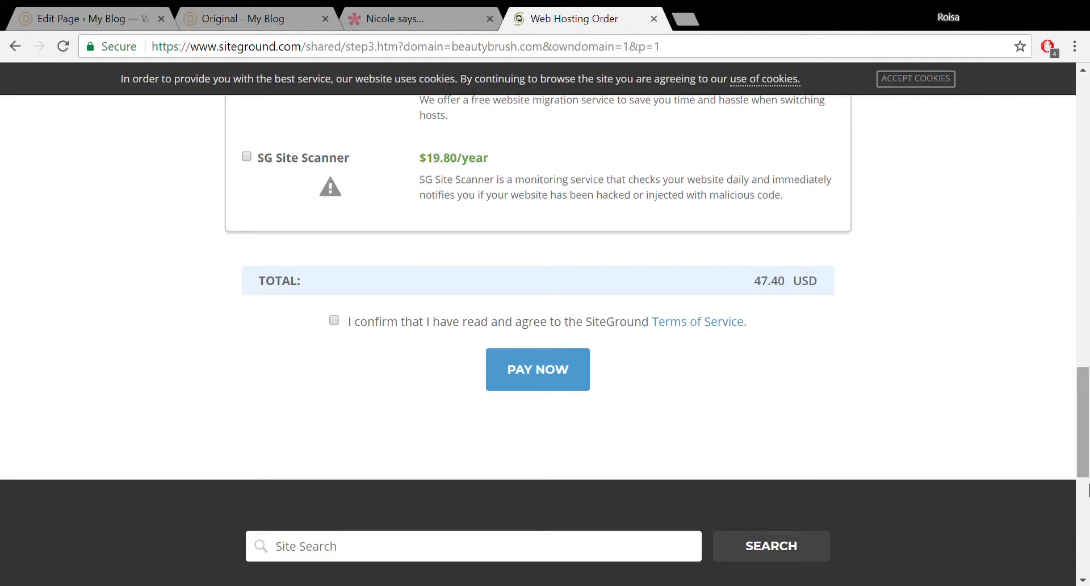
drag(1087, 454, 1087, 144)
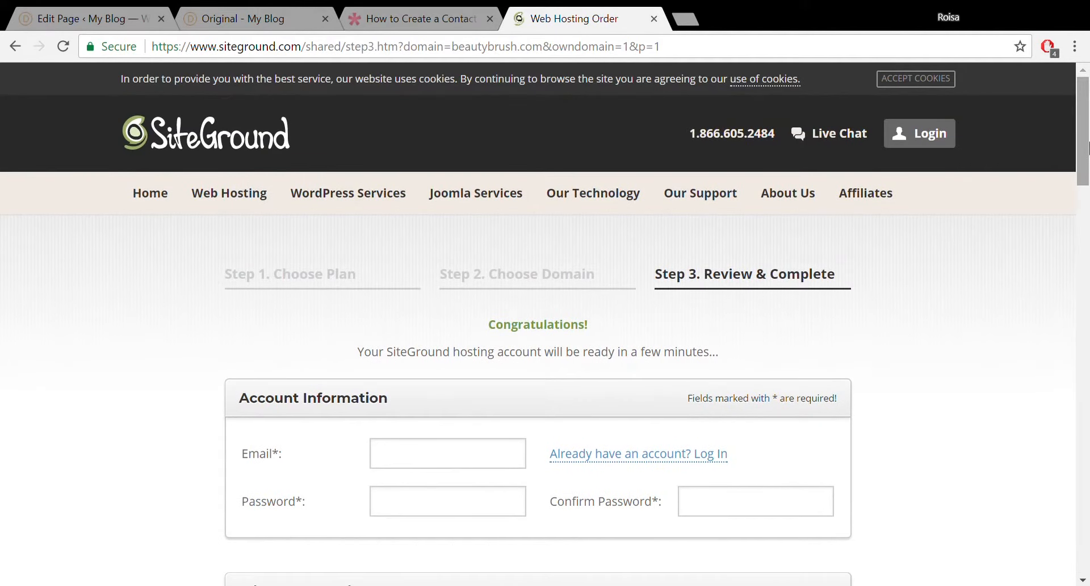
Log in to SiteGround with the account username and password.
click(938, 141)
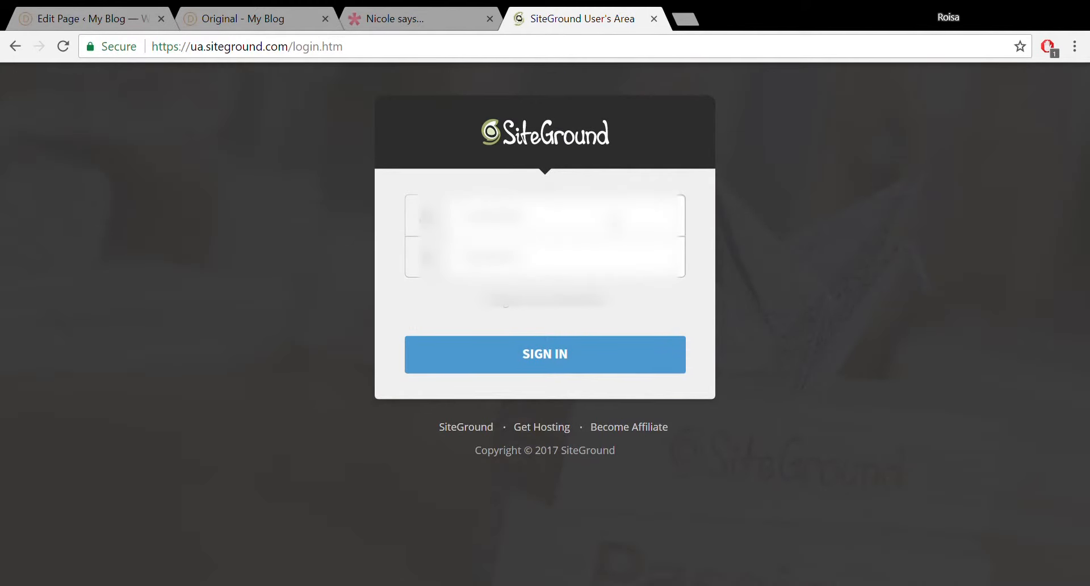
text(roisa**************)
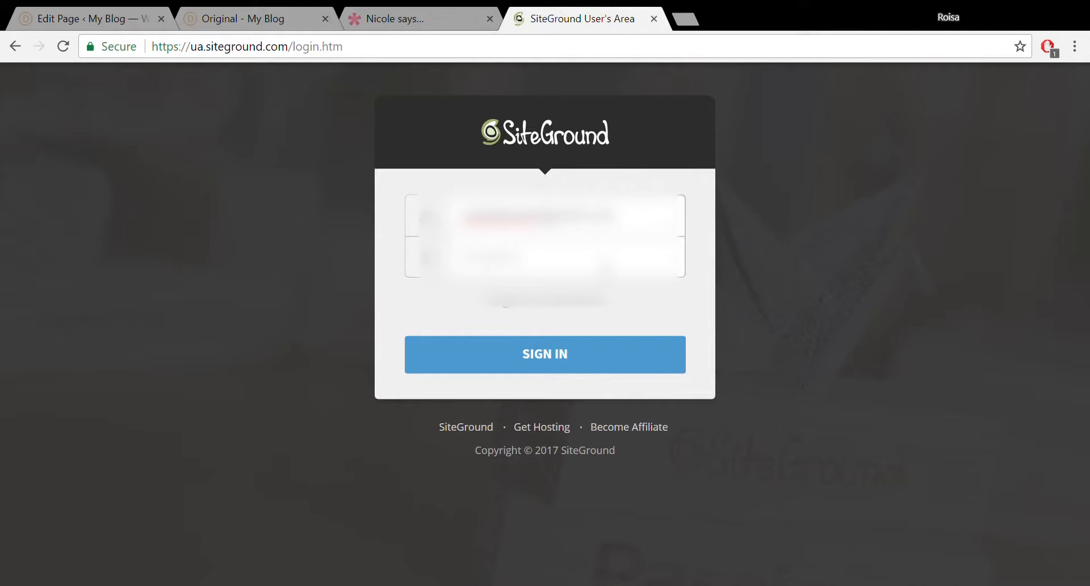
text(*)
key(Return)
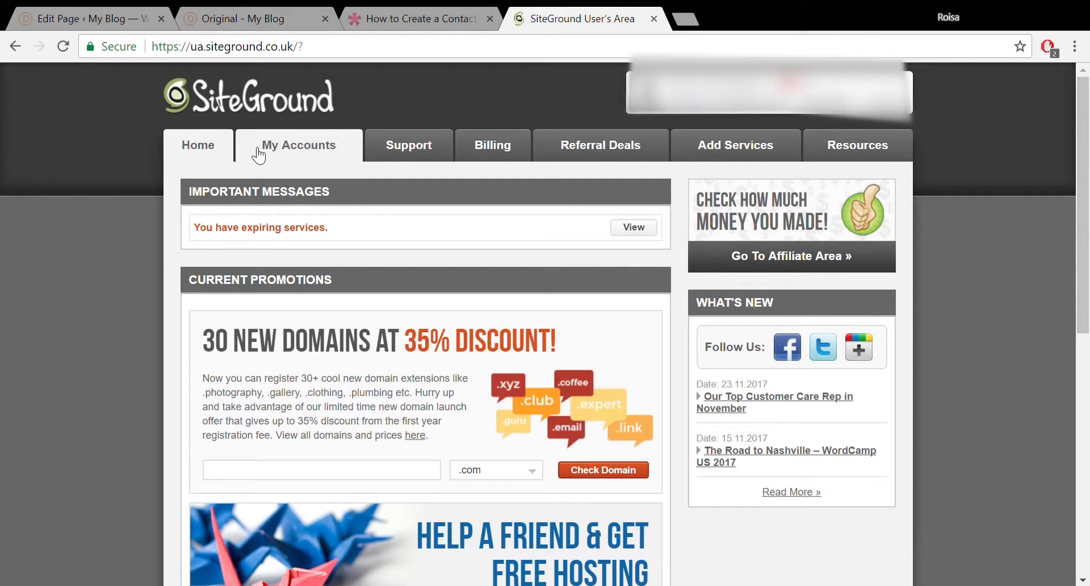
Go from My Accounts to the account's cPanel and launch the WordPress autoinstaller.
click(274, 152)
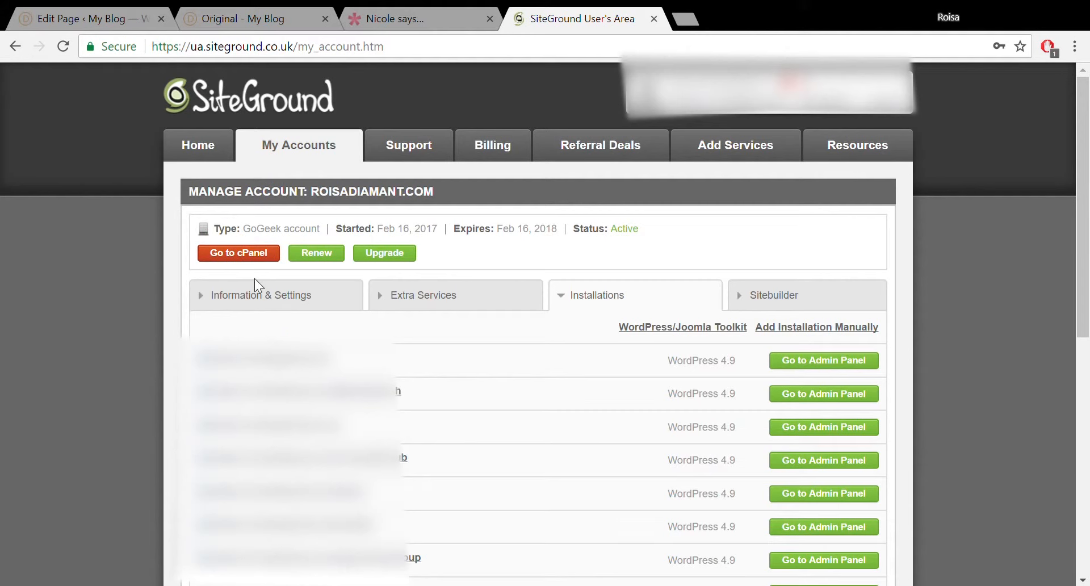
click(244, 253)
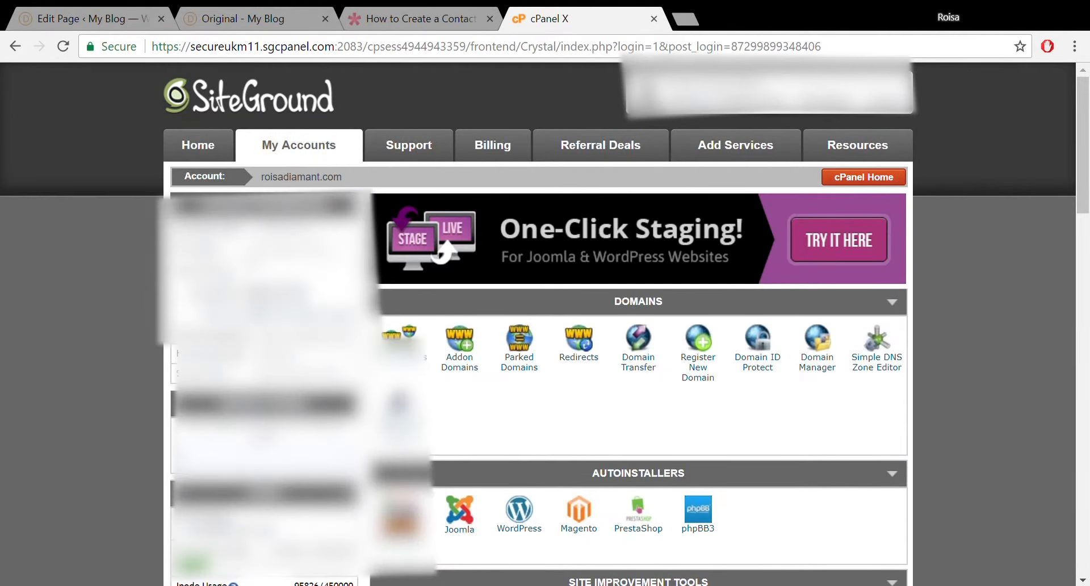
scroll(1085, 193, down, 3)
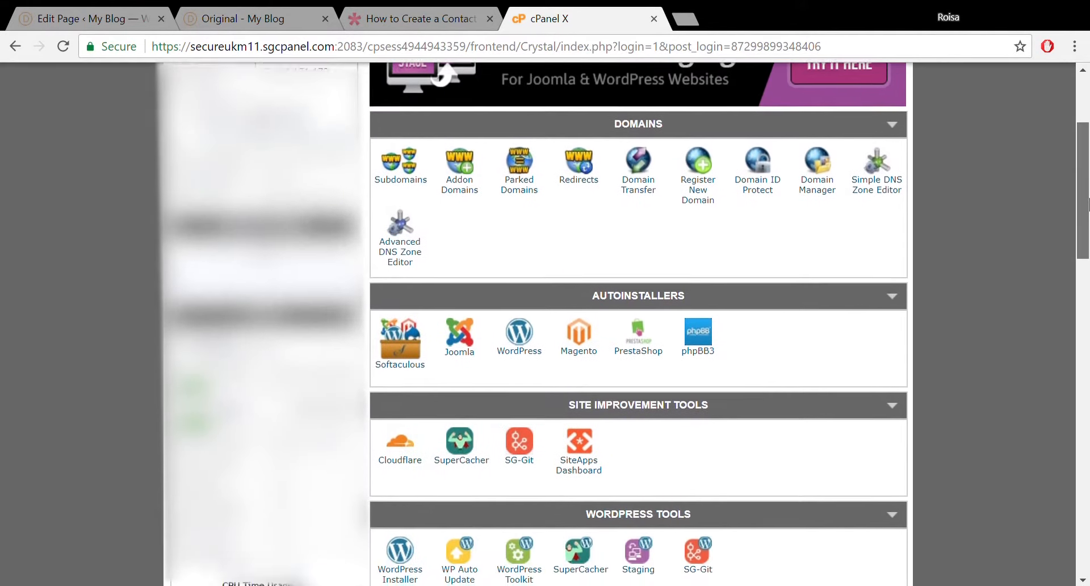
click(519, 334)
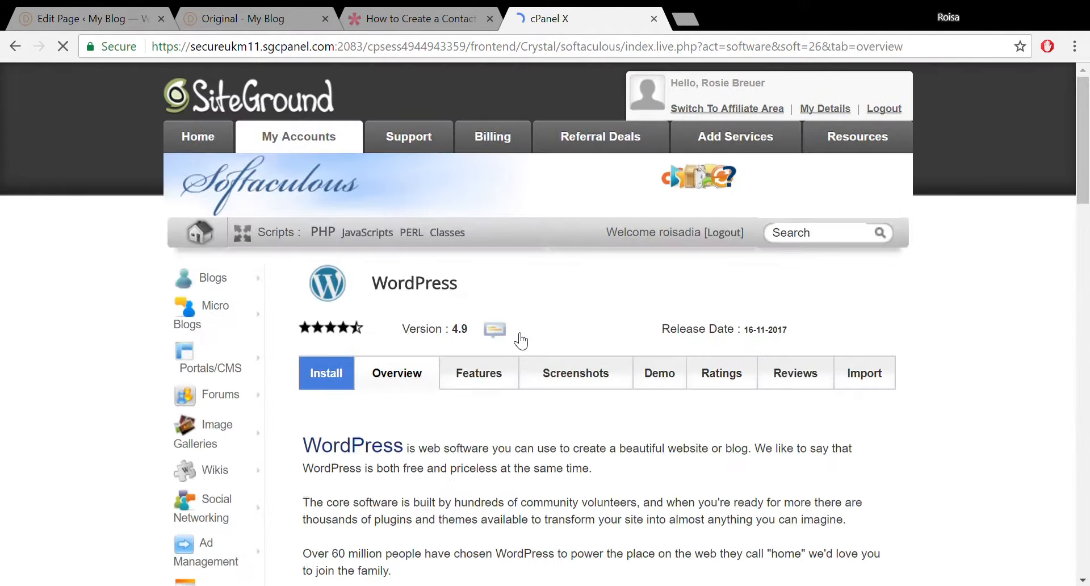
click(343, 376)
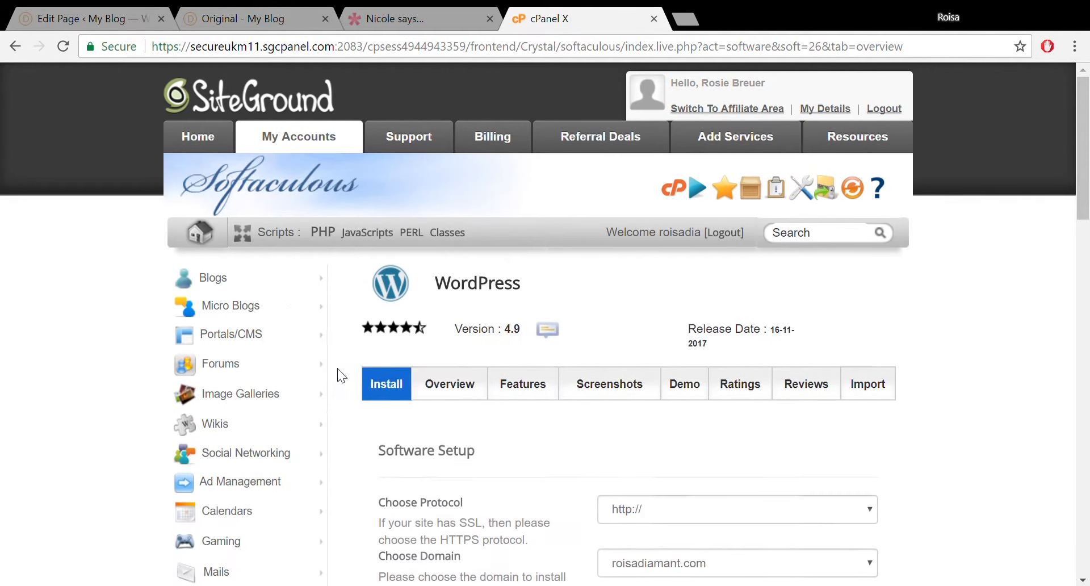
drag(1082, 183, 1071, 260)
click(859, 225)
click(760, 271)
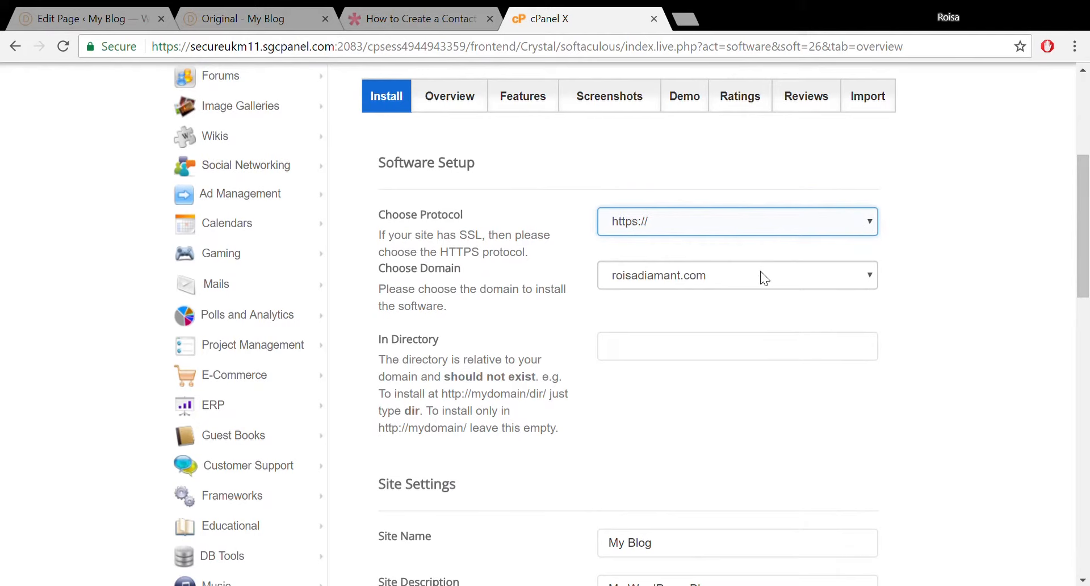
click(709, 348)
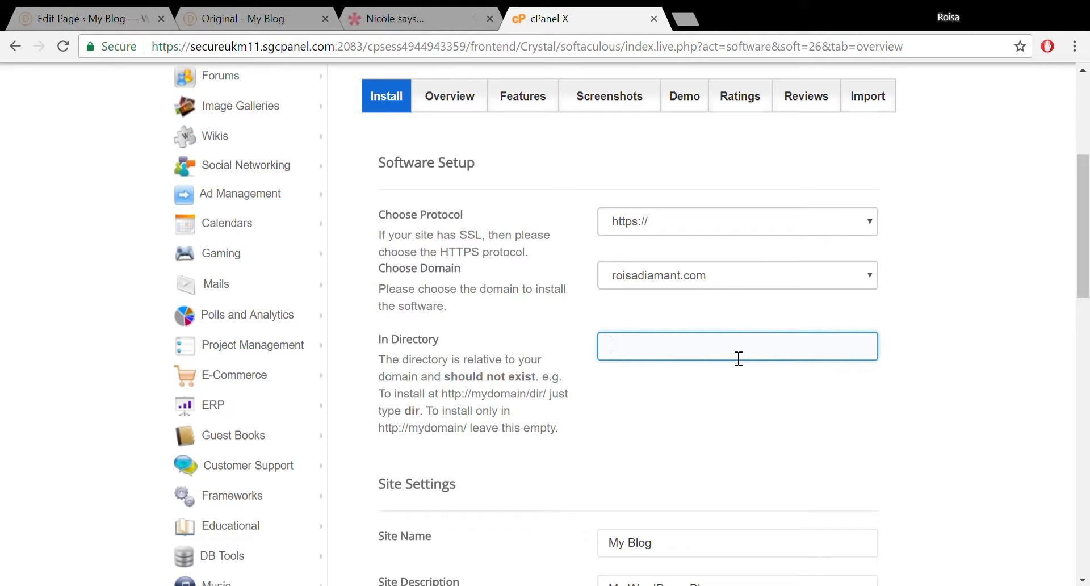
Enter 'one' as install directory and site name, and 'the best website' as site description.
text(onr)
key(BackSpace)
text(e)
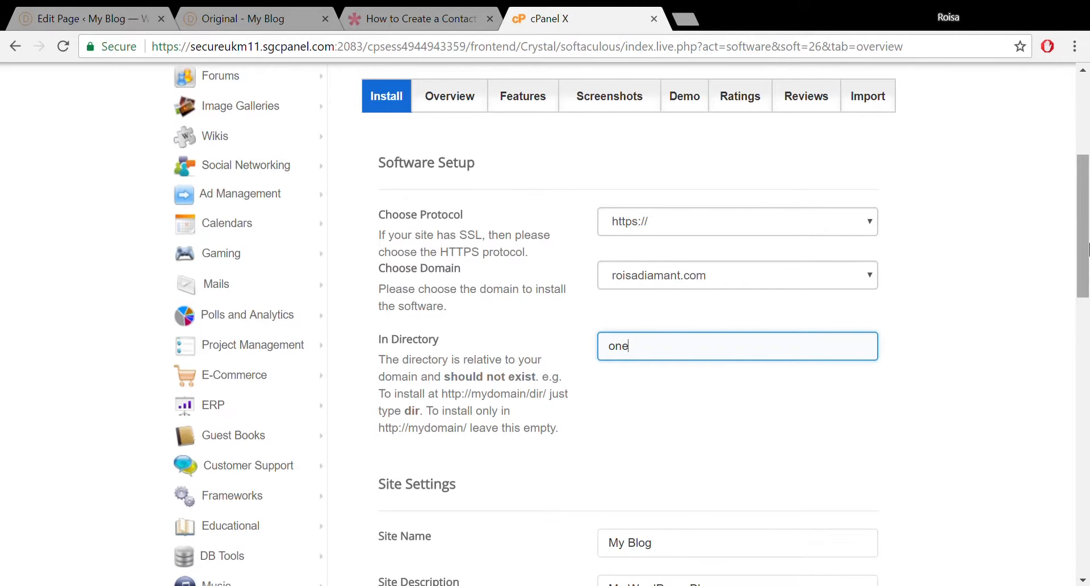
drag(1084, 242, 1080, 340)
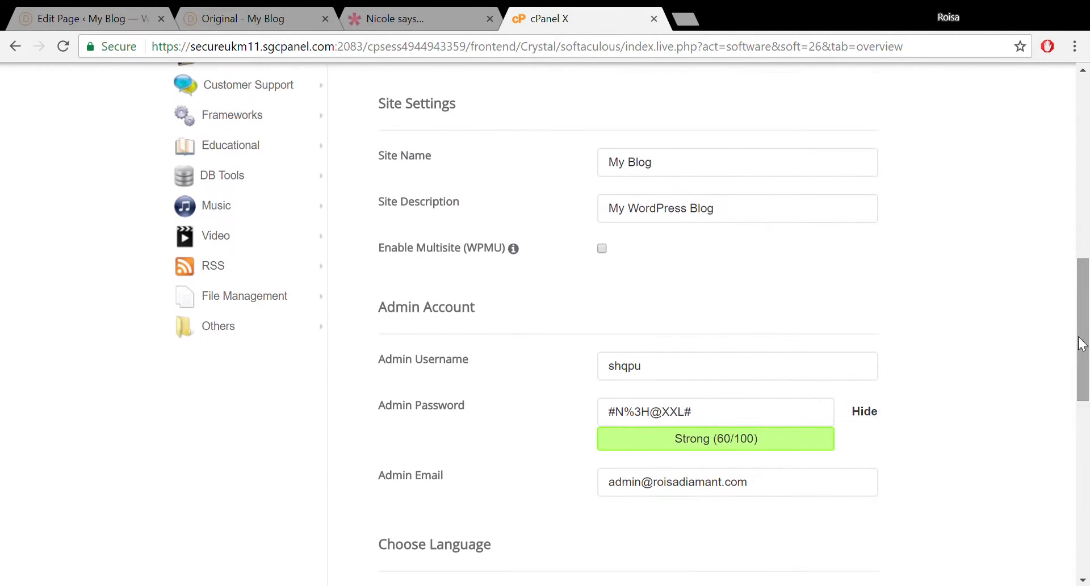
click(662, 209)
drag(688, 171, 572, 156)
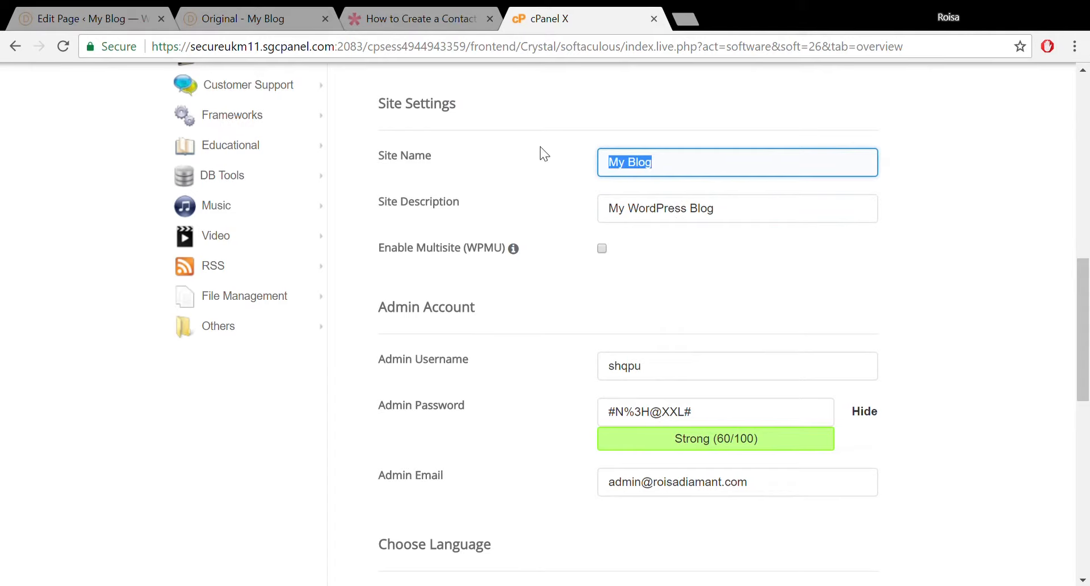
text(one)
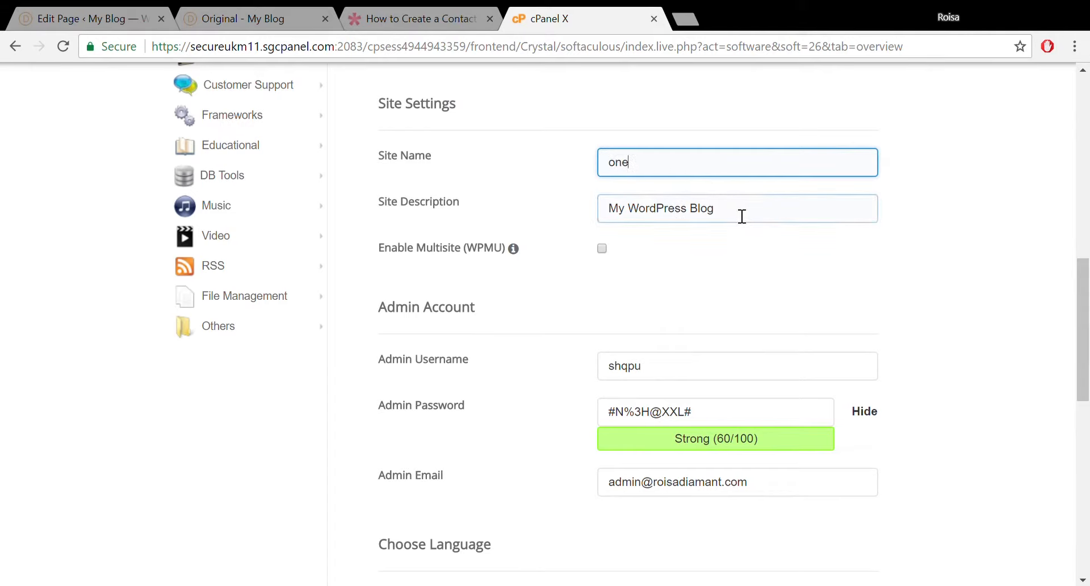
drag(740, 214, 545, 224)
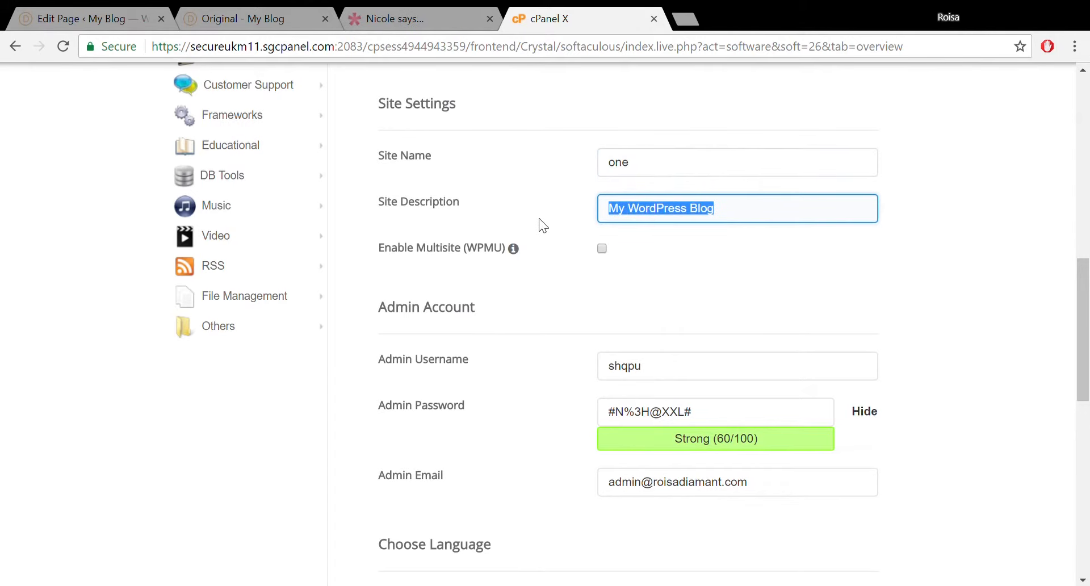
text(the best)
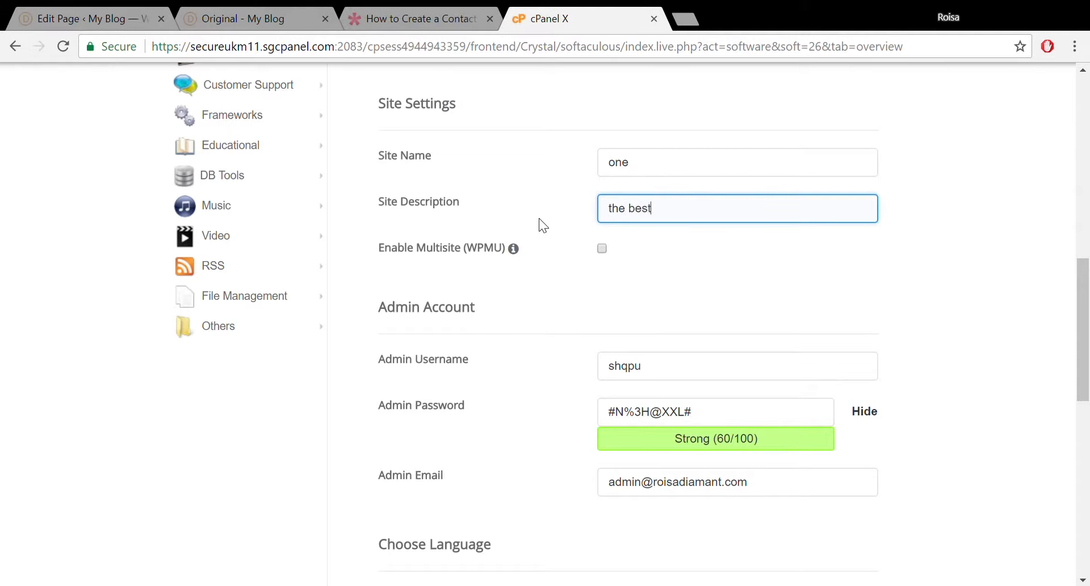
text( website)
Replace the generated admin username with 'demo' in the Softaculous WordPress install form.
drag(1086, 256, 1087, 303)
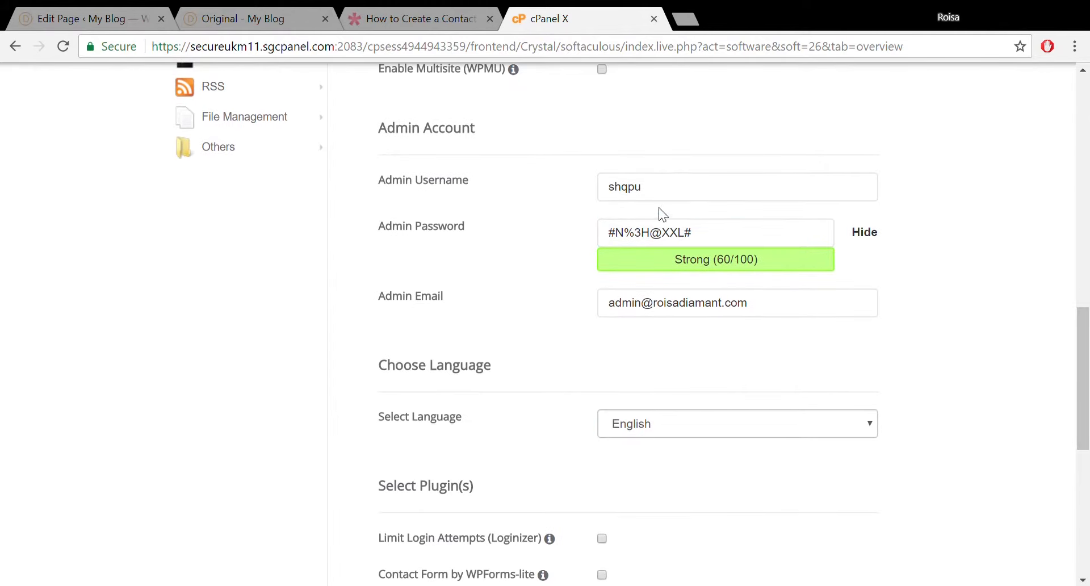
click(661, 204)
drag(661, 203, 515, 202)
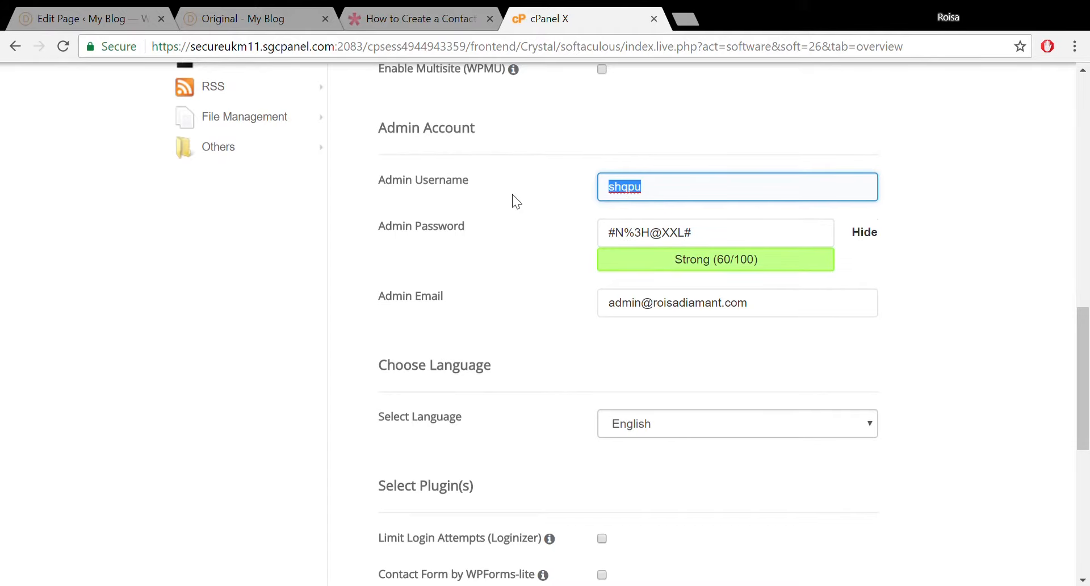
click(707, 234)
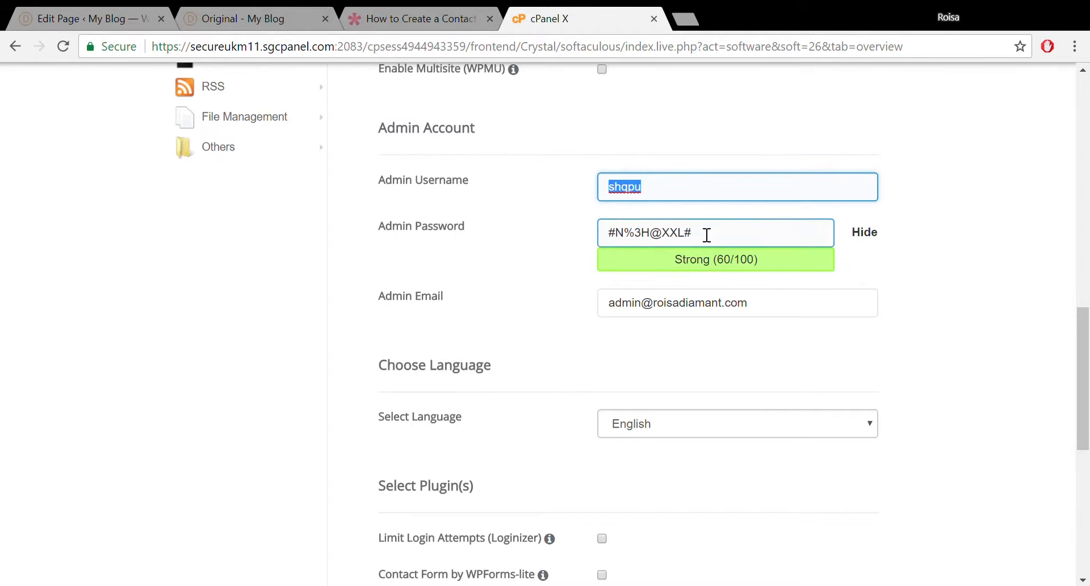
drag(726, 244, 572, 255)
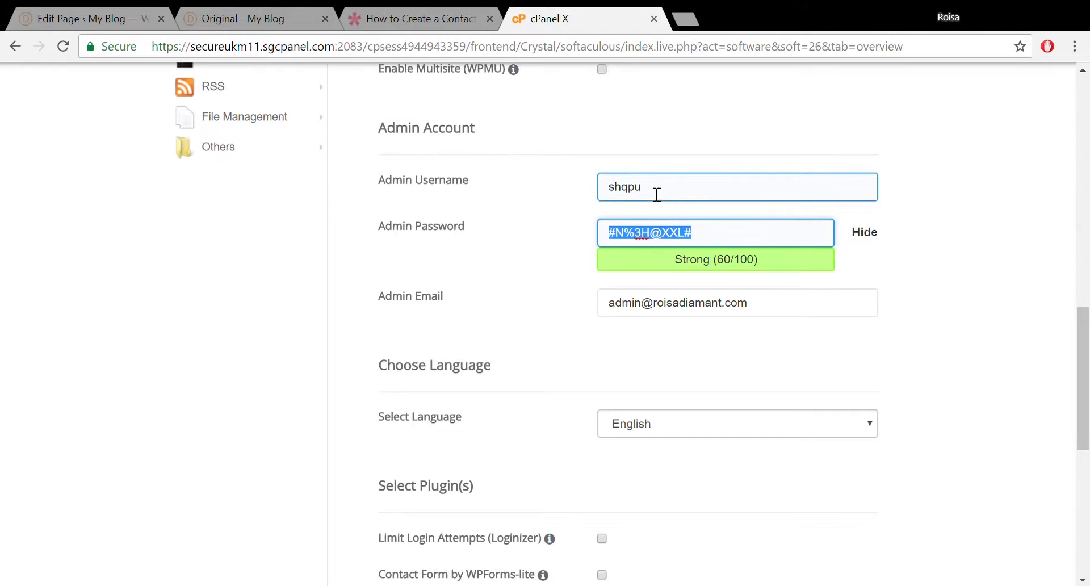
drag(657, 194, 564, 189)
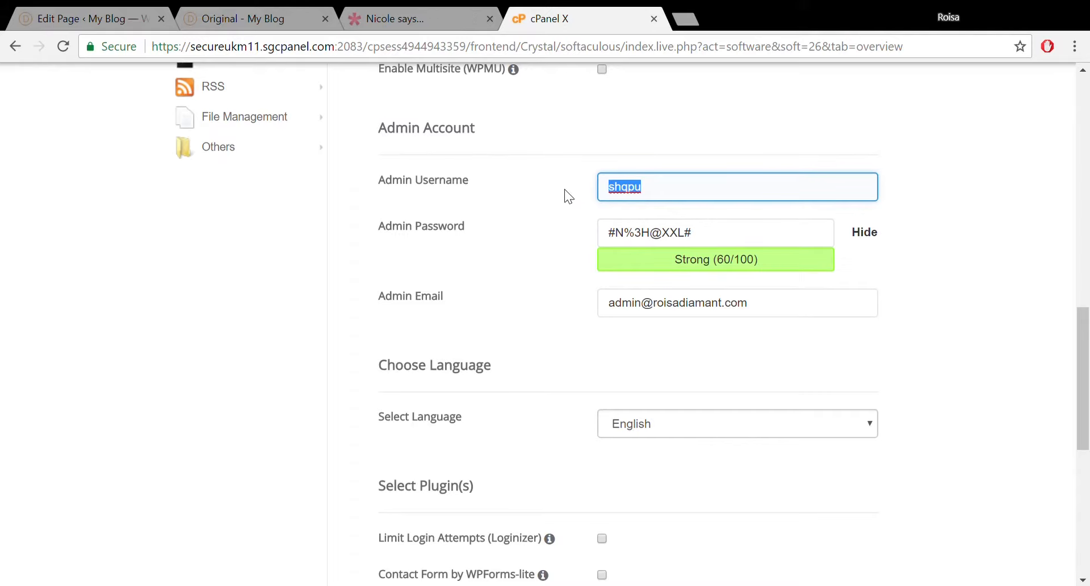
text(demo)
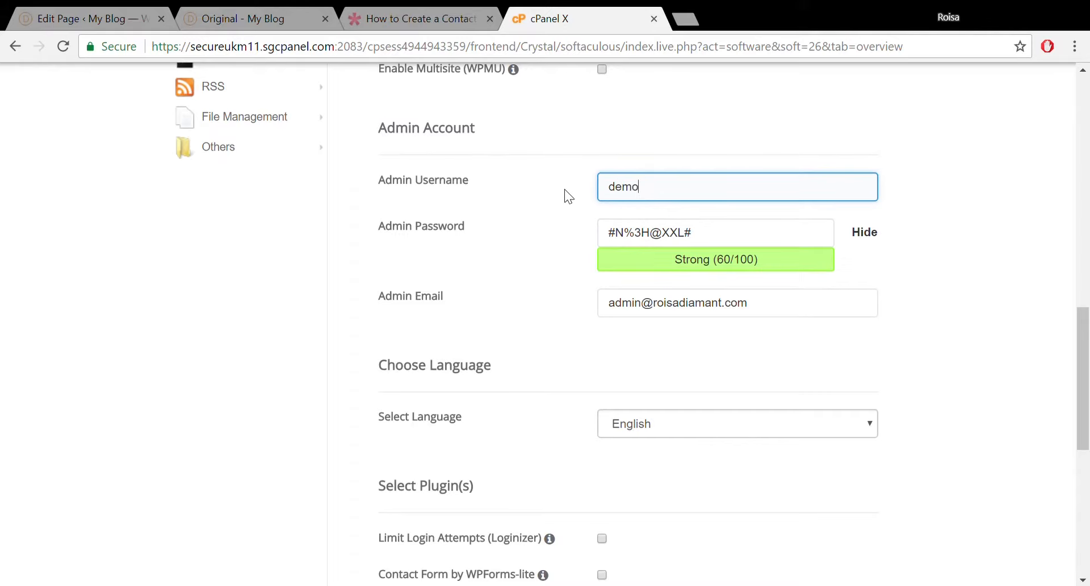
drag(736, 243, 518, 261)
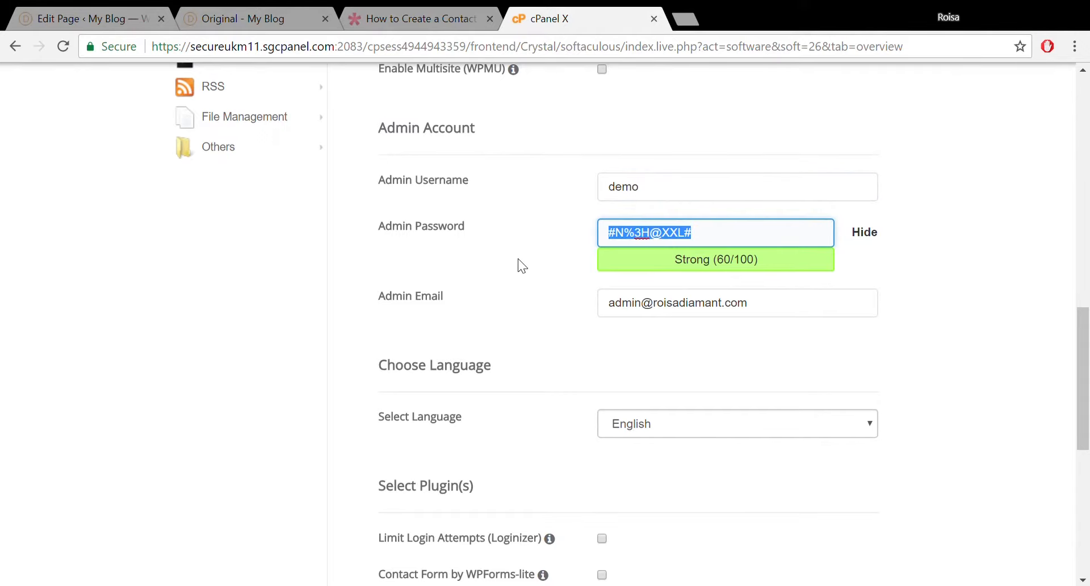
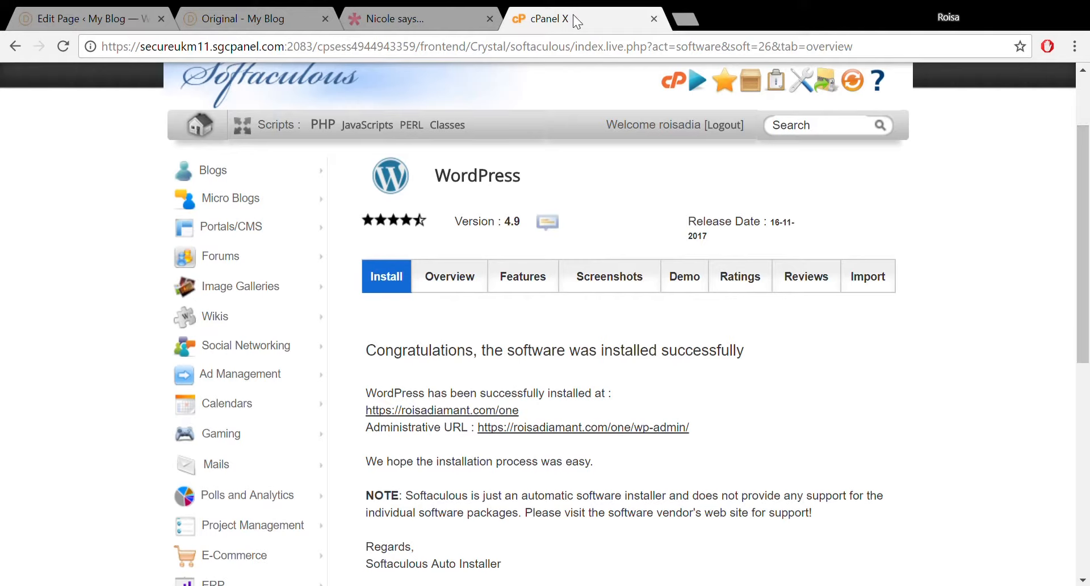
Open the new 'one' site and its Administrative URL in background tabs, then view the front page.
middle_click(481, 413)
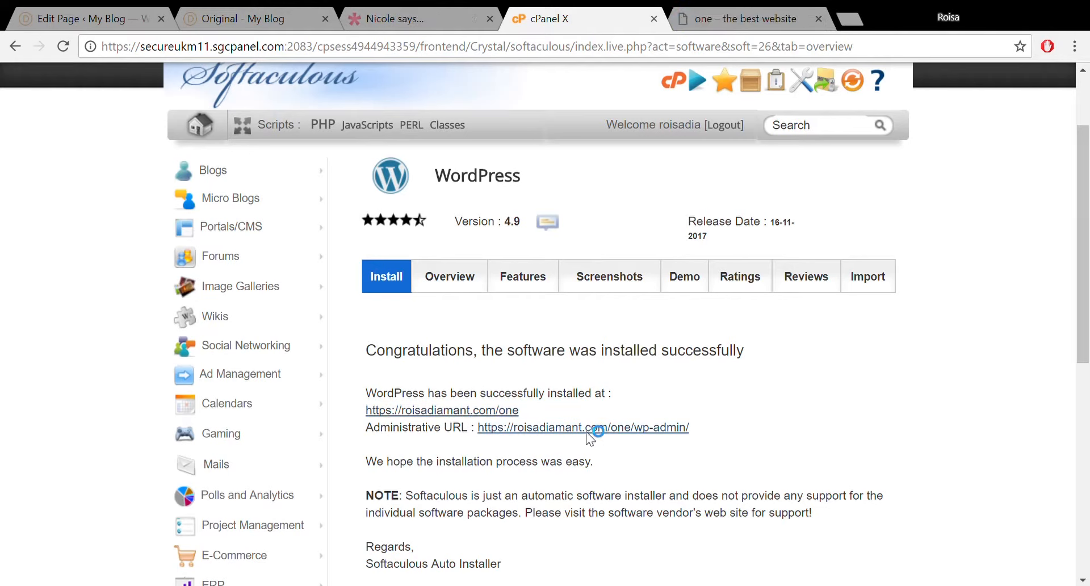
middle_click(706, 270)
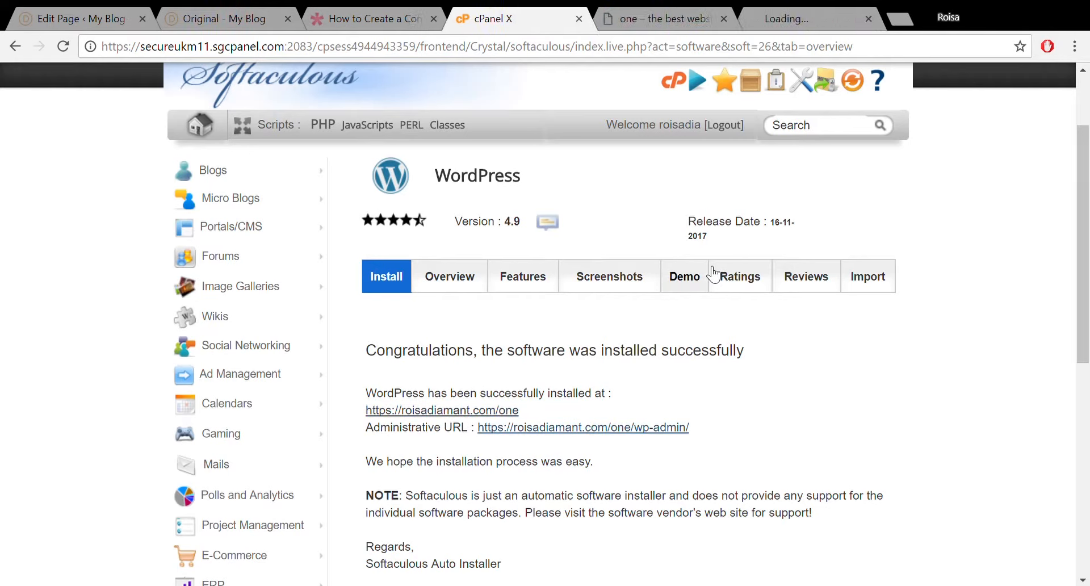
click(659, 25)
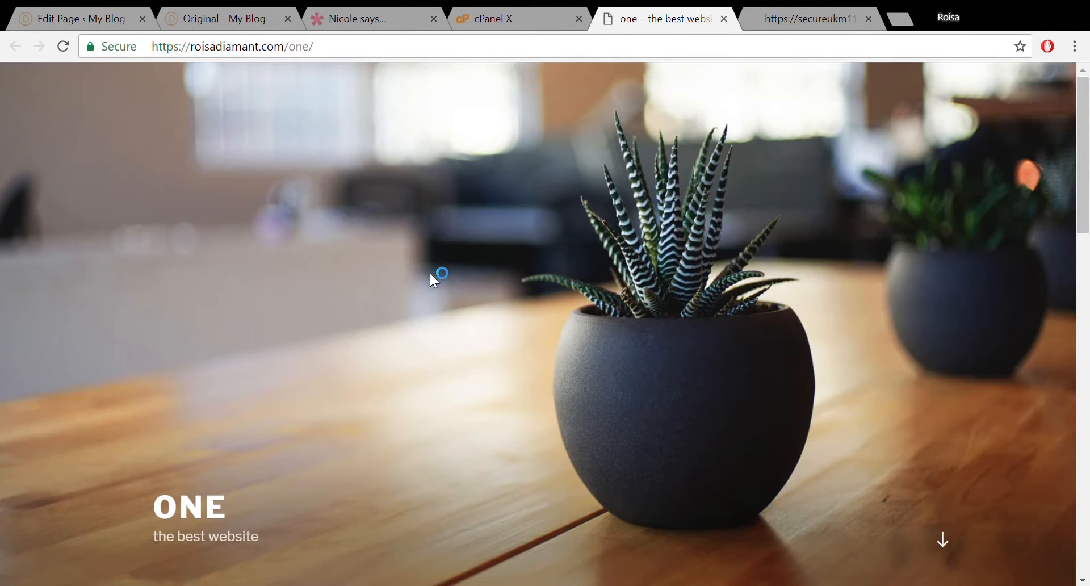
Switch to the 'Dashboard ‹ one' tab to show the new site's WordPress admin.
drag(1088, 126, 1089, 94)
click(787, 11)
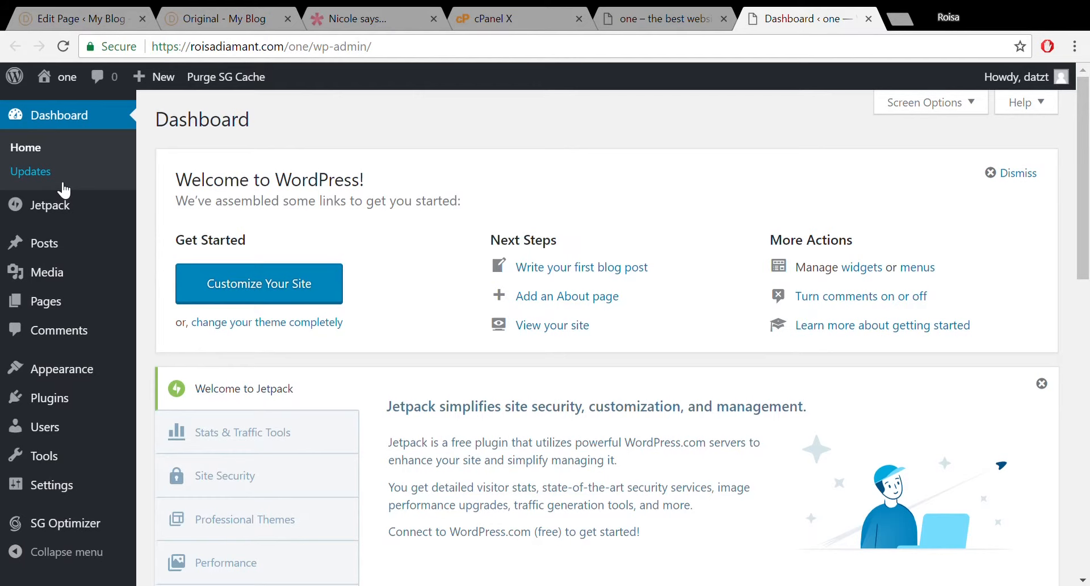
Go to Settings > Permalinks in the WordPress admin sidebar.
mouse_move(61, 462)
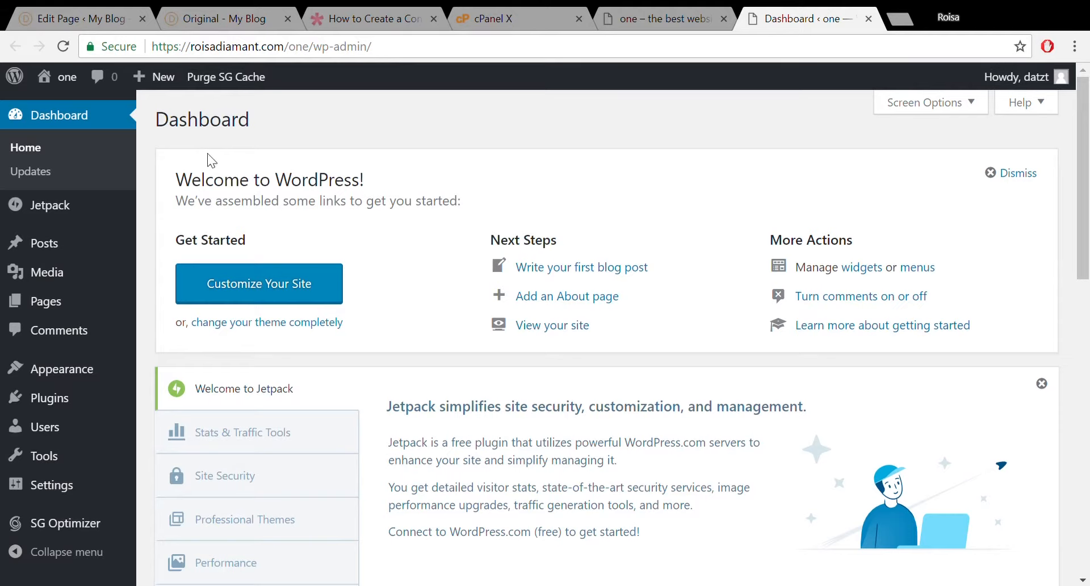
mouse_move(55, 493)
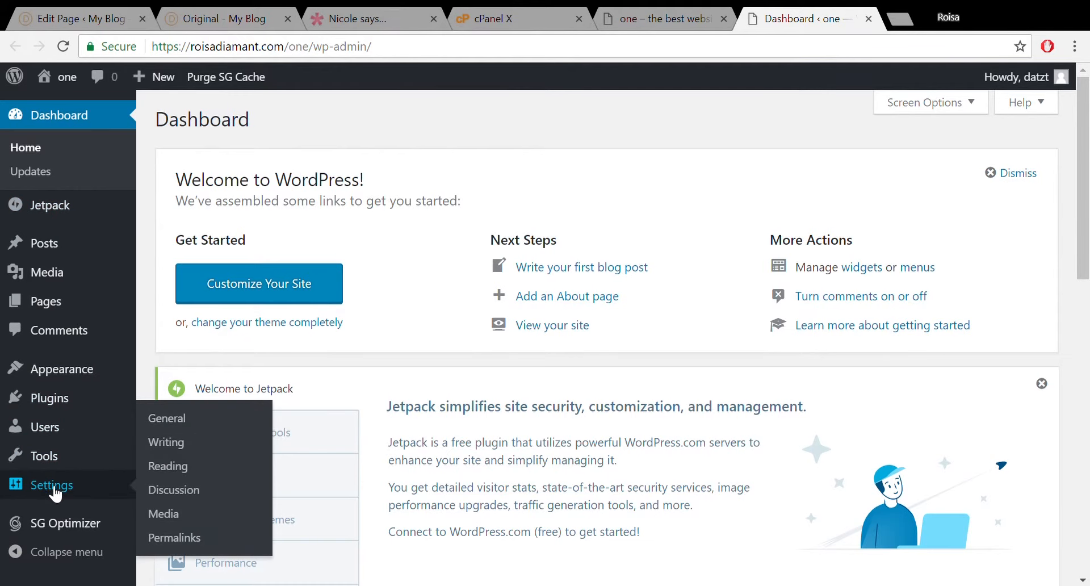
click(181, 538)
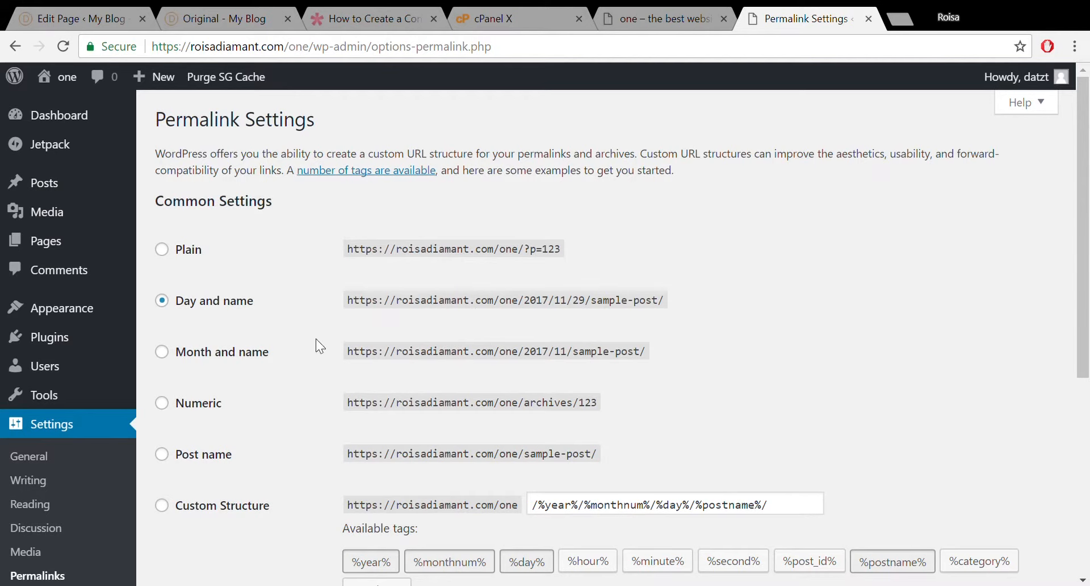
Switch the permalink structure from Day and name to Post name and save.
click(160, 455)
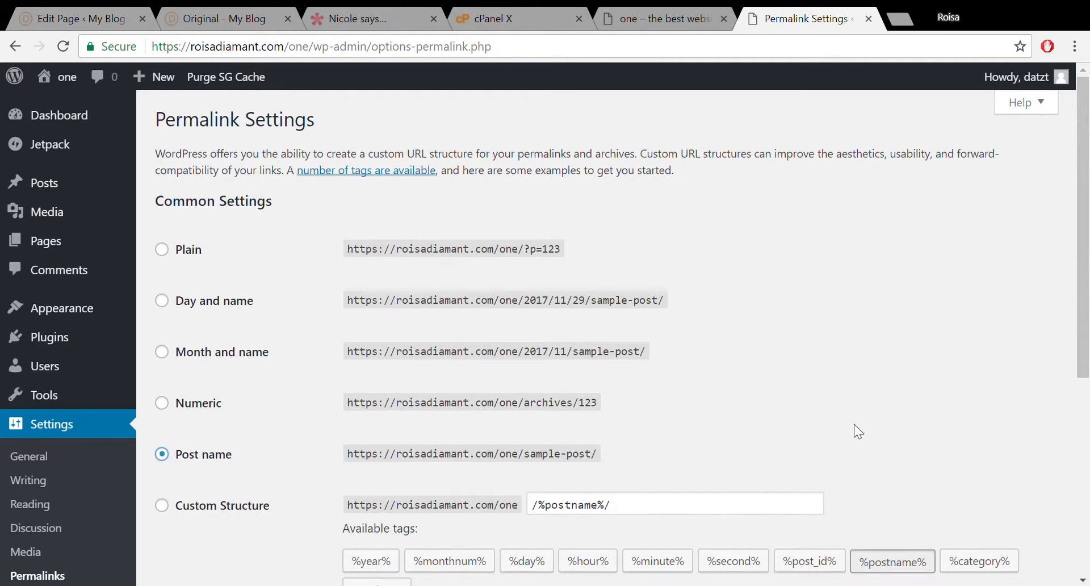
scroll(1088, 386, down, 6)
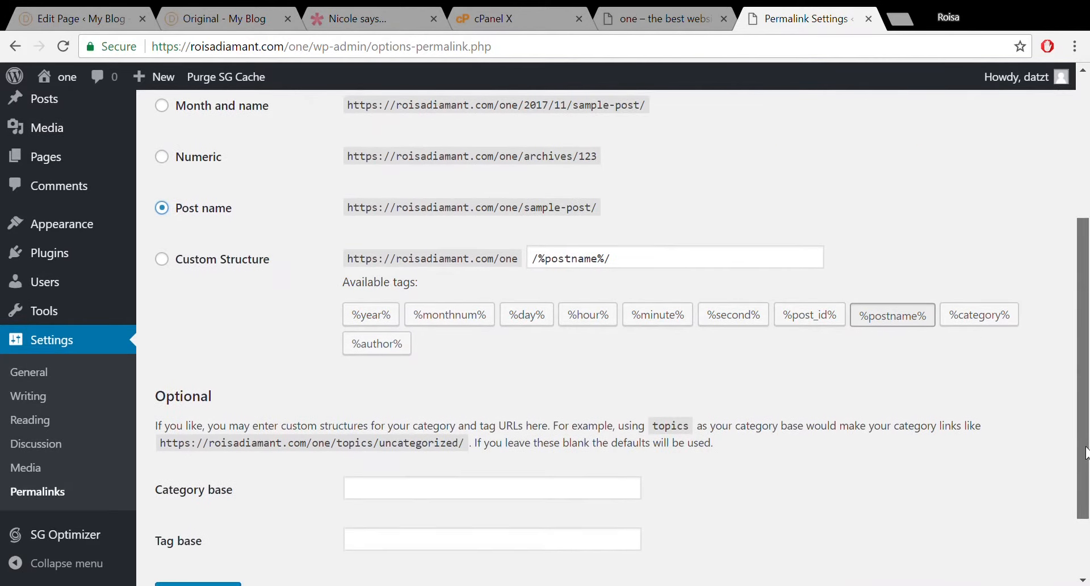
click(213, 502)
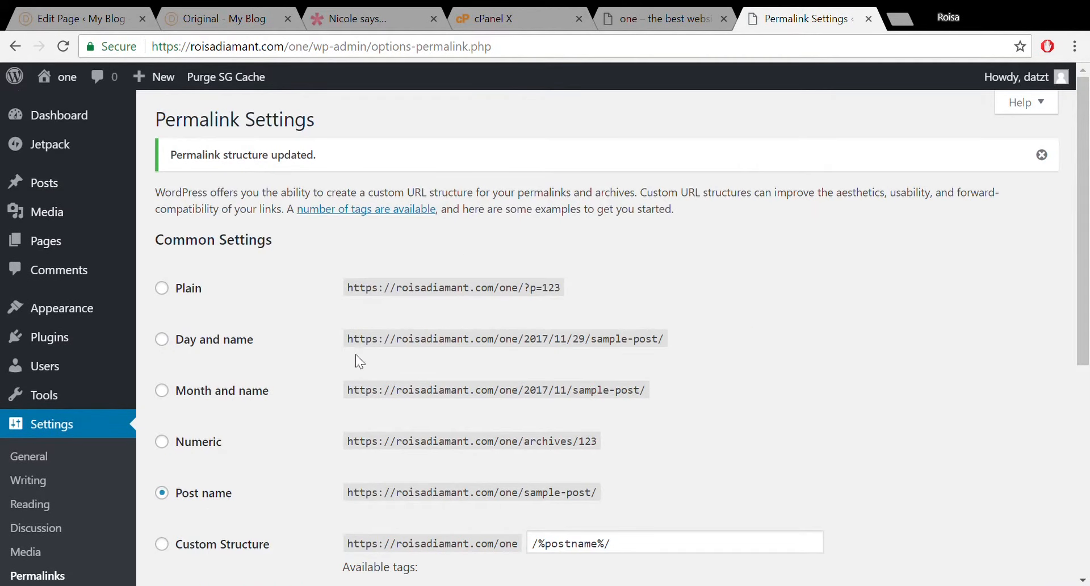
mouse_move(49, 318)
Load roisadiamant.com/divi in a new tab to reach the Elegant Themes join page.
click(898, 19)
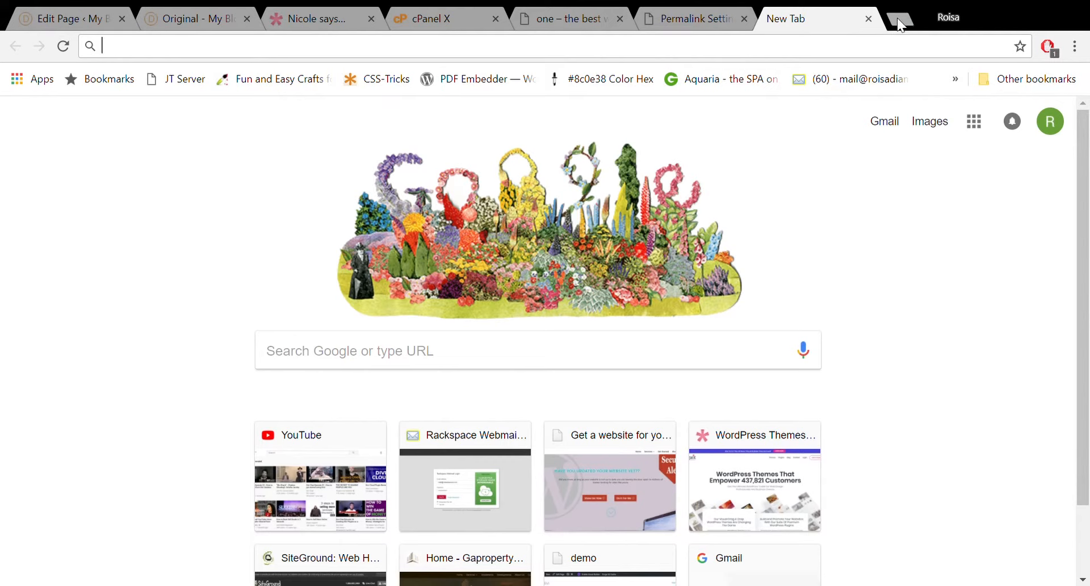
text(roisadiamant.com)
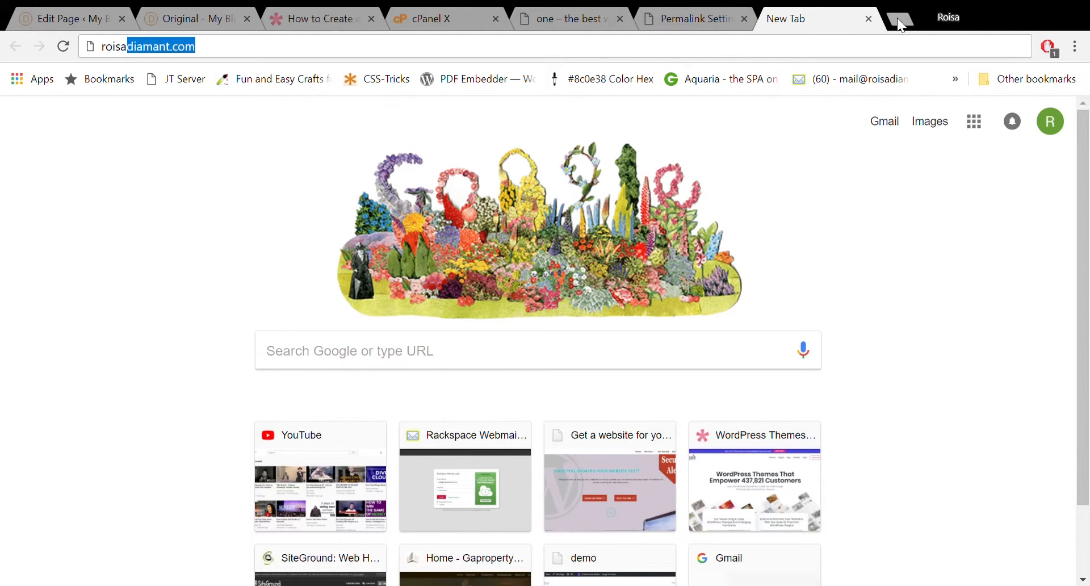
click(442, 55)
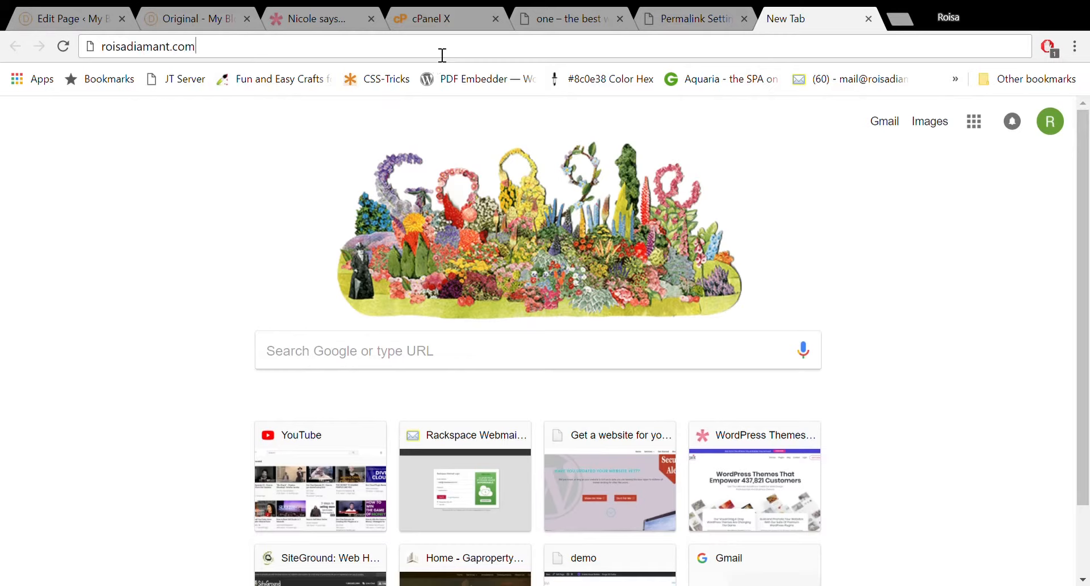
text(/d)
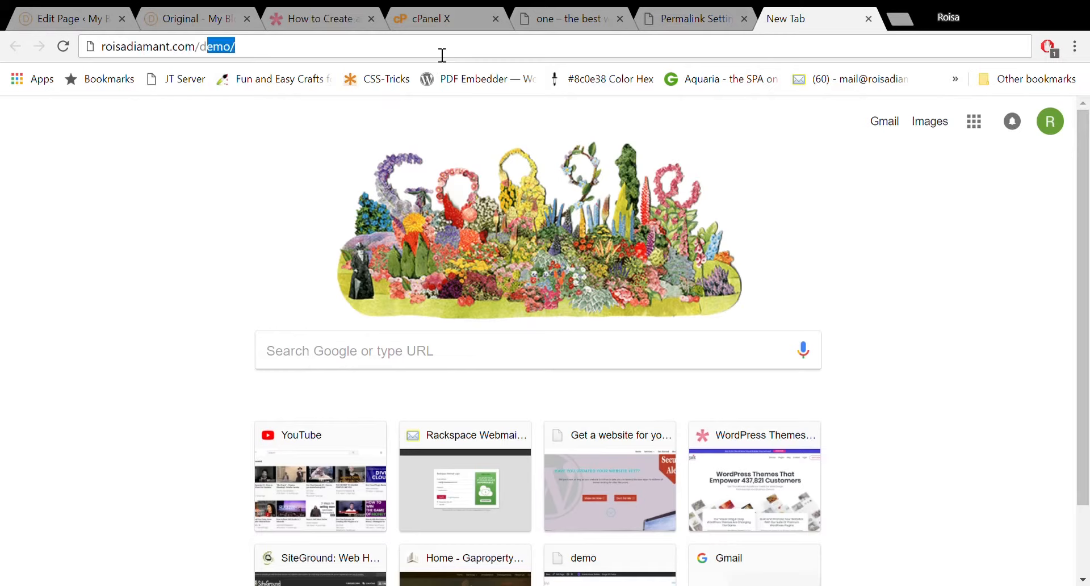
text(ivi)
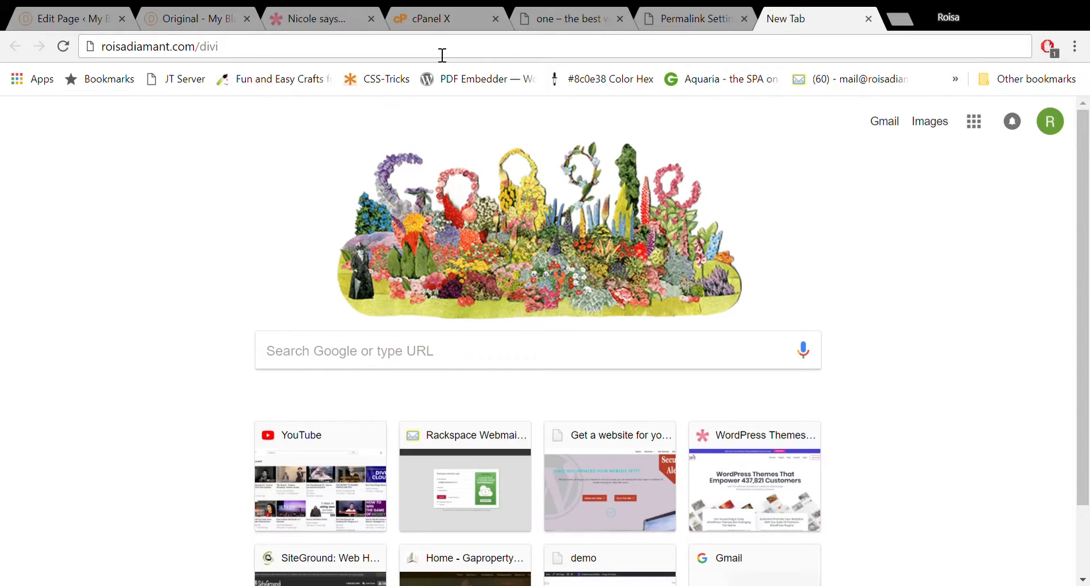
key(Return)
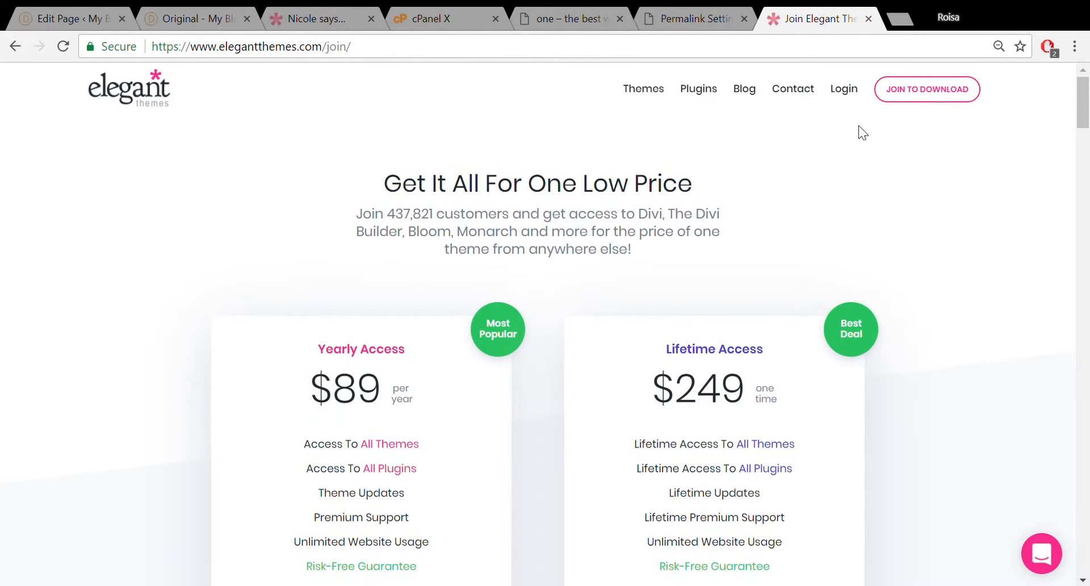
Review the Yearly and Lifetime plans, then cycle through the open tabs back to Permalink Settings.
mouse_move(1084, 110)
mouse_down()
mouse_move(1084, 139)
mouse_move(1082, 126)
mouse_up()
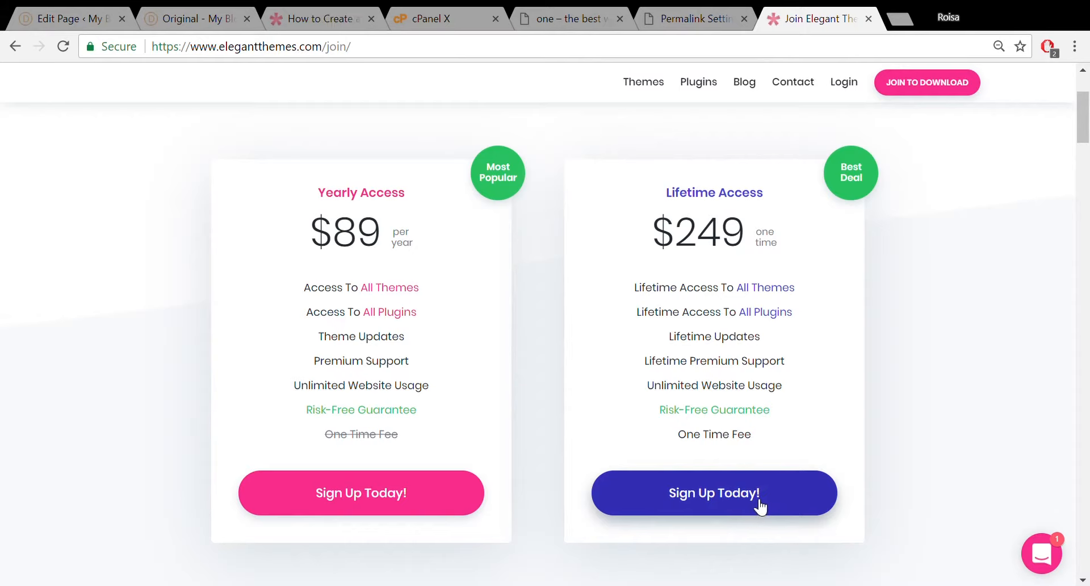
mouse_move(404, 426)
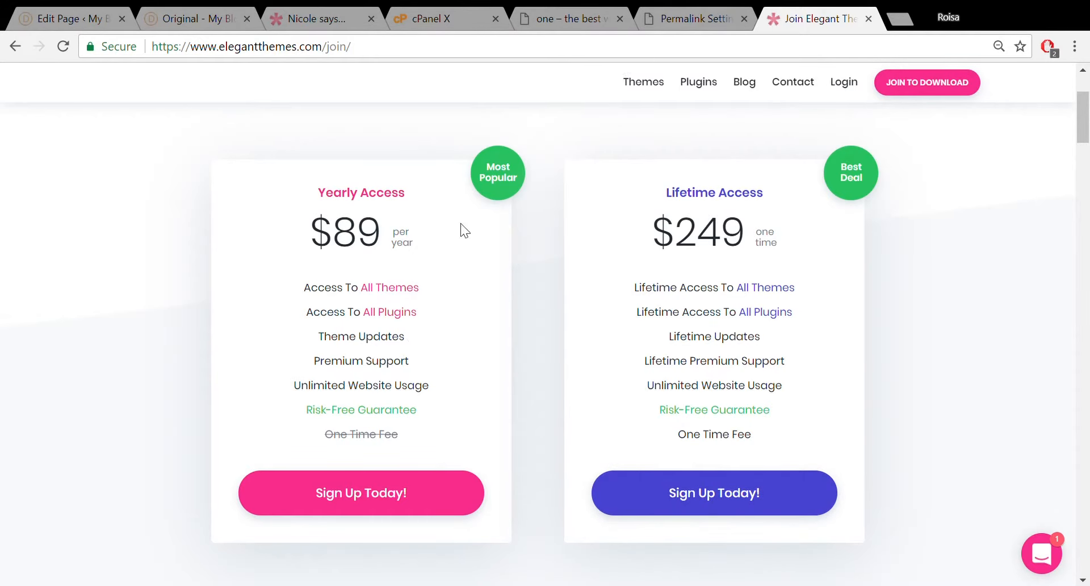
click(697, 7)
click(276, 11)
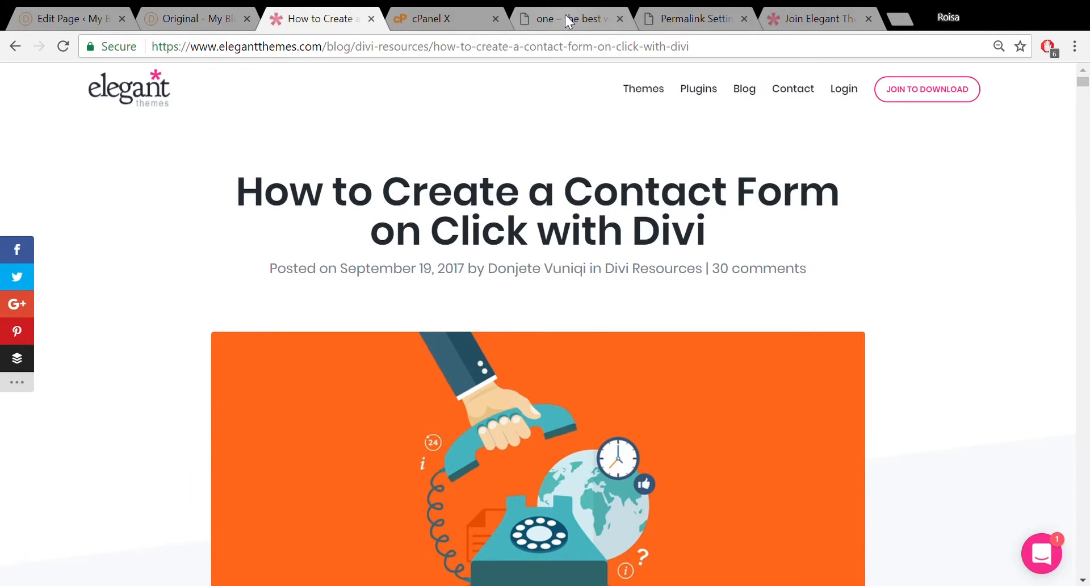
click(405, 16)
click(162, 17)
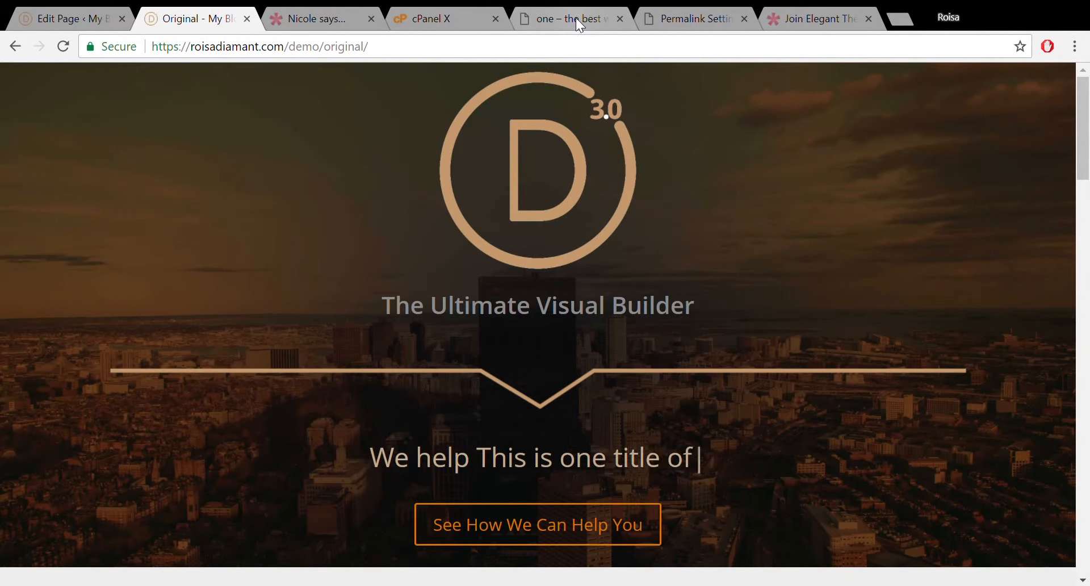
click(576, 18)
click(698, 13)
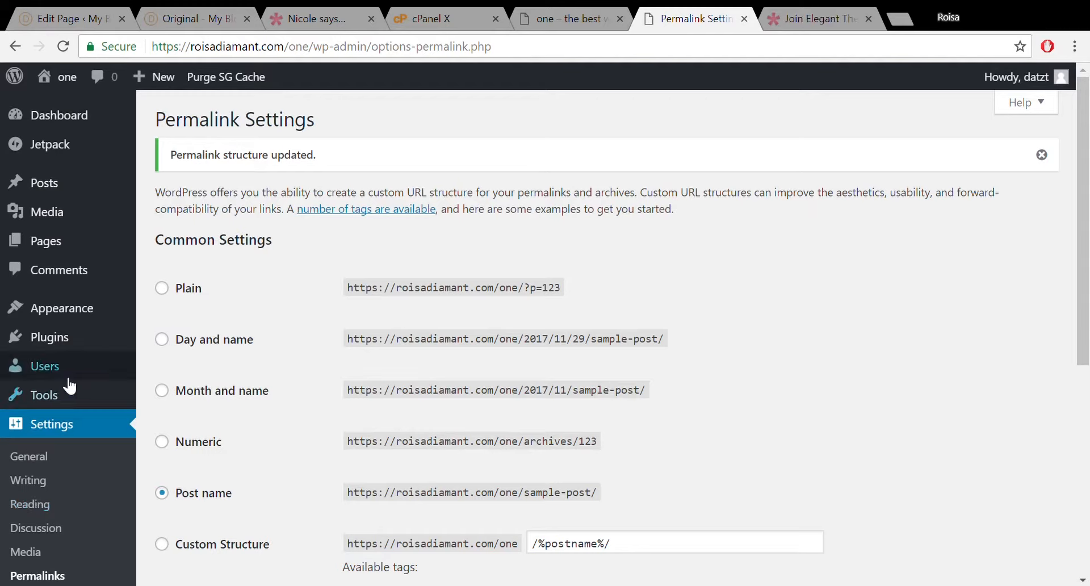
Go to Appearance > Themes > Add New and show the Upload Theme form.
mouse_move(97, 324)
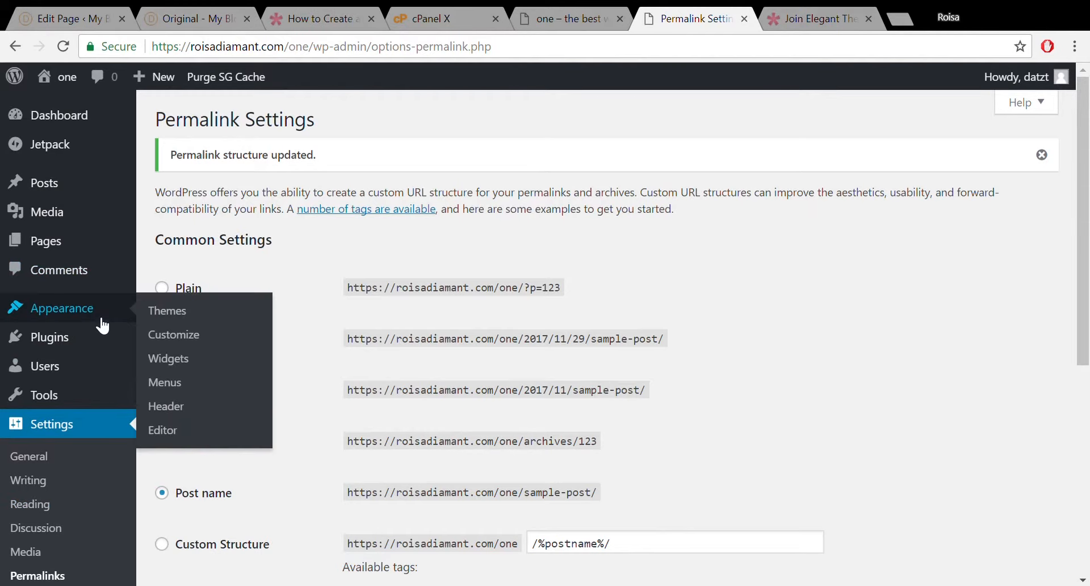
click(154, 312)
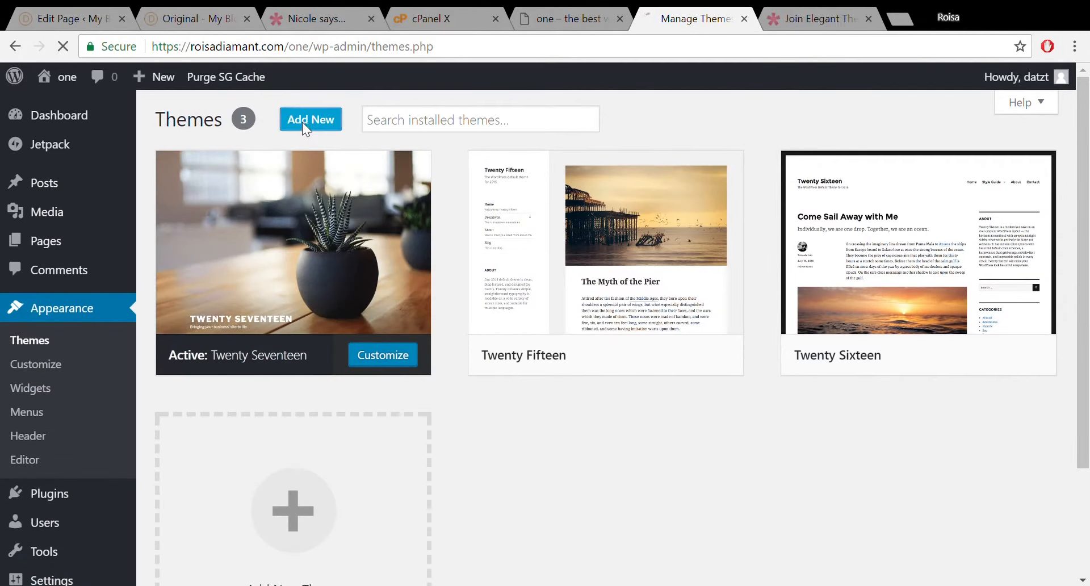
click(309, 120)
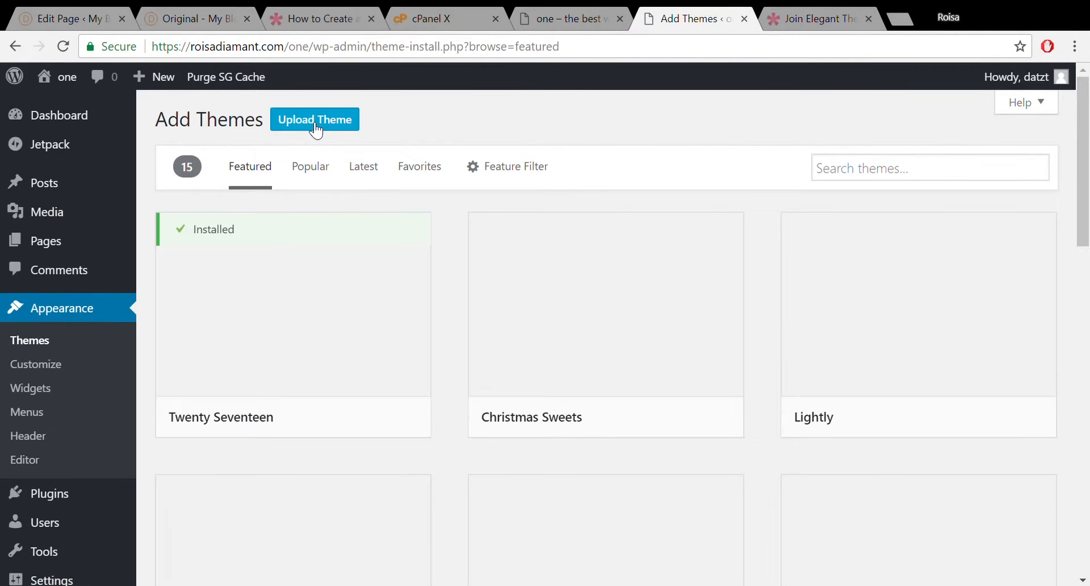
click(314, 120)
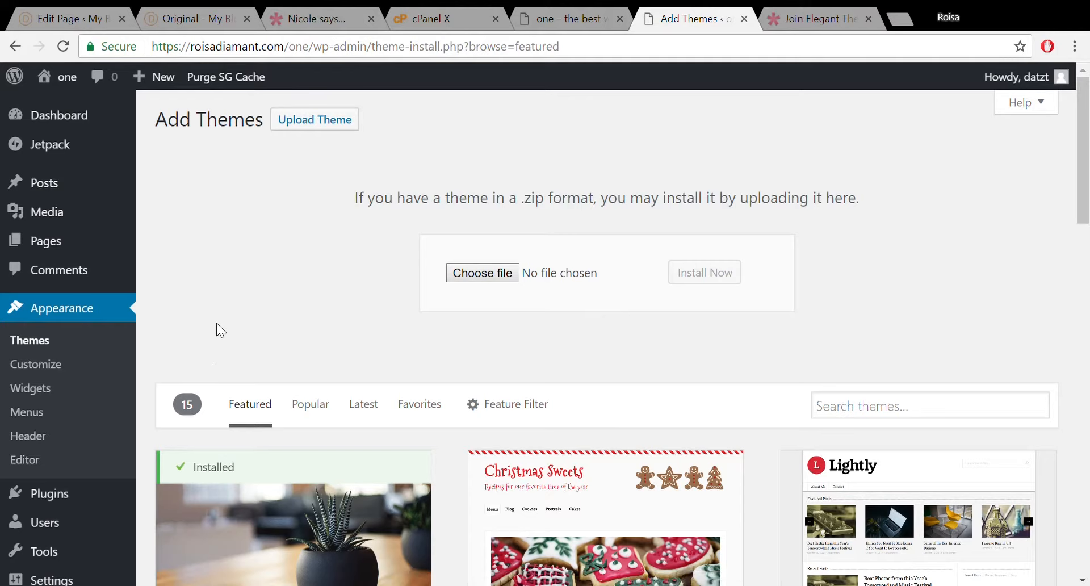
Choose Divi.zip and install it as a new WordPress theme.
click(393, 387)
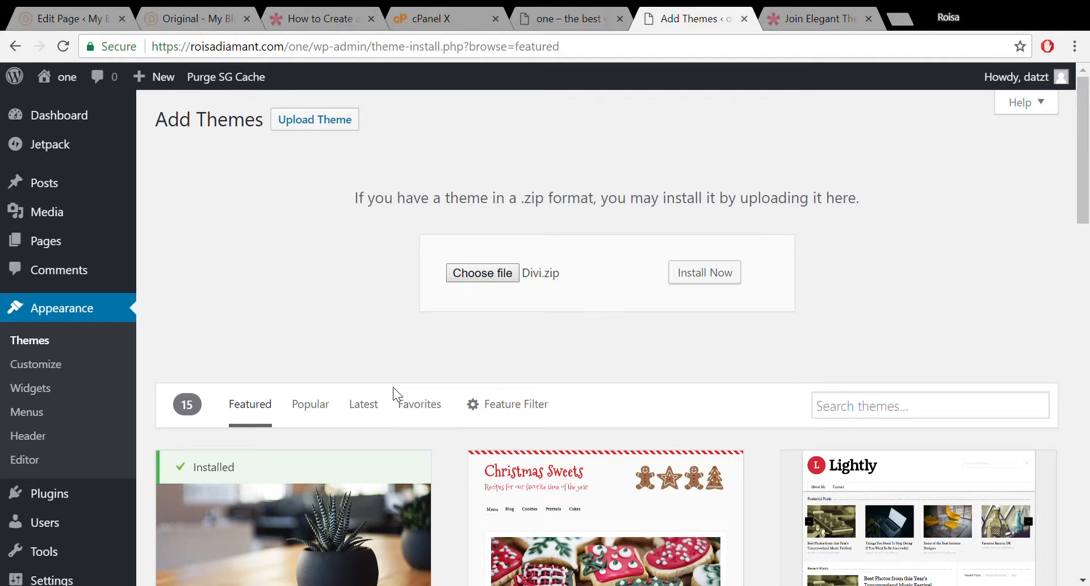
click(707, 275)
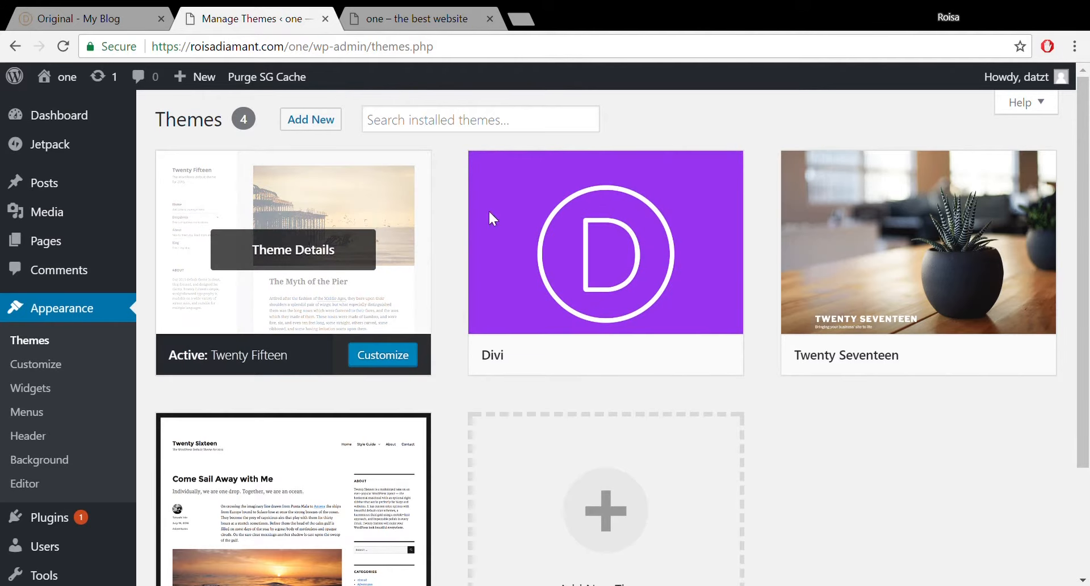
Activate the Divi theme in place of Twenty Fifteen.
click(414, 16)
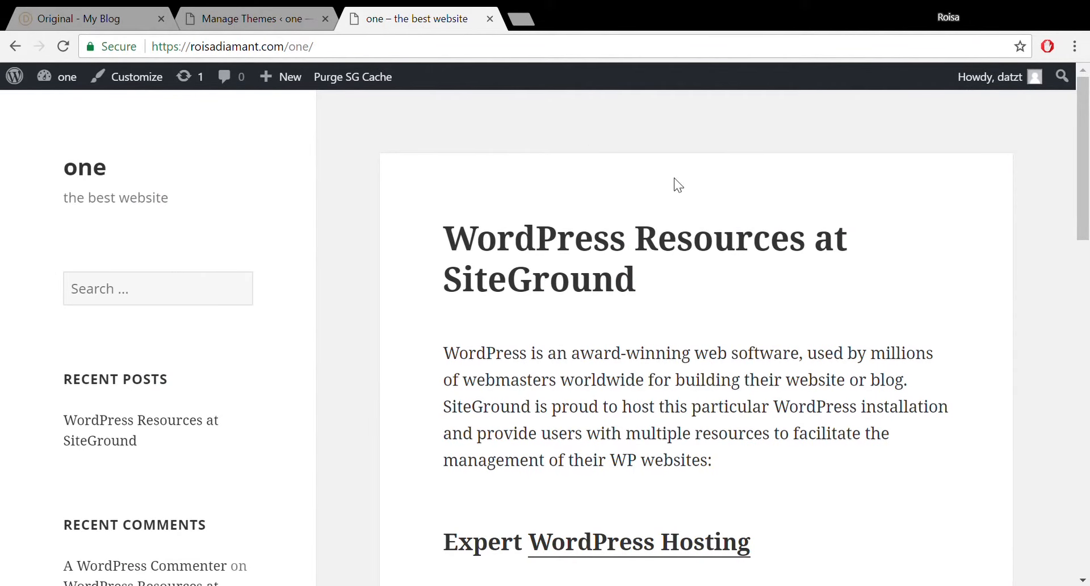
drag(1088, 165, 1088, 250)
click(285, 16)
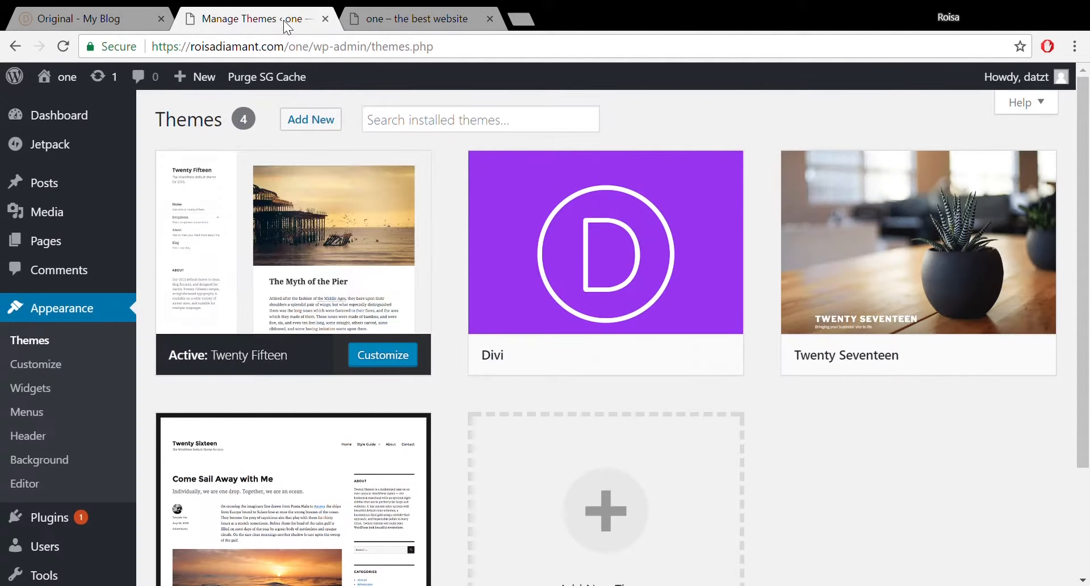
click(611, 355)
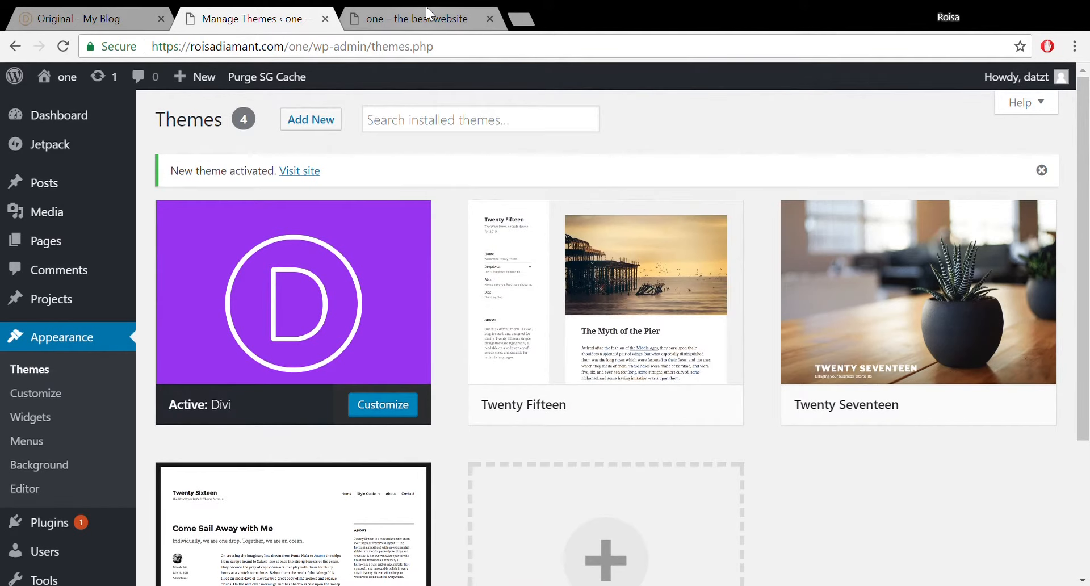
Reload the site's front page to confirm it now uses the Divi layout.
click(409, 18)
click(60, 49)
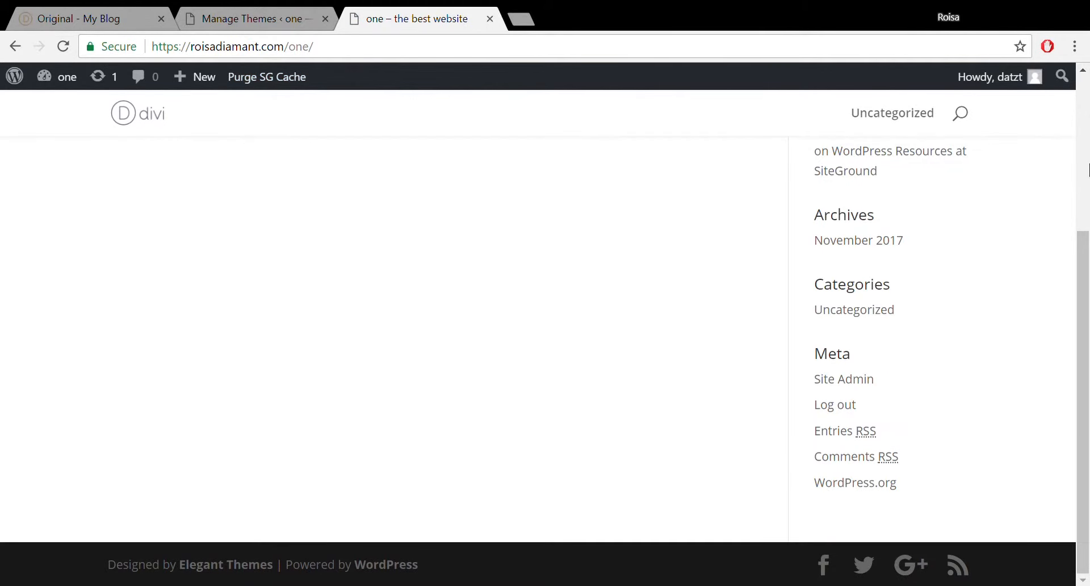
drag(1086, 257, 1089, 96)
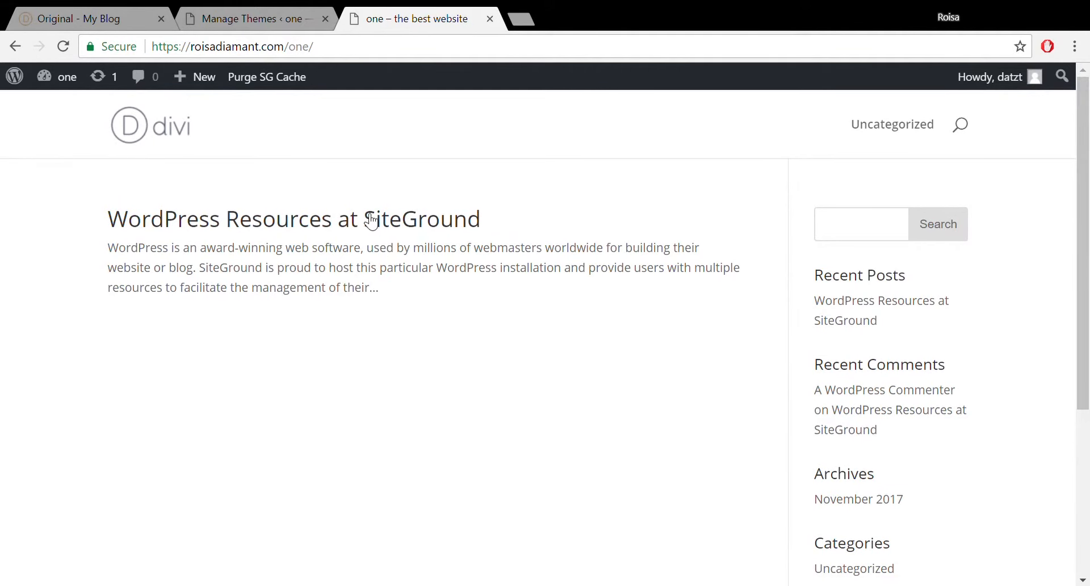
click(241, 14)
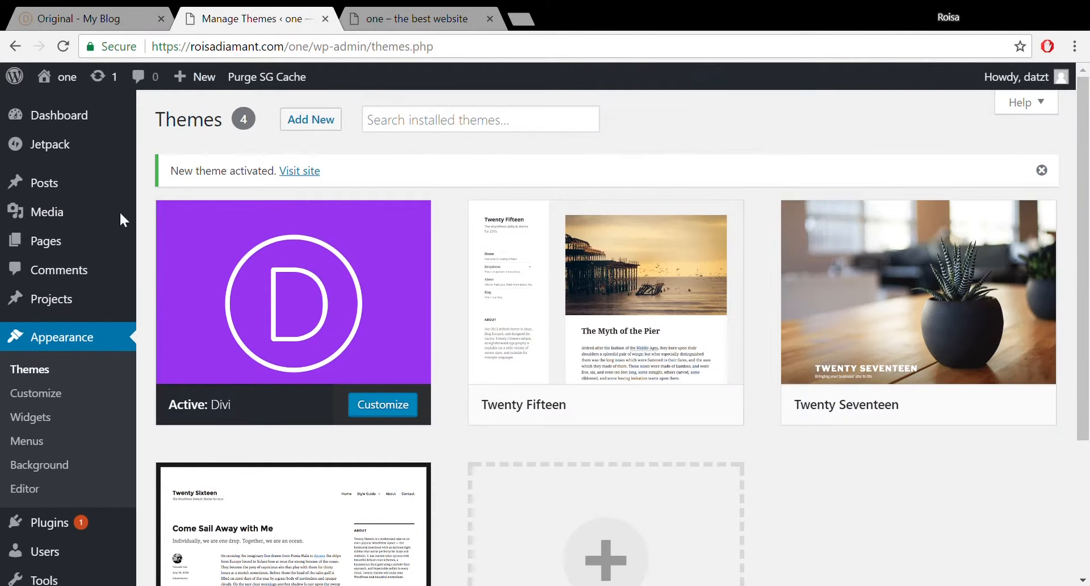
mouse_move(291, 344)
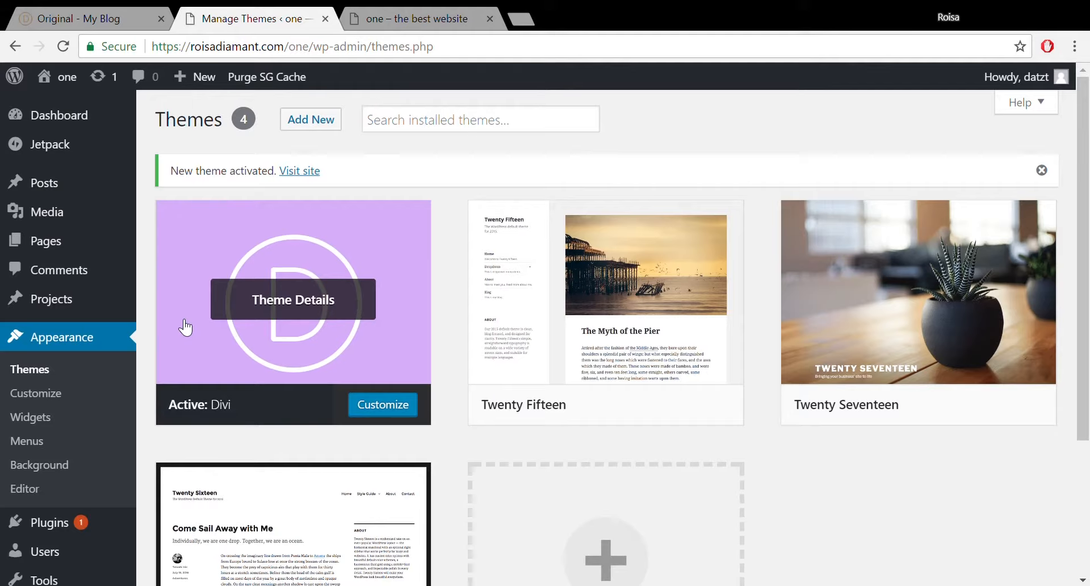
Search plugins for 'child theme', then install and activate Child Theme Configurator.
click(57, 523)
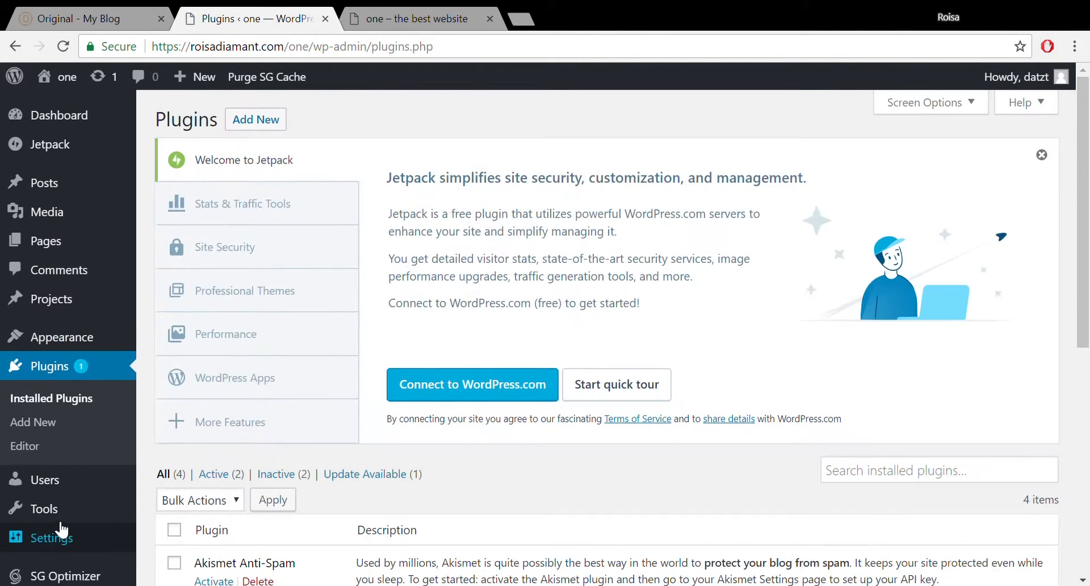
click(269, 124)
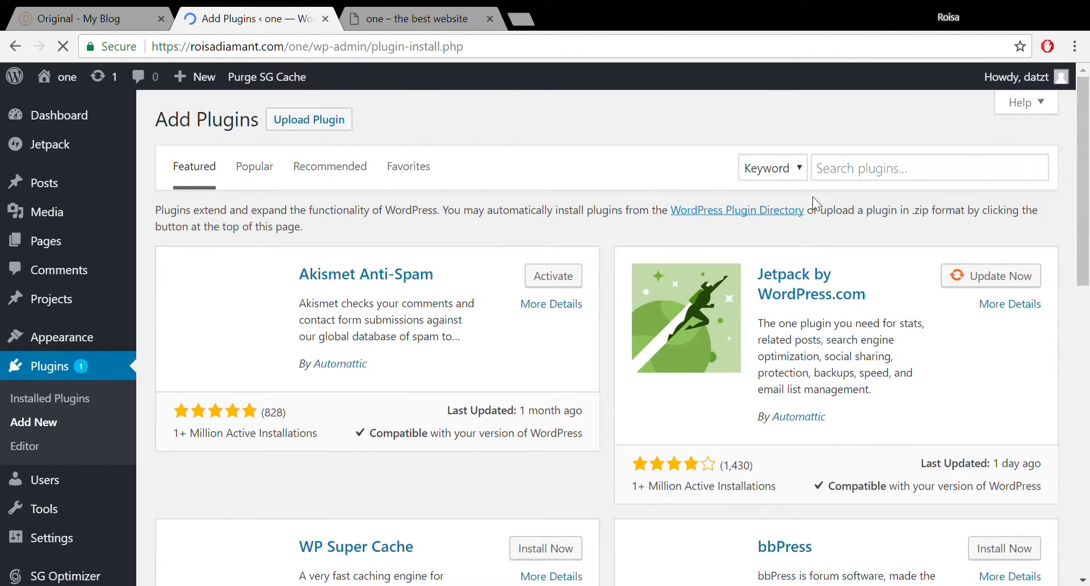
click(832, 180)
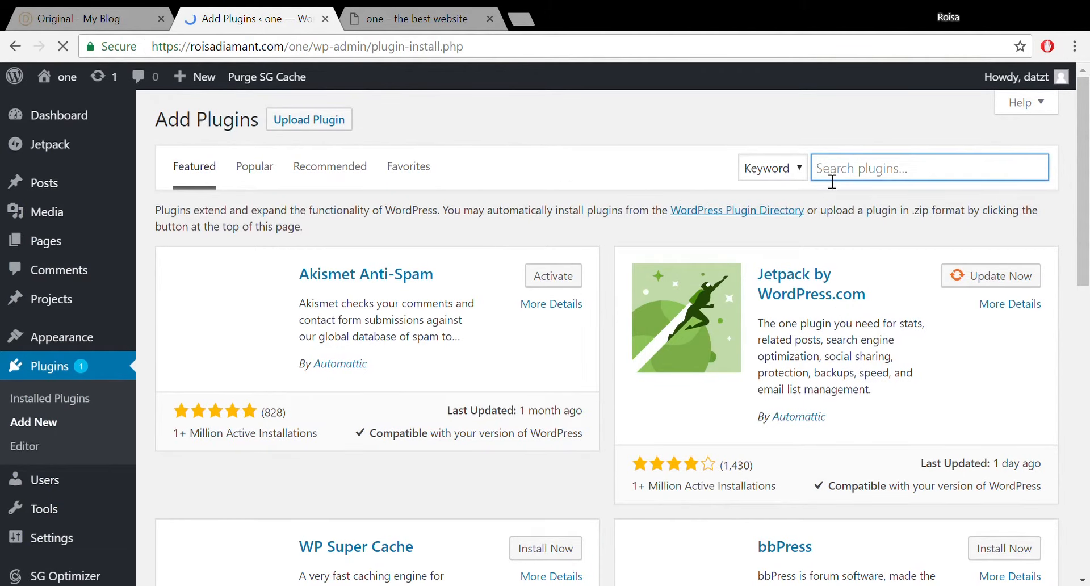
text(child t)
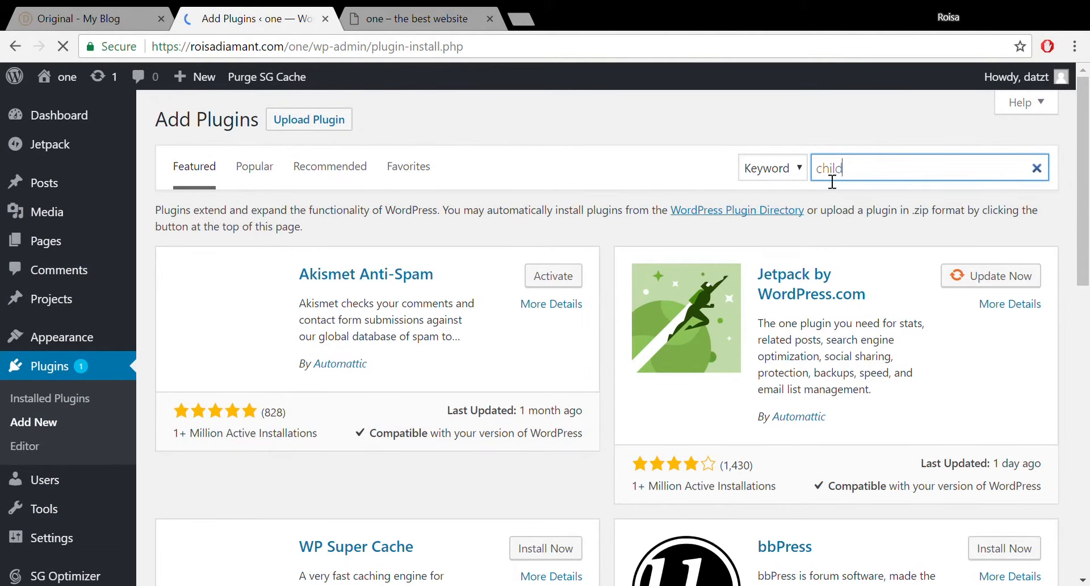
text(heme)
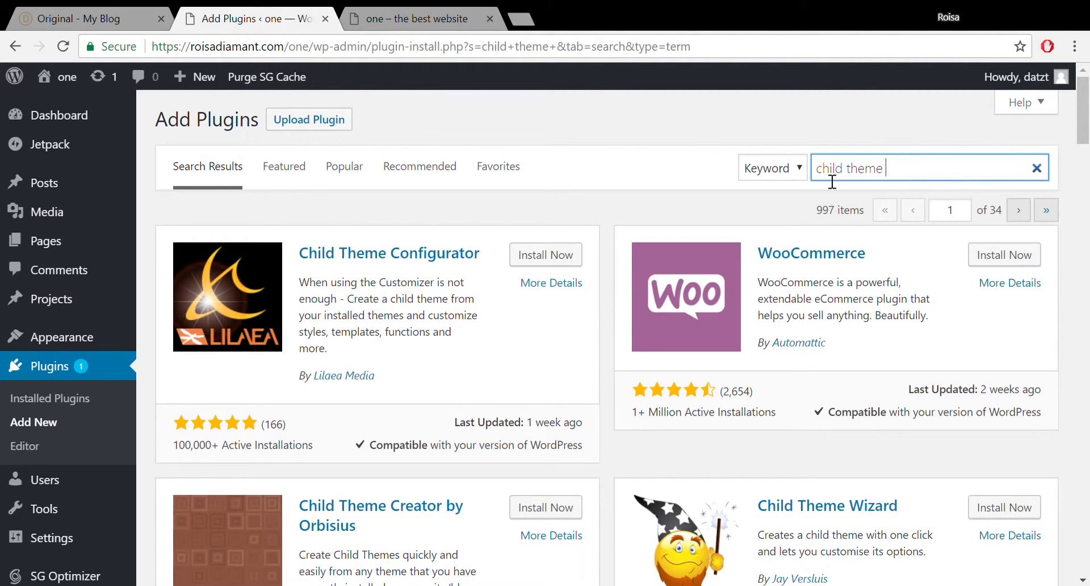
click(556, 258)
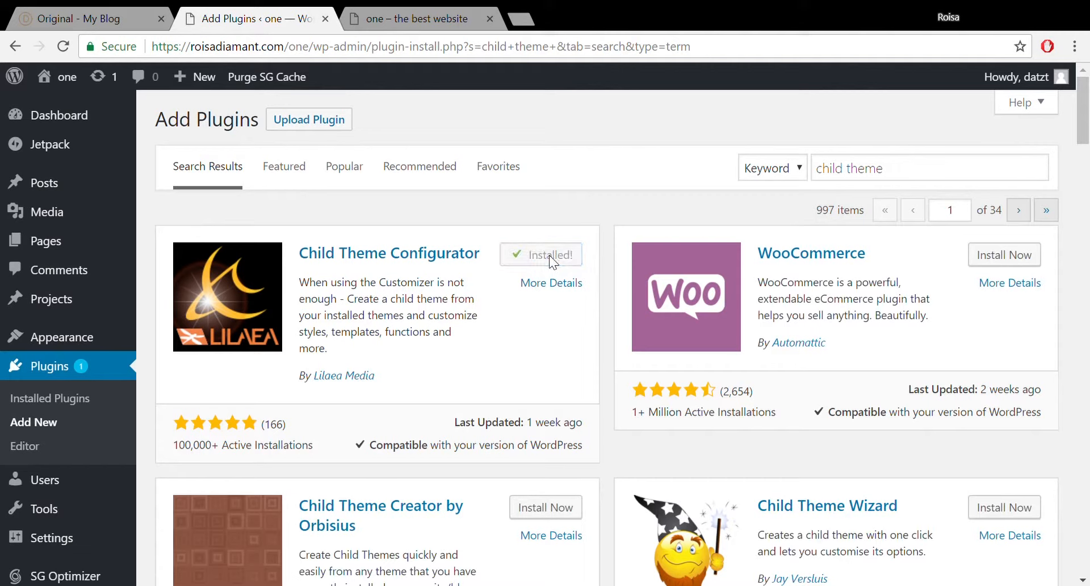
click(551, 255)
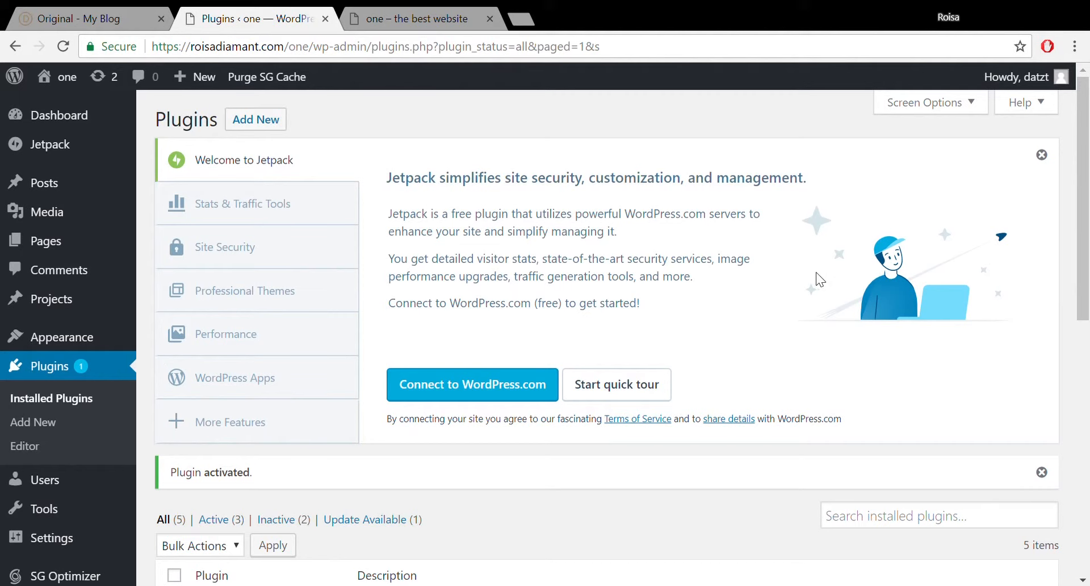
drag(1087, 127, 1087, 209)
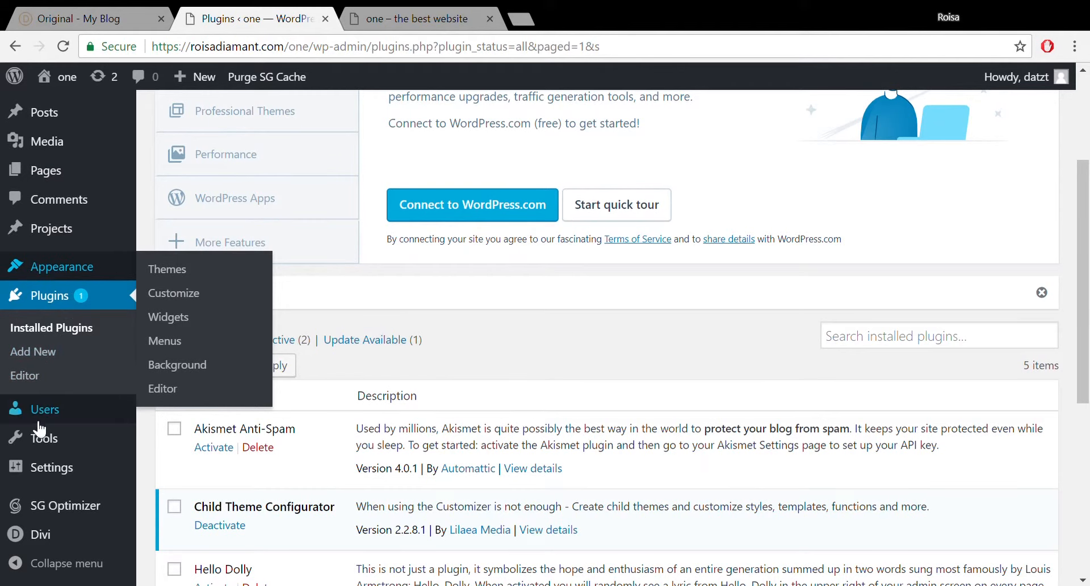
Open Tools > Child Themes and analyze Divi as the parent theme.
mouse_move(41, 475)
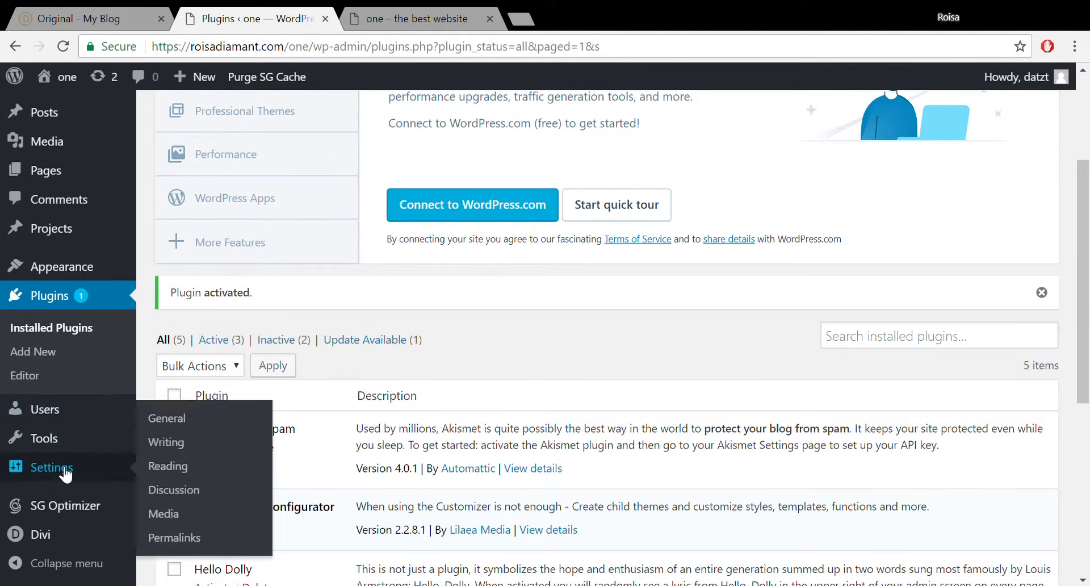
mouse_move(64, 442)
click(181, 511)
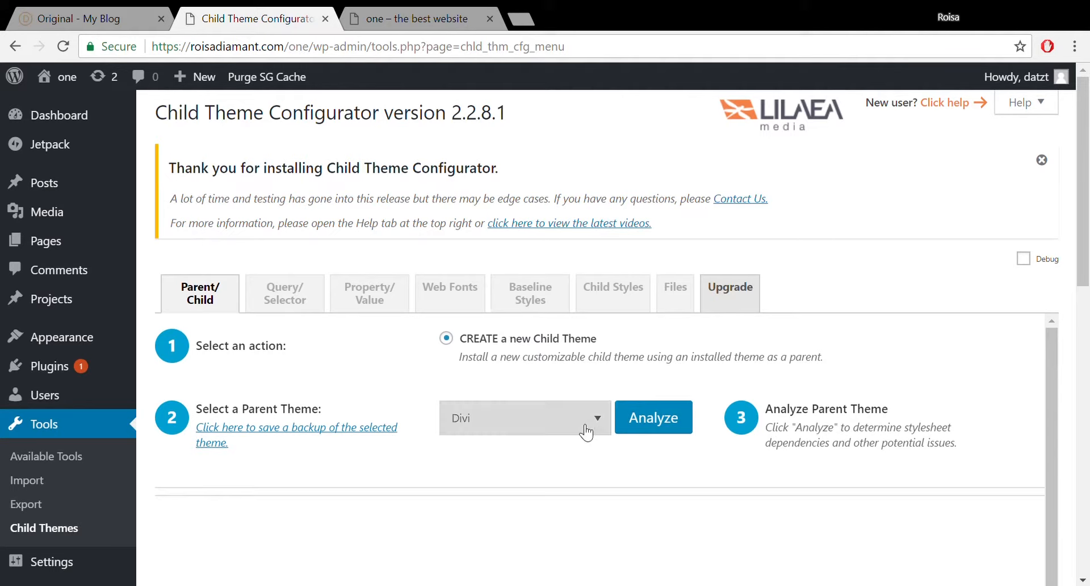
click(661, 425)
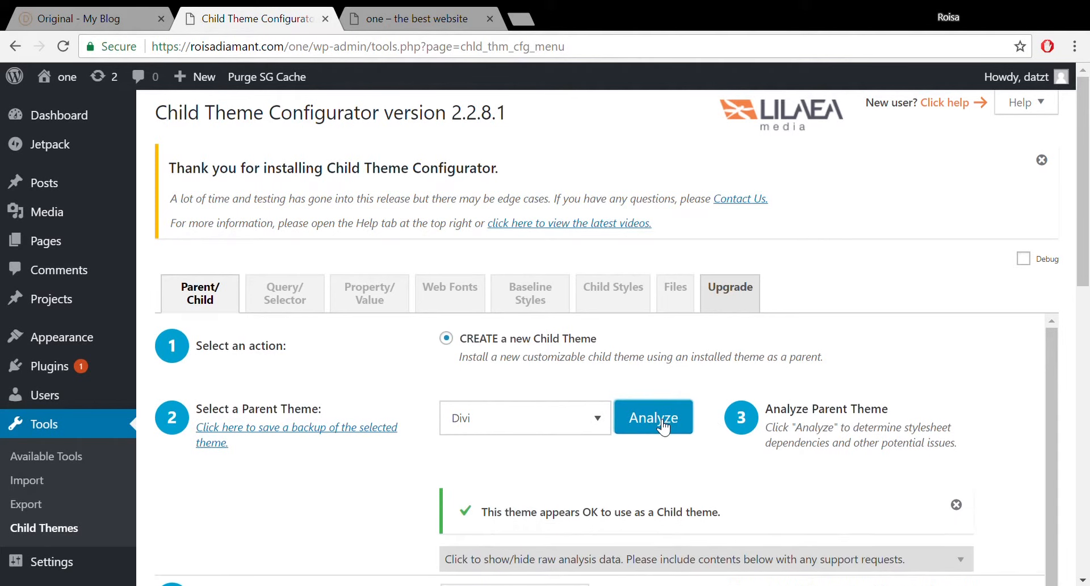
Reveal the child theme attribute fields, showing the name Divi Child.
drag(1084, 250, 1088, 527)
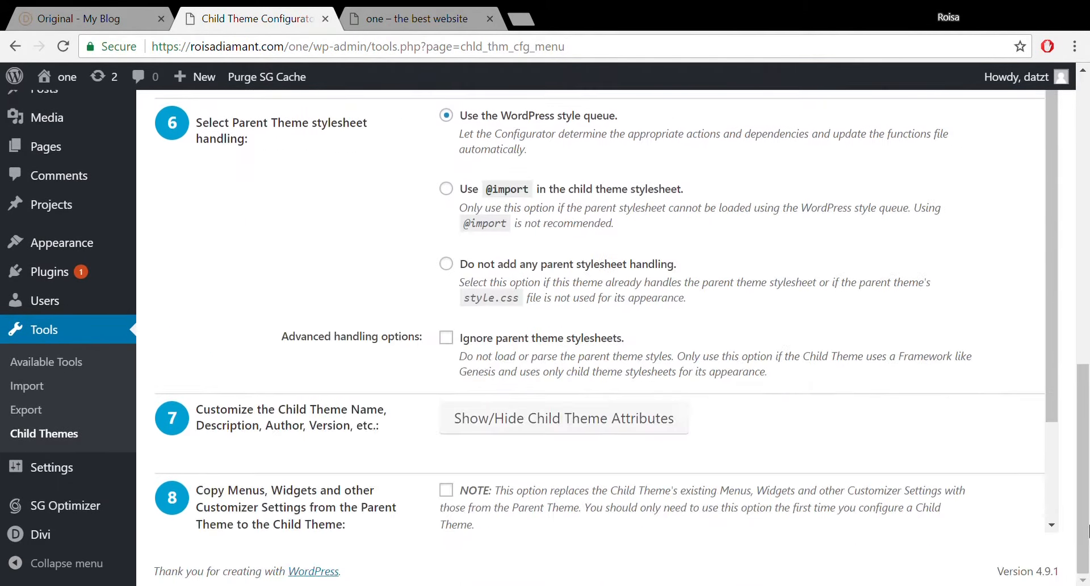
drag(1087, 464, 1087, 293)
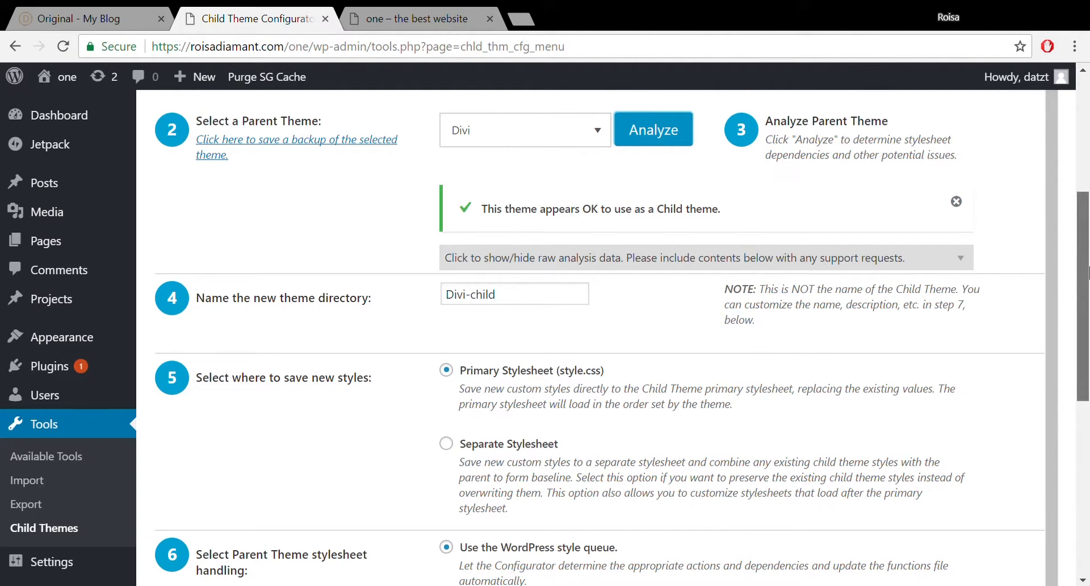
drag(1087, 272, 1087, 452)
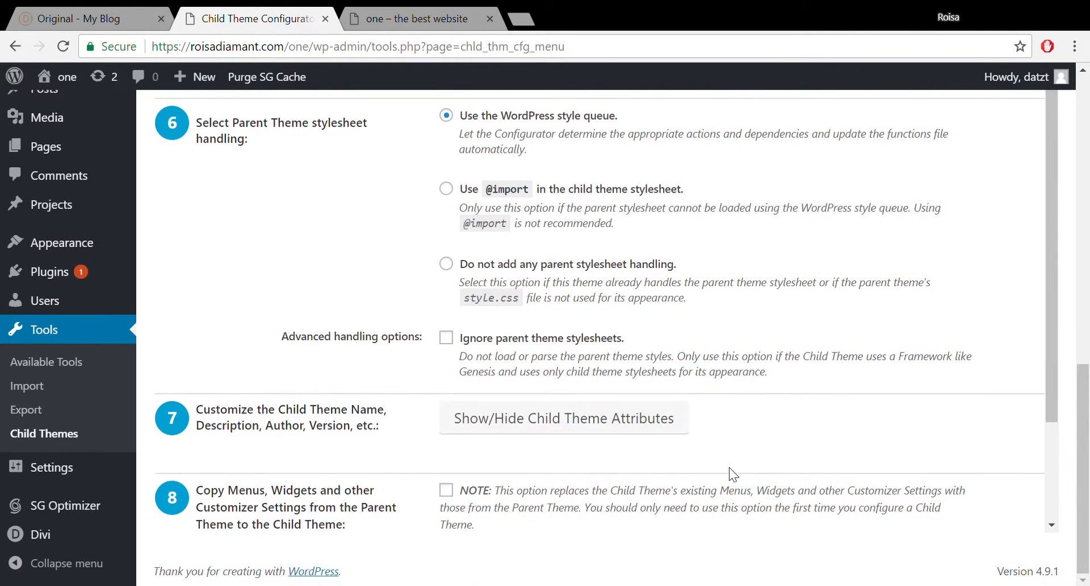
click(655, 418)
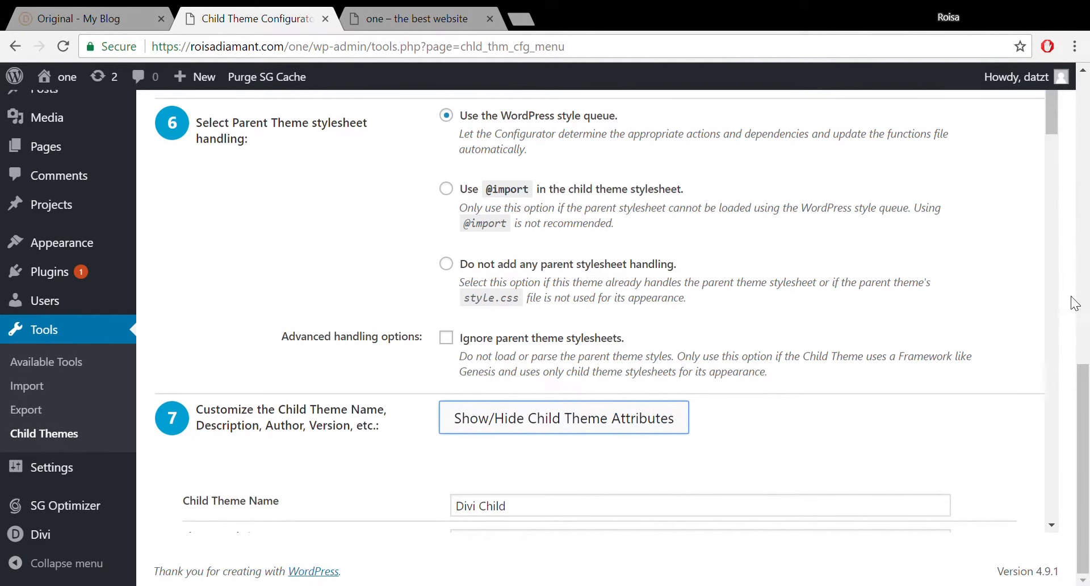
drag(1050, 123, 1072, 307)
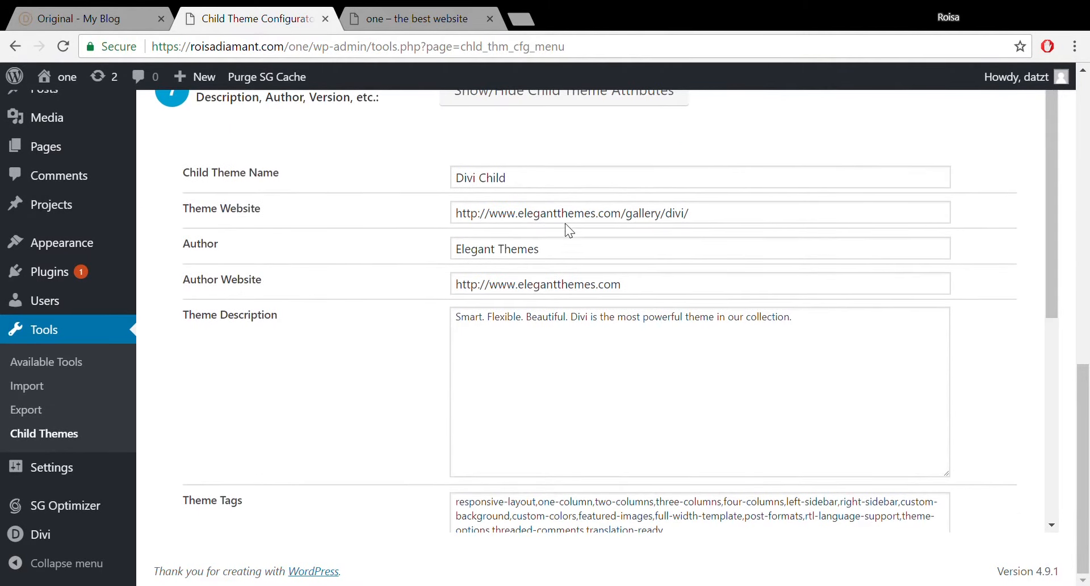
Load roisadiamant.com in a new browser tab and copy its address.
click(581, 223)
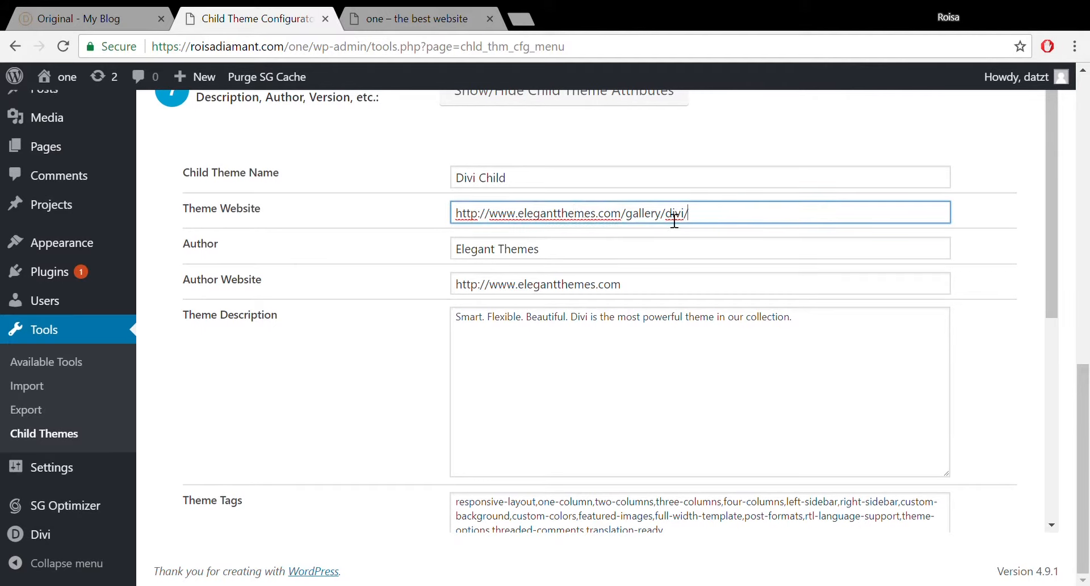
triple_click(676, 216)
click(566, 222)
click(525, 14)
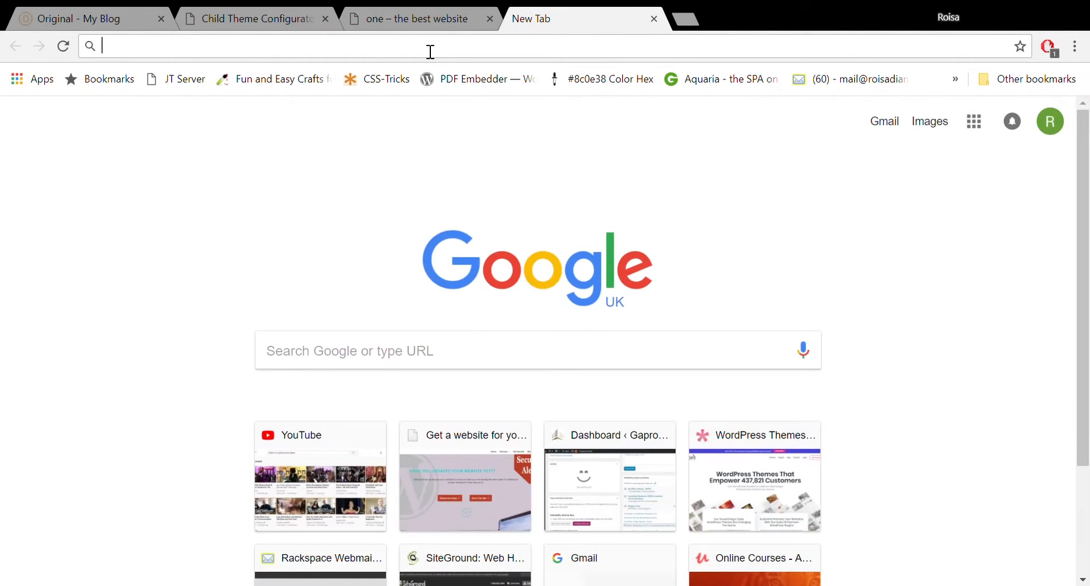
text(roisadiamant.com)
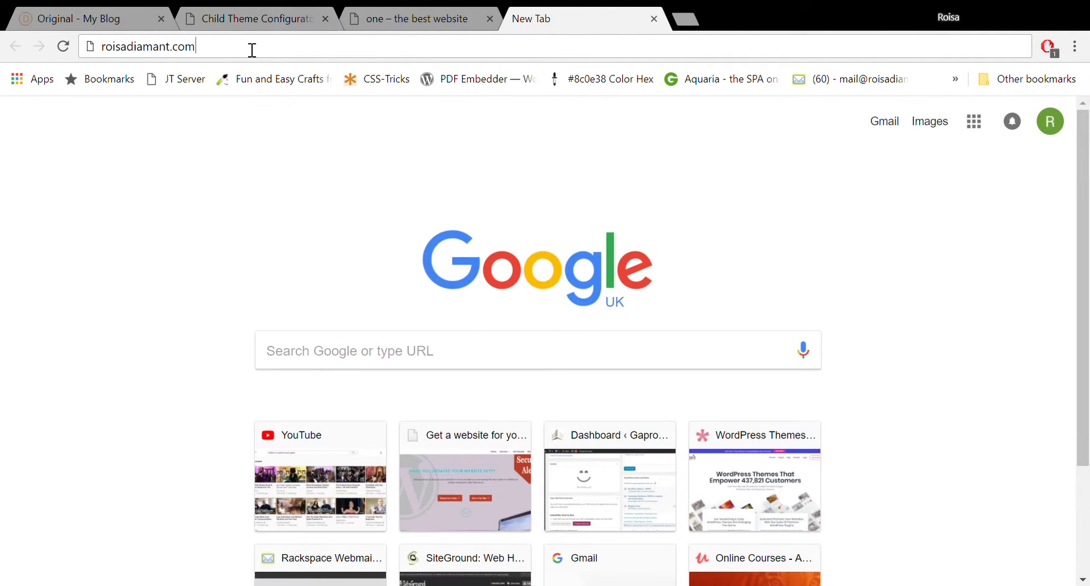
triple_click(250, 48)
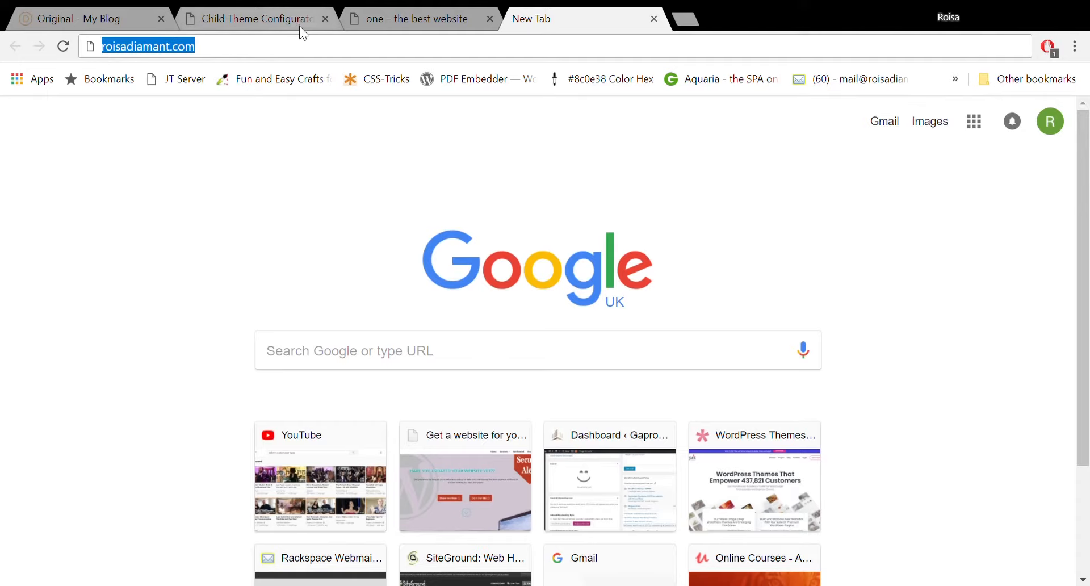
key(Return)
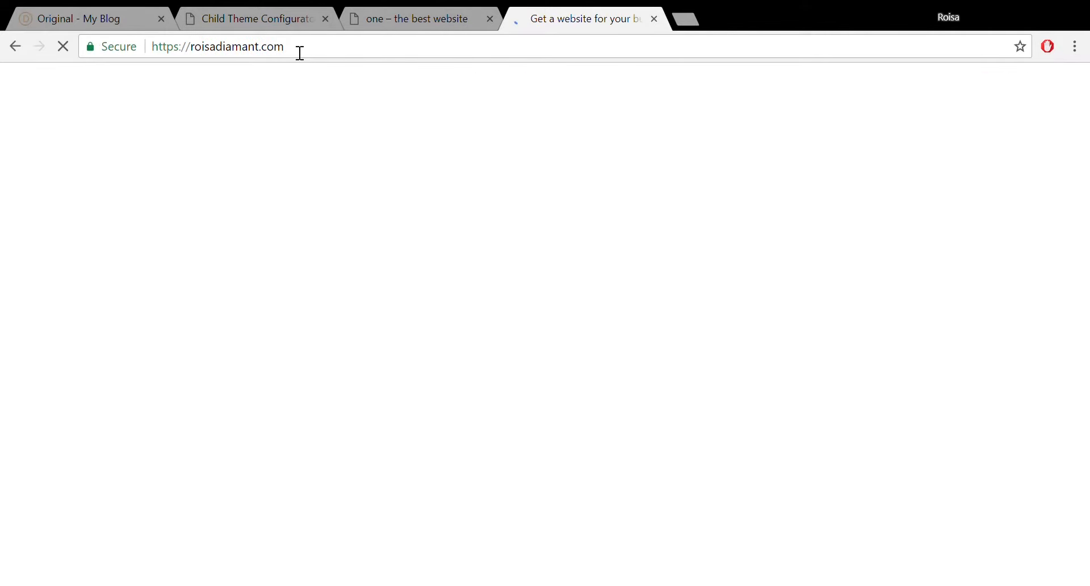
drag(340, 55, 96, 48)
key(ctrl+c)
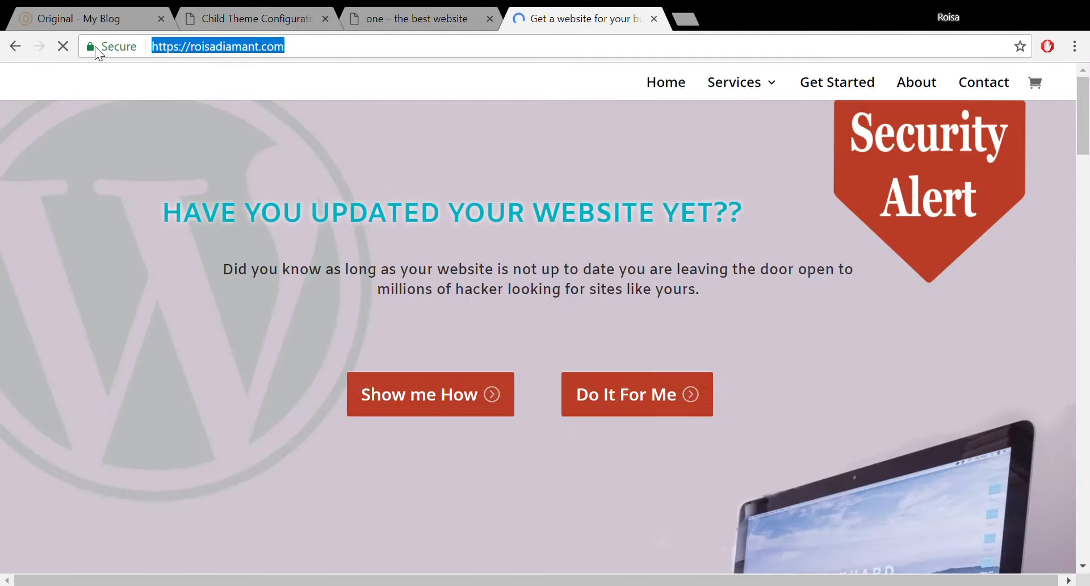
click(653, 19)
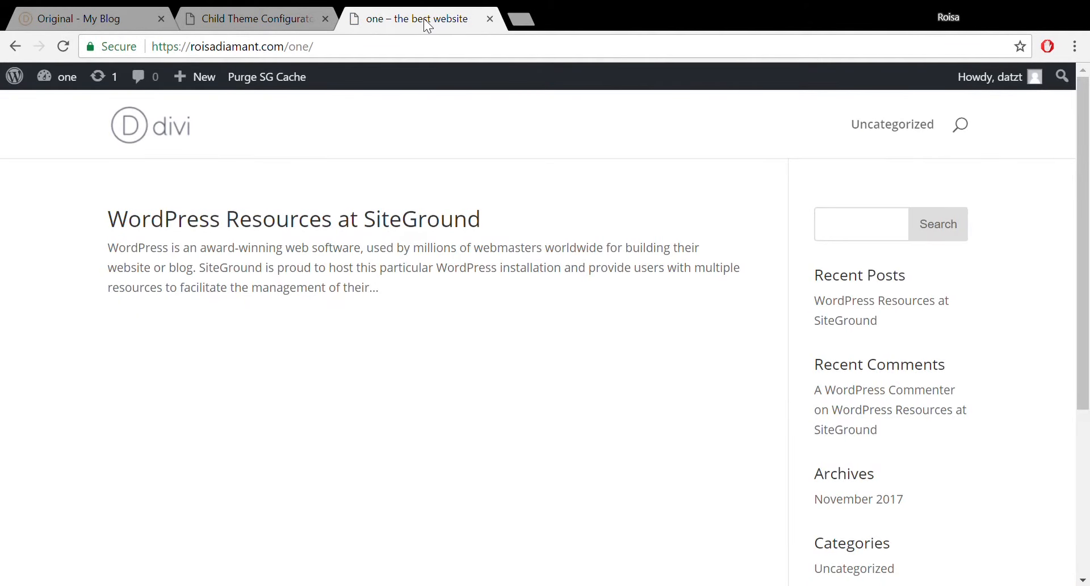
click(253, 13)
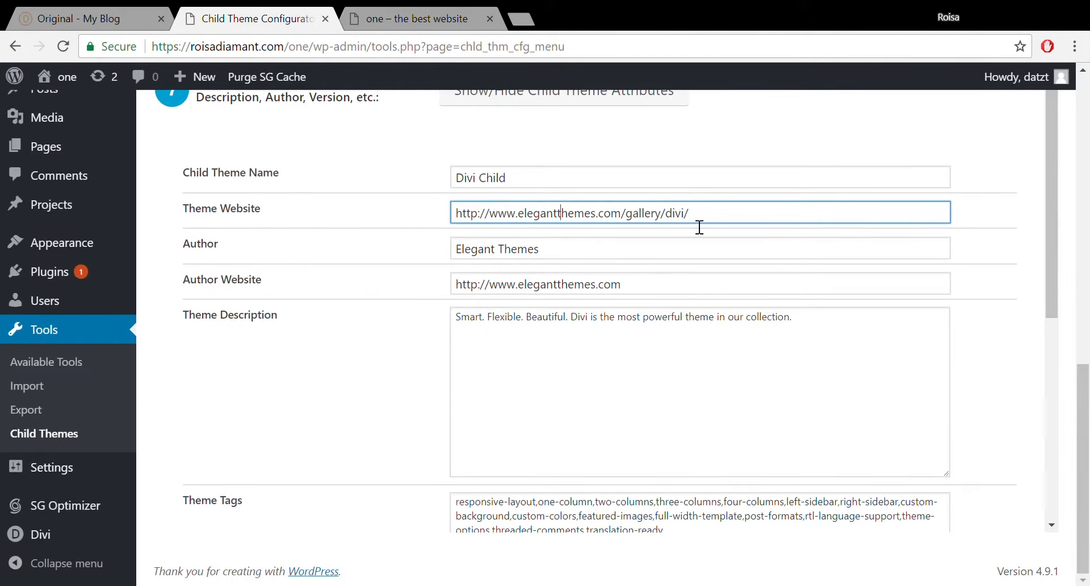
drag(732, 226, 441, 245)
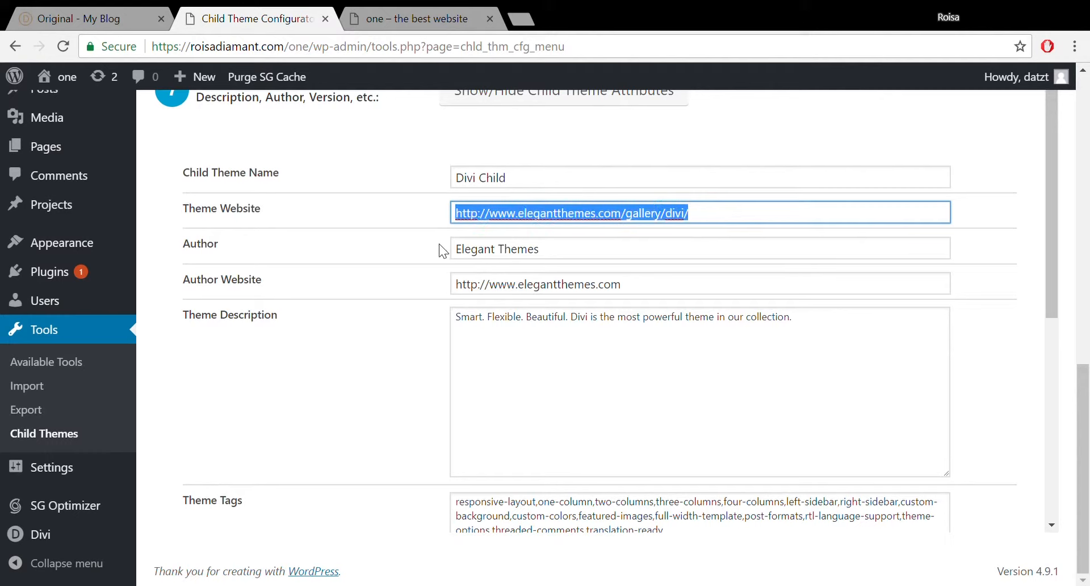
key(ctrl+v)
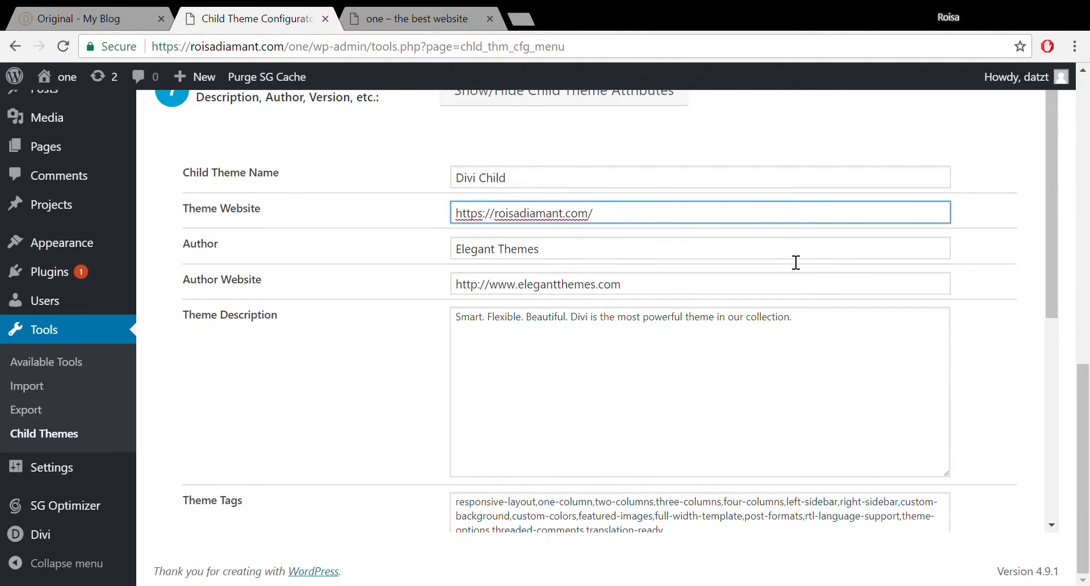
drag(1051, 268, 1086, 494)
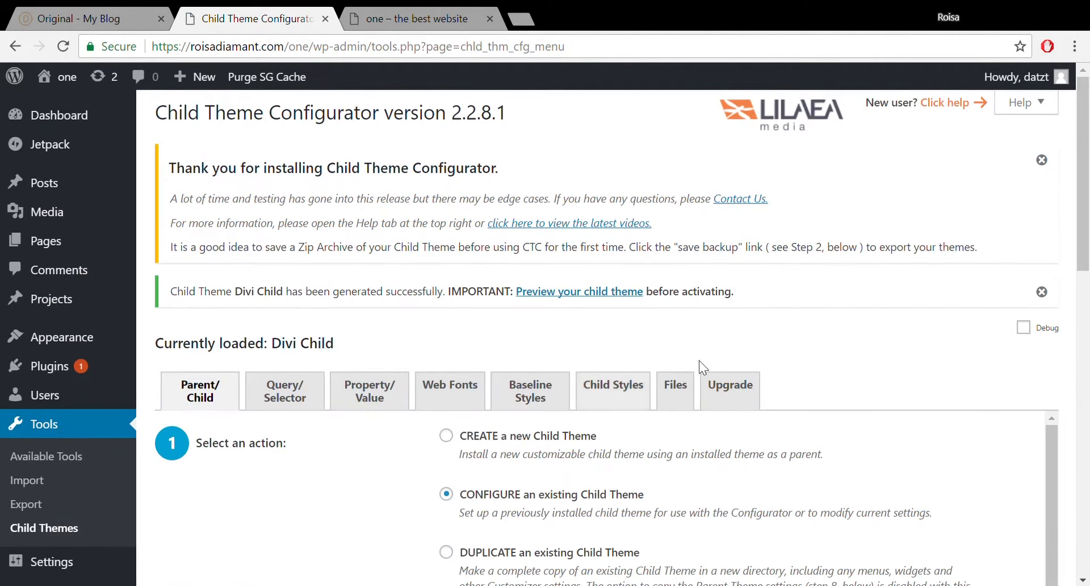
Activate Divi Child in Appearance > Themes and review Divi's available update details.
mouse_move(57, 347)
click(183, 341)
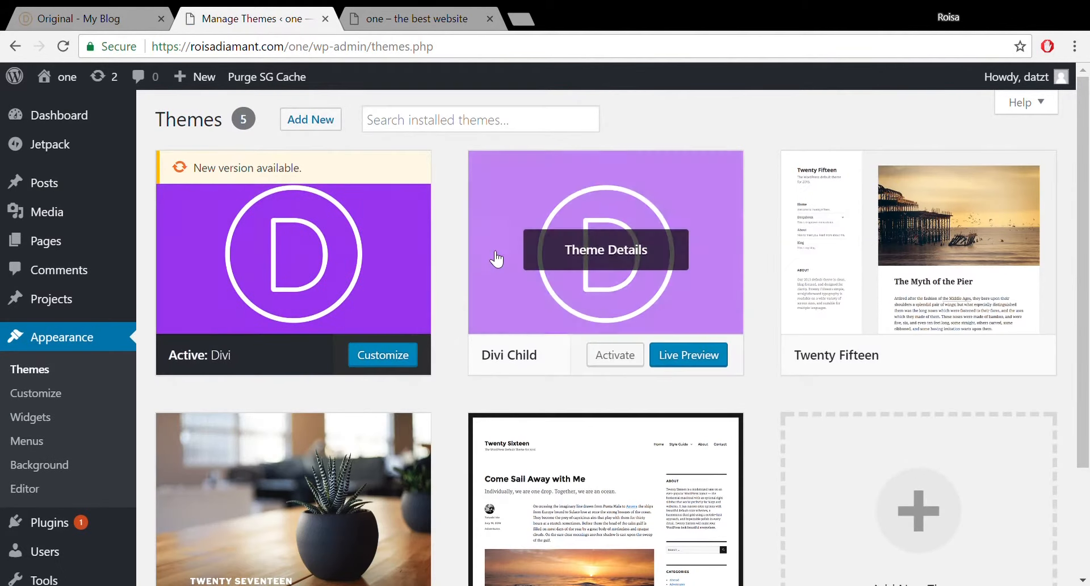
click(624, 357)
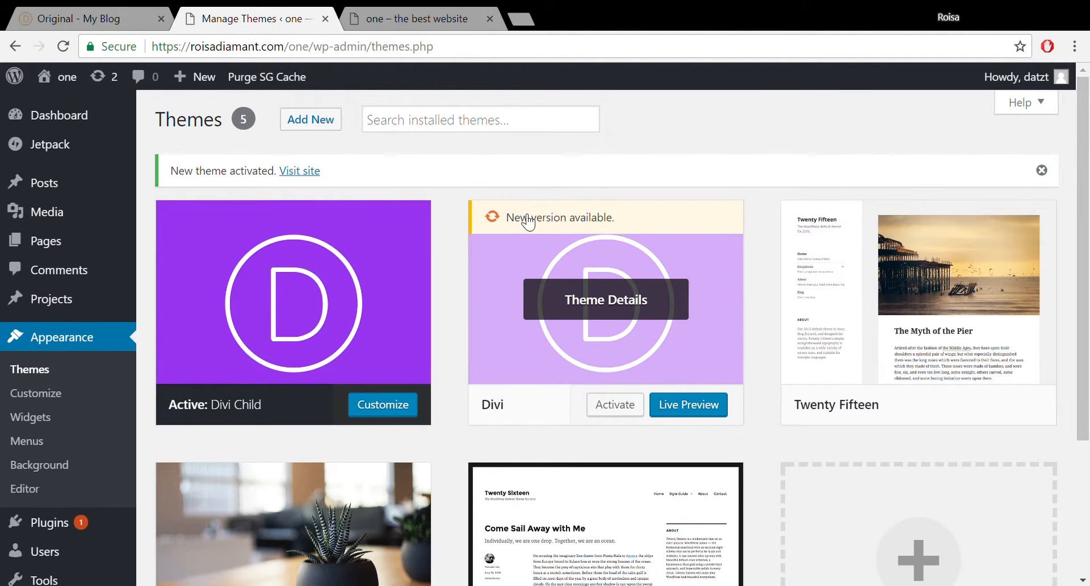
click(495, 218)
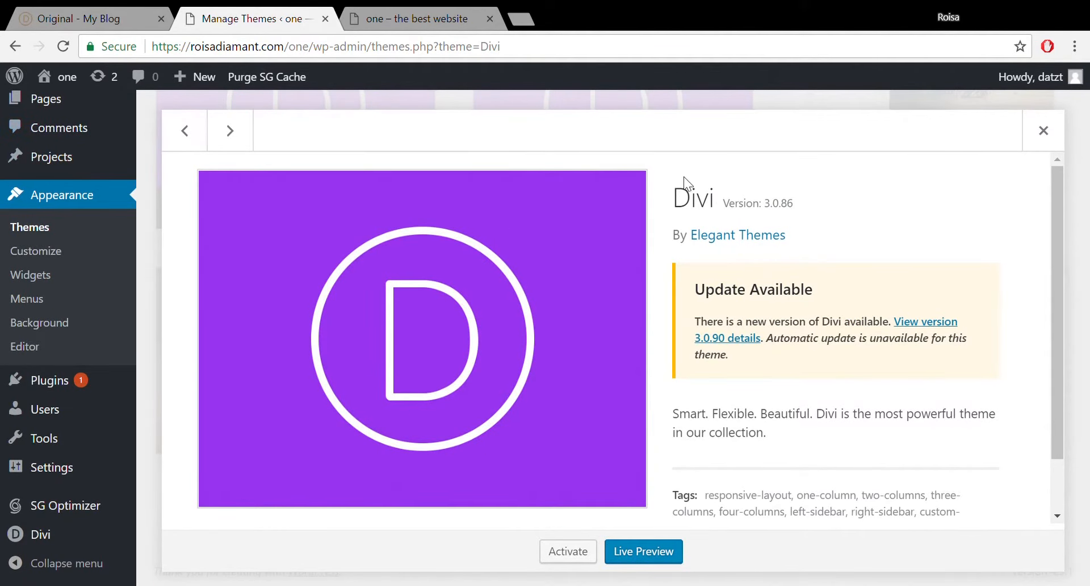
click(1043, 131)
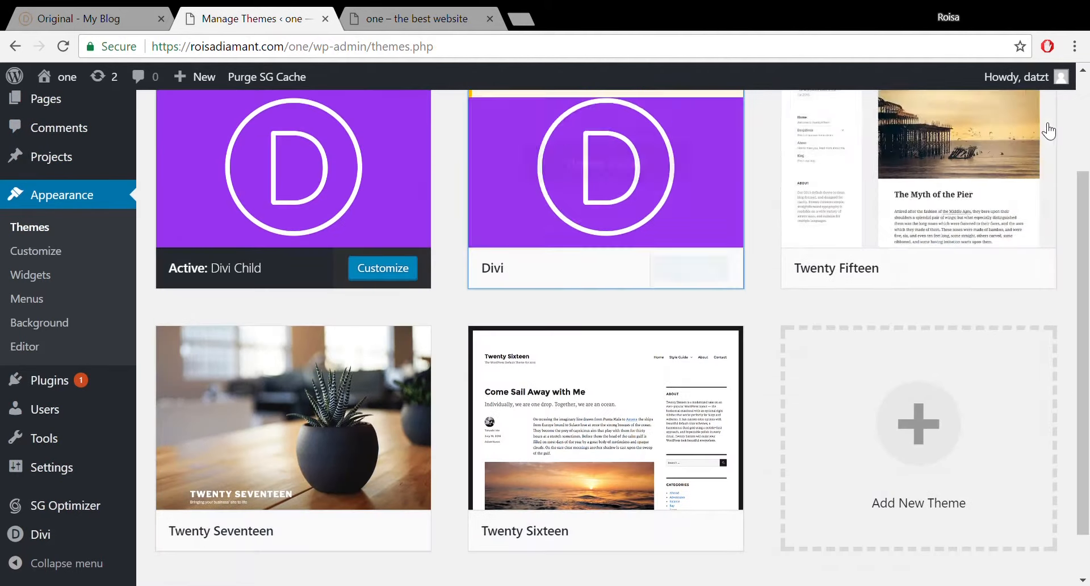
Attempt the Divi 3.0.90 update under Dashboard > Updates, then open Divi Theme Options after it fails.
drag(1086, 164, 1086, 81)
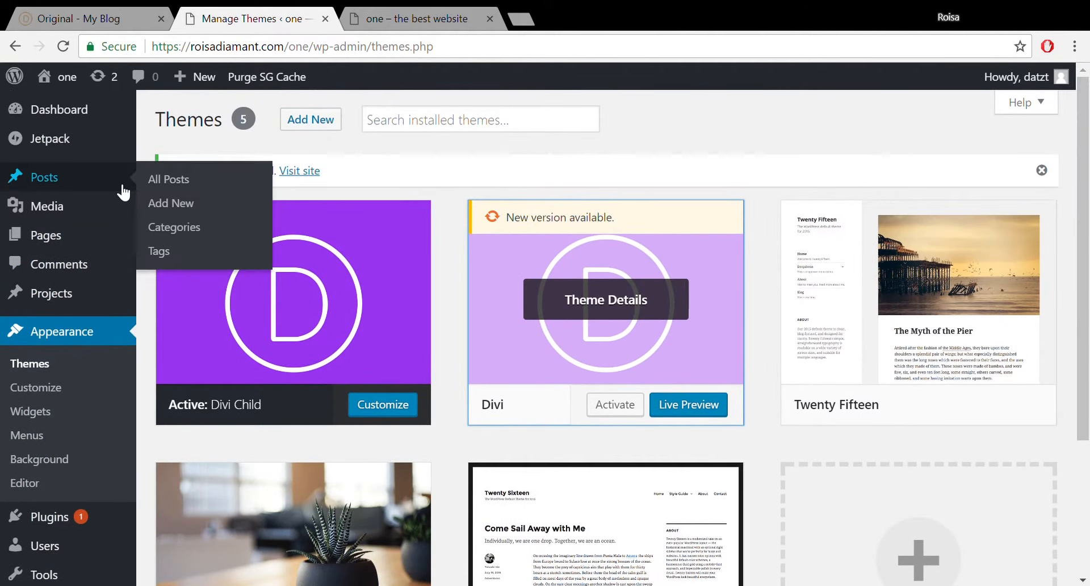
mouse_move(73, 121)
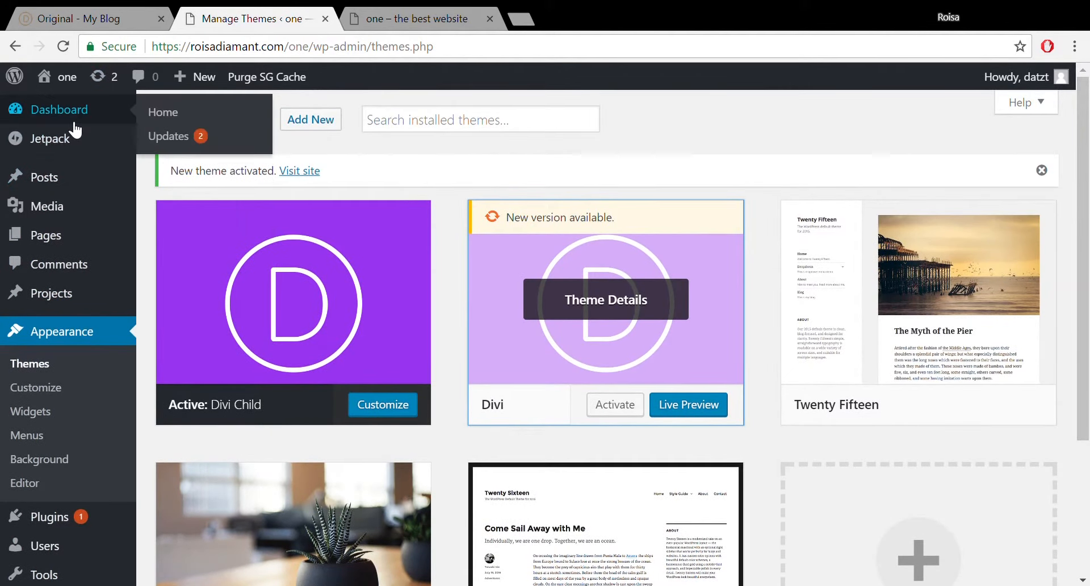
click(180, 142)
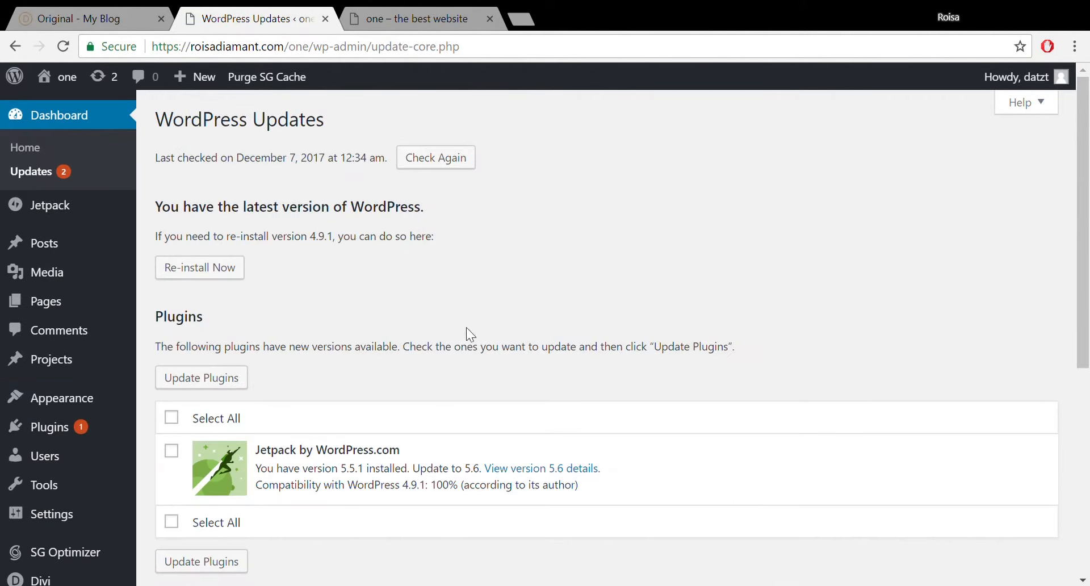
drag(1083, 221, 1083, 396)
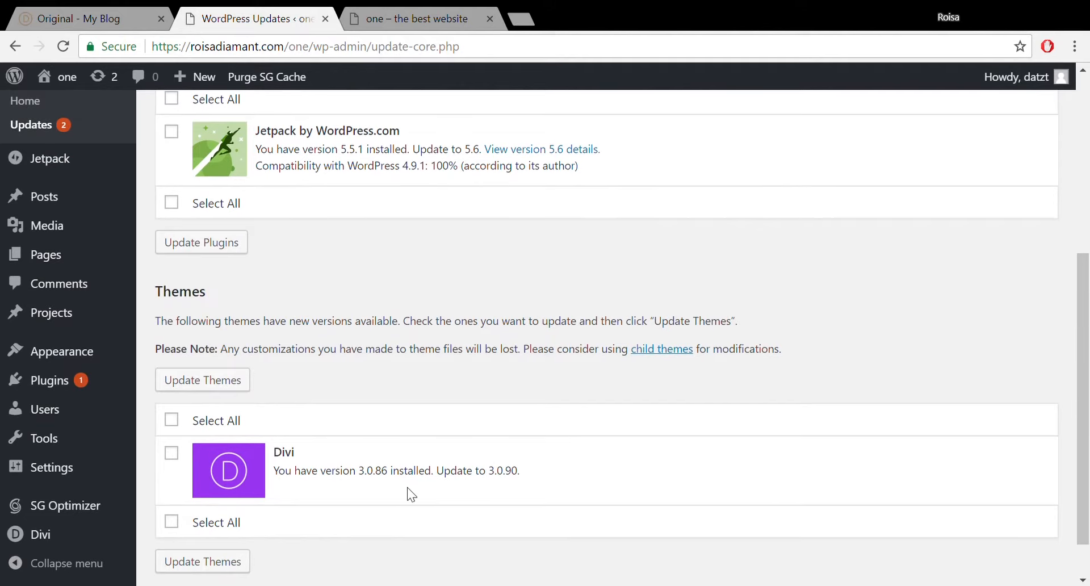
click(174, 453)
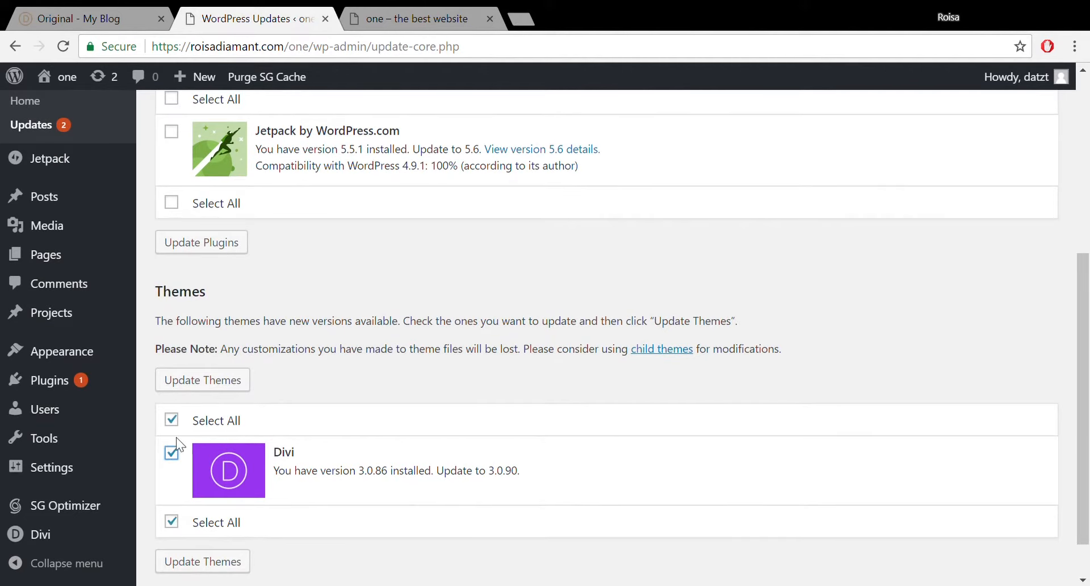
click(213, 389)
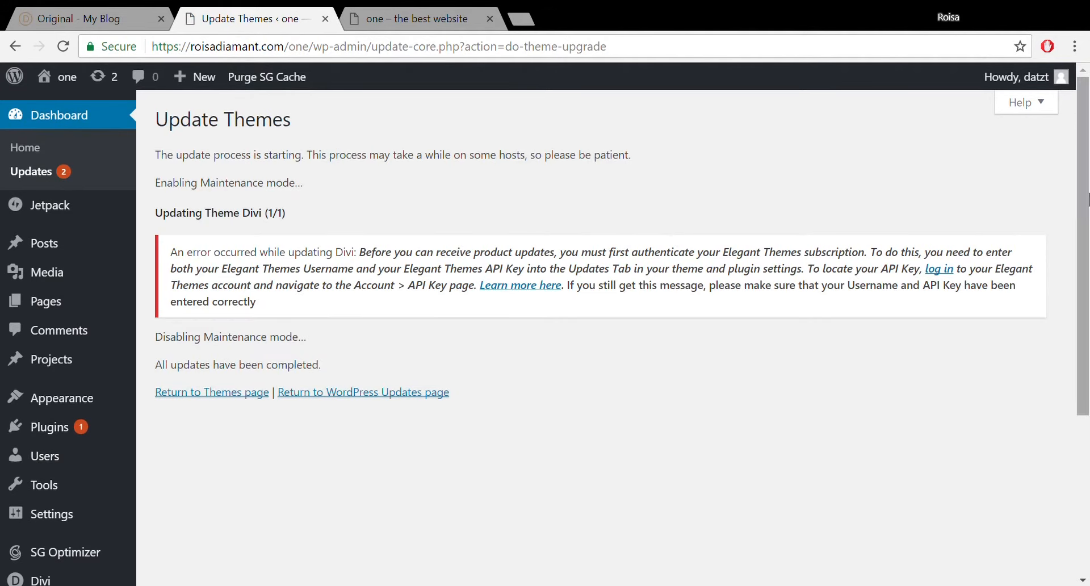
drag(1082, 195, 1087, 353)
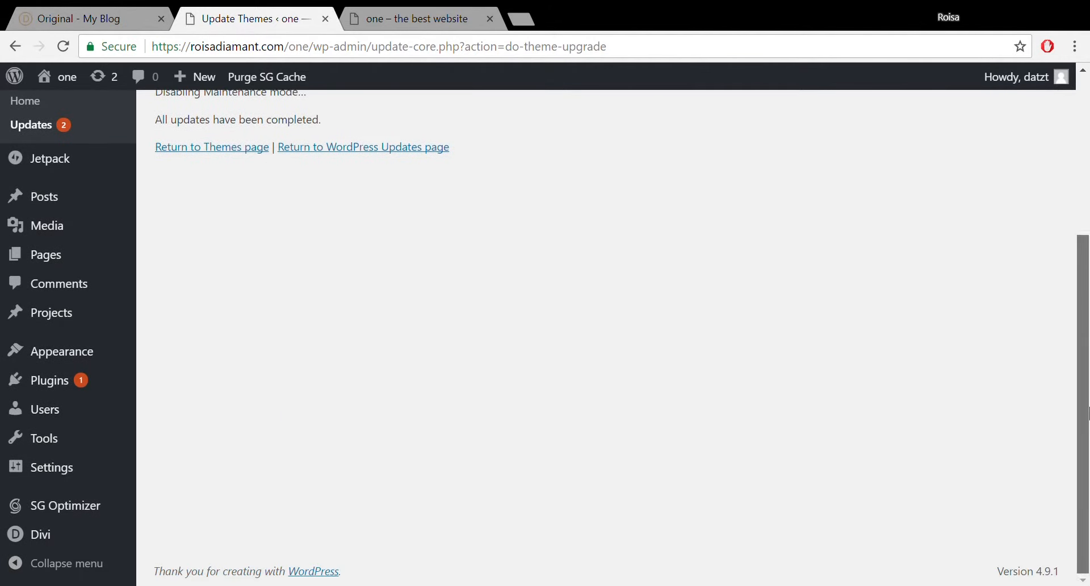
mouse_move(40, 544)
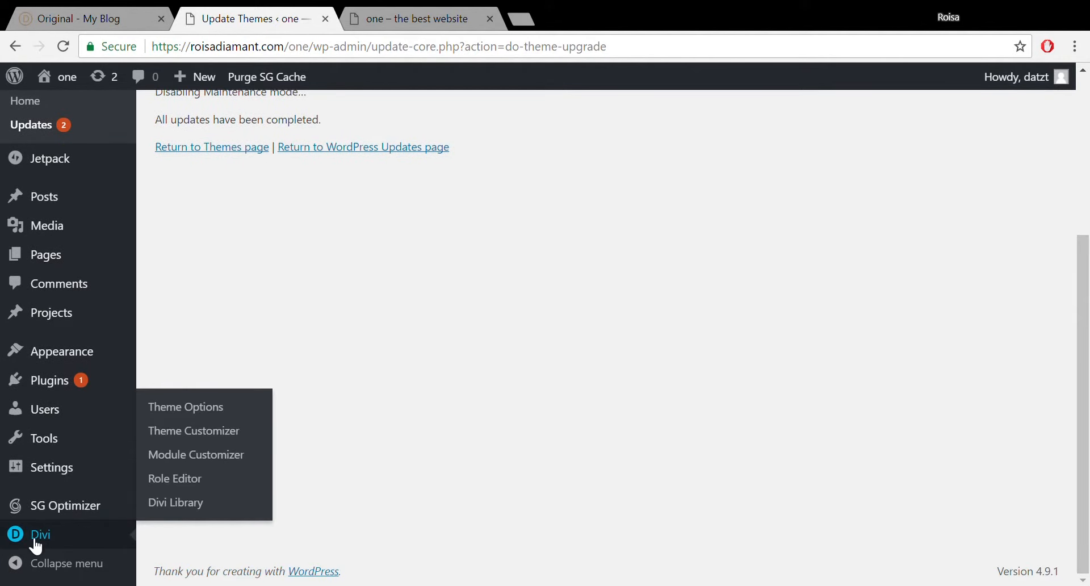
click(98, 547)
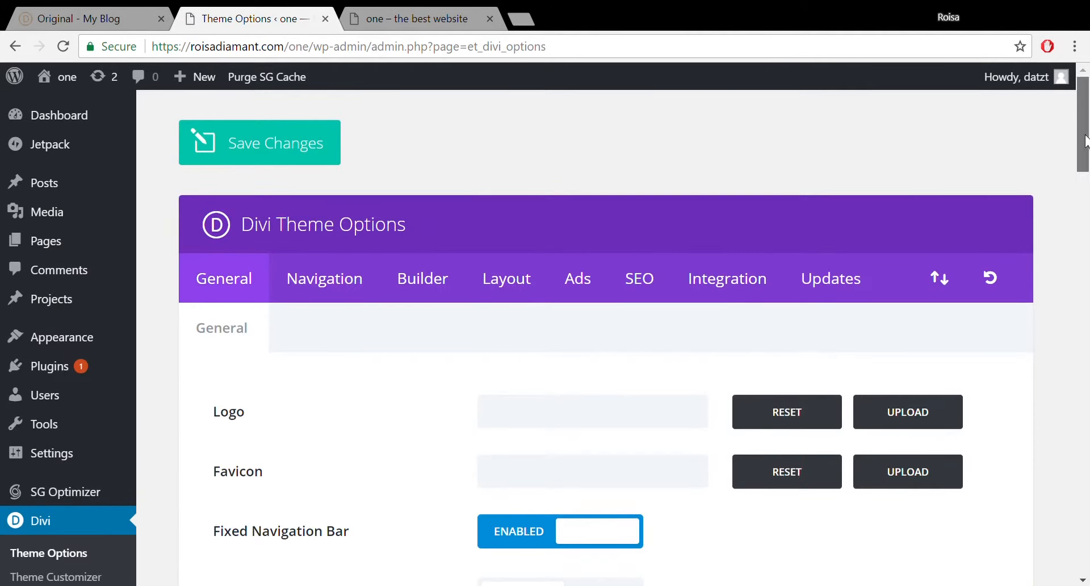
Show the Updates tab of Divi Theme Options and focus the Username field.
drag(1084, 142, 1084, 113)
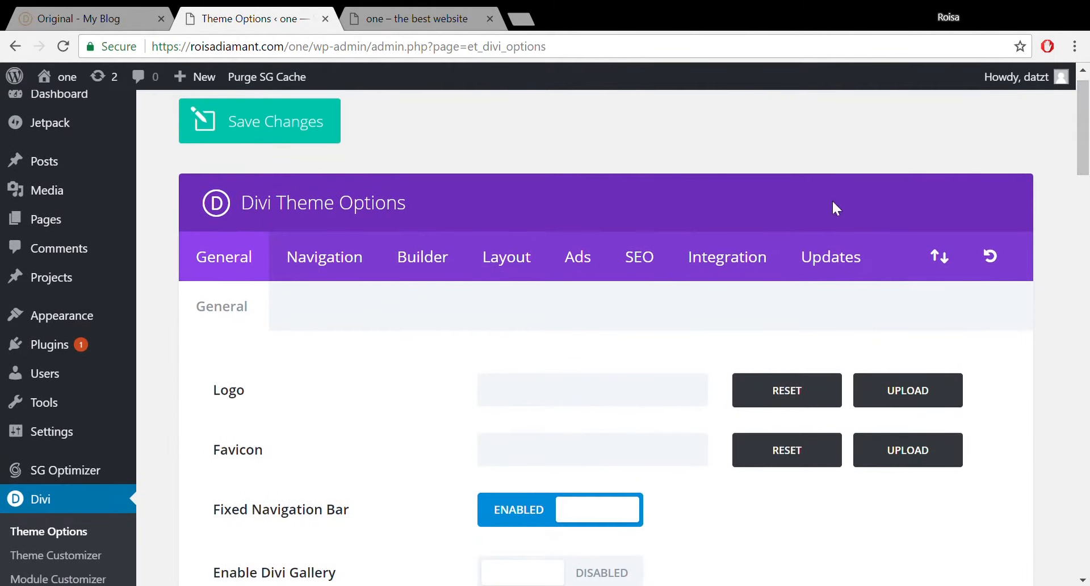
click(854, 268)
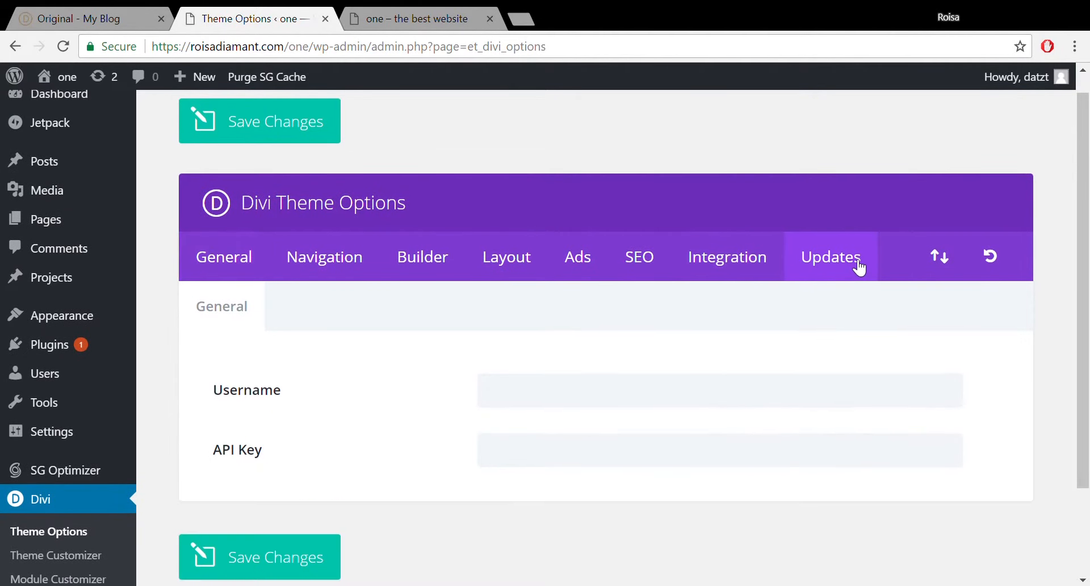
click(497, 401)
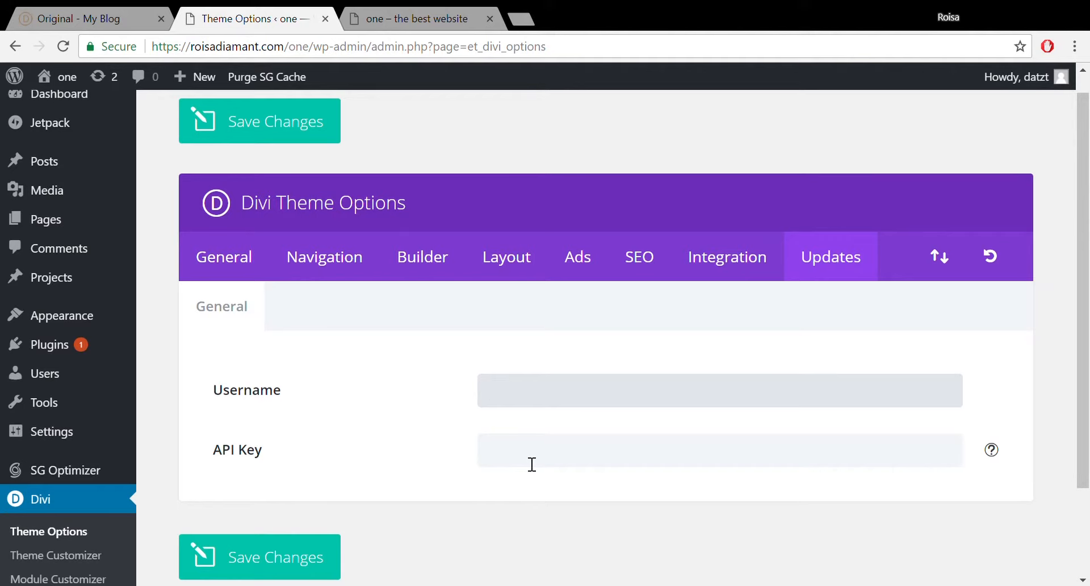
click(515, 20)
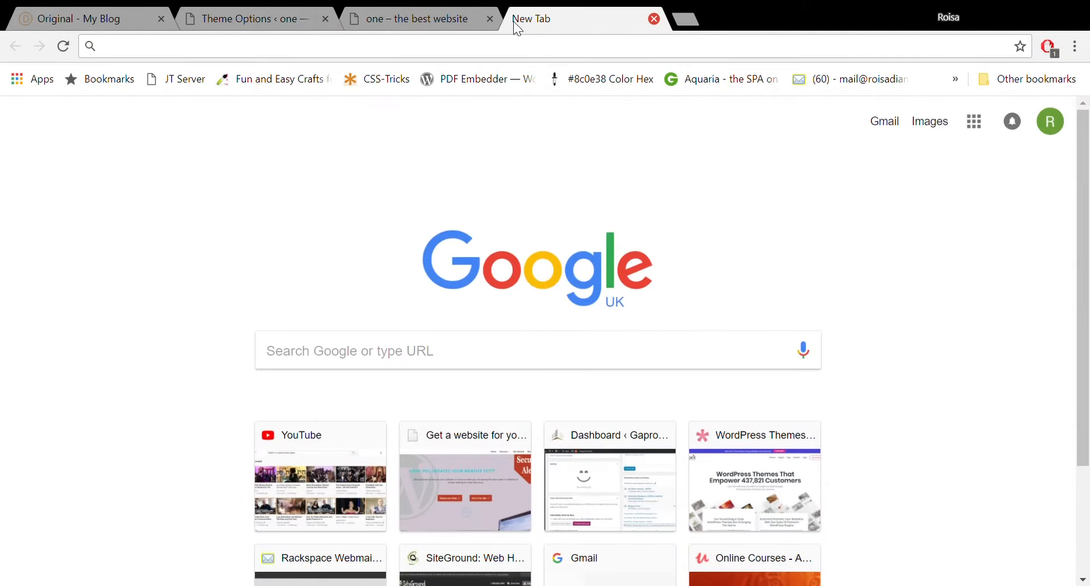
Go to roisadiamant.com/divi and log in to the Elegant Themes members area.
text(roisadiamant.com)
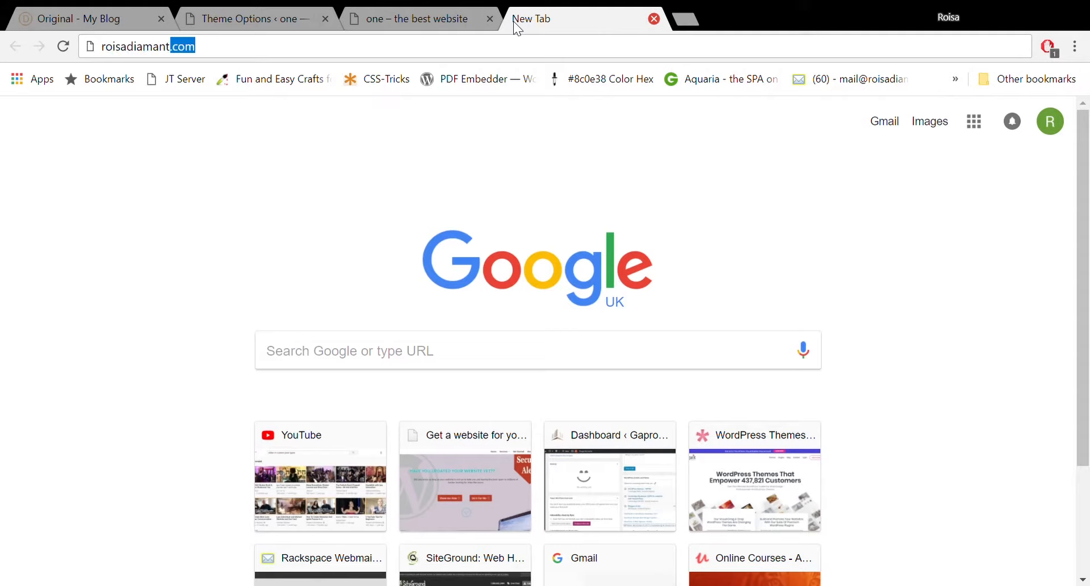
click(362, 57)
text(/)
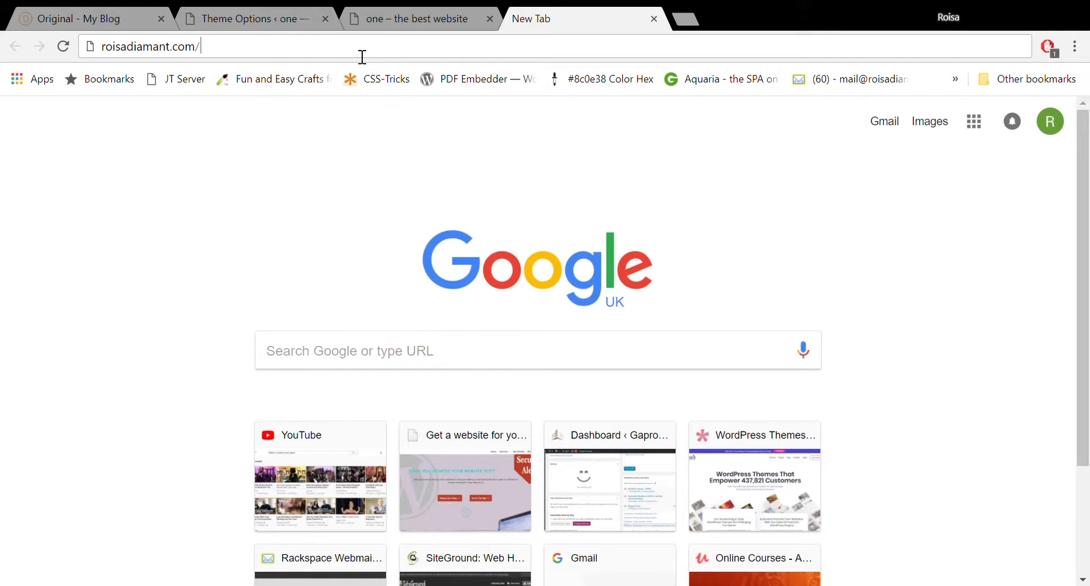
text(divi)
key(Return)
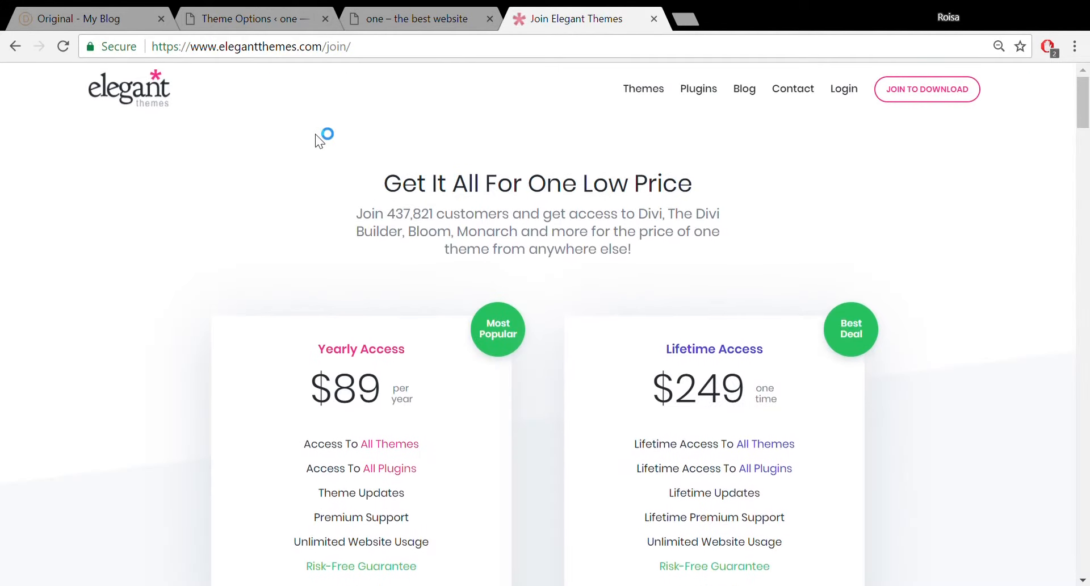
click(844, 92)
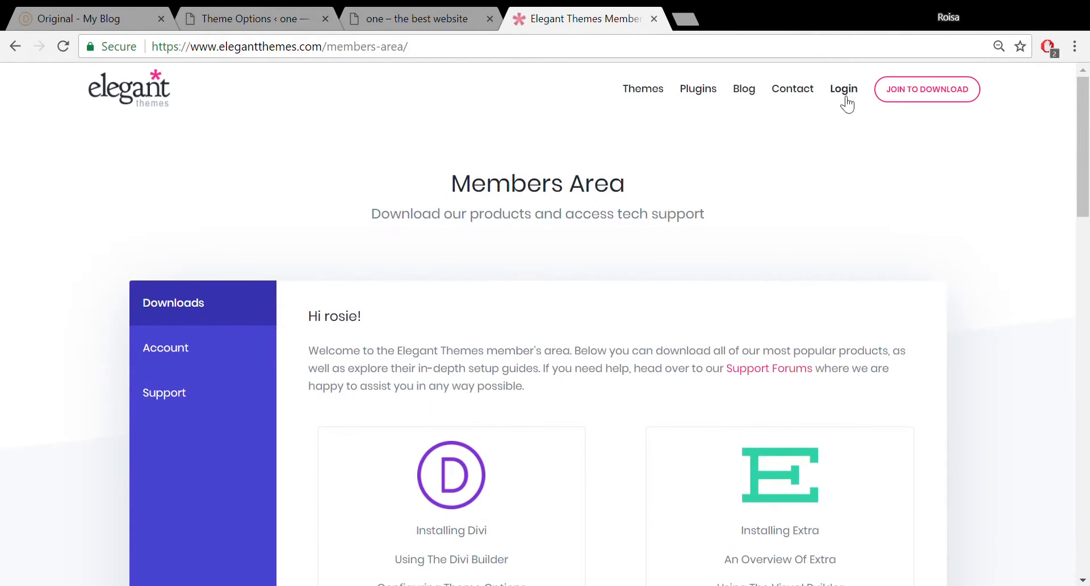
Open Account and then the Your API Key page.
scroll(1087, 142, down, 3)
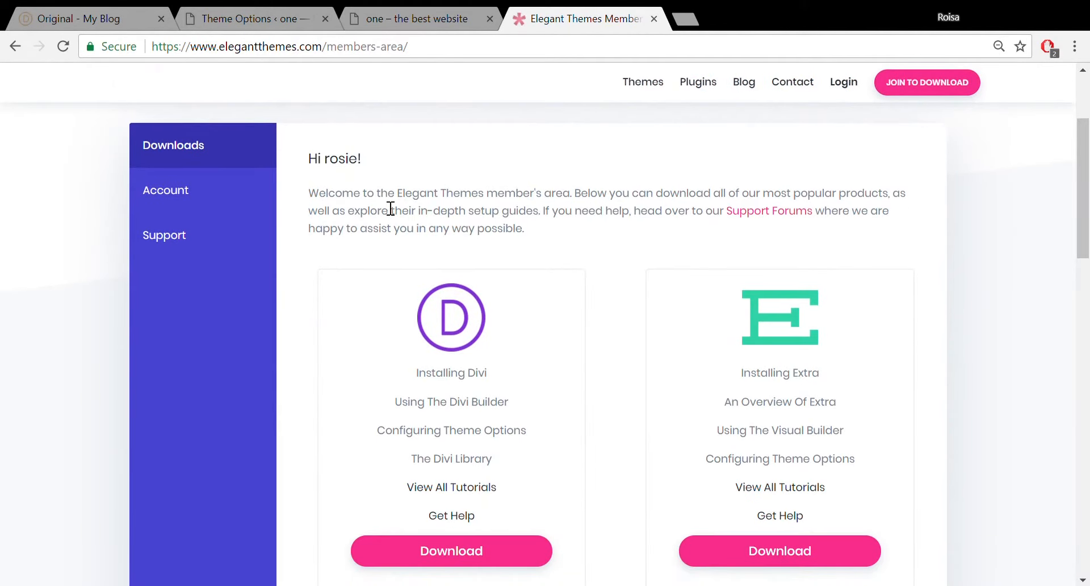
click(170, 205)
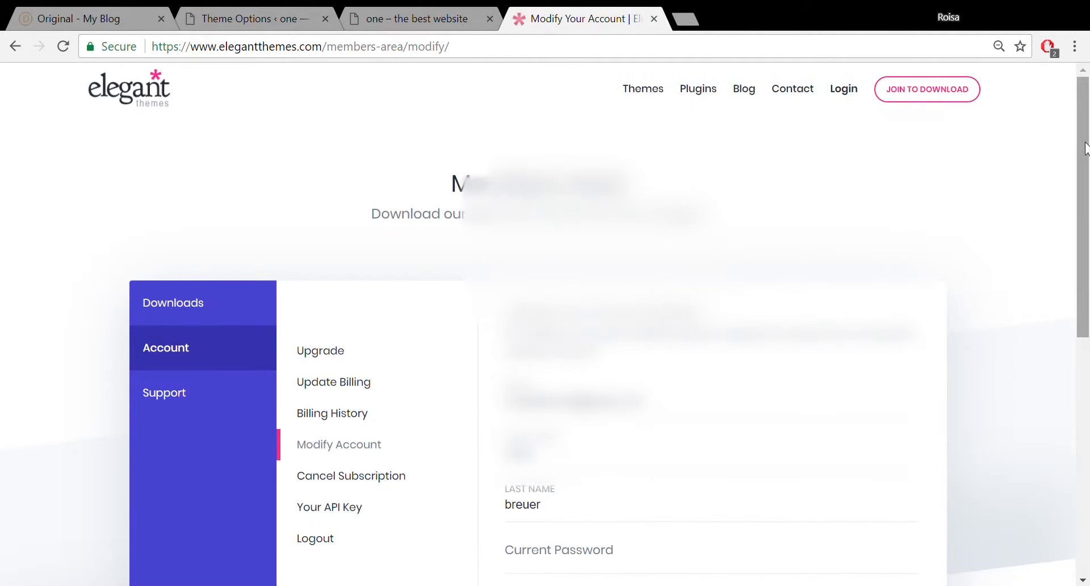
drag(1085, 147, 1087, 243)
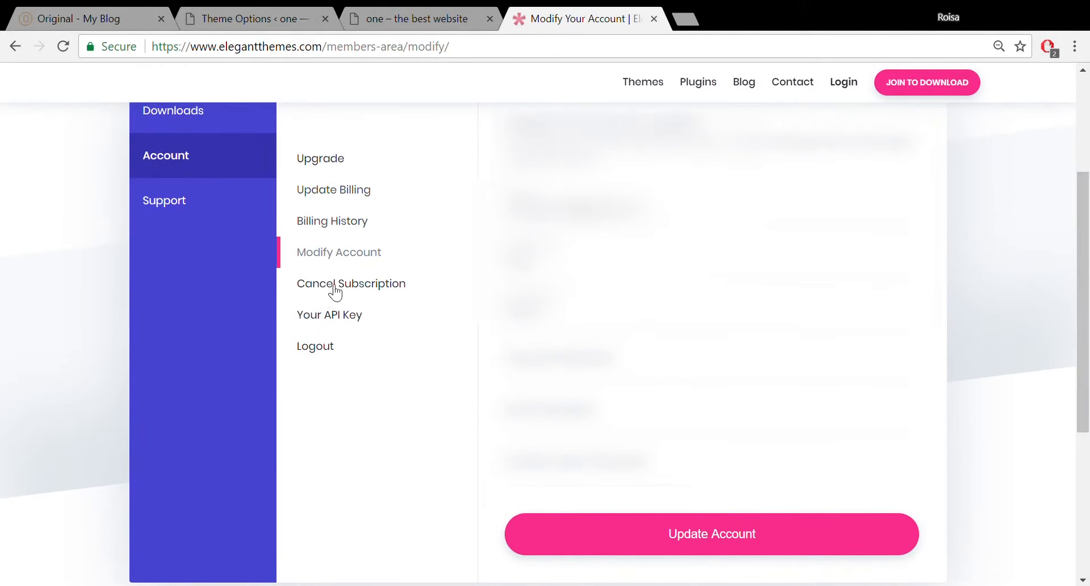
click(320, 318)
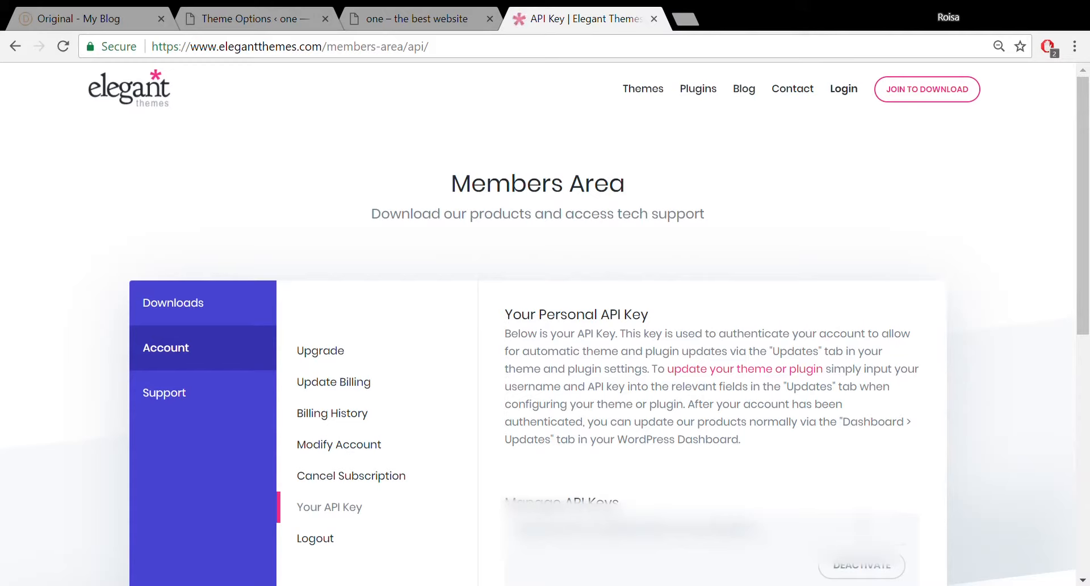
Copy the Elegant Themes API key into Divi's API Key field alongside the username, and save.
drag(761, 528, 492, 554)
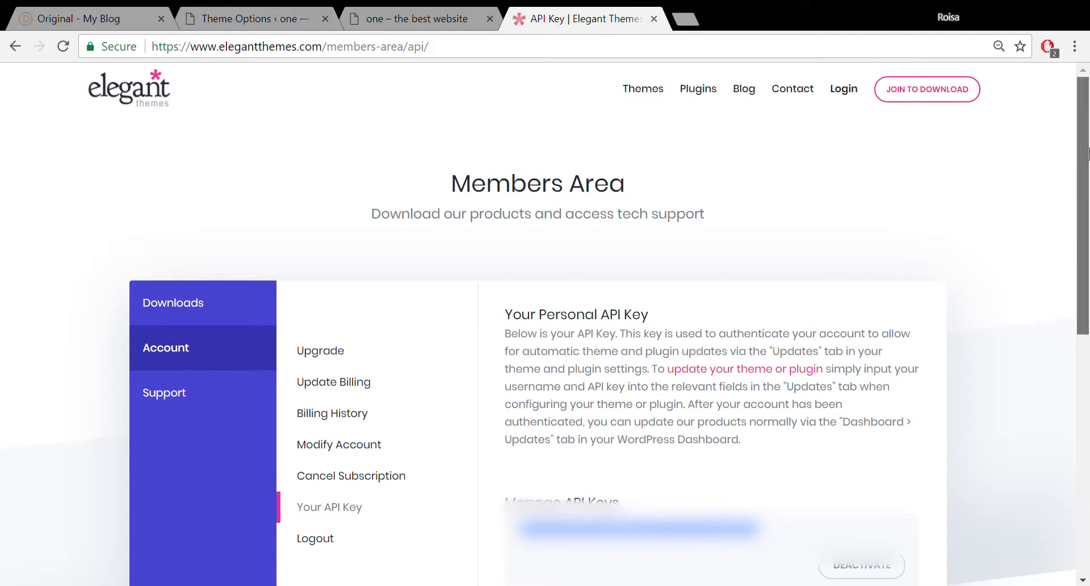
click(233, 12)
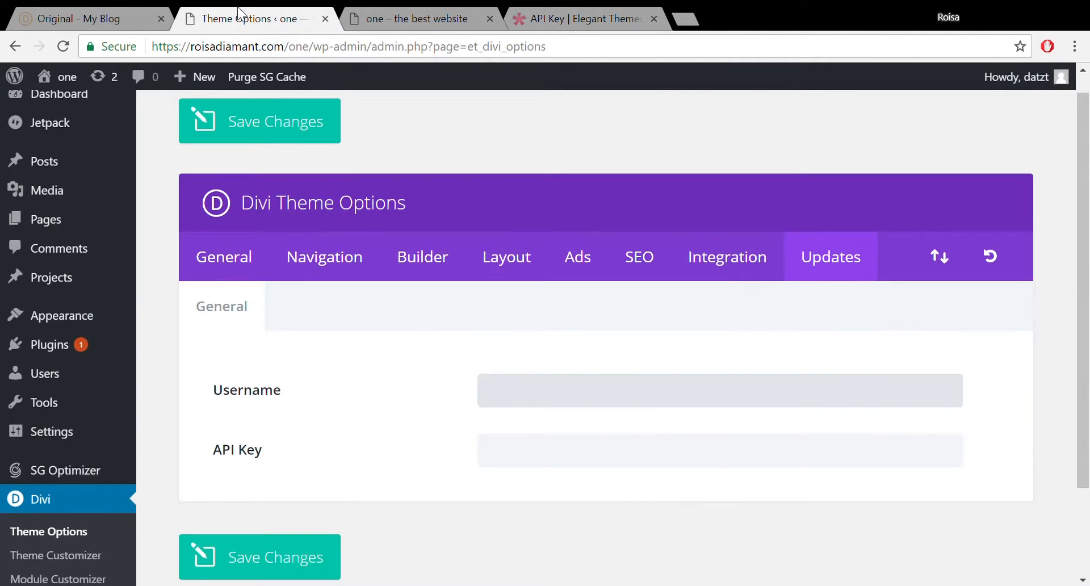
click(543, 451)
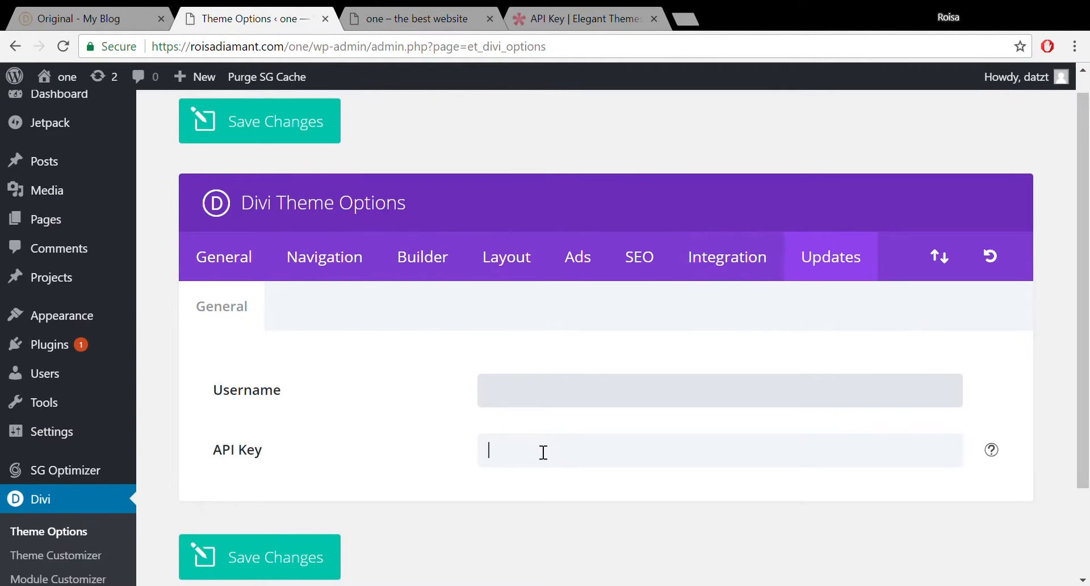
click(548, 400)
click(523, 459)
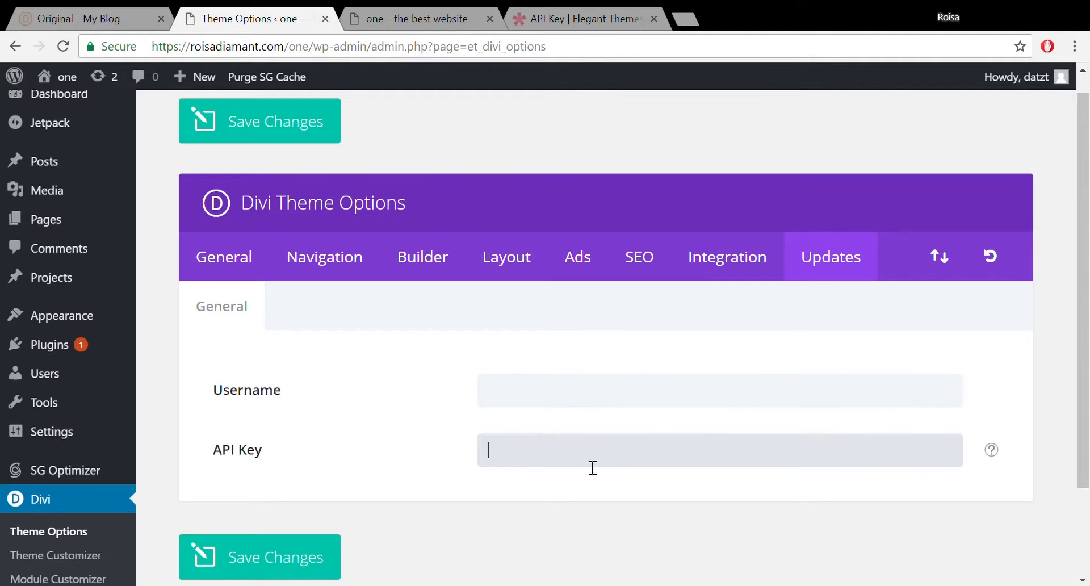
click(563, 21)
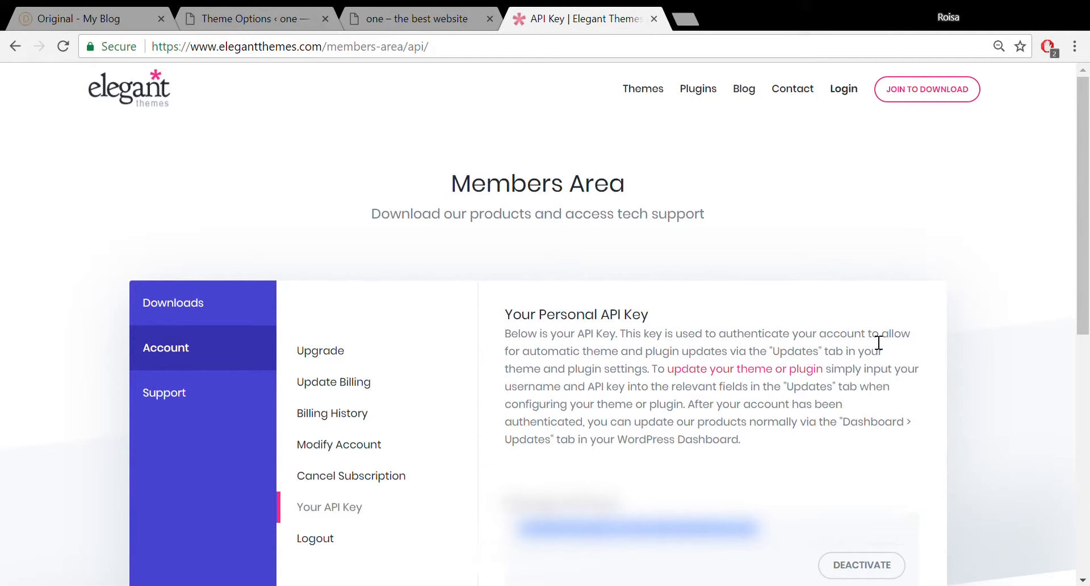
click(230, 20)
click(564, 451)
key(ctrl+v)
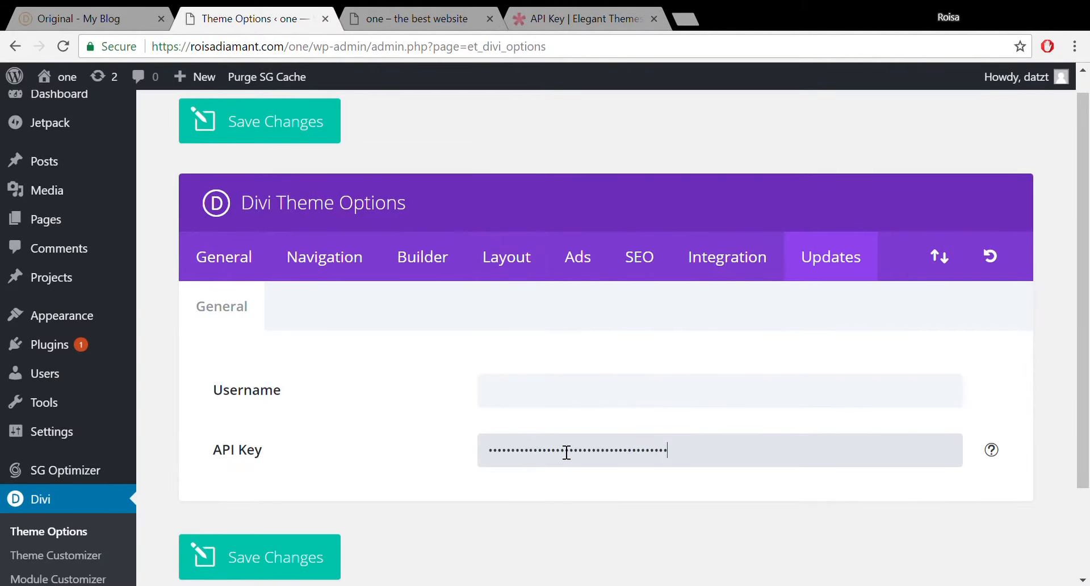
click(563, 410)
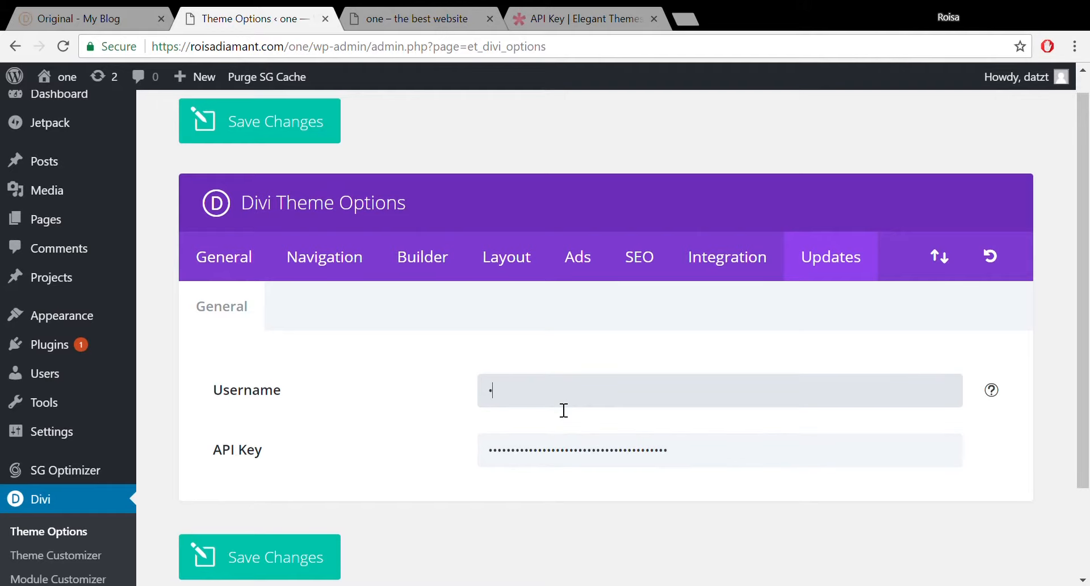
click(251, 573)
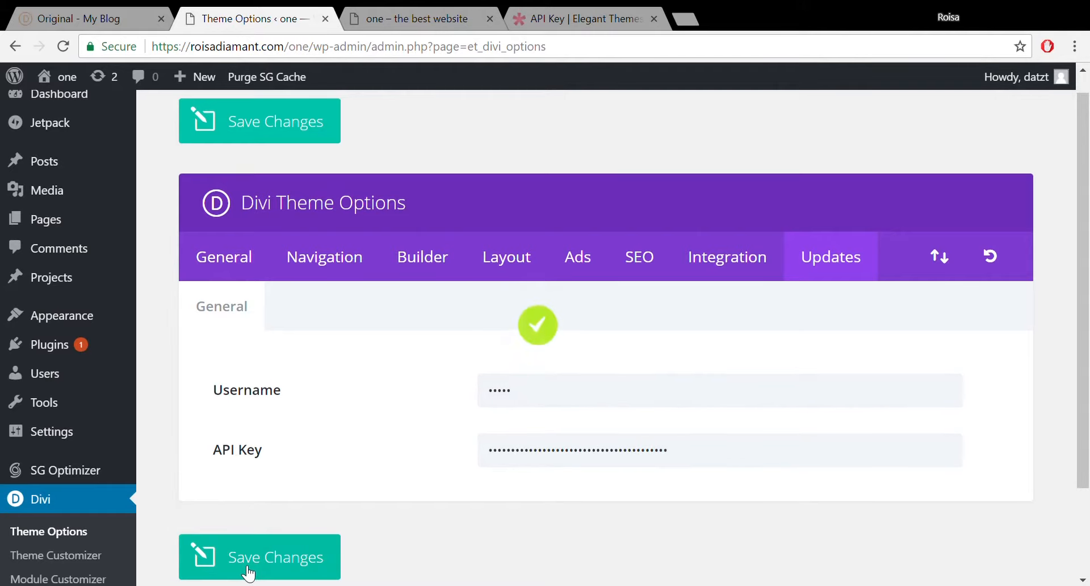
scroll(1078, 167, up, 1)
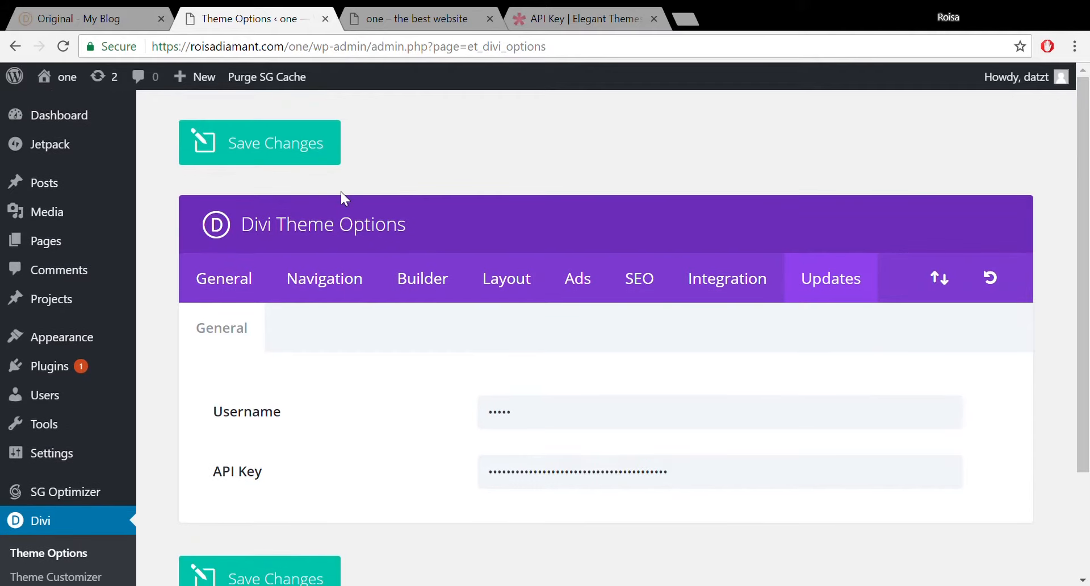
Update the Divi theme from 3.0.86 to 3.0.90 under Dashboard > Updates.
mouse_move(64, 77)
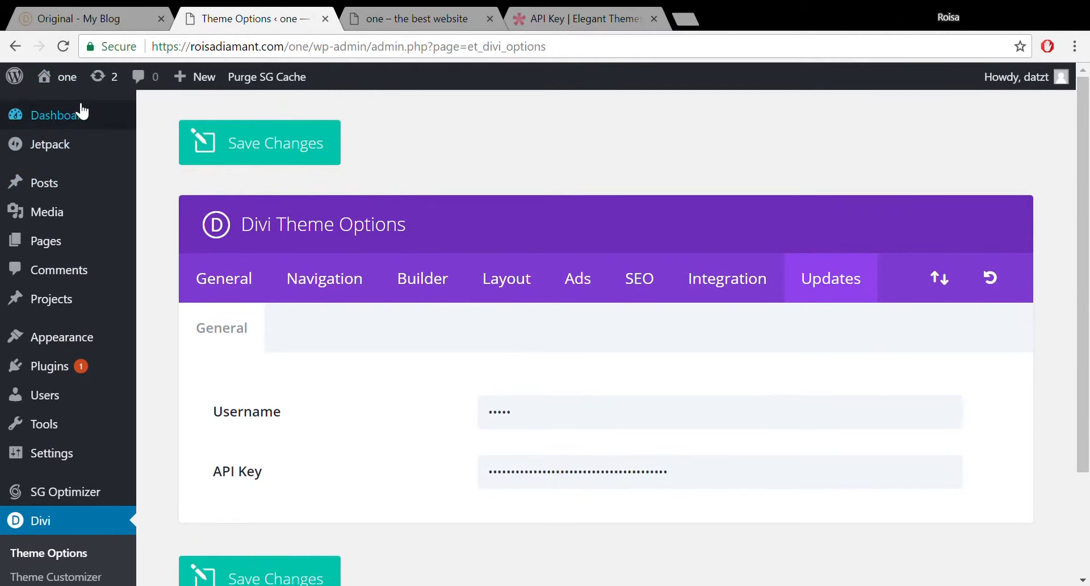
mouse_move(72, 117)
click(62, 117)
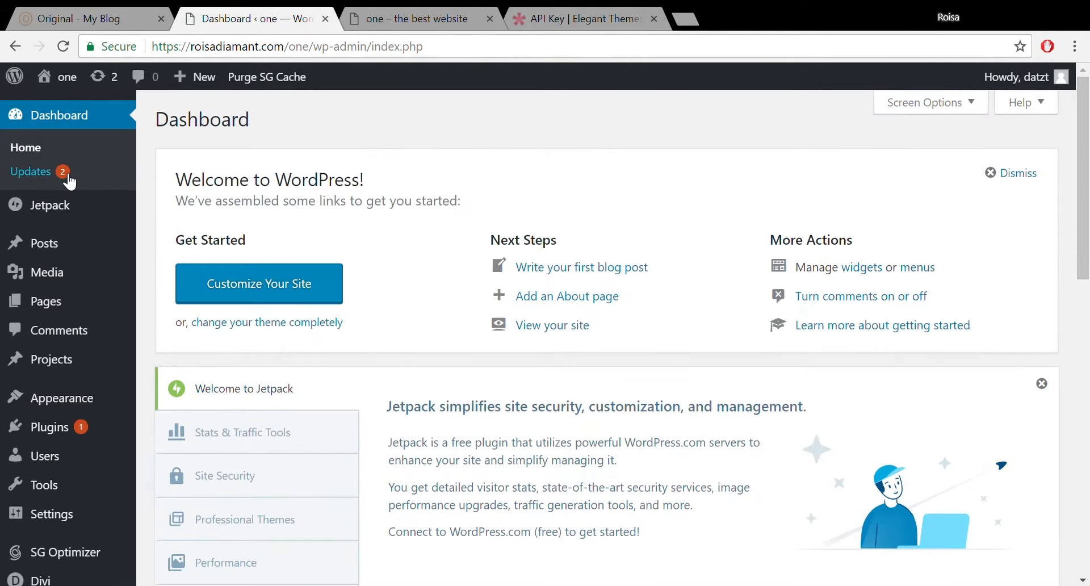
click(43, 176)
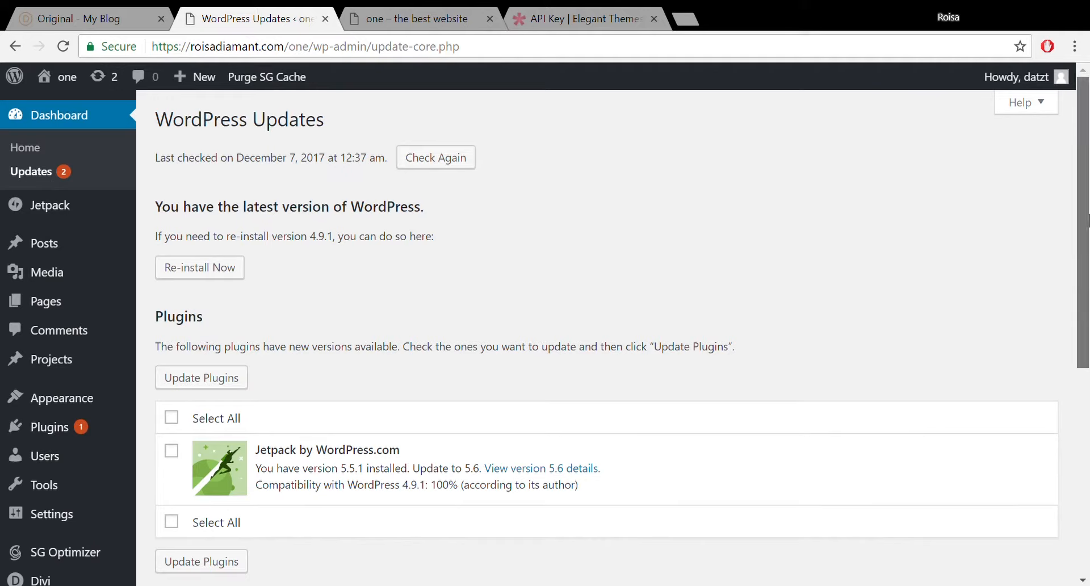
scroll(554, 446, down, 6)
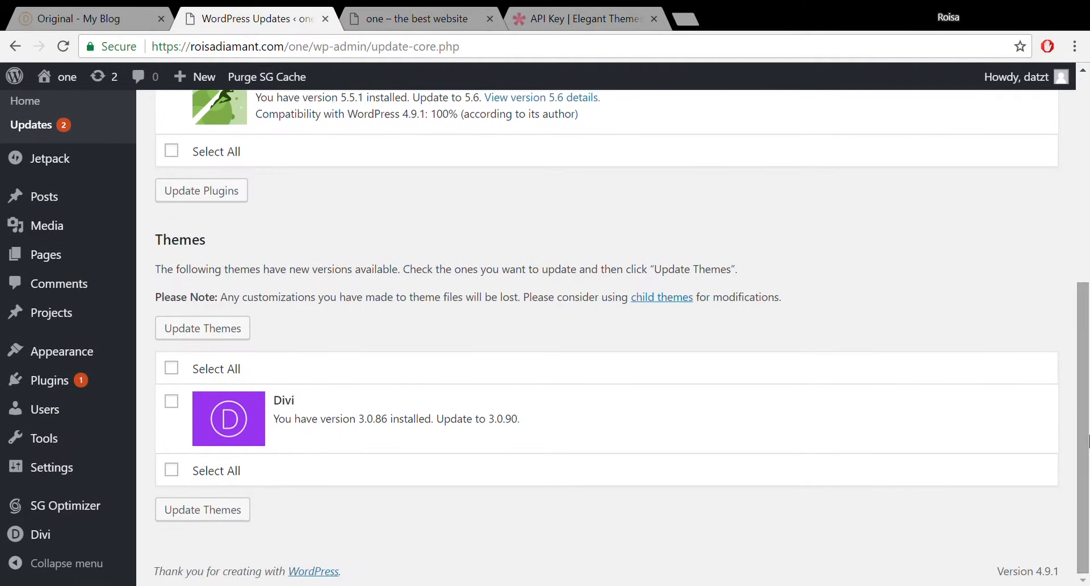
click(171, 401)
click(225, 330)
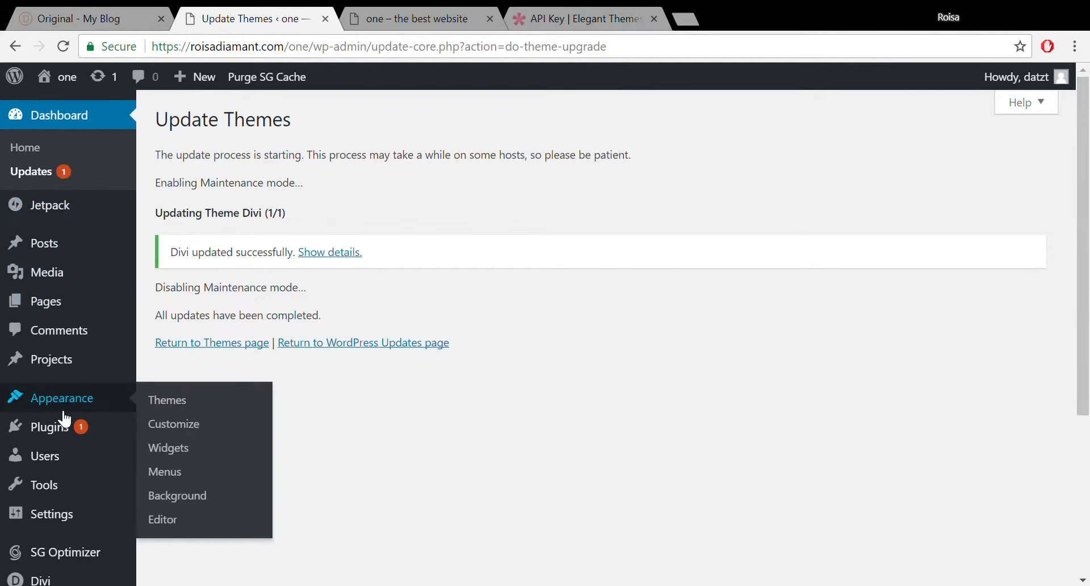
Reload the site's front page to confirm it still renders, then return to the update results.
click(381, 22)
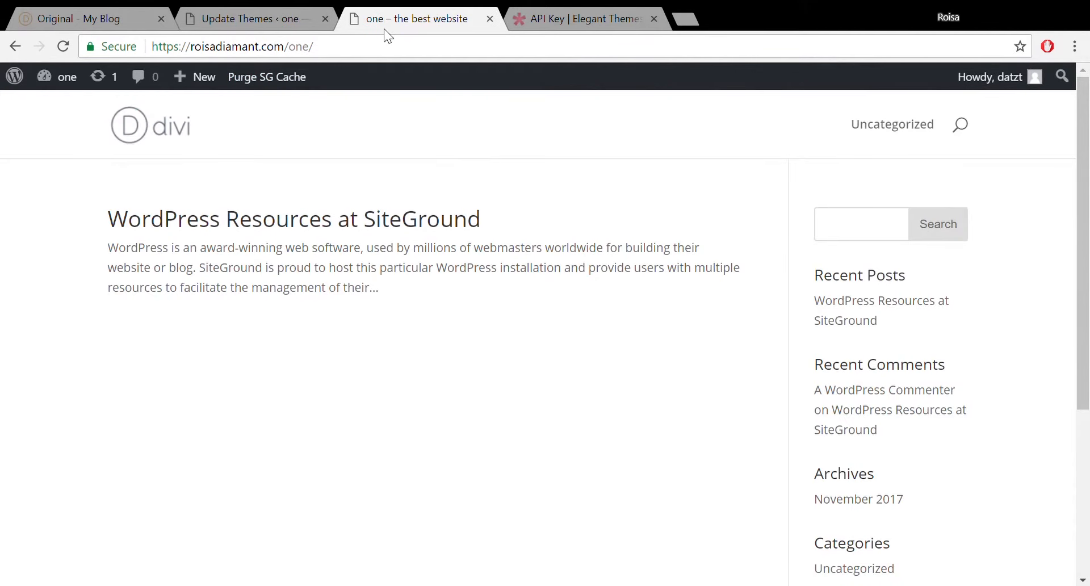
click(69, 40)
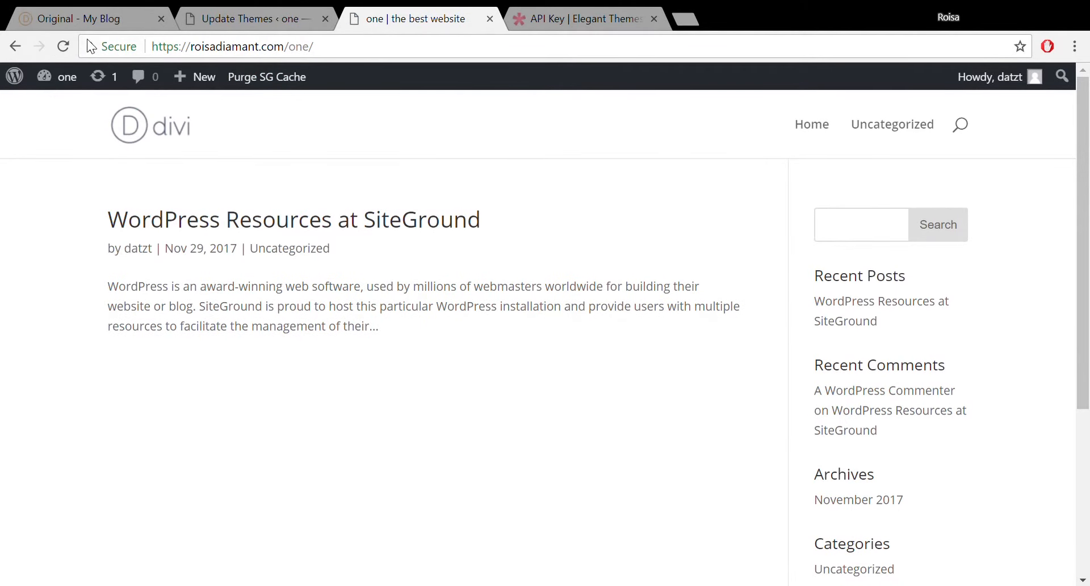
click(226, 24)
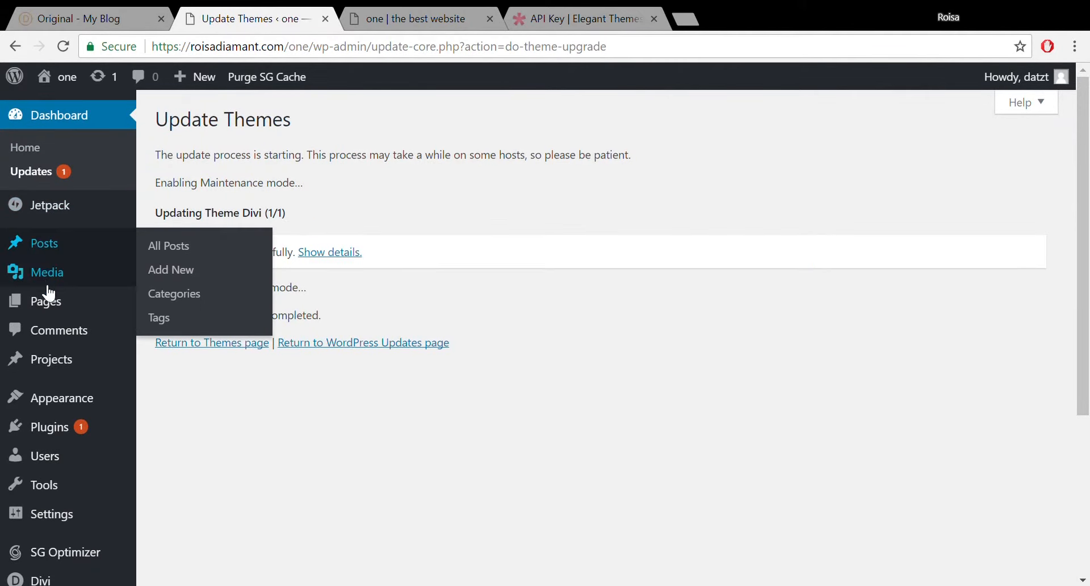
mouse_move(70, 401)
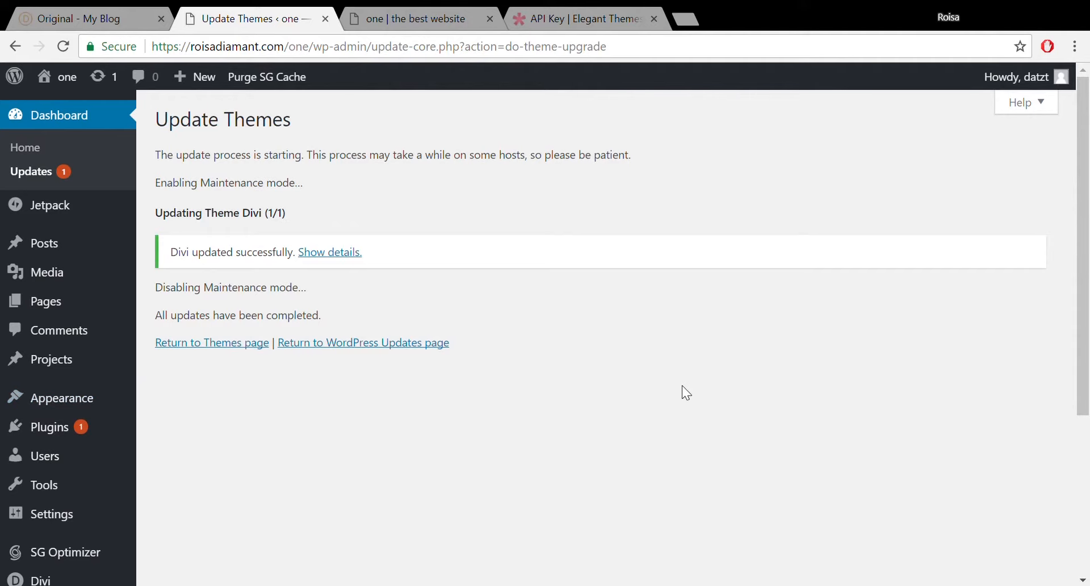
Close the bloom.zip download bar and preview the Our Service section of the Divi demo.
drag(1084, 199, 1083, 250)
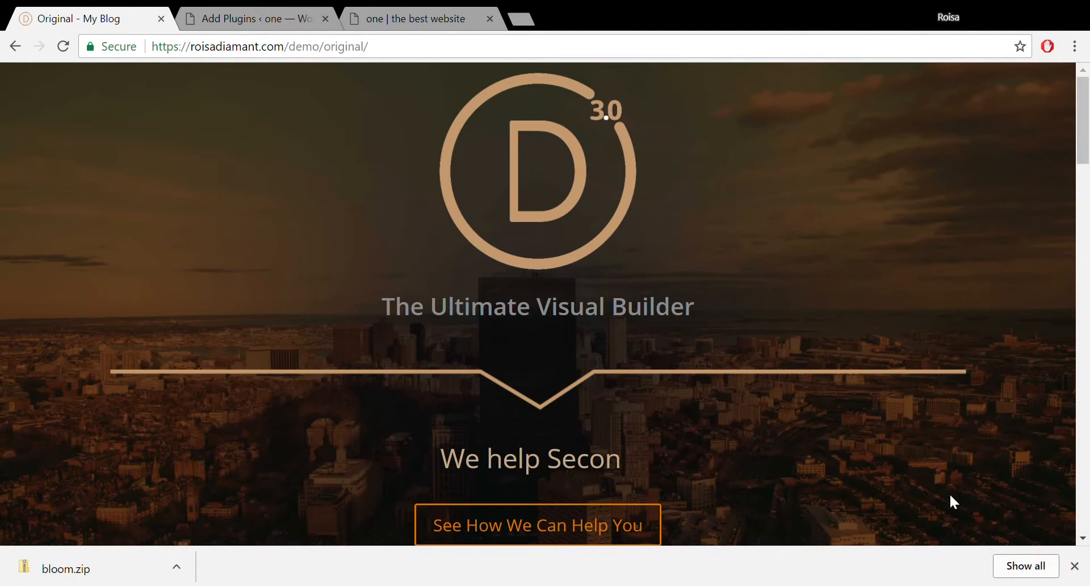
click(1075, 566)
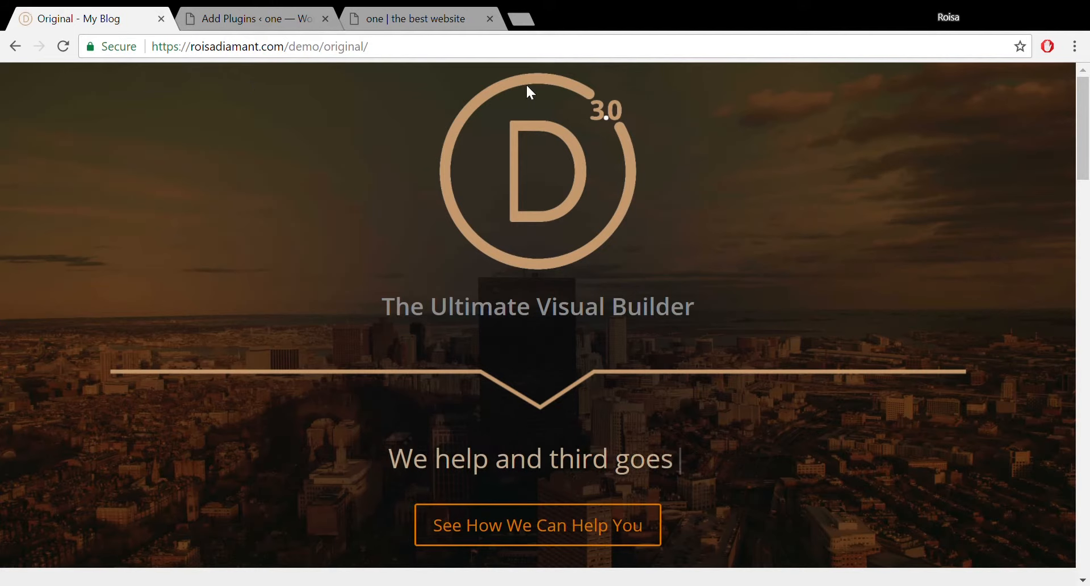
click(580, 525)
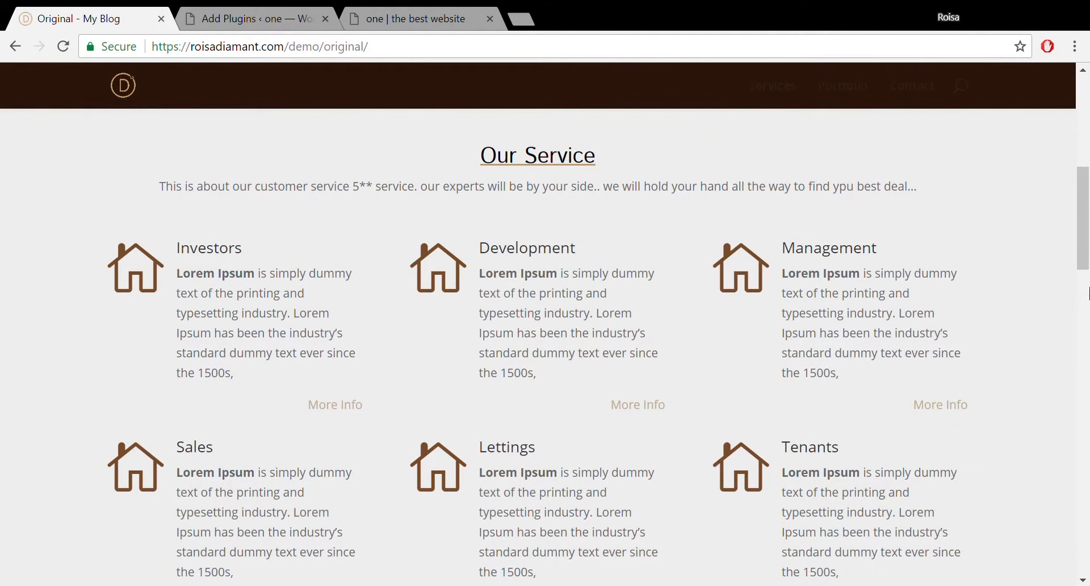
drag(1085, 246, 1085, 152)
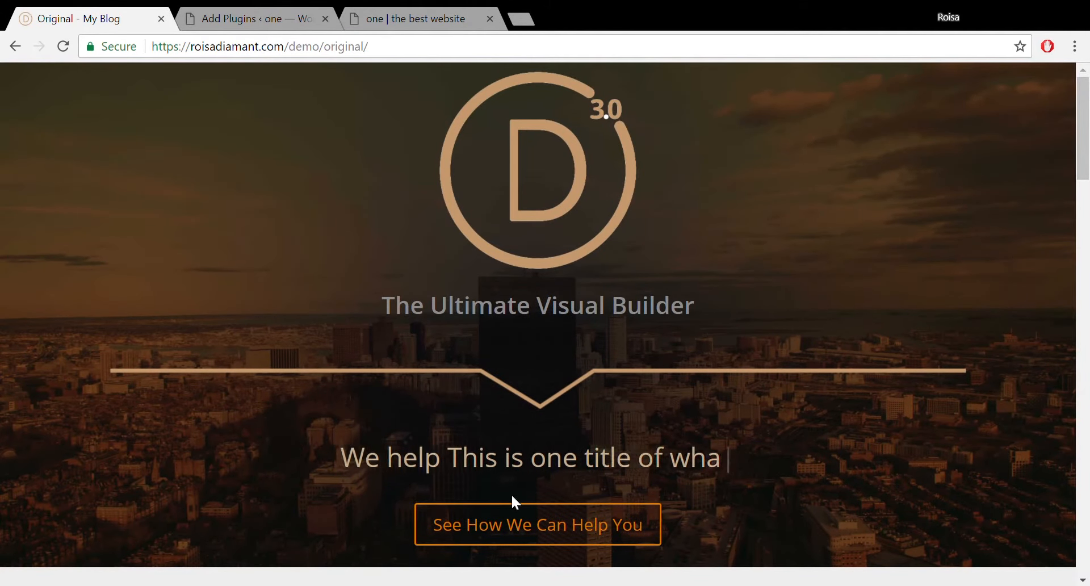
click(522, 536)
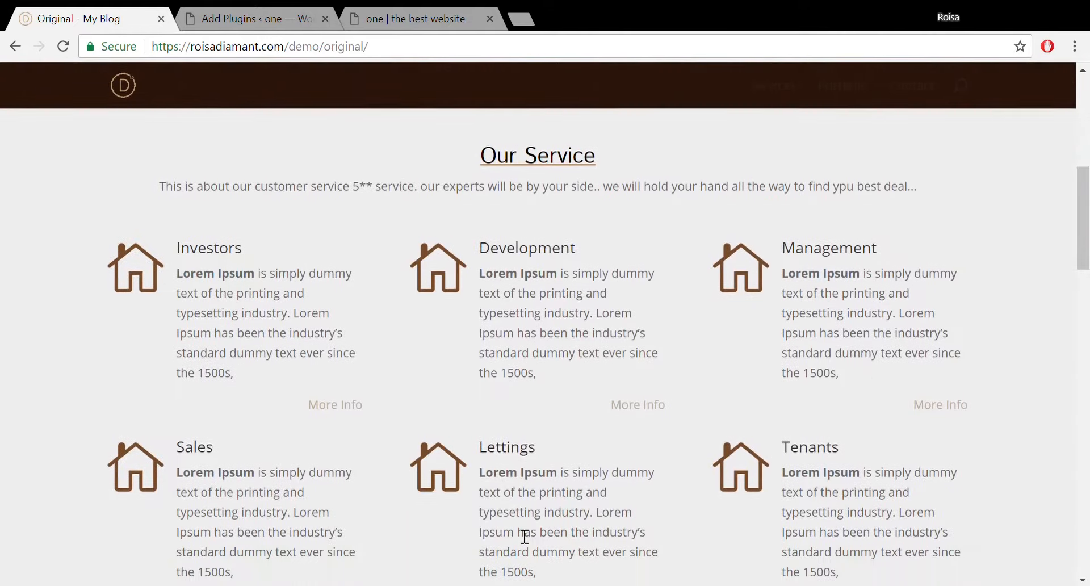
drag(1087, 217, 1087, 126)
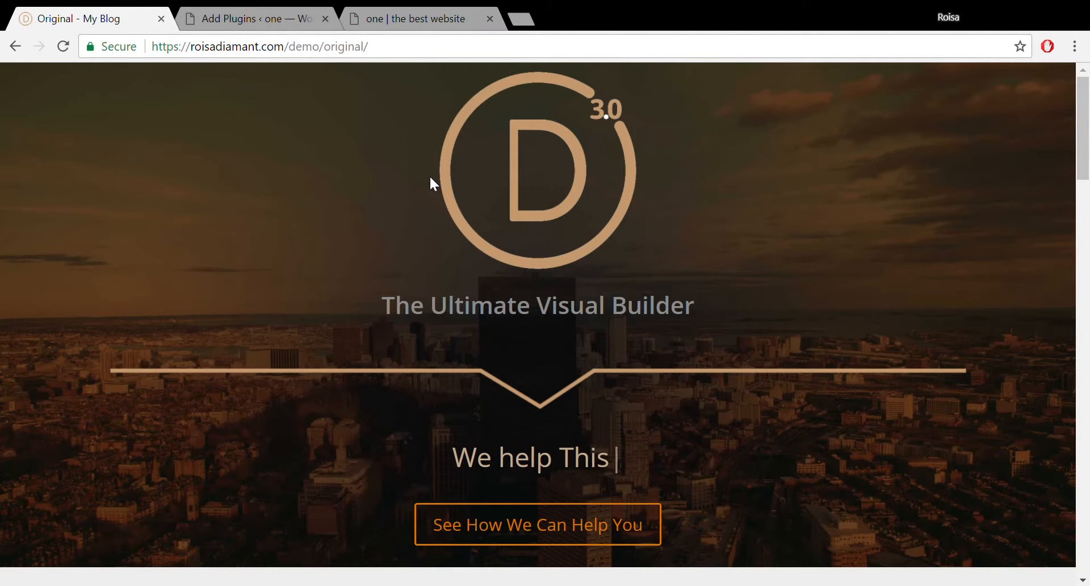
Create a new WordPress page titled 'Home'.
click(423, 21)
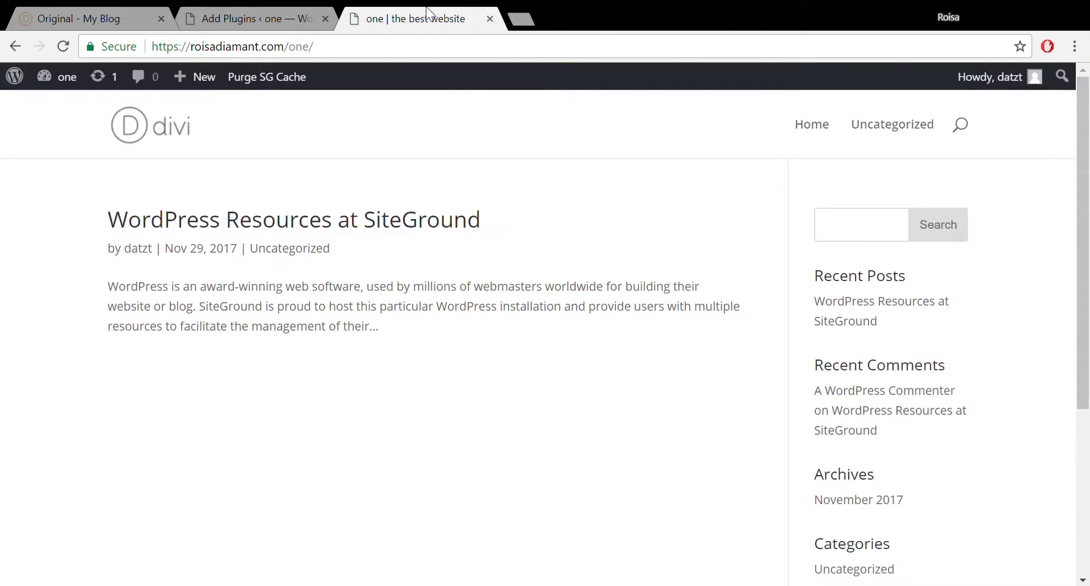
click(248, 13)
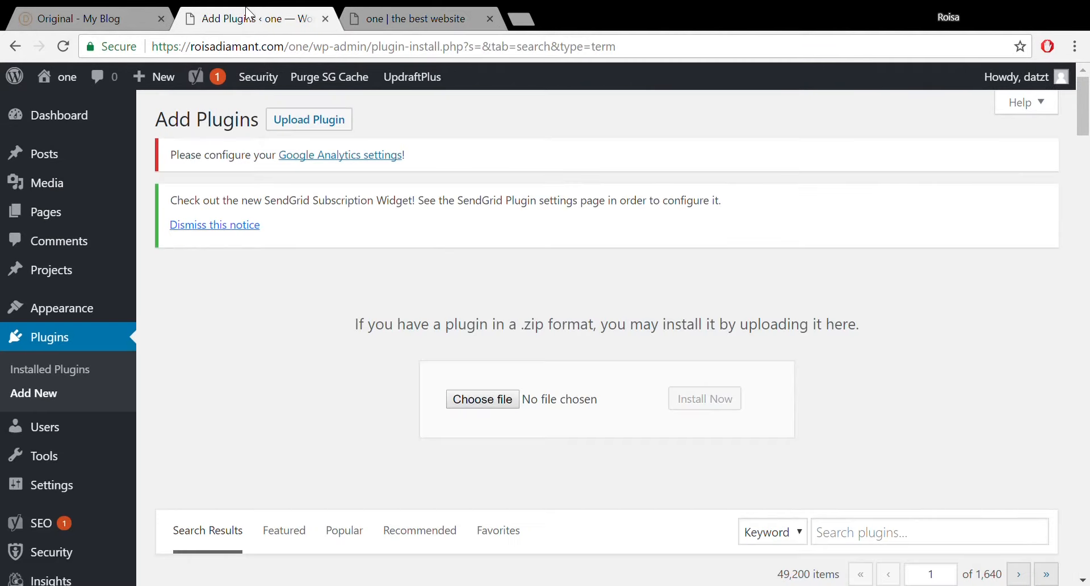
click(46, 209)
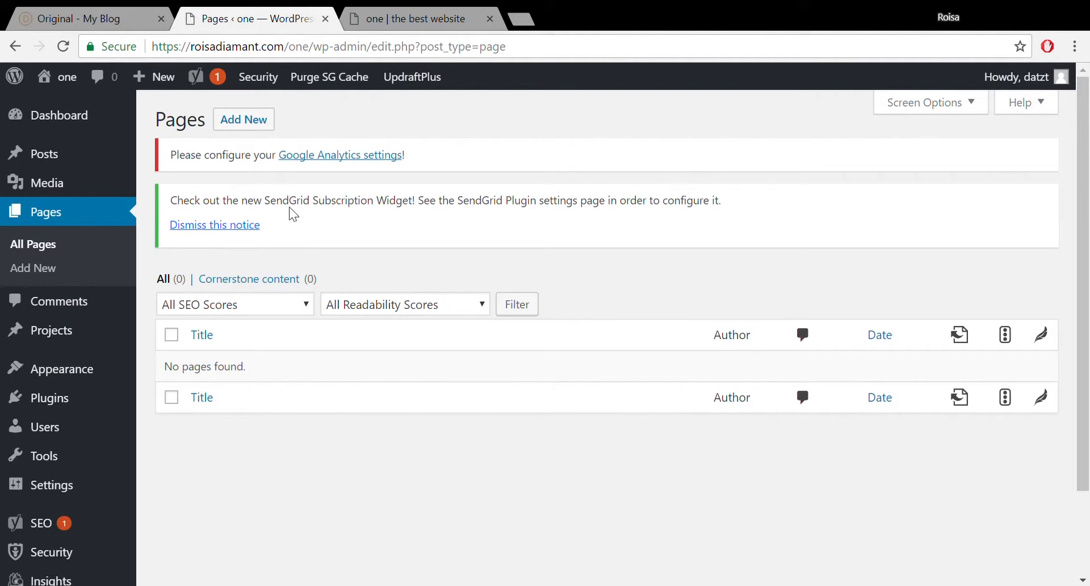
click(271, 128)
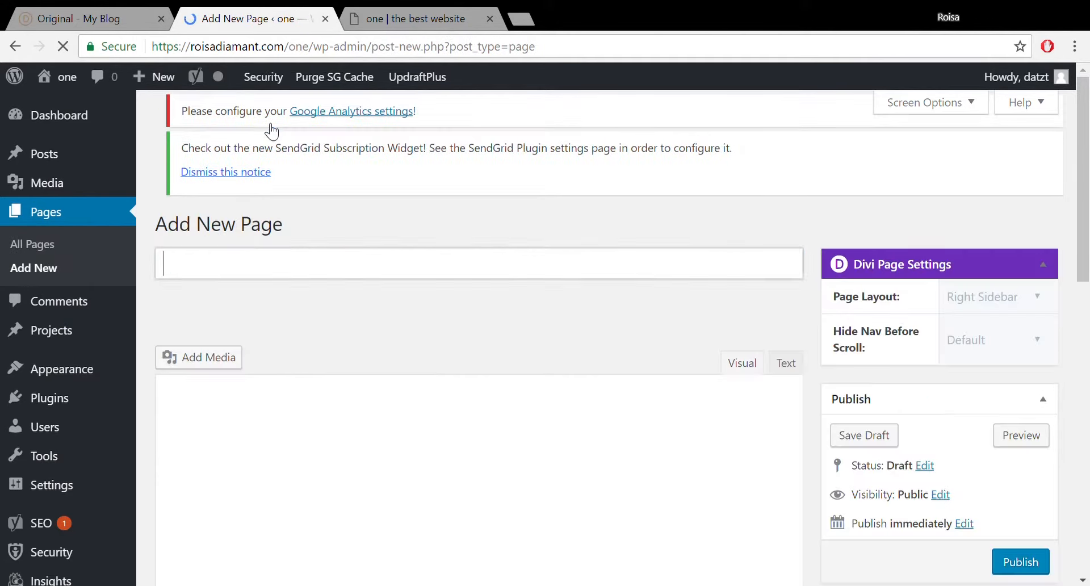
text(Home)
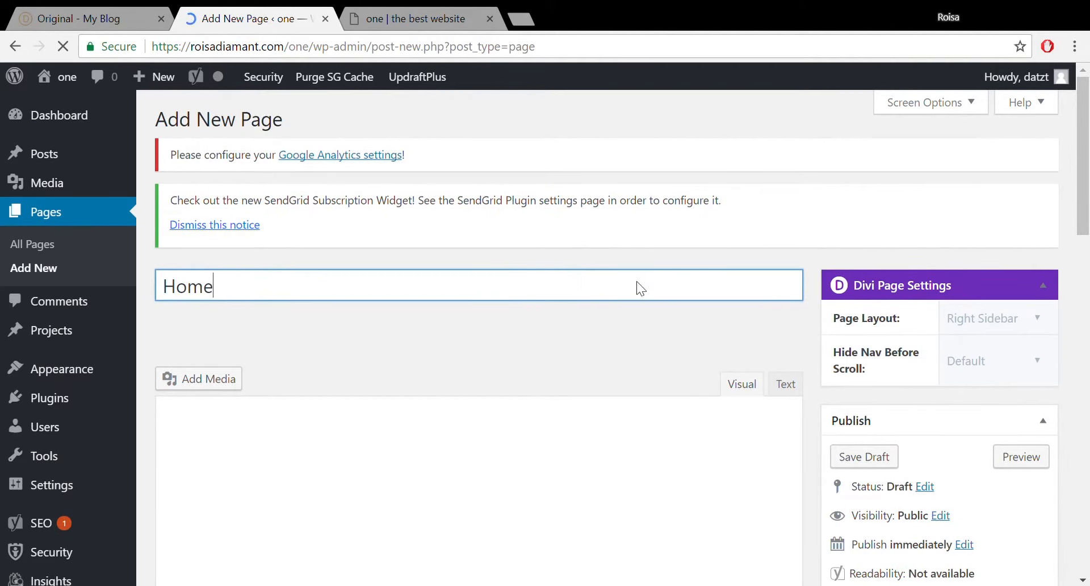
Set Hide Nav Before Scroll to On and publish the Home page.
drag(1088, 210, 1085, 304)
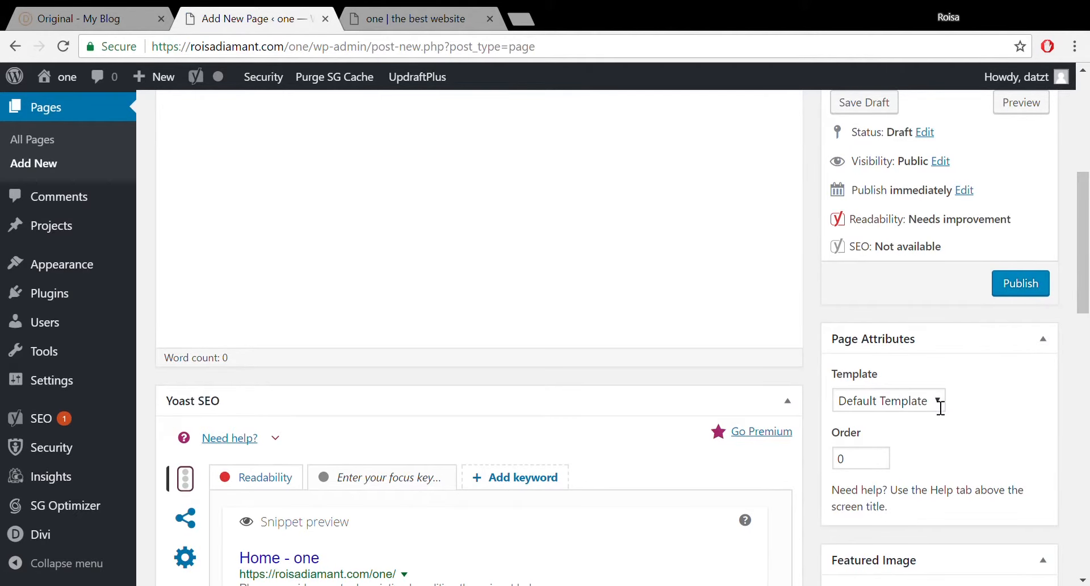
drag(1088, 241, 1088, 136)
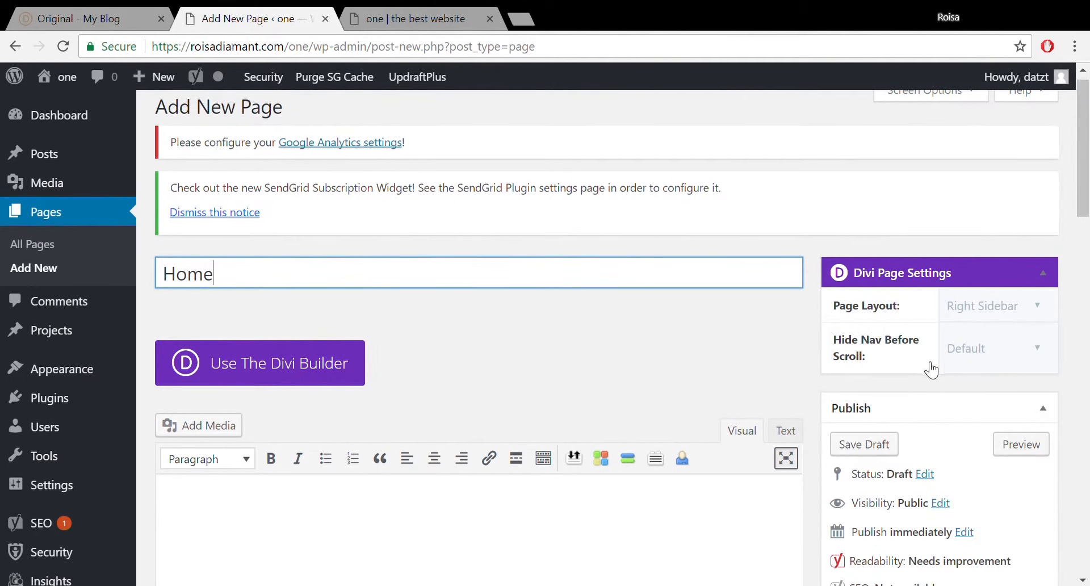
click(923, 347)
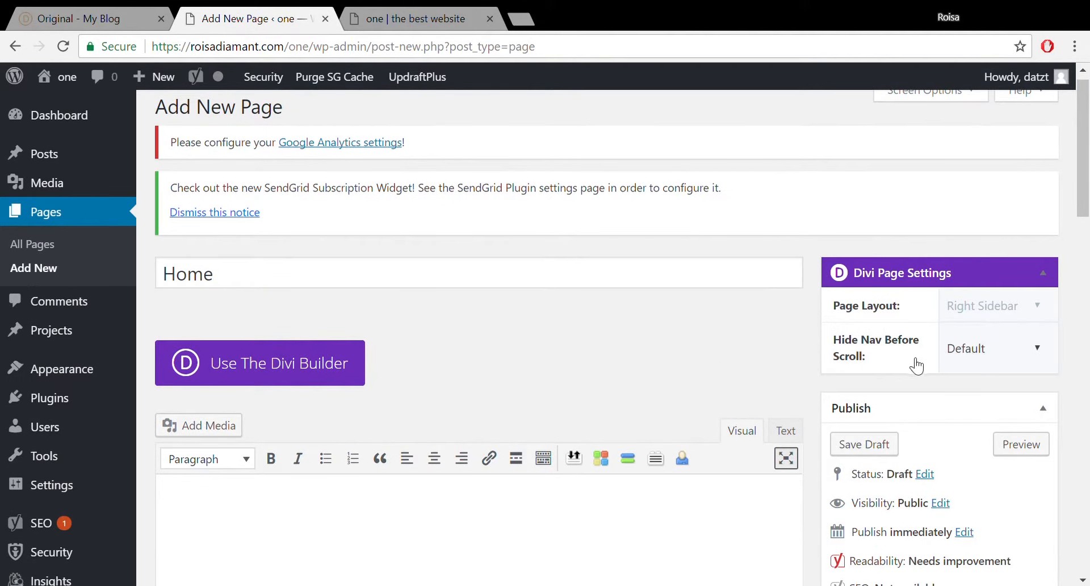
key(Down)
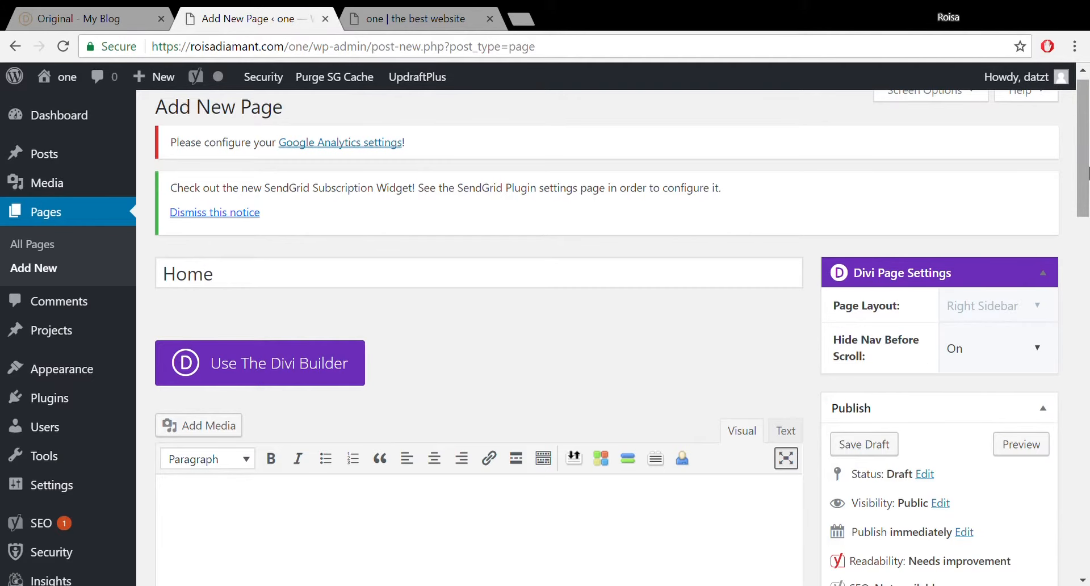
drag(1088, 170, 1088, 196)
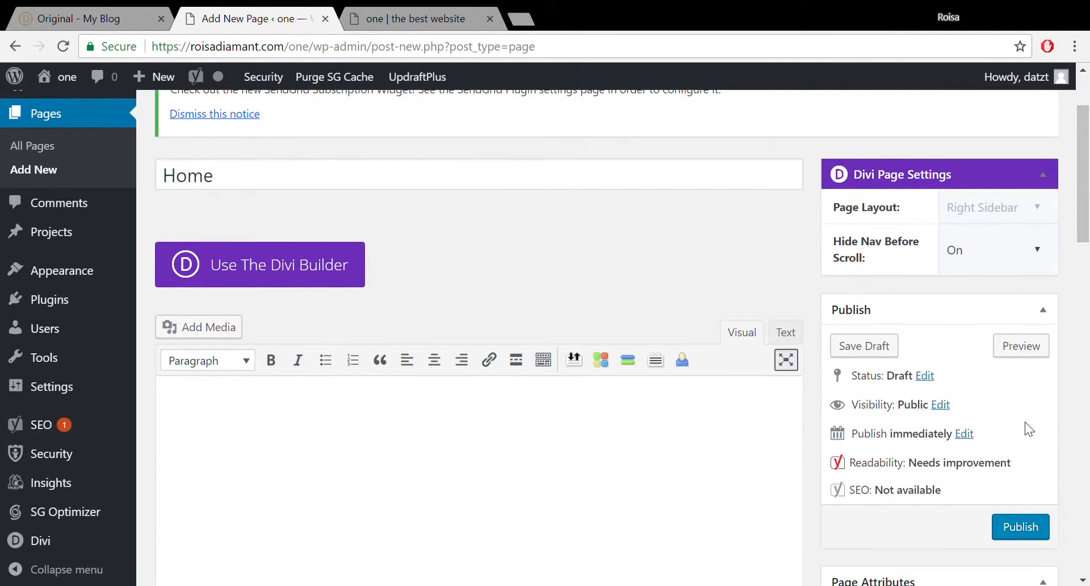
click(1006, 535)
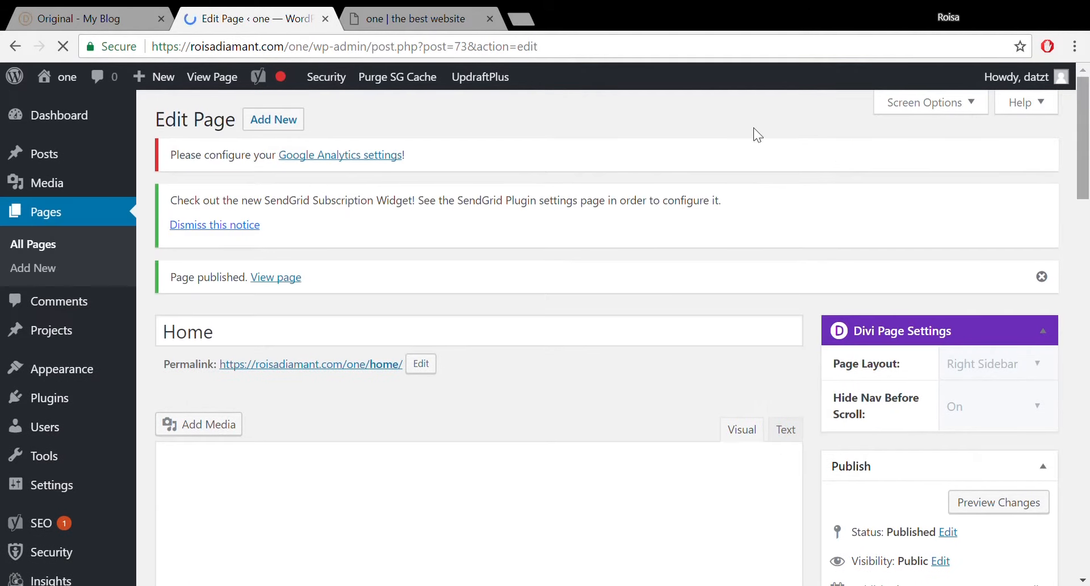
Load the published Home page at roisadiamant.com/one/home/ in the live site tab.
click(461, 12)
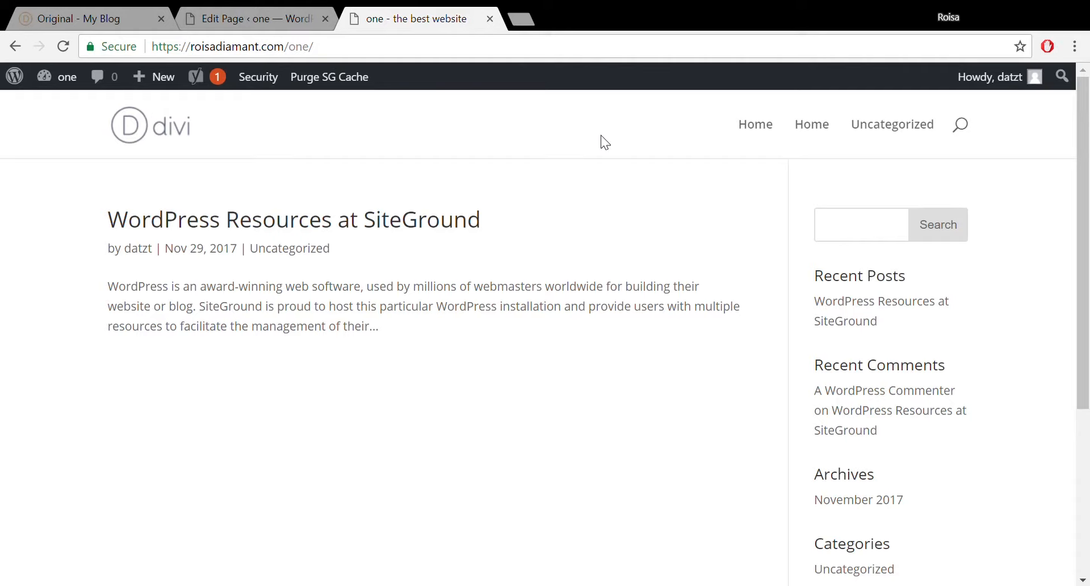
click(338, 55)
click(338, 55)
text(home)
key(Return)
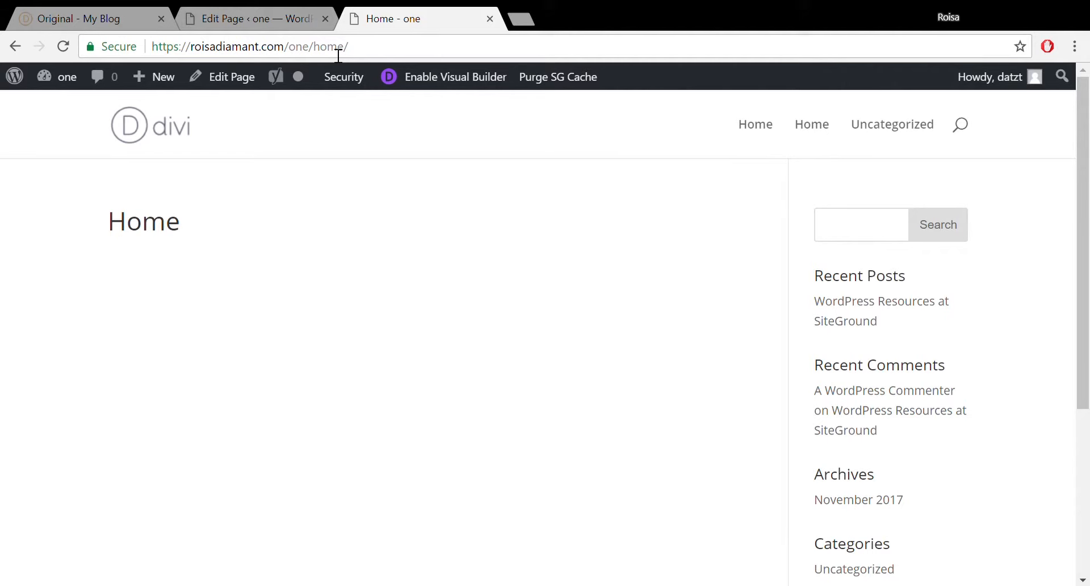
From the admin, open Settings > Reading and choose 'A static page' for the homepage.
click(263, 12)
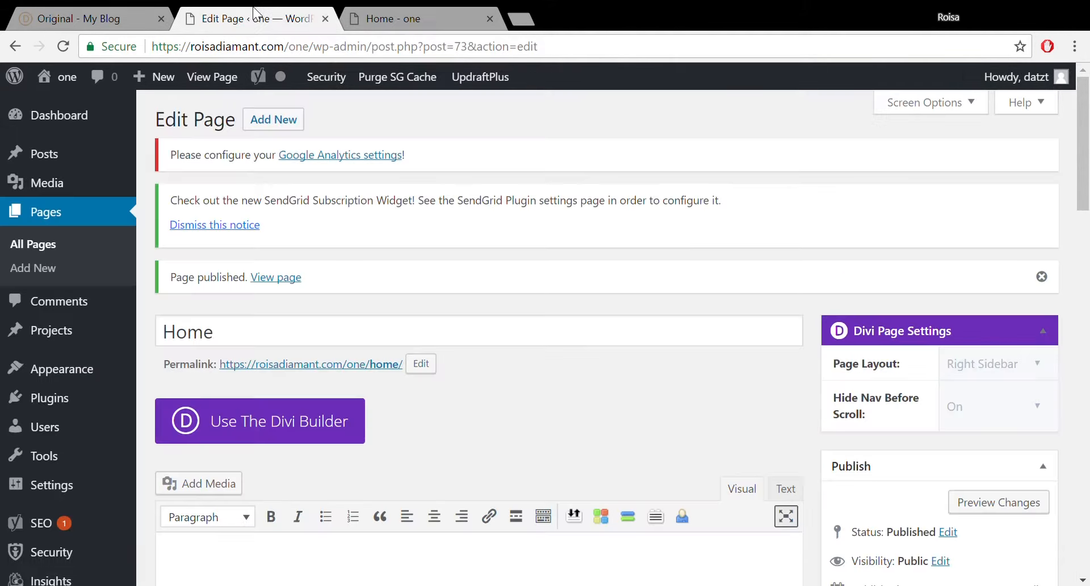
scroll(233, 330, down, 8)
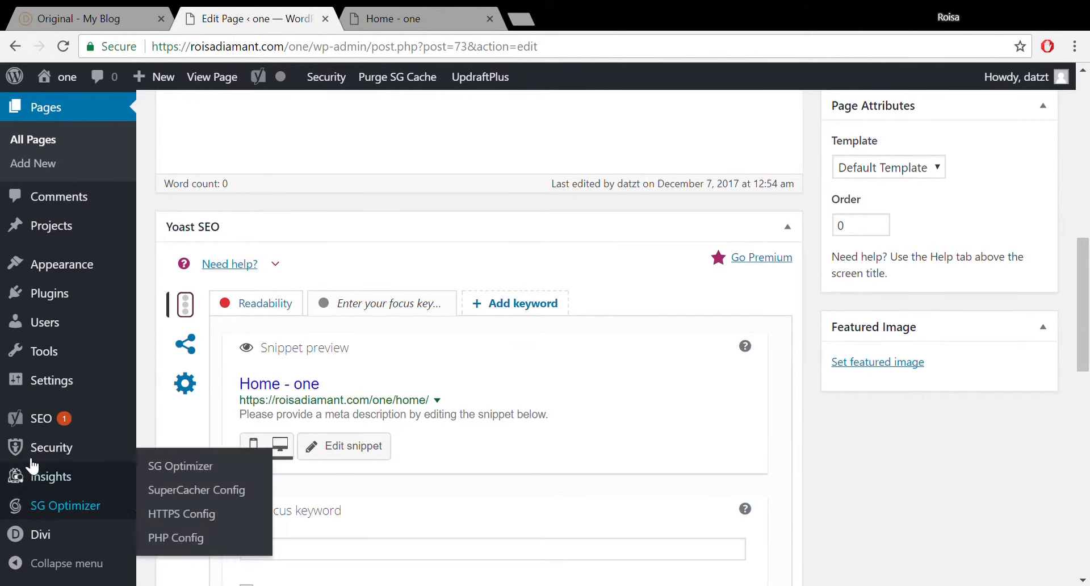
mouse_move(50, 397)
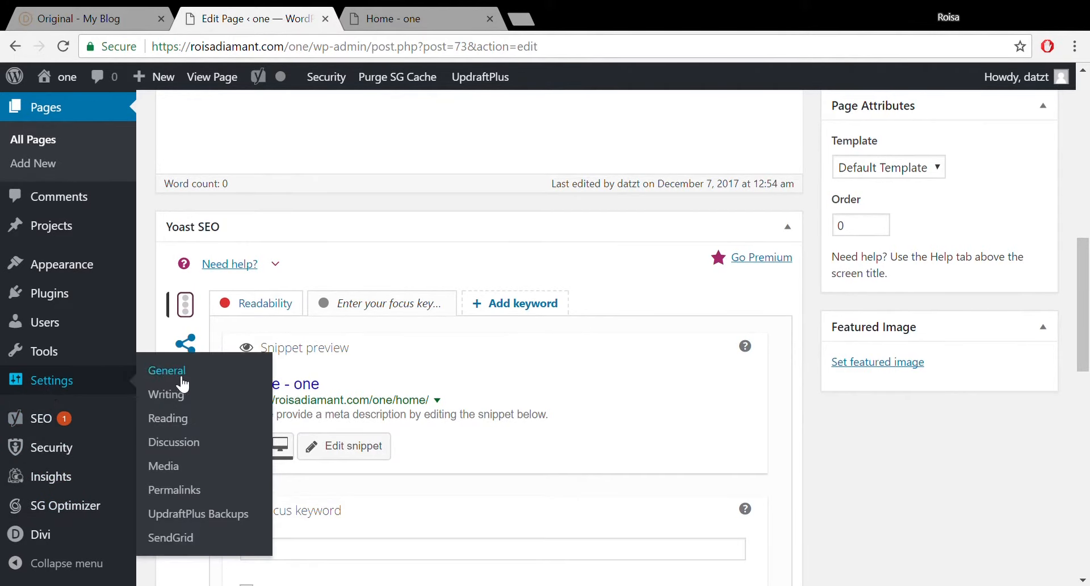
click(172, 422)
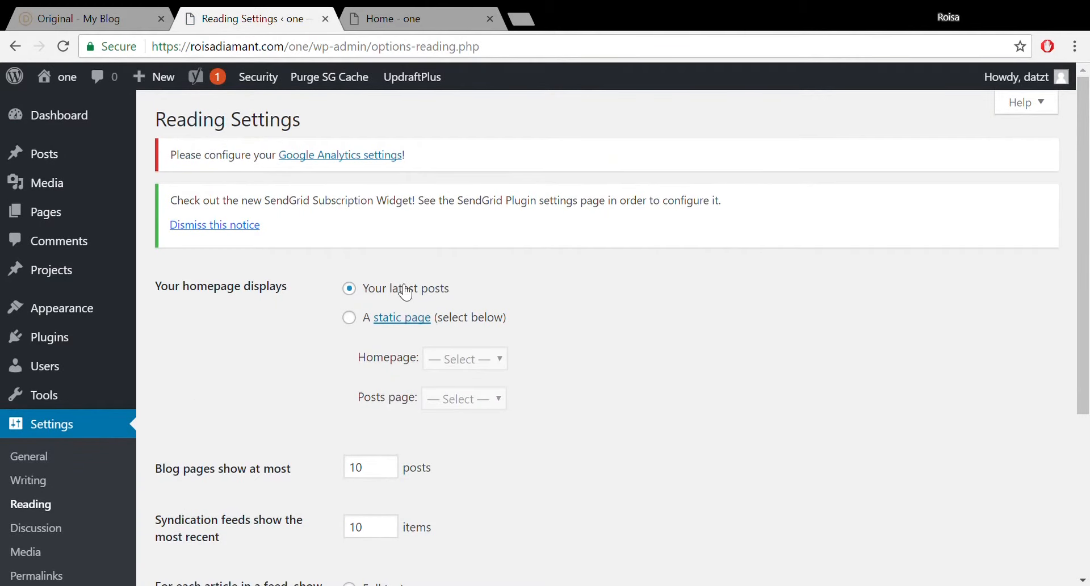
click(349, 318)
Check that the site's front page still lists the latest post, then go back to Reading Settings.
click(361, 17)
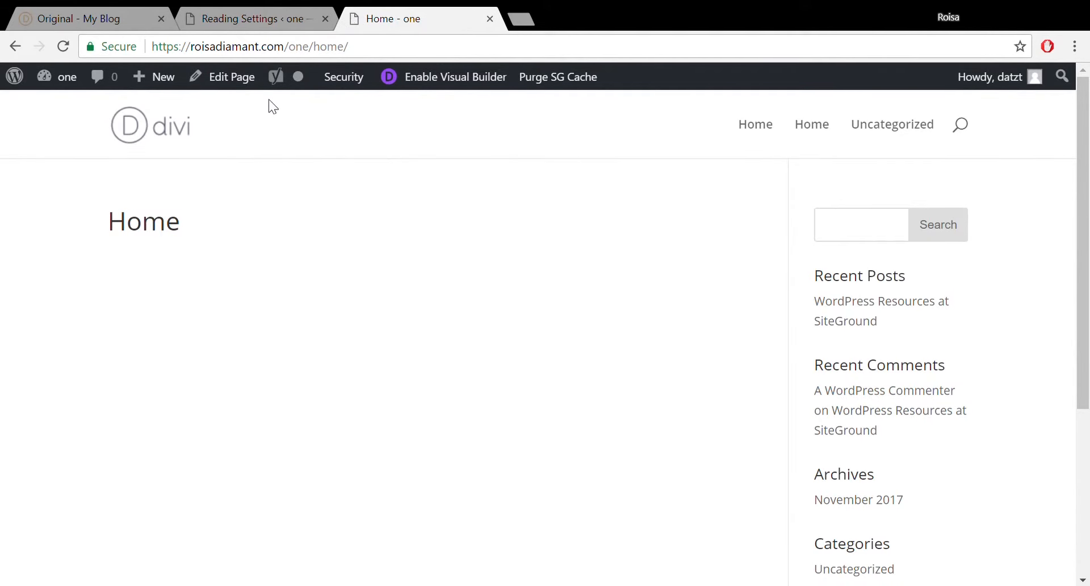
click(760, 122)
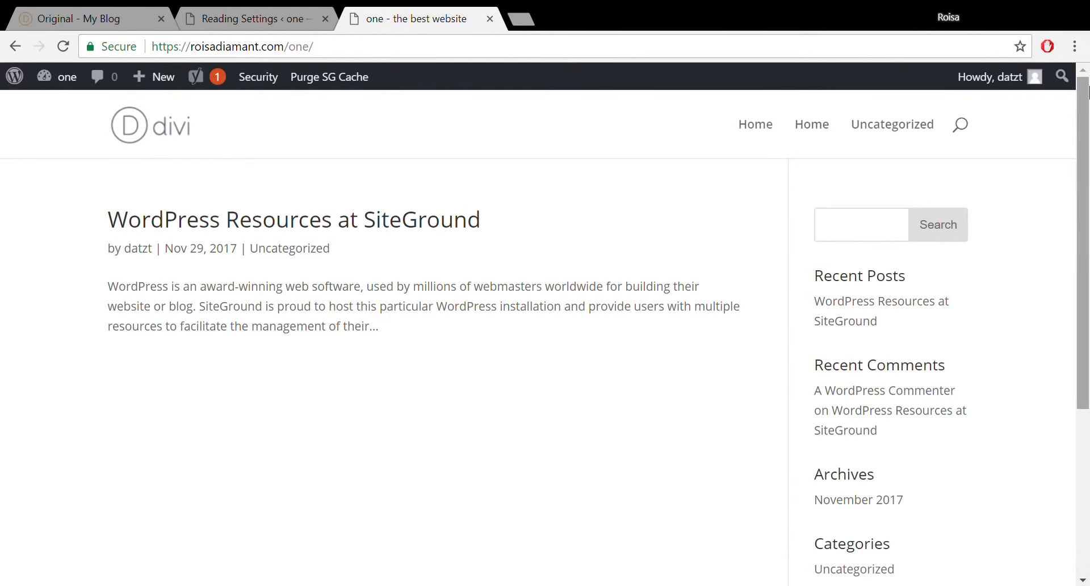
drag(1089, 87, 1088, 90)
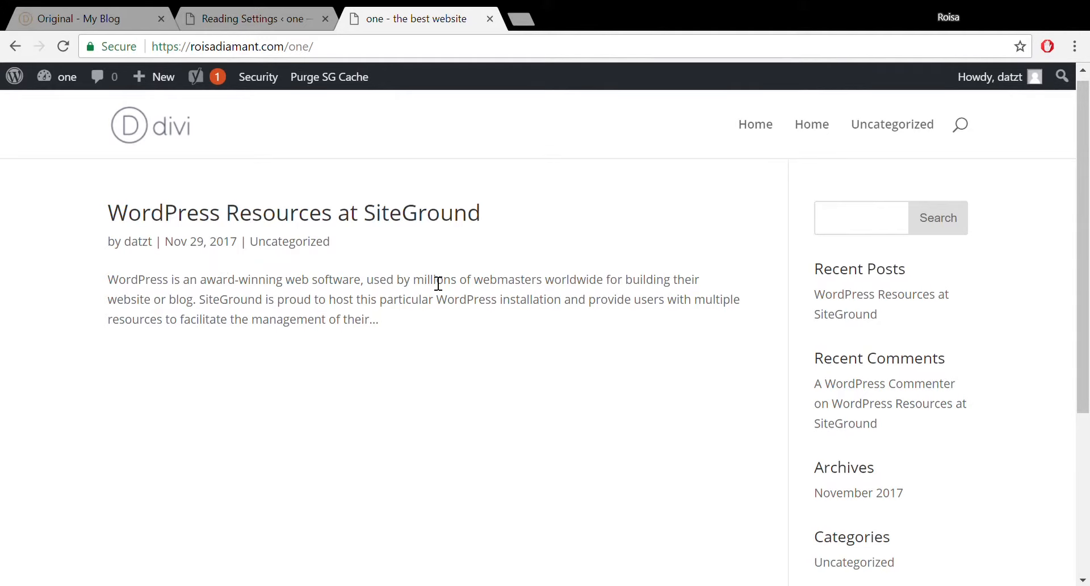
click(259, 17)
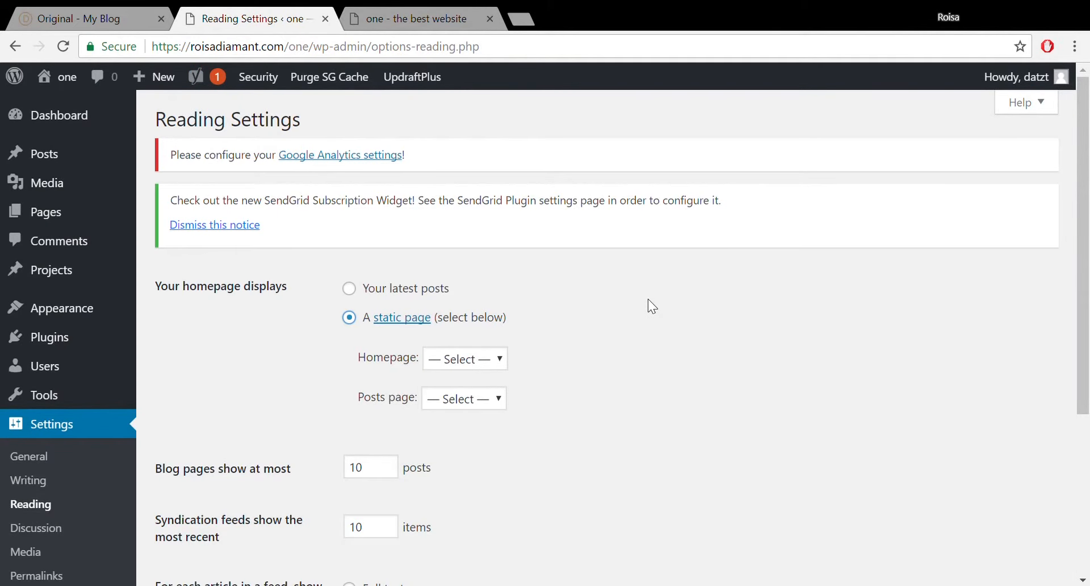
Select Home as the static Homepage and save the Reading Settings.
click(477, 360)
click(465, 403)
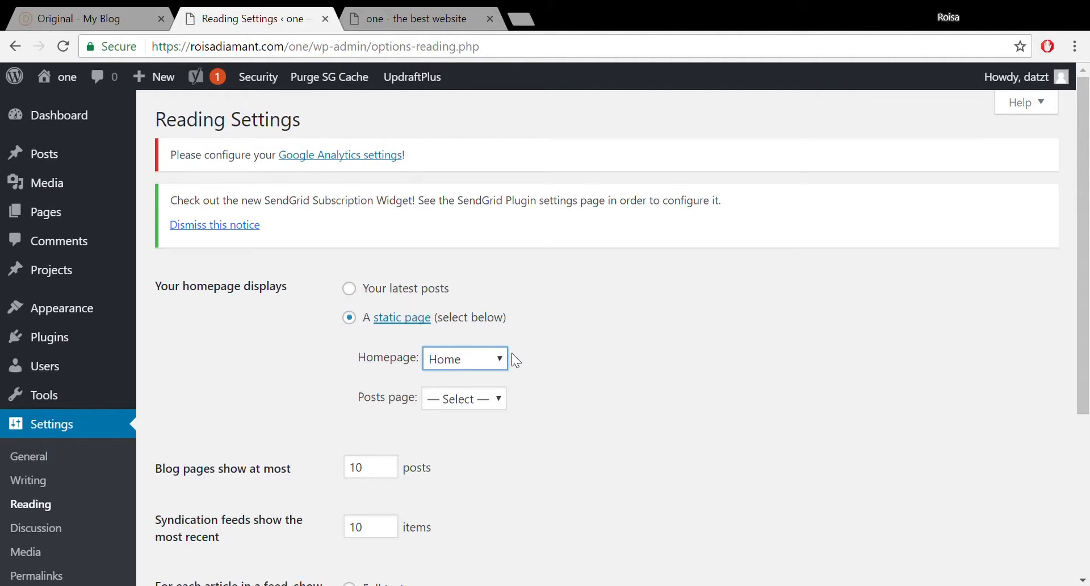
drag(1083, 306, 1087, 469)
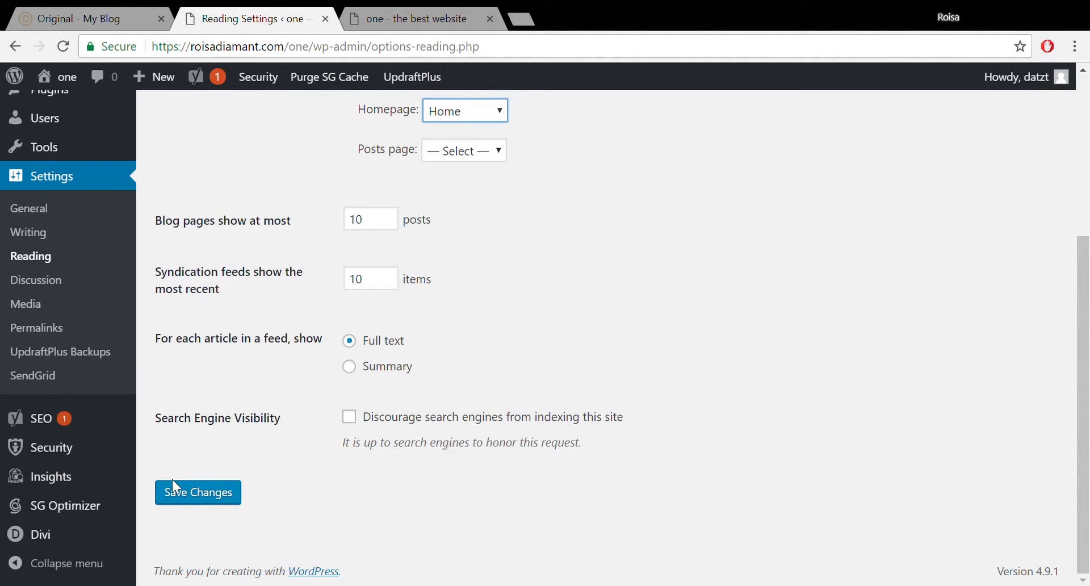
click(182, 493)
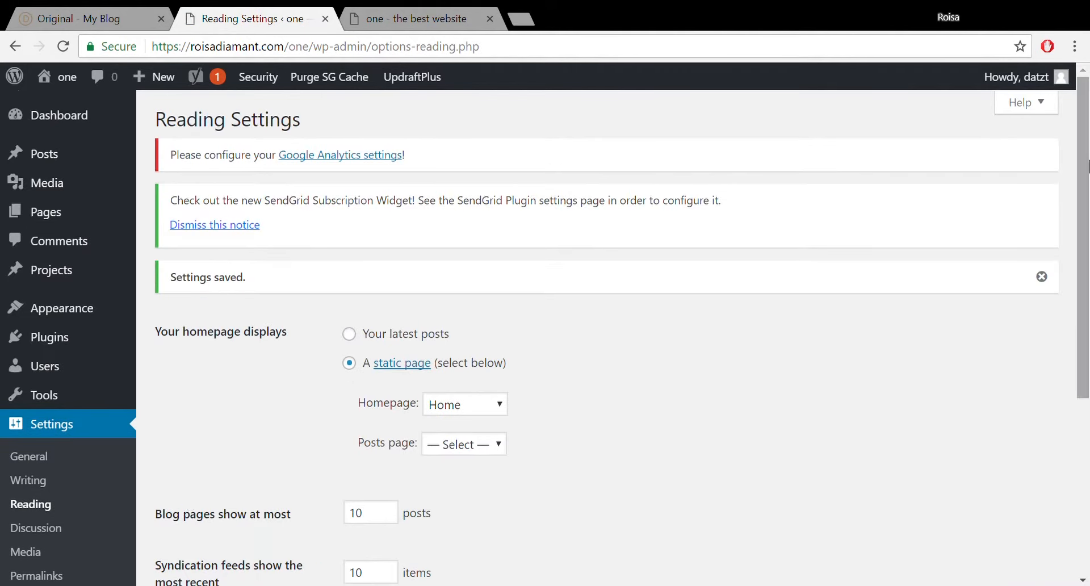
drag(1086, 177, 1087, 251)
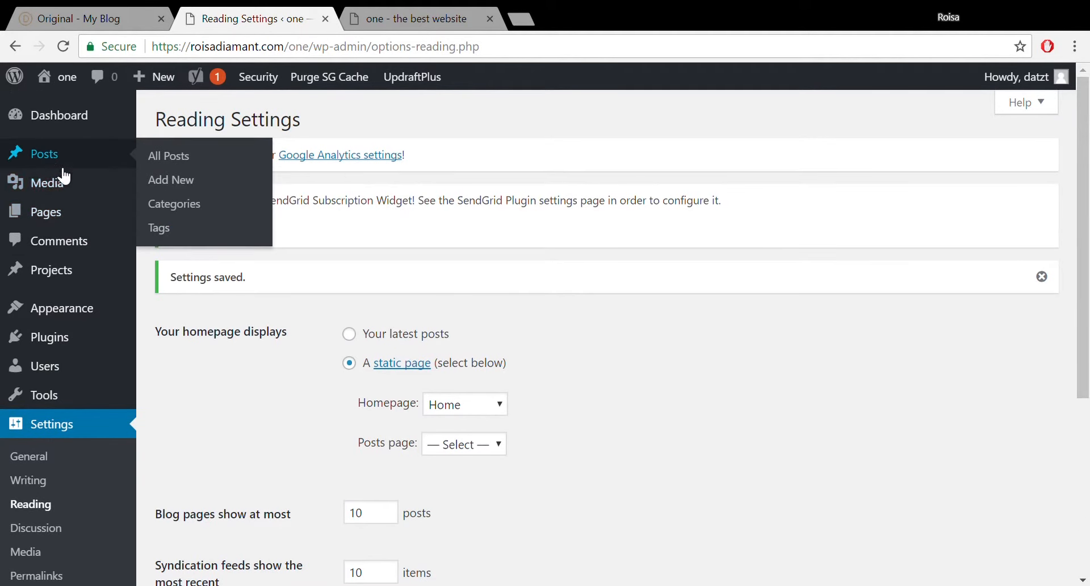
Open Home from All Pages, enable the Divi Builder and launch the Visual Builder.
click(153, 218)
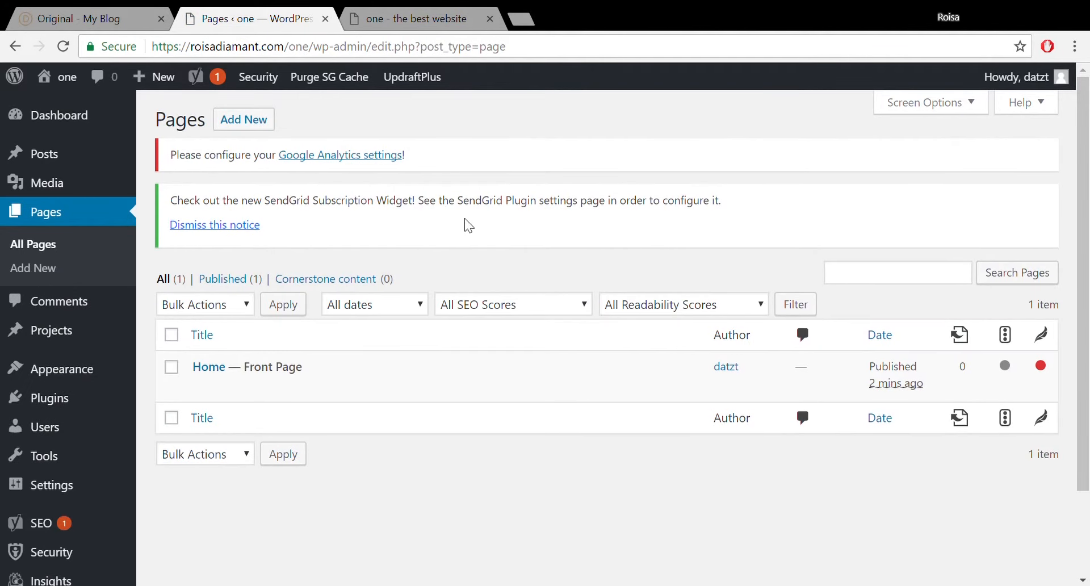
click(211, 366)
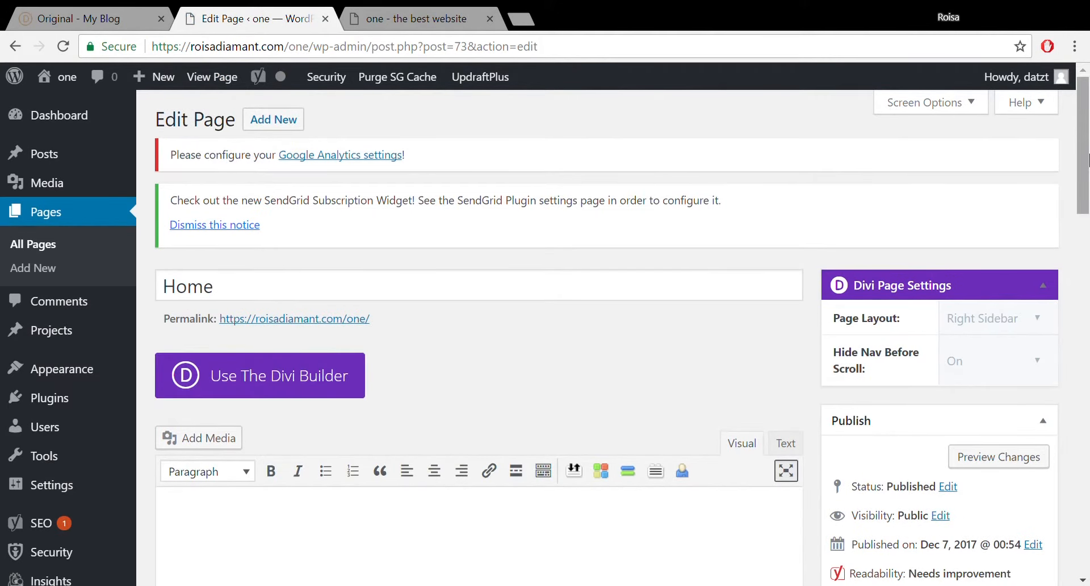
drag(1088, 165, 1087, 188)
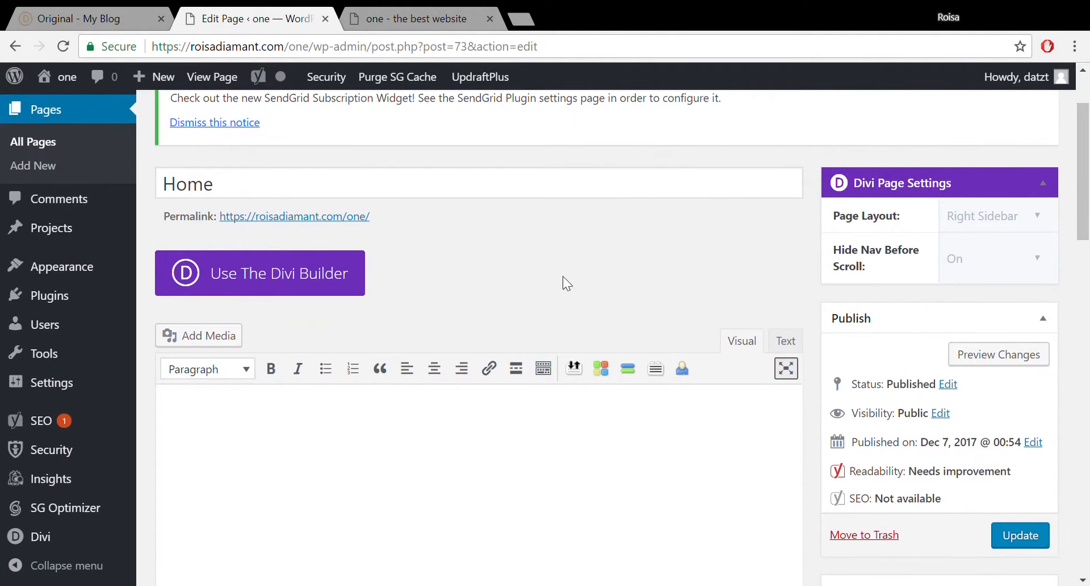
click(352, 282)
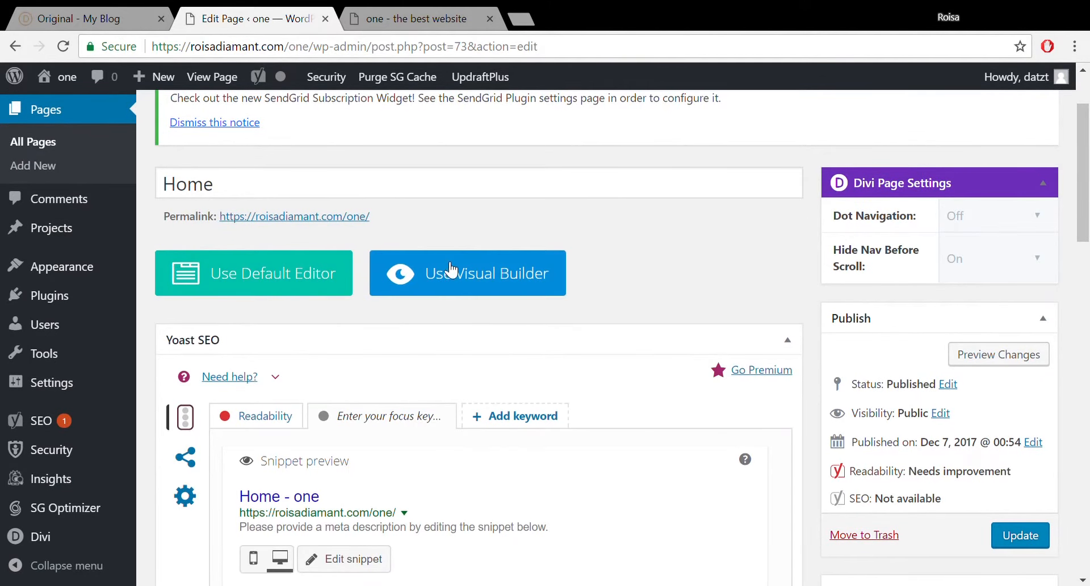
click(470, 268)
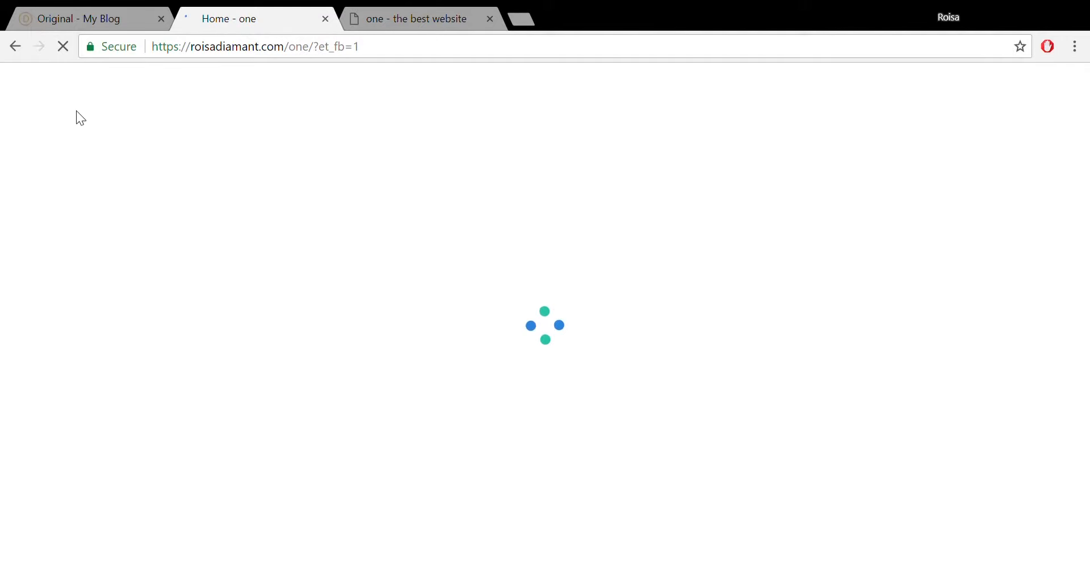
click(16, 49)
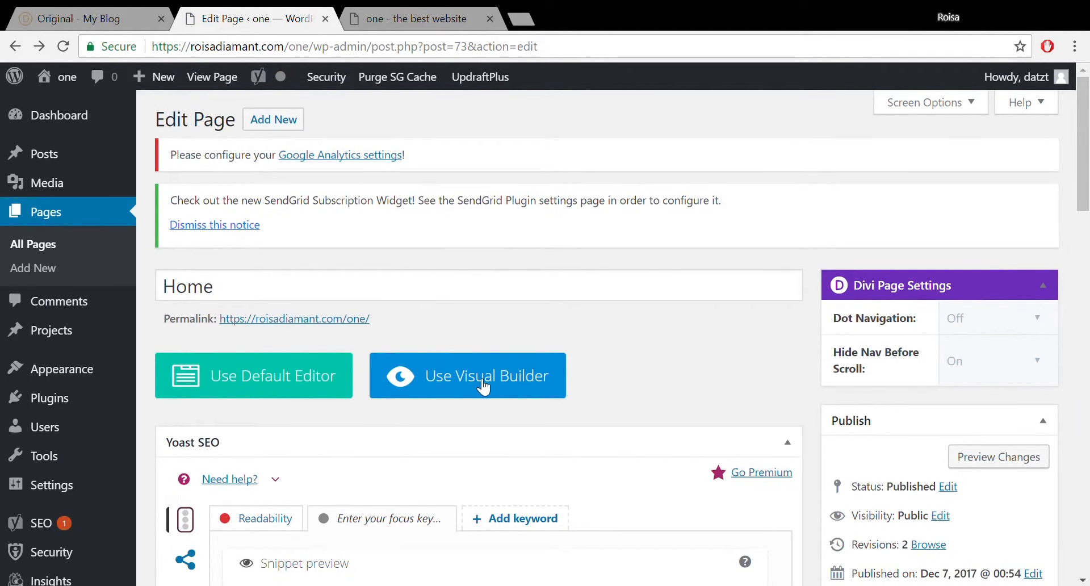
Open Home's Visual Builder in a new tab, then view the 'Original – My Blog' Divi demo page.
middle_click(503, 383)
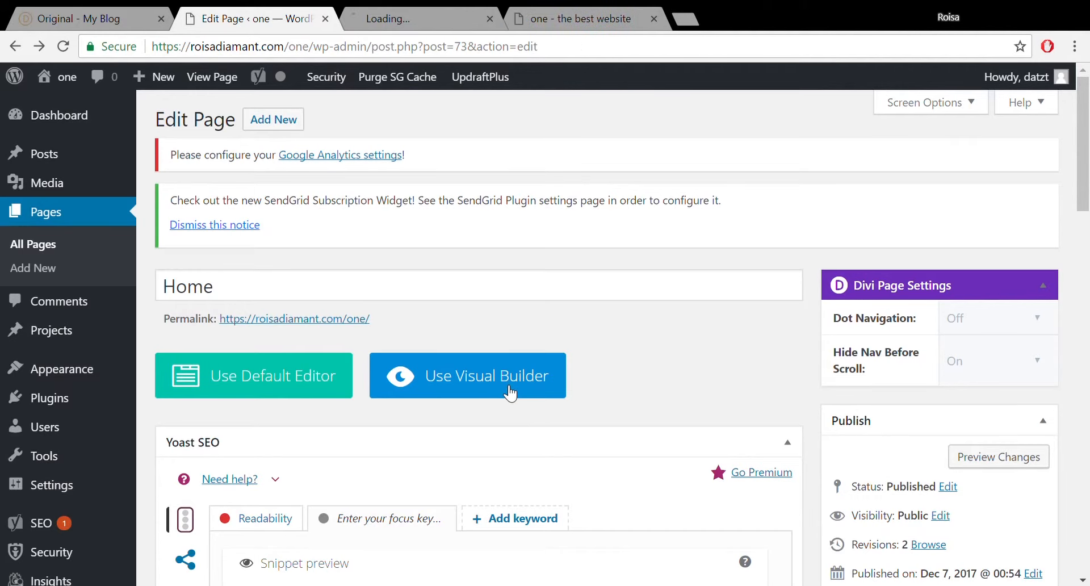
click(441, 22)
click(259, 19)
click(390, 9)
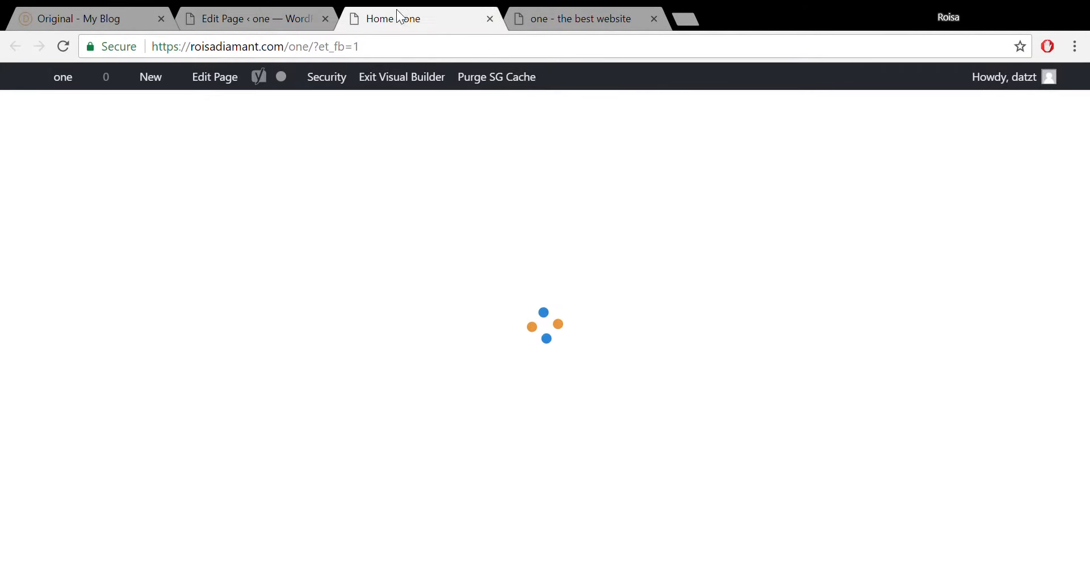
click(554, 8)
click(434, 11)
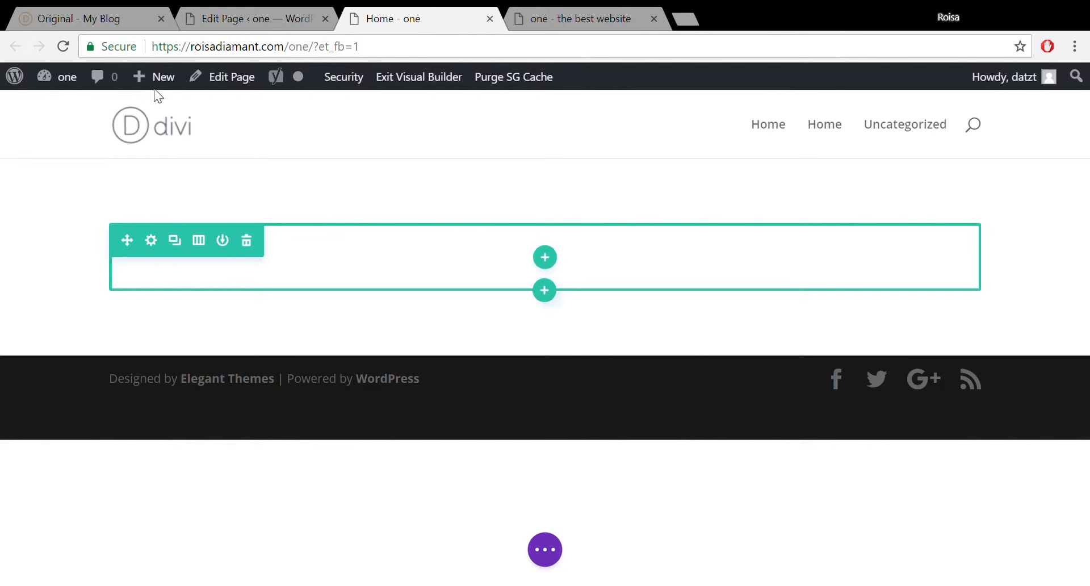
click(38, 7)
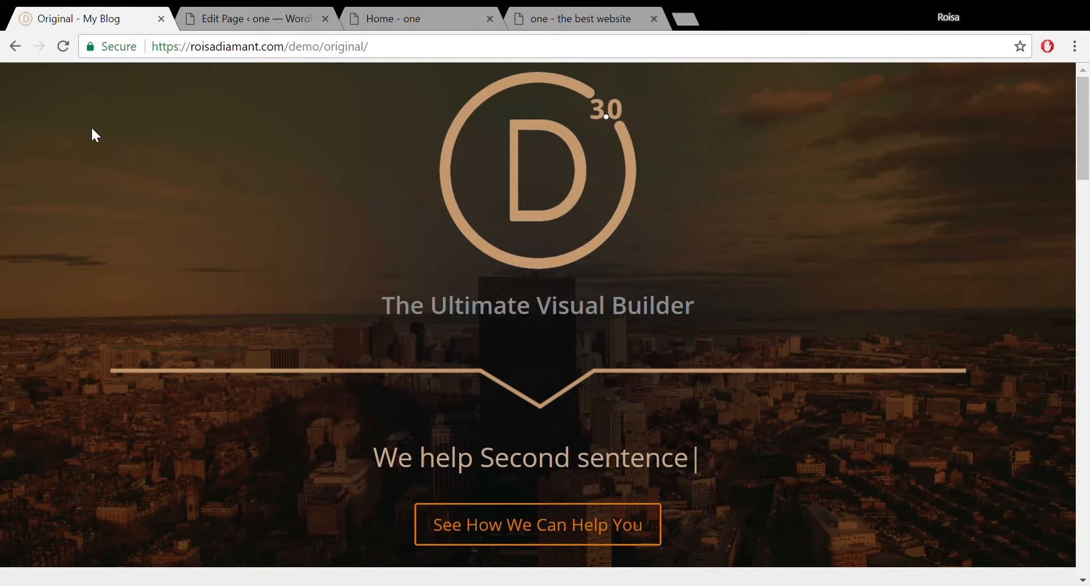
In the Visual Builder, open the section's background image chooser on Upload Files, then go to the front-page tab.
click(435, 17)
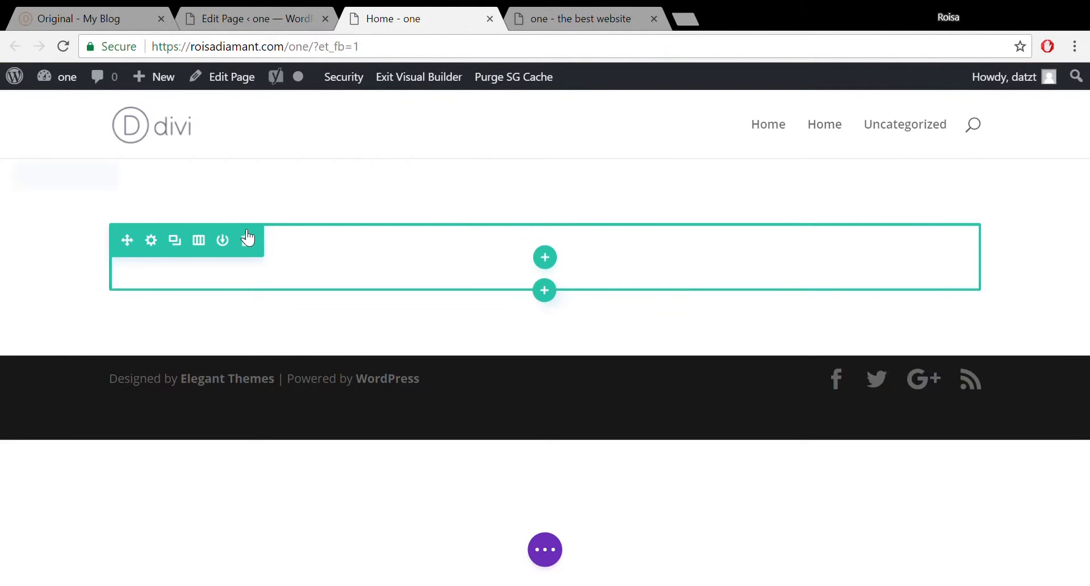
mouse_move(63, 193)
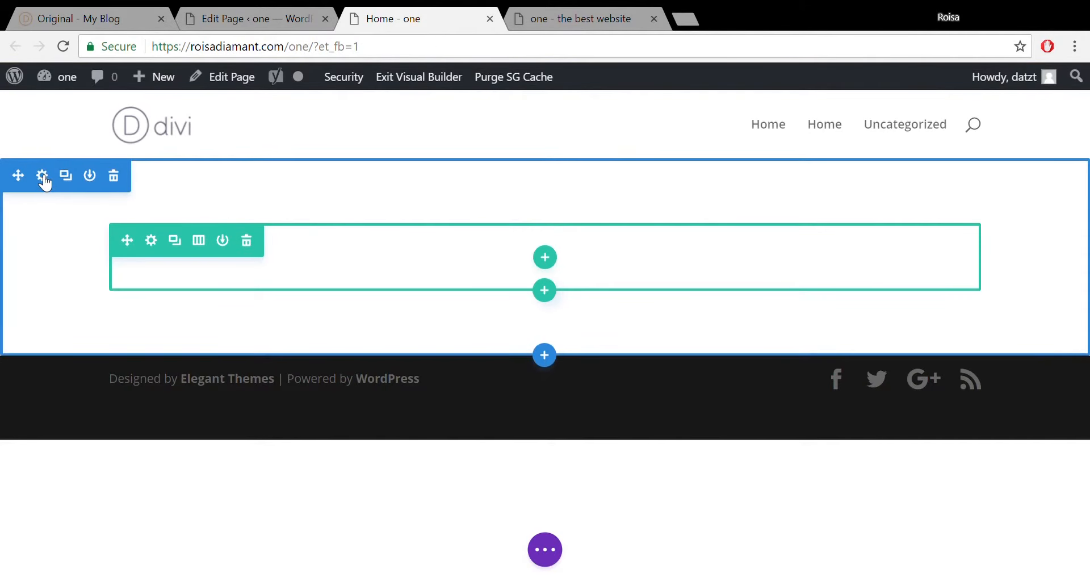
click(43, 180)
click(135, 277)
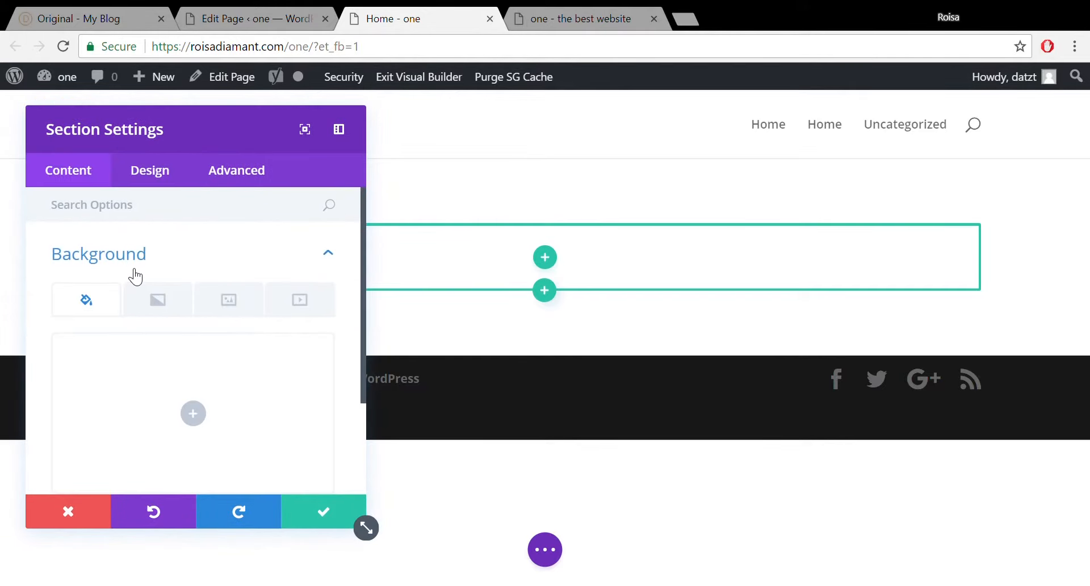
click(229, 295)
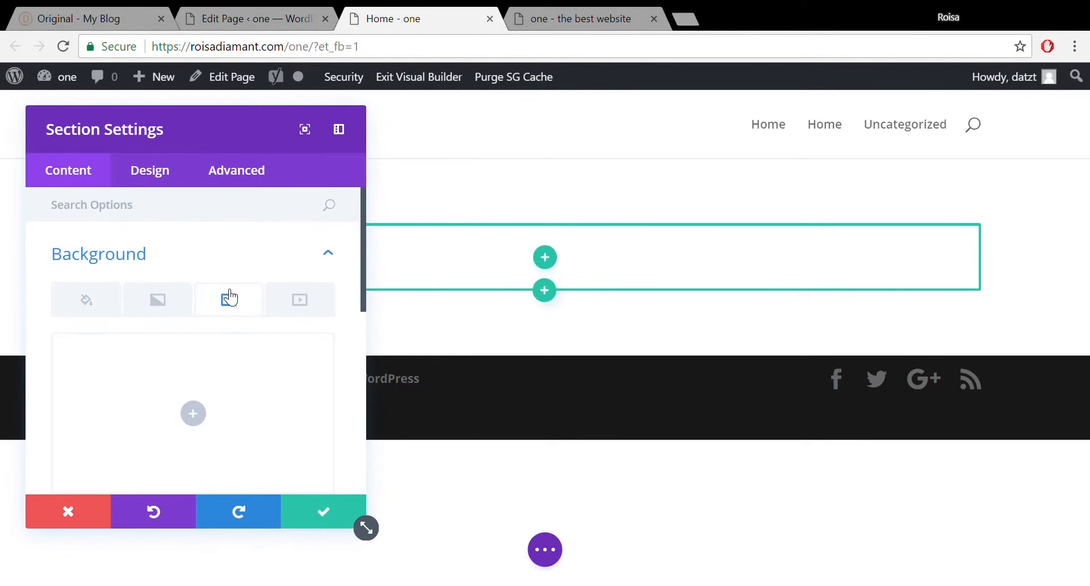
click(204, 419)
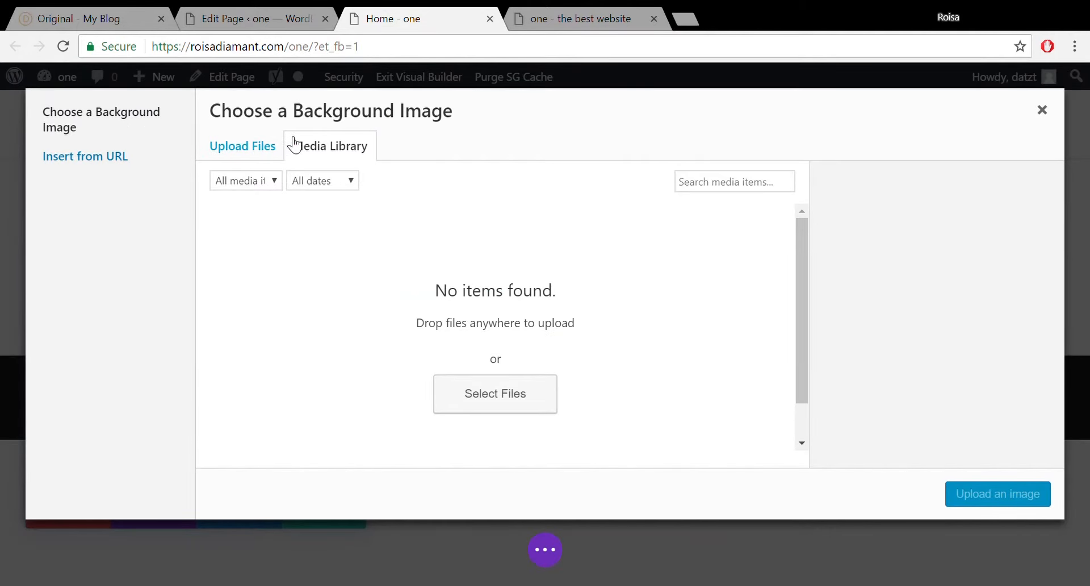
click(226, 150)
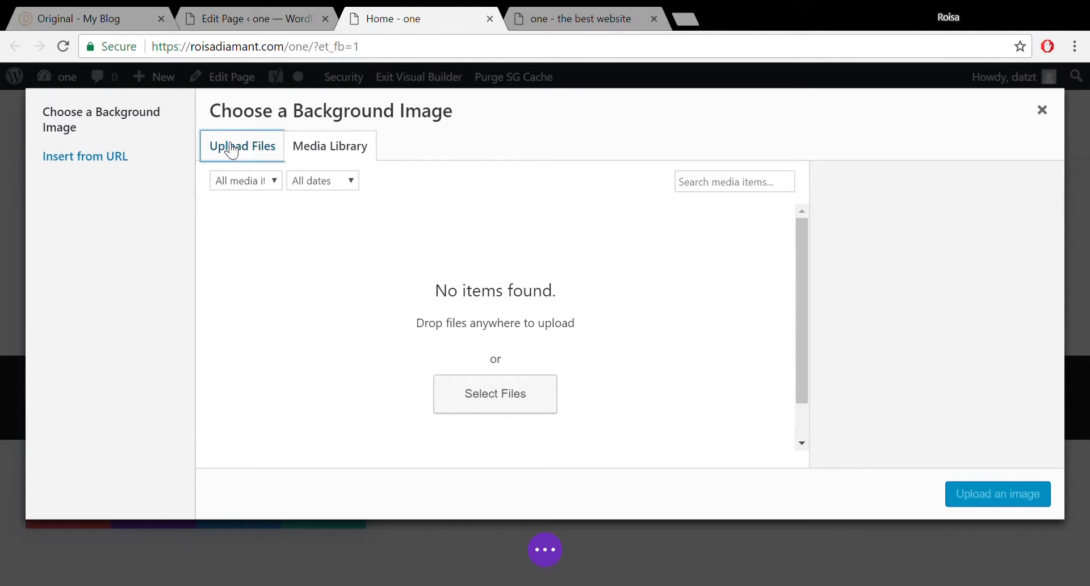
click(536, 8)
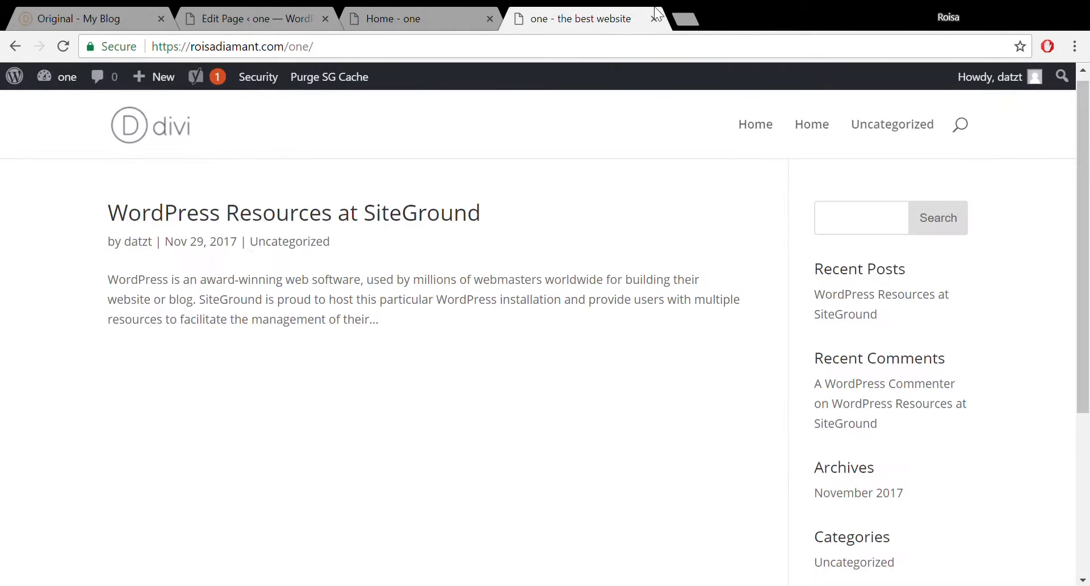
Load unsplash.com in a new tab and search for 'properties' photos.
click(687, 20)
text(unspl)
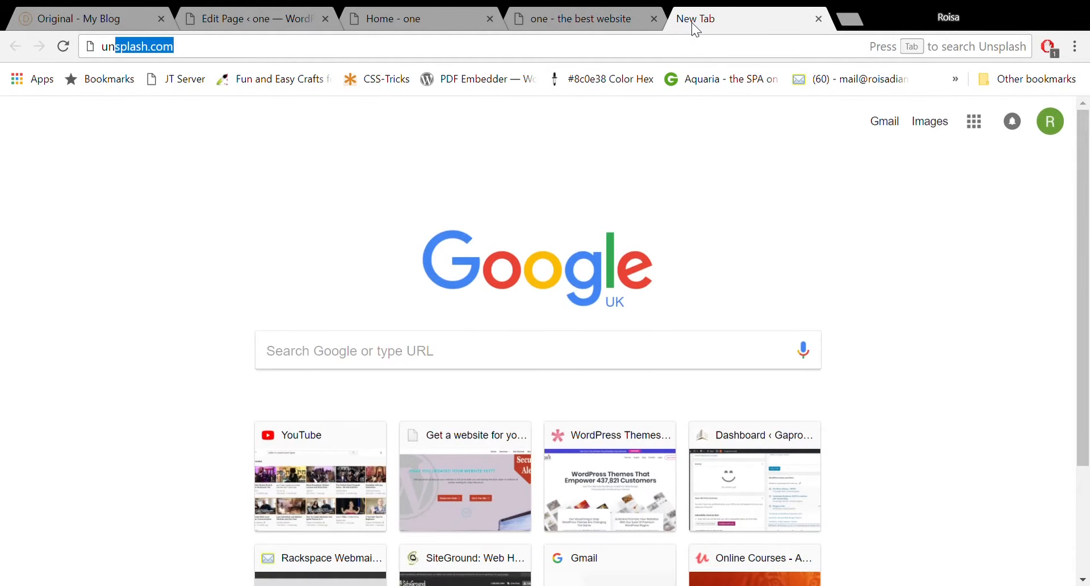
text(ax)
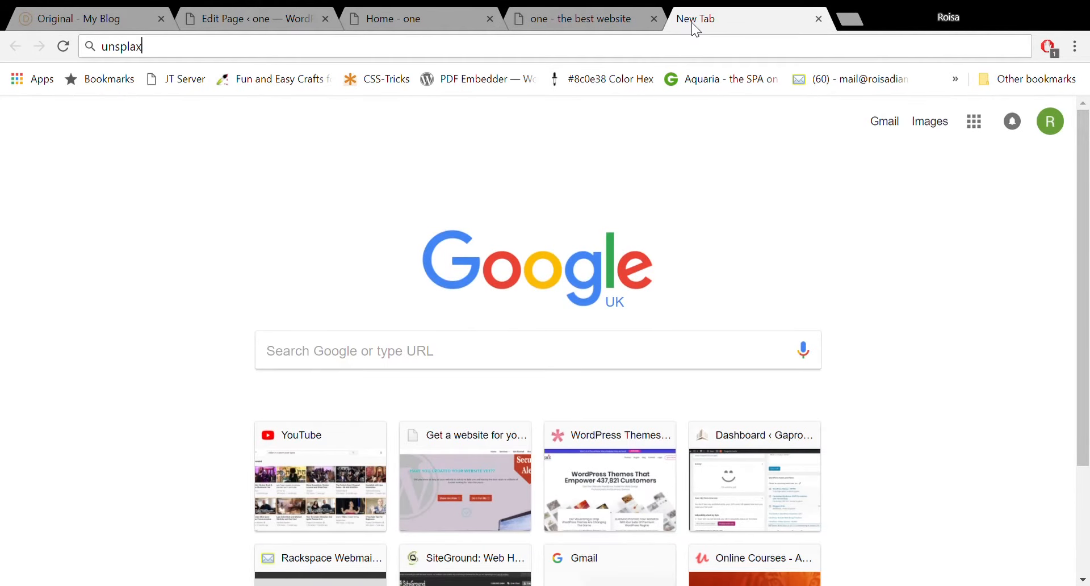
key(BackSpace)
text(sh.com)
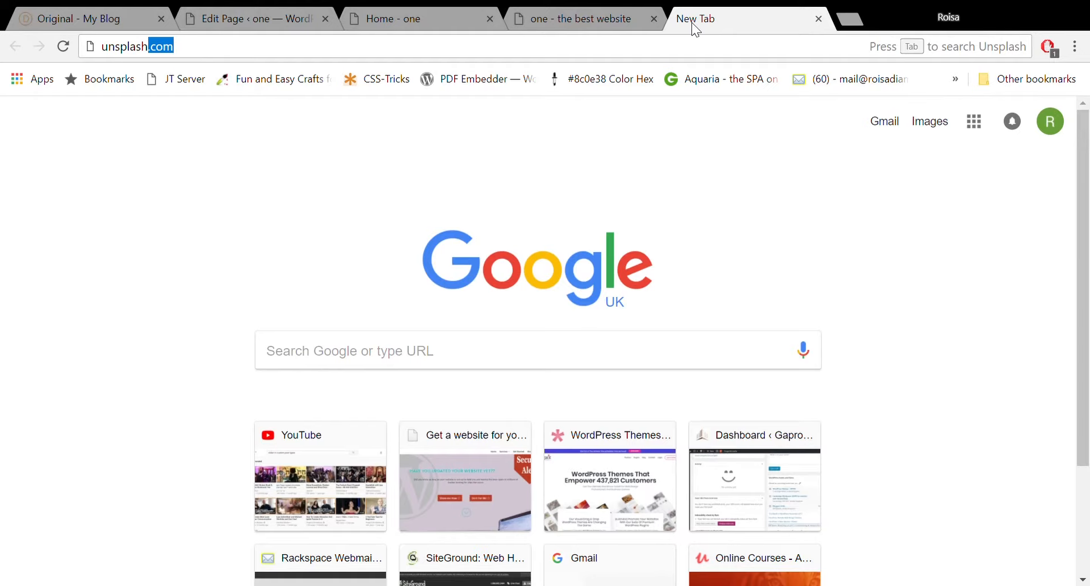
key(Return)
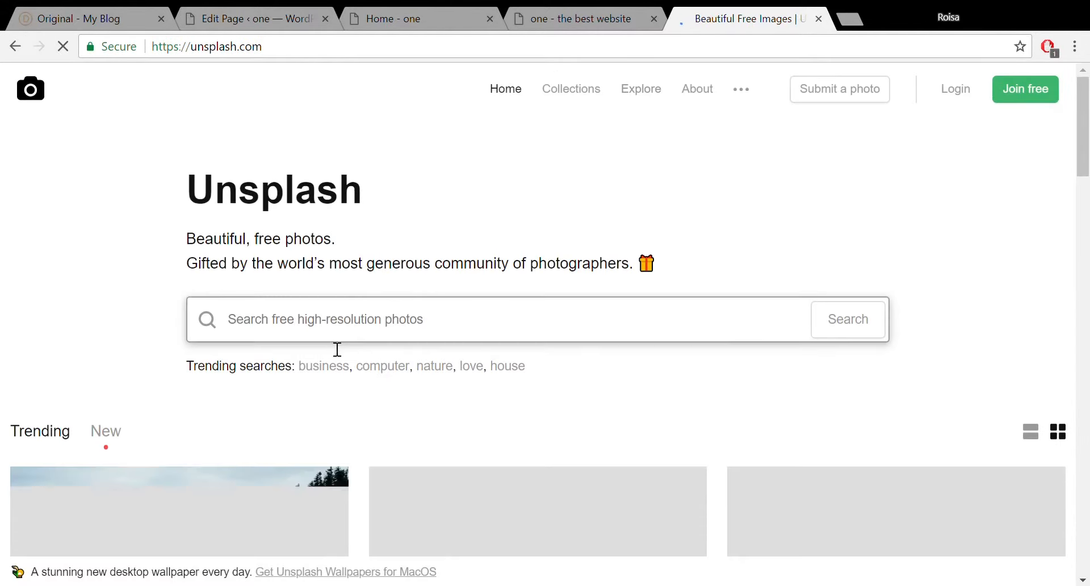
click(374, 328)
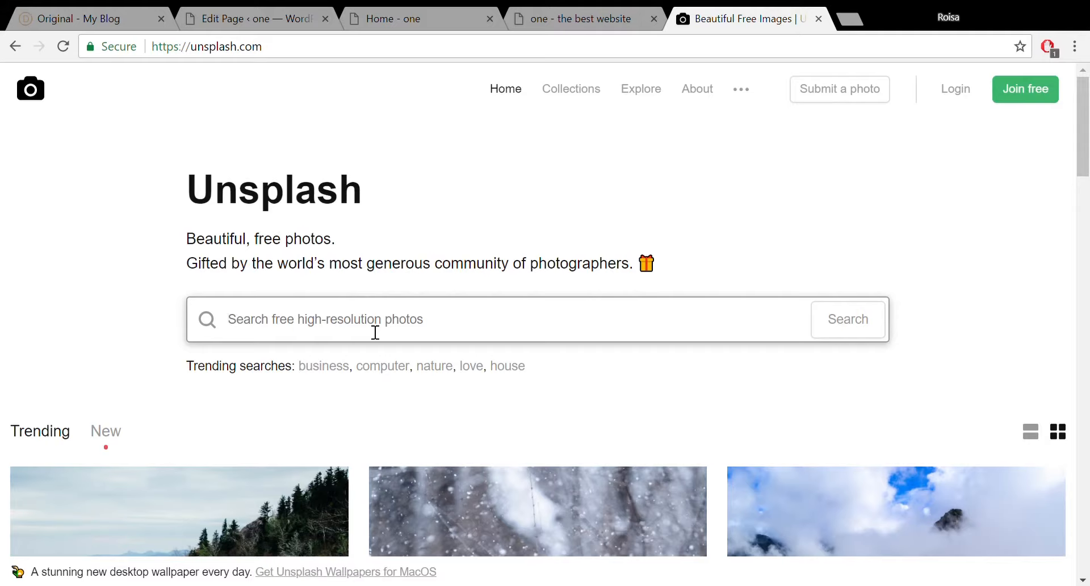
text(properti)
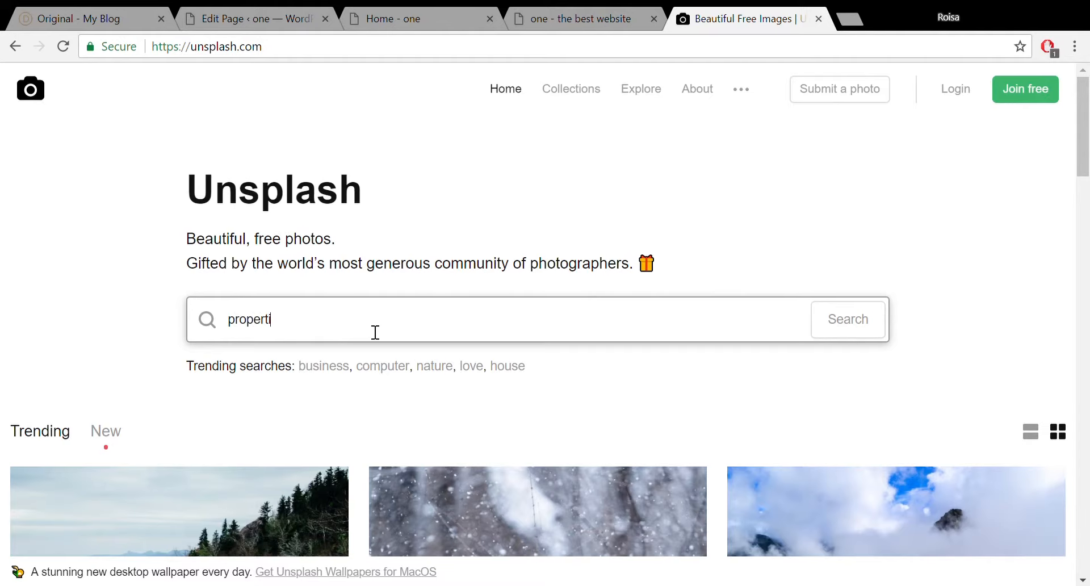
text(es)
key(Return)
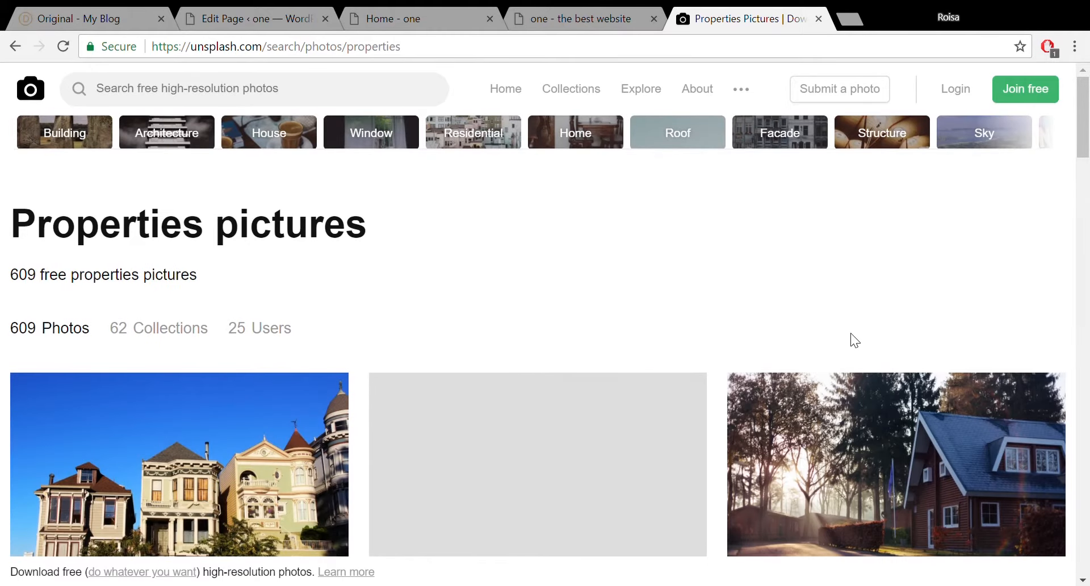
Search Unsplash for 'city' photos.
click(1085, 264)
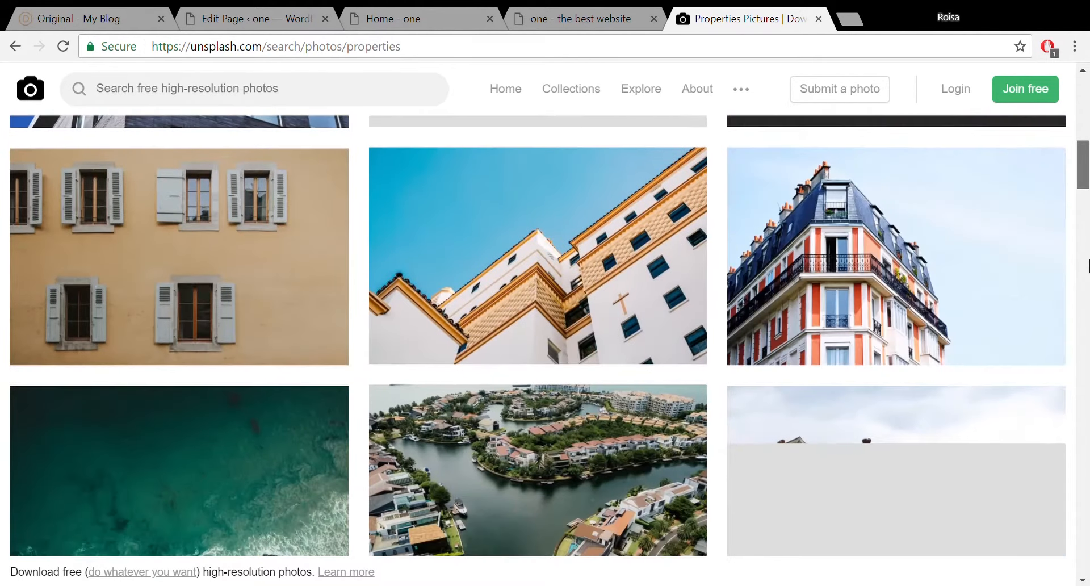
scroll(890, 235, up, 10)
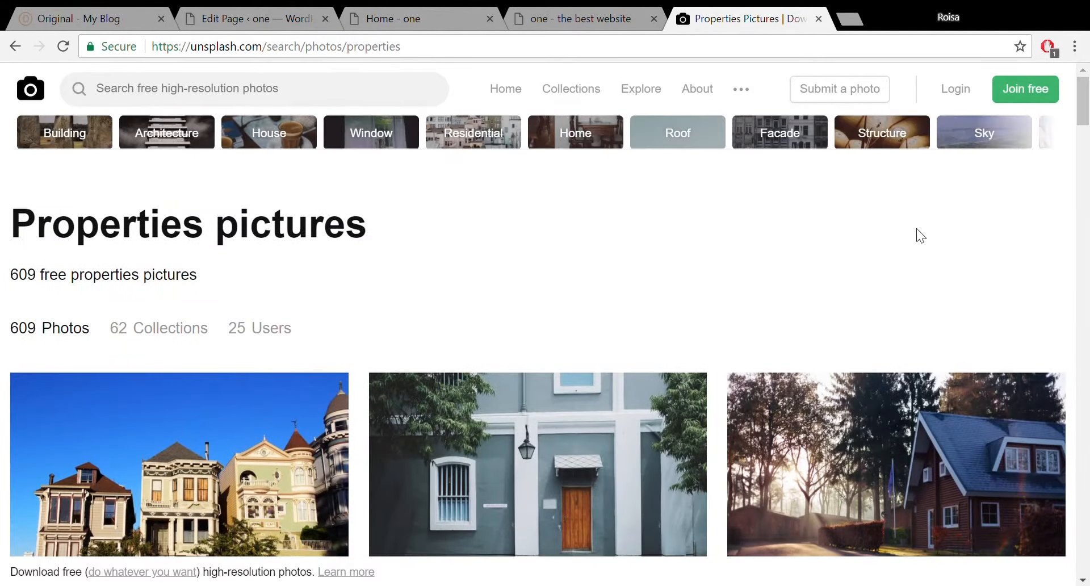
click(299, 93)
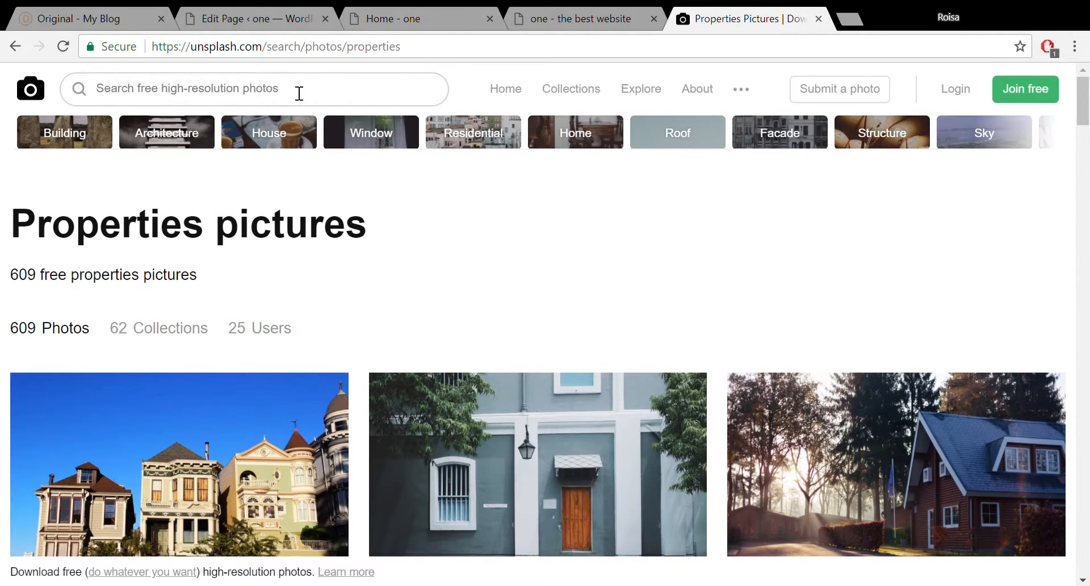
text(city)
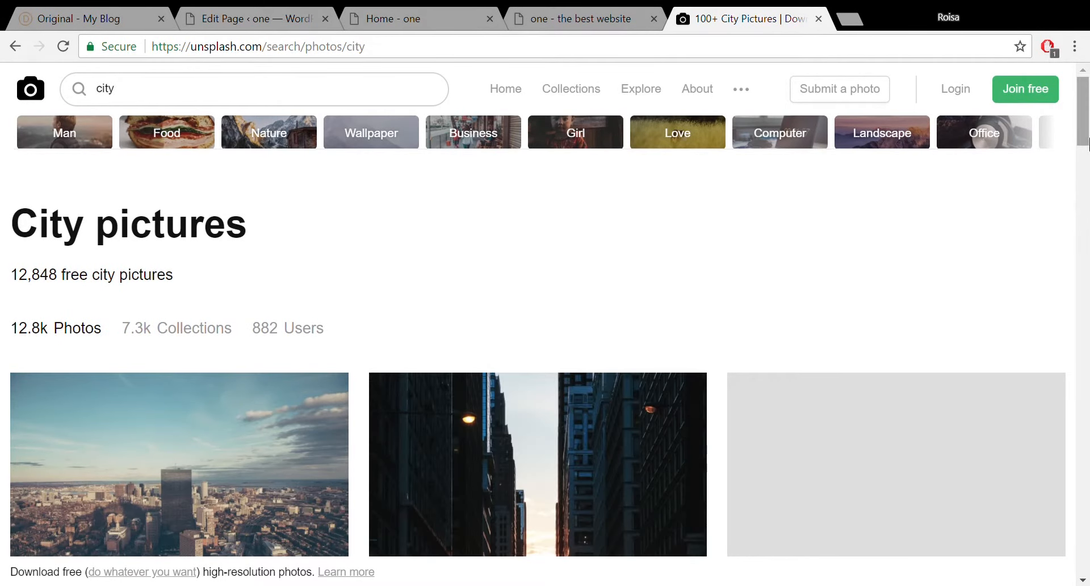
Download the aerial city skyline photo and use Select Files in Divi's background upload dialog.
scroll(401, 354, down, 3)
mouse_move(177, 357)
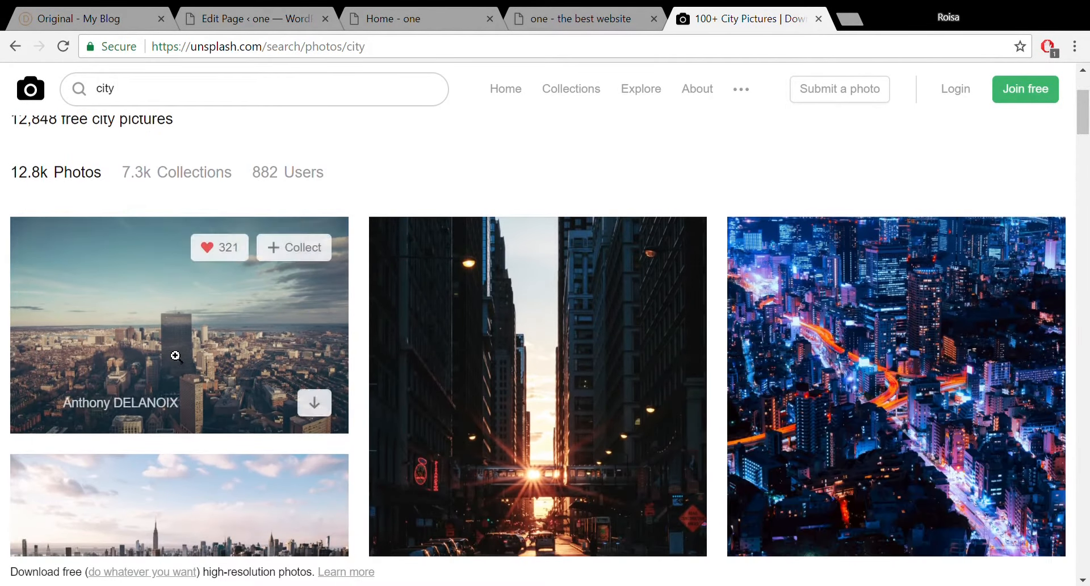
click(329, 406)
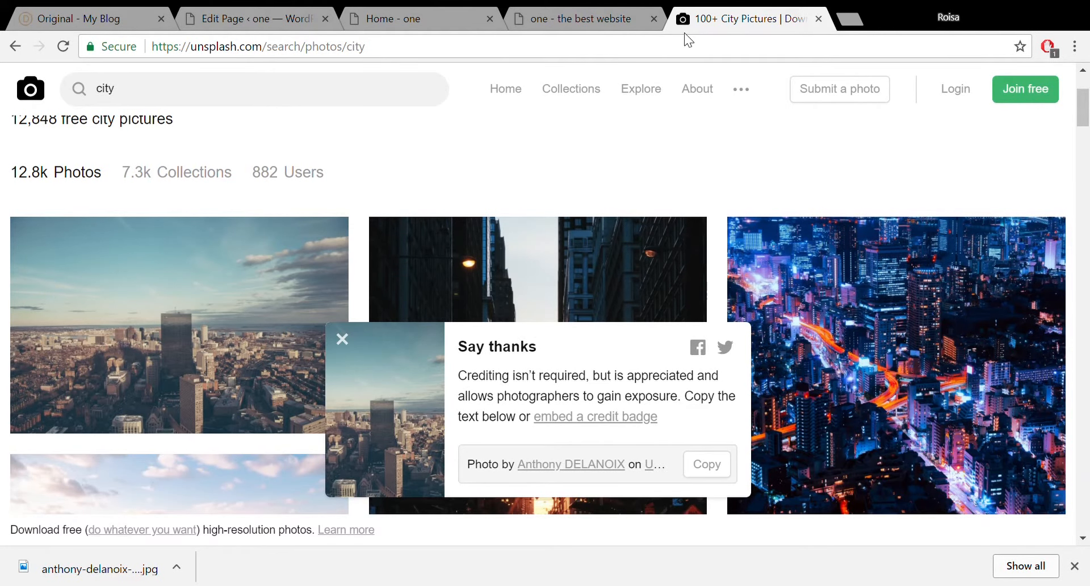
click(411, 11)
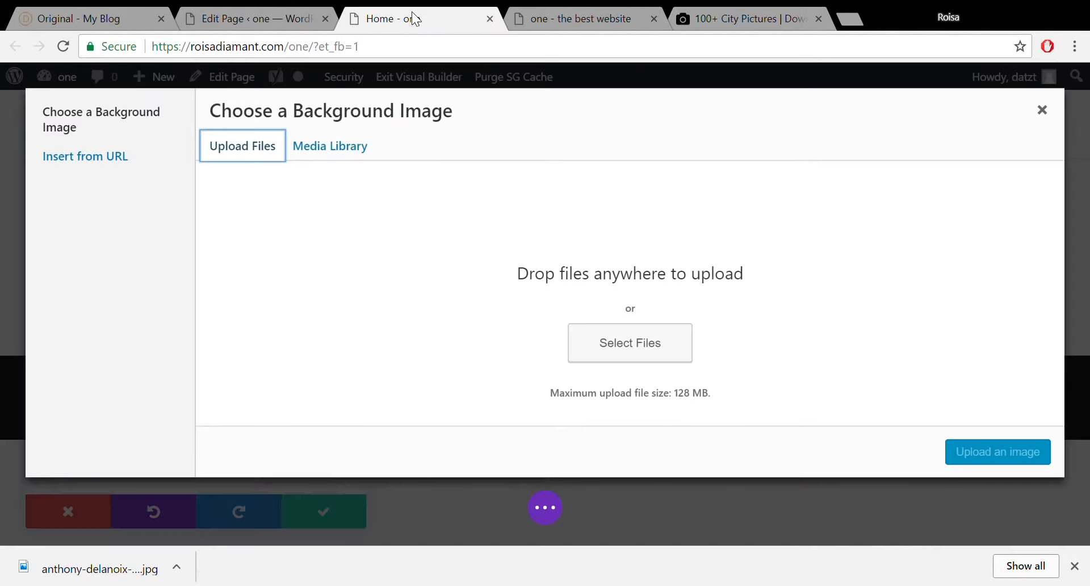
click(629, 347)
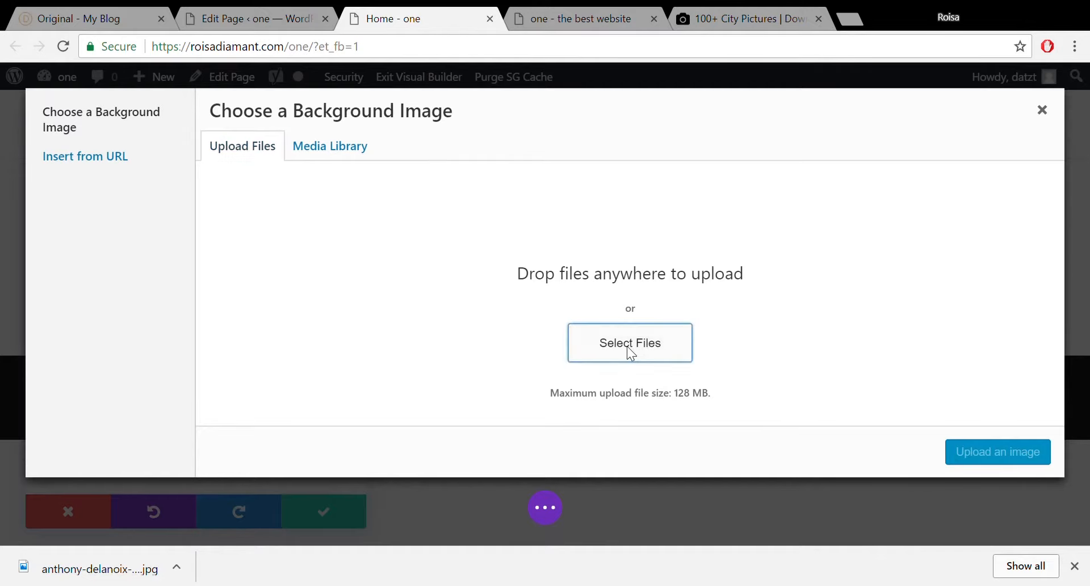
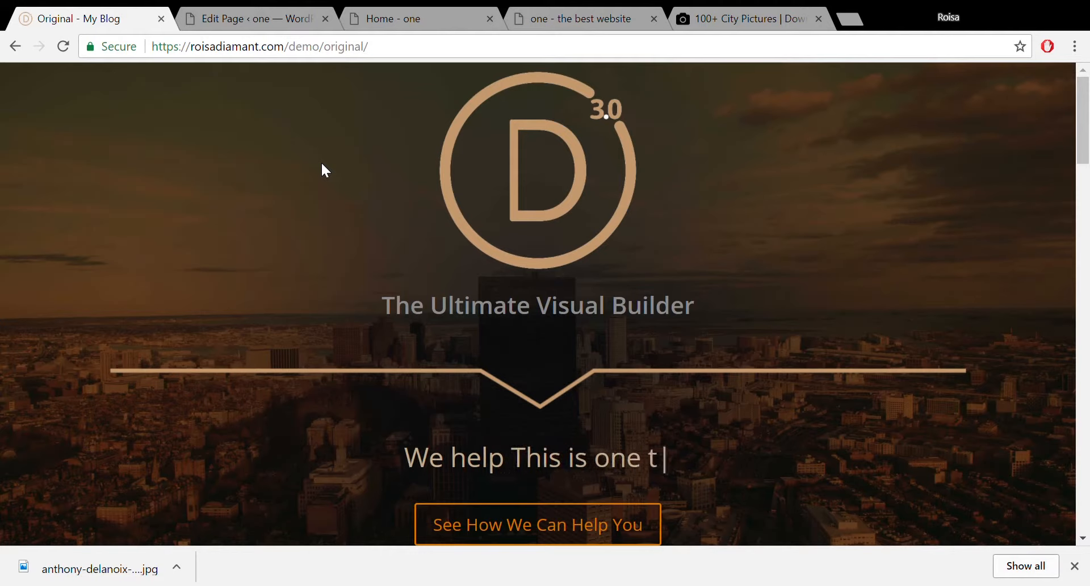
Go to the Home page's WordPress Edit Page screen.
click(249, 17)
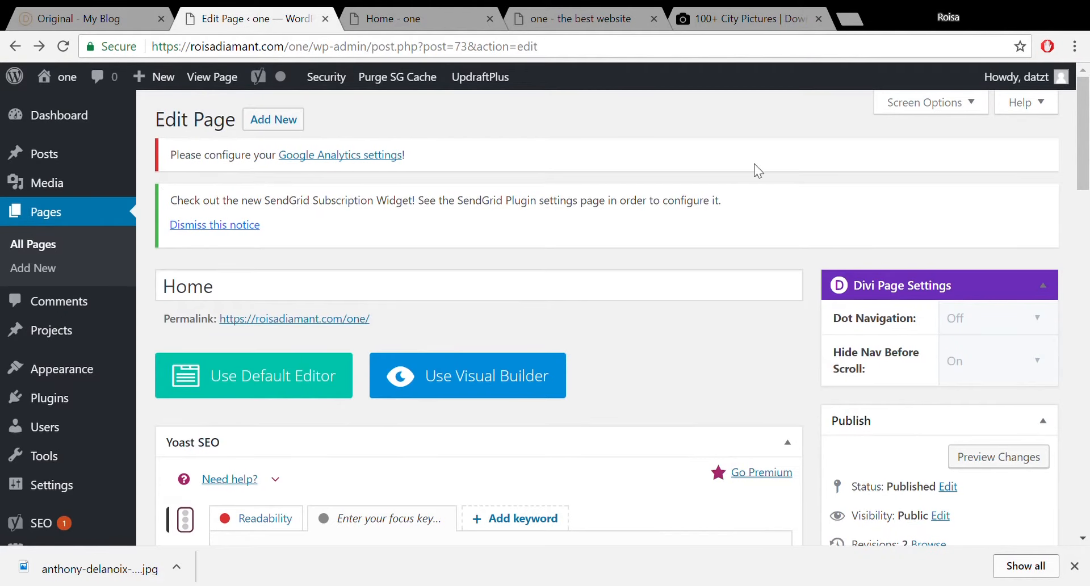
In the Visual Builder, set homeone.jpg as the top section's background image.
click(428, 12)
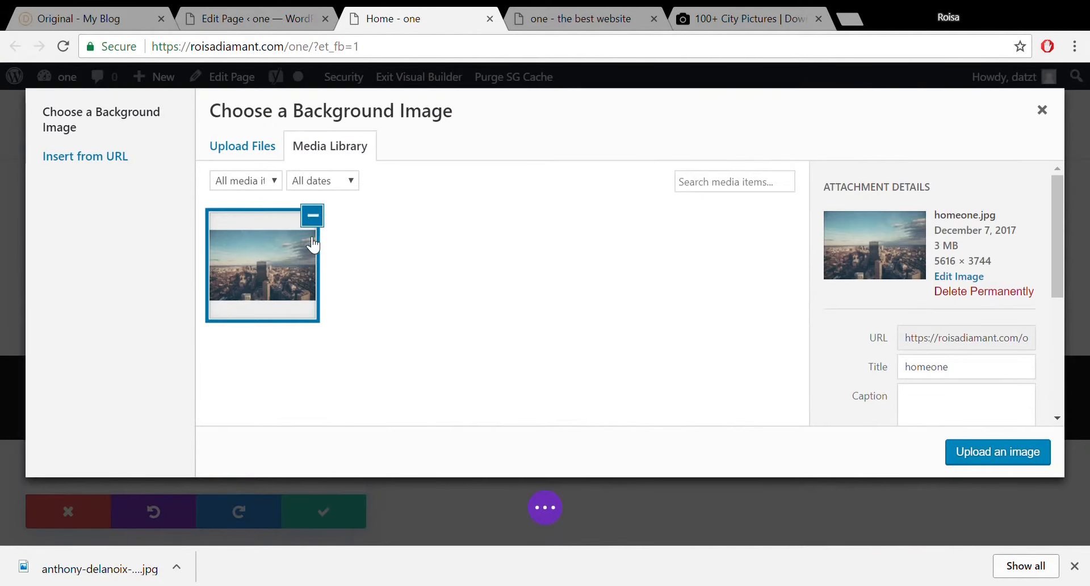
click(998, 461)
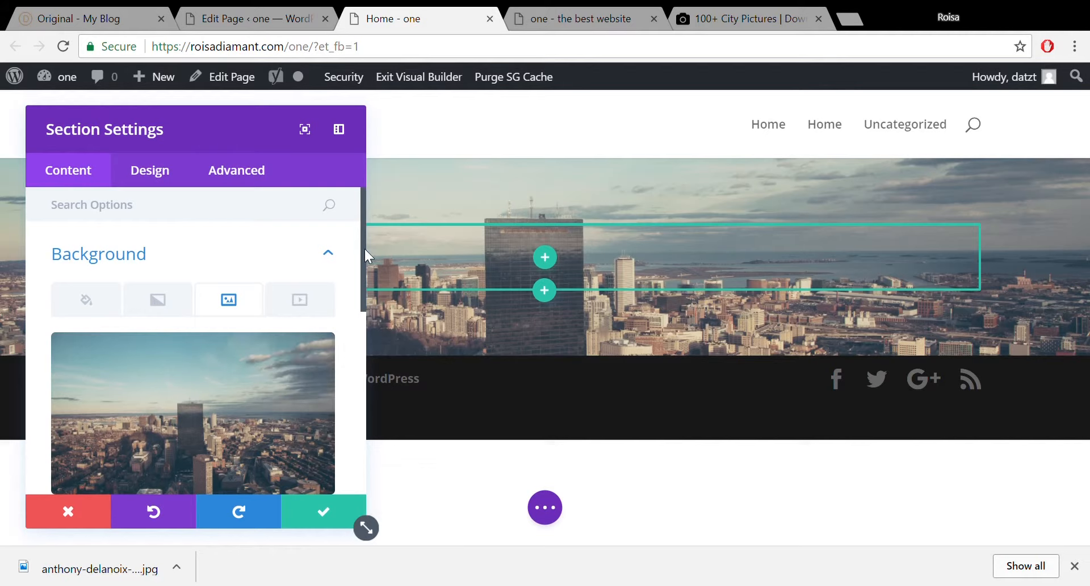
Add a section background gradient with colours #99591e brown and #230c07 near-black.
drag(364, 238, 361, 265)
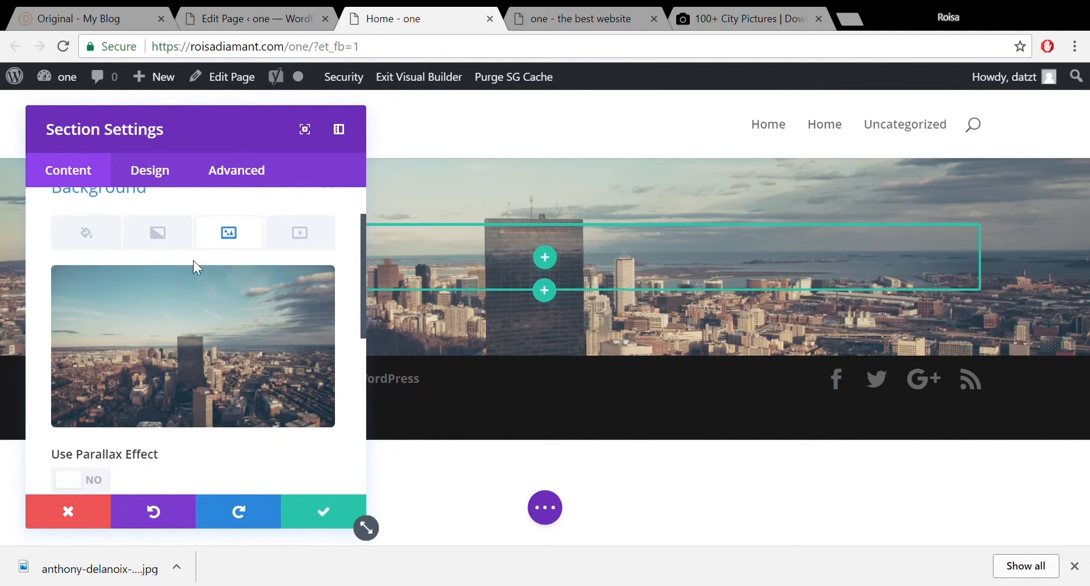
click(158, 241)
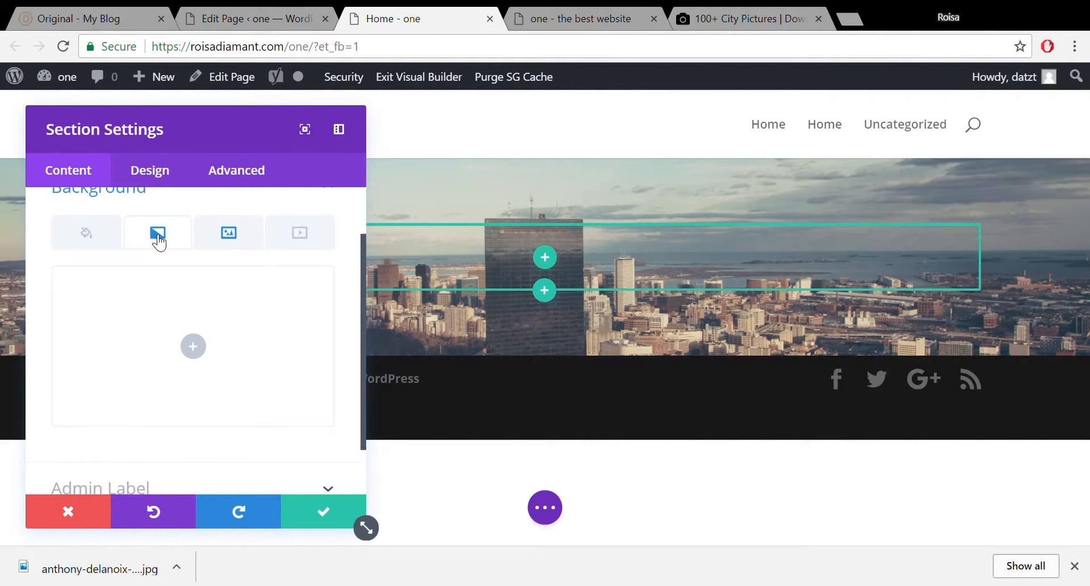
click(201, 351)
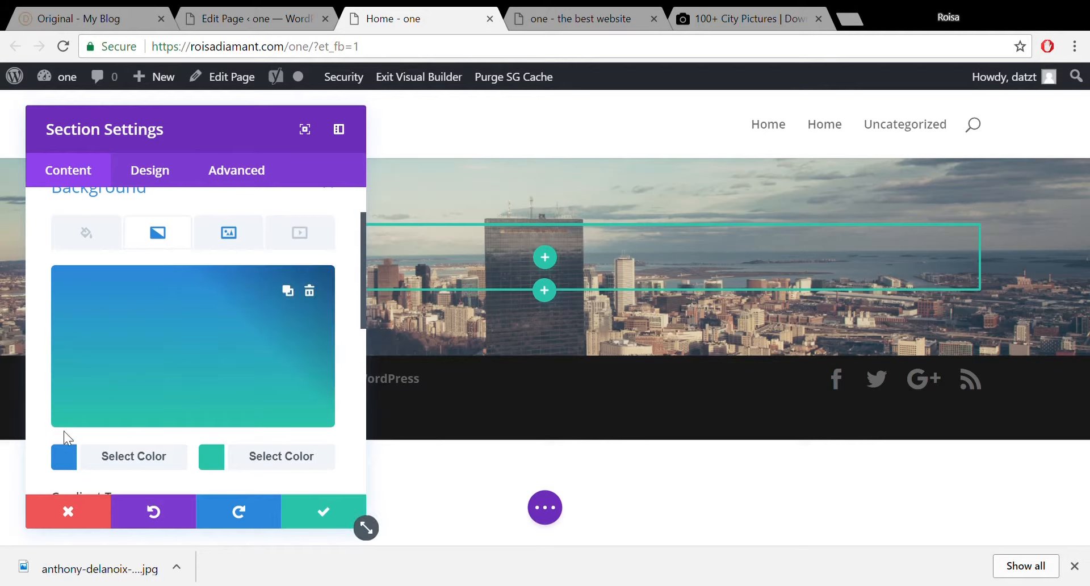
click(75, 455)
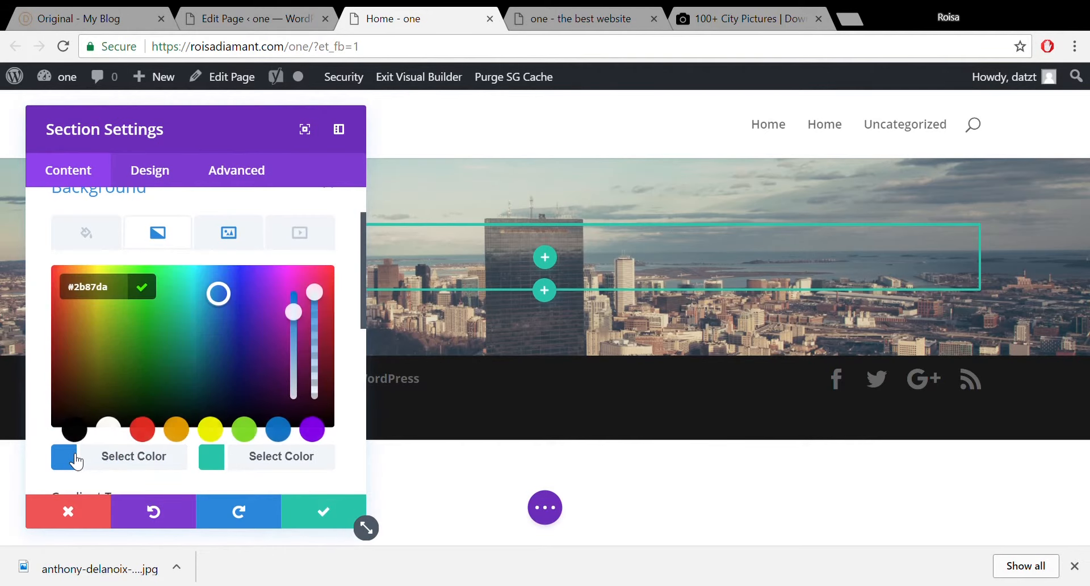
click(78, 335)
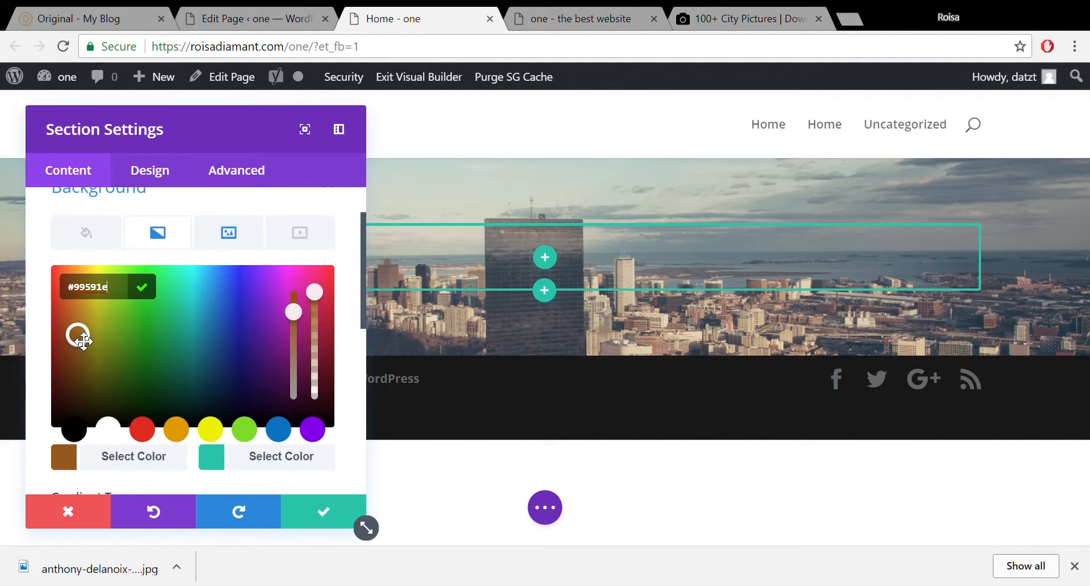
click(256, 456)
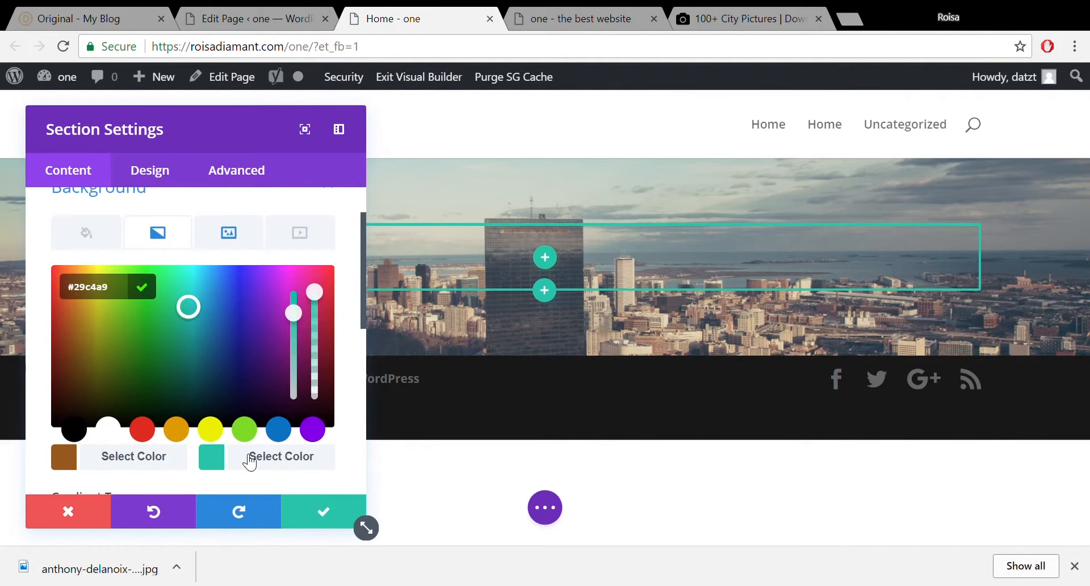
click(63, 407)
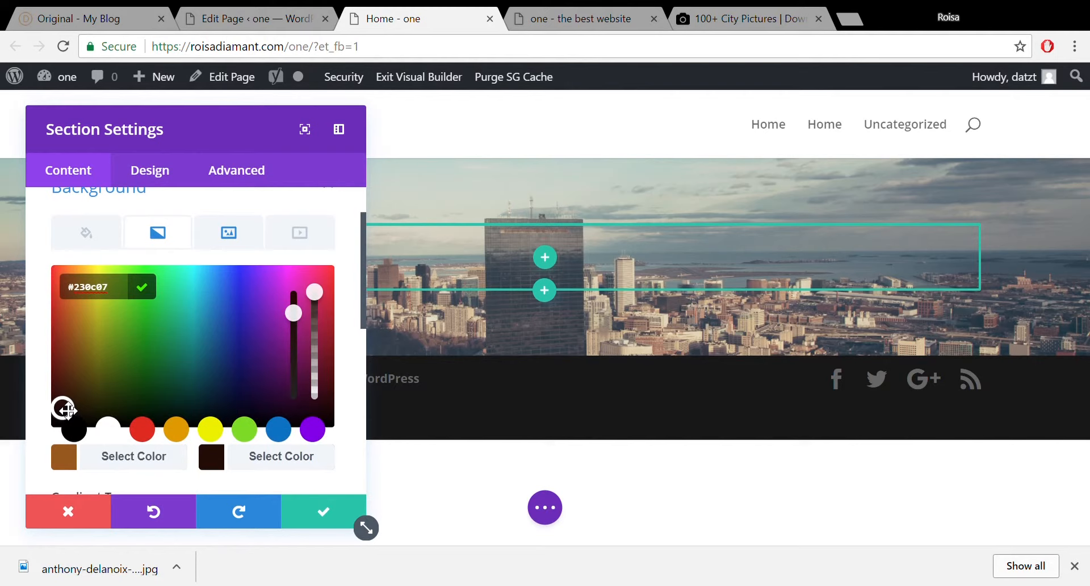
Make the gradient Radial and swap its colours so the centre is dark.
drag(366, 233, 319, 314)
click(309, 319)
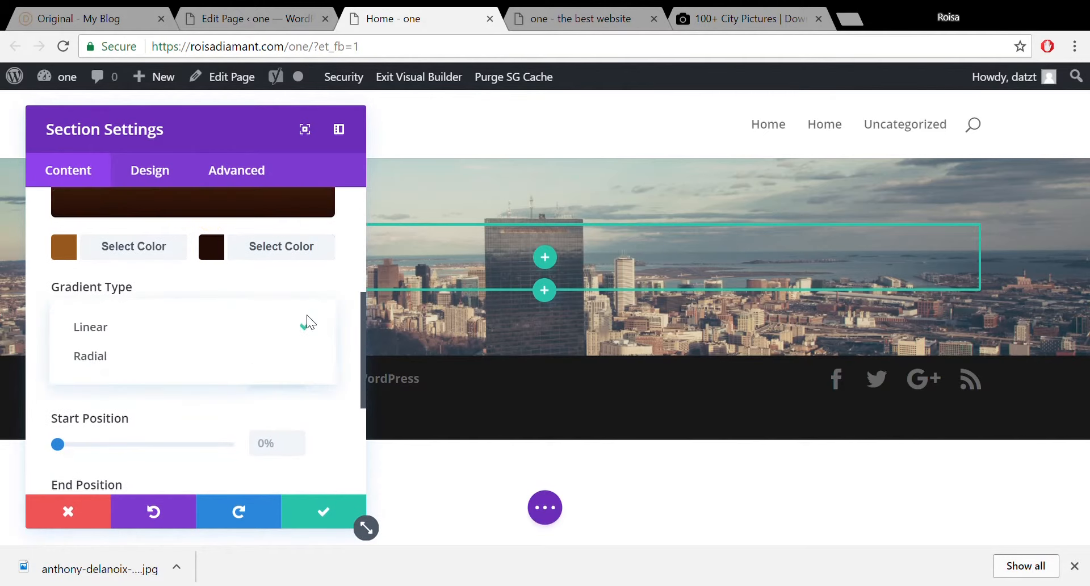
click(206, 361)
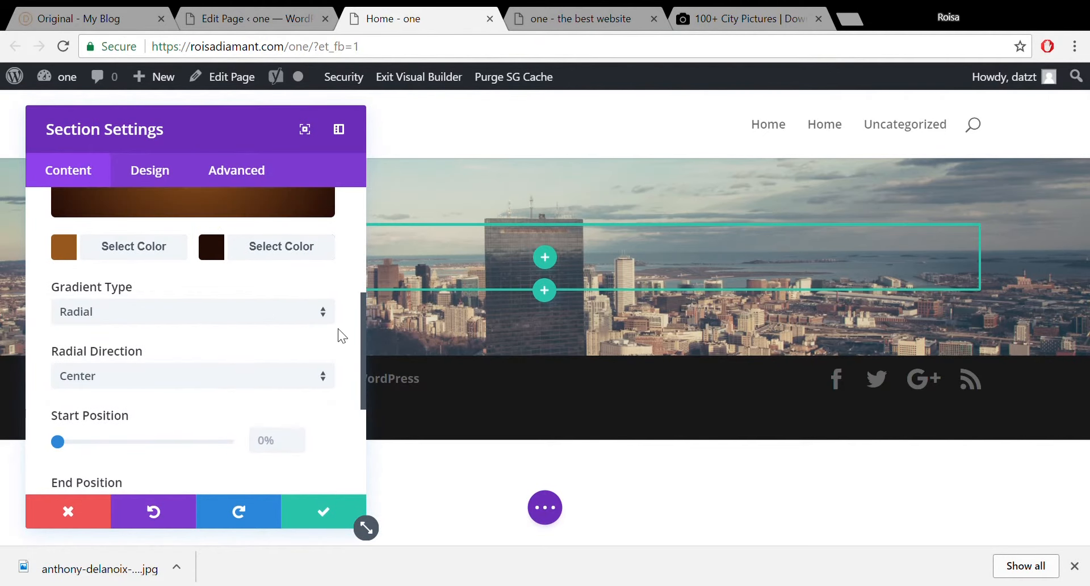
mouse_move(364, 326)
mouse_down()
mouse_move(366, 258)
mouse_move(366, 327)
mouse_up()
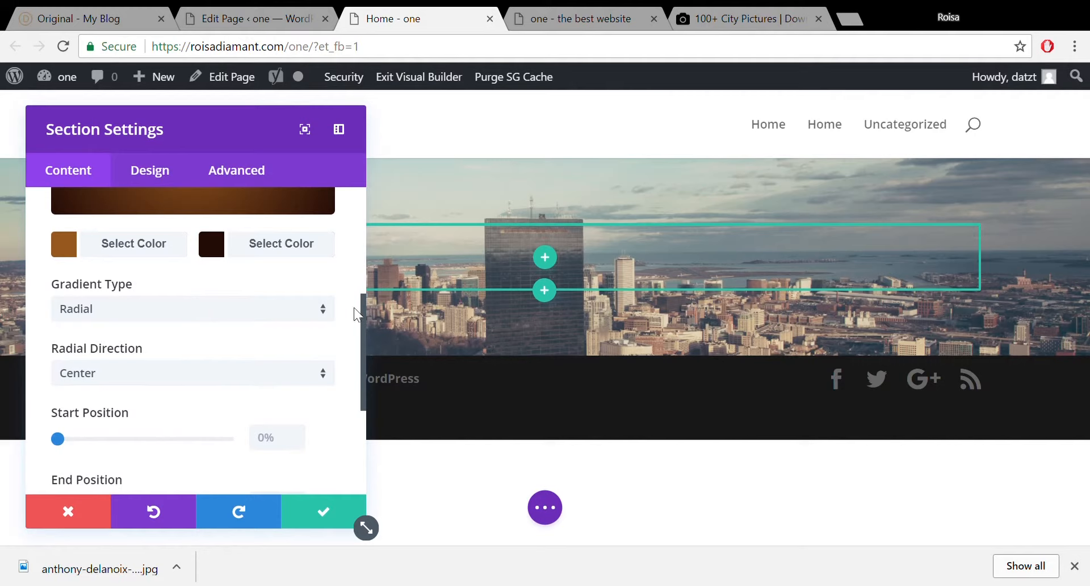
drag(365, 339, 366, 260)
mouse_move(294, 323)
click(293, 288)
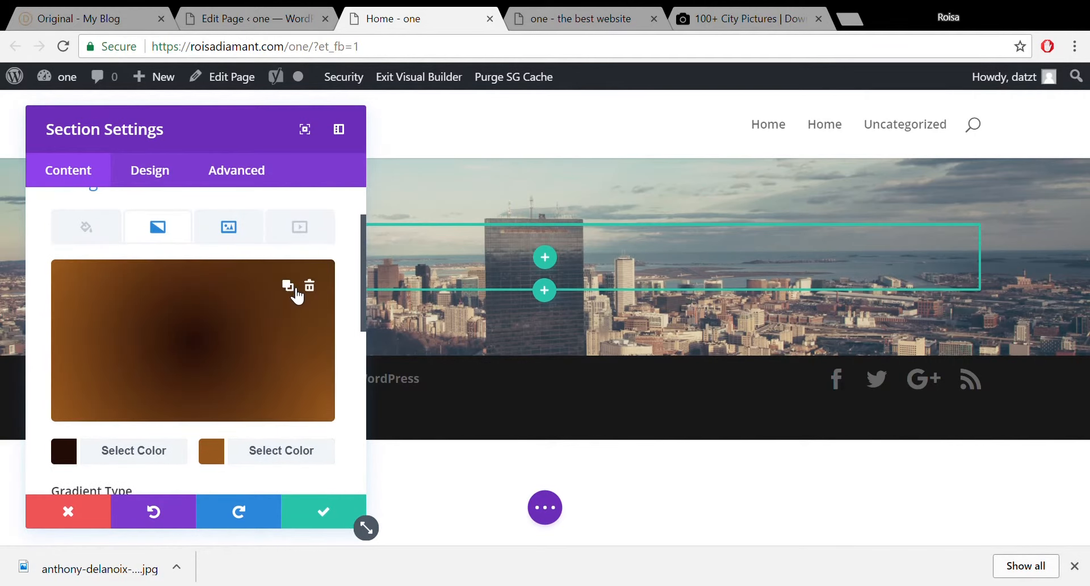
Keep the background image size at Cover and set its blend mode to Multiply.
drag(362, 261, 362, 371)
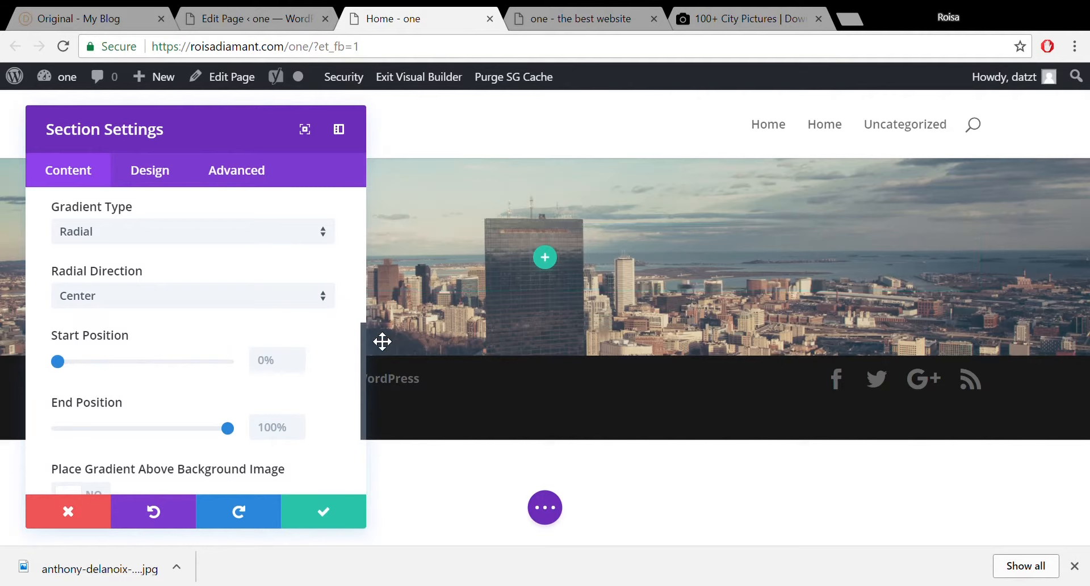
drag(363, 345, 359, 225)
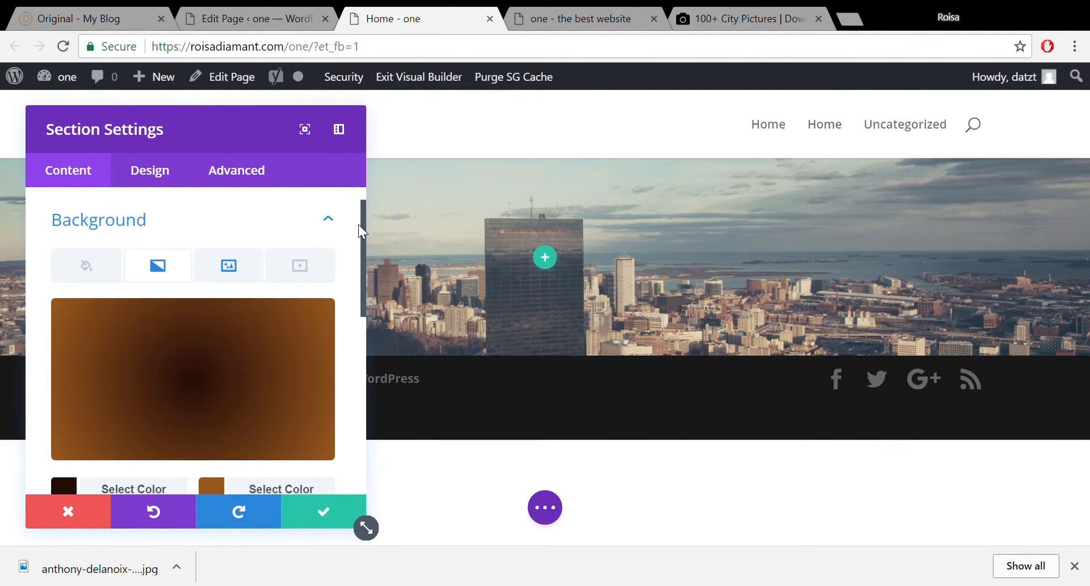
click(227, 273)
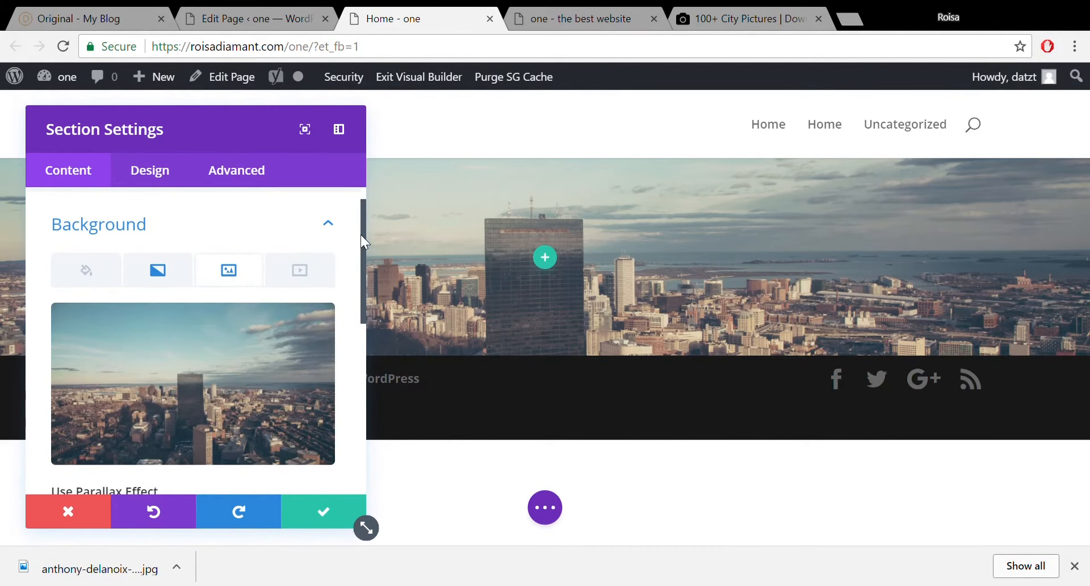
drag(360, 234, 360, 339)
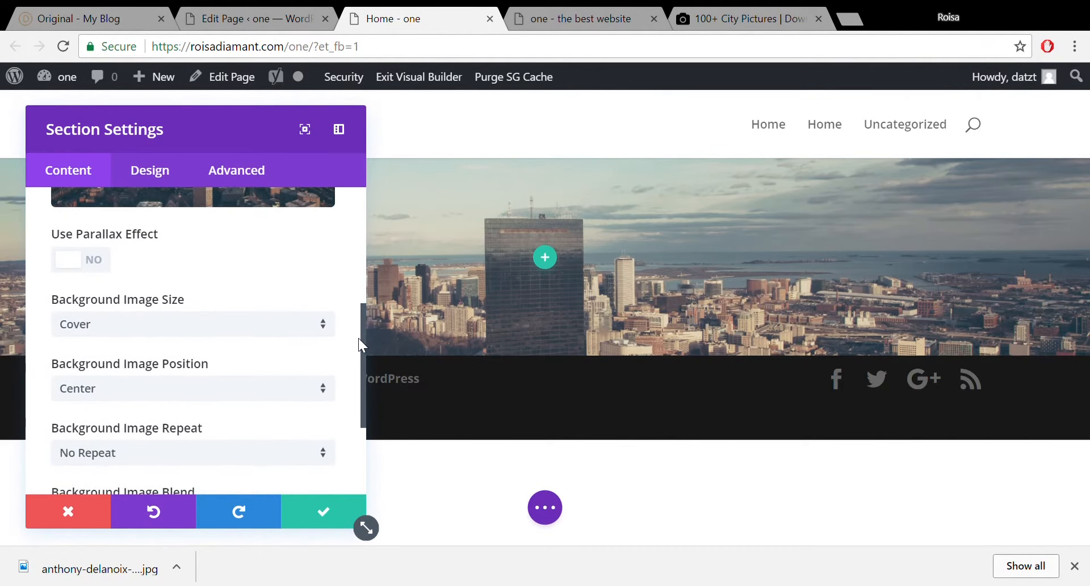
click(327, 322)
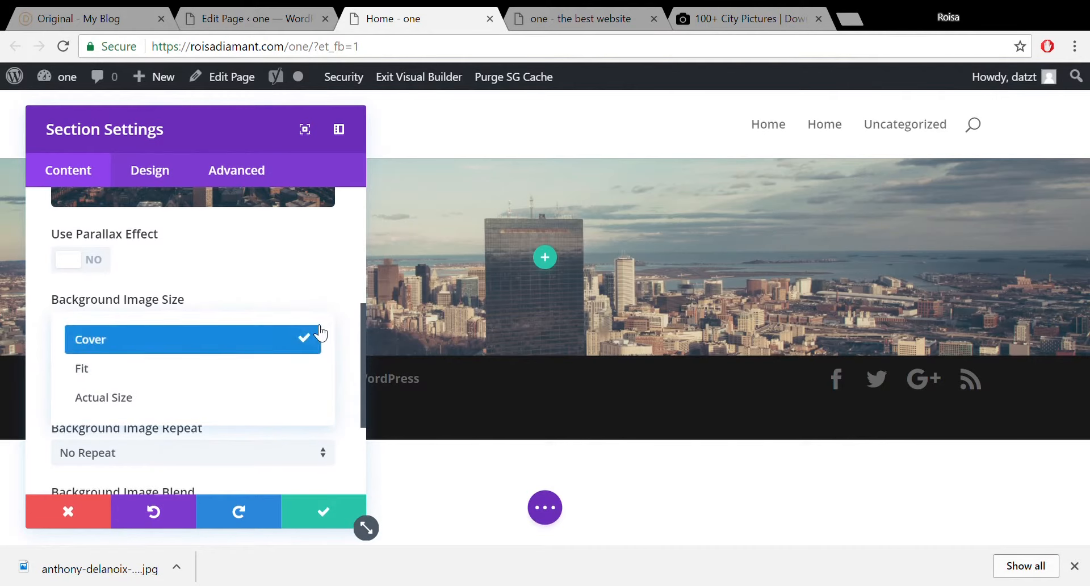
click(320, 332)
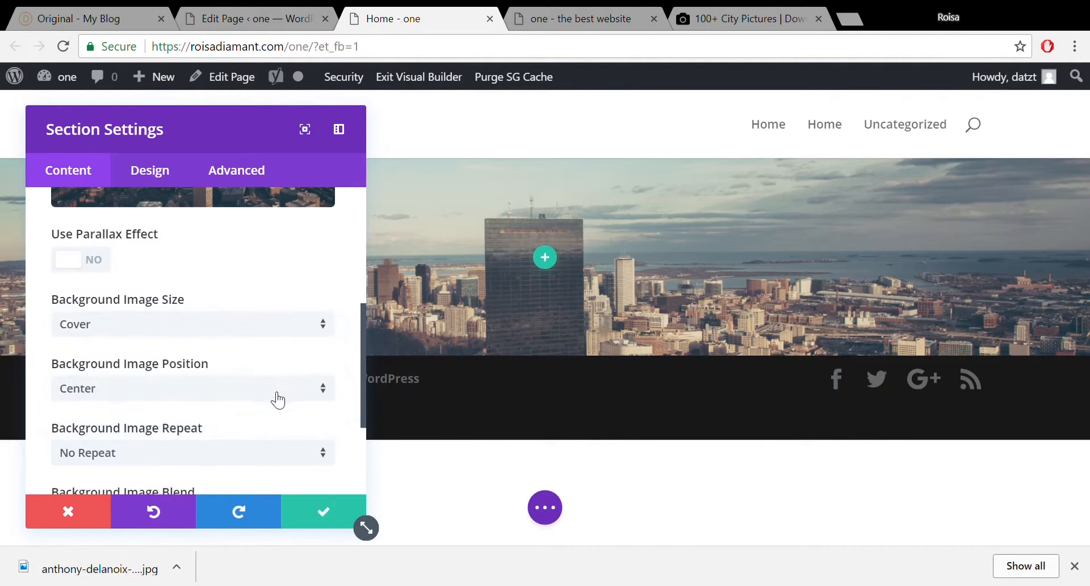
drag(363, 339, 364, 407)
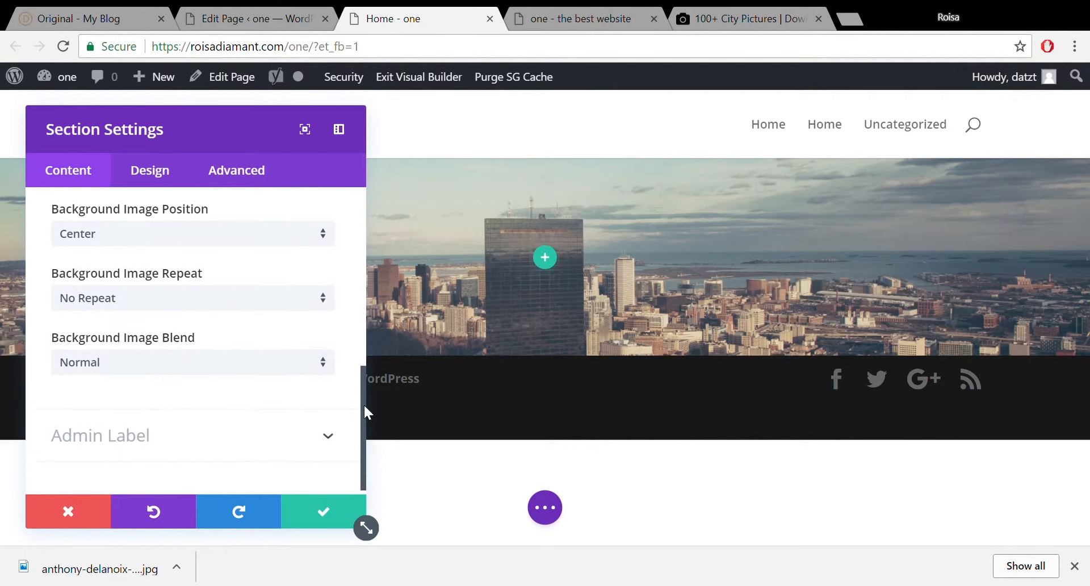
click(314, 358)
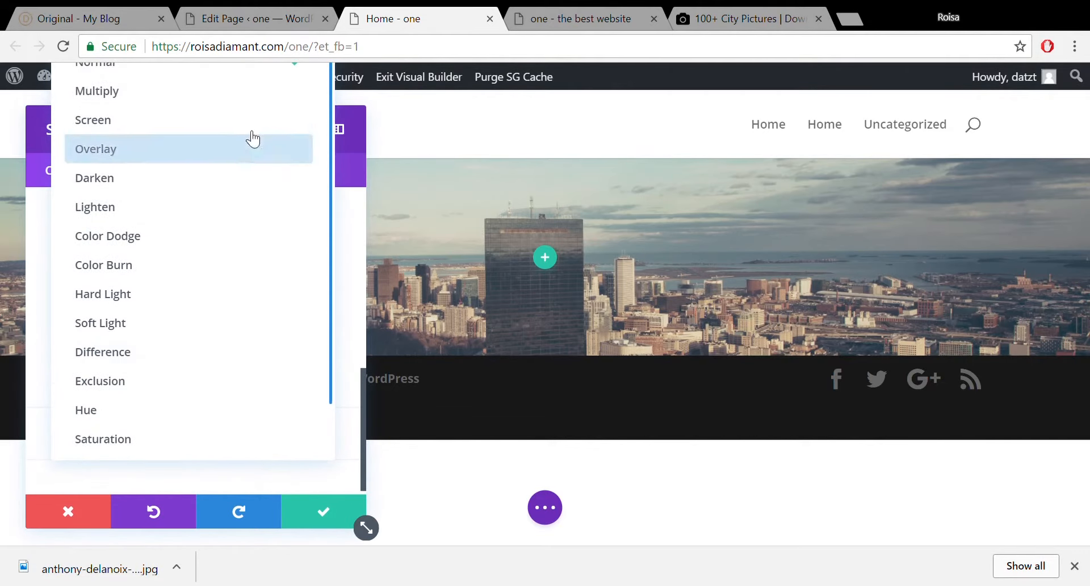
click(252, 101)
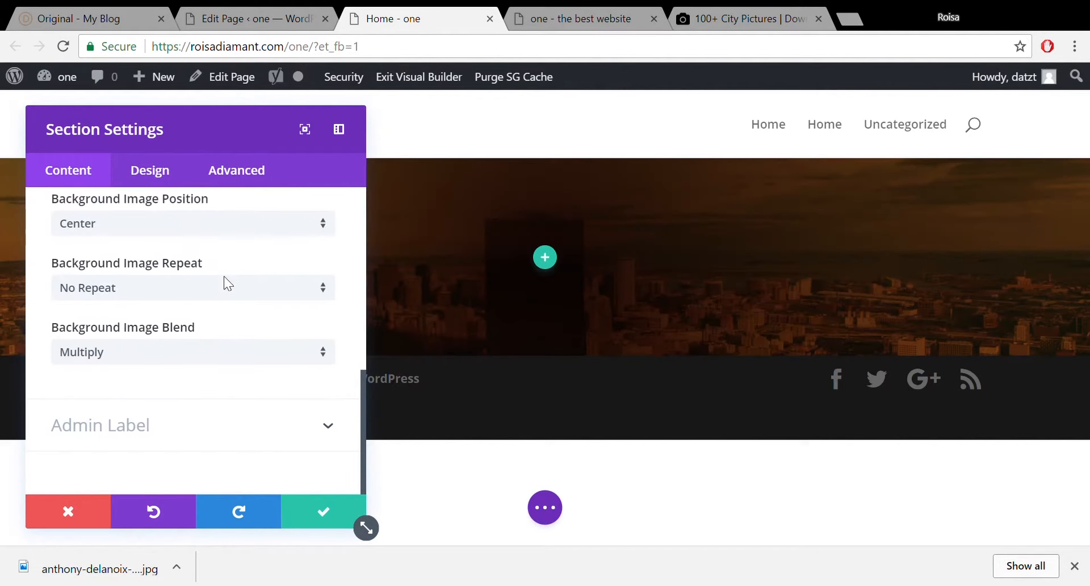
drag(363, 381, 366, 243)
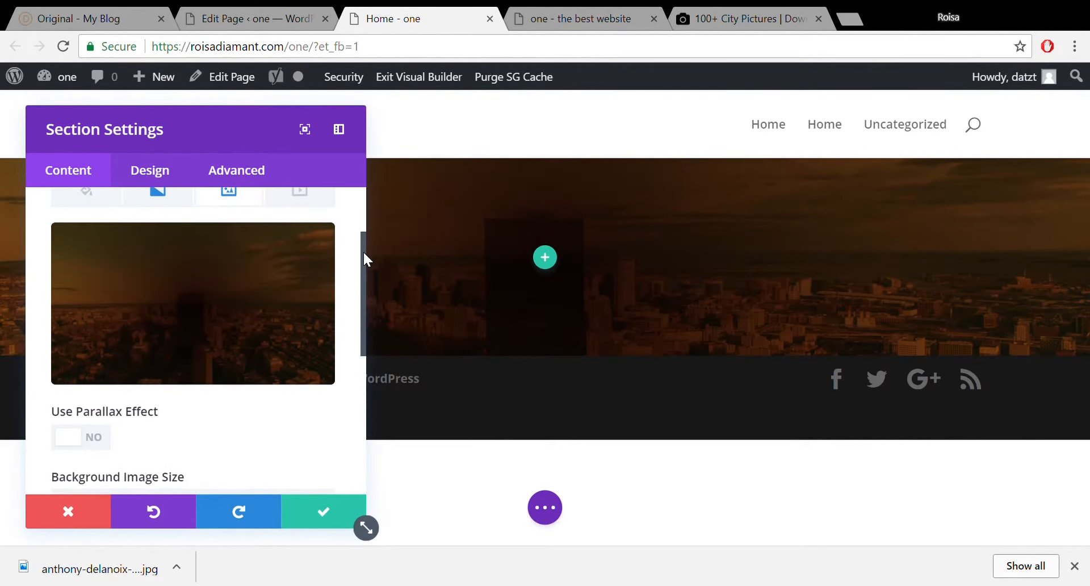
mouse_move(211, 316)
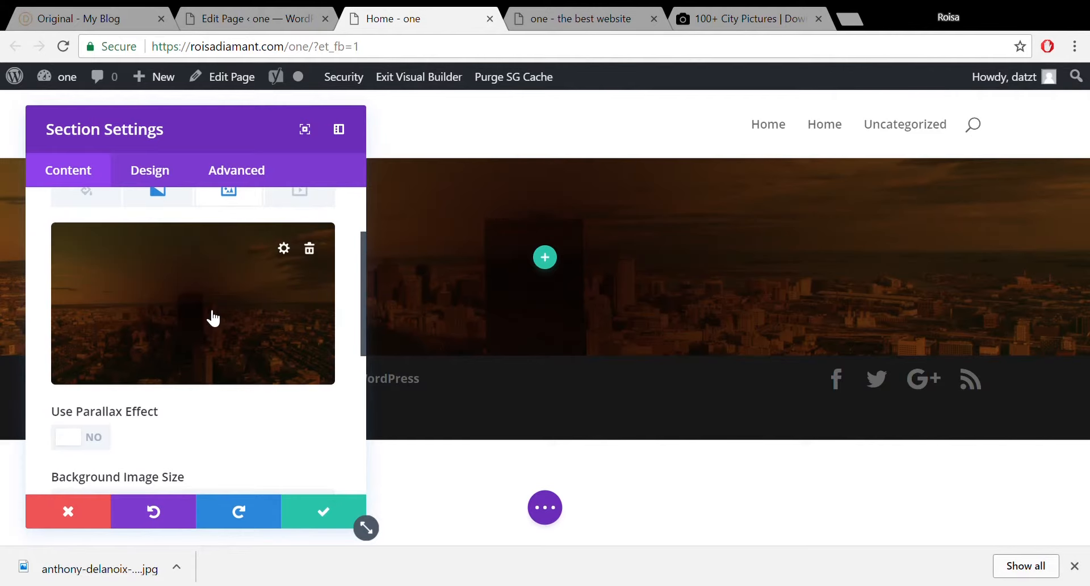
Lower both gradient colours' opacity, near-black to about 0.85 and brown to 0.92.
click(284, 249)
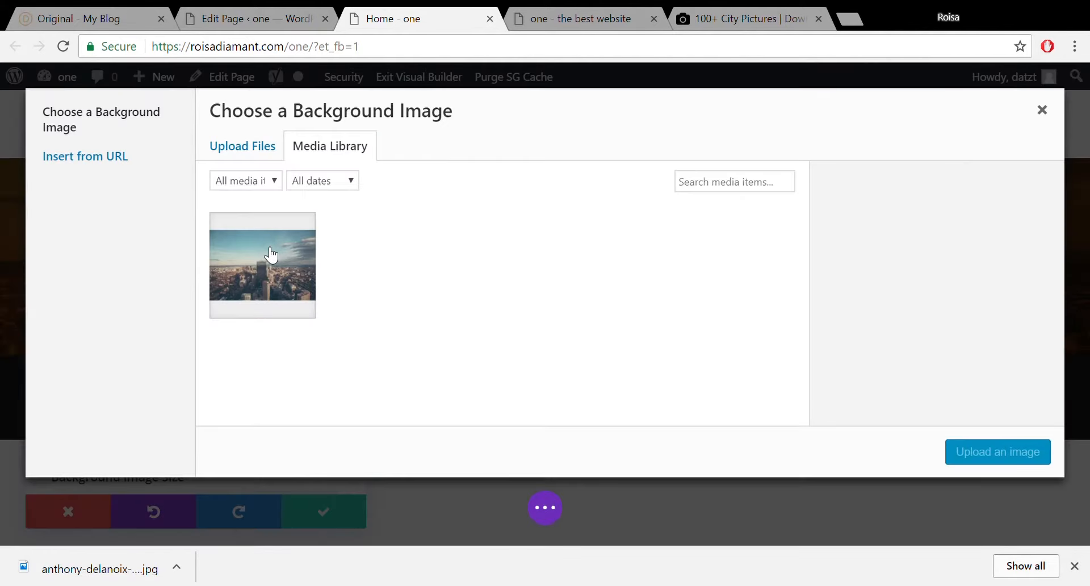
click(1042, 110)
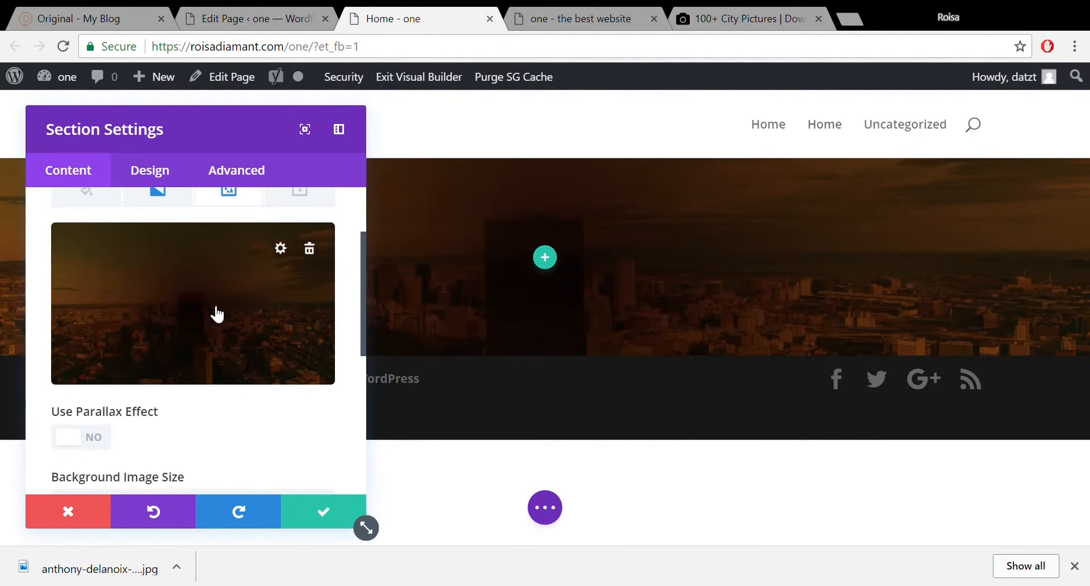
click(178, 204)
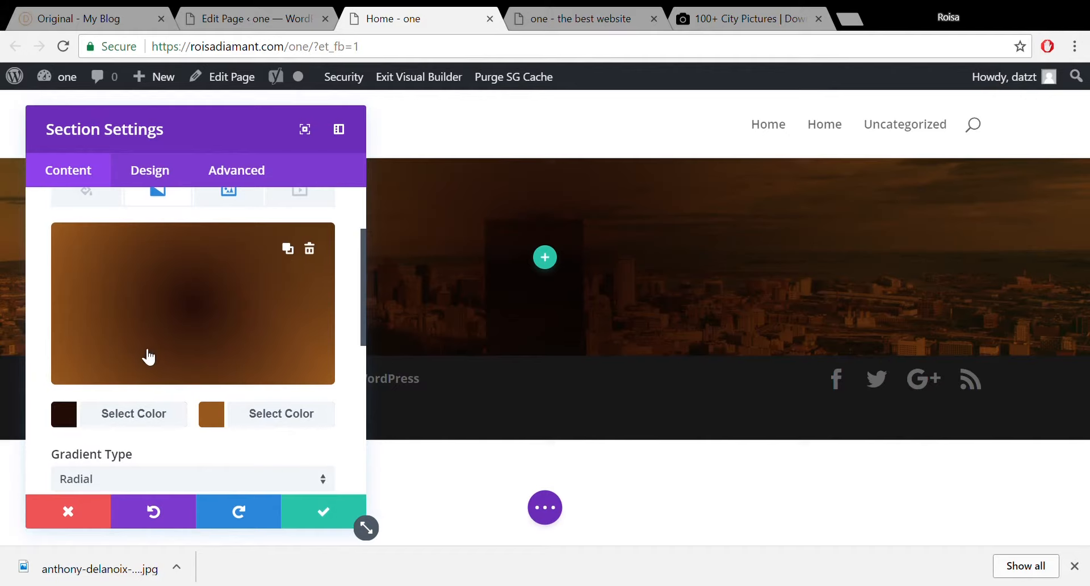
click(109, 425)
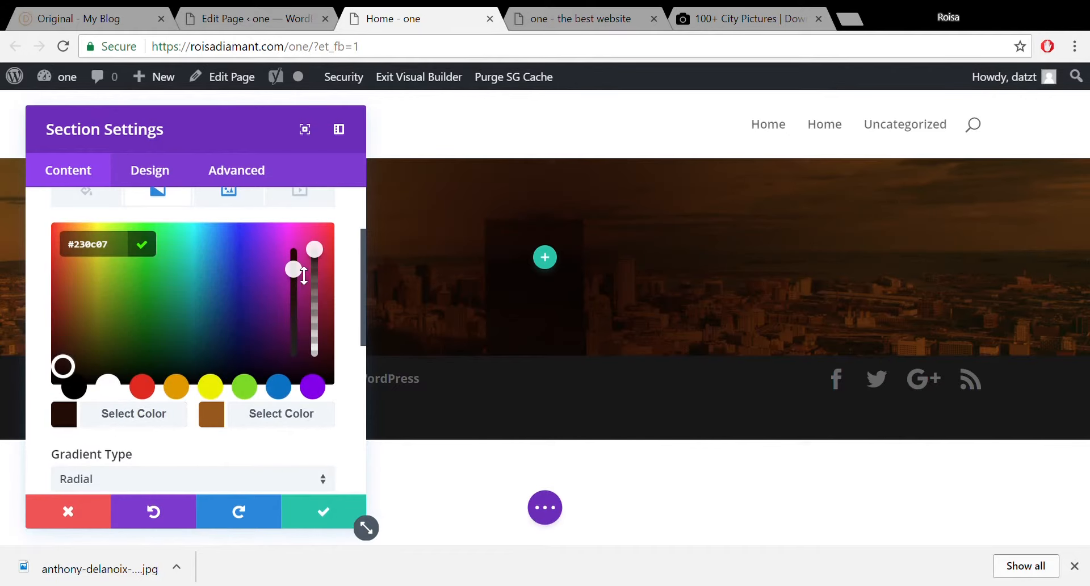
drag(322, 261, 317, 280)
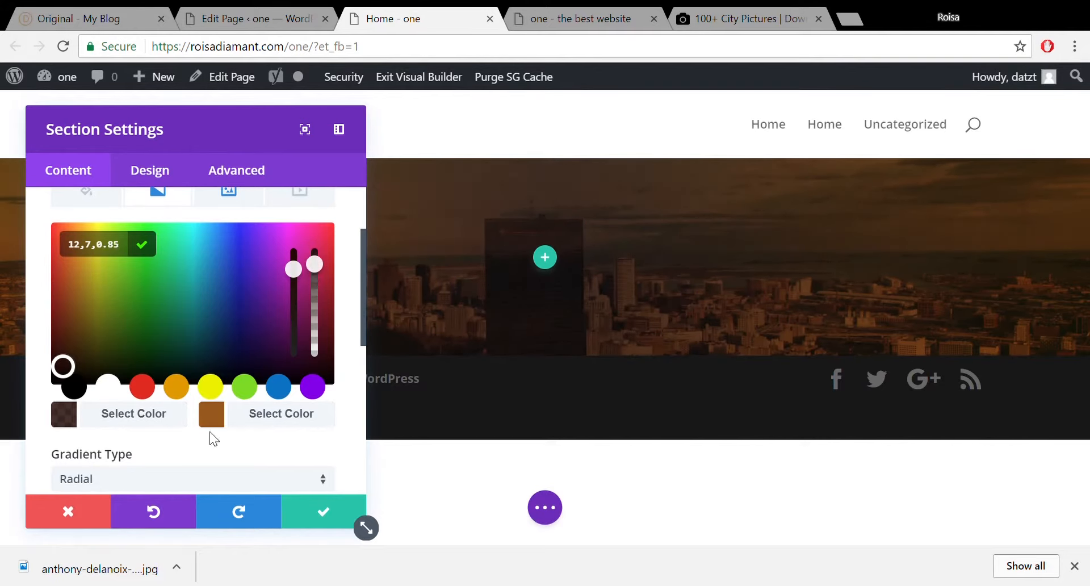
click(212, 414)
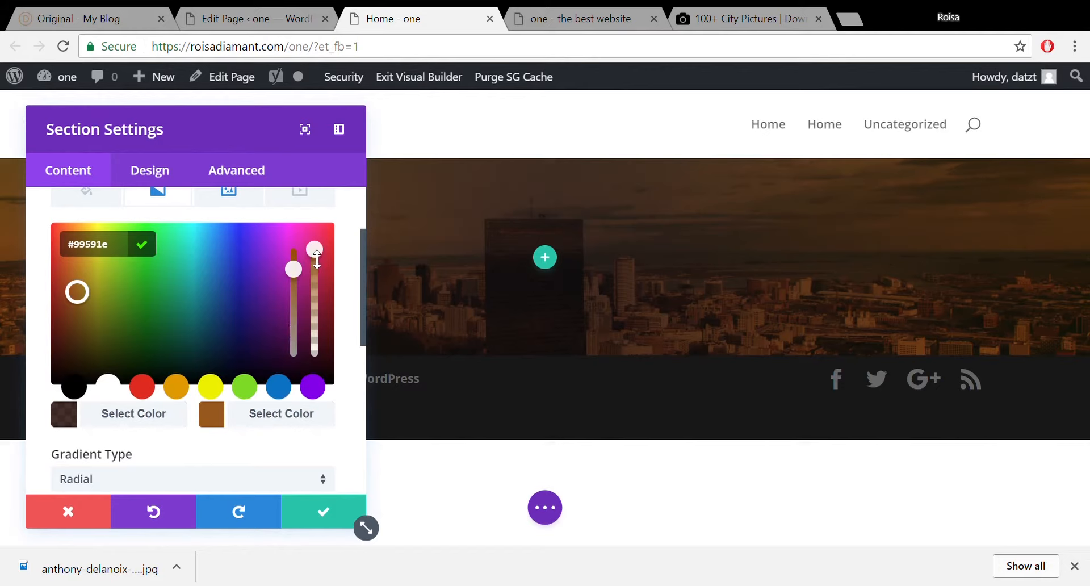
drag(316, 265, 316, 275)
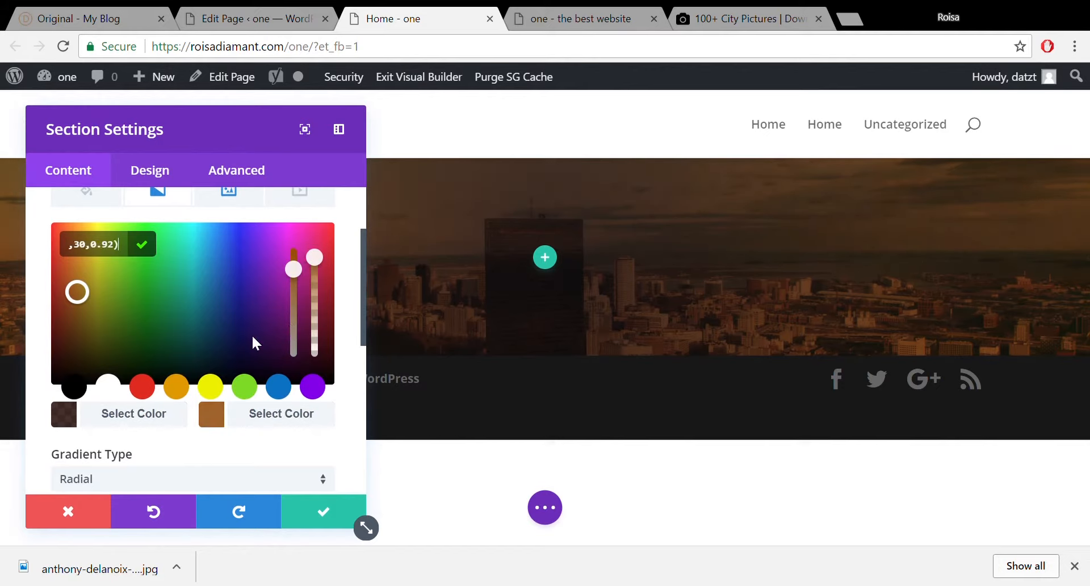
drag(363, 281, 355, 393)
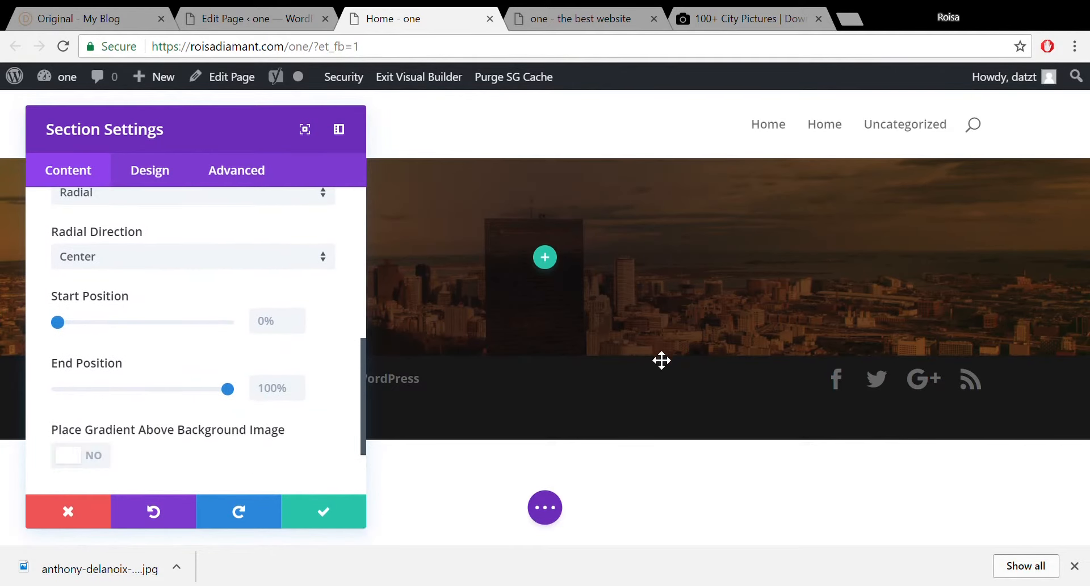
Save the background settings and stretch the hero to about 359px of bottom padding.
click(359, 521)
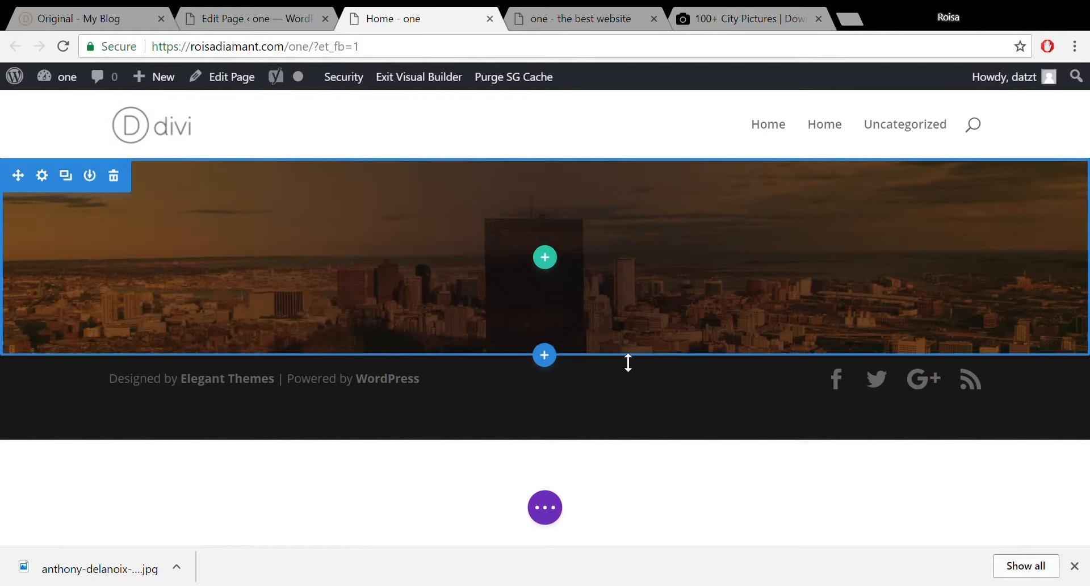
drag(639, 354, 639, 575)
mouse_move(1085, 138)
mouse_down()
mouse_move(1088, 211)
mouse_move(1088, 122)
mouse_move(1088, 227)
mouse_move(1088, 120)
mouse_move(1087, 197)
mouse_move(1088, 142)
mouse_up()
mouse_move(497, 224)
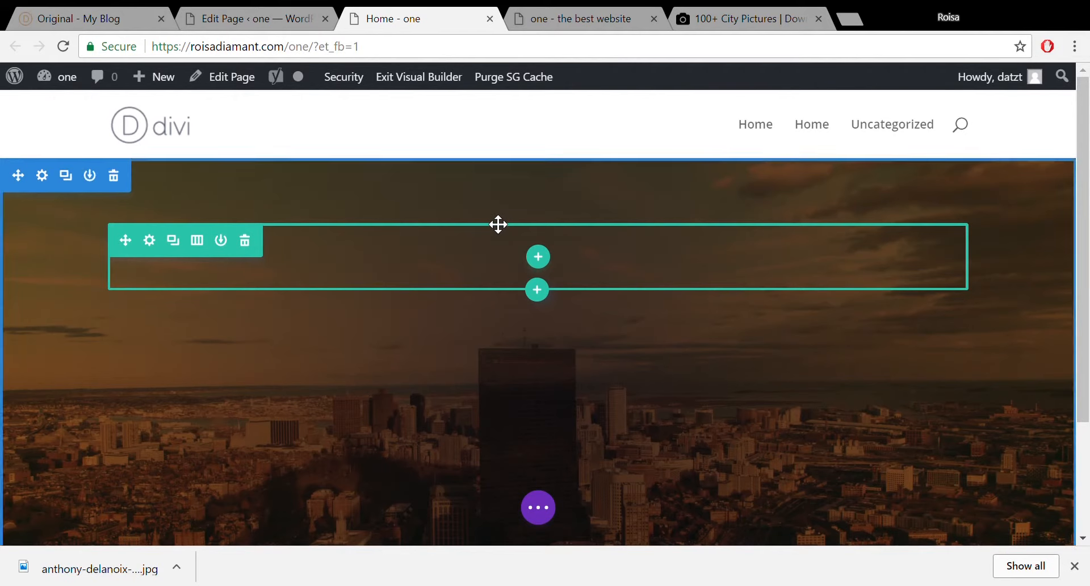
click(45, 184)
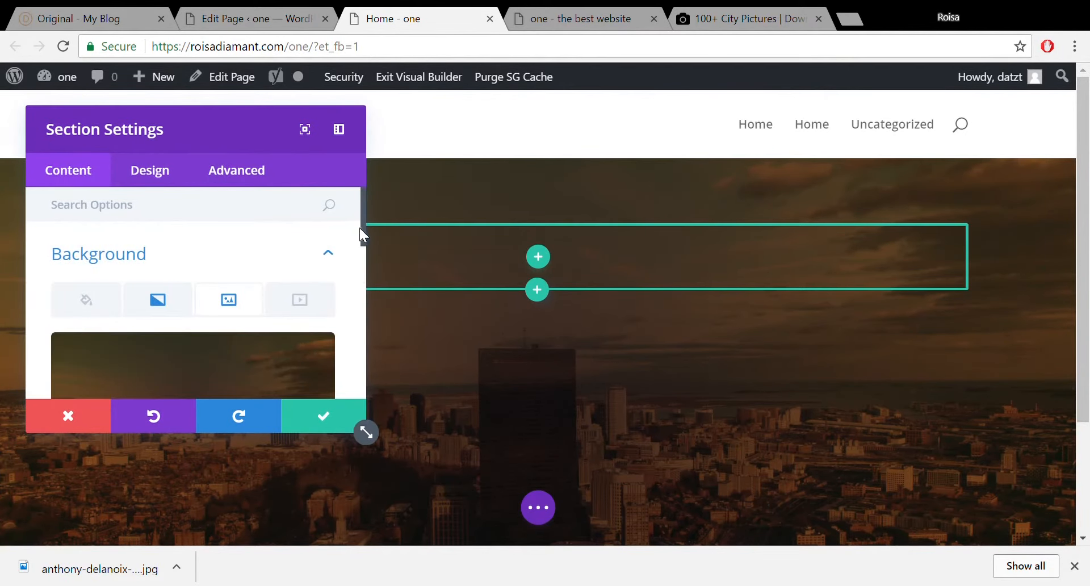
Set the section gradient's Radial Direction to Top Left.
drag(362, 229, 363, 254)
click(170, 202)
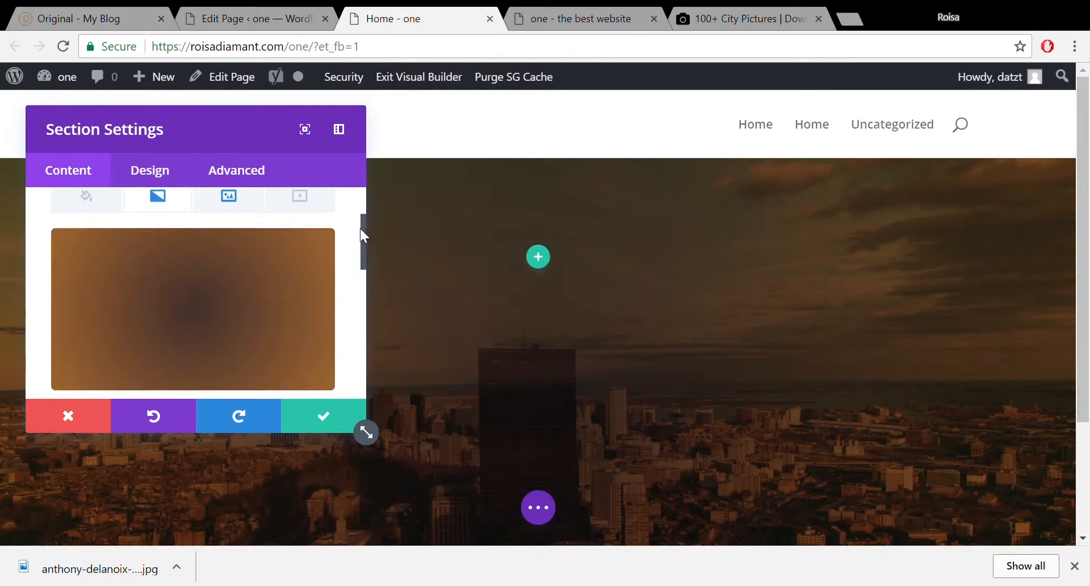
drag(361, 229, 364, 329)
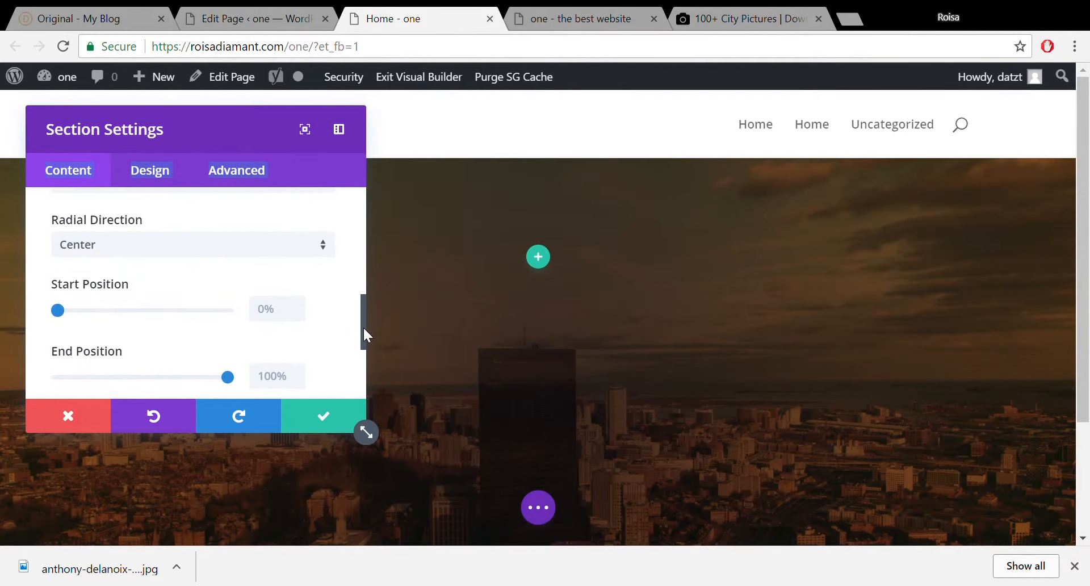
click(324, 251)
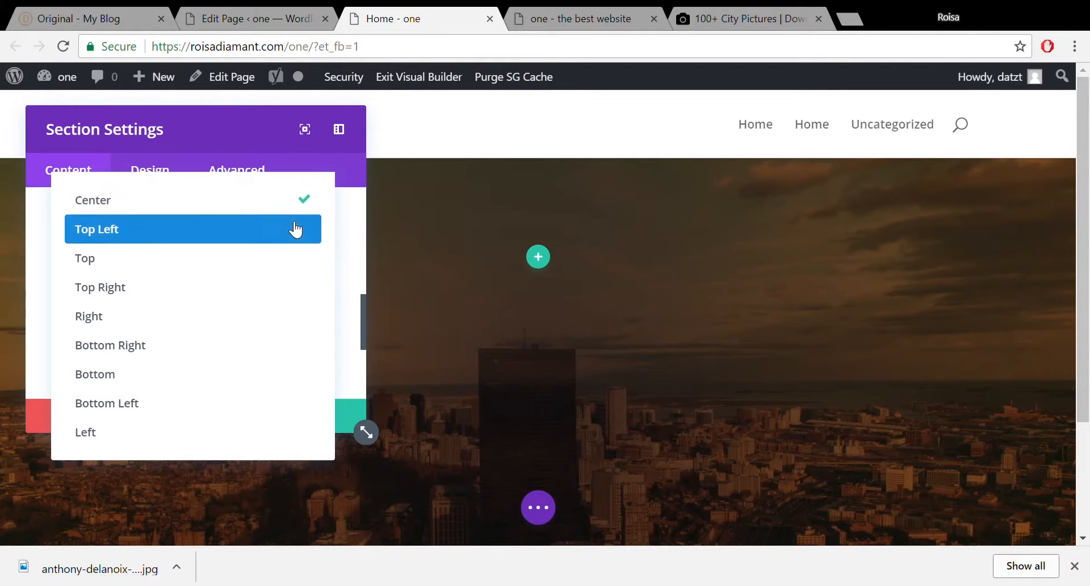
click(295, 228)
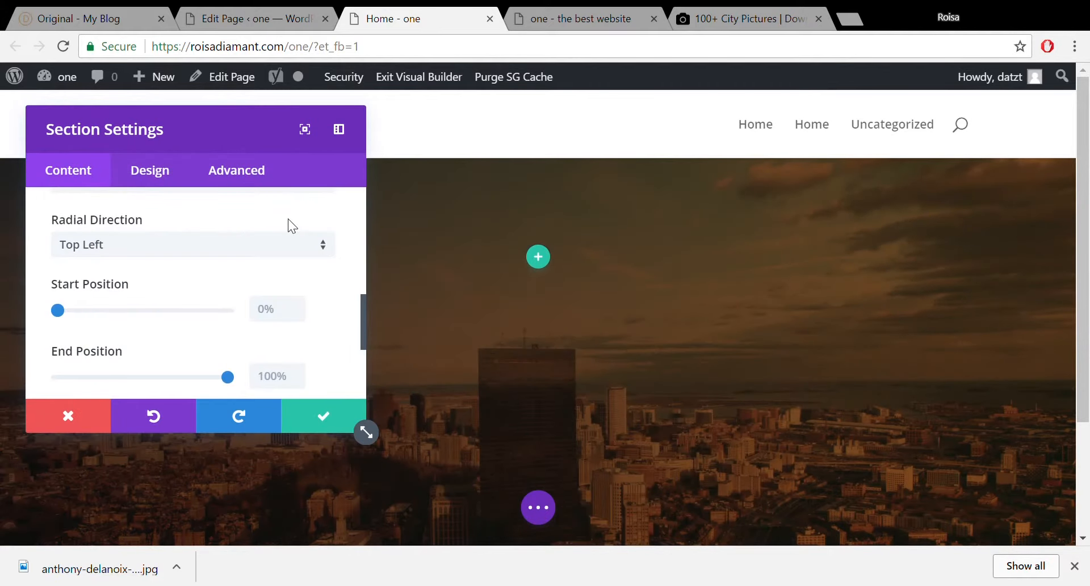
Dock the Section Settings panel as a sidebar beside the page.
drag(197, 139, 473, 124)
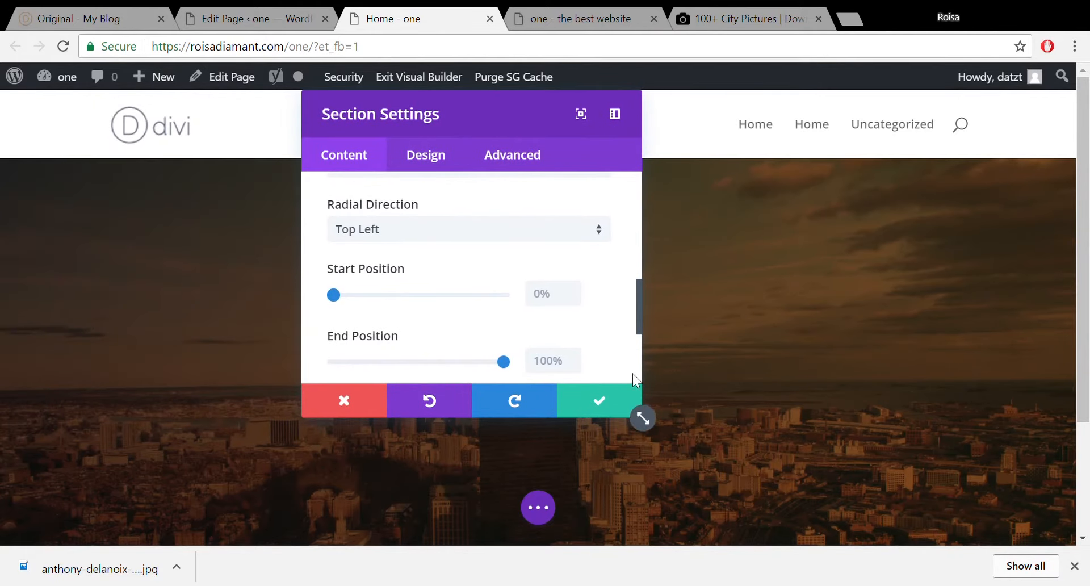
drag(638, 299, 639, 229)
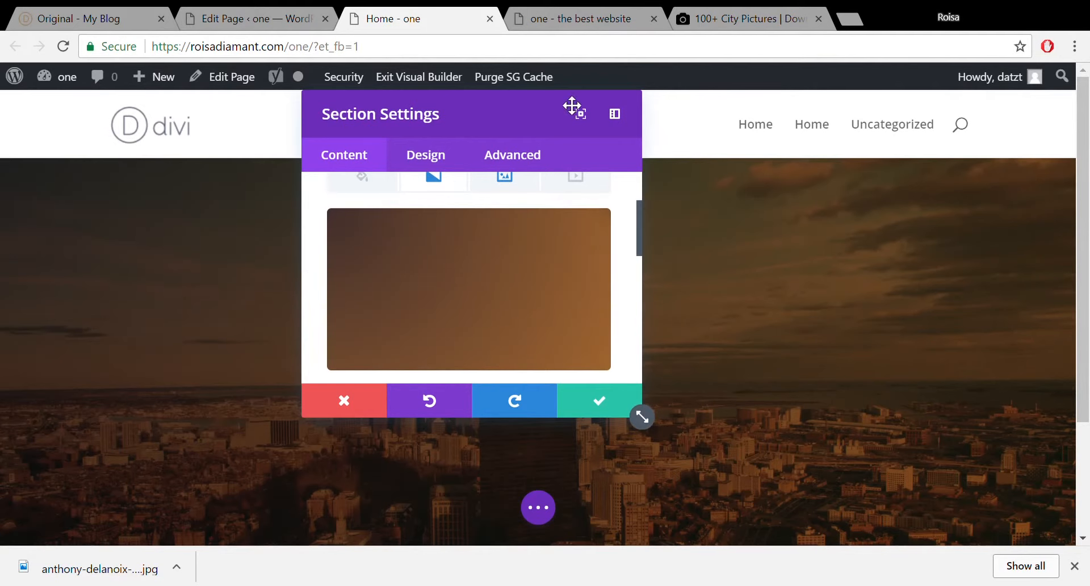
click(617, 113)
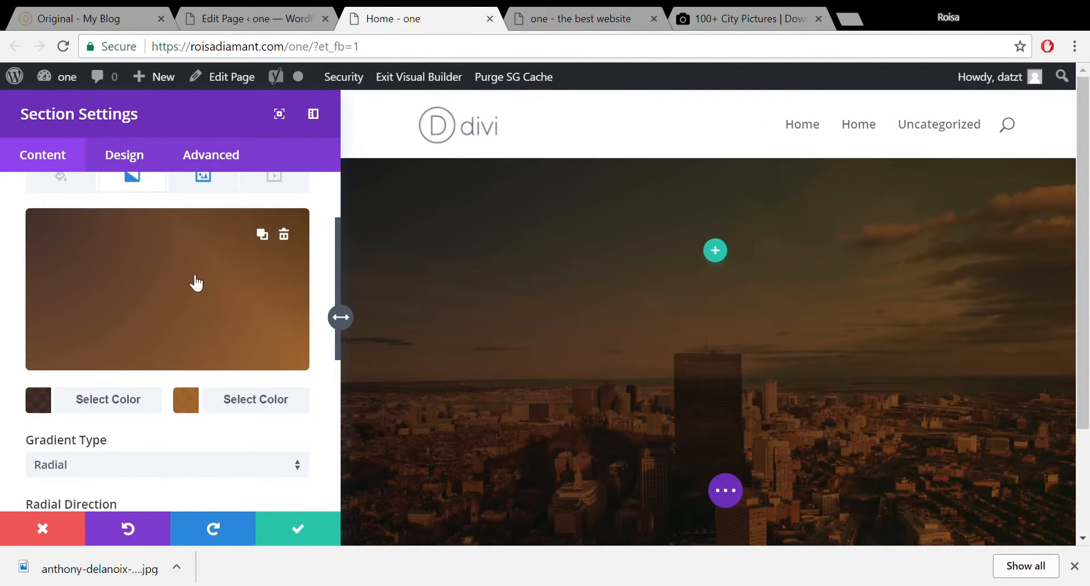
Undock the section settings, then dock them beside the page again.
mouse_move(201, 120)
mouse_down()
mouse_move(314, 77)
mouse_move(391, 77)
mouse_move(156, 129)
mouse_move(212, 111)
mouse_up()
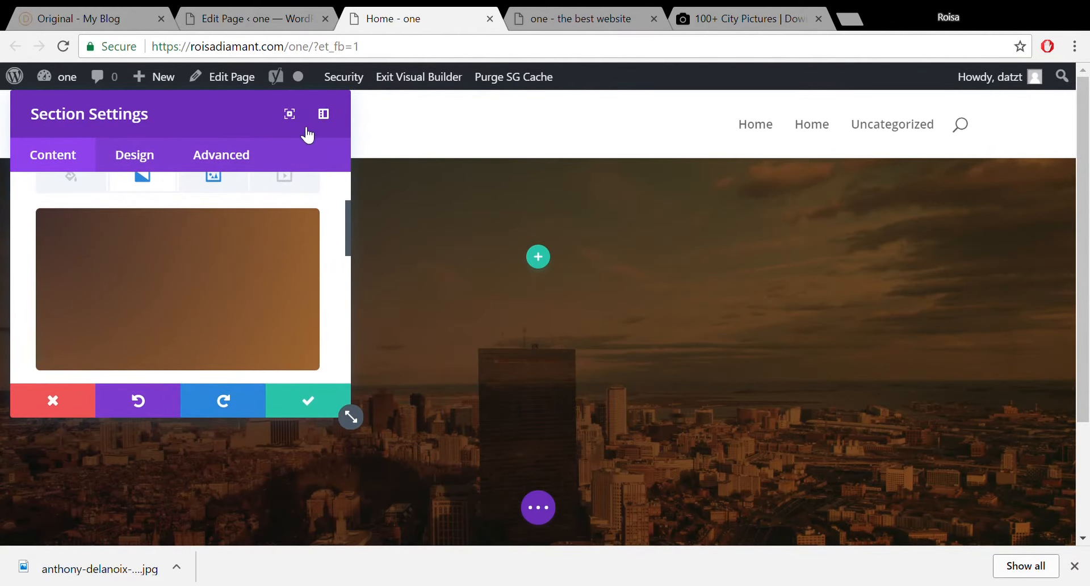
click(324, 114)
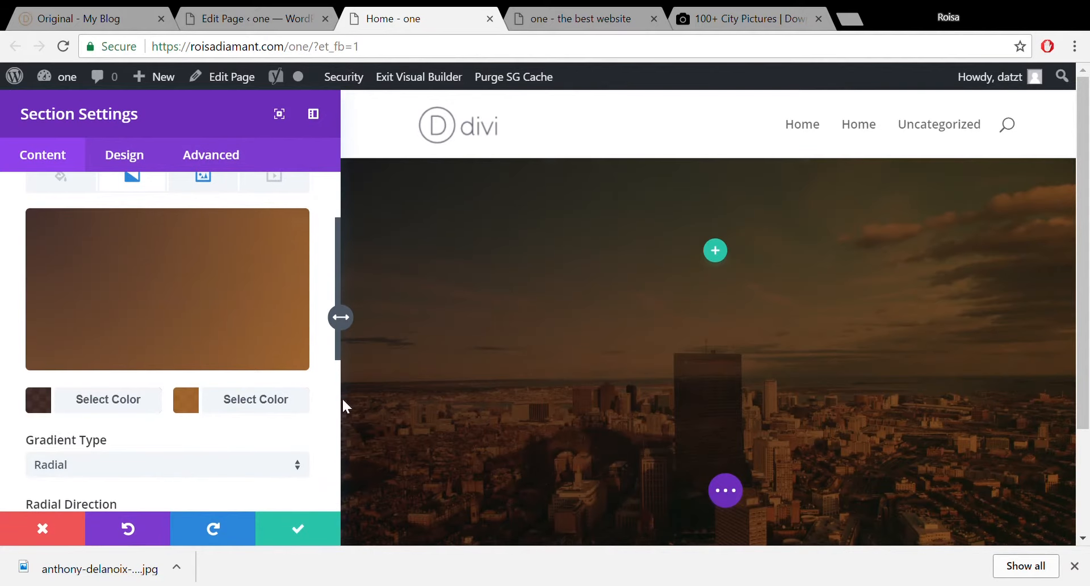
scroll(340, 316, down, 2)
scroll(340, 315, down, 1)
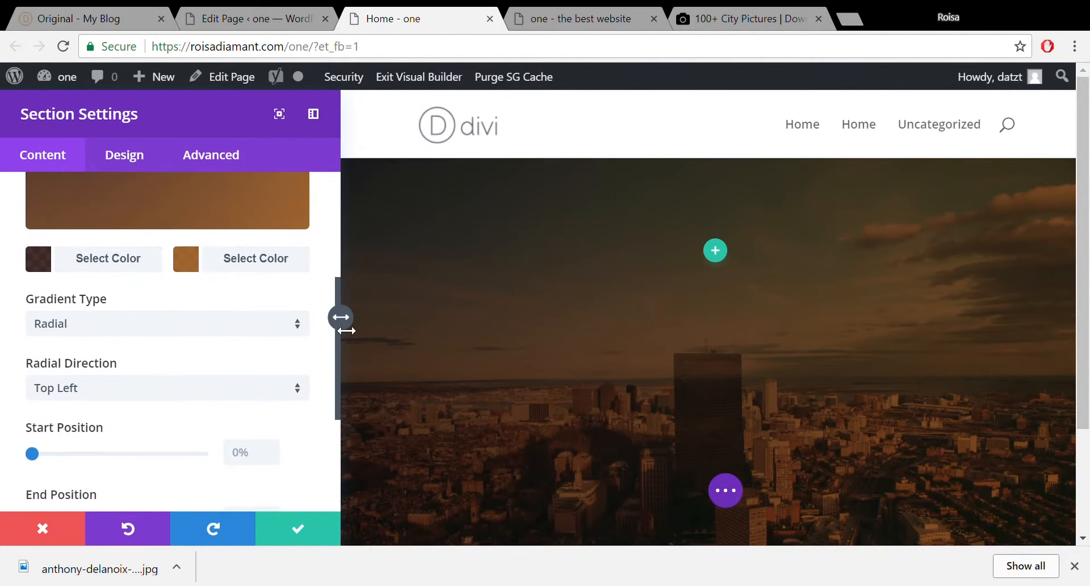
Try Bottom Left, Bottom Right and Top radial directions, then settle on Center.
click(296, 382)
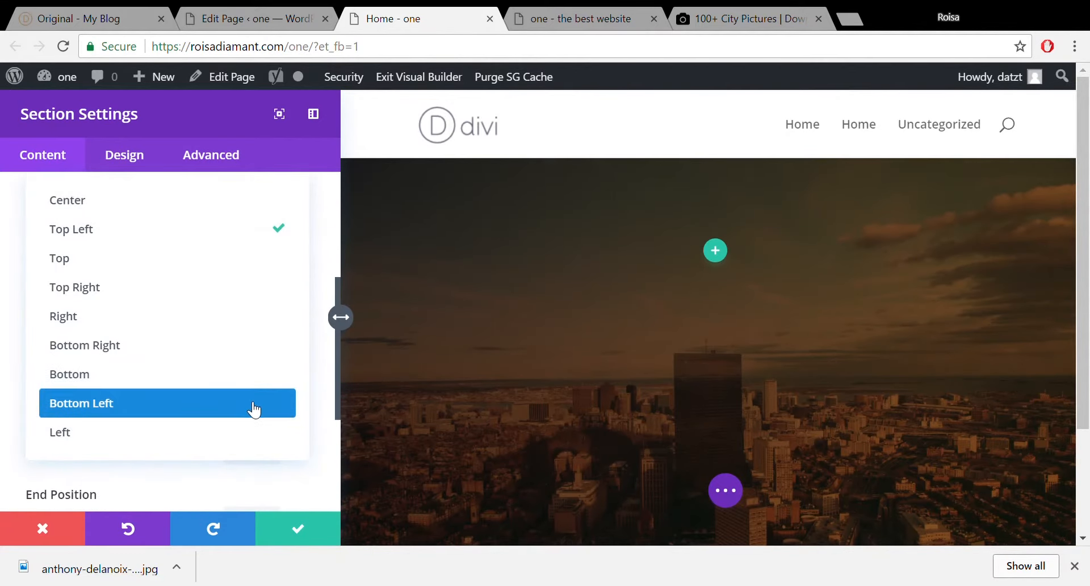
click(253, 405)
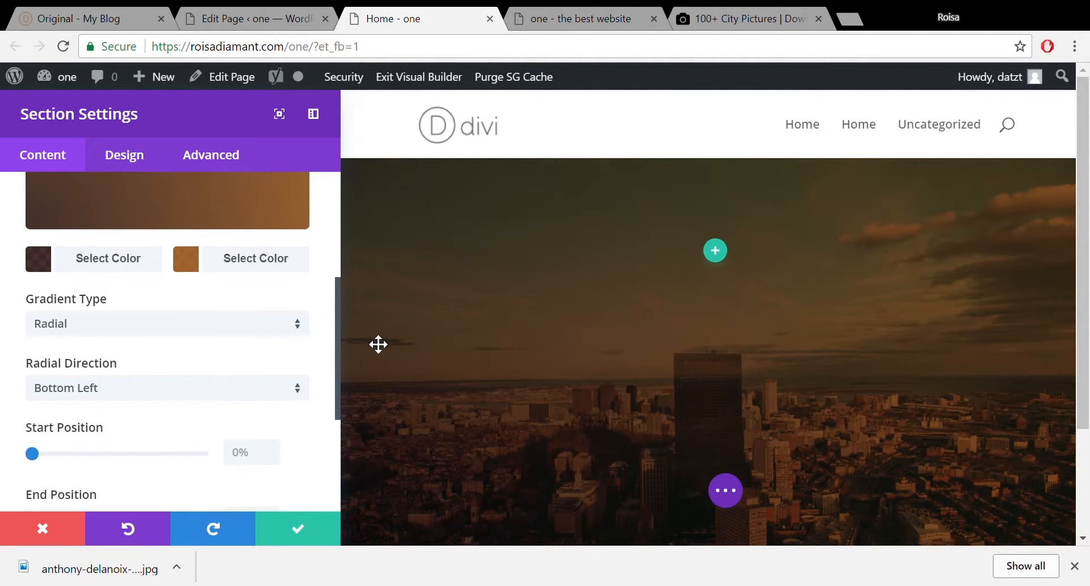
click(288, 387)
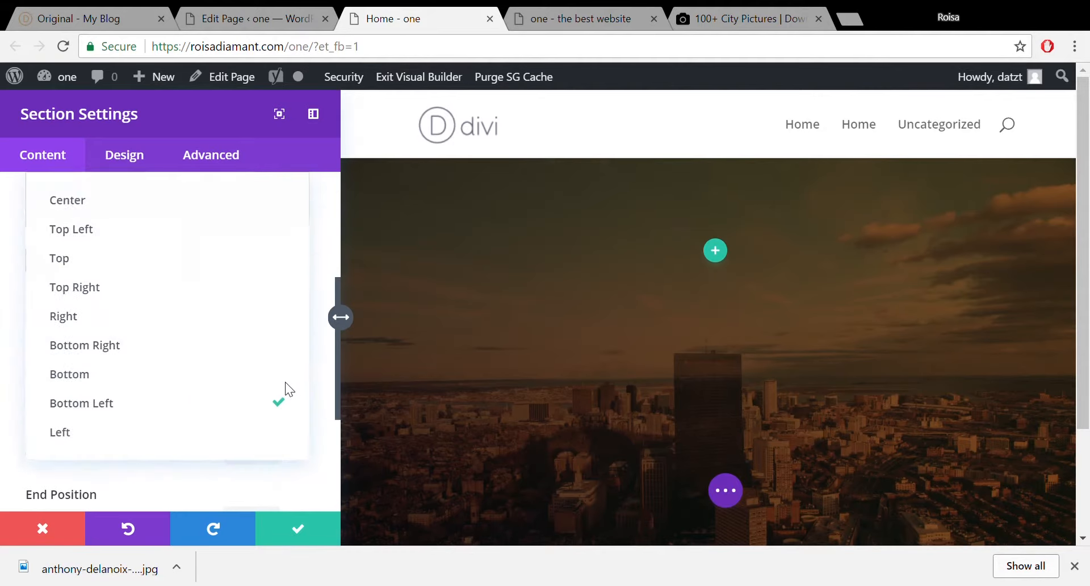
click(265, 347)
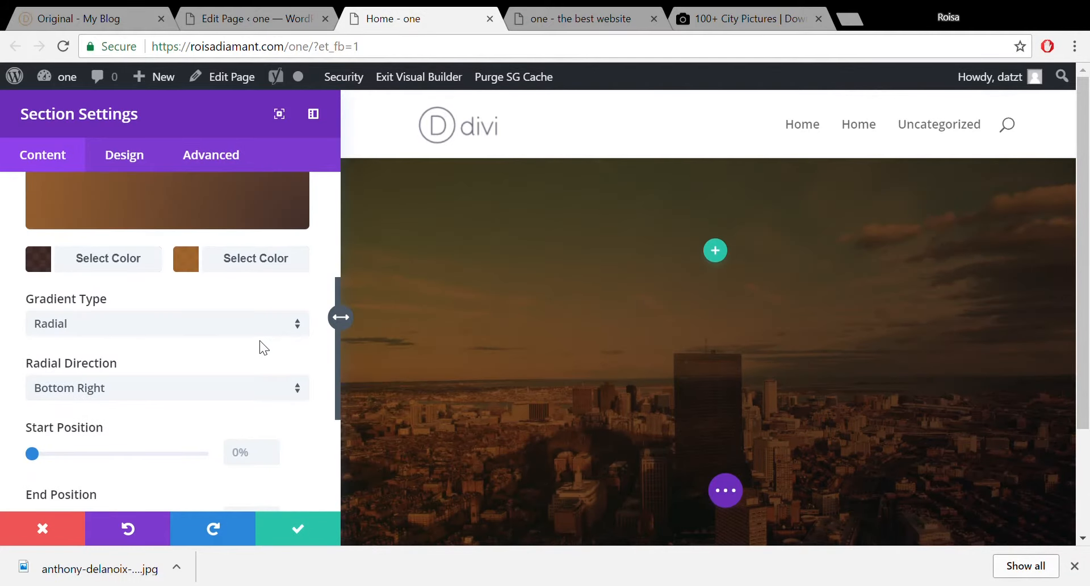
click(227, 389)
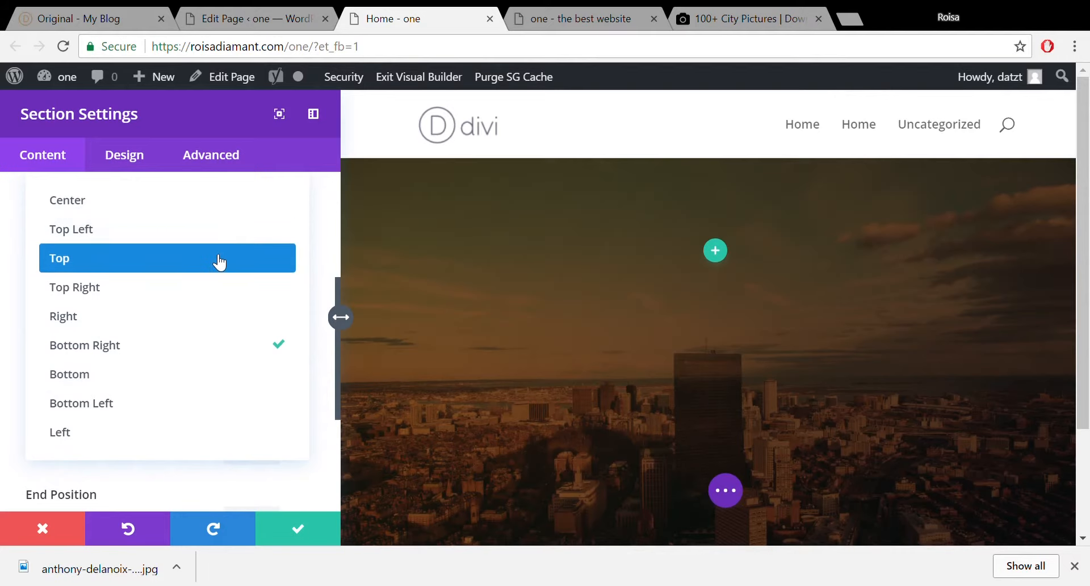
click(220, 260)
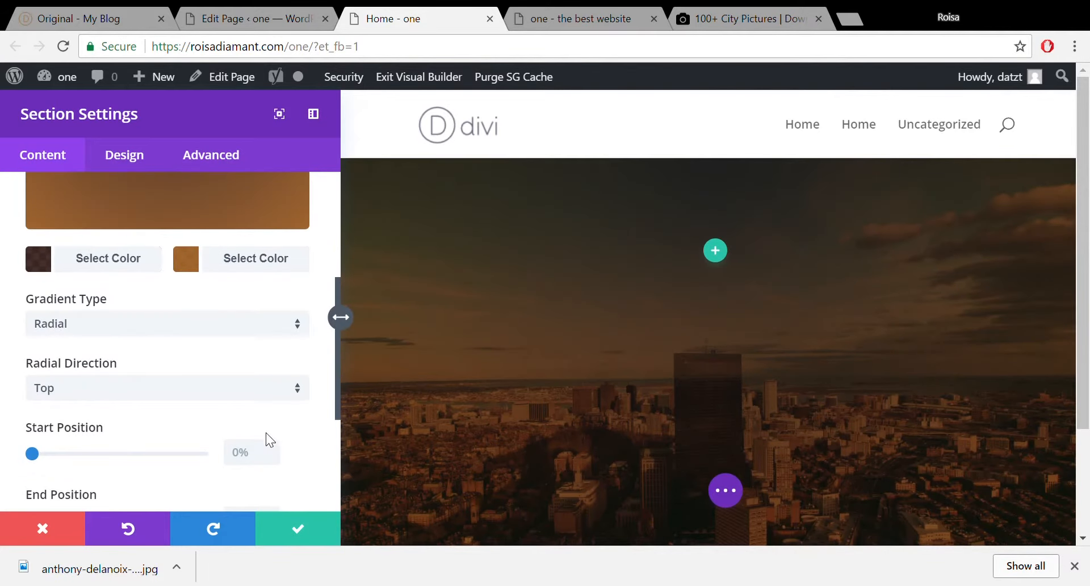
click(287, 391)
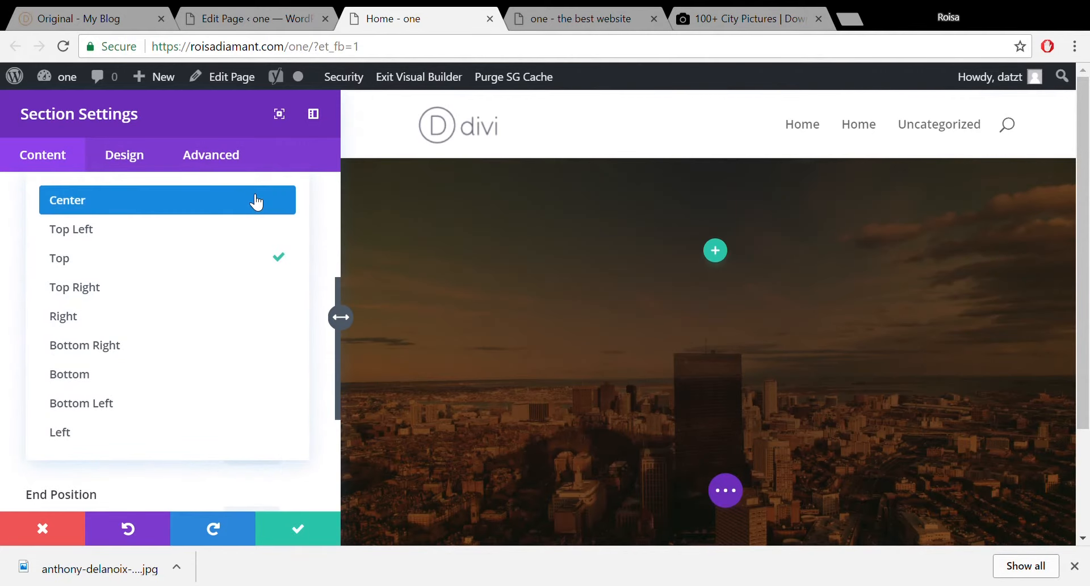
click(256, 202)
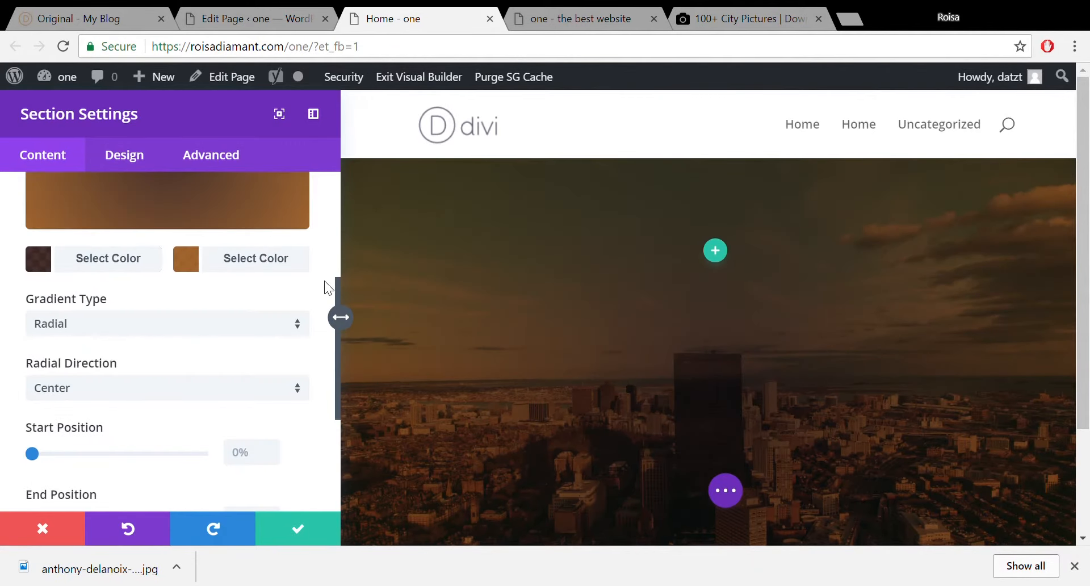
drag(337, 291, 333, 336)
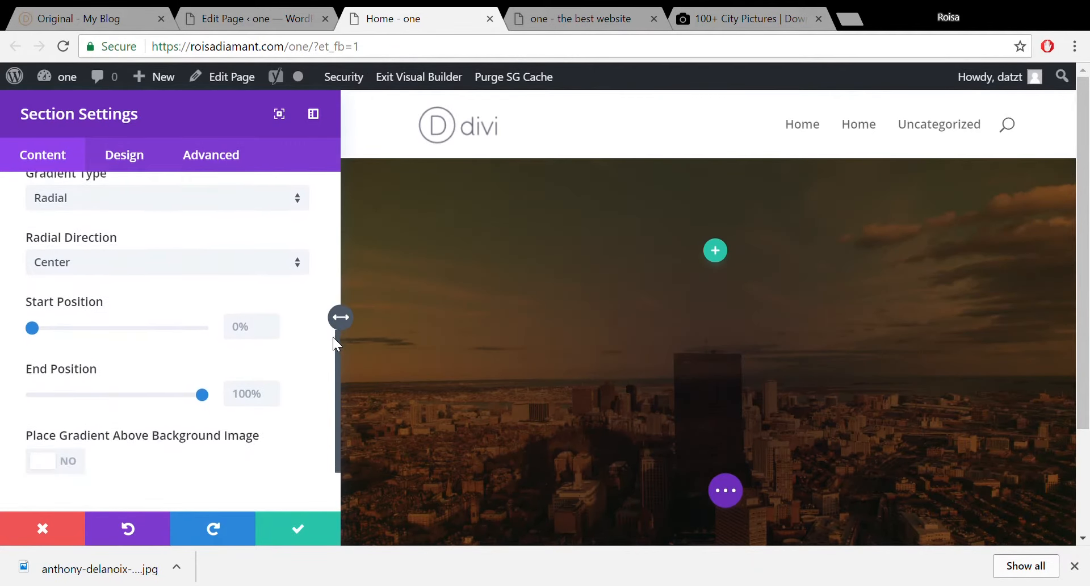
Set gradient Start Position to 54% and End Position to 45% for a hard-edged circle.
drag(35, 327, 38, 352)
mouse_move(336, 384)
mouse_down()
mouse_move(342, 293)
mouse_move(338, 366)
mouse_up()
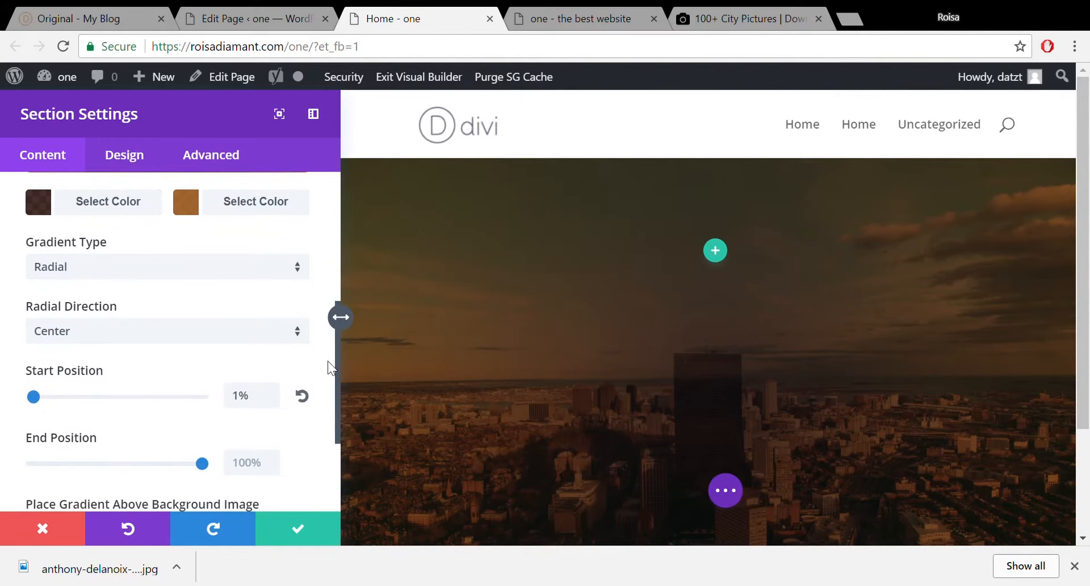
drag(37, 400, 93, 397)
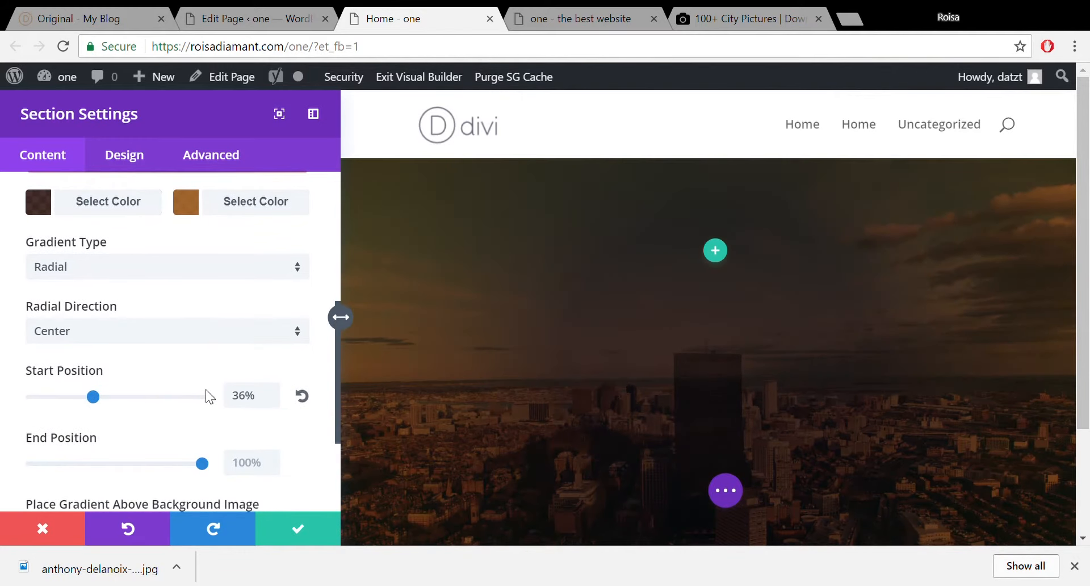
drag(339, 377, 341, 292)
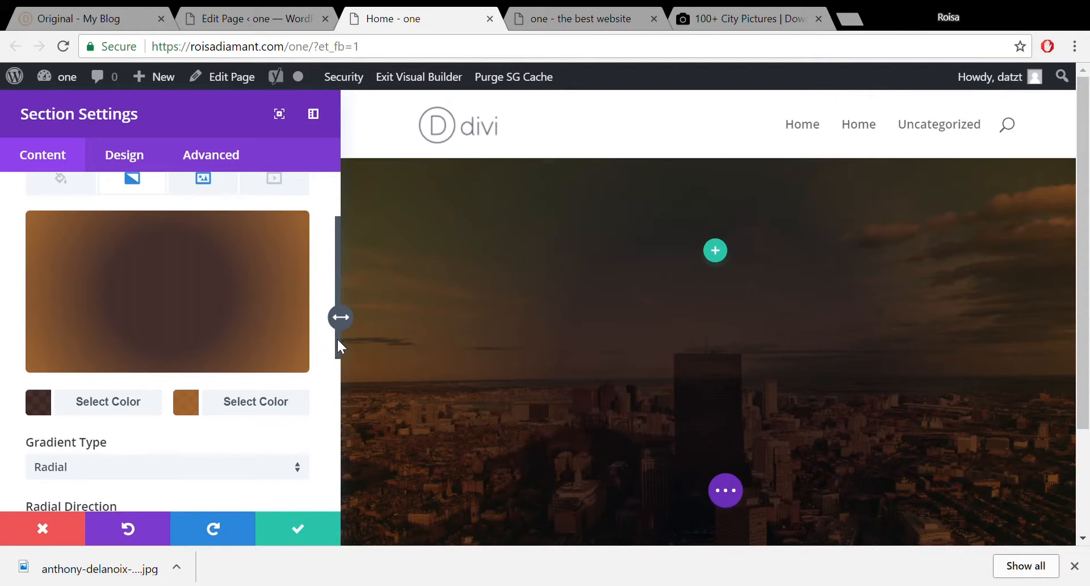
drag(339, 346, 335, 430)
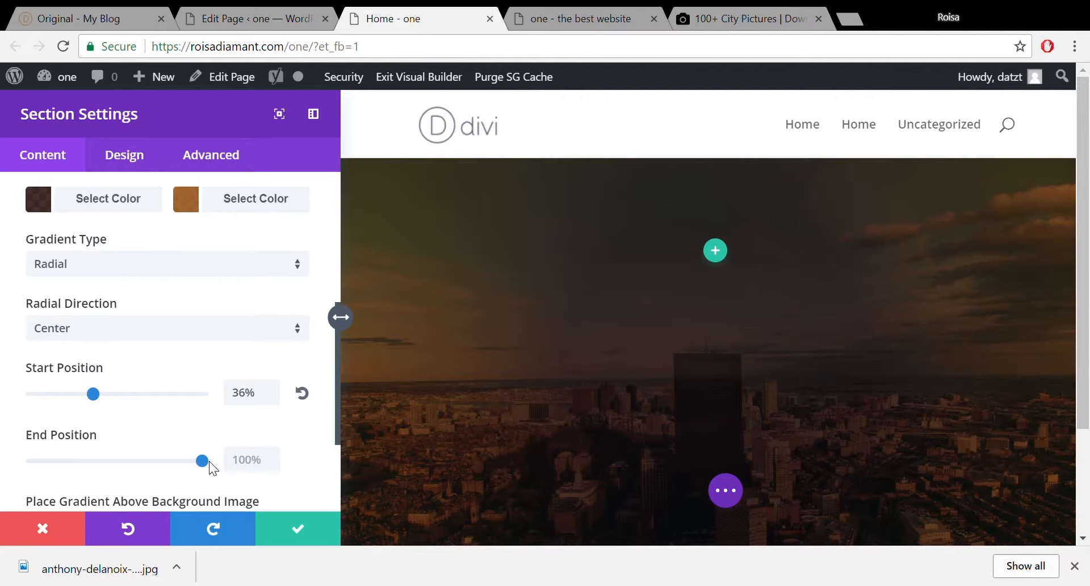
drag(202, 461, 145, 464)
drag(96, 402, 128, 397)
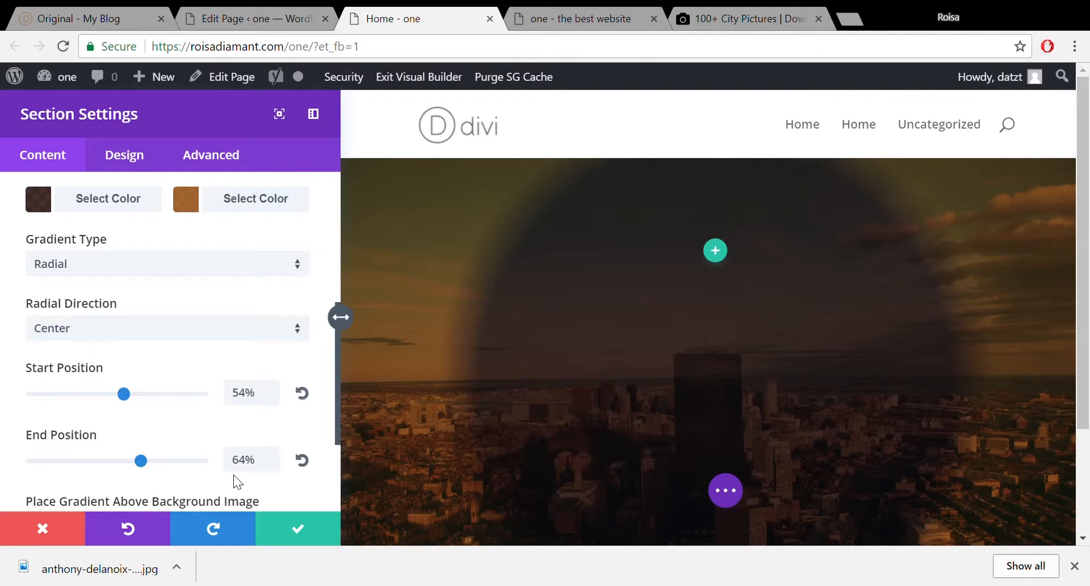
drag(141, 460, 110, 472)
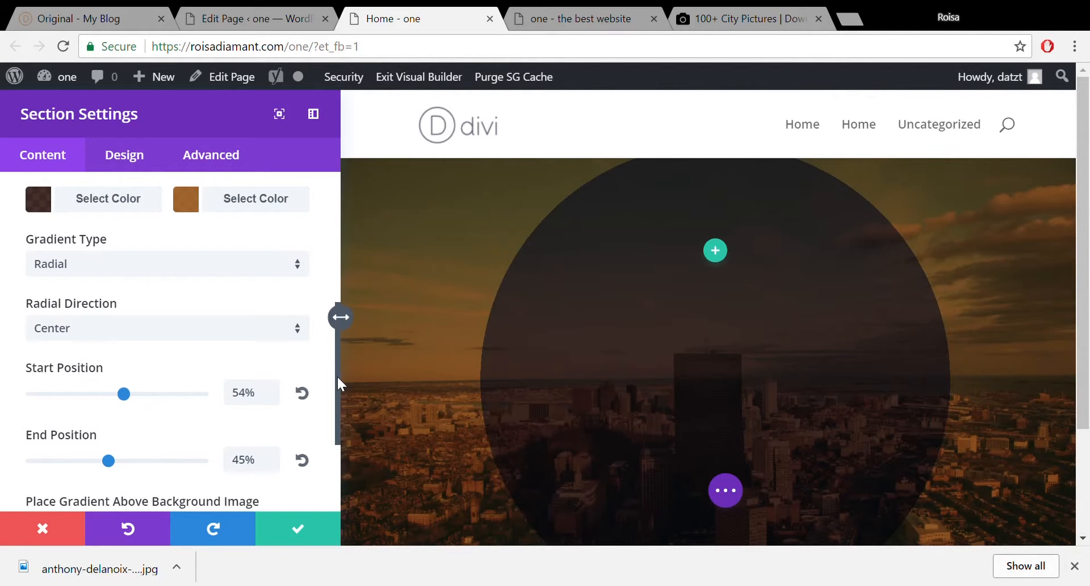
drag(339, 384, 339, 278)
mouse_move(221, 309)
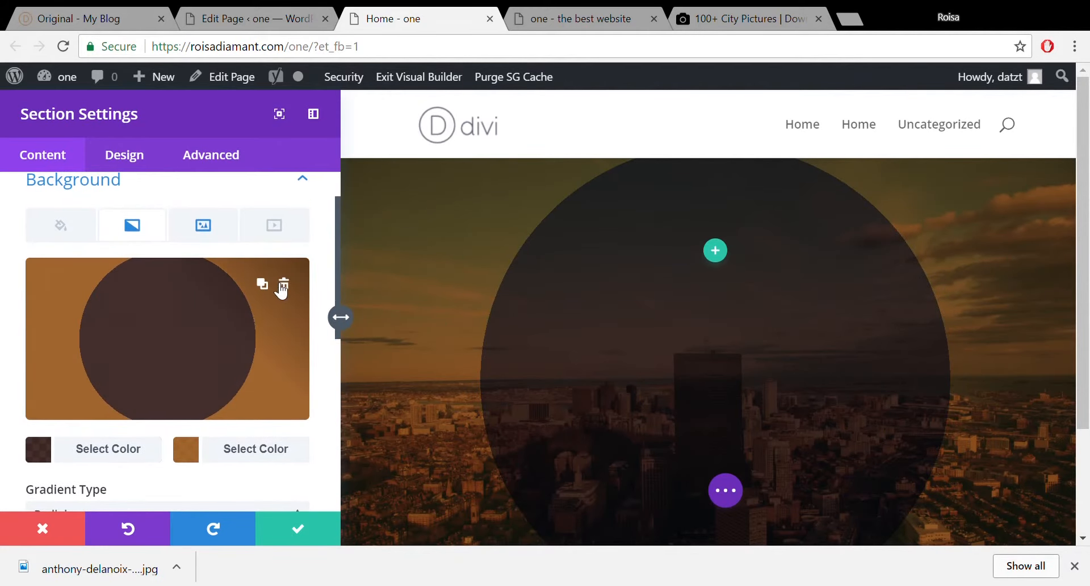
click(270, 289)
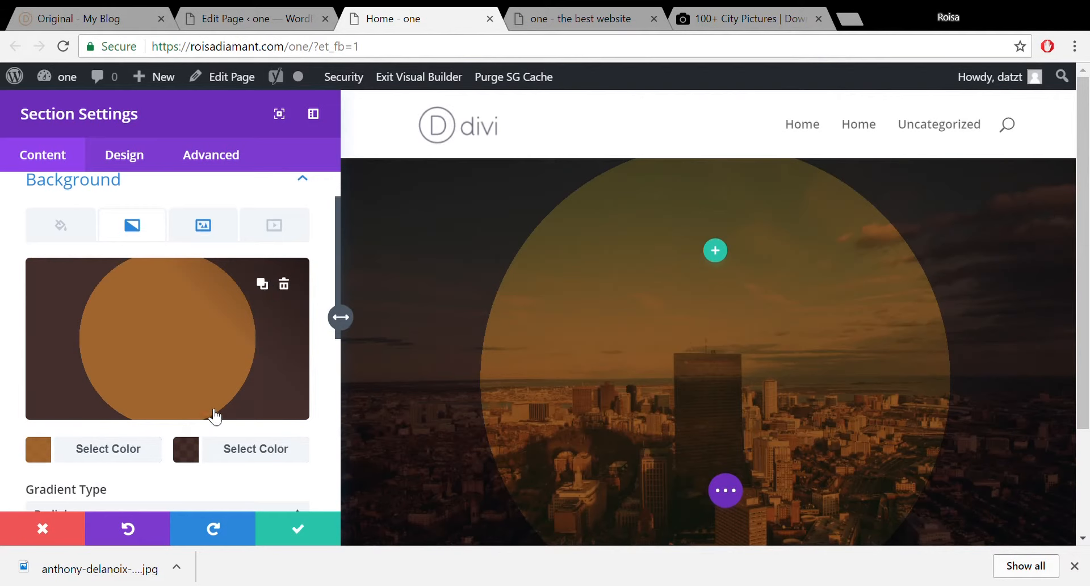
click(196, 456)
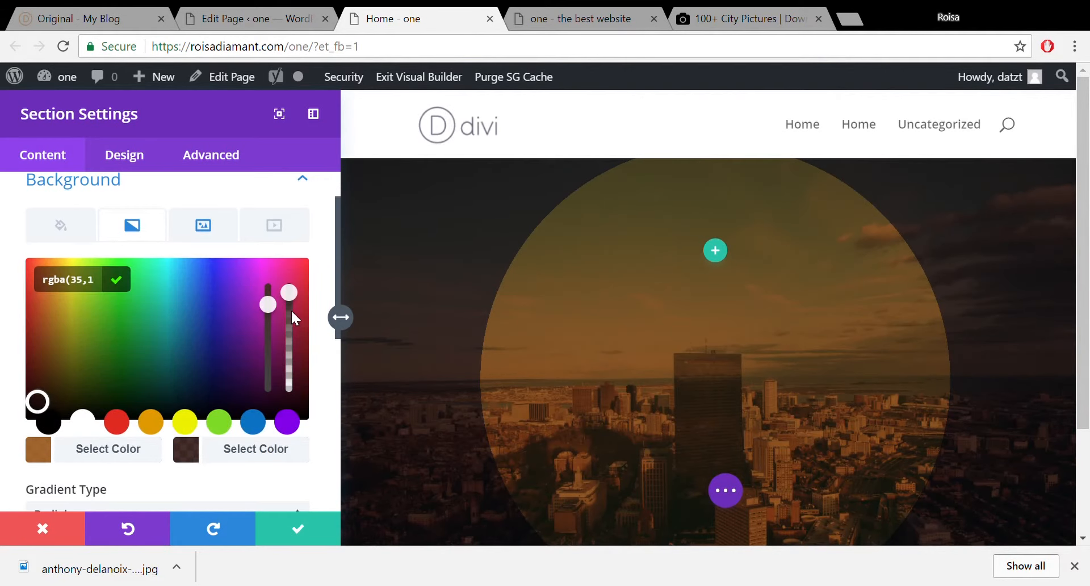
drag(294, 302, 299, 454)
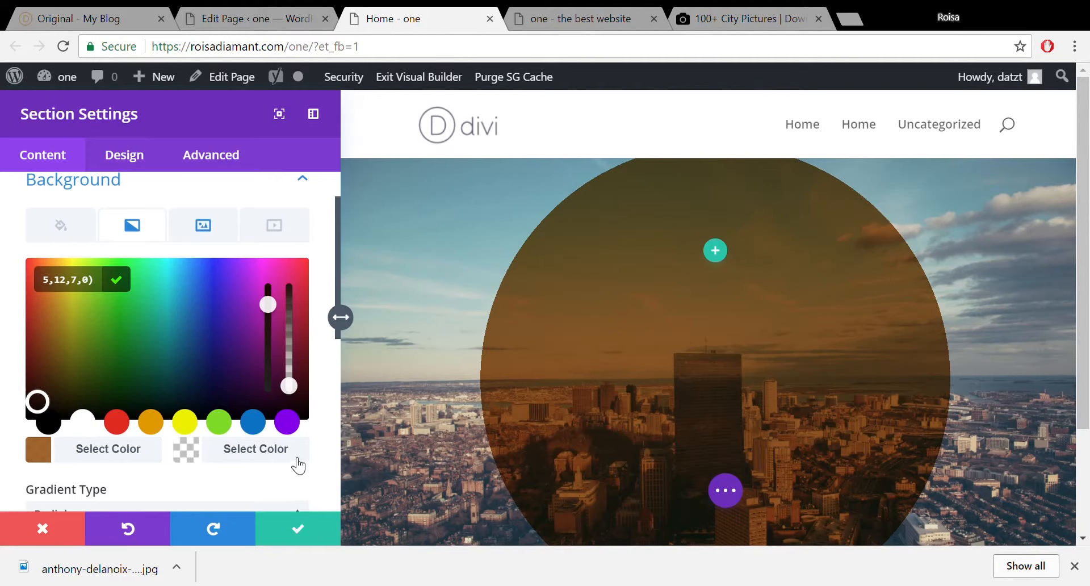
drag(289, 386, 296, 307)
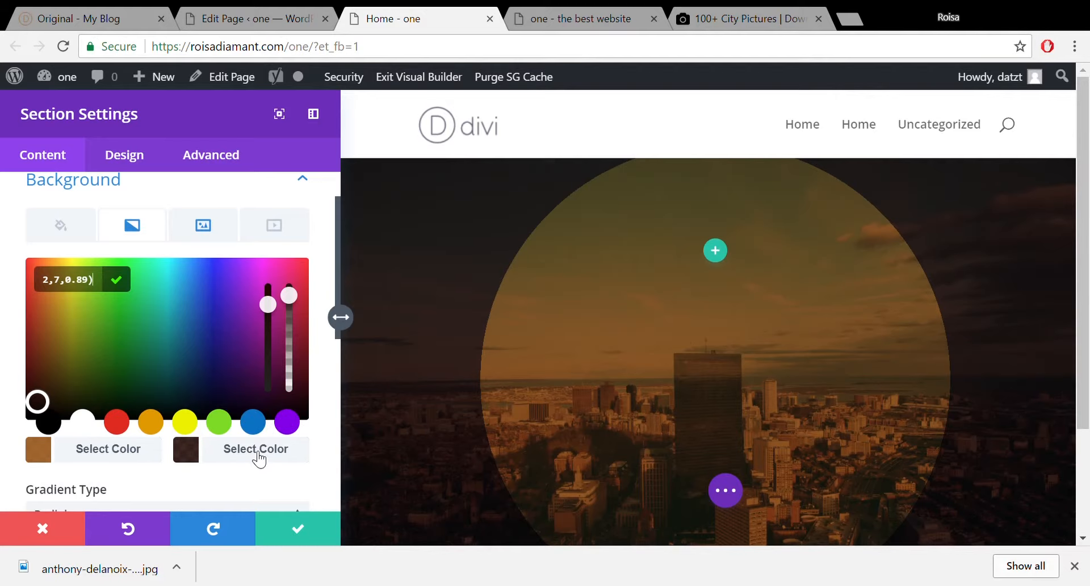
click(258, 456)
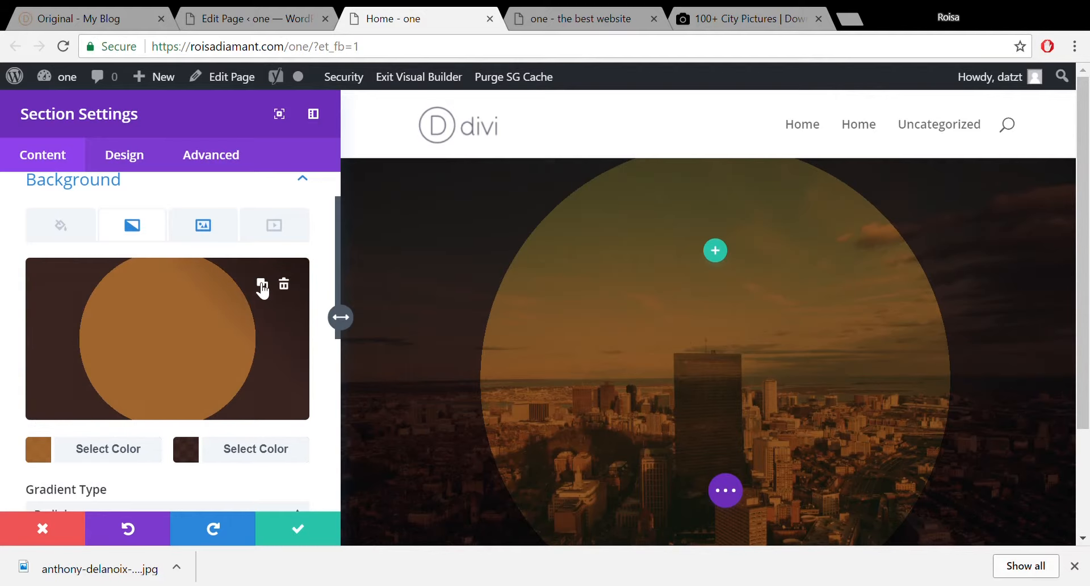
click(262, 284)
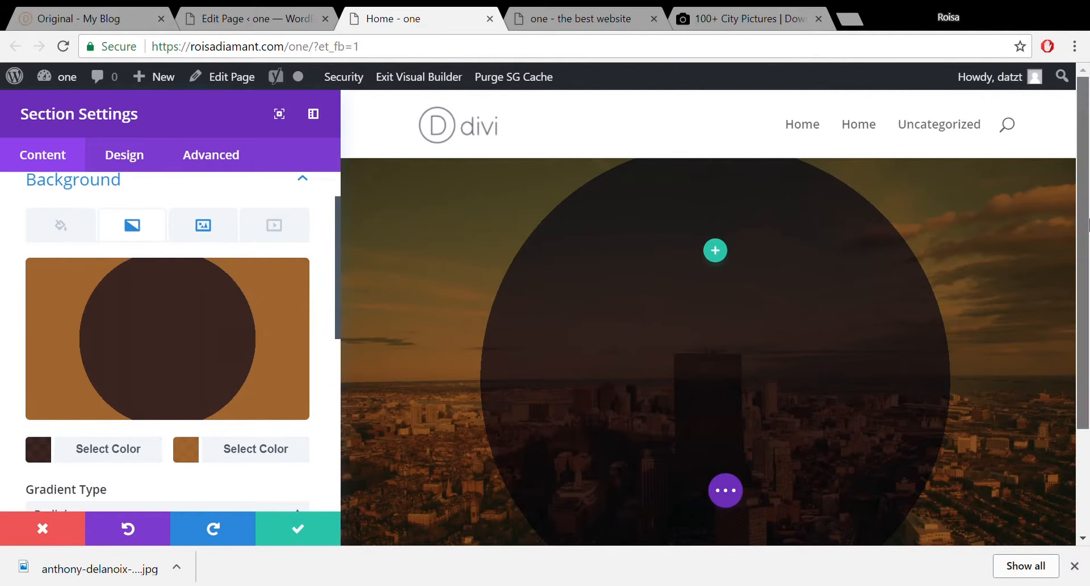
drag(1083, 262, 1085, 348)
Reset the gradient's End Position to 100% and Start Position to 0%.
scroll(1088, 328, up, 2)
scroll(1070, 323, down, 2)
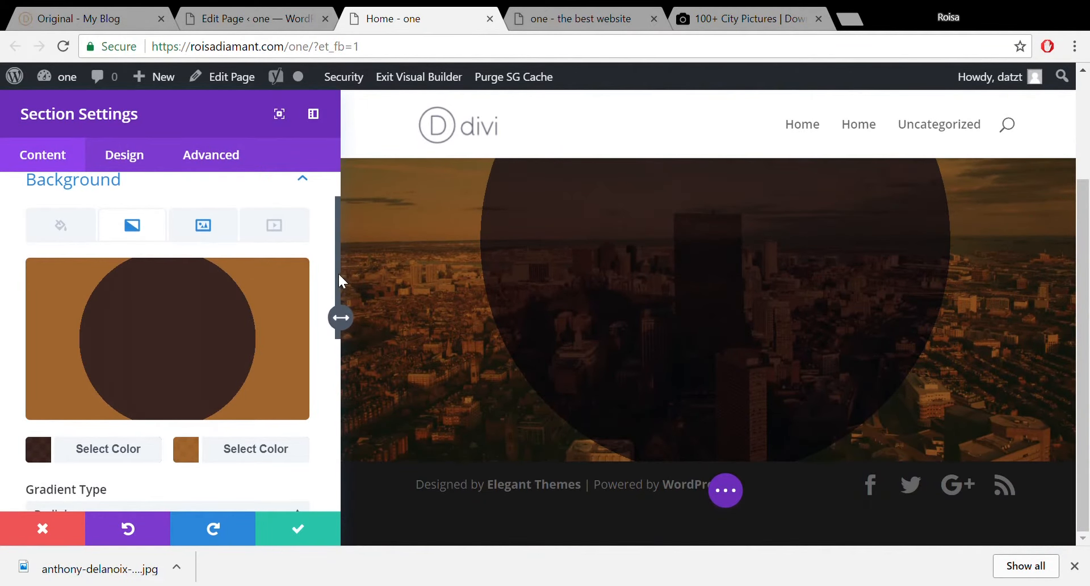
drag(337, 278, 339, 404)
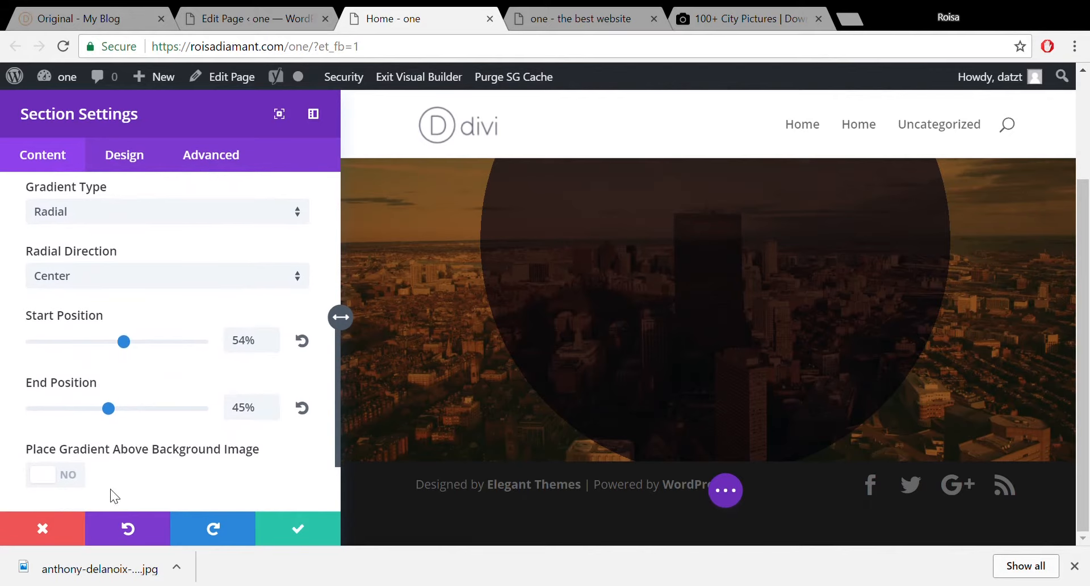
drag(141, 412, 241, 428)
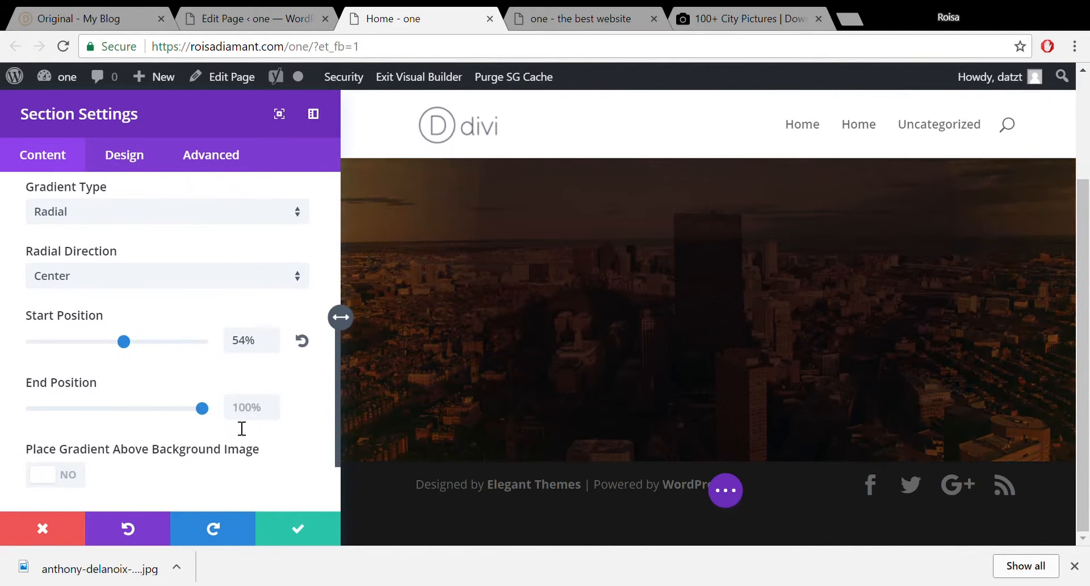
drag(335, 379, 335, 353)
drag(125, 409, 78, 416)
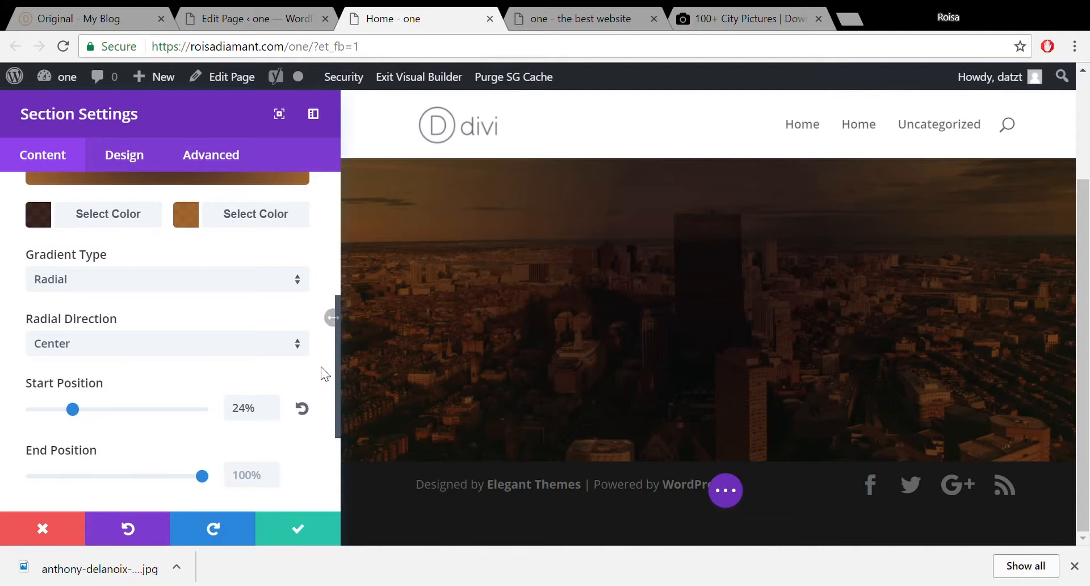
drag(336, 365, 332, 389)
drag(74, 352, 9, 363)
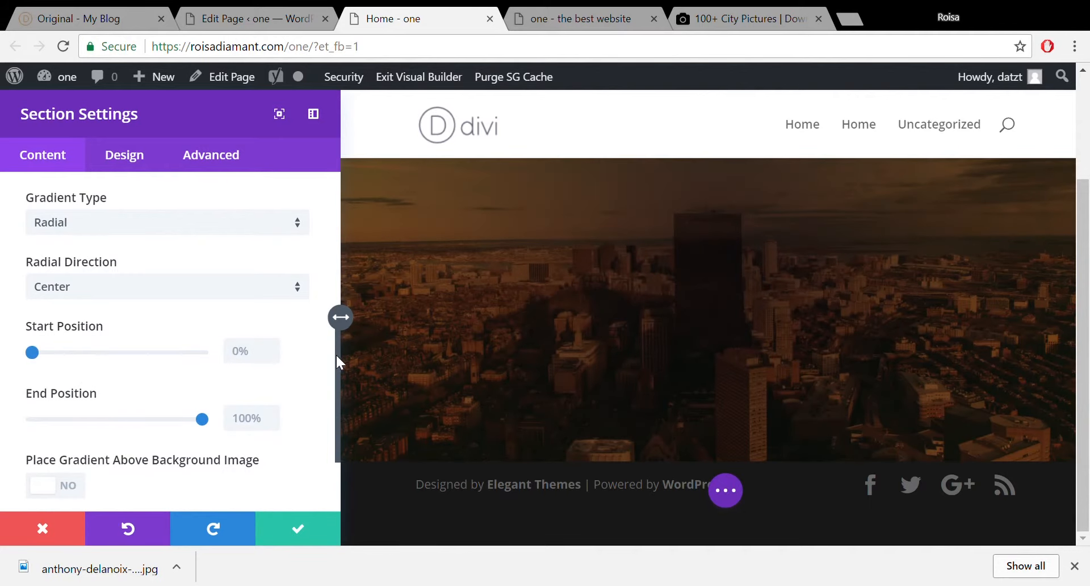
drag(336, 353, 353, 253)
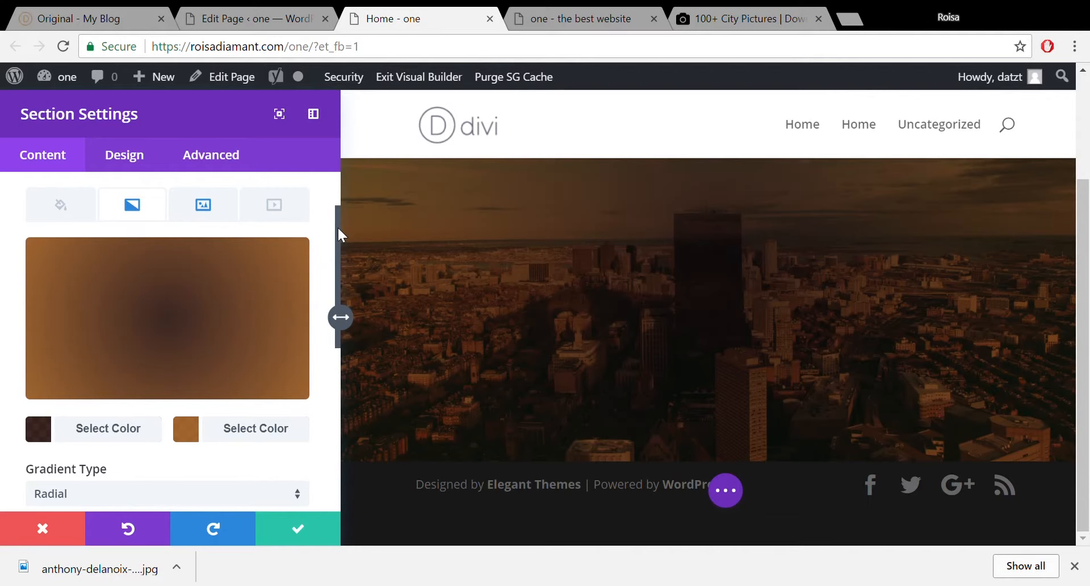
scroll(340, 316, down, 4)
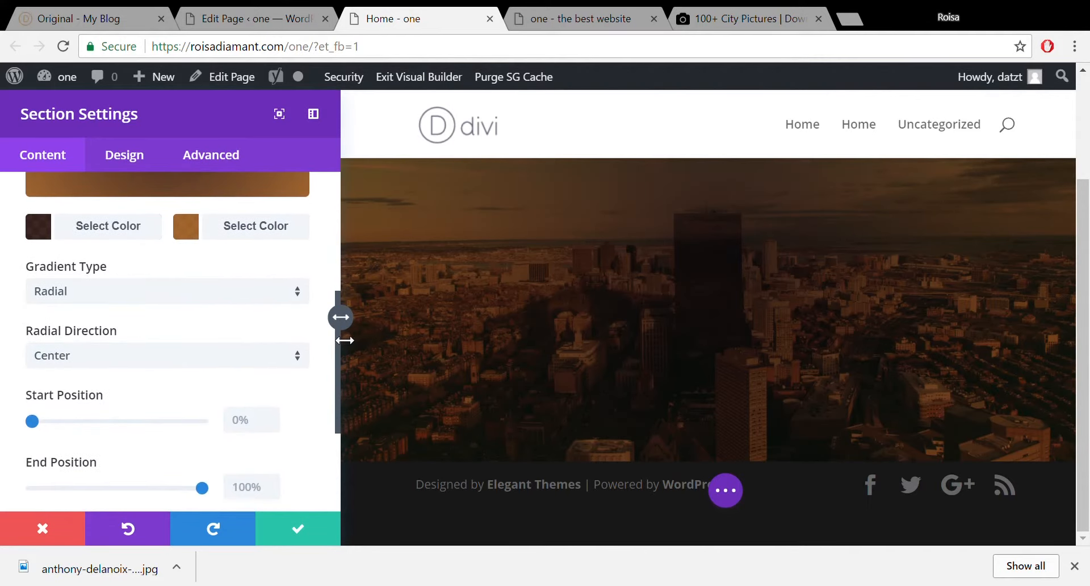
Confirm the section's radial gradient settings and expand the bottom page-wide builder bar.
click(298, 529)
scroll(1088, 247, up, 1)
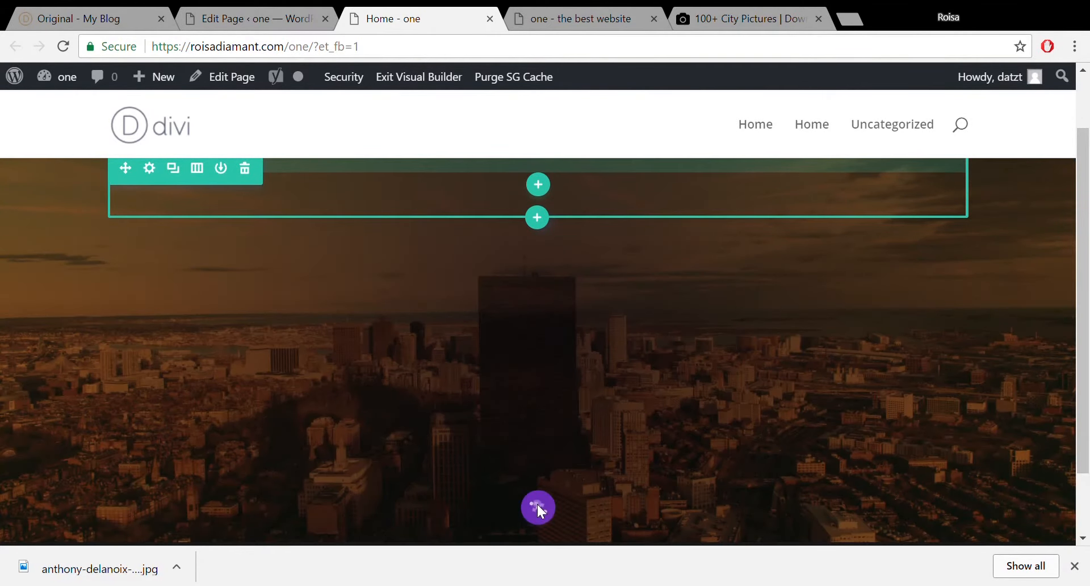
click(538, 507)
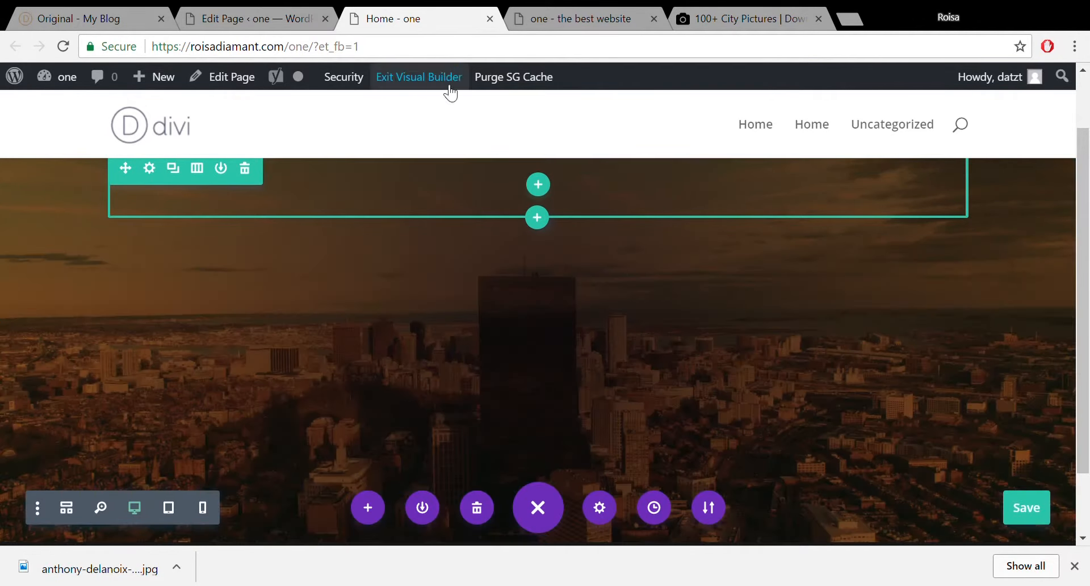
Reload the live home page in the fourth tab to show the brown-tinted city hero.
click(539, 18)
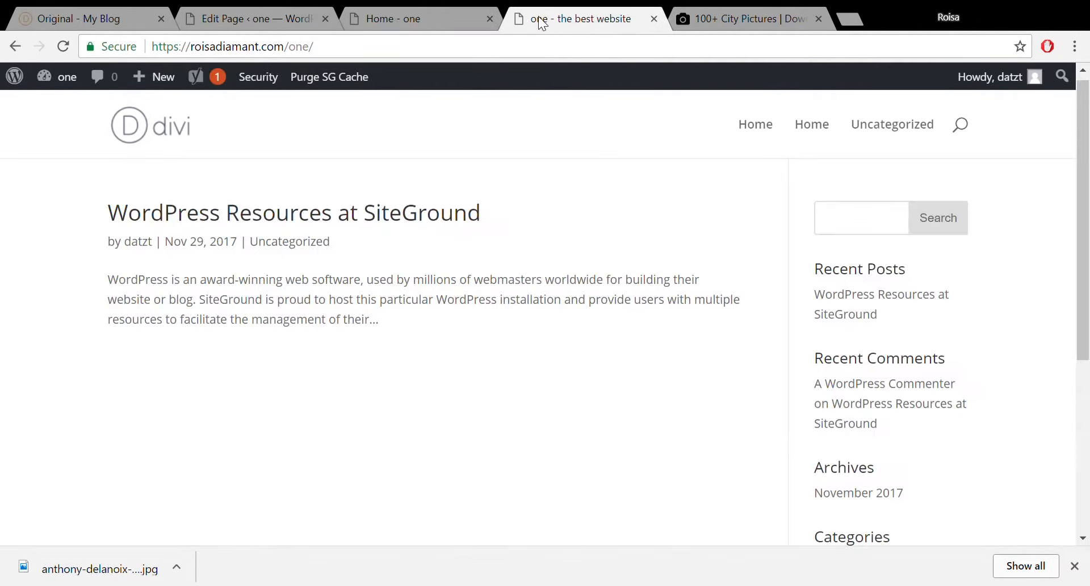
click(55, 43)
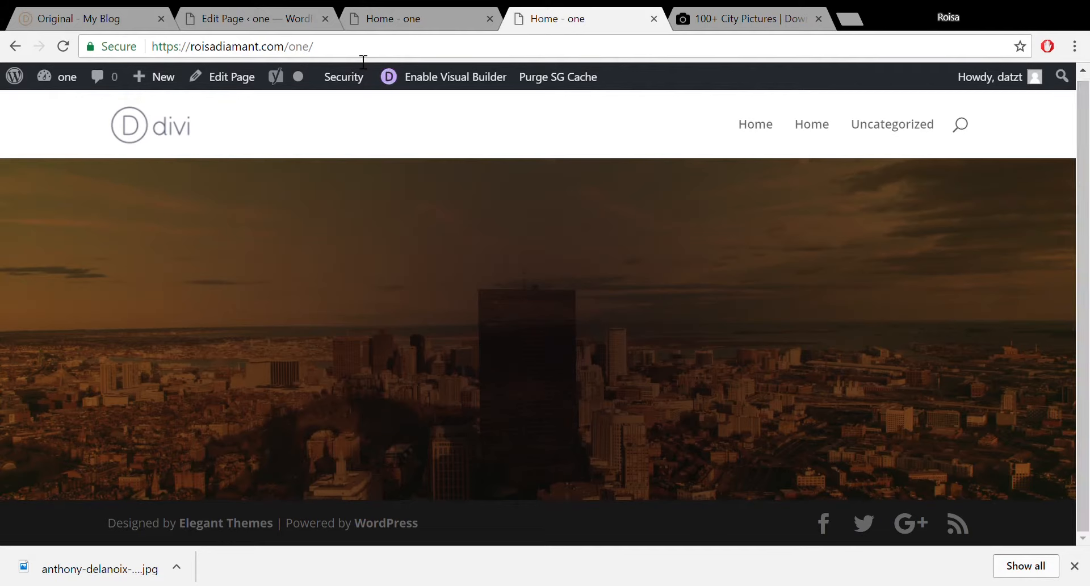
drag(361, 52, 160, 67)
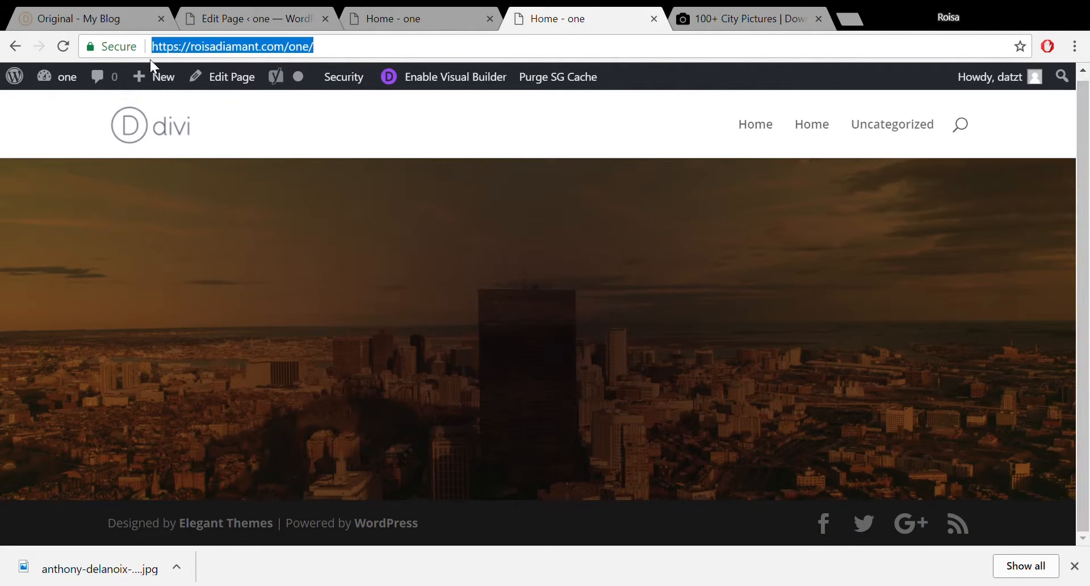
key(Return)
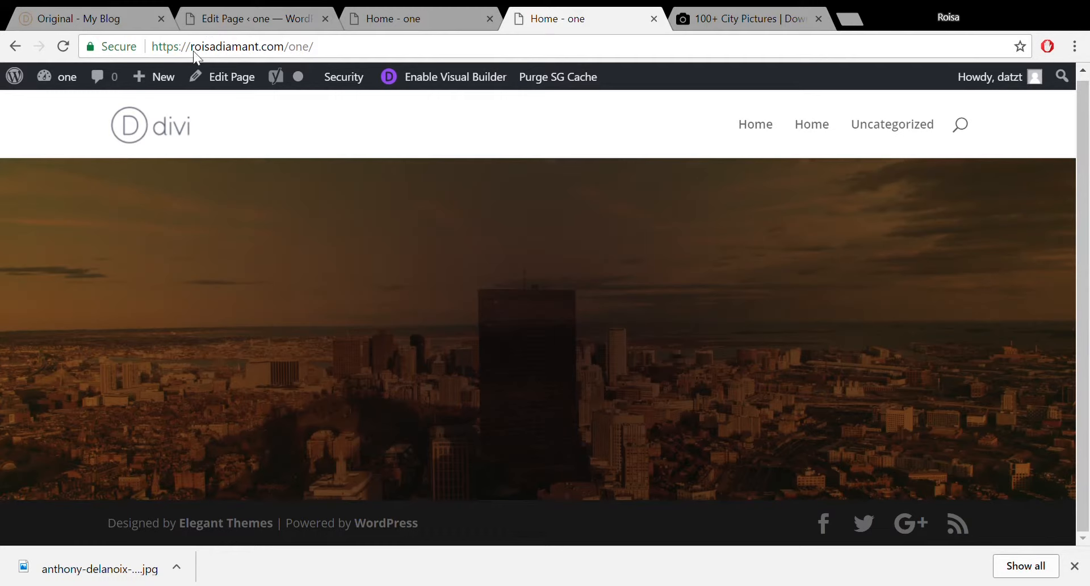
Compare the live 'Home - one' page with the 'Original - My Blog' demo, then return to the builder tab.
click(164, 45)
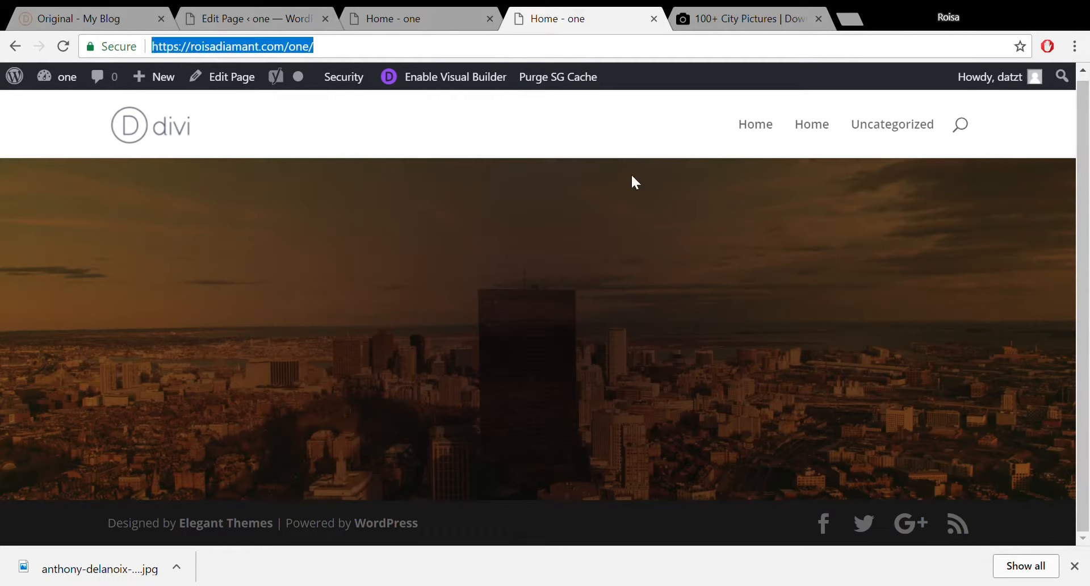
click(1086, 134)
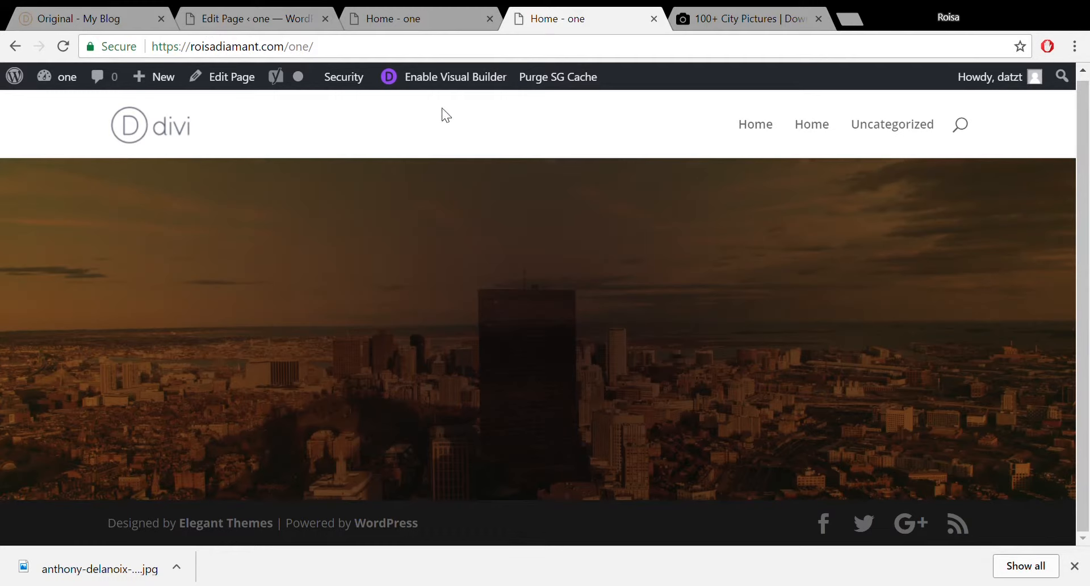
click(397, 8)
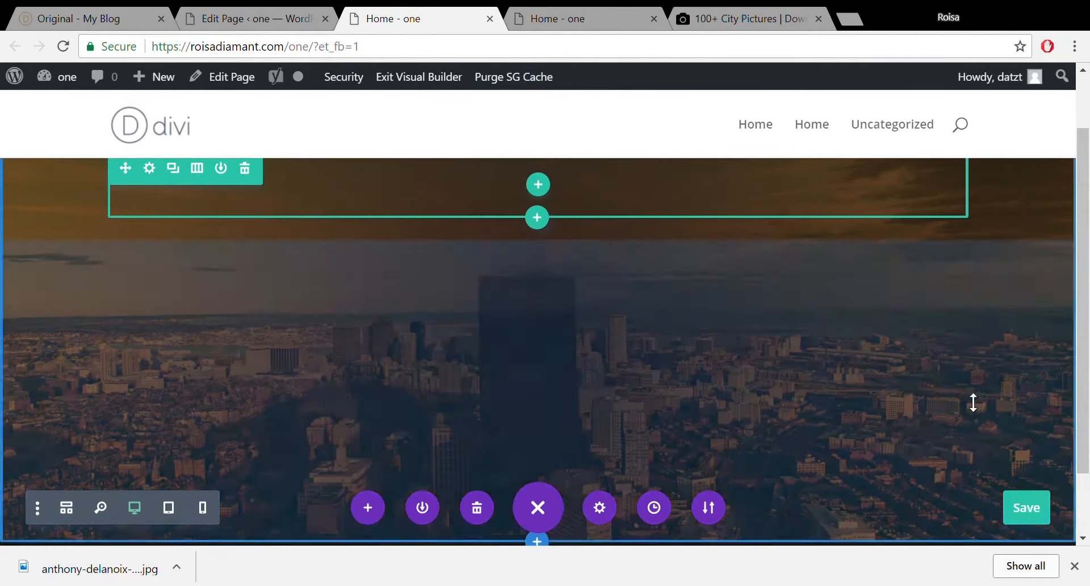
scroll(1087, 293, up, 2)
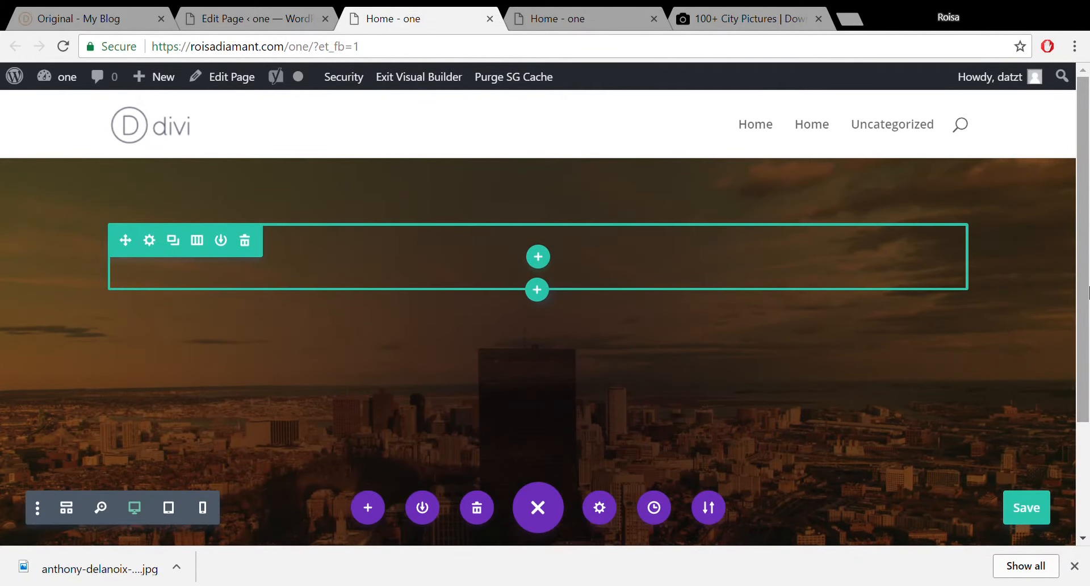
click(41, 8)
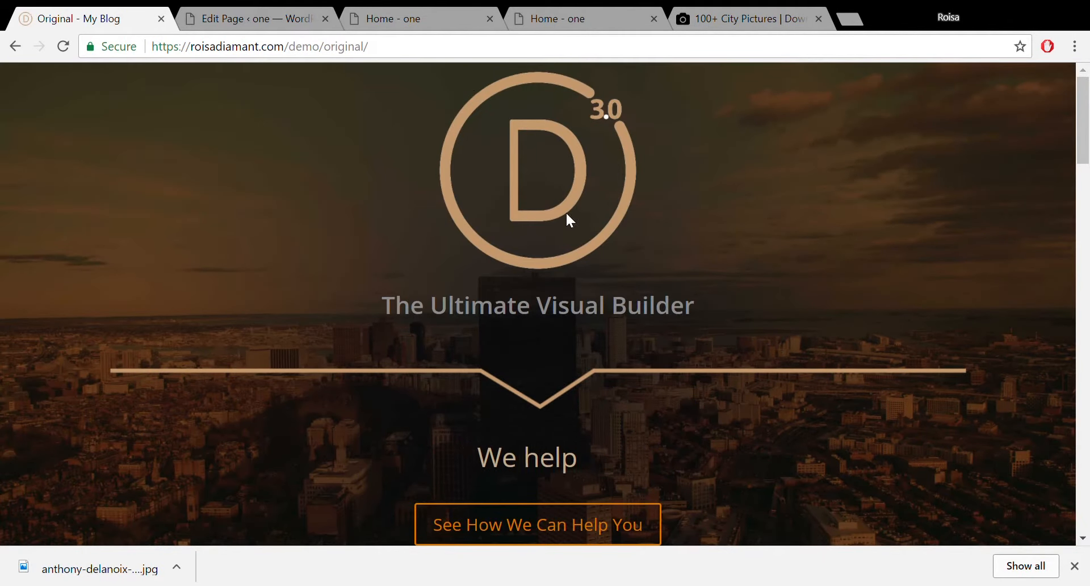
click(565, 13)
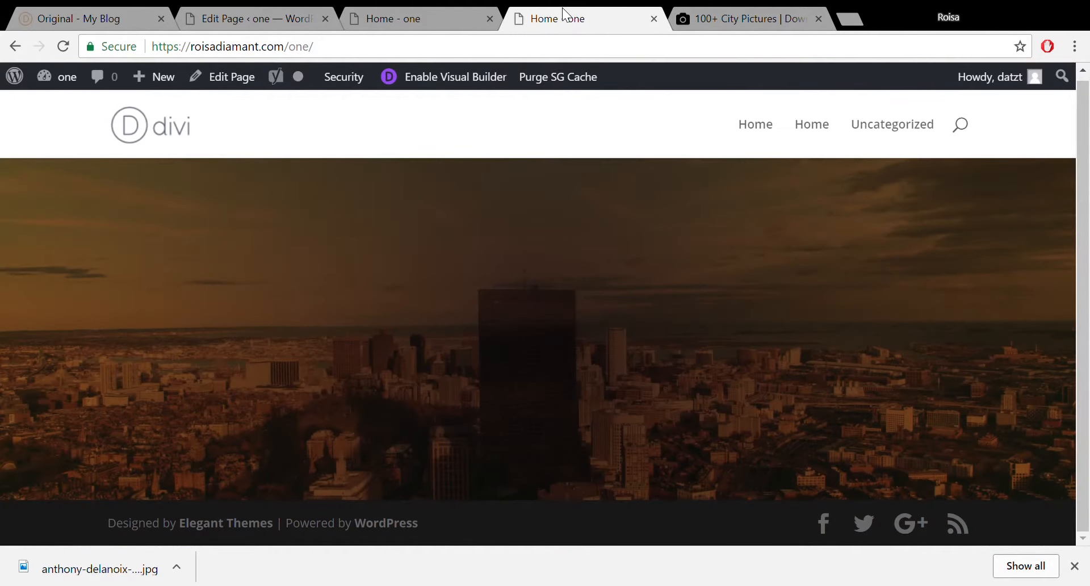
click(396, 13)
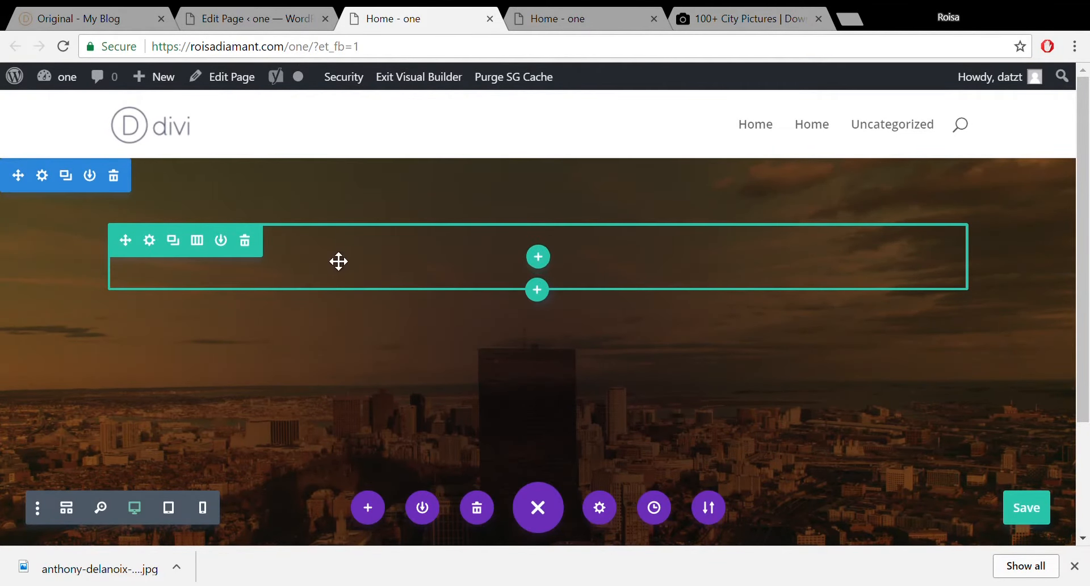
Give the hero's empty row one full-width column and insert an Image module via the 'ima' search.
click(549, 258)
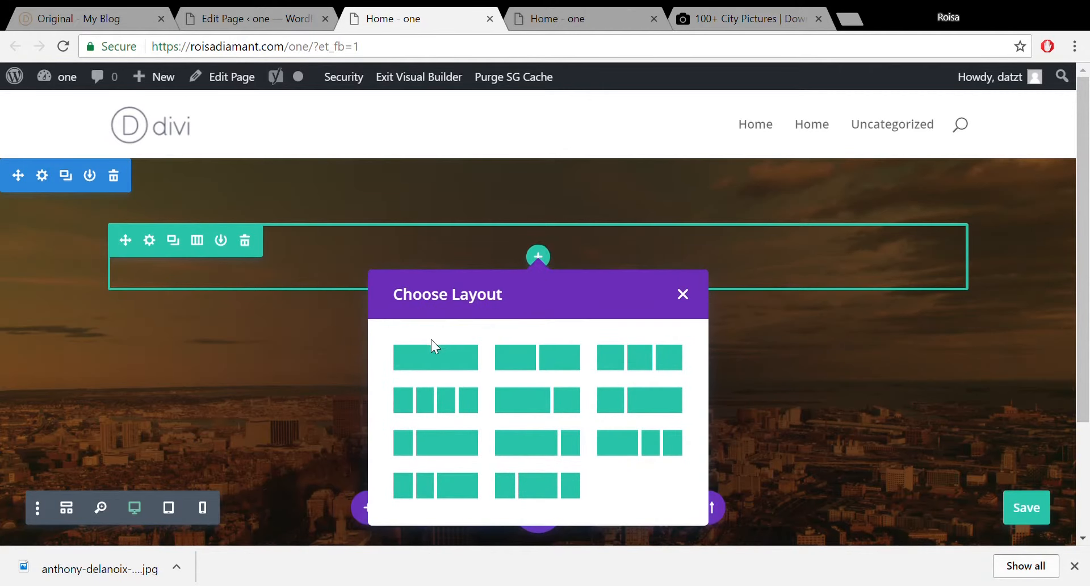
click(445, 372)
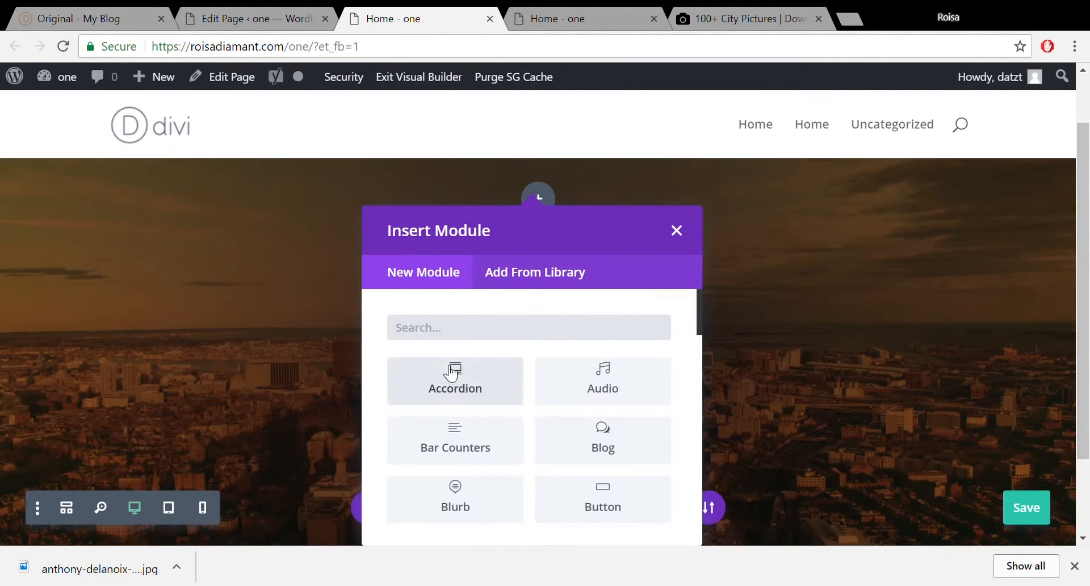
click(501, 333)
text(ima)
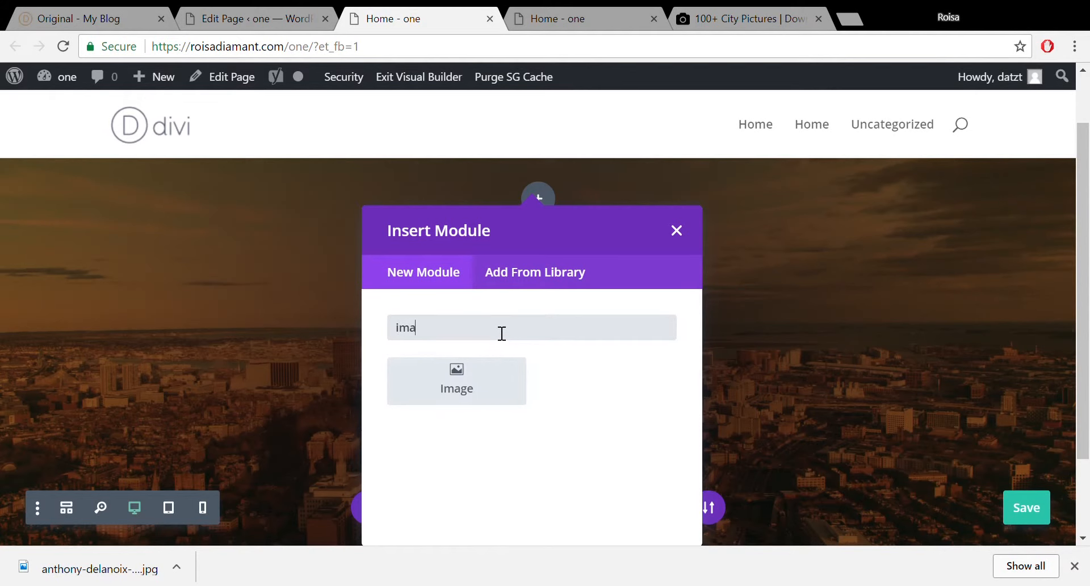
click(454, 389)
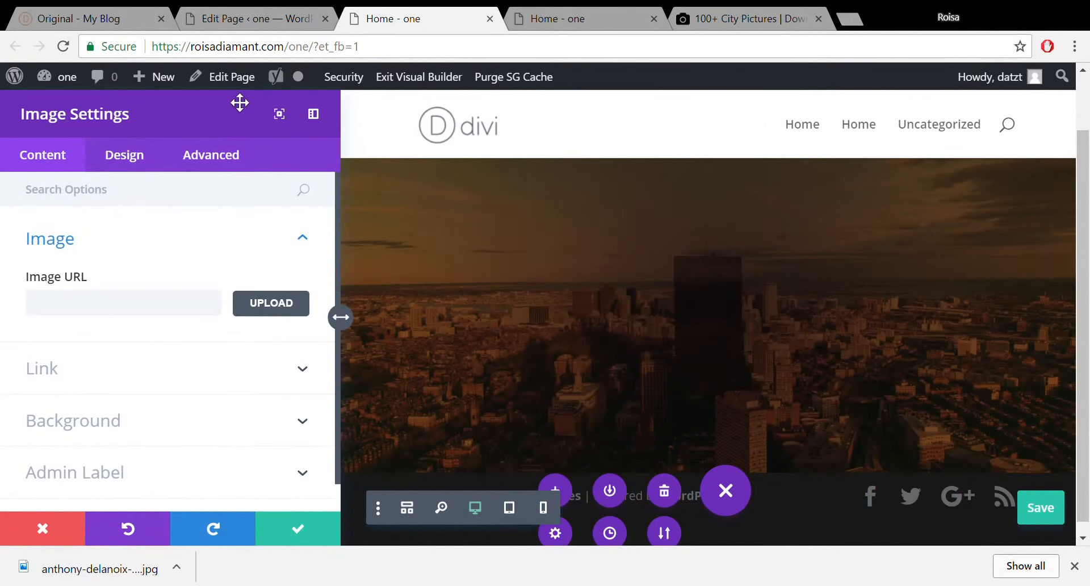
Float the Image settings panel and open the Upload Files picker to choose its picture.
drag(238, 118, 395, 118)
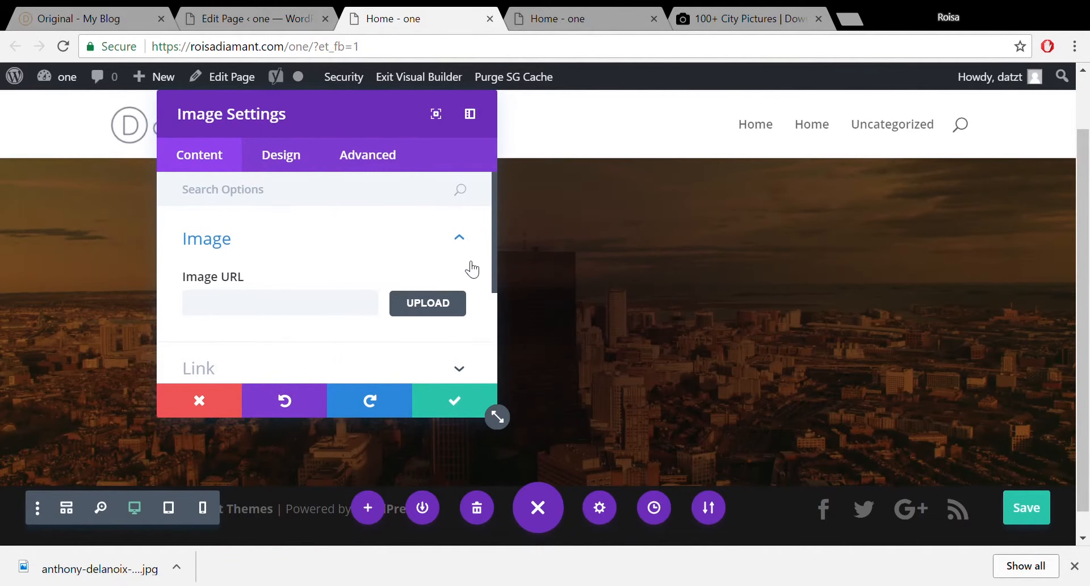
scroll(488, 272, down, 2)
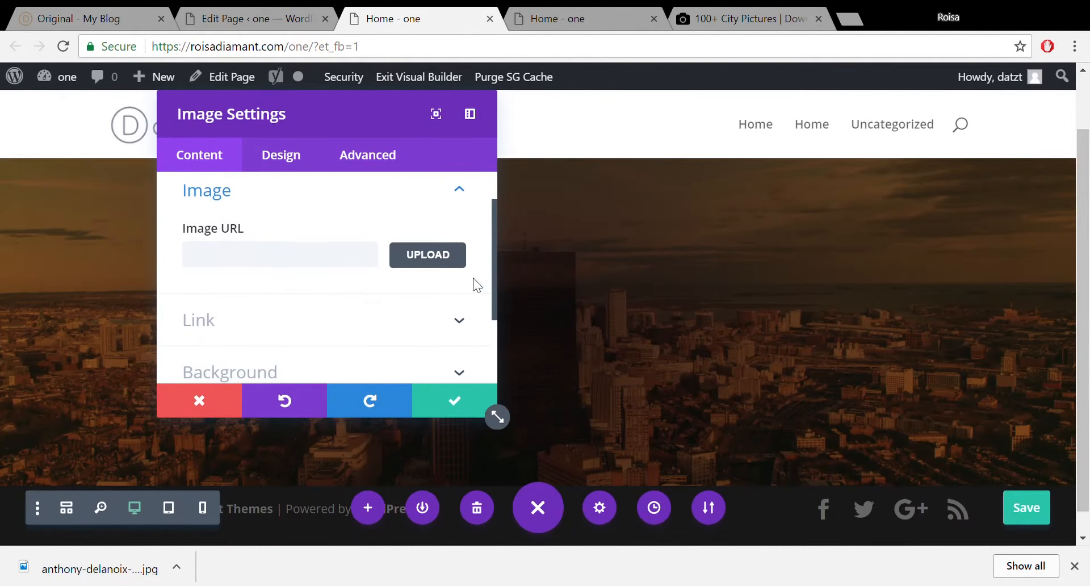
click(438, 253)
click(255, 149)
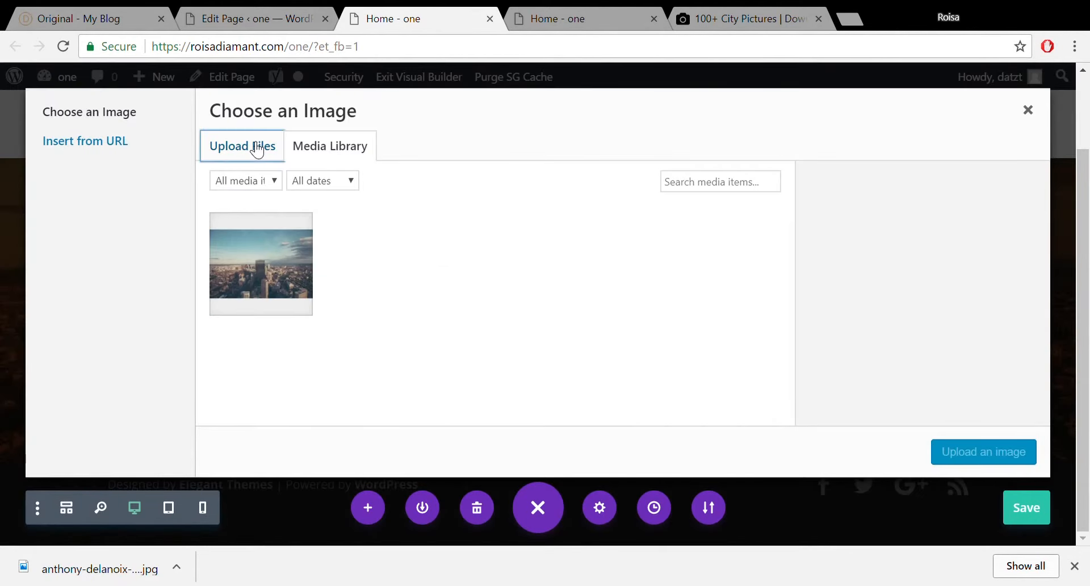
click(636, 339)
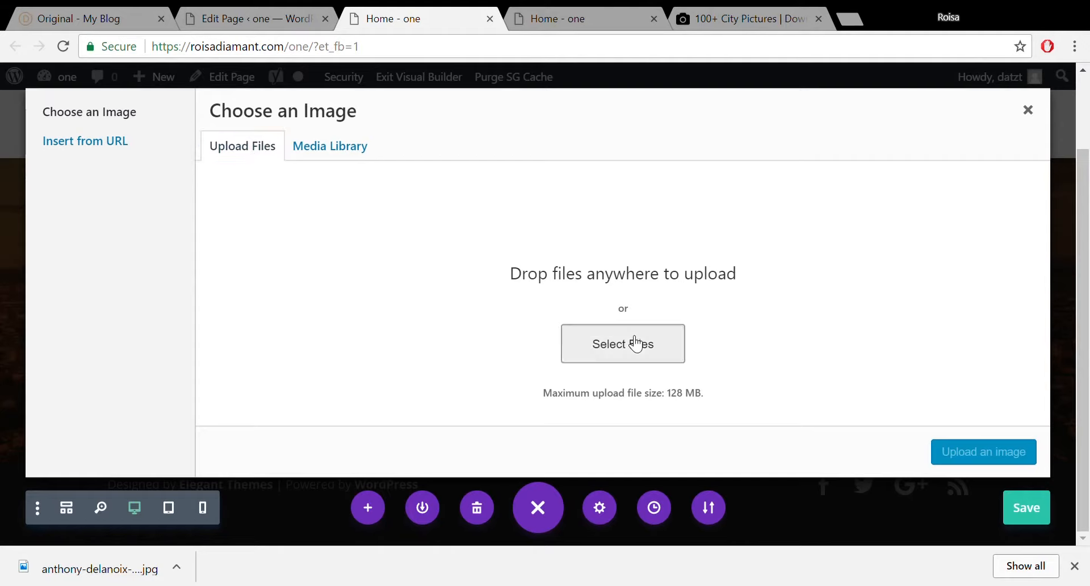
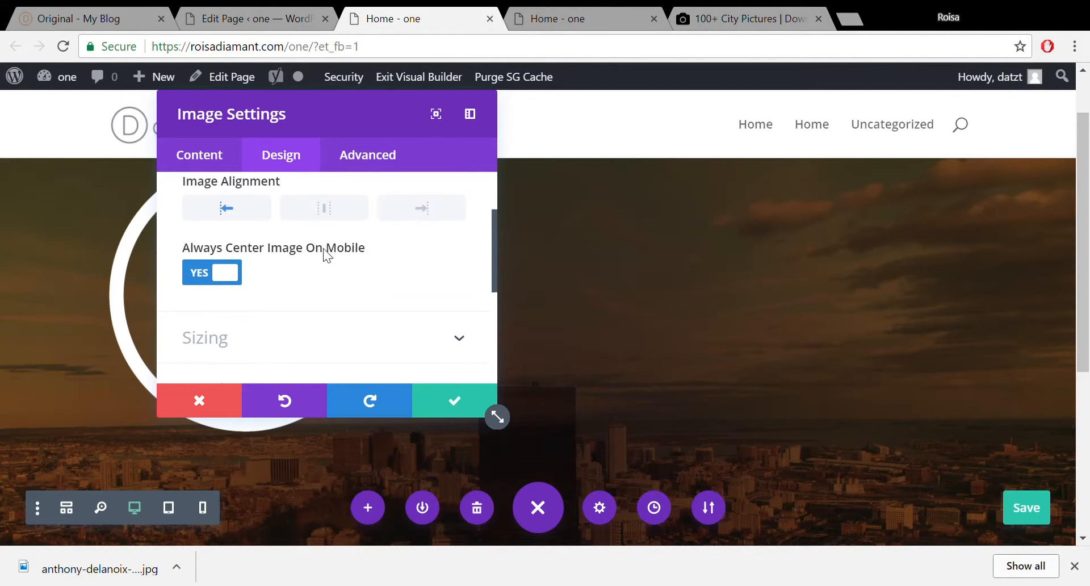
Centre the D 3.0 logo image, collapse the Alignment options, and apply the image settings.
click(335, 214)
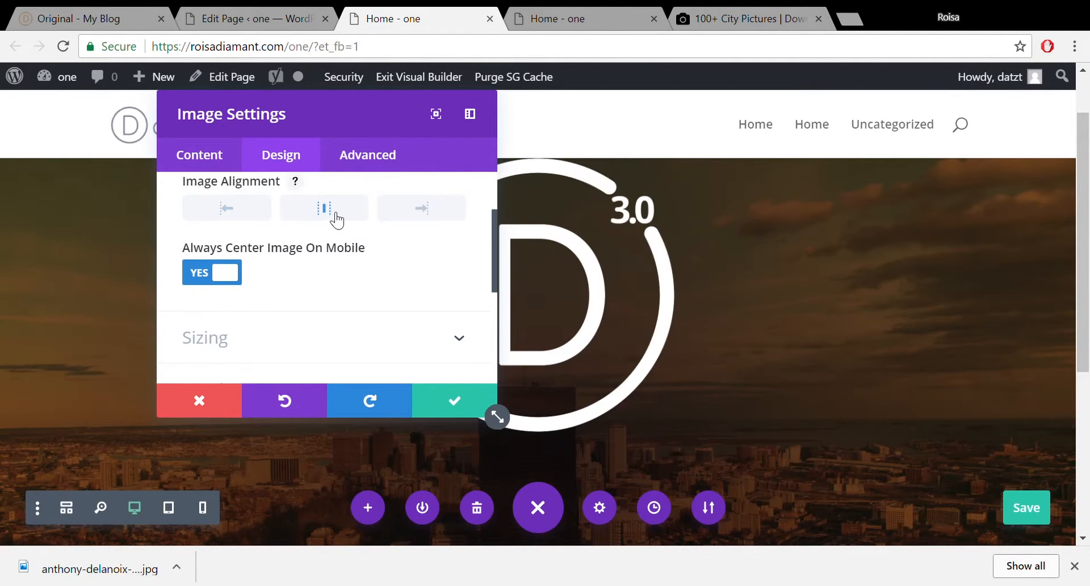
drag(492, 228, 495, 206)
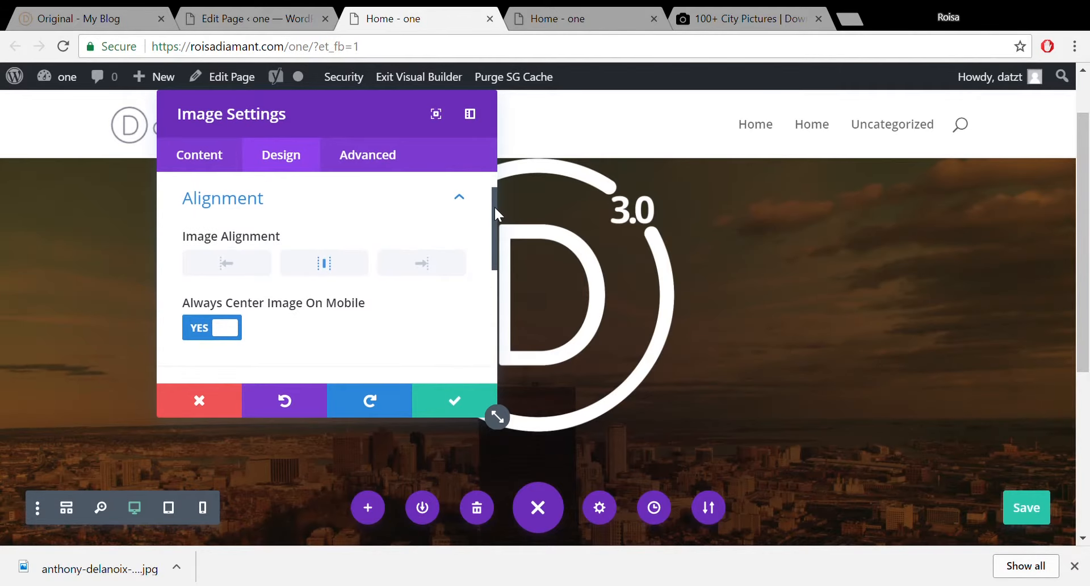
click(462, 200)
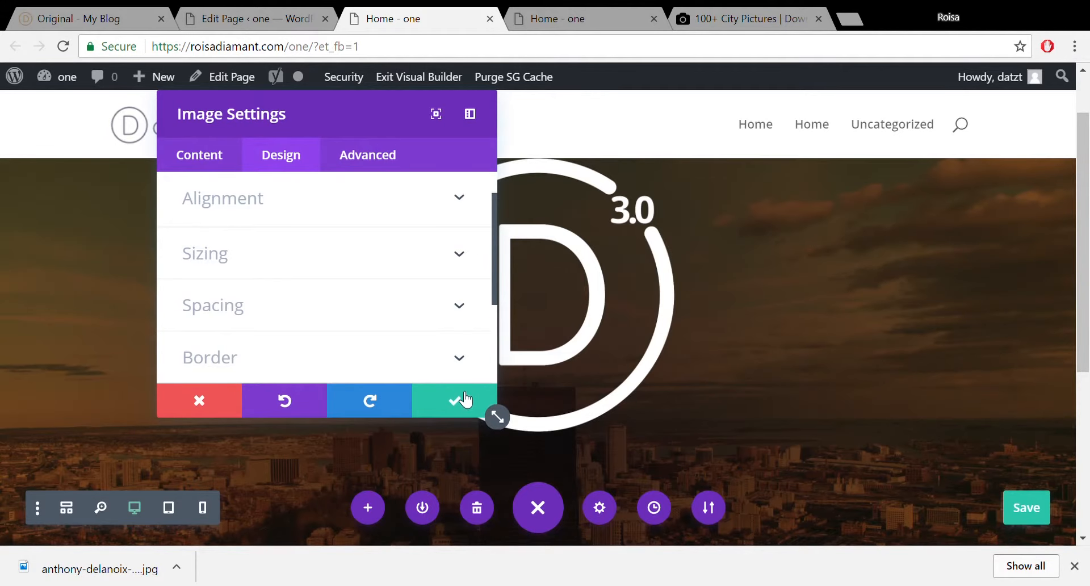
click(463, 402)
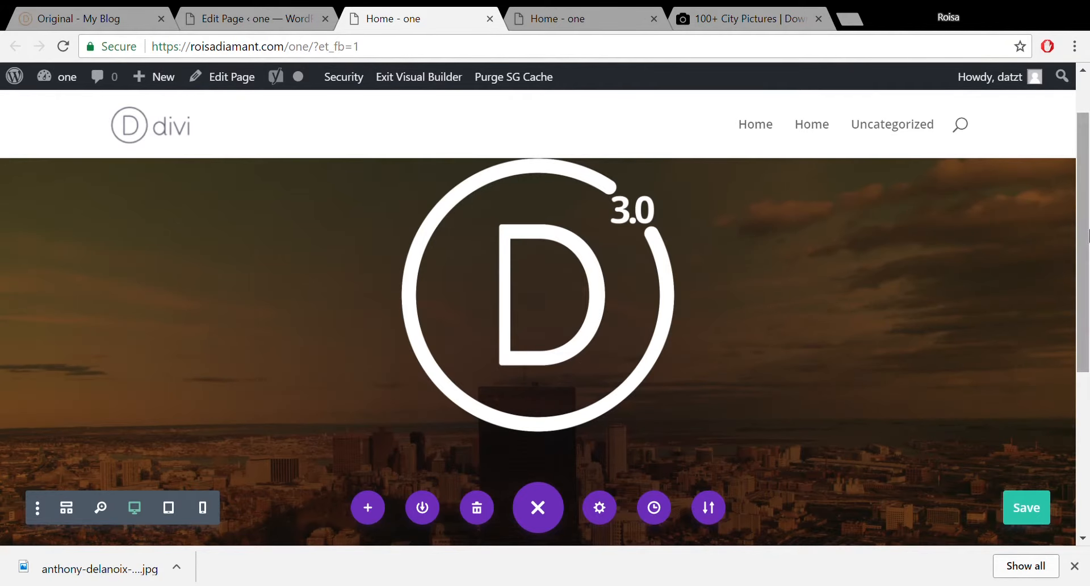
scroll(1084, 170, up, 2)
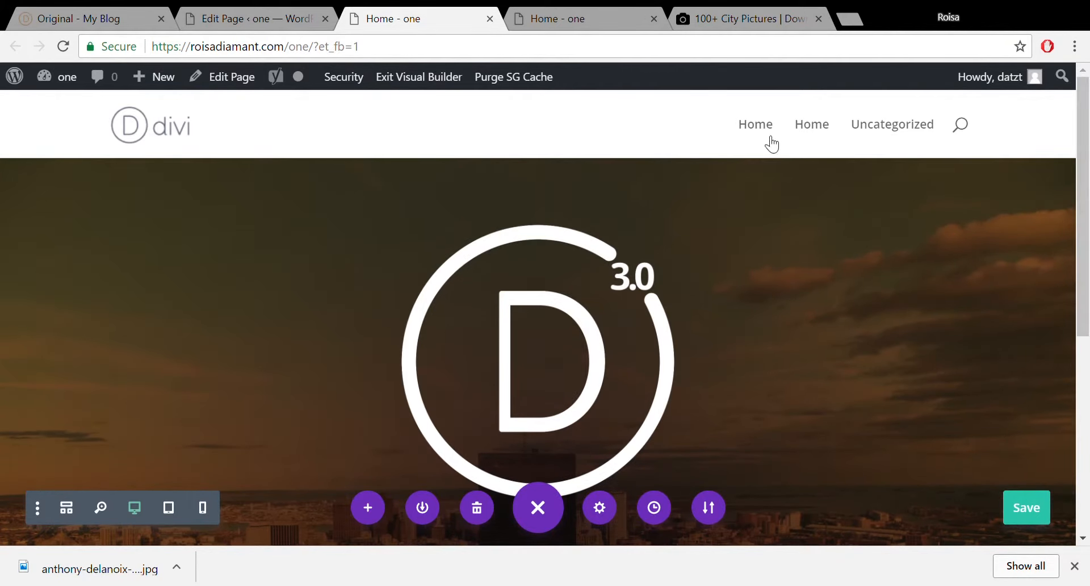
Set the Home page template to Blank Page, update it, and save the builder page.
click(219, 19)
scroll(976, 386, down, 5)
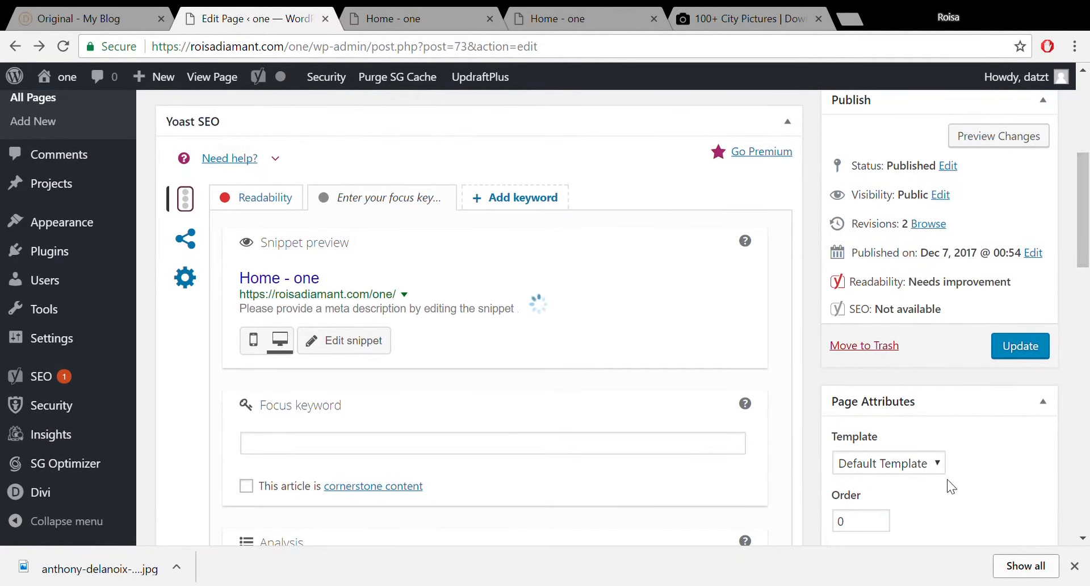
click(934, 465)
click(908, 502)
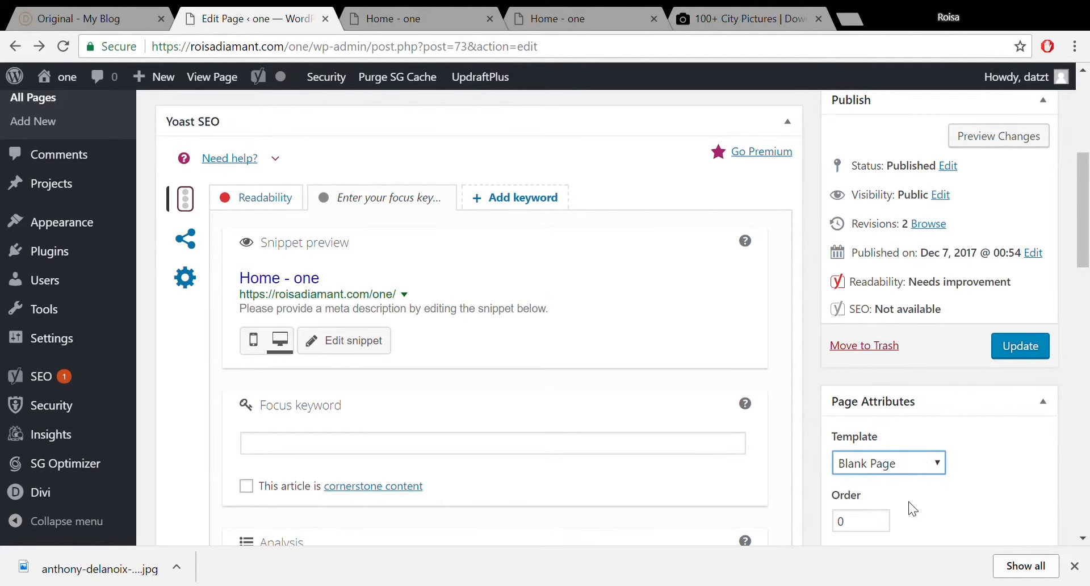
click(1033, 346)
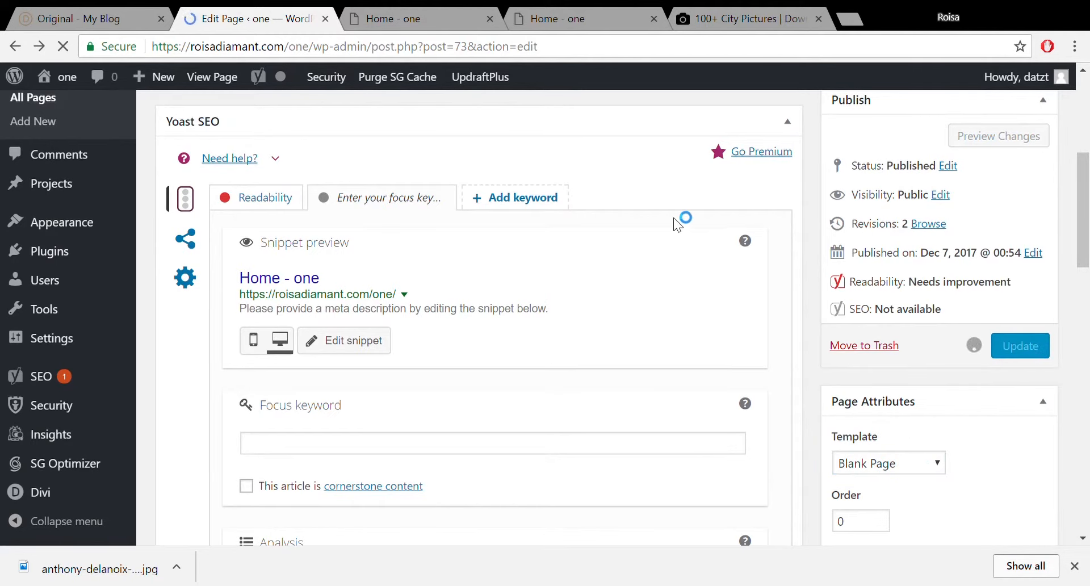
click(384, 20)
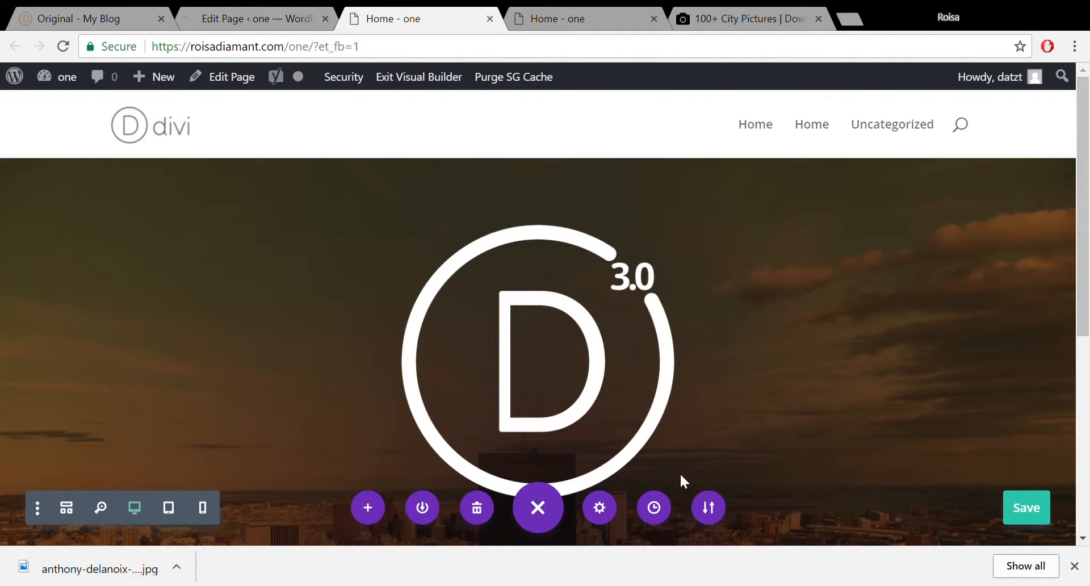
click(1028, 511)
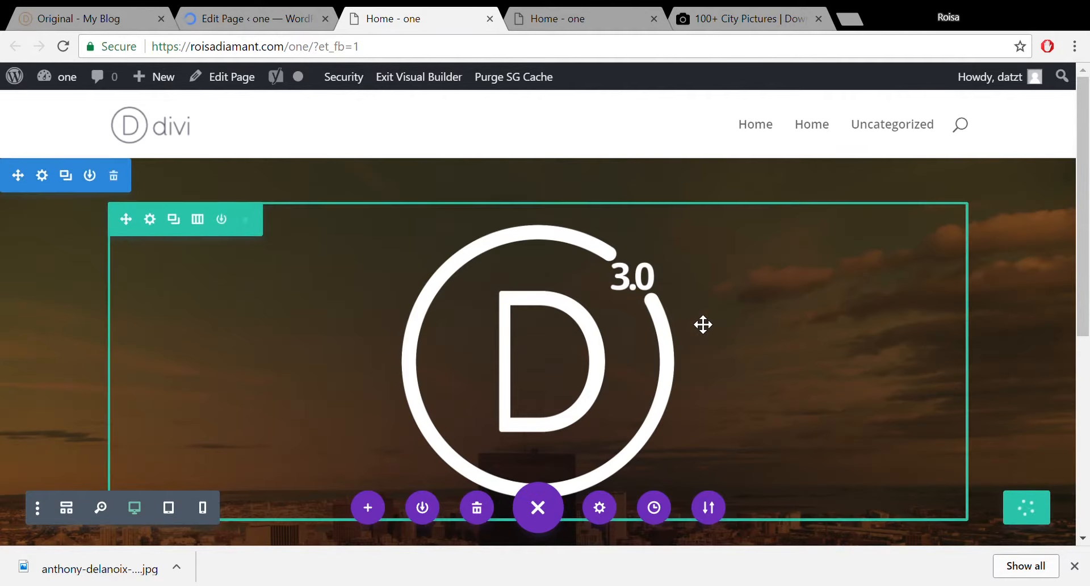
Reload the builder to apply the Blank Page template and close the downloads bar.
click(61, 47)
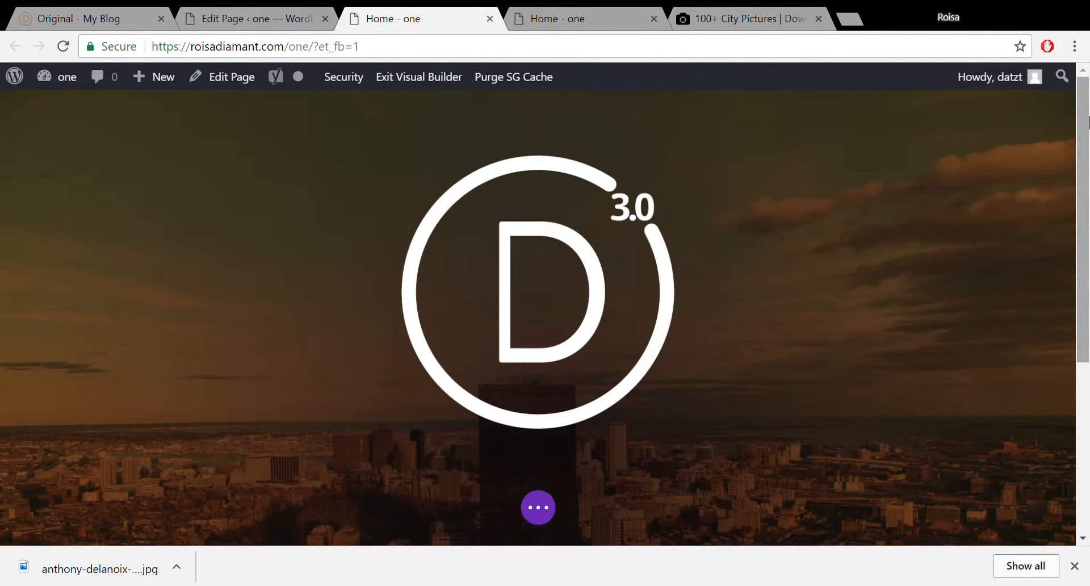
mouse_move(1087, 122)
mouse_down()
mouse_move(1087, 176)
mouse_move(1087, 122)
mouse_up()
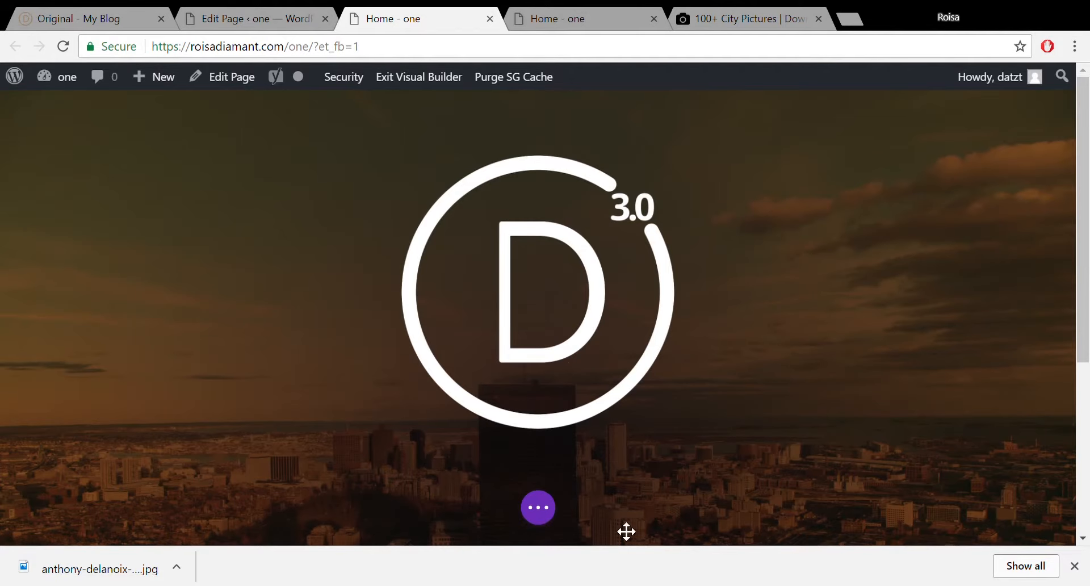
click(1074, 566)
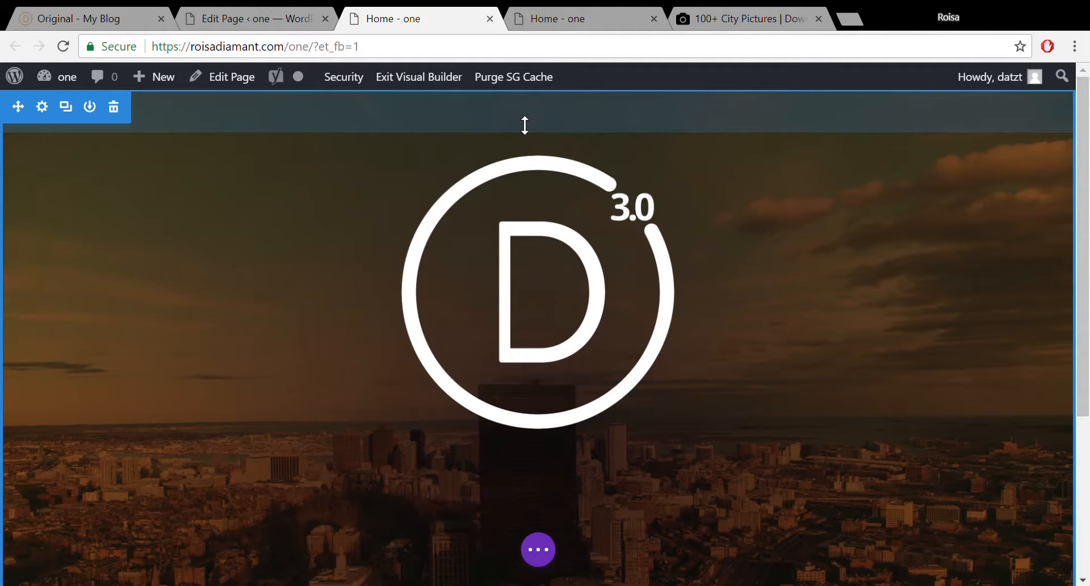
Reduce the hero section's top padding to about 4px and the row's to 37px.
drag(525, 125, 525, 80)
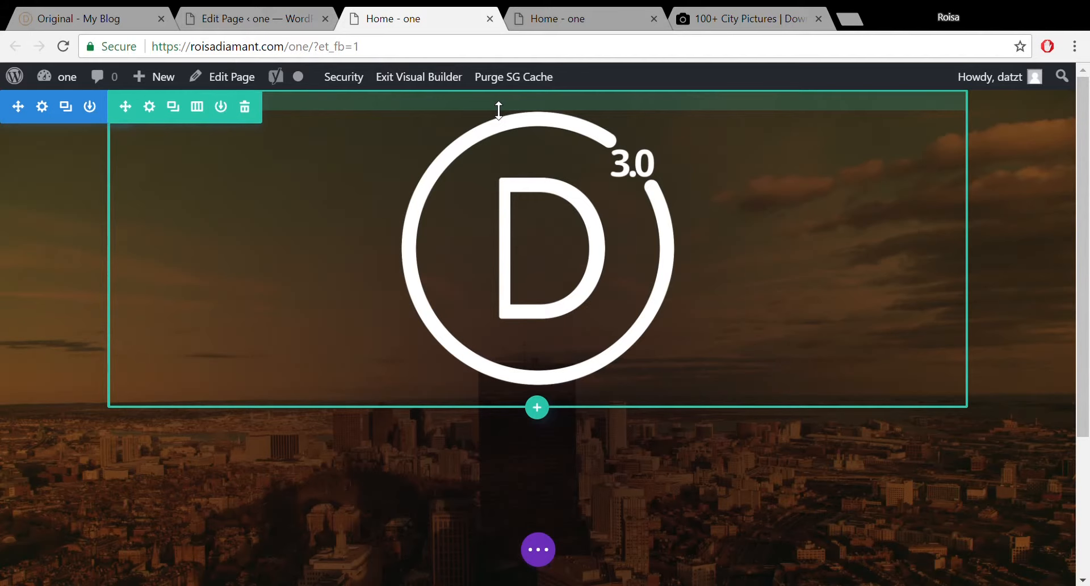
drag(499, 110, 502, 89)
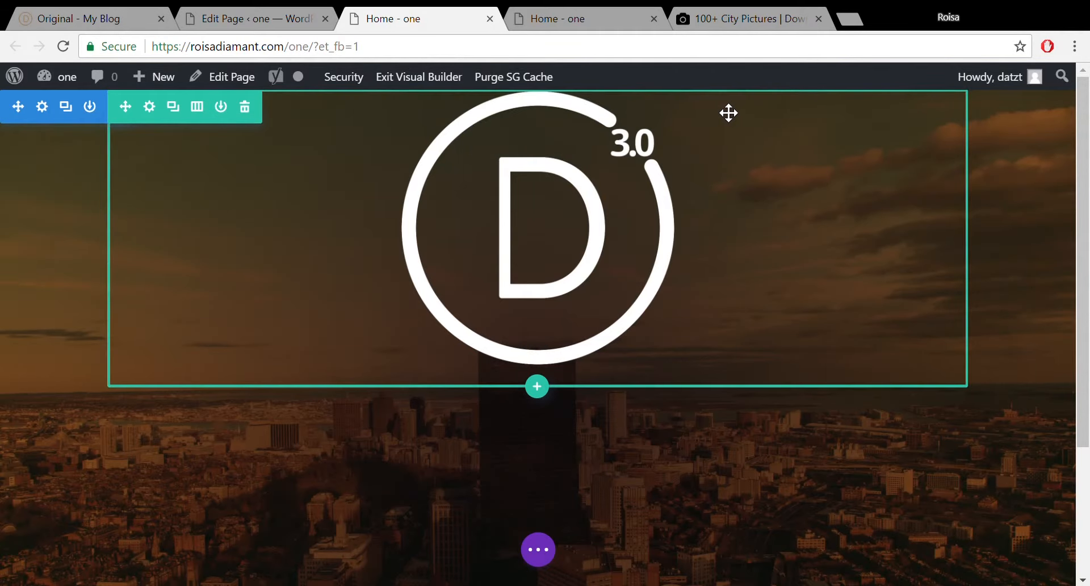
drag(723, 106, 726, 131)
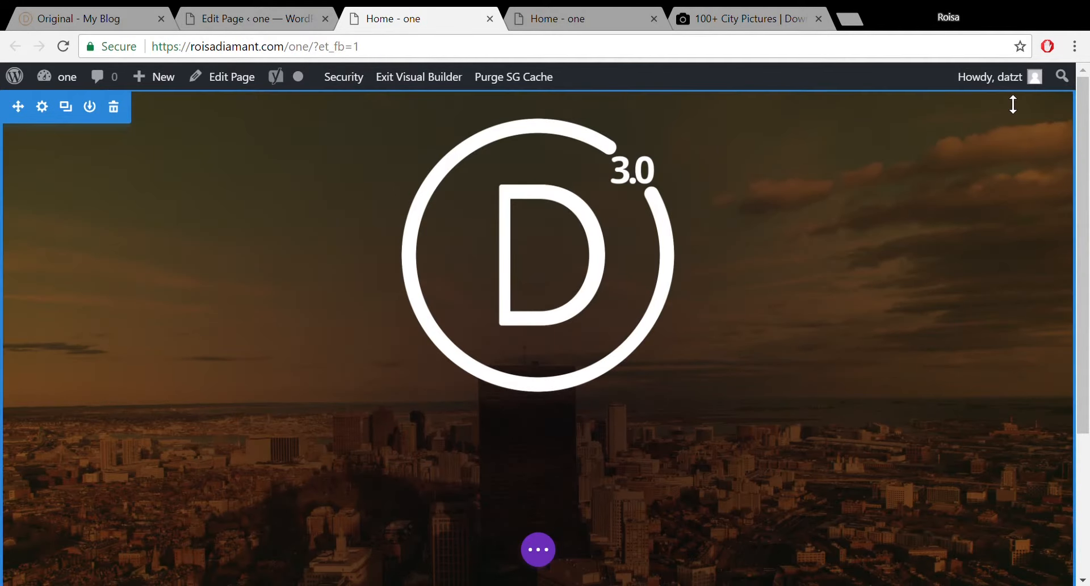
mouse_move(1012, 102)
mouse_down()
mouse_move(1017, 129)
mouse_move(1013, 95)
mouse_up()
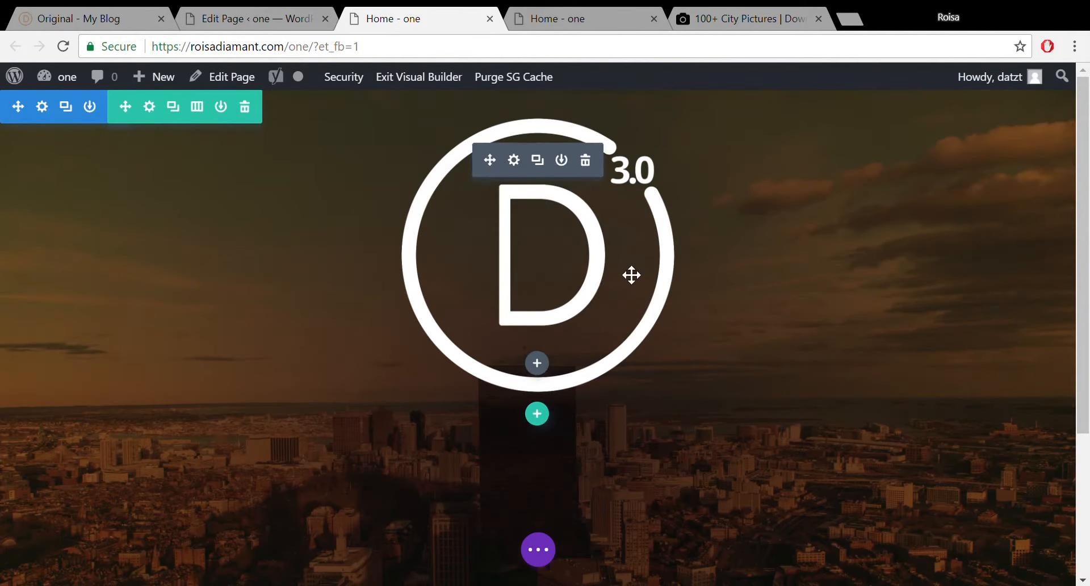
Set the logo image width to 23% in Design > Sizing, apply, then go to Edit Page.
click(513, 161)
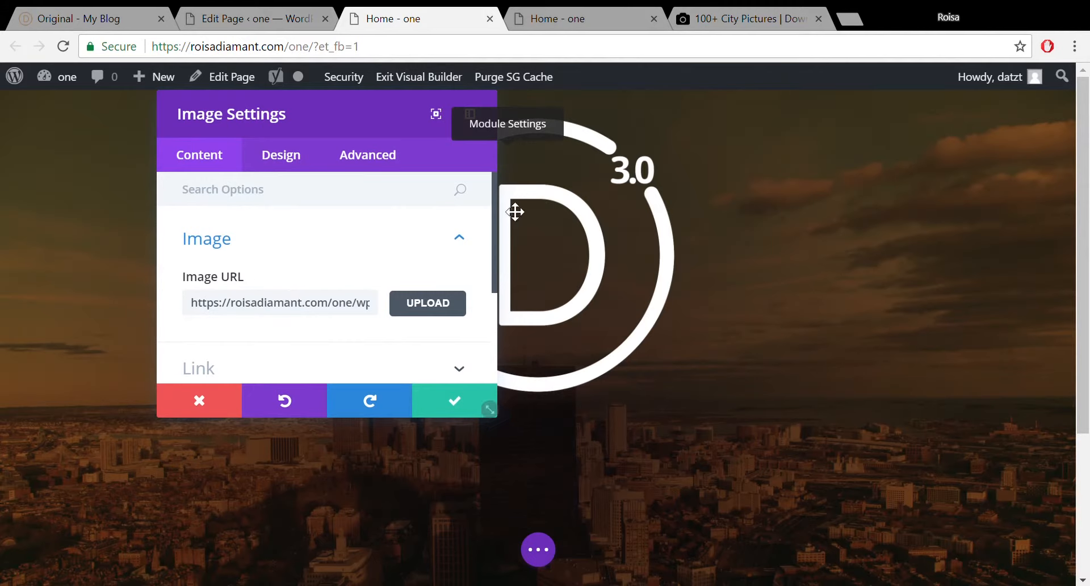
drag(494, 202, 485, 281)
click(311, 158)
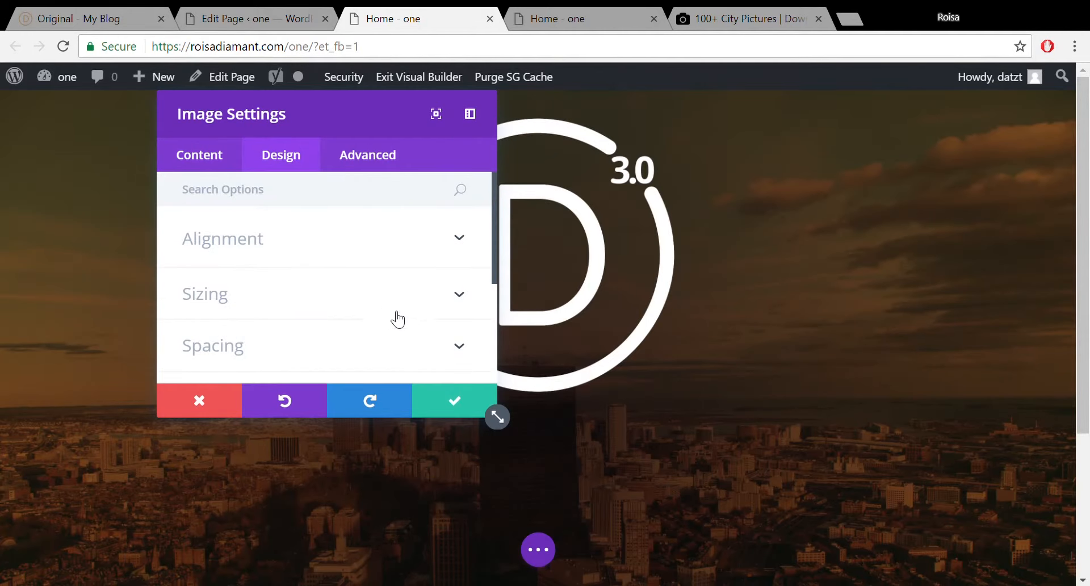
click(407, 319)
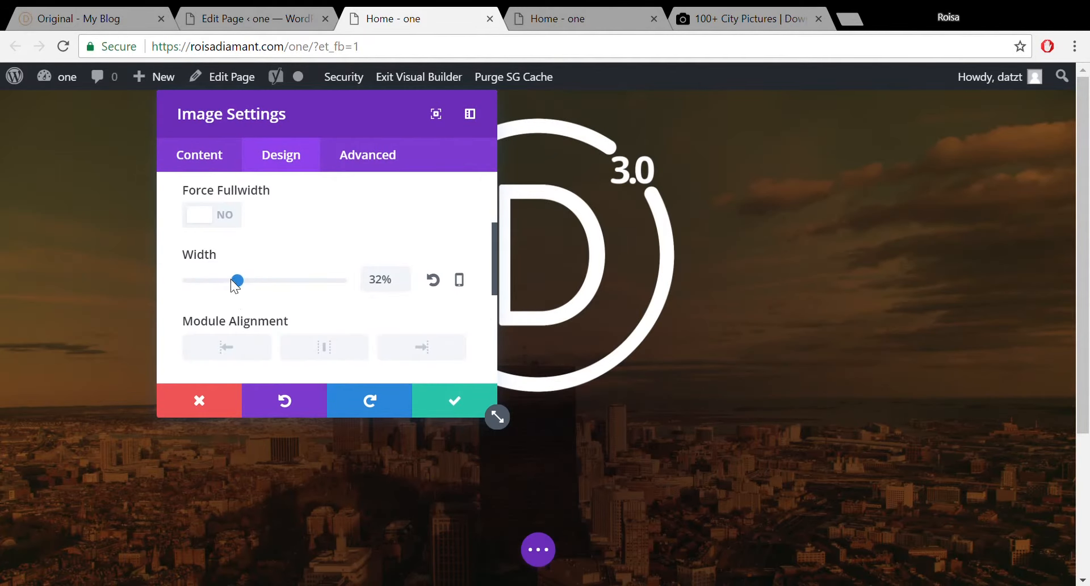
drag(238, 281, 223, 281)
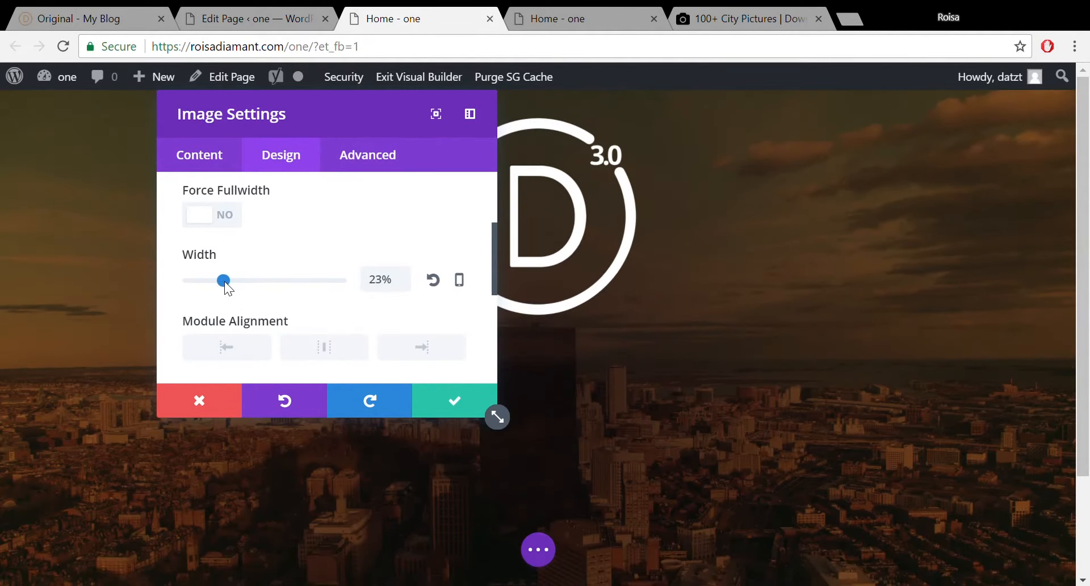
click(468, 397)
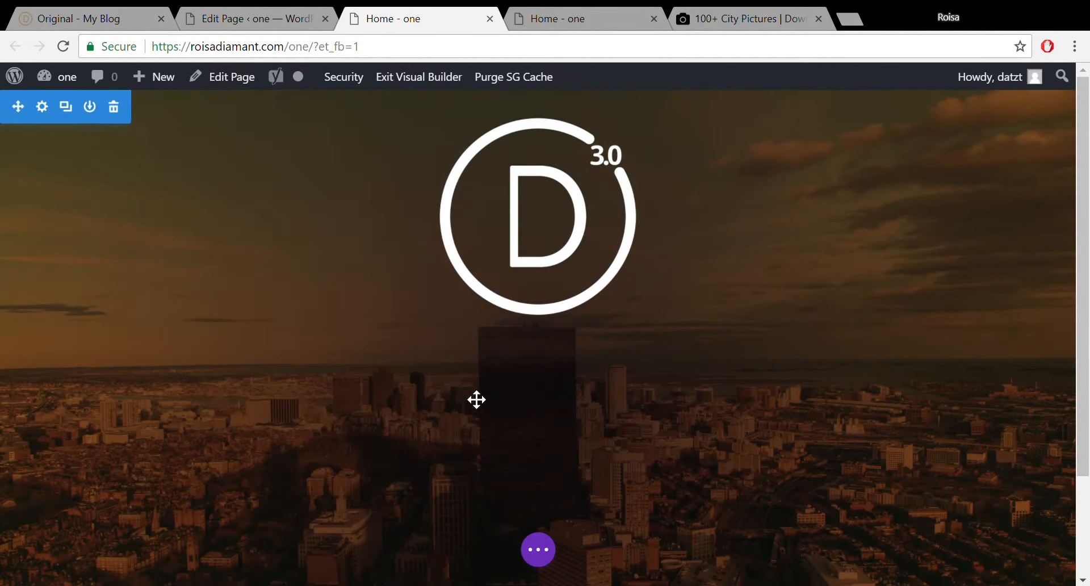
click(265, 11)
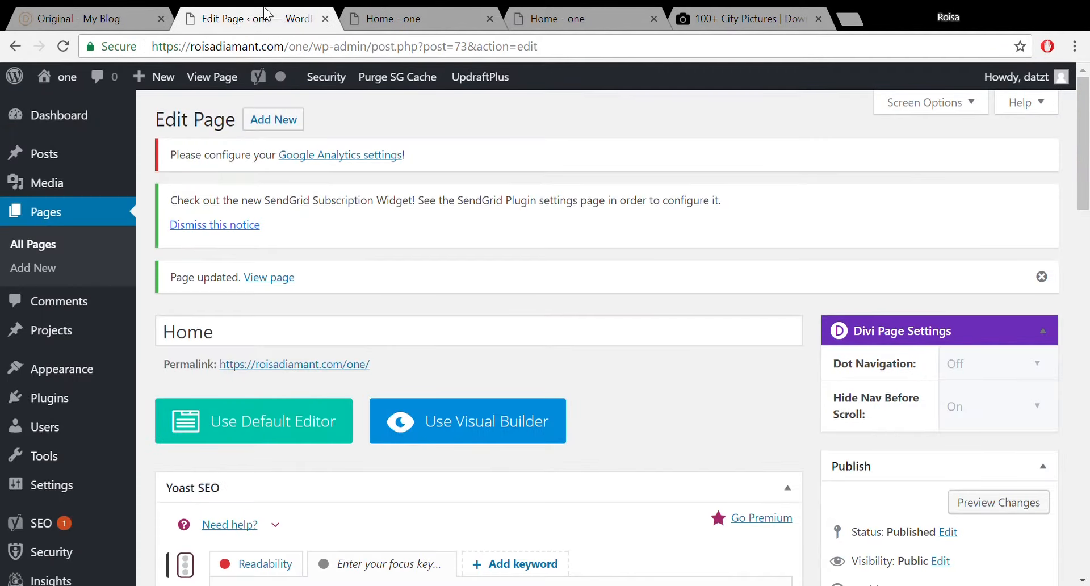
Review the original demo's animated 'We help' headline, then bring up the live 'Home - one' page.
click(108, 18)
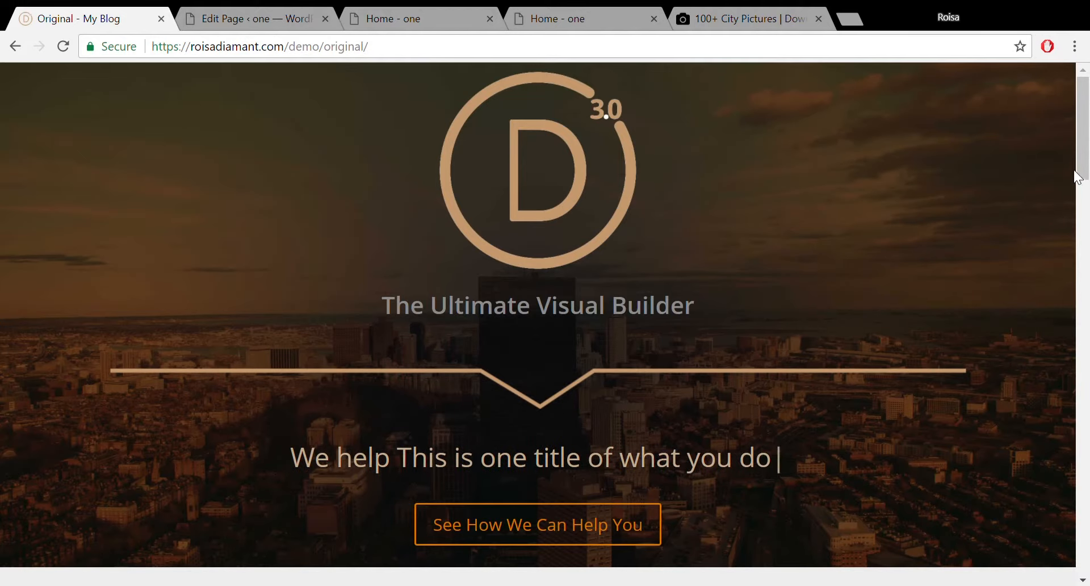
mouse_move(1081, 169)
mouse_down()
mouse_move(1081, 178)
mouse_move(1081, 169)
mouse_up()
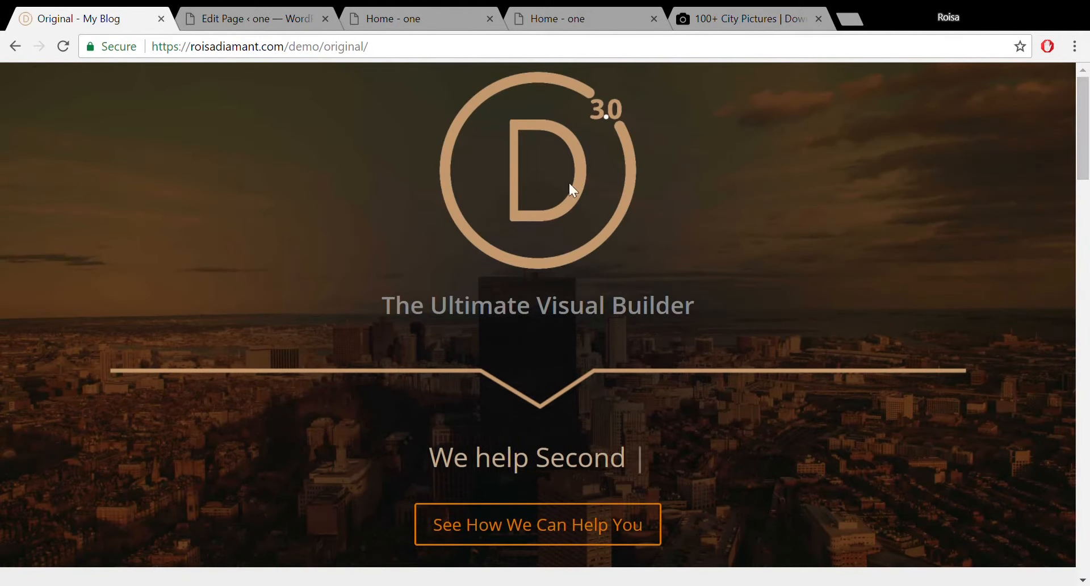
click(427, 6)
click(213, 10)
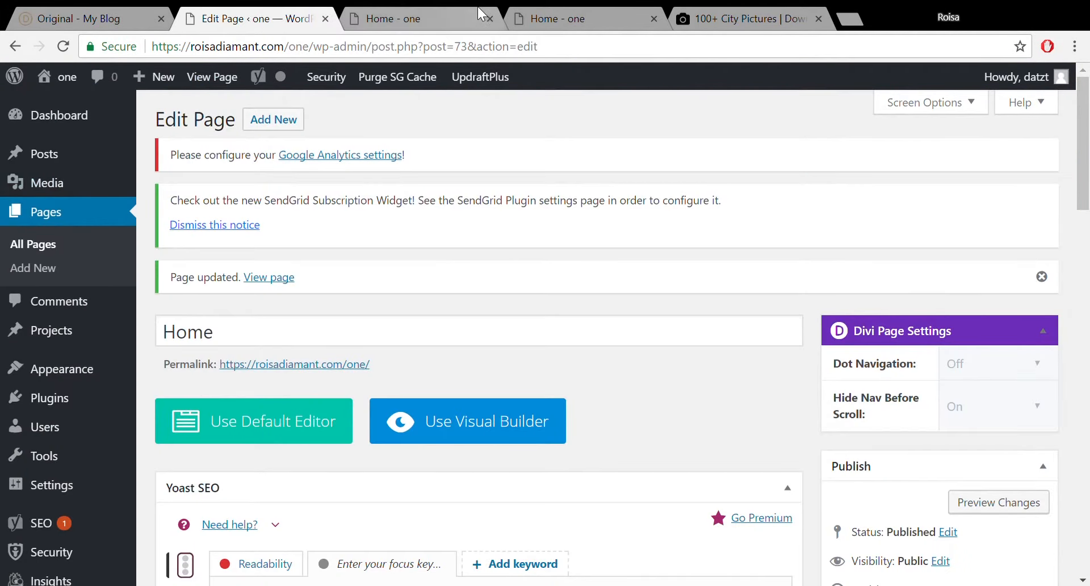
click(570, 17)
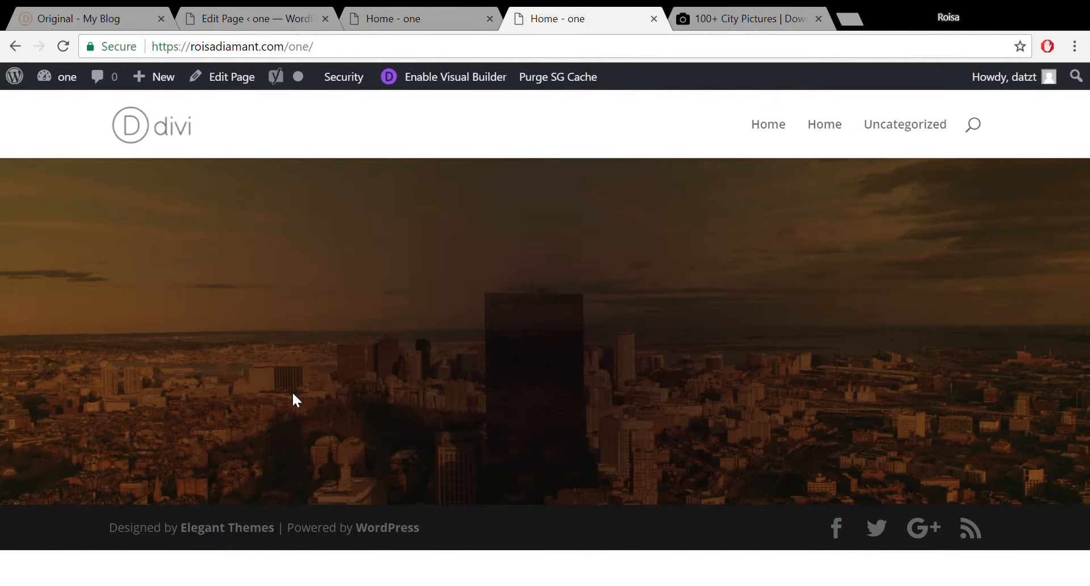
Add a one-column row below the logo and insert an Image module via the 'ima' search.
click(393, 12)
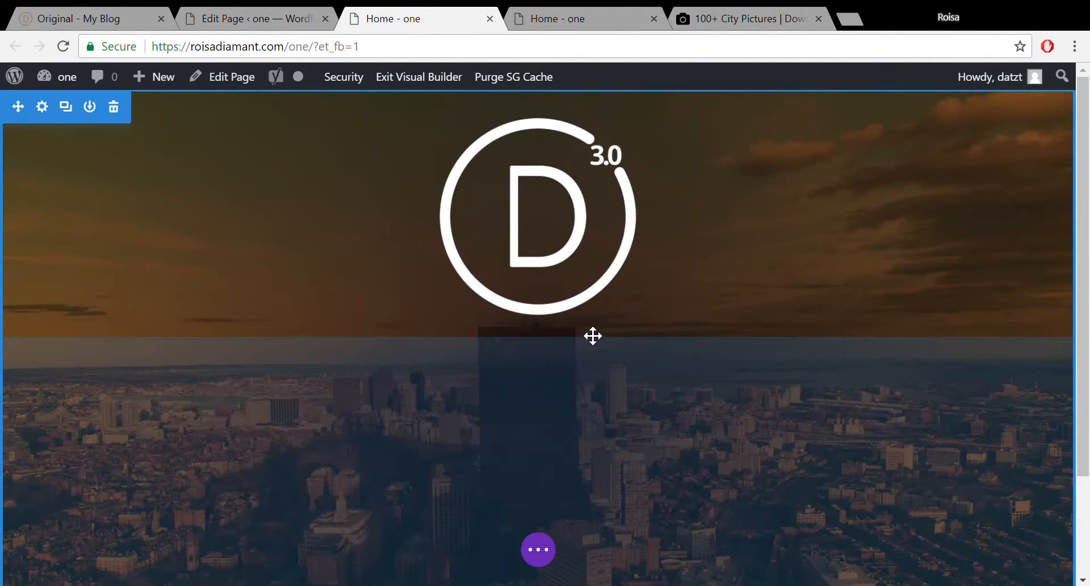
click(537, 339)
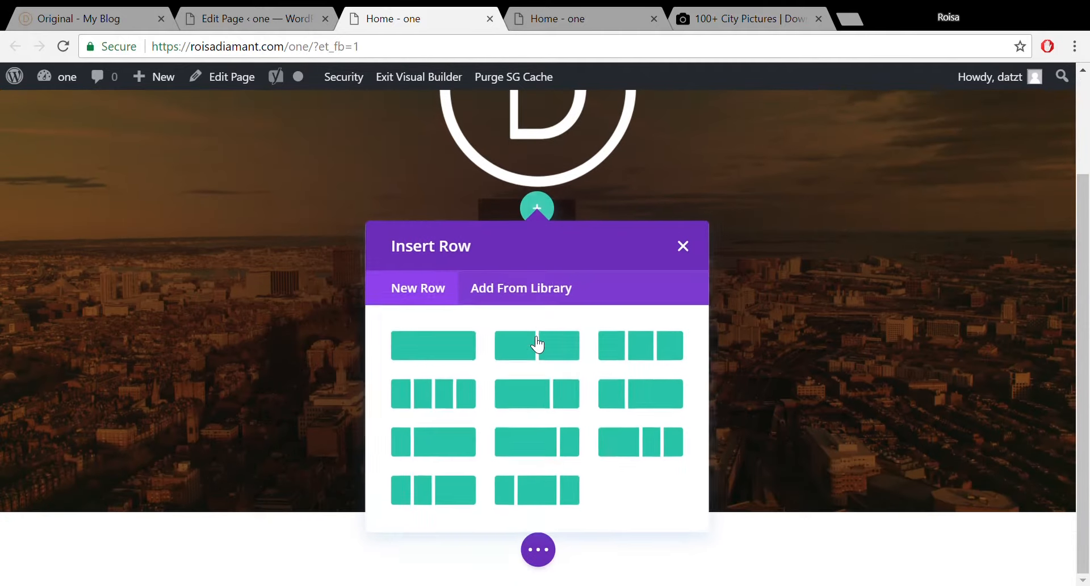
click(441, 344)
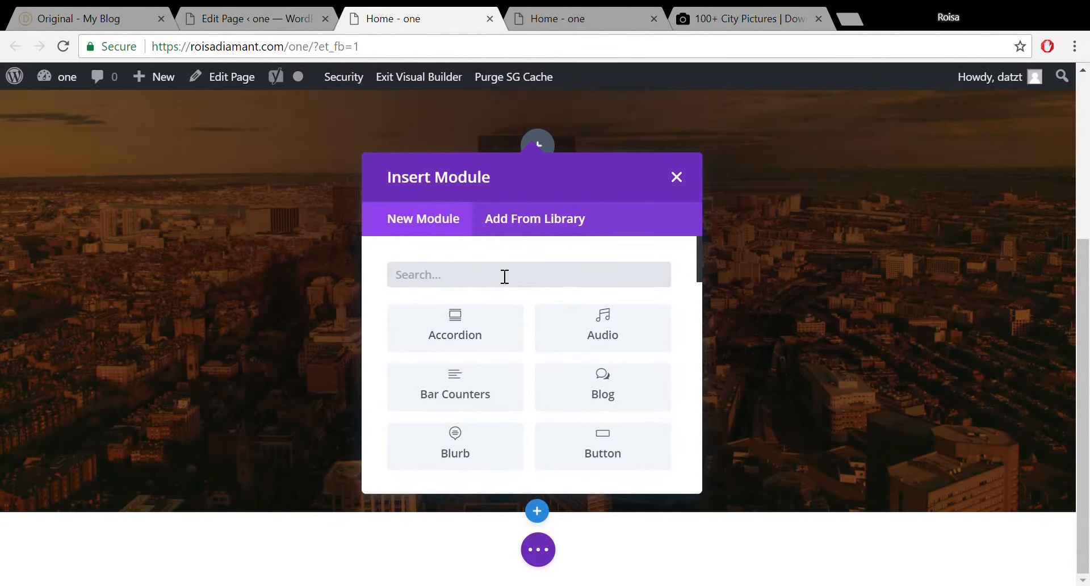
text(ima)
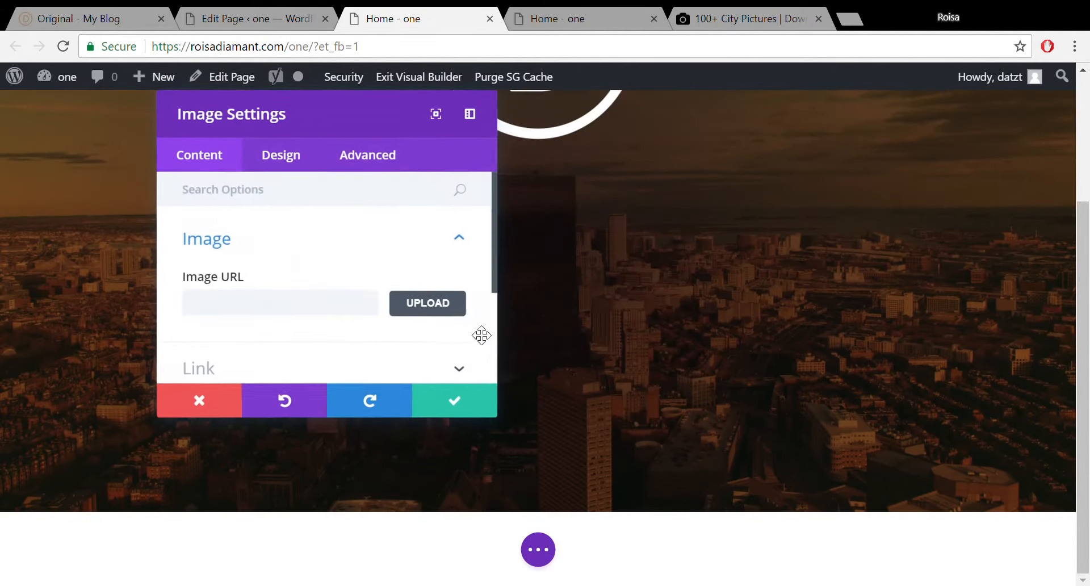
Upload divider.png and use it as the image module's picture.
click(434, 302)
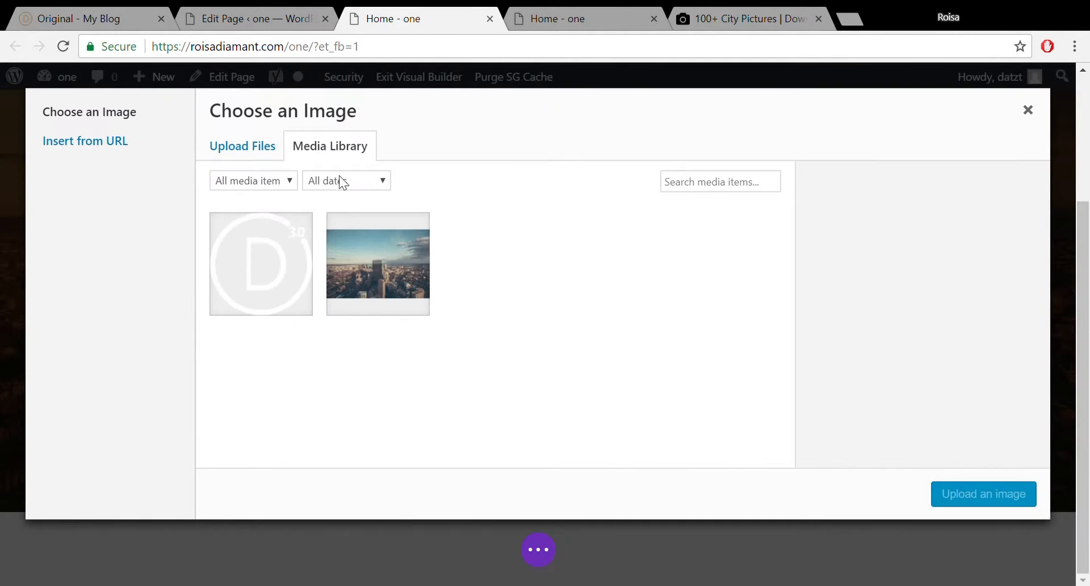
click(260, 152)
click(639, 349)
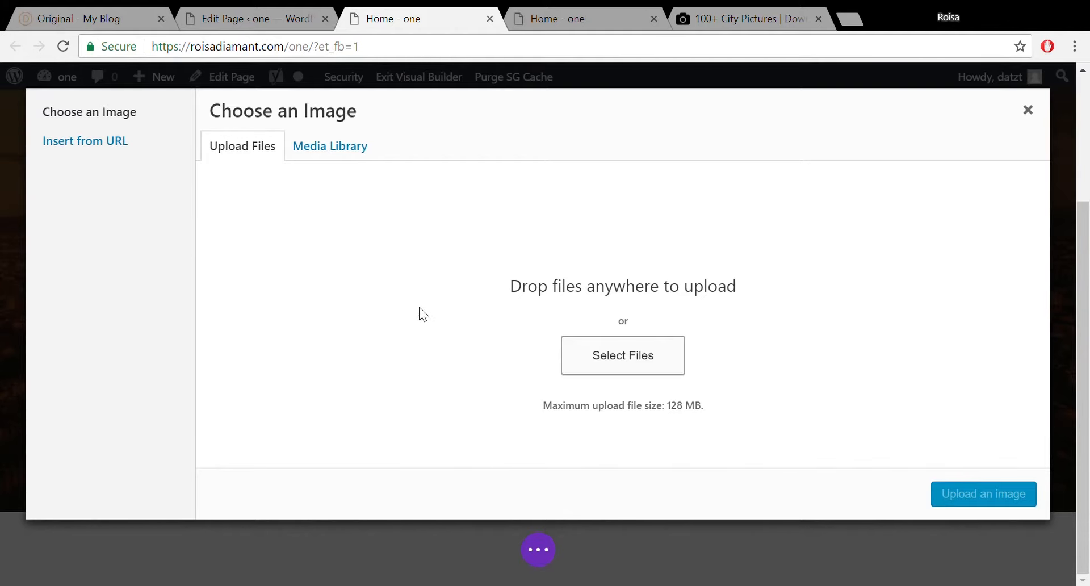
double_click(418, 172)
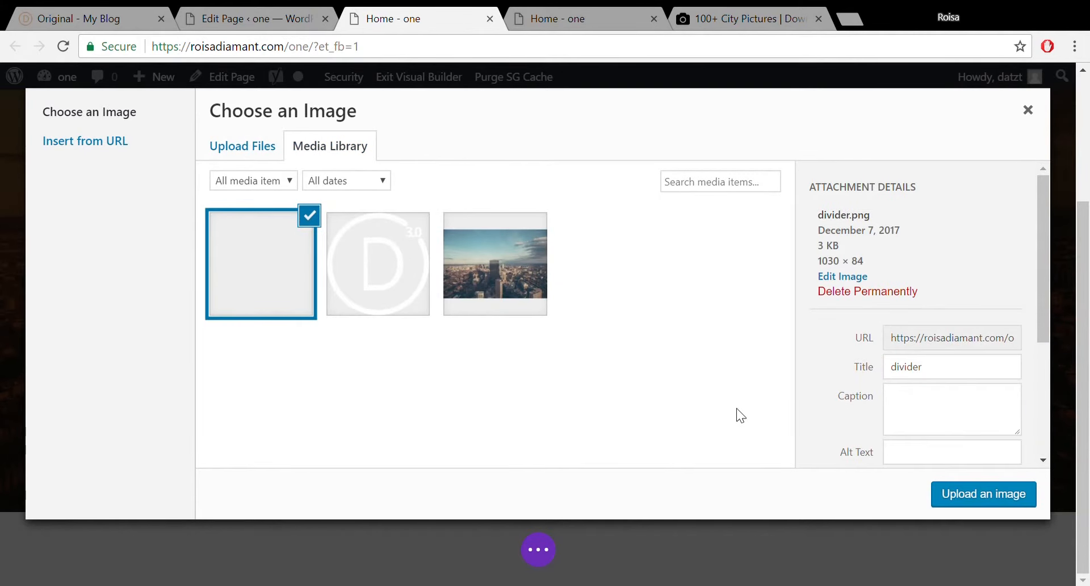
click(945, 500)
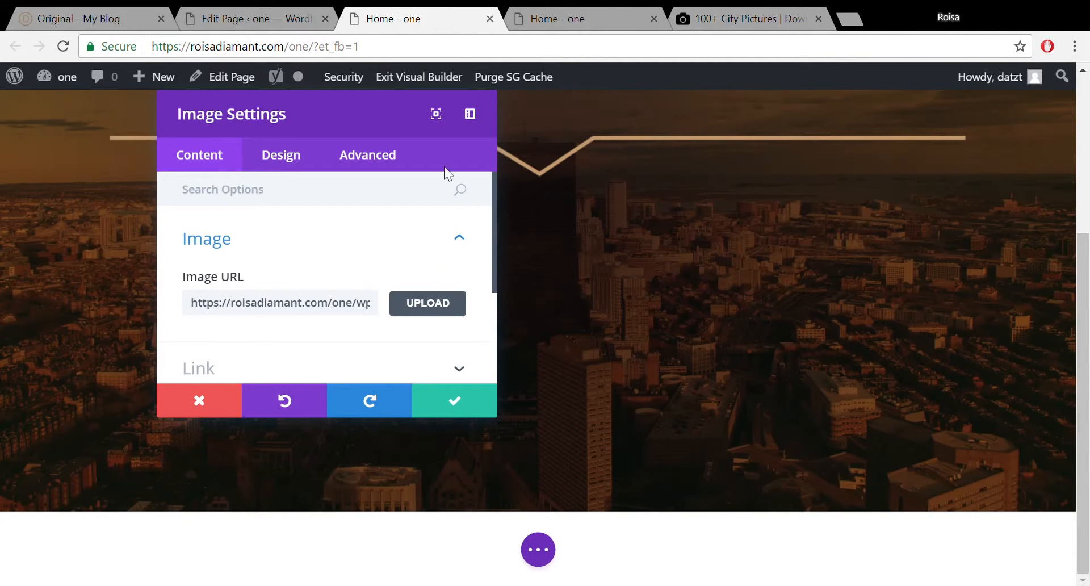
Save the divider image module and check the original demo page for reference.
click(448, 399)
drag(1083, 283, 1083, 171)
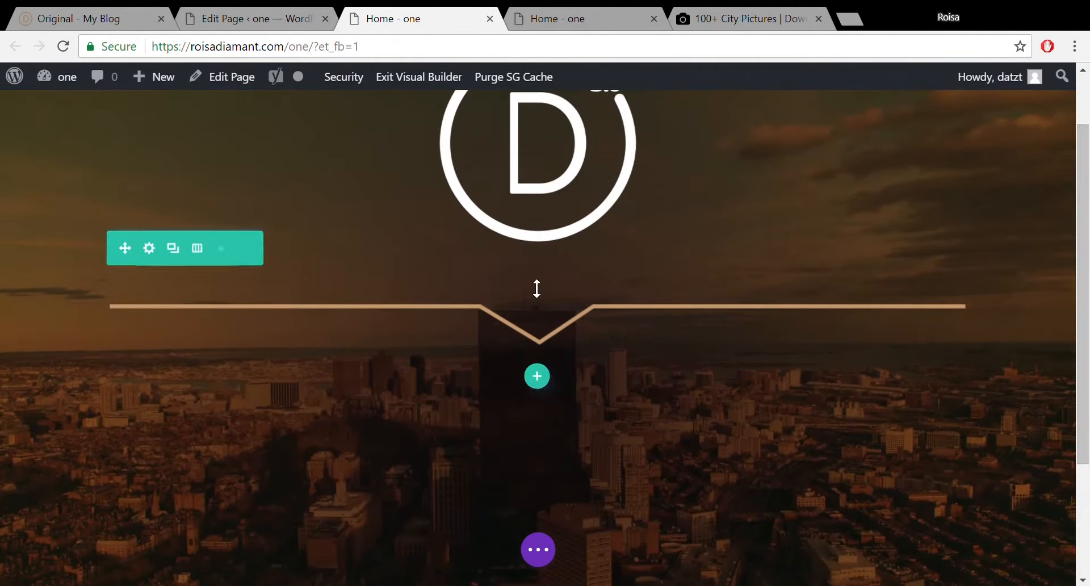
click(132, 8)
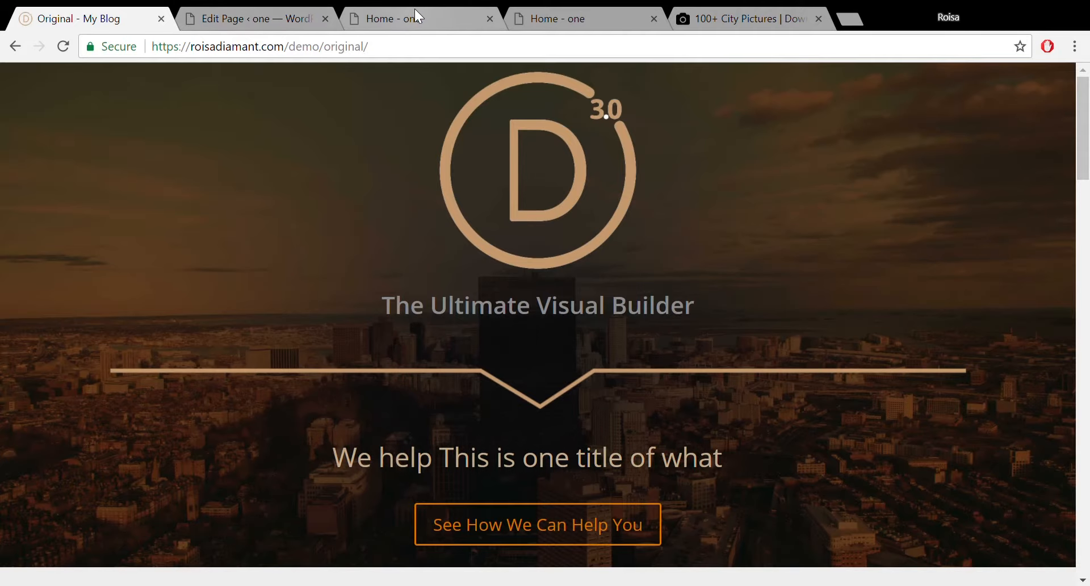
click(401, 16)
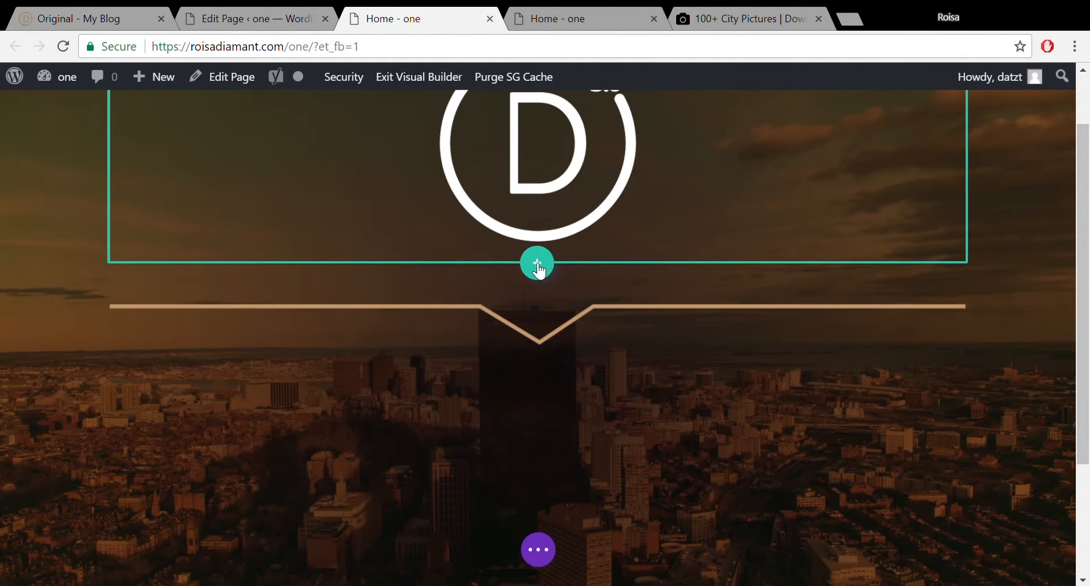
Add a one-column row below the Divi logo and insert a Text module into it.
click(536, 263)
click(450, 403)
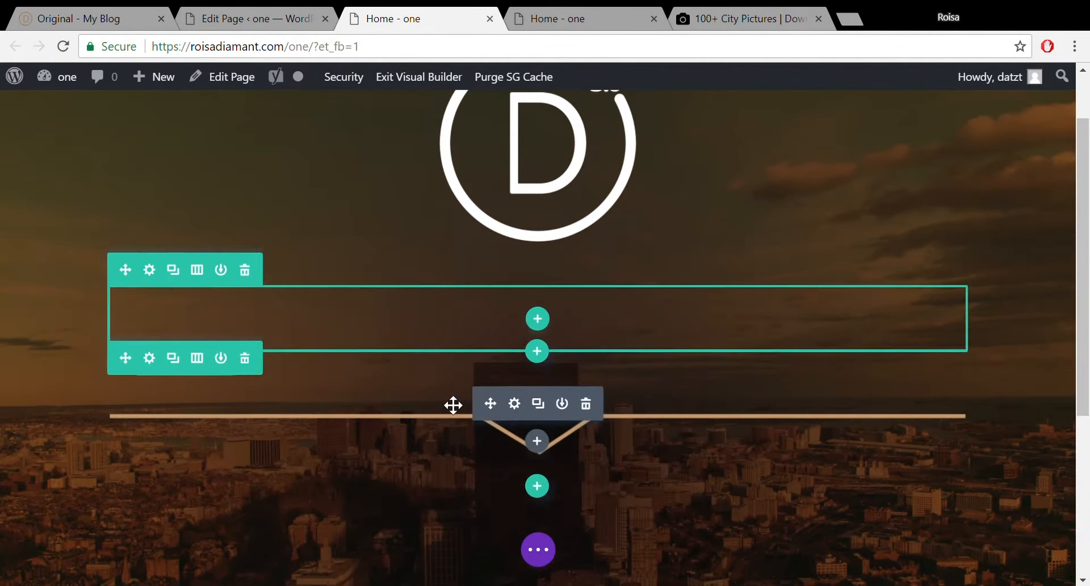
click(537, 319)
text(text)
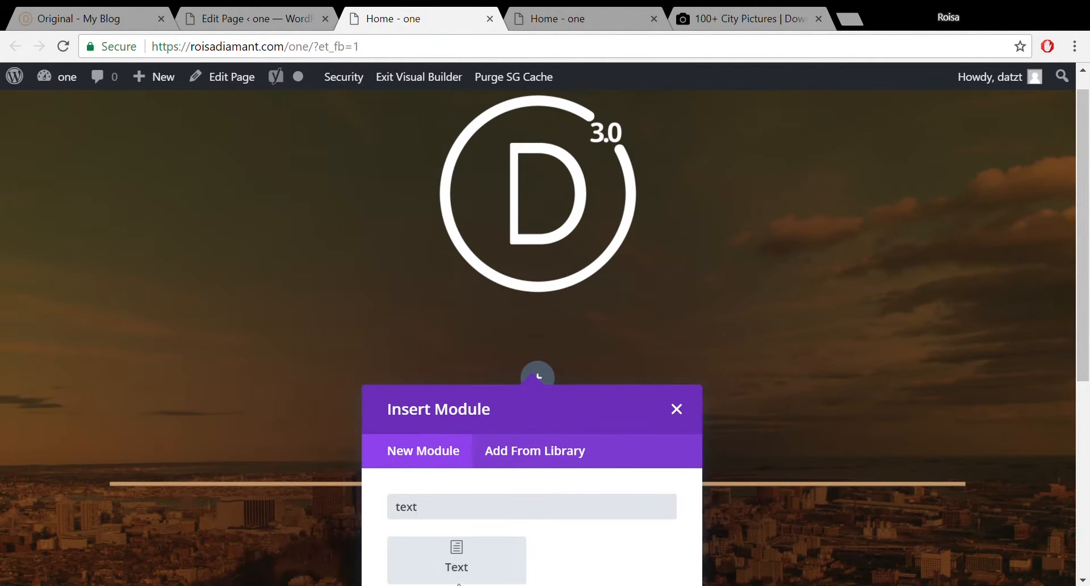
click(463, 556)
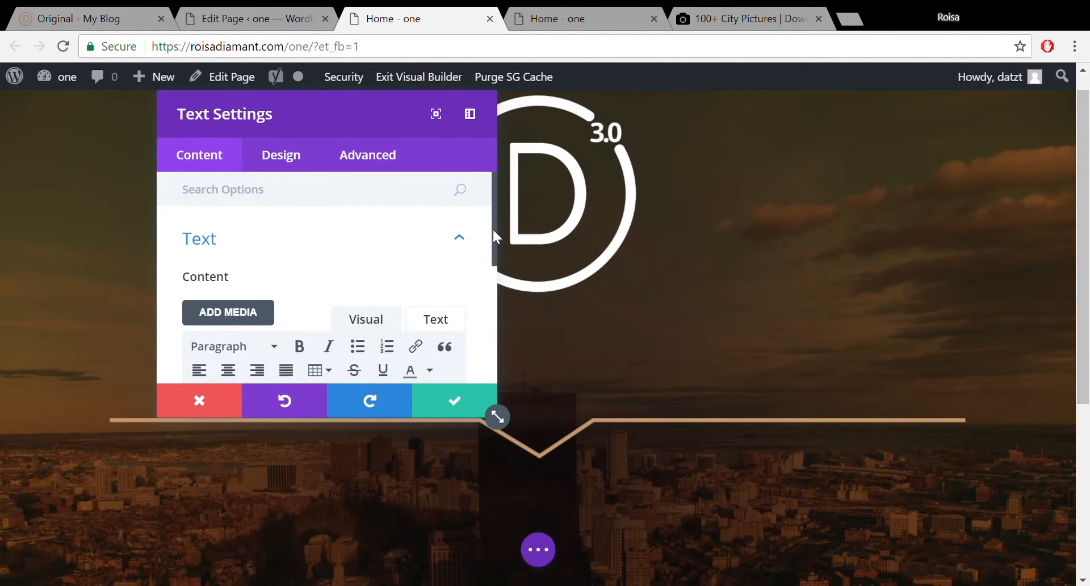
Type 'This is an Awesome website built by an Awesome person', correcting the typos.
drag(492, 227, 490, 309)
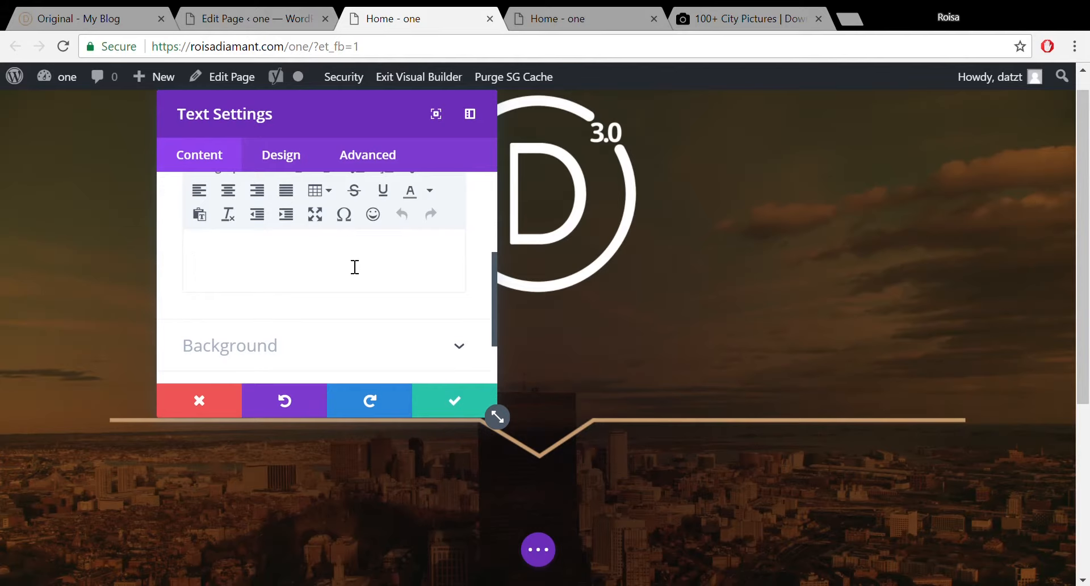
text(his is an Aweso)
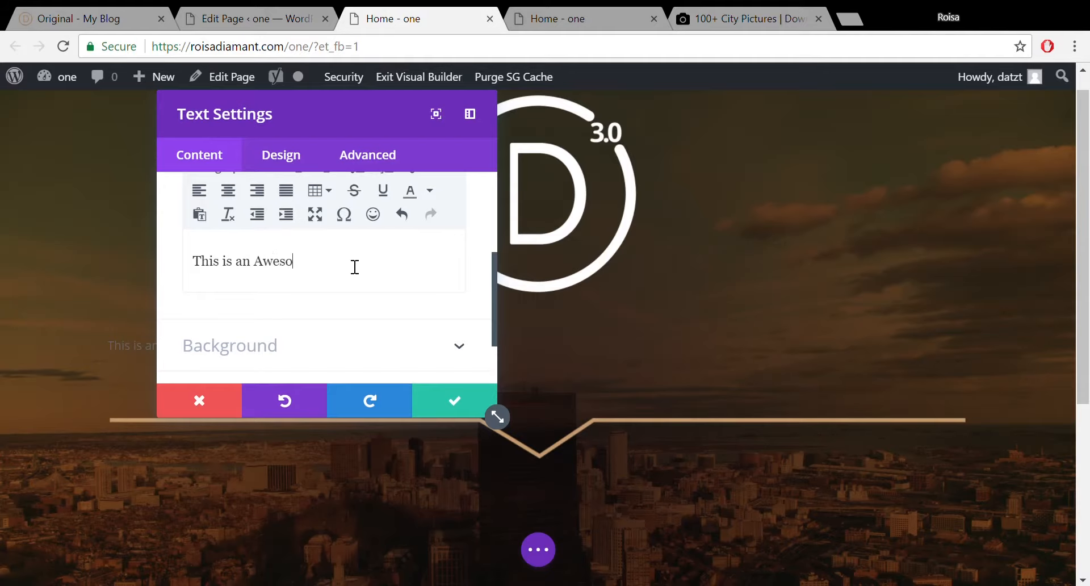
text(me website built by an Aw)
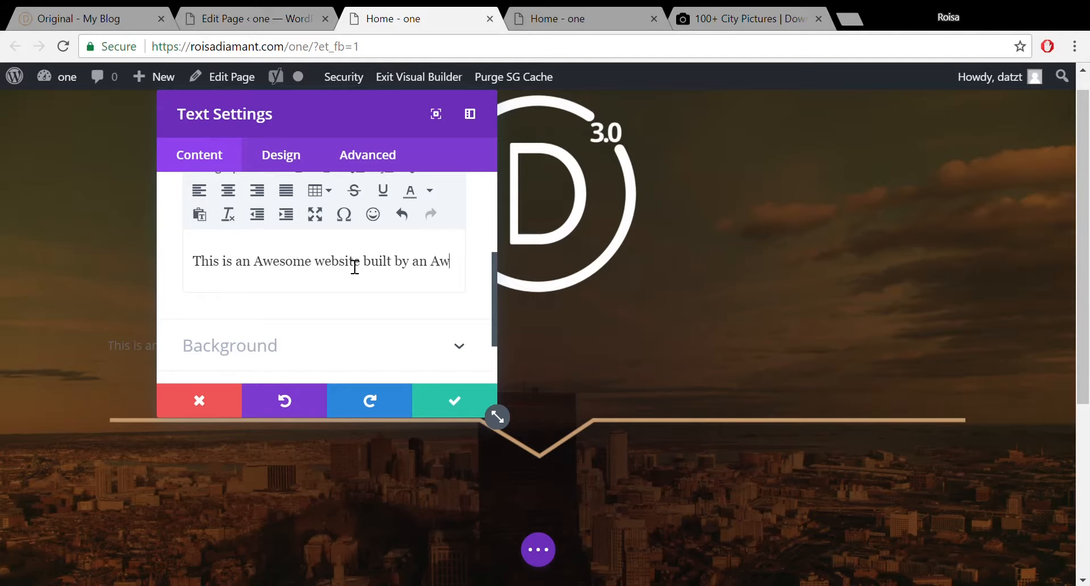
text(esime )
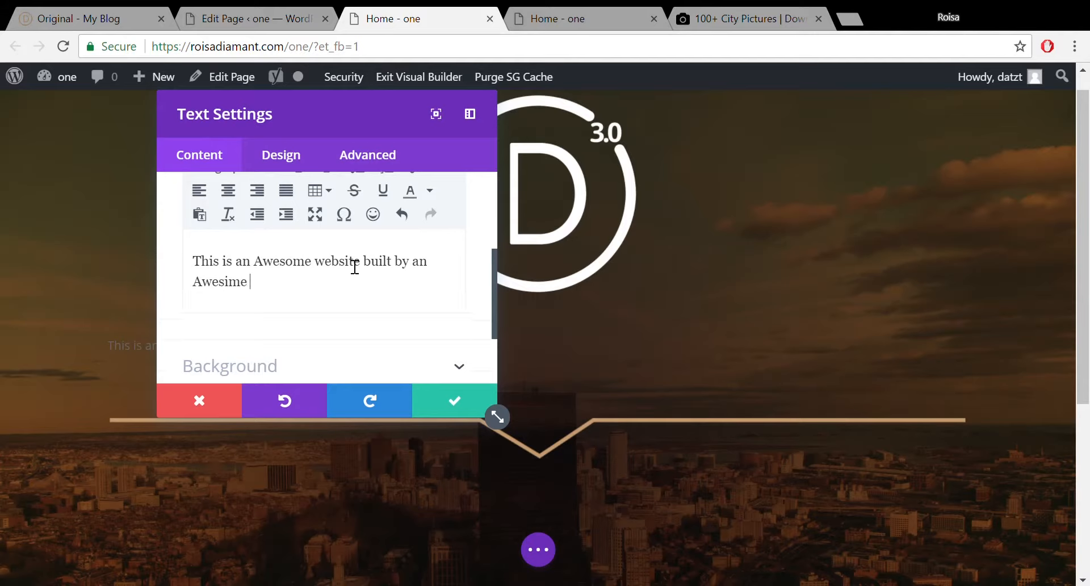
text(person)
drag(362, 115, 938, 123)
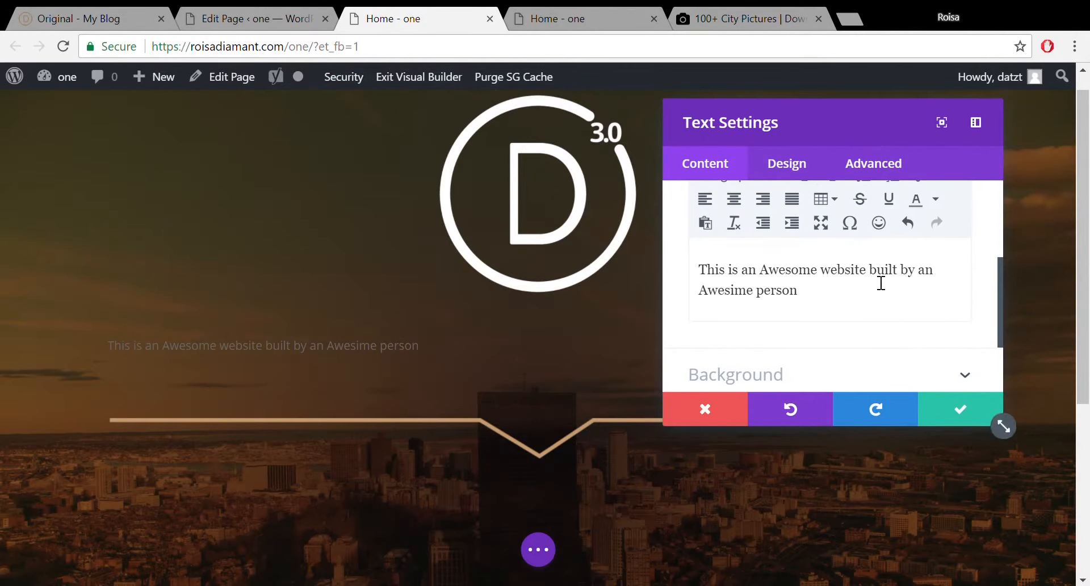
key(BackSpace)
text(o)
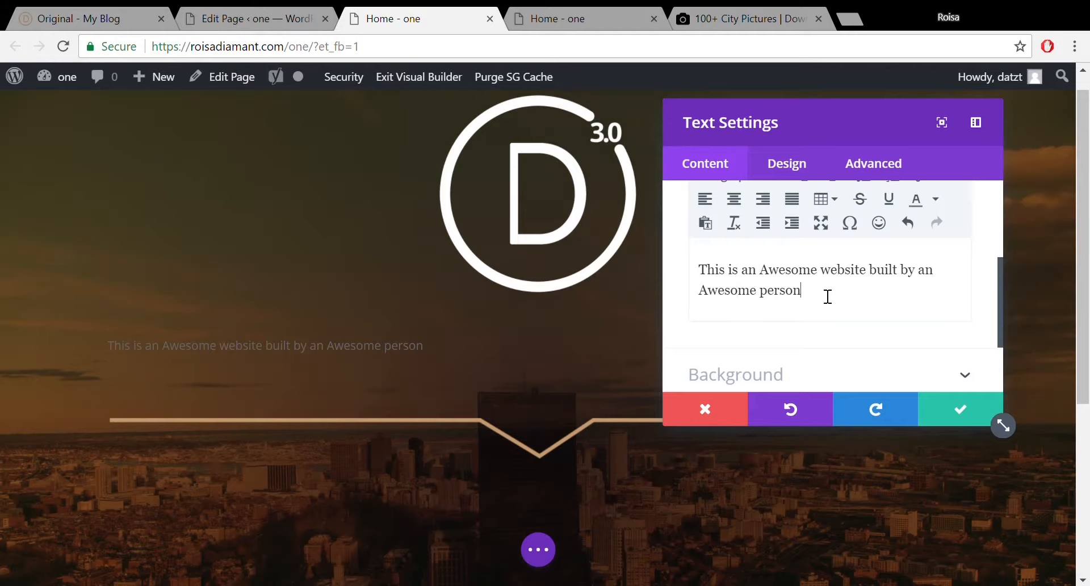
drag(827, 296, 709, 278)
Format the 'This is an Awesome website…' sentence as Heading 1 using the Paragraph format dropdown.
click(842, 294)
drag(1000, 263, 1000, 220)
click(808, 177)
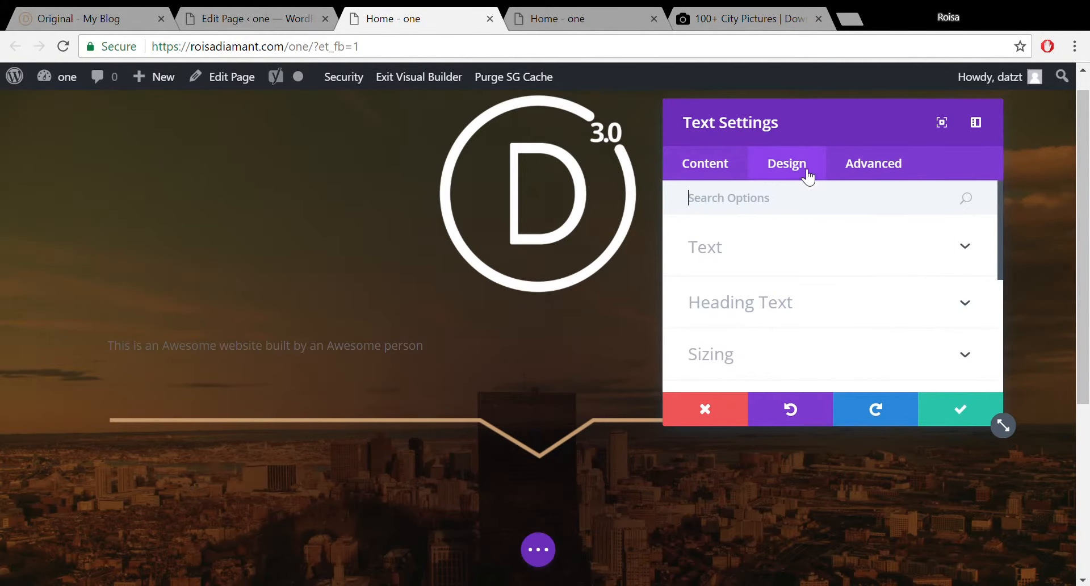
click(800, 251)
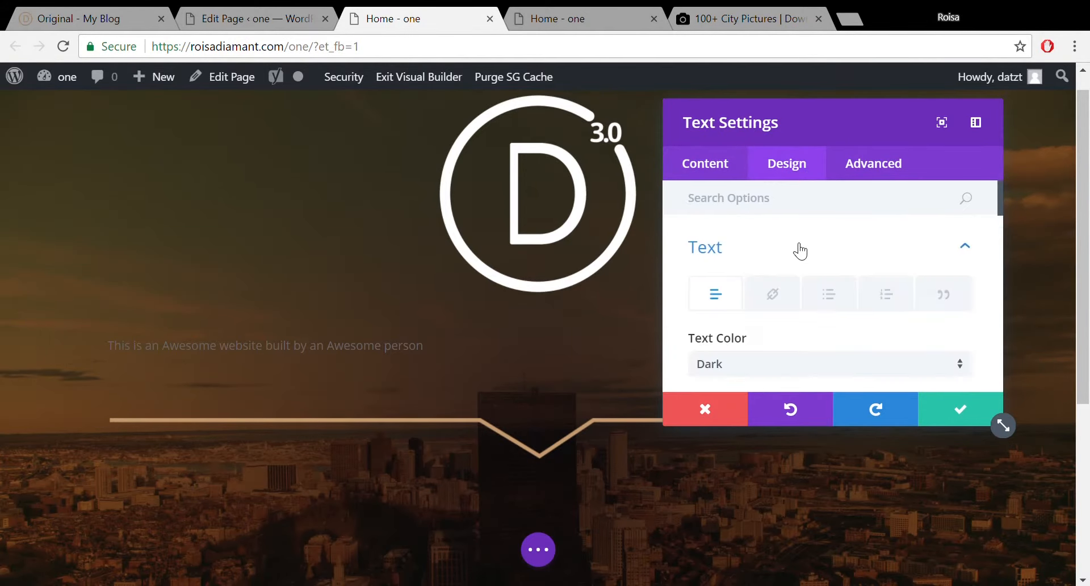
click(701, 156)
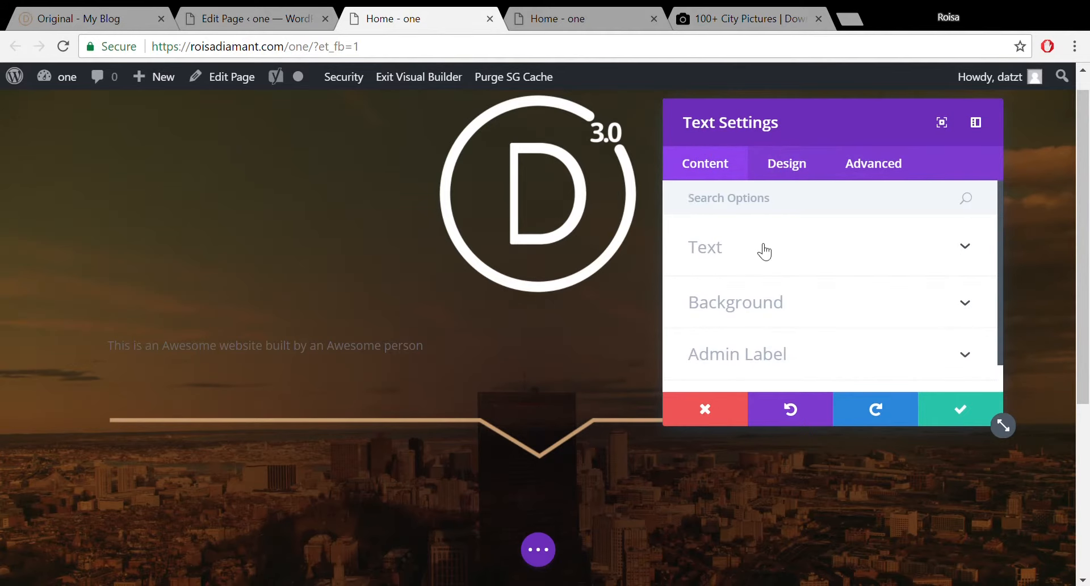
click(781, 250)
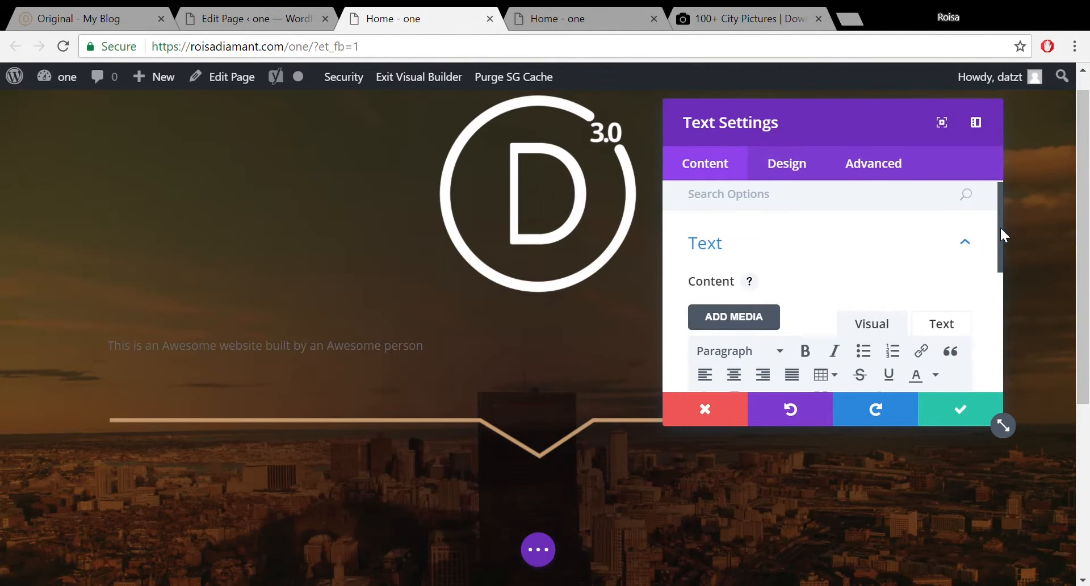
drag(1000, 226, 1002, 280)
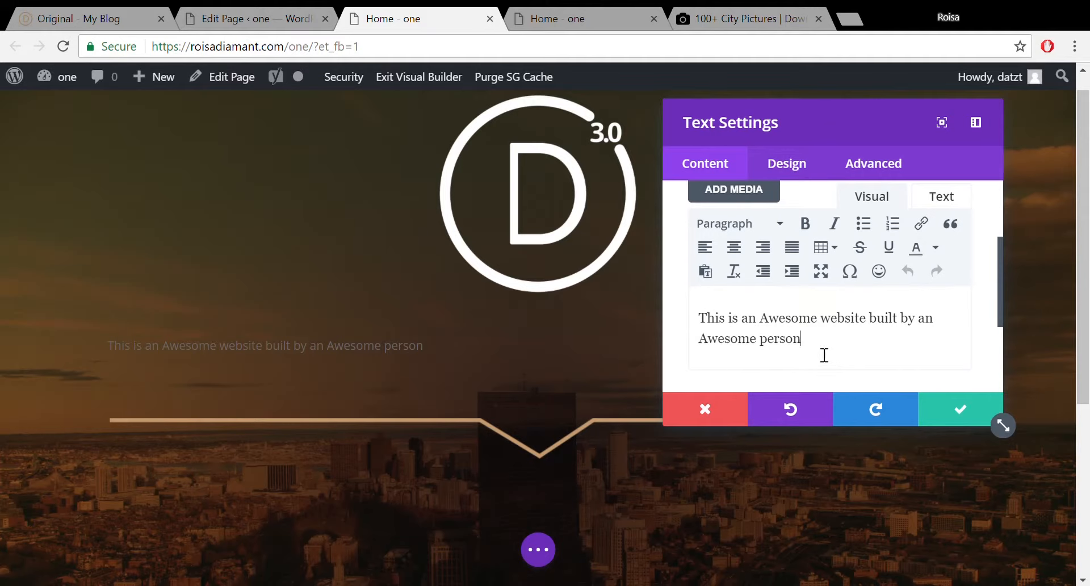
drag(822, 355, 709, 327)
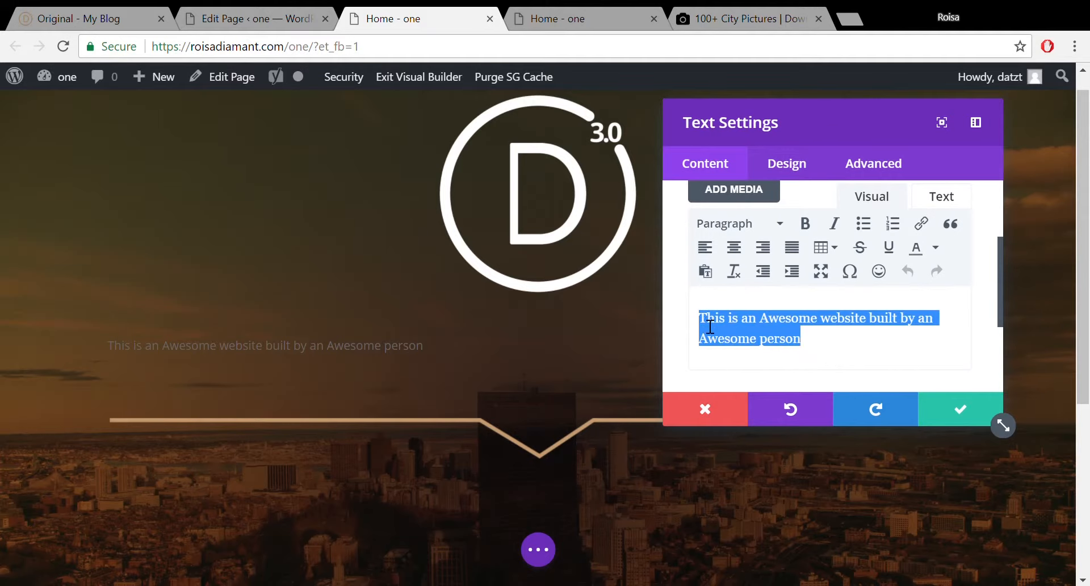
click(780, 222)
click(748, 305)
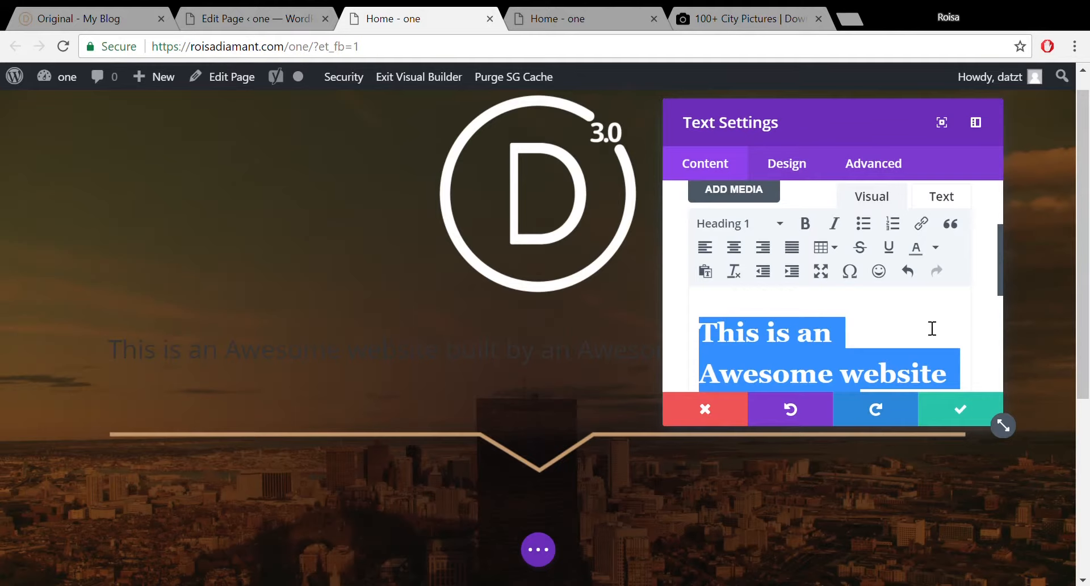
drag(999, 272, 997, 237)
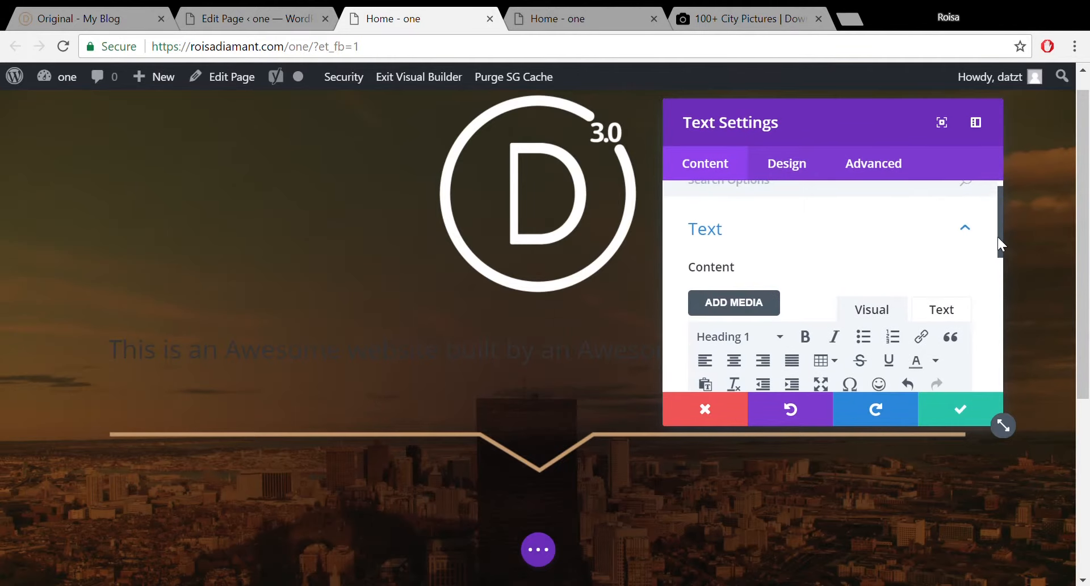
click(818, 175)
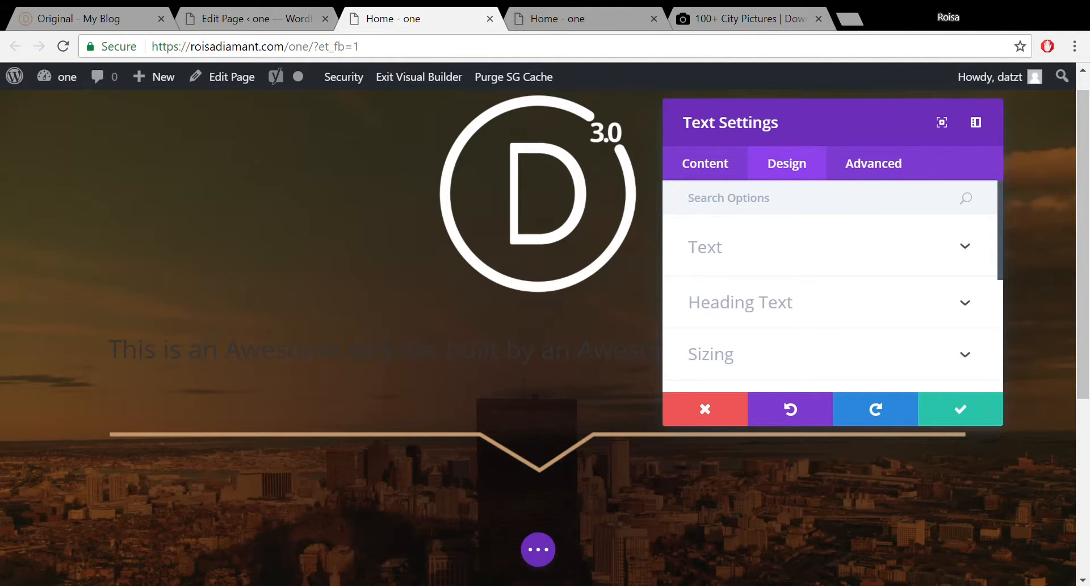
Browse the Heading 1 through Heading 4 font settings in the text module's Design tab.
click(763, 248)
click(763, 249)
click(730, 302)
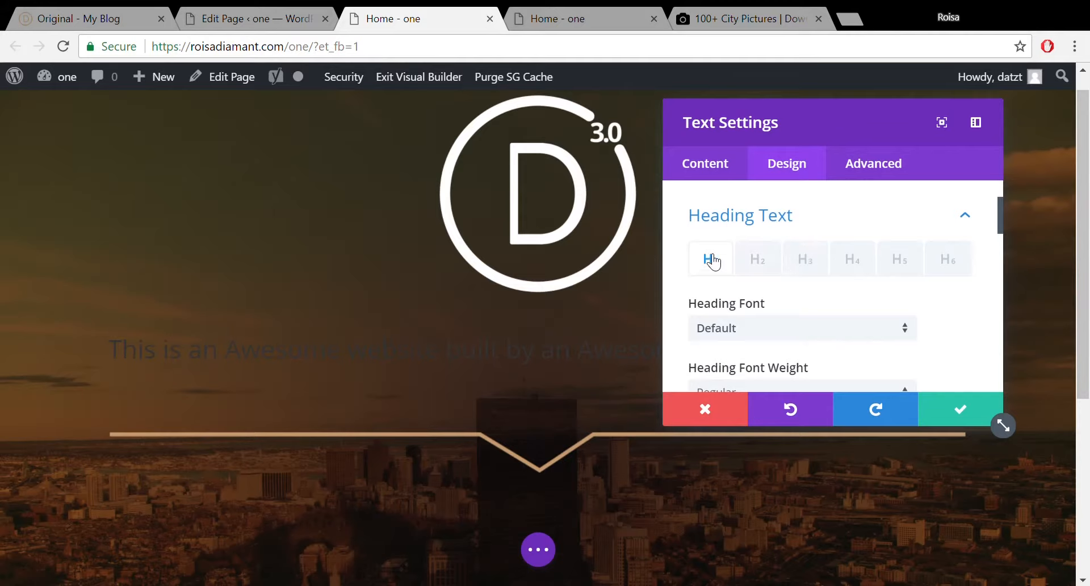
click(758, 261)
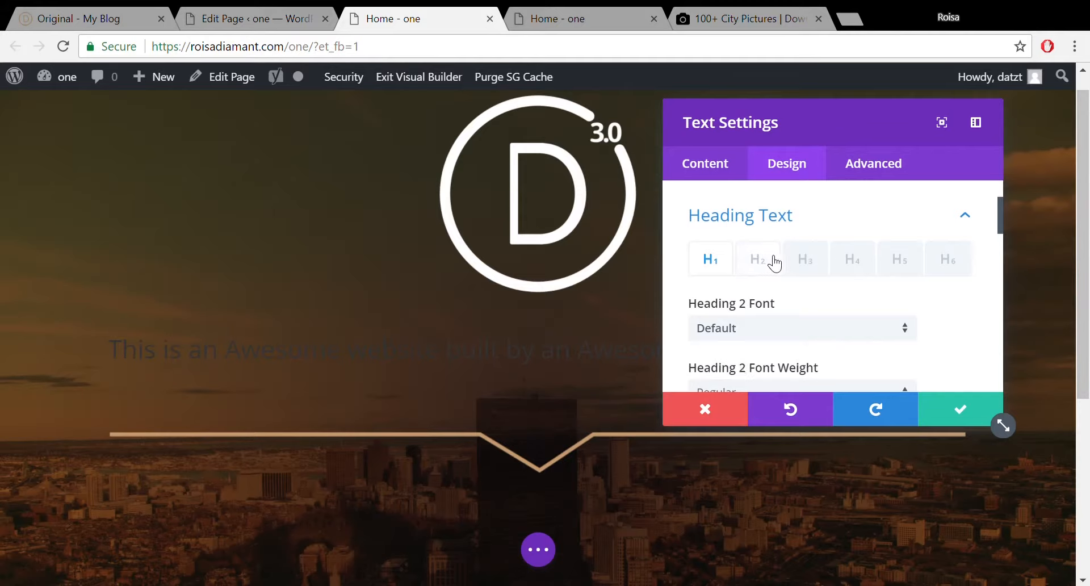
click(800, 264)
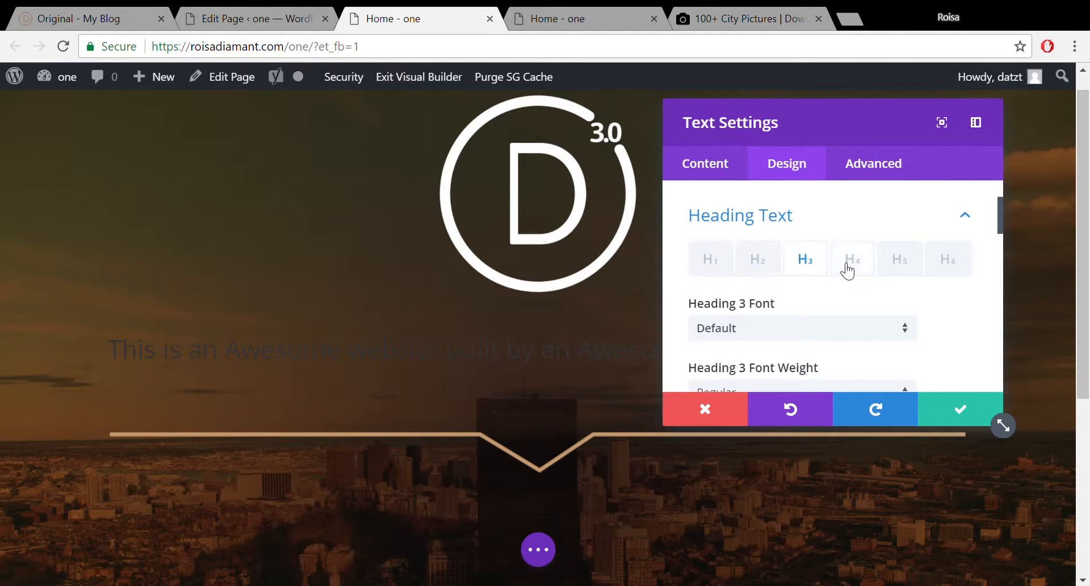
click(848, 265)
click(717, 265)
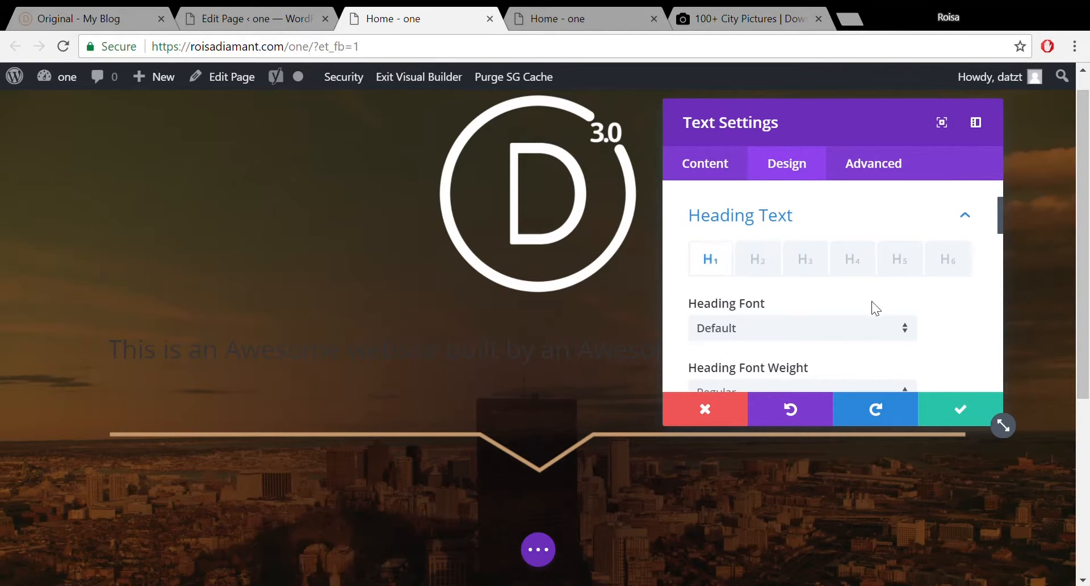
drag(1000, 209, 1000, 222)
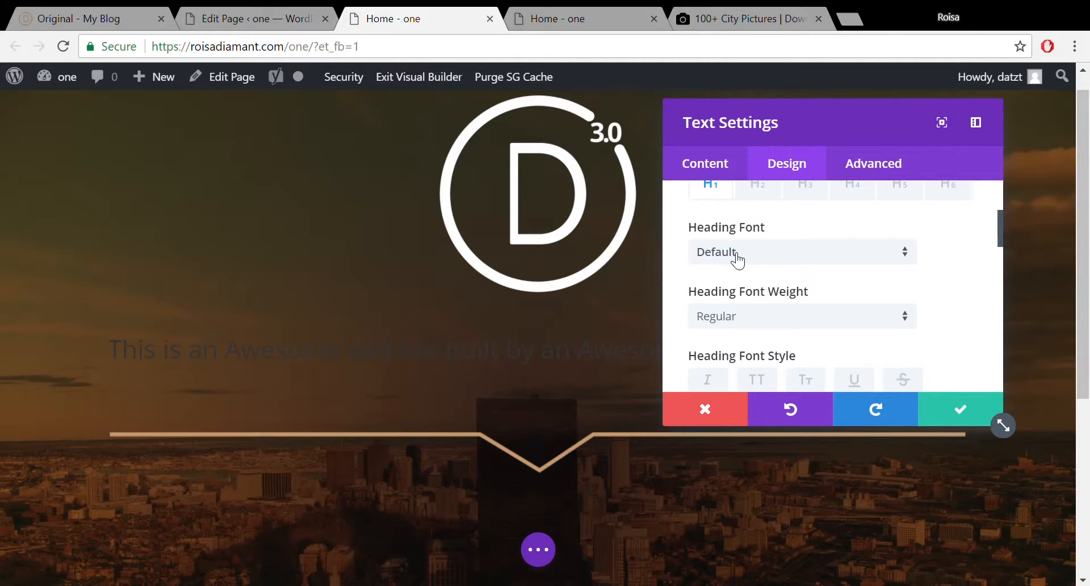
mouse_move(87, 89)
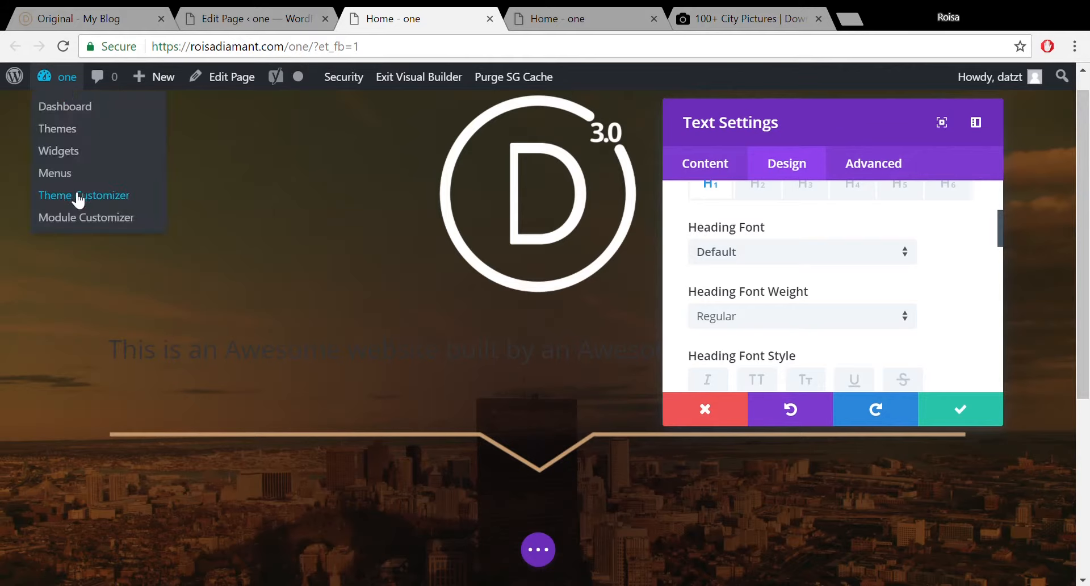
Save the text module, open the Theme Customizer, and save and exit the builder.
click(974, 413)
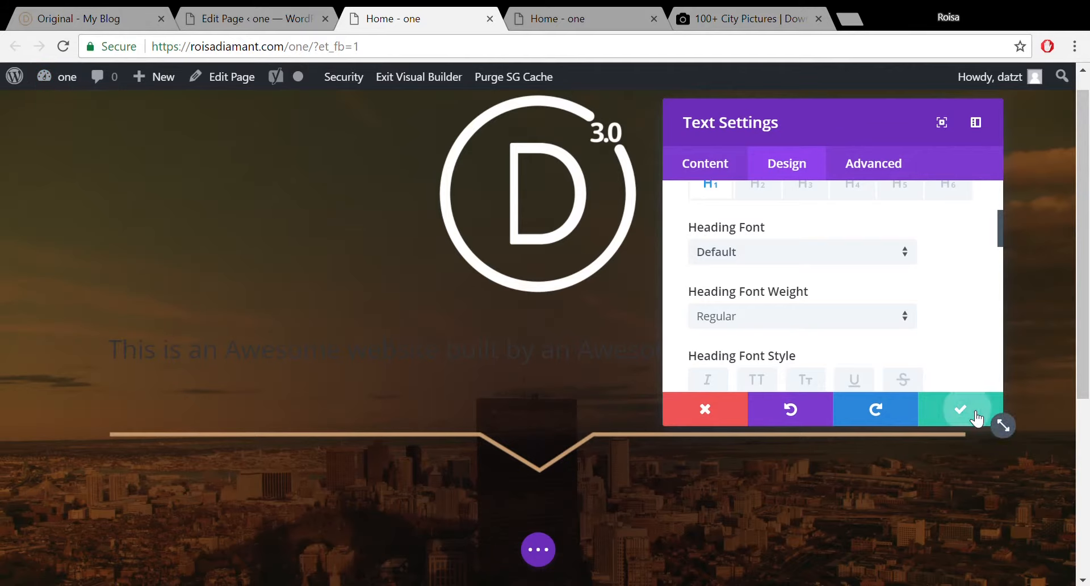
mouse_move(57, 77)
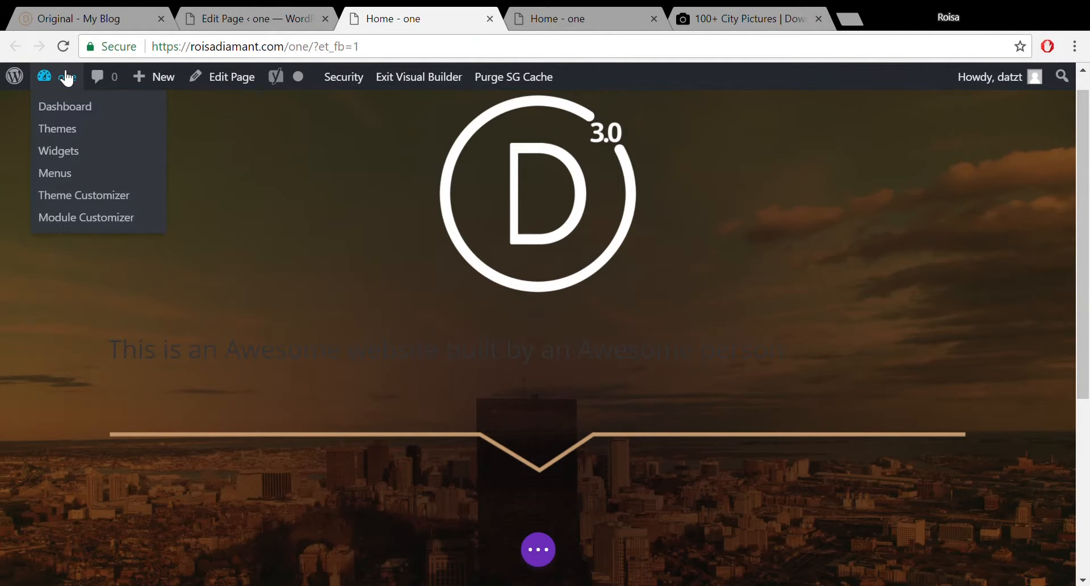
click(84, 196)
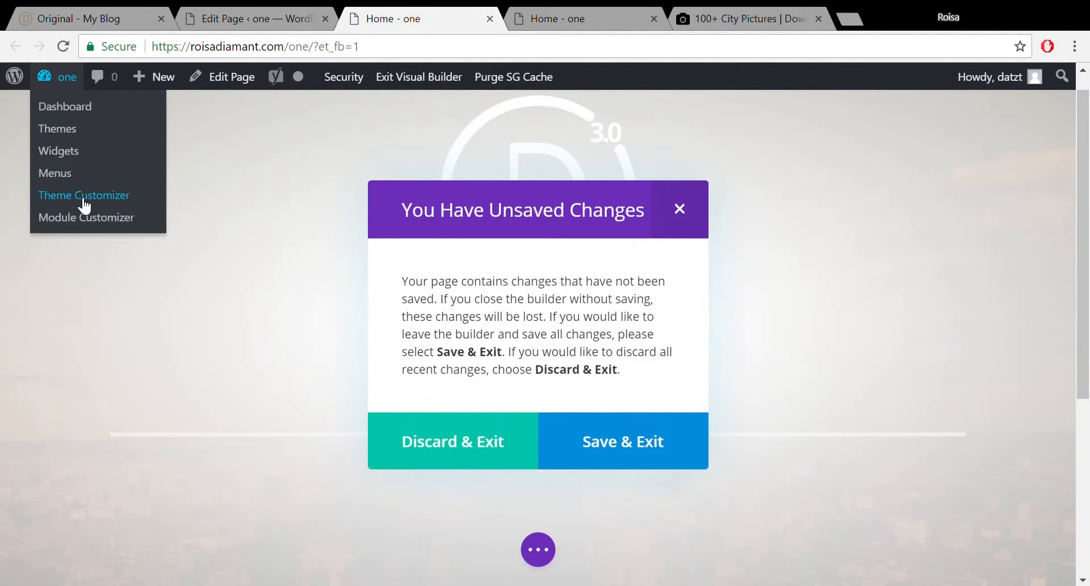
click(657, 465)
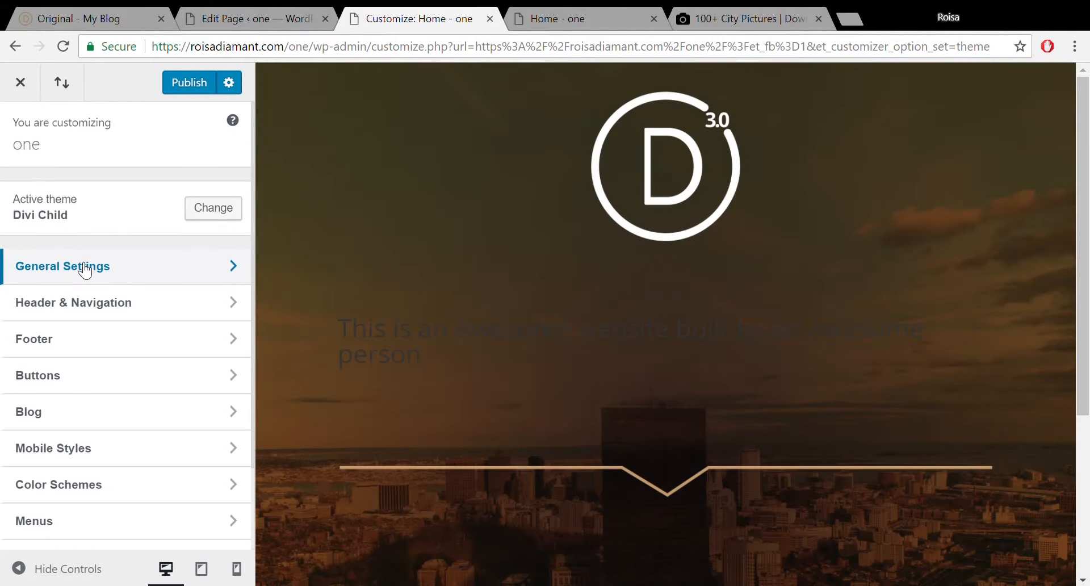
In Site Identity, set the Divi D logo image as the site icon and finish the crop step.
click(85, 270)
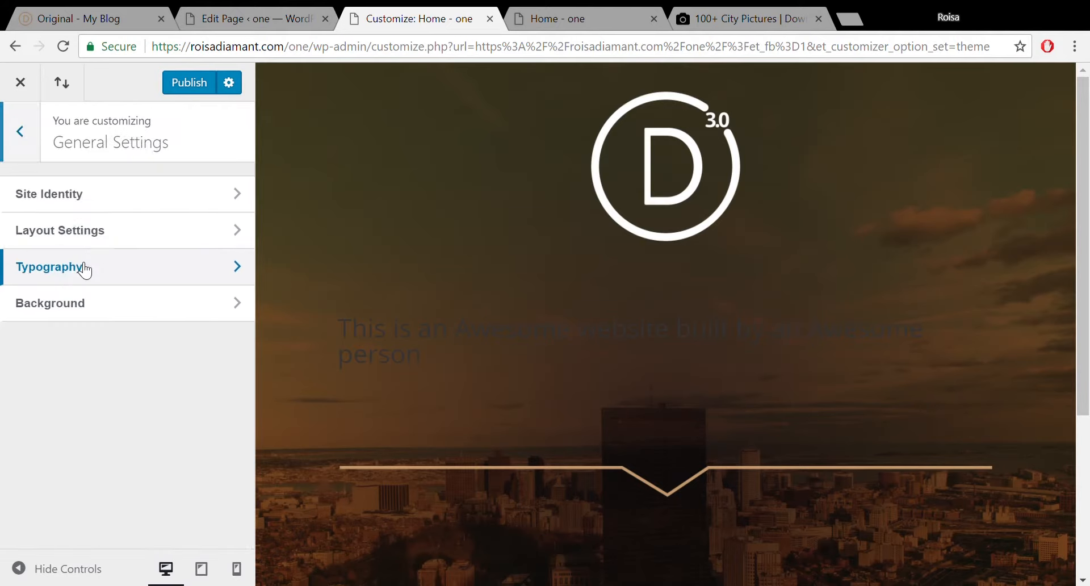
click(139, 193)
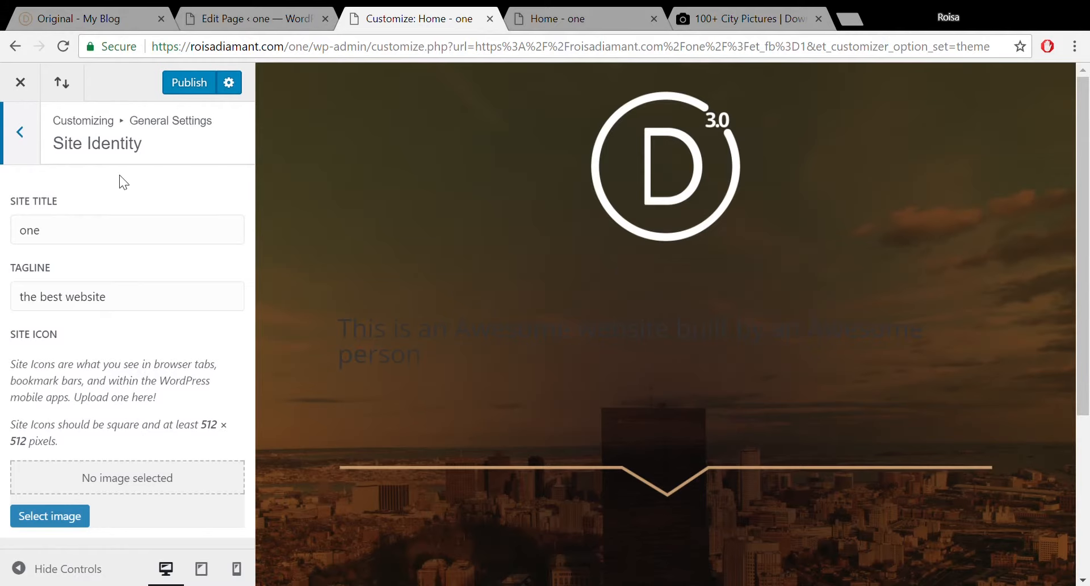
click(80, 518)
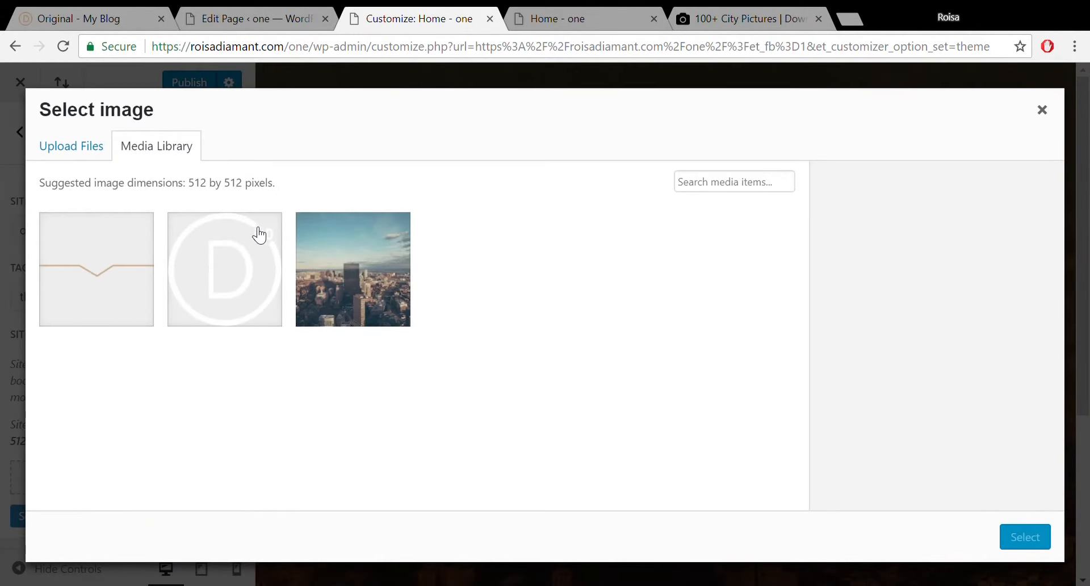
click(259, 234)
click(1038, 541)
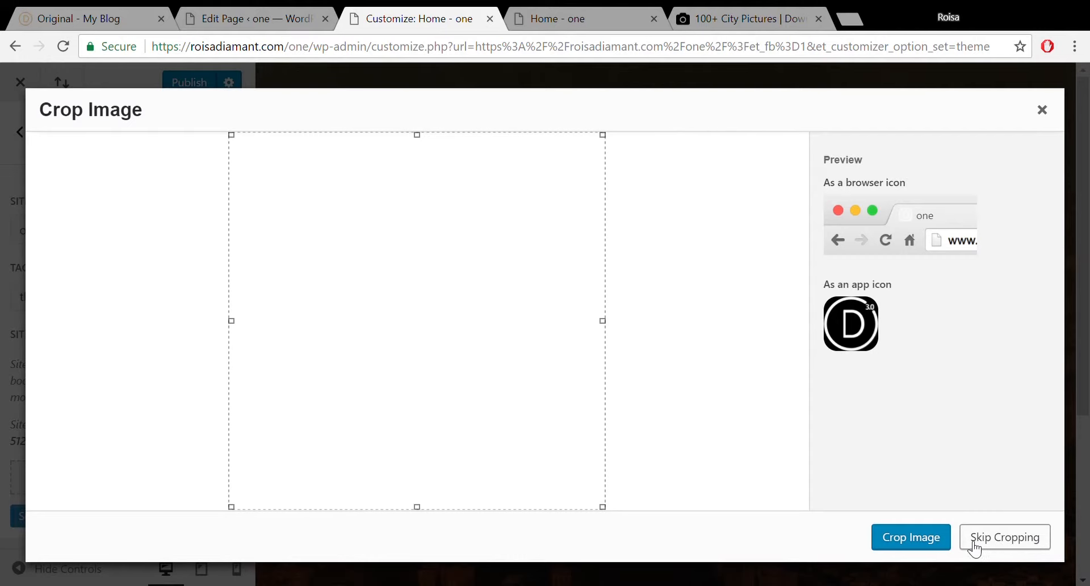
click(927, 539)
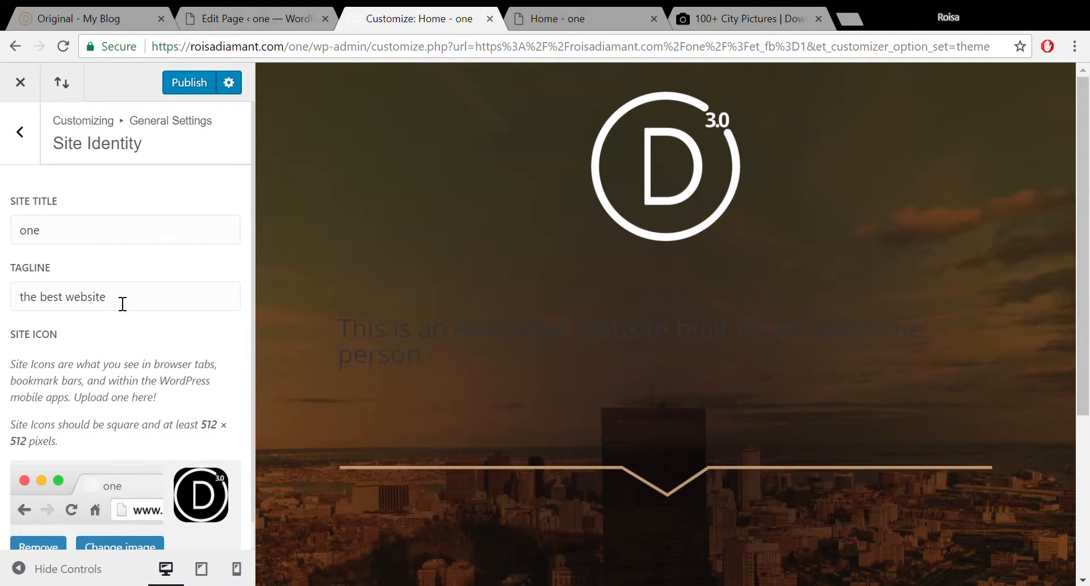
click(28, 143)
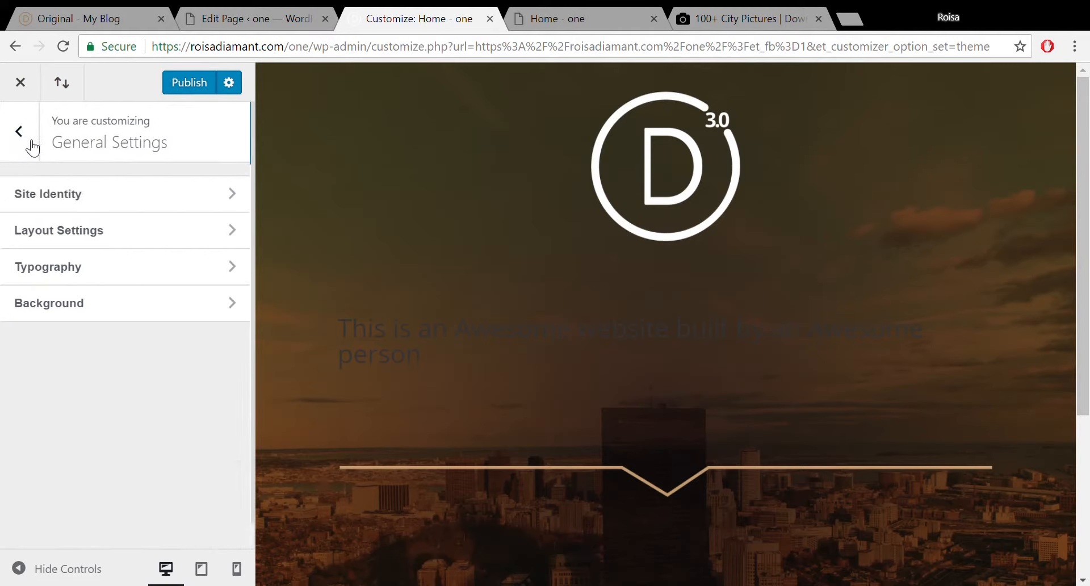
In Layout Settings, change Theme Accent Color from blue #2ea3f2 to gold #af8e1f.
click(62, 230)
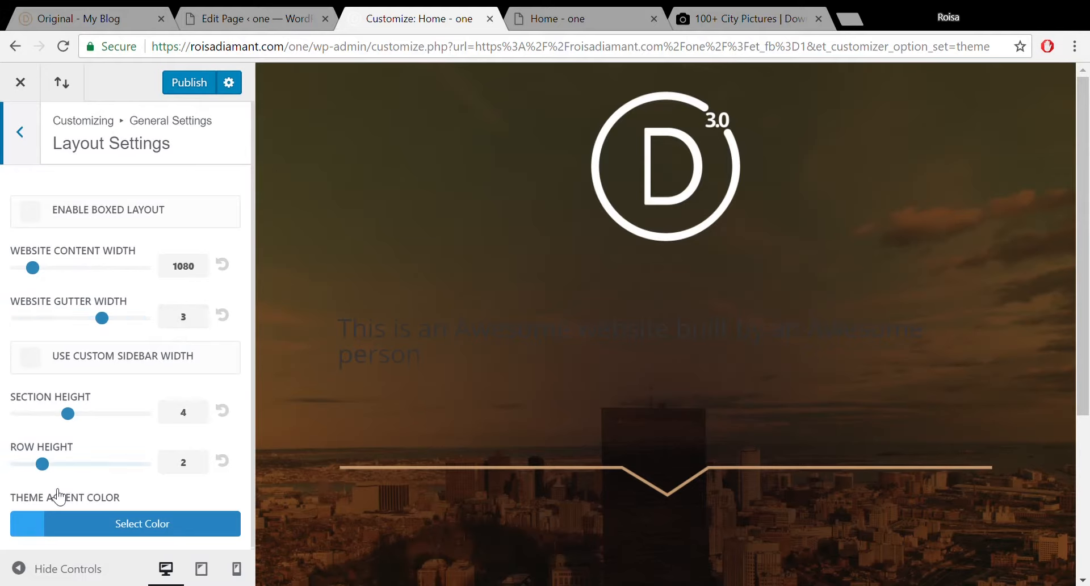
scroll(255, 318, down, 1)
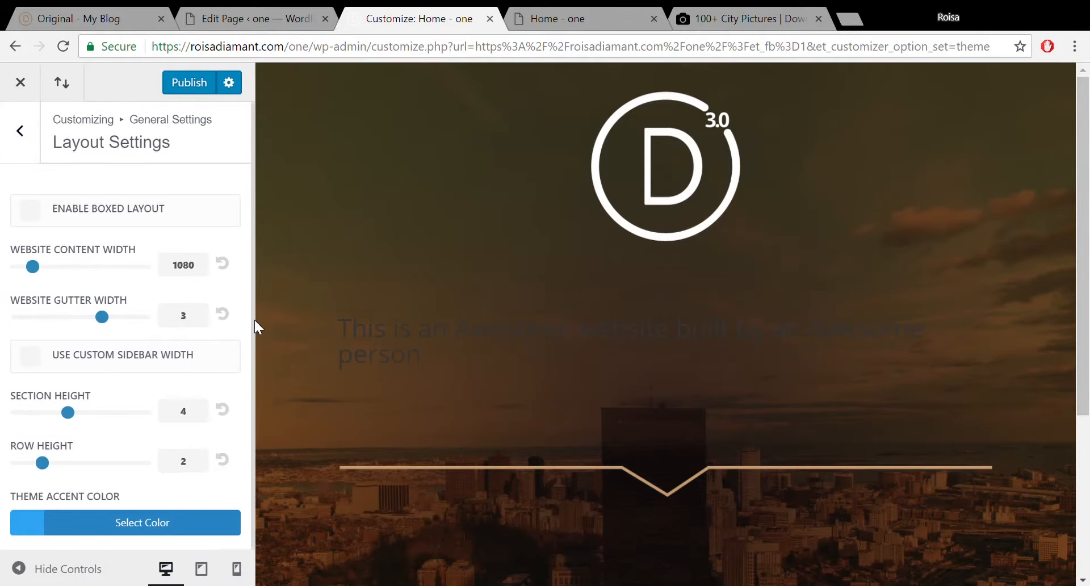
click(154, 528)
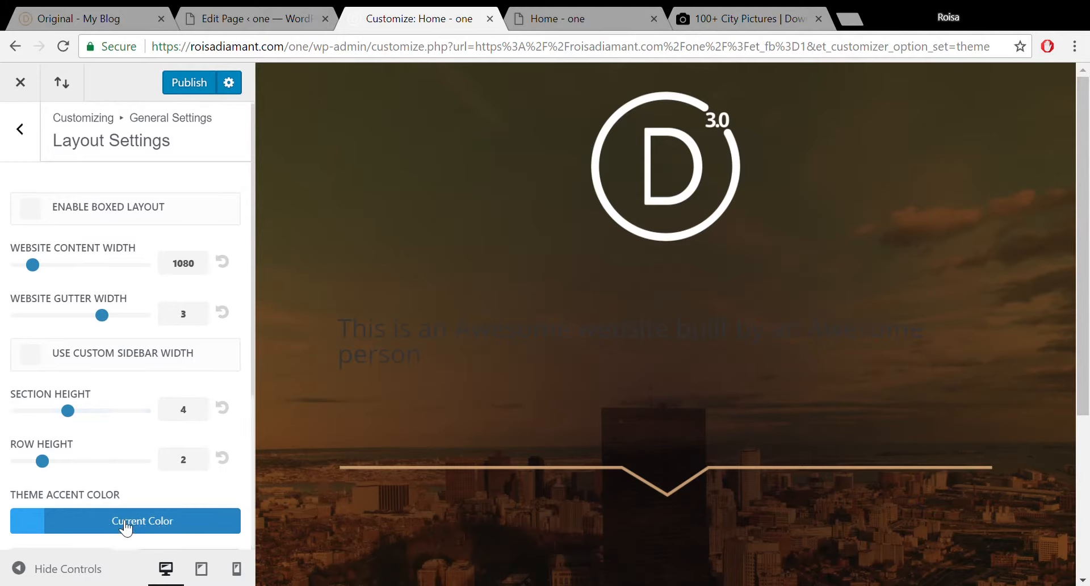
click(43, 527)
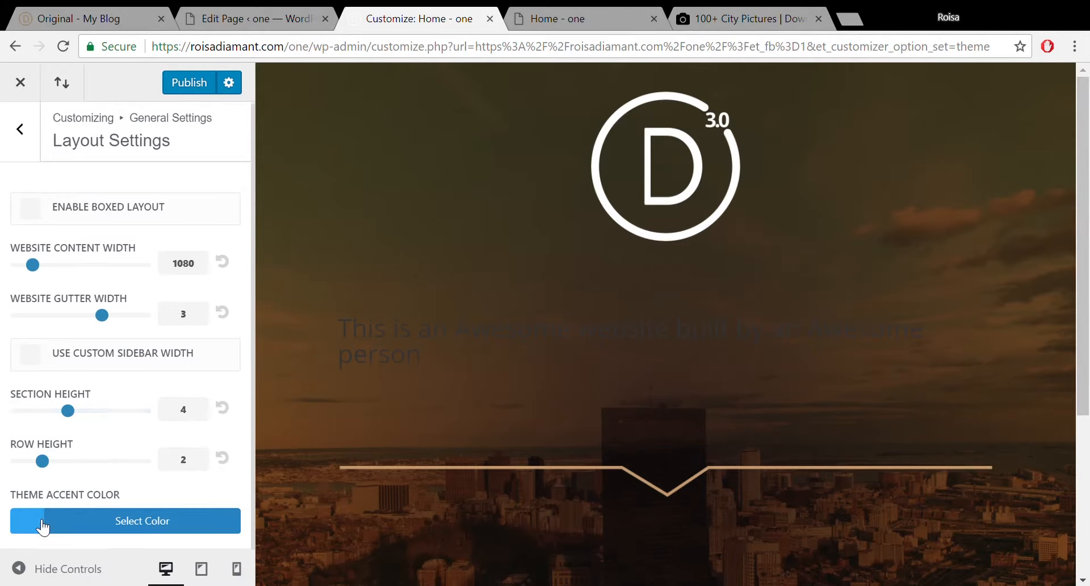
click(43, 527)
click(41, 527)
click(33, 527)
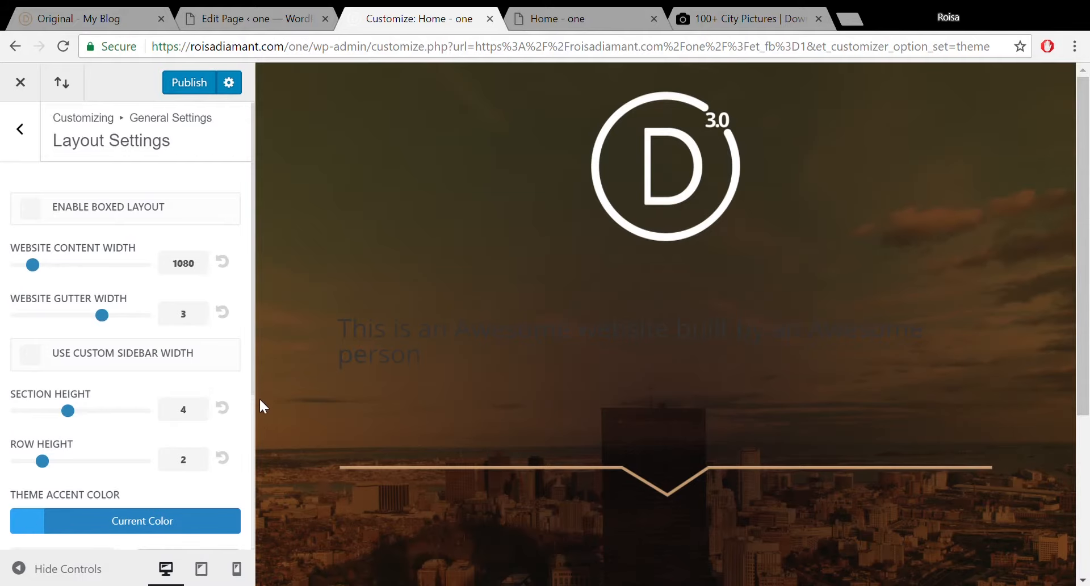
drag(252, 384, 239, 540)
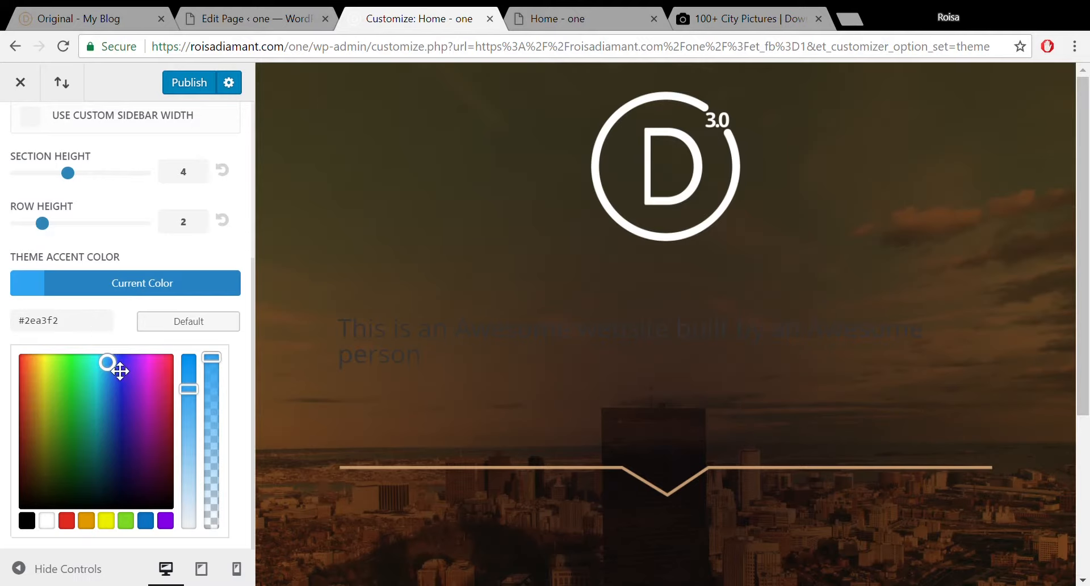
mouse_move(116, 373)
mouse_down()
mouse_move(36, 414)
mouse_move(41, 397)
mouse_move(52, 414)
mouse_move(50, 405)
mouse_up()
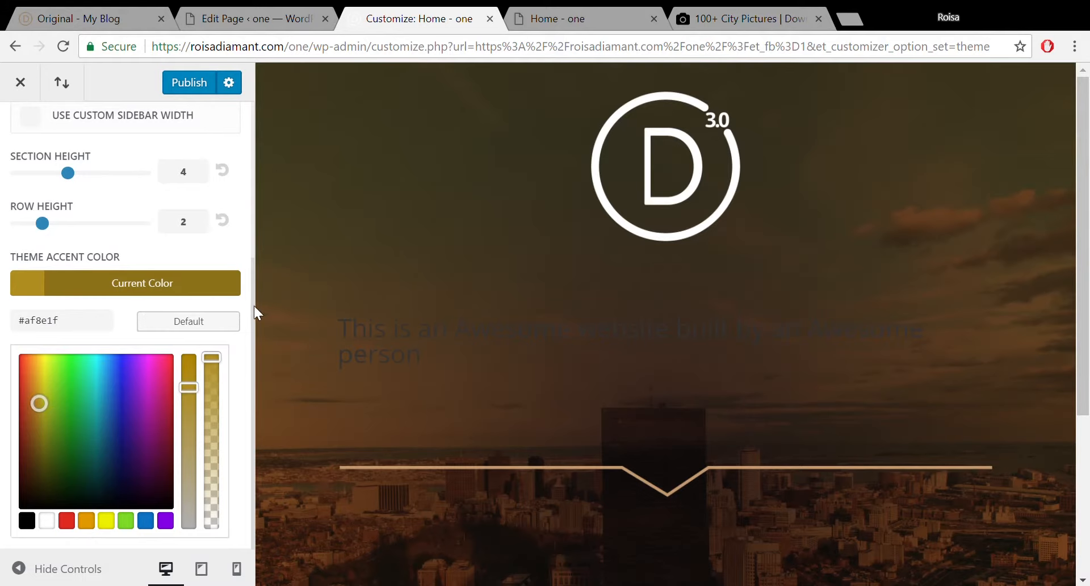
drag(254, 313, 250, 143)
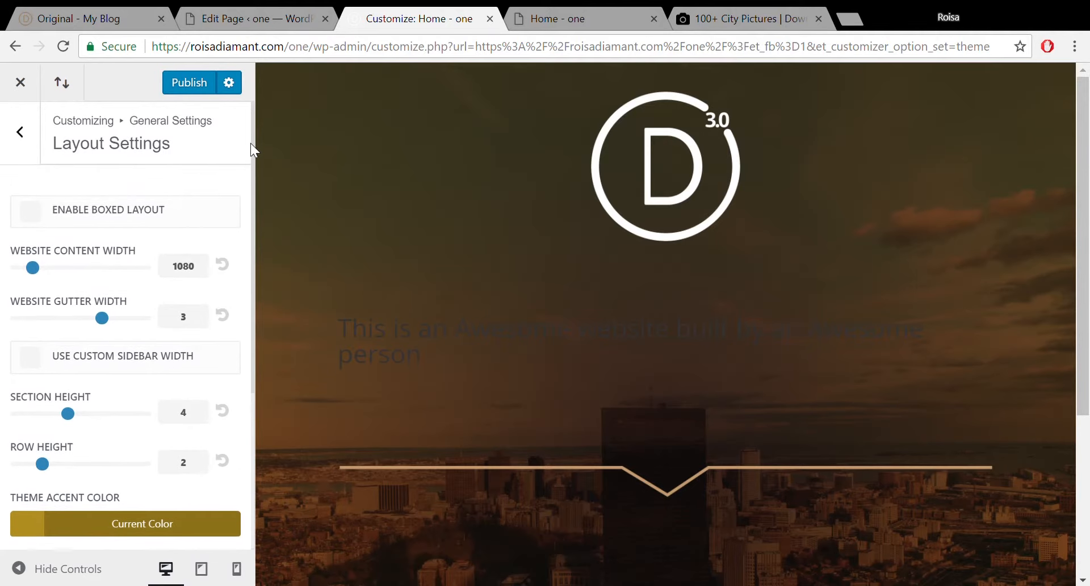
click(41, 145)
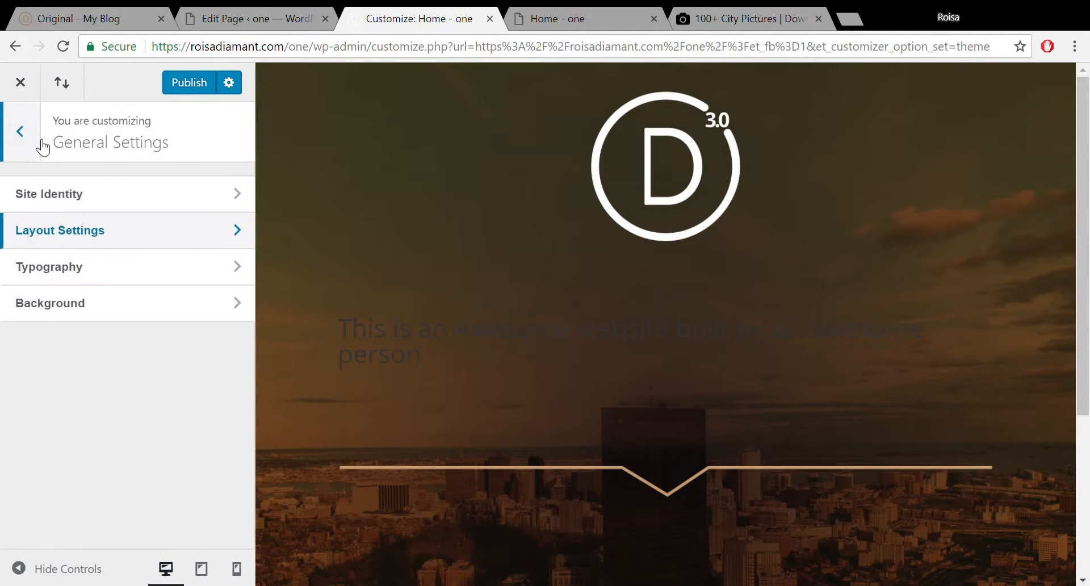
In Typography settings, set the body text size to 15.
click(146, 277)
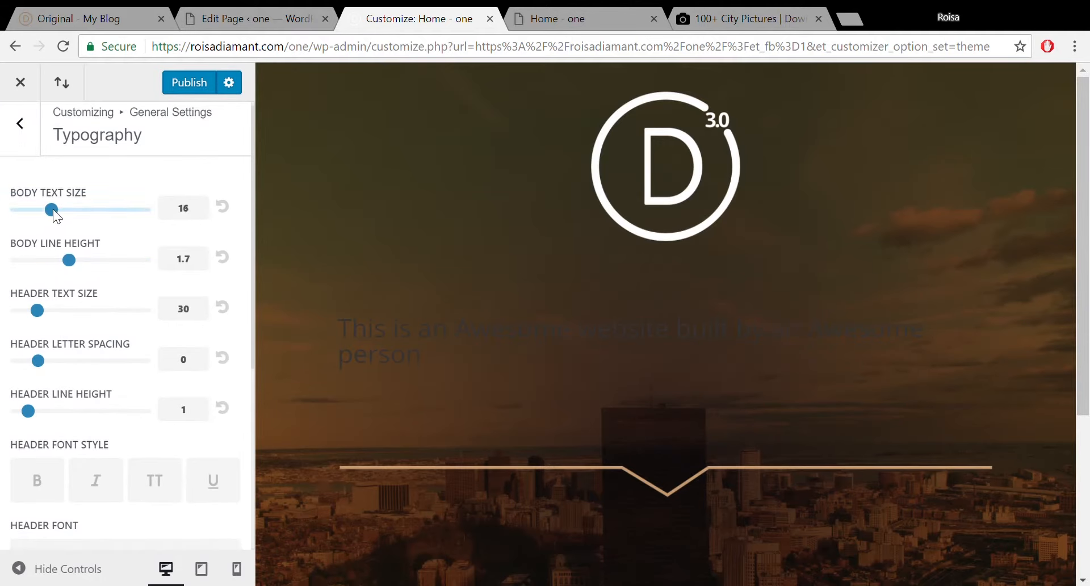
drag(52, 209, 45, 209)
drag(253, 144, 253, 201)
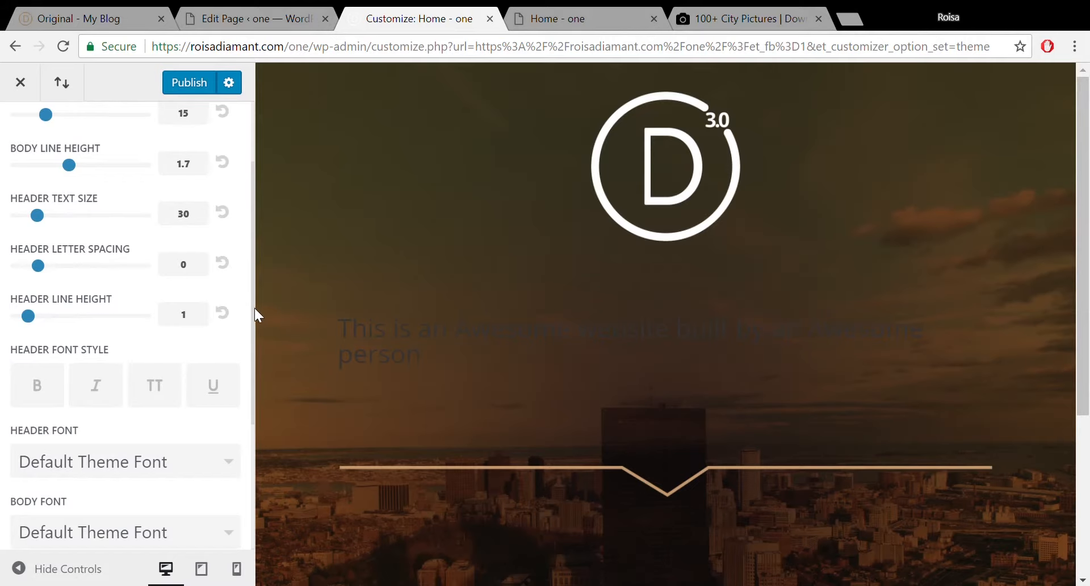
drag(254, 307, 256, 379)
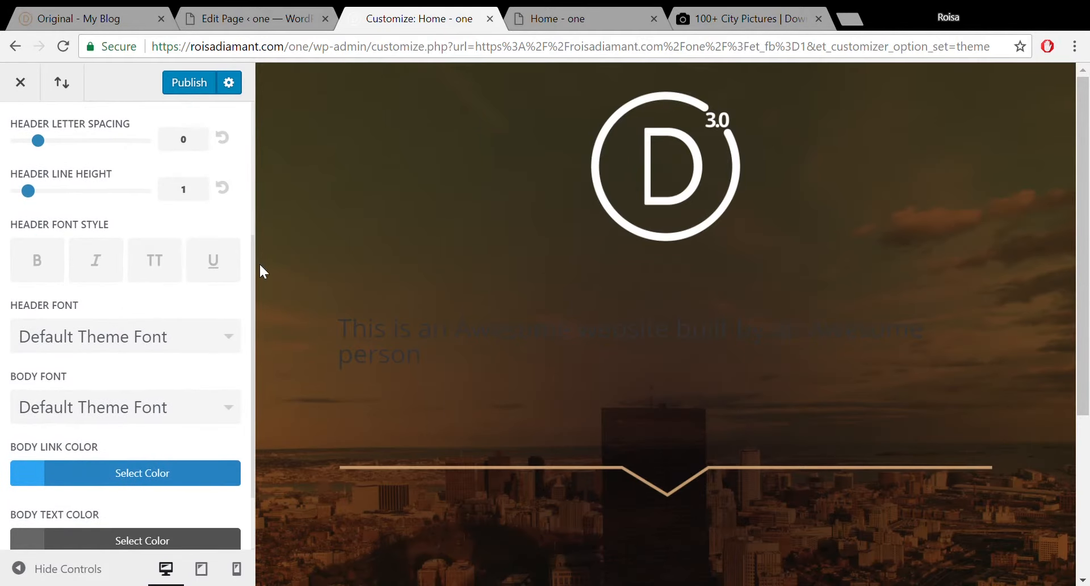
drag(253, 262, 256, 344)
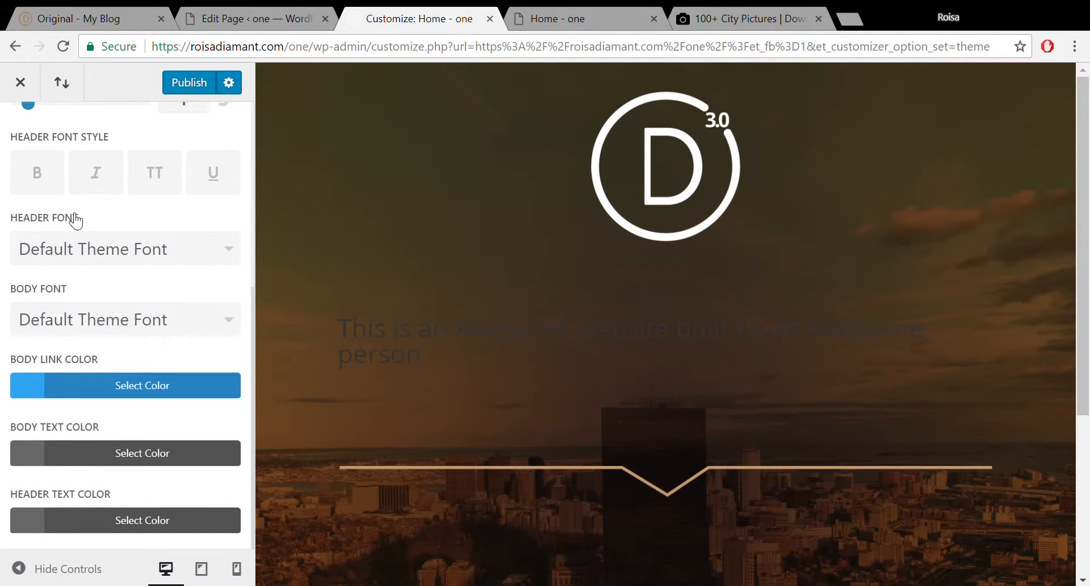
Try ABeeZee, Abel, Abril Fatface and Baloo Da as the header font.
click(151, 261)
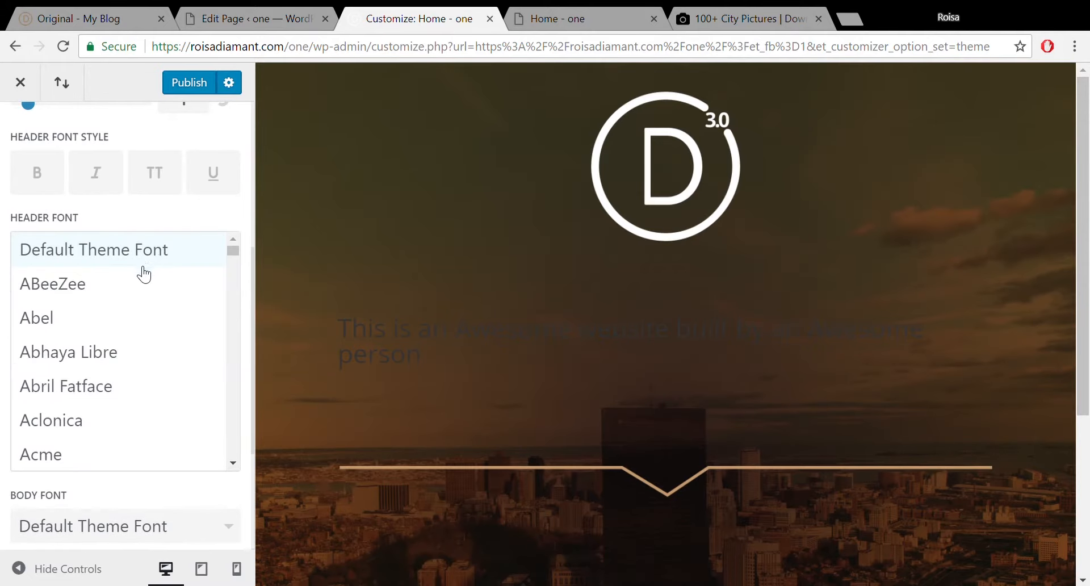
click(108, 287)
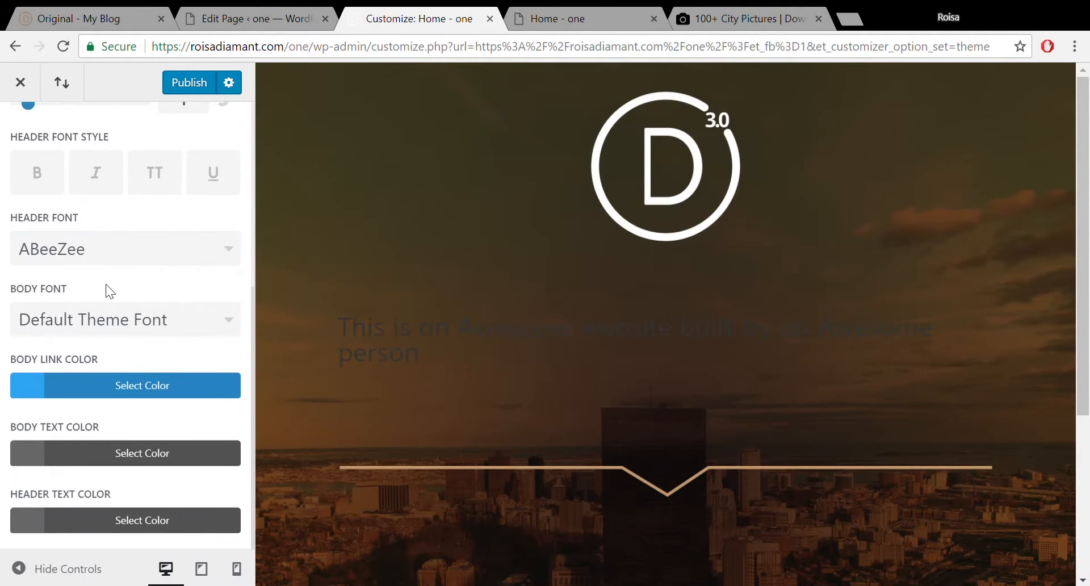
click(142, 259)
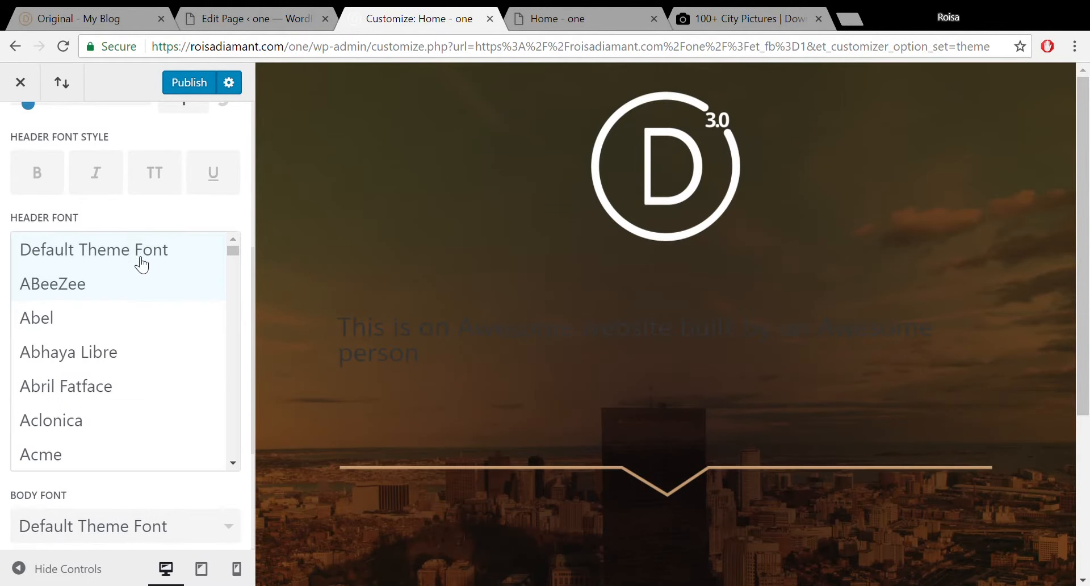
click(108, 329)
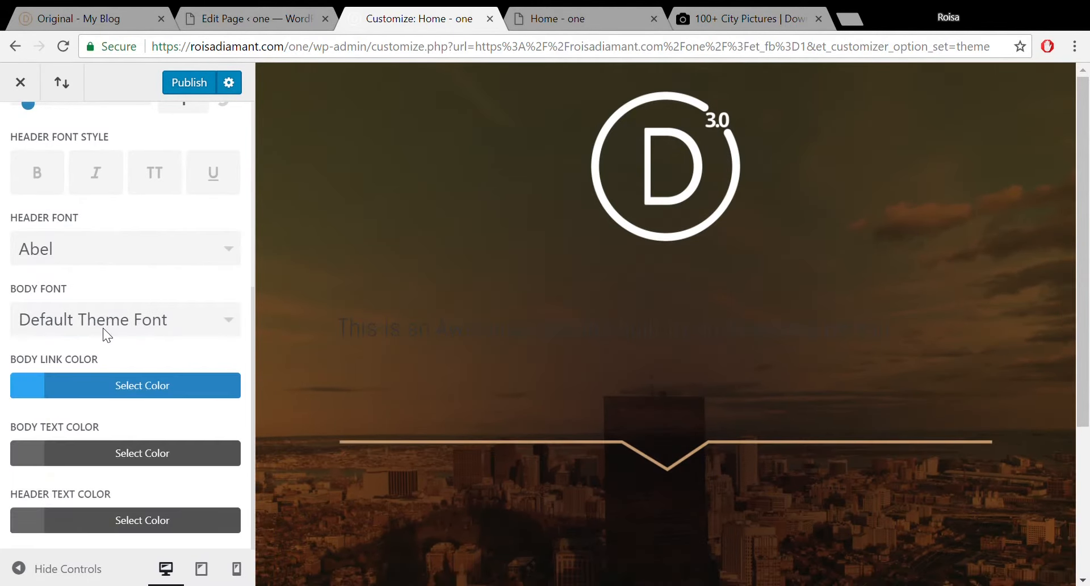
click(171, 258)
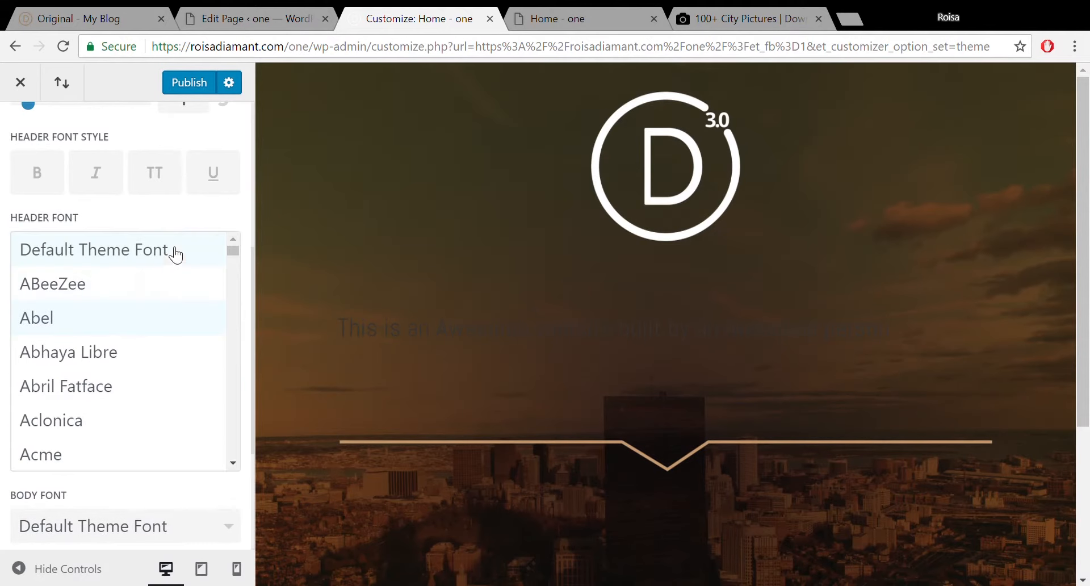
click(105, 396)
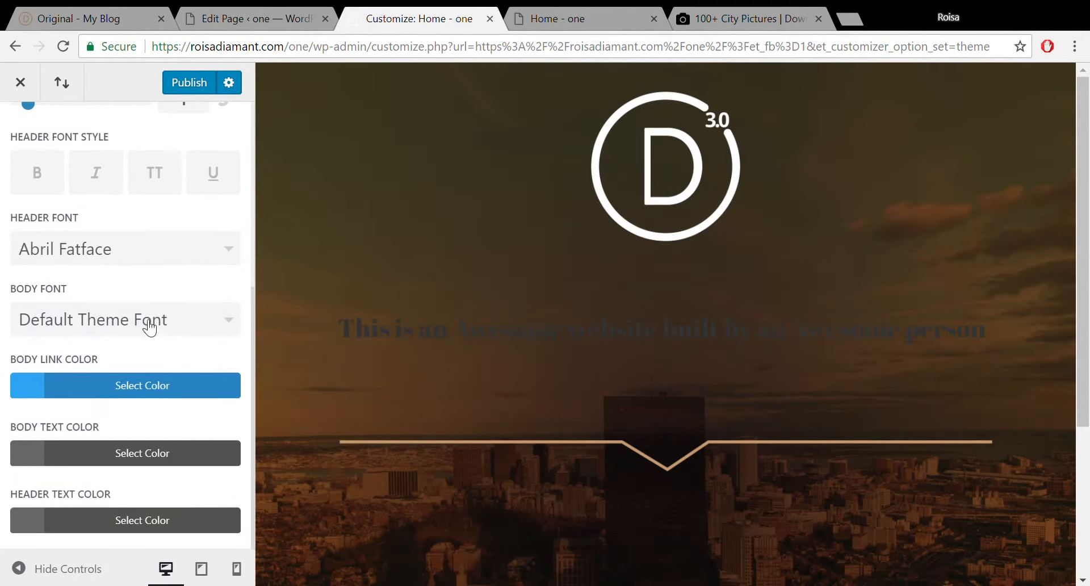
click(155, 247)
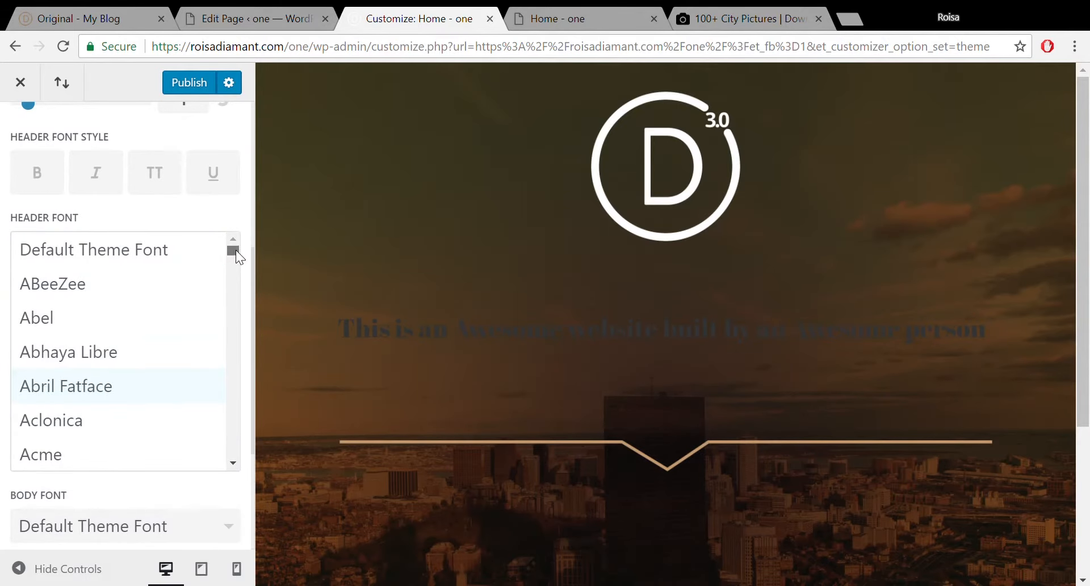
drag(236, 249, 236, 271)
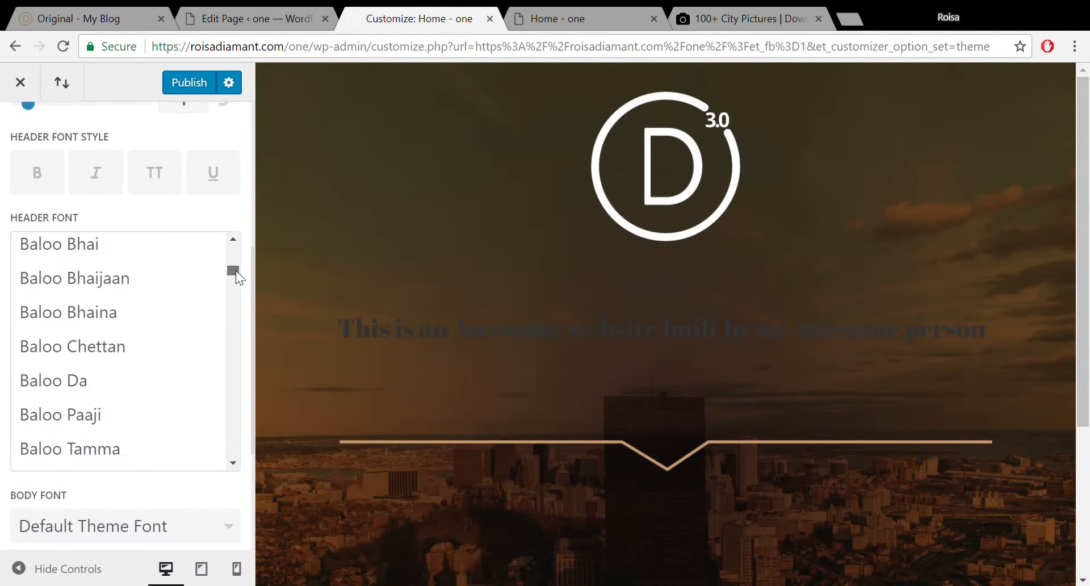
click(111, 378)
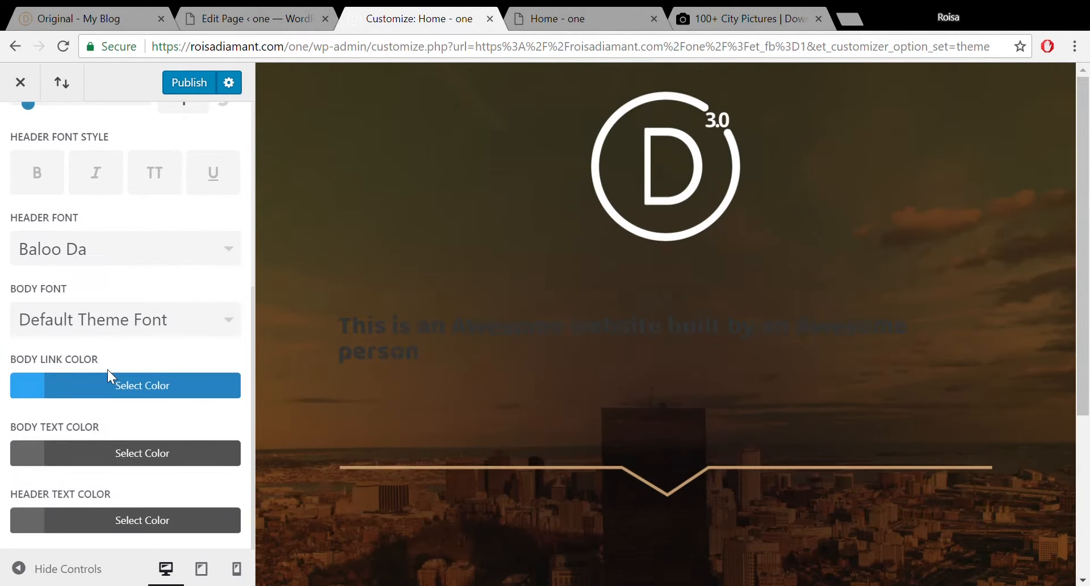
After trying Baloo Chettan and Bungee fonts, set headers to Buenard and body to ABeeZee.
click(177, 245)
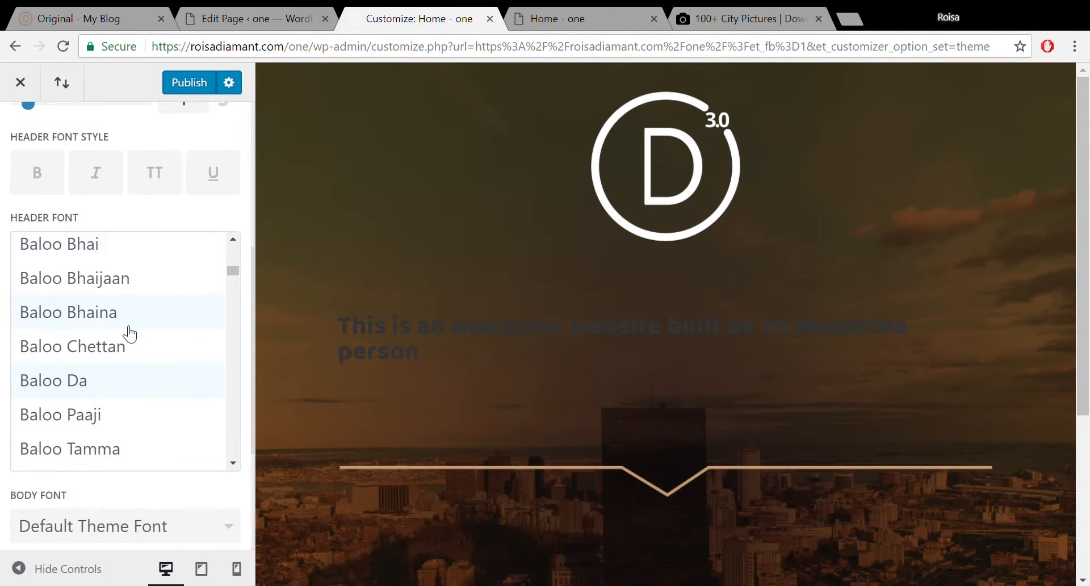
click(113, 346)
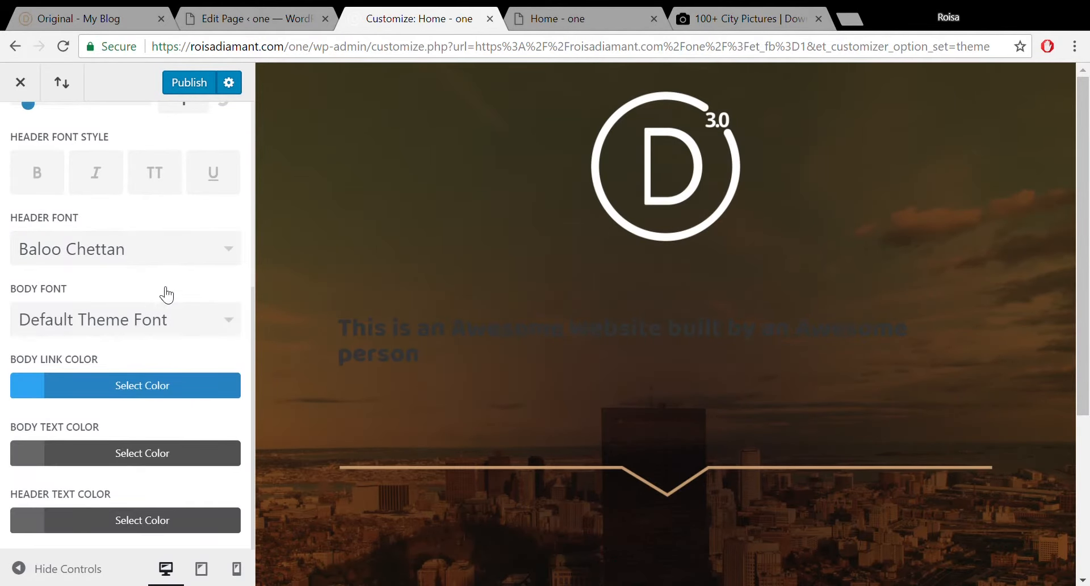
click(194, 250)
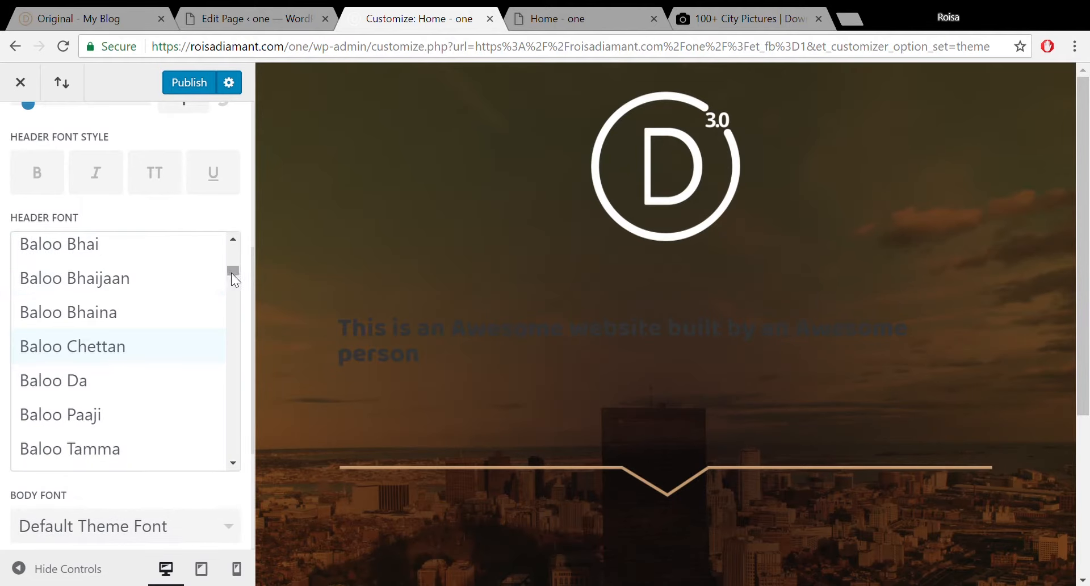
drag(230, 274, 231, 284)
click(127, 367)
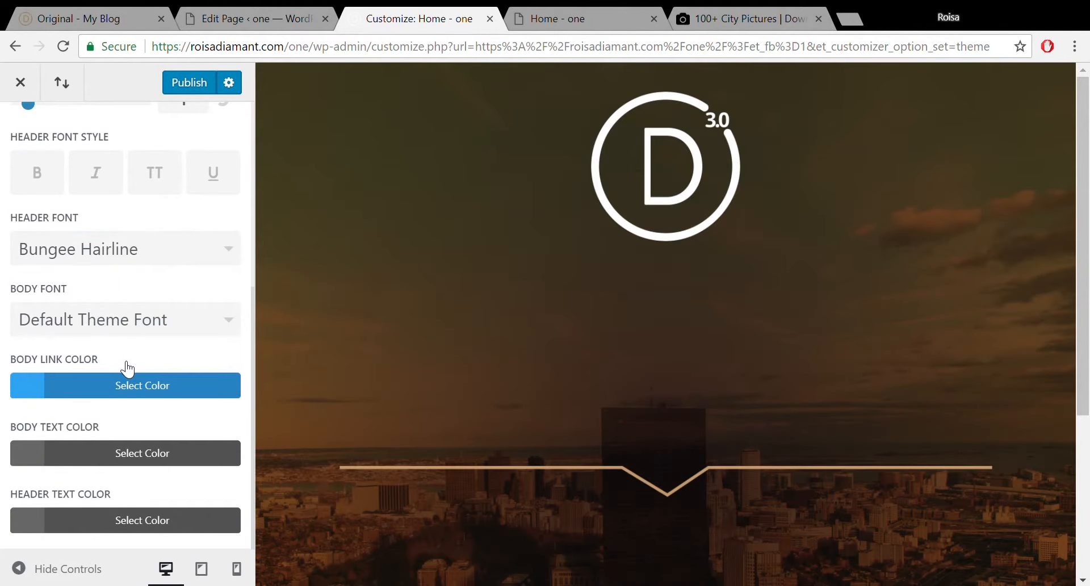
click(186, 255)
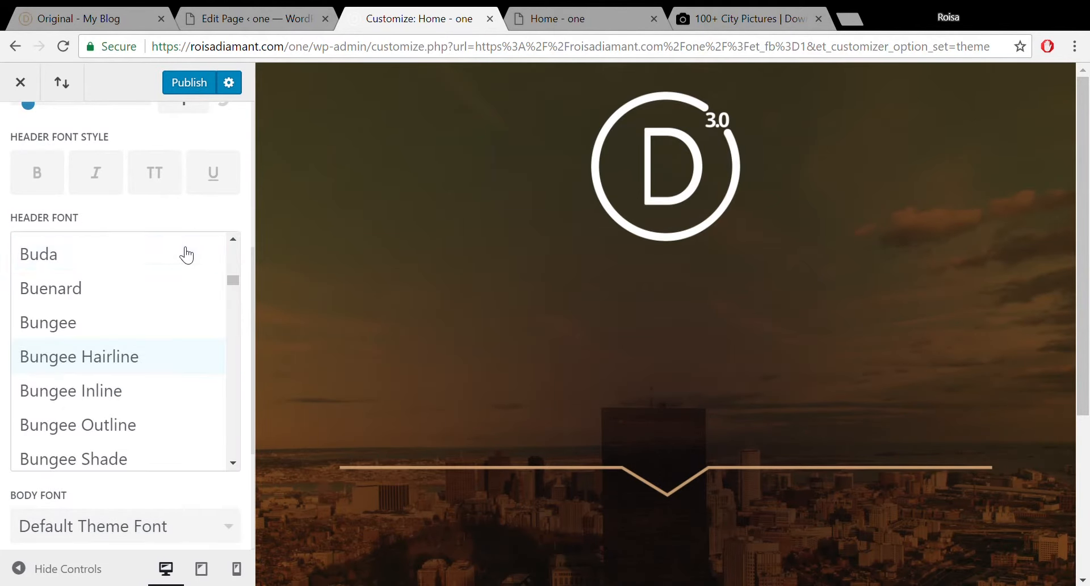
click(113, 325)
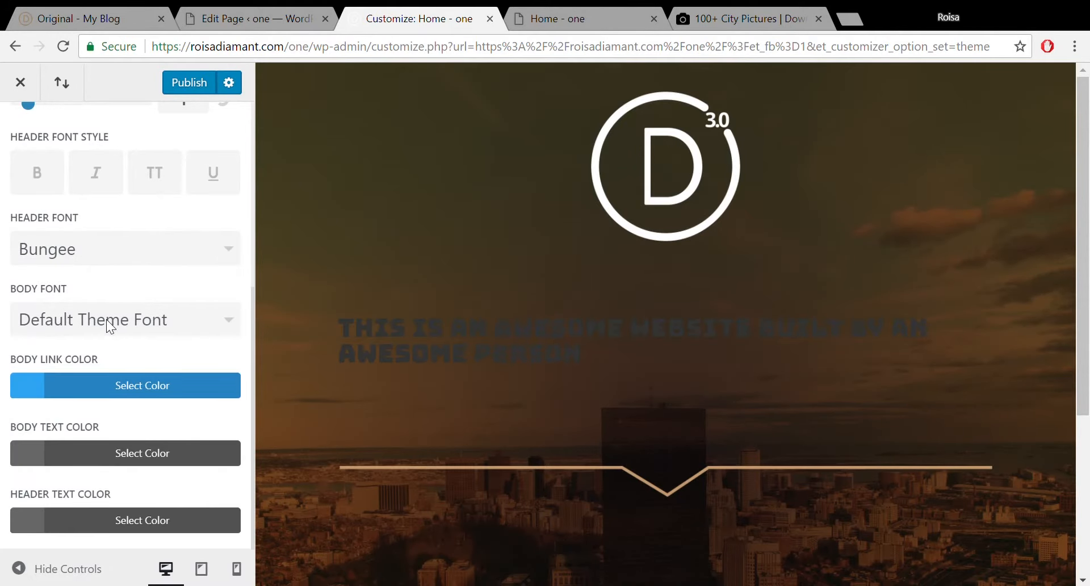
click(178, 245)
click(144, 284)
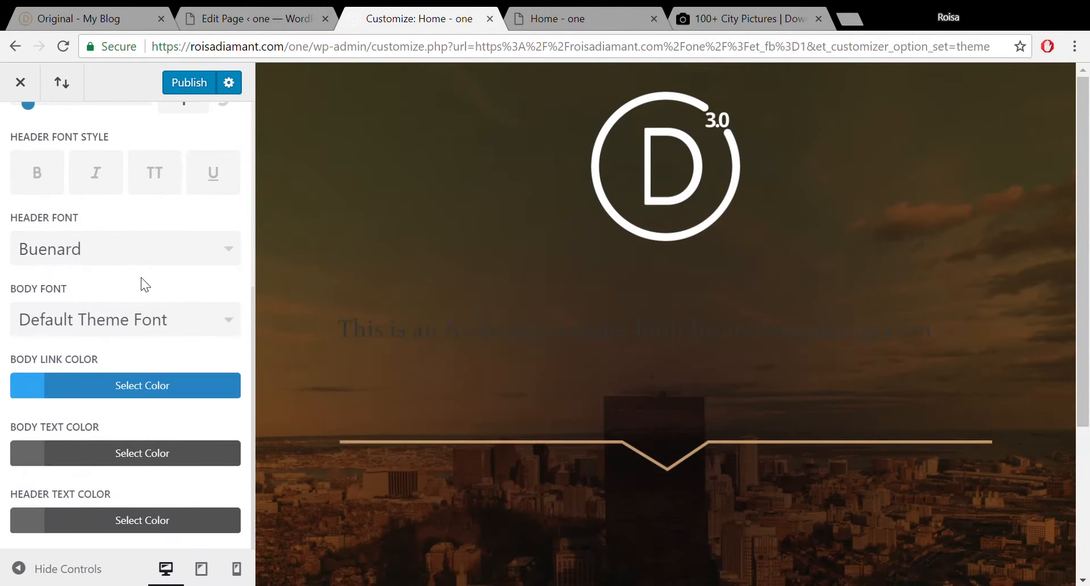
click(198, 324)
click(132, 363)
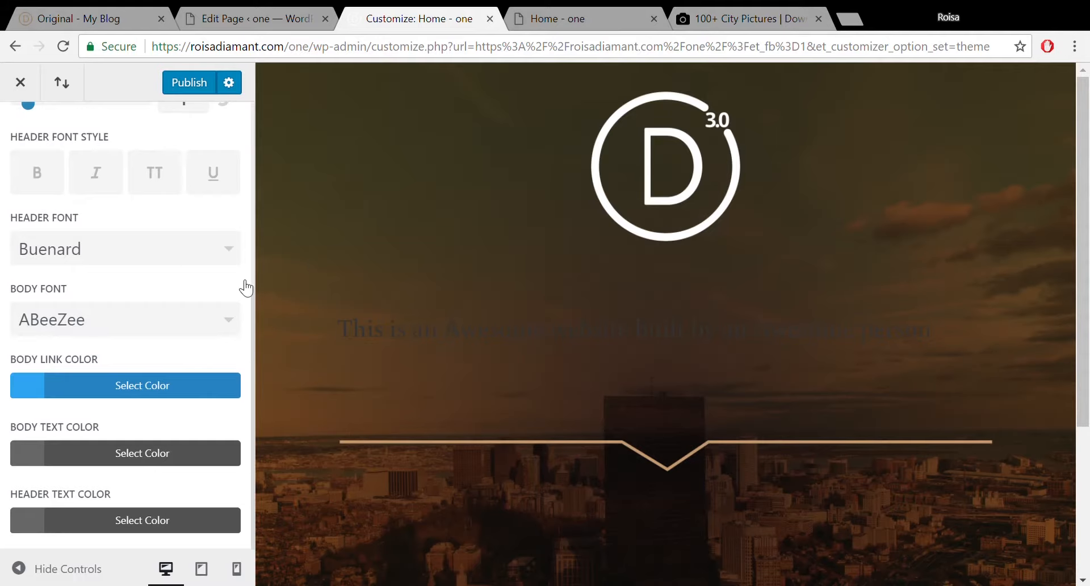
drag(254, 288, 252, 261)
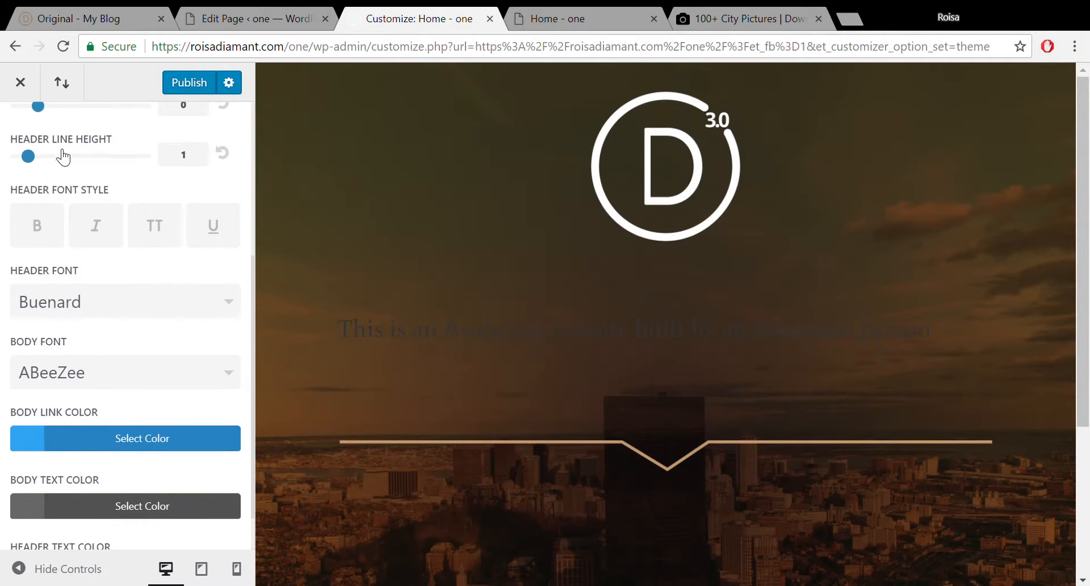
Change Body Link Color from blue #2ea3f2 to gold #d19827.
click(45, 447)
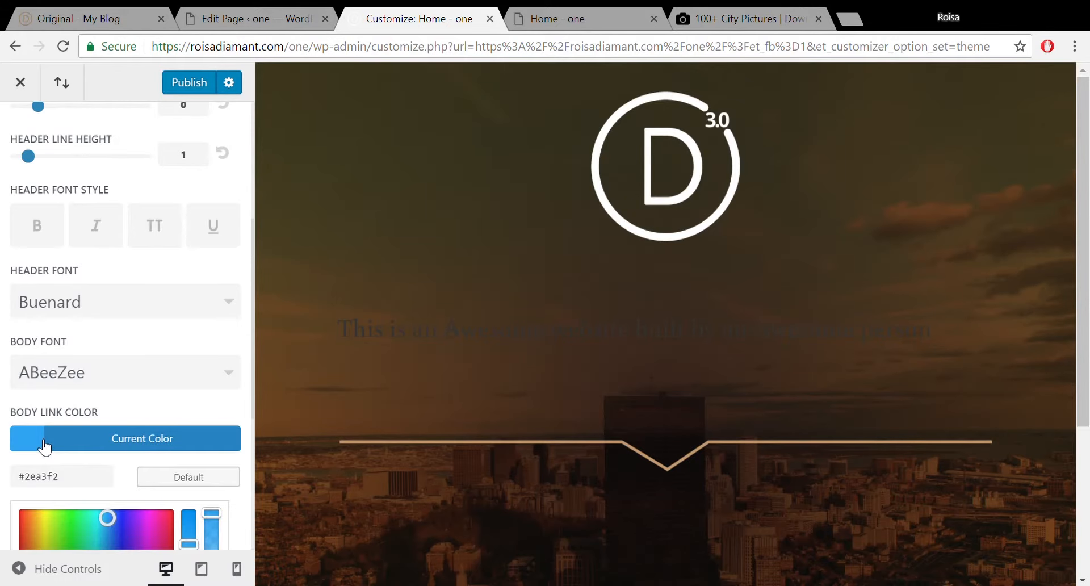
drag(254, 291, 257, 353)
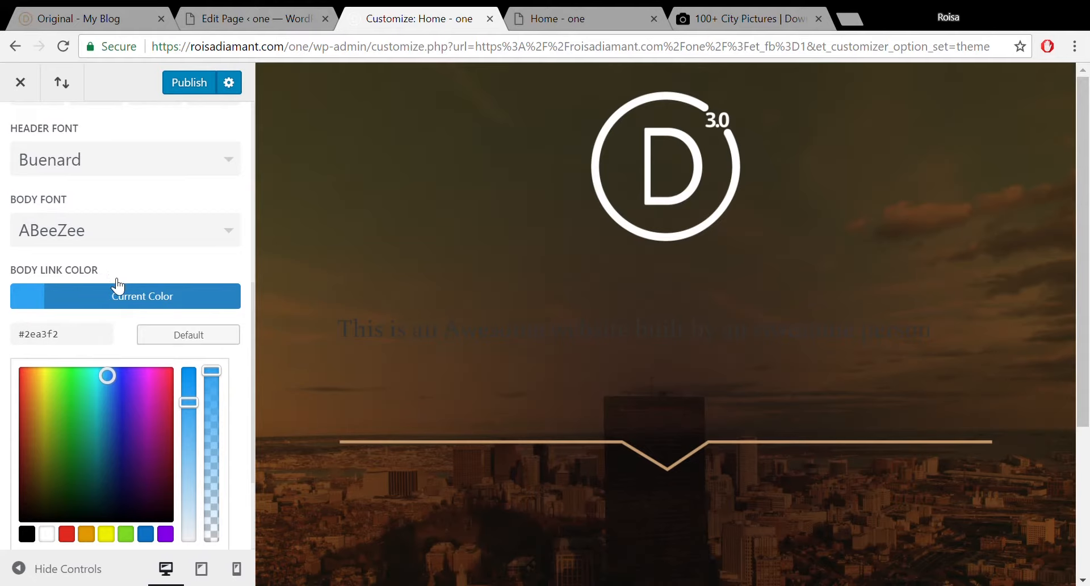
drag(88, 352, 5, 355)
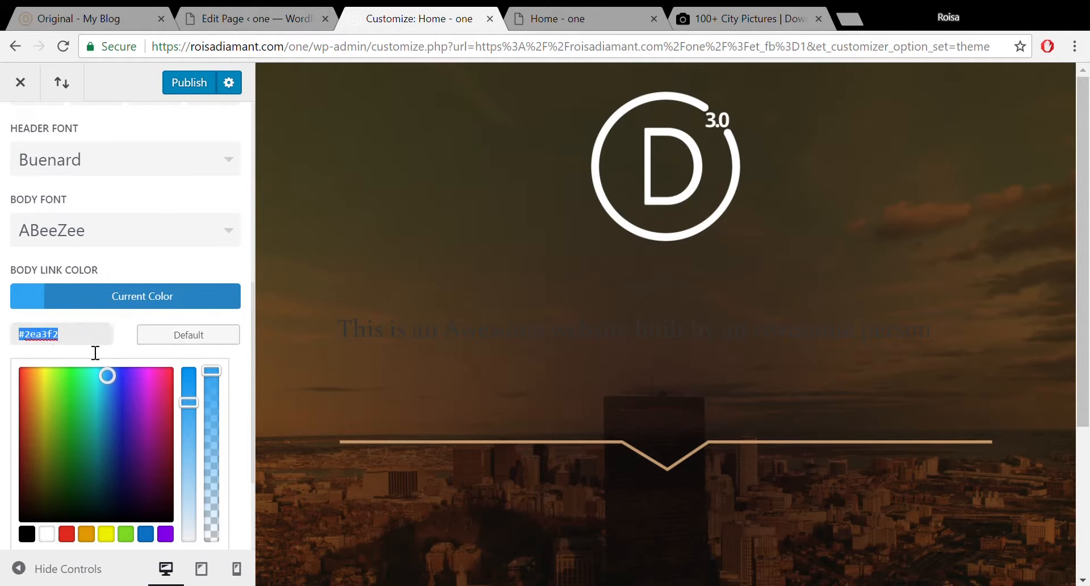
click(52, 391)
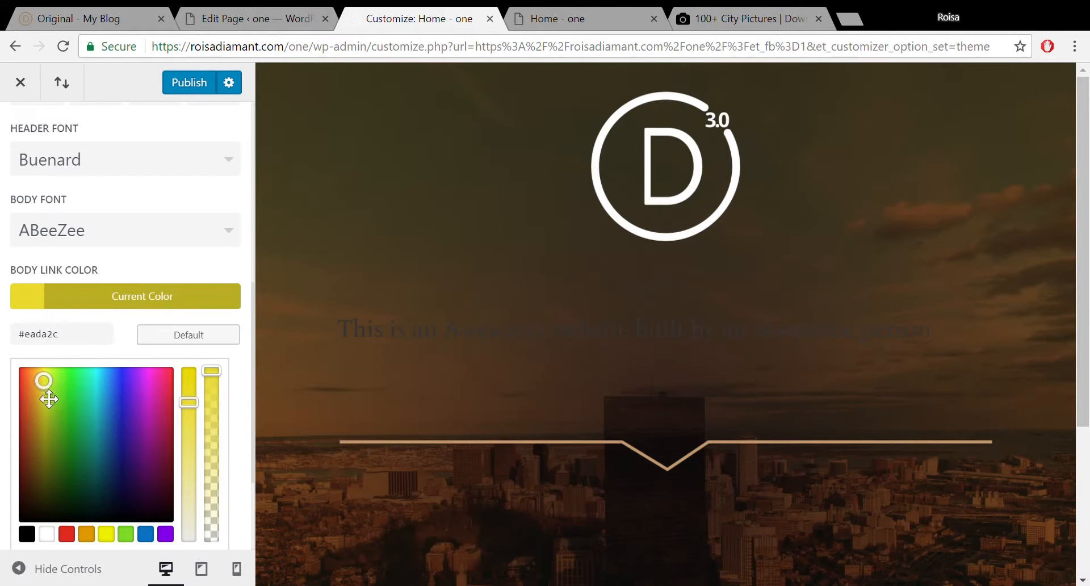
click(46, 407)
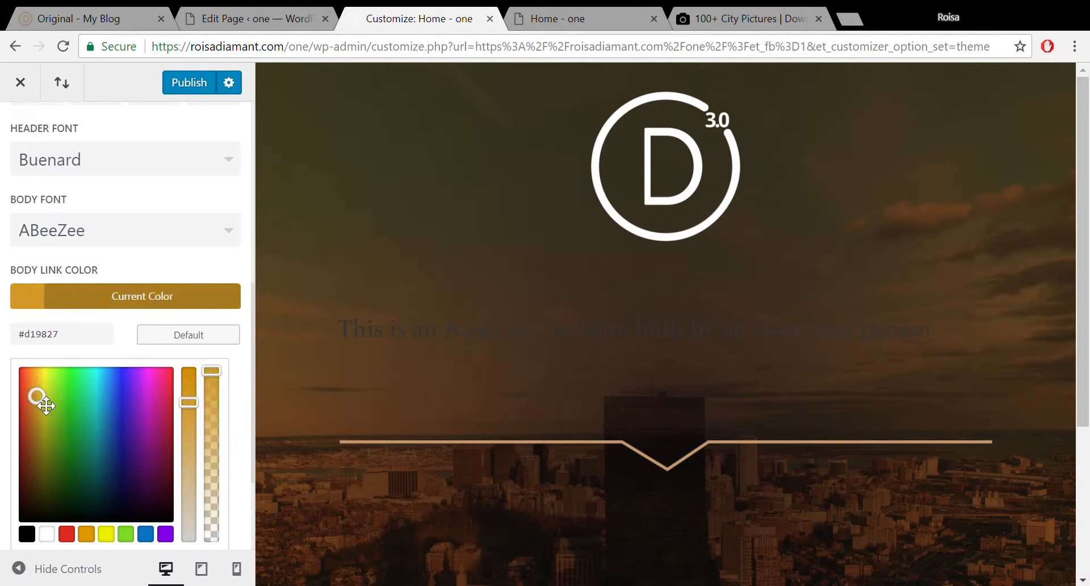
drag(80, 341, 2, 353)
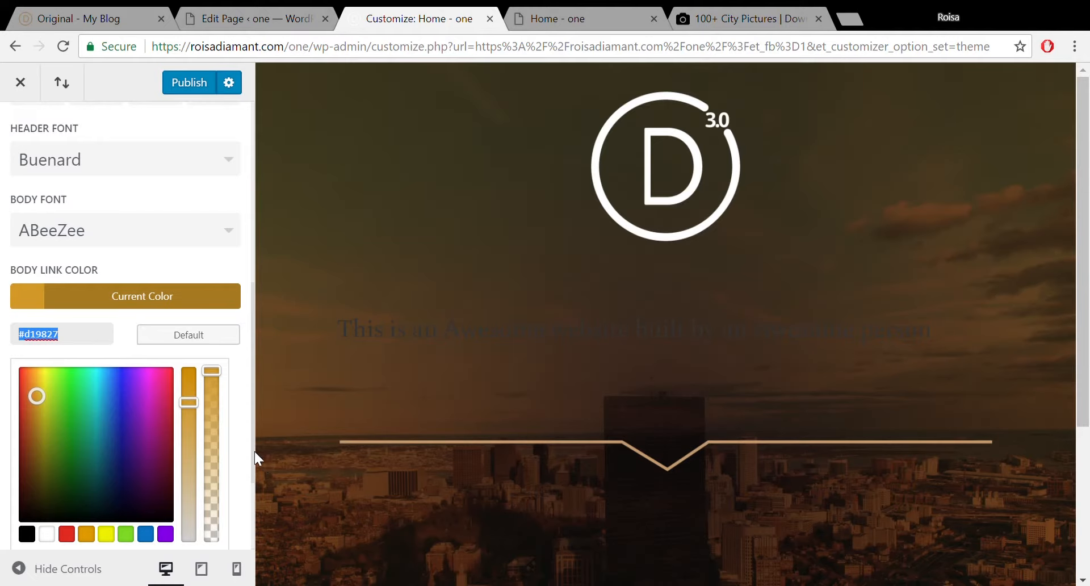
drag(256, 458, 256, 530)
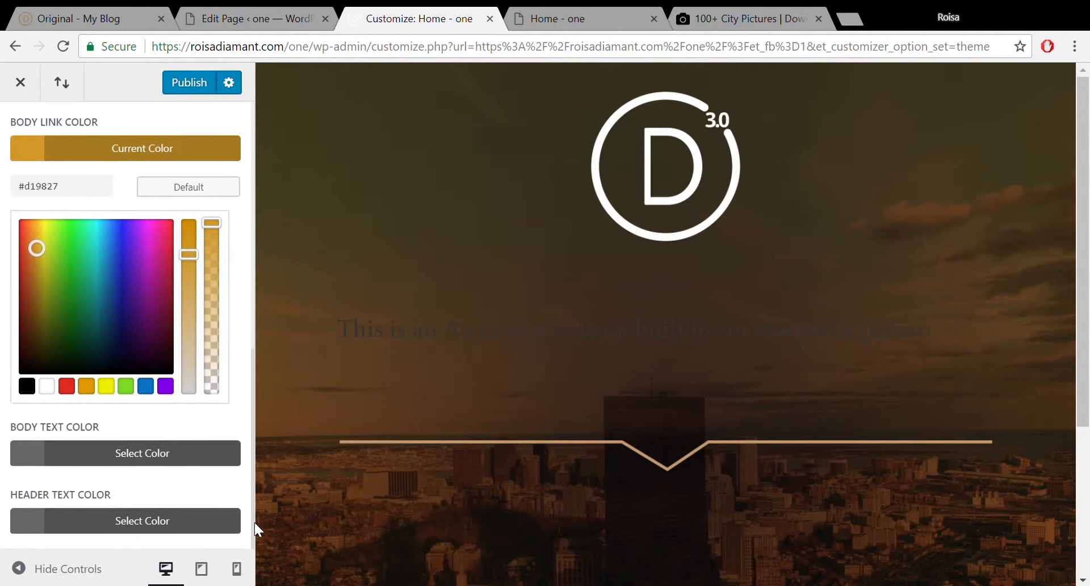
Set Body Text Color to the muted brown #966f3f, starting from the orange swatch.
click(151, 454)
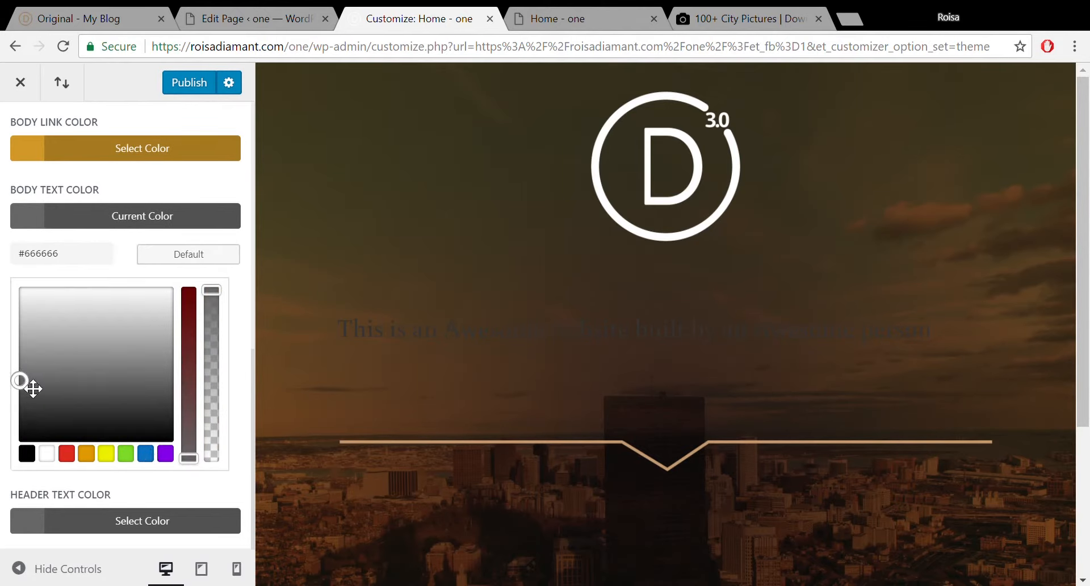
drag(34, 384, 55, 326)
click(86, 453)
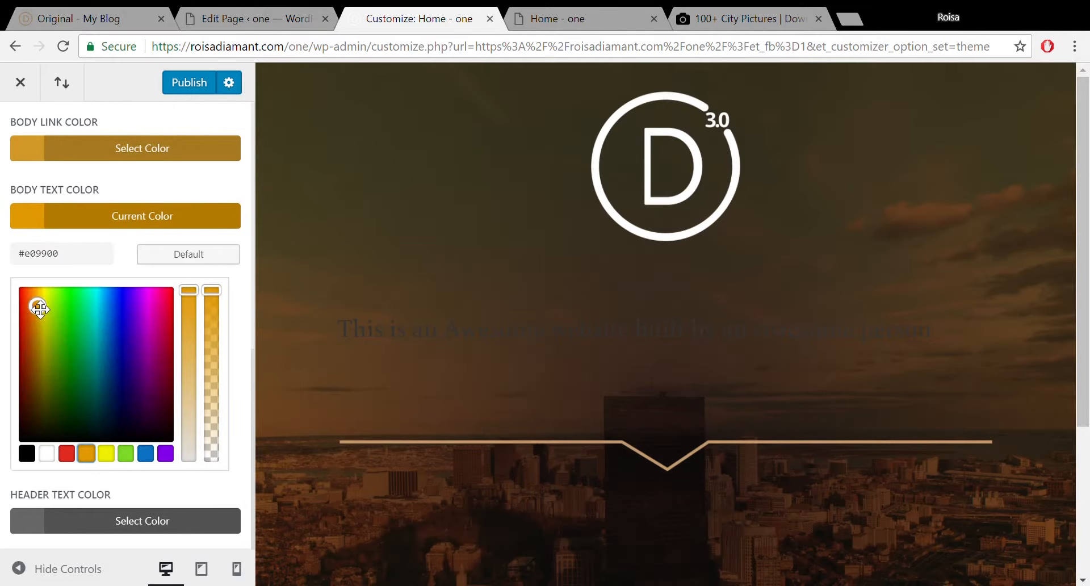
drag(43, 317, 44, 340)
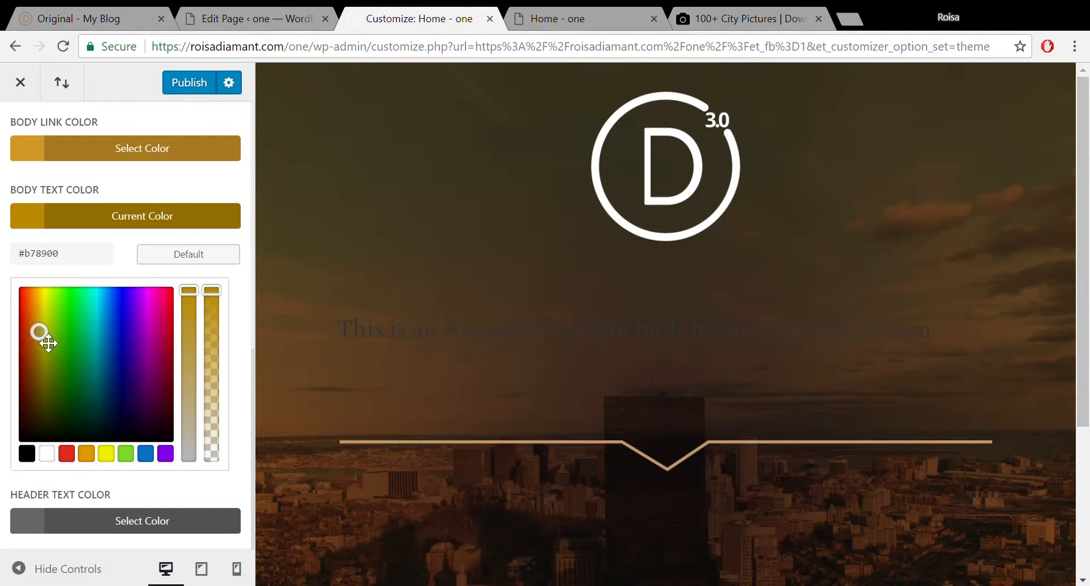
mouse_move(48, 342)
mouse_down()
mouse_move(42, 320)
mouse_move(43, 362)
mouse_up()
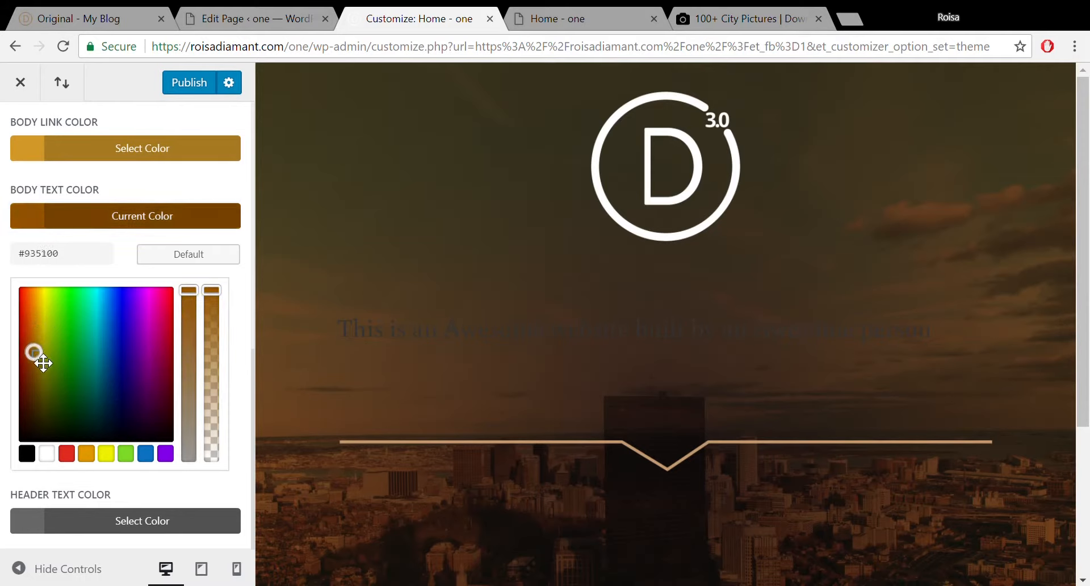
click(189, 303)
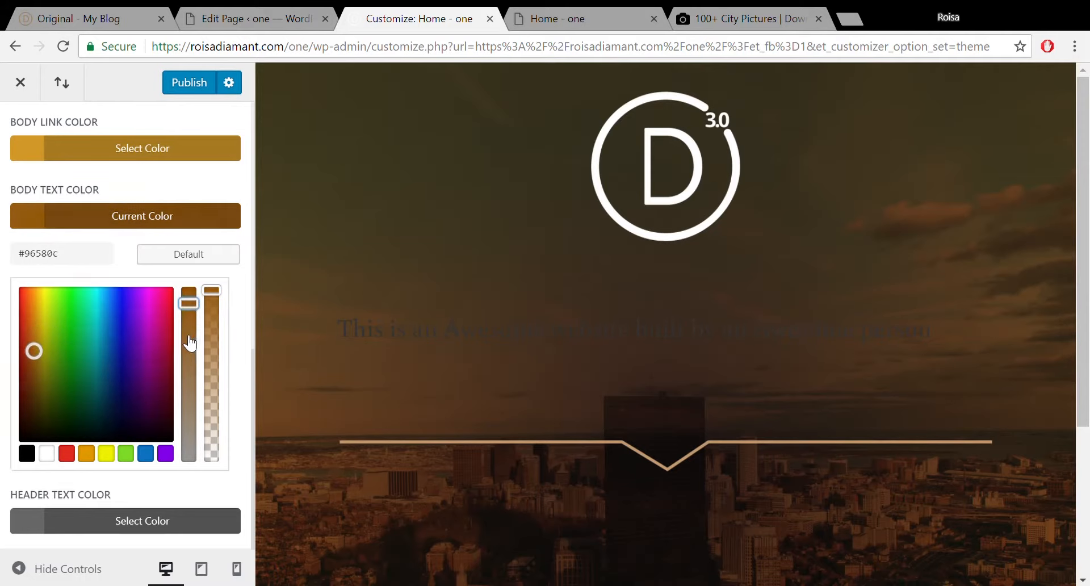
drag(190, 341, 189, 375)
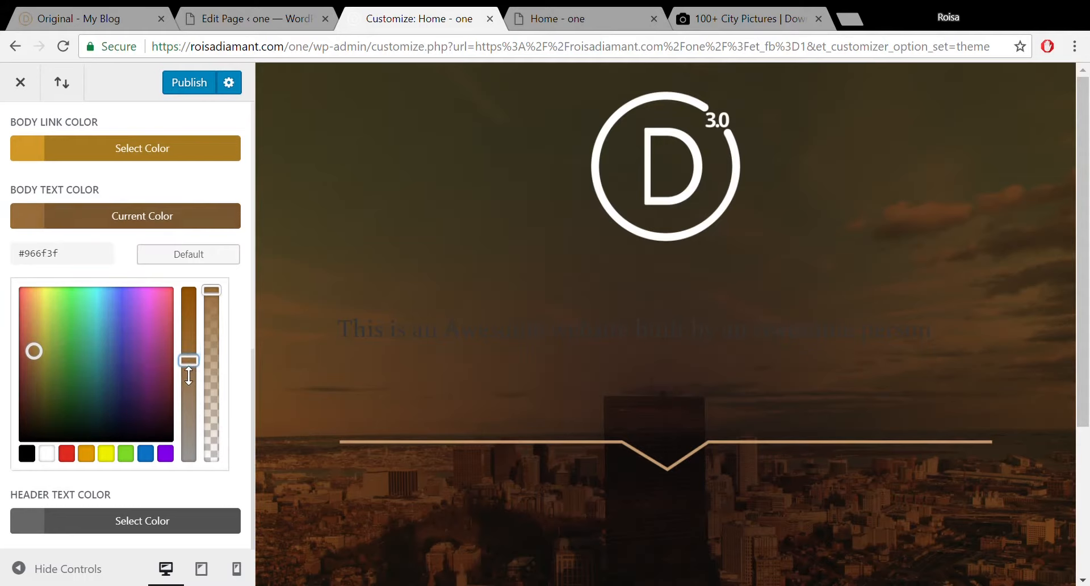
click(103, 260)
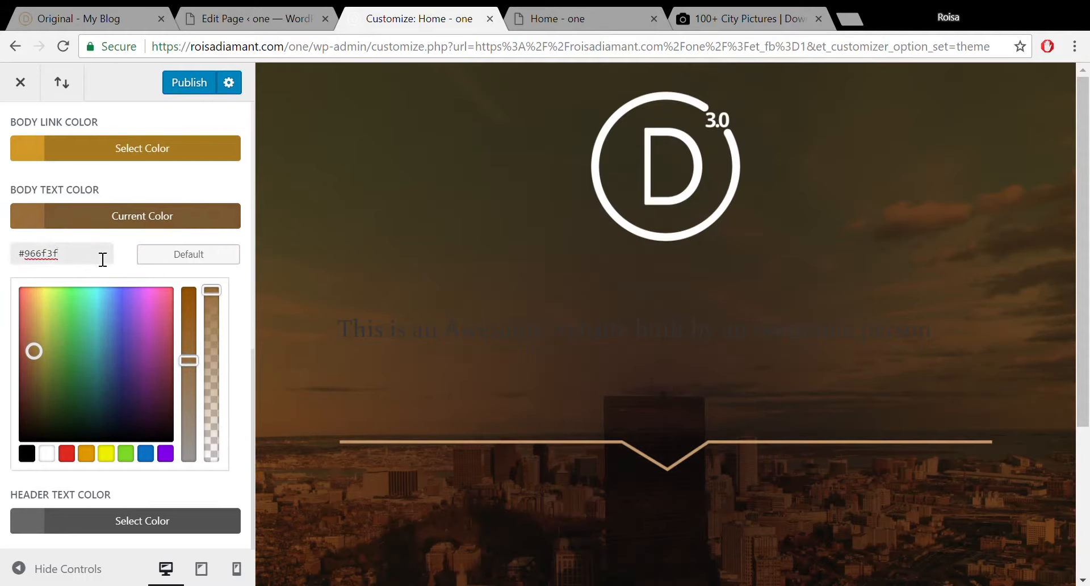
click(254, 357)
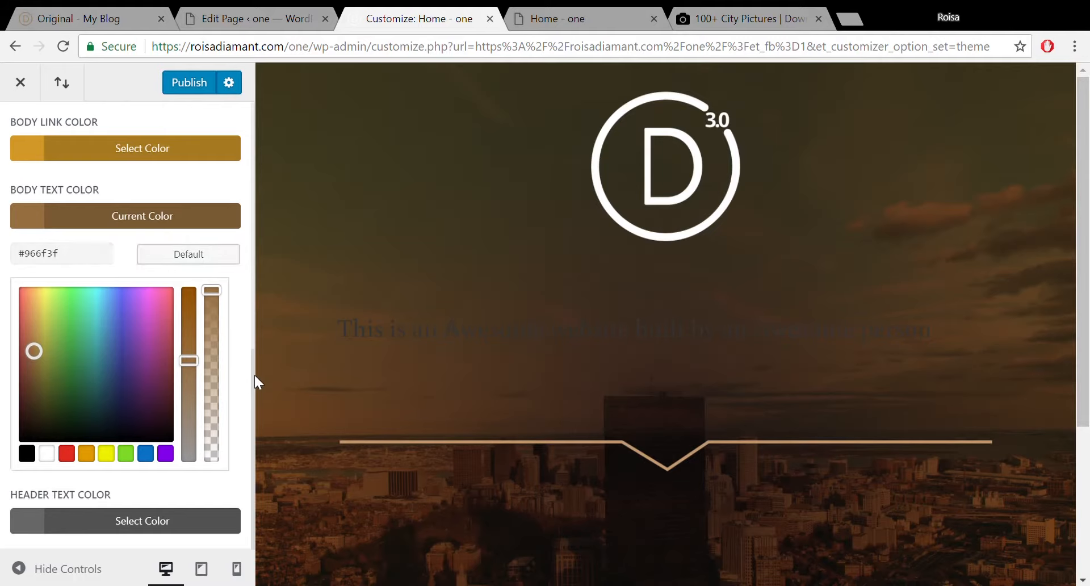
Bring up the Header Text Color picker, currently #666666.
click(73, 519)
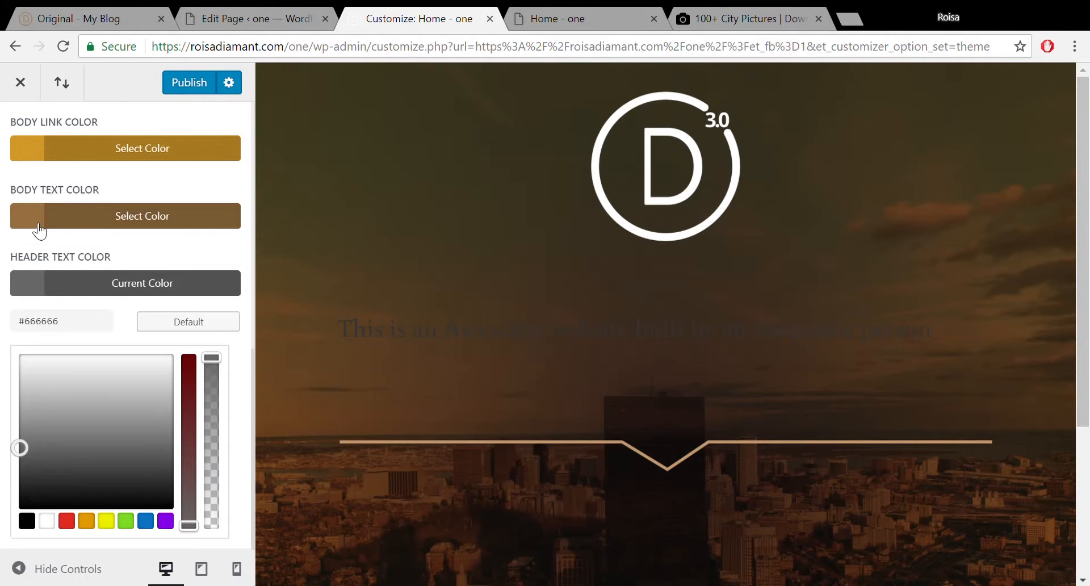
click(39, 224)
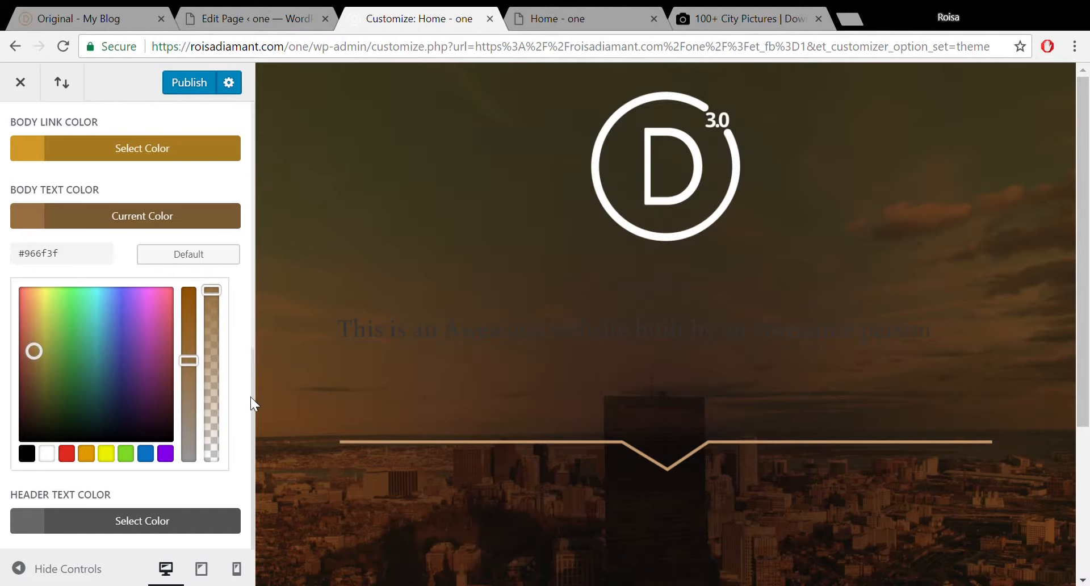
click(122, 521)
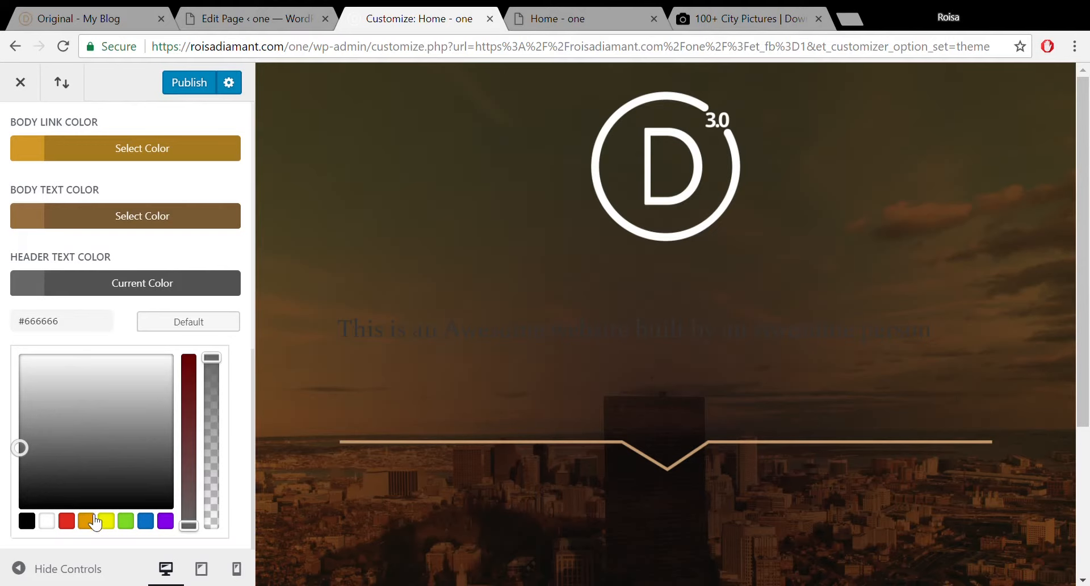
Set Header Text Color to golden #c68700, starting from the orange swatch.
click(88, 519)
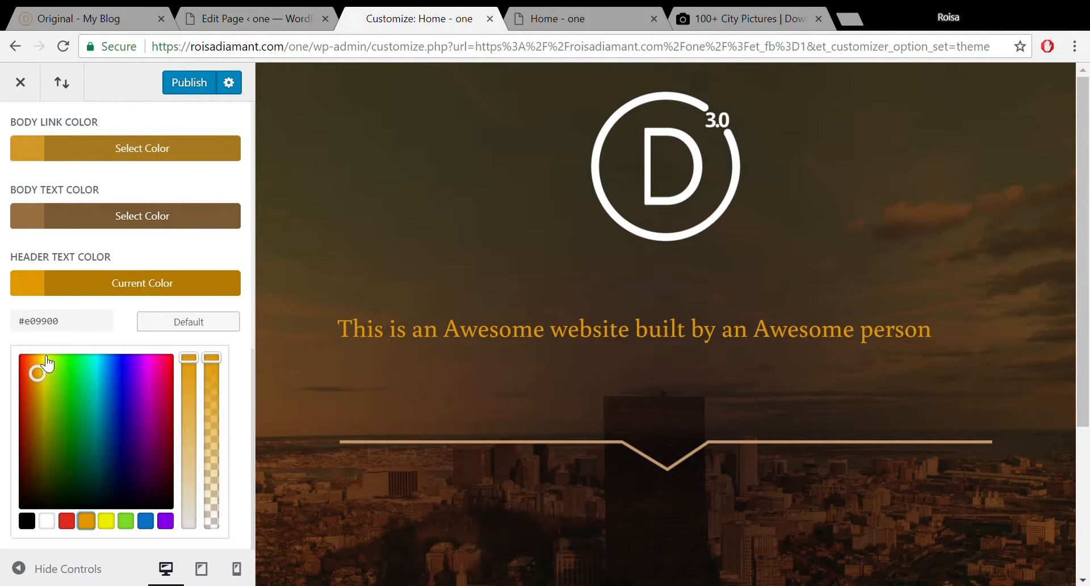
drag(42, 372, 52, 419)
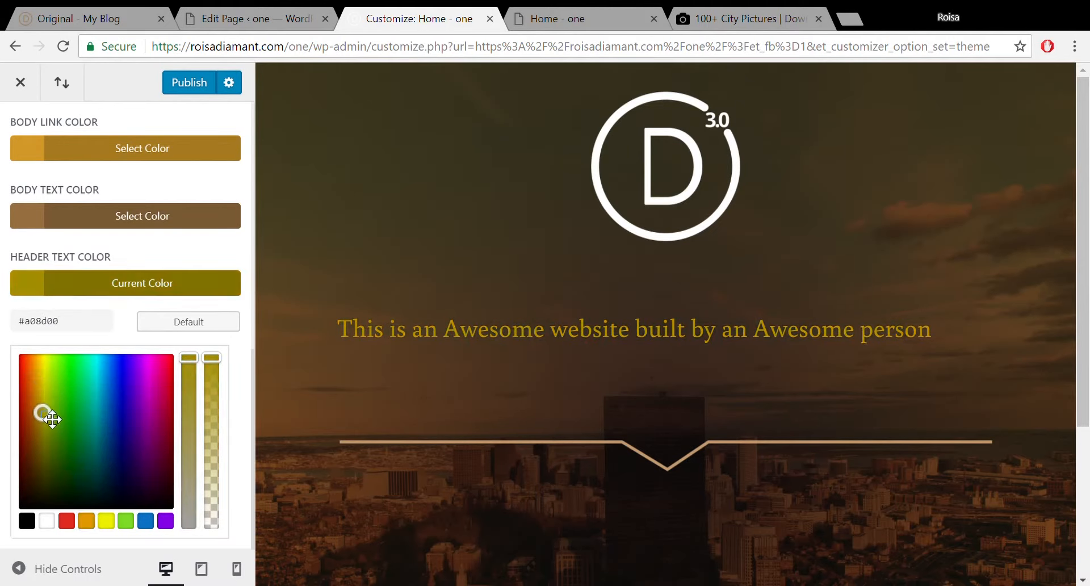
click(87, 520)
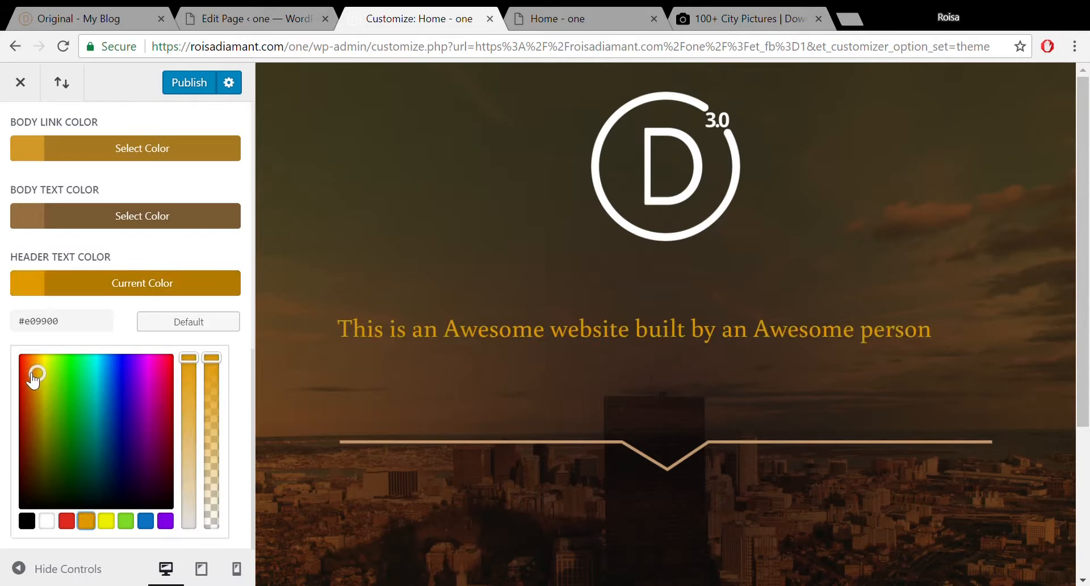
drag(39, 377, 41, 401)
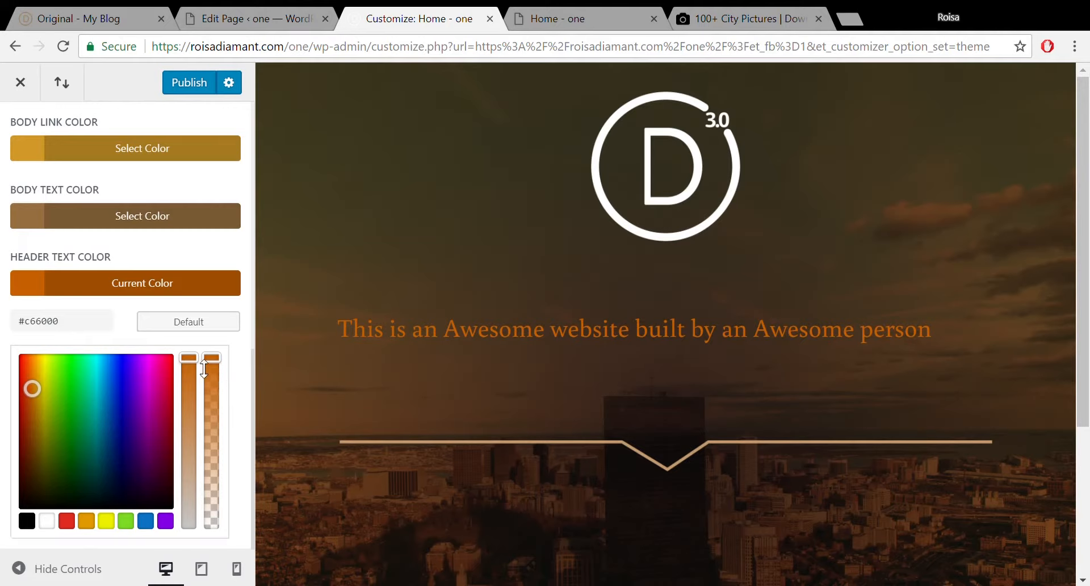
drag(41, 399, 46, 400)
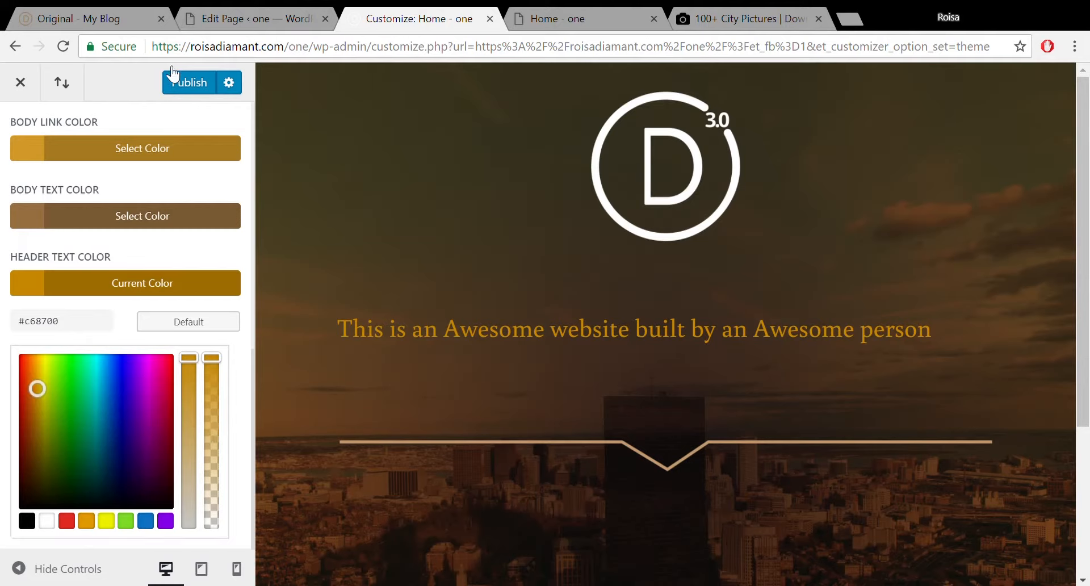
Publish the Customizer colour changes and go back to the General Settings list.
click(177, 84)
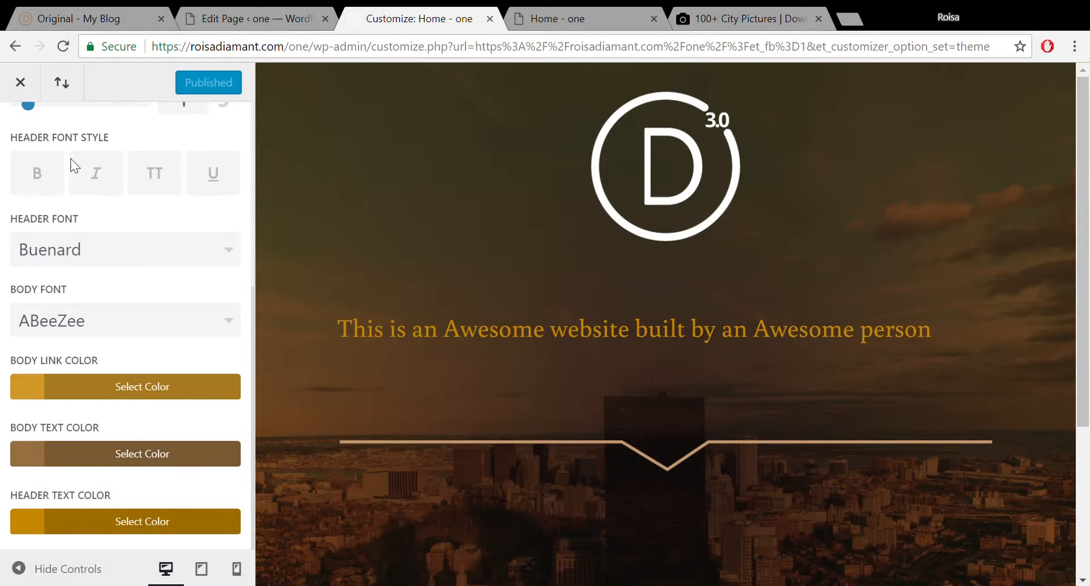
drag(254, 318, 260, 137)
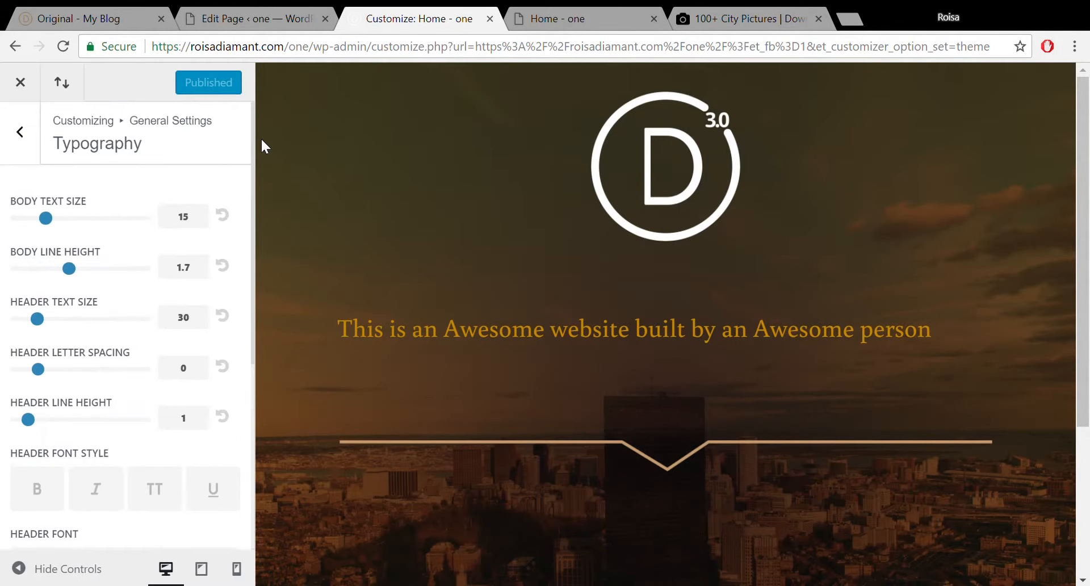
click(20, 155)
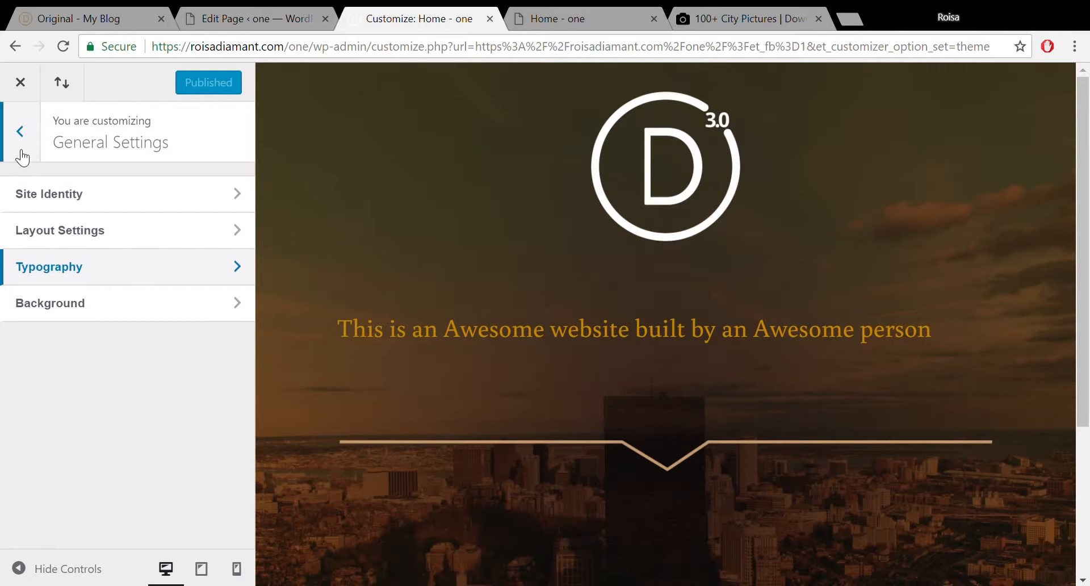
Close the Customizer and view the 'Original - My Blog' tab with its animated 'We help…' headline.
click(17, 81)
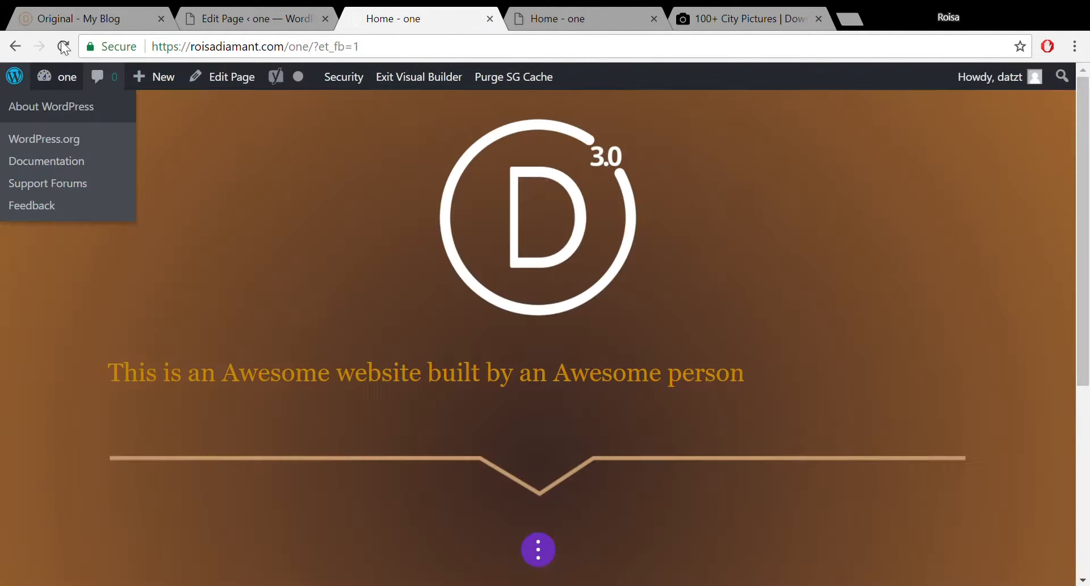
click(68, 19)
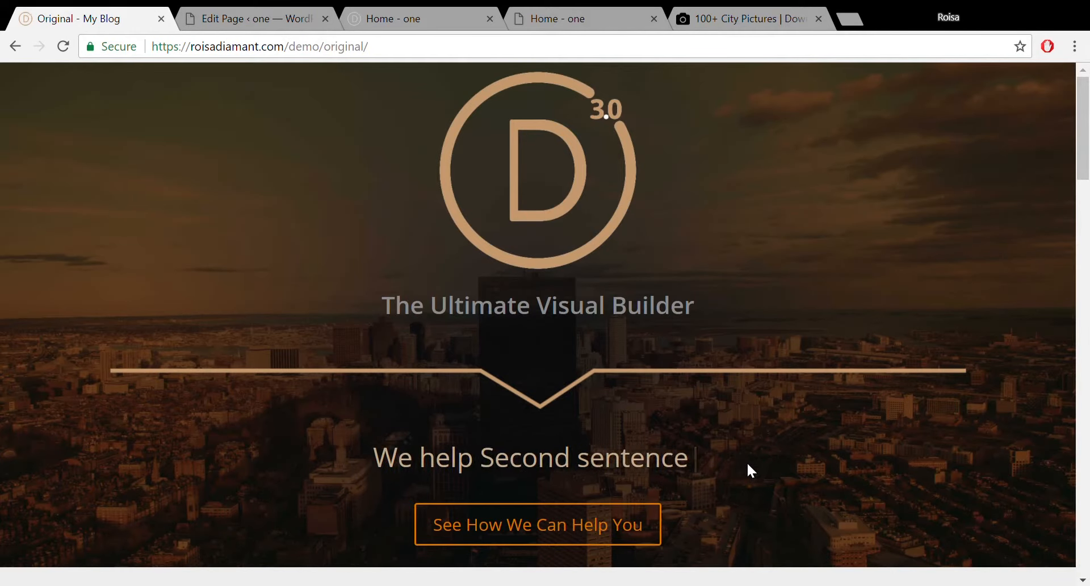
Update the Home page in the editor, then go to the installed Plugins list.
click(236, 14)
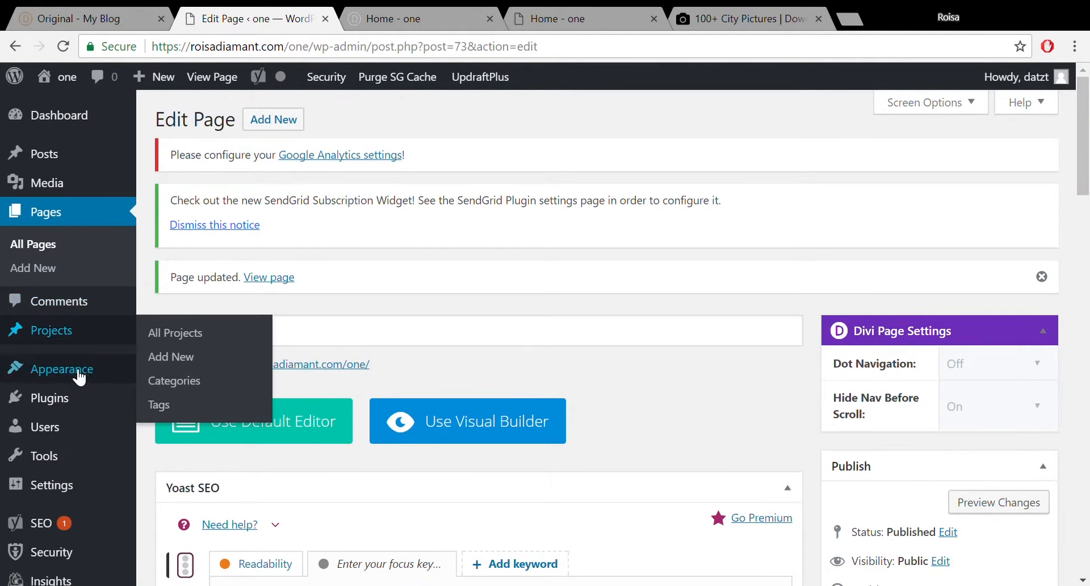
mouse_move(74, 398)
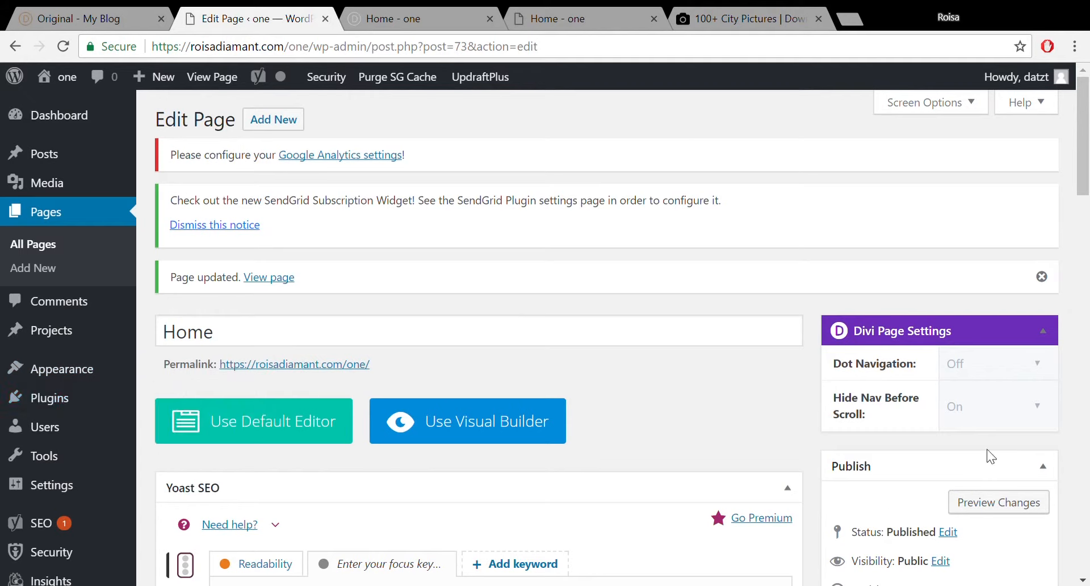
scroll(1009, 288, down, 6)
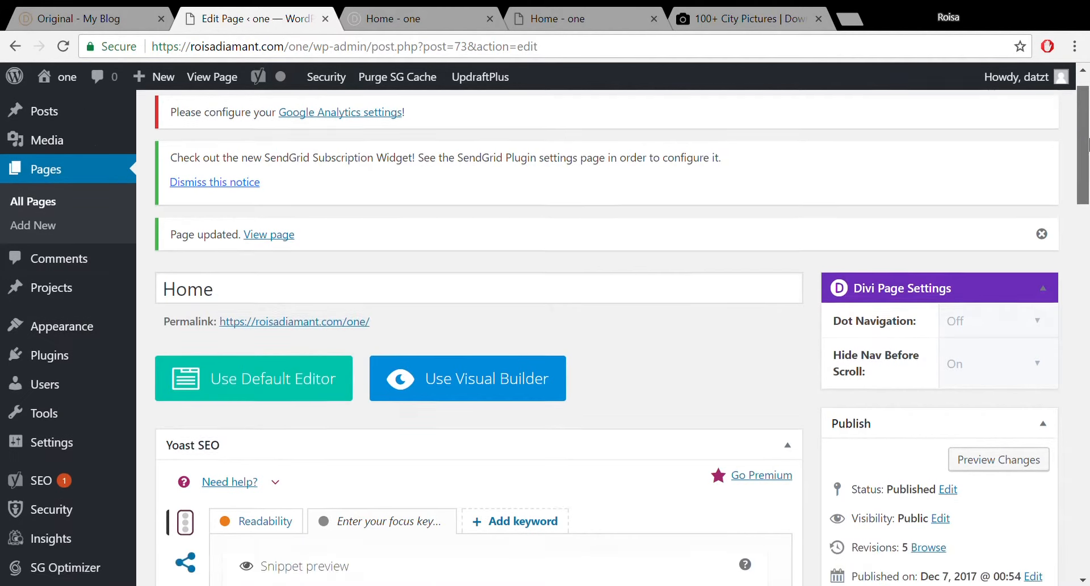
click(1013, 324)
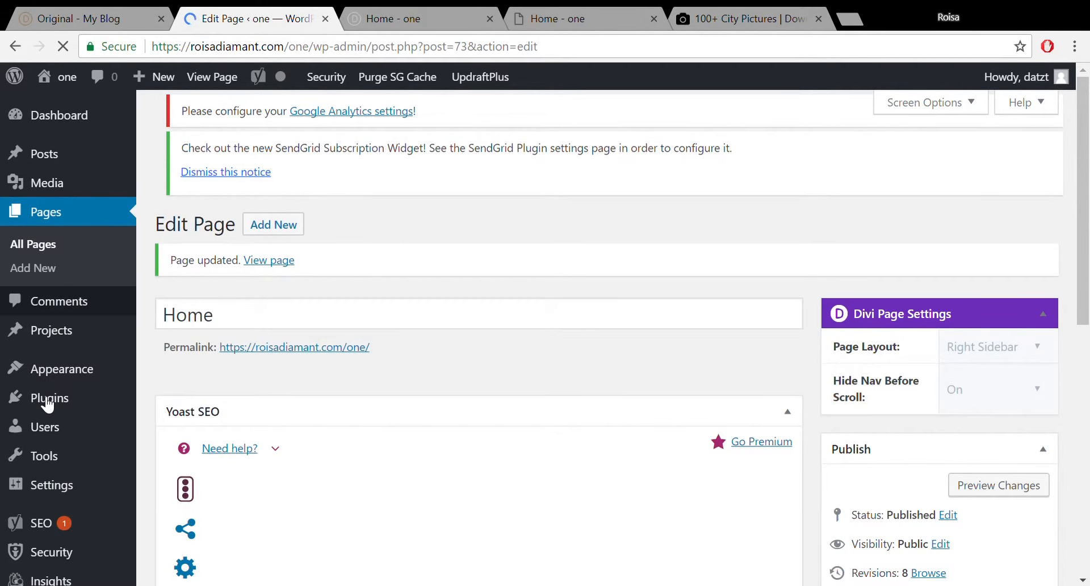
click(48, 400)
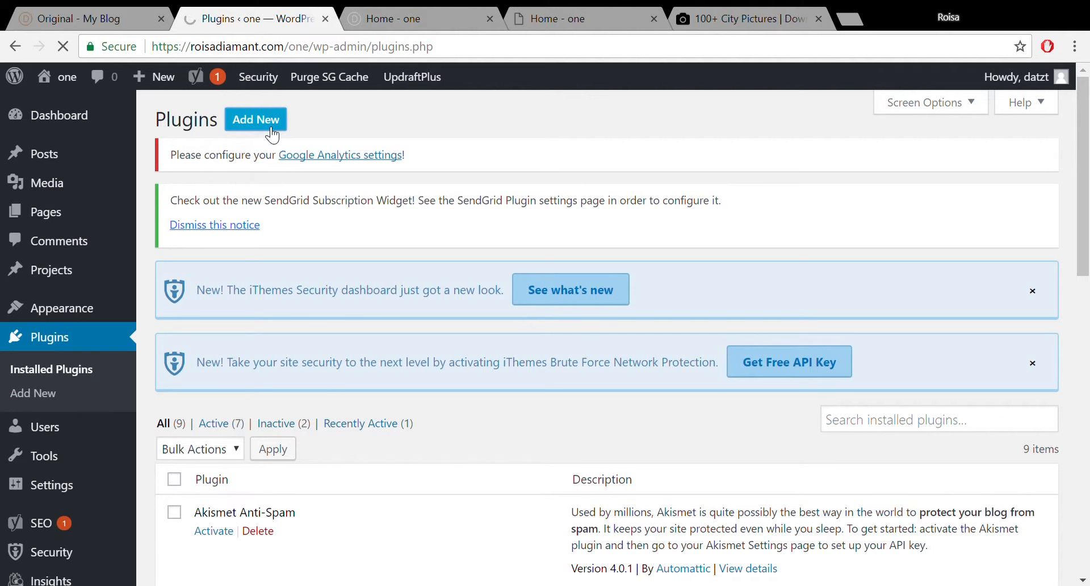
Search for 'typing effect', then install and activate the Typing Effect plugin.
click(905, 296)
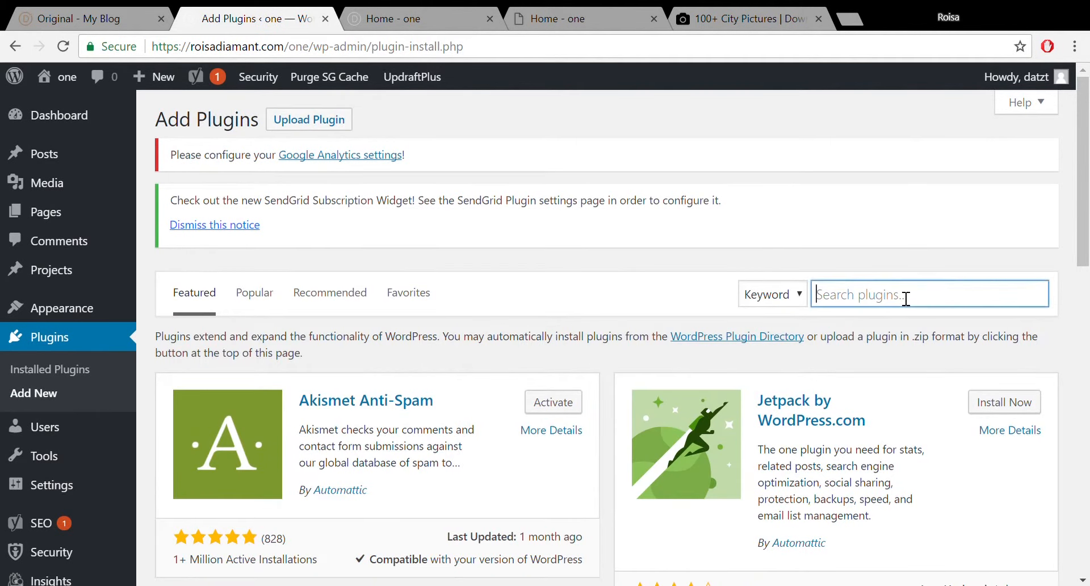
text(type)
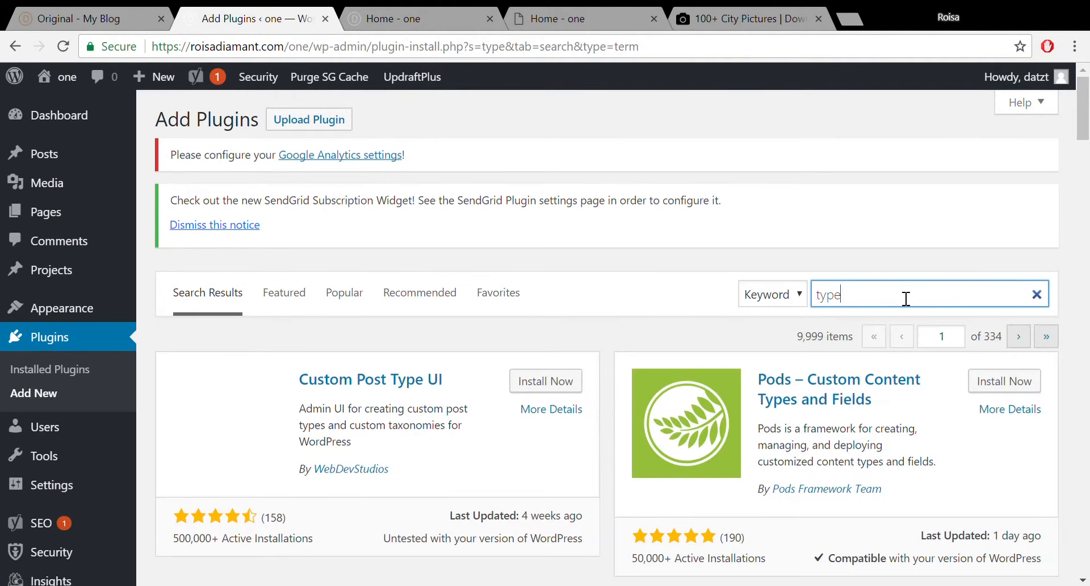
key(BackSpace)
text(ing effect)
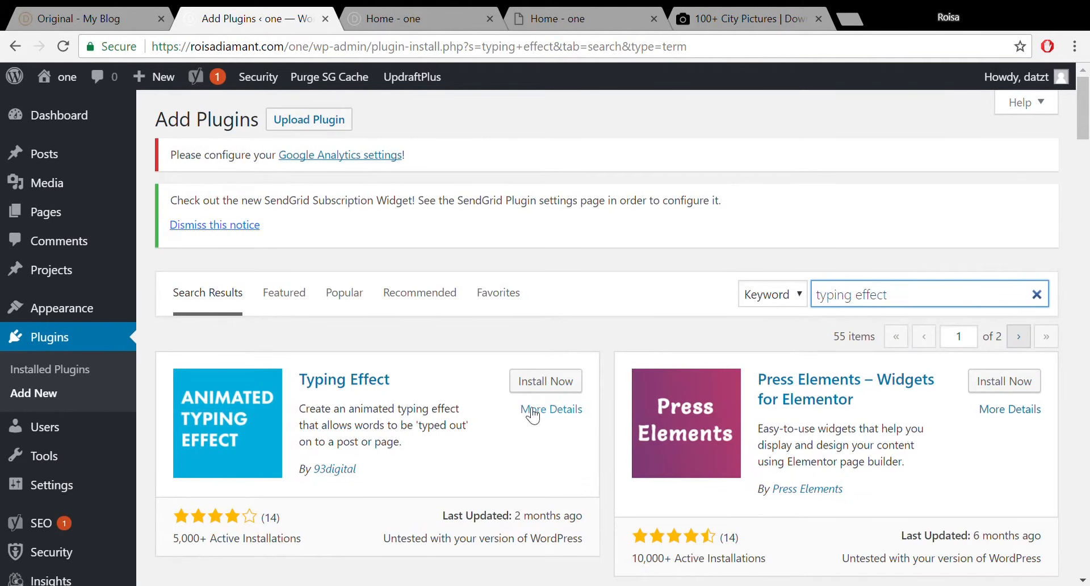
click(534, 382)
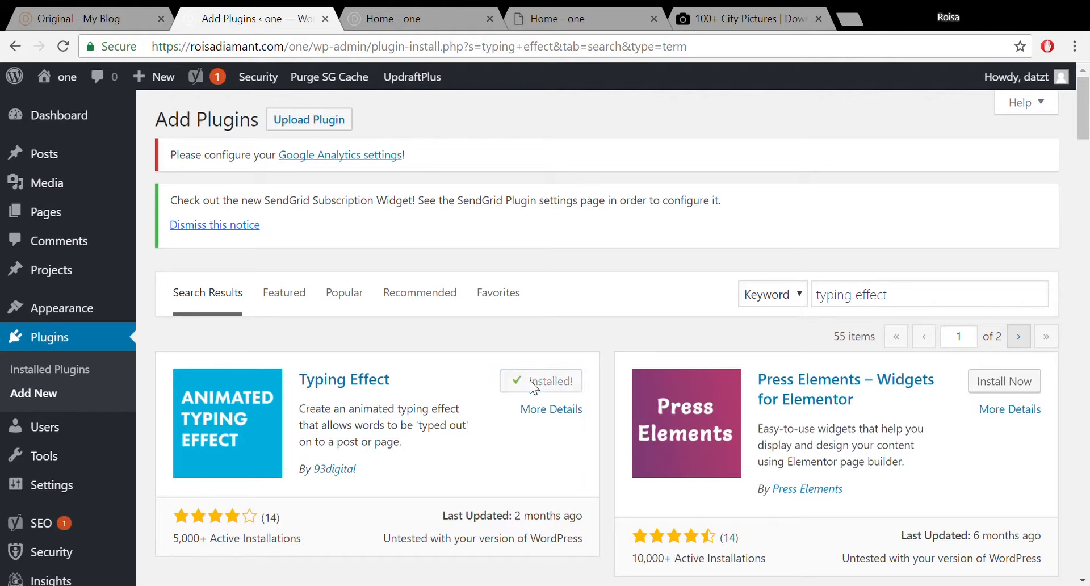
click(537, 386)
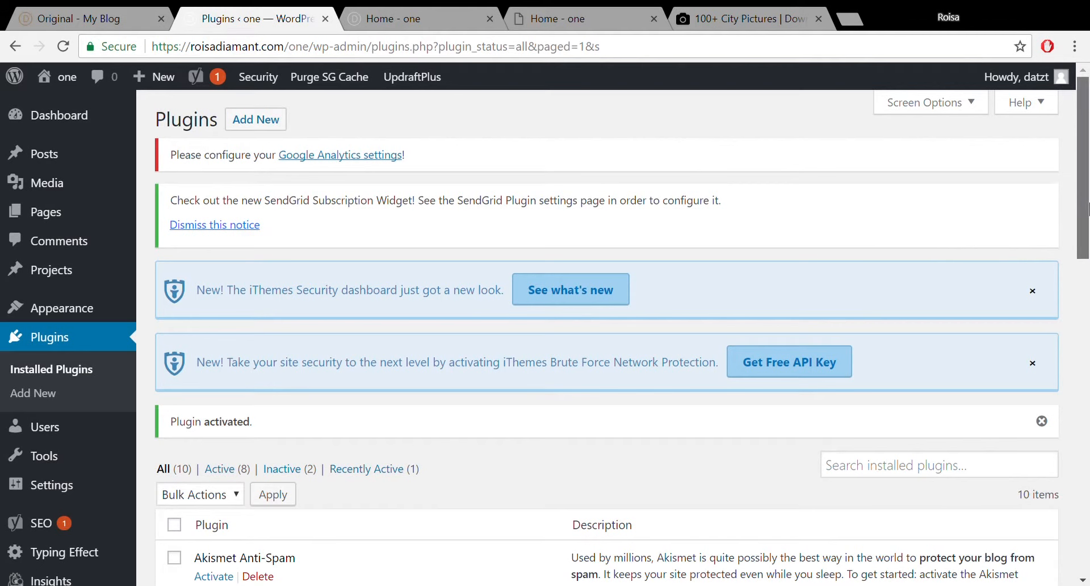
Scroll the Plugins page and open the Typing Effect shortcode generator from the admin sidebar.
drag(1084, 209, 1087, 271)
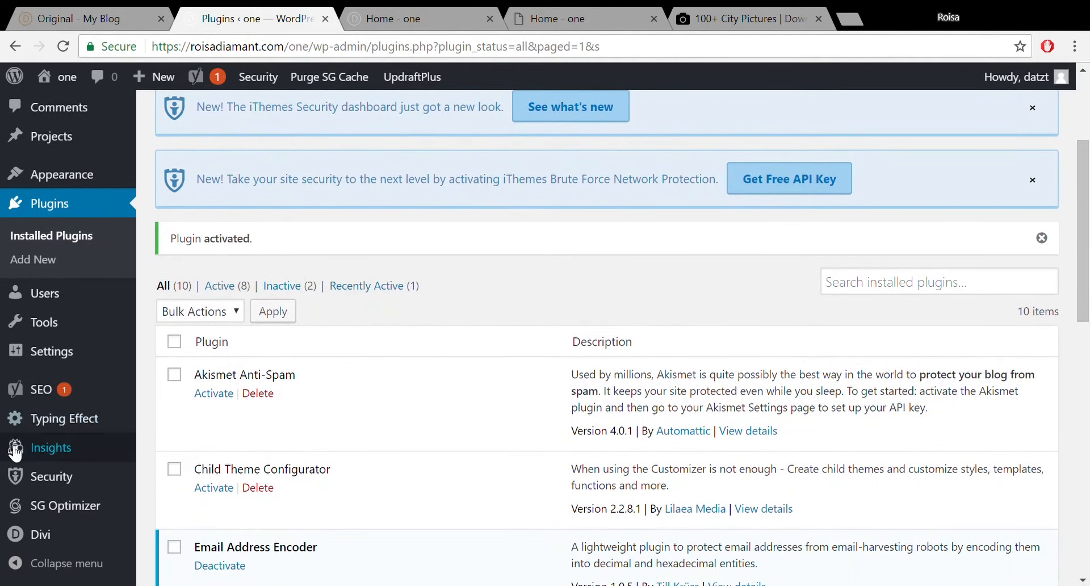
mouse_move(85, 143)
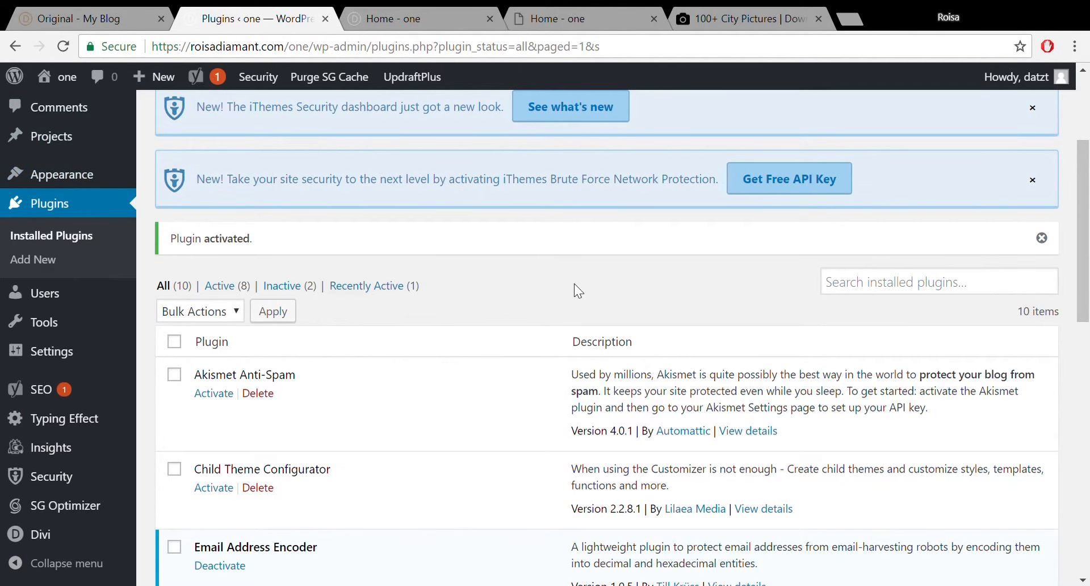
drag(1085, 249, 1085, 301)
mouse_move(88, 356)
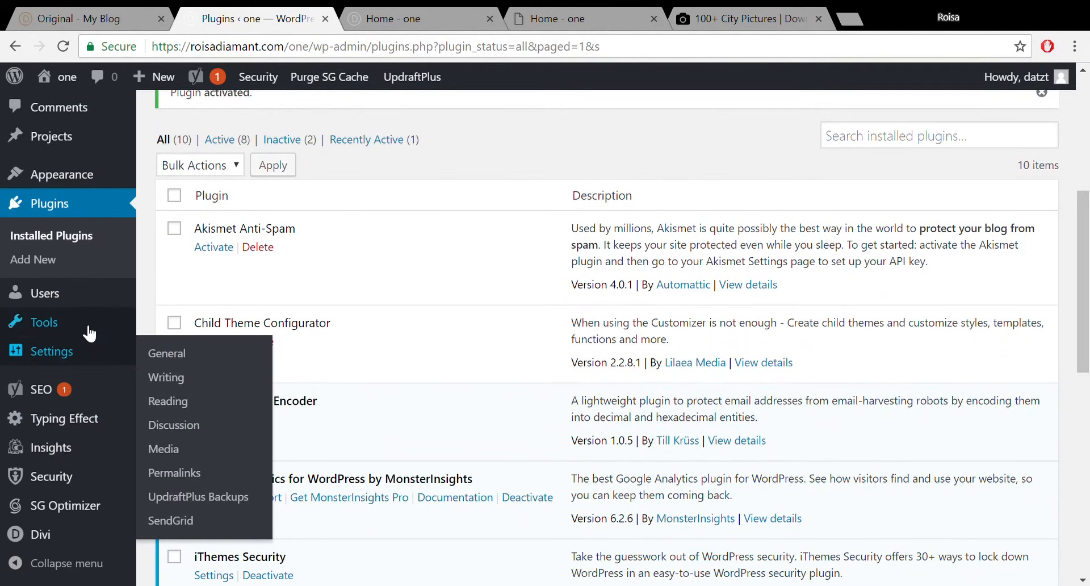
mouse_move(89, 328)
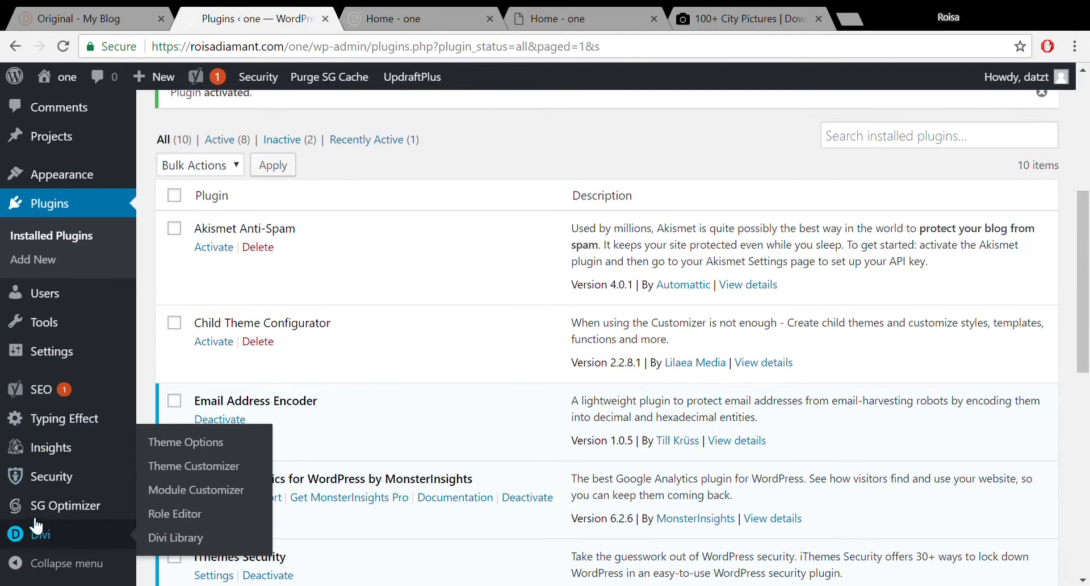
click(63, 419)
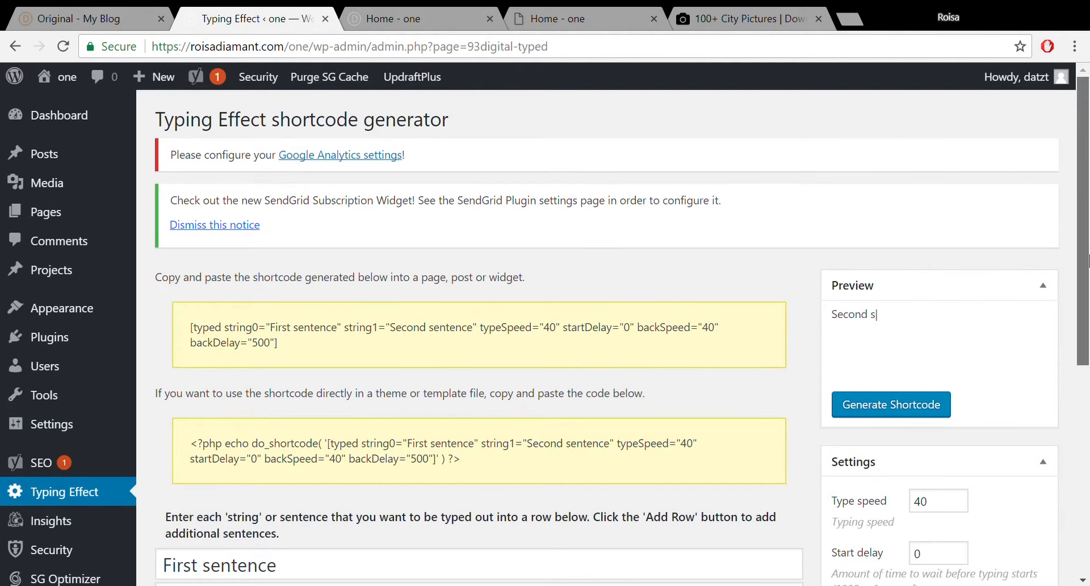
Replace 'First sentence' with 'We help business owners get more customers' in the first row.
scroll(1083, 267, down, 1)
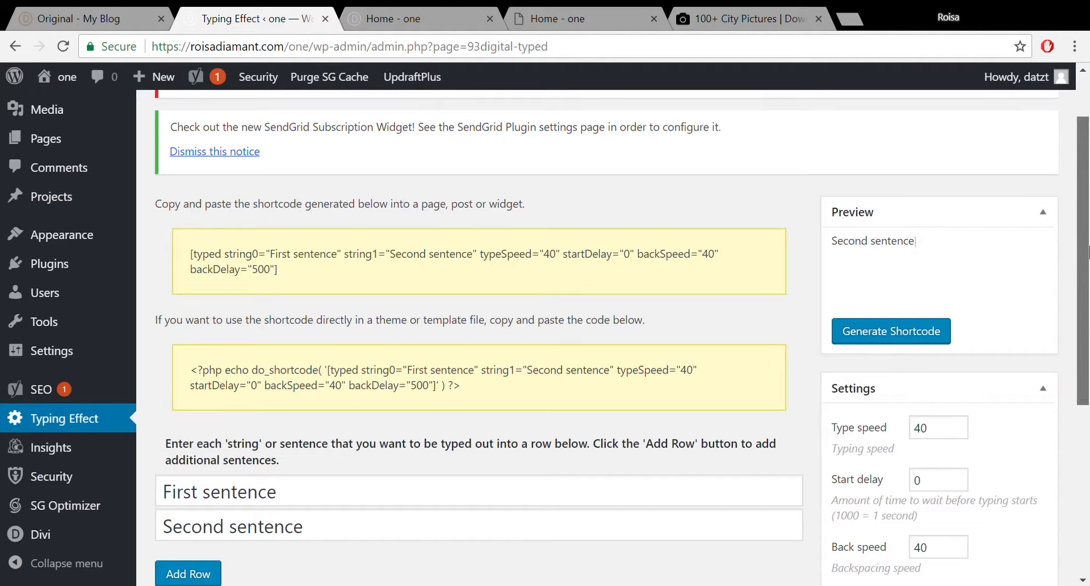
scroll(734, 323, down, 2)
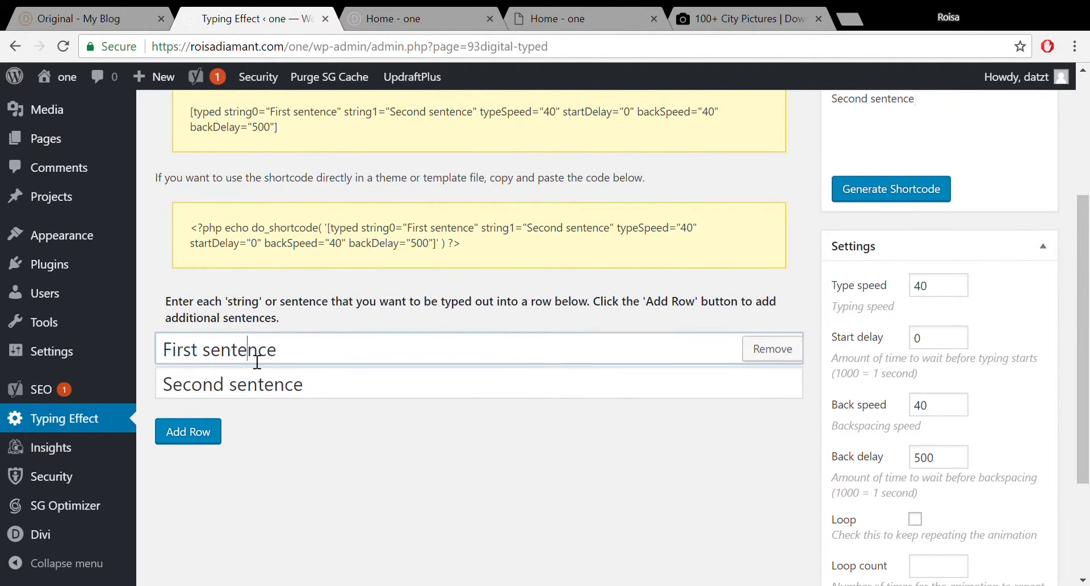
drag(296, 352, 163, 350)
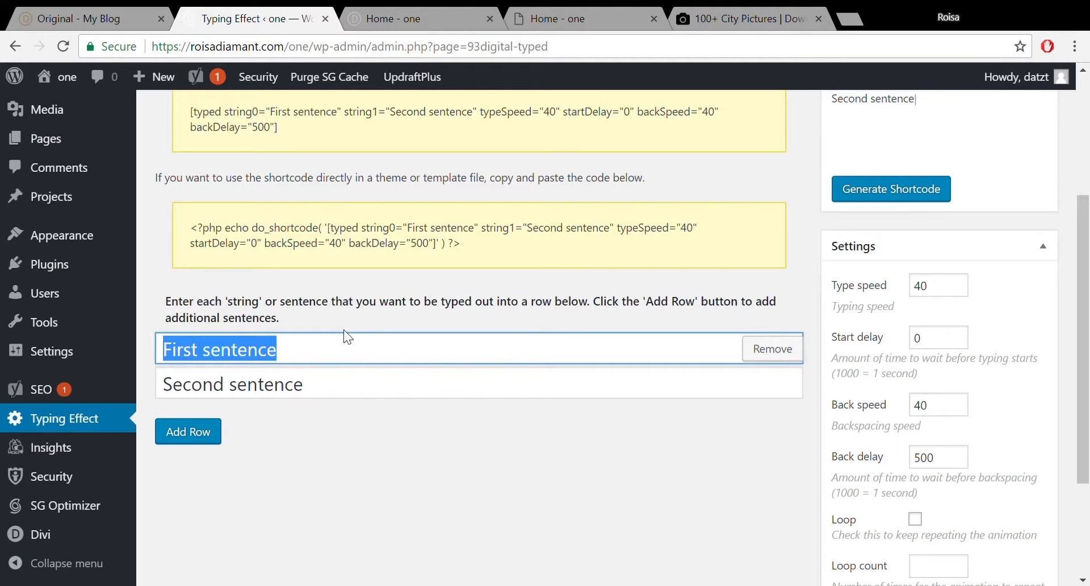
text(We help)
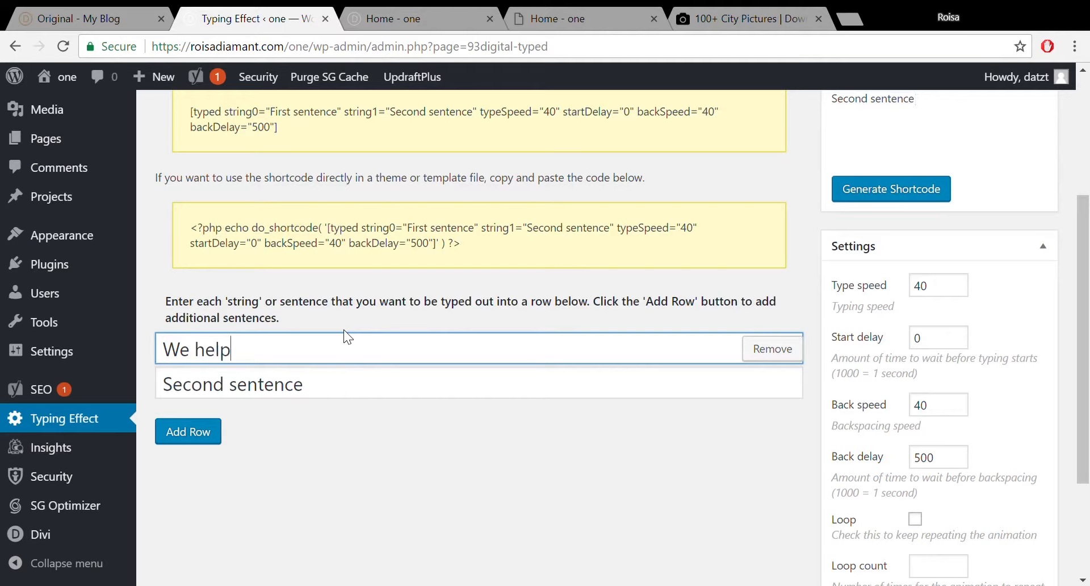
text( bi)
key(BackSpace)
text(usiness )
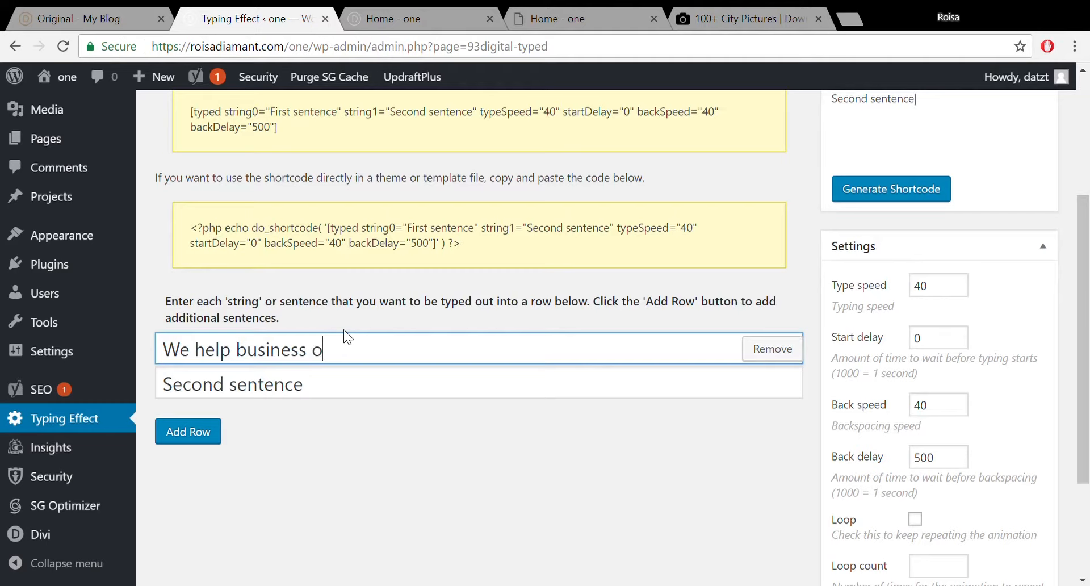
text(owners get mor)
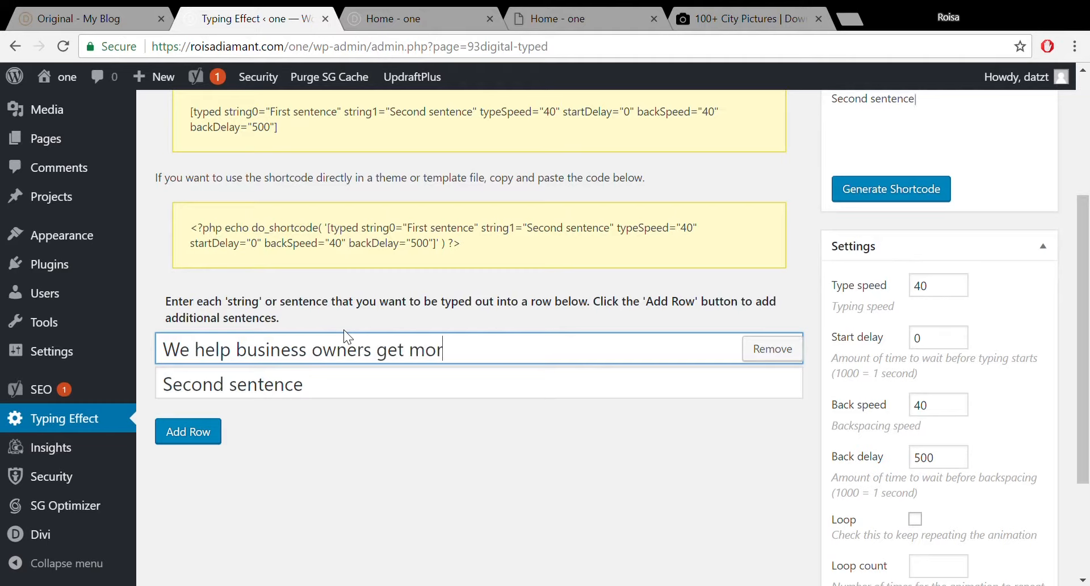
text(e customers)
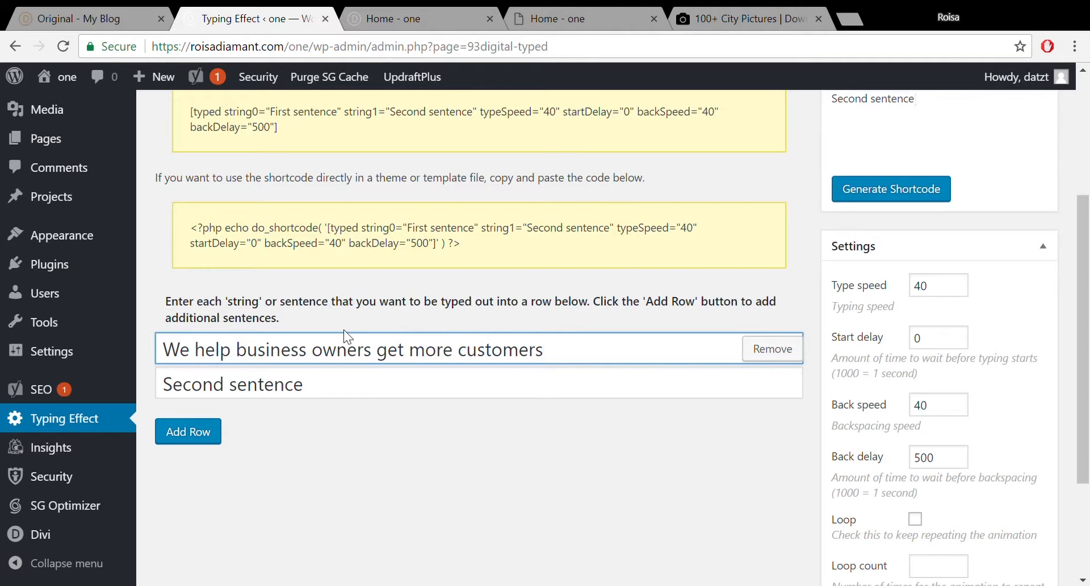
Replace the second row's placeholder sentence with 'we help'.
click(336, 383)
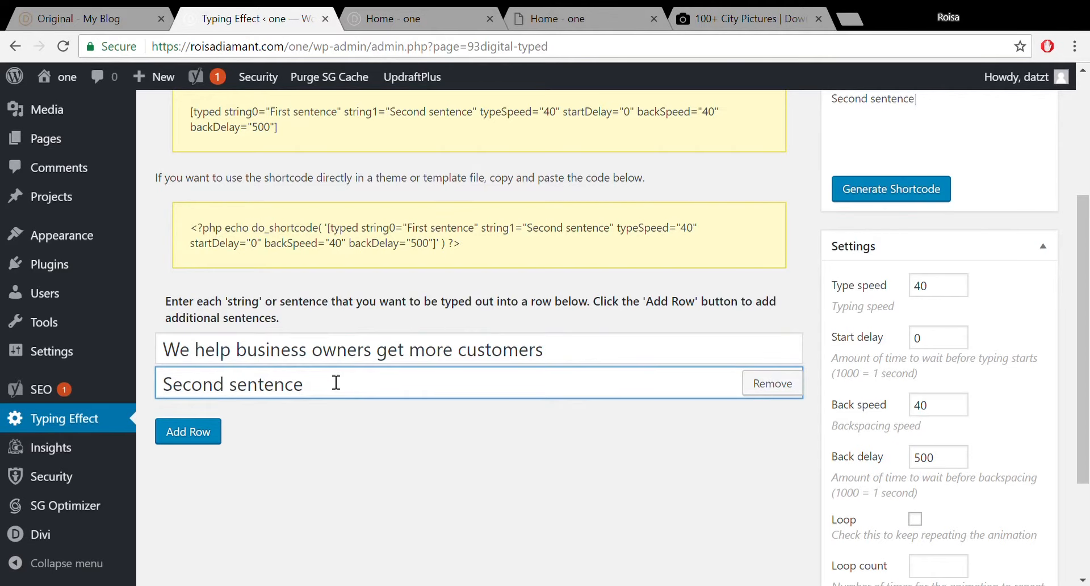
drag(324, 391, 180, 398)
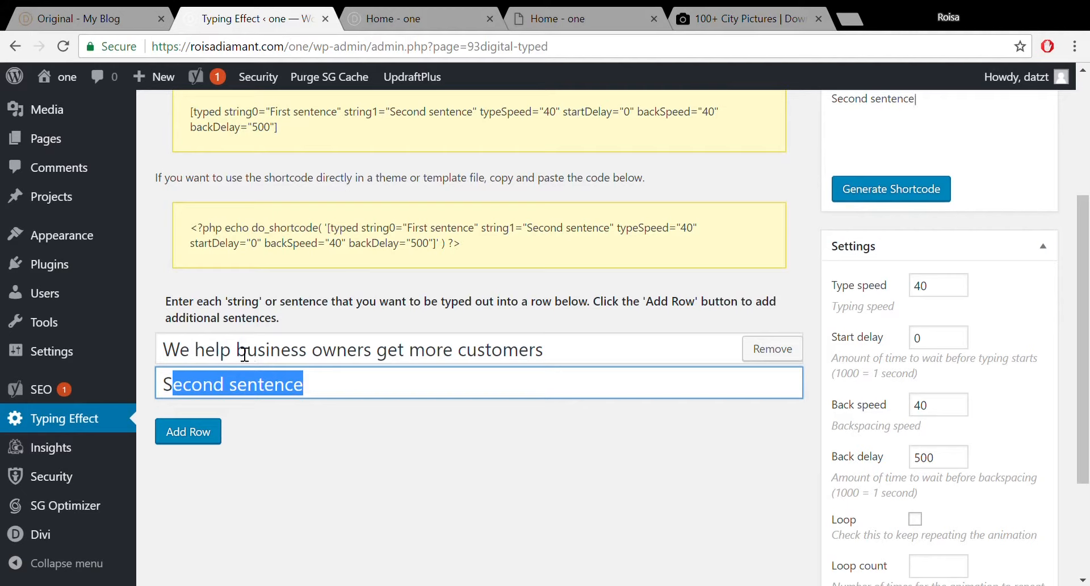
click(316, 390)
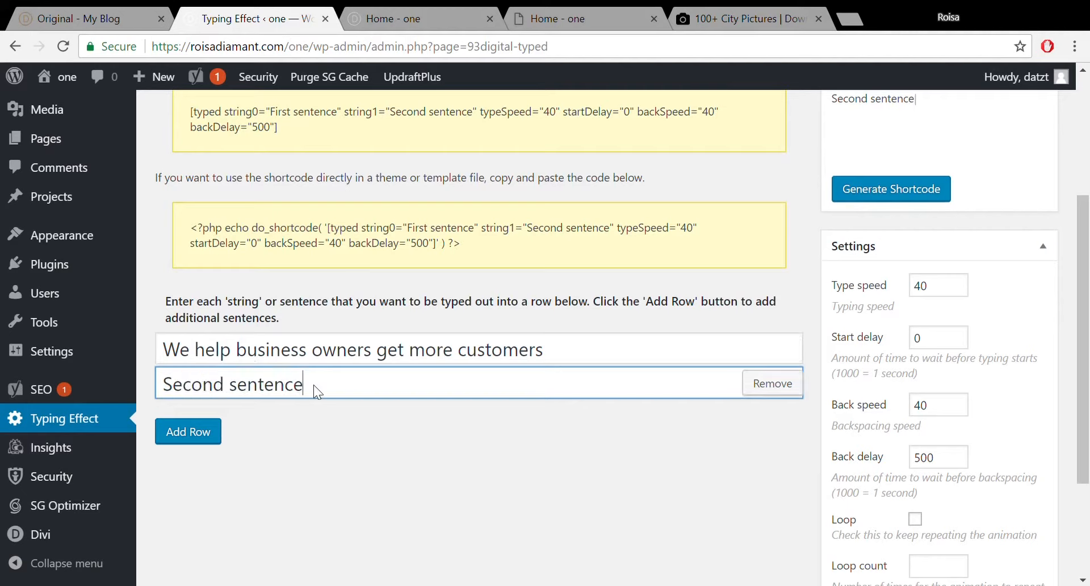
drag(309, 391, 154, 392)
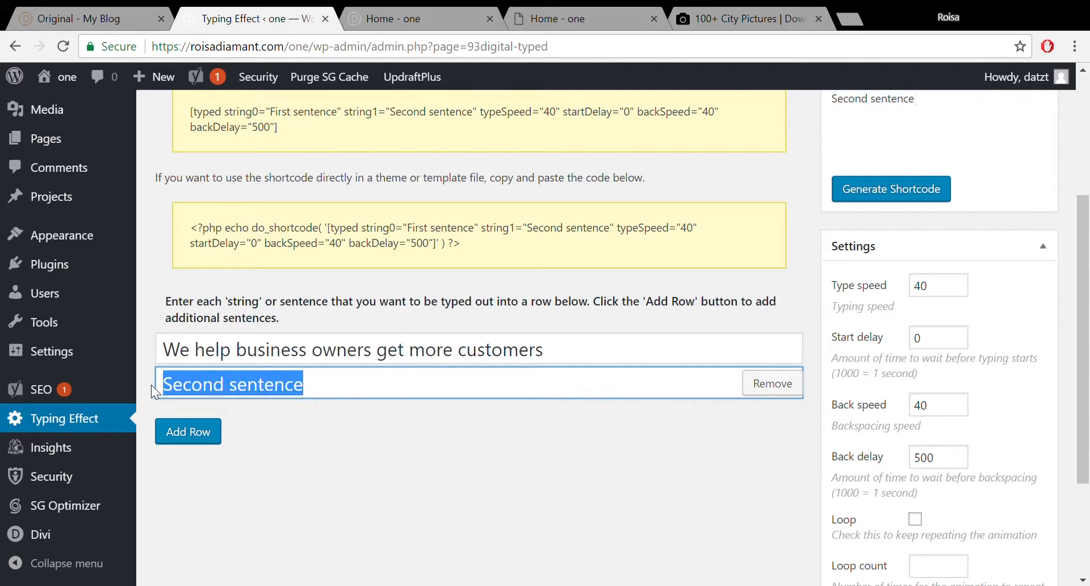
text(we help)
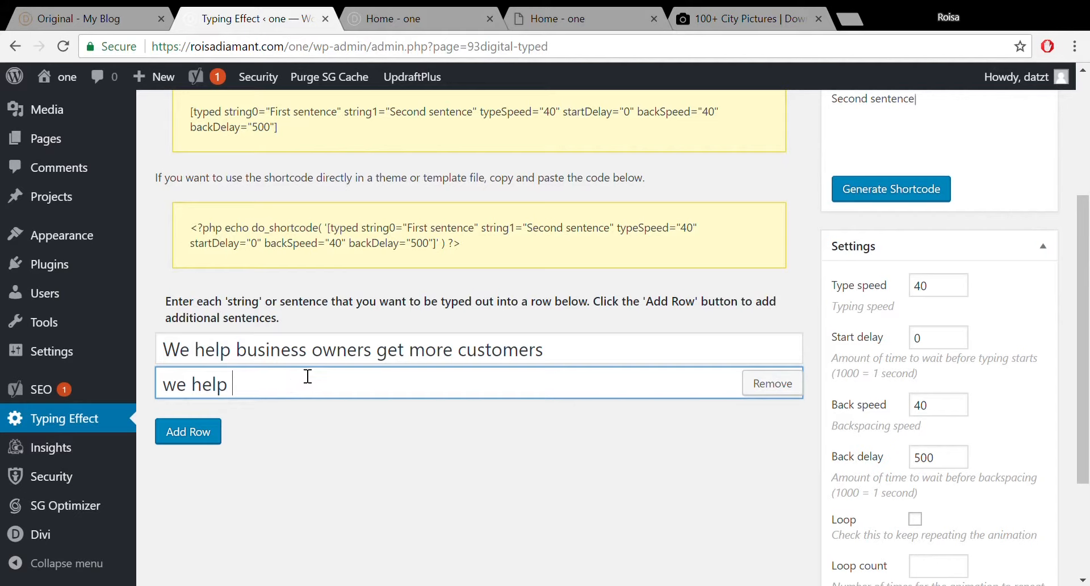
Remove 'We help' from the first sentence and make the second 'second sentence goes here'.
drag(237, 362, 165, 368)
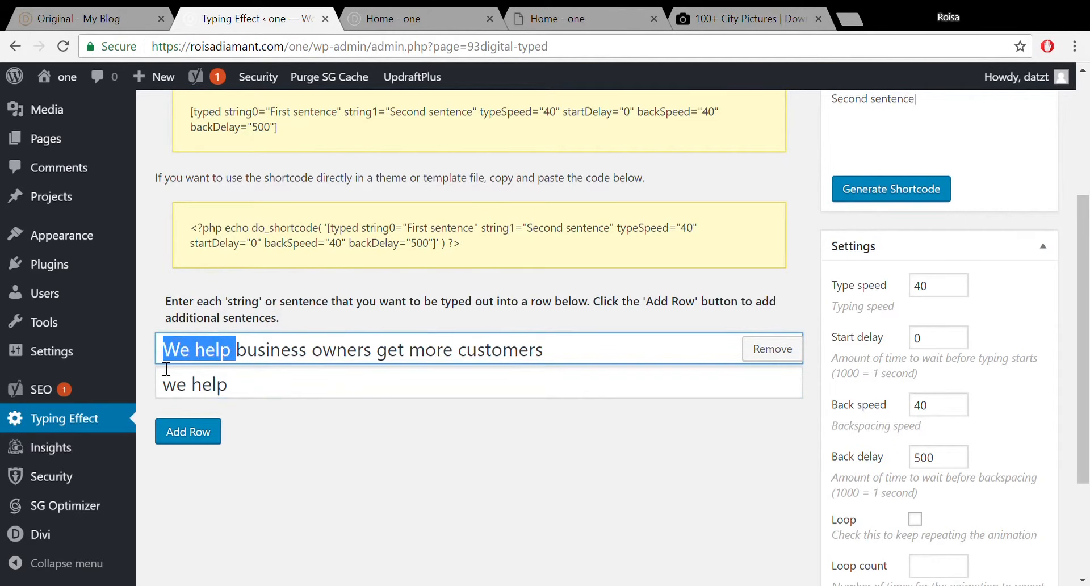
key(BackSpace)
drag(233, 385, 164, 399)
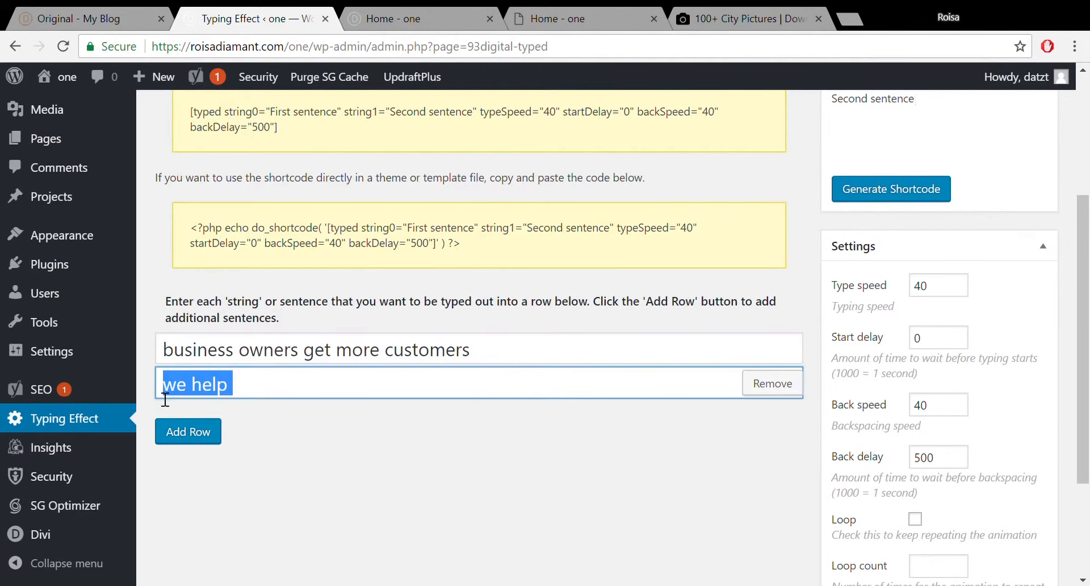
key(BackSpace)
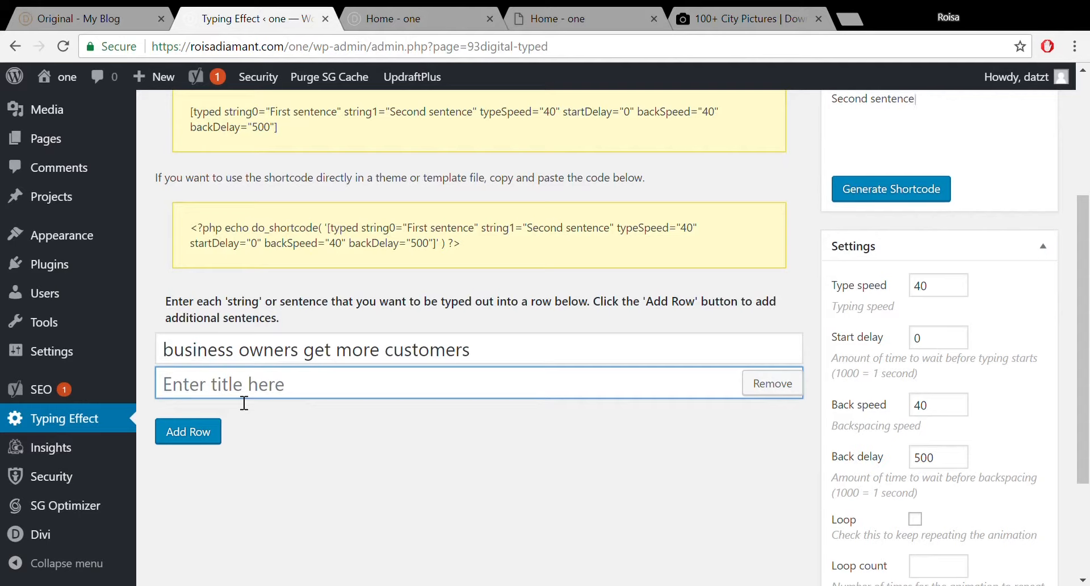
text(second )
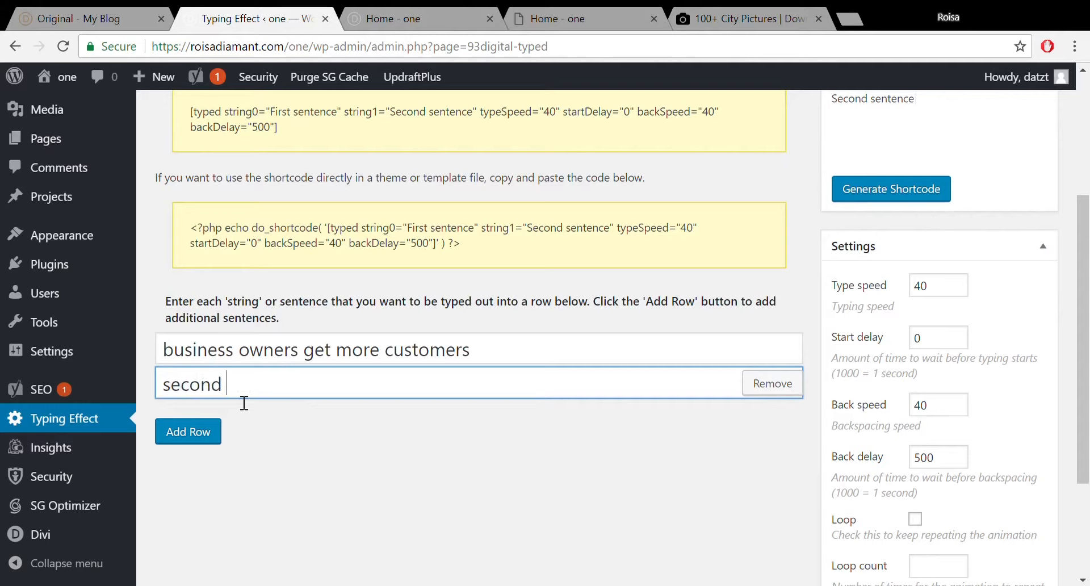
text(sentence)
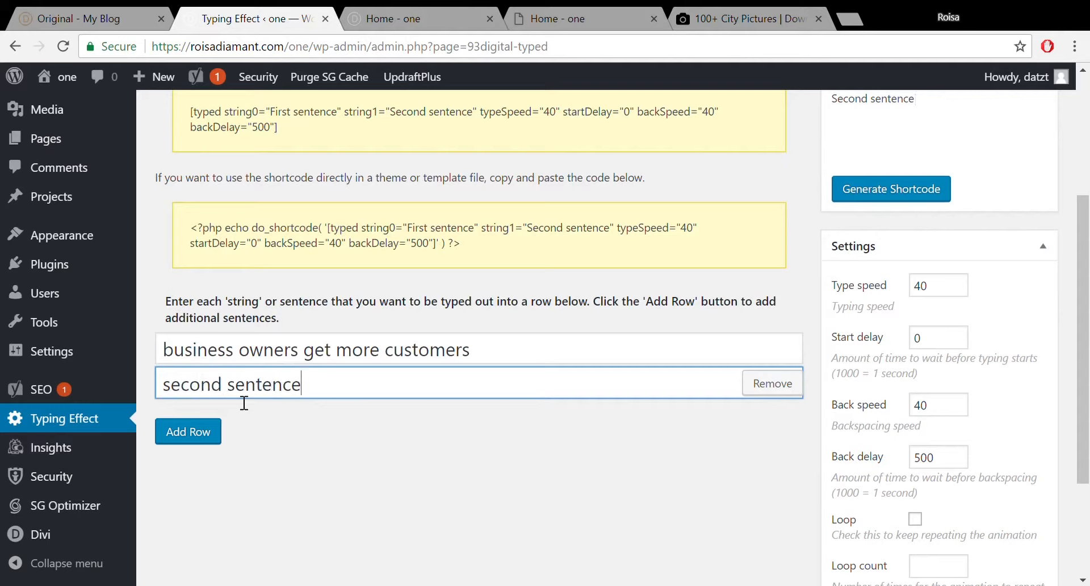
text( goes here)
Add a third sentence row reading 'designers speed up their process'.
click(187, 433)
click(226, 427)
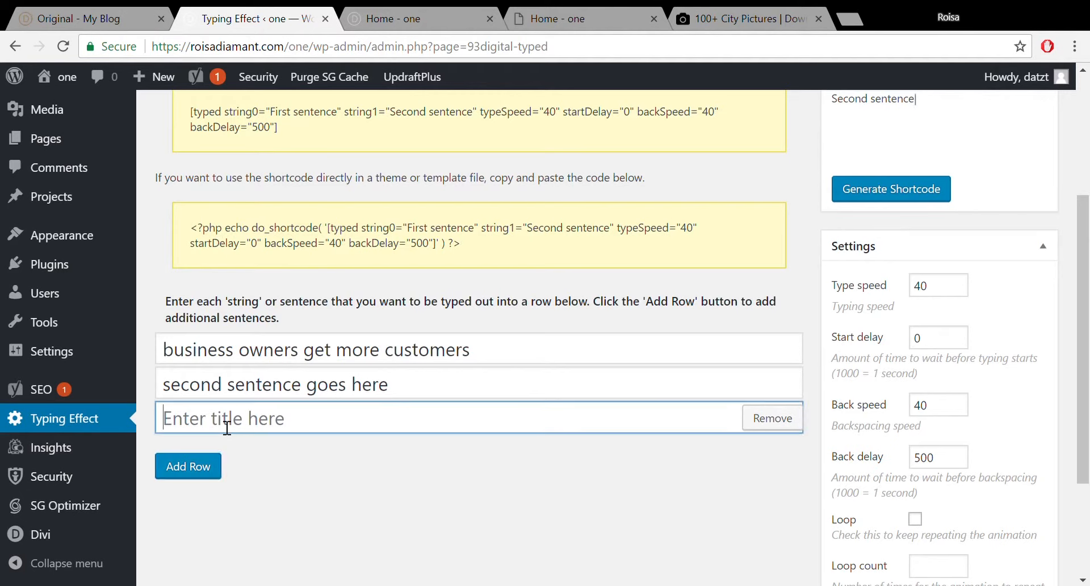
text(d)
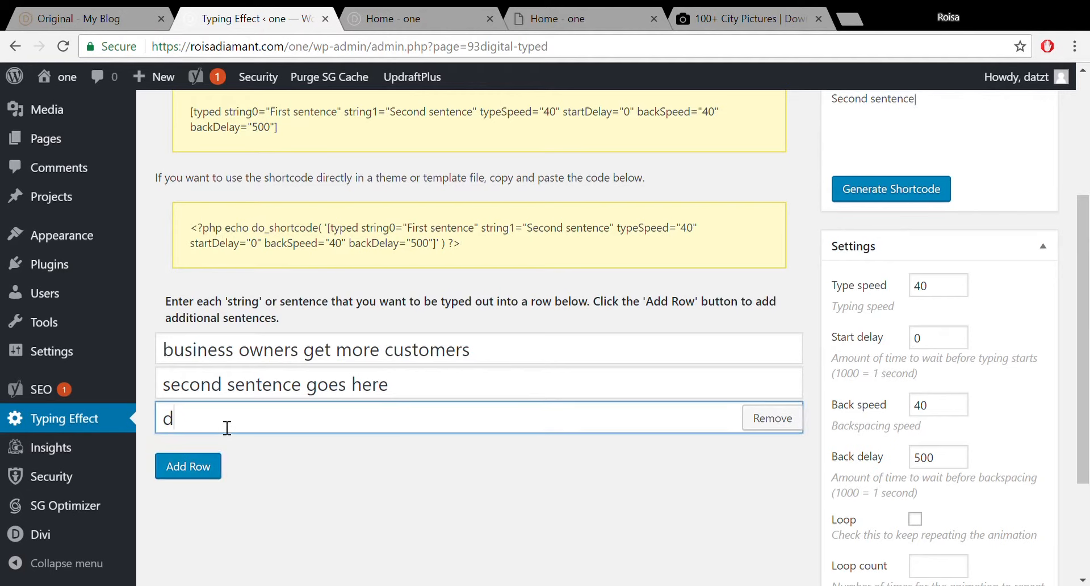
text(esigners)
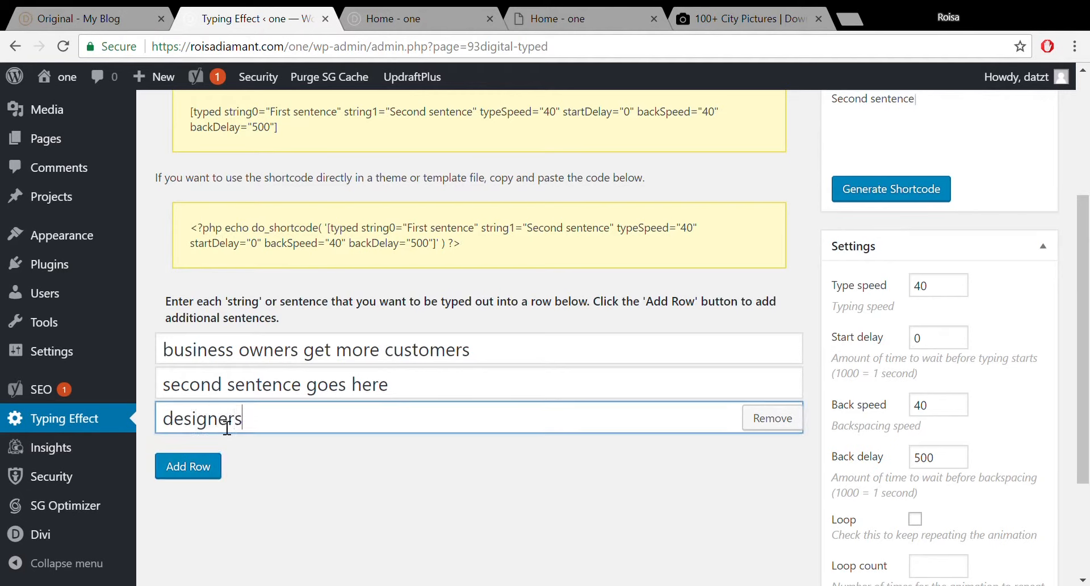
text( speed up the)
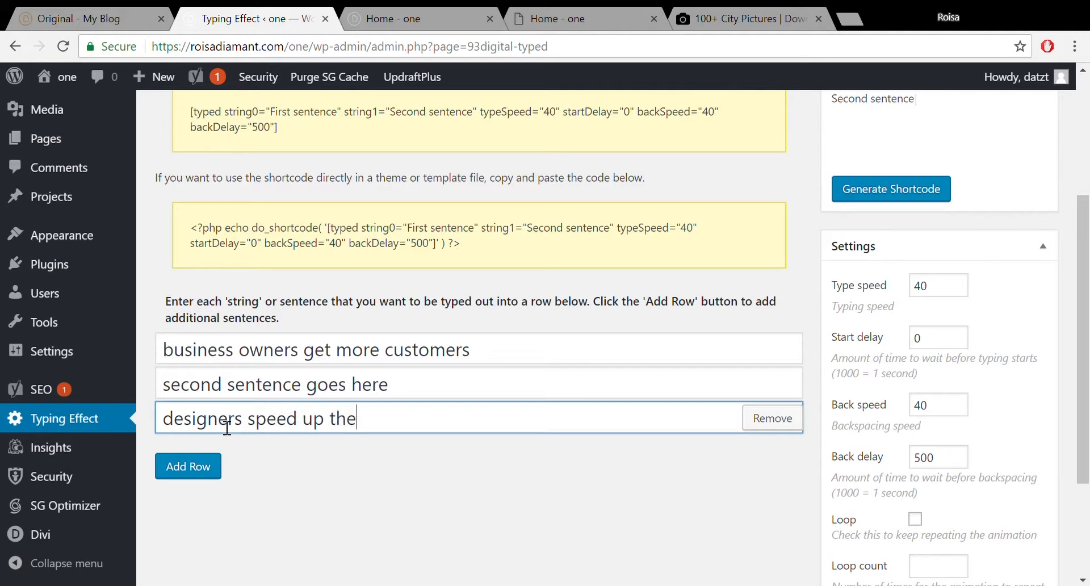
text(ir process)
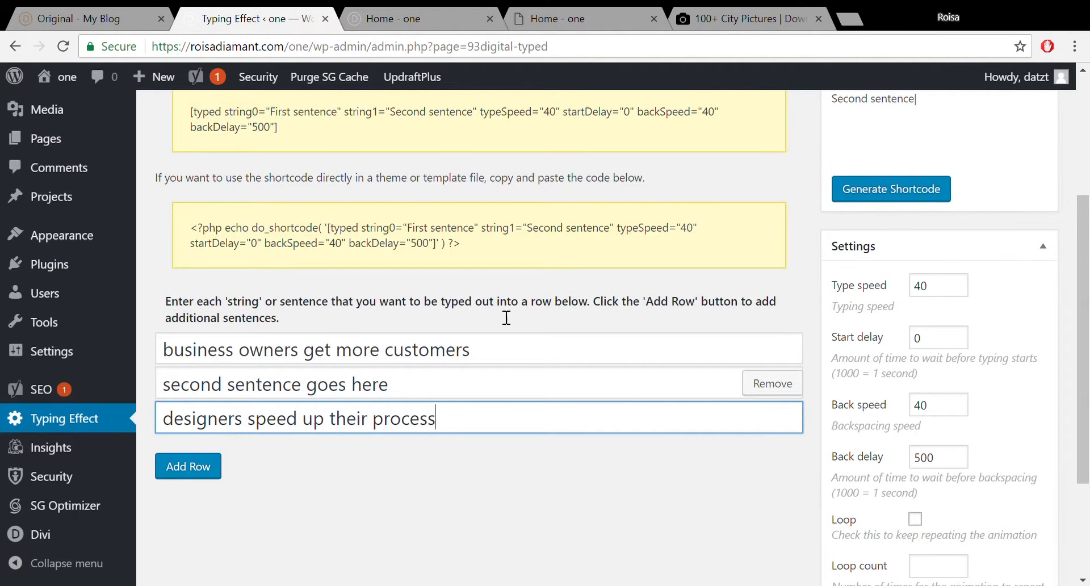
mouse_move(1085, 267)
mouse_down()
mouse_move(1087, 196)
mouse_move(1081, 271)
mouse_up()
scroll(920, 292, up, 1)
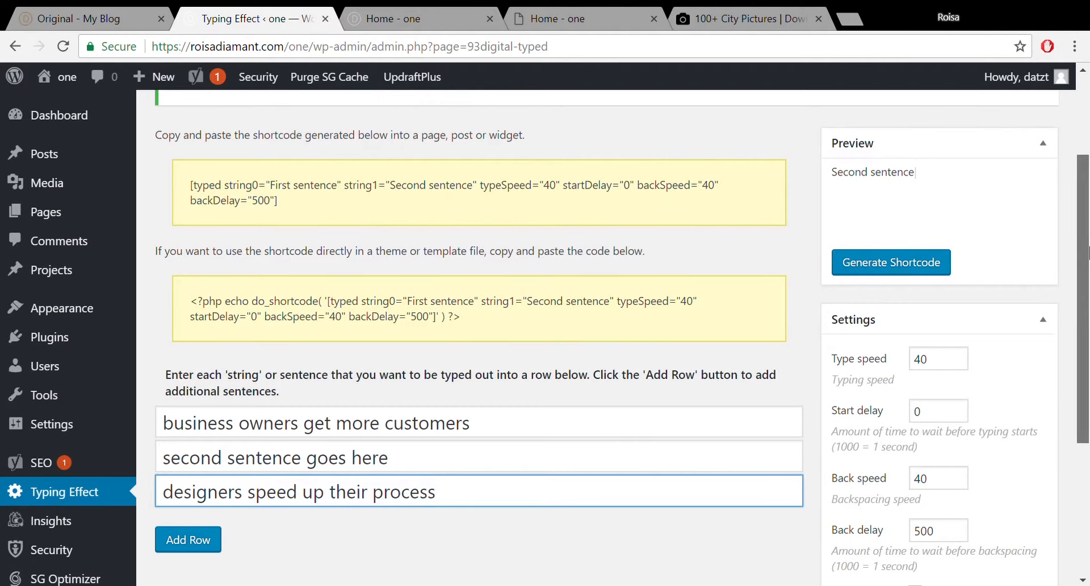
scroll(965, 255, down, 2)
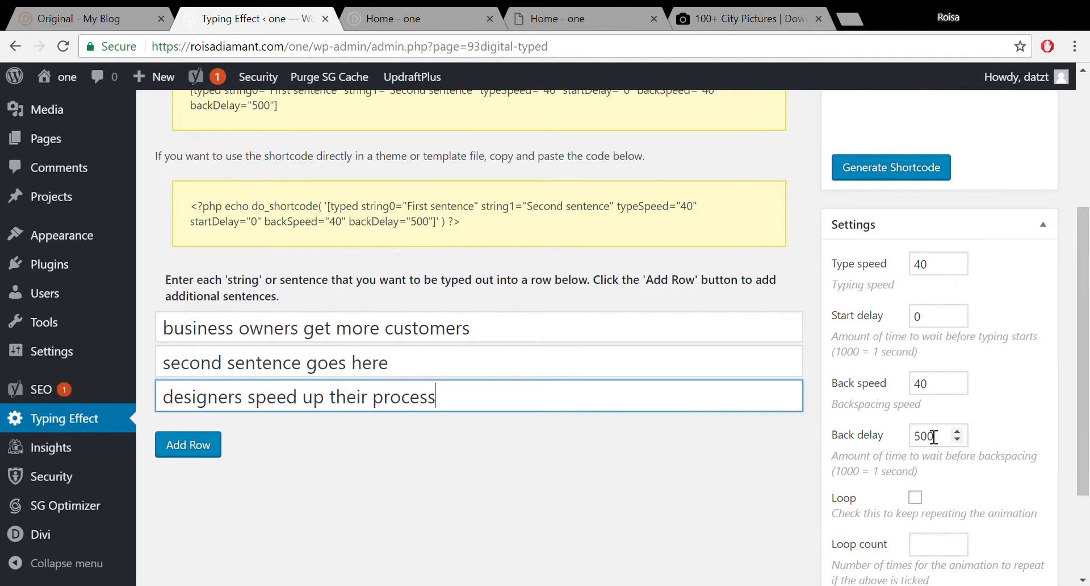
Set the back delay to 600 and turn on looping.
click(957, 432)
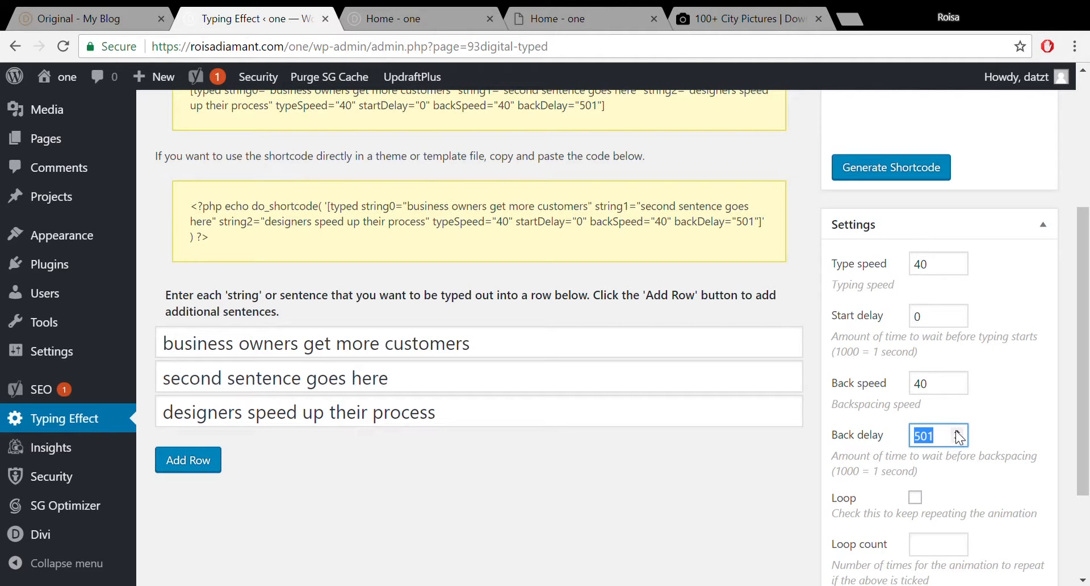
click(955, 428)
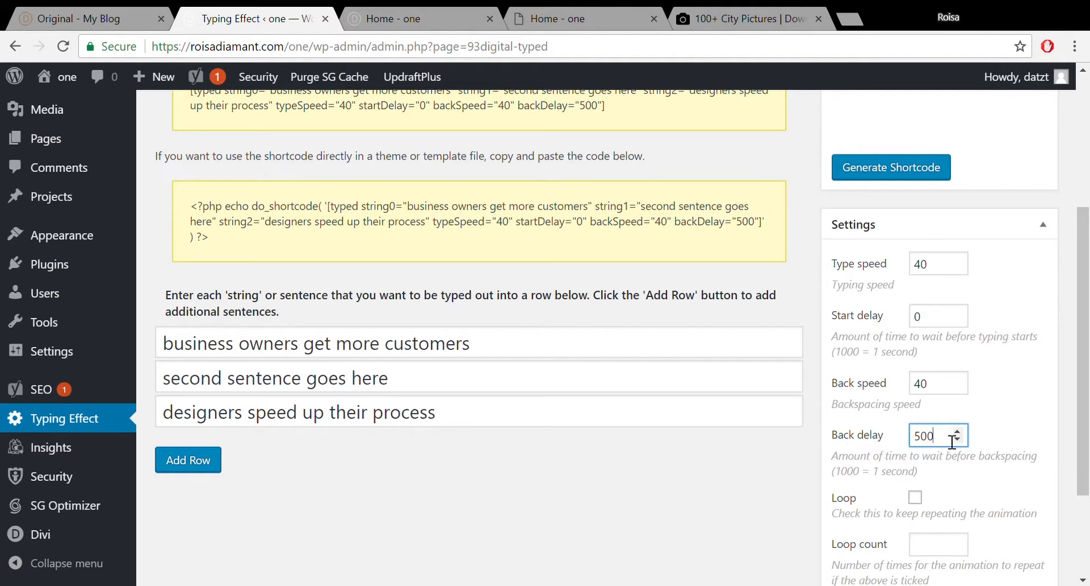
double_click(926, 441)
text(60)
scroll(1084, 440, down, 1)
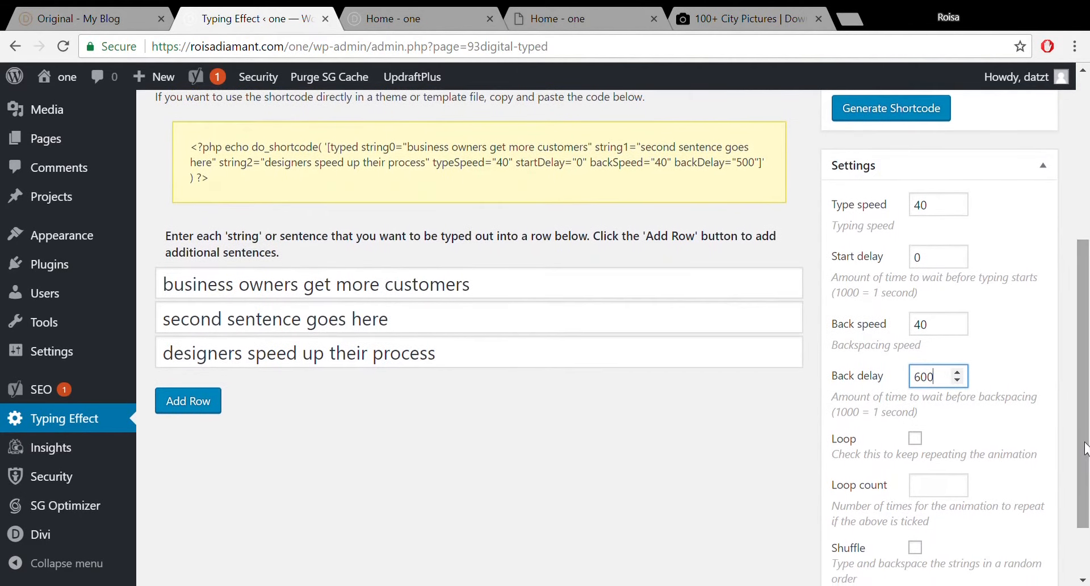
click(914, 439)
drag(1088, 375, 1088, 418)
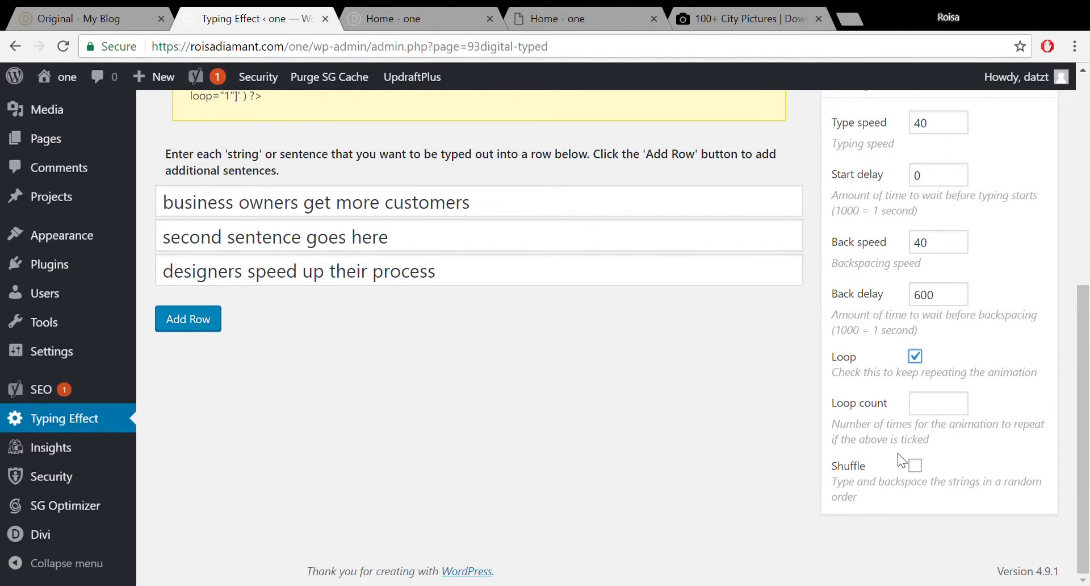
drag(1088, 471, 1085, 293)
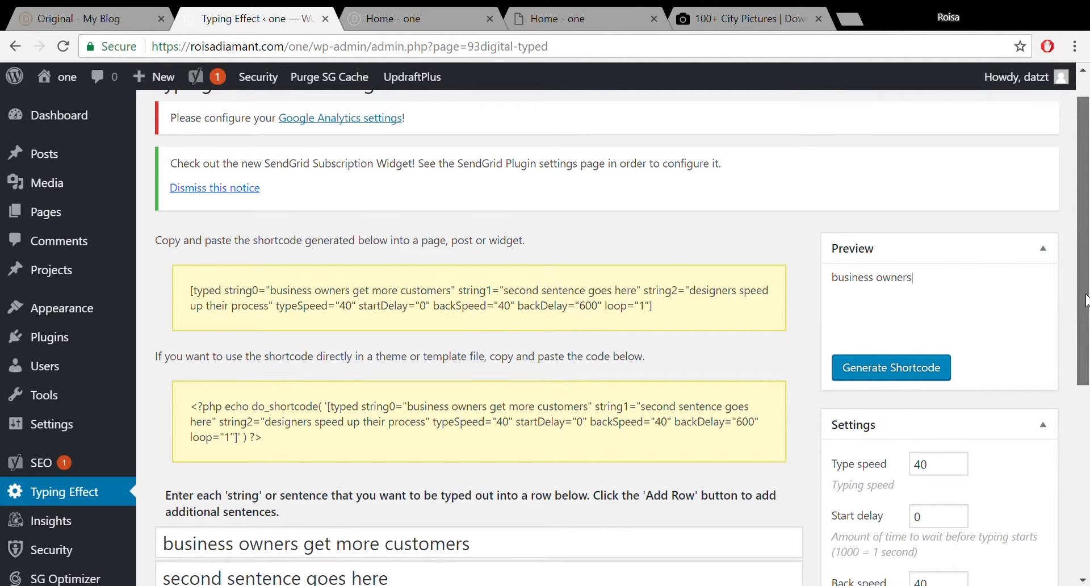
Change the back delay from 600 to 800.
drag(1088, 304, 1088, 487)
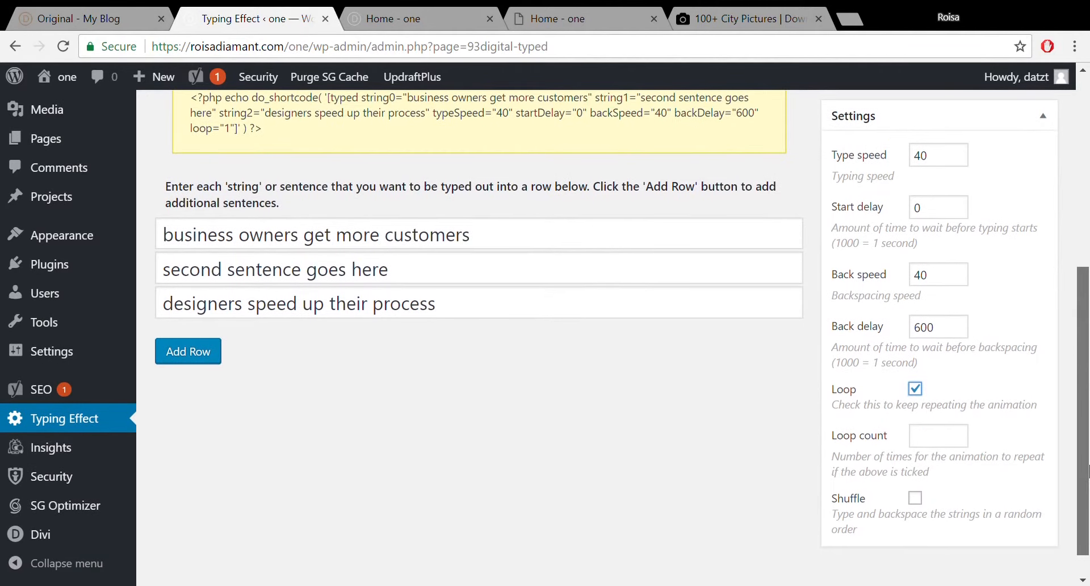
click(958, 338)
double_click(923, 336)
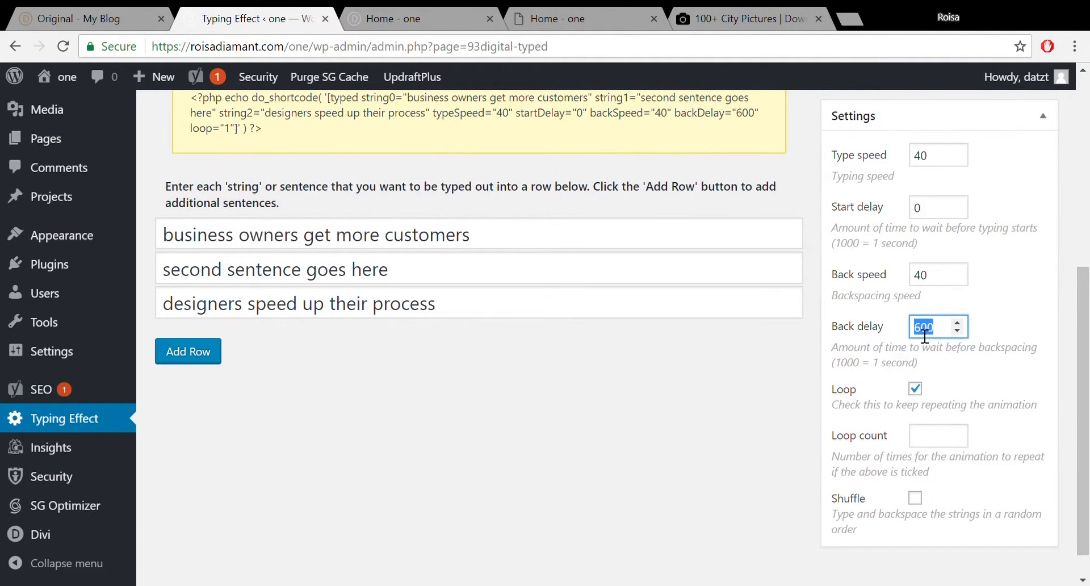
text(800)
Regenerate the shortcode and select the whole generated [typed] shortcode text.
drag(1087, 320, 1088, 157)
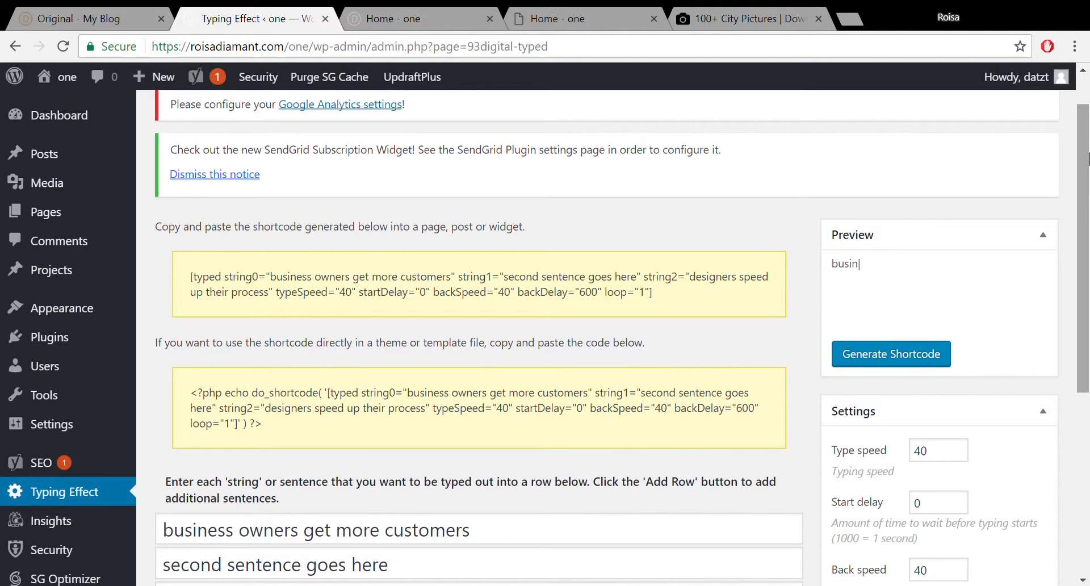
click(889, 363)
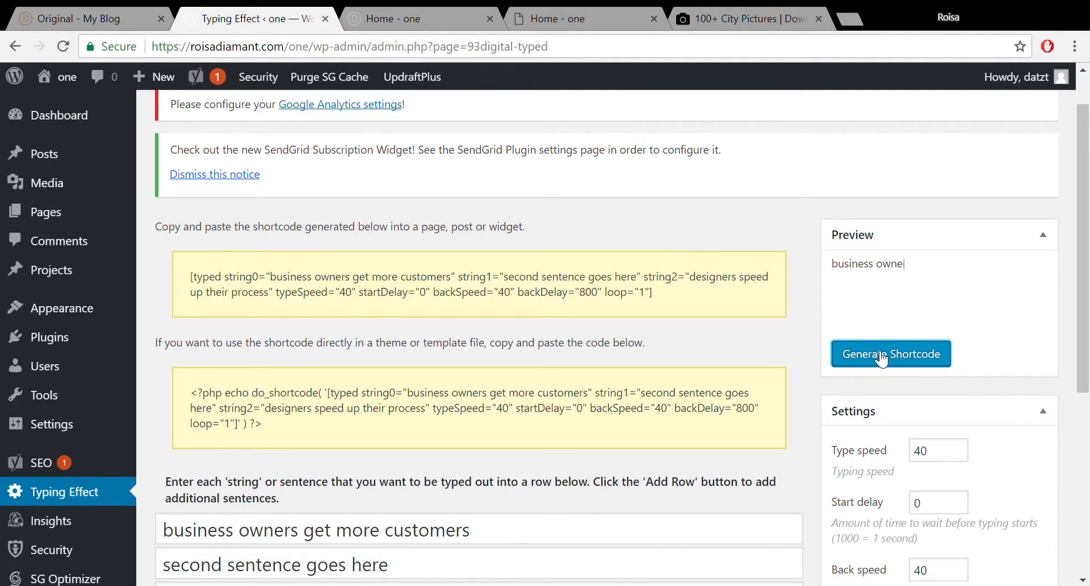
click(881, 357)
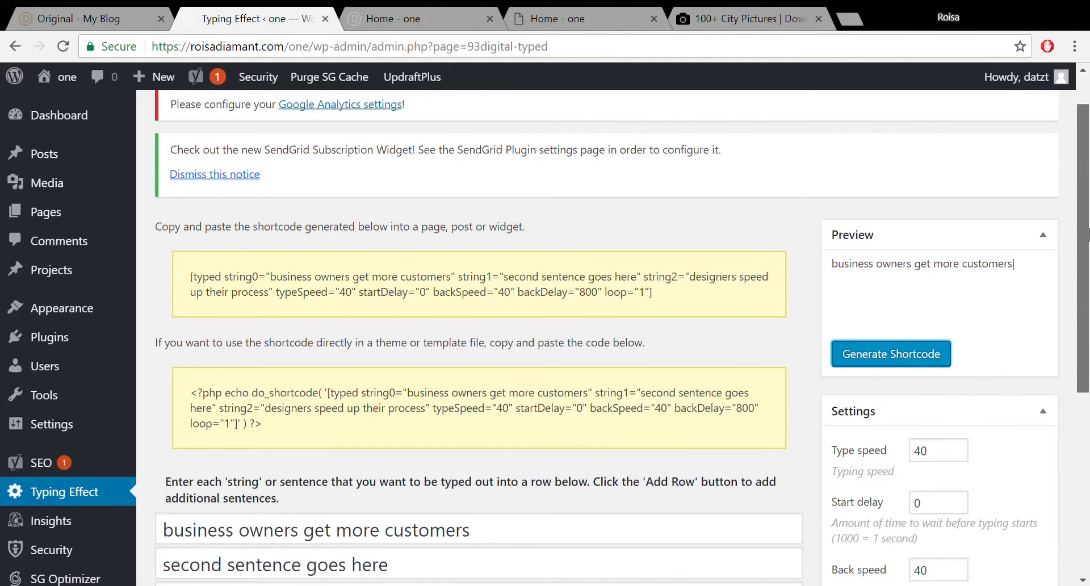
drag(1088, 229, 1087, 255)
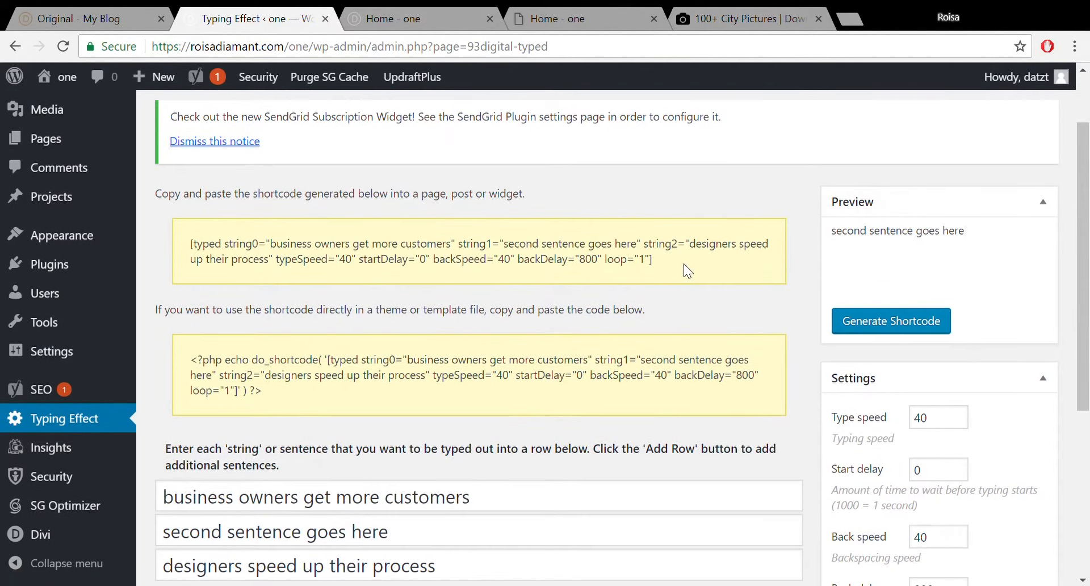
drag(683, 264, 184, 243)
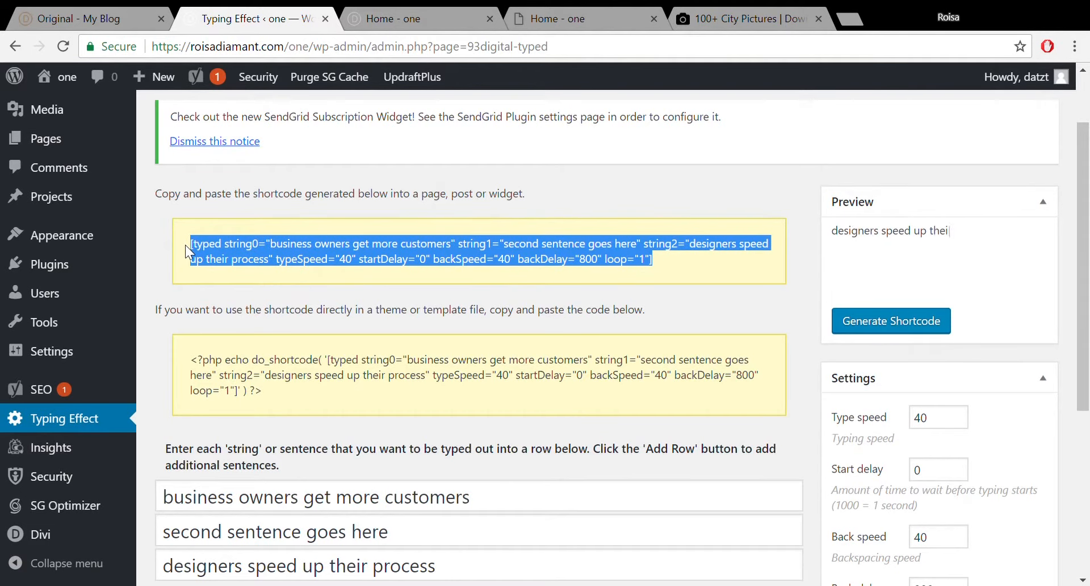
Return to the Divi page and discard the unsaved edits to the gold headline text module.
click(411, 9)
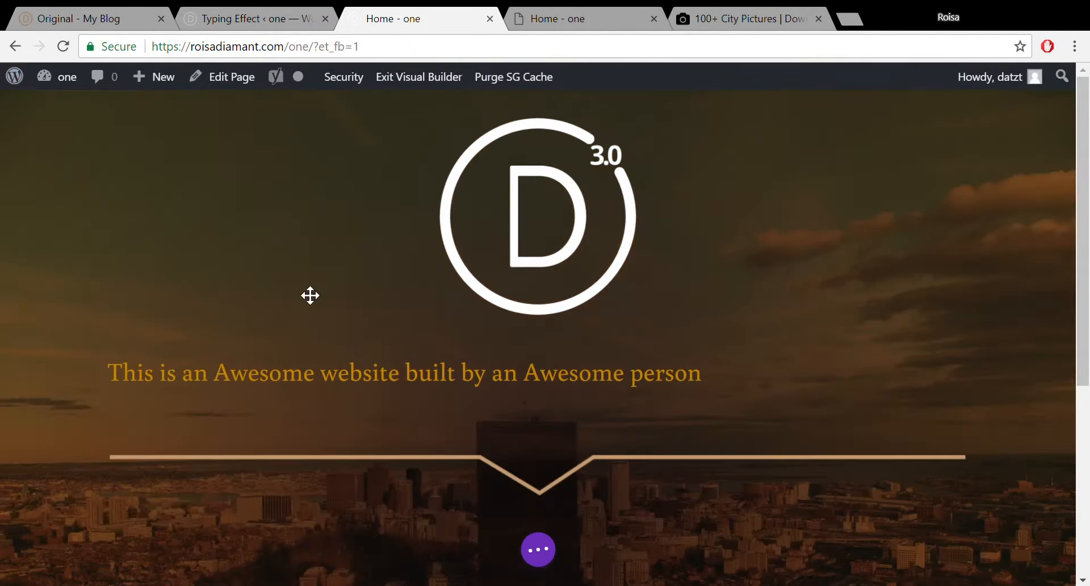
scroll(1086, 320, down, 2)
scroll(1086, 321, down, 2)
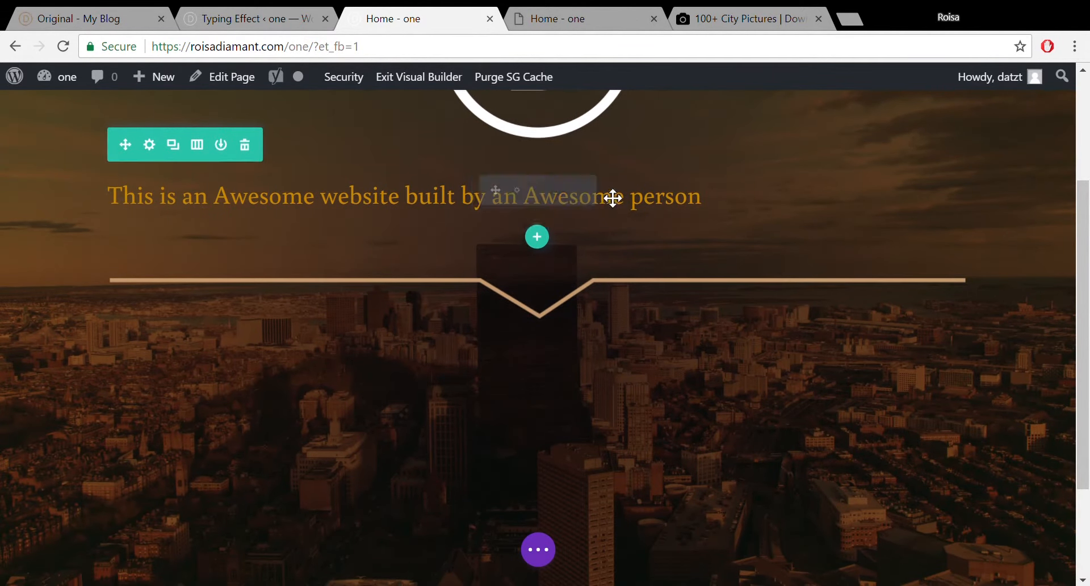
click(524, 192)
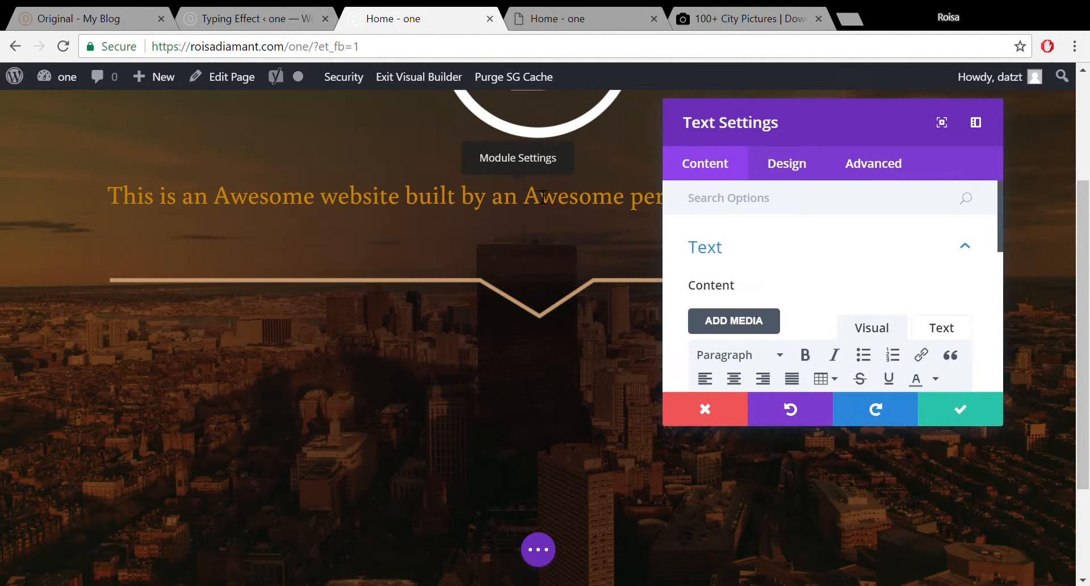
click(705, 408)
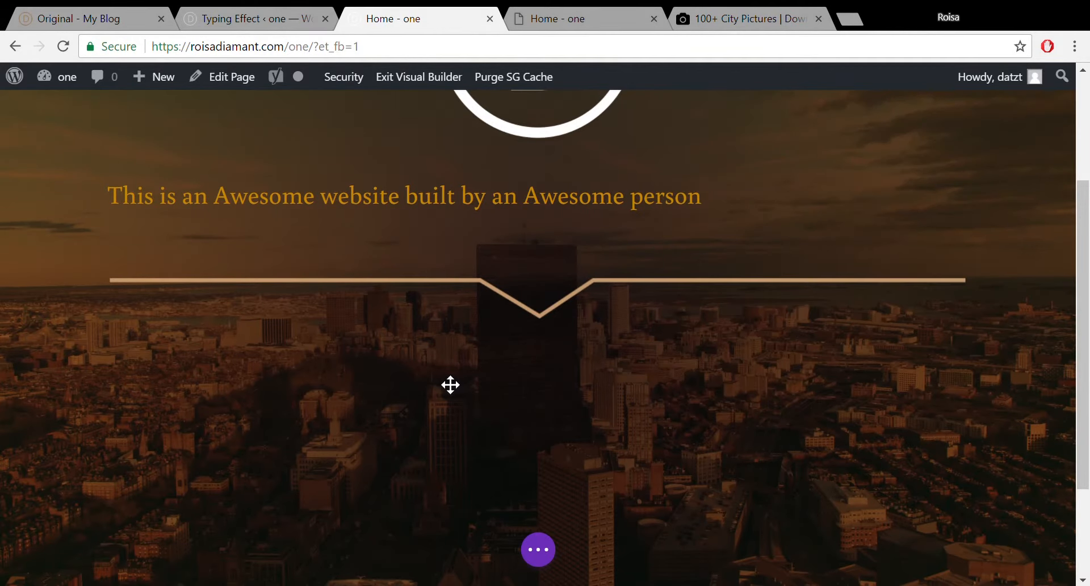
Add a one-column row below the gold divider containing a Text module.
mouse_move(532, 316)
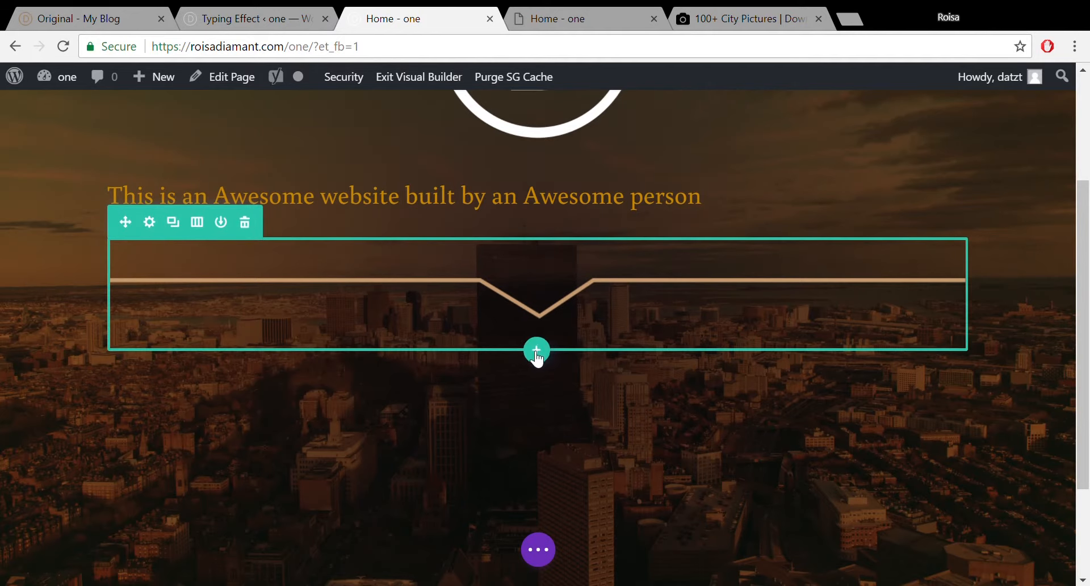
click(536, 351)
click(419, 353)
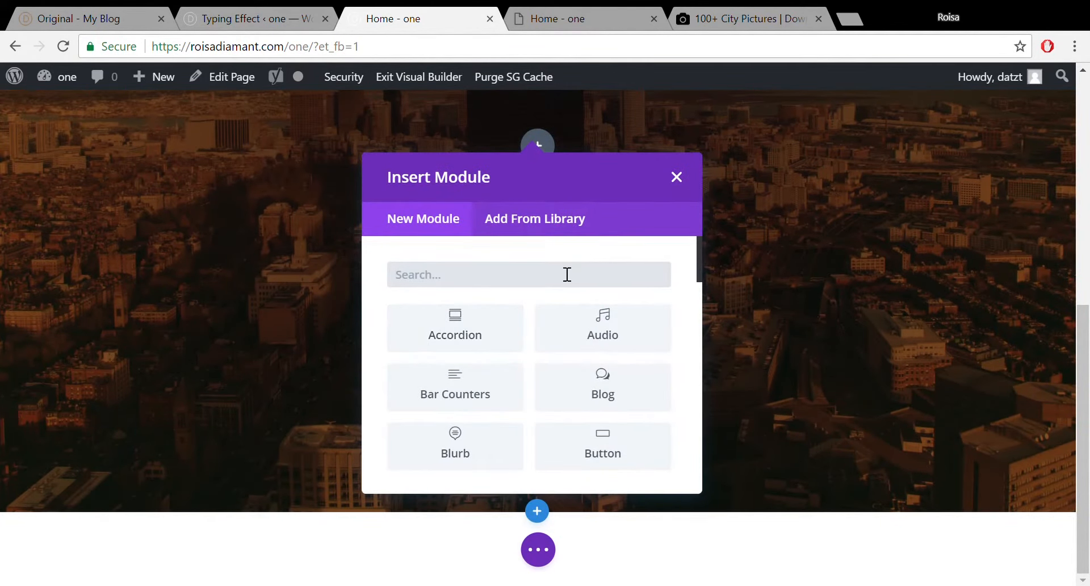
text(text)
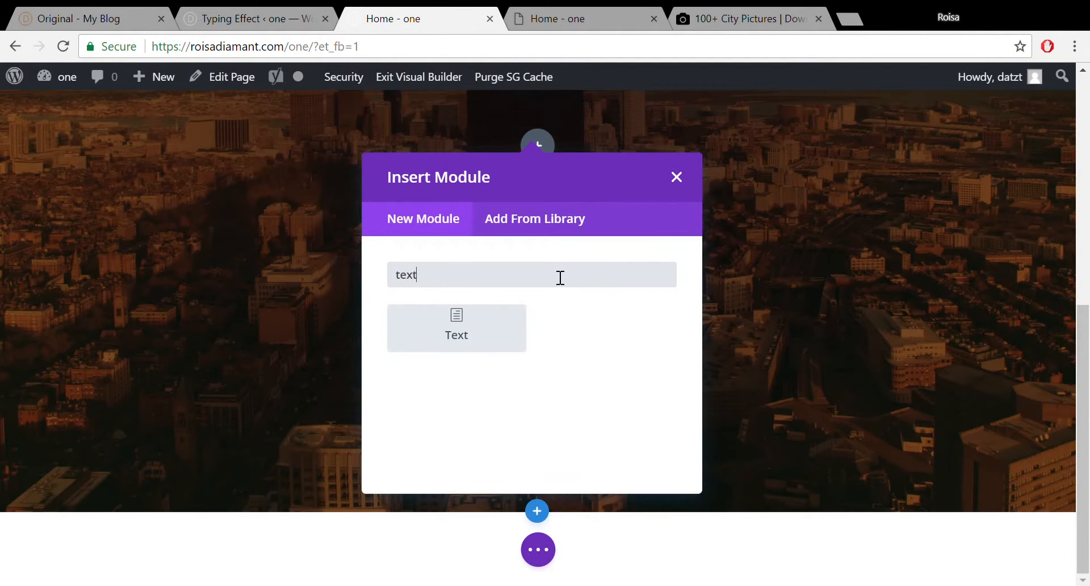
click(511, 316)
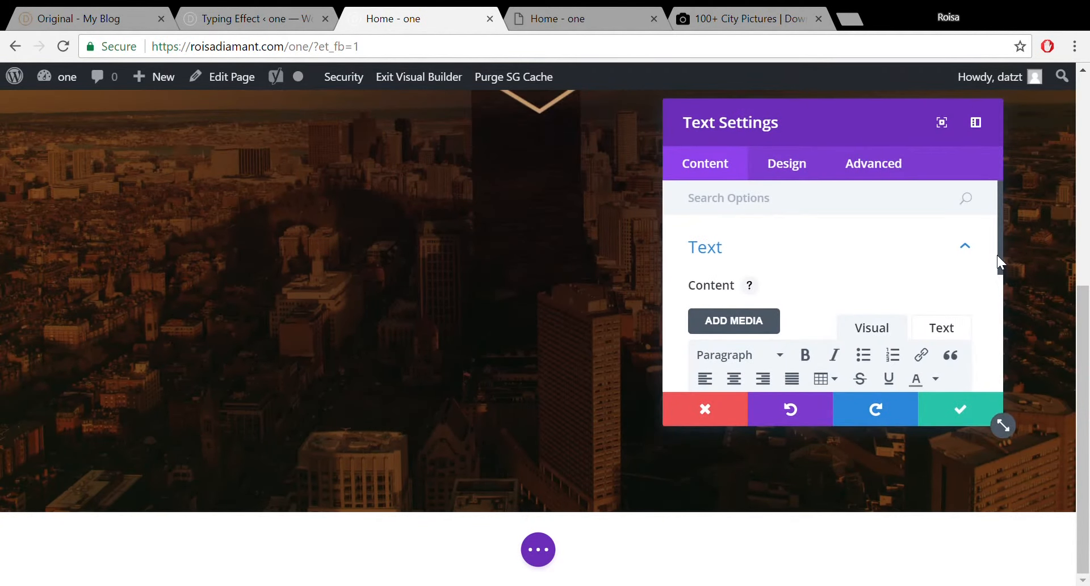
Type 'We help' in the Text module, deleting the shortcode pasted in visual mode.
drag(999, 253, 895, 320)
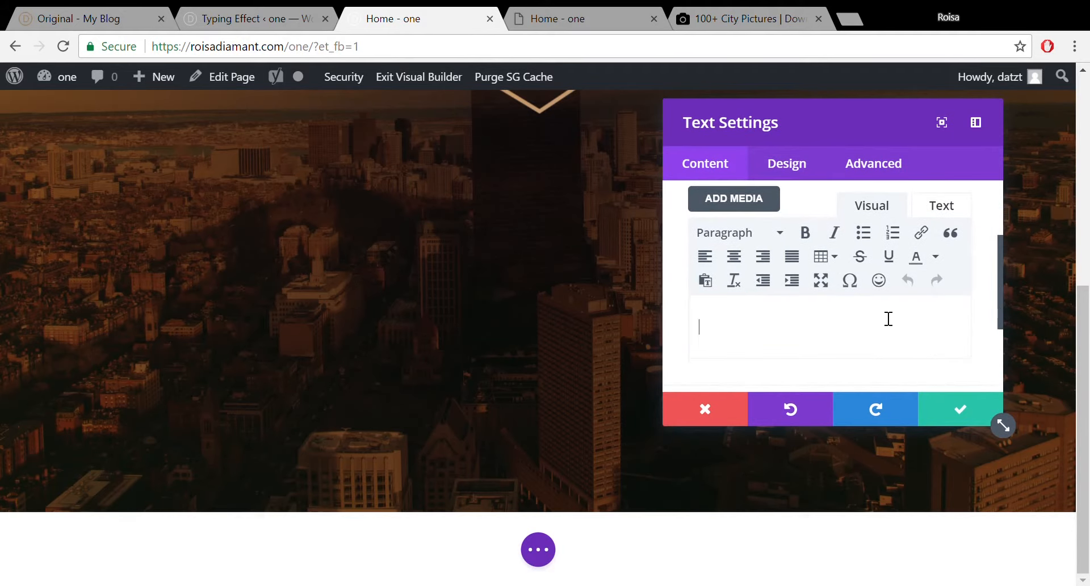
text(We help)
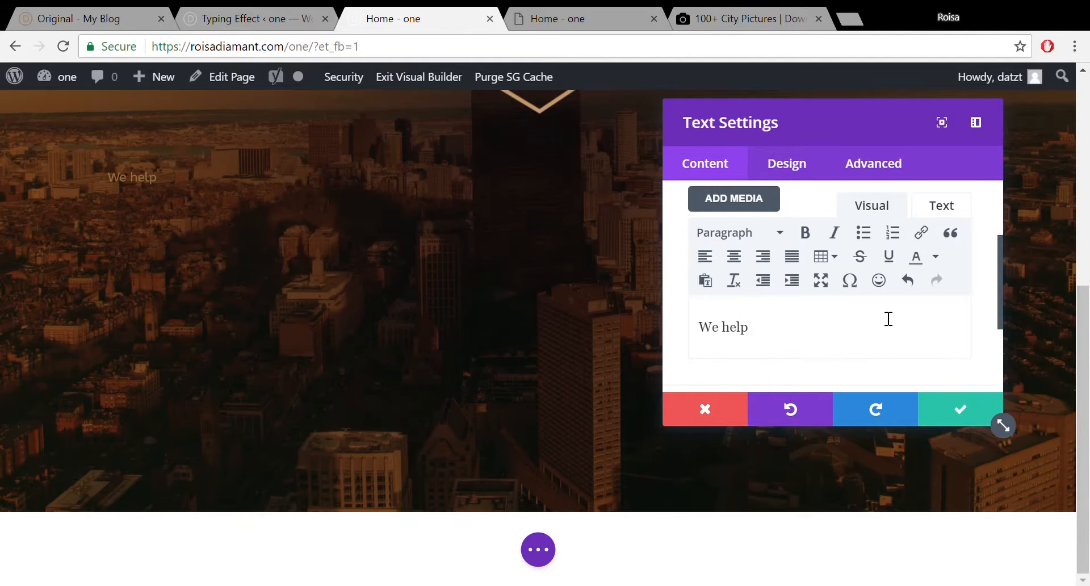
text([typed string0="business owners get more customers" string1="second sentence goes here" string2="designers speed up their process" typeSpeed="40" startDelay="0" backSpeed="40" backDelay="800" loop="1"])
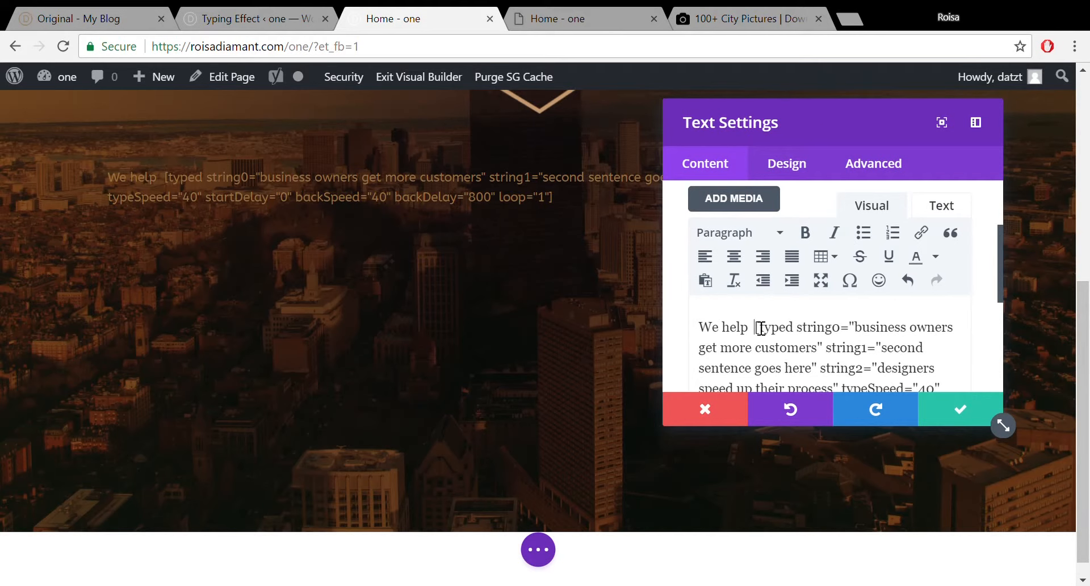
drag(755, 328, 930, 335)
key(ctrl+c)
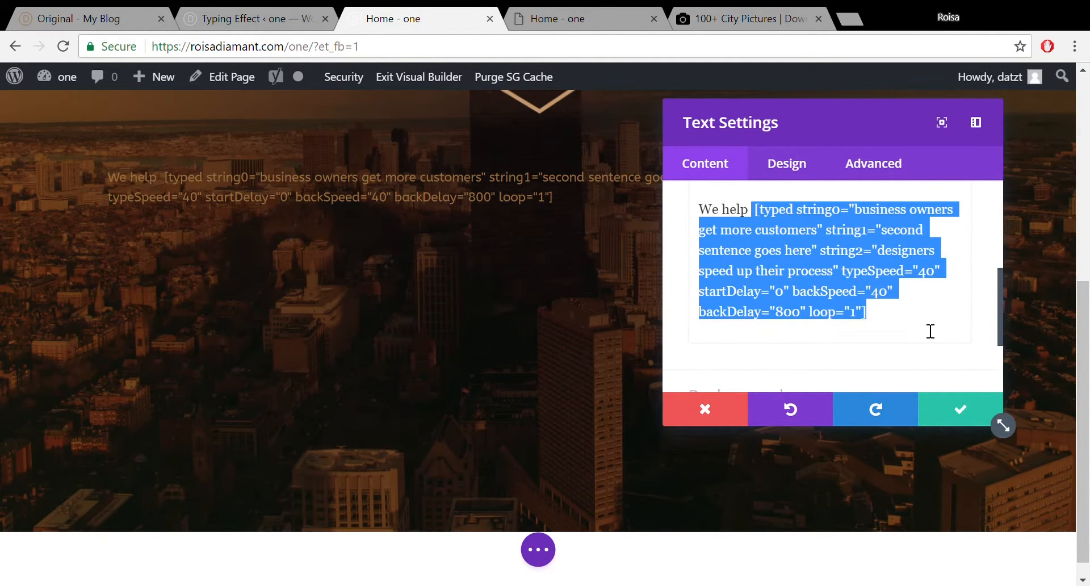
key(BackSpace)
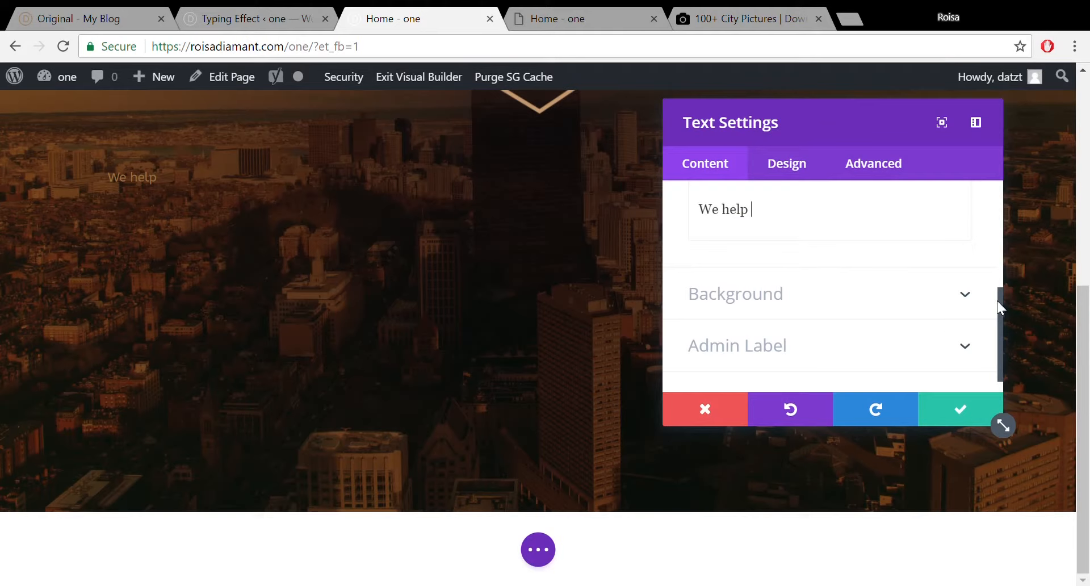
Paste the Typing Effect shortcode after 'We help' in Text mode and save the module.
scroll(997, 298, up, 2)
drag(999, 290, 999, 228)
double_click(970, 244)
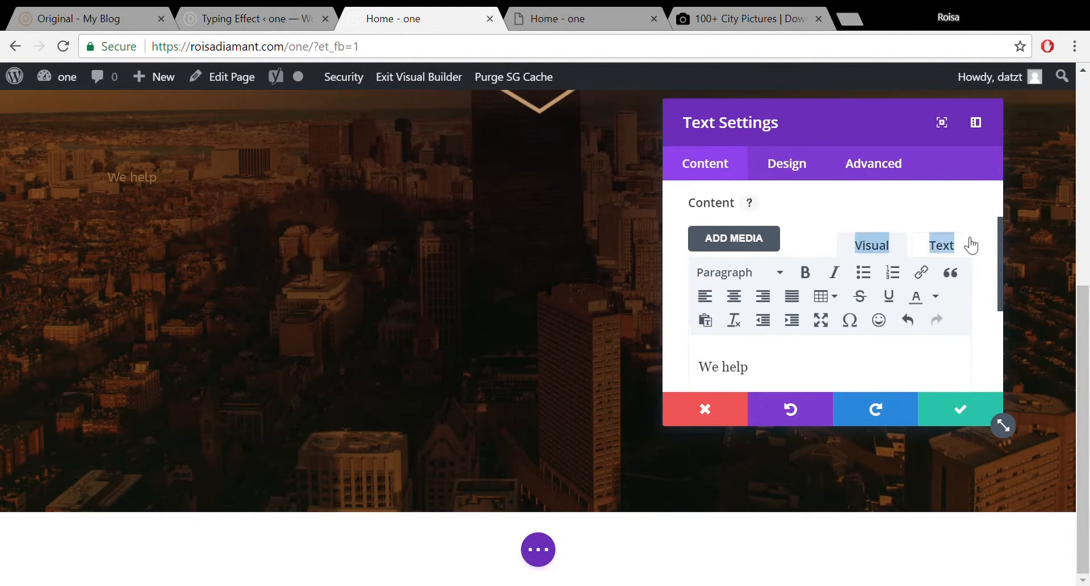
click(822, 289)
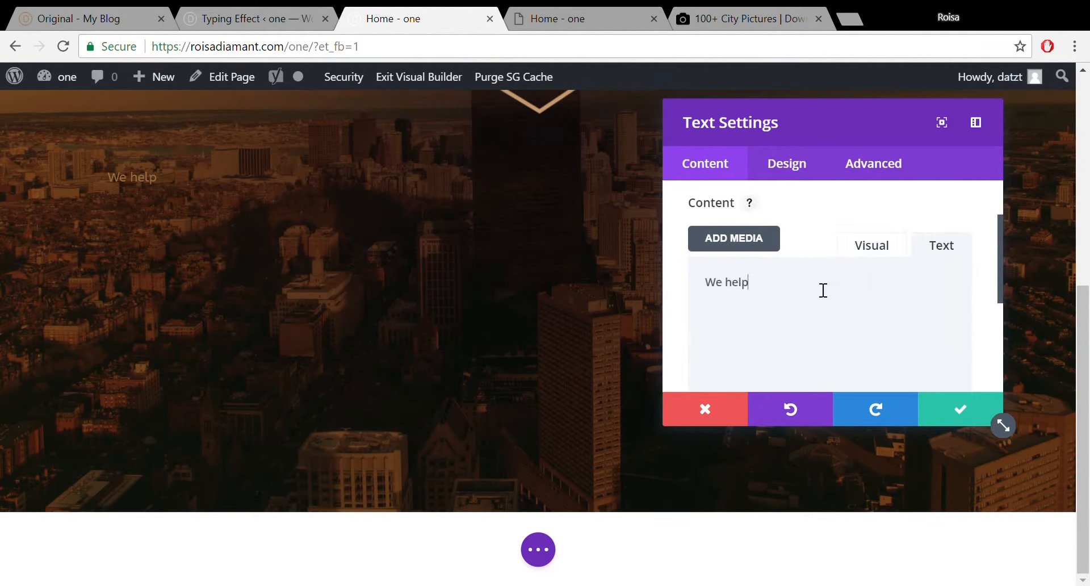
key(ctrl+v)
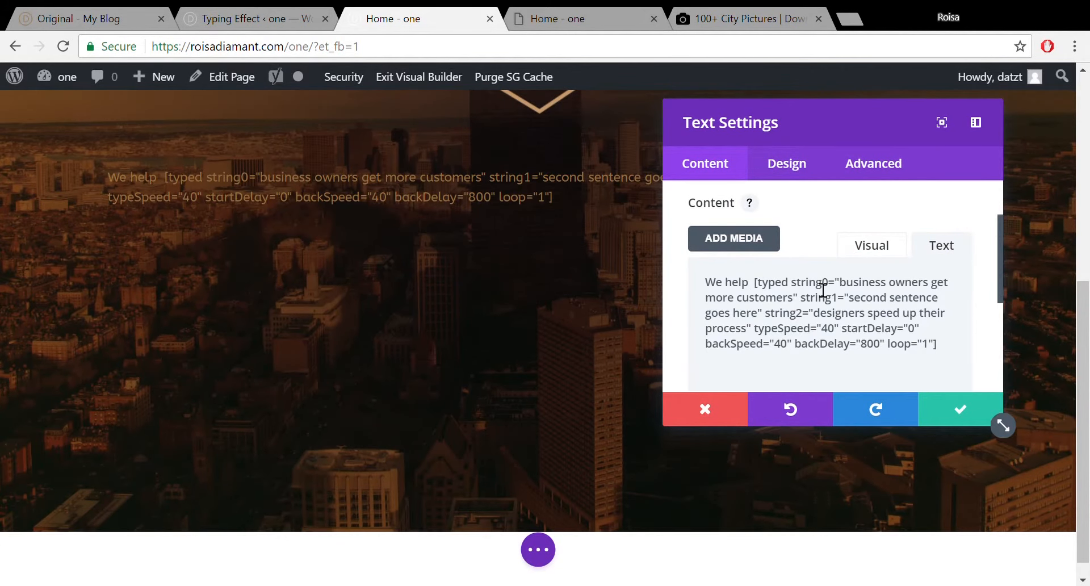
click(877, 252)
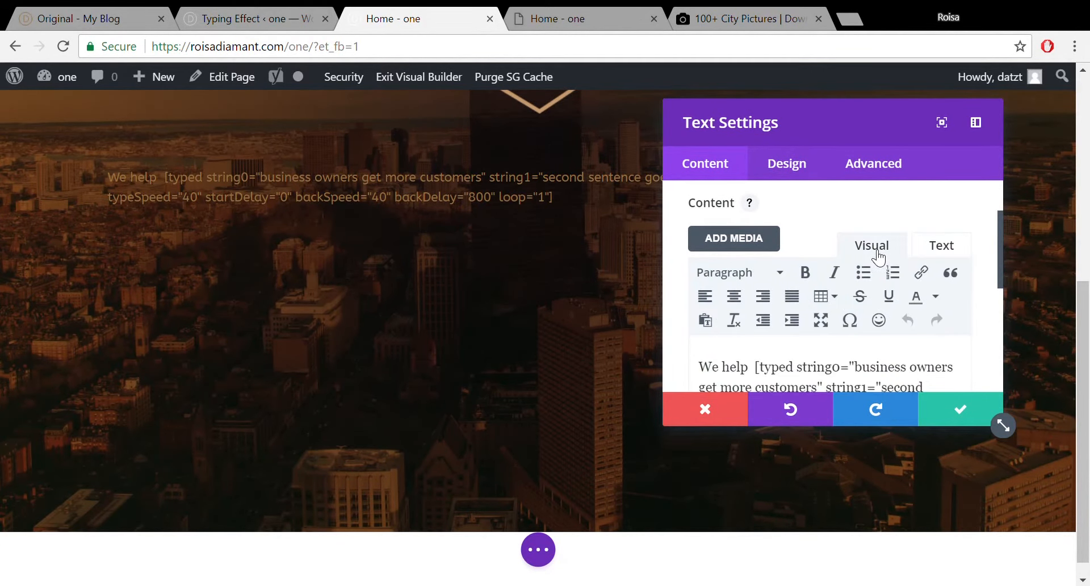
click(957, 408)
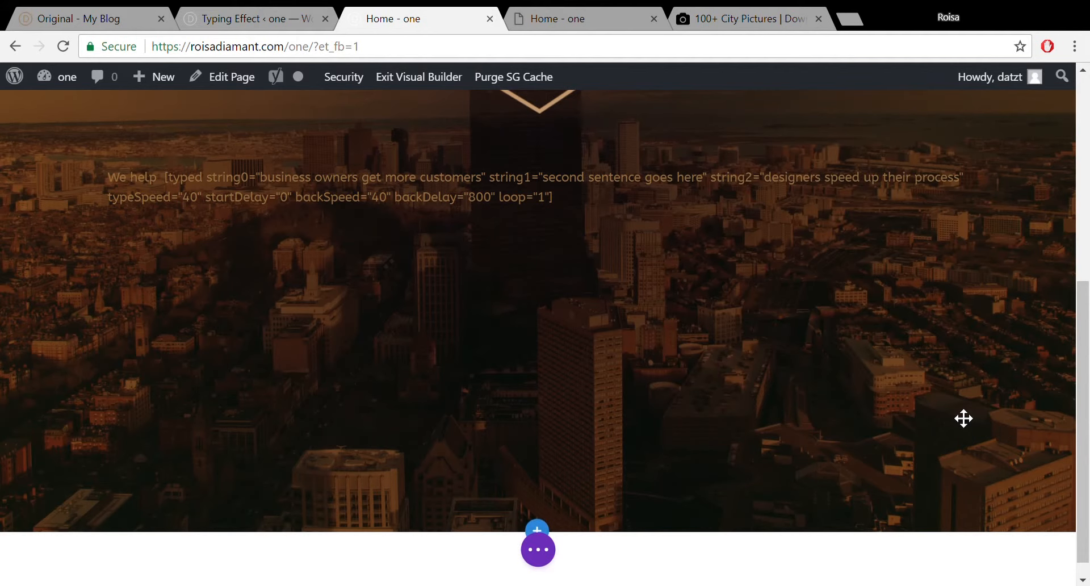
mouse_move(592, 183)
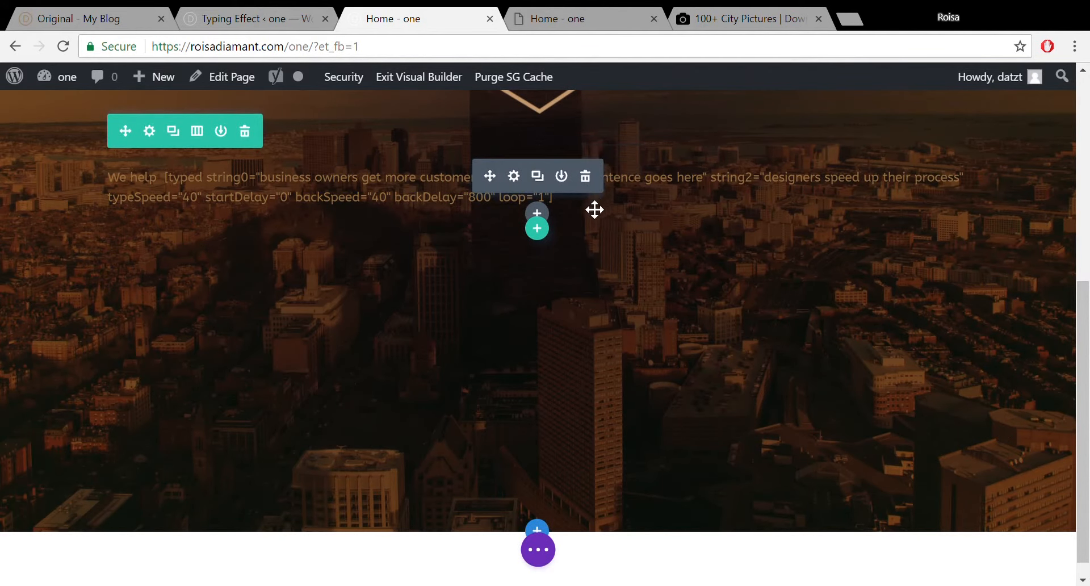
In the 'Original - My Blog' tab, load the /demo/wp-admin login page.
click(79, 13)
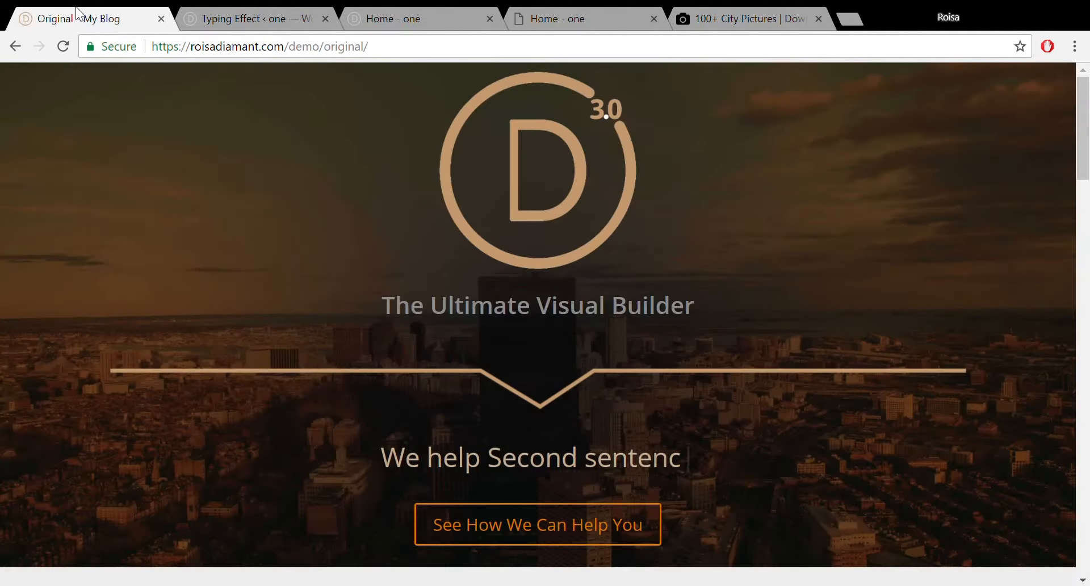
click(422, 52)
click(418, 51)
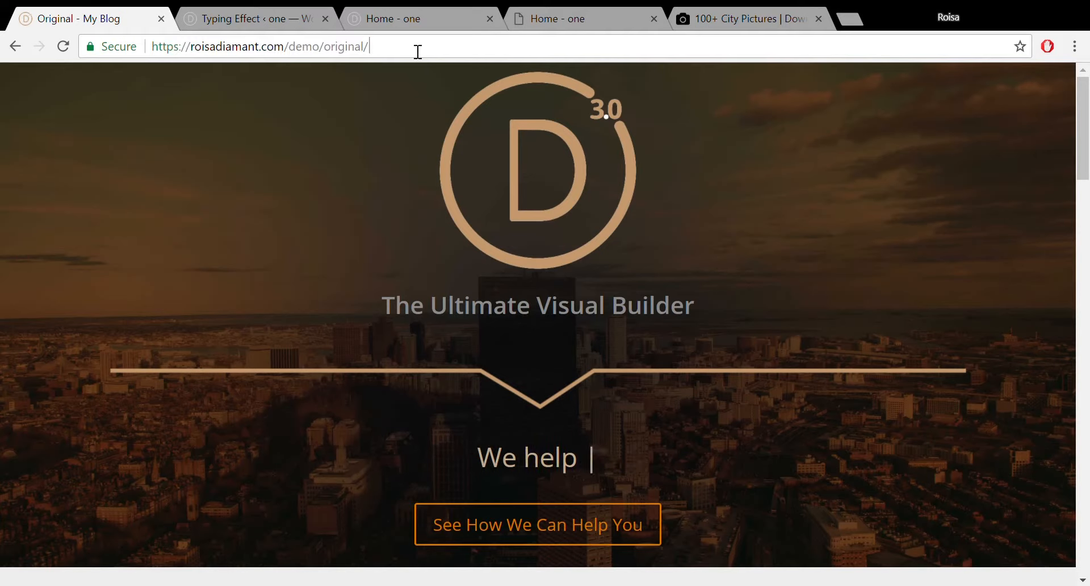
text(wp)
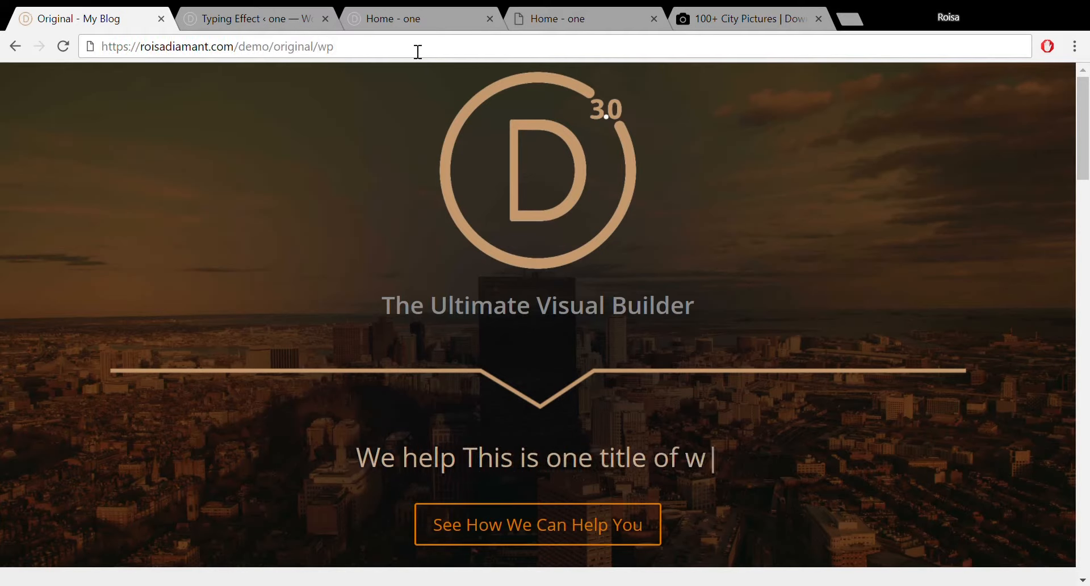
text(-admi)
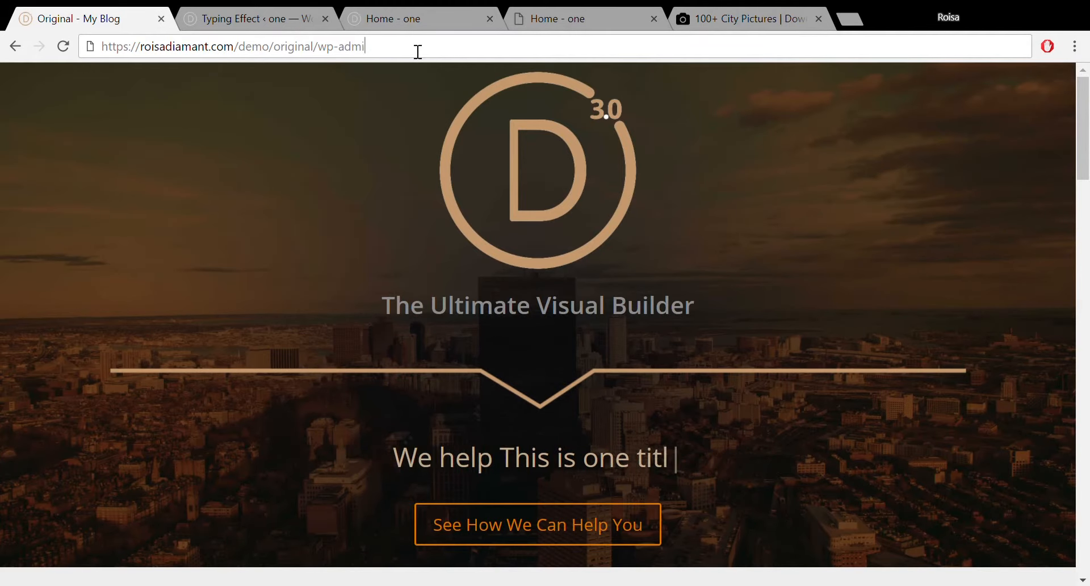
text(n)
key(Return)
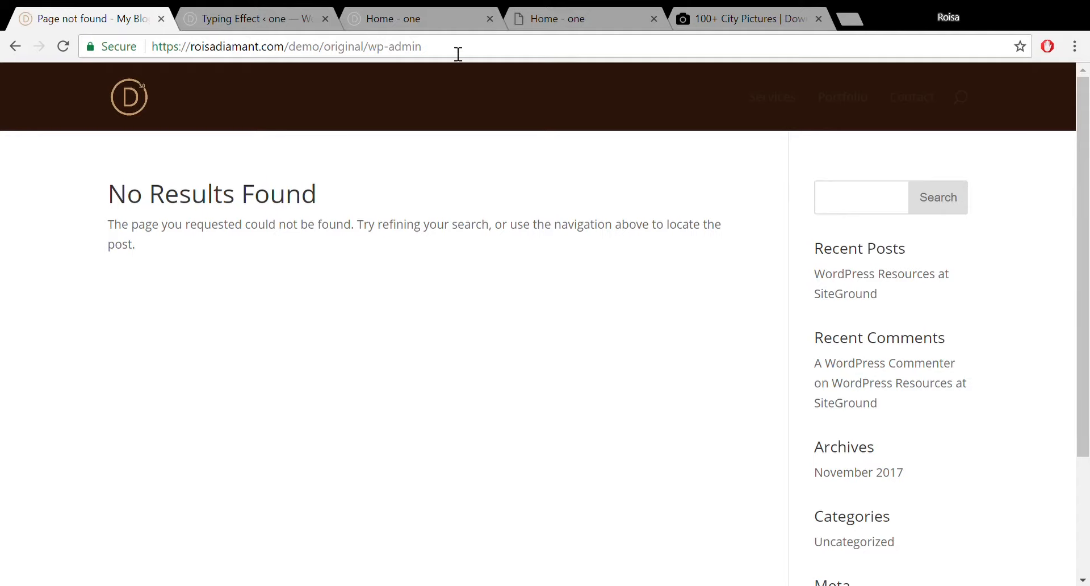
key(ctrl+a)
click(369, 49)
drag(364, 49, 326, 49)
key(BackSpace)
key(Return)
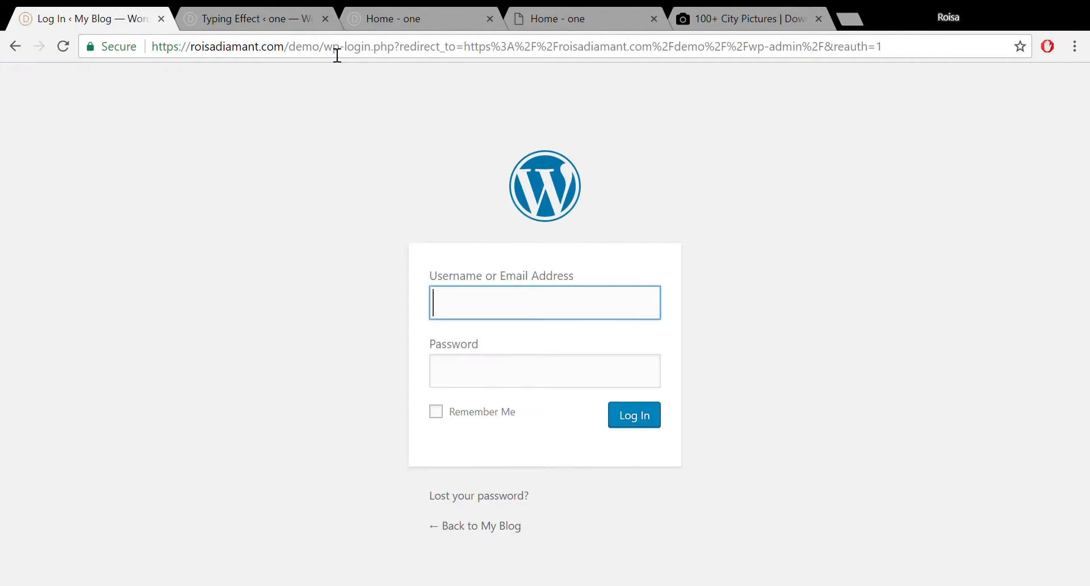
Enter the username, paste the account password and submit the login.
text(datzt)
click(531, 388)
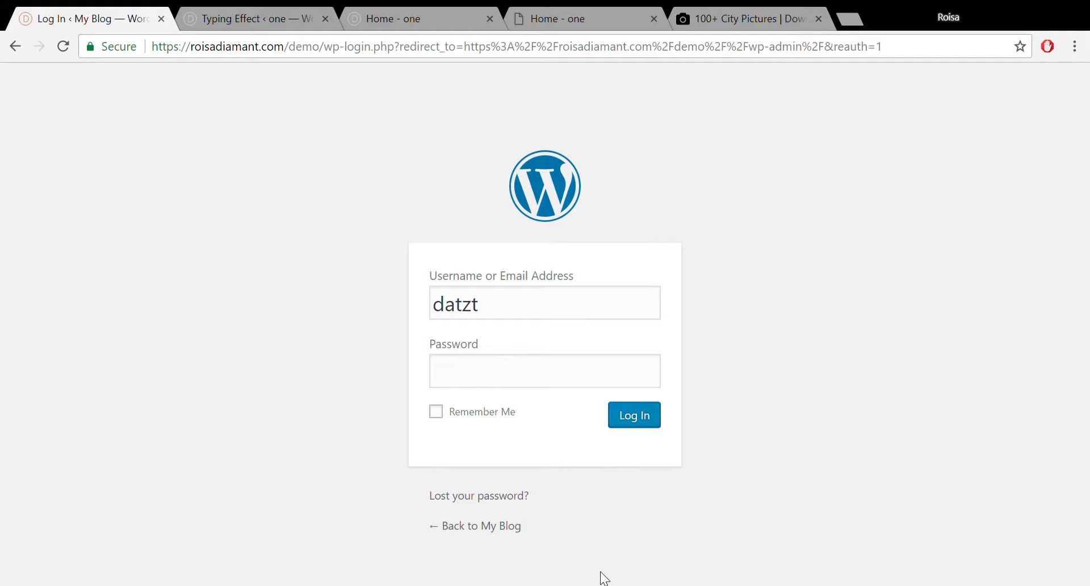
click(509, 372)
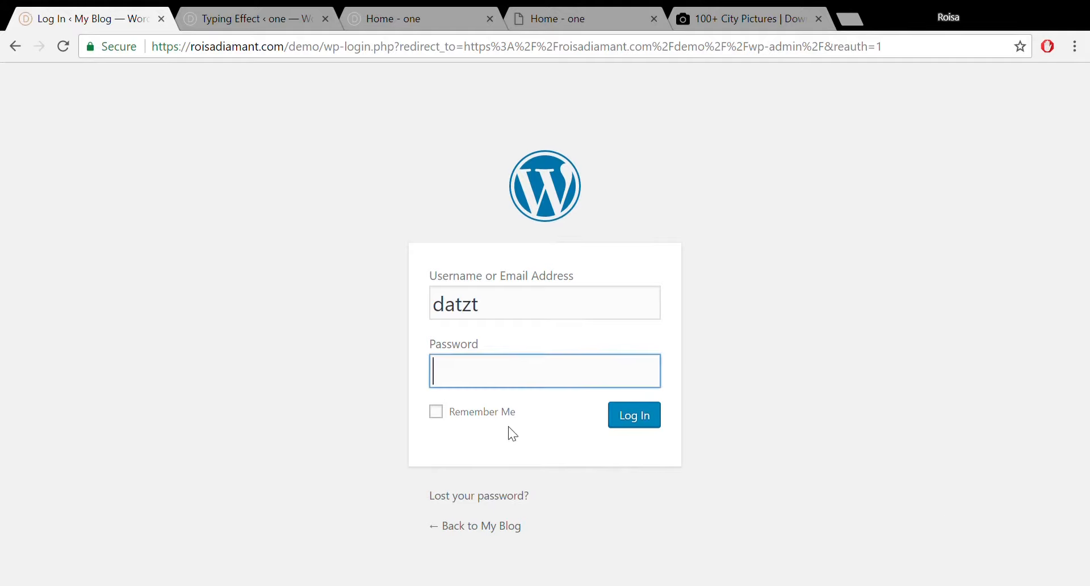
key(ctrl+v)
click(656, 429)
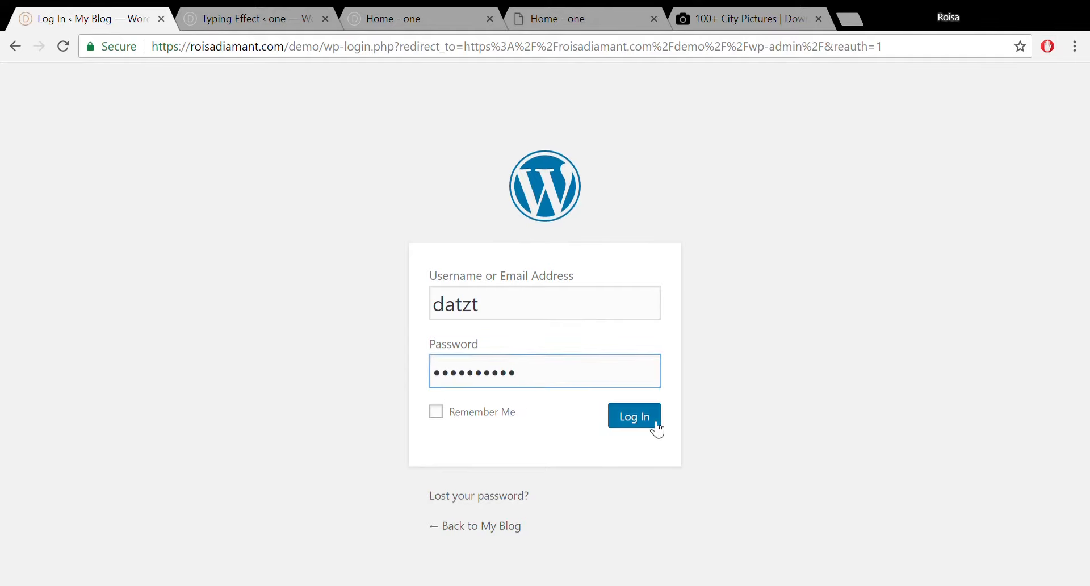
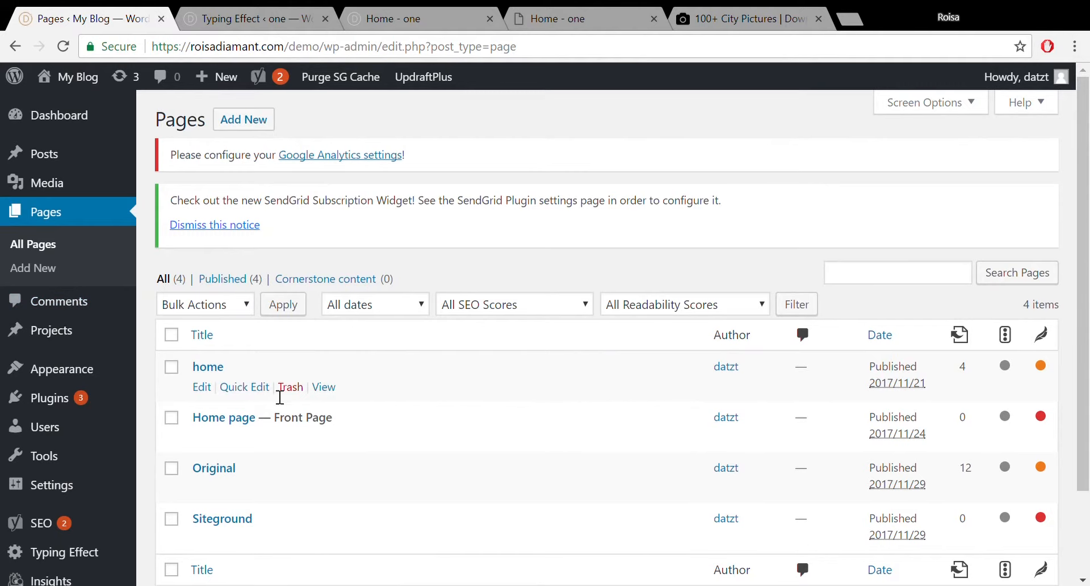
Open the Original page in Edit Page and scroll through its Divi image, text, button and blurb modules.
click(226, 471)
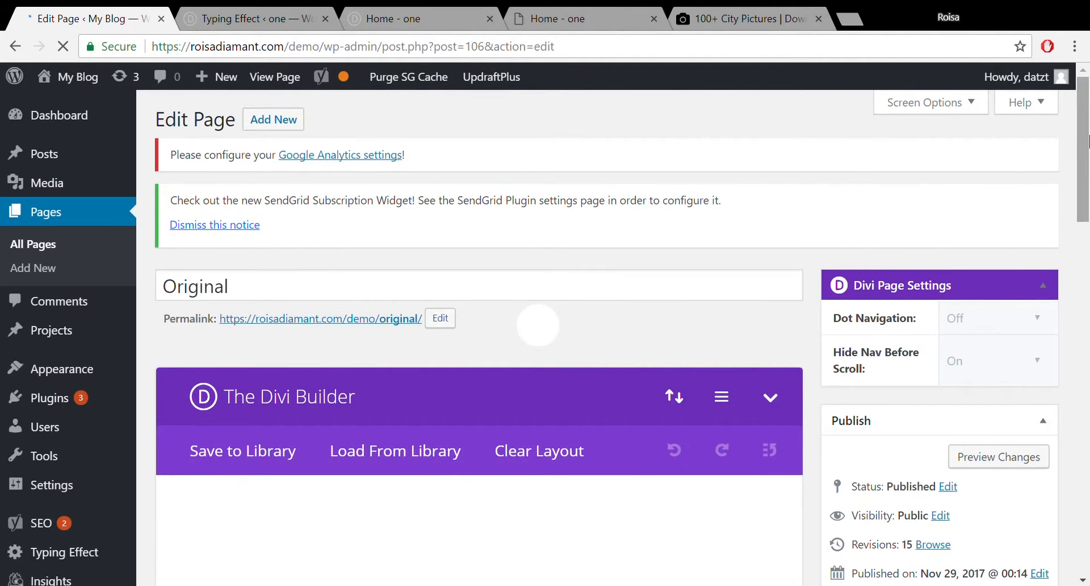
drag(1088, 218, 1089, 316)
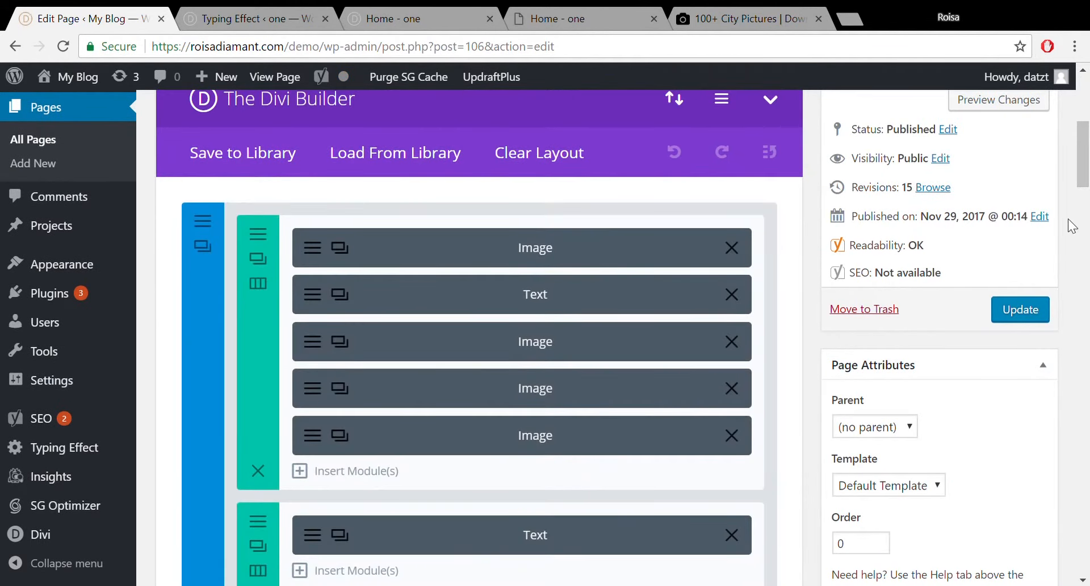
scroll(1088, 193, down, 8)
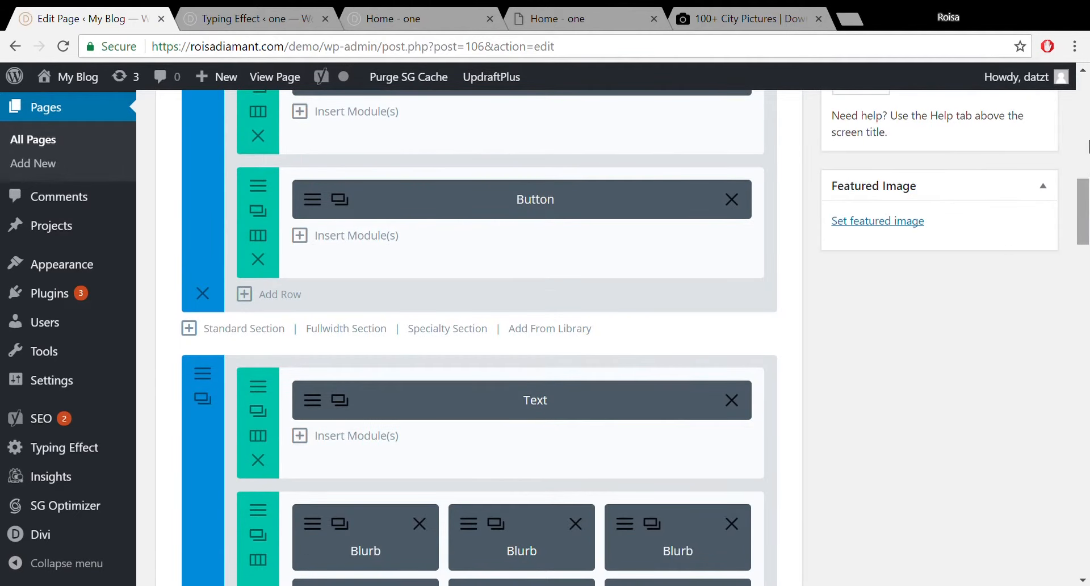
scroll(1080, 235, up, 6)
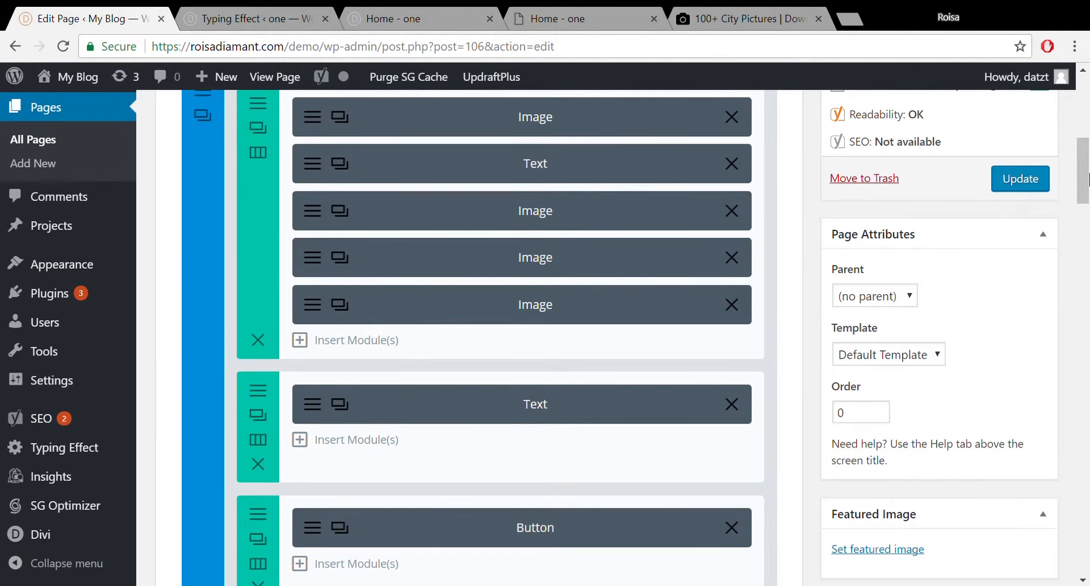
scroll(1082, 168, up, 4)
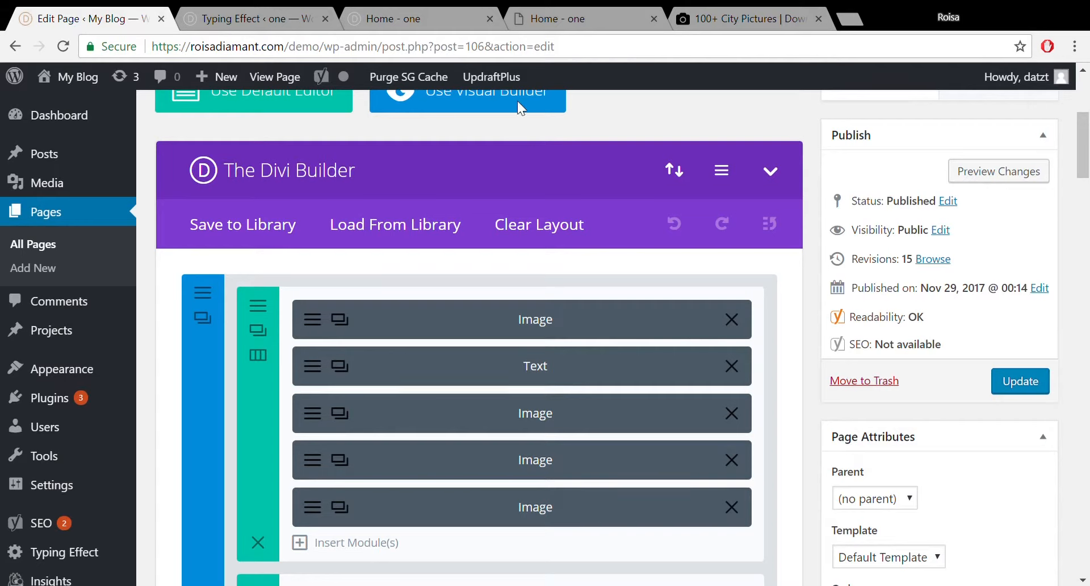
Open the Original page's Visual Builder in a new tab and switch to it.
middle_click(448, 105)
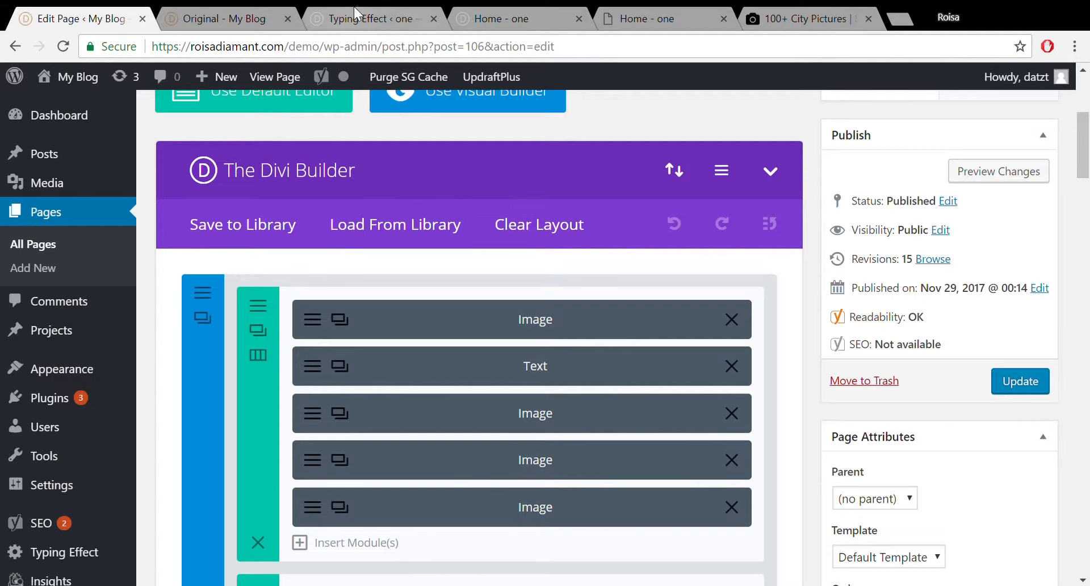
click(209, 17)
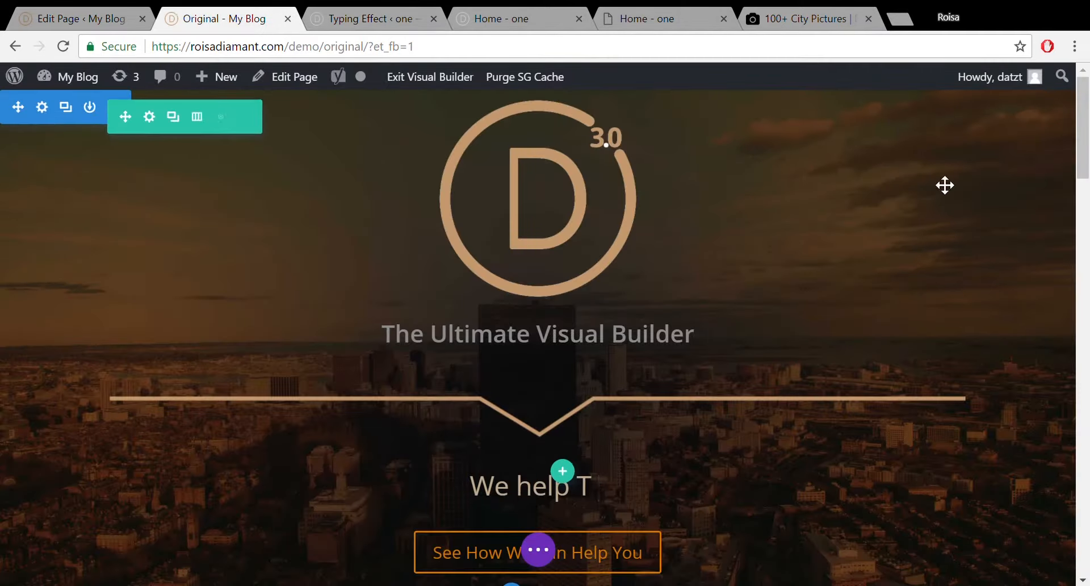
scroll(1088, 146, down, 5)
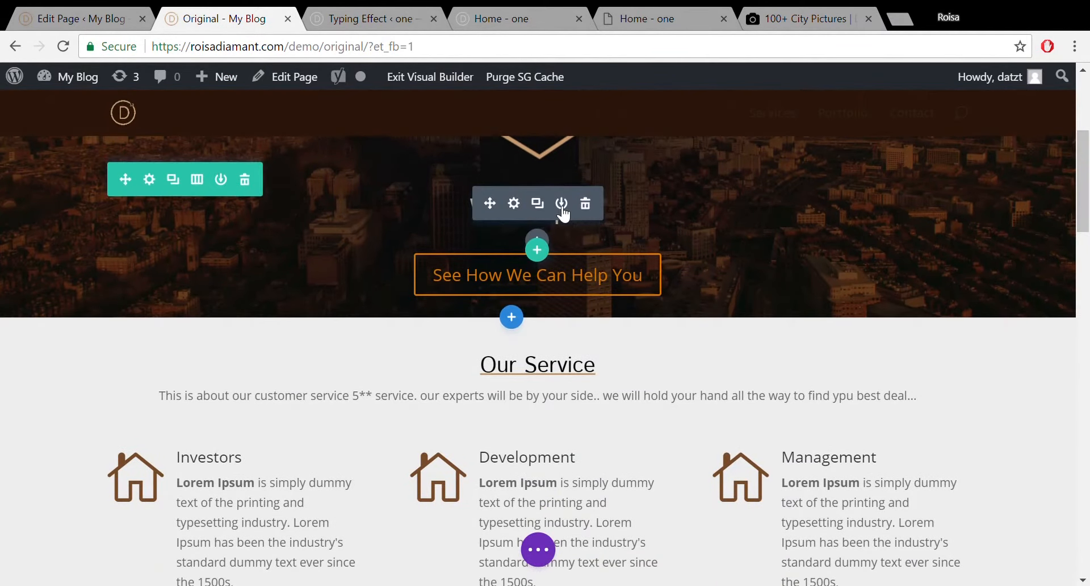
Open the 'We help' Text module settings and view its typing-effect shortcode as raw HTML.
right_click(515, 210)
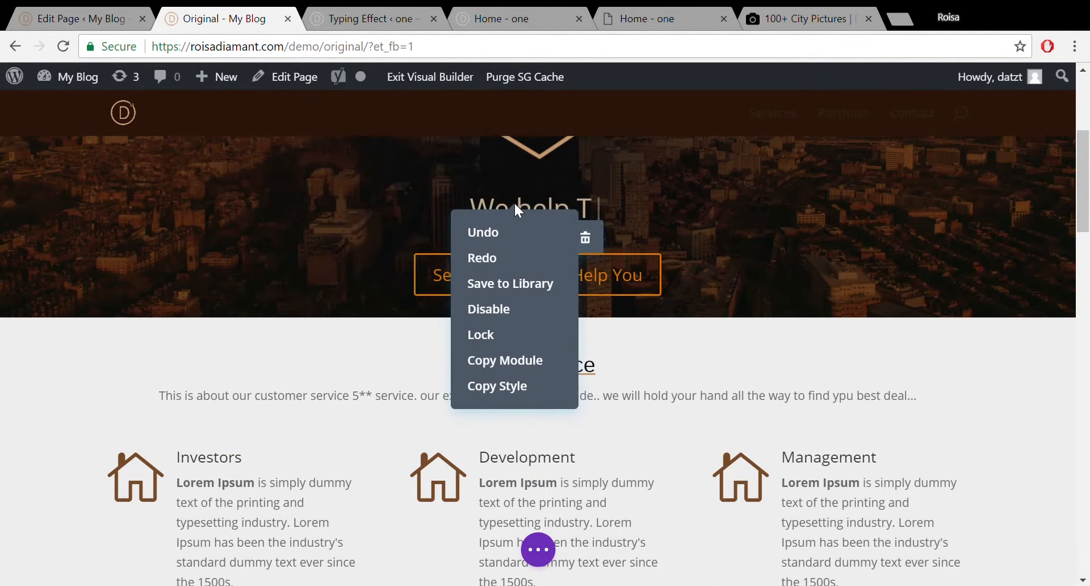
click(516, 207)
click(517, 207)
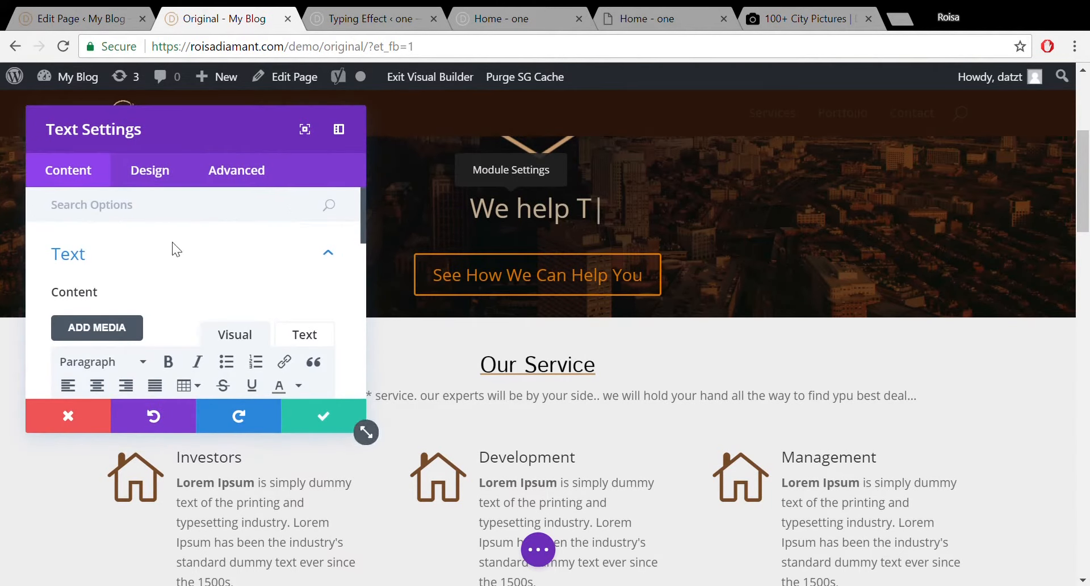
mouse_move(363, 224)
mouse_down()
mouse_move(365, 344)
mouse_move(362, 225)
mouse_up()
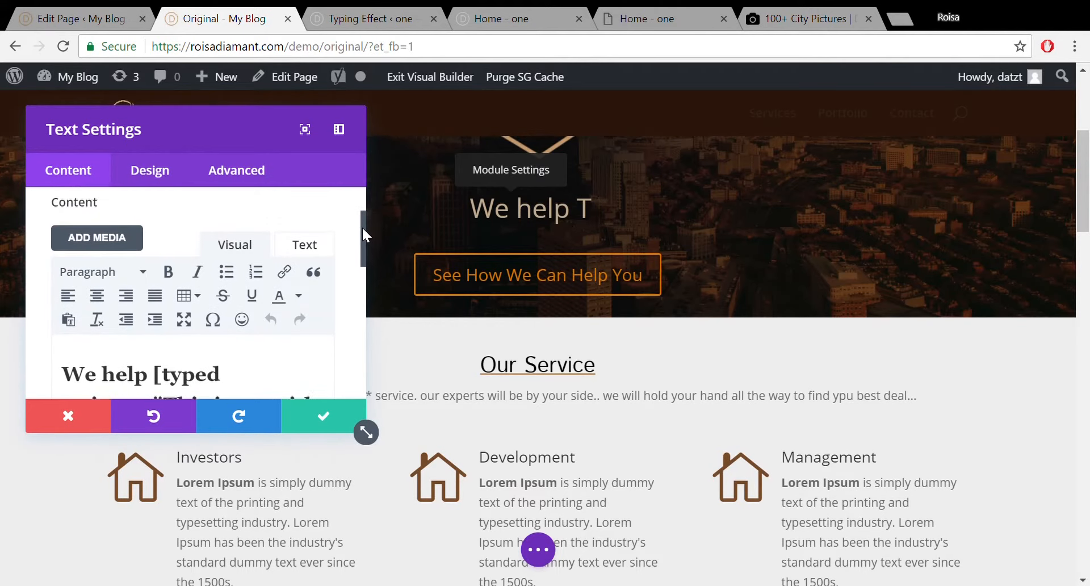
click(319, 245)
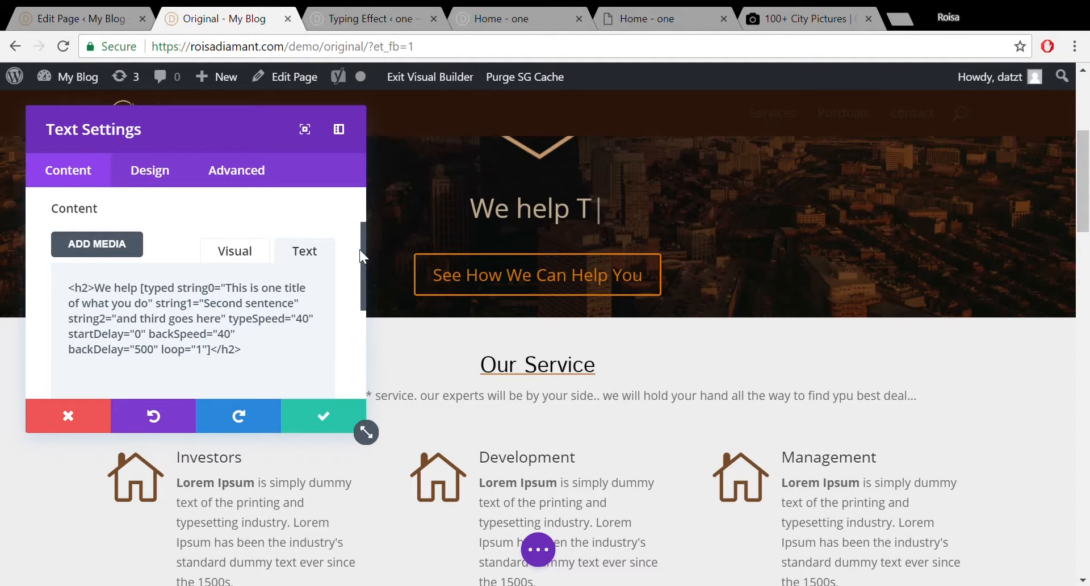
Save the Home - one page from the builder's bottom bar.
click(377, 16)
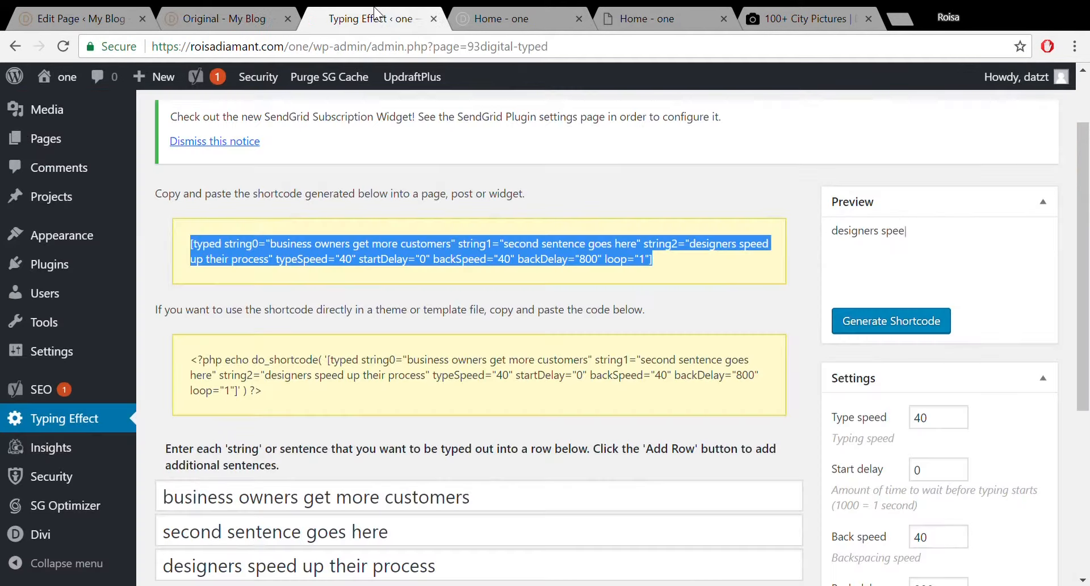
click(495, 14)
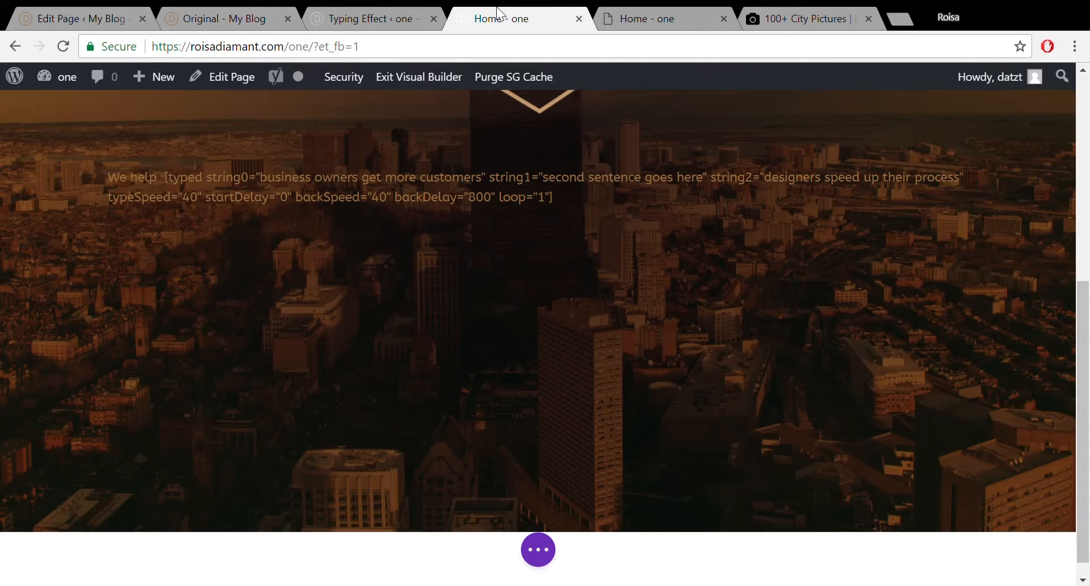
click(641, 16)
click(503, 16)
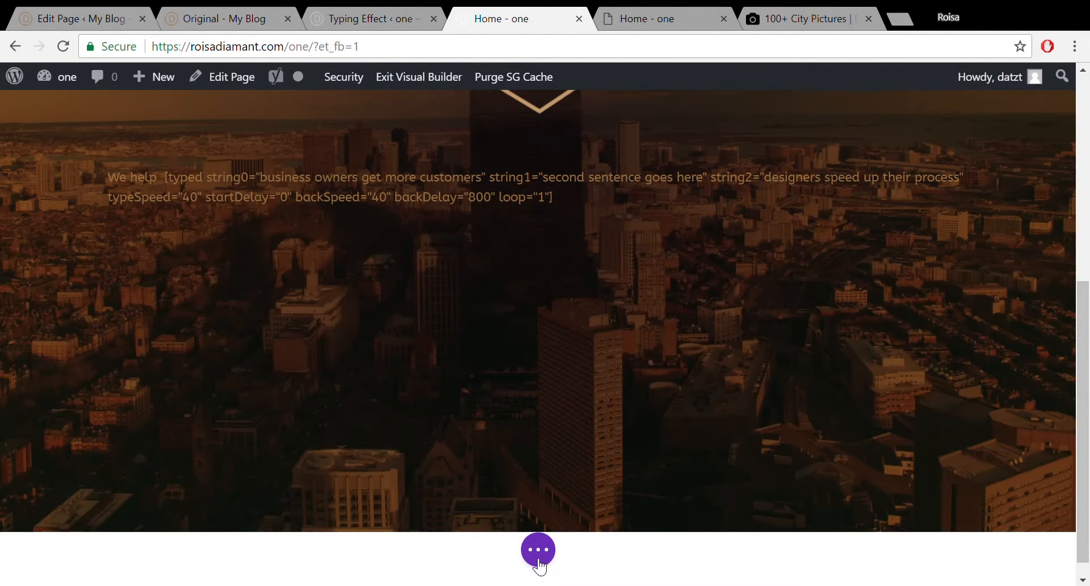
click(538, 552)
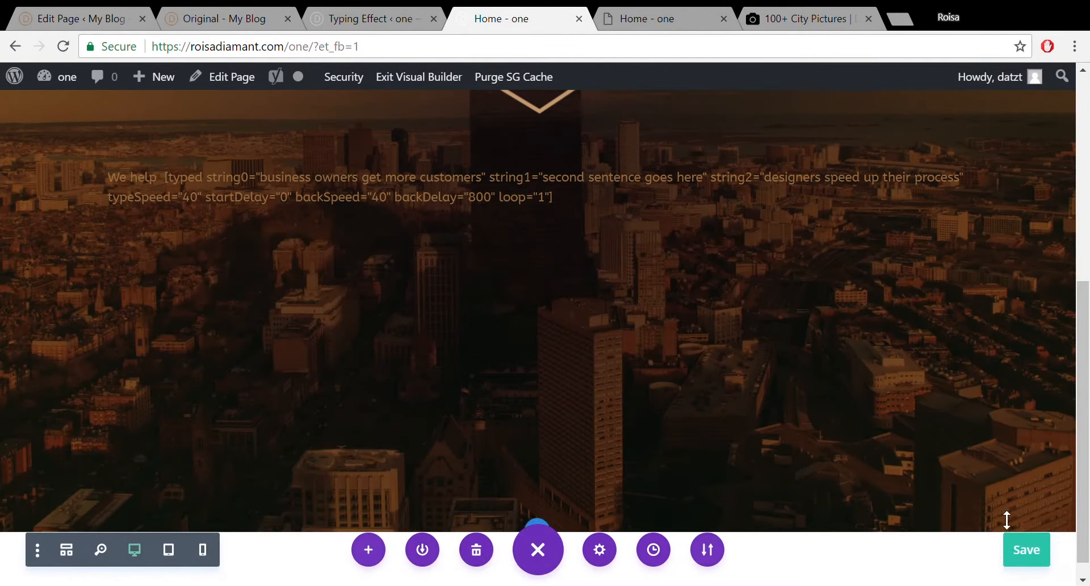
click(1027, 549)
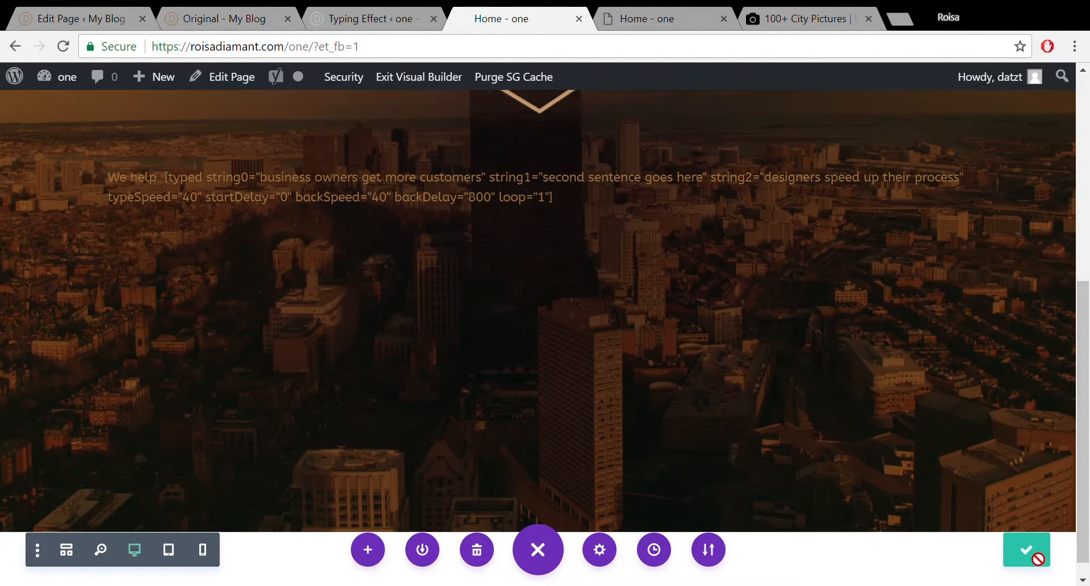
Reload the live Home page and watch the 'We help' line type its rotating sentences.
click(619, 15)
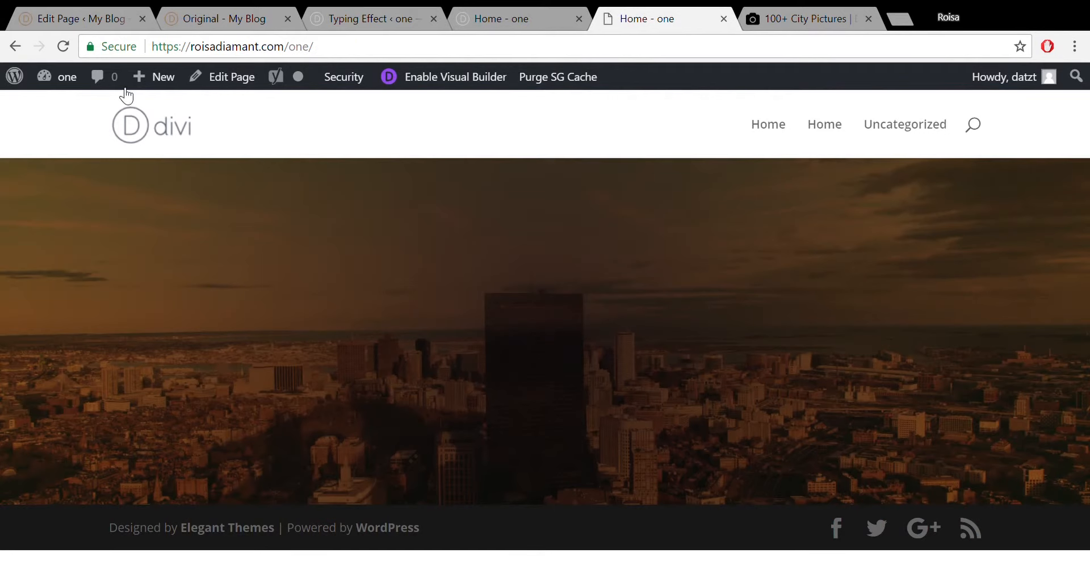
click(69, 44)
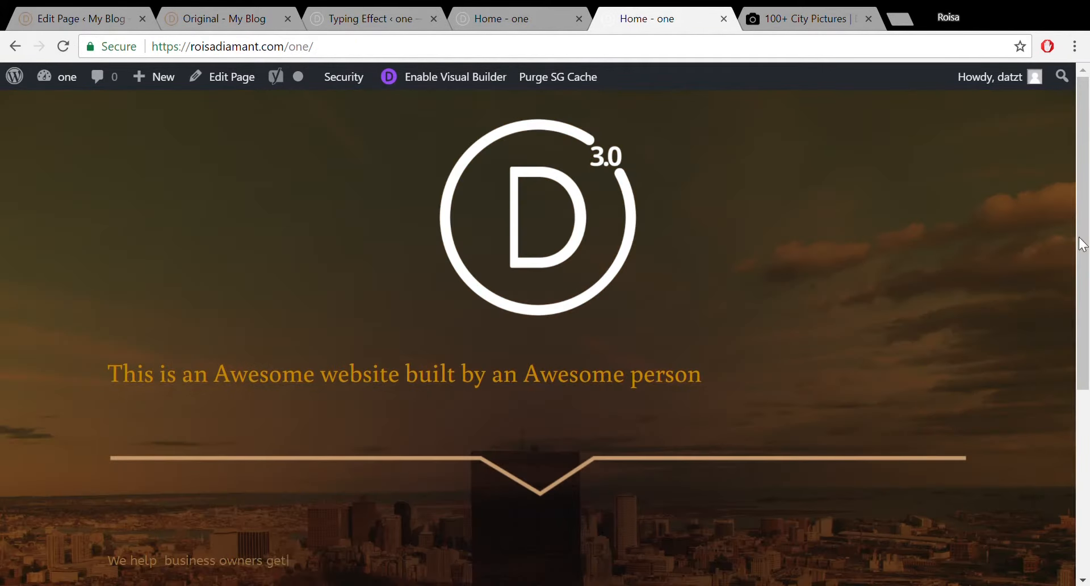
drag(1082, 244, 1086, 339)
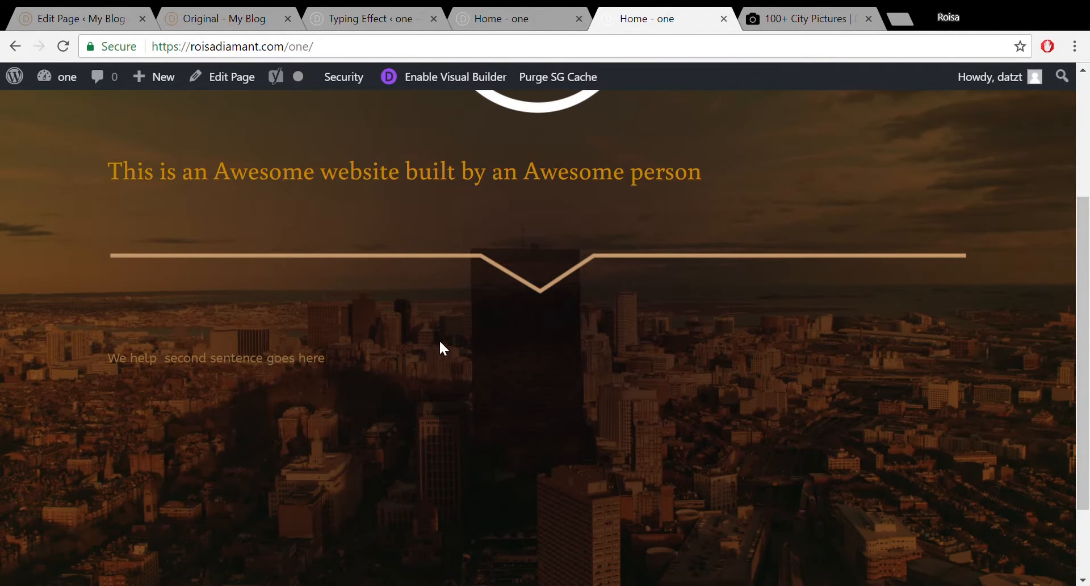
click(532, 8)
click(366, 19)
click(513, 11)
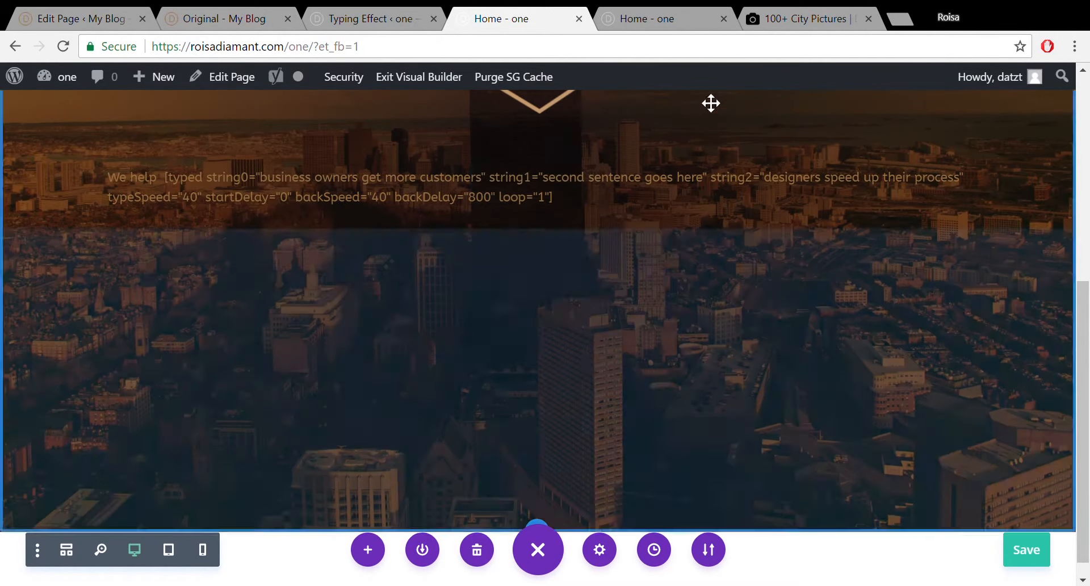
click(641, 17)
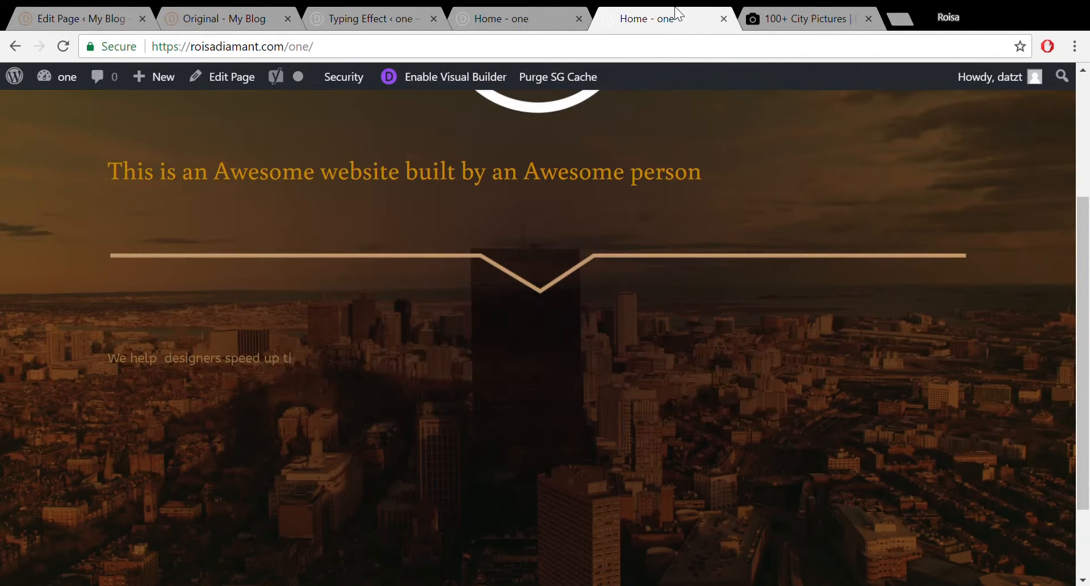
Enlarge the 'We help' typing-effect text to 36px in its Design settings.
click(498, 19)
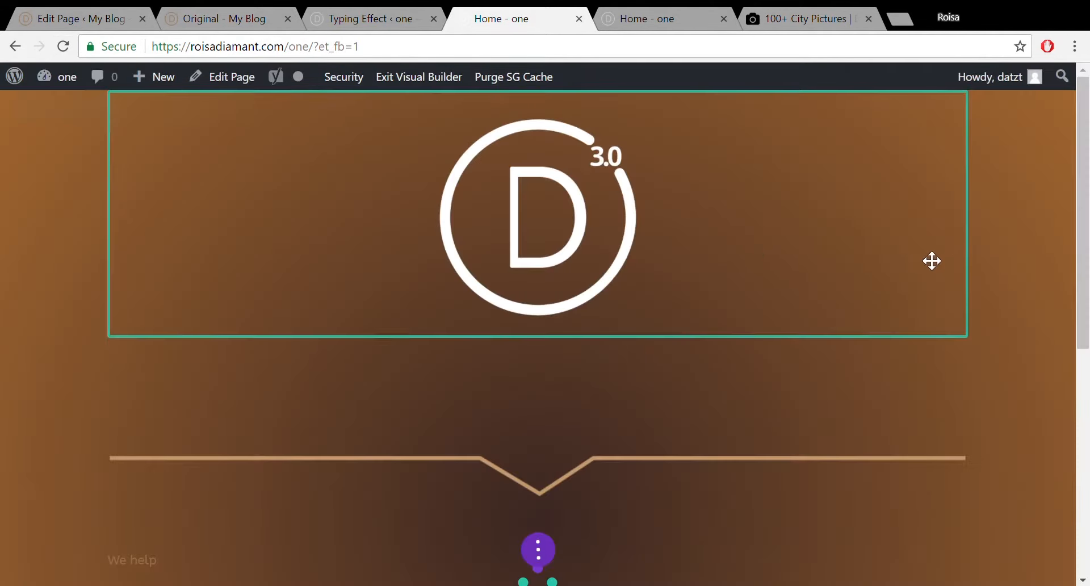
scroll(1087, 340, down, 6)
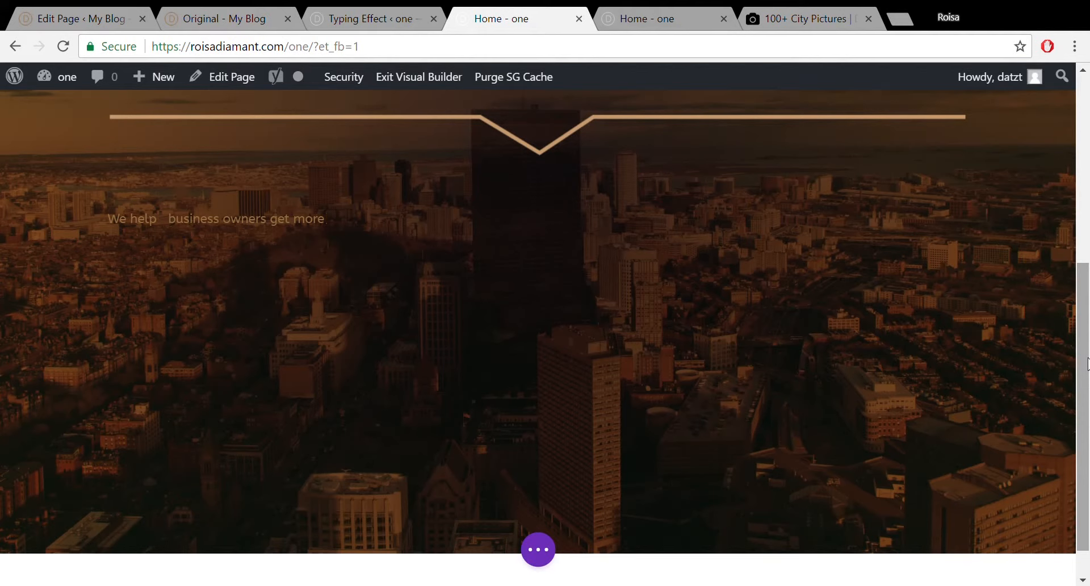
mouse_move(435, 250)
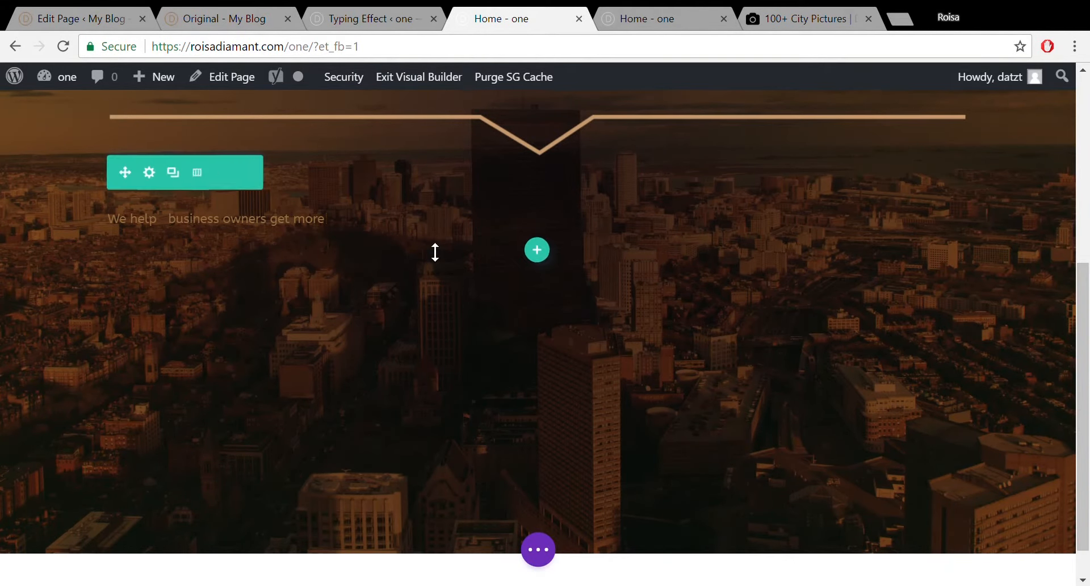
mouse_move(251, 227)
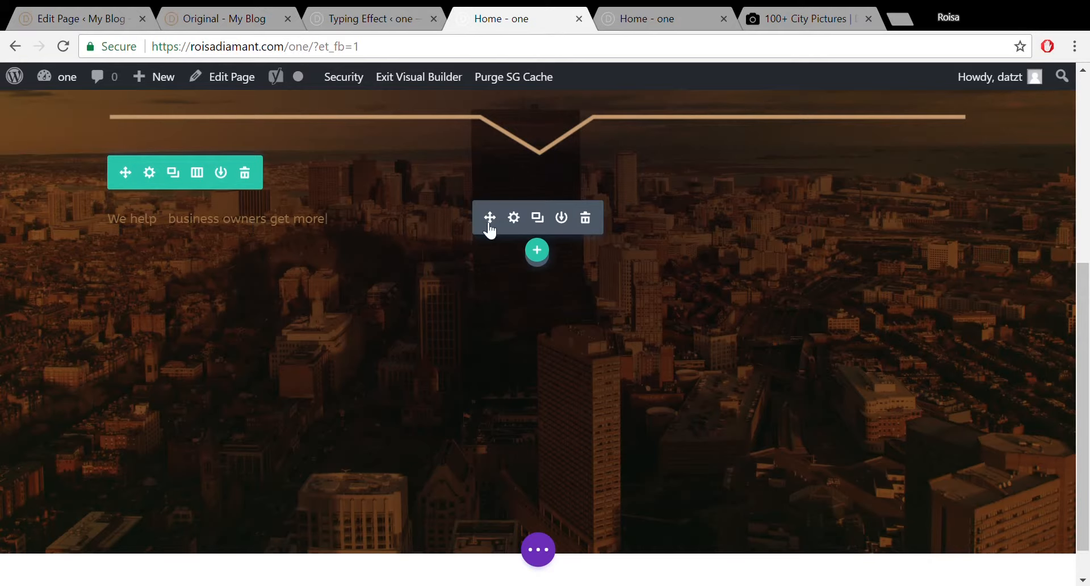
click(523, 224)
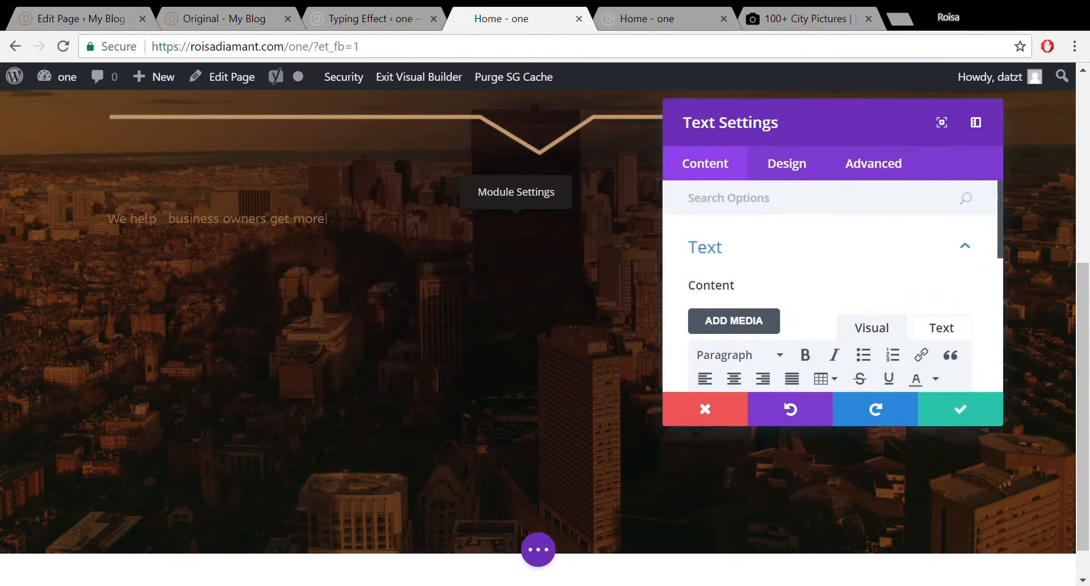
click(785, 177)
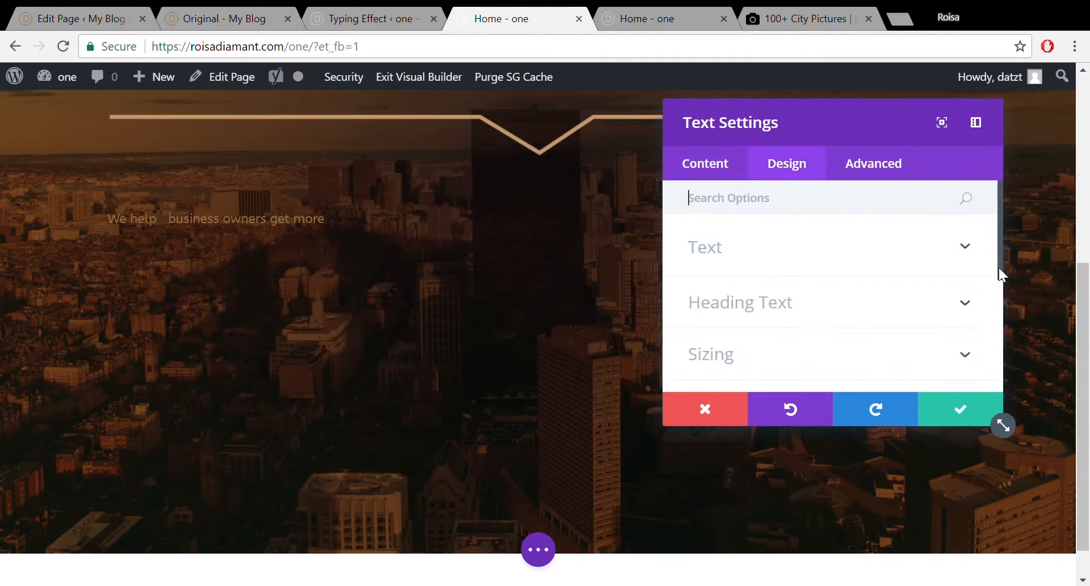
drag(999, 267, 993, 244)
click(961, 269)
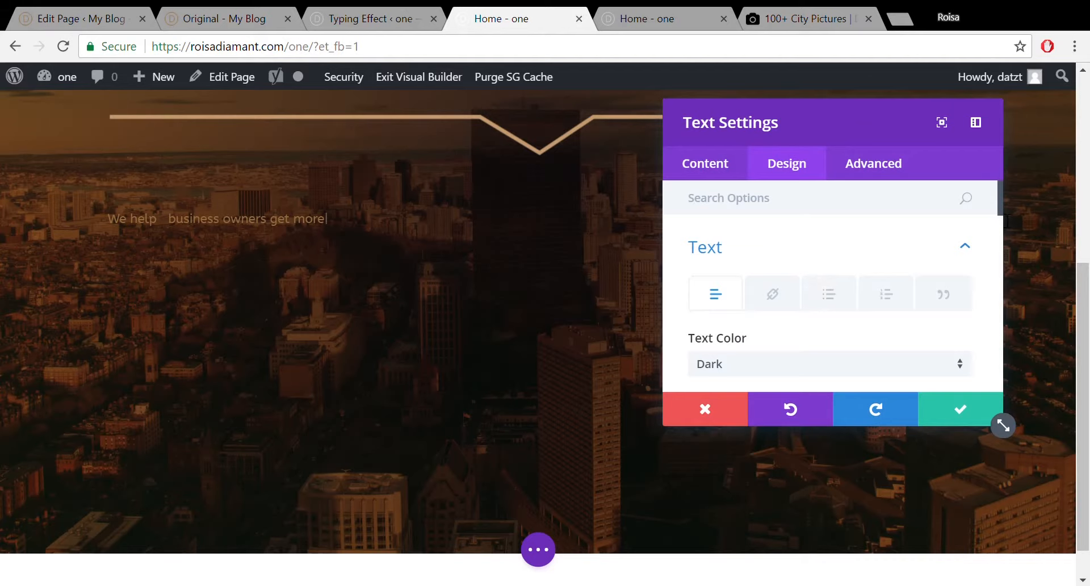
drag(1000, 207, 1000, 262)
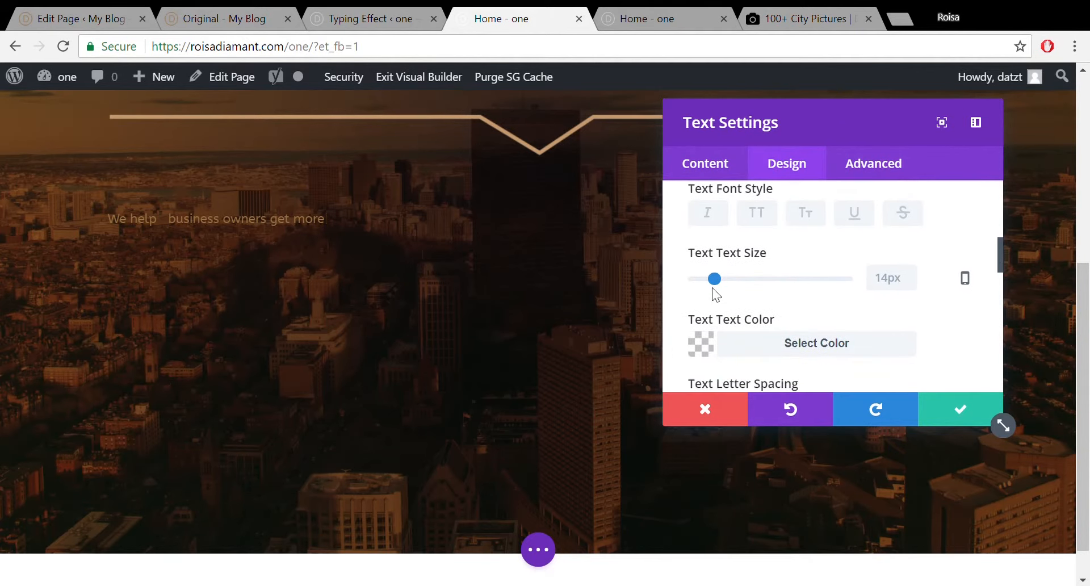
drag(714, 277, 748, 282)
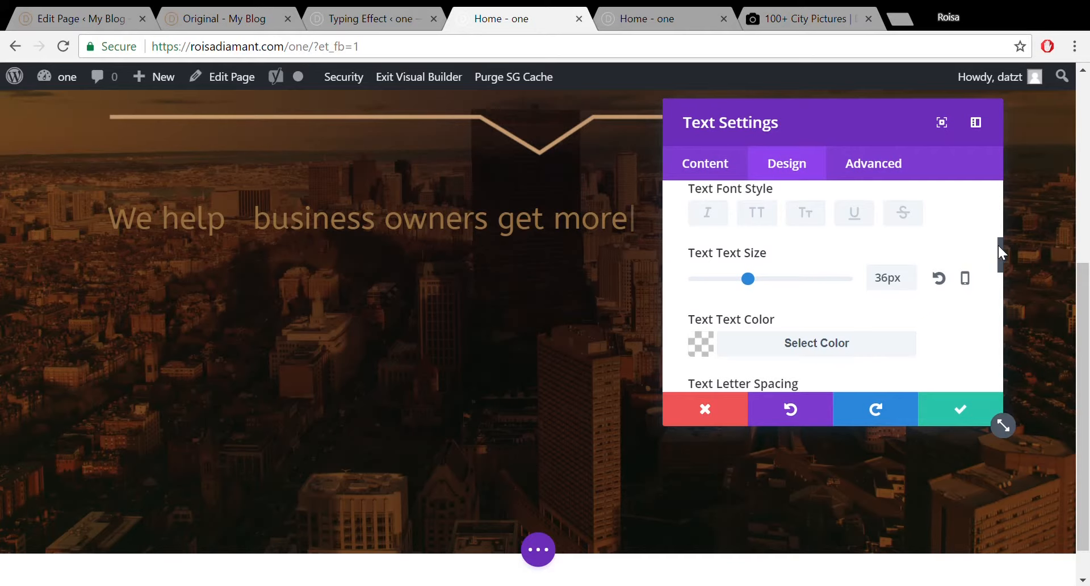
Set the 'We help' text orientation to center and save the module.
scroll(998, 244, down, 1)
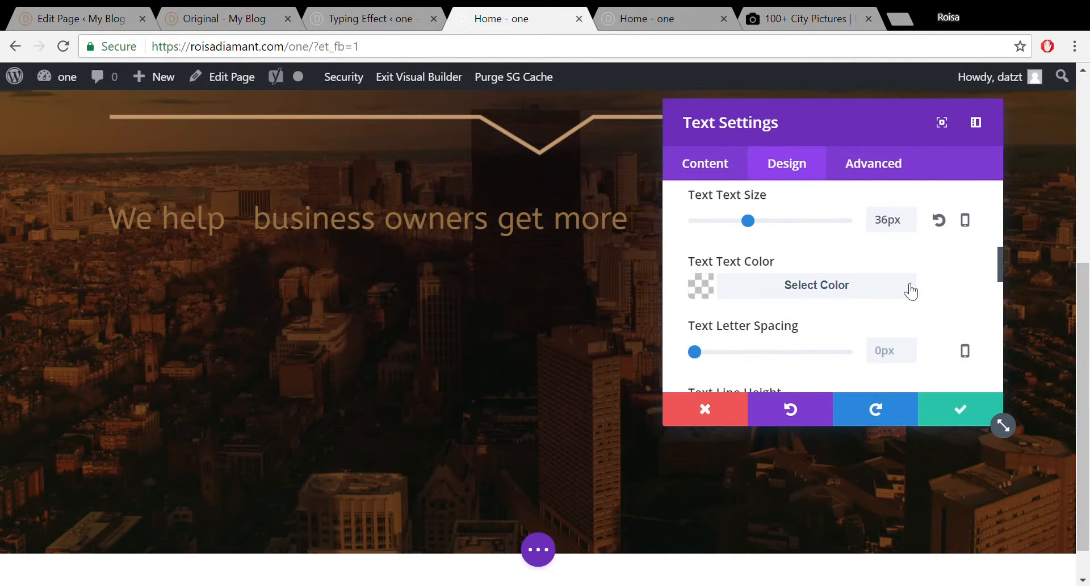
drag(998, 269, 997, 335)
click(797, 257)
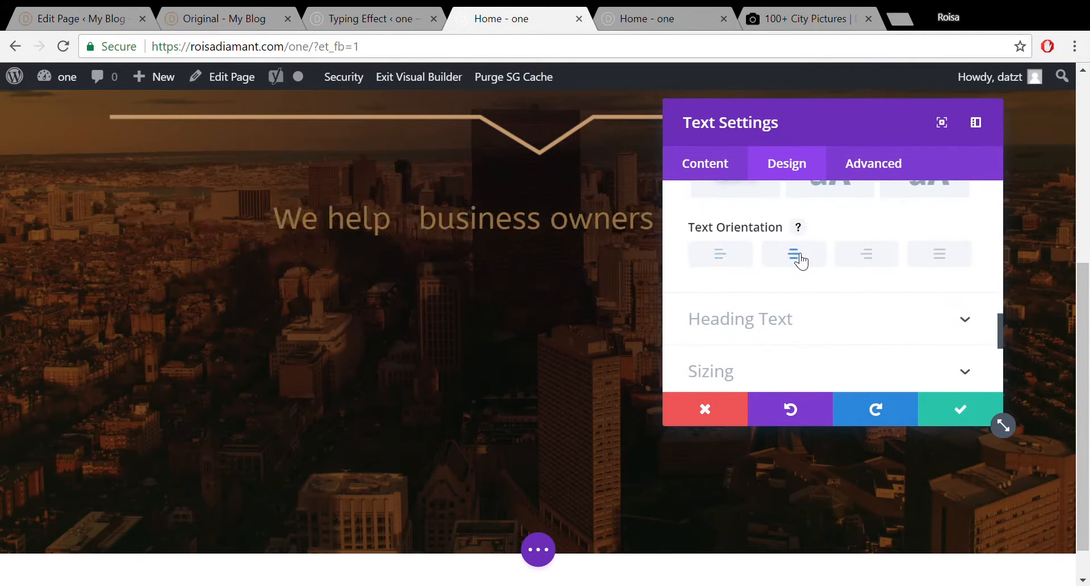
drag(998, 324, 1000, 349)
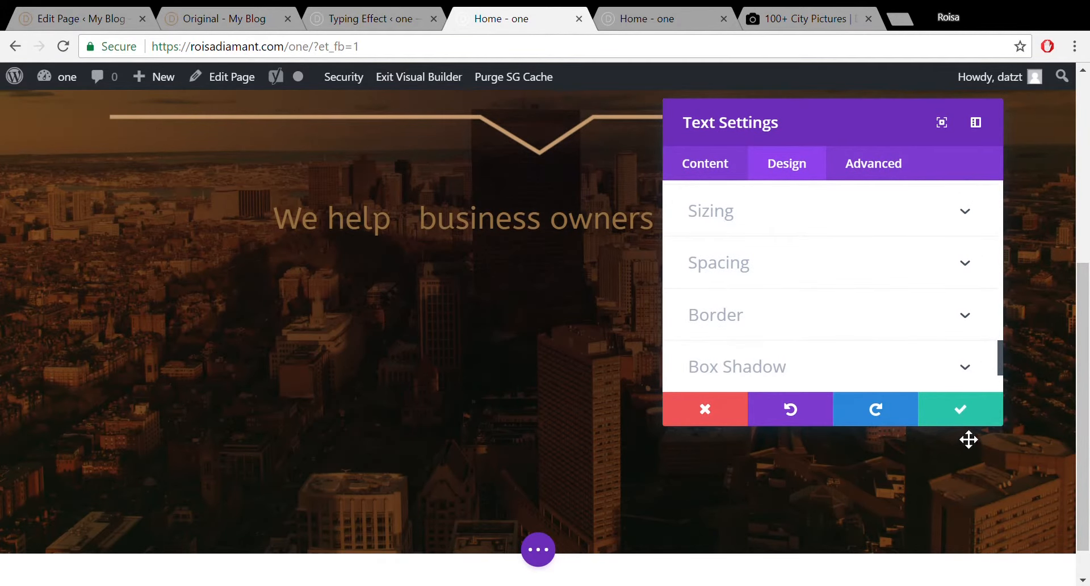
click(965, 423)
Set the 'This is an Awesome website' heading's Heading Text alignment to center and save.
scroll(622, 305, up, 4)
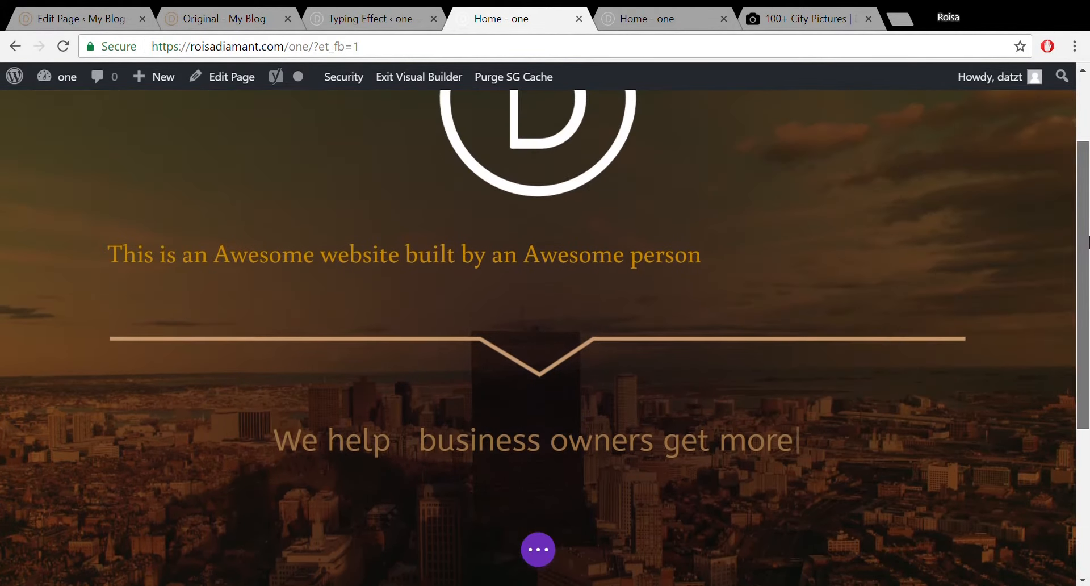
mouse_move(499, 284)
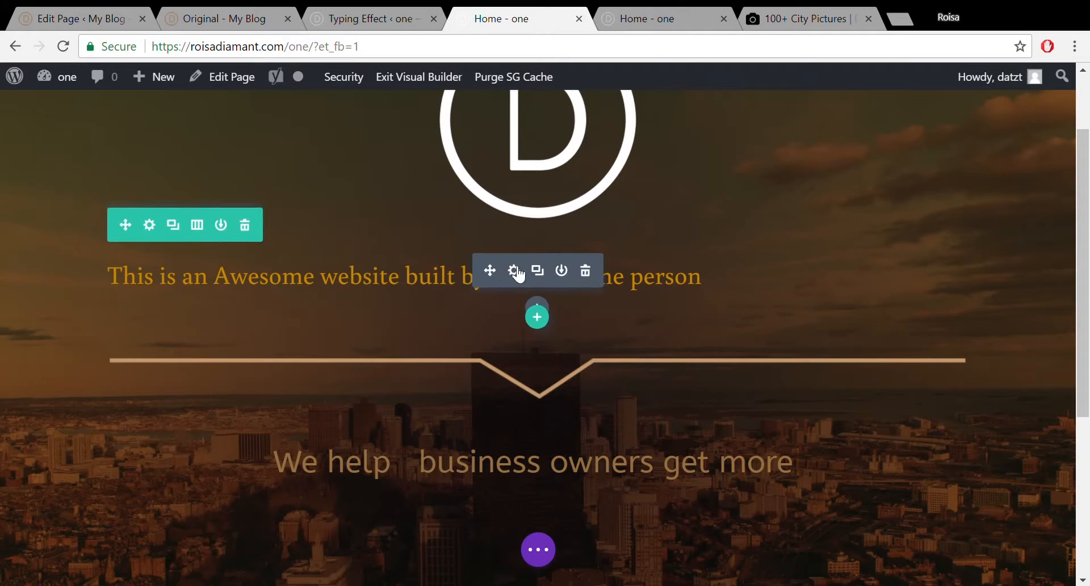
click(514, 271)
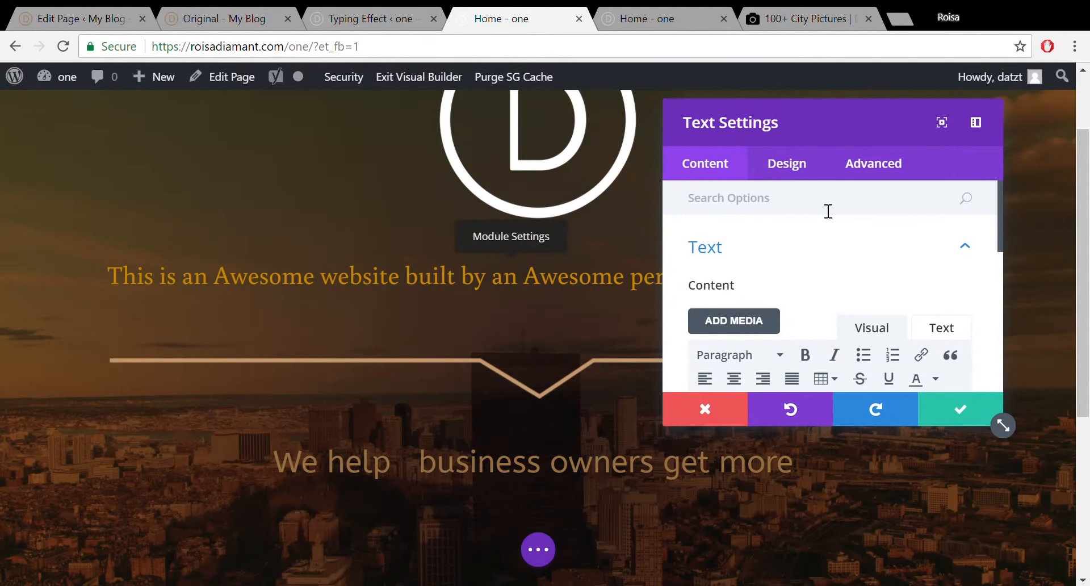
mouse_move(999, 240)
mouse_down()
mouse_move(1002, 301)
mouse_move(1000, 241)
mouse_up()
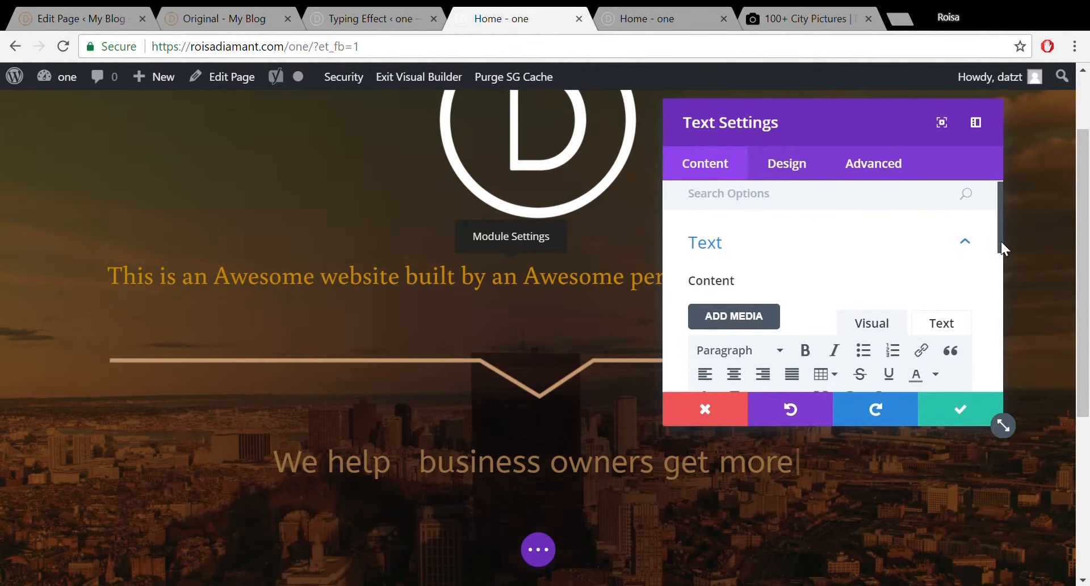
click(812, 180)
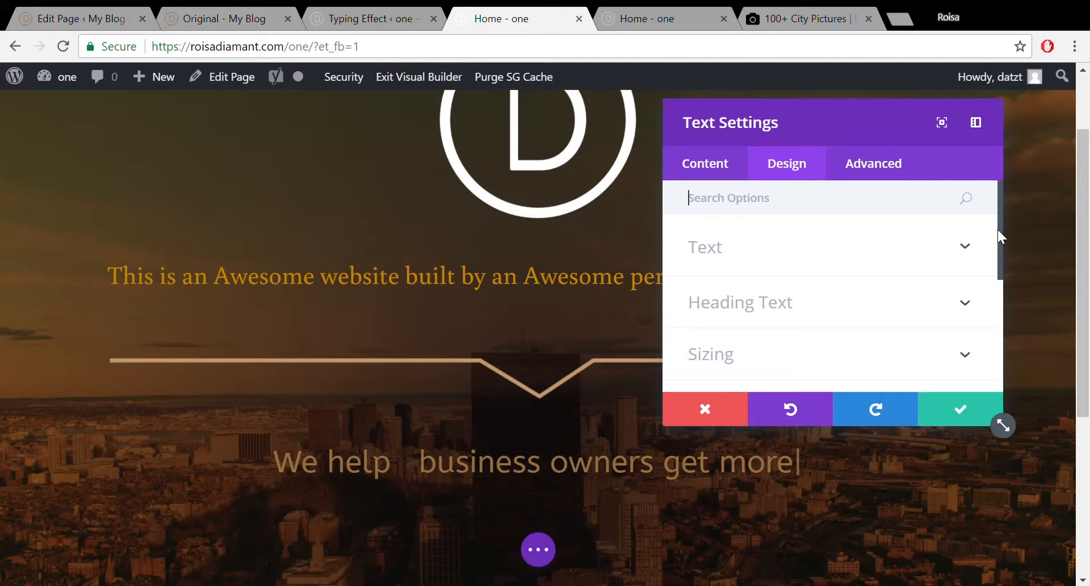
drag(999, 233, 1002, 257)
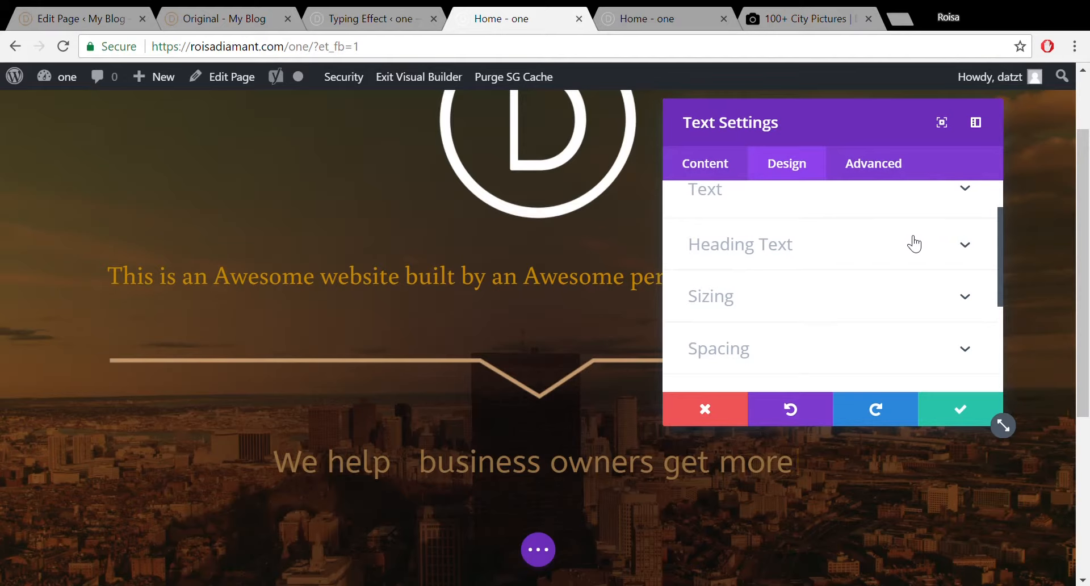
click(882, 243)
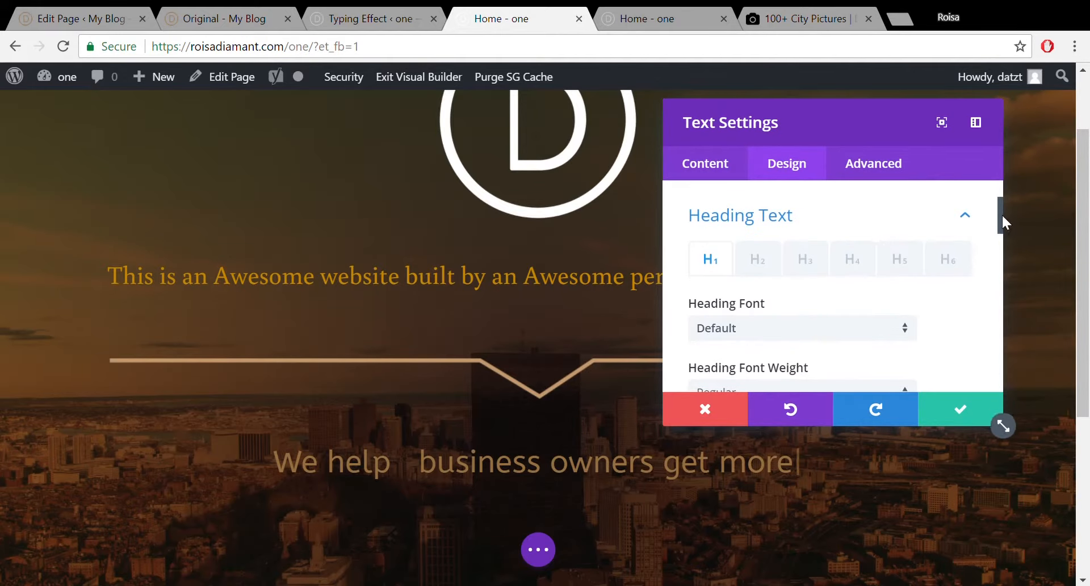
drag(997, 215, 1006, 272)
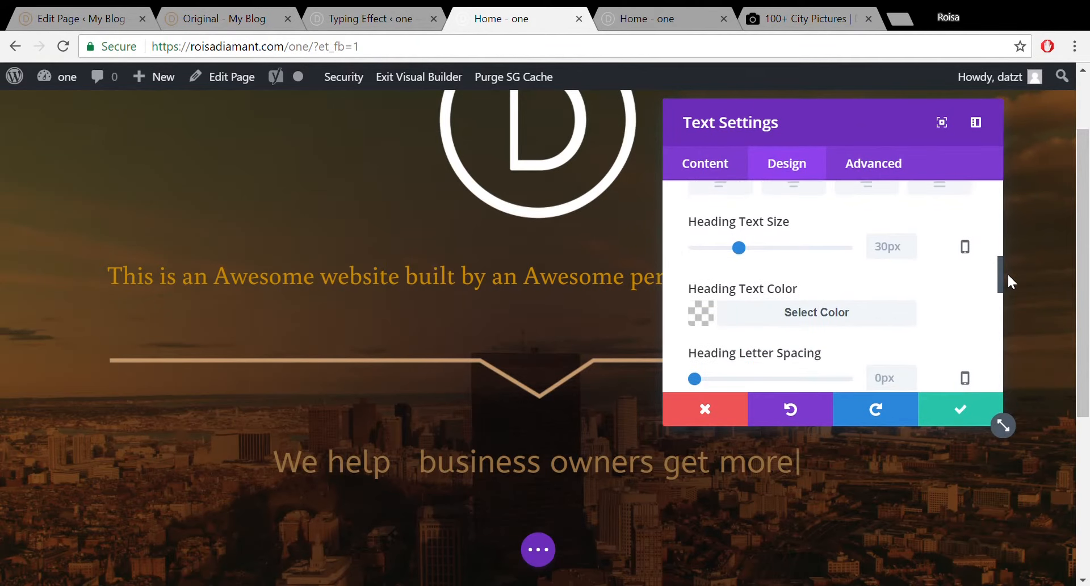
click(793, 187)
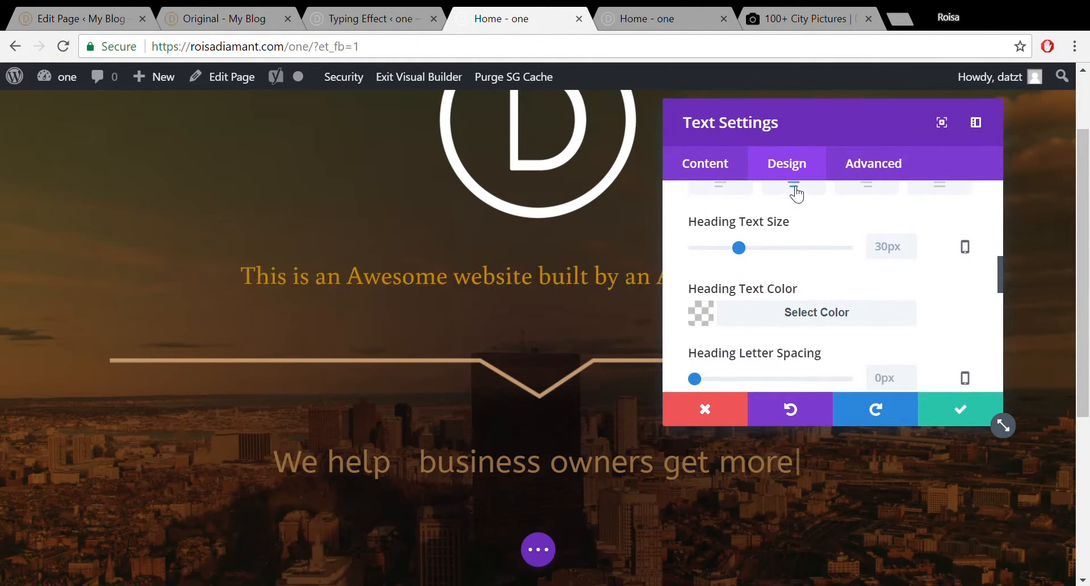
click(953, 408)
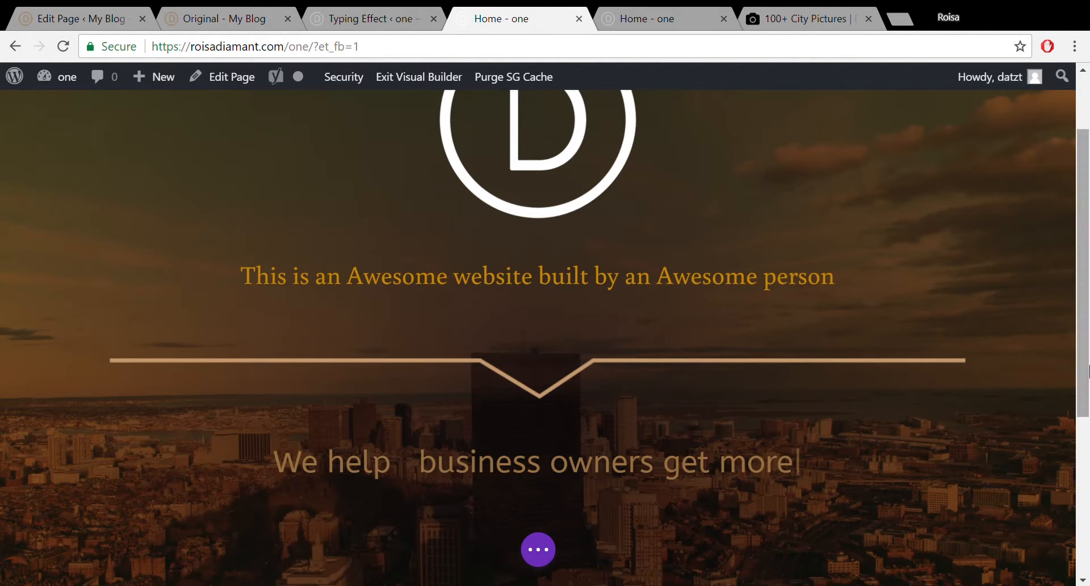
Save the page and reload the live page to check the centered heading and text.
click(552, 556)
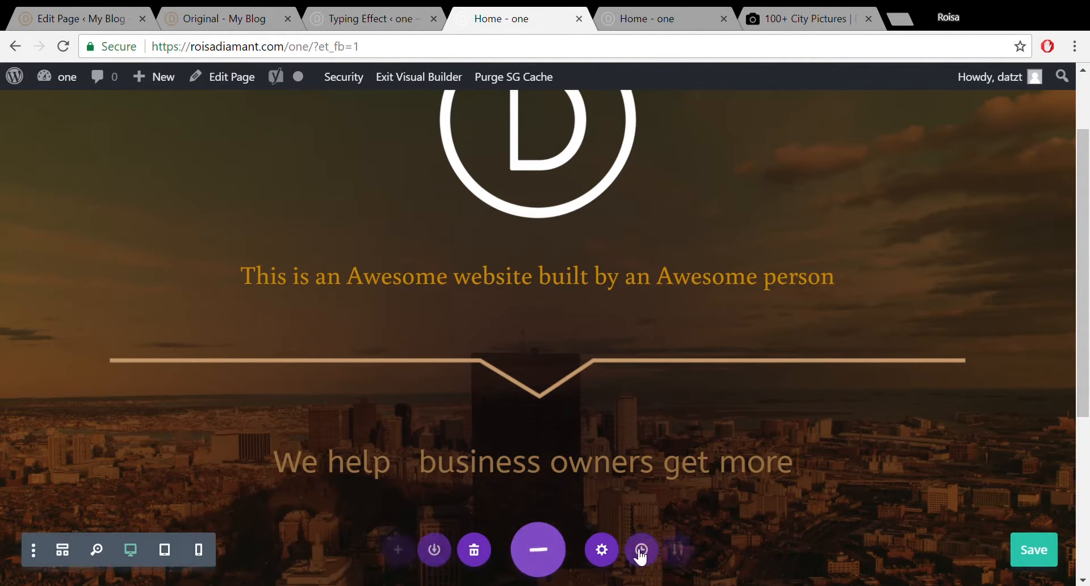
click(1030, 551)
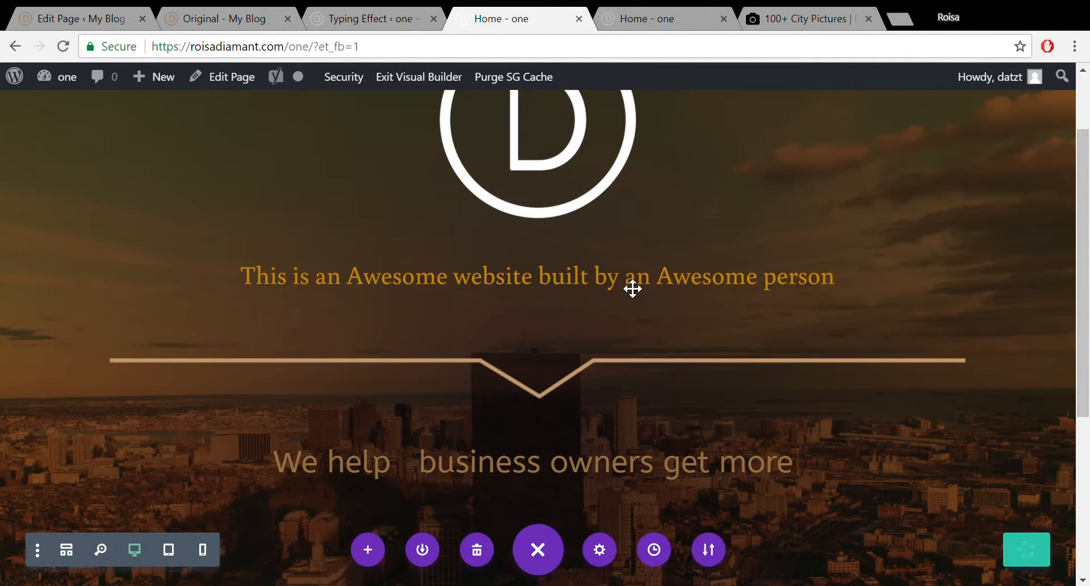
click(673, 17)
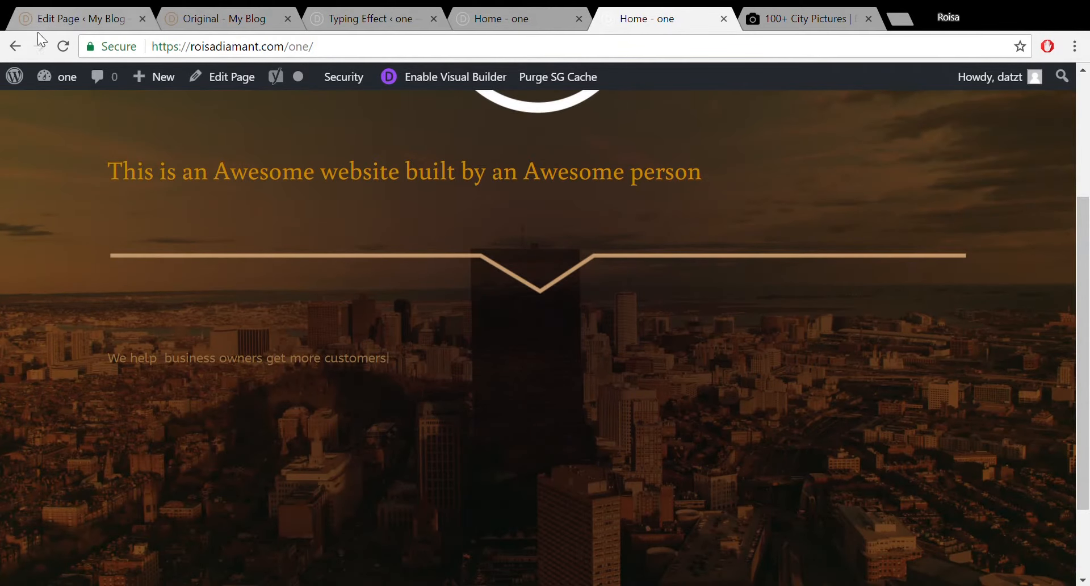
click(56, 46)
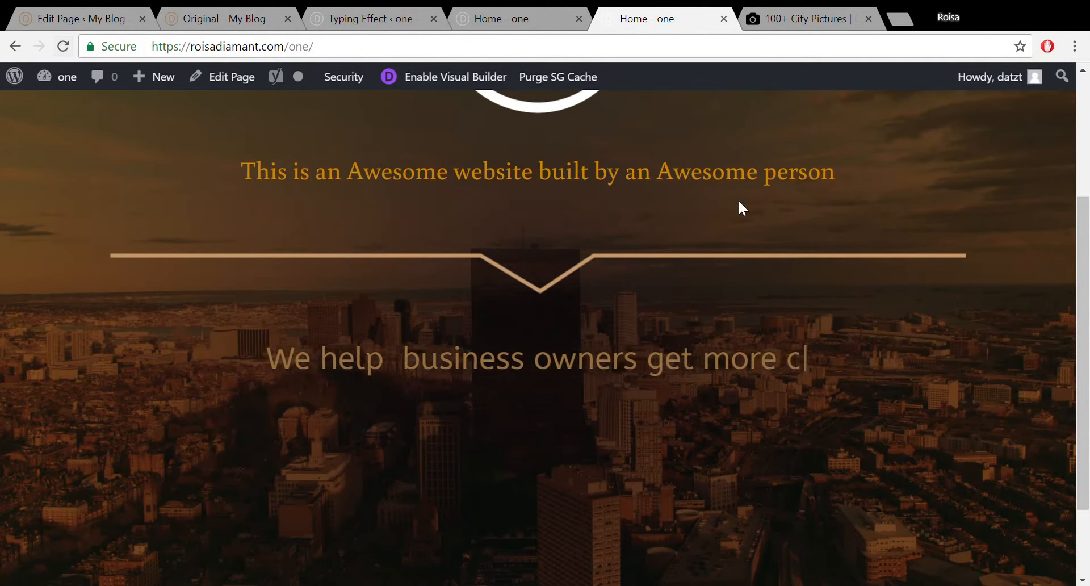
scroll(1088, 153, up, 3)
drag(1089, 154, 1088, 119)
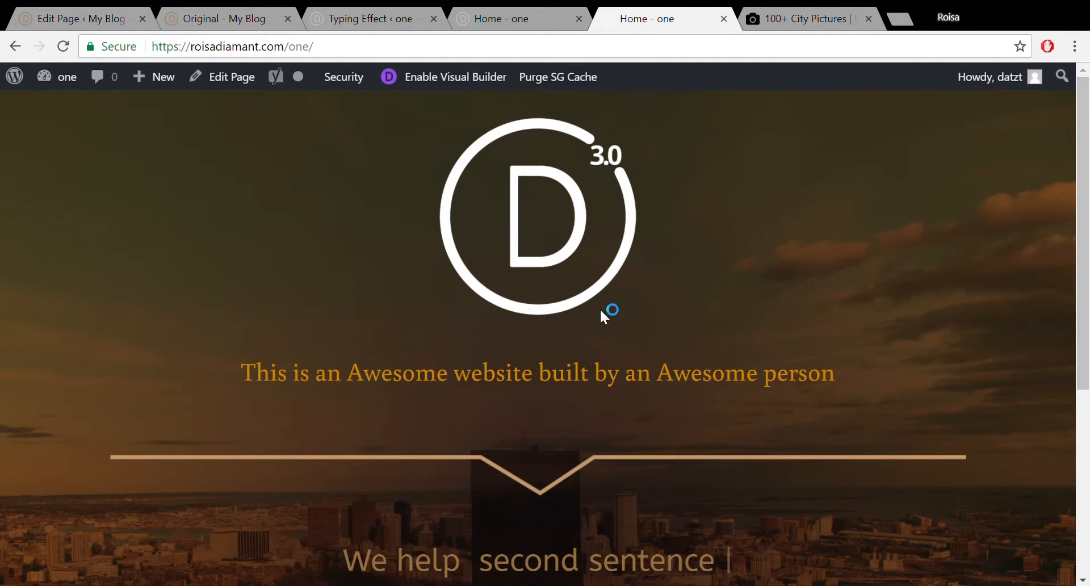
View the Original demo page's typing-effect shortcode for reference.
click(332, 11)
click(206, 13)
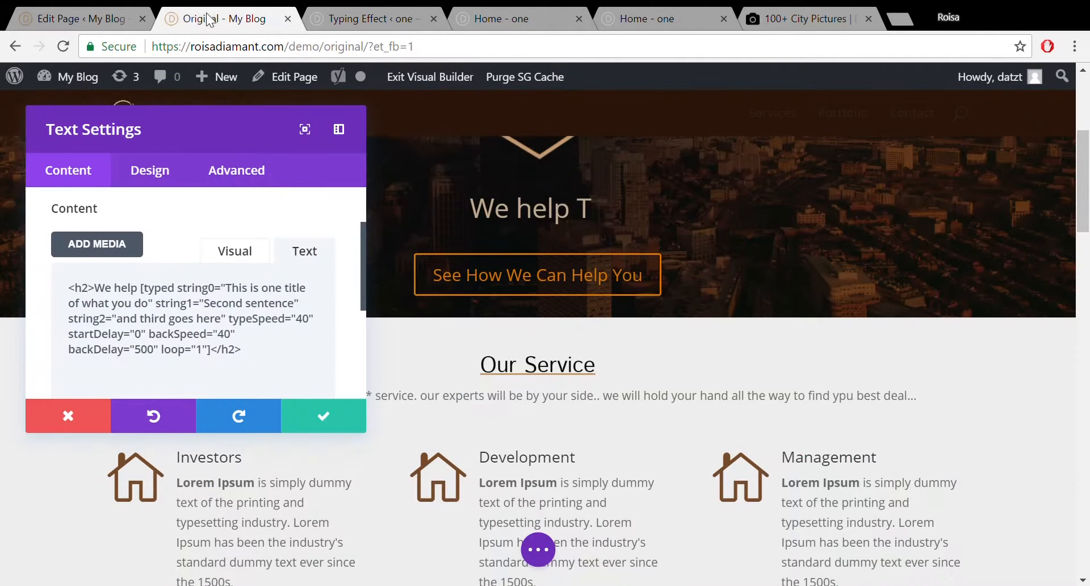
click(412, 17)
Reduce the padding below the logo row and around the divider, with divider top padding 9px.
click(460, 12)
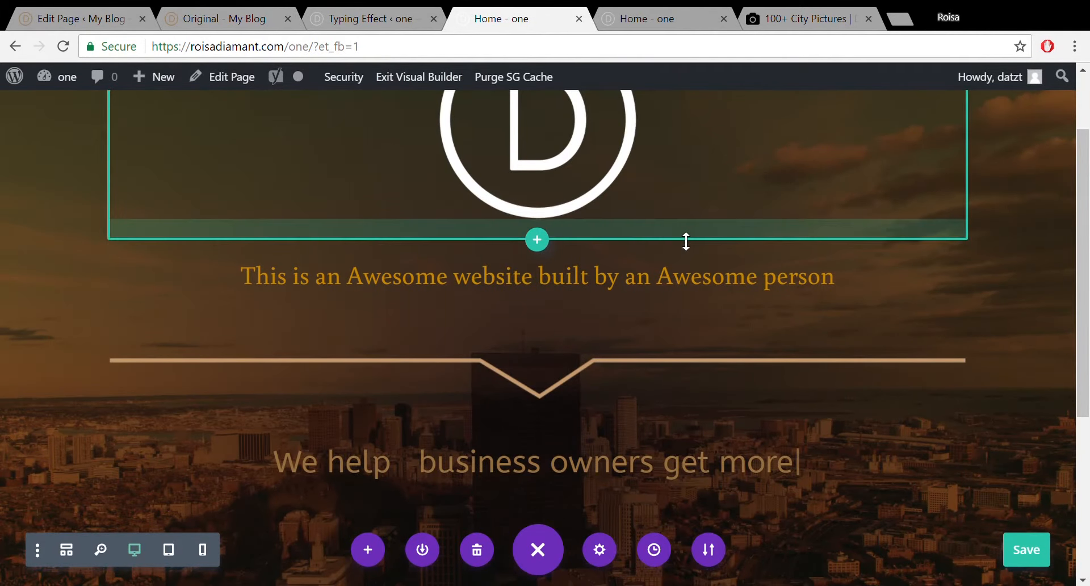
drag(686, 241, 686, 222)
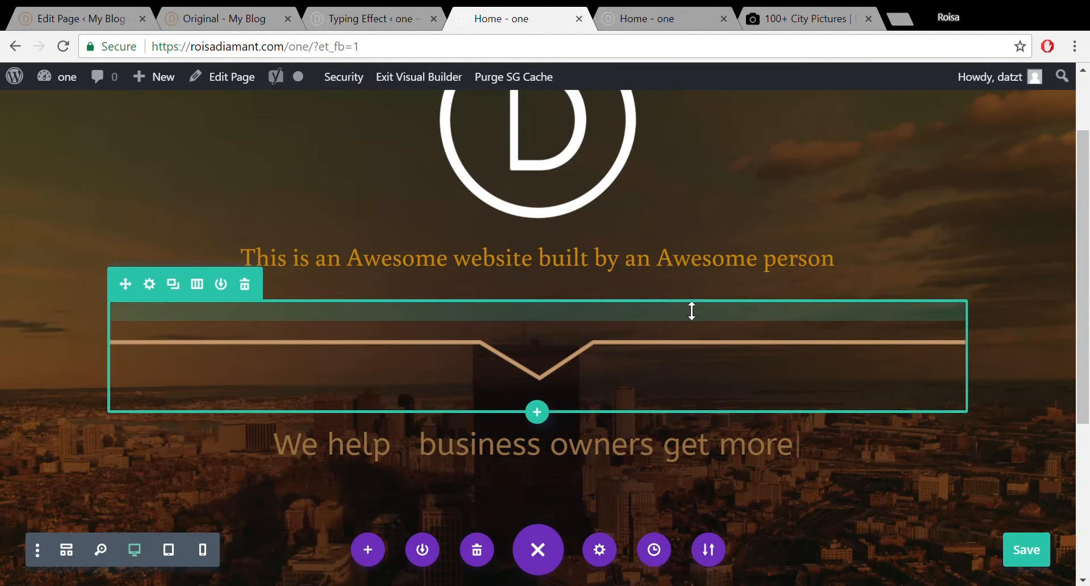
drag(691, 309, 701, 292)
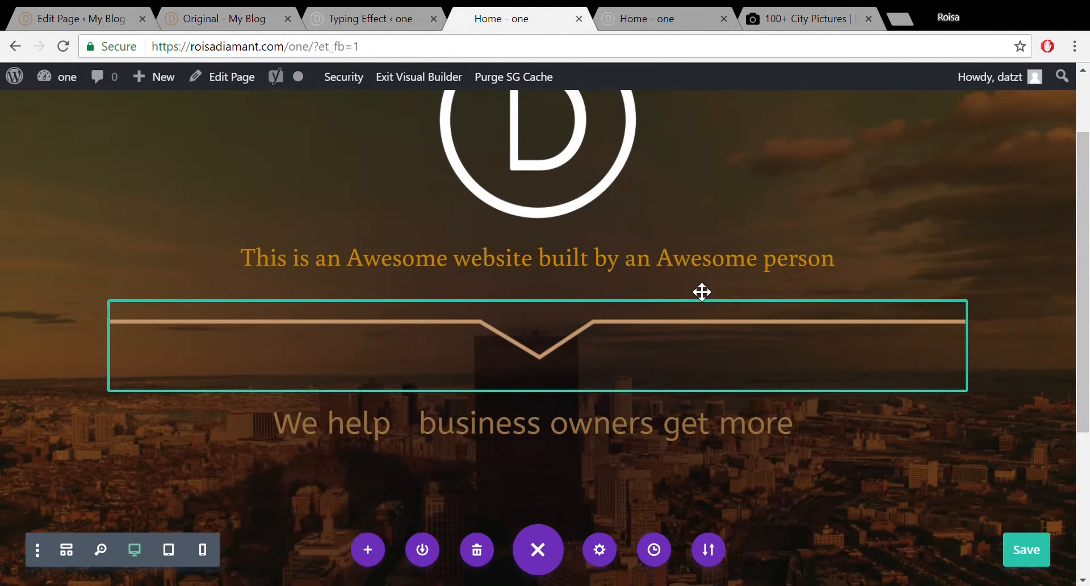
drag(657, 393, 658, 376)
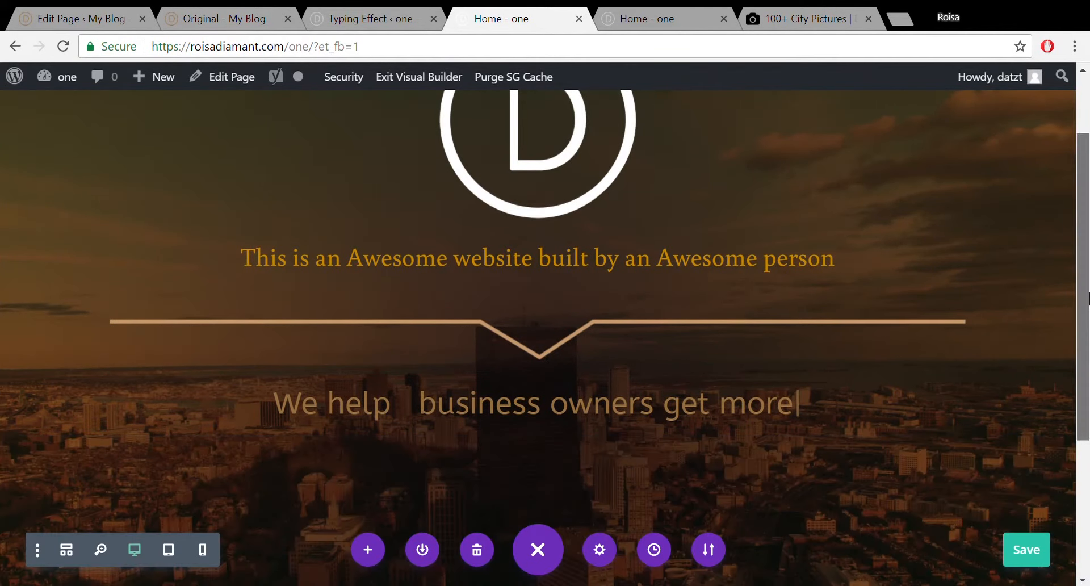
Drag the hero section's bottom padding to end just below the 'We help' line.
drag(1083, 297, 1073, 459)
drag(708, 491, 747, 285)
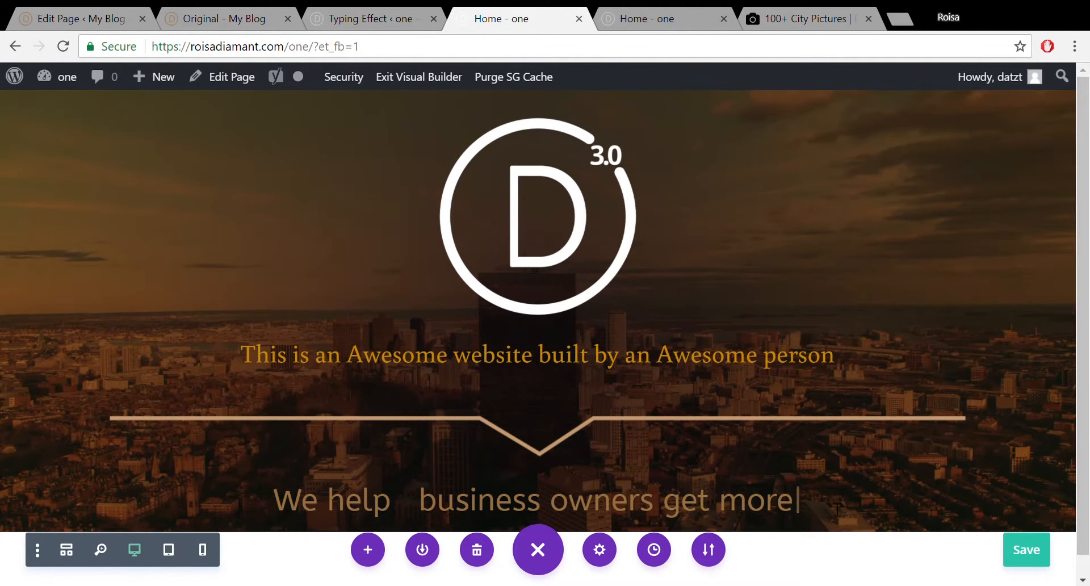
drag(1085, 340, 1089, 470)
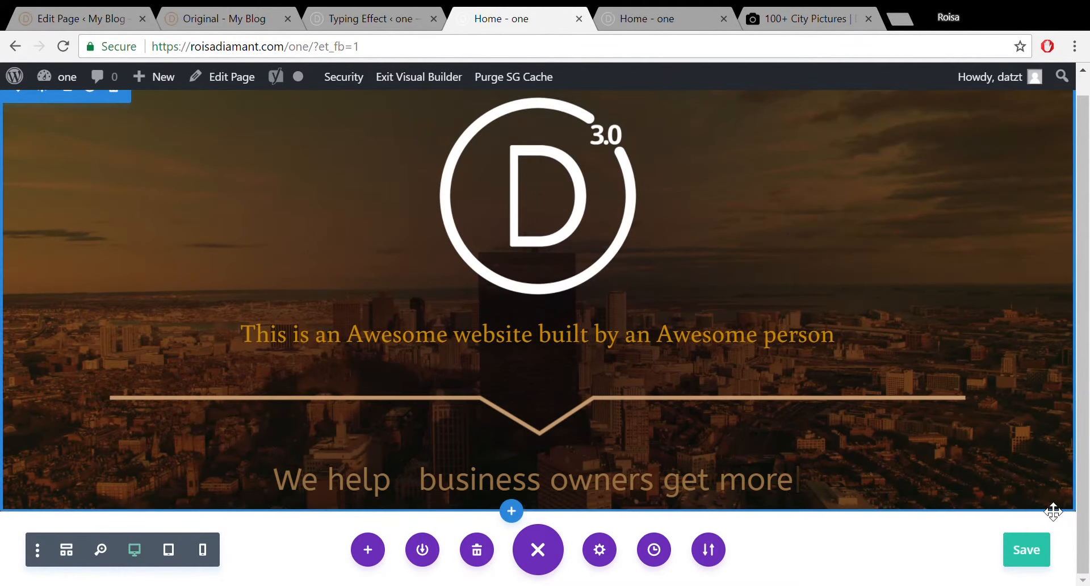
drag(1036, 520, 1041, 554)
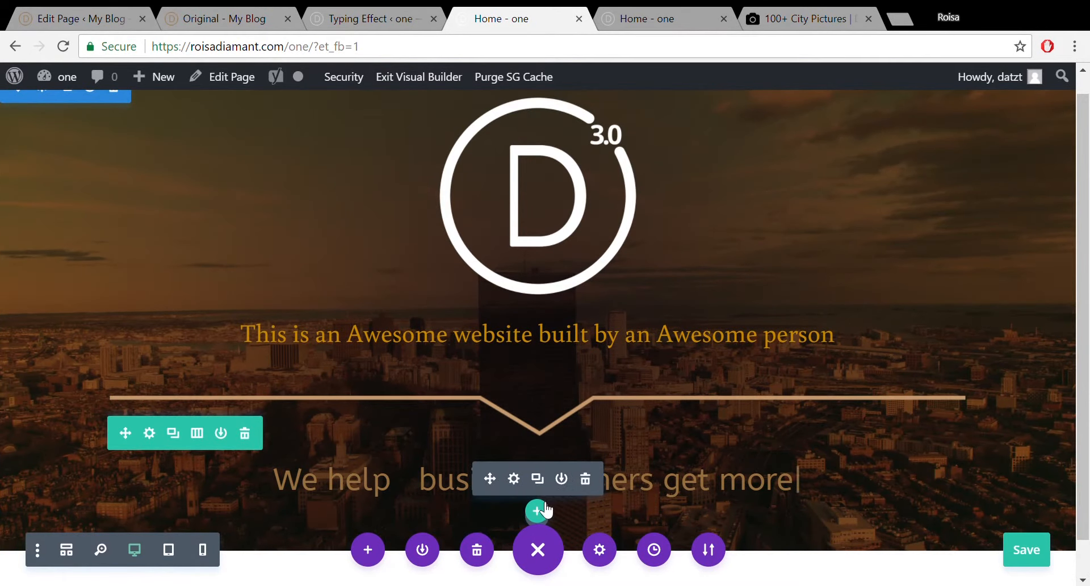
Add a one-column row below the hero text and insert a Button module, searching 'butt'.
click(537, 511)
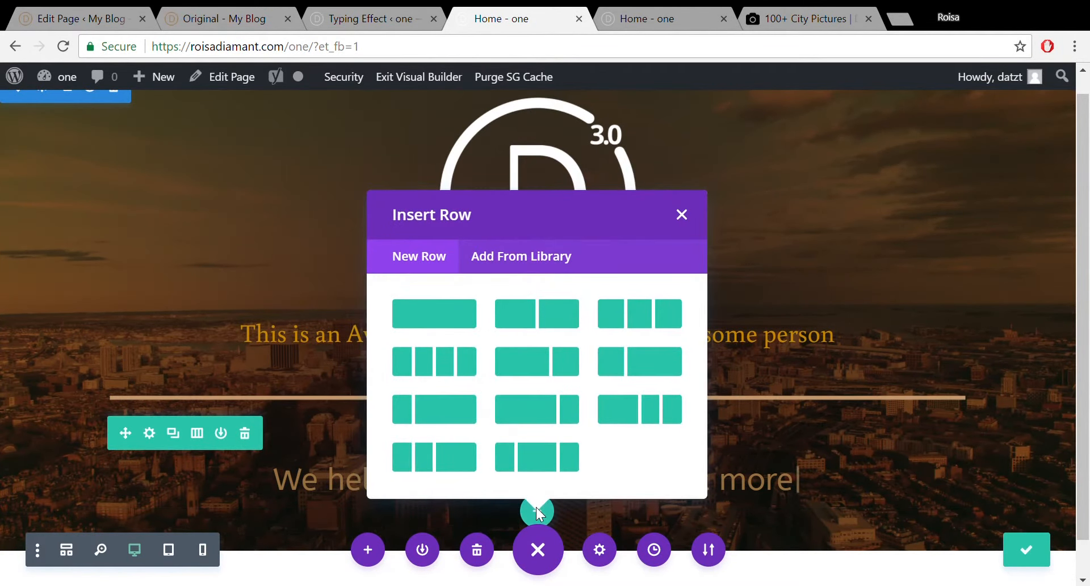
click(460, 311)
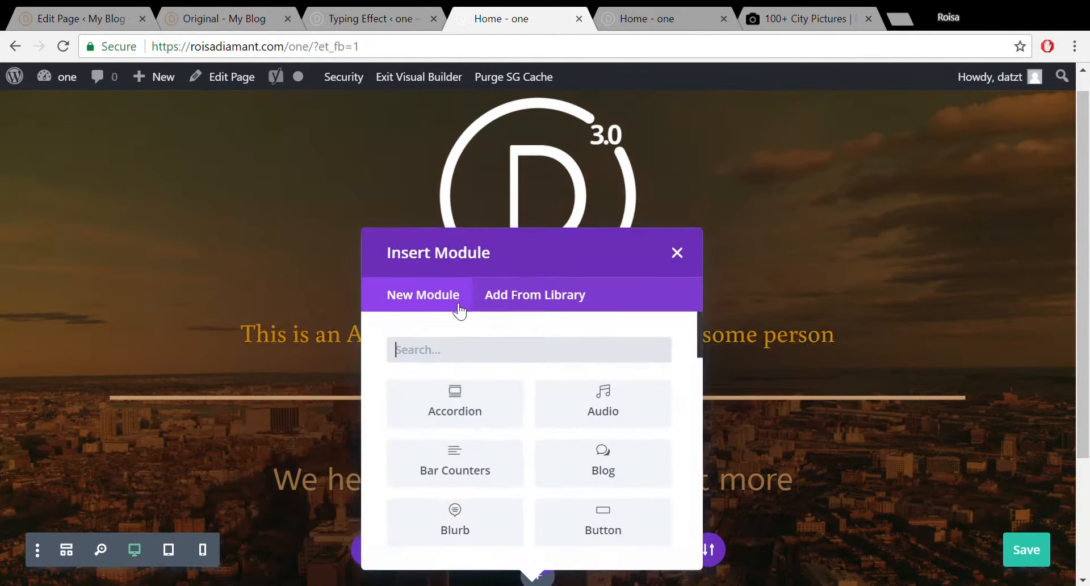
text(butt)
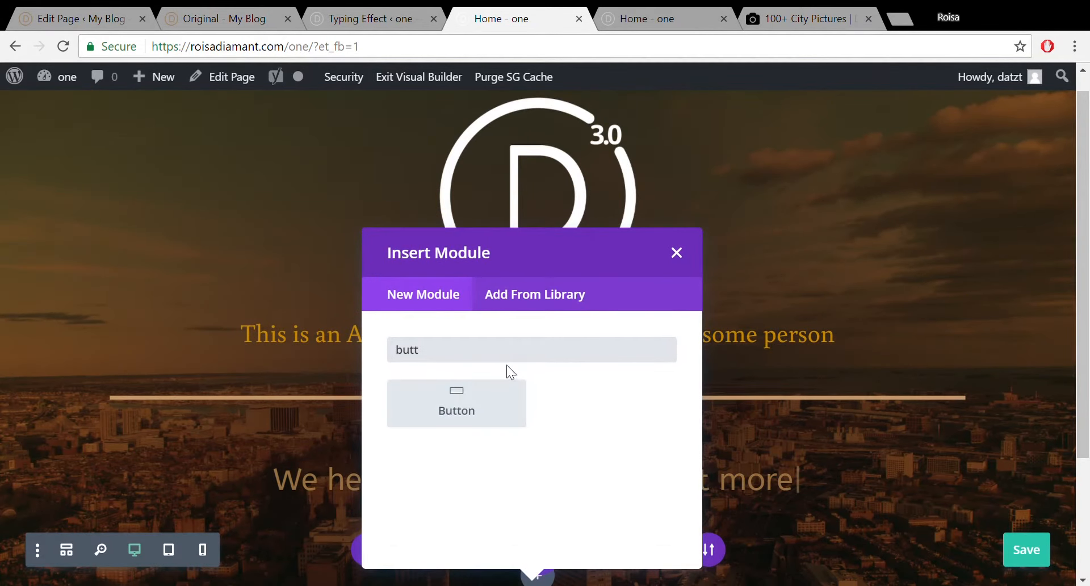
click(499, 398)
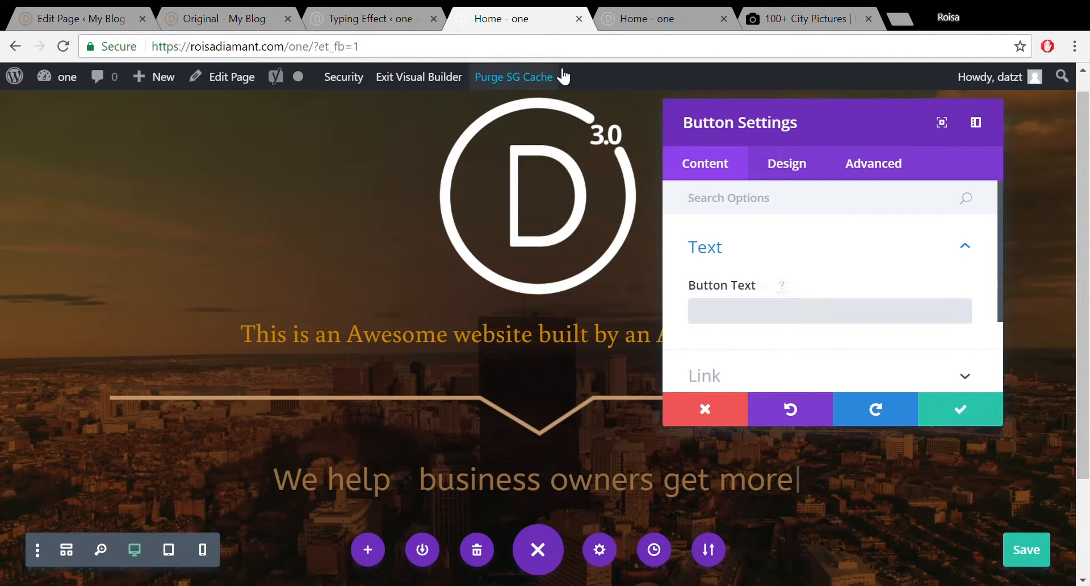
Set the button text to 'See how we can help you'.
click(51, 14)
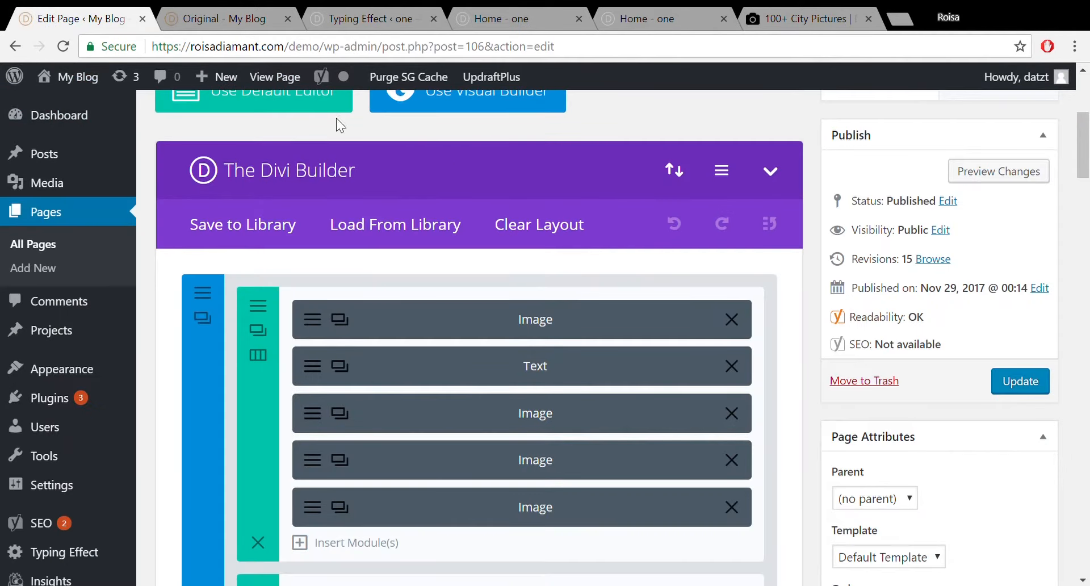
click(236, 22)
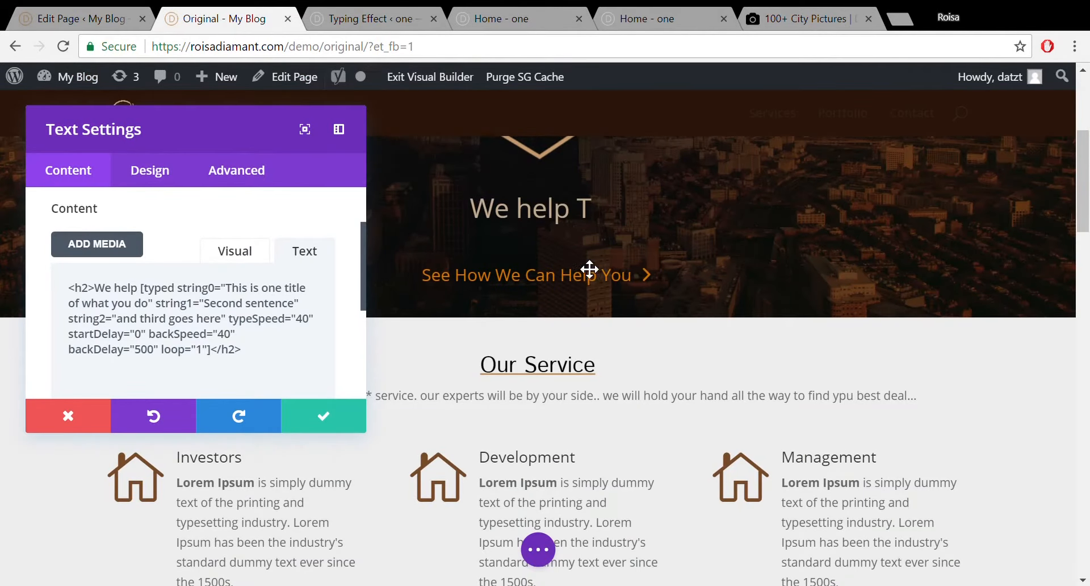
click(495, 14)
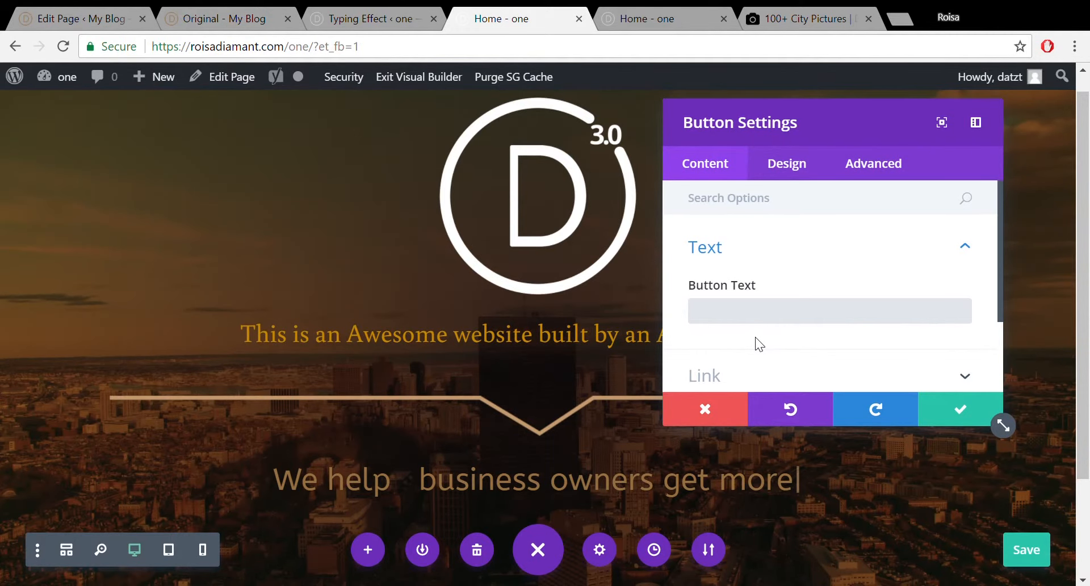
text(See how w)
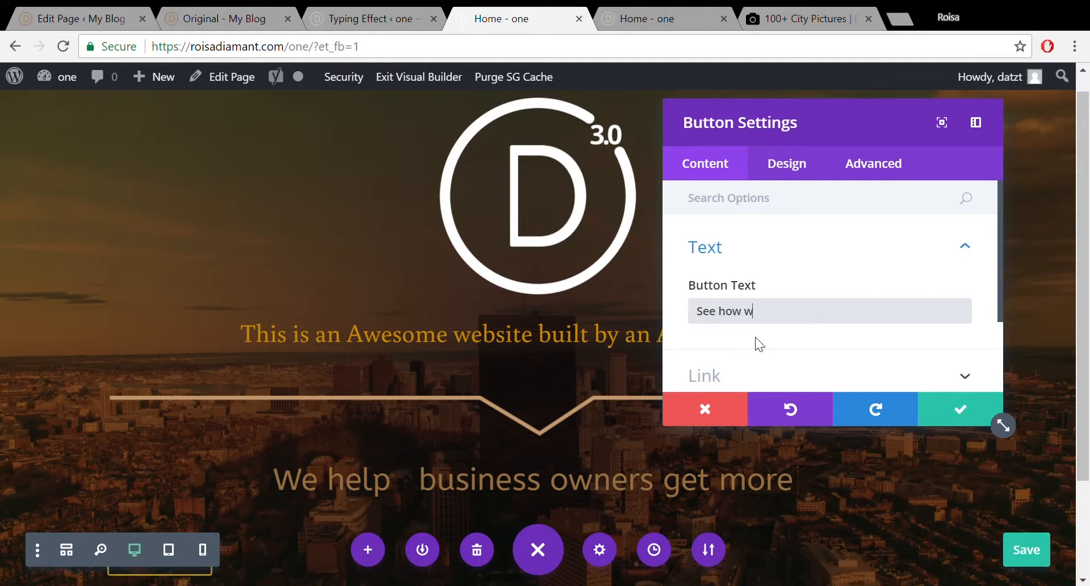
text(e can he)
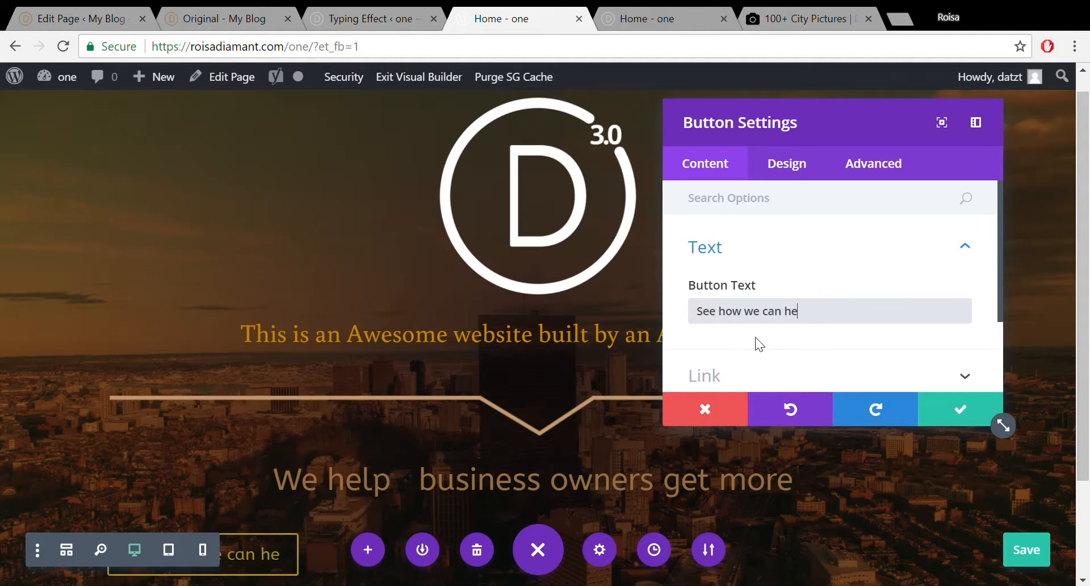
text(lp you)
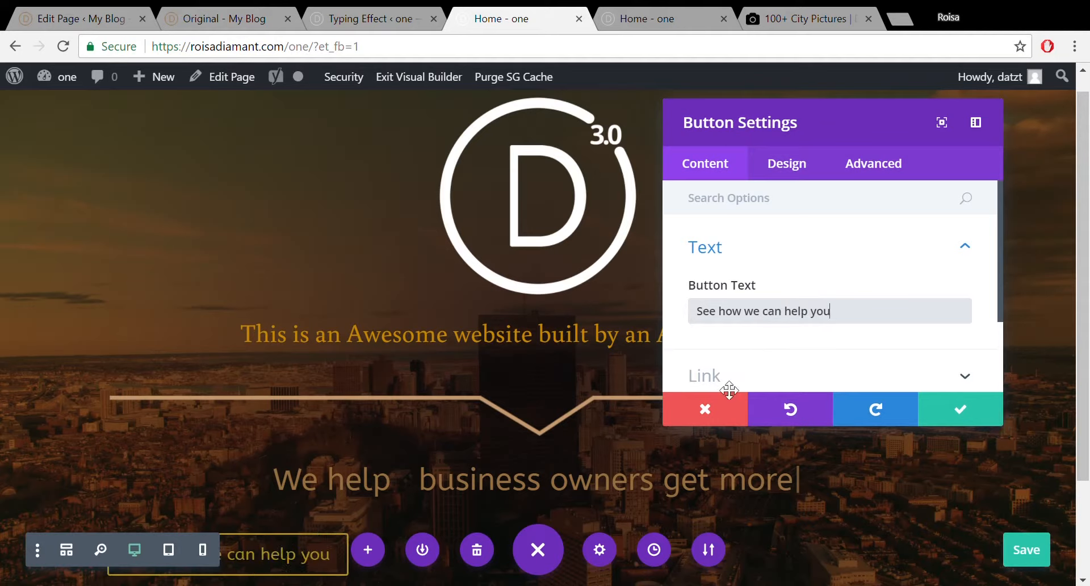
Set the button alignment to center in the Design tab and save the module.
click(789, 158)
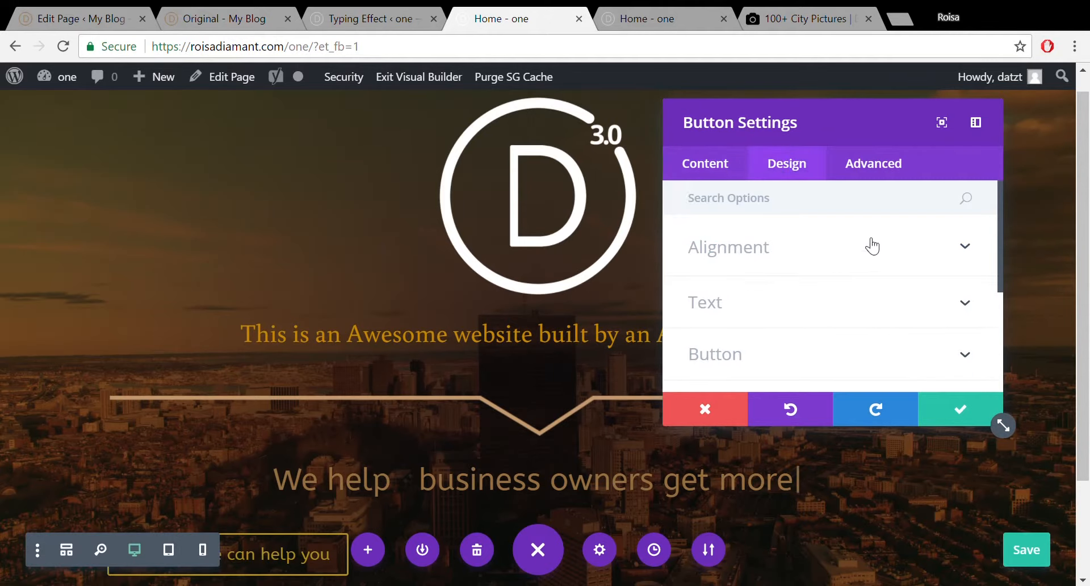
click(965, 249)
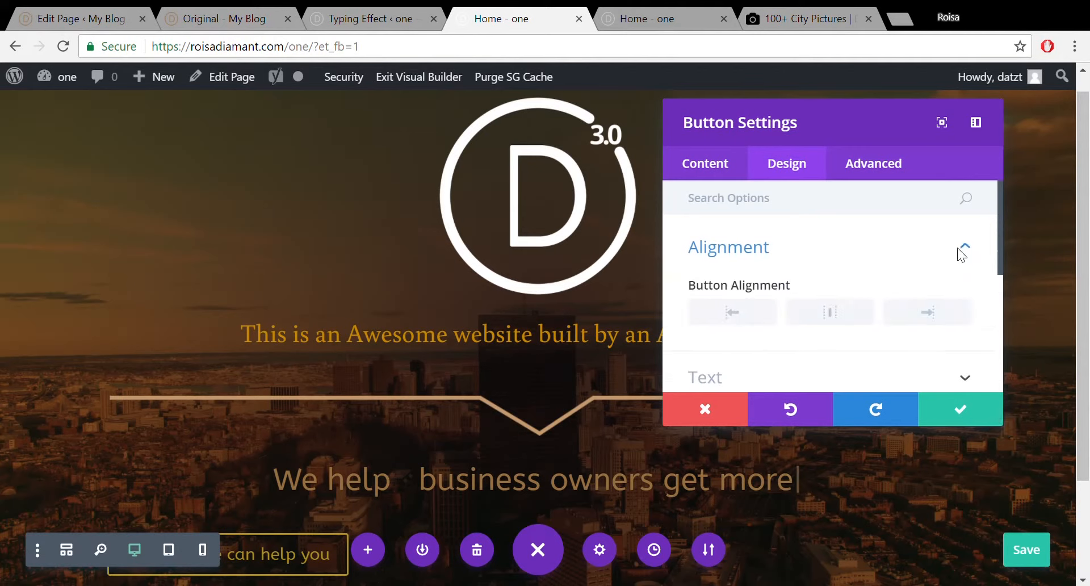
click(838, 309)
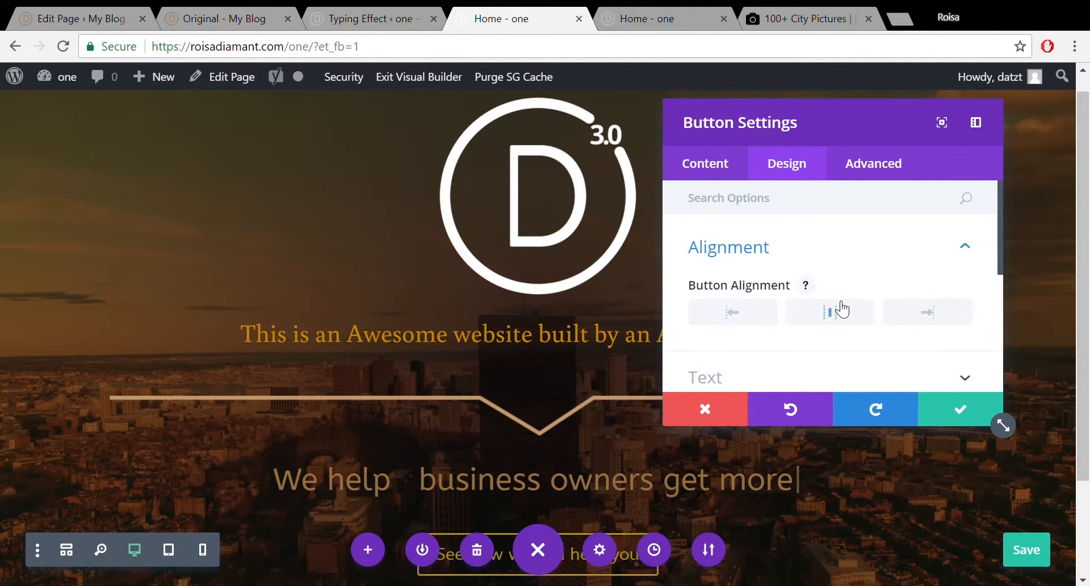
click(959, 413)
scroll(533, 341, down, 2)
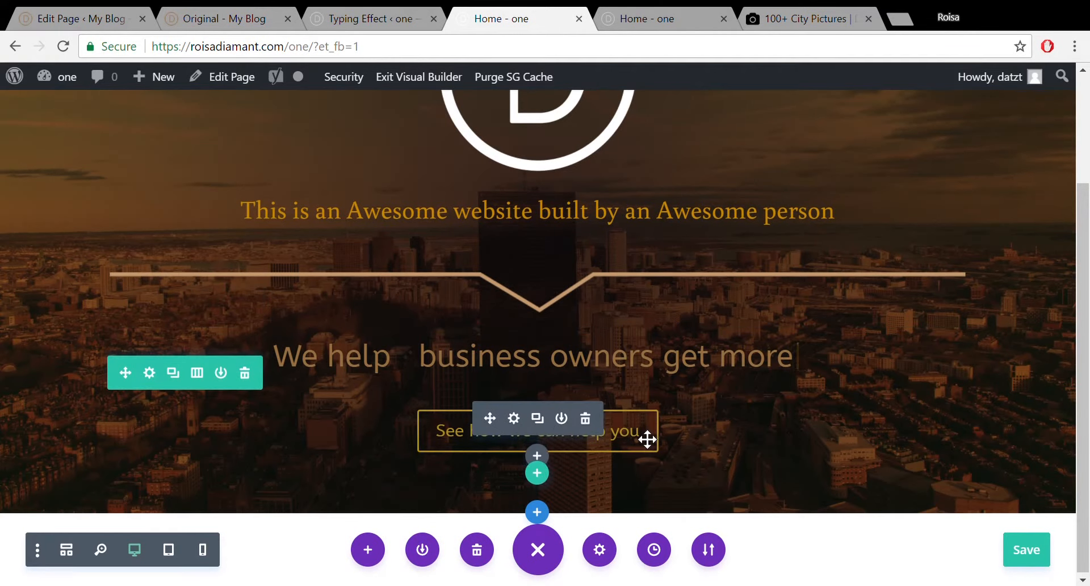
Turn on Use Custom Styles for the hero button, keep text size 20px, and begin picking its text colour.
click(515, 419)
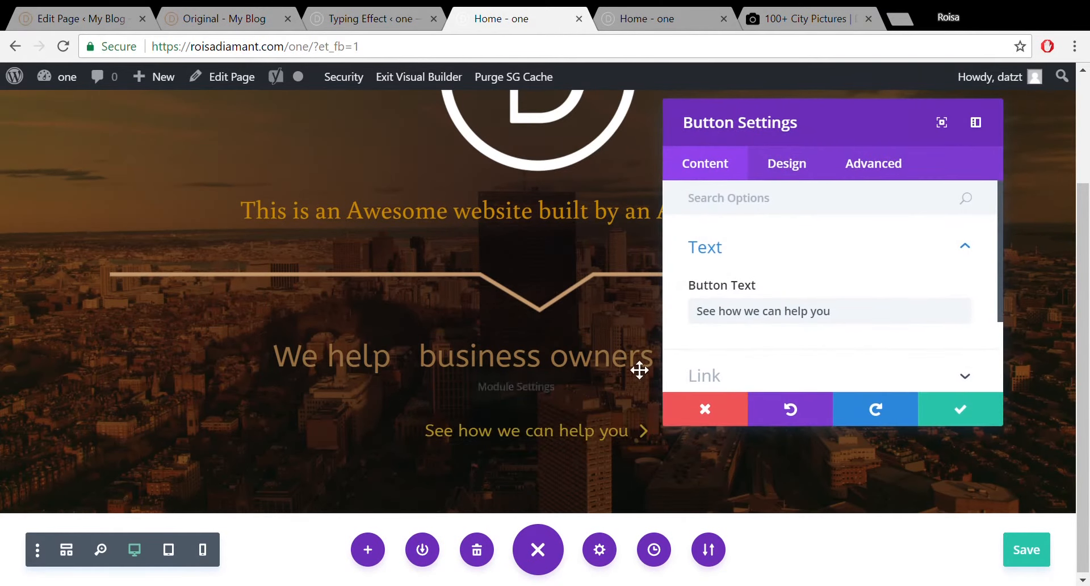
drag(1000, 231, 1002, 298)
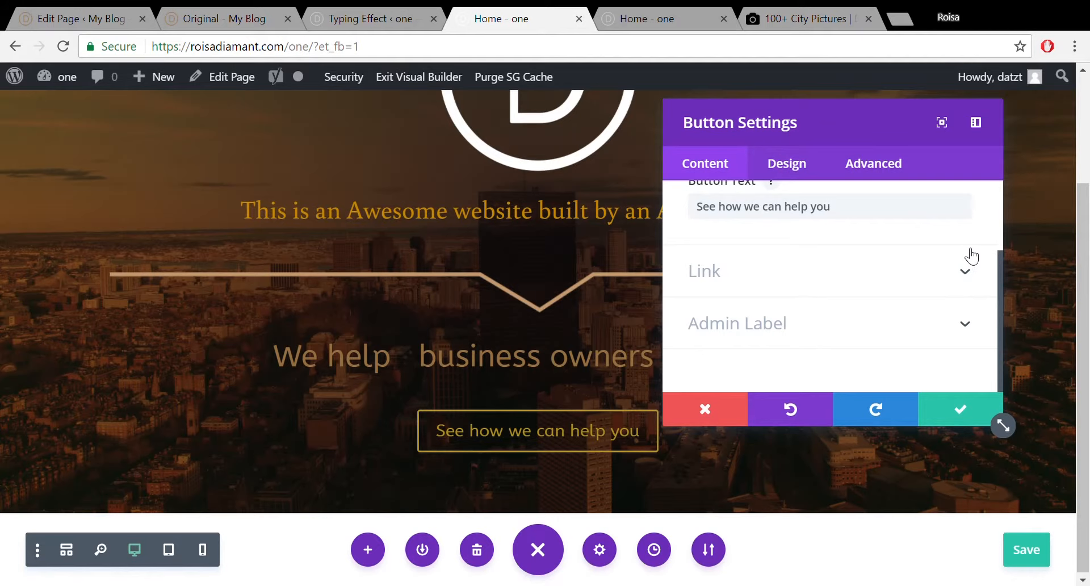
click(778, 177)
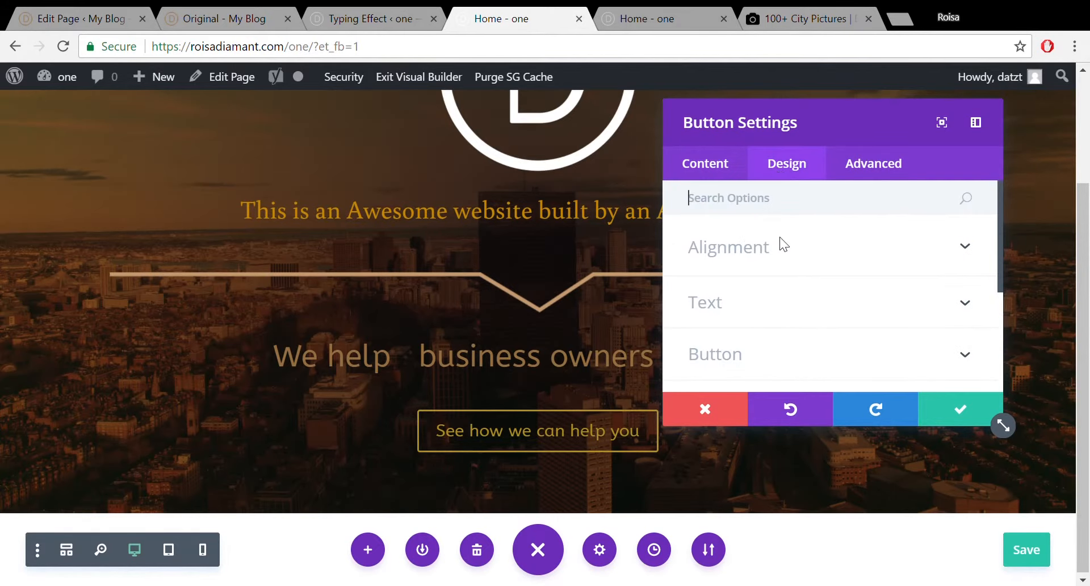
click(944, 358)
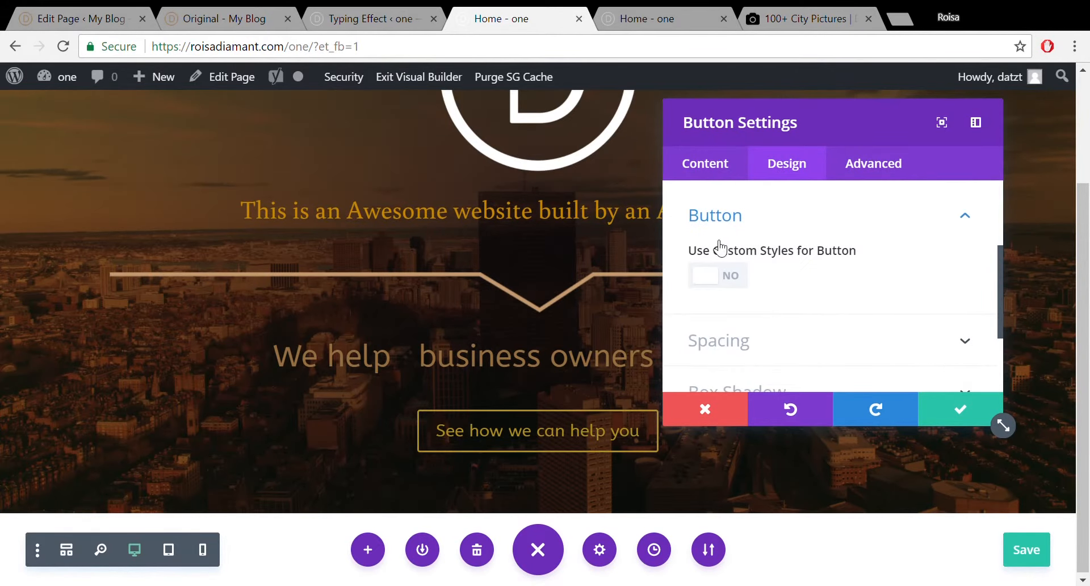
click(741, 276)
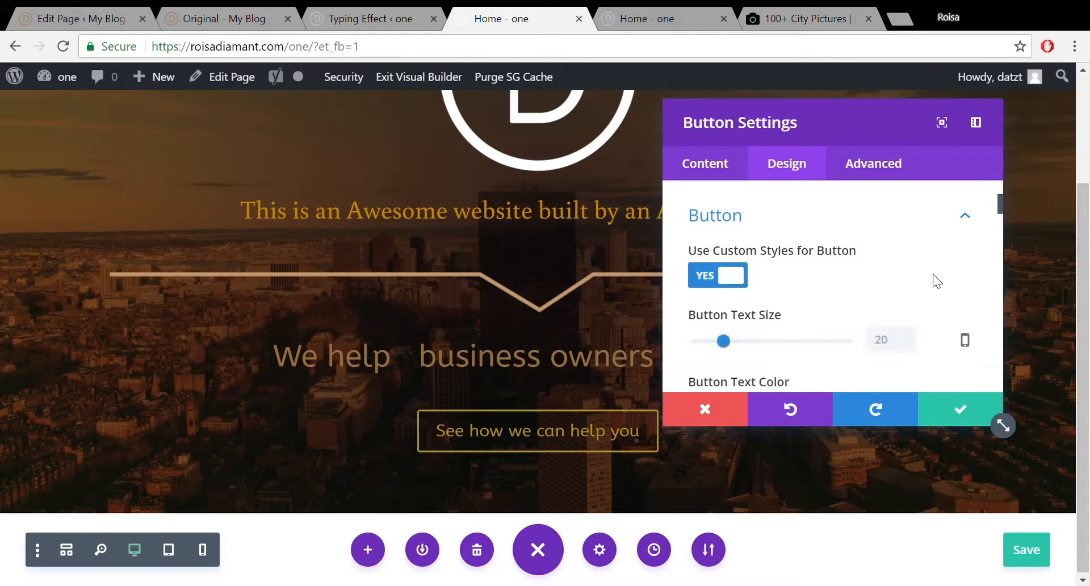
drag(999, 202, 1002, 210)
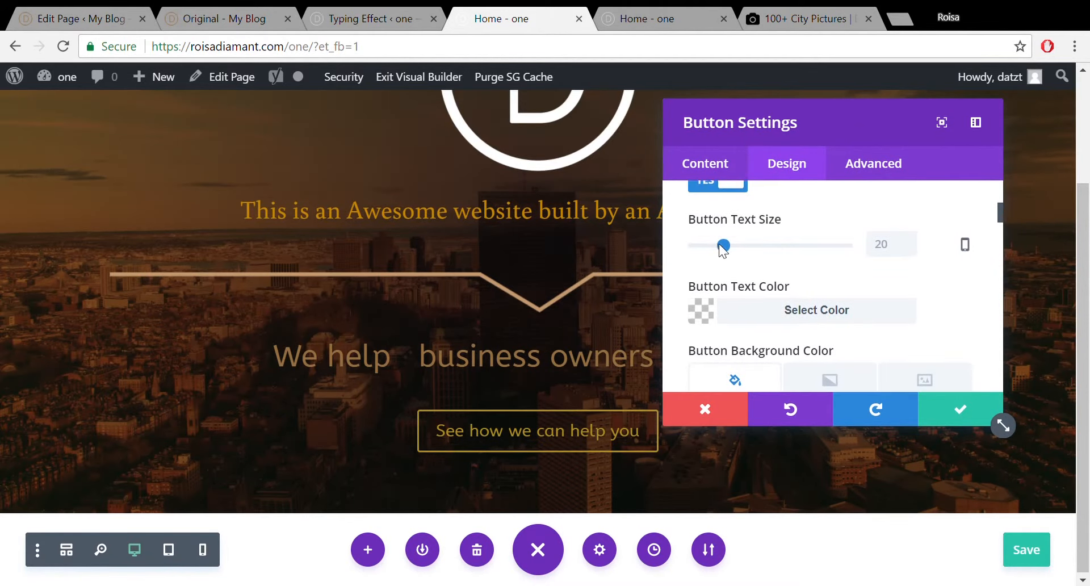
mouse_move(724, 243)
mouse_down()
mouse_move(742, 244)
mouse_move(709, 248)
mouse_move(755, 248)
mouse_move(724, 250)
mouse_up()
click(834, 317)
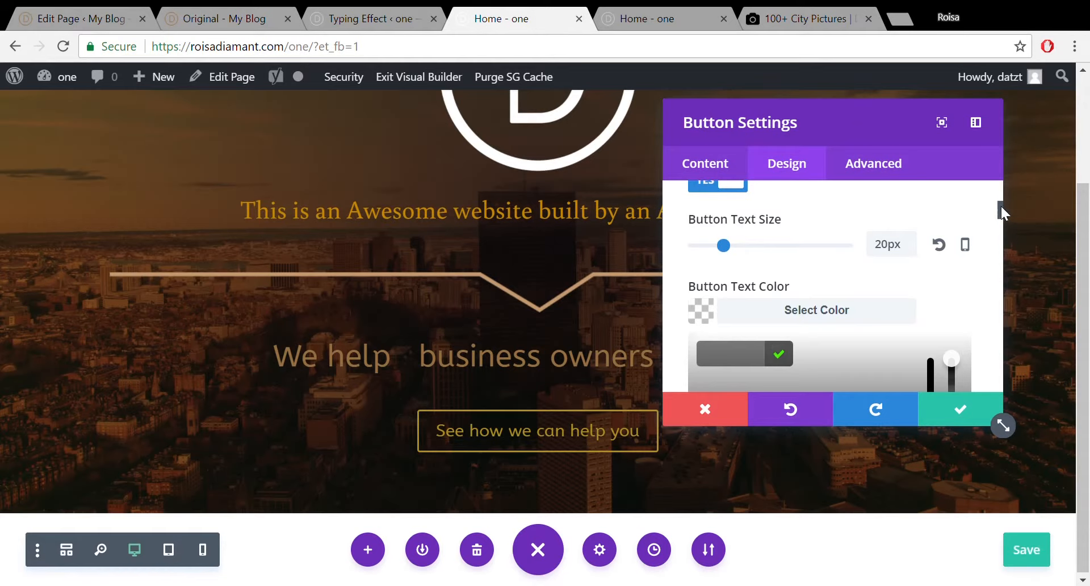
drag(1000, 206, 1000, 220)
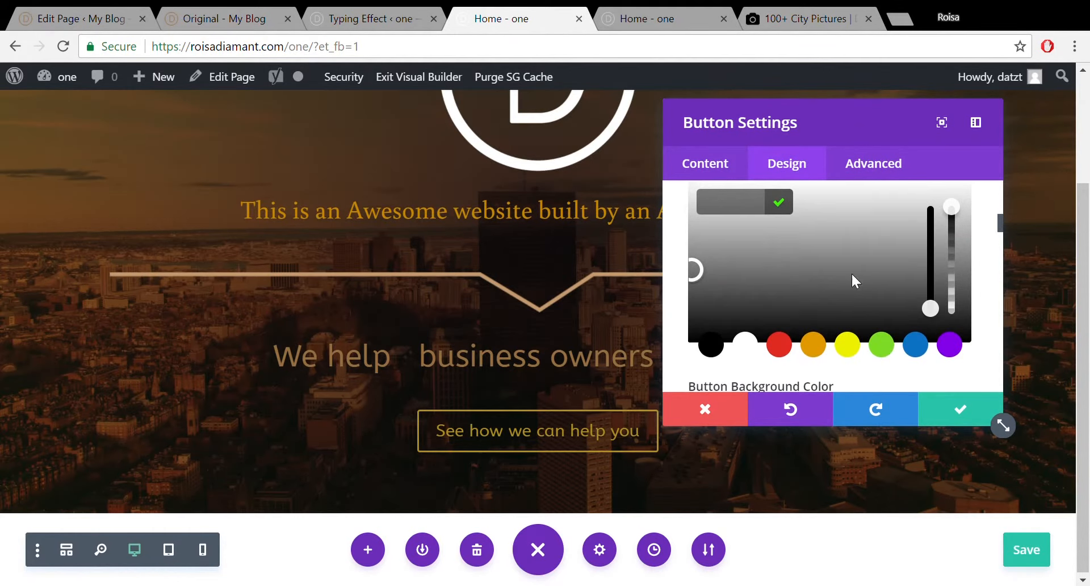
Start from the orange swatch and drag the colour picker toward a dark brown text shade.
click(813, 344)
click(719, 250)
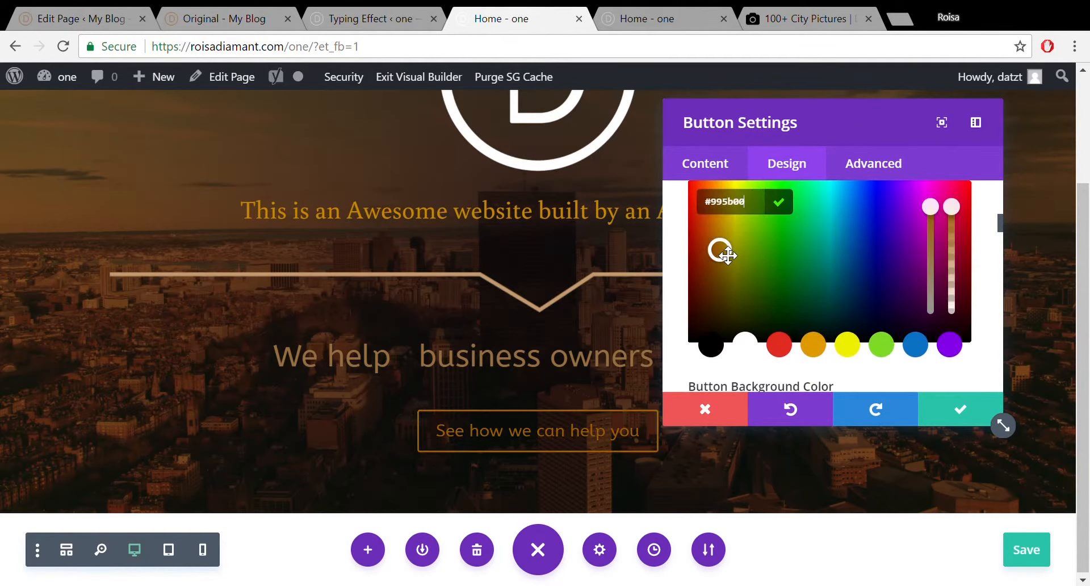
mouse_move(727, 257)
mouse_down()
mouse_move(738, 274)
mouse_move(713, 250)
mouse_up()
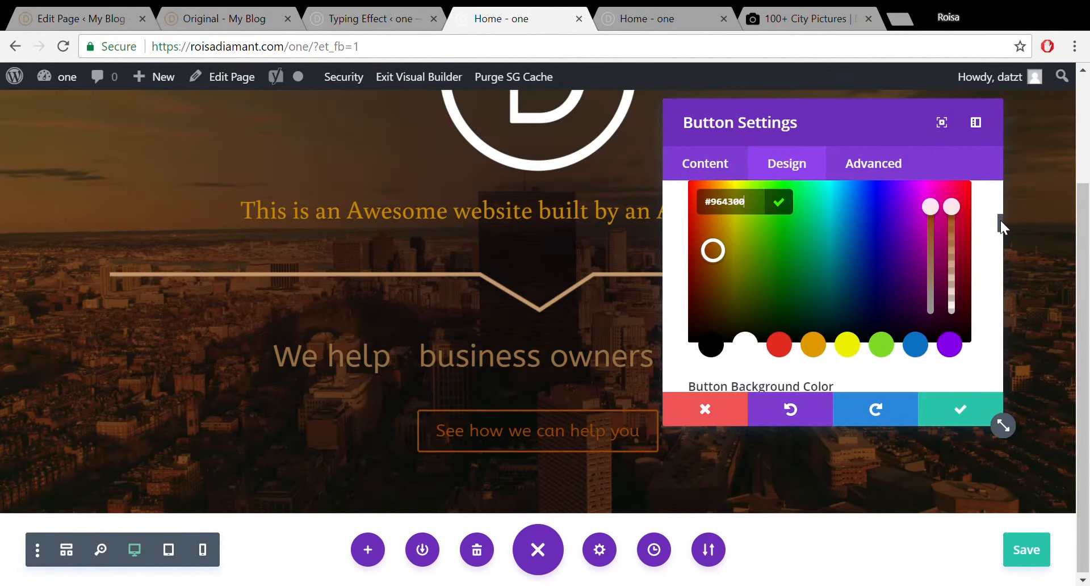
drag(1000, 220, 999, 216)
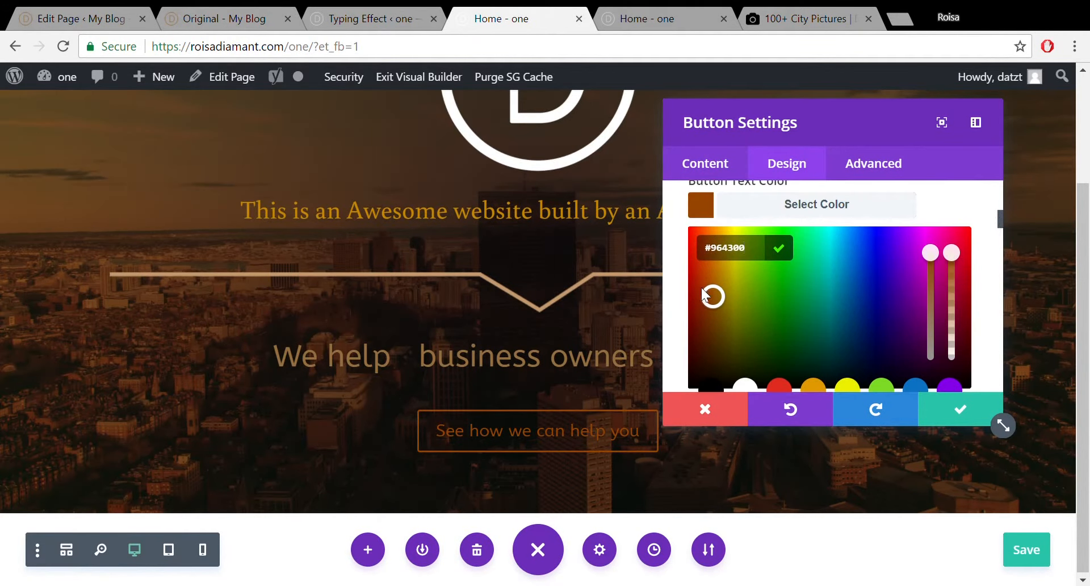
drag(719, 301, 725, 346)
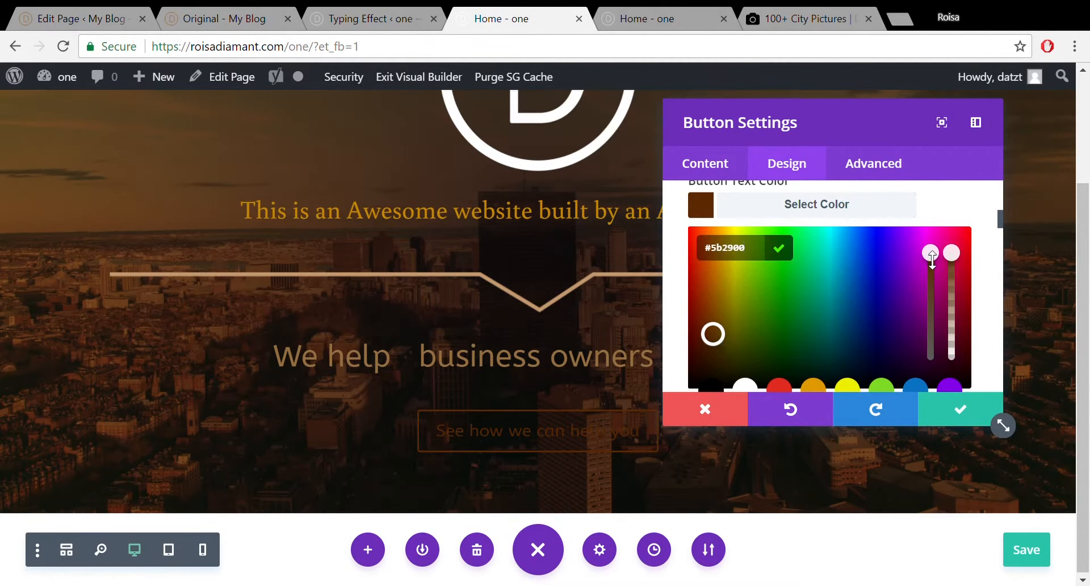
mouse_move(930, 257)
mouse_down()
mouse_move(934, 321)
mouse_move(932, 274)
mouse_up()
Fine-tune hue and brightness to golden-brown #9e6900 and apply the button settings.
drag(724, 332, 723, 320)
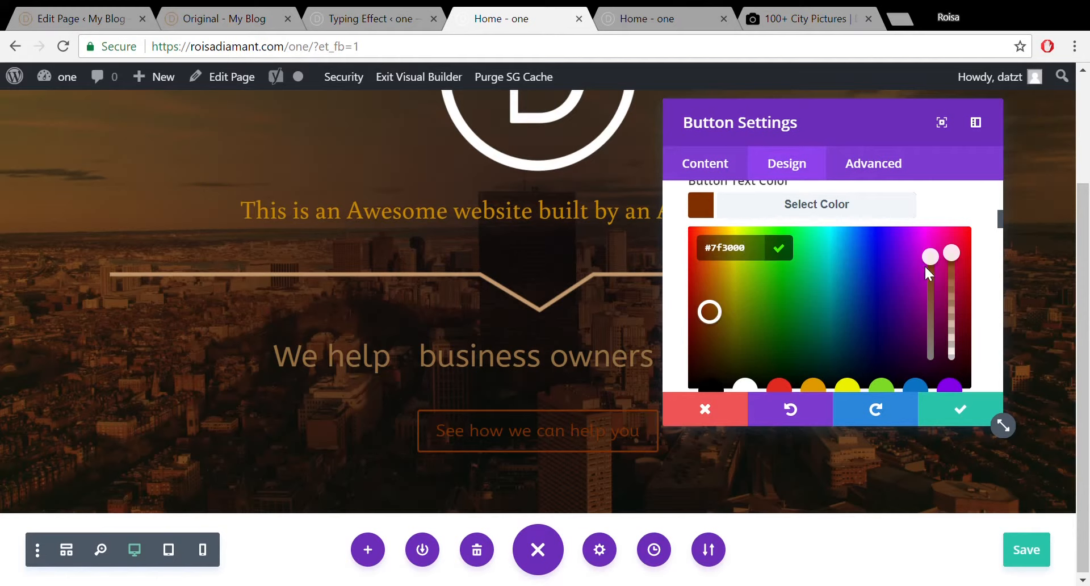
drag(925, 265, 928, 310)
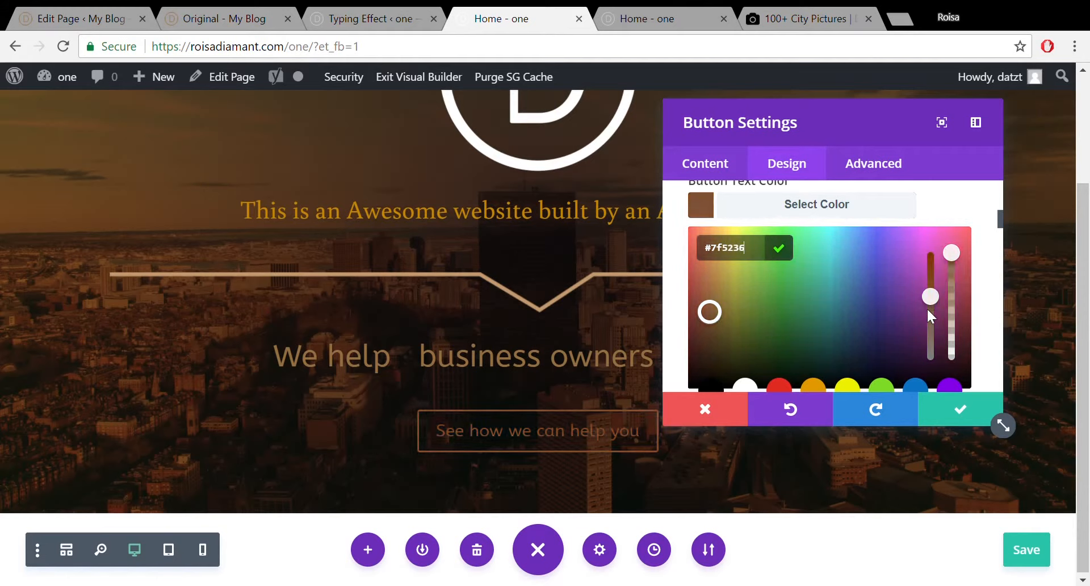
drag(927, 311, 925, 306)
drag(714, 322, 718, 328)
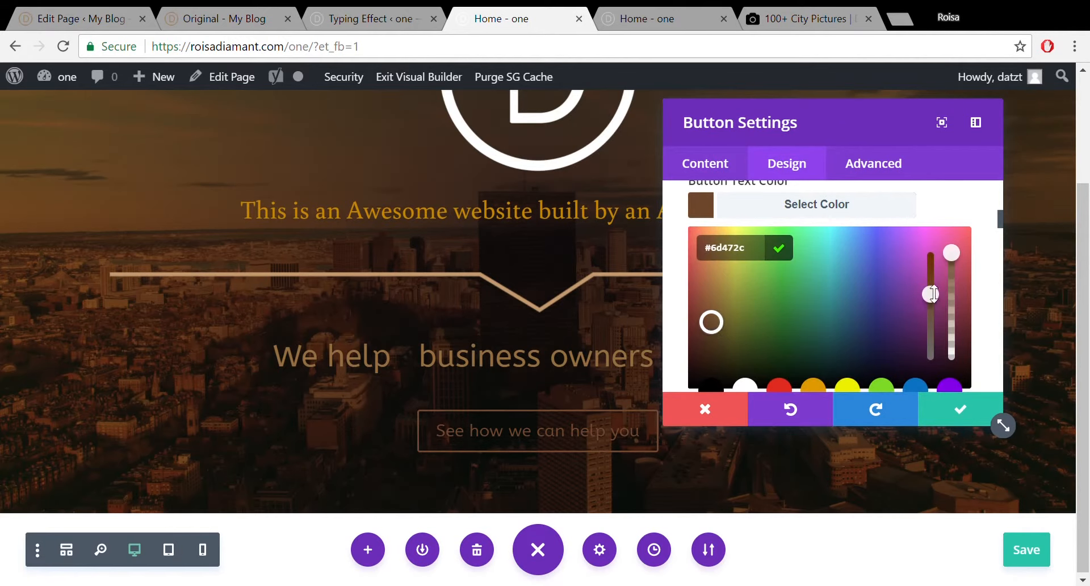
drag(933, 293, 936, 265)
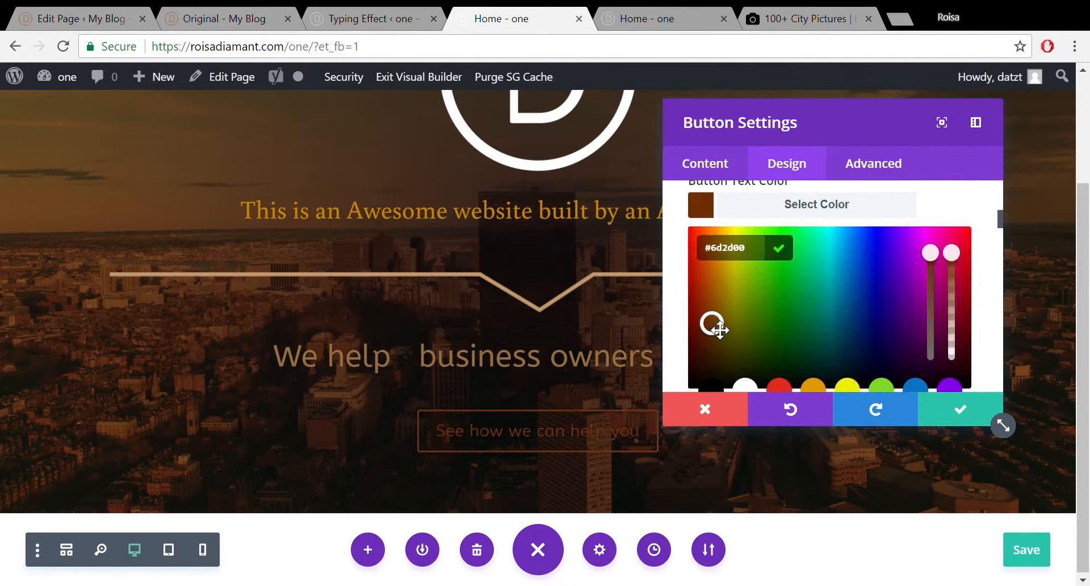
drag(712, 321, 723, 293)
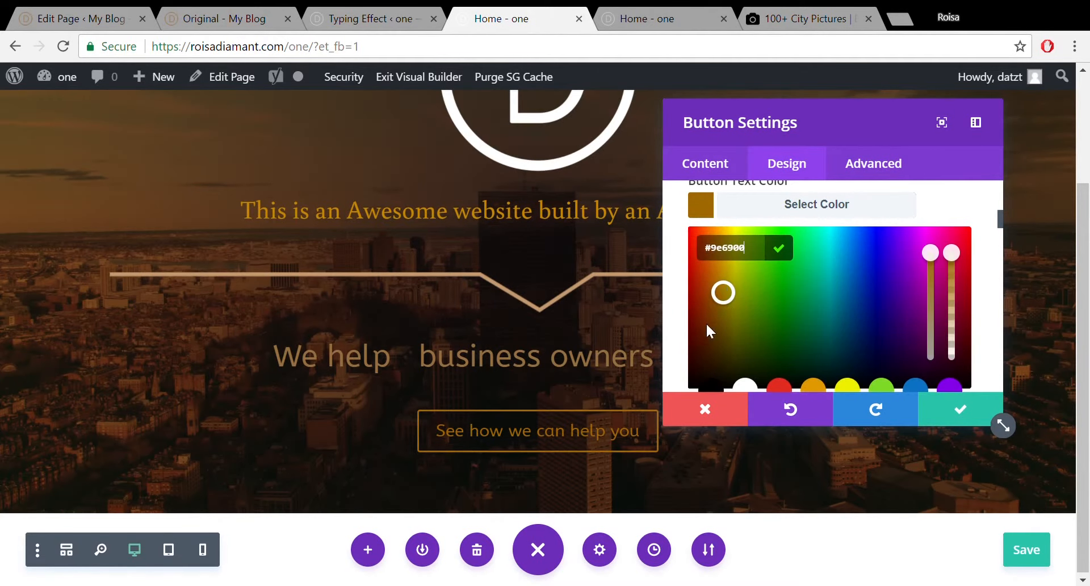
click(958, 410)
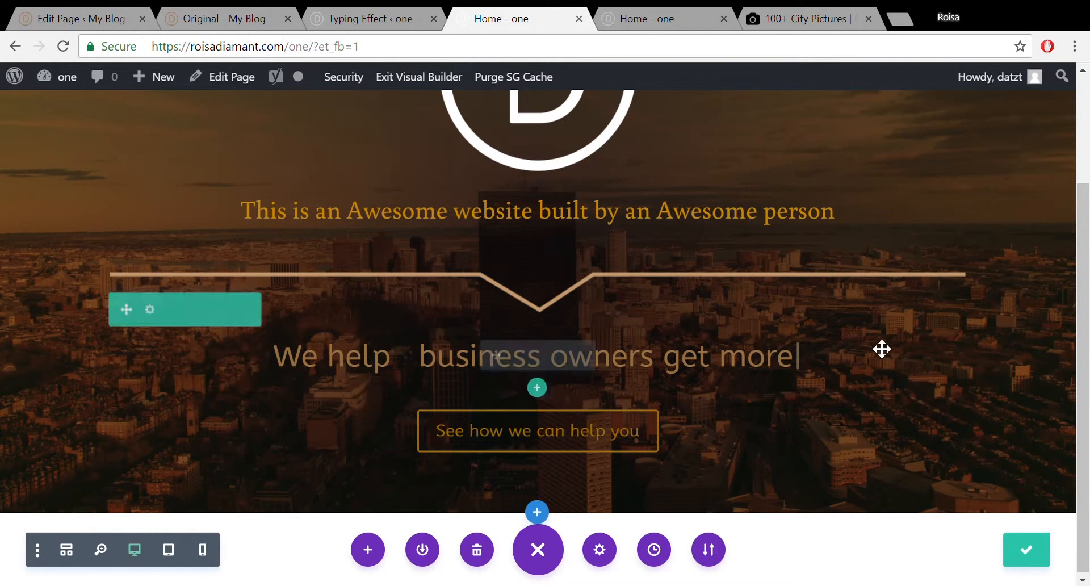
Set the hero button's Button URL to '#' and save the module settings.
scroll(1087, 214, up, 2)
scroll(1087, 215, down, 2)
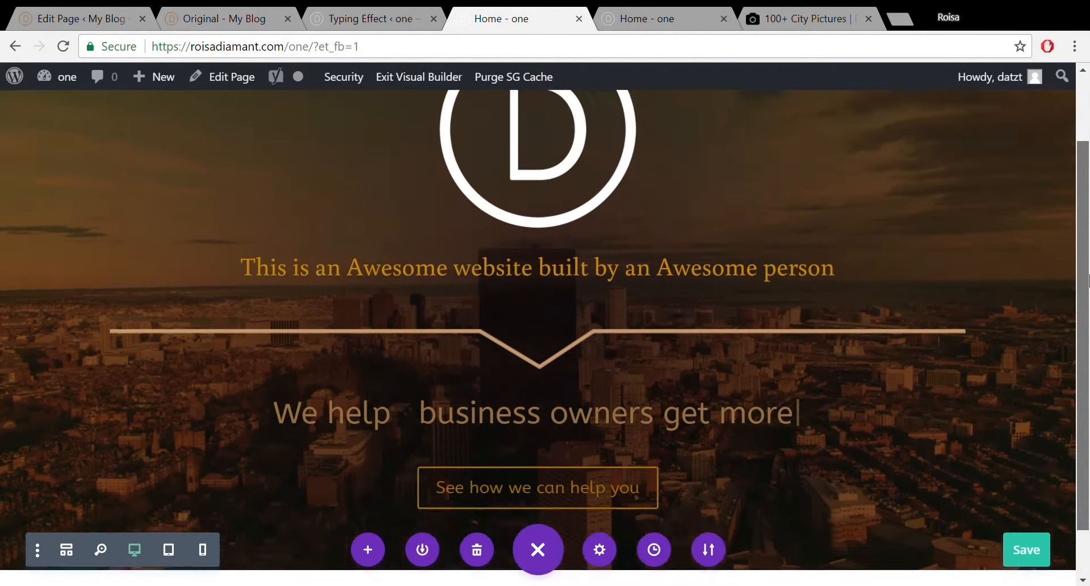
mouse_move(510, 449)
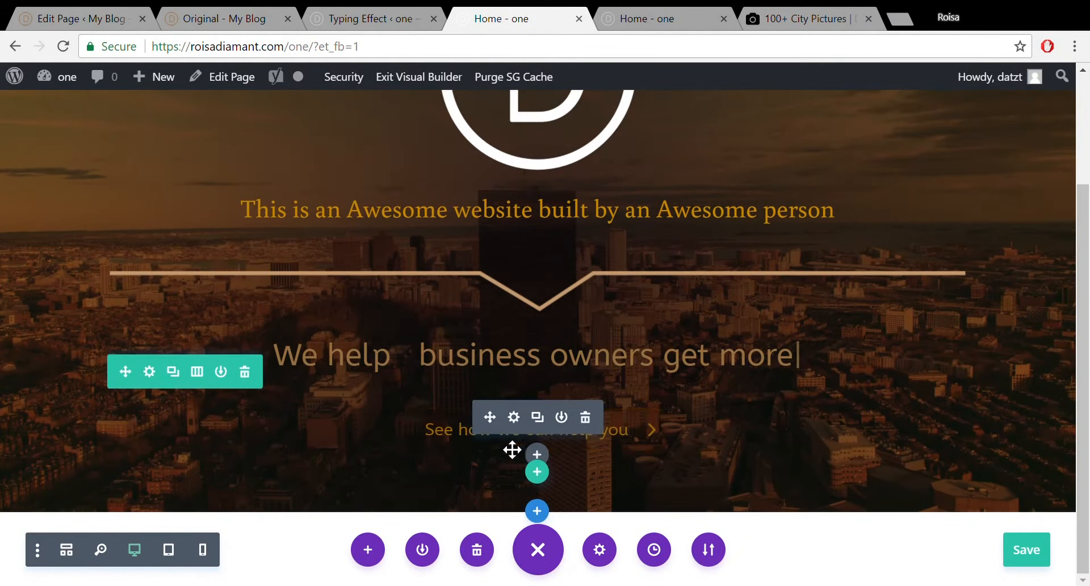
click(517, 423)
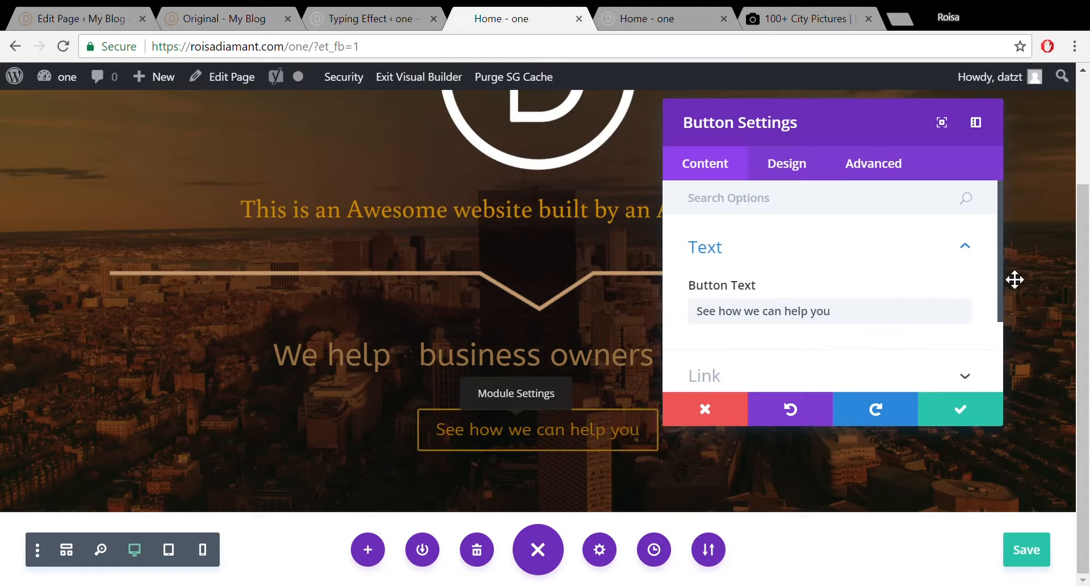
scroll(1007, 302, down, 2)
click(949, 315)
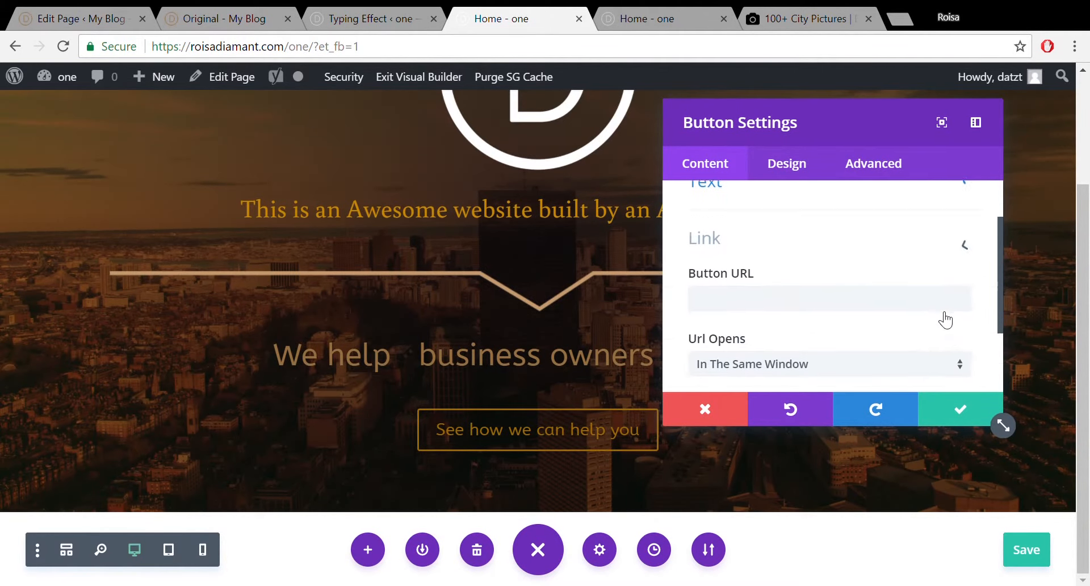
click(845, 280)
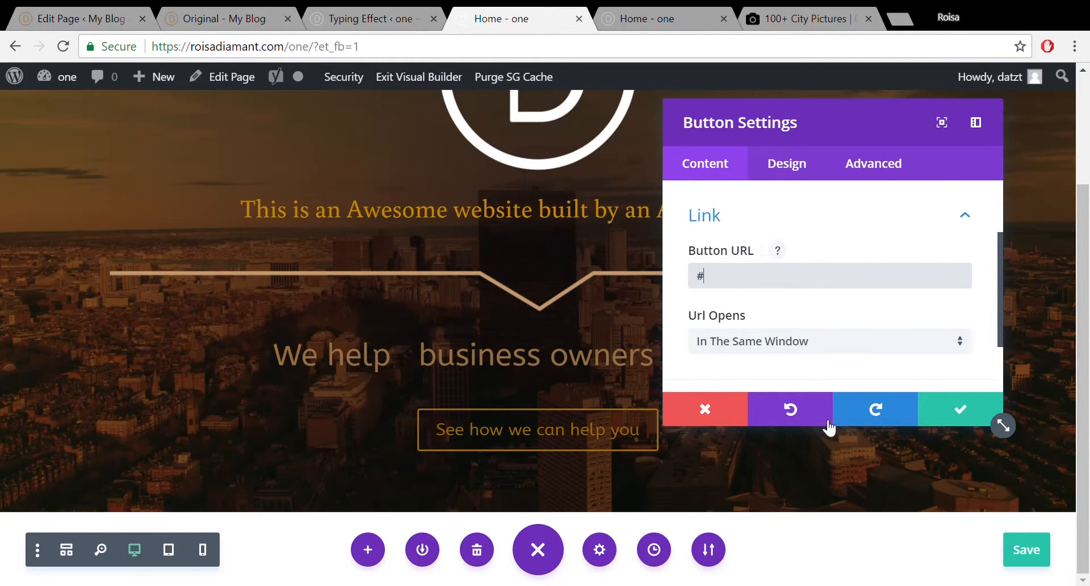
click(963, 418)
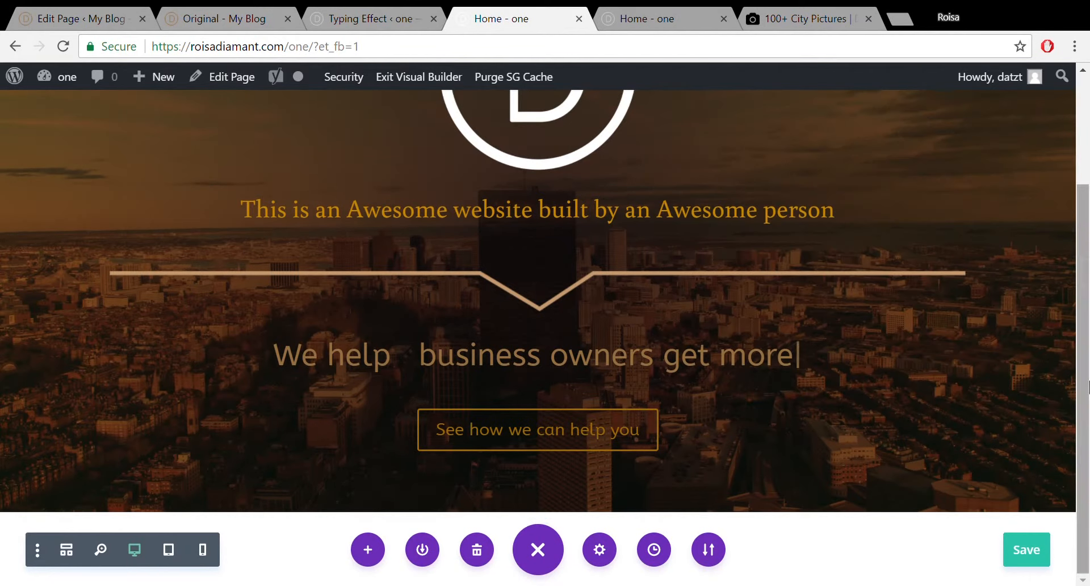
drag(1088, 383, 1084, 435)
Discard the unsaved Text Settings changes on the demo page and switch to the Home - one builder tab.
scroll(1088, 383, up, 3)
click(220, 14)
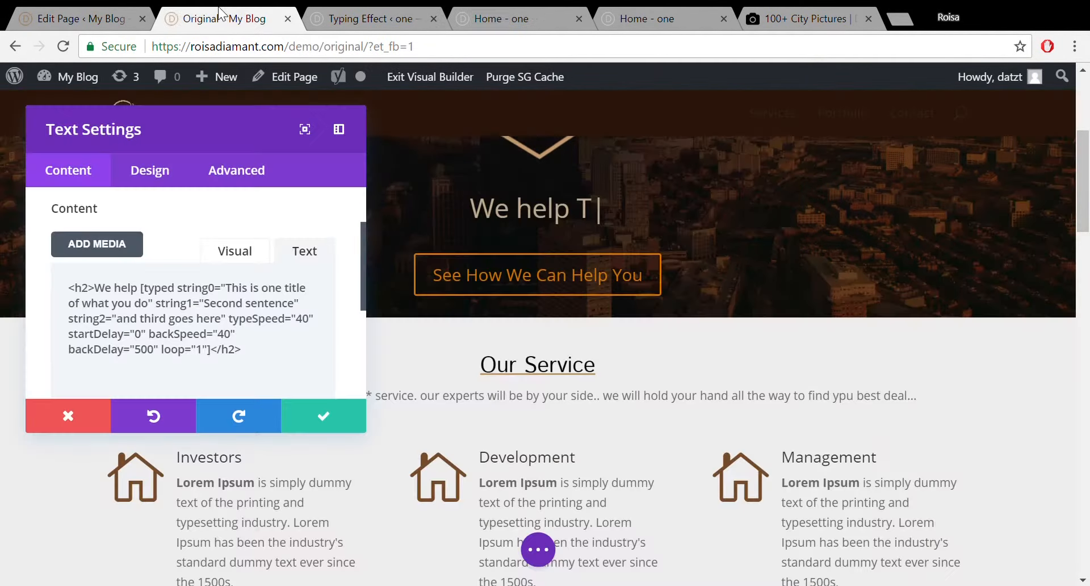
click(88, 14)
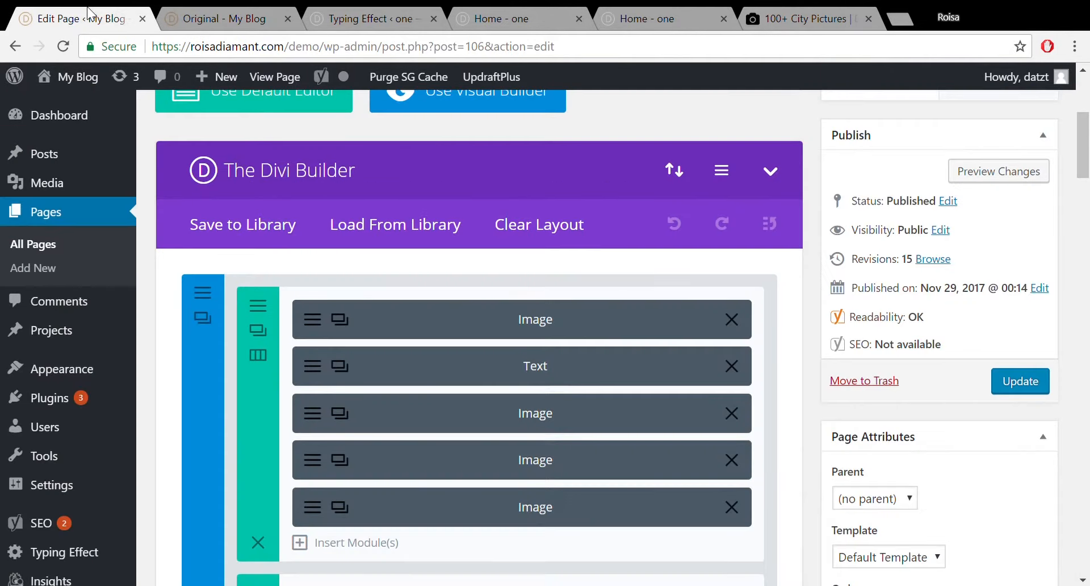
click(254, 12)
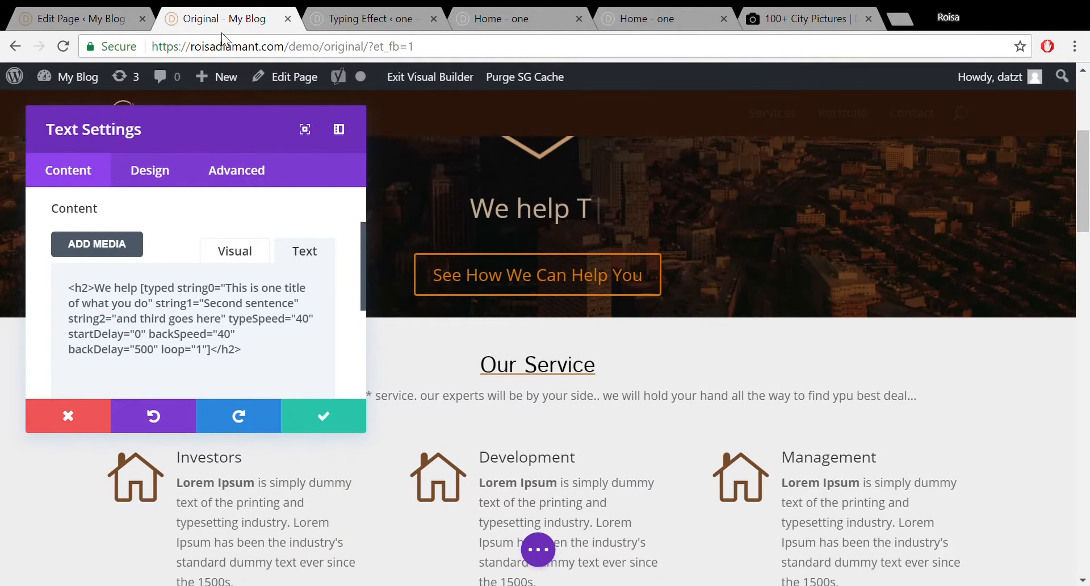
click(77, 418)
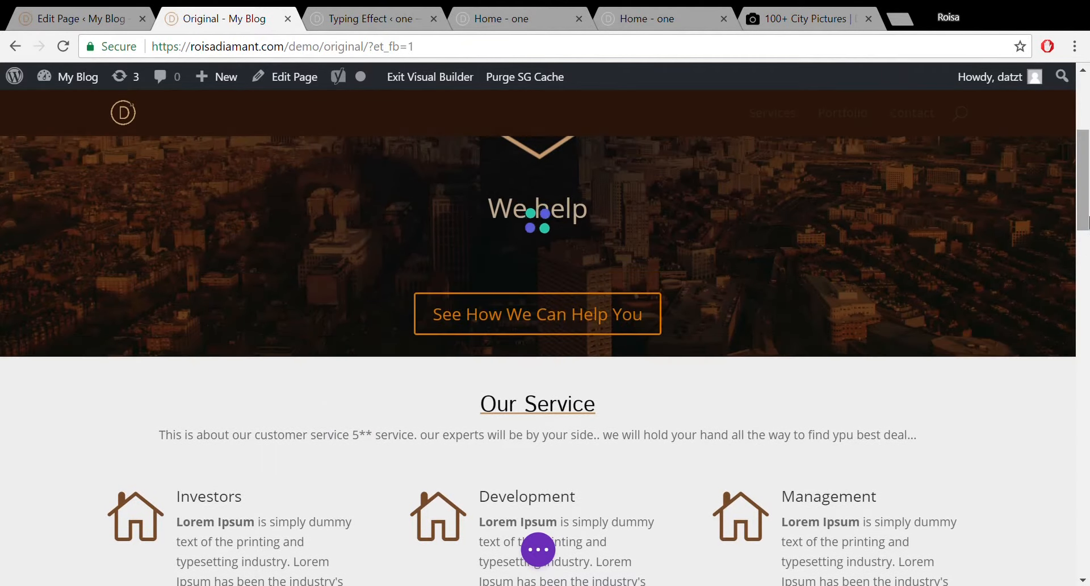
drag(1088, 190, 1086, 244)
click(476, 12)
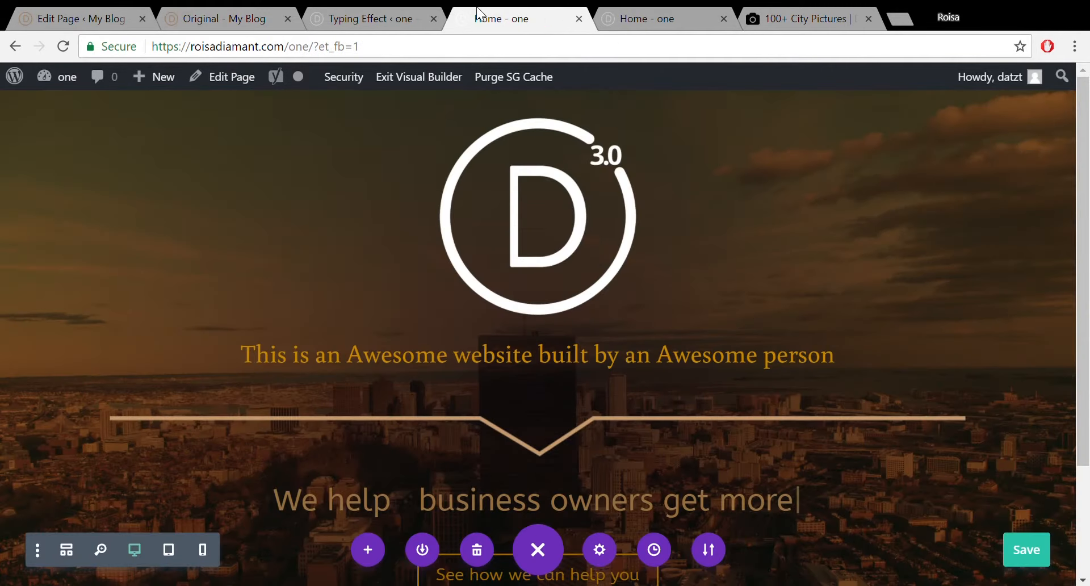
drag(1088, 196, 1088, 304)
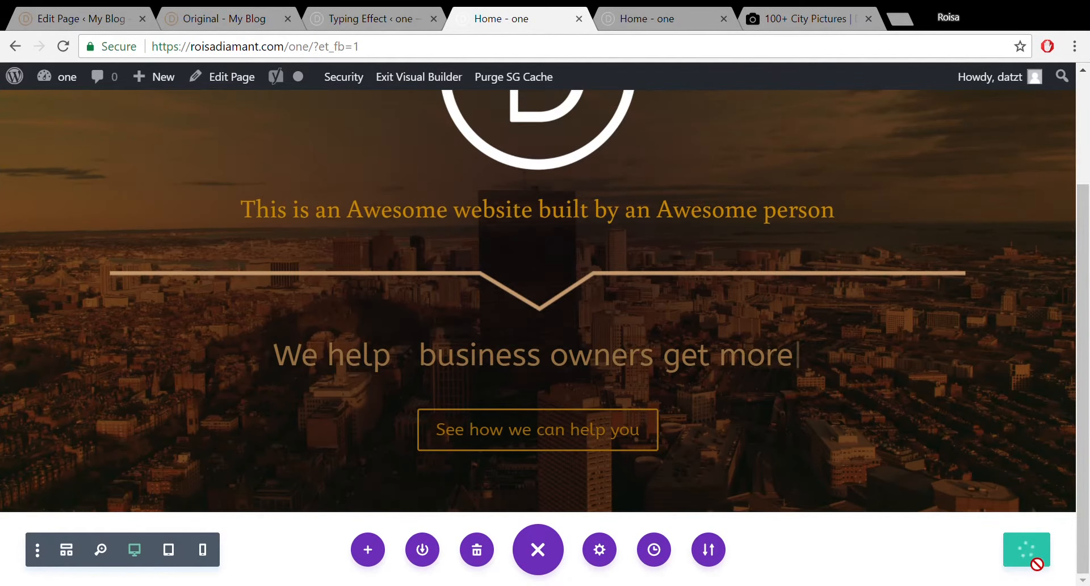
Reload the live Home - one page to watch the typing headline effect.
click(653, 18)
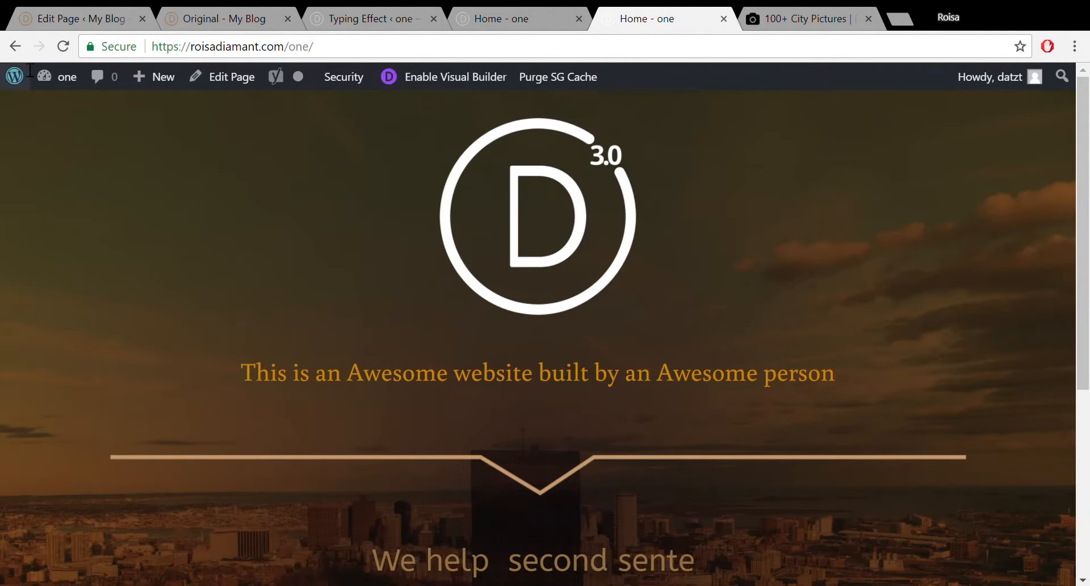
click(60, 48)
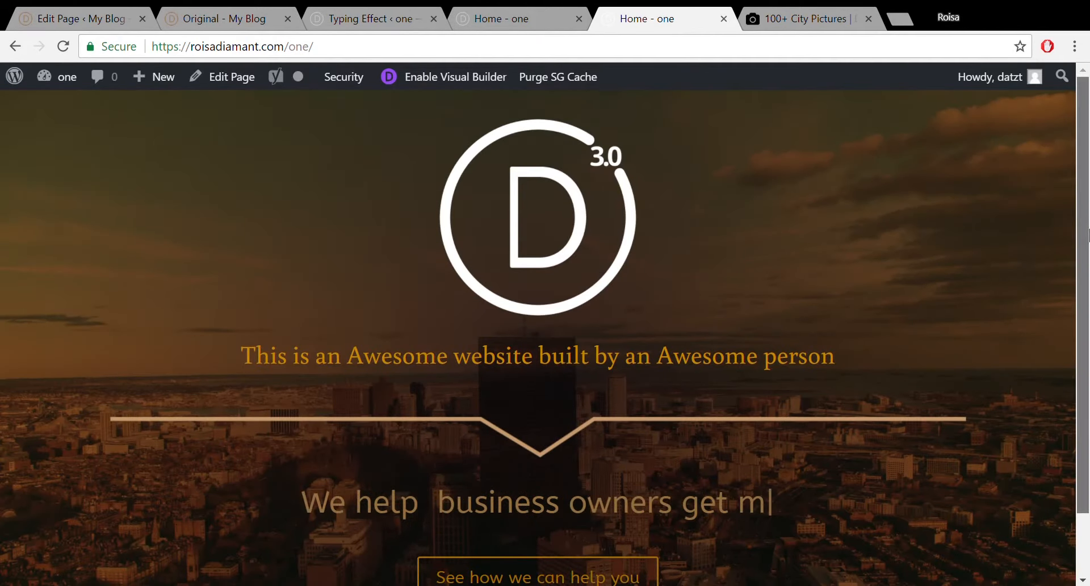
mouse_move(1088, 235)
mouse_down()
mouse_move(1088, 295)
mouse_move(1089, 236)
mouse_up()
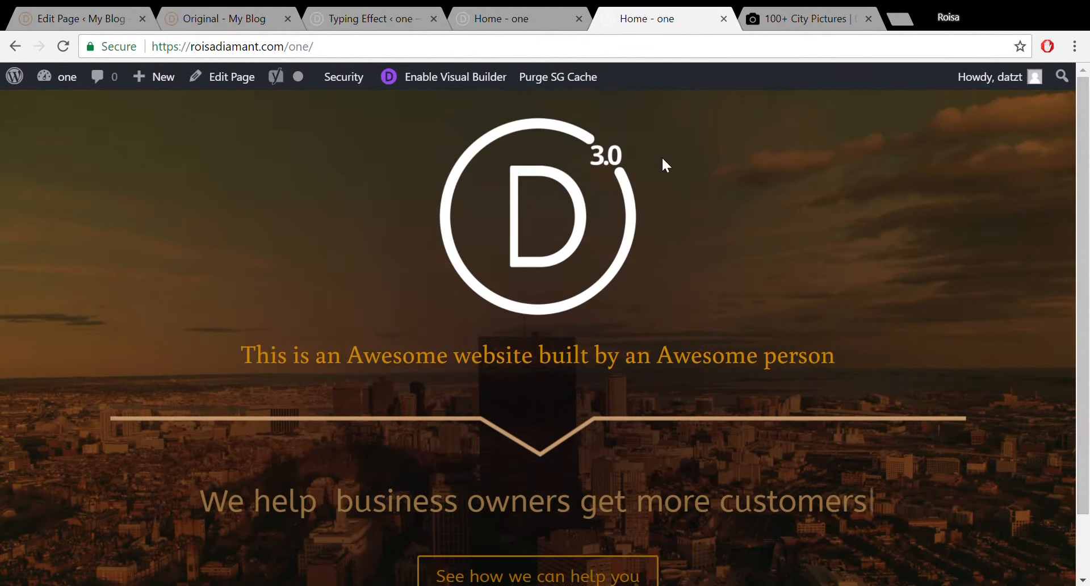
Drag the hero section's bottom padding handle up to shrink it, checking the result on the live page.
click(502, 26)
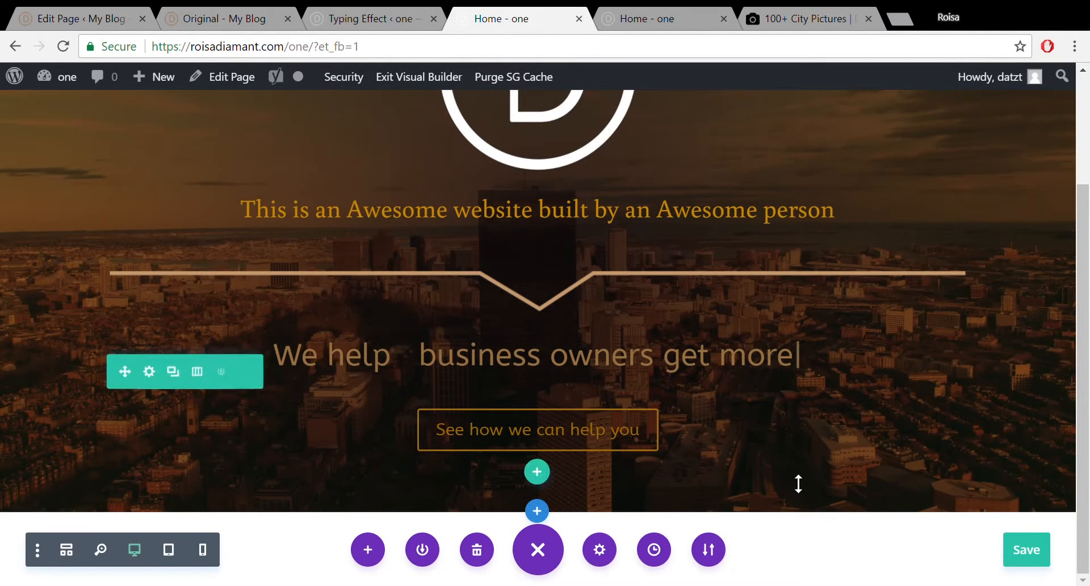
drag(803, 520, 807, 496)
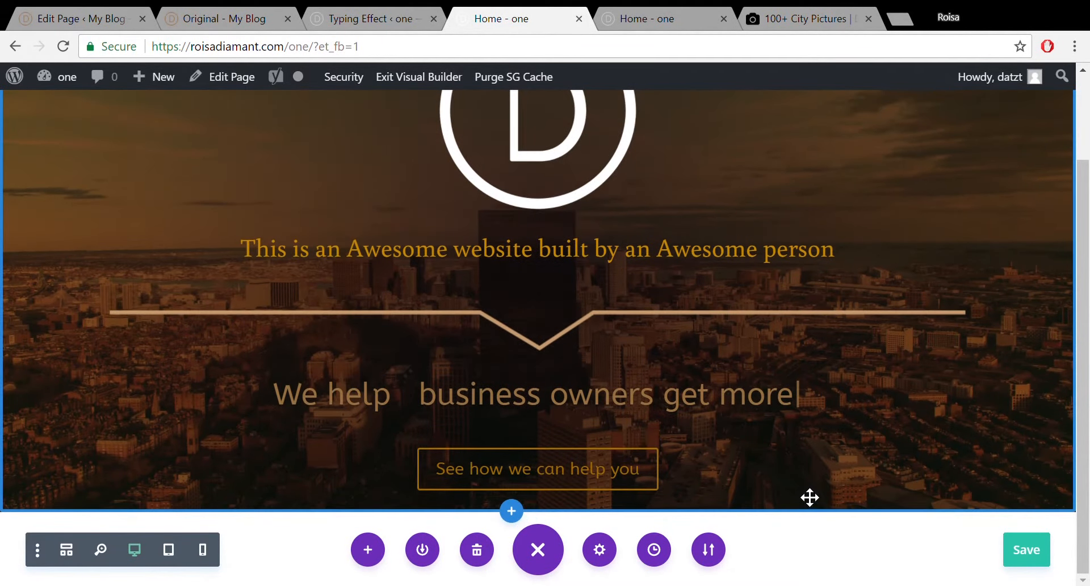
click(636, 18)
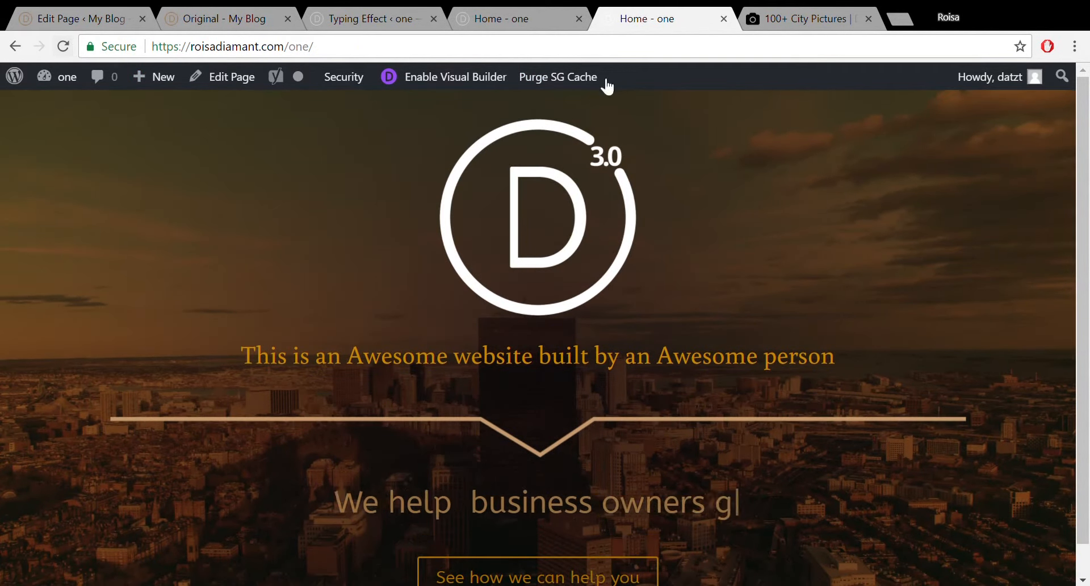
mouse_move(1082, 146)
mouse_down()
mouse_move(1076, 194)
mouse_move(1088, 130)
mouse_up()
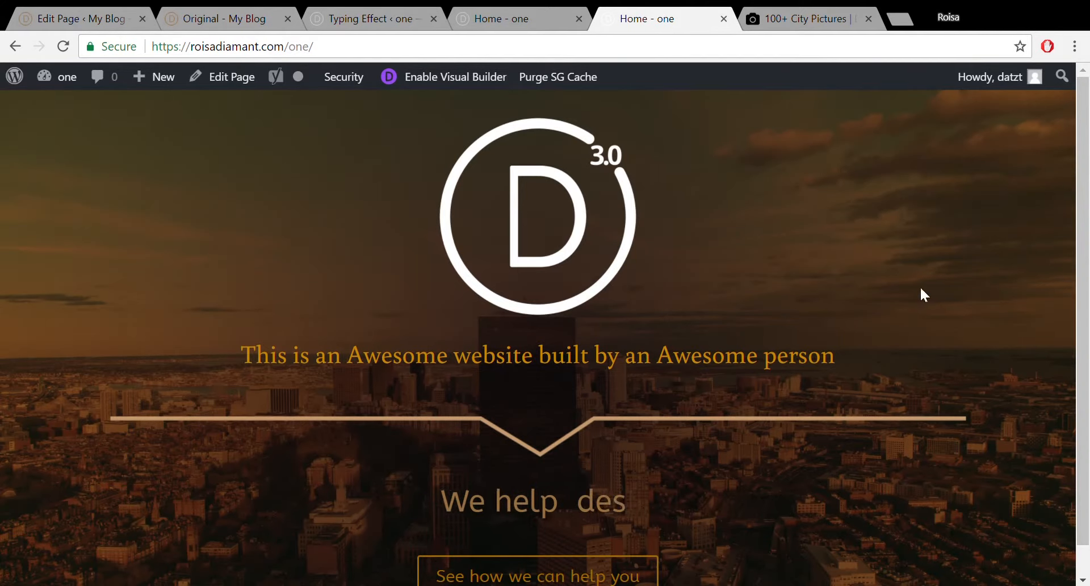
click(523, 7)
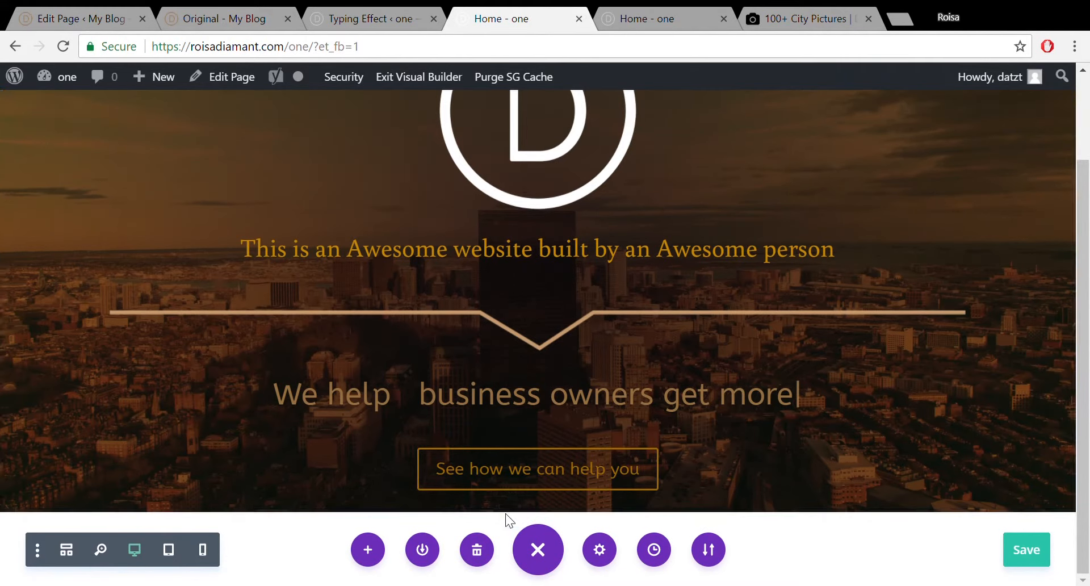
Add a Regular section below the hero, comparing with the reference layout and typing-effect shortcode.
click(512, 511)
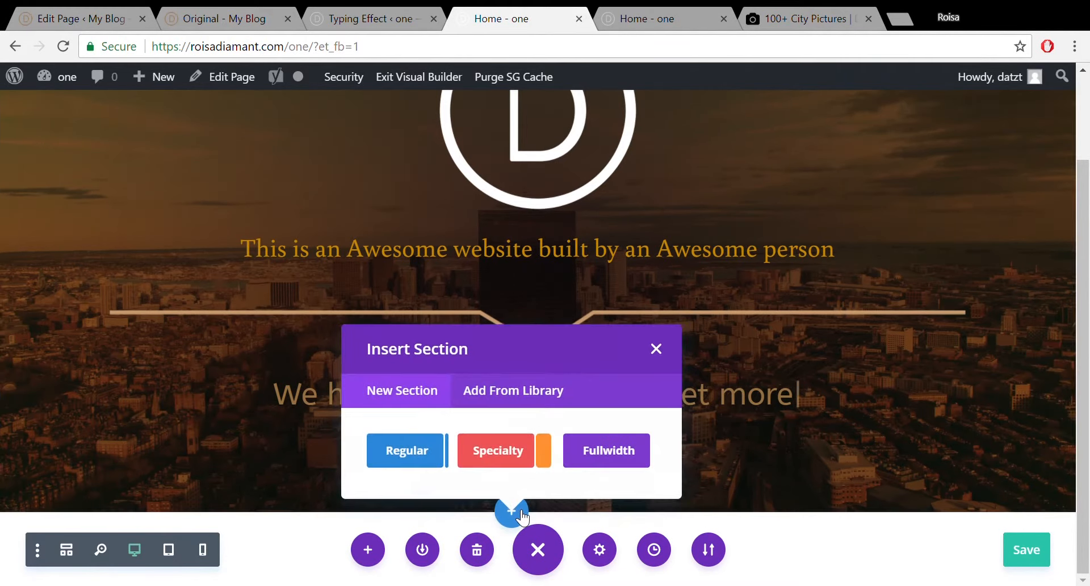
click(424, 451)
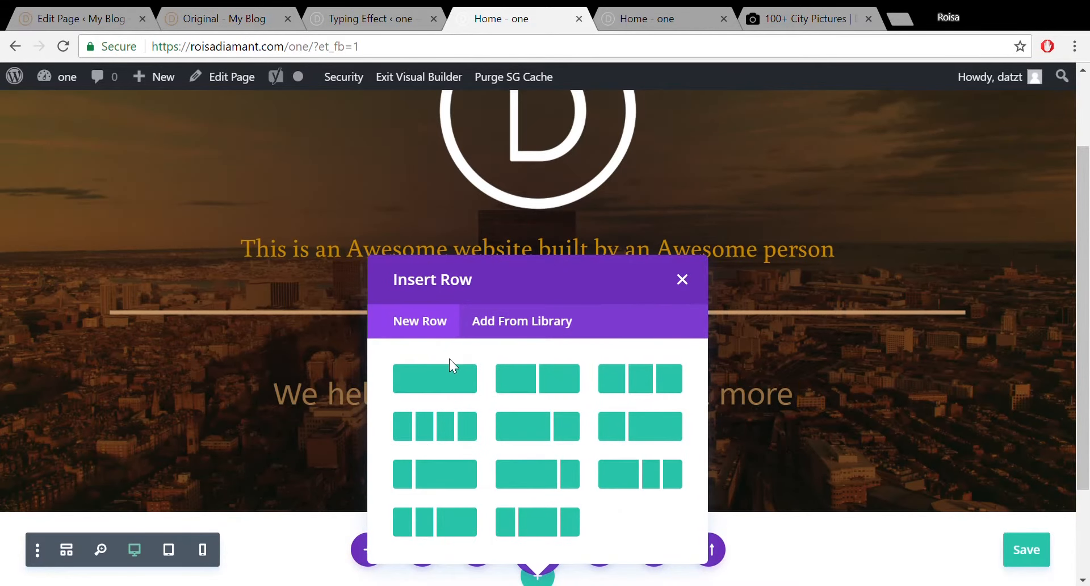
click(80, 16)
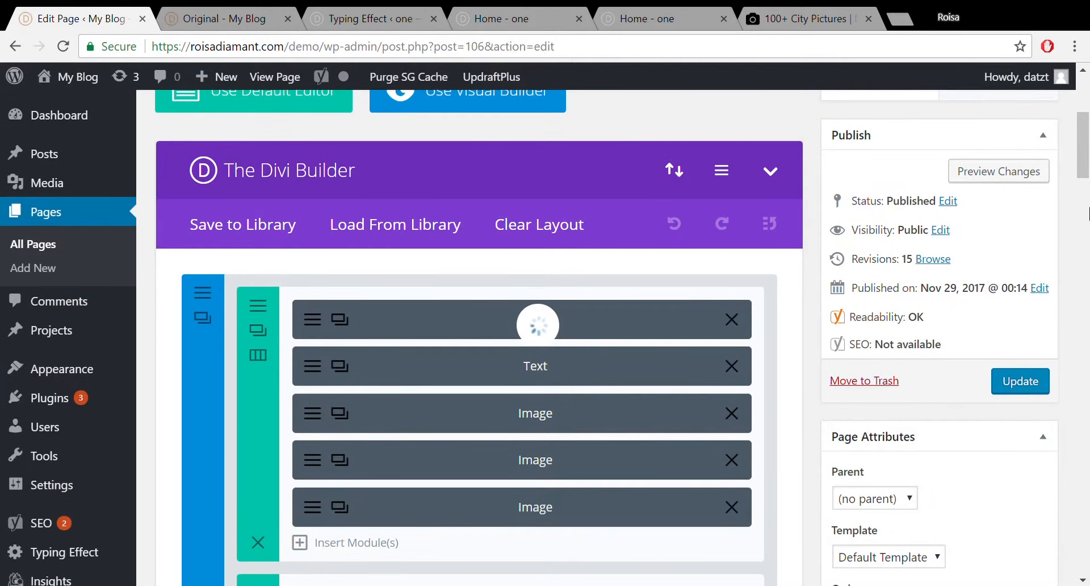
scroll(1088, 213, down, 8)
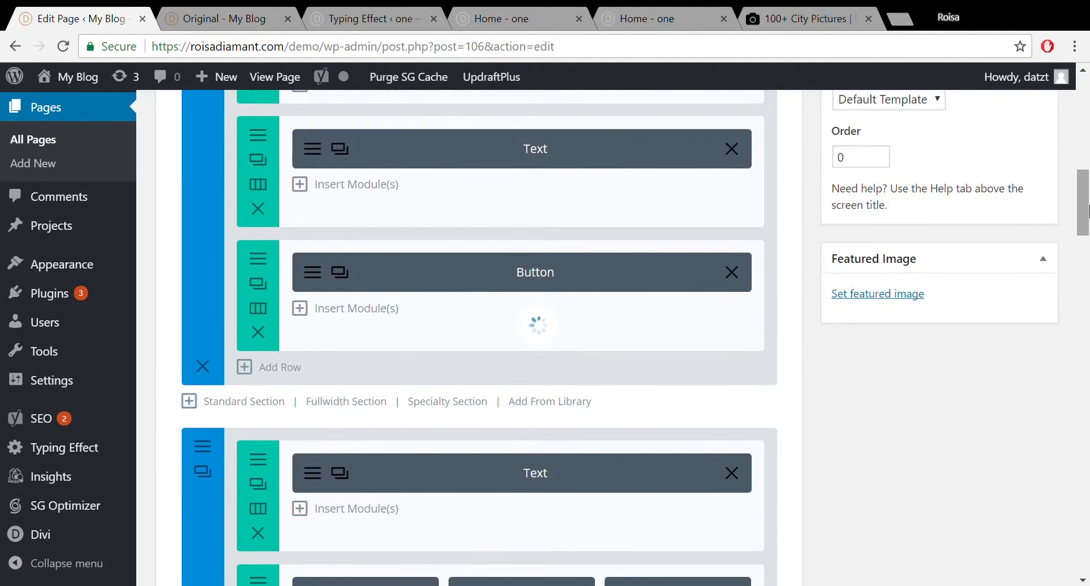
drag(1088, 211, 1088, 252)
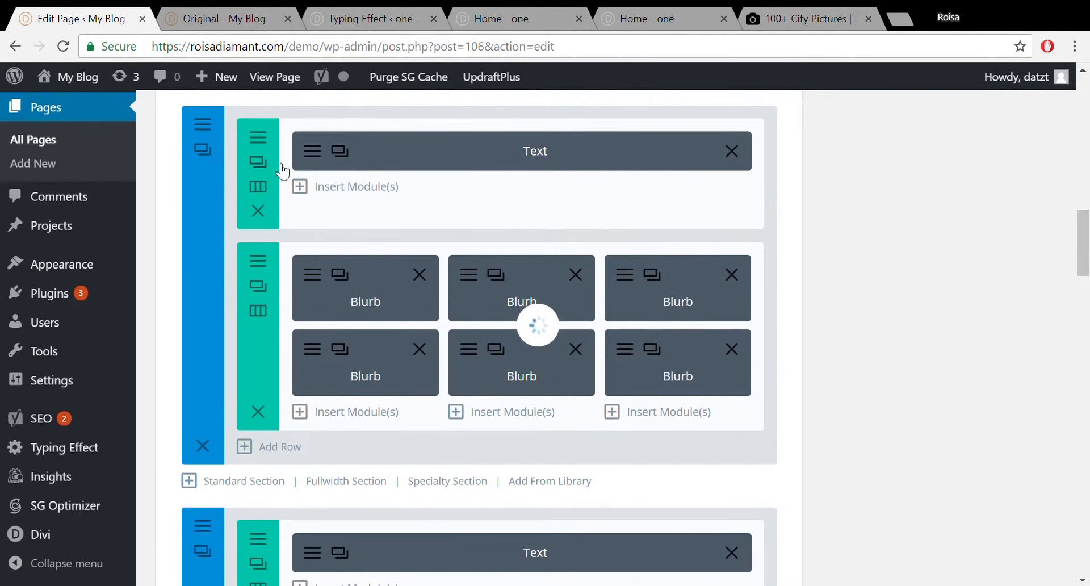
click(357, 11)
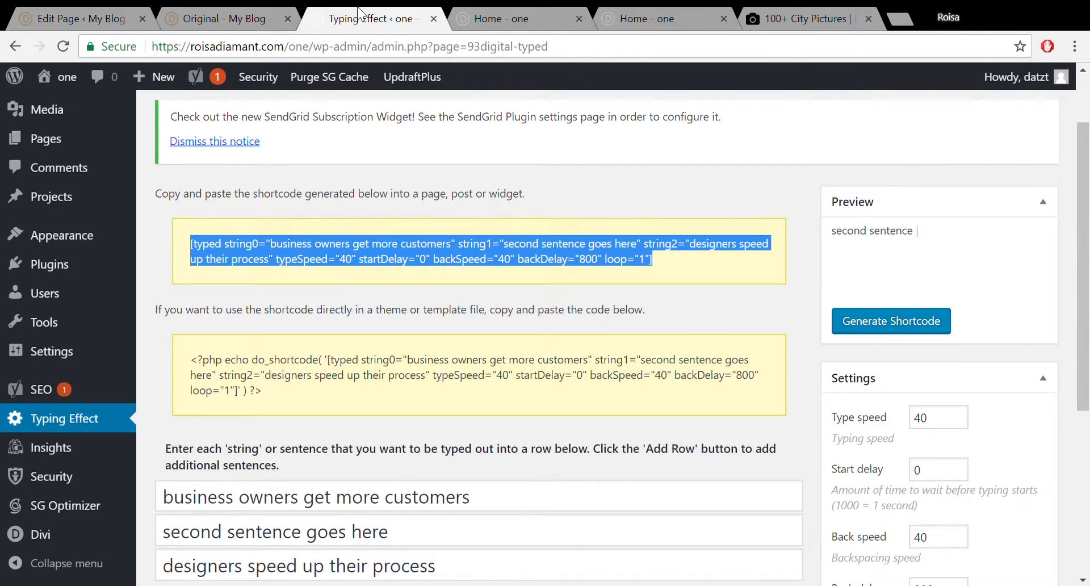
click(493, 16)
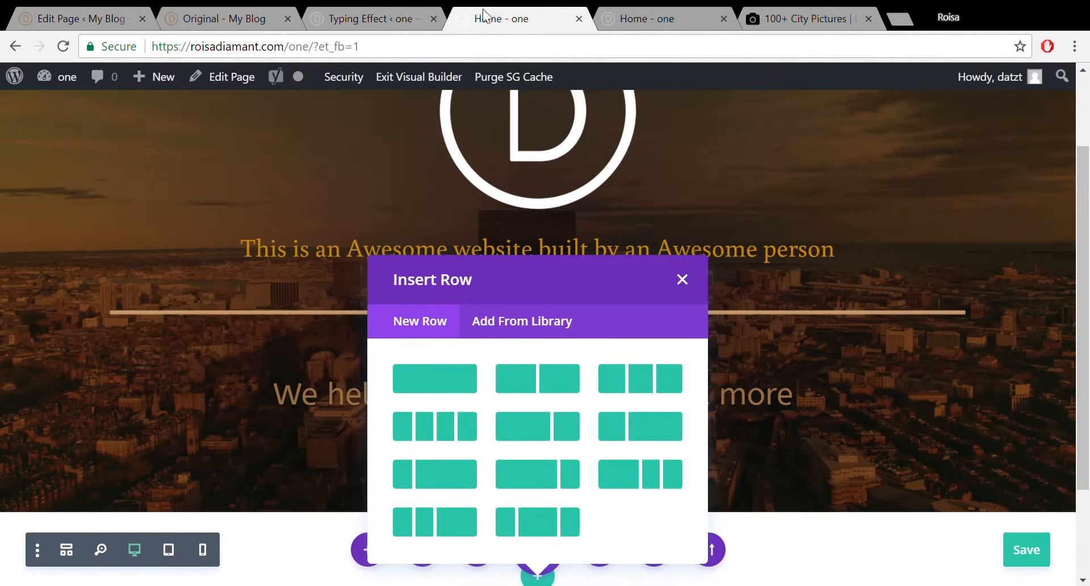
click(352, 18)
click(492, 14)
drag(1082, 234, 1083, 278)
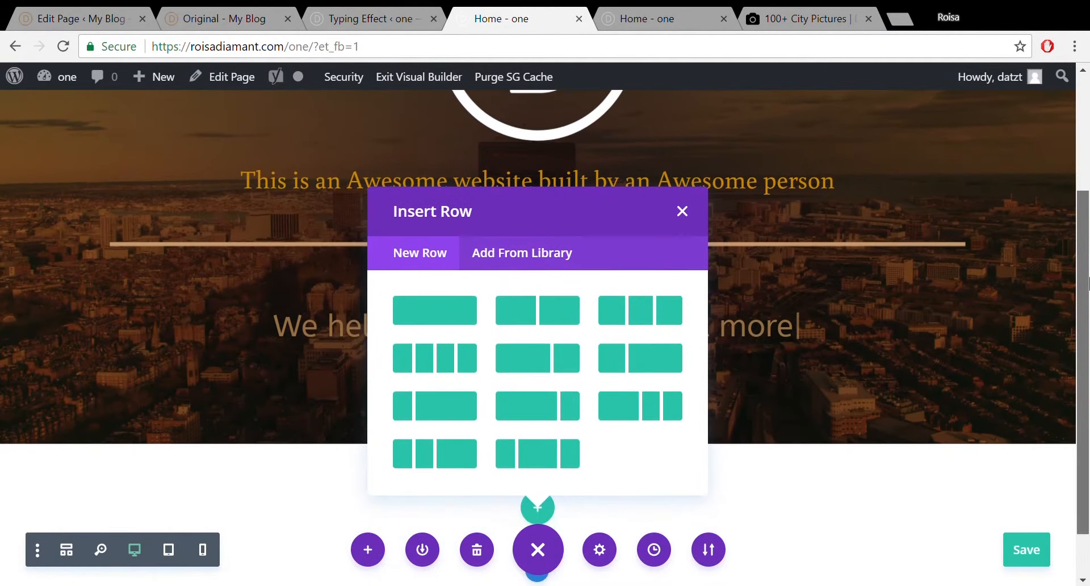
Give the section a one-column row and add a Text module found by searching 'tex'.
click(426, 307)
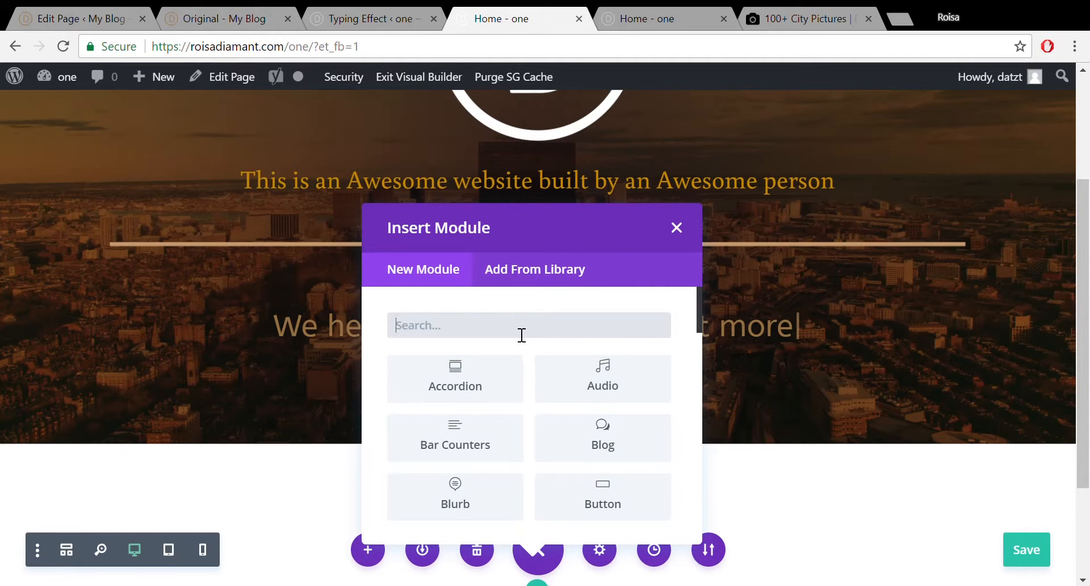
text(text)
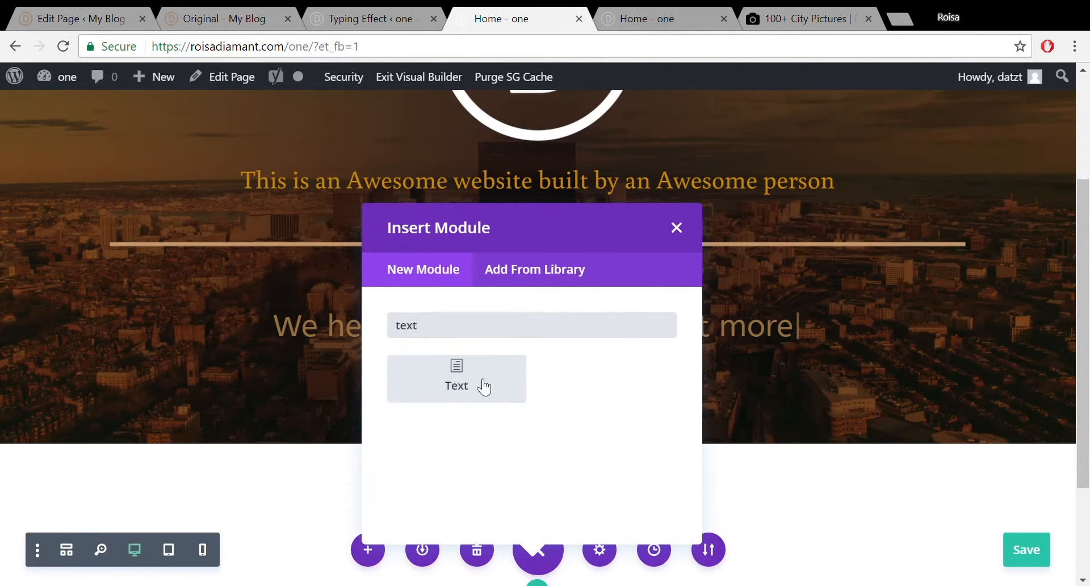
click(483, 387)
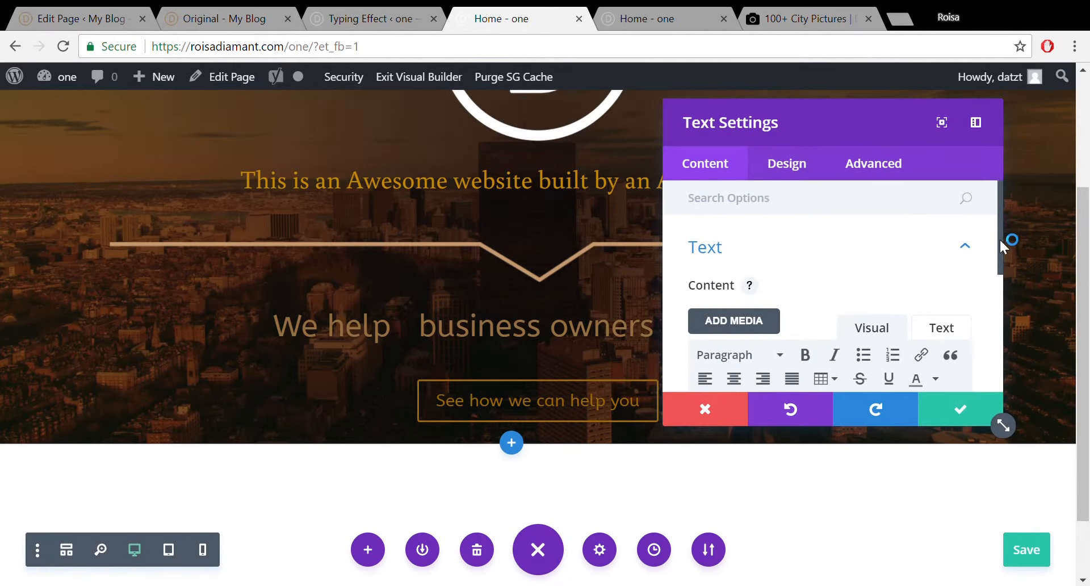
Set the Text module's Admin Label to 'services', save it, and go to the Typing Effect page.
drag(999, 240, 1003, 258)
click(901, 171)
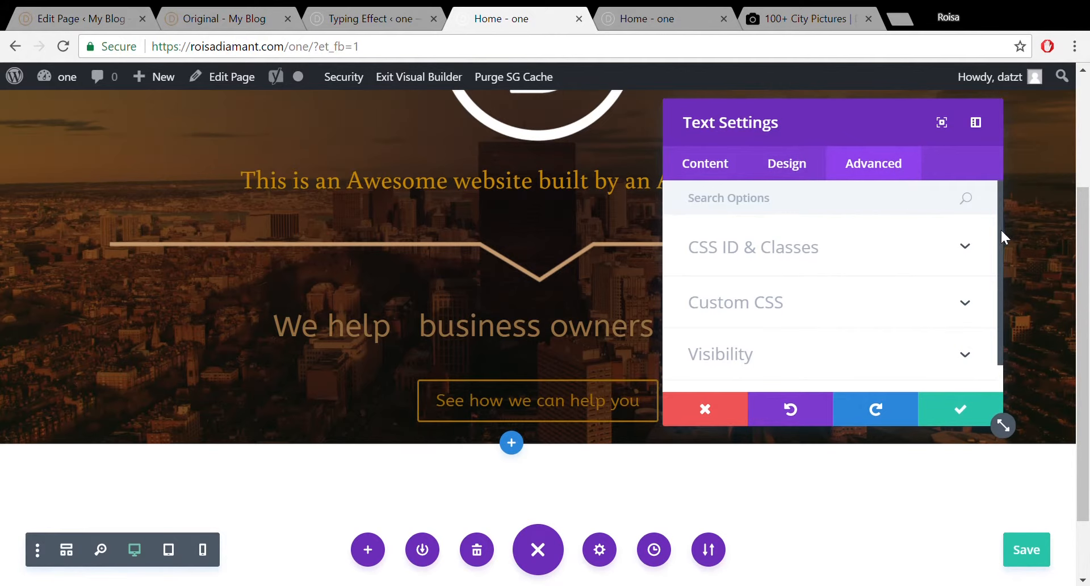
mouse_move(1000, 228)
mouse_down()
mouse_move(1002, 286)
mouse_move(999, 215)
mouse_up()
click(725, 166)
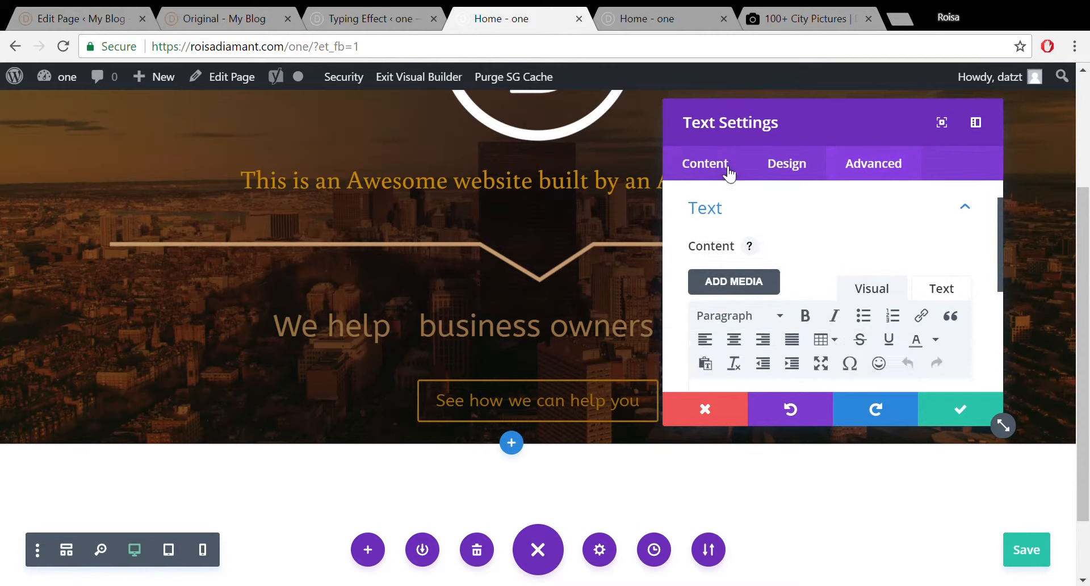
click(967, 249)
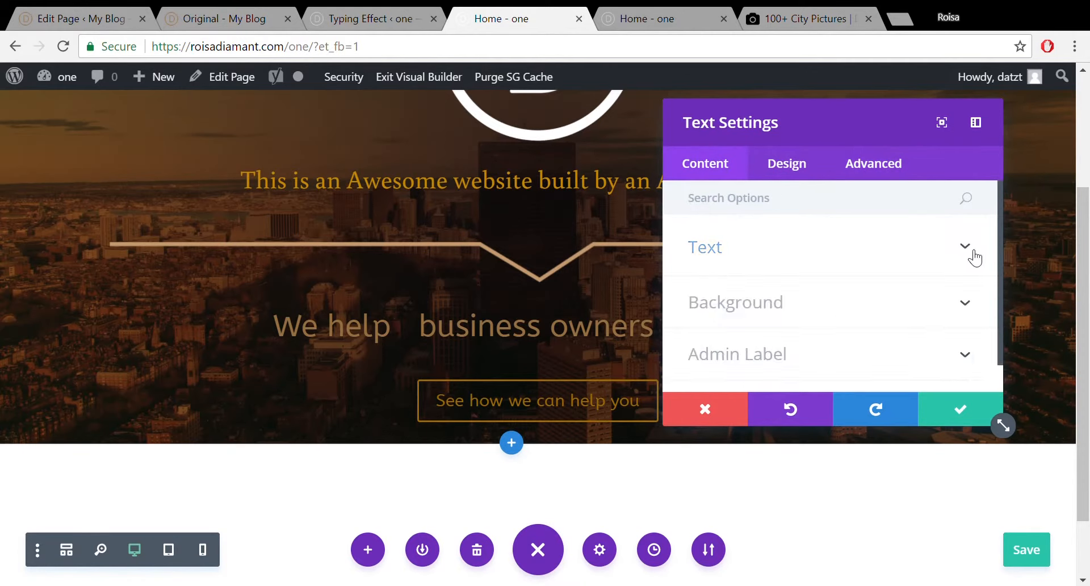
click(881, 358)
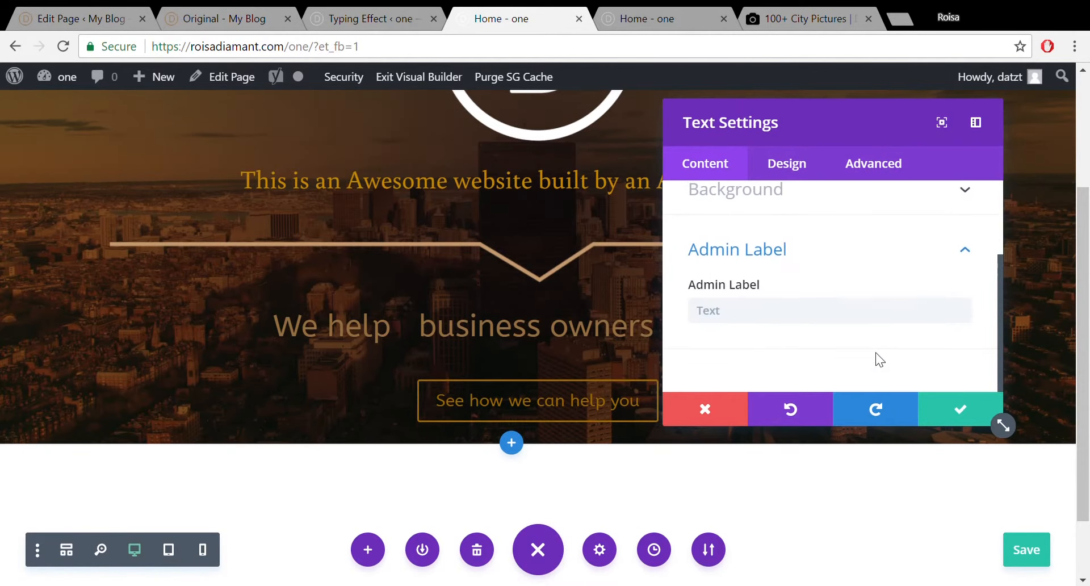
click(814, 317)
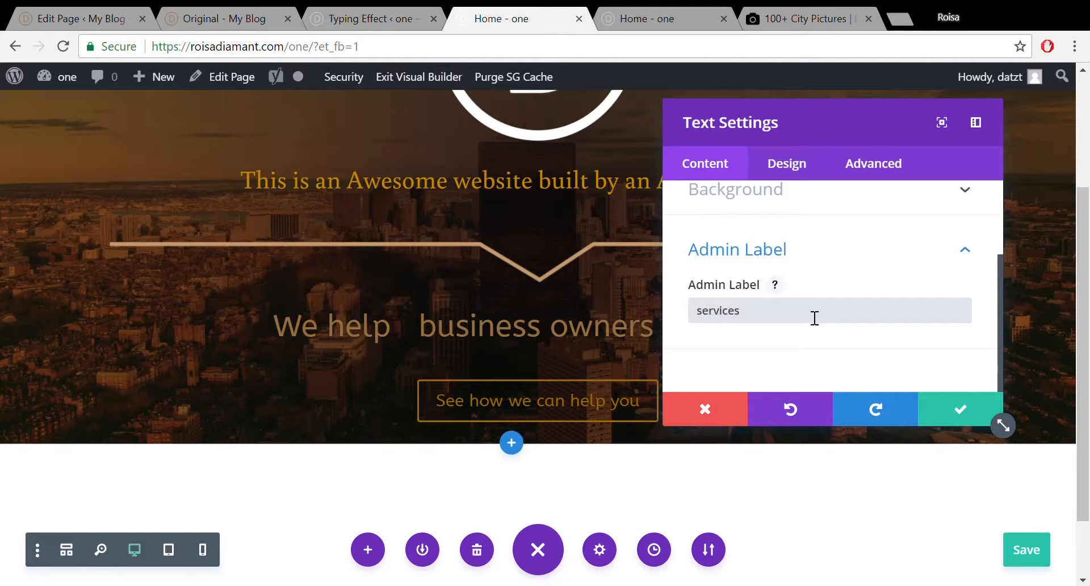
click(980, 407)
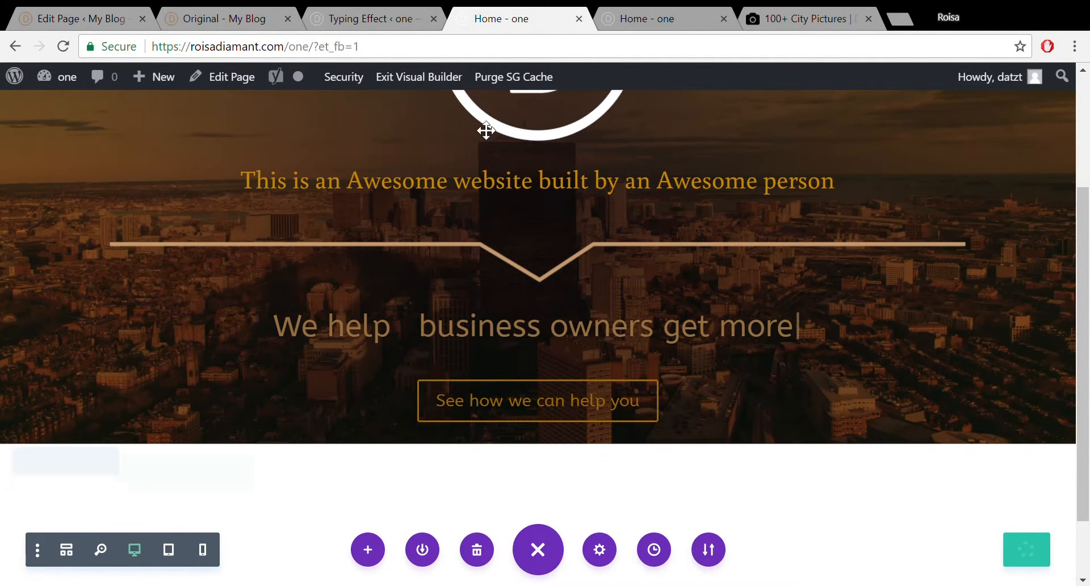
click(346, 13)
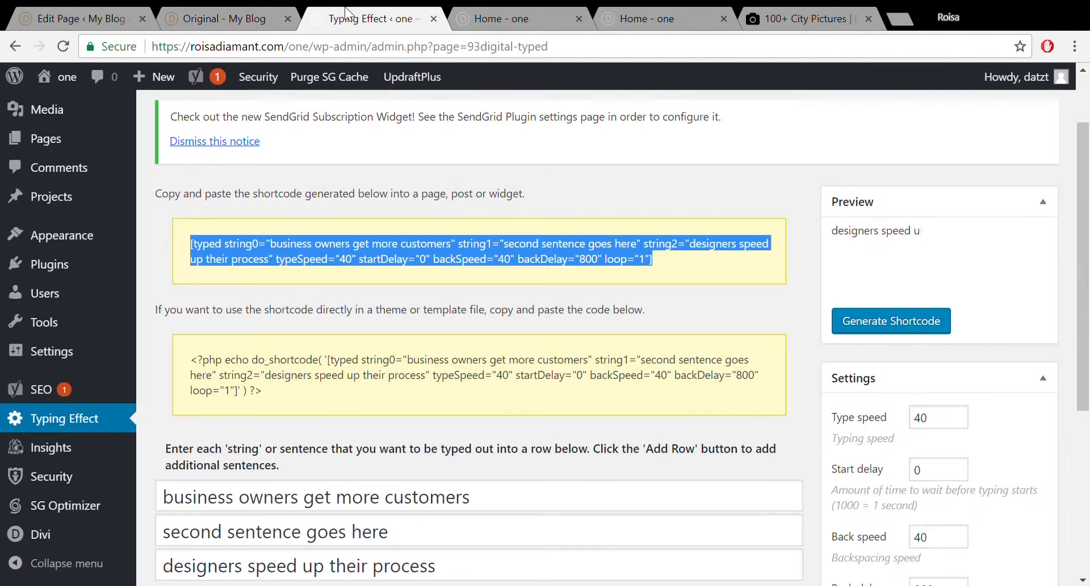
Edit Home from the Pages list, collapsing the Yoast SEO box and dragging it below the Divi Builder.
click(49, 139)
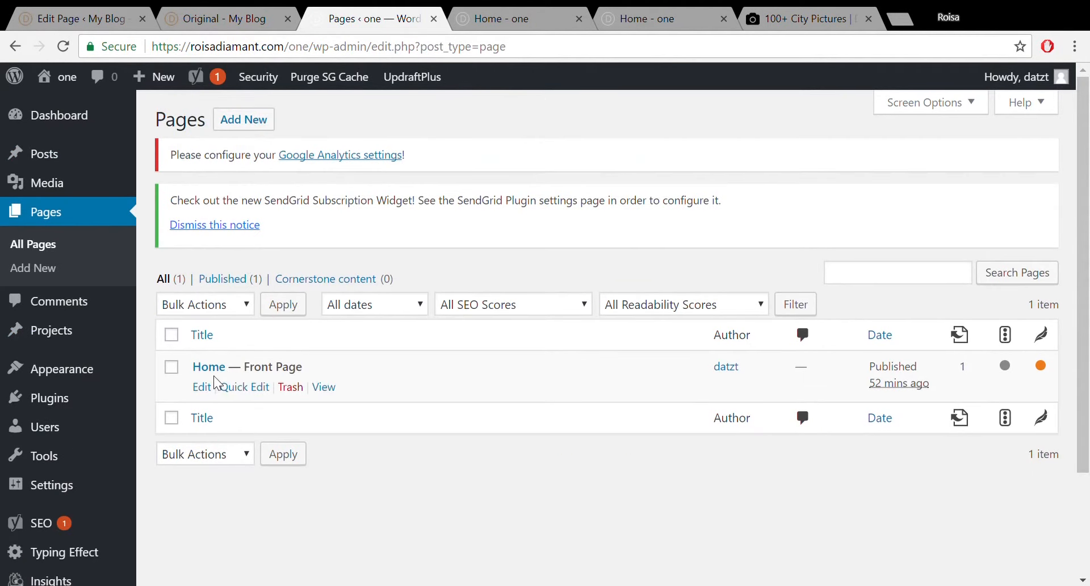
click(219, 373)
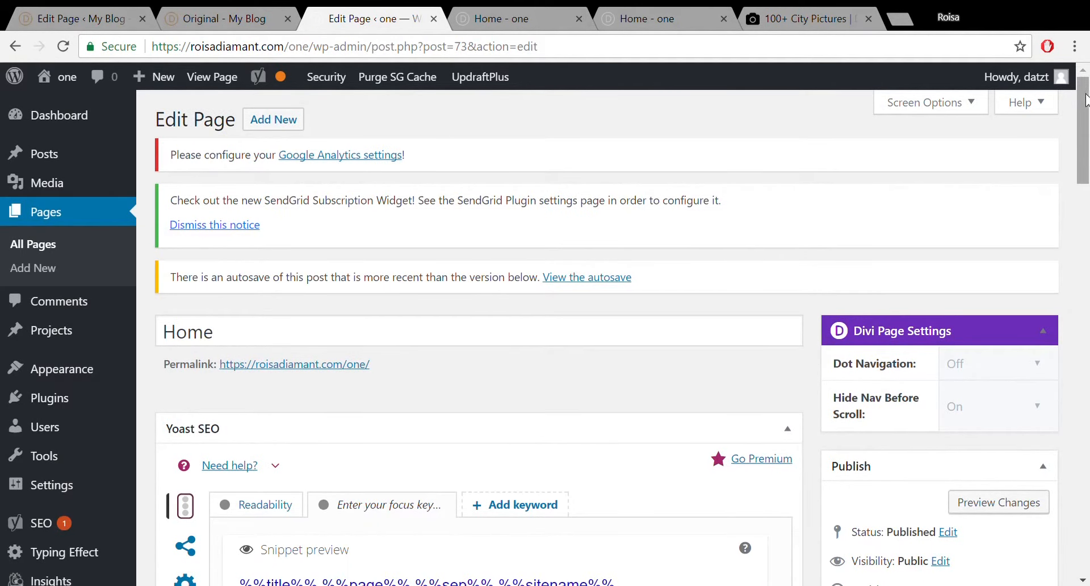
drag(1085, 100, 1082, 152)
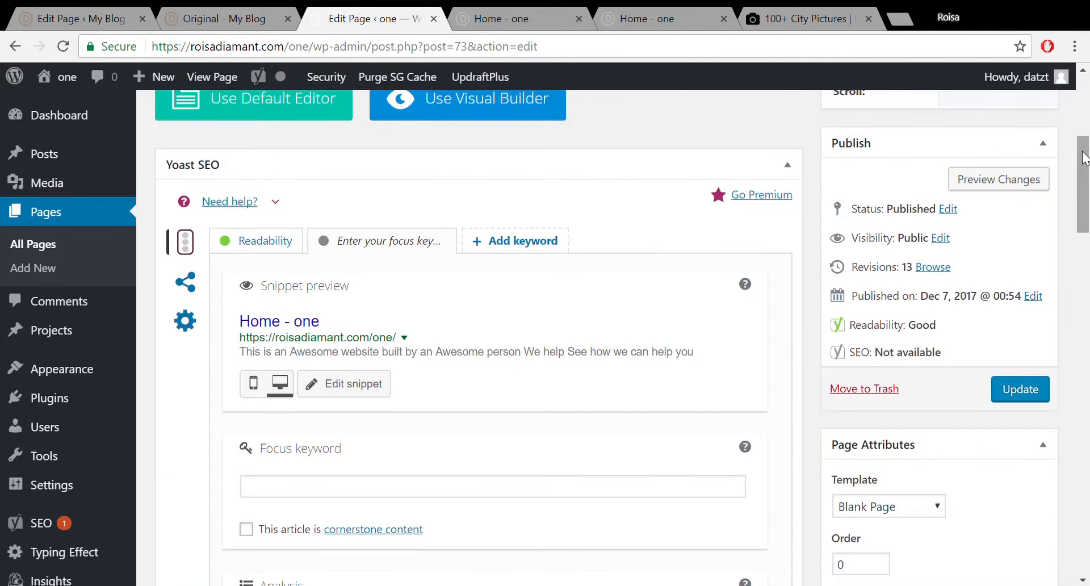
click(786, 166)
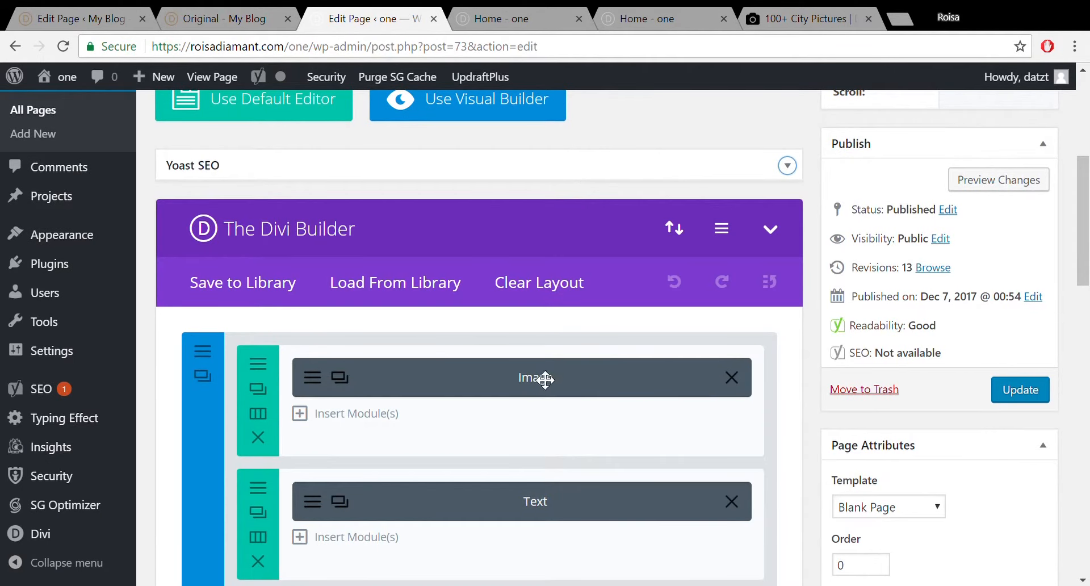
drag(545, 379, 584, 399)
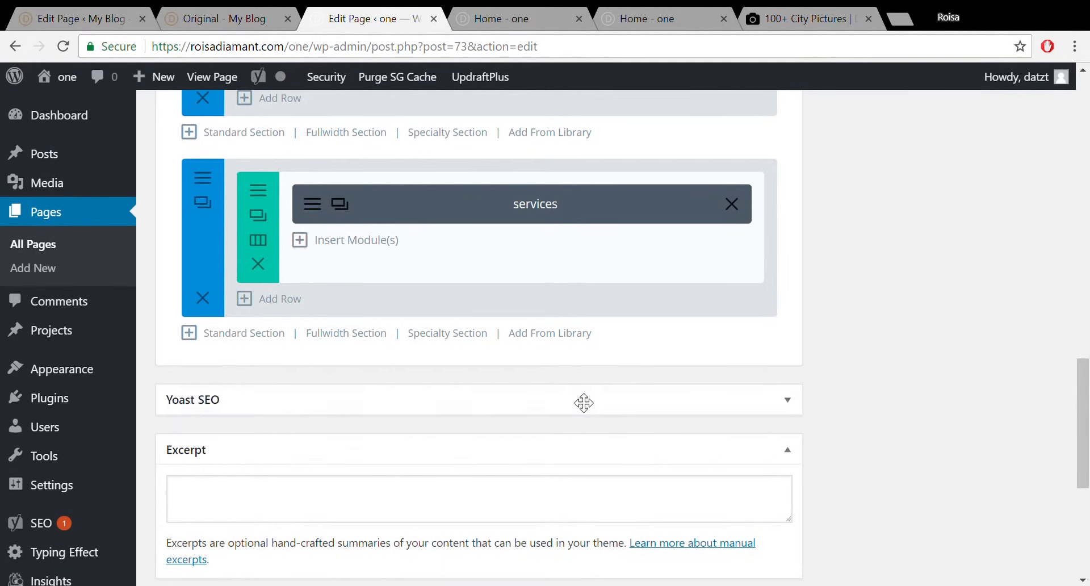
drag(1082, 363, 1087, 334)
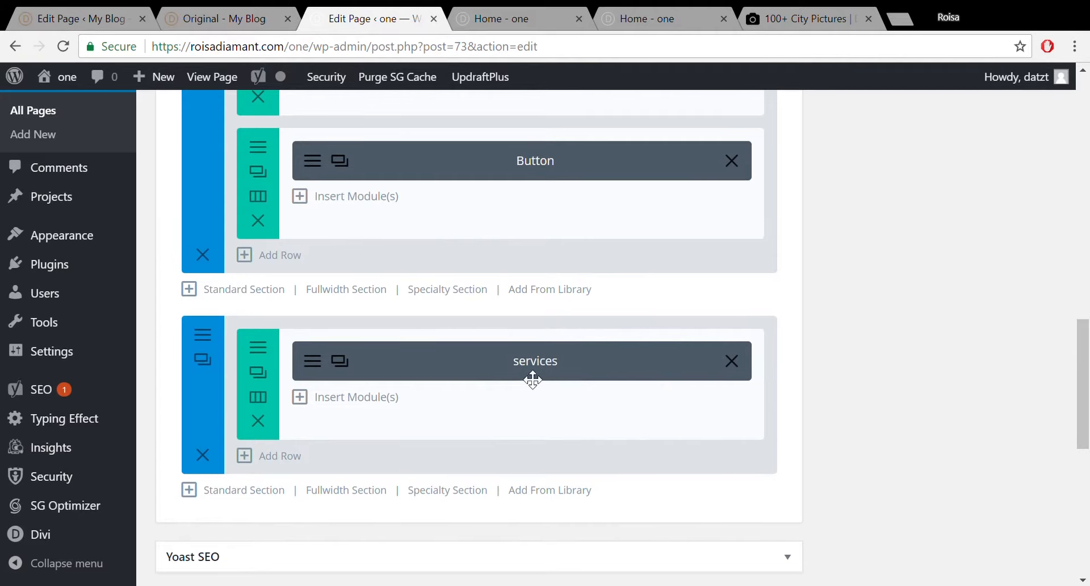
click(66, 8)
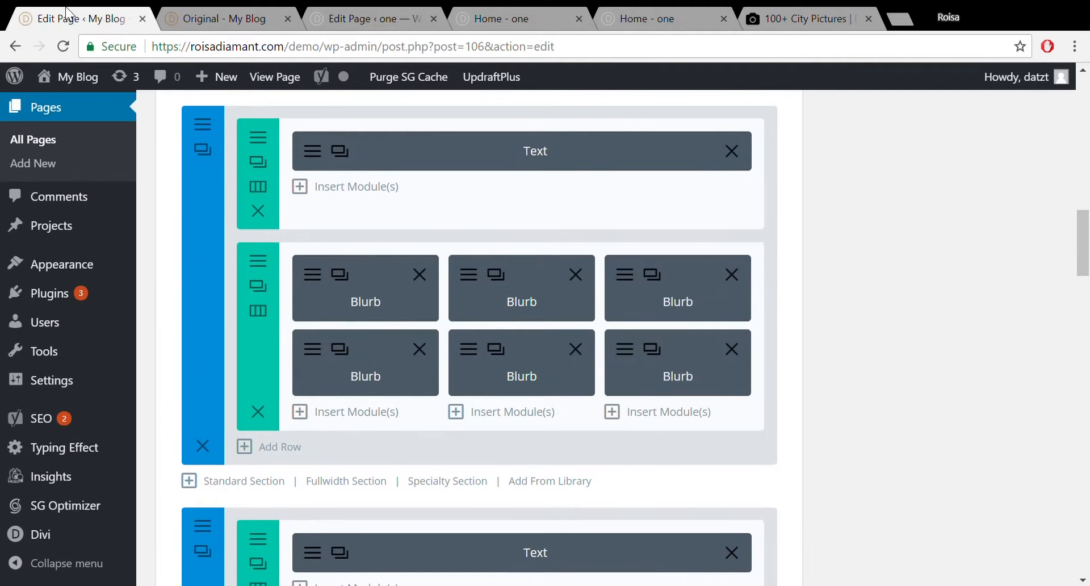
click(383, 12)
drag(1082, 346, 1083, 212)
In the Home - one visual builder, drop the 'services' Text module into the empty row under the hero.
click(489, 17)
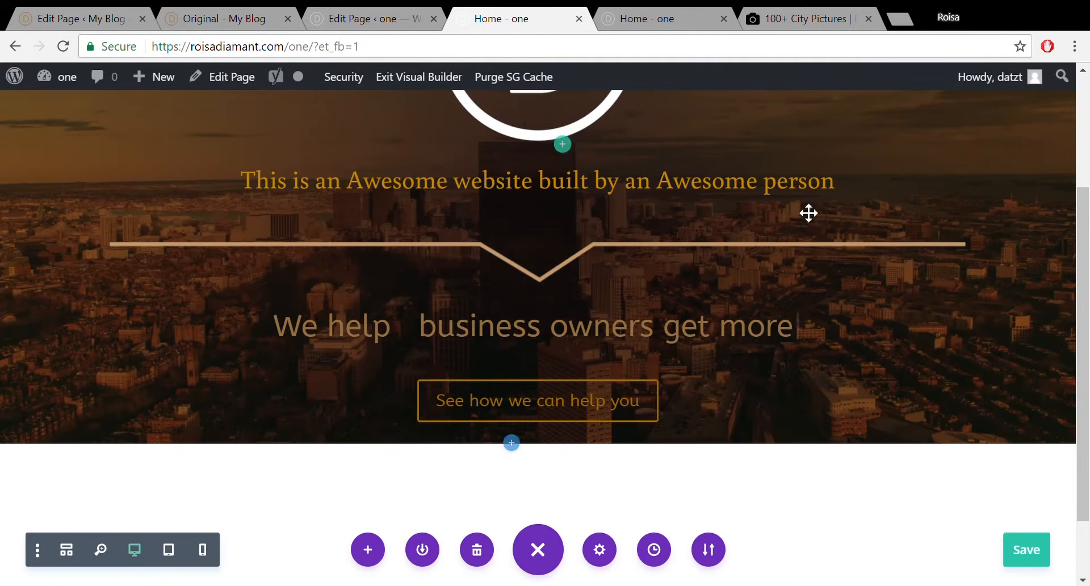
drag(1086, 286, 1086, 322)
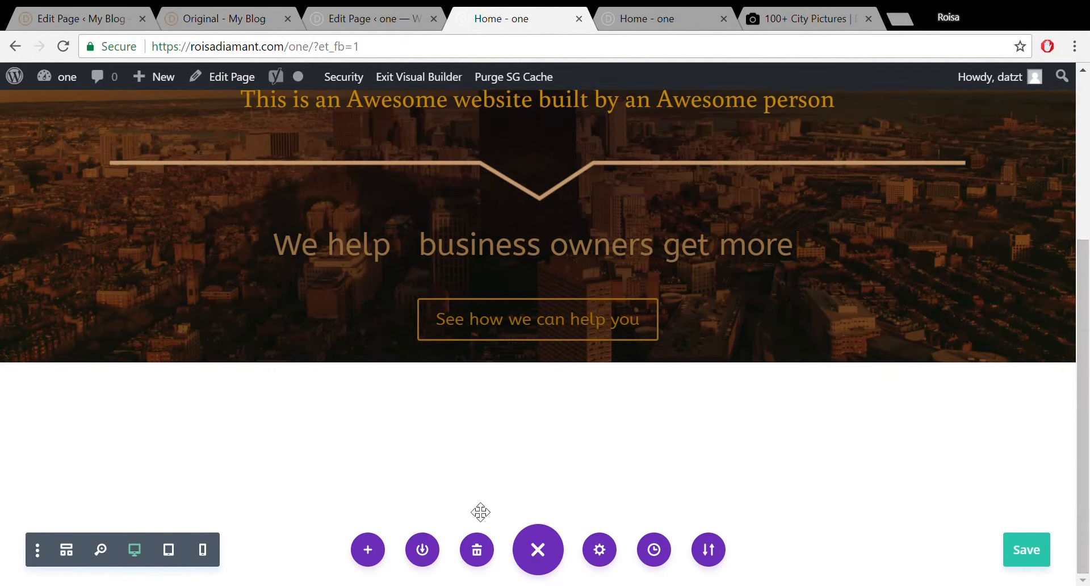
mouse_move(533, 418)
drag(533, 425, 535, 437)
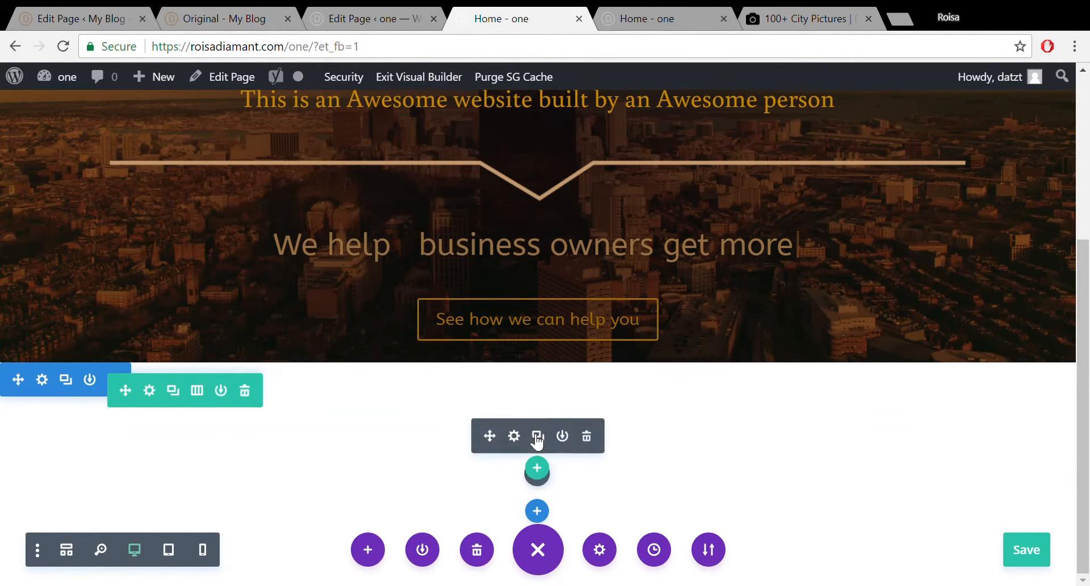
Type 'Our Services' into the new text module's content and save the page with Ctrl+S.
click(515, 439)
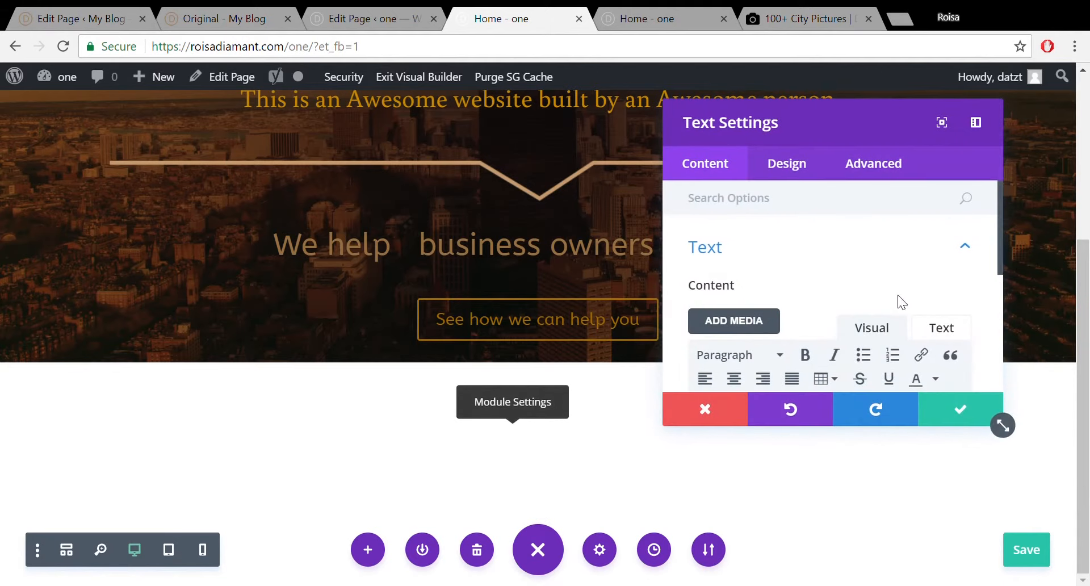
drag(1001, 259, 1002, 315)
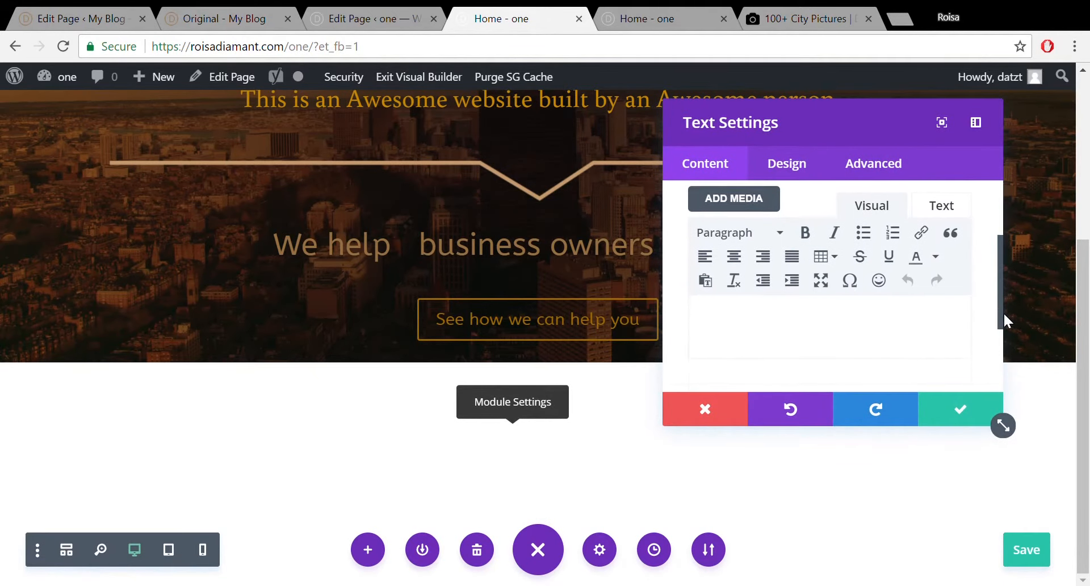
click(845, 344)
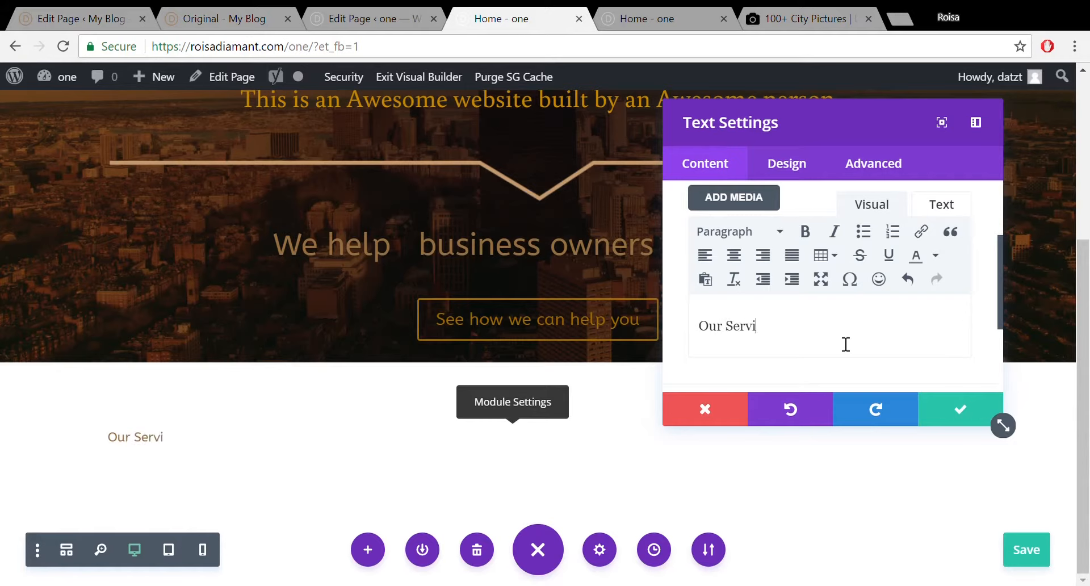
text(ces)
key(ctrl+s)
Format the 'Our Services' text as Heading 2.
drag(698, 328, 734, 328)
click(783, 231)
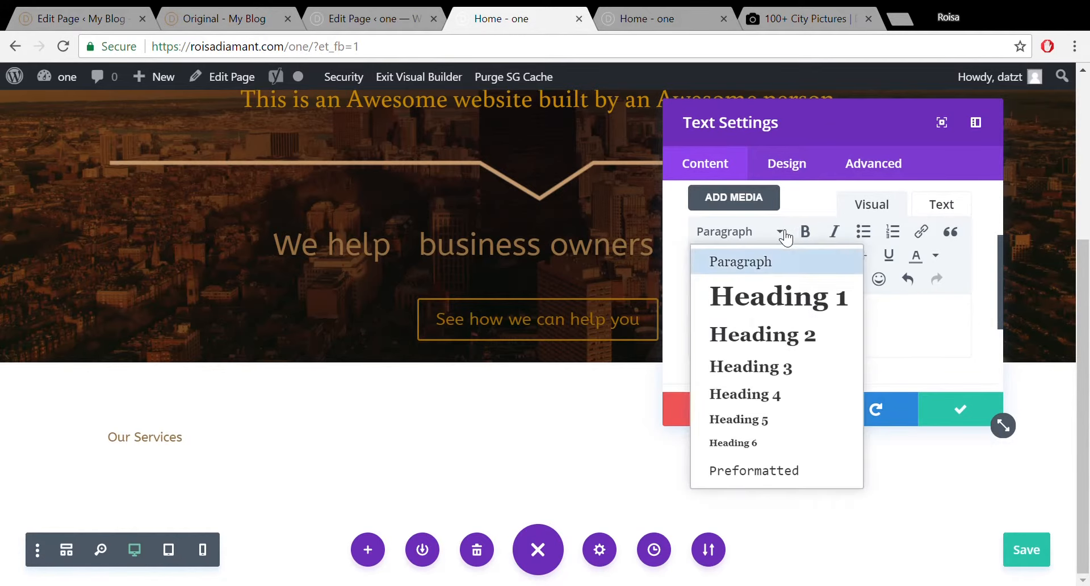
click(769, 339)
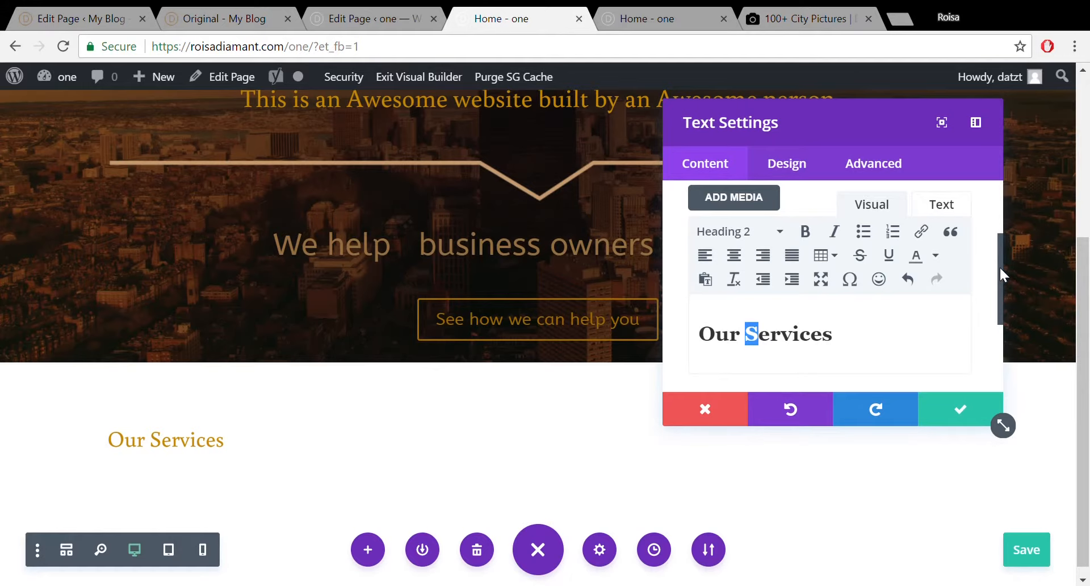
scroll(999, 266, up, 2)
Centre-align the H2 heading text of the Our Services module.
click(806, 179)
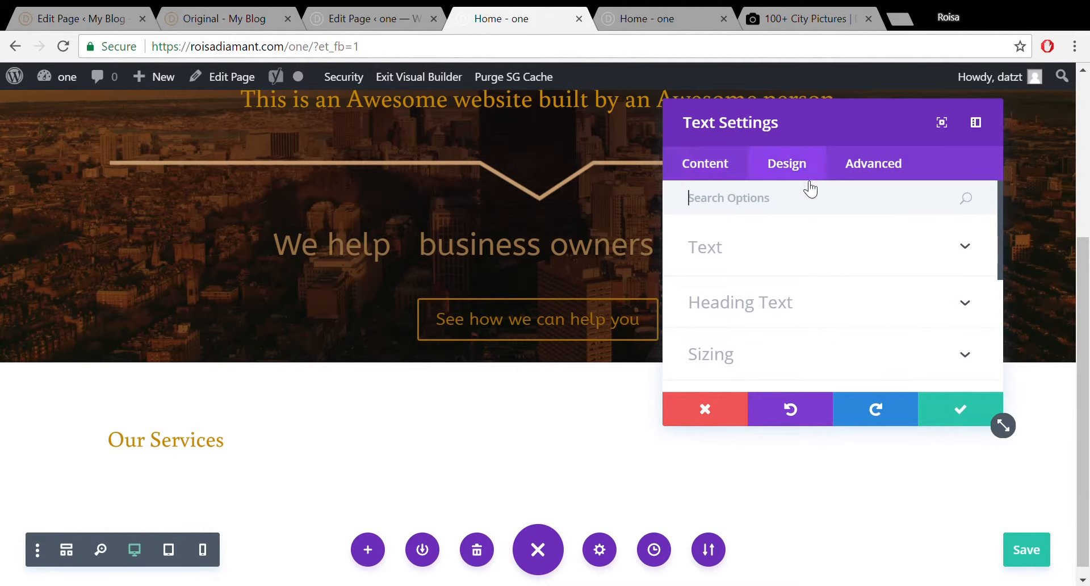
click(816, 302)
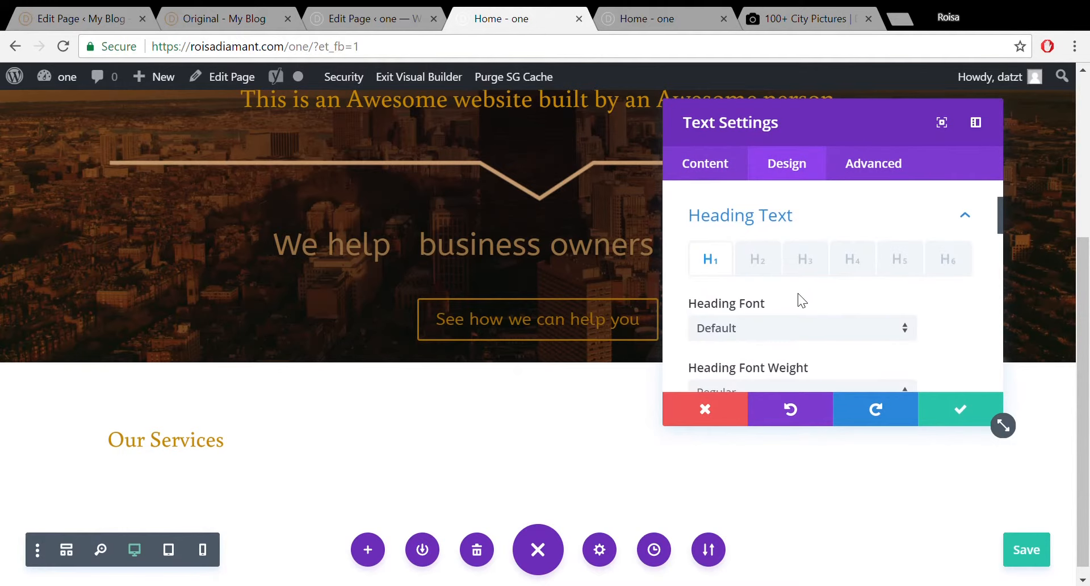
click(757, 260)
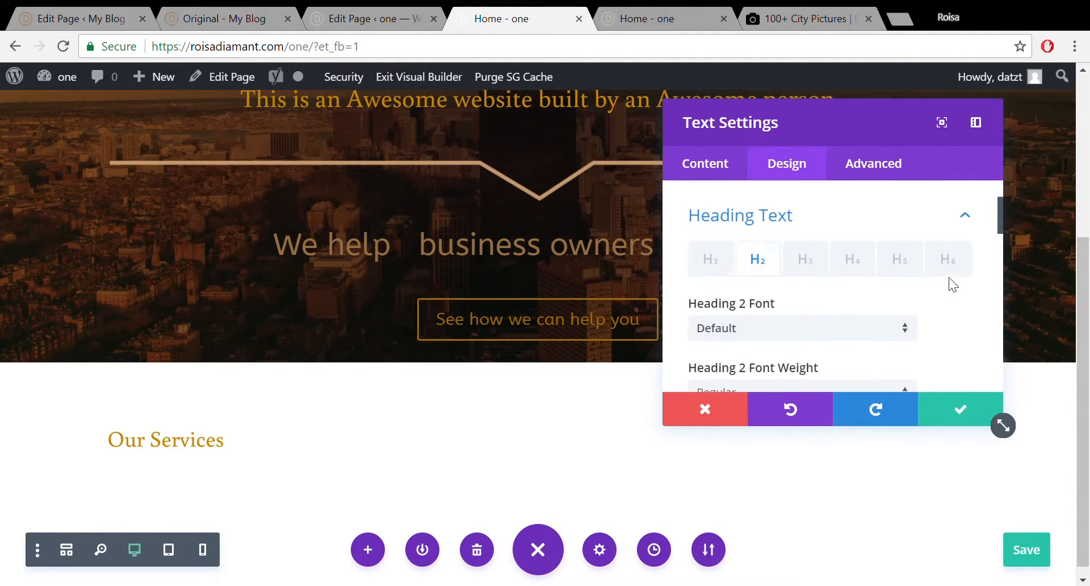
drag(998, 210, 999, 258)
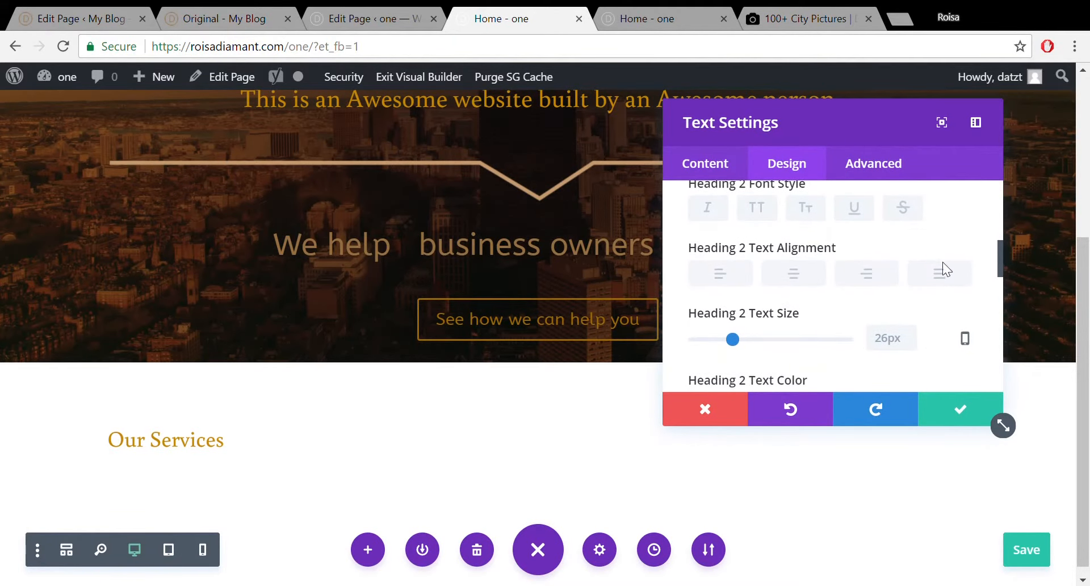
click(793, 268)
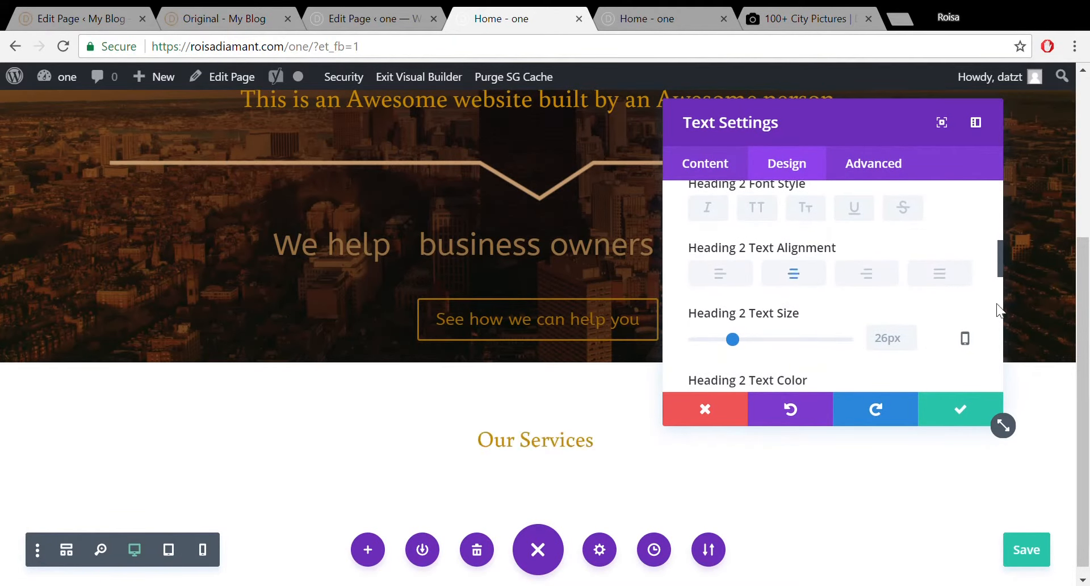
Enlarge the H2 text size from 26px to 29px, then switch to the My Blog page editor.
drag(1000, 267, 1000, 276)
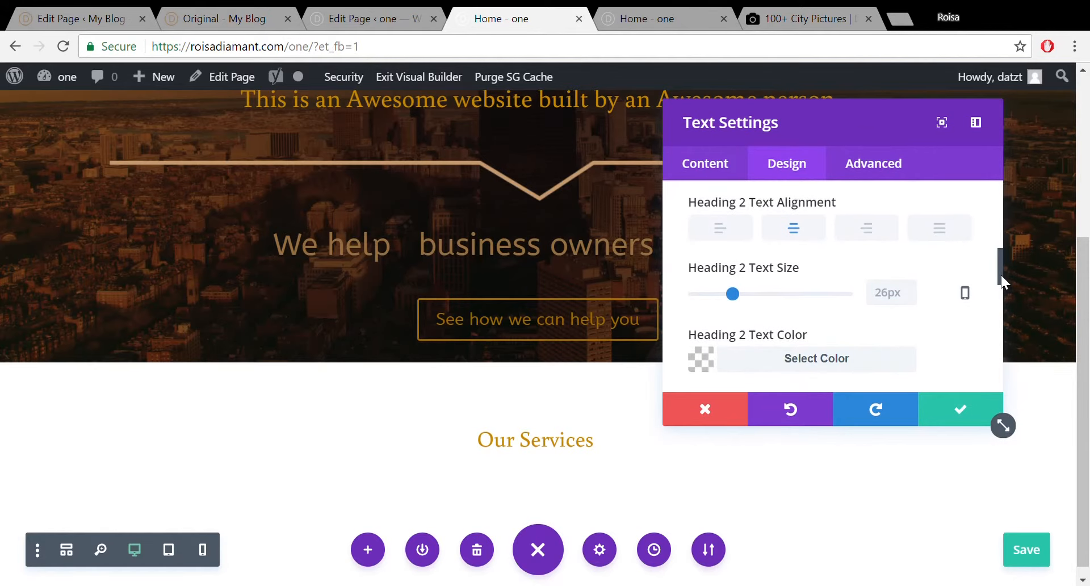
drag(732, 293, 738, 294)
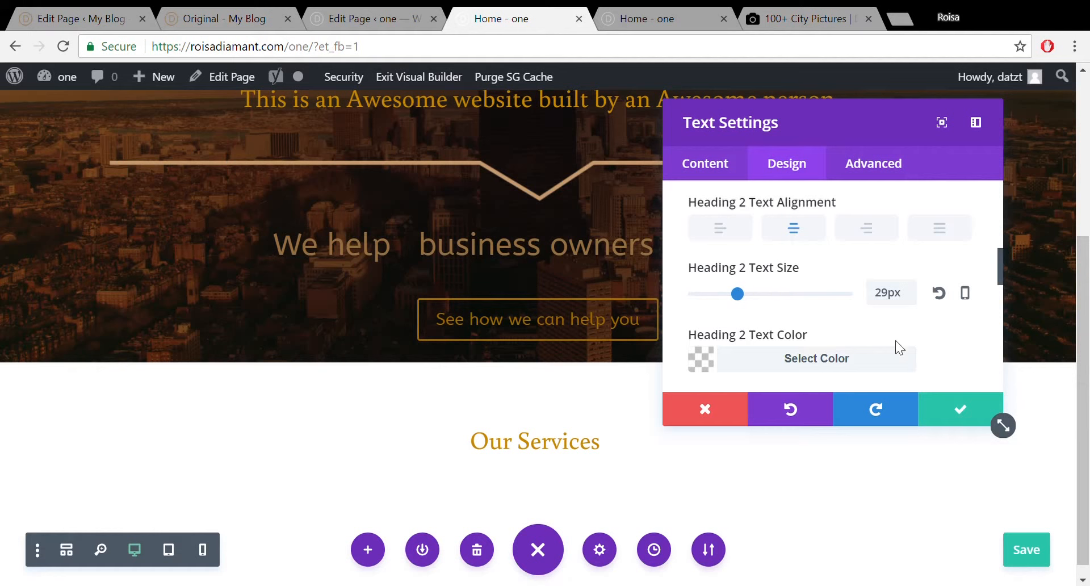
click(94, 14)
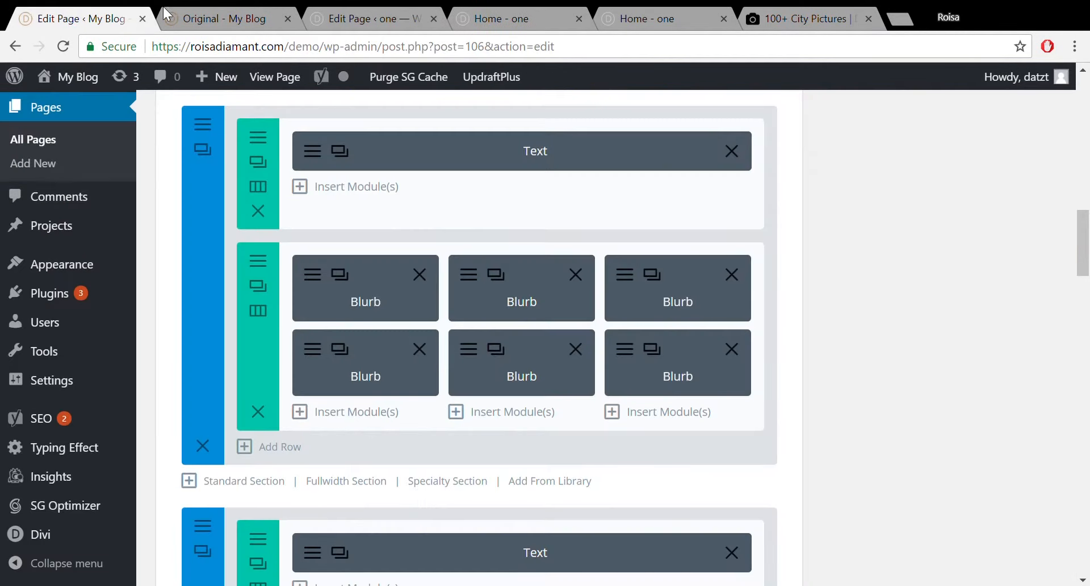
Close the My Blog editor tab and load the original demo page without ?et_fb=1.
click(187, 14)
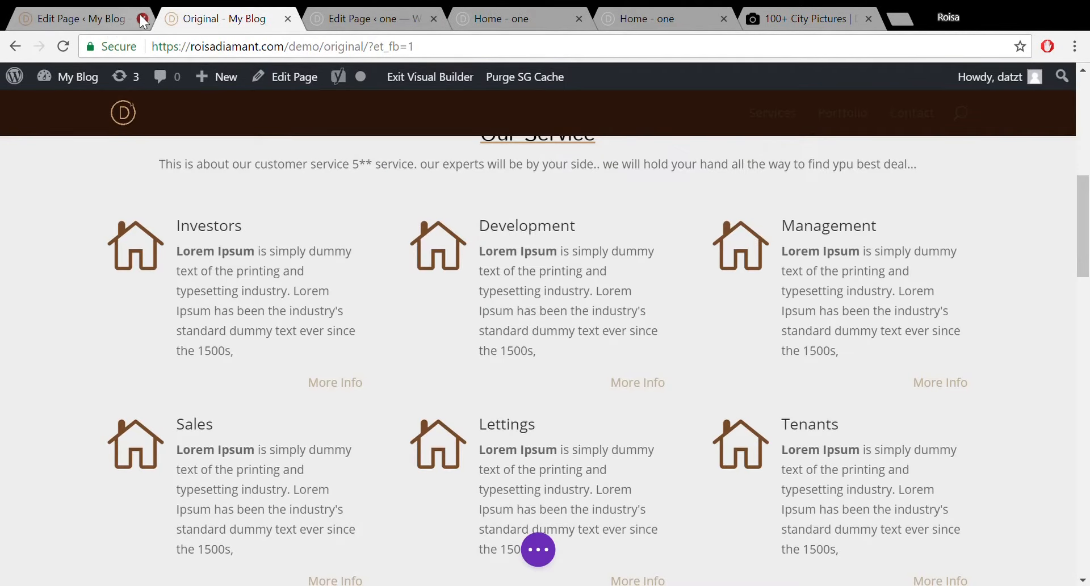
click(143, 18)
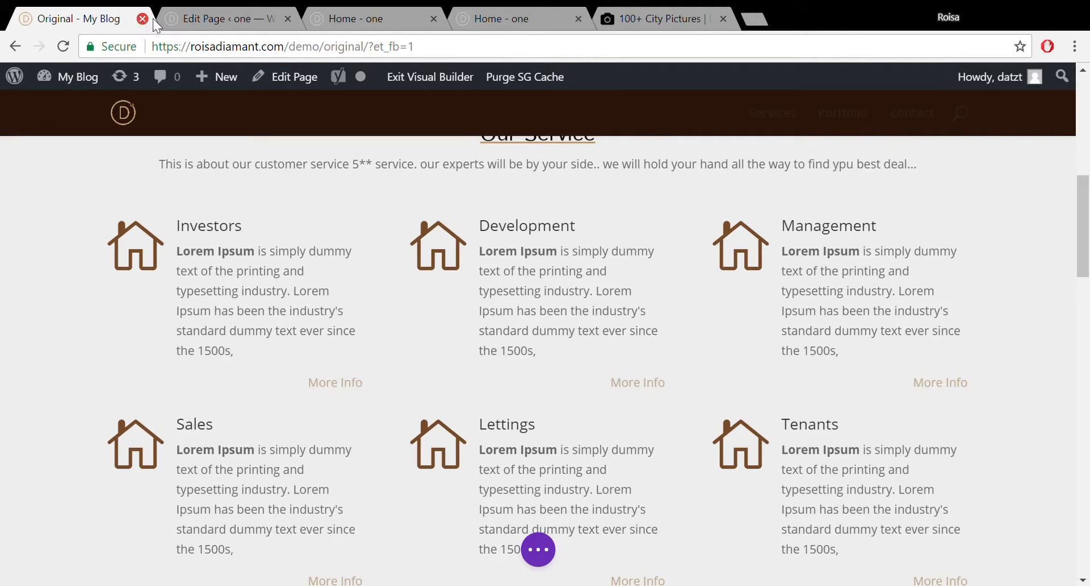
drag(425, 57, 377, 56)
key(BackSpace)
key(Return)
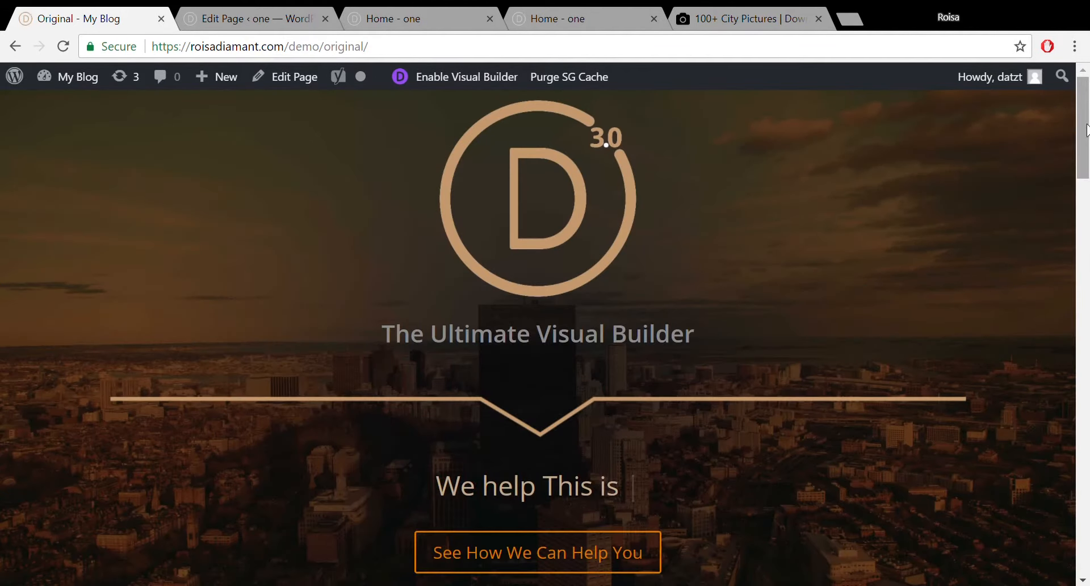
Scroll the live demo to its Our Service section, then return to the Home - one builder.
click(1087, 238)
drag(1089, 233, 1087, 216)
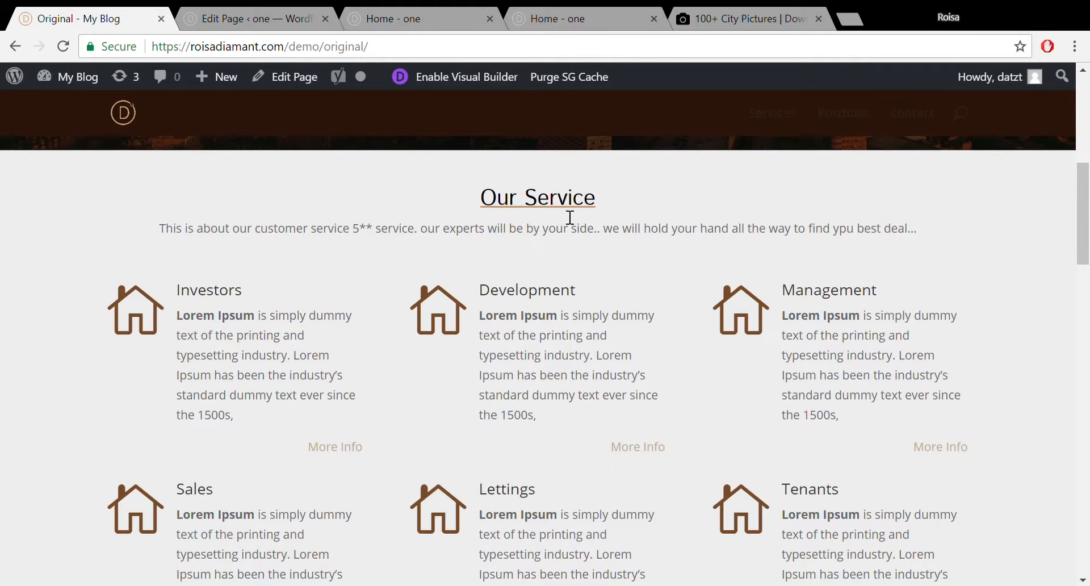
mouse_move(1089, 213)
mouse_down()
mouse_move(1089, 233)
mouse_move(1089, 210)
mouse_up()
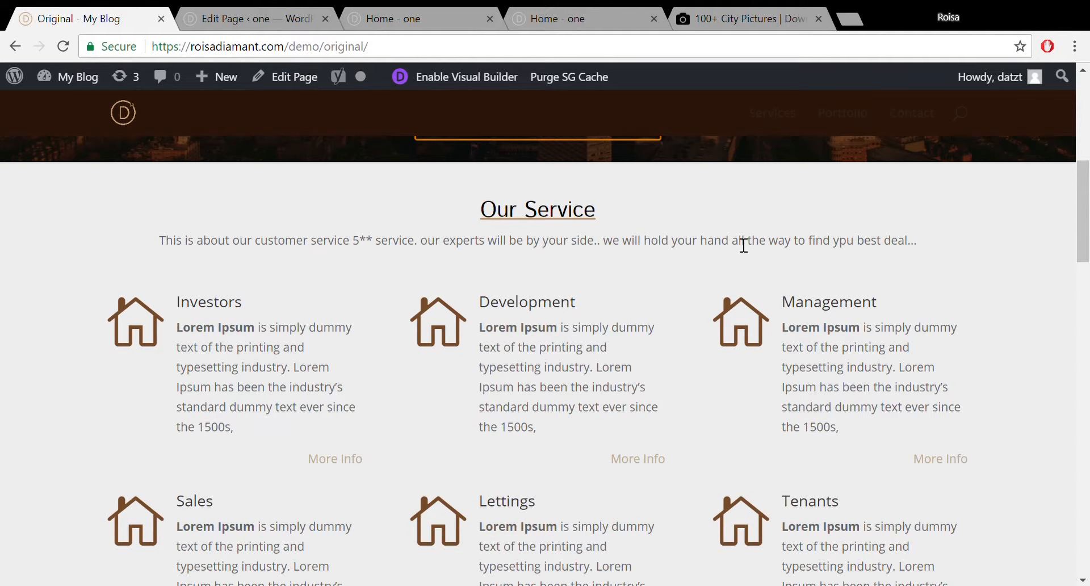
click(582, 11)
click(400, 18)
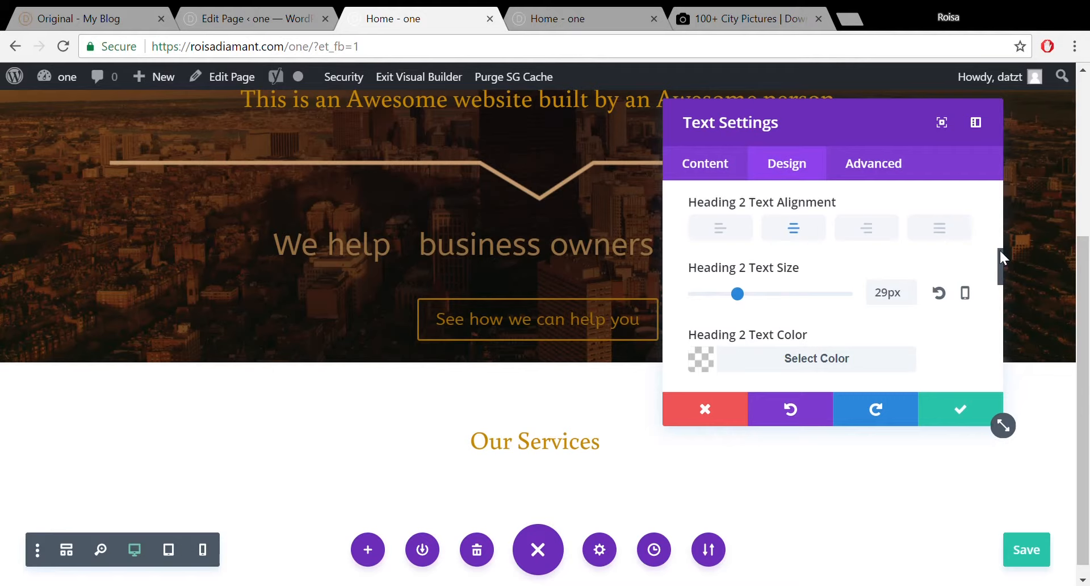
Underline the Our Services heading and save its Text Settings with the green check.
drag(999, 250, 999, 223)
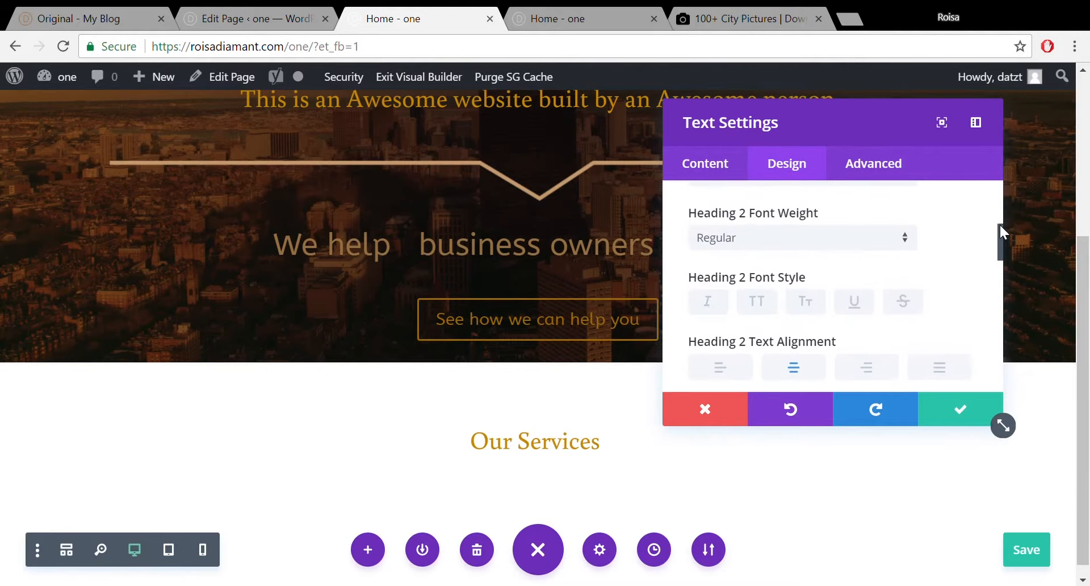
click(855, 302)
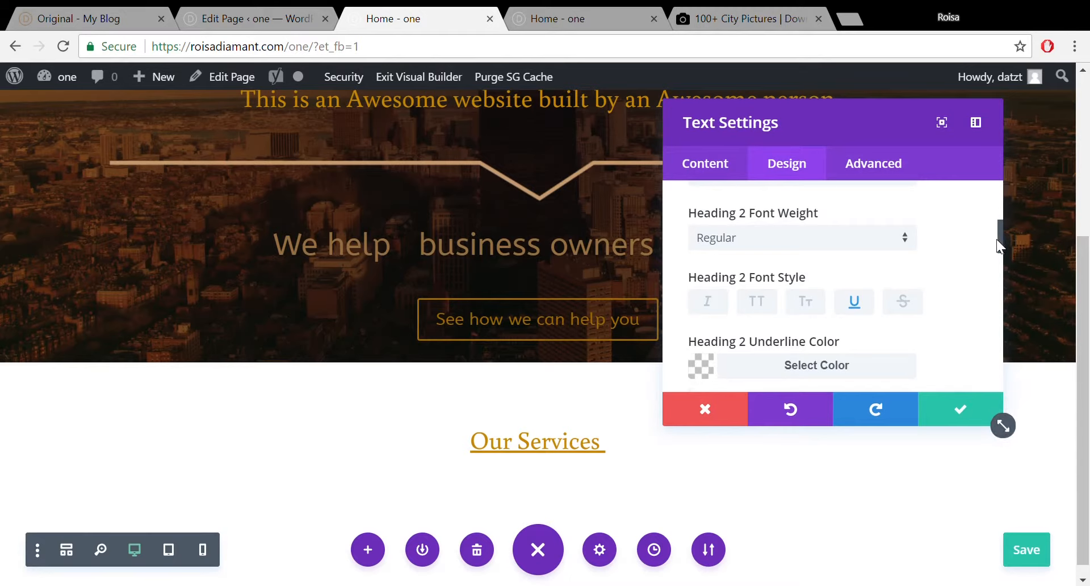
drag(997, 240, 1003, 268)
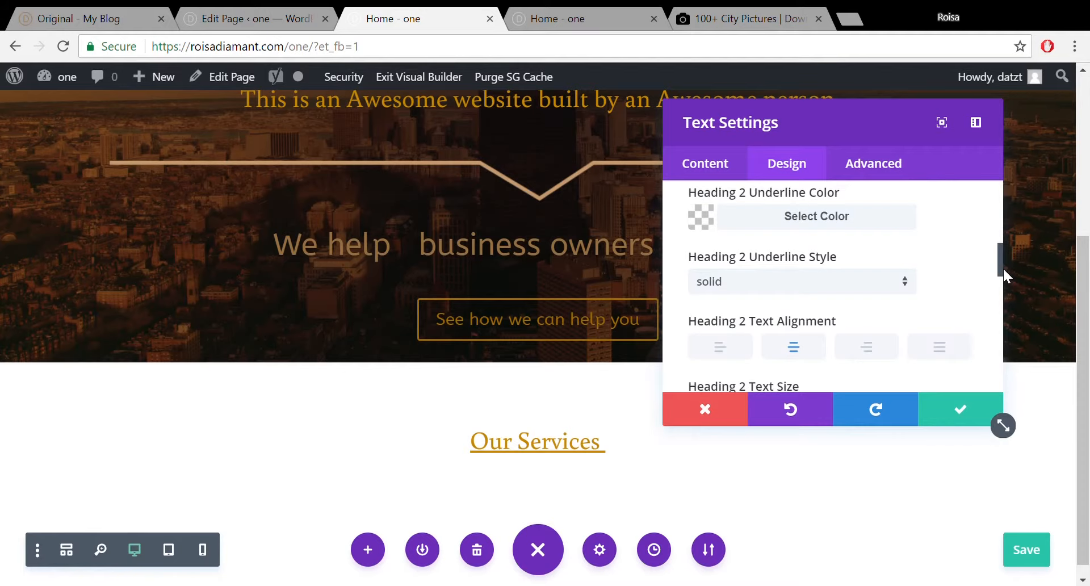
click(875, 227)
click(874, 227)
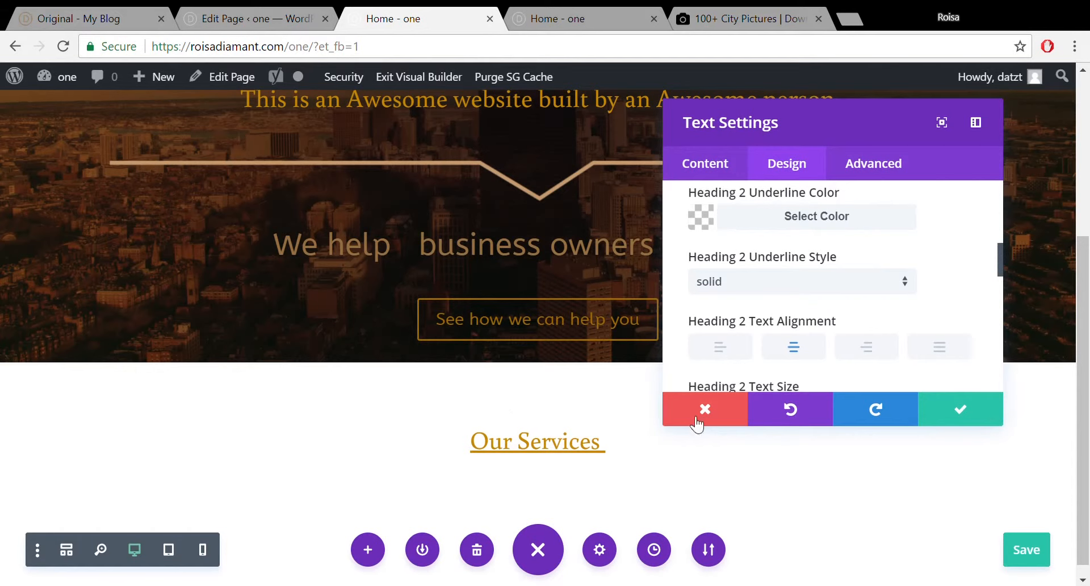
click(960, 410)
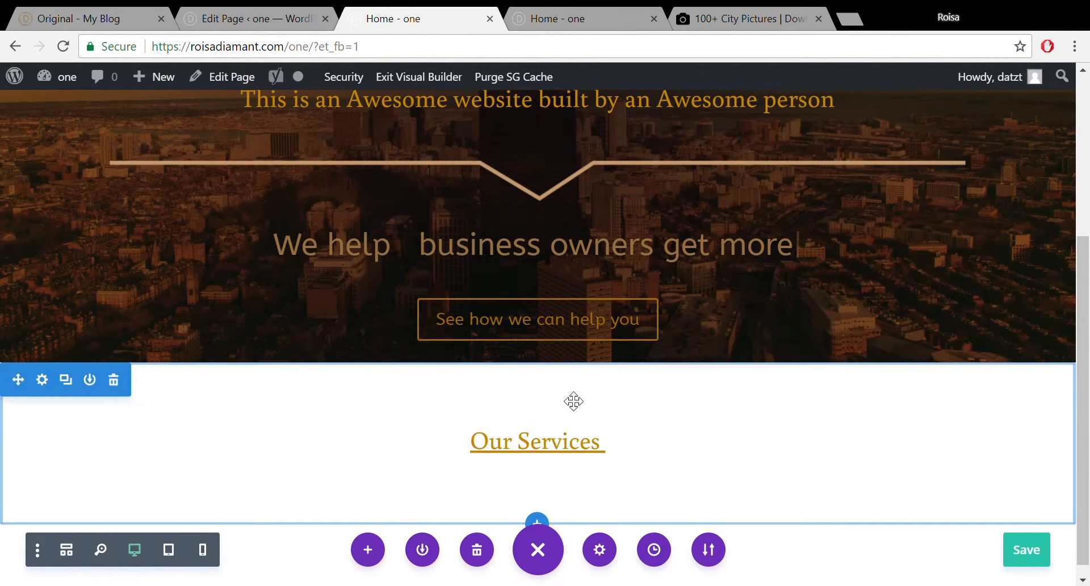
Insert a Text module below the Our Services heading via a 'text' search, showing its empty content editor.
drag(564, 380, 572, 348)
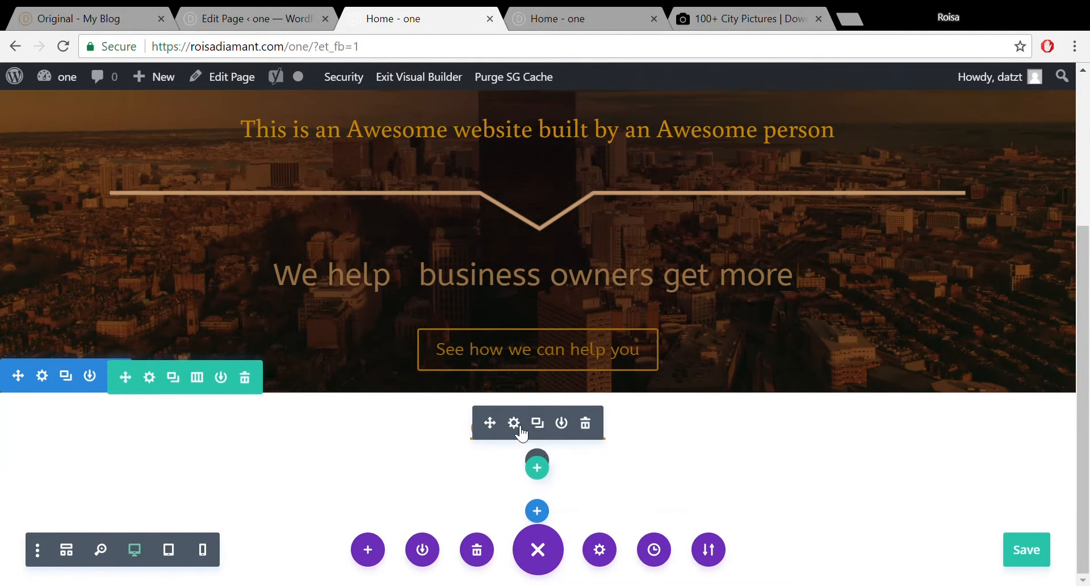
click(539, 457)
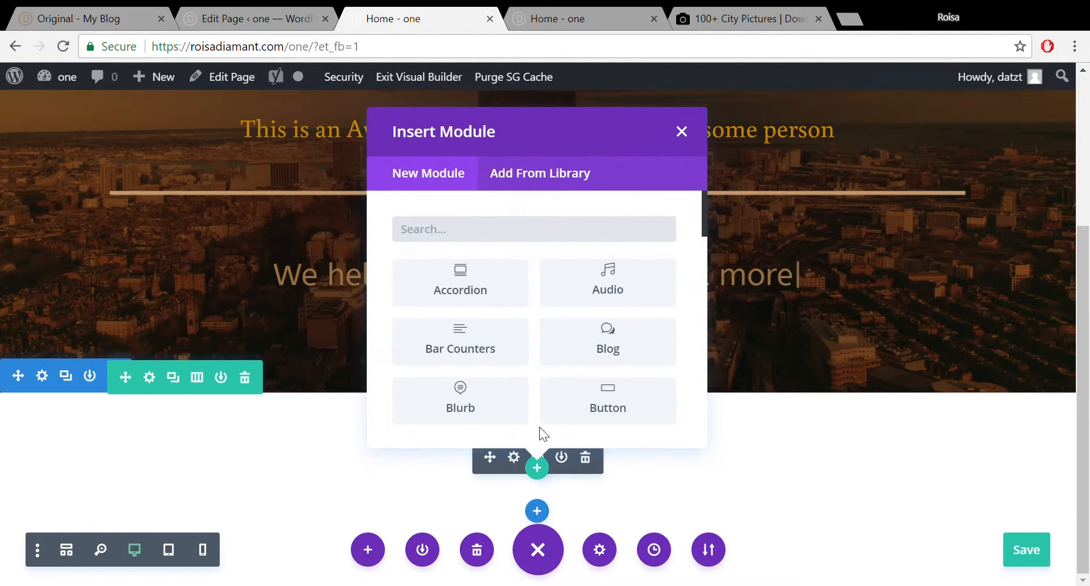
text(text)
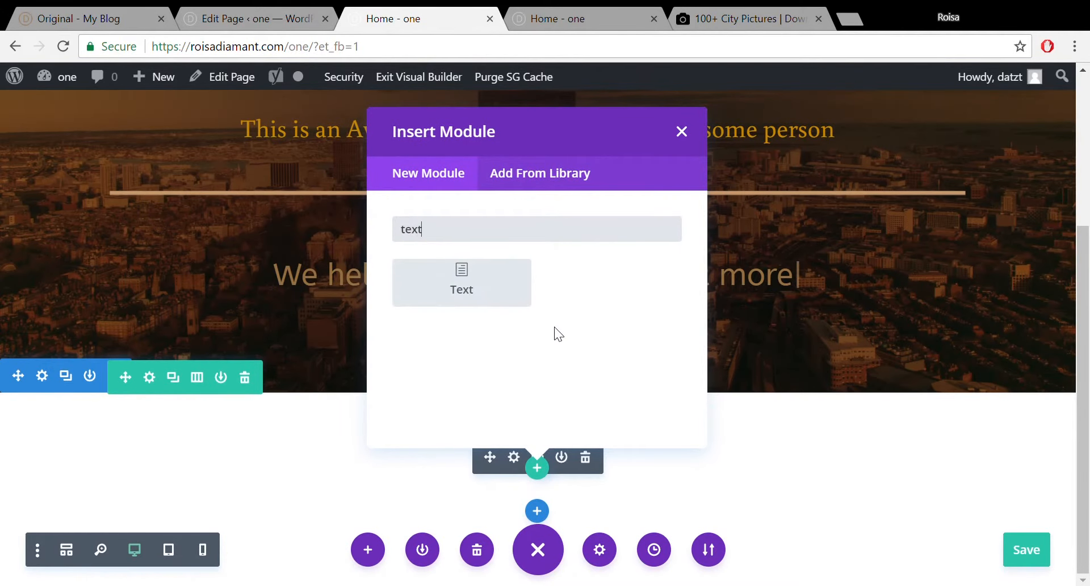
click(474, 282)
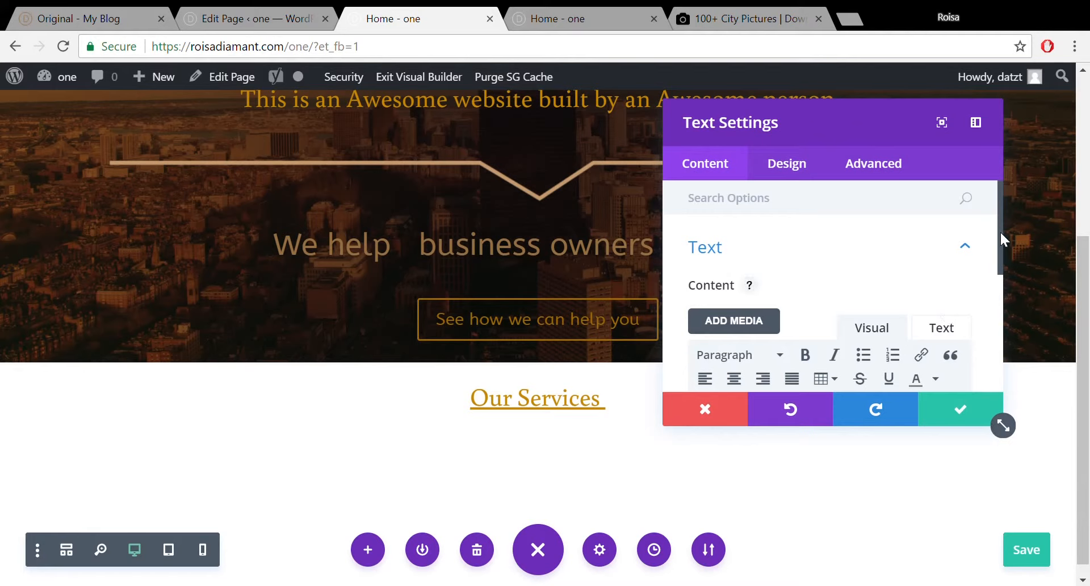
drag(999, 234, 992, 312)
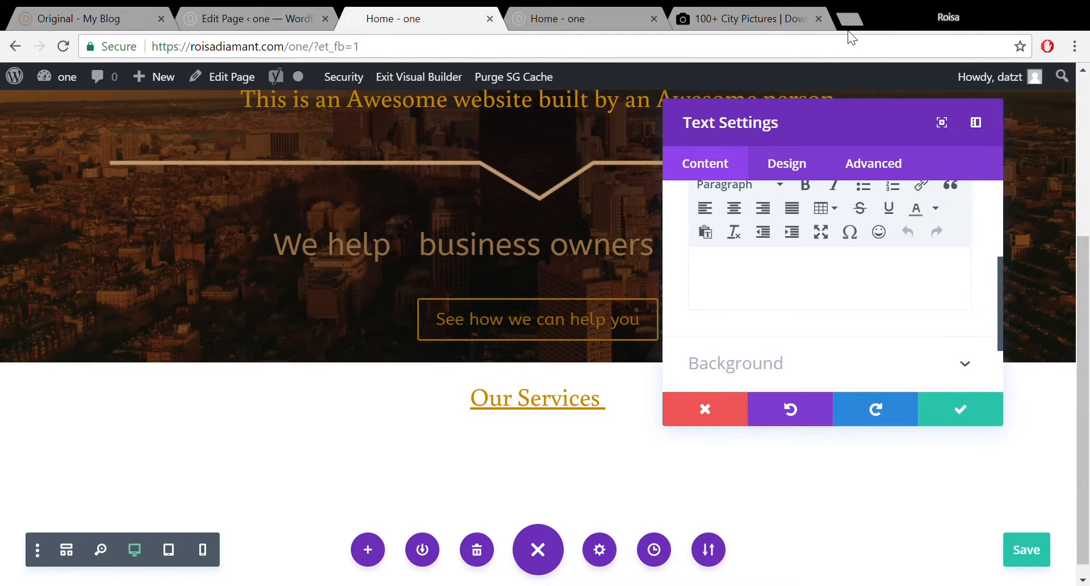
Search 'lorem' in a new tab, open lipsum.com and copy its first paragraph.
click(847, 14)
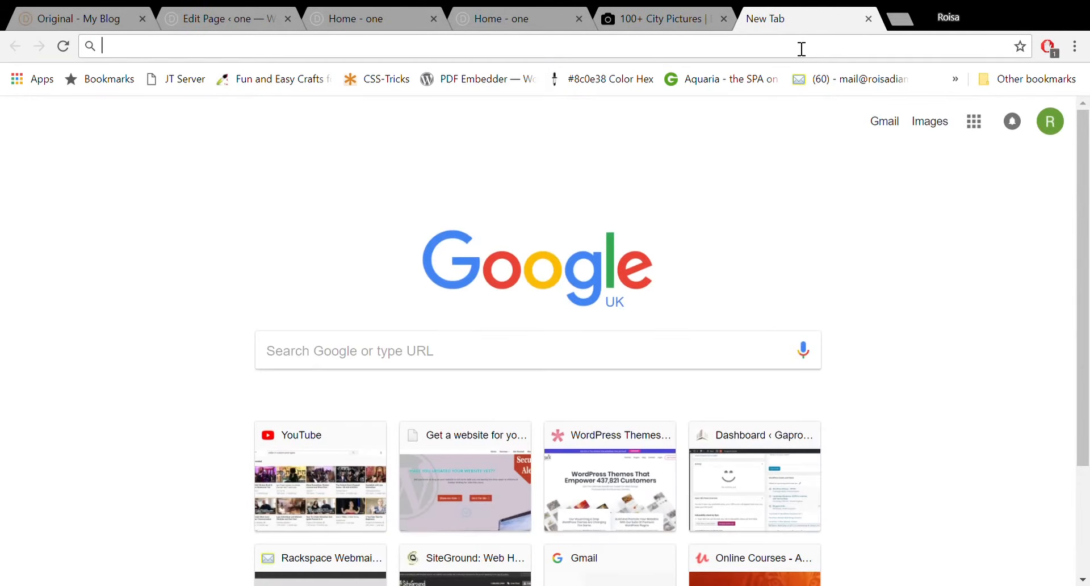
text(lorem ipsum)
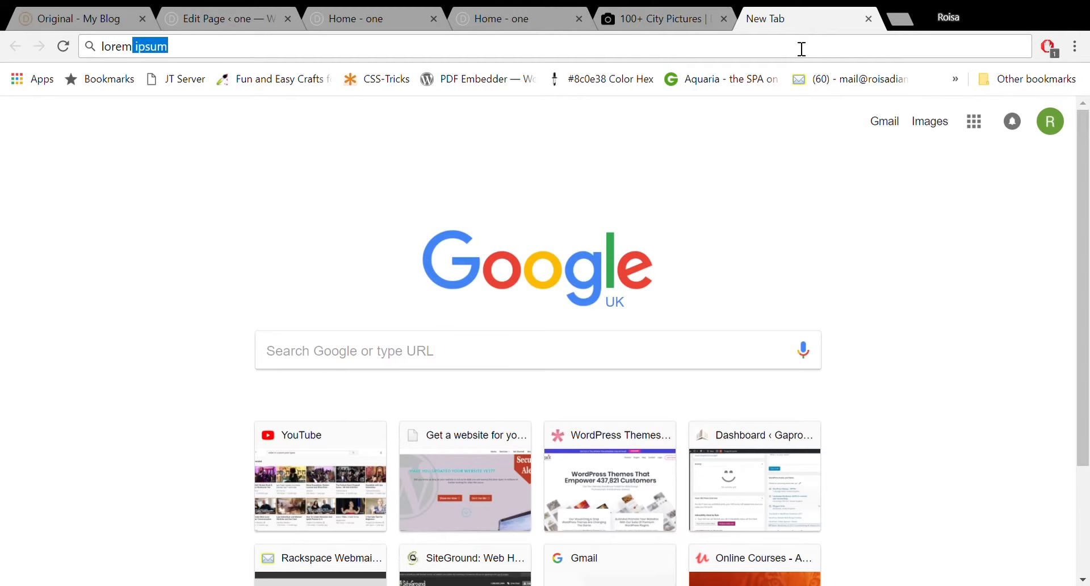
key(Return)
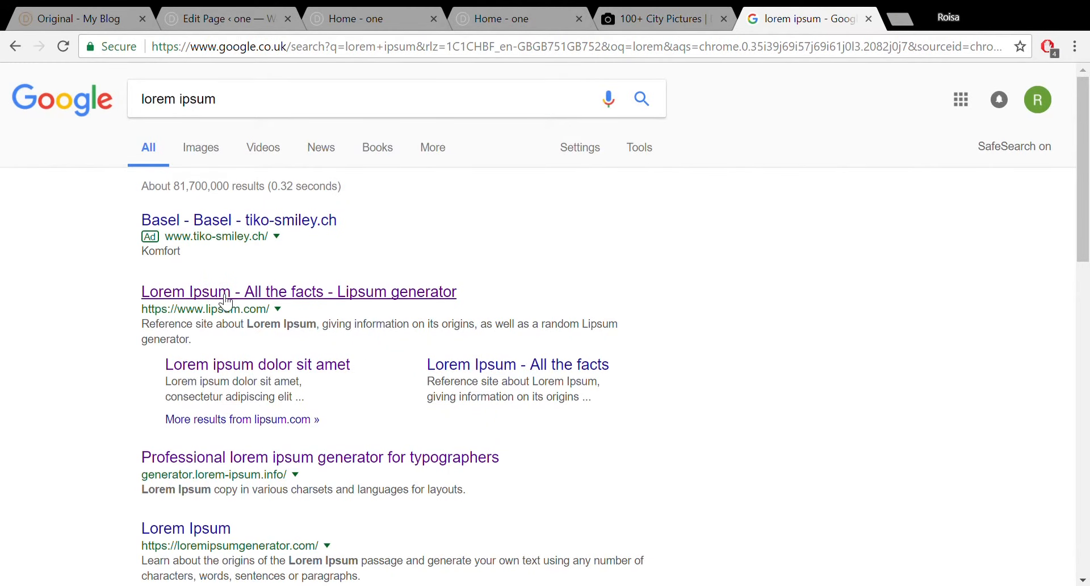
click(225, 299)
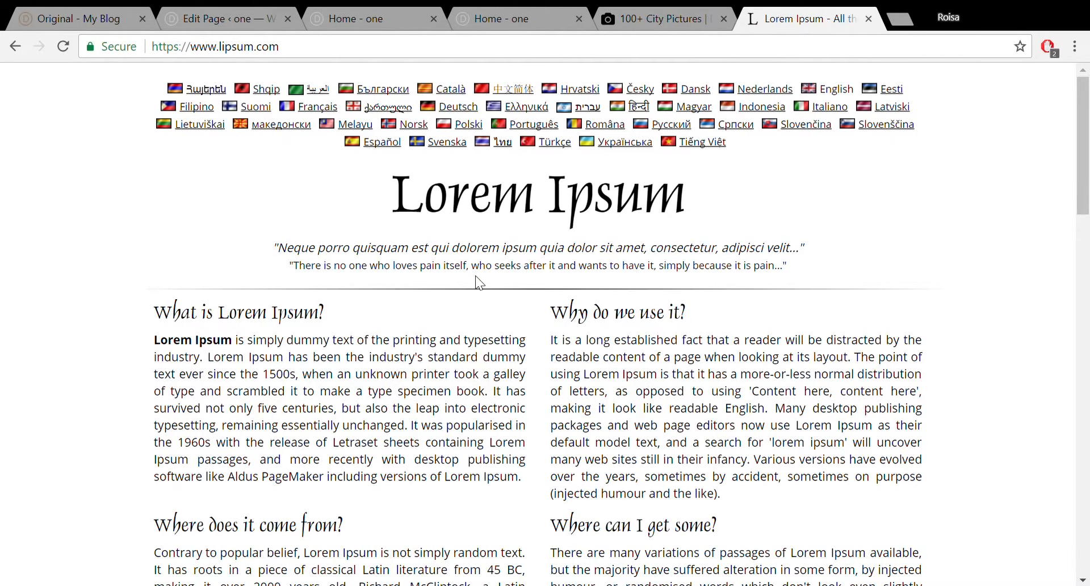
drag(1084, 215, 948, 349)
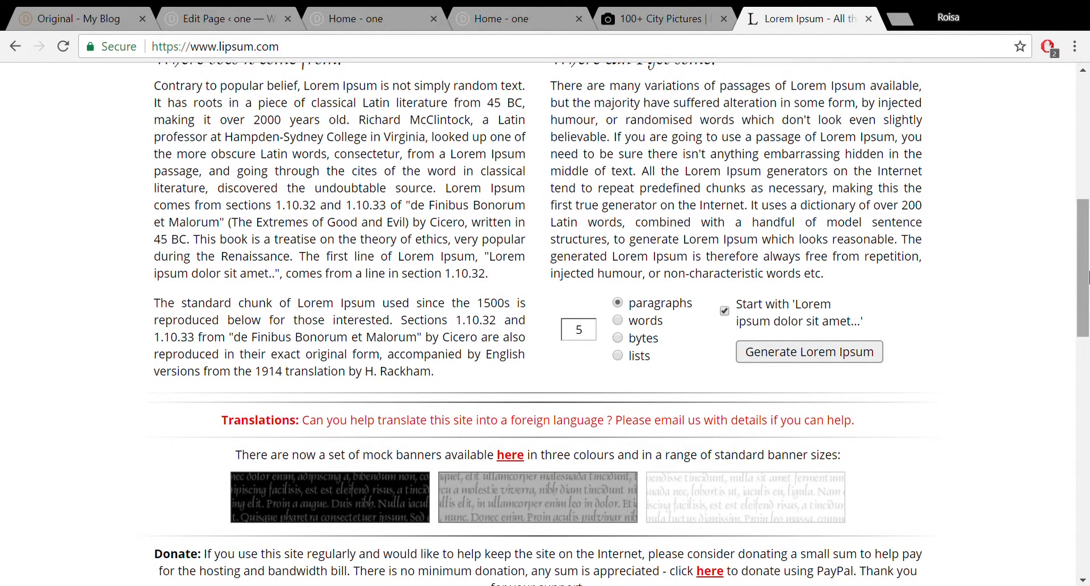
drag(1085, 275, 1088, 193)
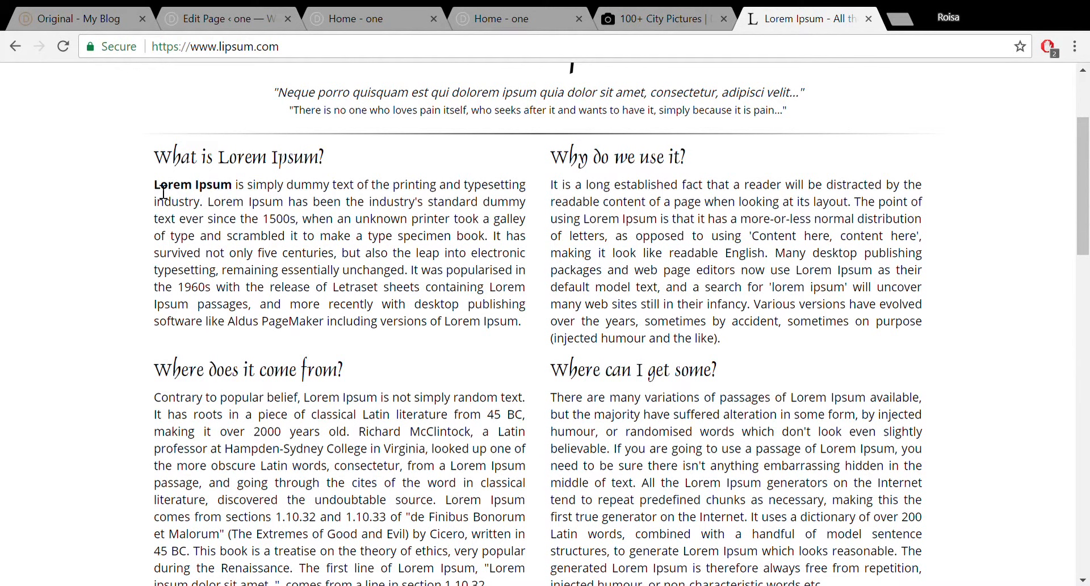
drag(164, 190, 534, 242)
key(ctrl+c)
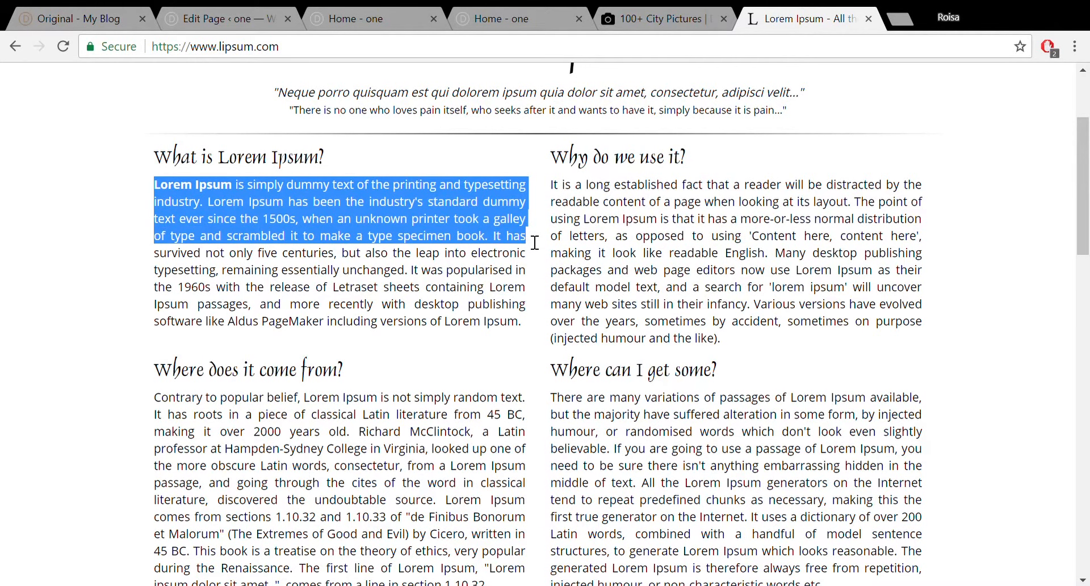
click(359, 16)
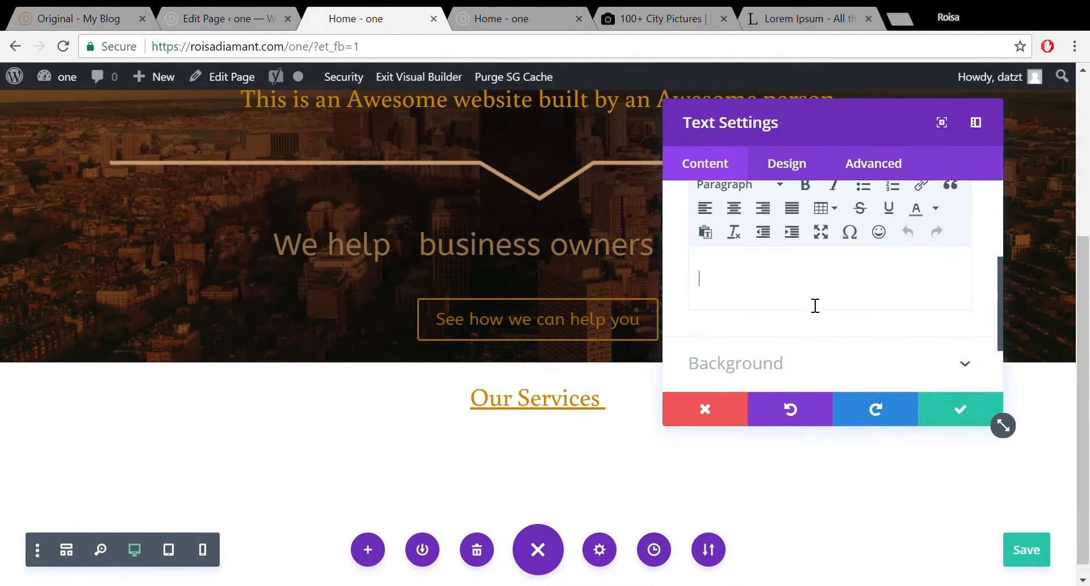
Paste the Lorem Ipsum paragraph into the new Text module, close it, and save with Ctrl+S.
key(ctrl+v)
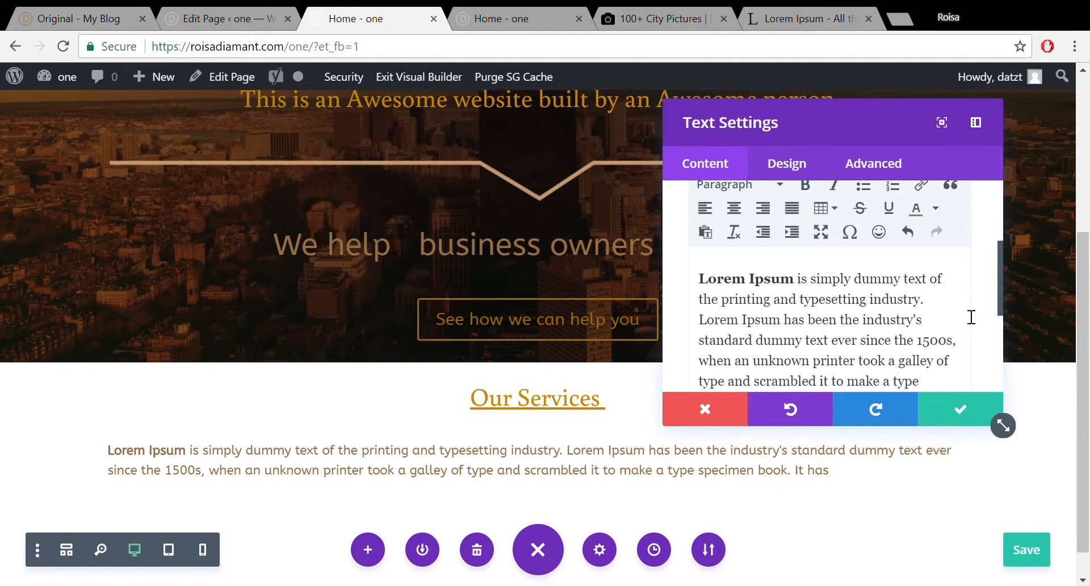
click(958, 408)
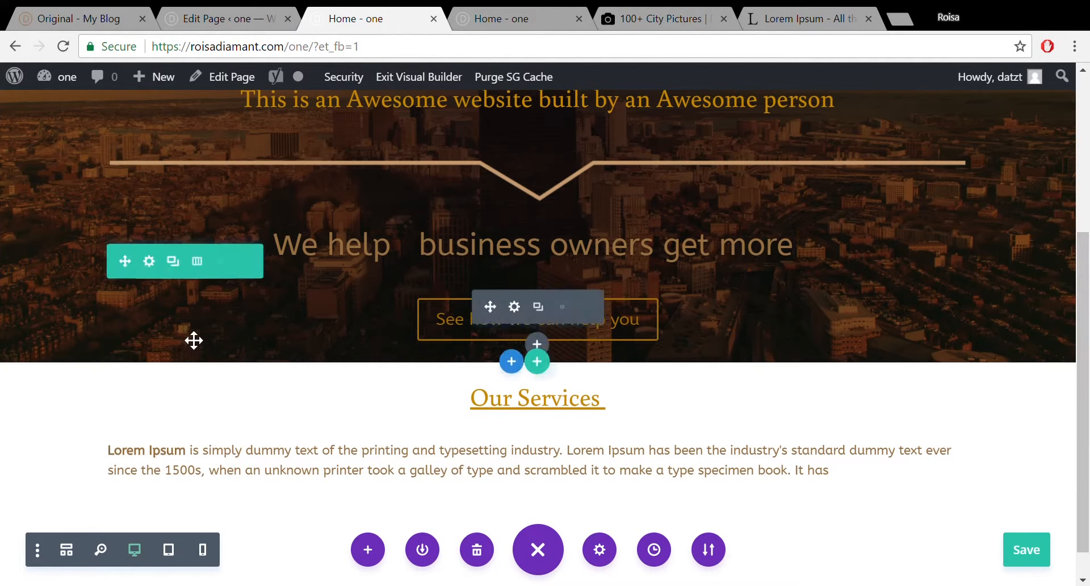
mouse_move(94, 417)
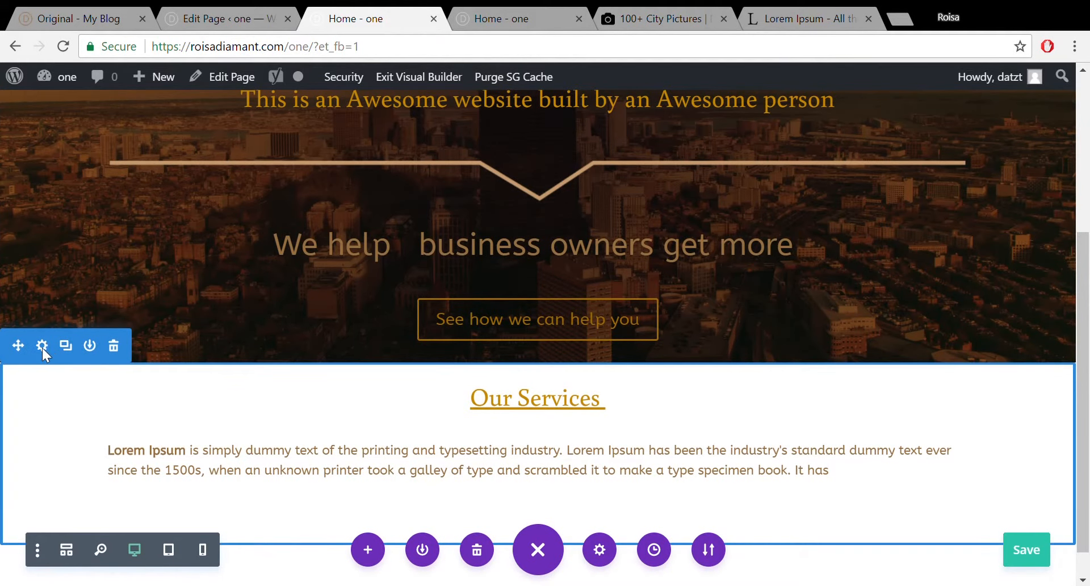
key(ctrl+s)
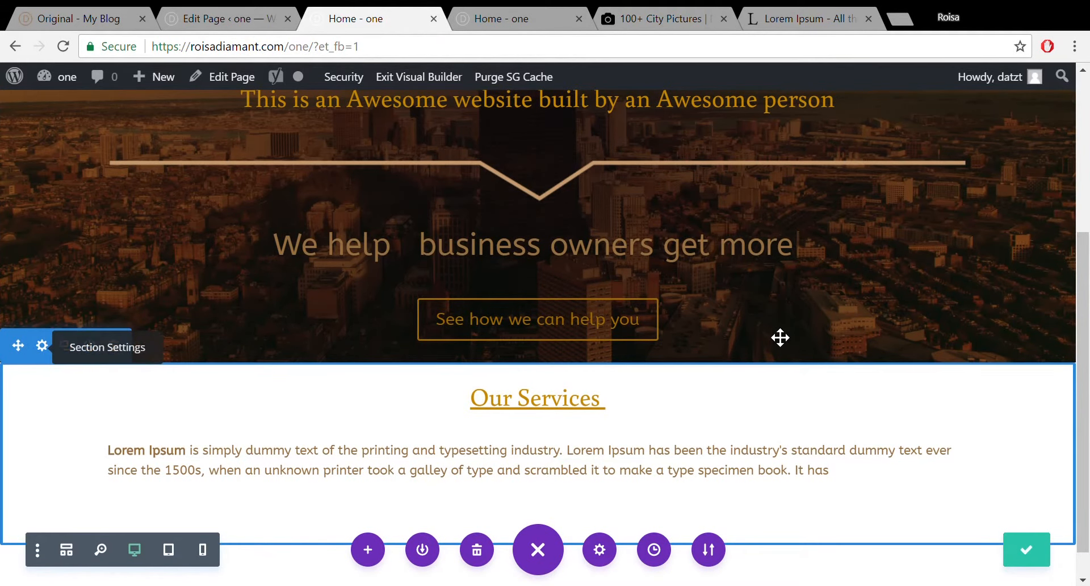
mouse_move(780, 338)
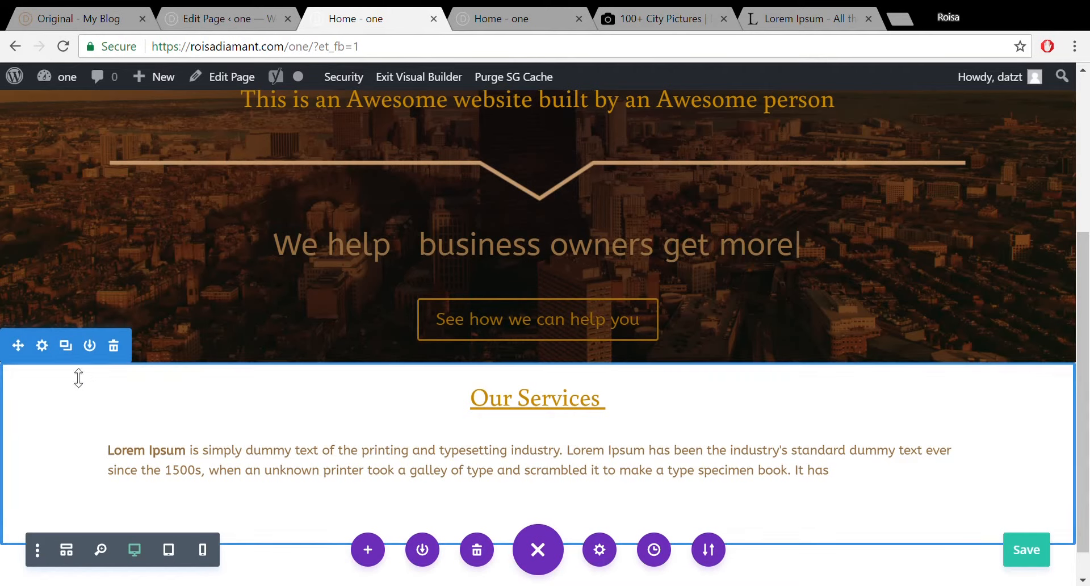
Set the Our Services section background colour to light grey #dbdbdb and confirm.
click(42, 345)
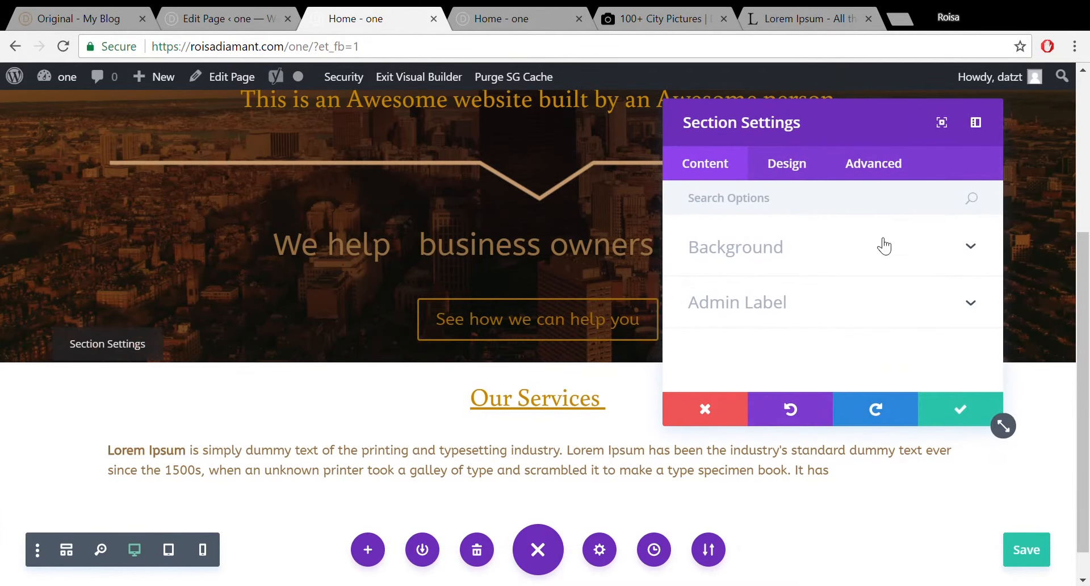
click(971, 249)
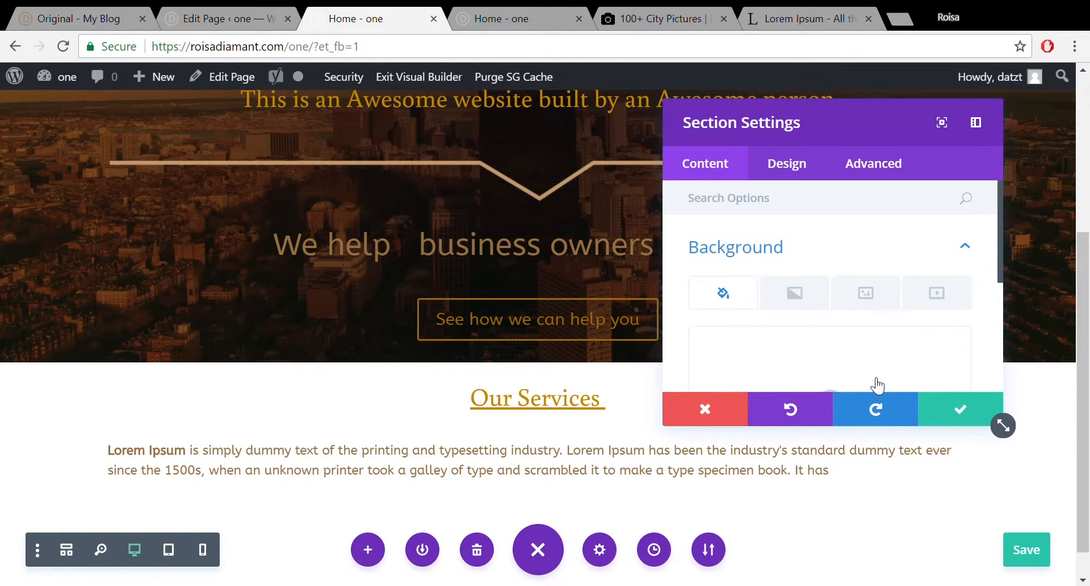
scroll(1002, 244, down, 2)
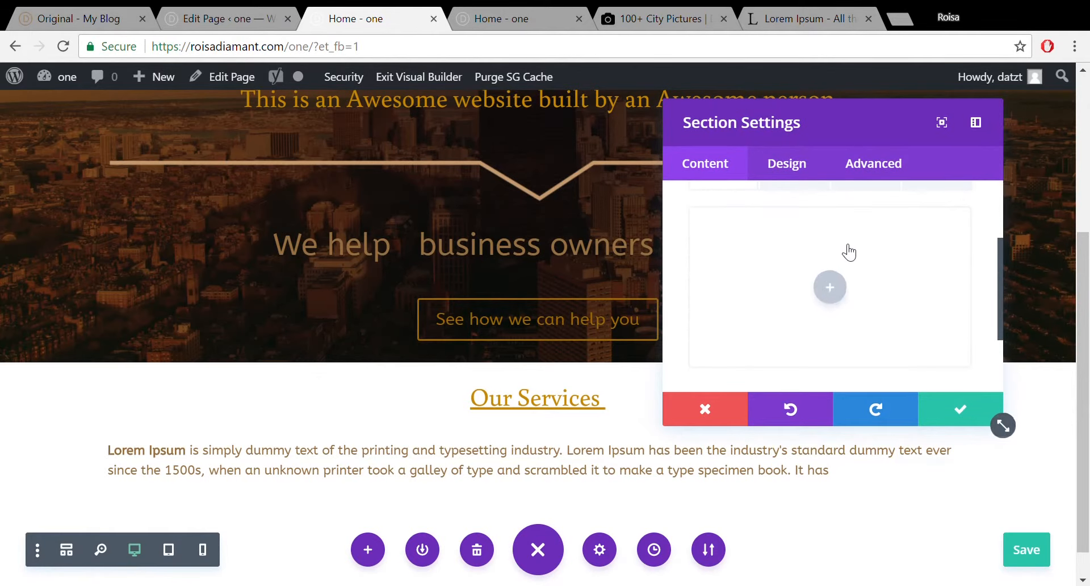
click(832, 290)
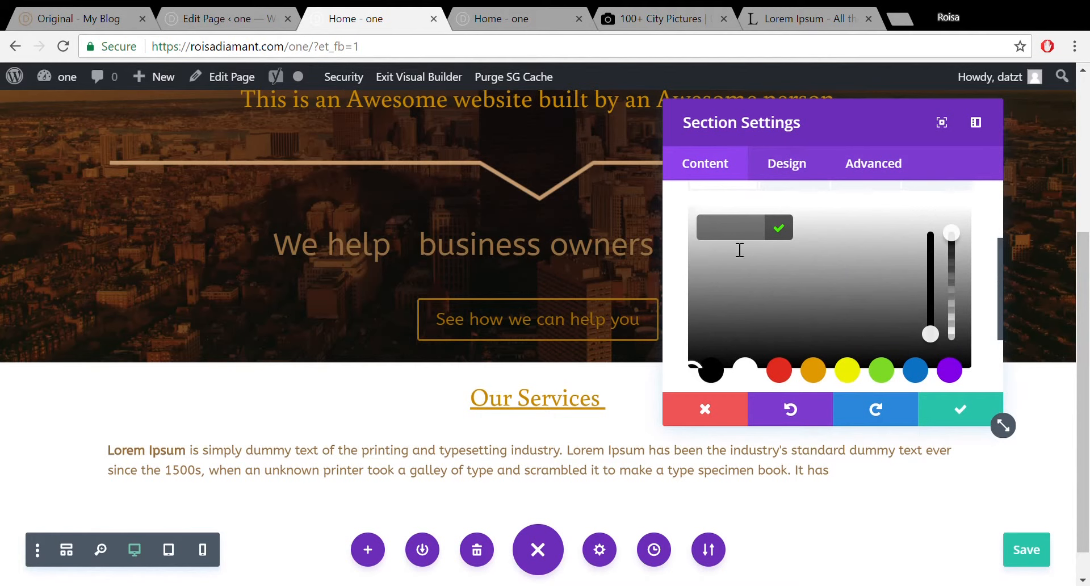
click(717, 254)
drag(716, 255, 713, 236)
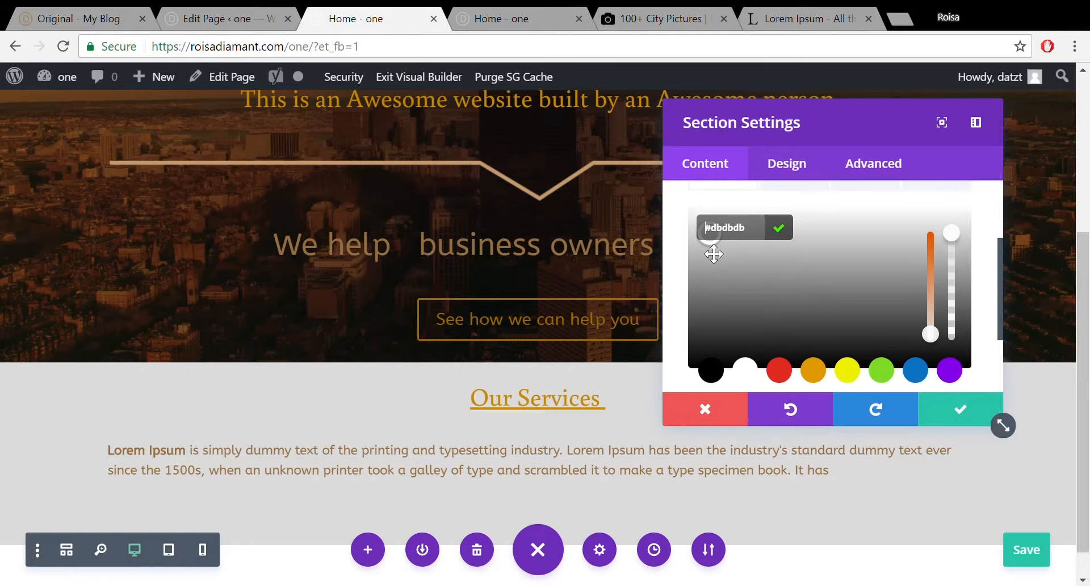
click(957, 408)
scroll(1087, 352, down, 1)
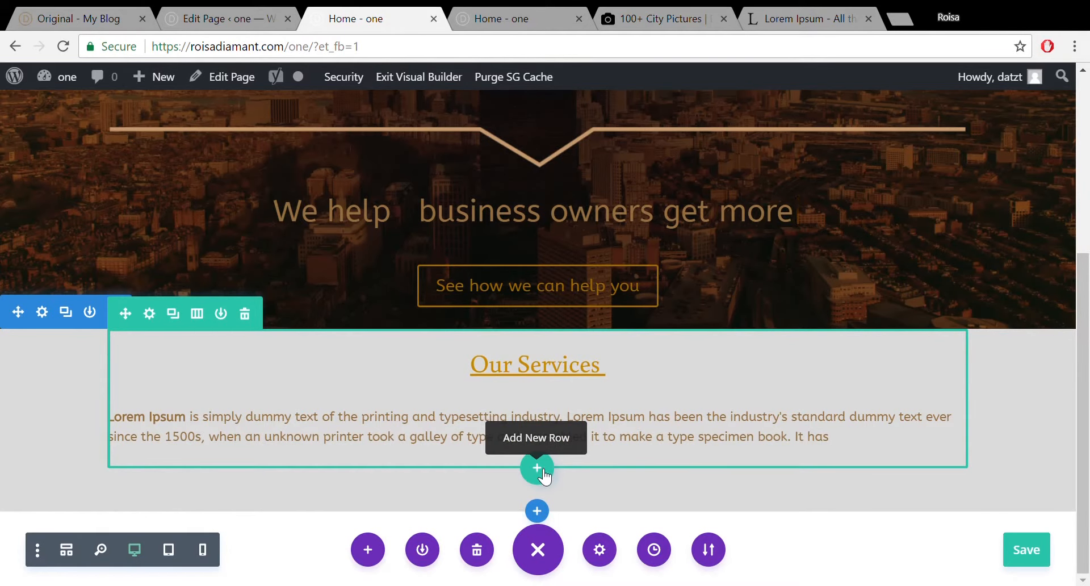
After checking the original services layout, add a three-column row and search modules for 'blurb'.
click(56, 19)
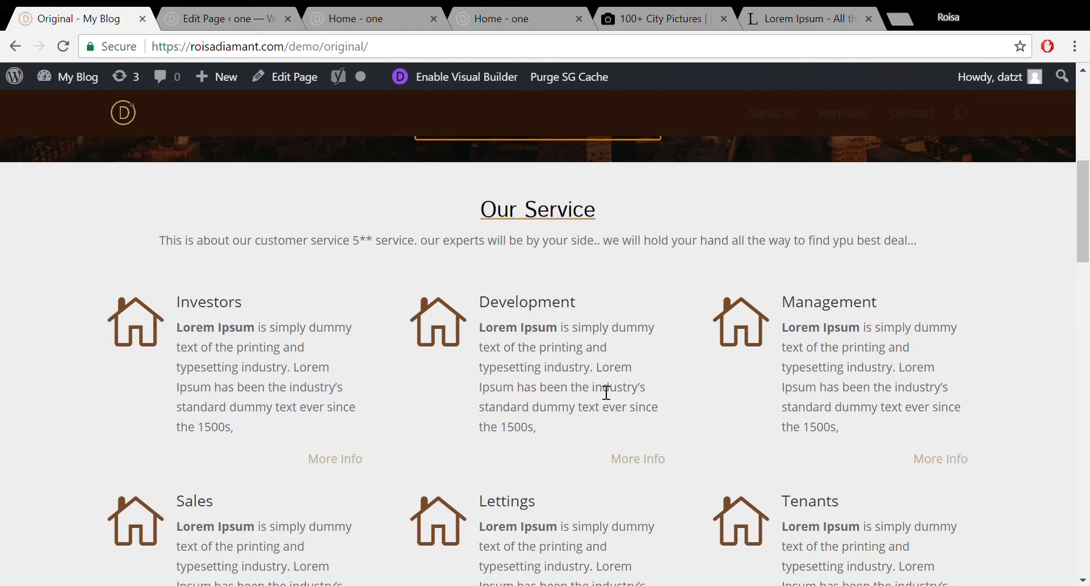
click(383, 12)
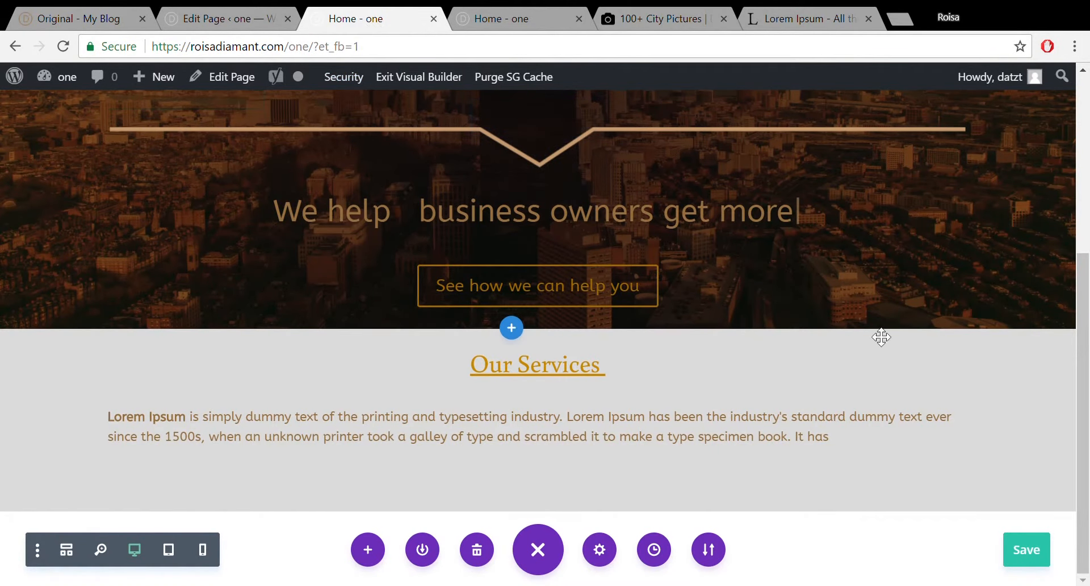
drag(1083, 371, 1083, 423)
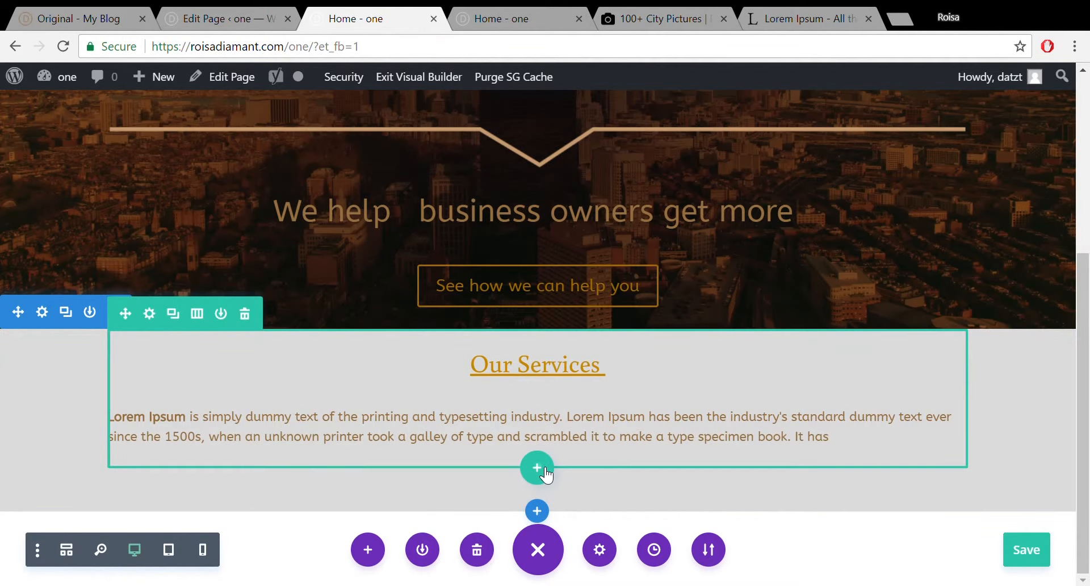
click(536, 468)
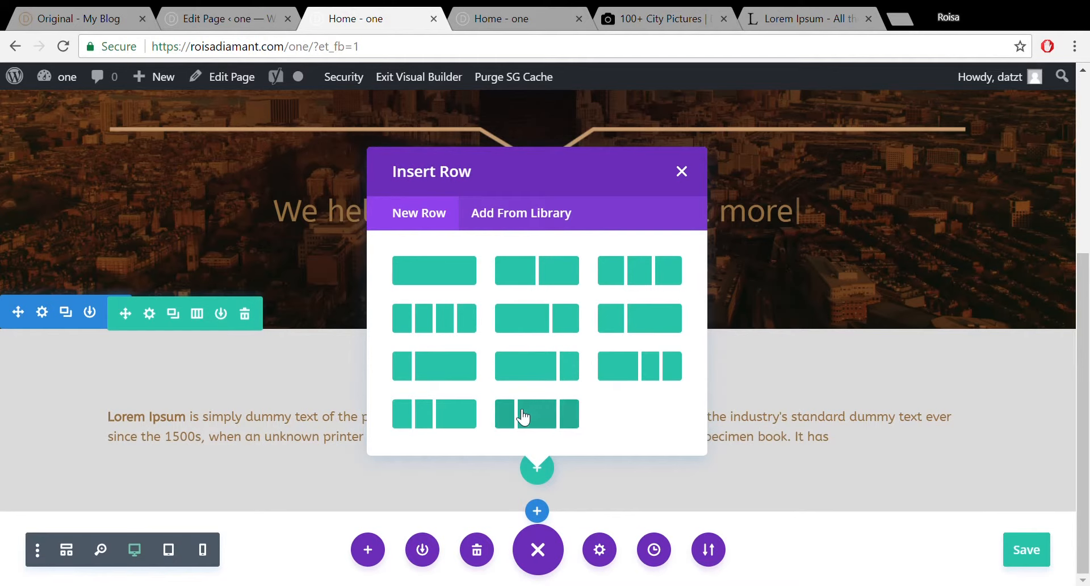
click(647, 280)
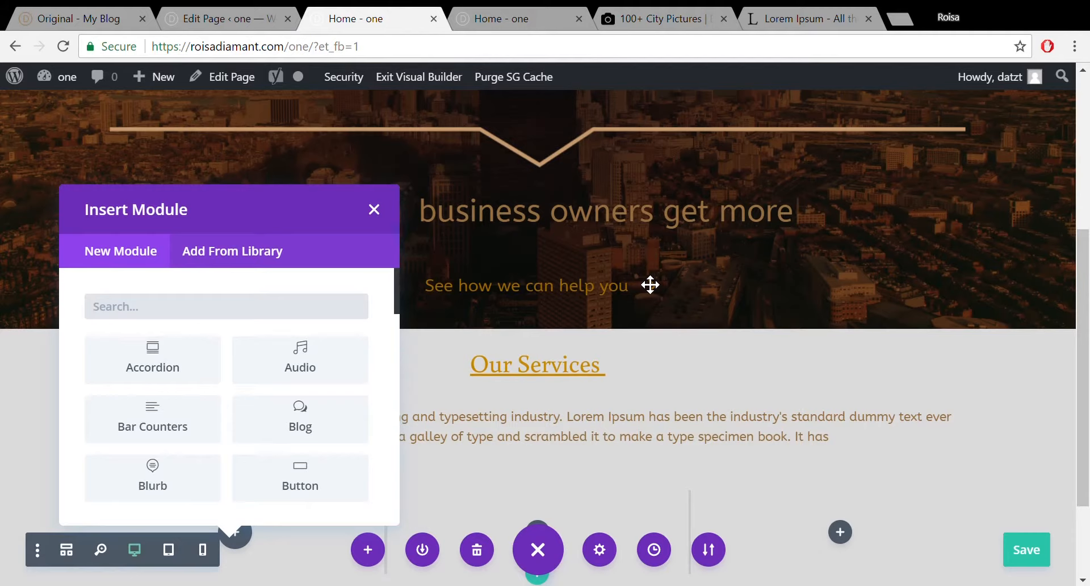
text(blu)
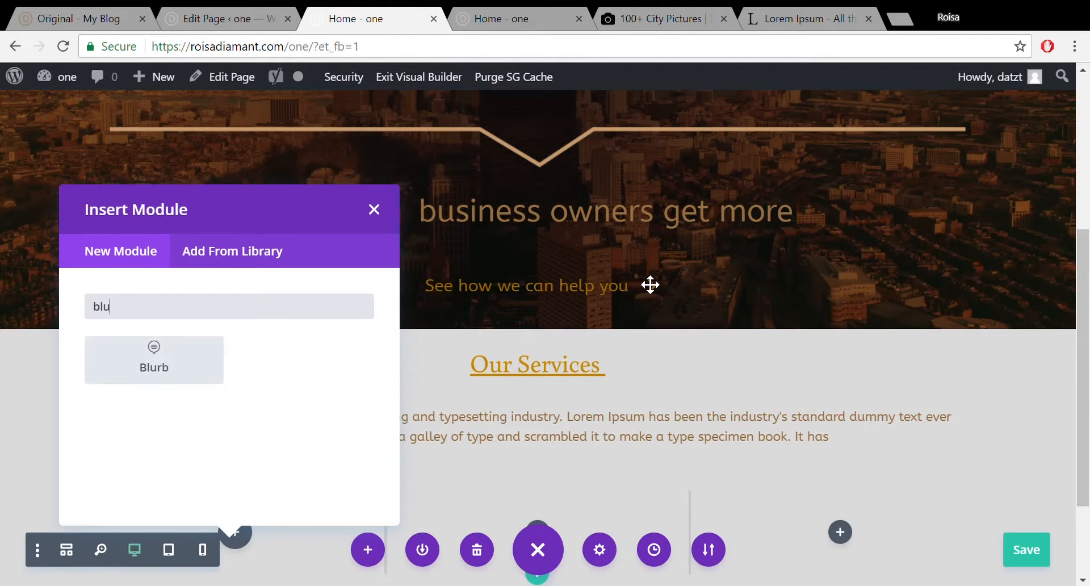
text(rb)
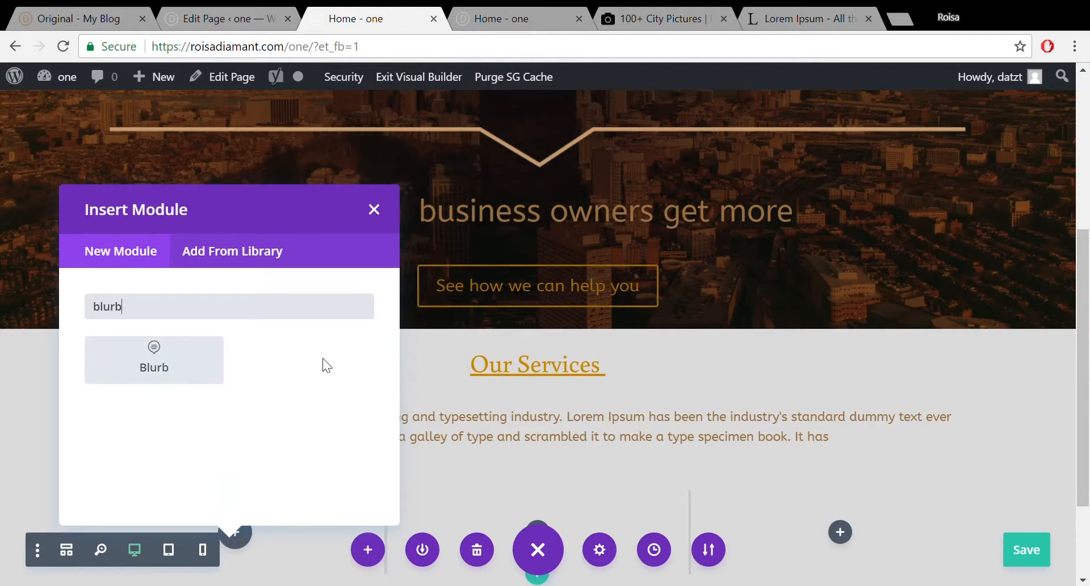
Insert a Blurb module and give it the title 'Lettings'.
click(212, 355)
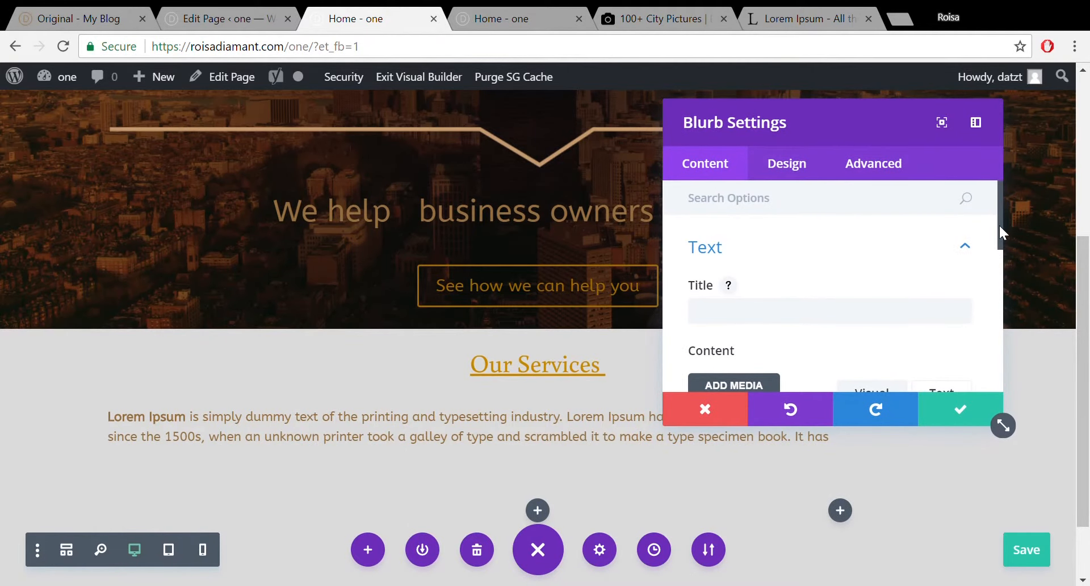
drag(999, 224, 1000, 251)
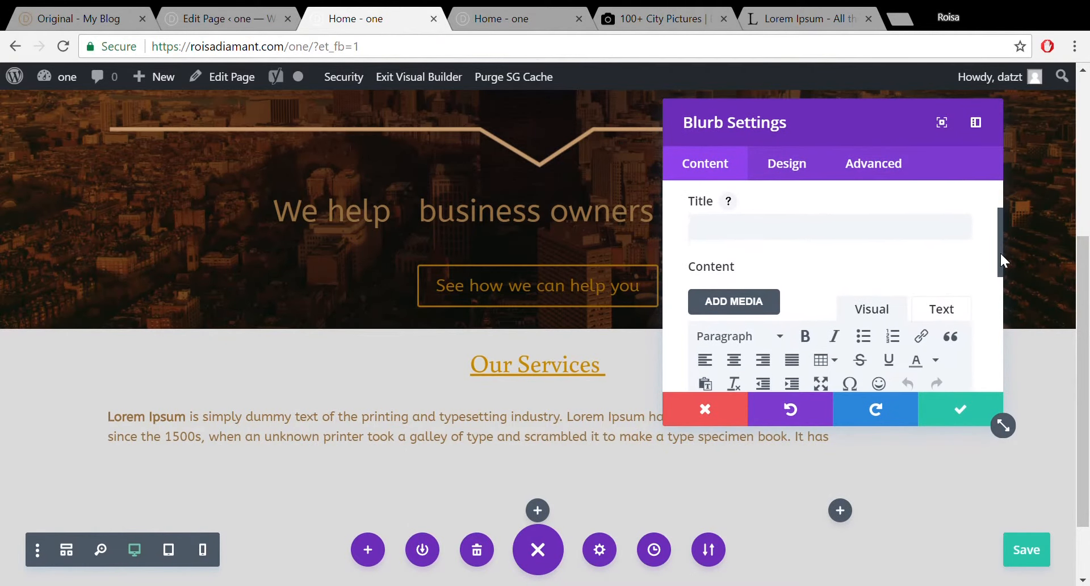
click(857, 238)
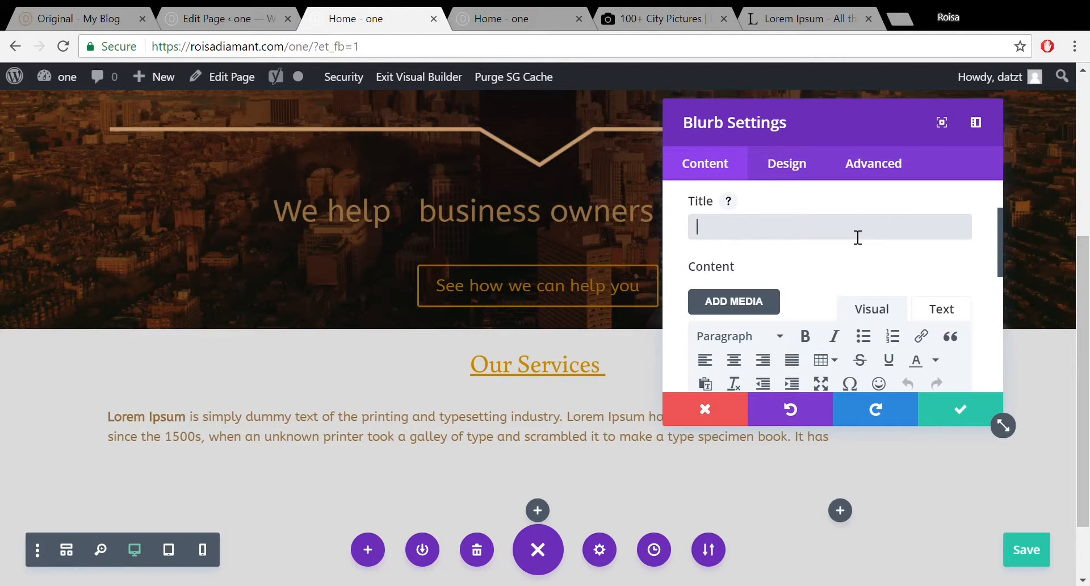
text(lettings)
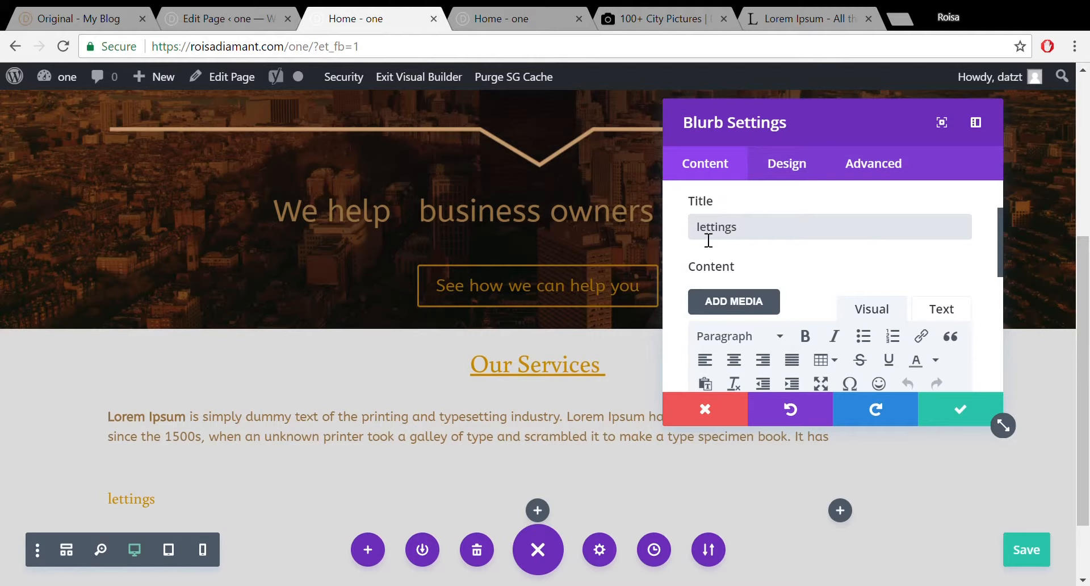
key(Delete)
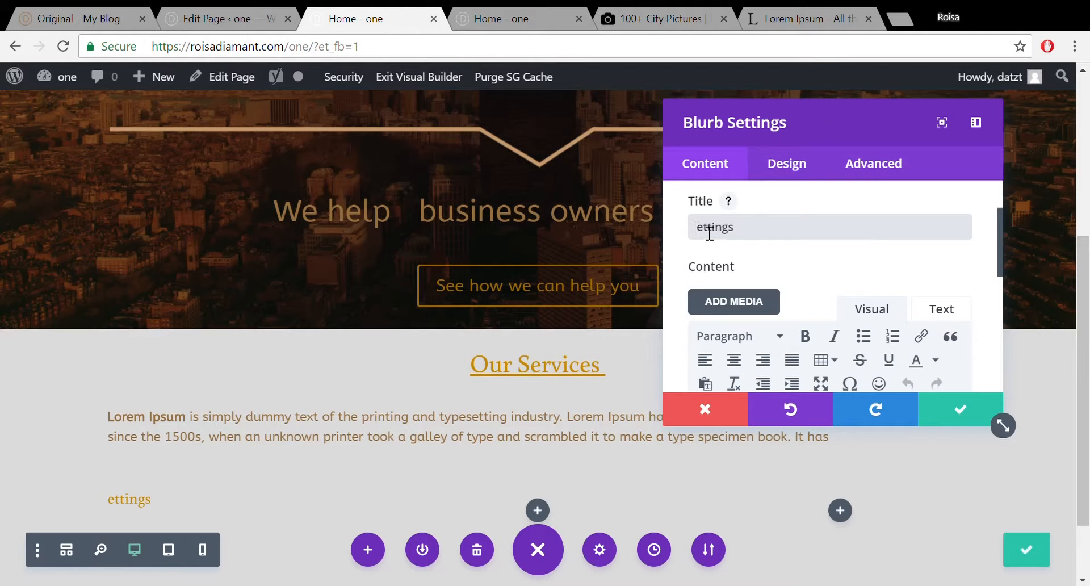
text(L)
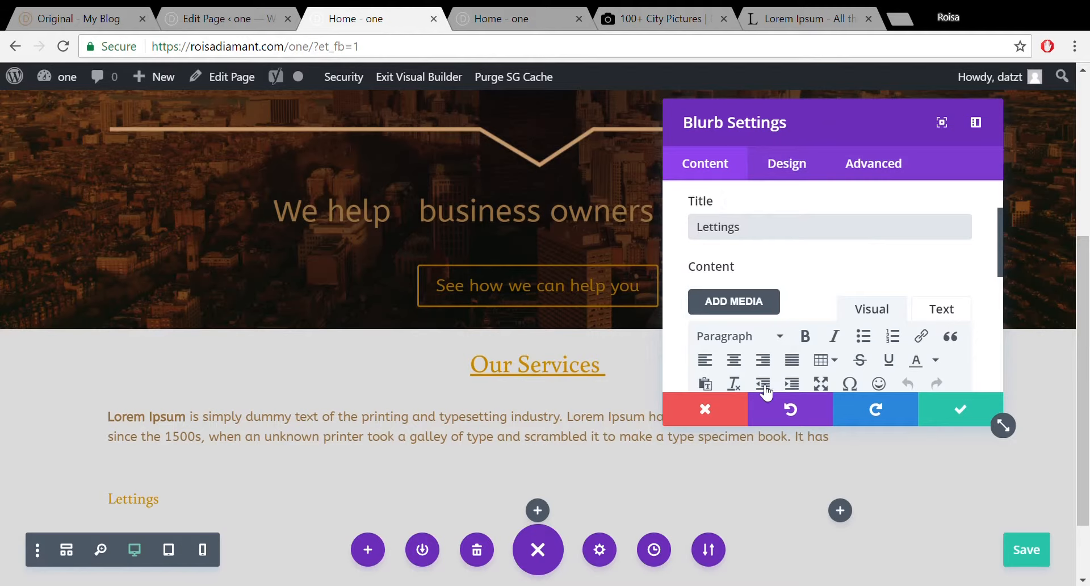
drag(1002, 216, 999, 274)
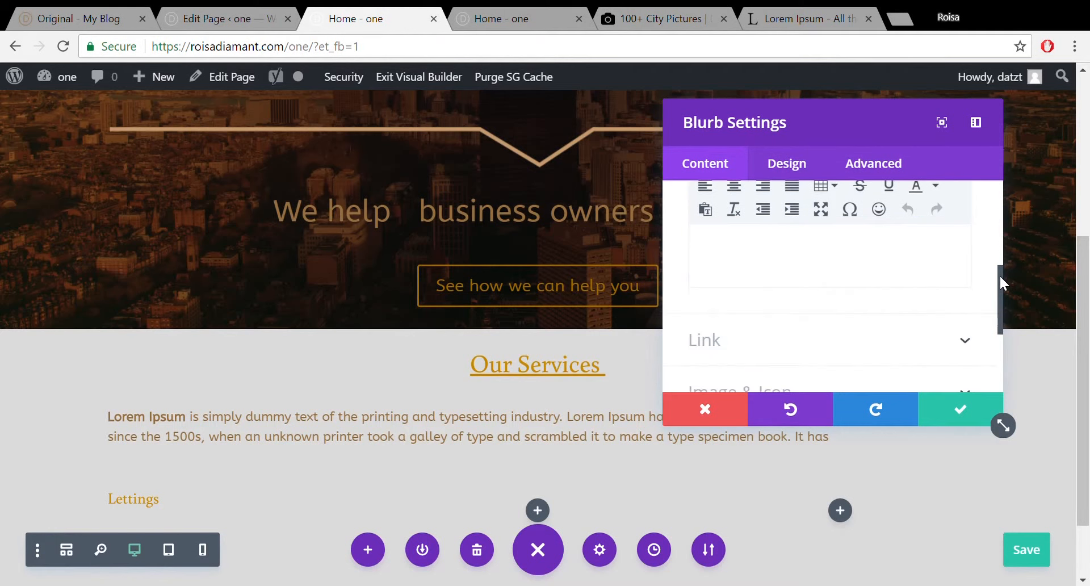
Paste the Lorem Ipsum paragraph from lipsum.com as the blurb's body content.
click(808, 8)
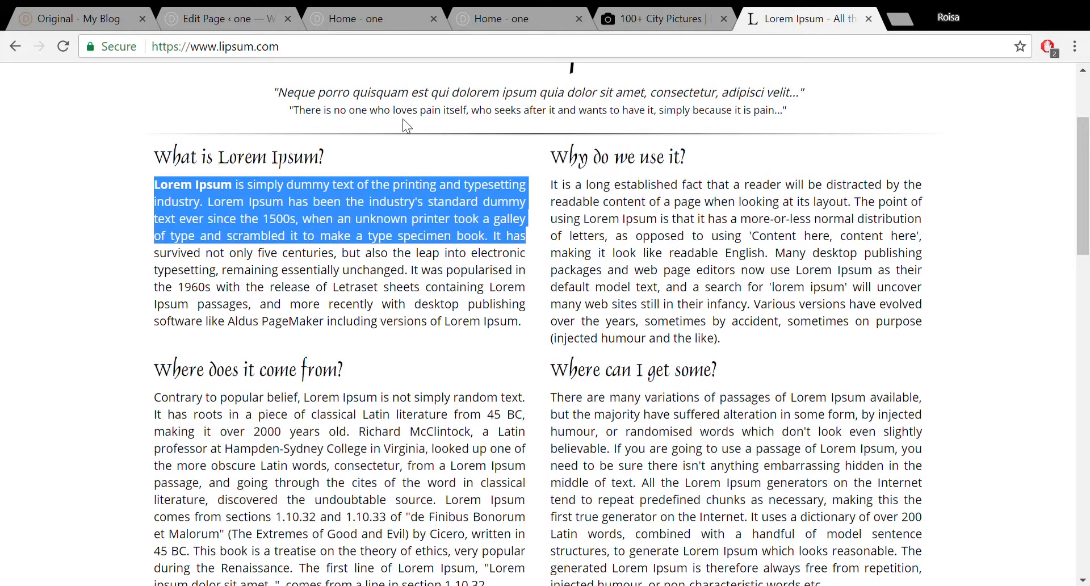
click(376, 13)
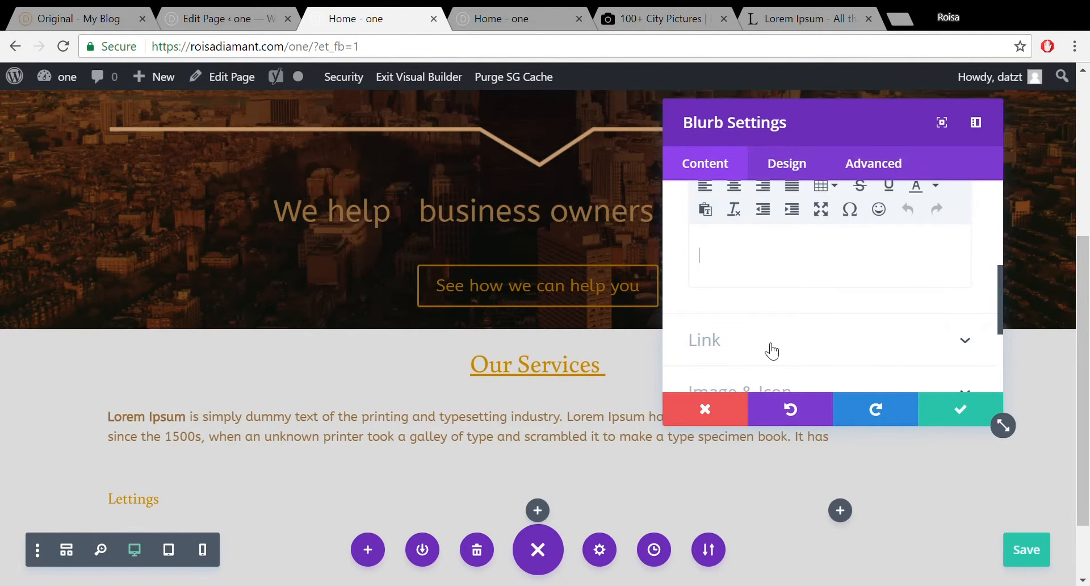
text(Lorem Ipsum is simply dummy text of the printing and typesetting industry. Lorem Ipsum has been the industry's standard dummy text ever since the 1500s, when an unknown printer took a galley of type and scrambled it to make a type specimen book. It has)
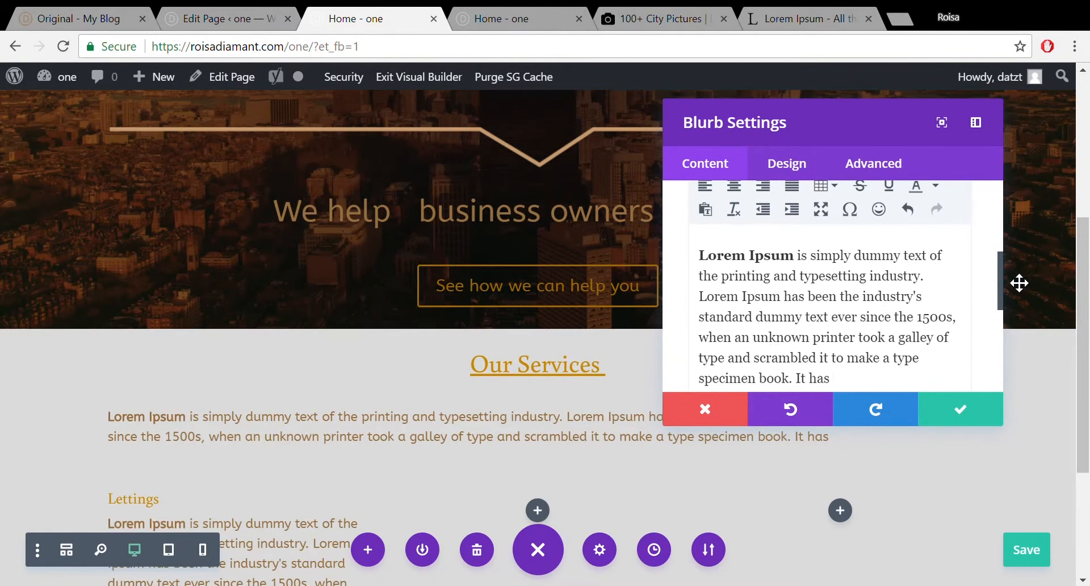
drag(1000, 272, 1004, 329)
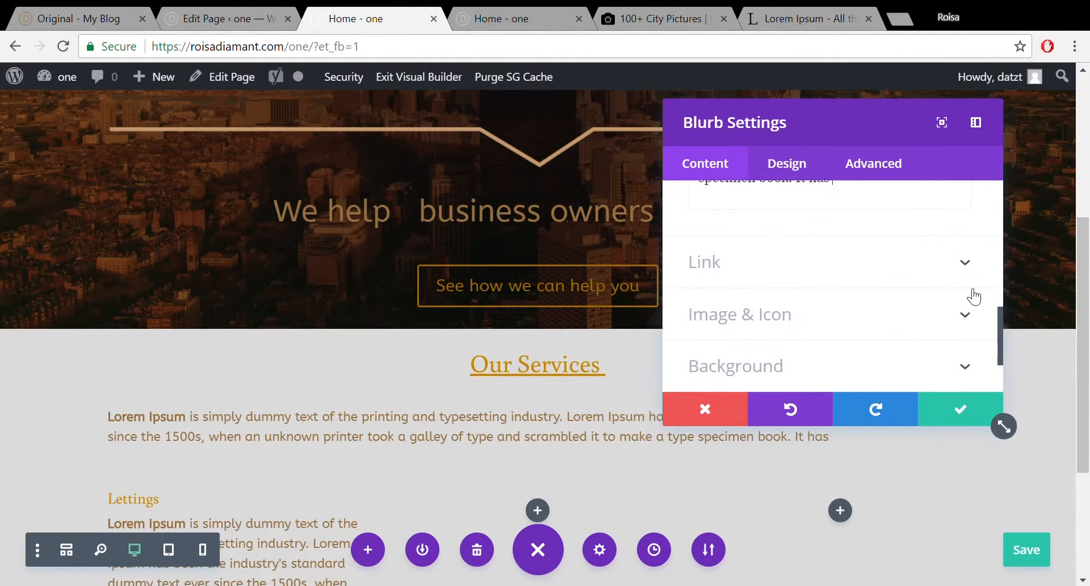
Turn on Use Icon in the Lettings blurb's Image & Icon settings, then open a new browser tab.
click(955, 251)
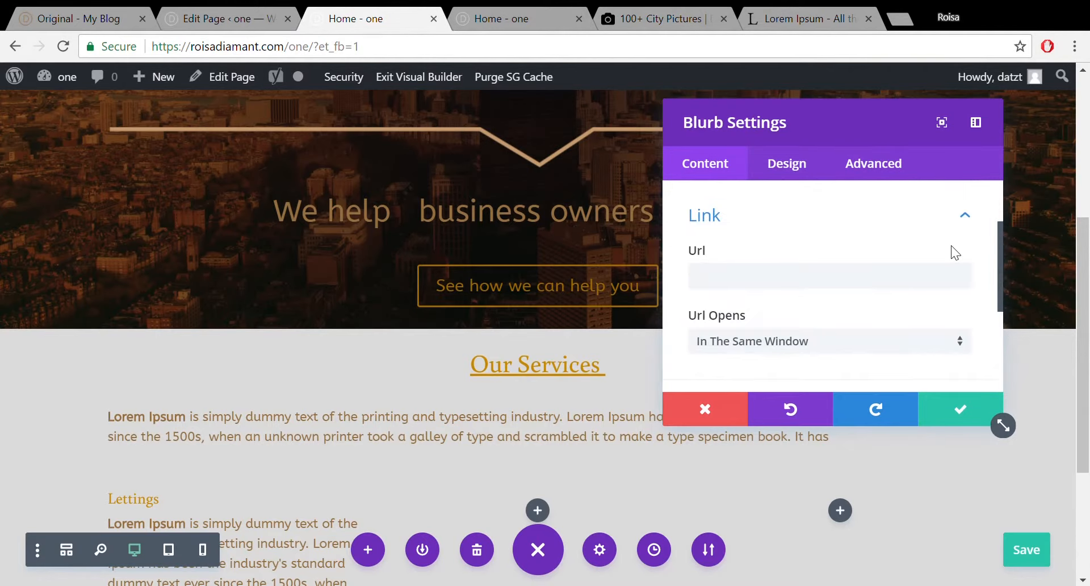
click(965, 219)
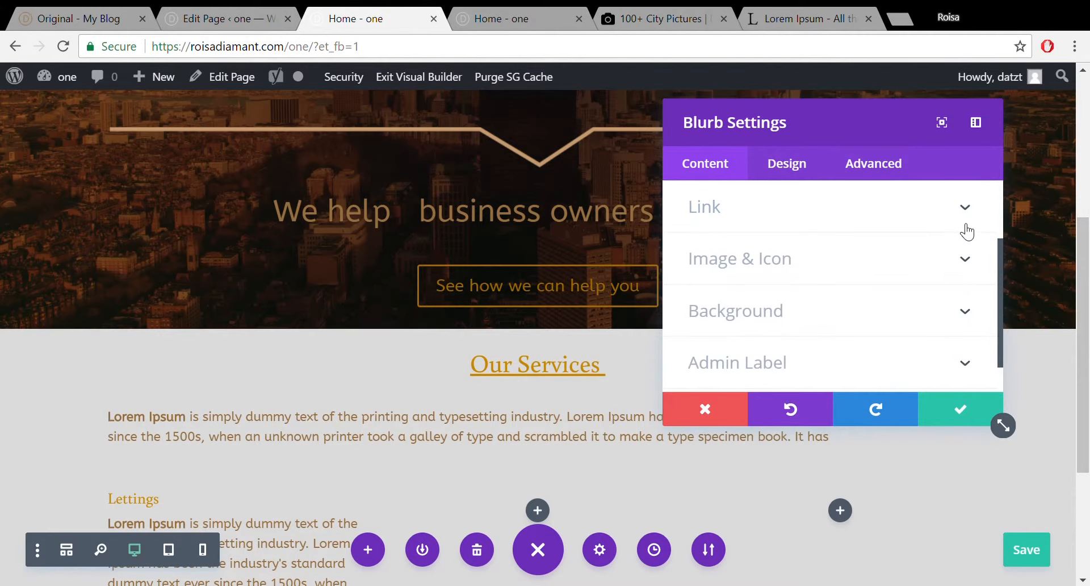
click(963, 255)
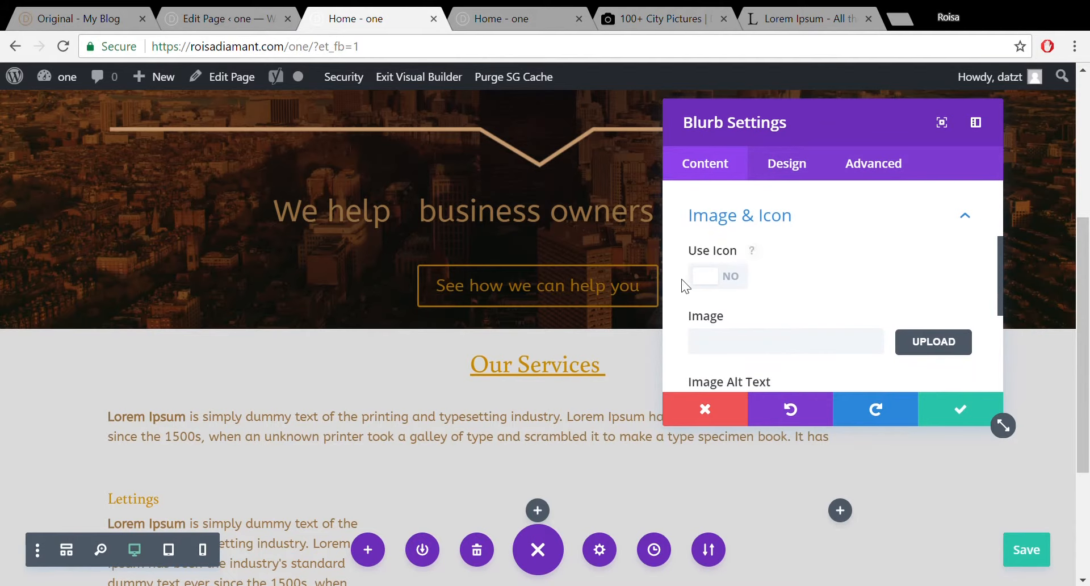
click(746, 282)
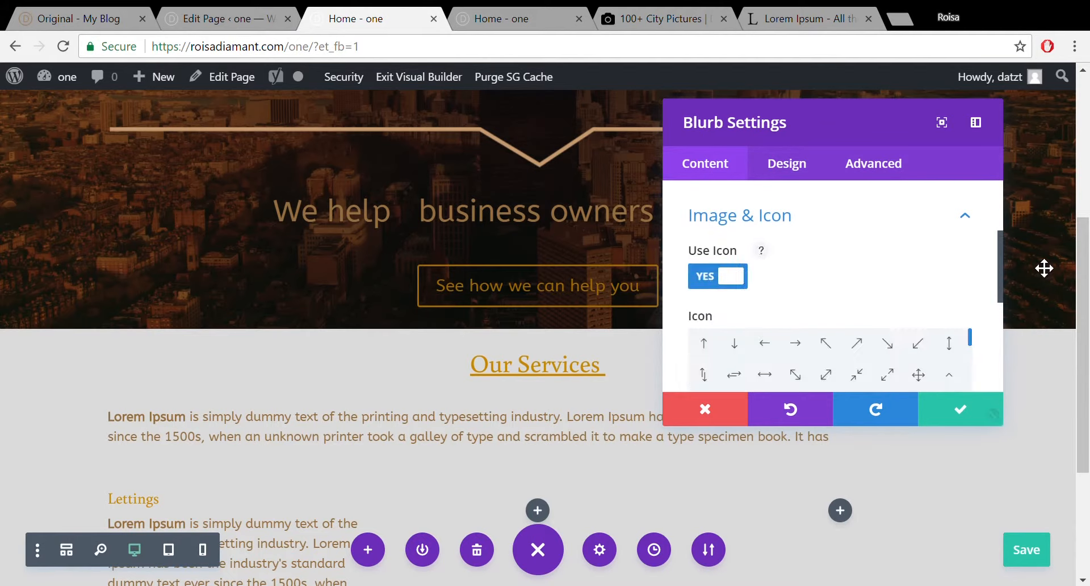
drag(1000, 247, 1005, 295)
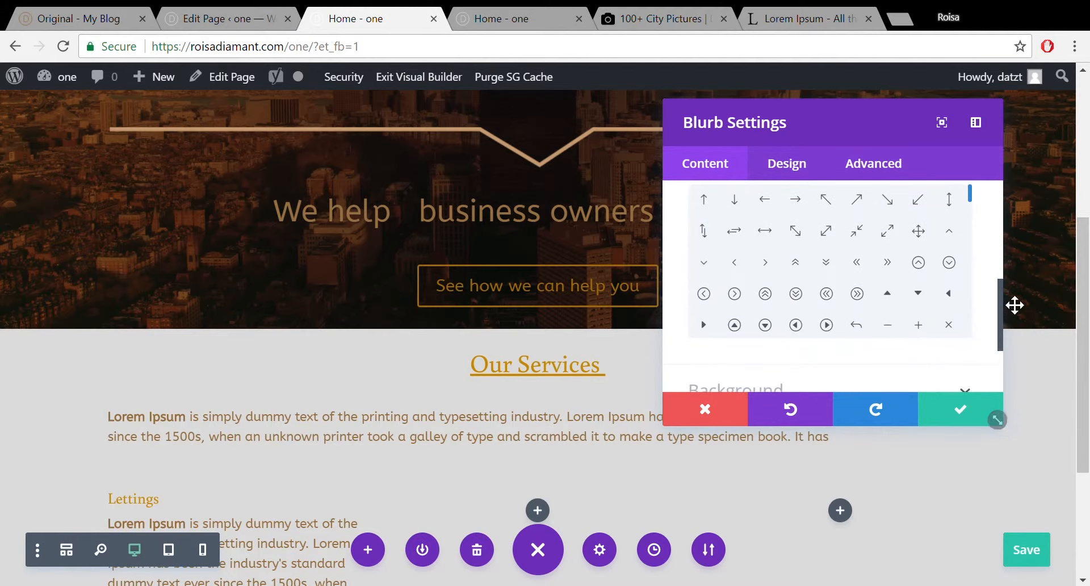
drag(969, 193, 971, 236)
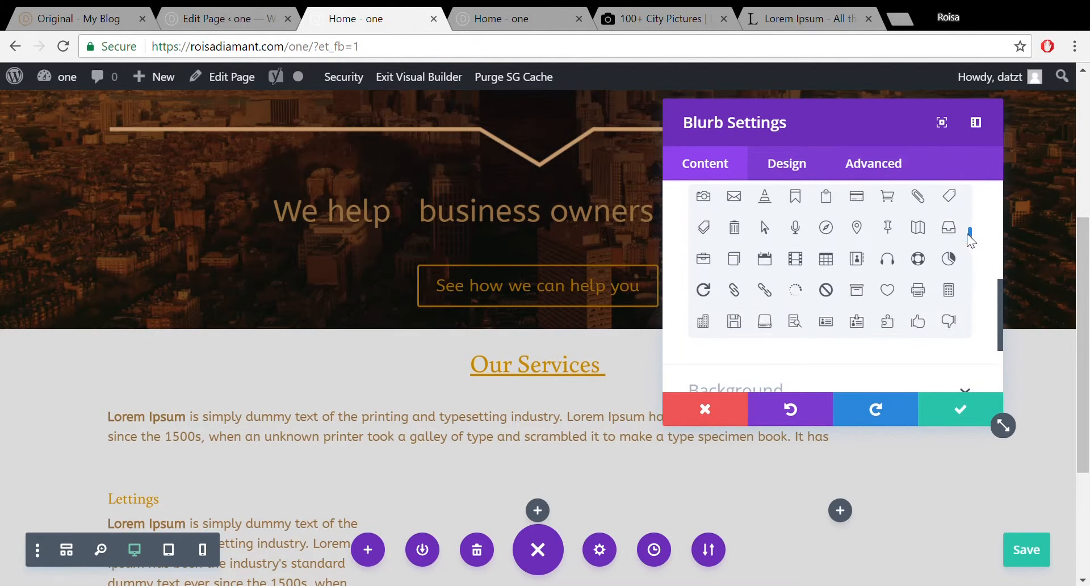
click(906, 27)
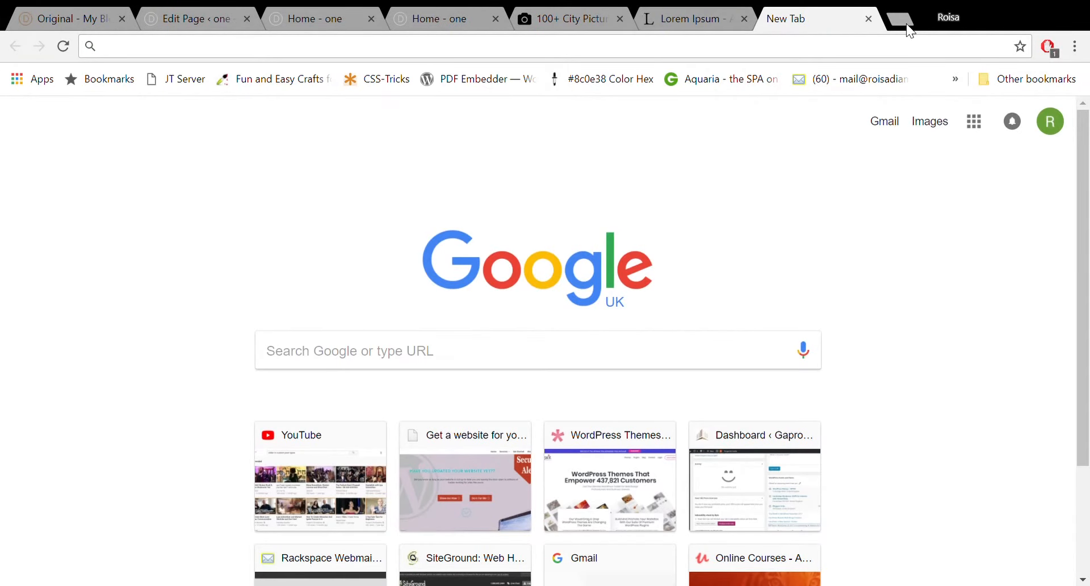
Open the Font Awesome icons page and look through the icon library.
text(fo)
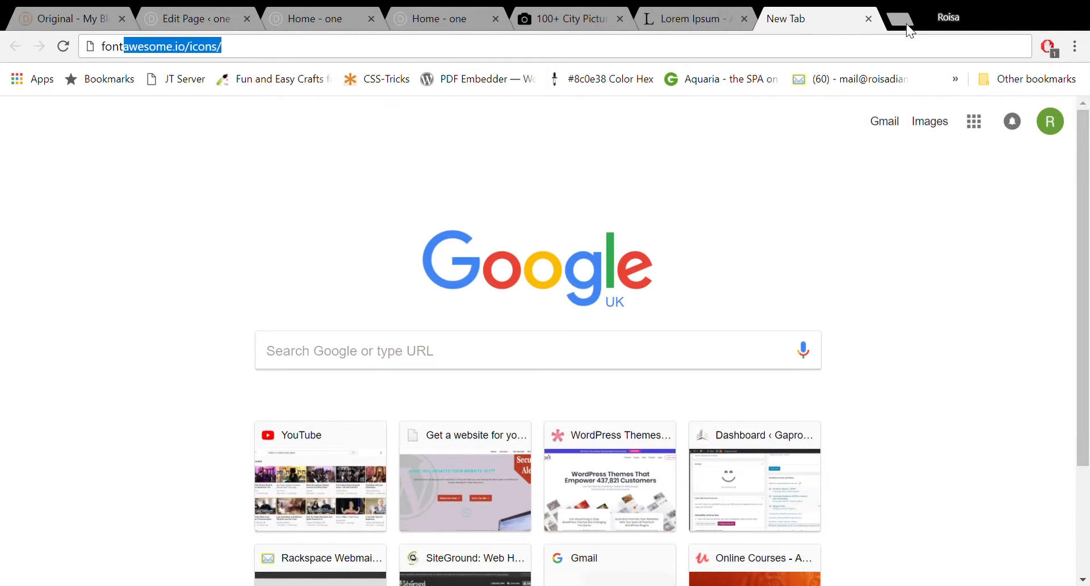
text(nt)
key(Return)
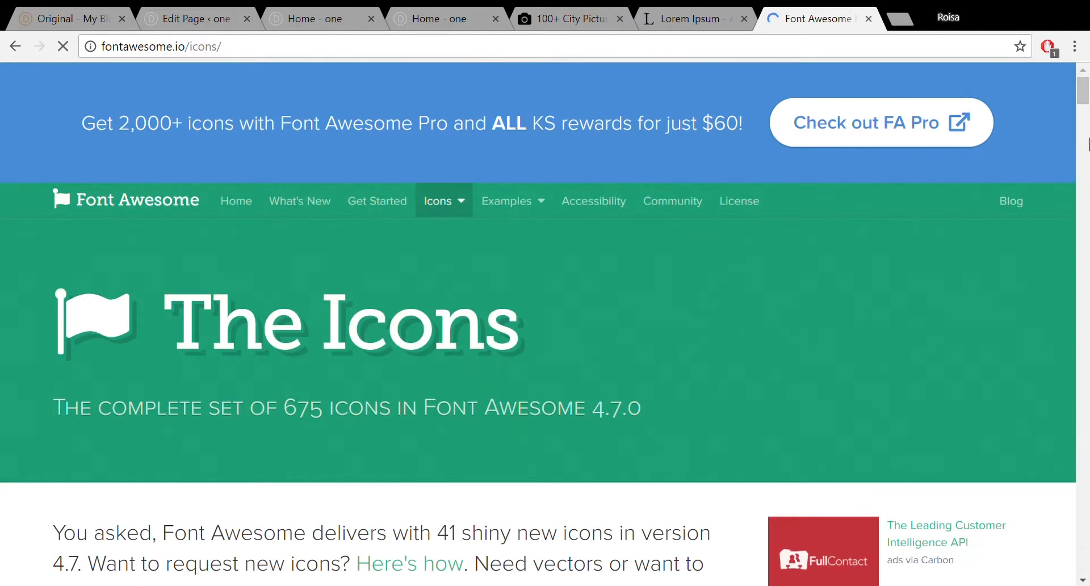
mouse_move(1084, 94)
mouse_down()
mouse_move(1084, 130)
mouse_move(1084, 98)
mouse_up()
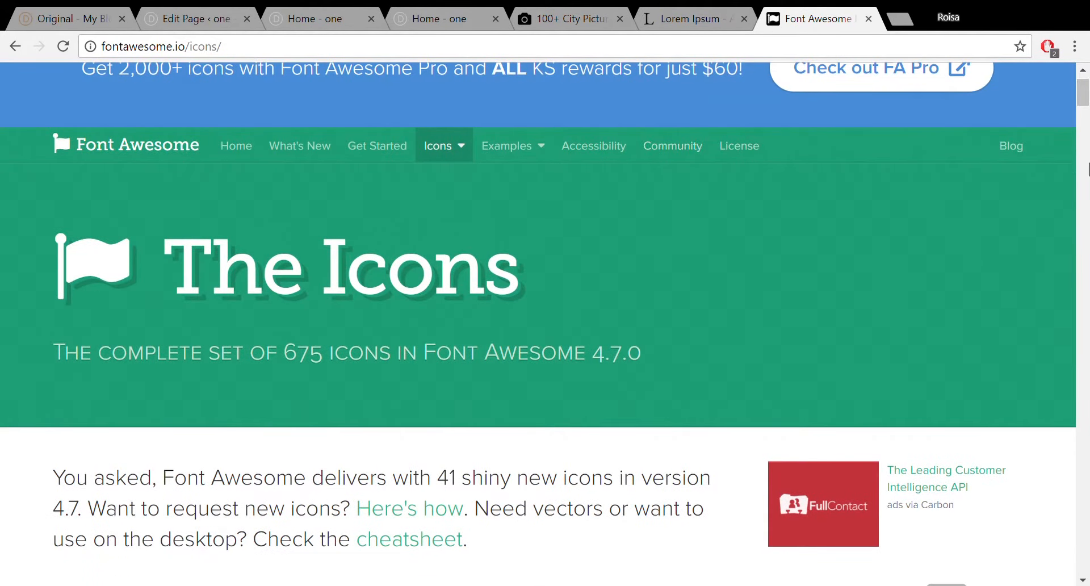
scroll(1086, 98, up, 1)
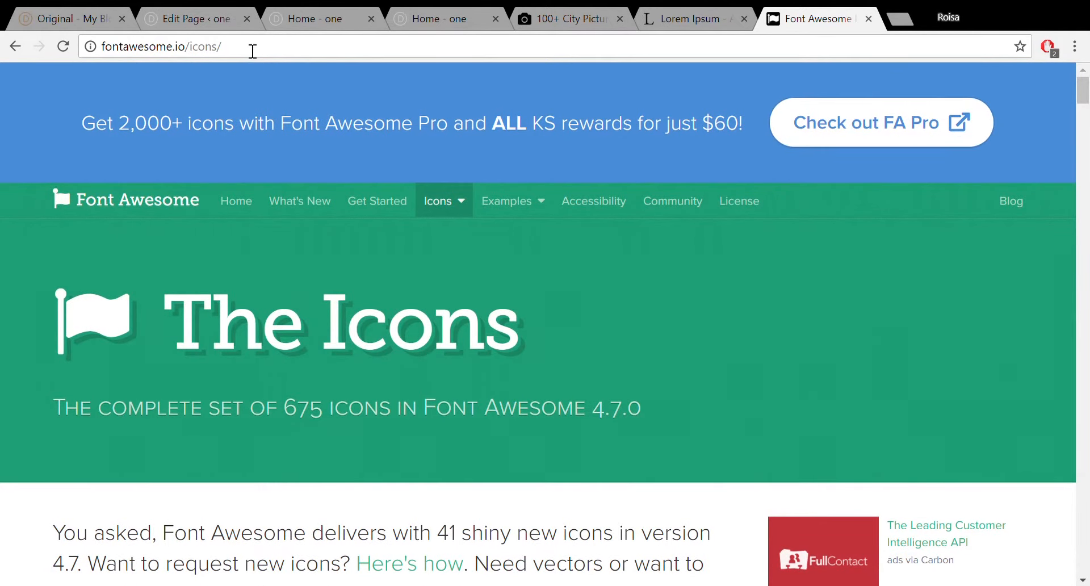
Go to the fontawesome.io home page, scroll through it, then open another new tab.
drag(241, 48, 193, 50)
key(BackSpace)
key(Return)
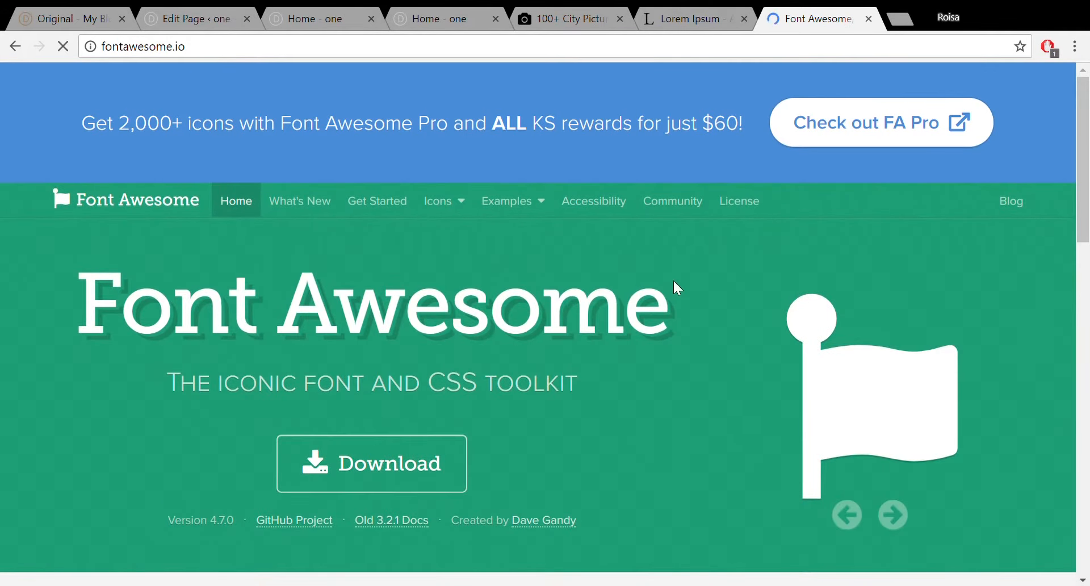
drag(1083, 116, 1088, 241)
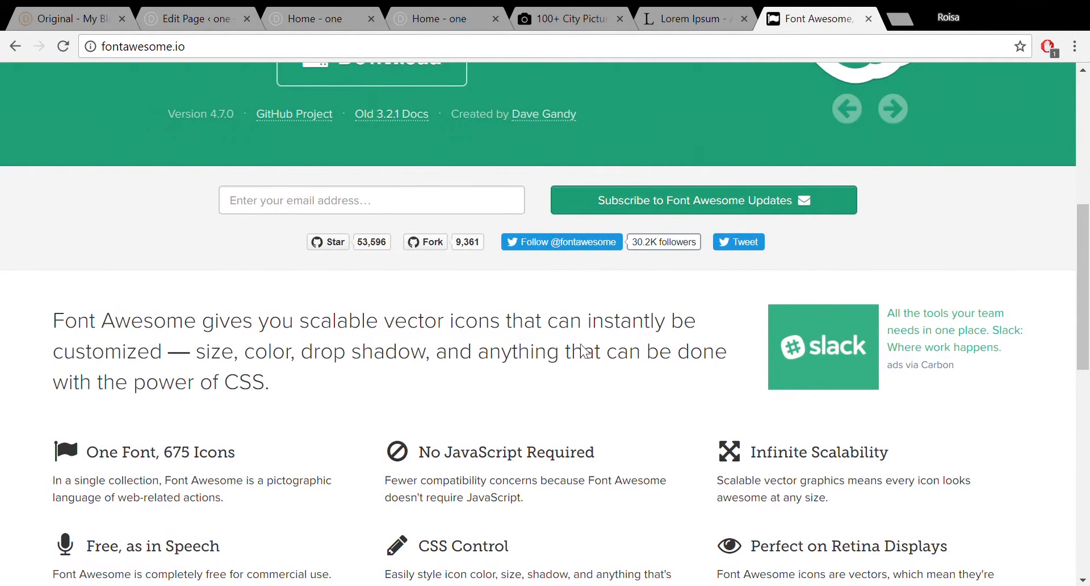
drag(1085, 266, 1088, 149)
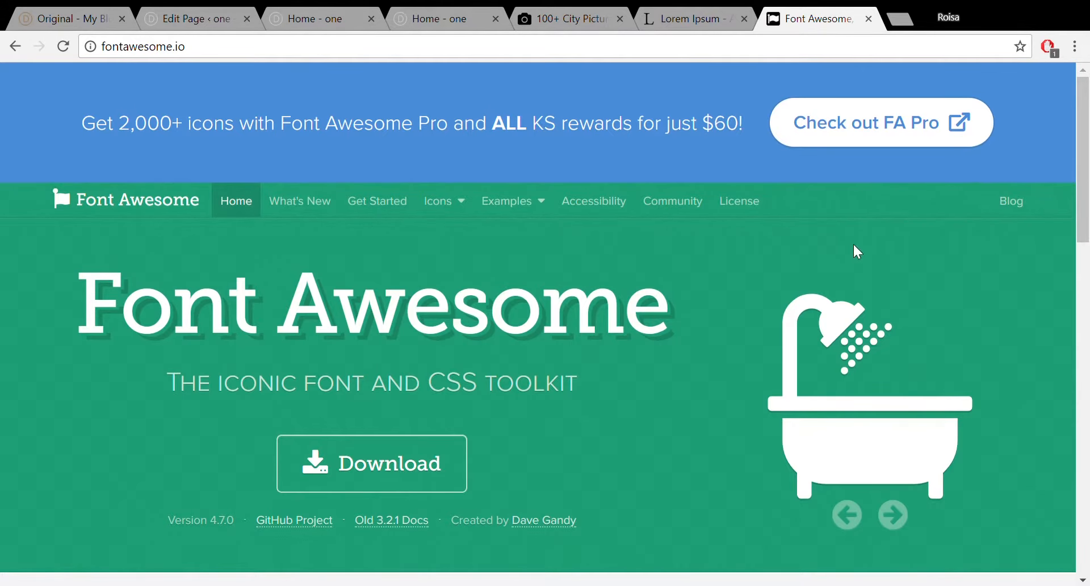
scroll(1087, 219, down, 2)
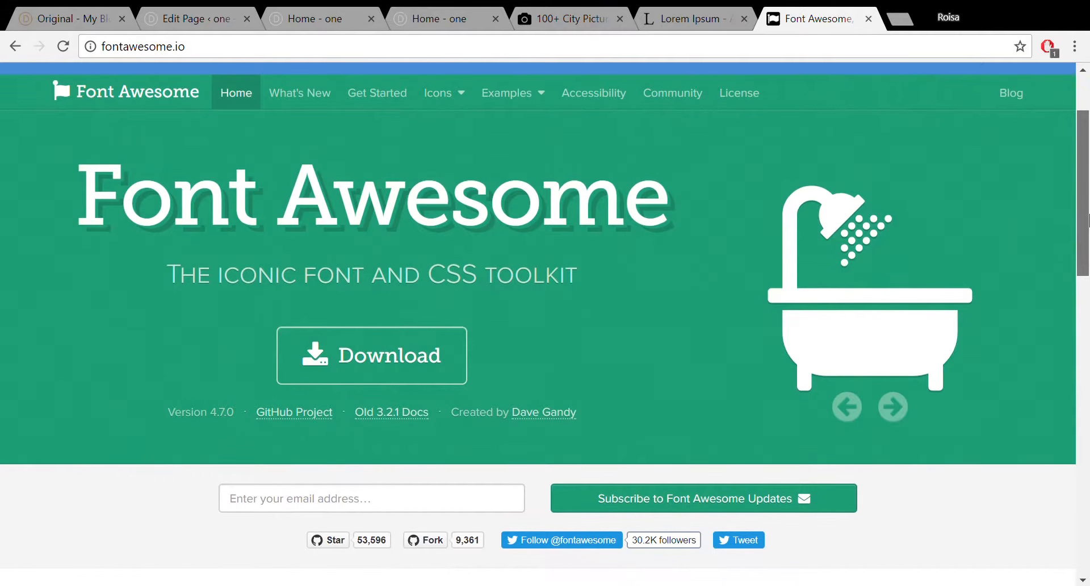
drag(1087, 219, 1088, 176)
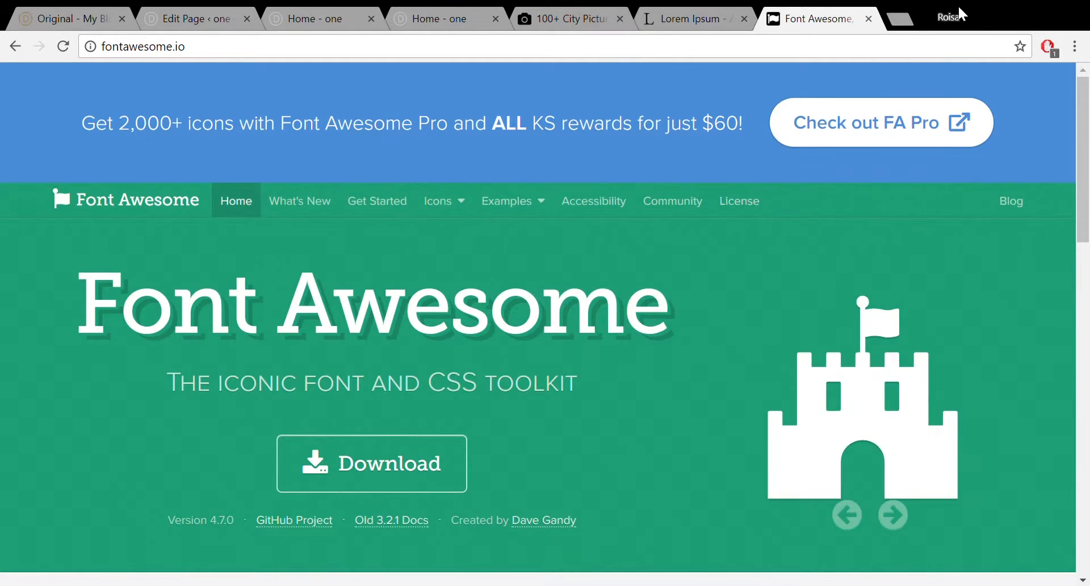
click(902, 19)
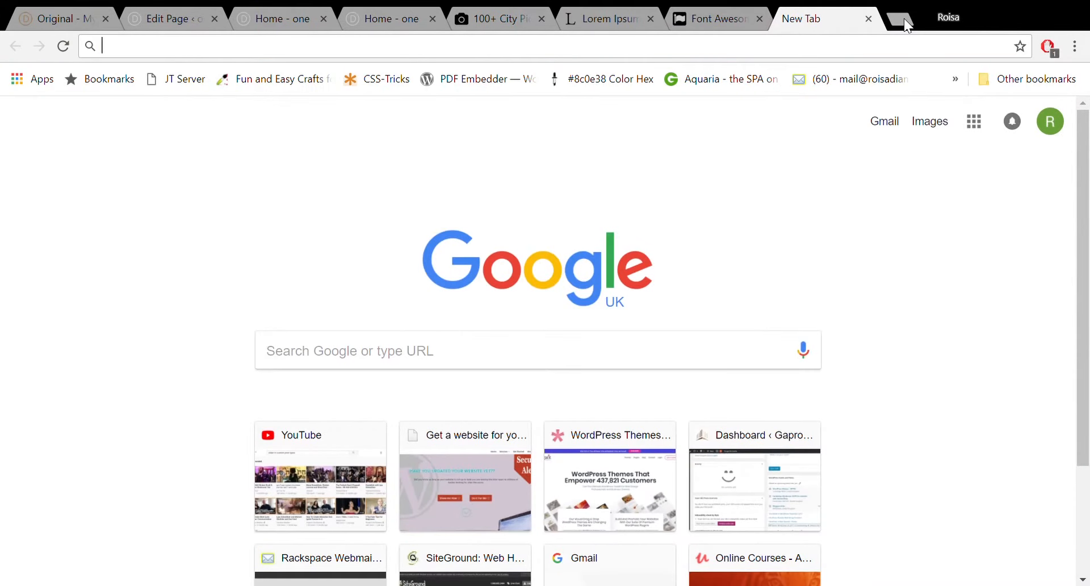
Load elegantthemes.com from the address bar and go to its Blog page listing recent posts.
text(elegen)
click(587, 102)
key(Return)
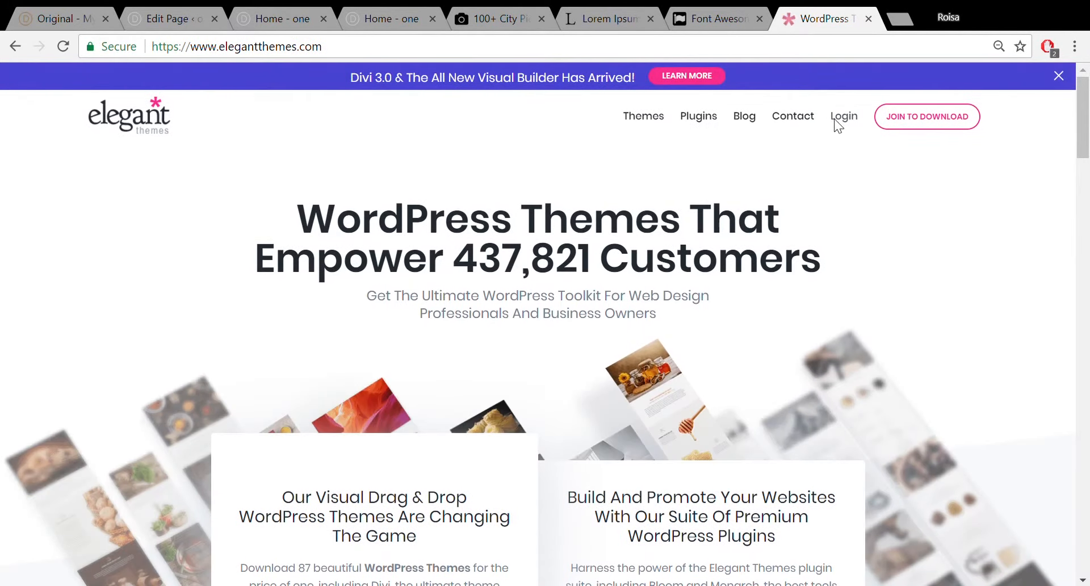
click(745, 117)
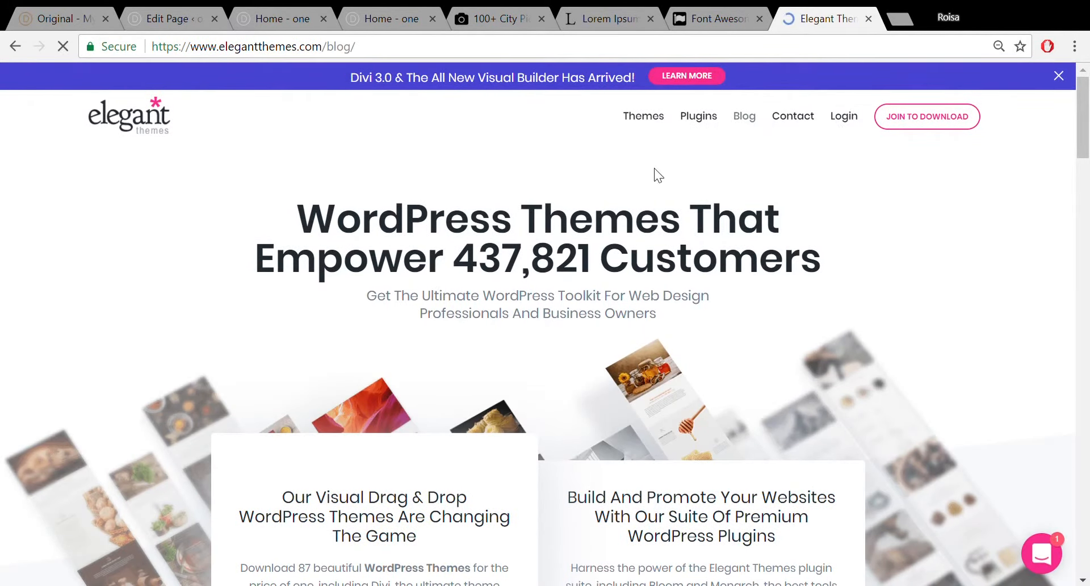
scroll(565, 234, down, 1)
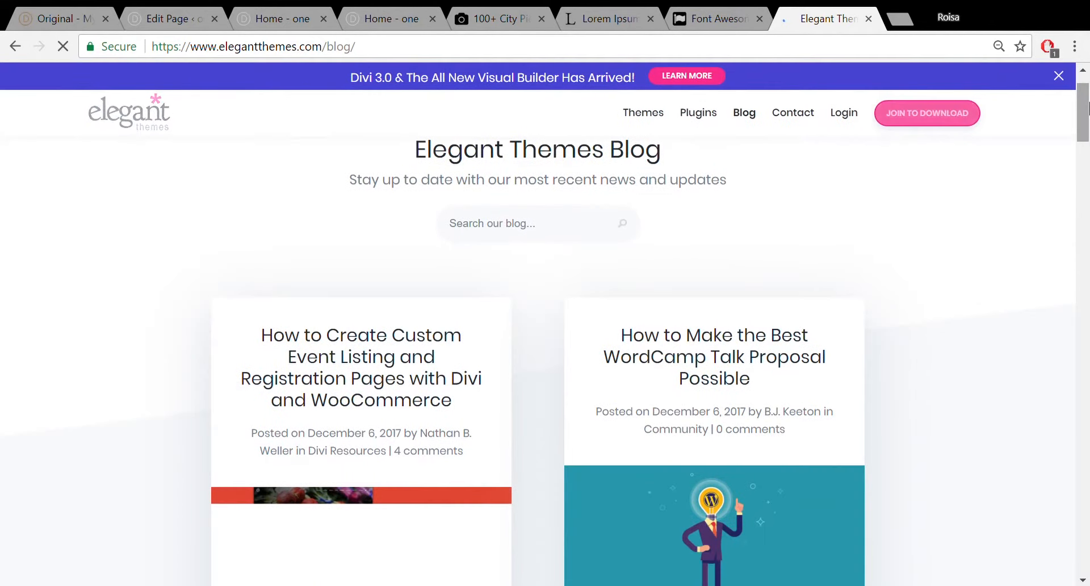
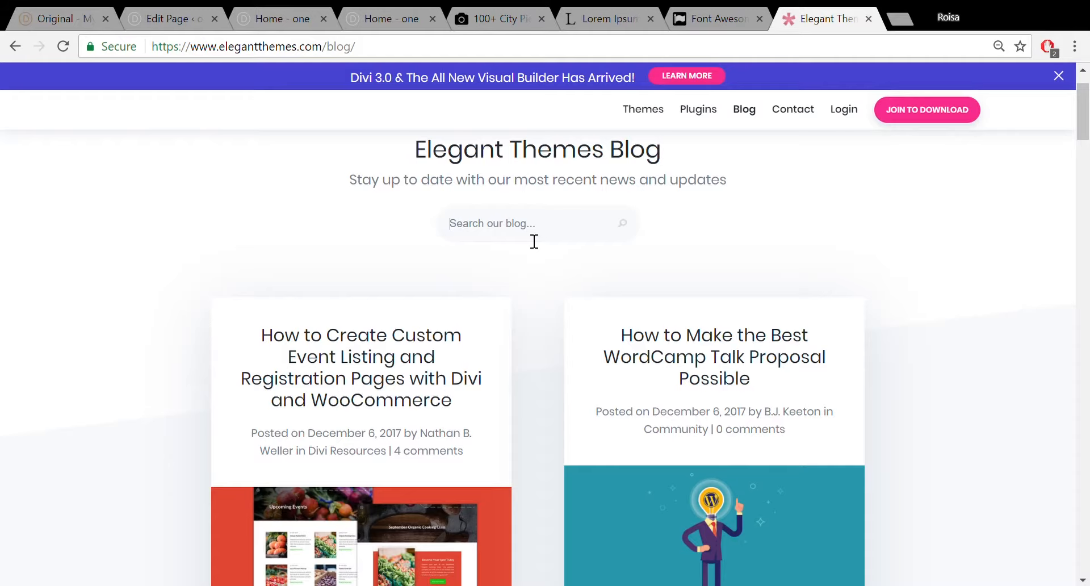
Search the Elegant Themes blog for 'font awesome', open the Font Awesome article, and select its stylesheet <link> code.
text(font awesome)
key(Return)
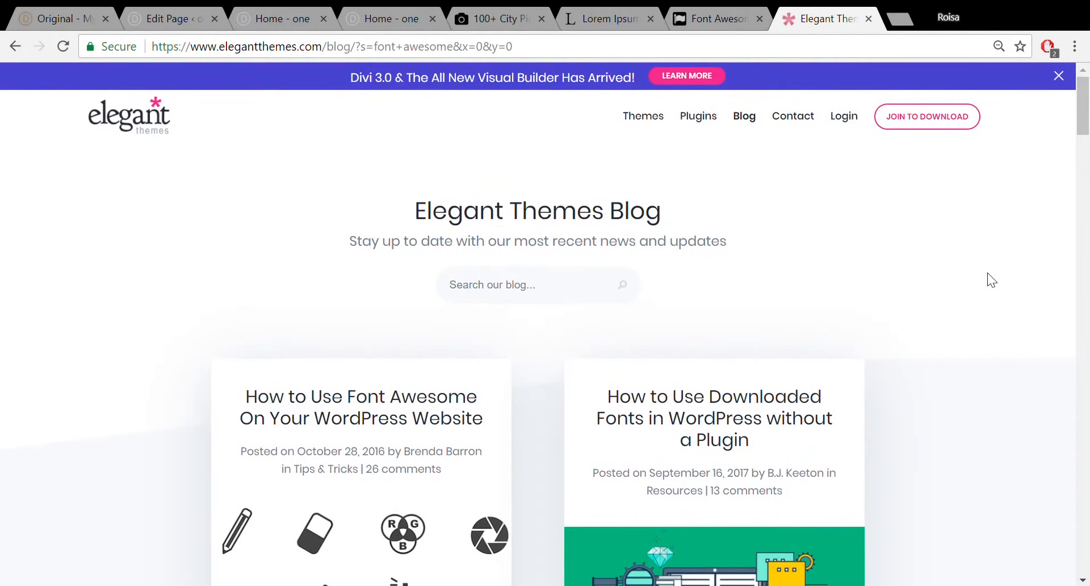
click(384, 404)
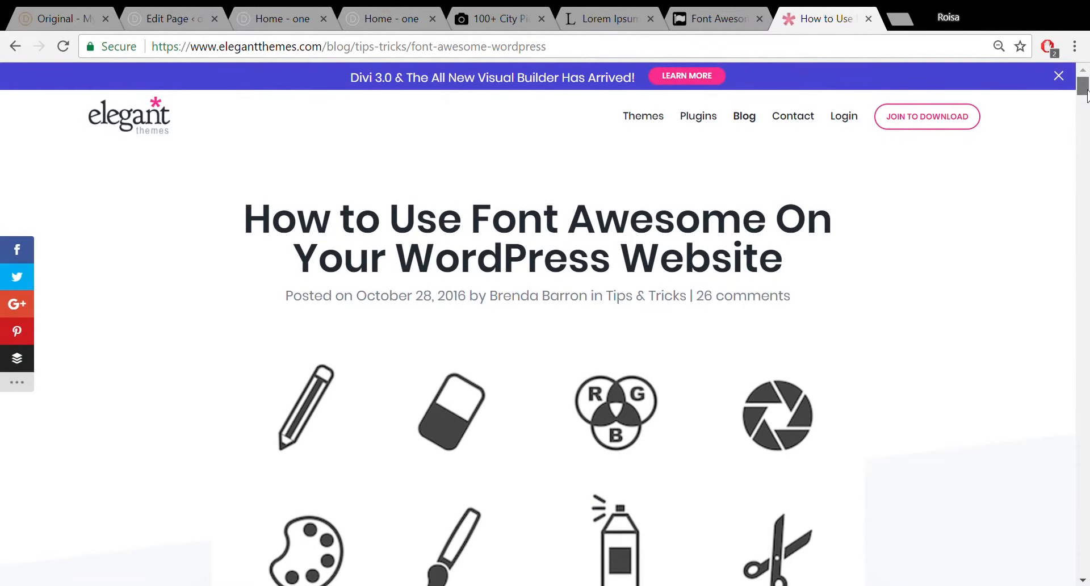
drag(1083, 91, 1089, 132)
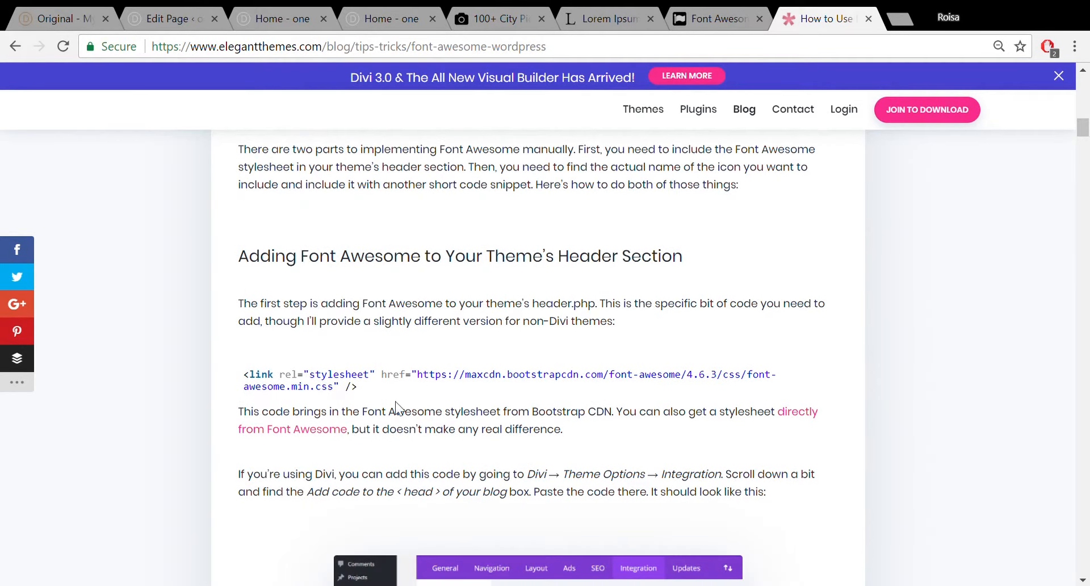
drag(372, 387, 253, 385)
key(ctrl+c)
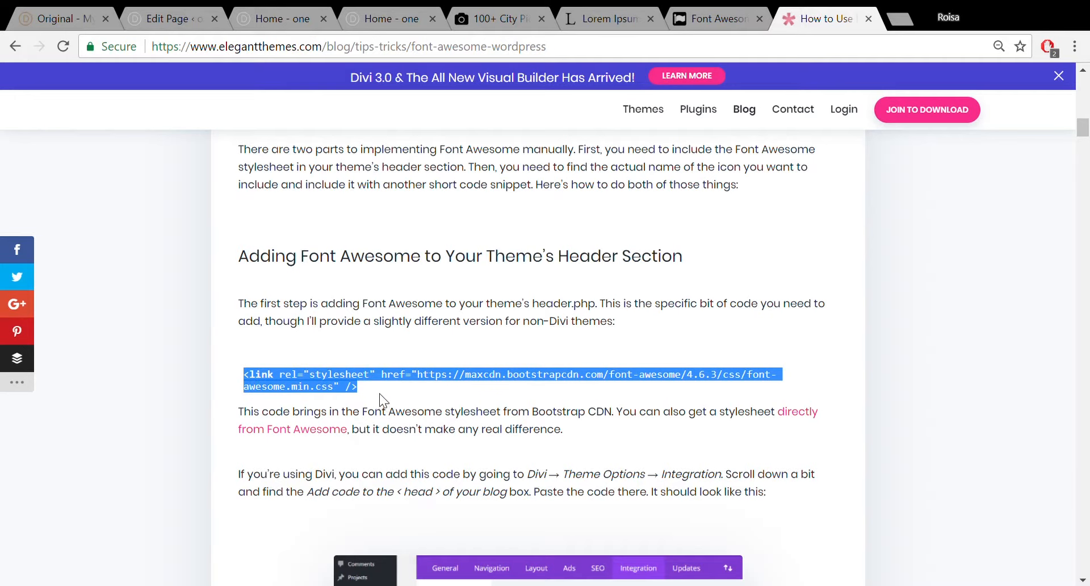
Save the Home page's current changes in the backend page editor.
click(136, 17)
click(244, 14)
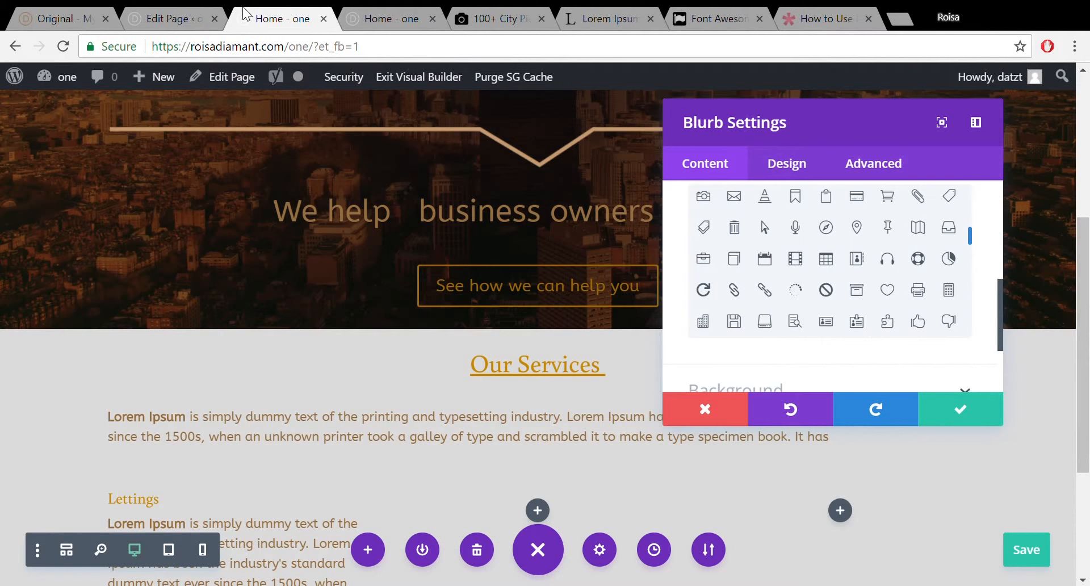
click(166, 20)
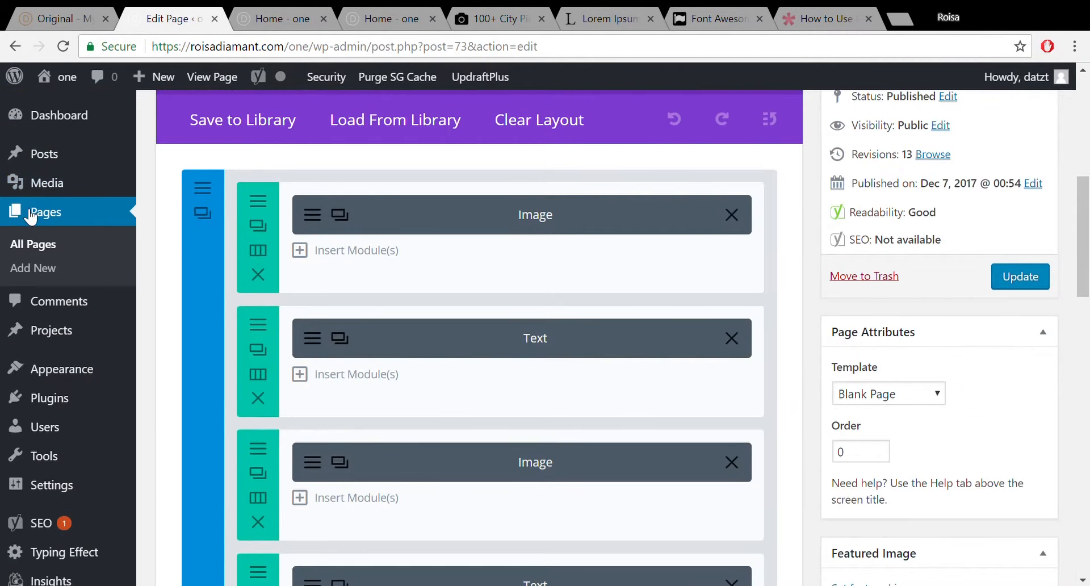
mouse_move(1084, 227)
mouse_down()
mouse_move(1083, 127)
mouse_move(1084, 208)
mouse_up()
click(1020, 359)
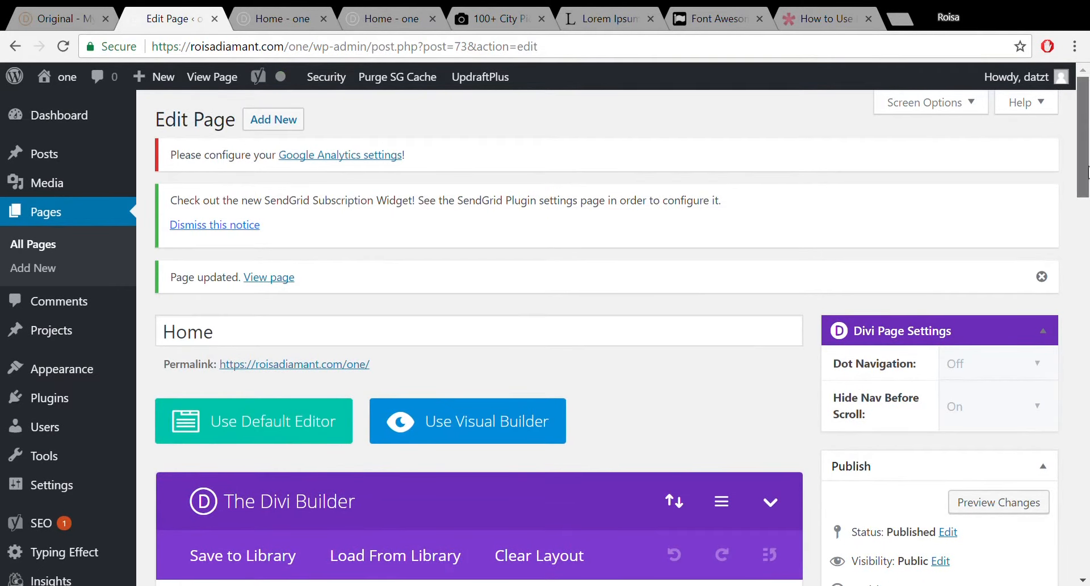
scroll(536, 488, down, 8)
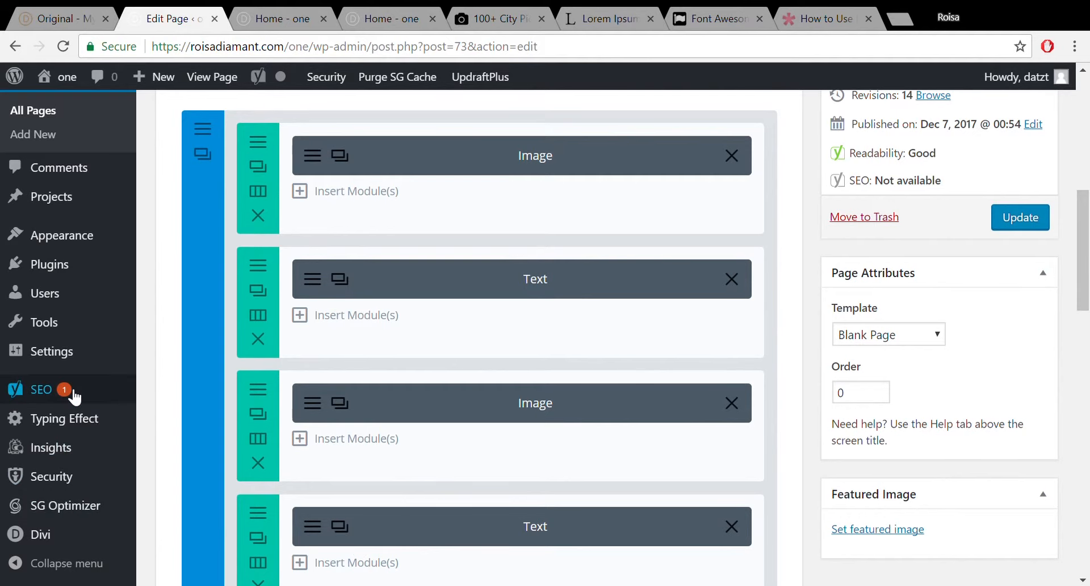
Paste the Font Awesome stylesheet link into Divi's Integration head code box, save, and reload the builder.
click(46, 539)
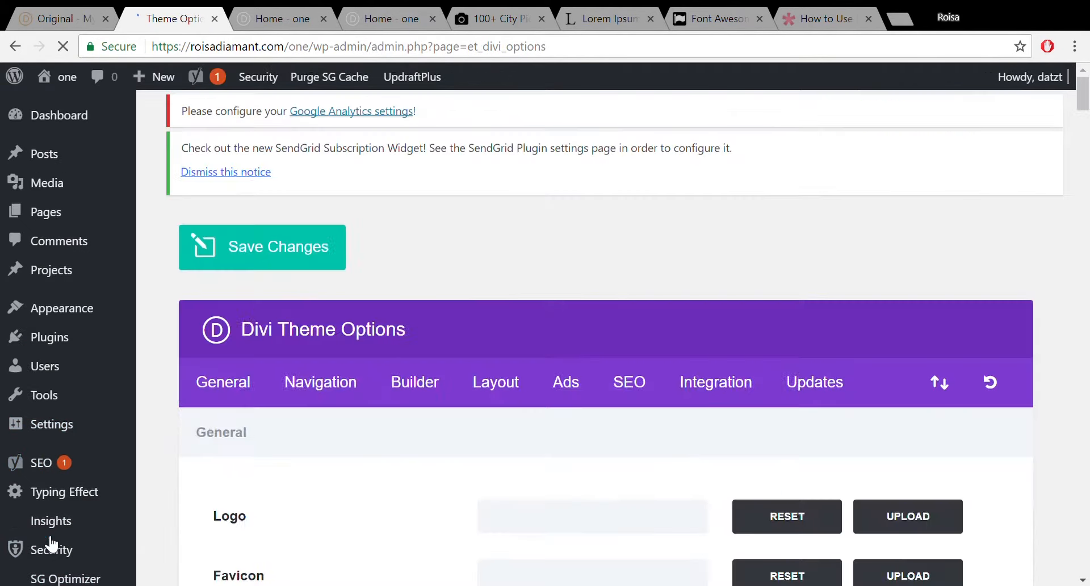
click(741, 389)
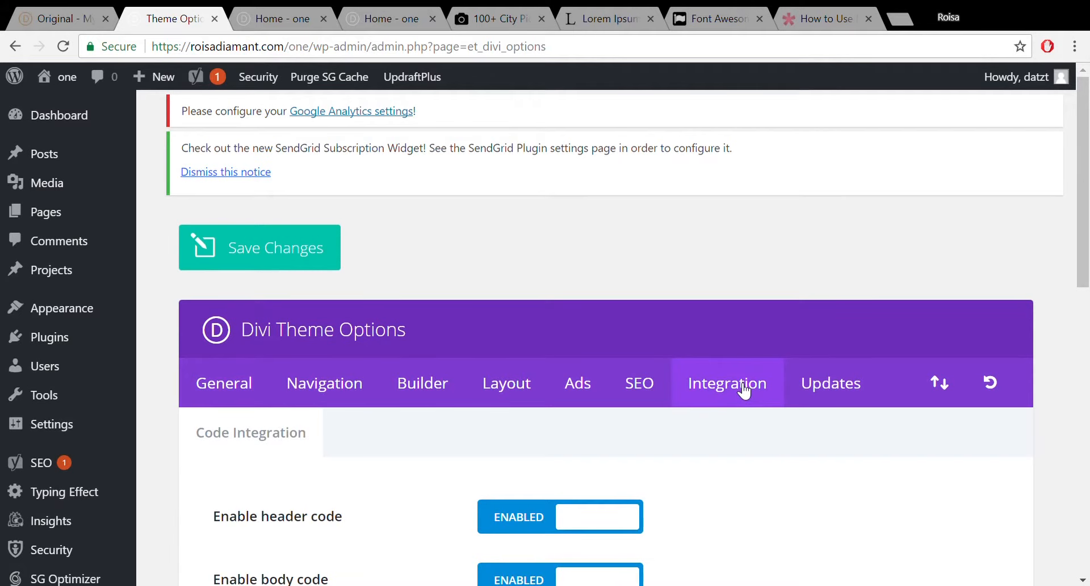
drag(1087, 224, 1087, 380)
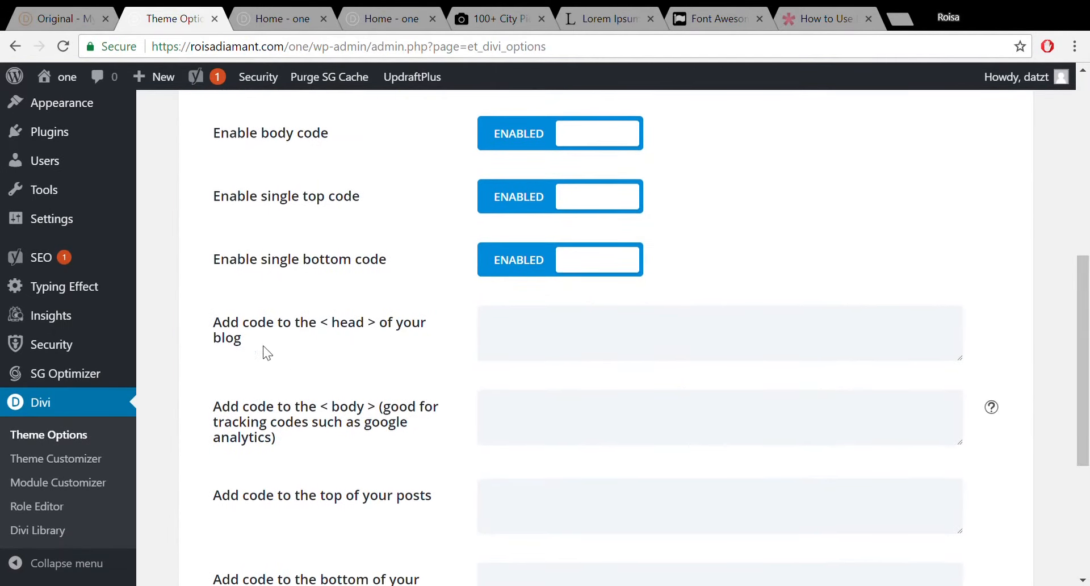
click(535, 336)
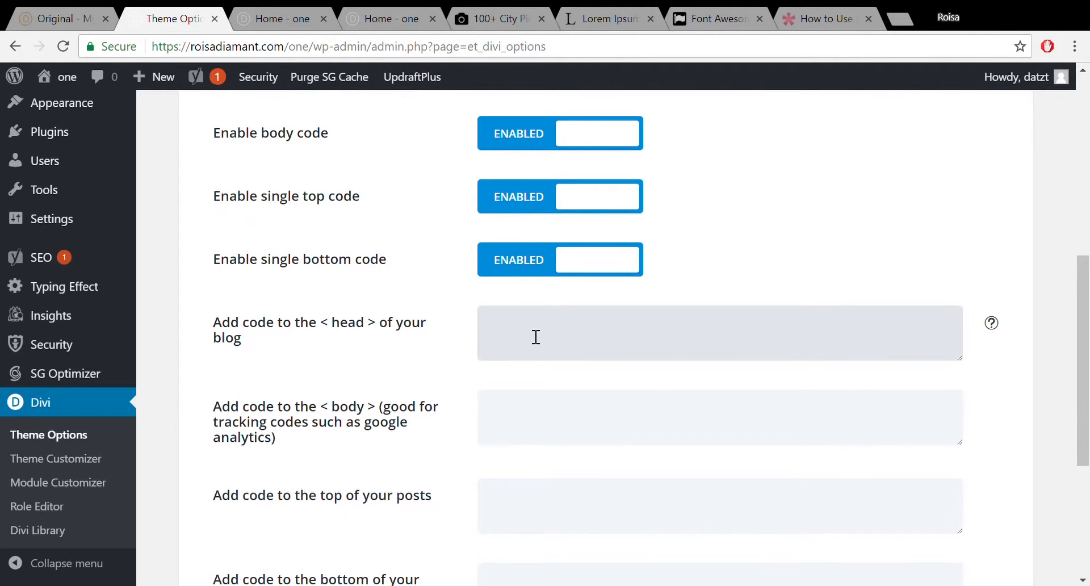
key(ctrl+v)
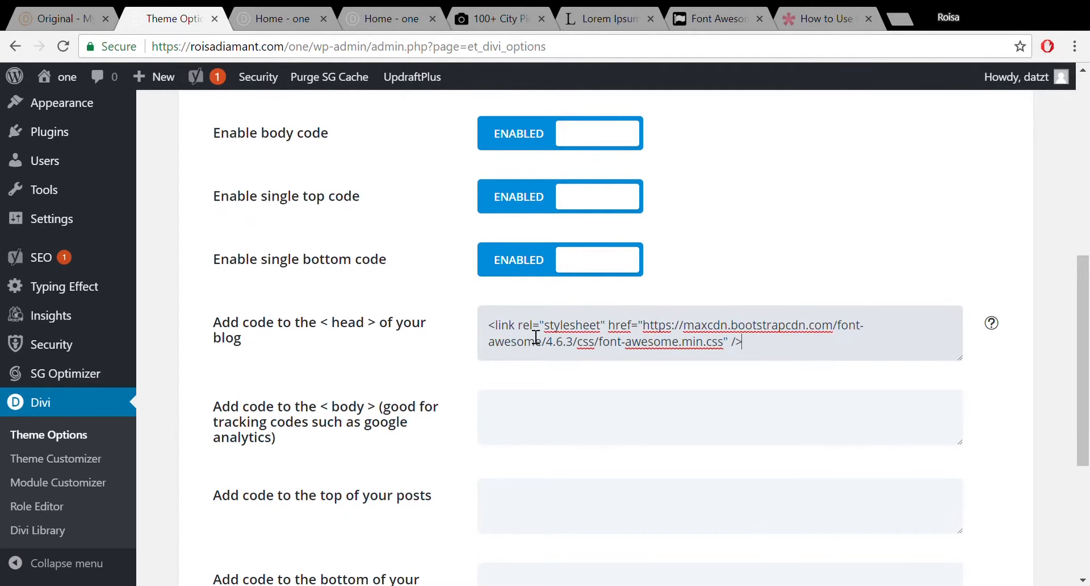
drag(1083, 363, 1083, 470)
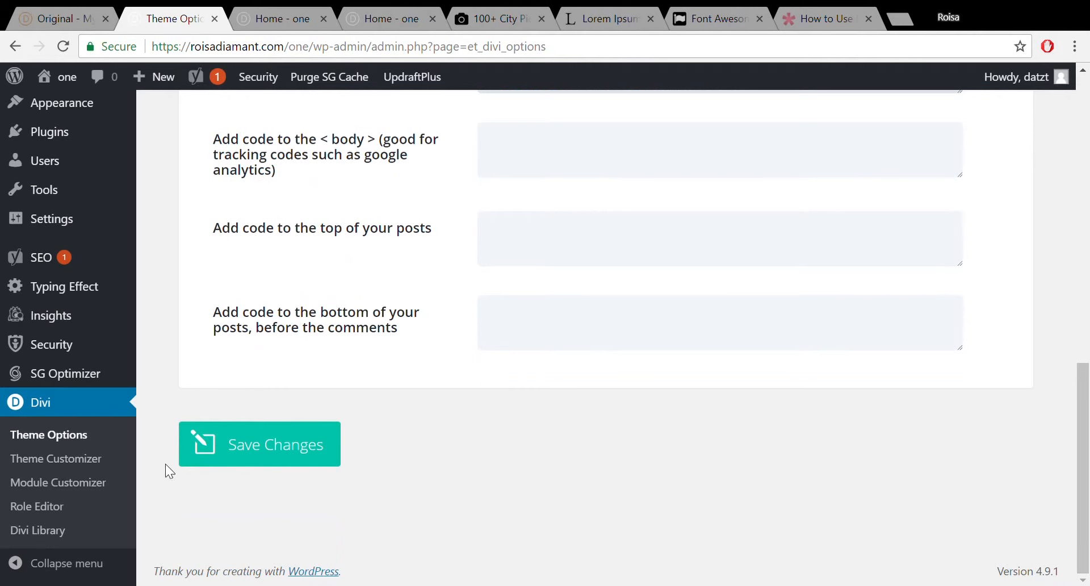
click(273, 441)
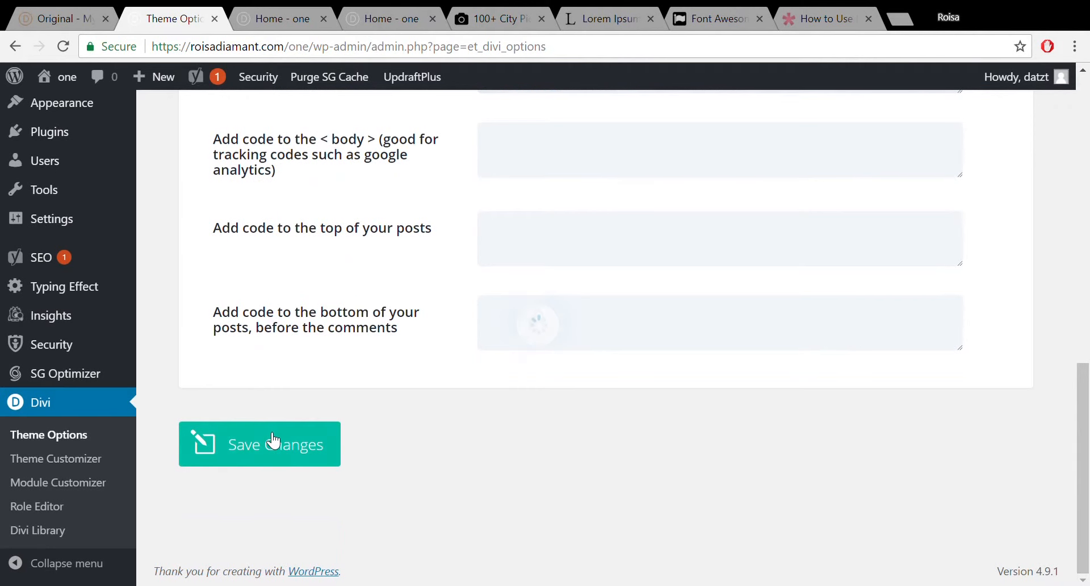
click(305, 18)
key(F5)
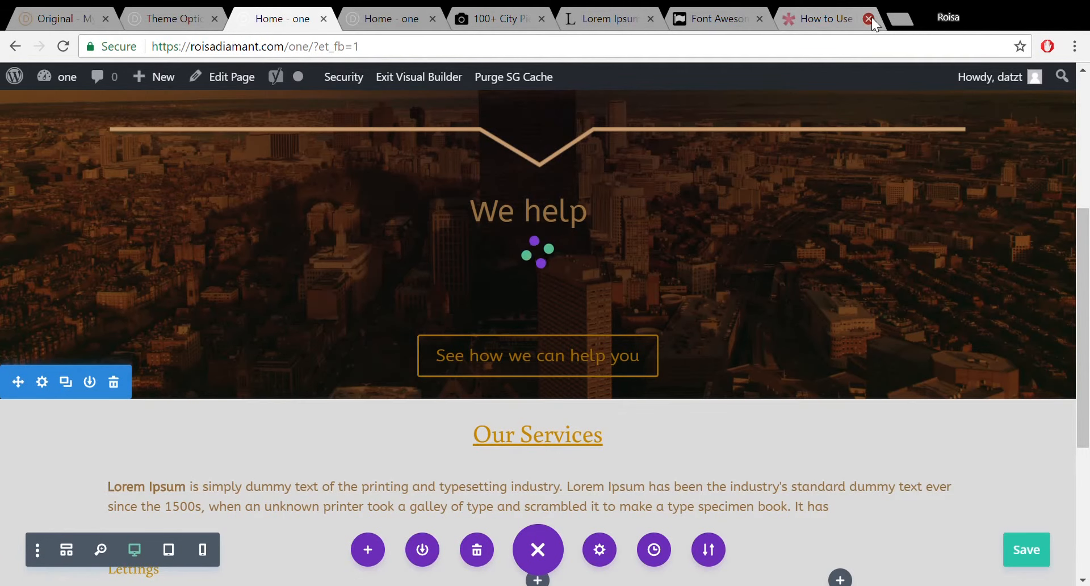
Search the Font Awesome icons for 'house', select the fa-home <i> code, then return to the Divi page.
click(868, 18)
click(770, 16)
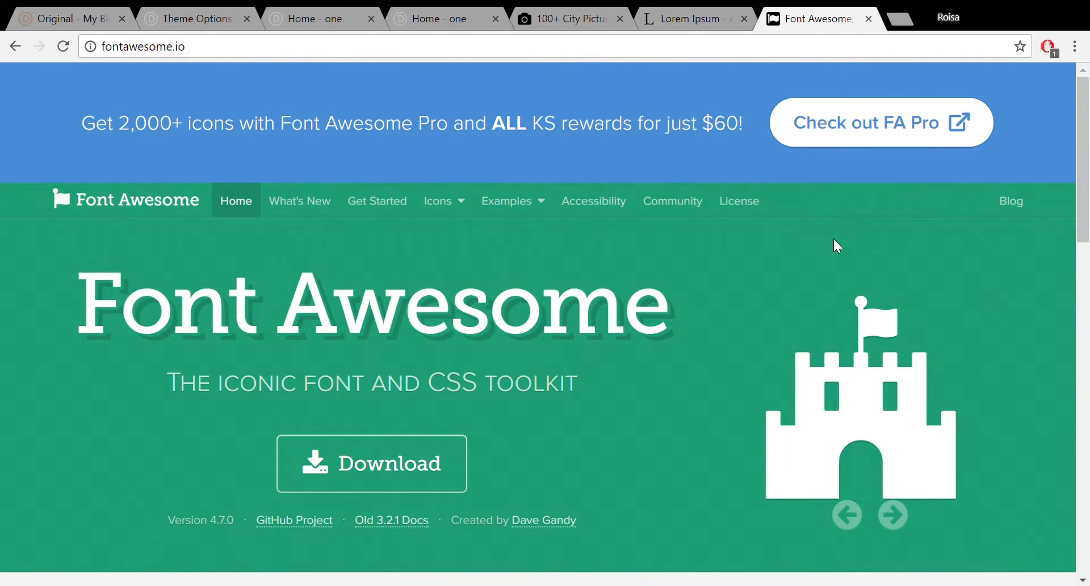
click(441, 201)
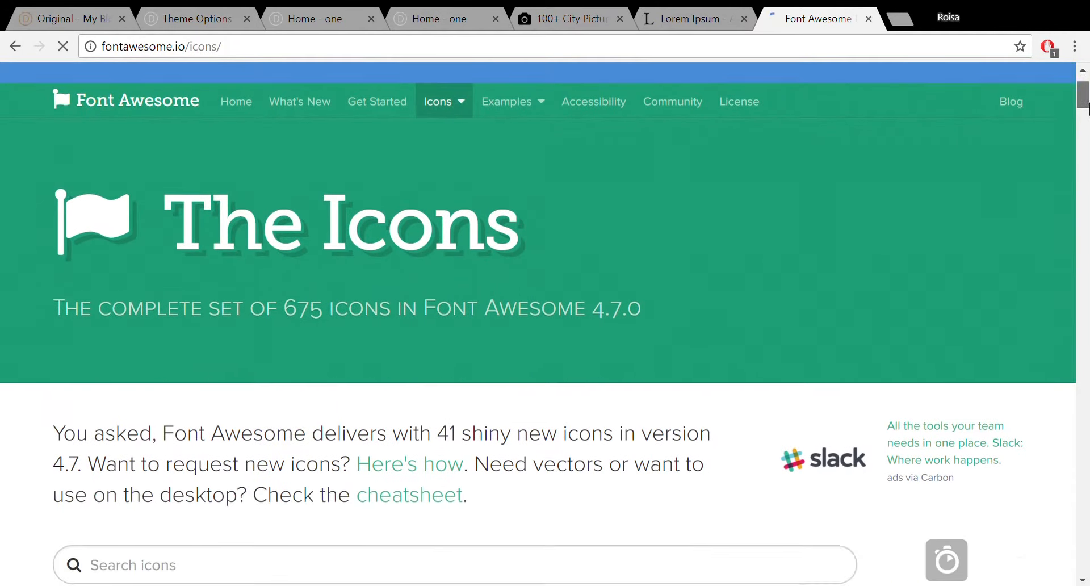
drag(1082, 96, 1086, 131)
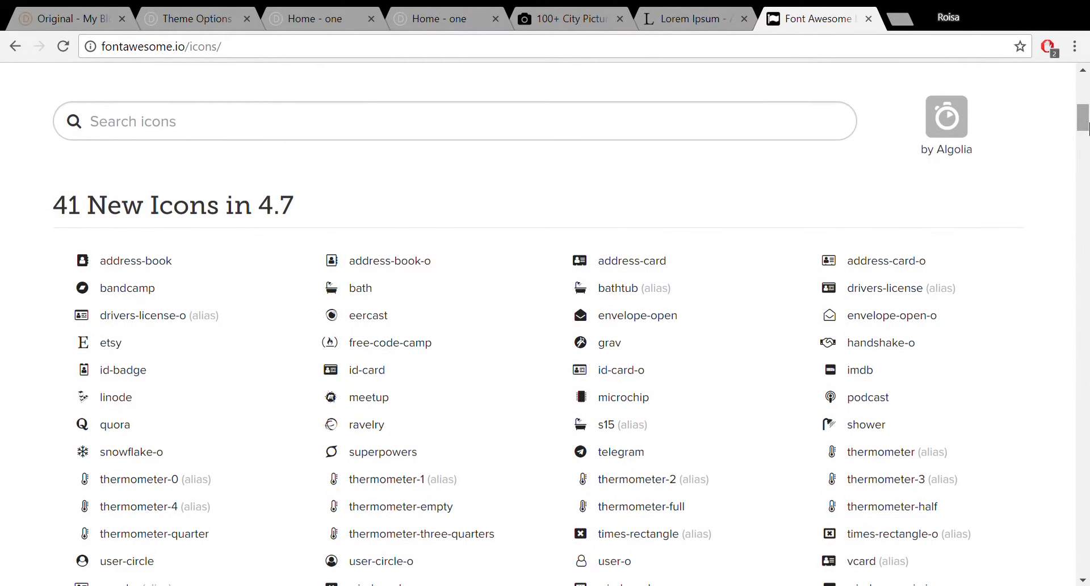
click(675, 133)
text(ho)
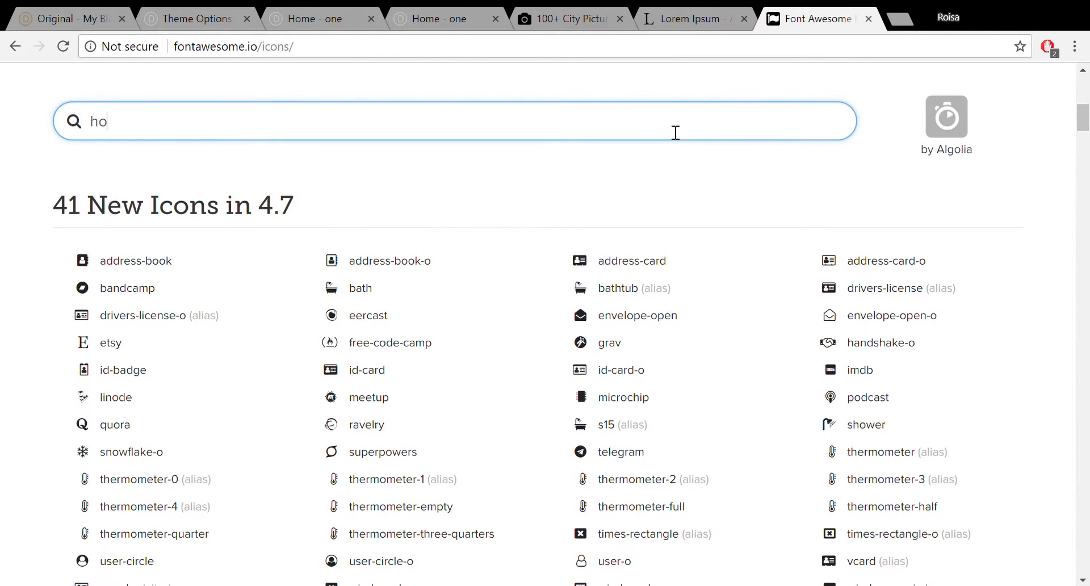
text(use)
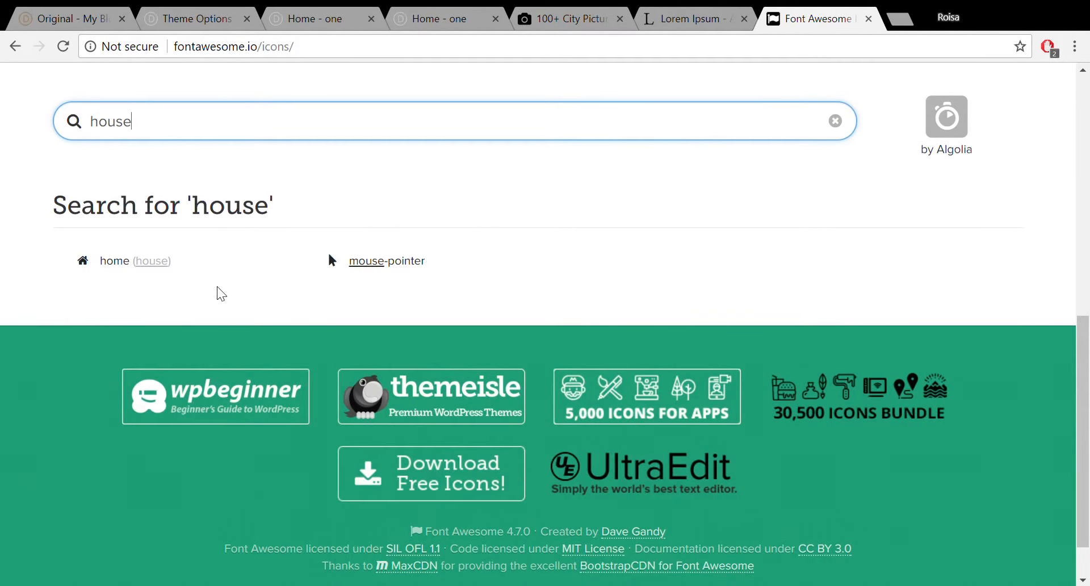
click(152, 267)
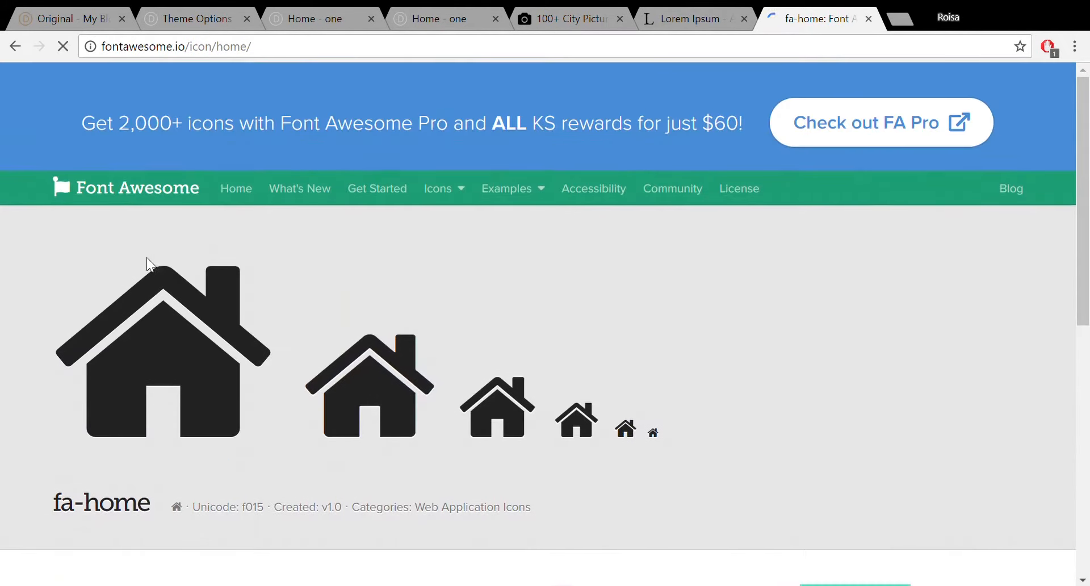
drag(1084, 126, 1088, 248)
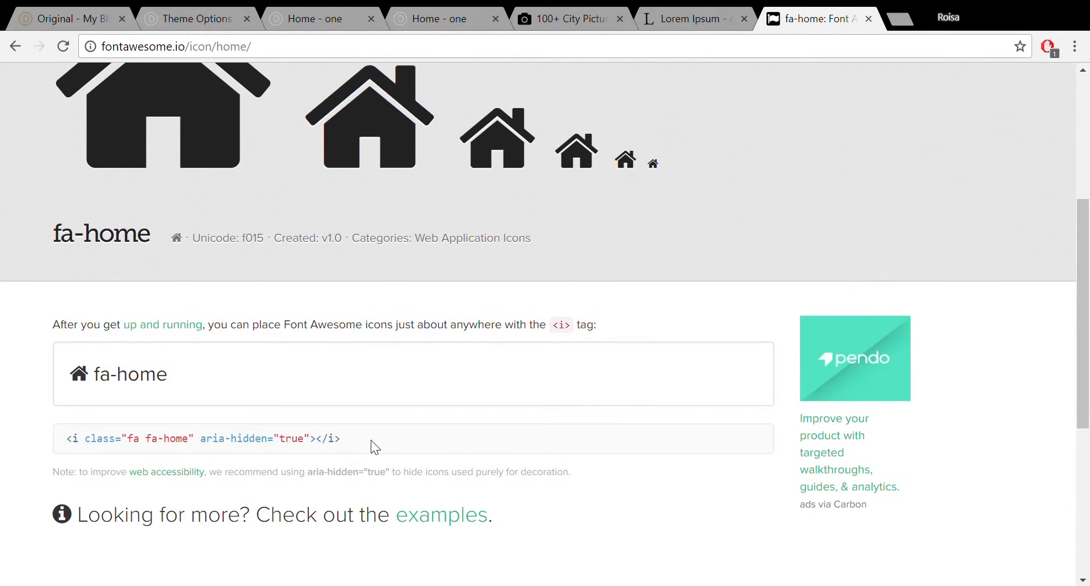
drag(371, 441, 64, 440)
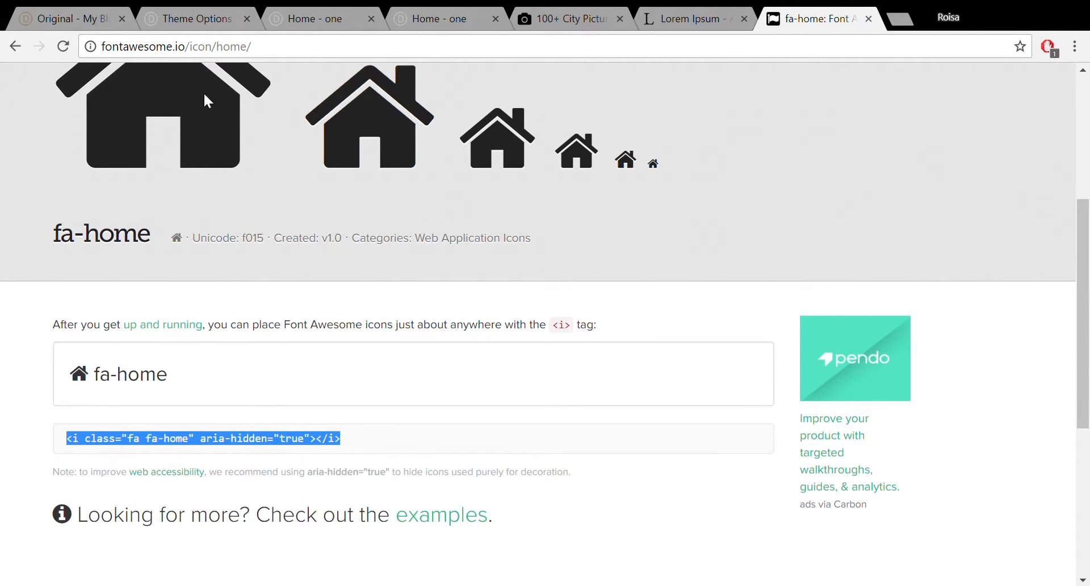
click(284, 18)
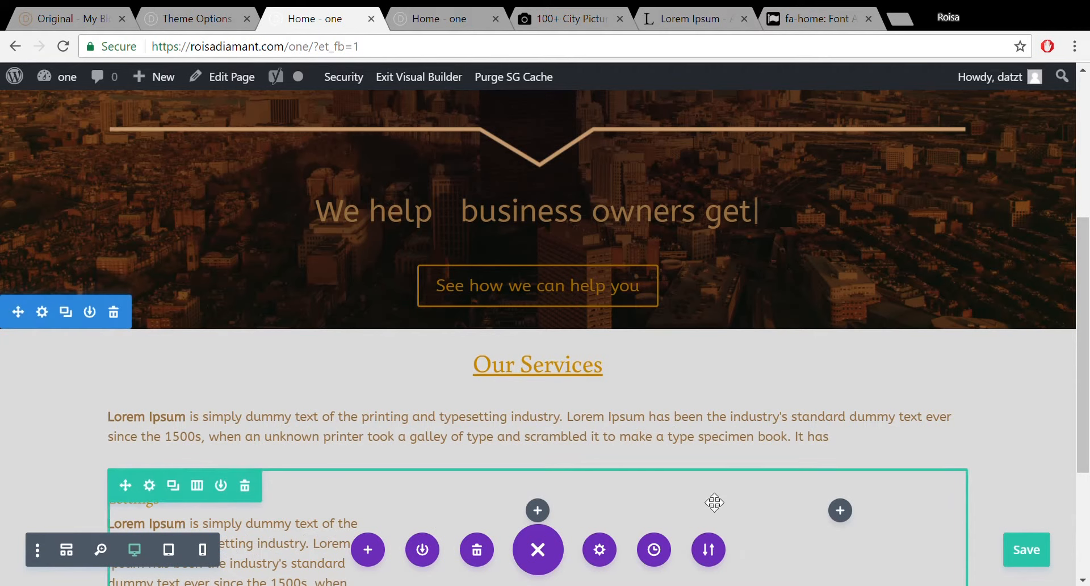
Open the Lettings blurb's settings and expand its Image & Icon options to browse the icon grid.
scroll(486, 427, down, 4)
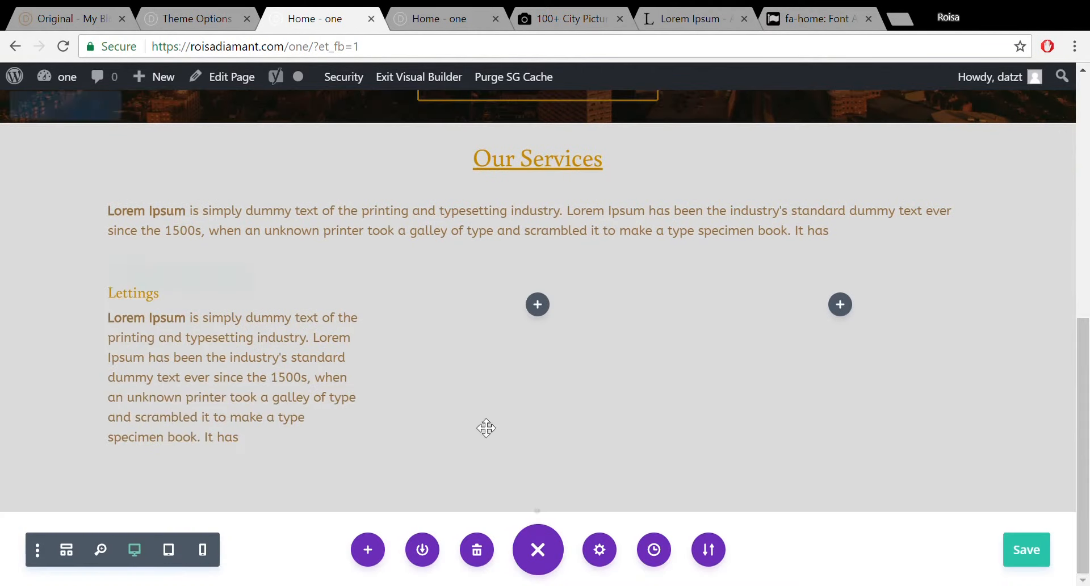
click(212, 325)
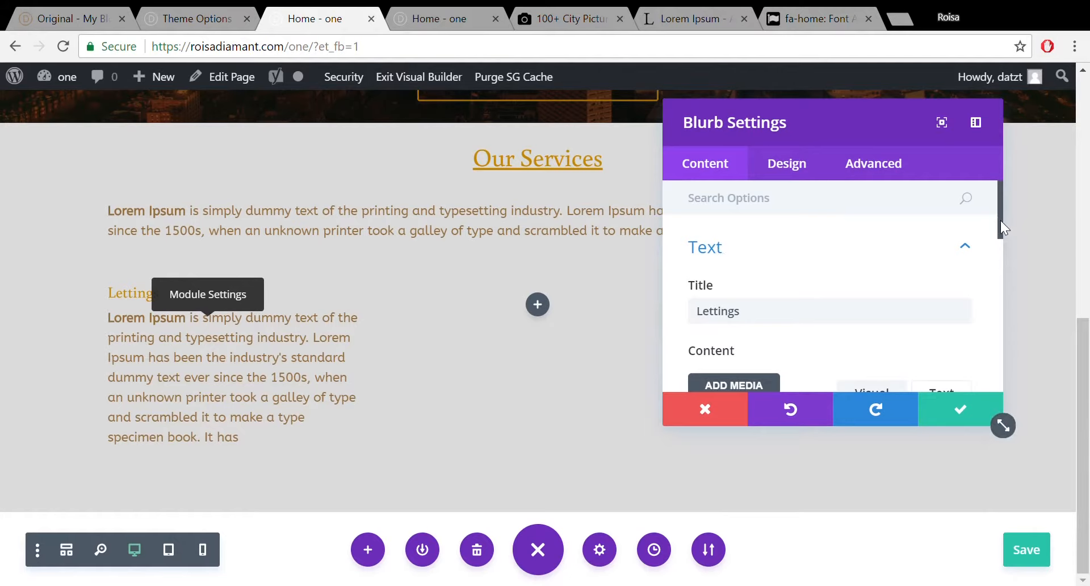
drag(1000, 221, 1013, 353)
click(962, 288)
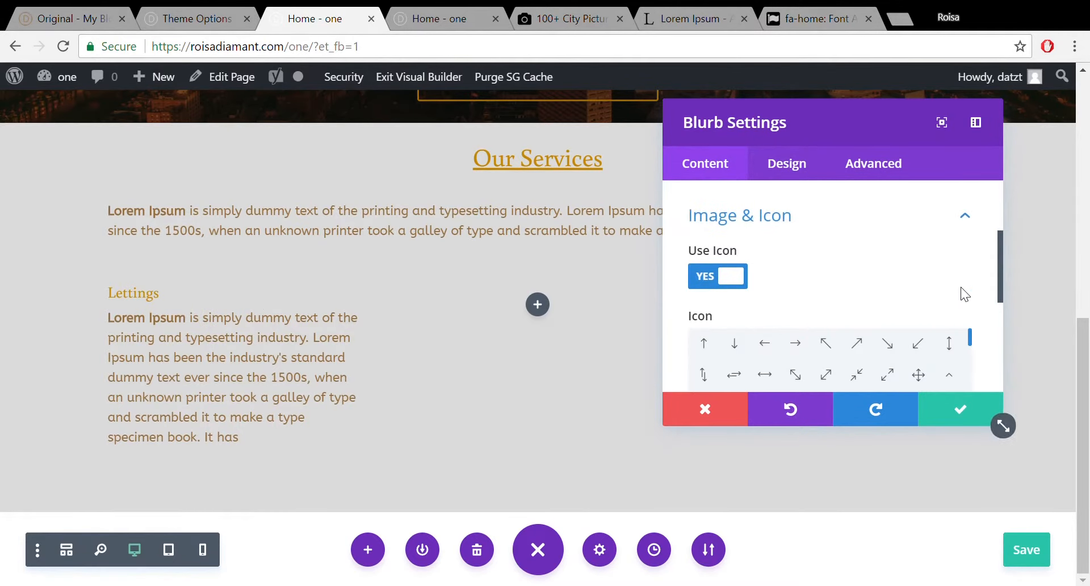
drag(999, 270, 1008, 300)
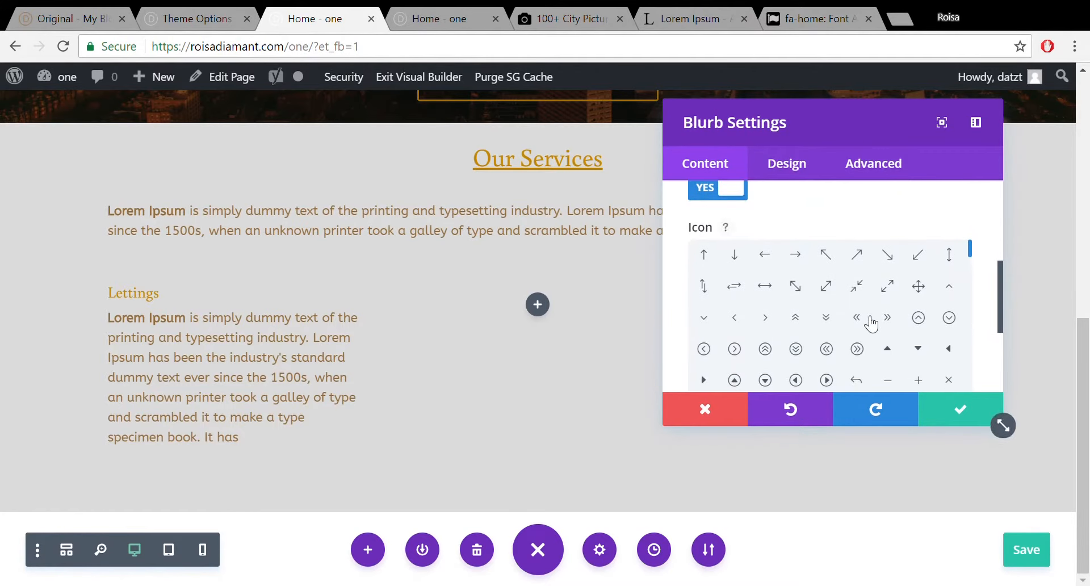
drag(972, 253, 988, 202)
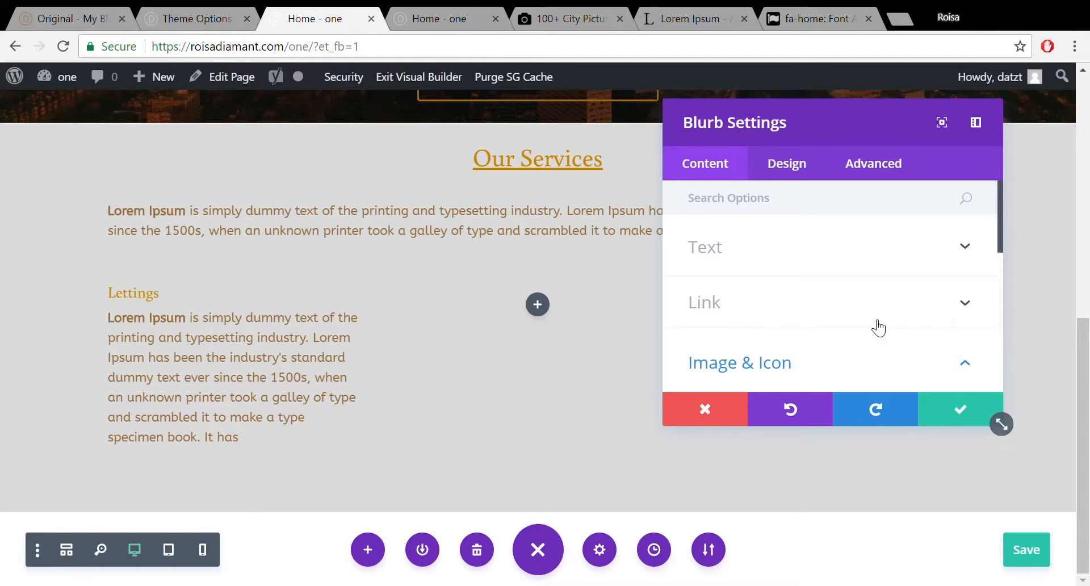
click(917, 354)
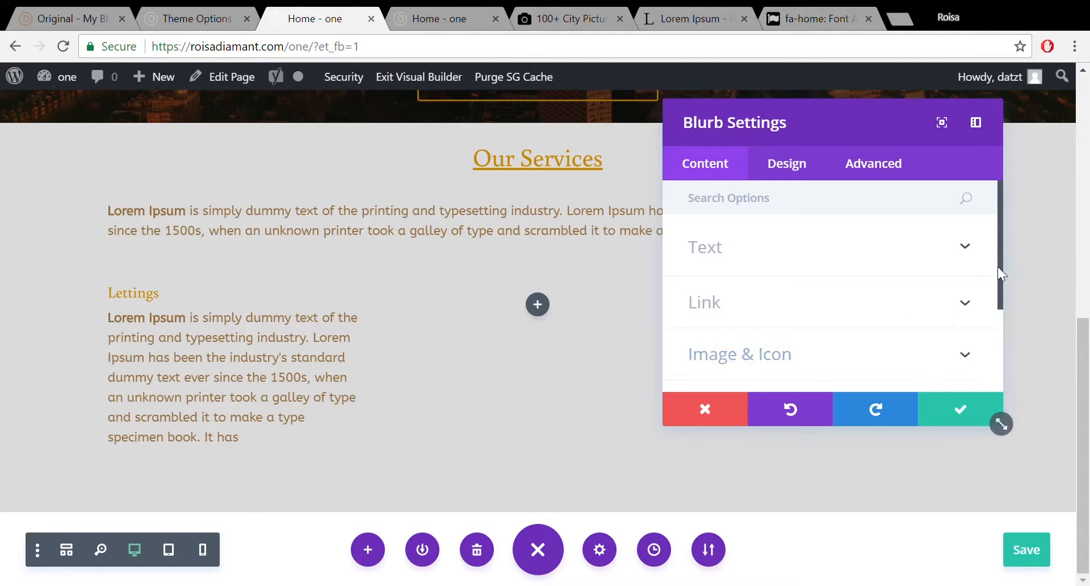
drag(999, 270, 1013, 314)
scroll(988, 307, down, 1)
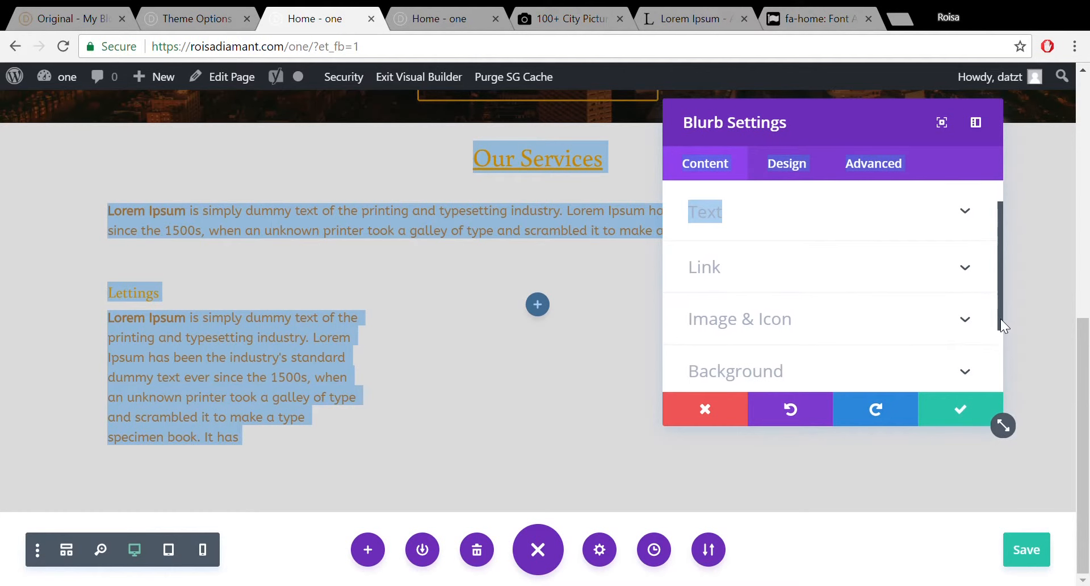
click(967, 319)
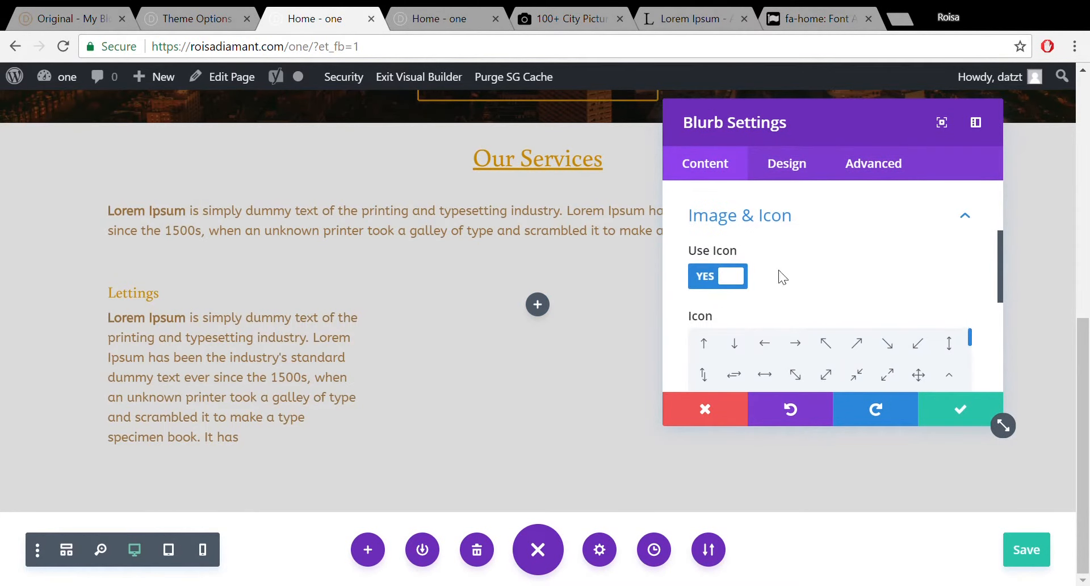
Turn Use Icon off for the Lettings blurb and try the image URL and alt text fields.
click(703, 278)
click(836, 347)
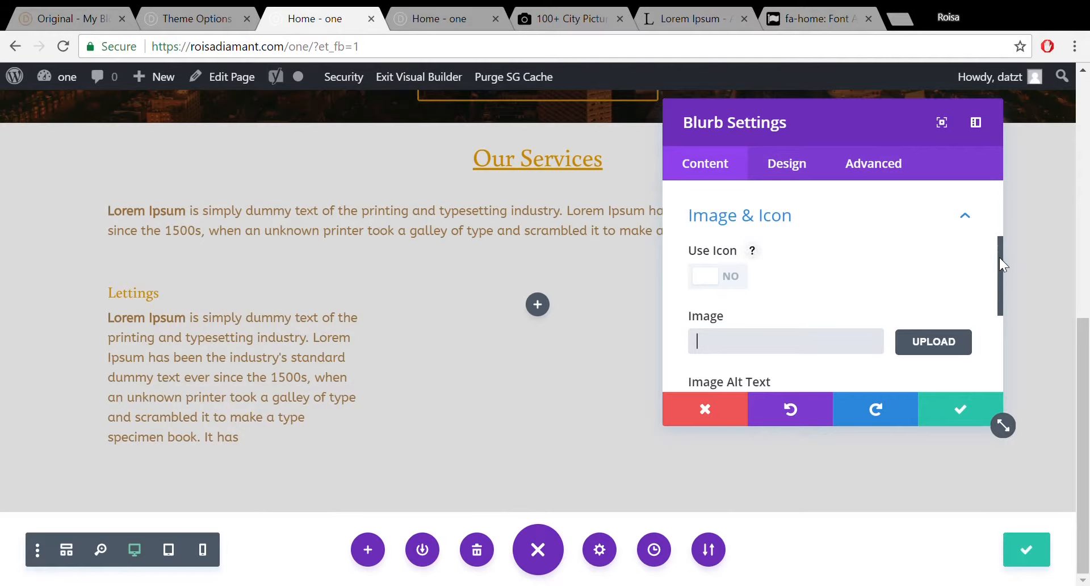
drag(999, 257, 965, 292)
click(905, 340)
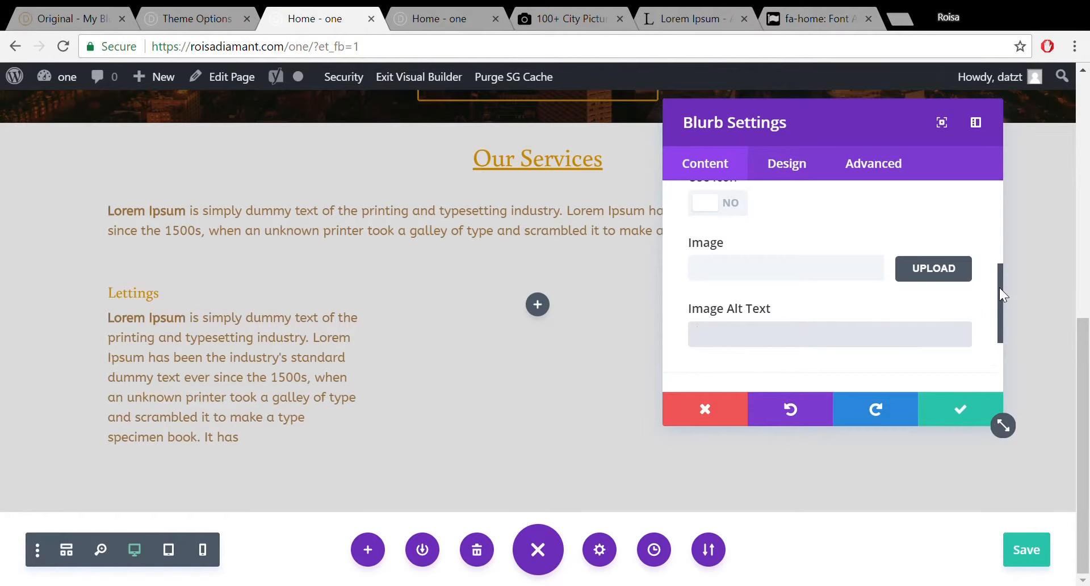
mouse_move(998, 287)
mouse_down()
mouse_move(998, 233)
mouse_move(998, 274)
mouse_up()
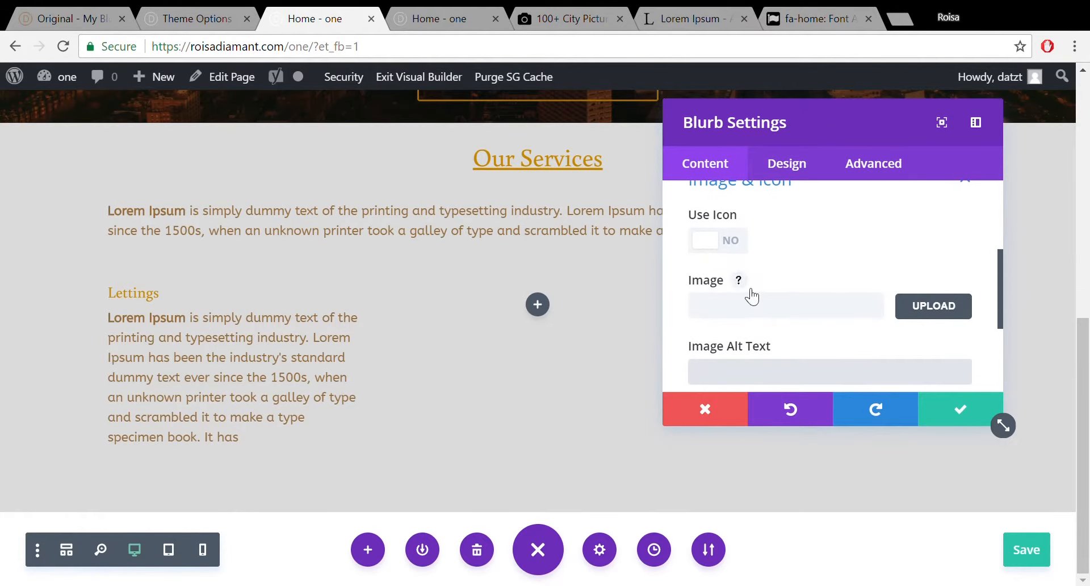
Turn Use Icon back on and choose the house icon for the Lettings blurb.
click(742, 243)
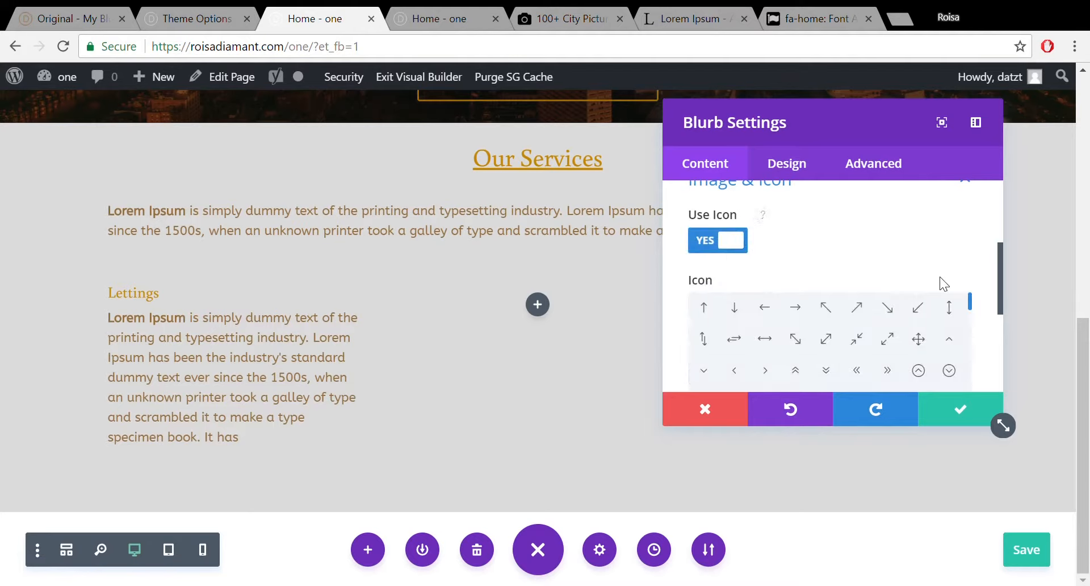
drag(1000, 271, 999, 301)
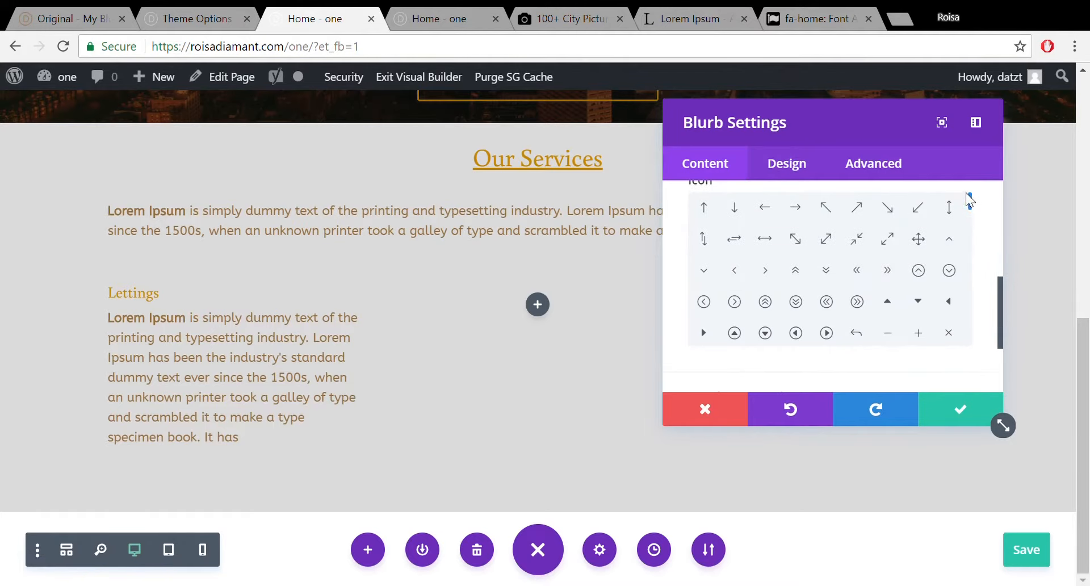
drag(969, 203, 968, 236)
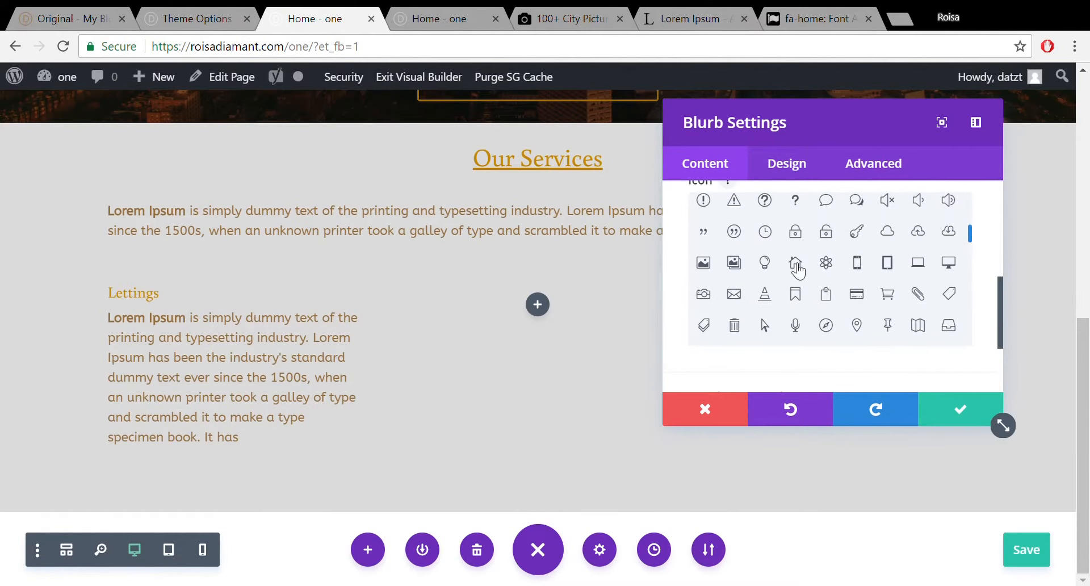
click(802, 269)
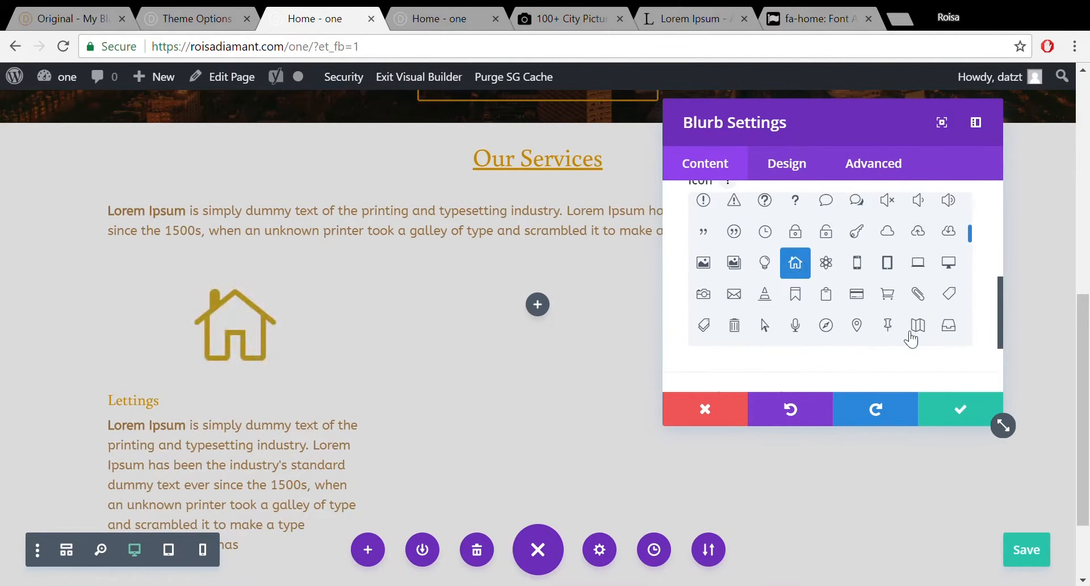
click(809, 156)
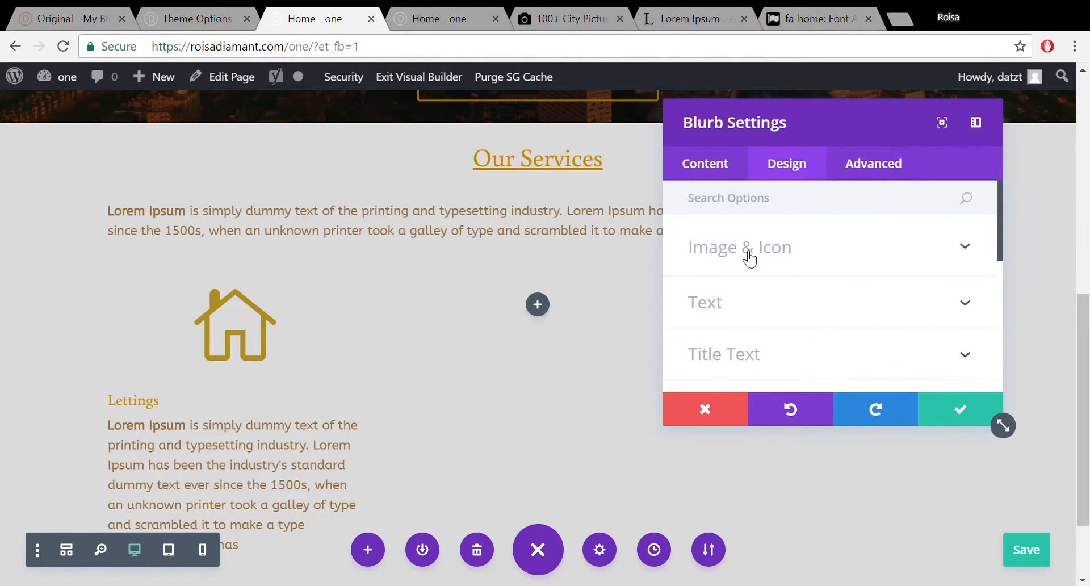
click(811, 264)
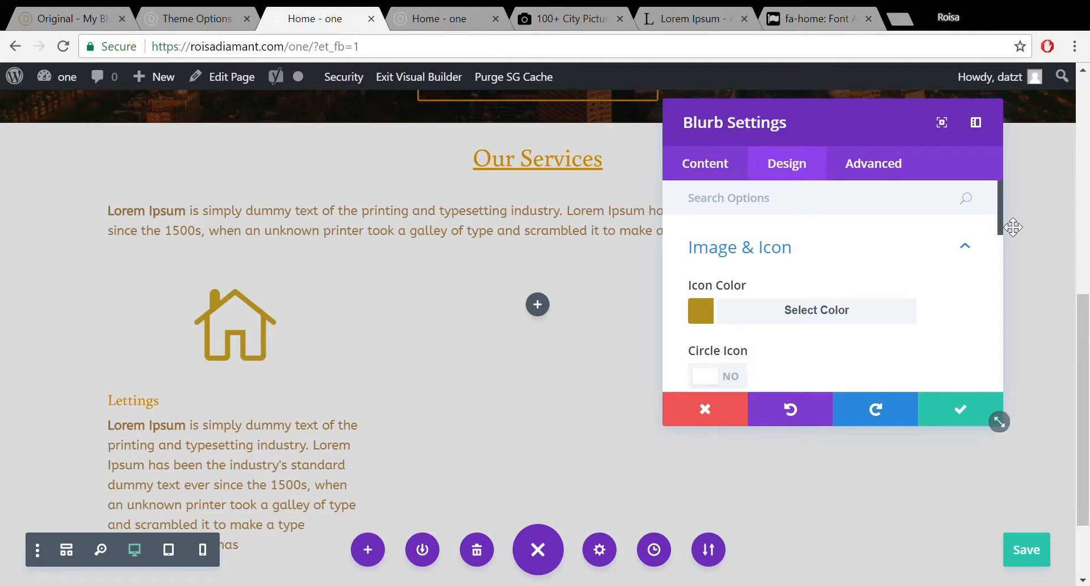
Turn Circle Icon on and set the house icon colour to white (#ffffff).
drag(999, 218, 1003, 257)
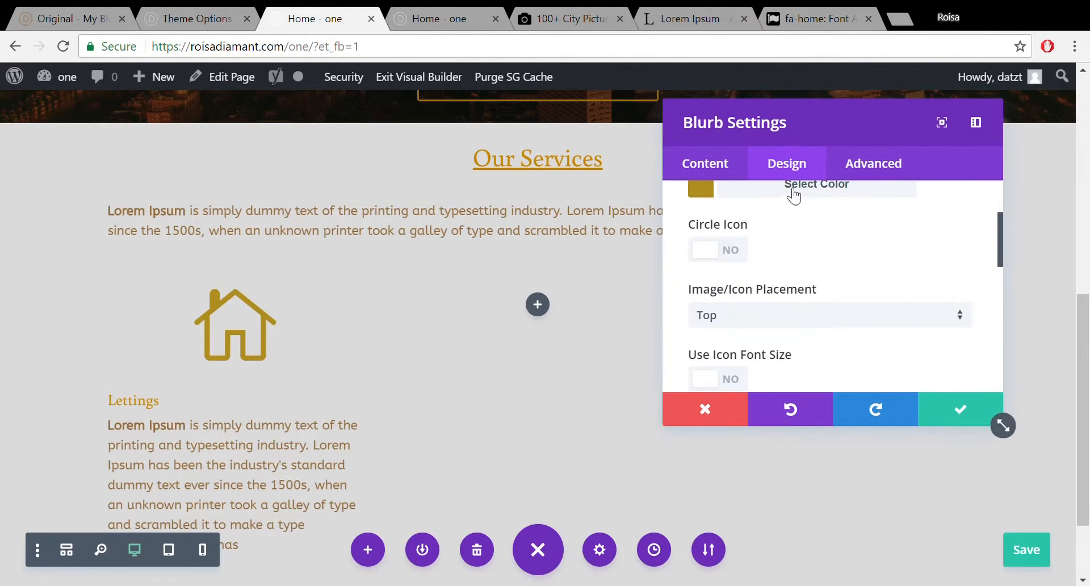
click(744, 248)
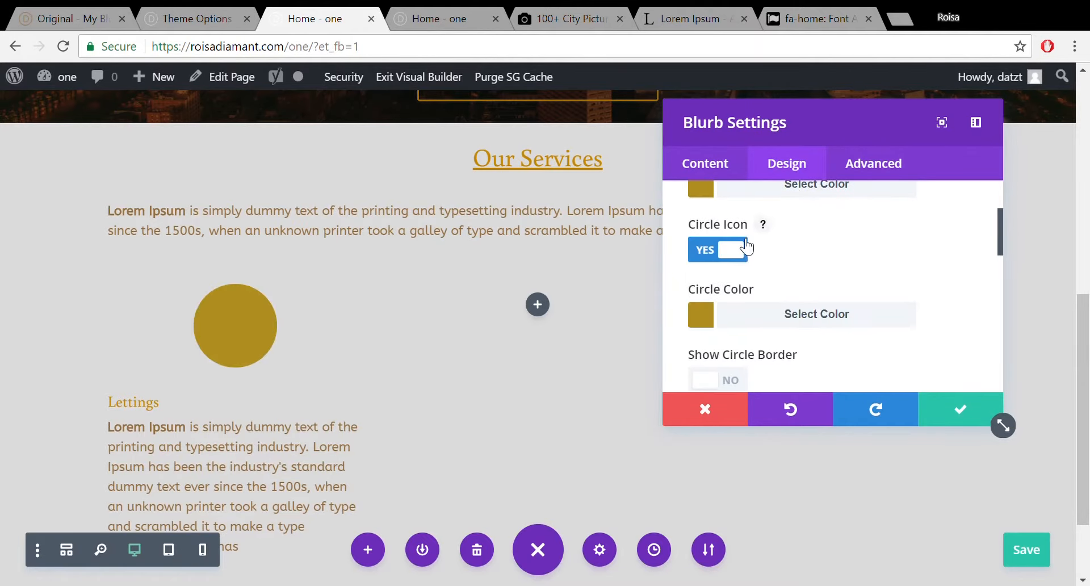
click(768, 190)
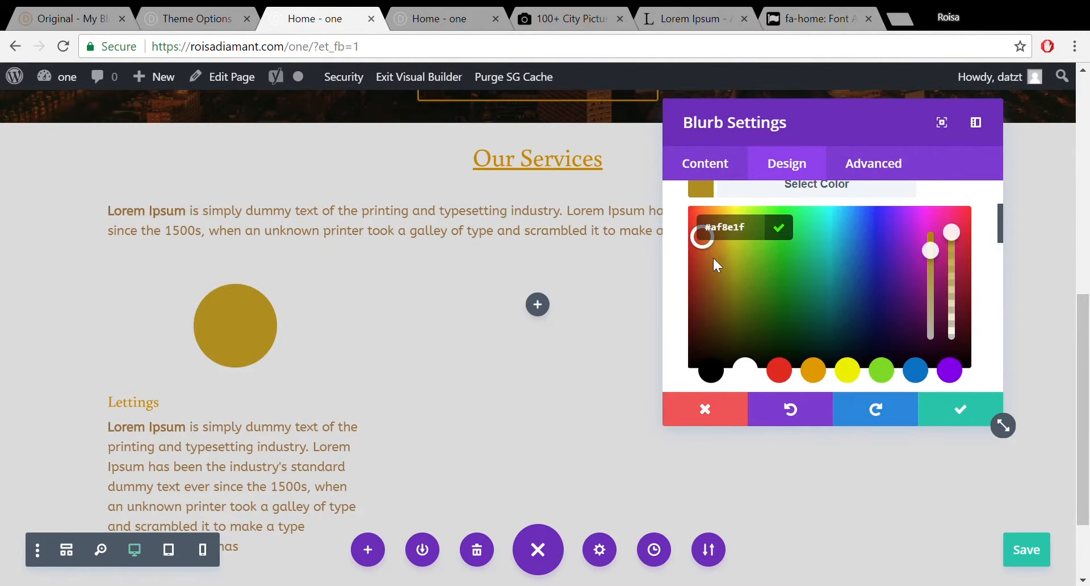
click(745, 371)
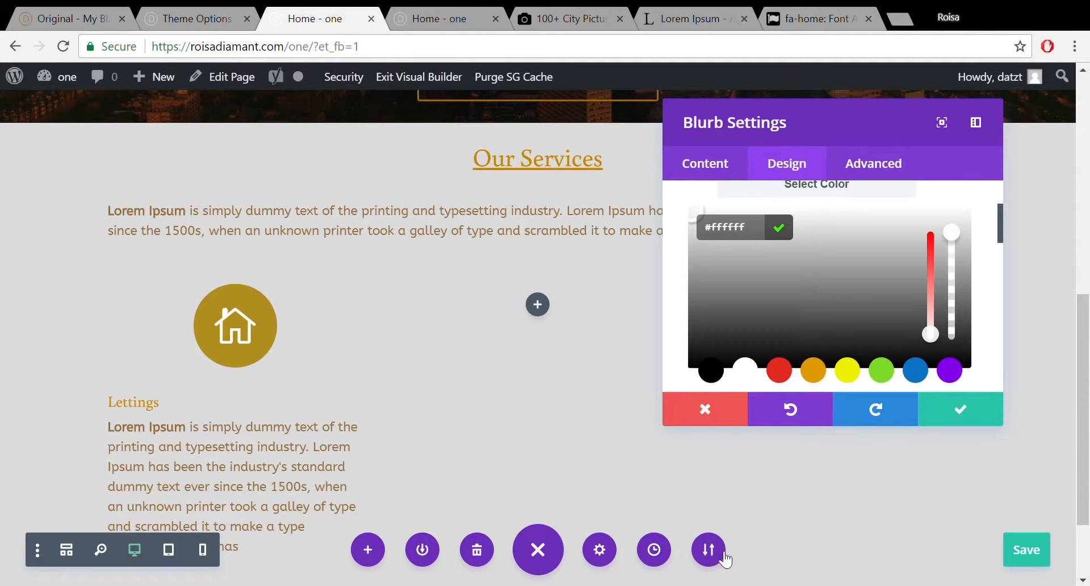
Revert the page to the 'Edited Blurb' state from the History panel and confirm.
click(654, 549)
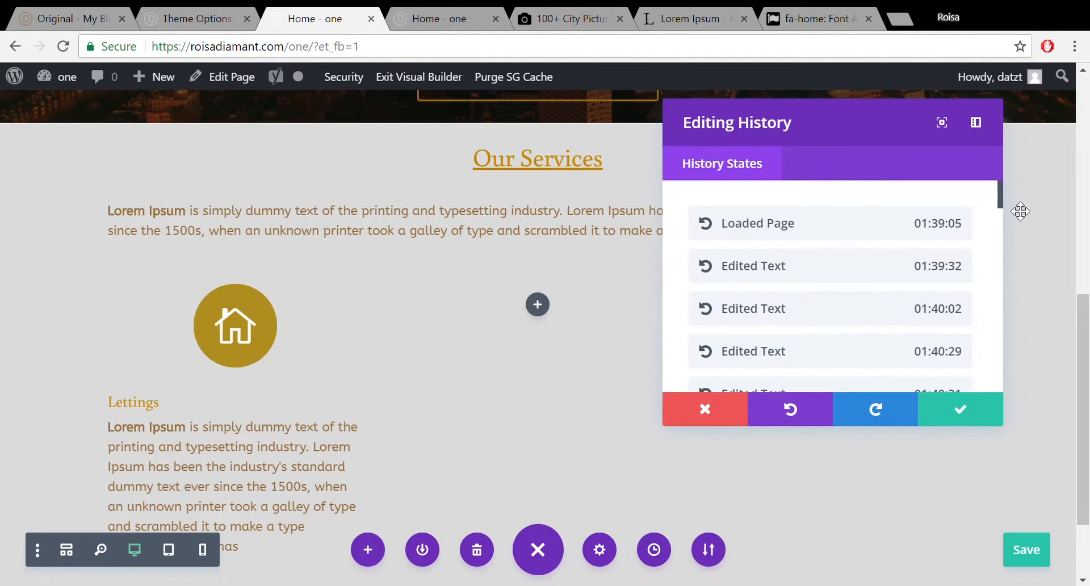
drag(999, 199, 985, 401)
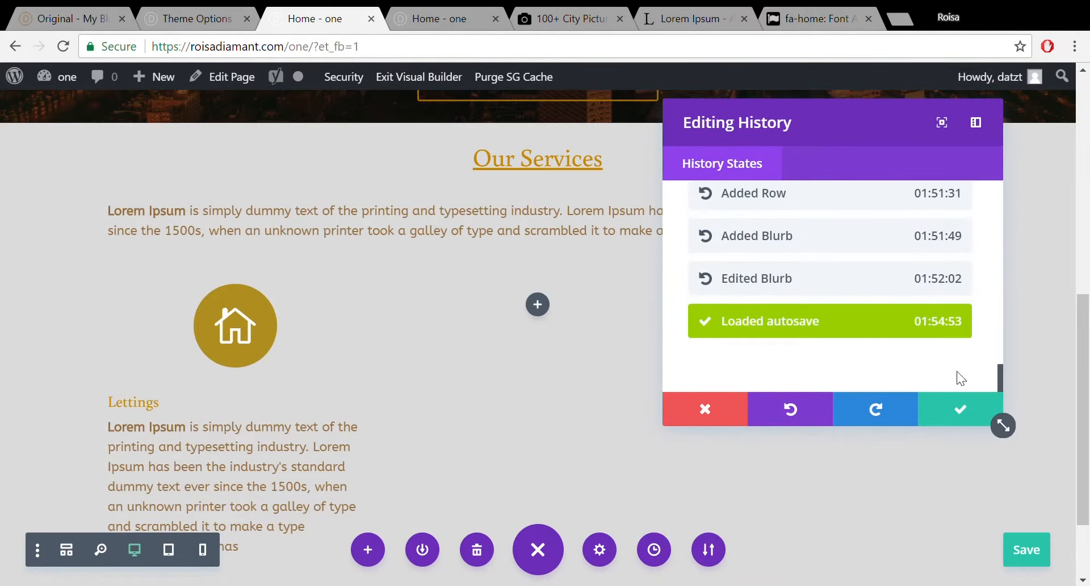
click(878, 276)
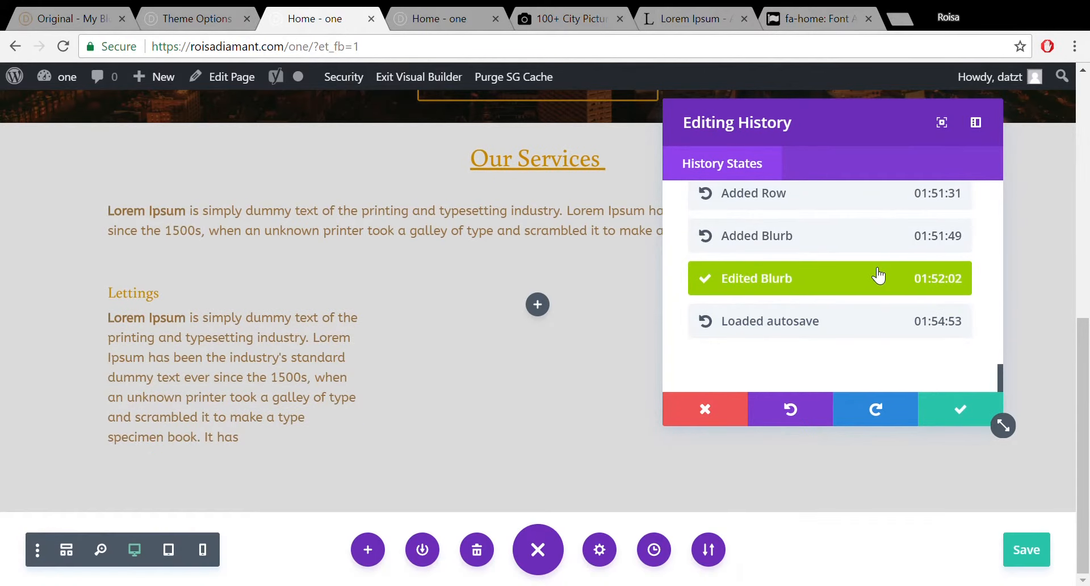
click(955, 419)
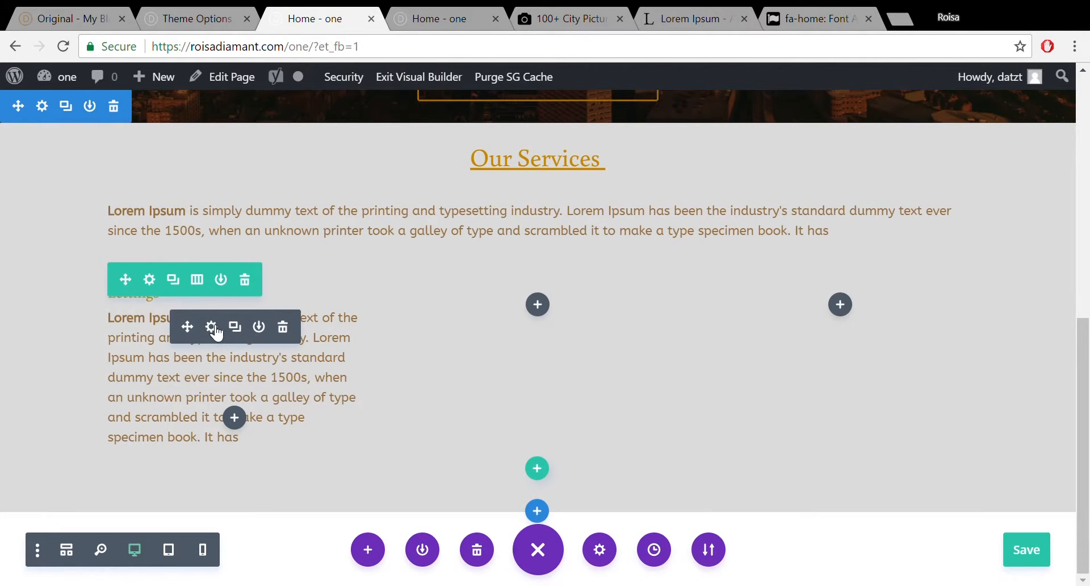
Reopen the Lettings blurb settings and pick the house icon again in the Content tab.
click(212, 328)
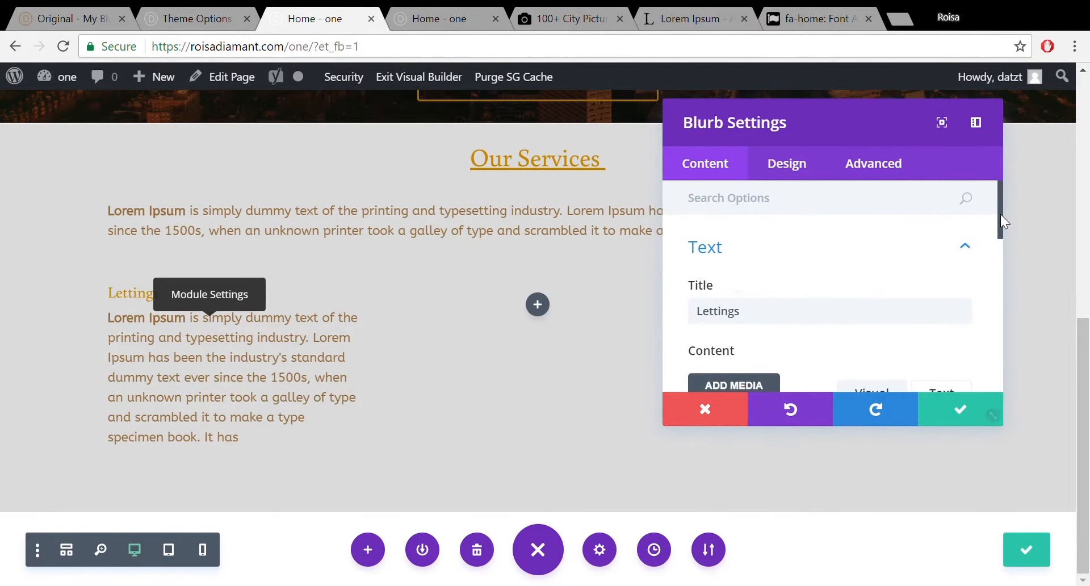
click(789, 167)
drag(772, 248, 783, 250)
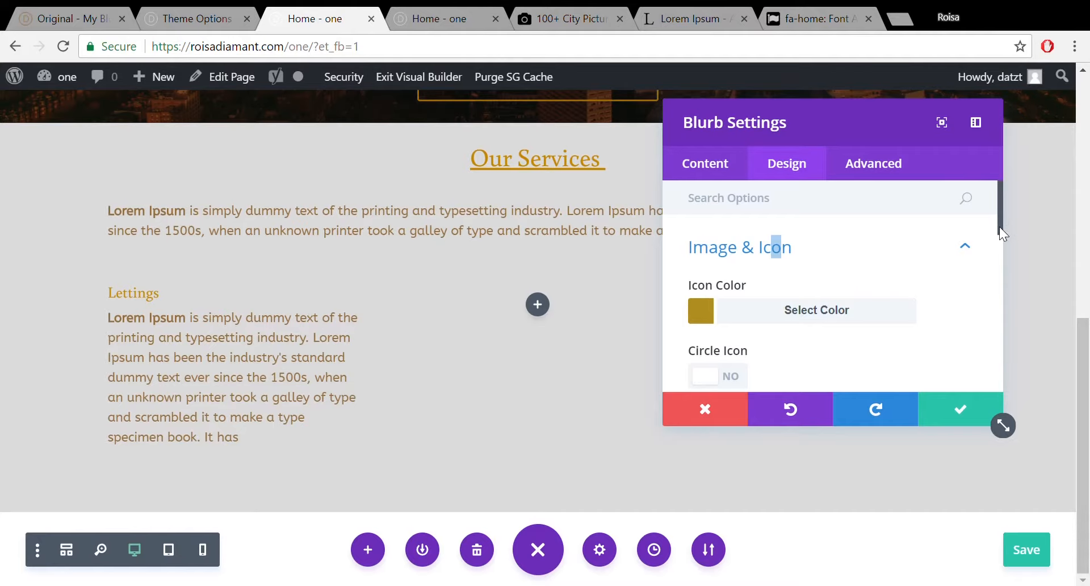
drag(999, 227, 998, 250)
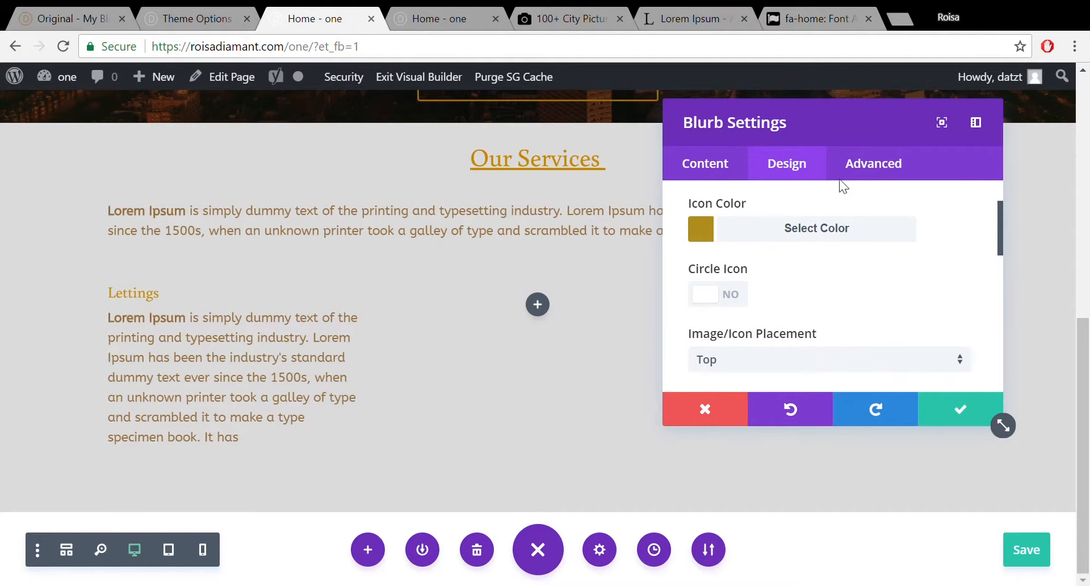
click(717, 180)
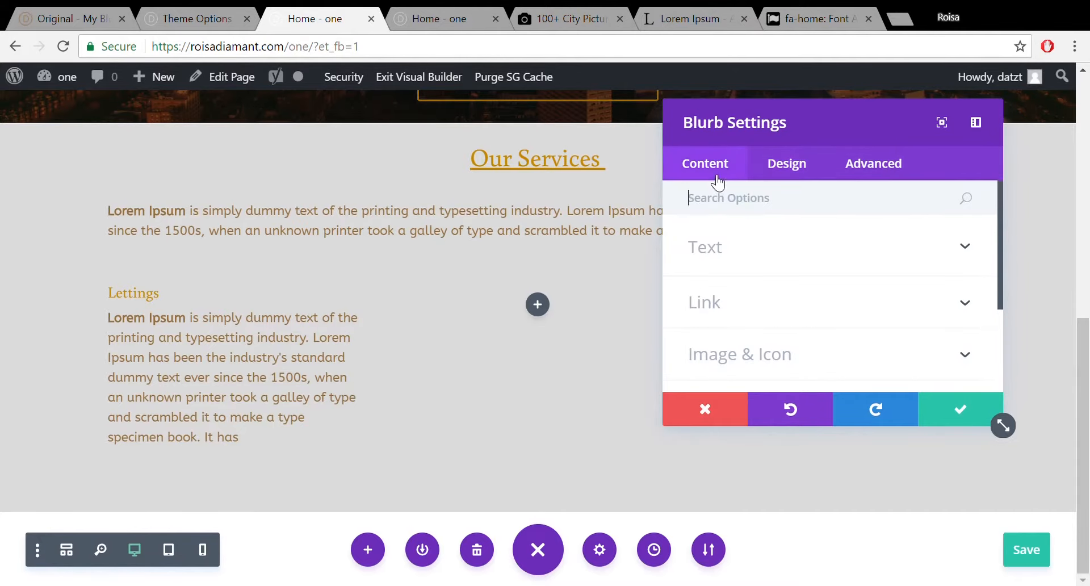
click(967, 362)
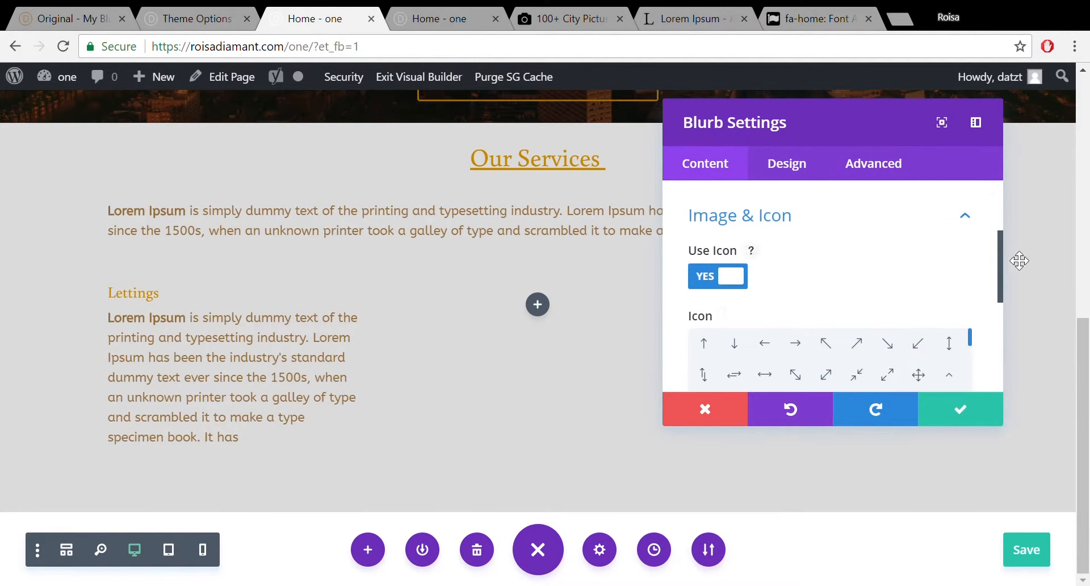
drag(999, 254, 1015, 308)
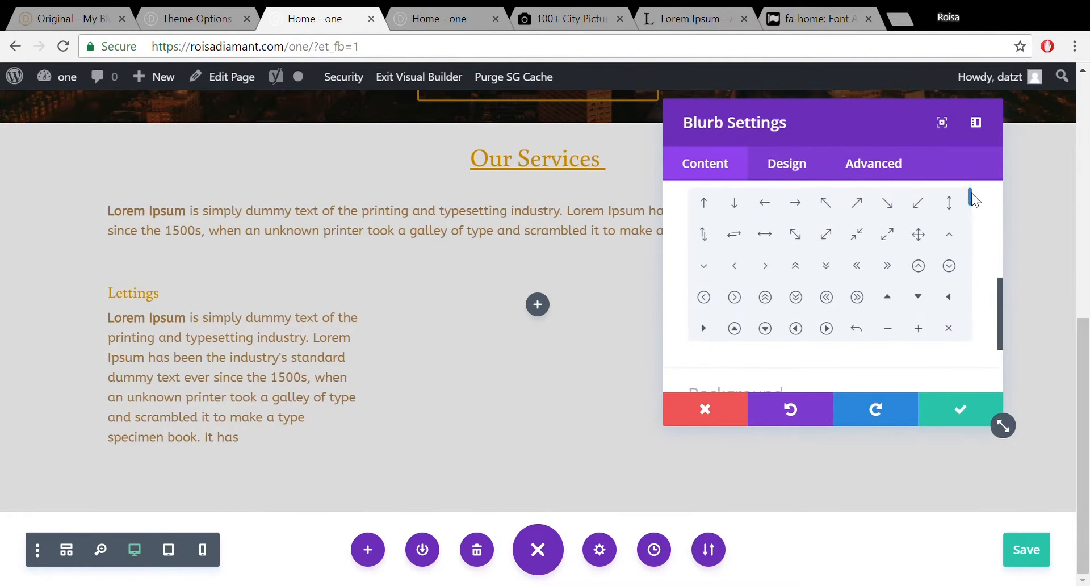
drag(970, 196, 971, 225)
click(795, 283)
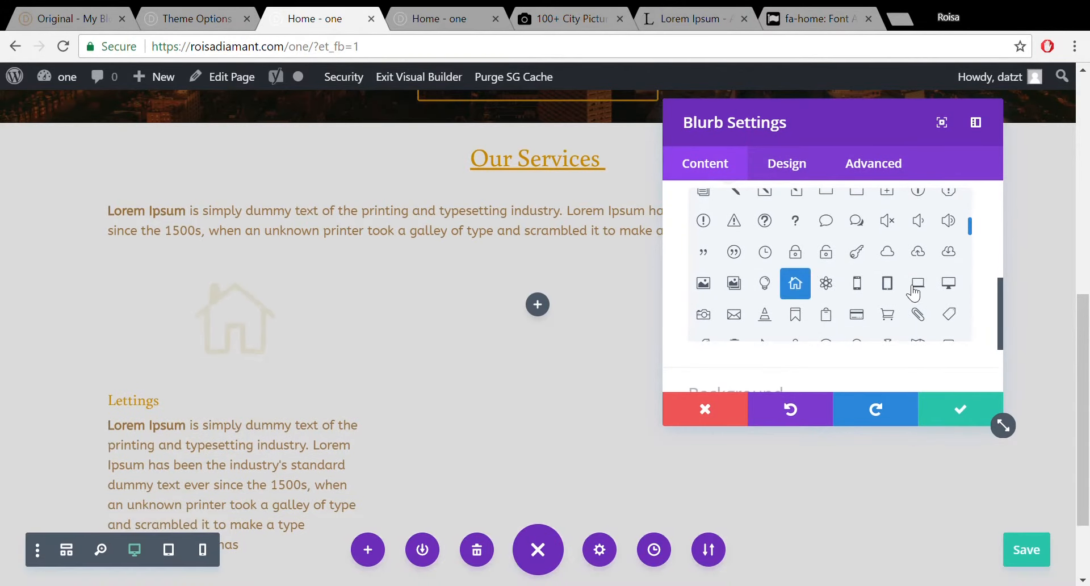
click(798, 166)
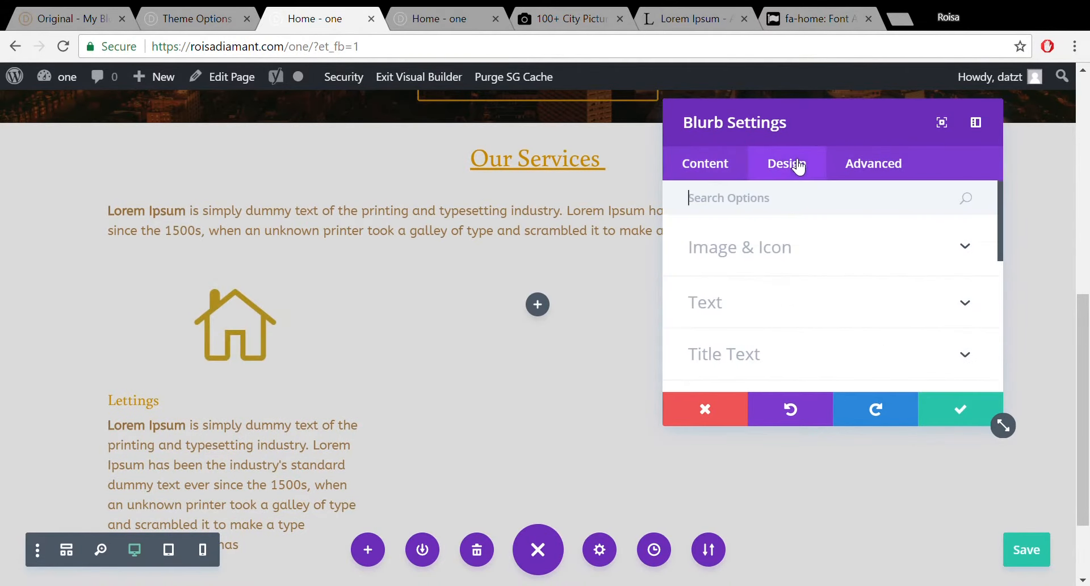
Set the house icon's placement to Left, enable Use Icon Font Size at 41px, and close the settings.
click(783, 258)
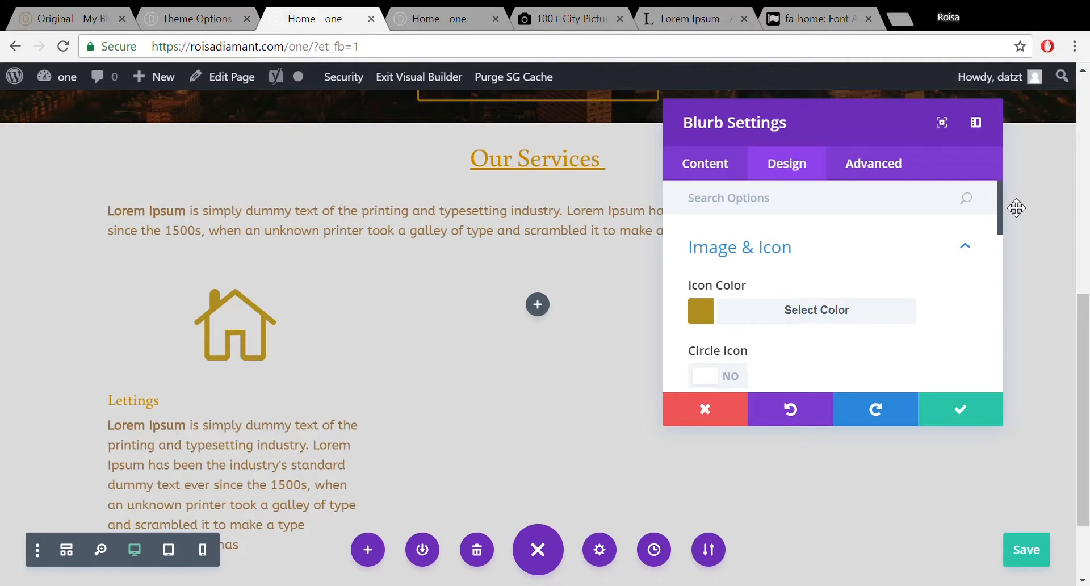
drag(999, 200, 1020, 252)
click(965, 272)
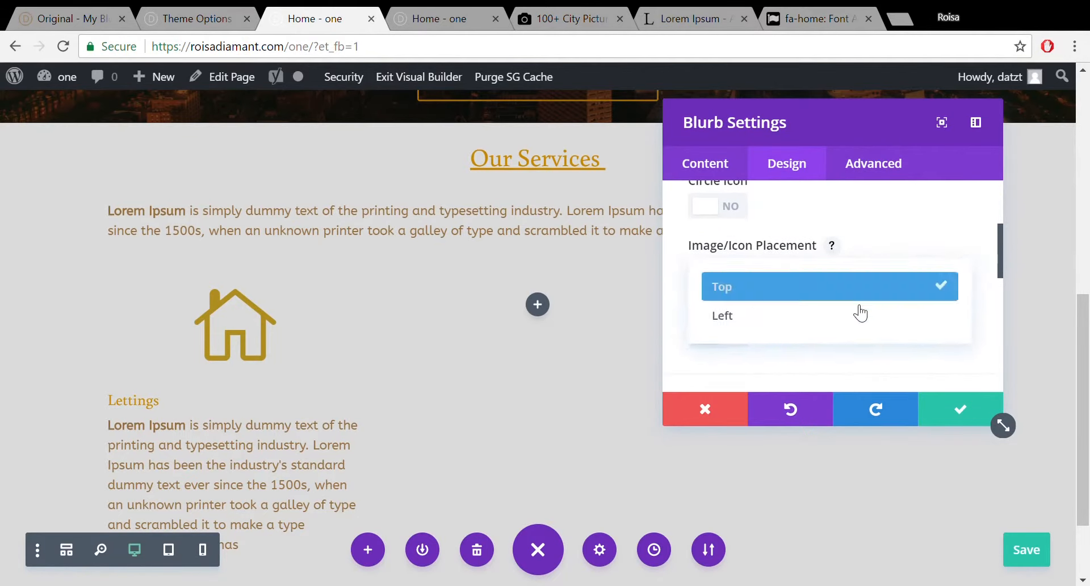
click(827, 321)
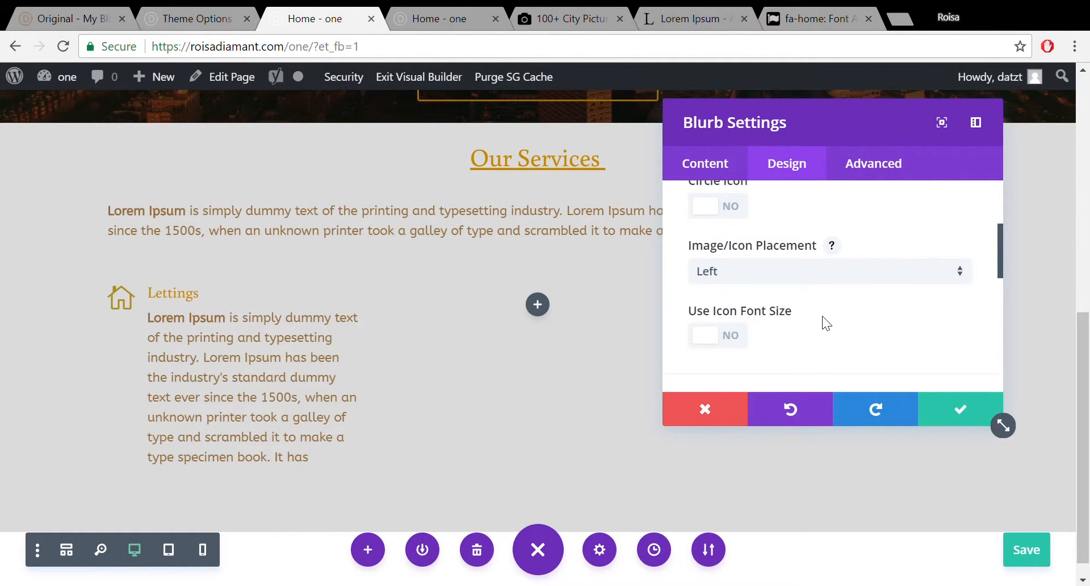
click(870, 280)
click(852, 290)
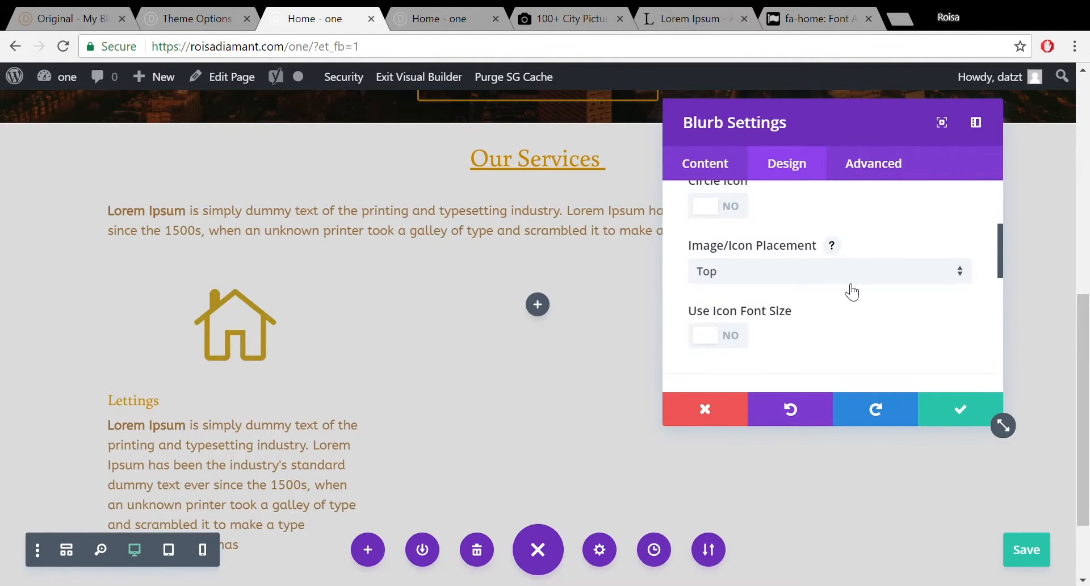
click(852, 281)
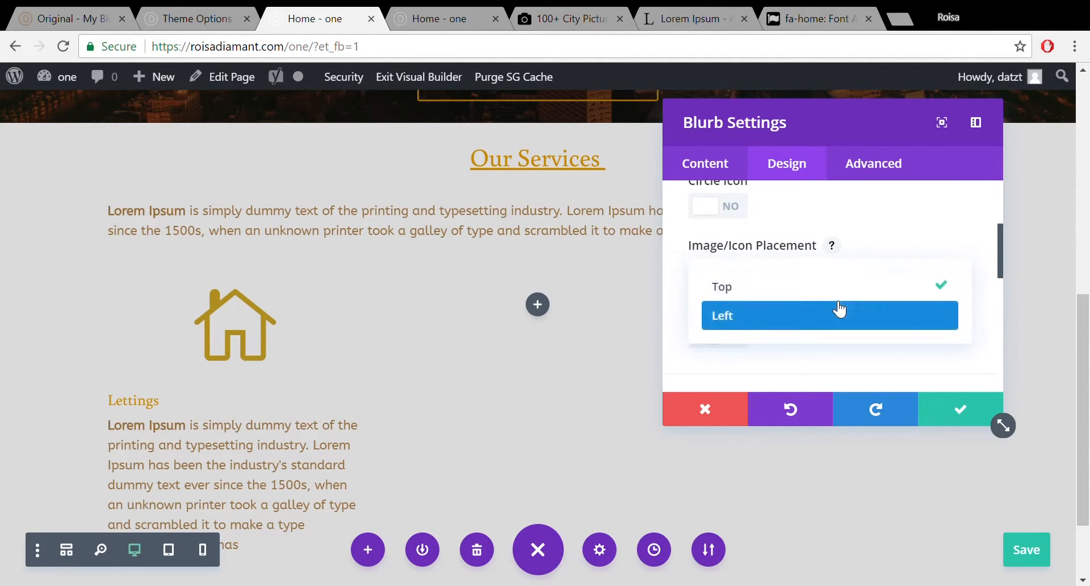
click(840, 308)
scroll(999, 250, down, 1)
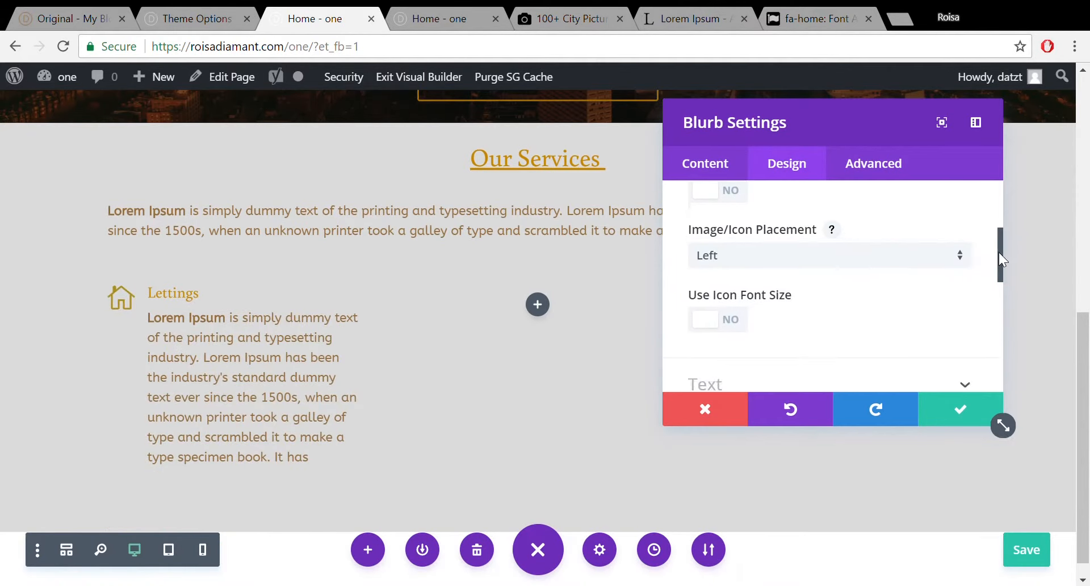
click(738, 296)
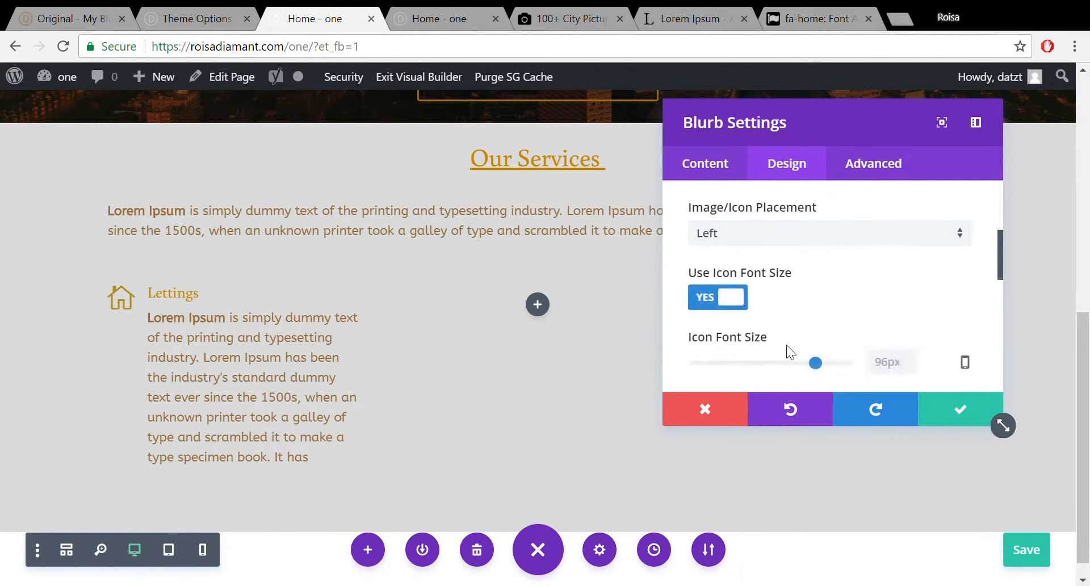
drag(818, 366, 746, 375)
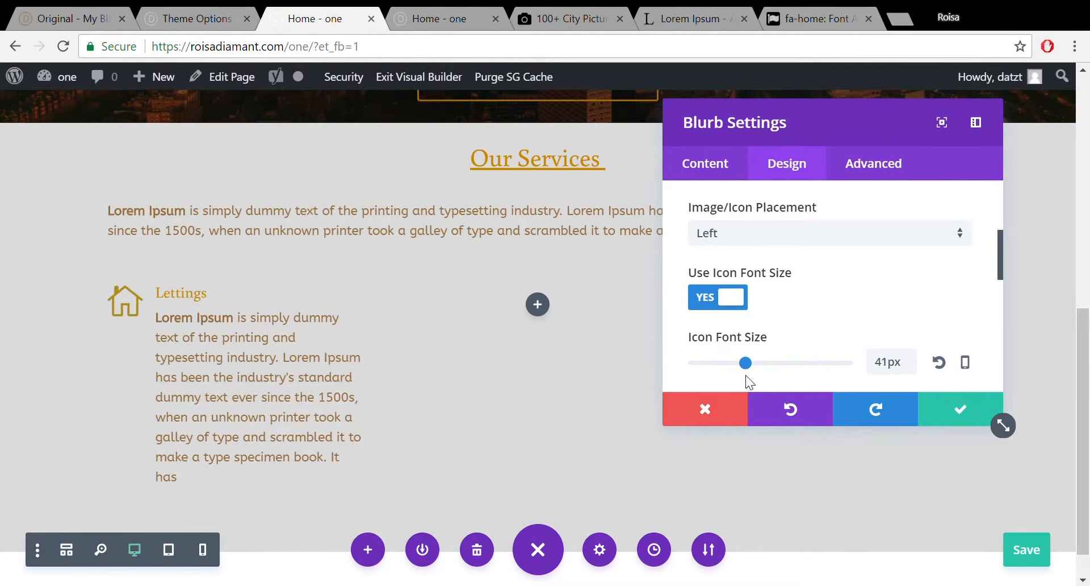
click(965, 412)
Duplicate the Lettings blurb, delete the copy, save the page, and switch to the original demo site.
mouse_move(282, 350)
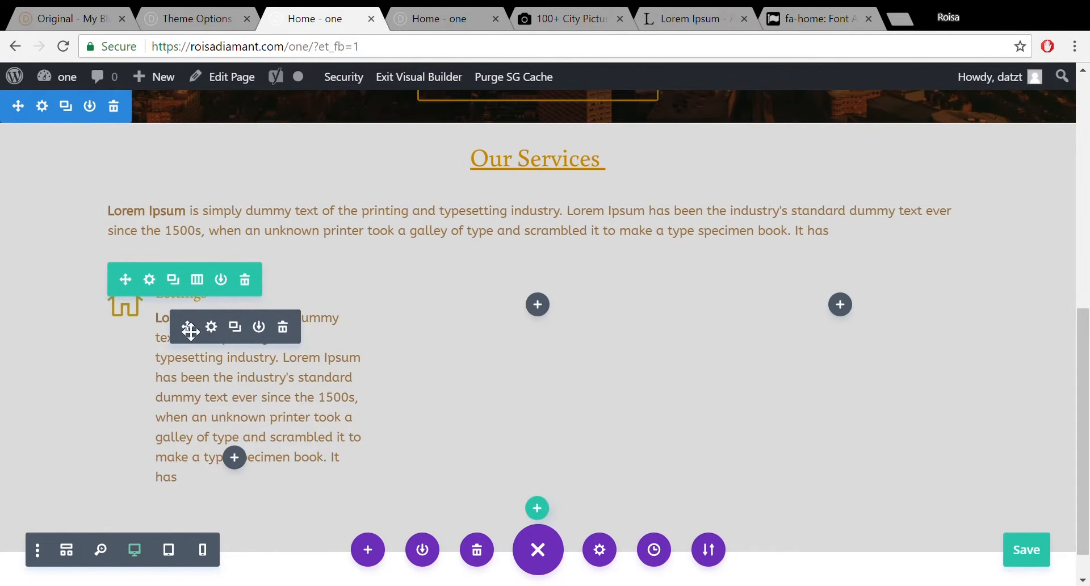
click(235, 327)
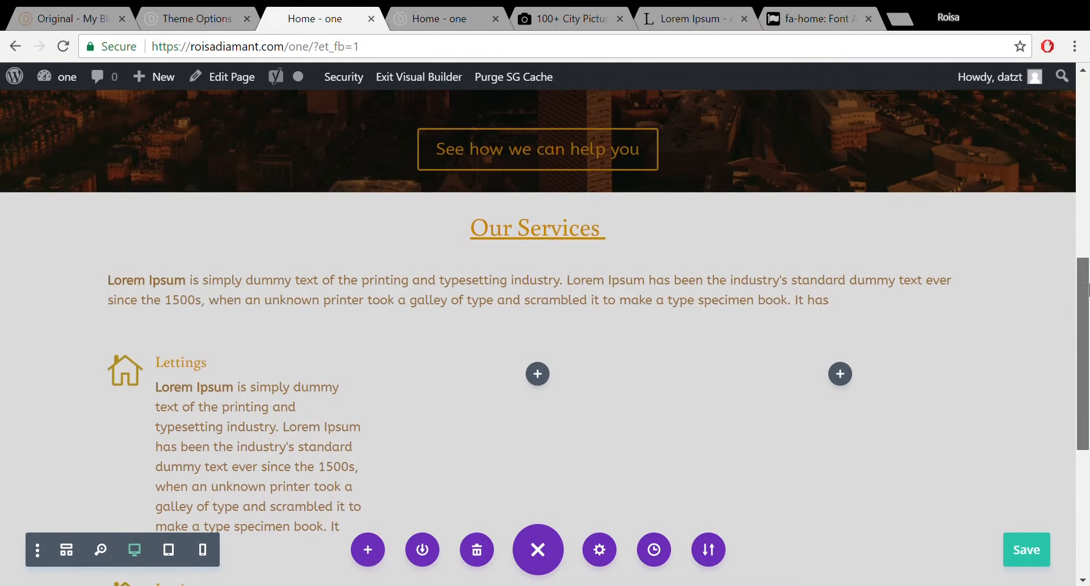
drag(1085, 291, 1084, 348)
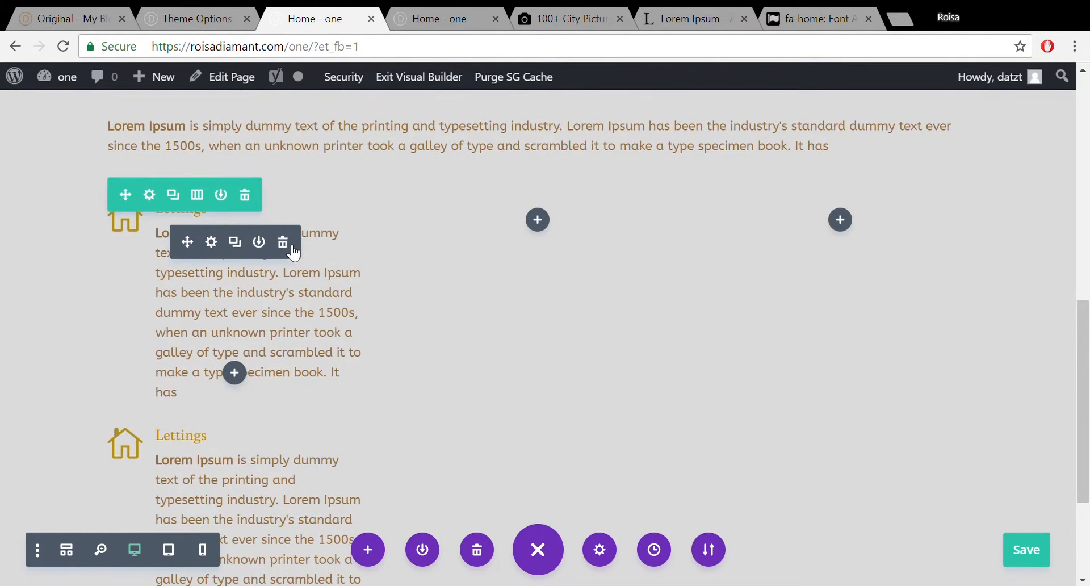
click(293, 249)
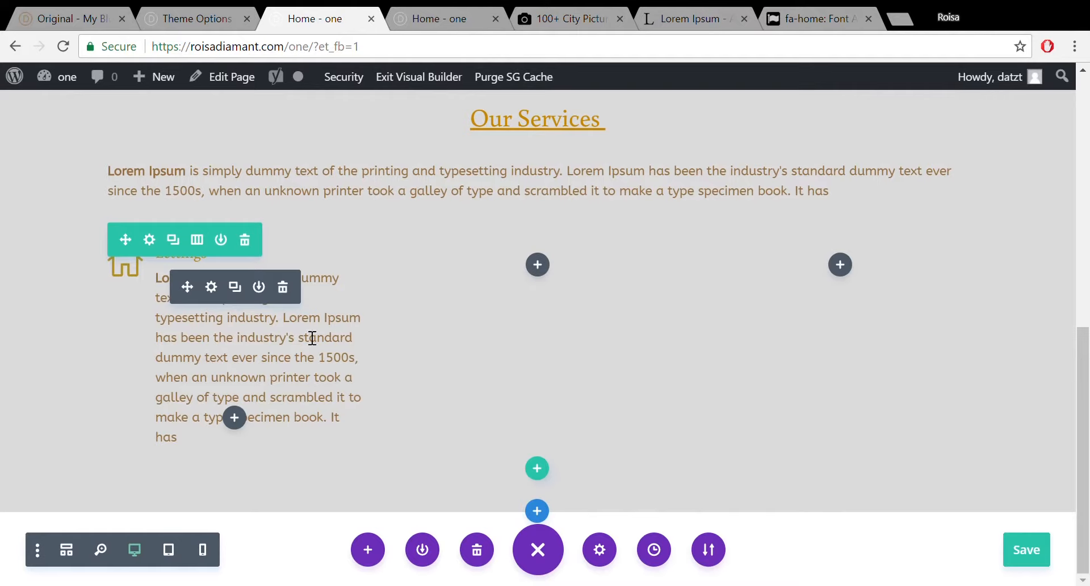
key(ctrl+s)
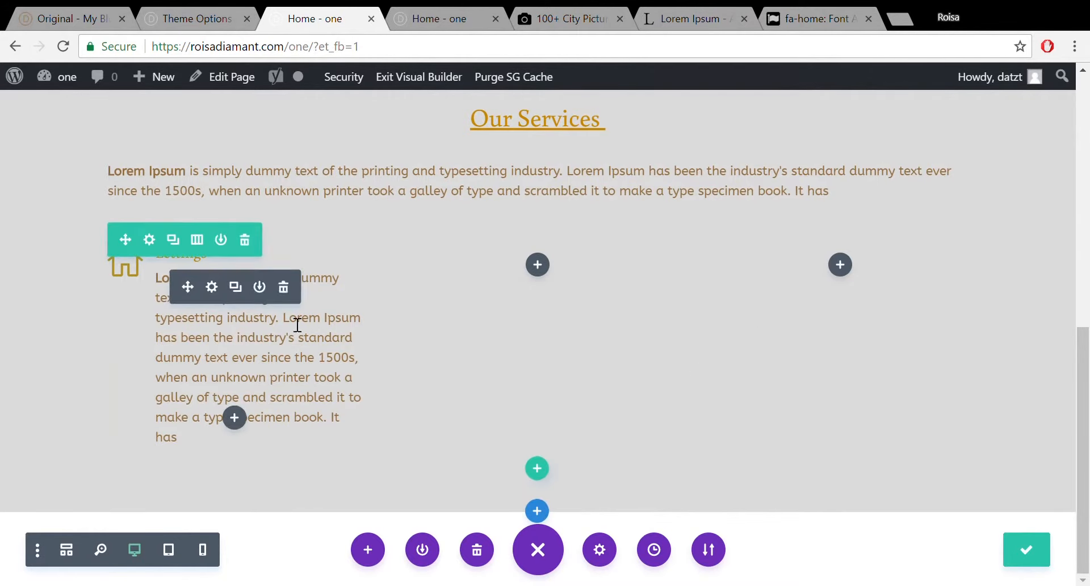
click(78, 18)
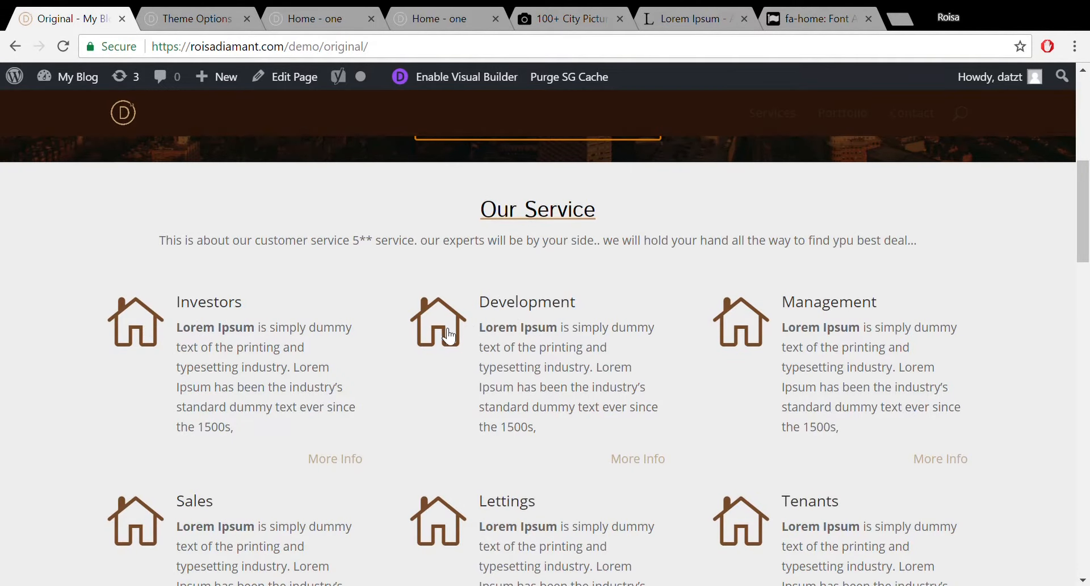
Scroll through the original demo's services grid for reference, then return to the Home page builder.
drag(1083, 219, 1088, 179)
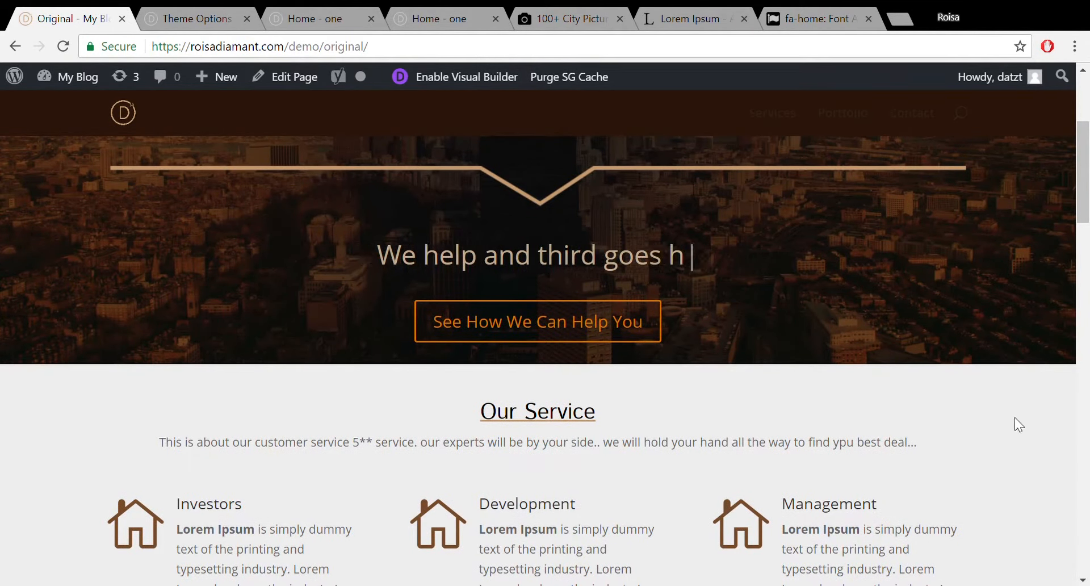
drag(1088, 163, 1089, 162)
scroll(357, 202, up, 2)
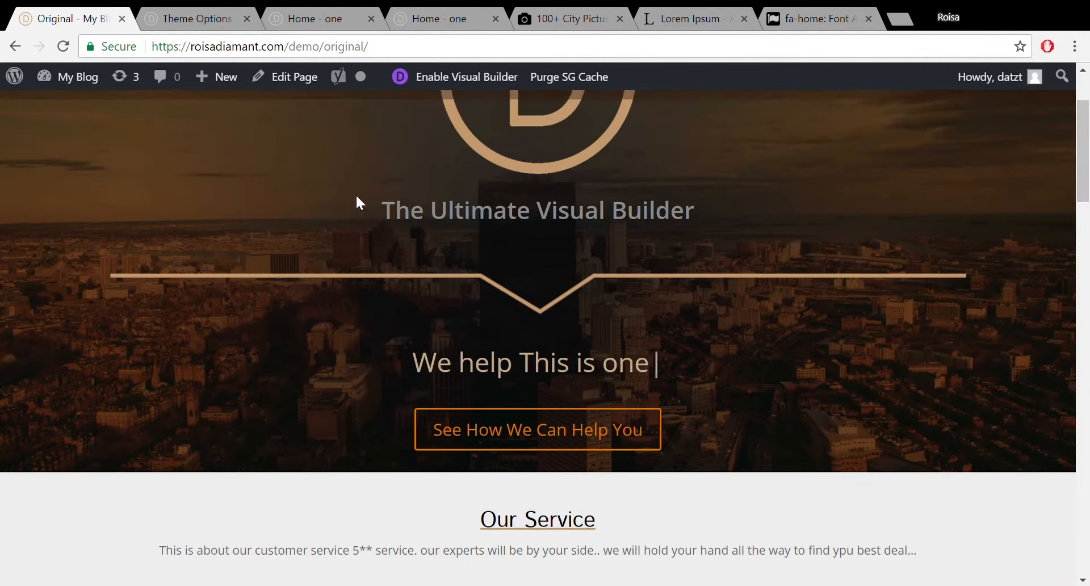
click(332, 14)
click(169, 9)
click(66, 19)
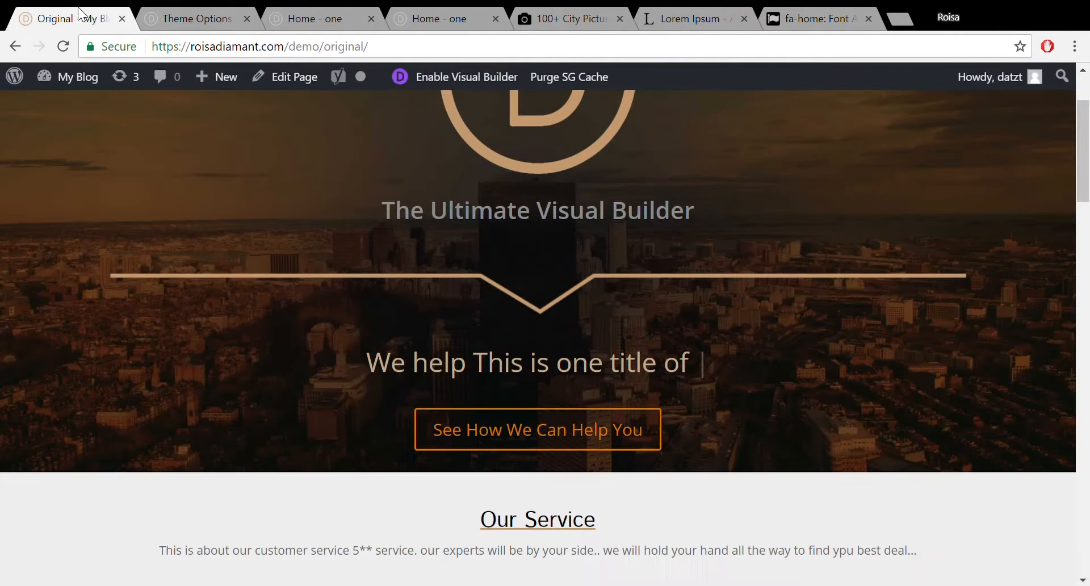
drag(1088, 148, 1089, 236)
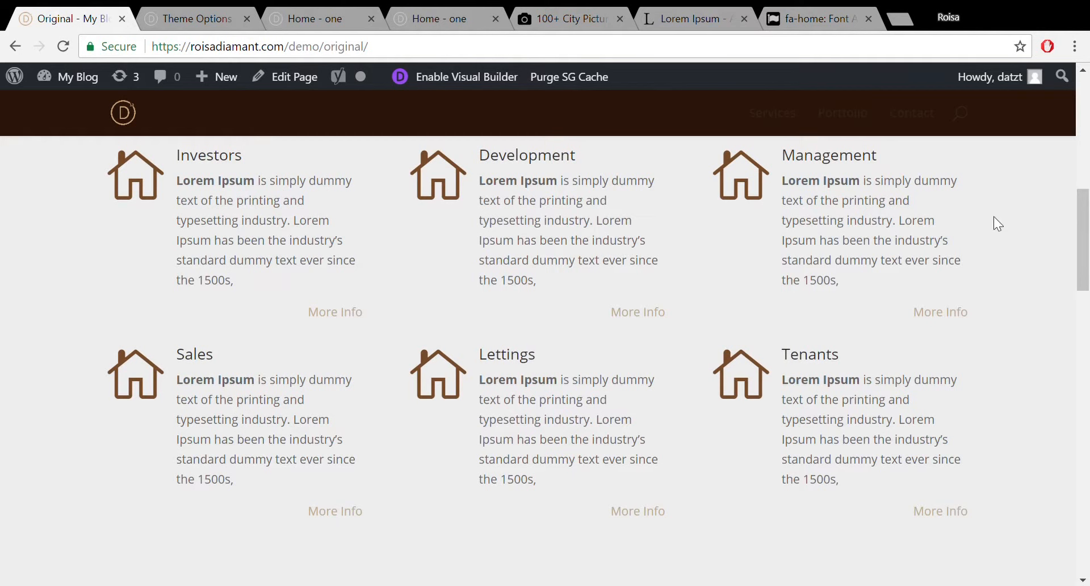
drag(1083, 239, 1088, 162)
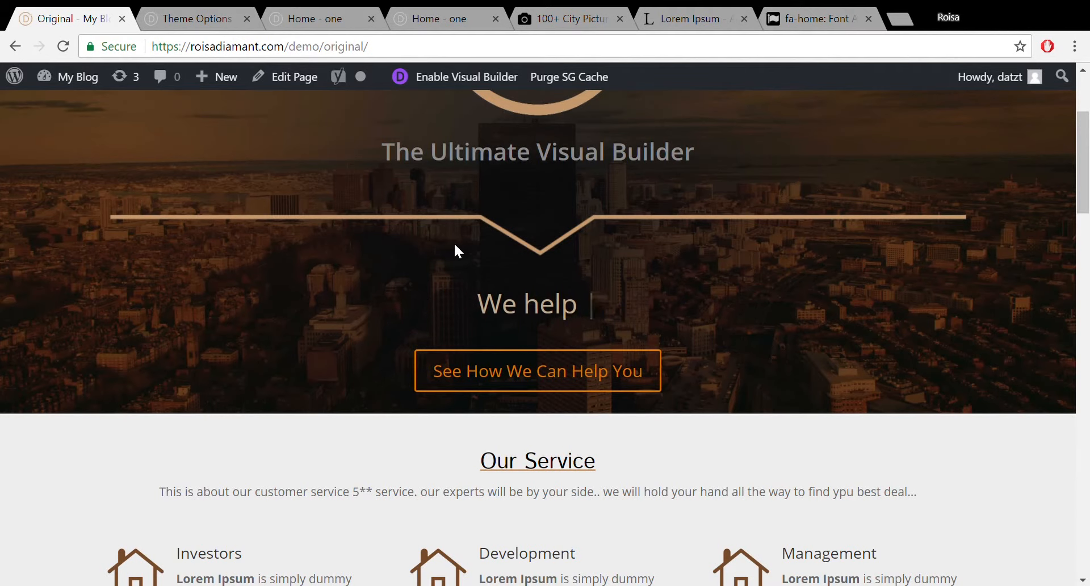
click(196, 16)
click(322, 11)
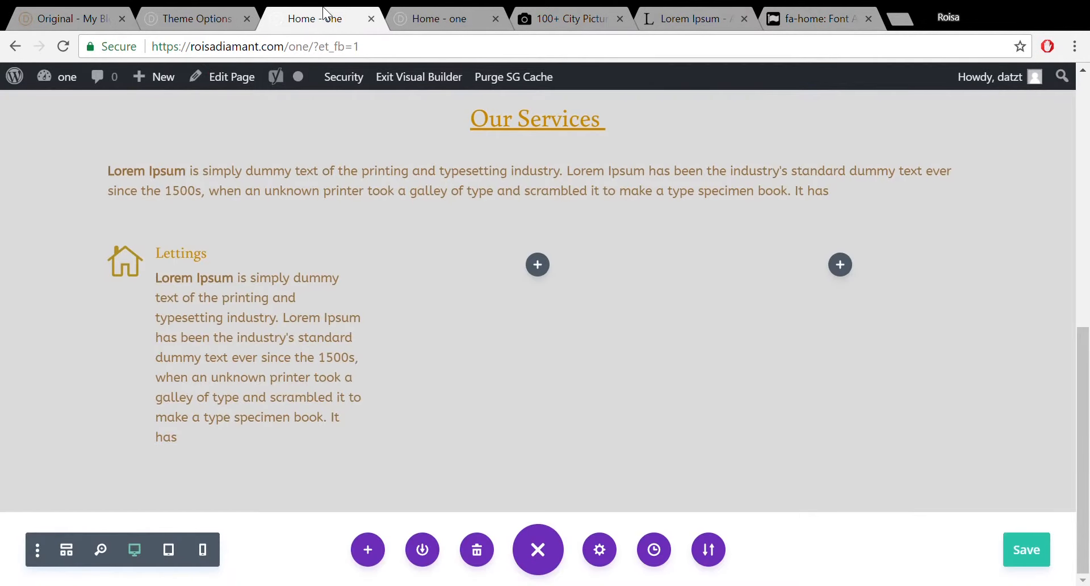
click(901, 17)
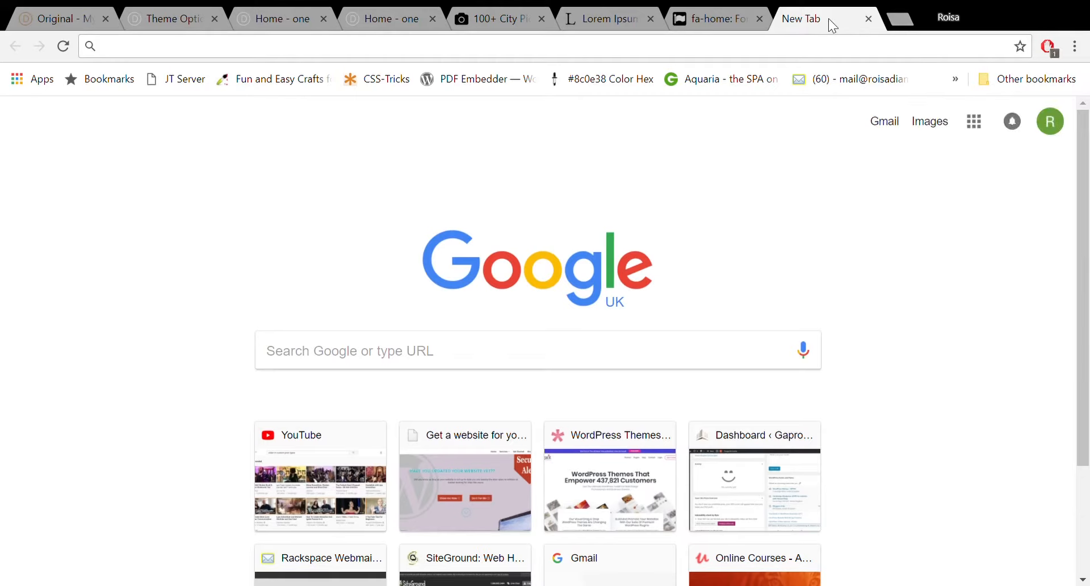
text(ge)
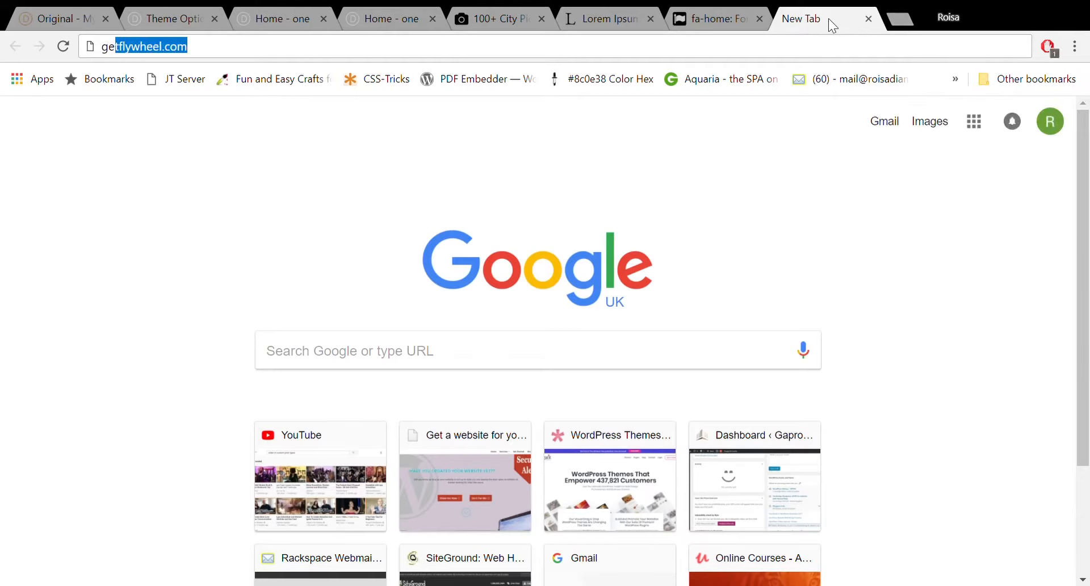
text(n)
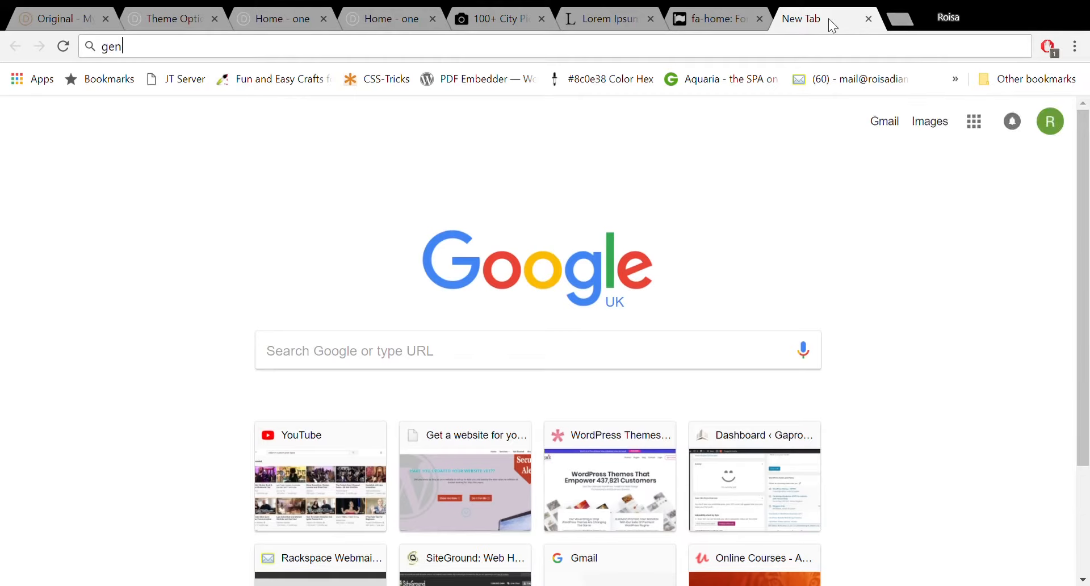
text(o)
key(Return)
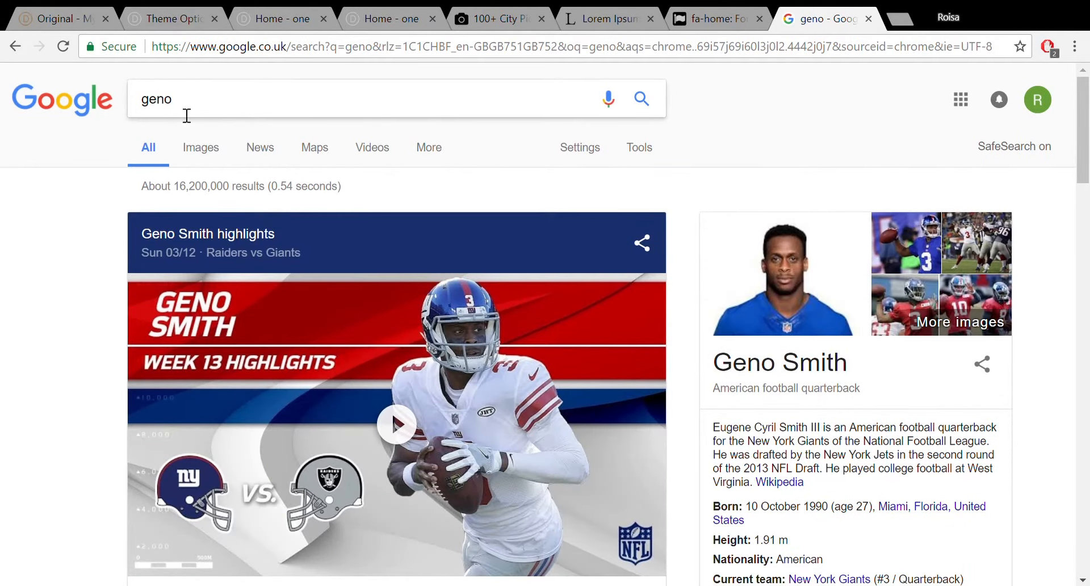
click(868, 19)
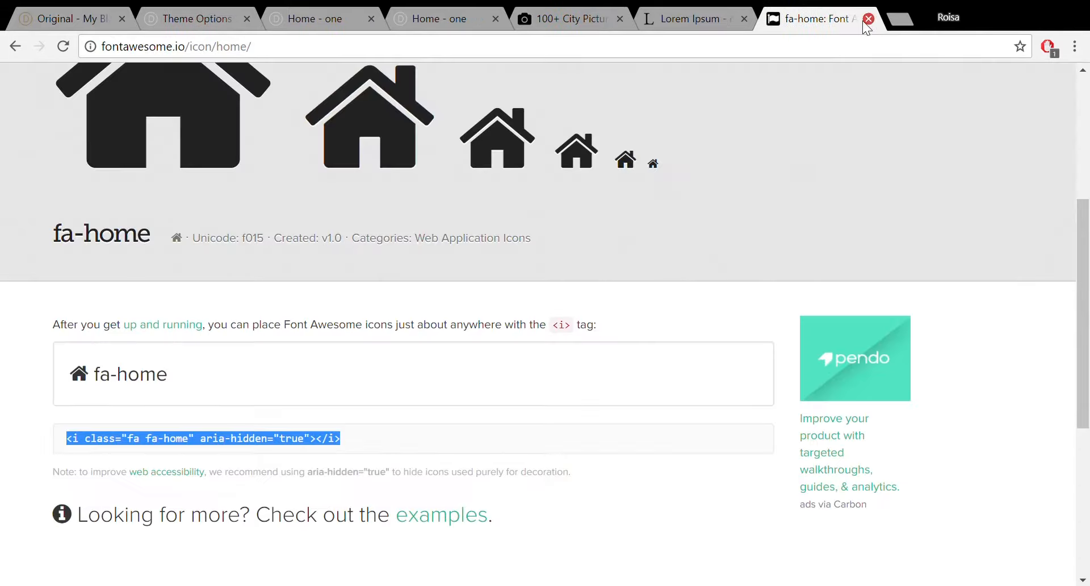
click(162, 20)
click(348, 11)
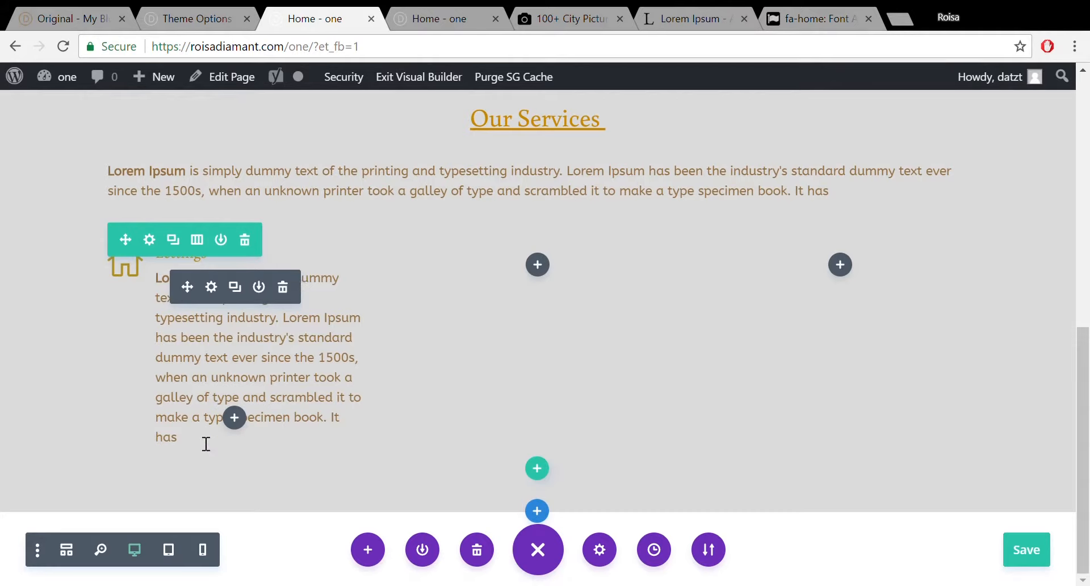
click(212, 287)
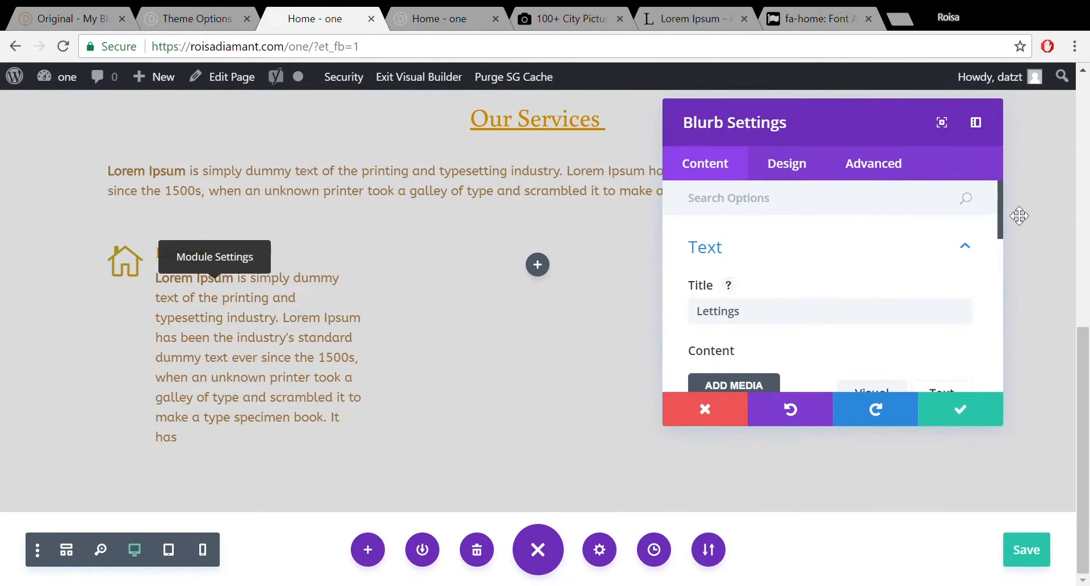
drag(1001, 208, 1019, 323)
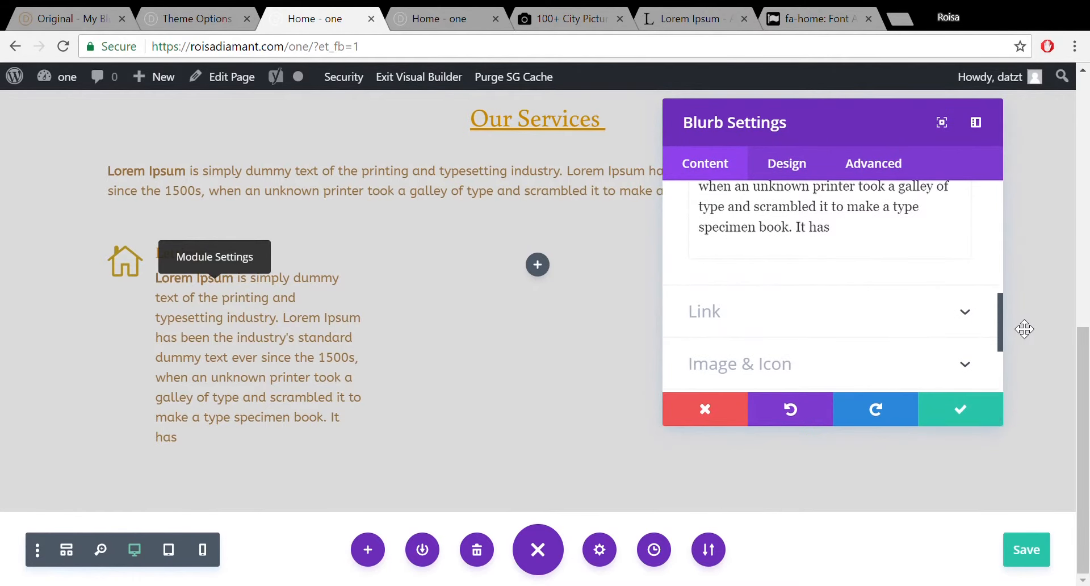
click(963, 404)
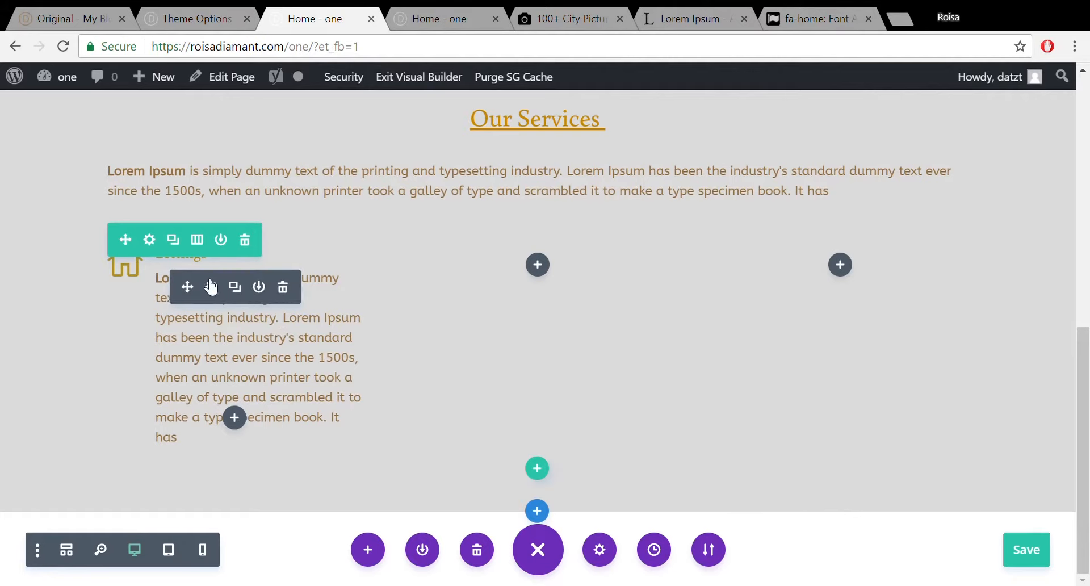
Copy the Lettings blurb into the middle and right-hand services columns.
click(243, 287)
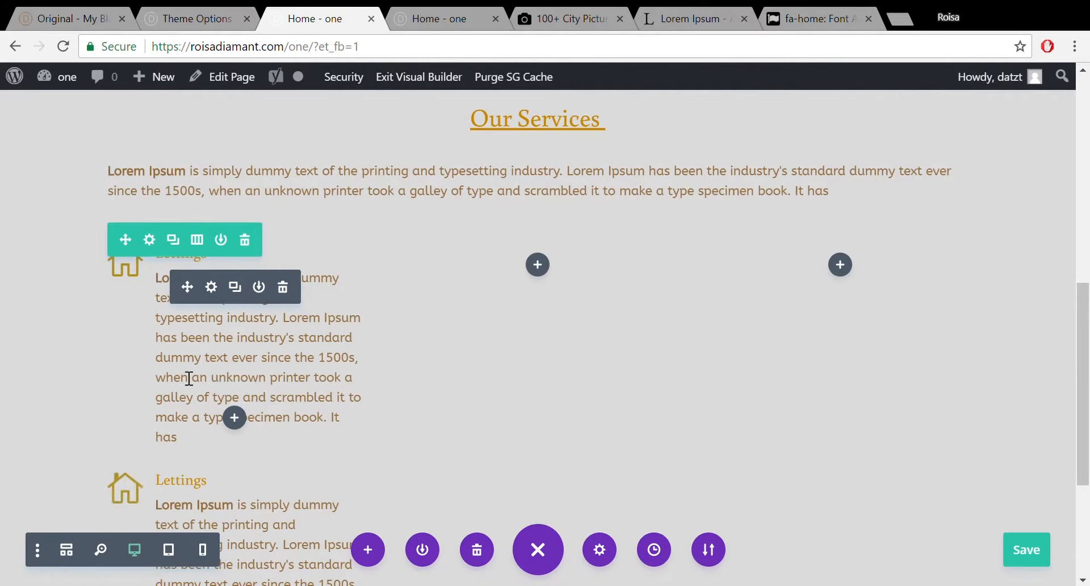
drag(187, 514, 182, 329)
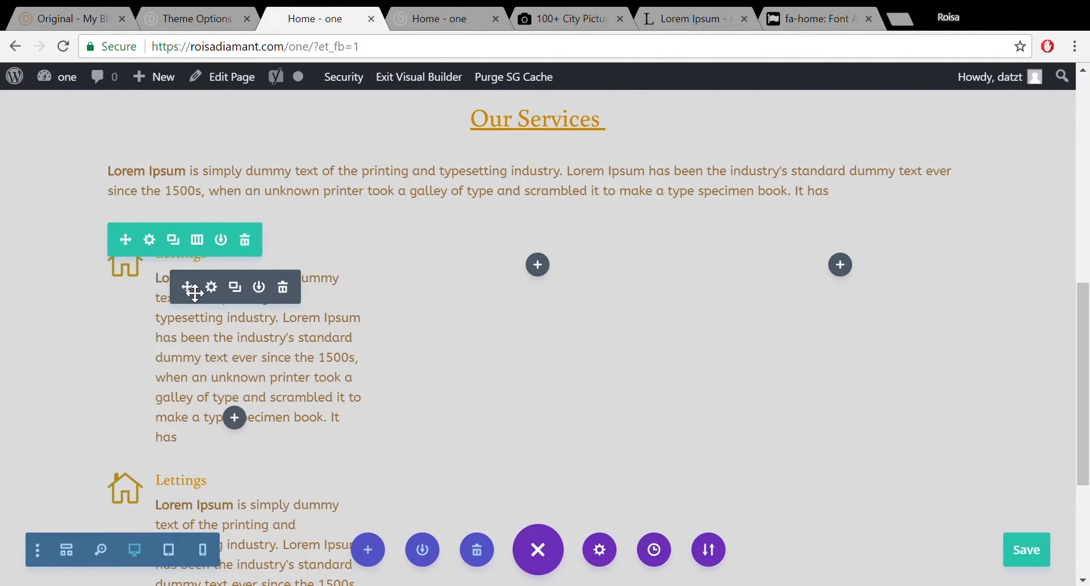
click(283, 287)
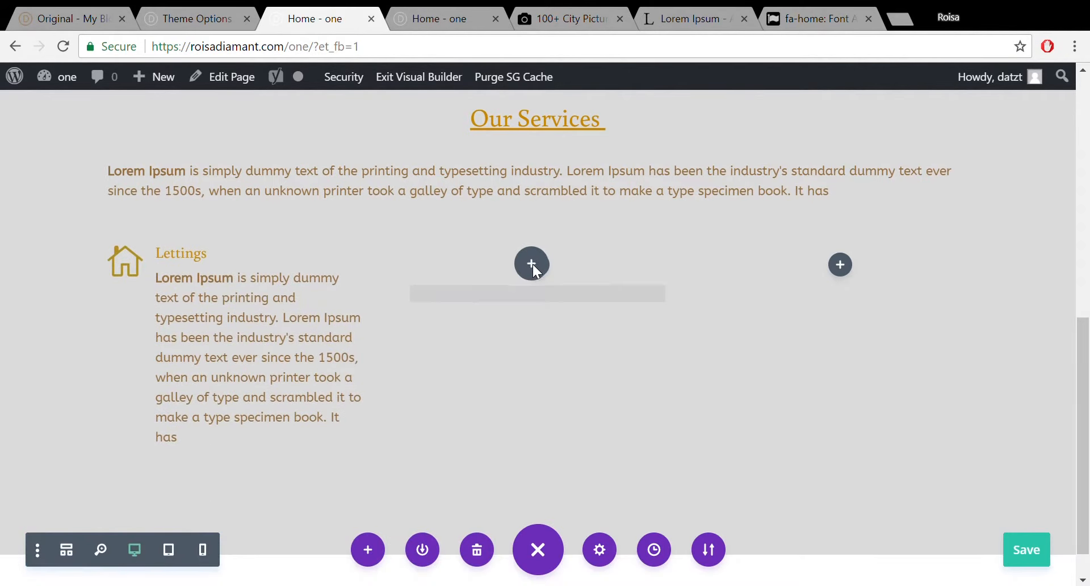
key(ctrl+v)
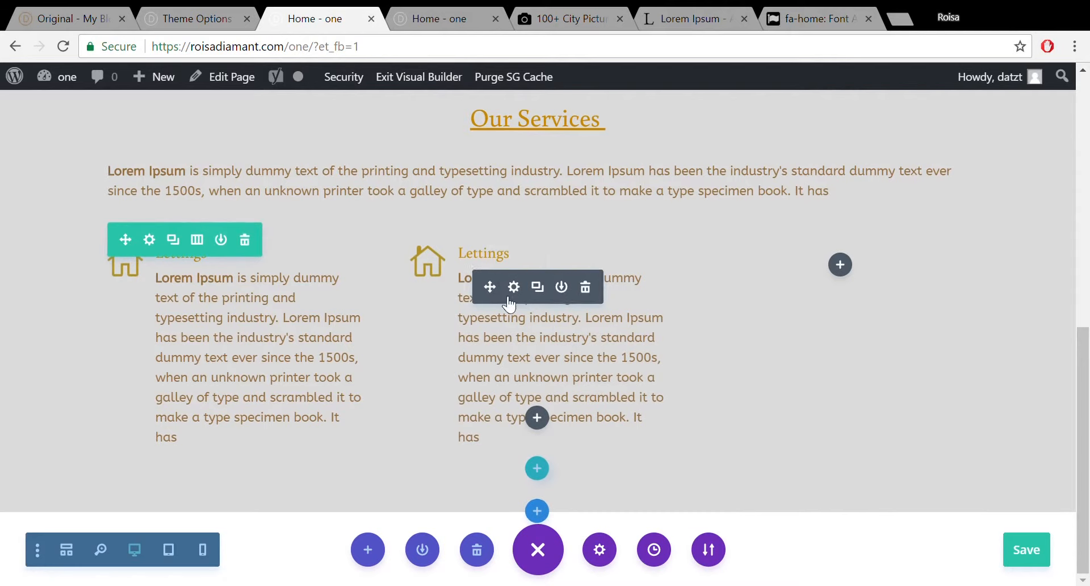
click(539, 287)
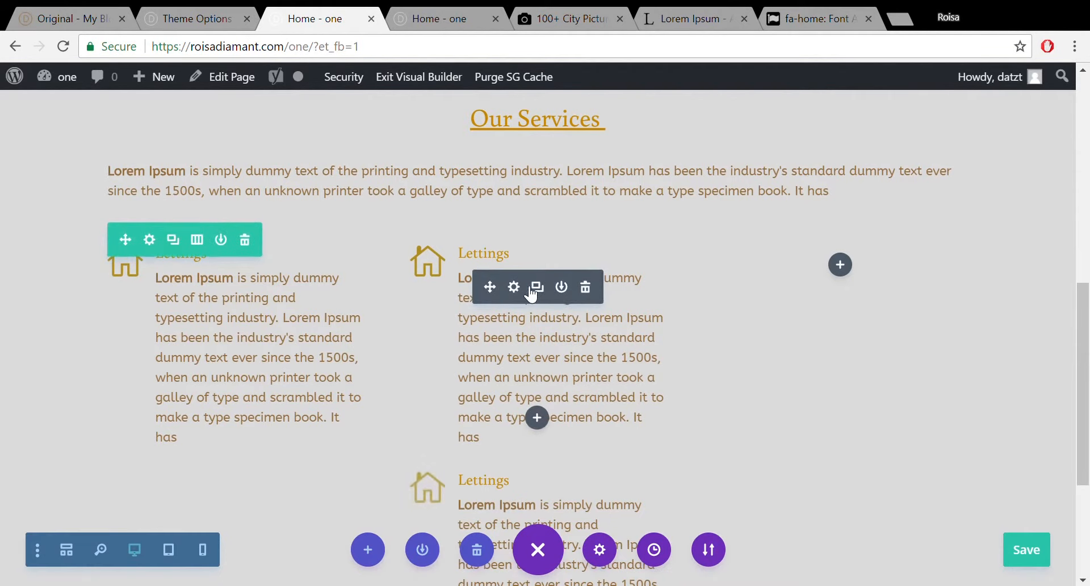
drag(597, 276, 854, 318)
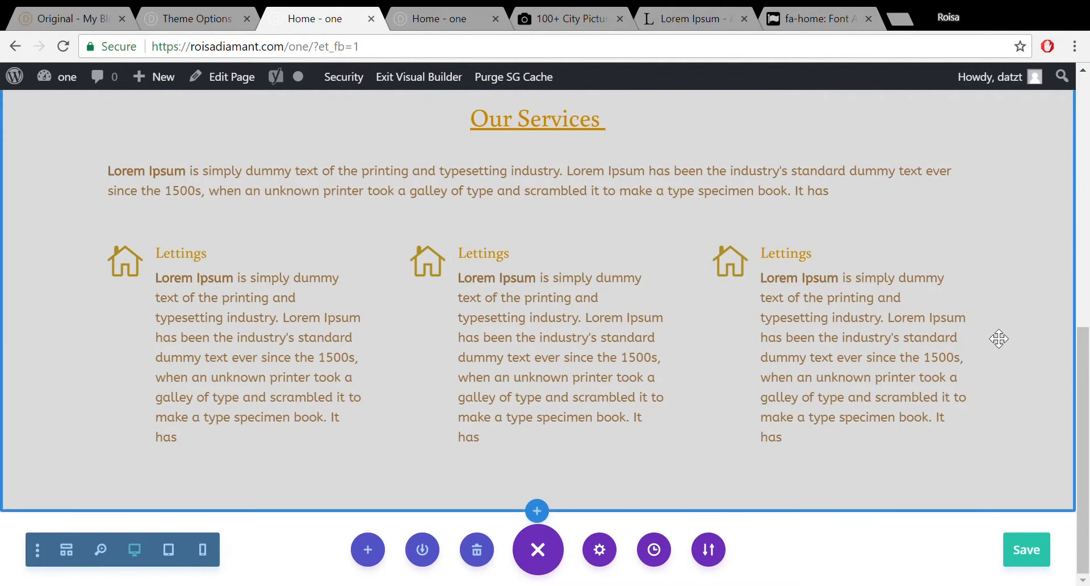
Drag the services intro text's bottom padding taller to add space below it.
drag(1086, 362, 1087, 391)
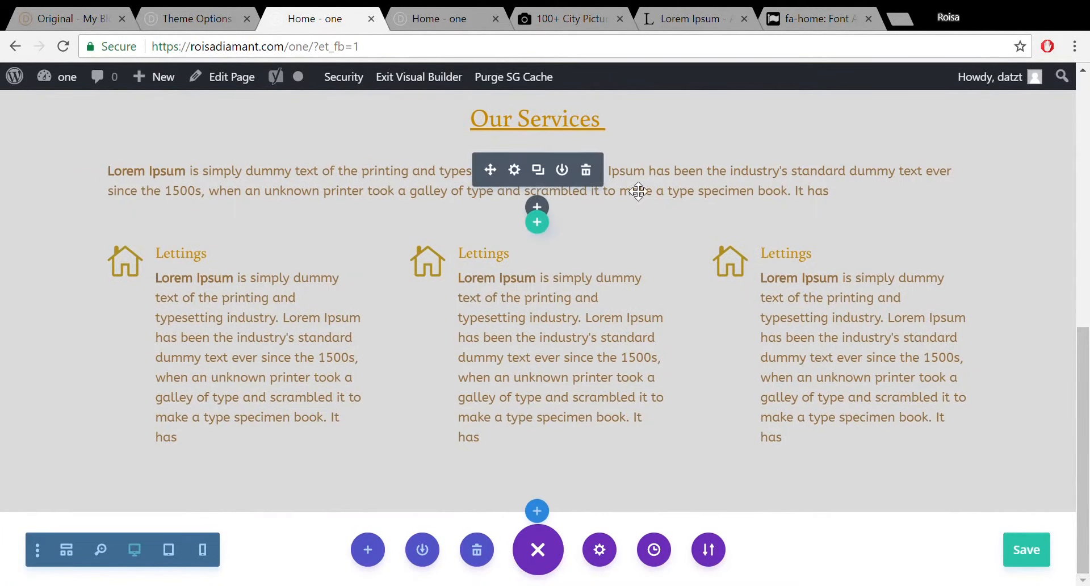
drag(610, 224, 834, 249)
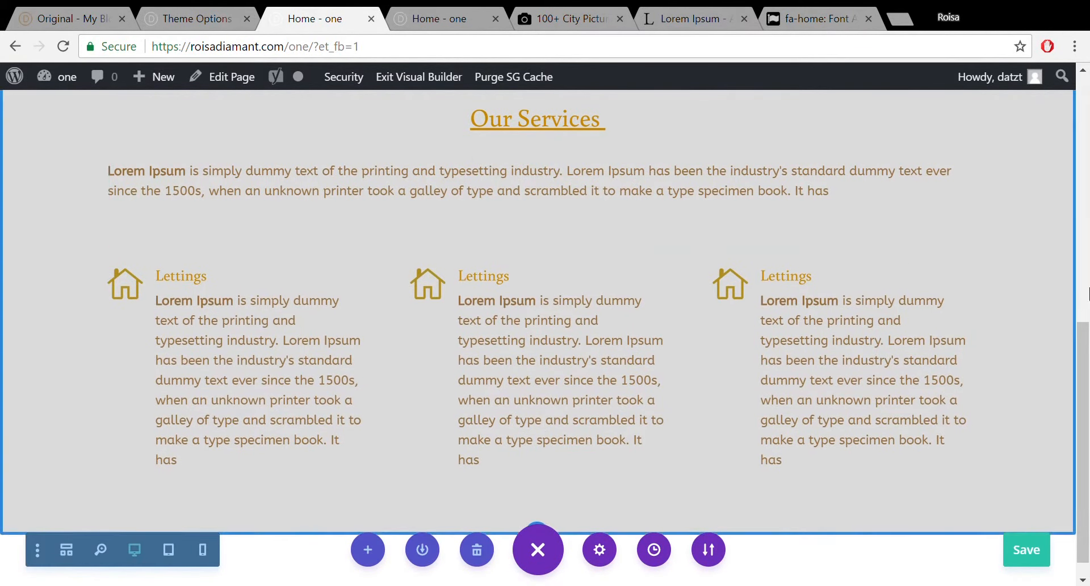
mouse_move(1081, 358)
mouse_down()
mouse_move(1081, 243)
mouse_move(1081, 369)
mouse_up()
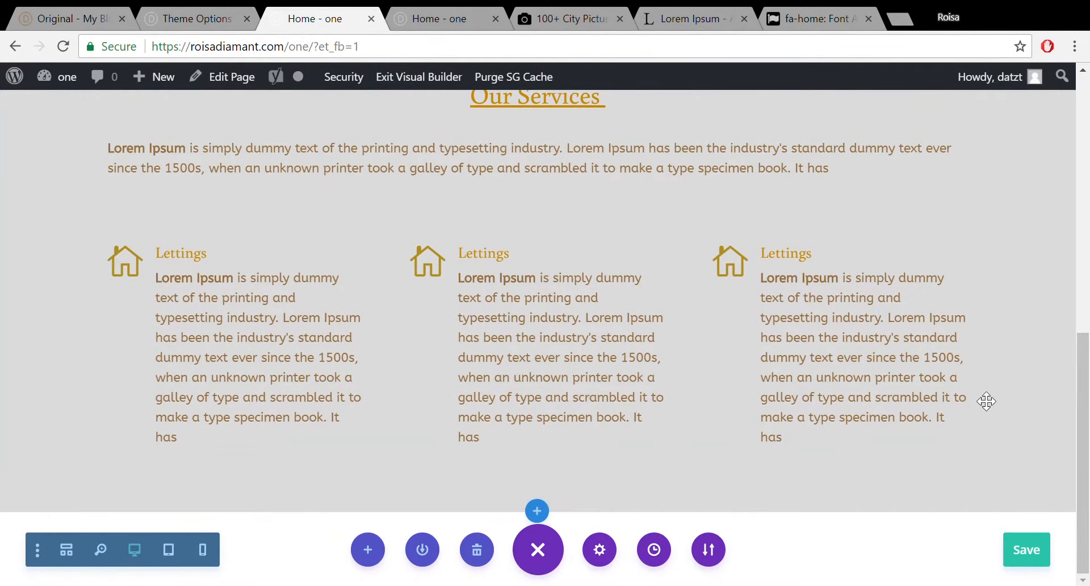
drag(1086, 342, 1087, 172)
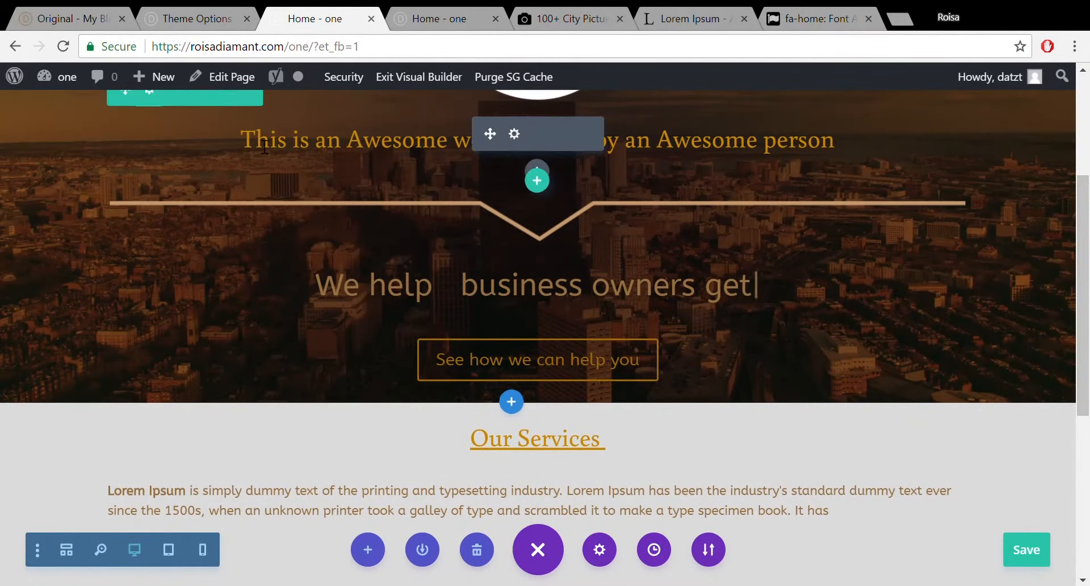
click(31, 12)
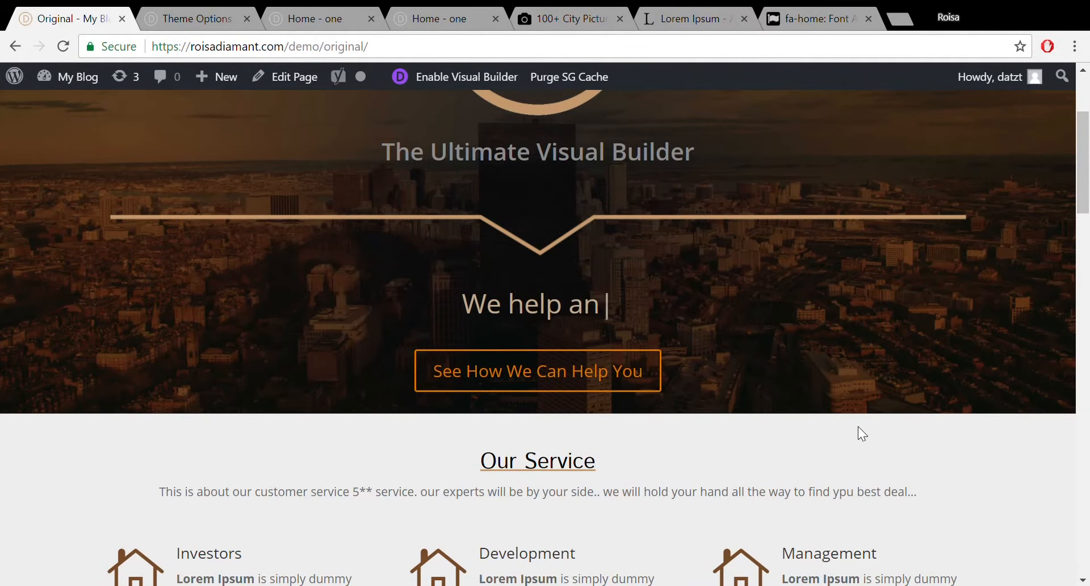
drag(1088, 213, 1089, 331)
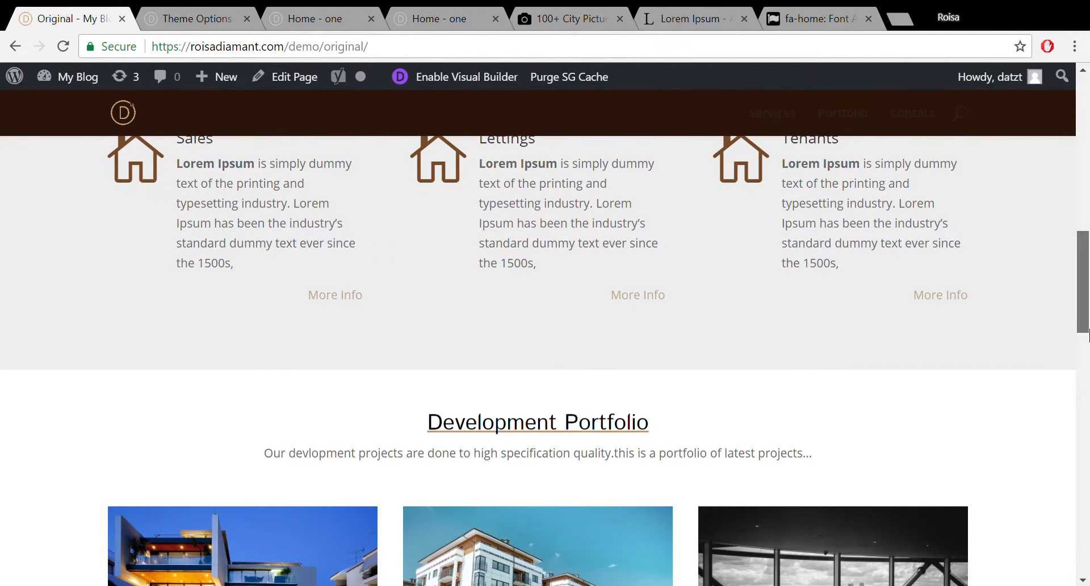
drag(1088, 335, 1088, 387)
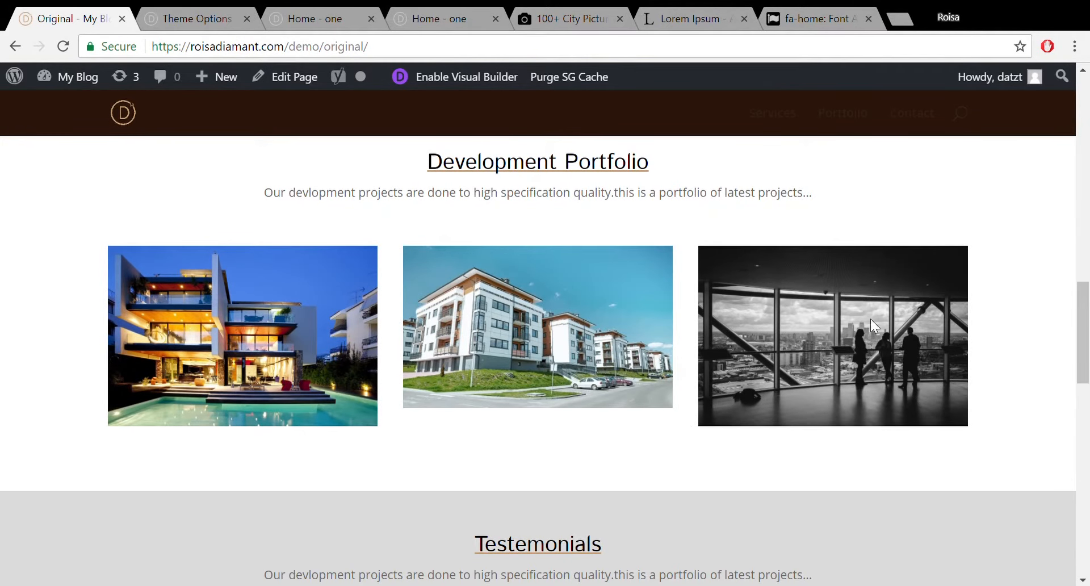
mouse_move(1089, 315)
mouse_down()
mouse_move(1089, 343)
mouse_move(1088, 284)
mouse_move(1088, 319)
mouse_move(1086, 309)
mouse_up()
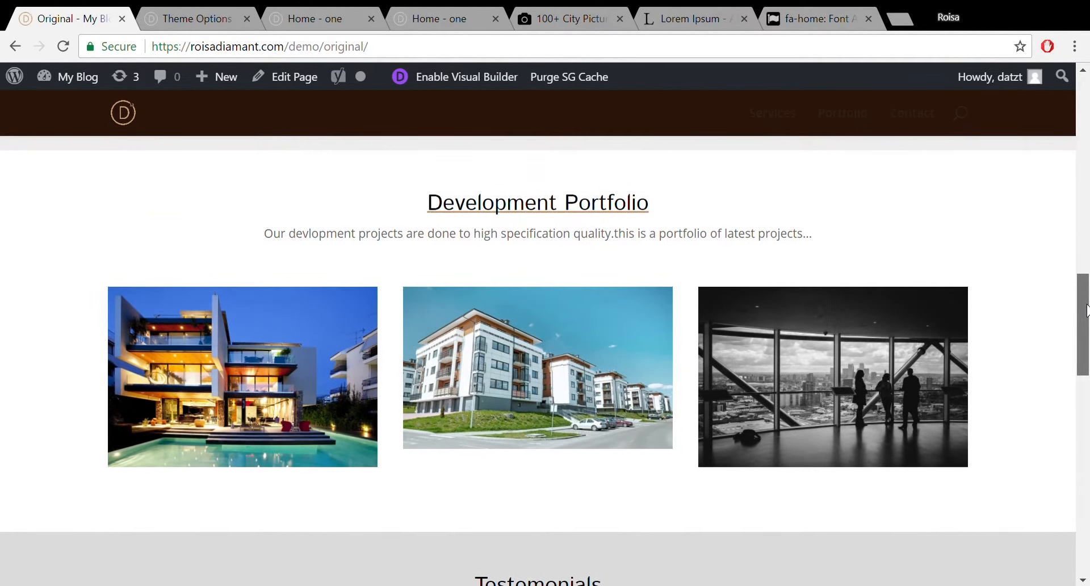
click(289, 10)
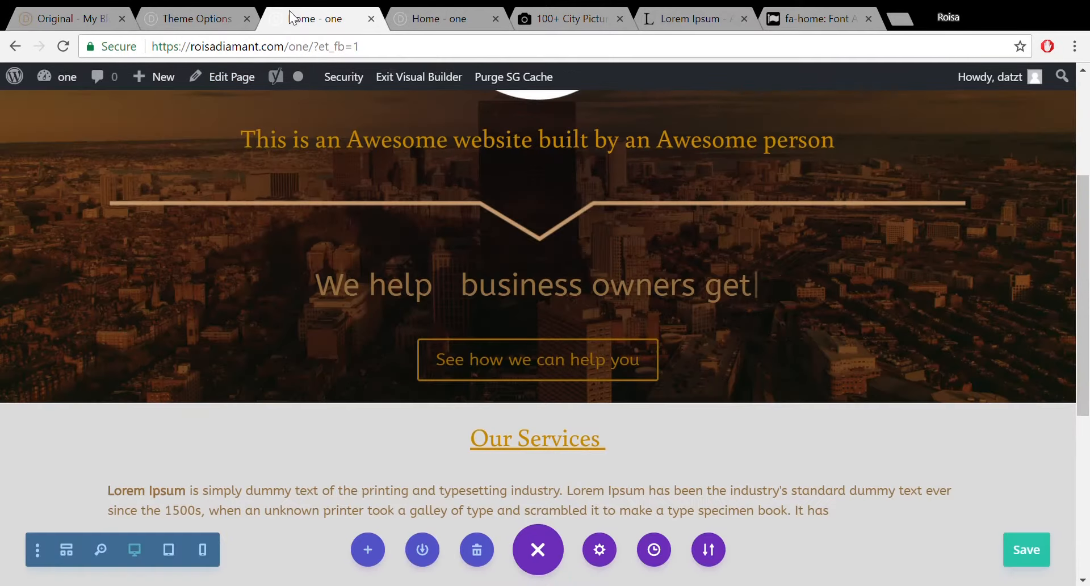
click(164, 25)
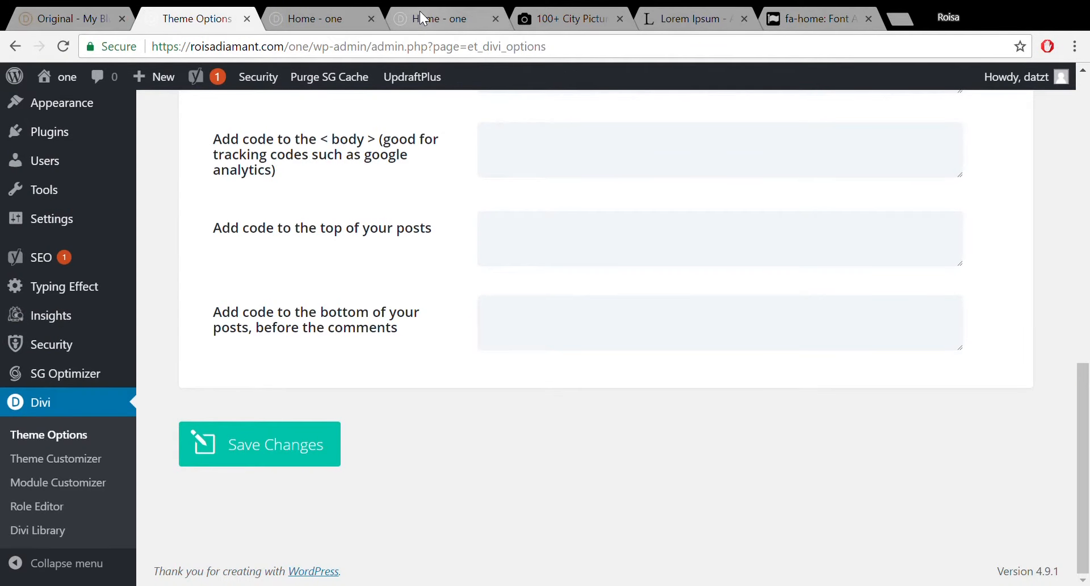
click(284, 17)
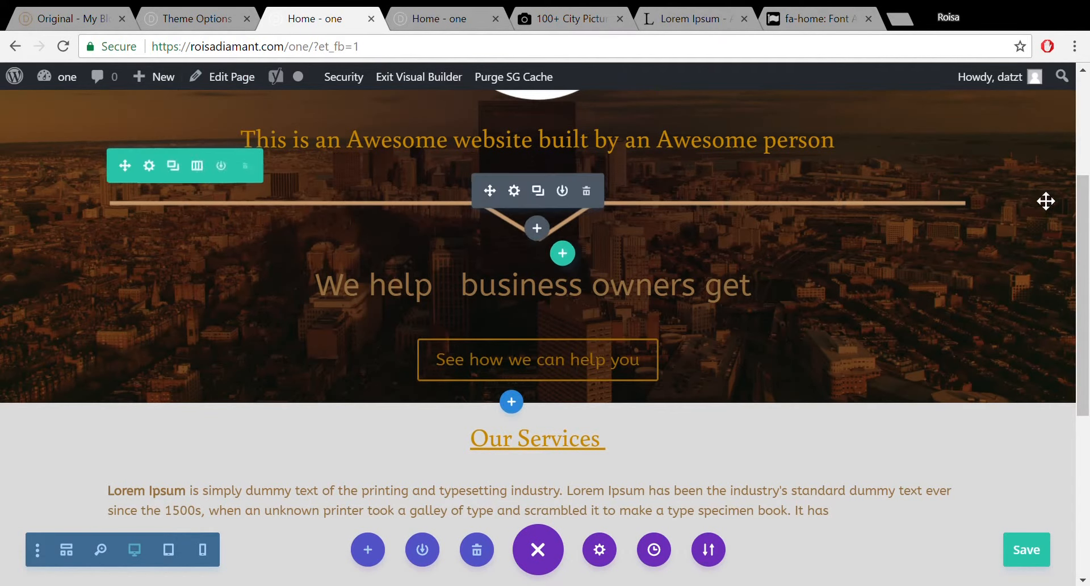
drag(1087, 235, 1087, 375)
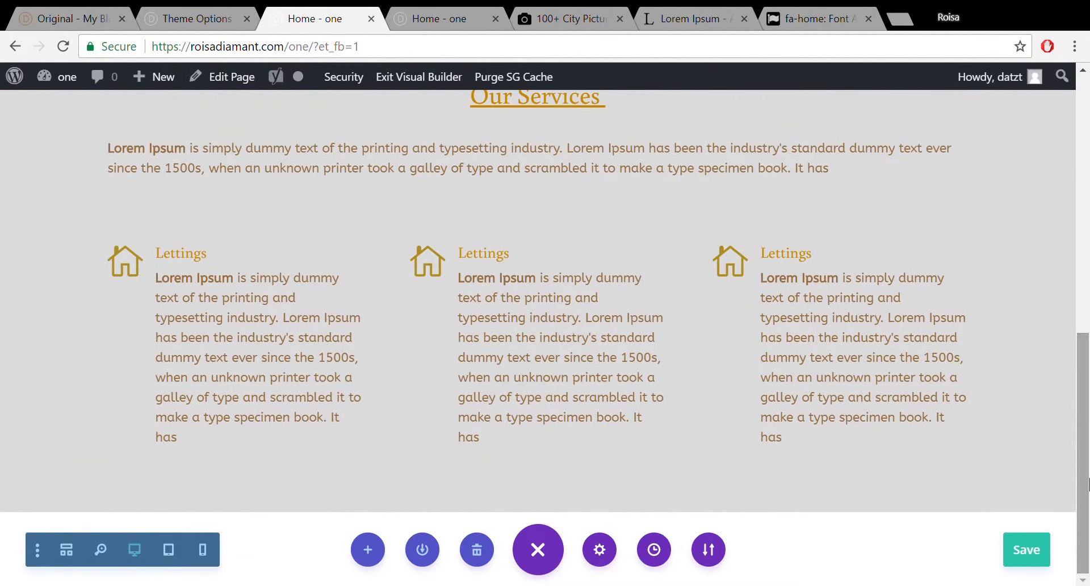
Add a regular section with a four-column row below the services, checking the demo's portfolio layout.
click(538, 512)
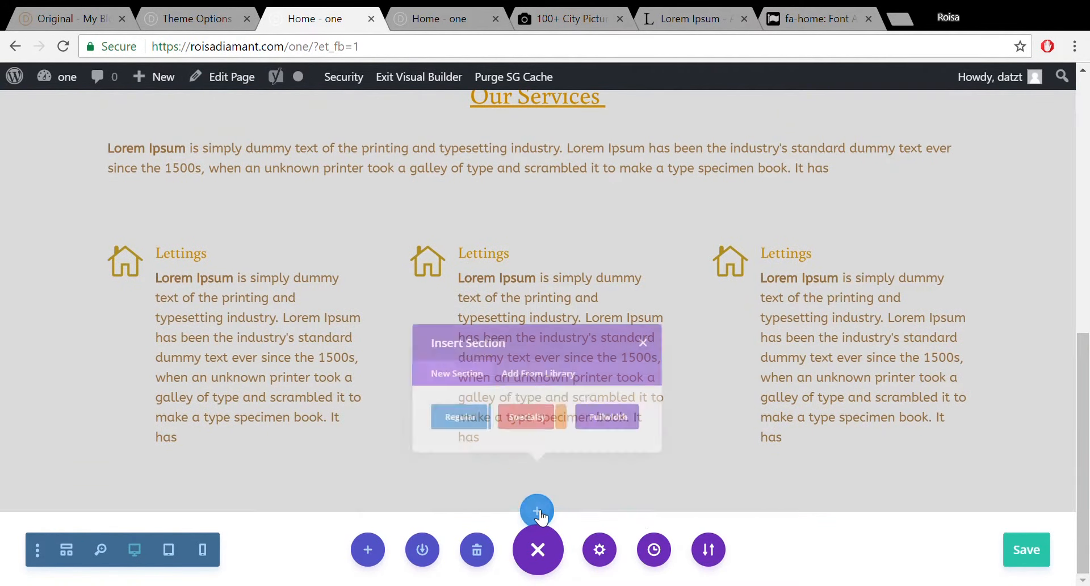
click(433, 452)
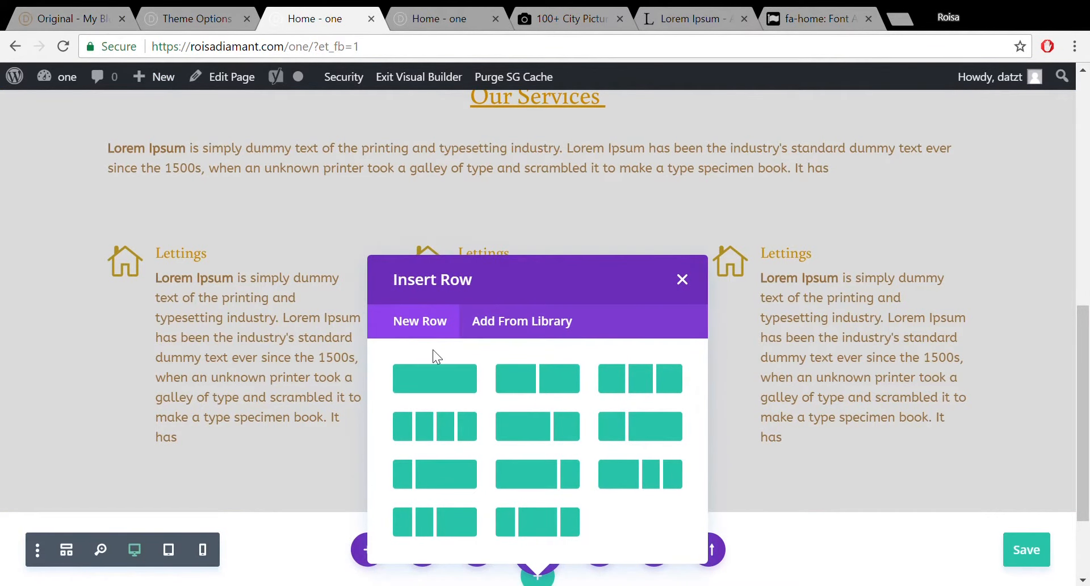
click(56, 12)
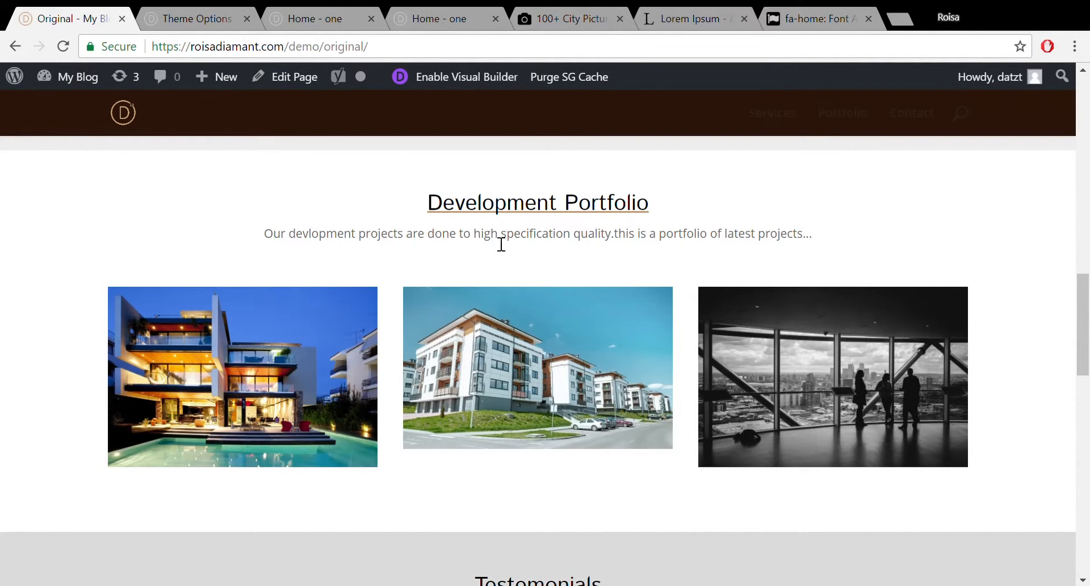
click(293, 12)
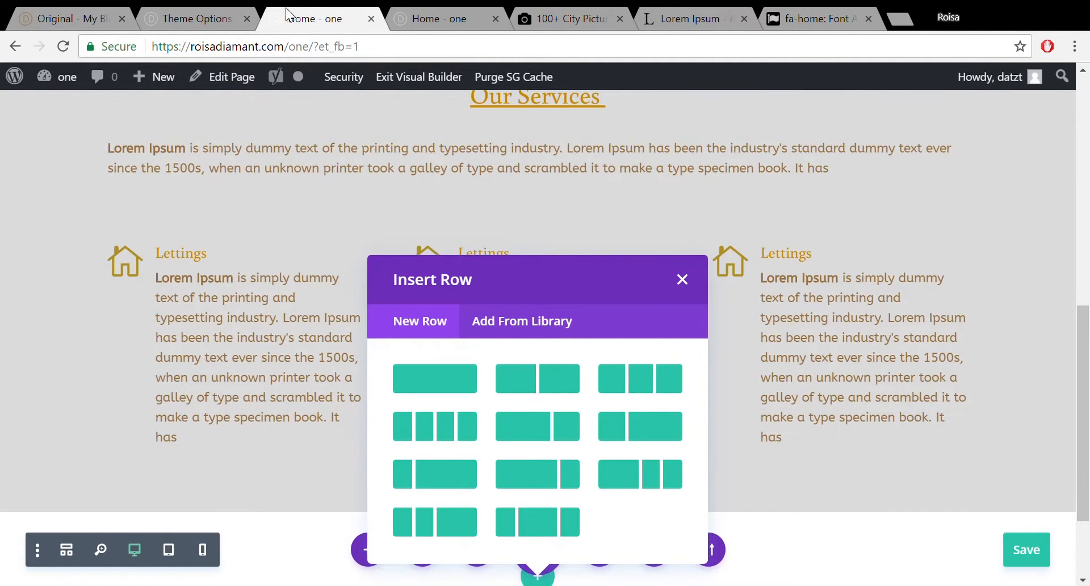
click(466, 425)
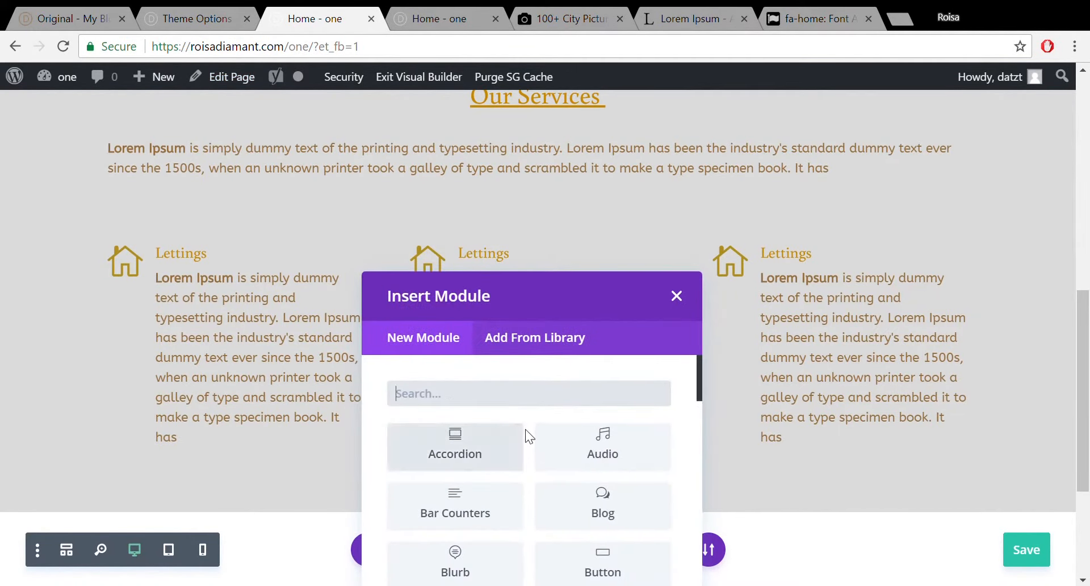
Search the module list for 'text' and add a Text module.
text(t)
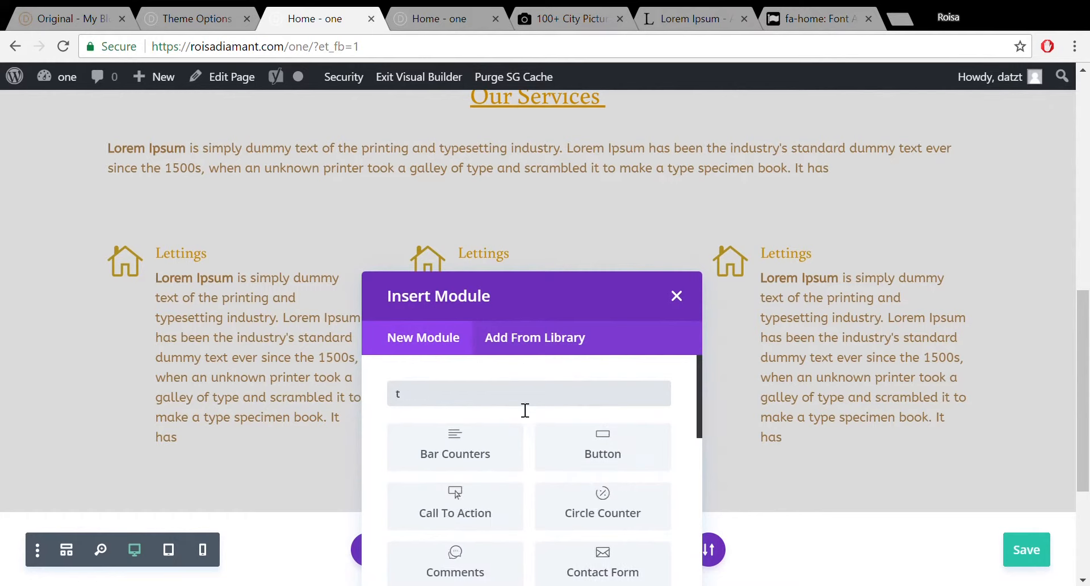
text(x)
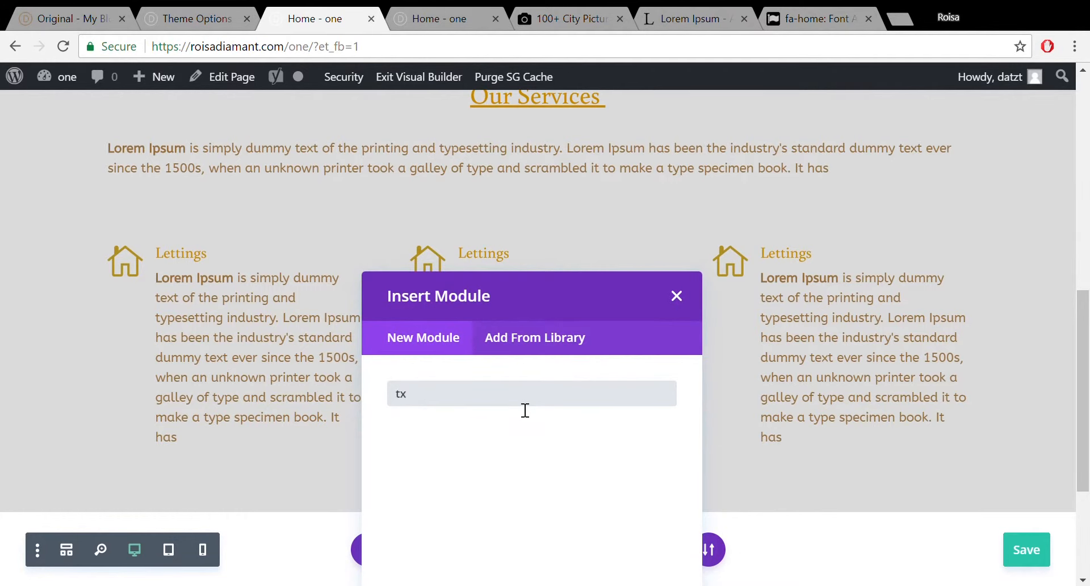
key(BackSpace)
text(ext)
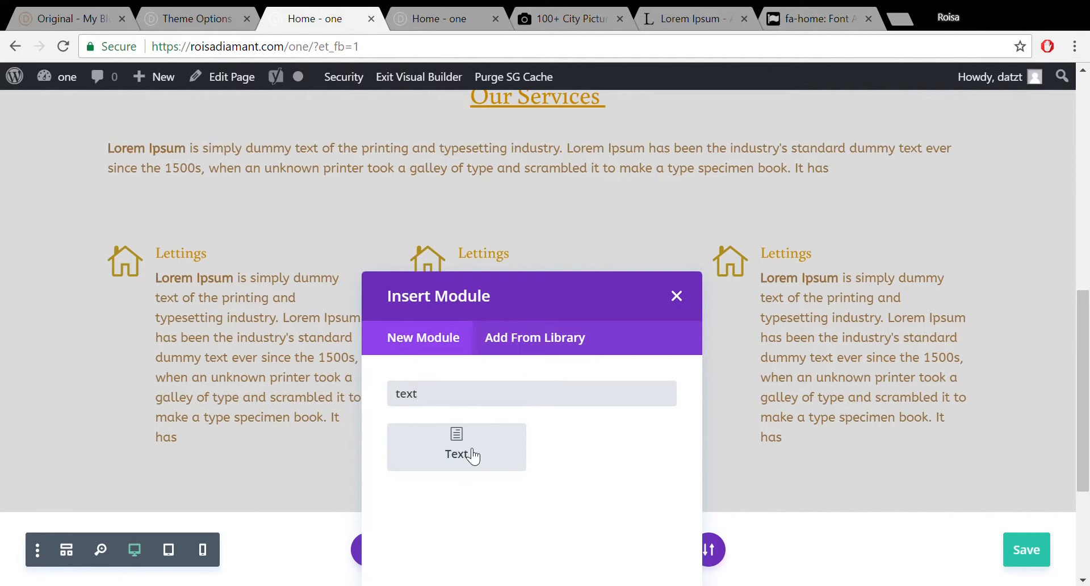
click(472, 455)
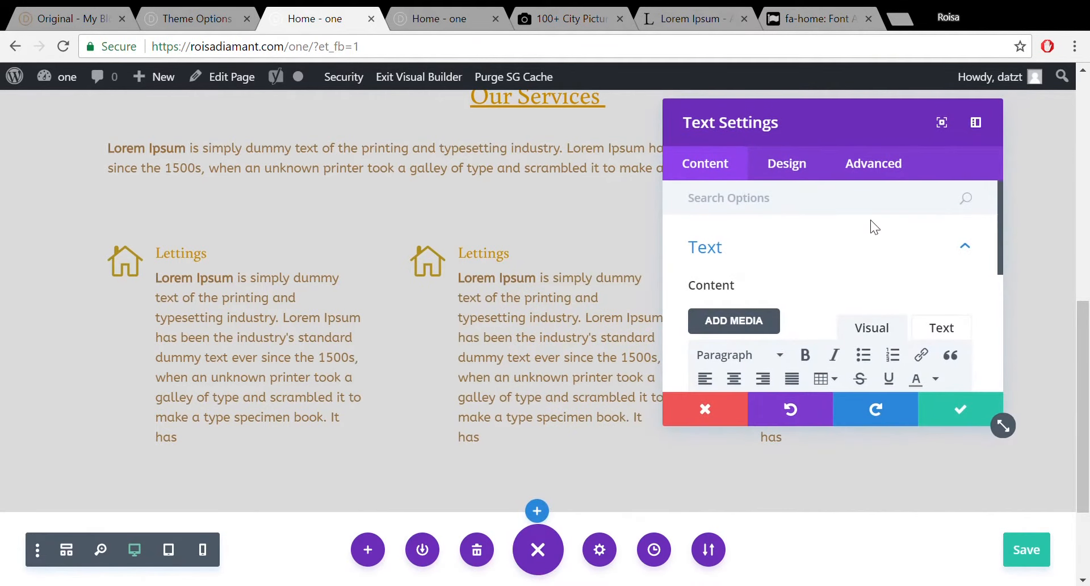
Set the new Text module's admin label to Portfolio.
drag(999, 218, 990, 358)
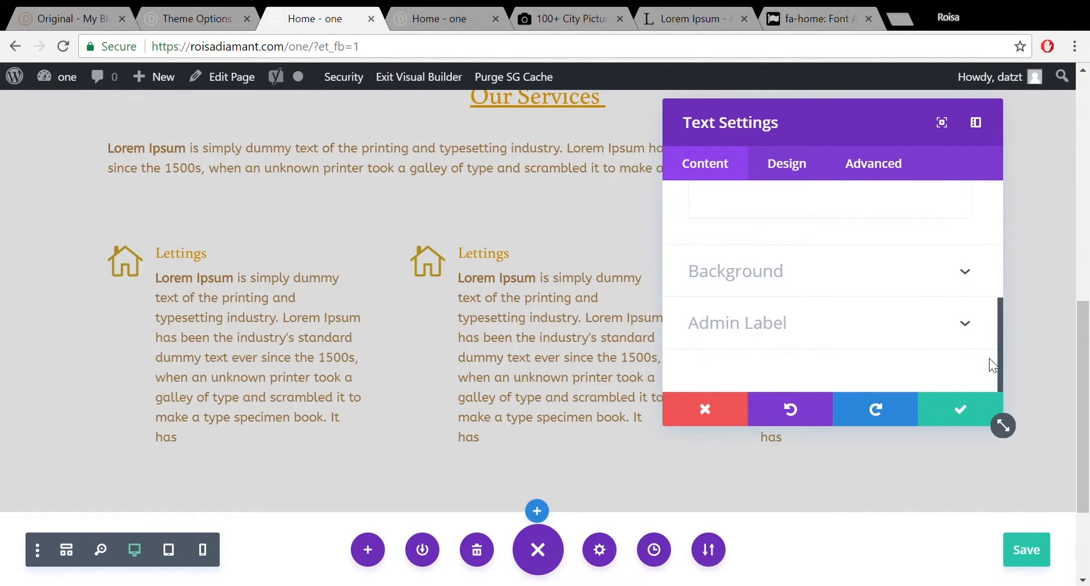
click(913, 330)
click(805, 322)
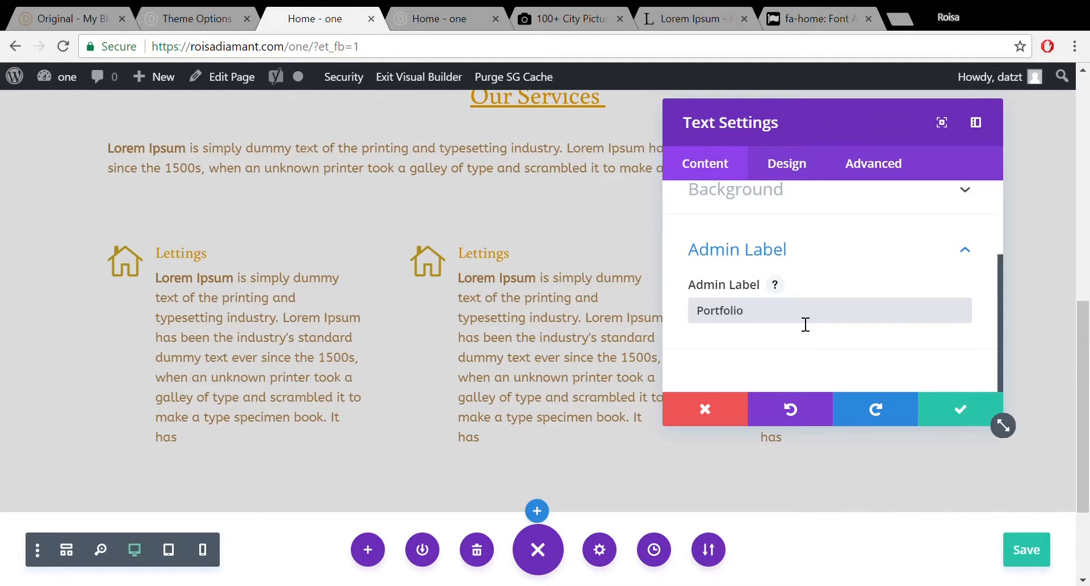
drag(999, 281, 1003, 216)
Enter 'Portfolio' as the module's text and format it as Heading 2.
click(944, 233)
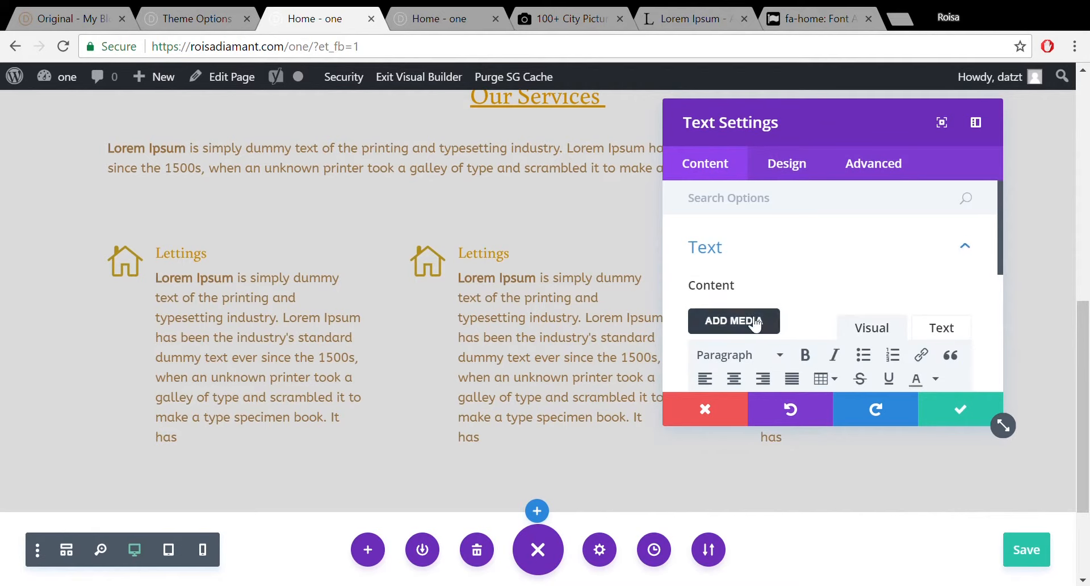
drag(1000, 227, 1002, 275)
scroll(900, 288, down, 2)
click(890, 256)
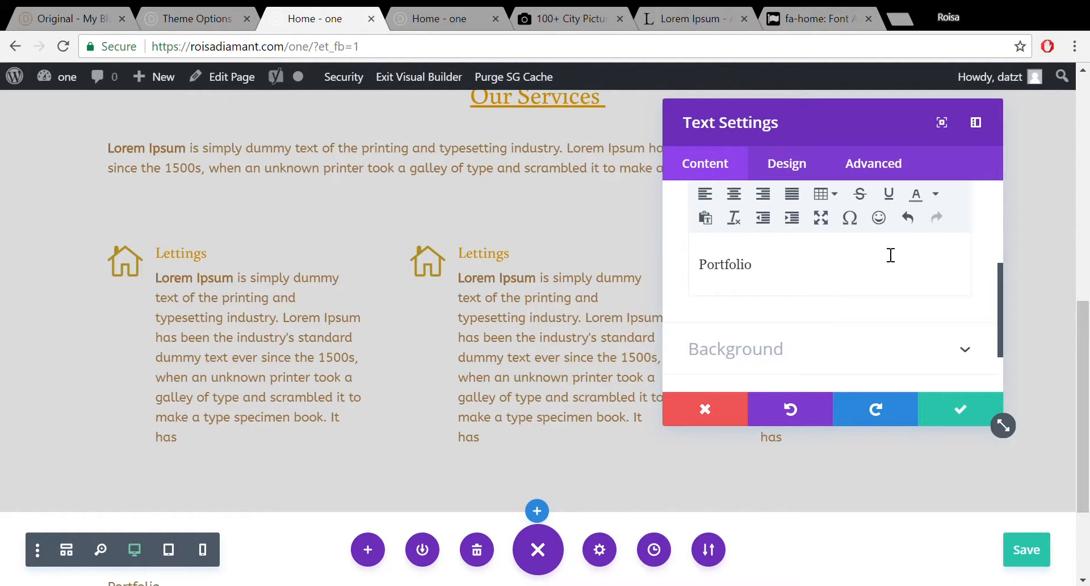
drag(998, 276, 998, 268)
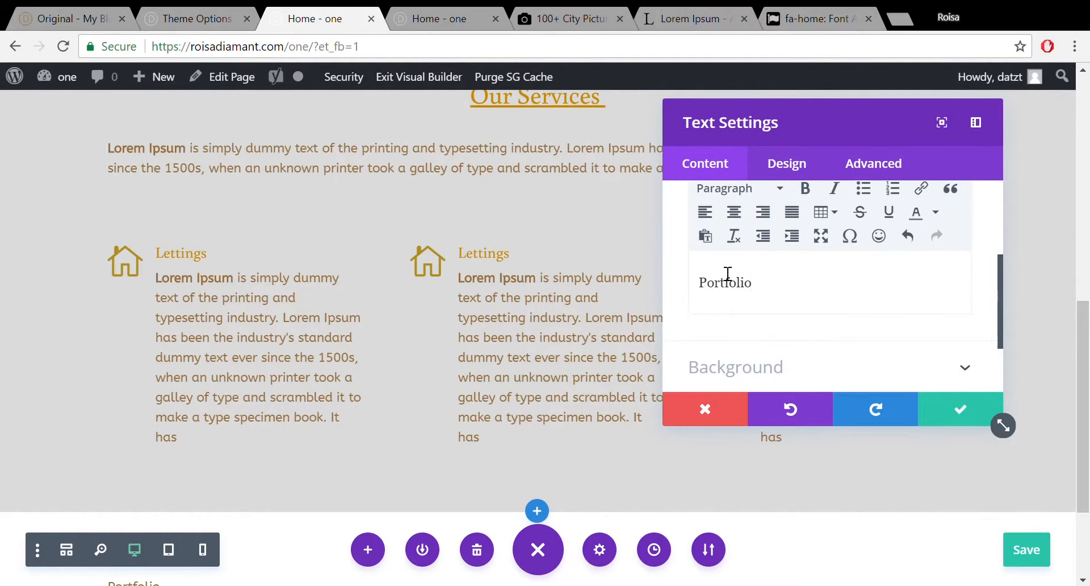
drag(754, 286, 679, 279)
click(778, 191)
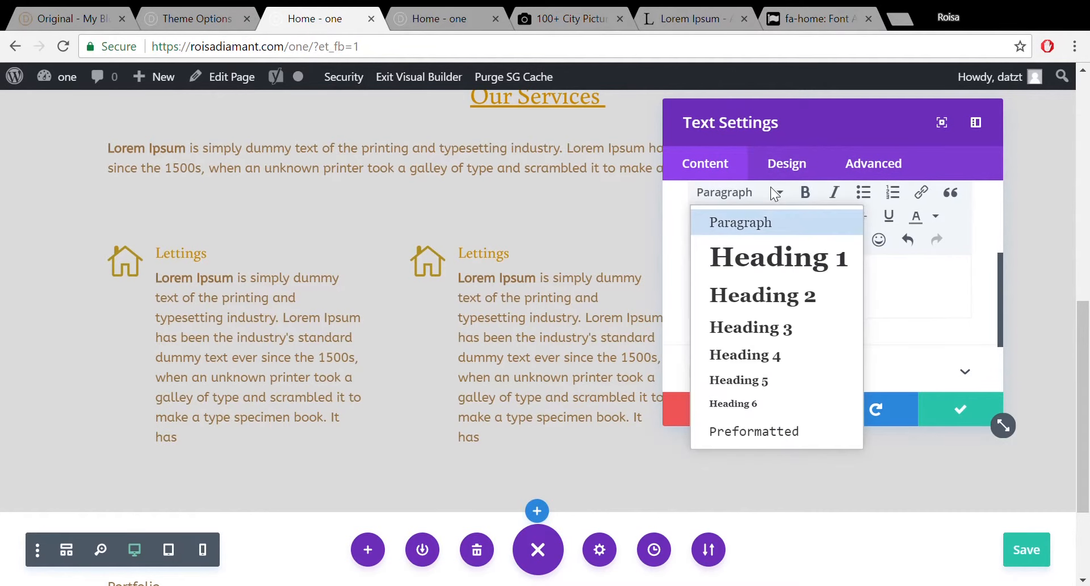
click(771, 295)
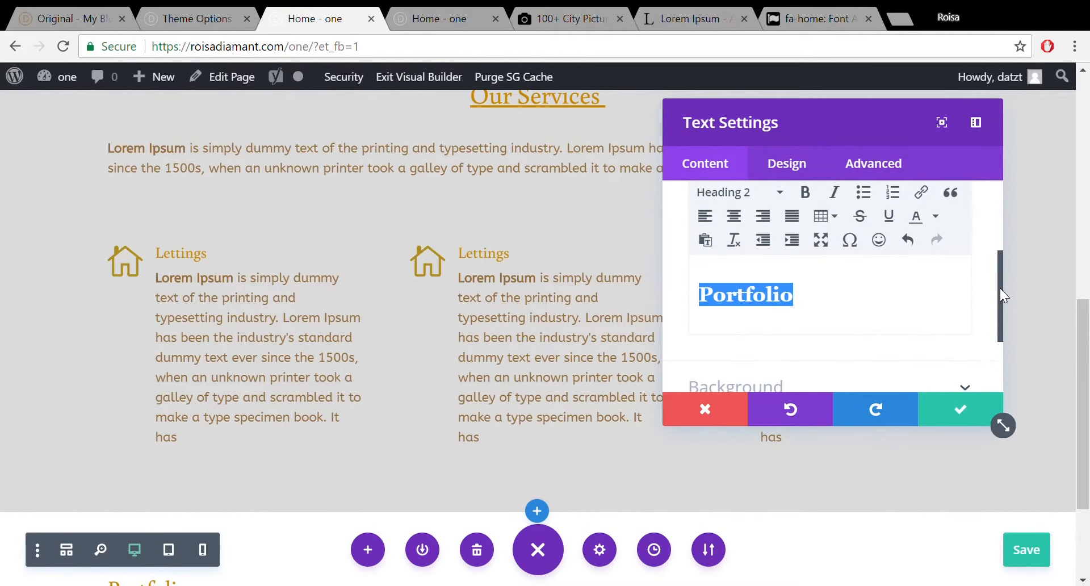
drag(1001, 295, 791, 187)
click(786, 163)
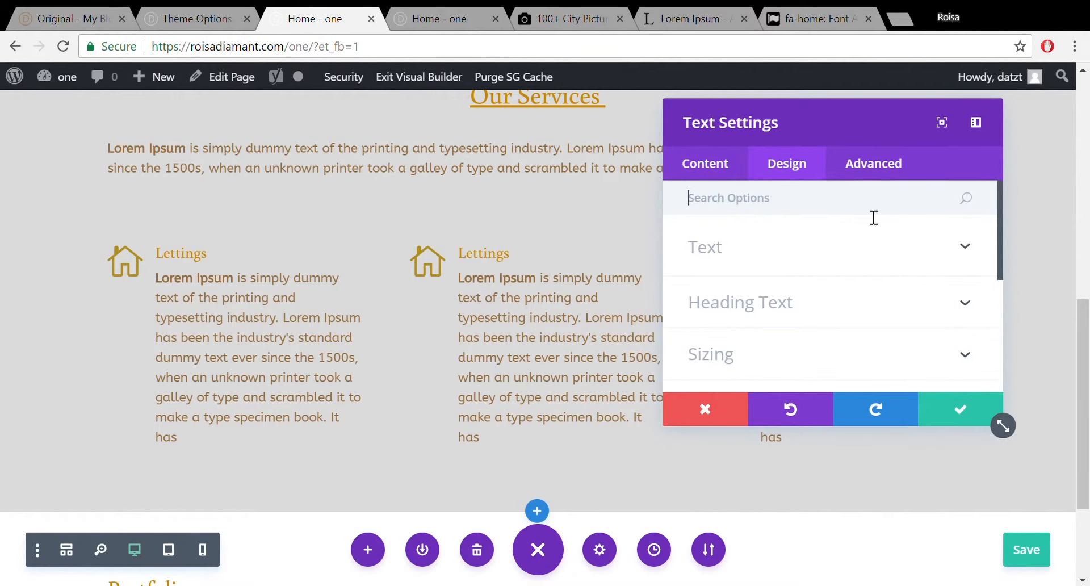
Underline the Portfolio module's Heading 2 text and save the module.
click(830, 309)
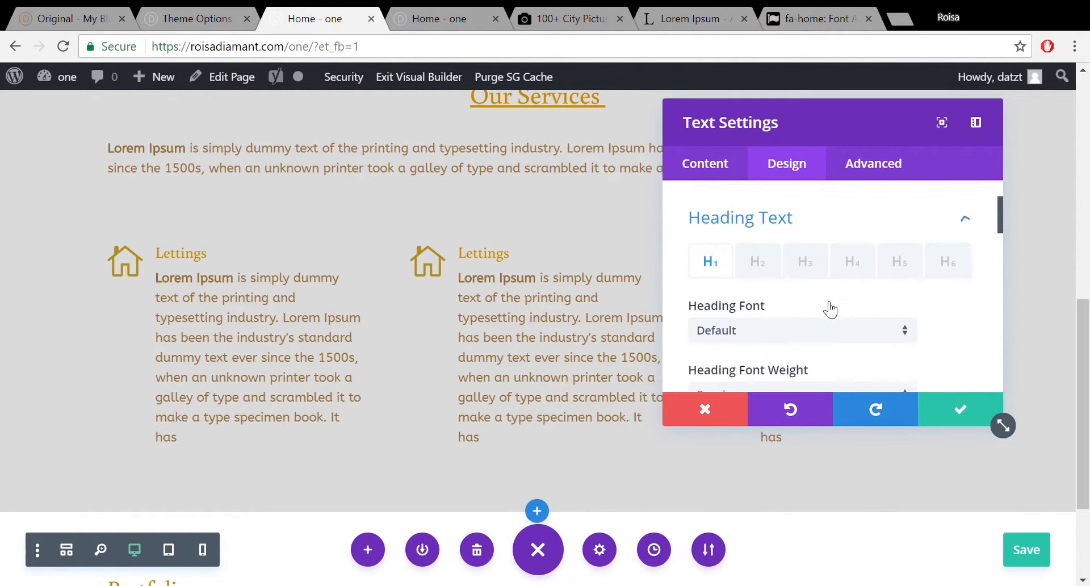
click(758, 264)
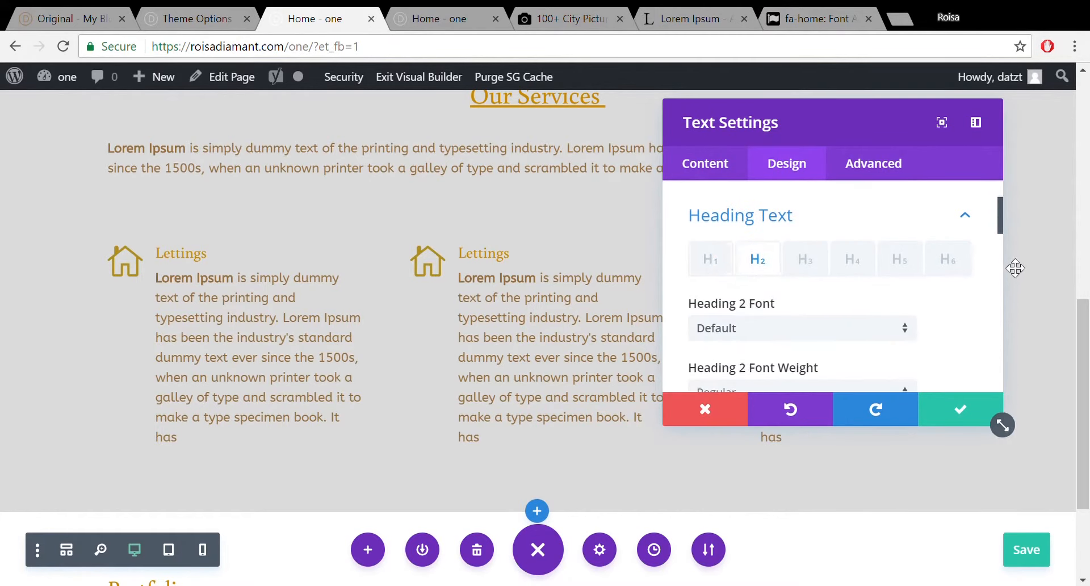
drag(999, 222, 1018, 277)
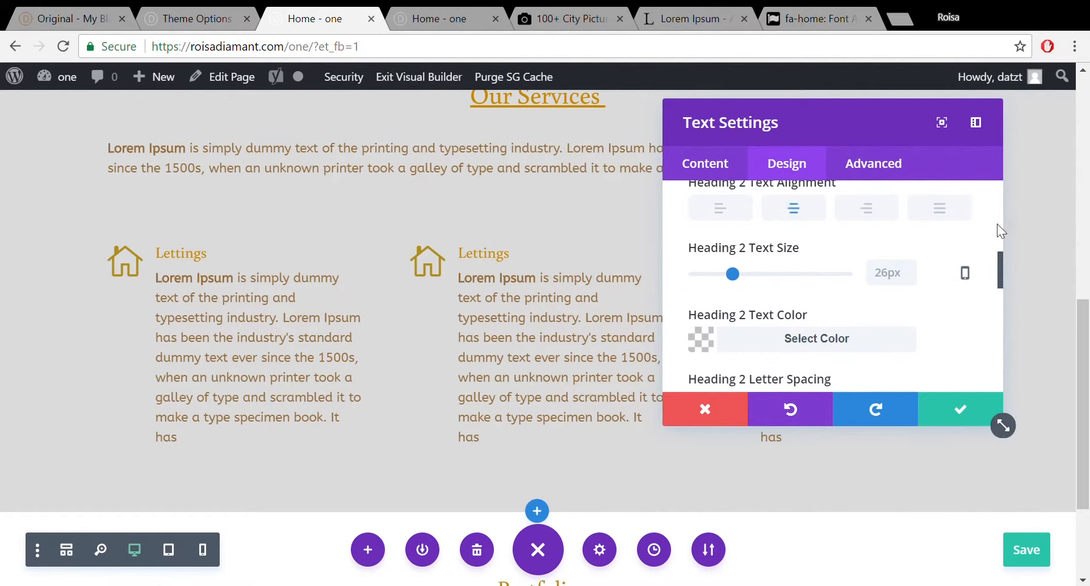
drag(999, 277, 999, 257)
click(863, 259)
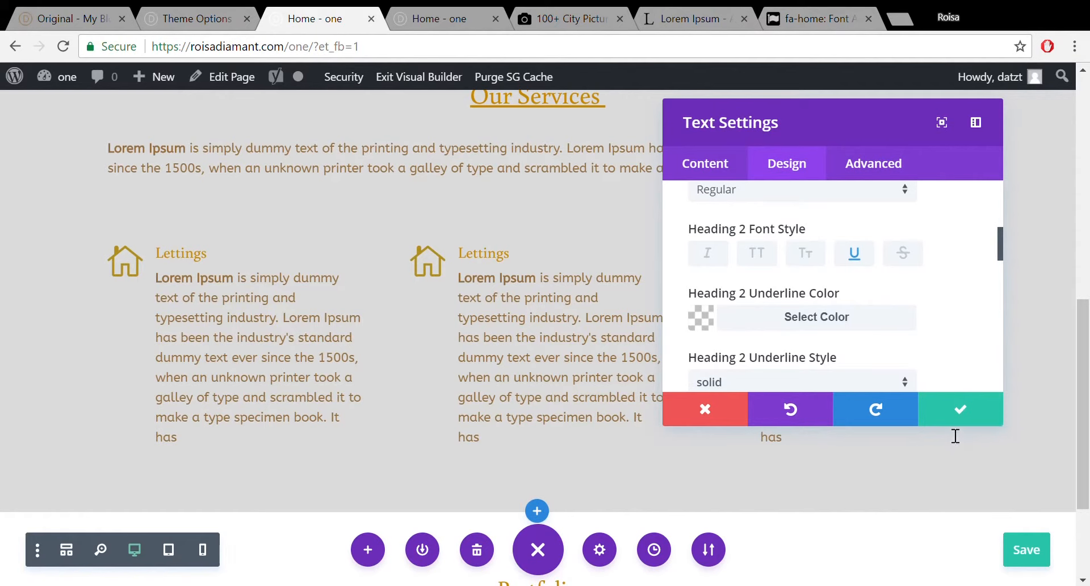
click(960, 414)
Drag the Portfolio section's top padding taller, aiming for 90px.
scroll(1085, 408, down, 3)
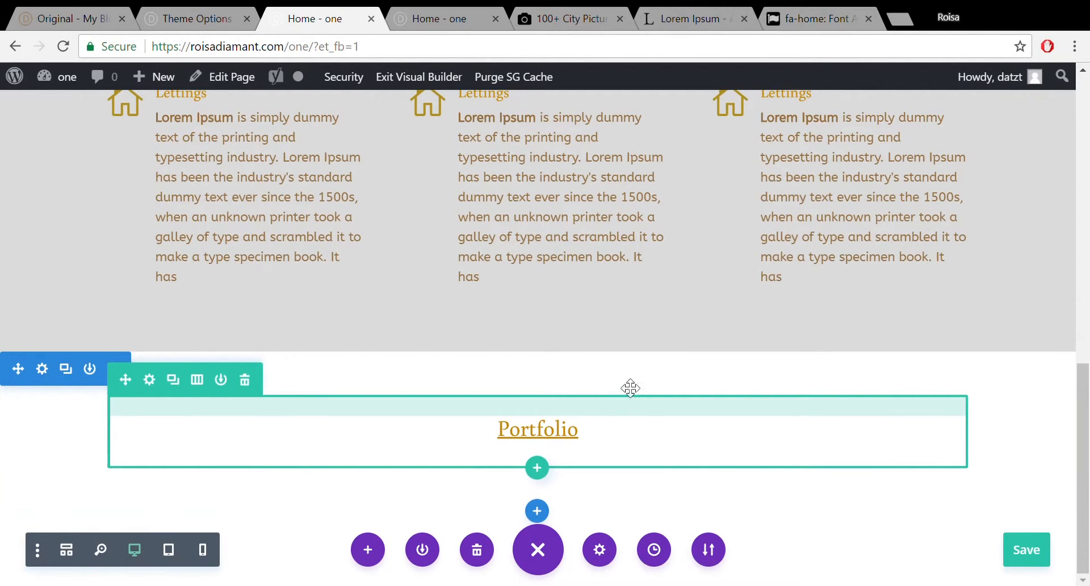
drag(623, 420, 629, 406)
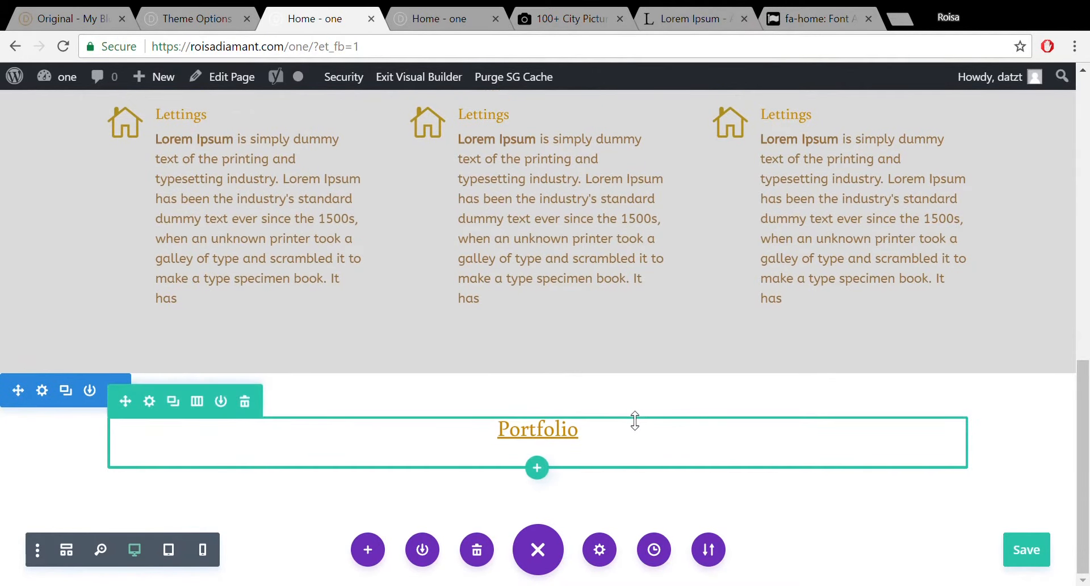
mouse_move(640, 388)
mouse_down()
mouse_move(644, 369)
mouse_move(639, 391)
mouse_up()
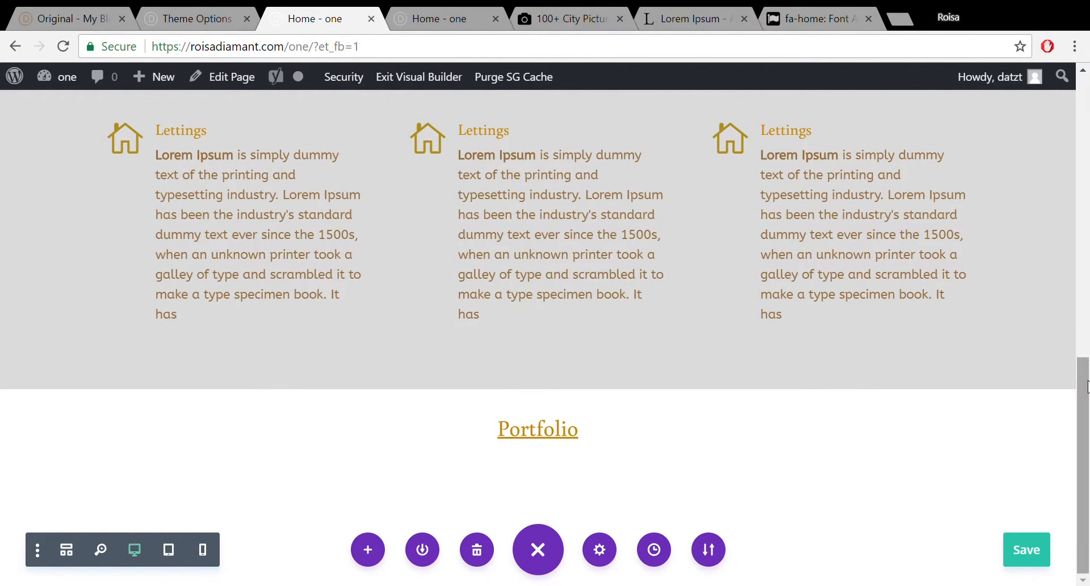
drag(1087, 388, 1087, 283)
Check the Our Services heading's Heading 2 text settings, then close them.
mouse_move(574, 225)
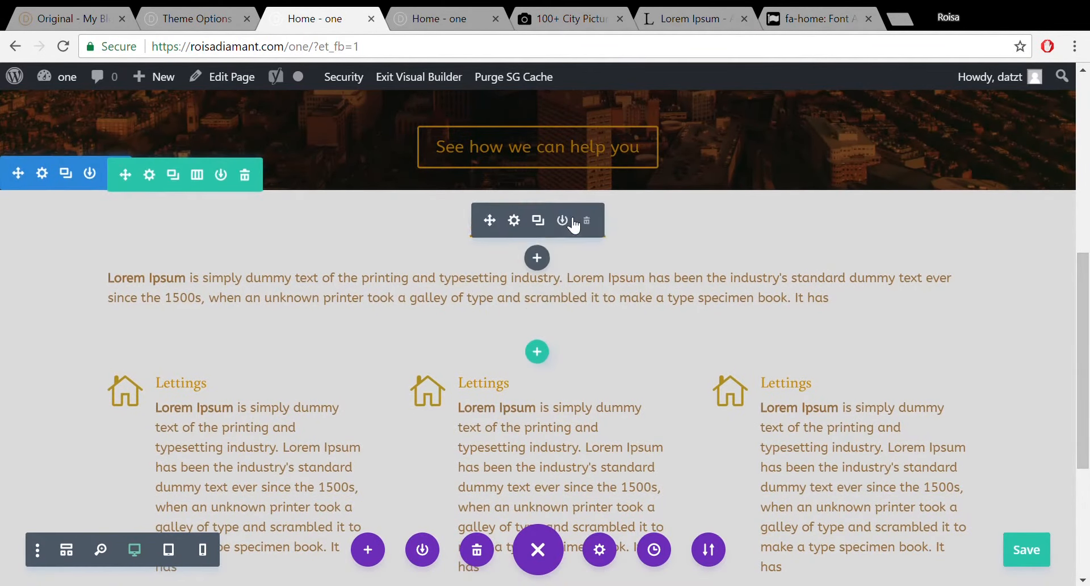
click(514, 221)
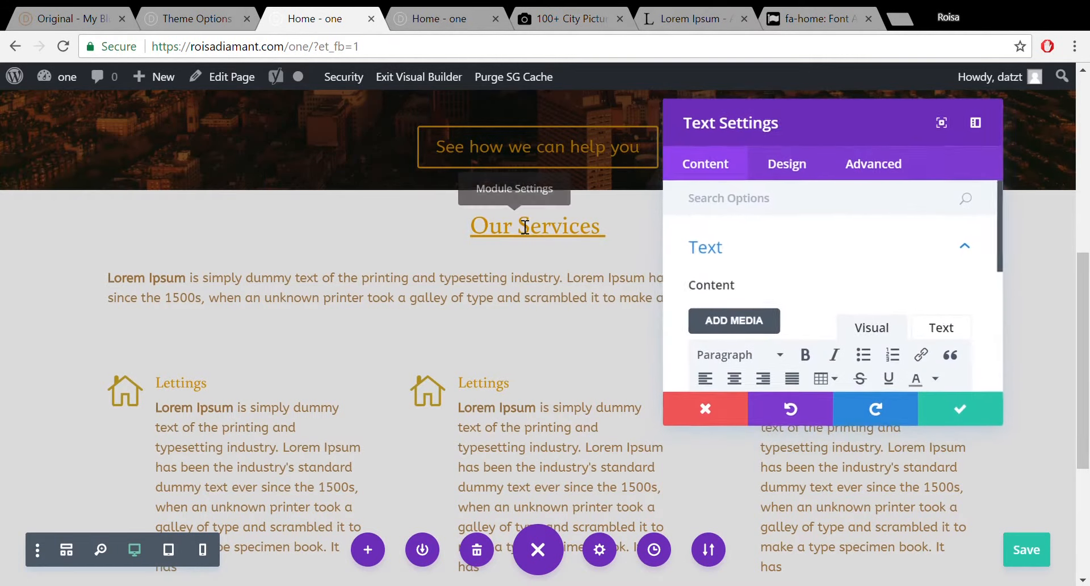
click(810, 183)
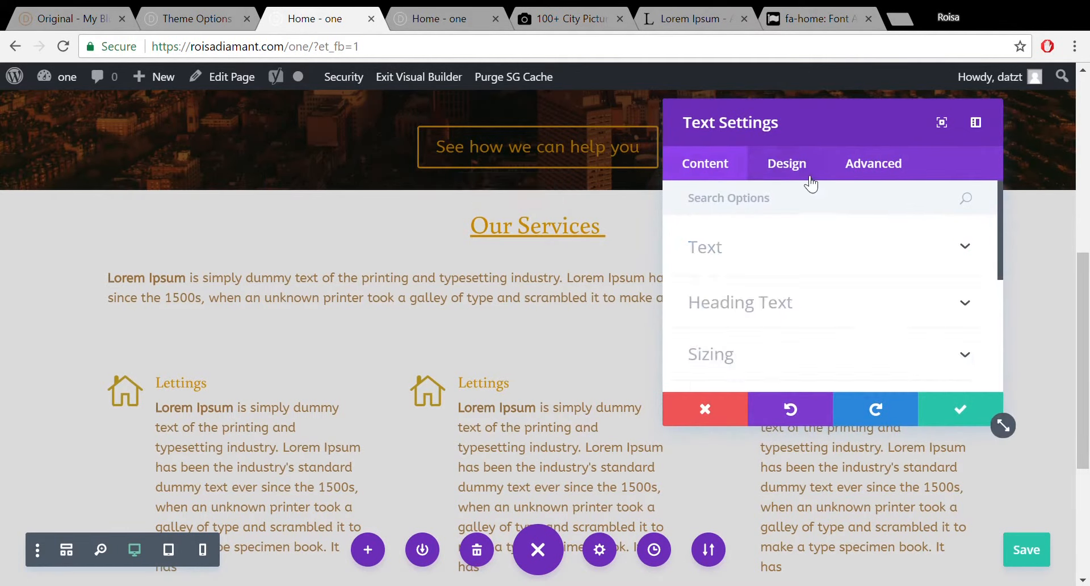
click(801, 301)
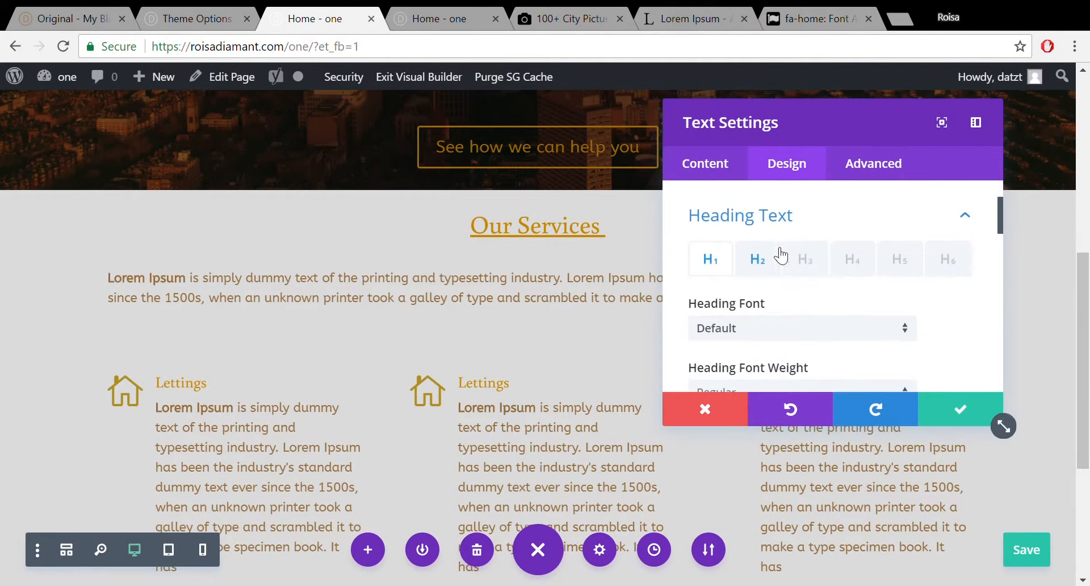
click(757, 256)
drag(999, 221, 1004, 280)
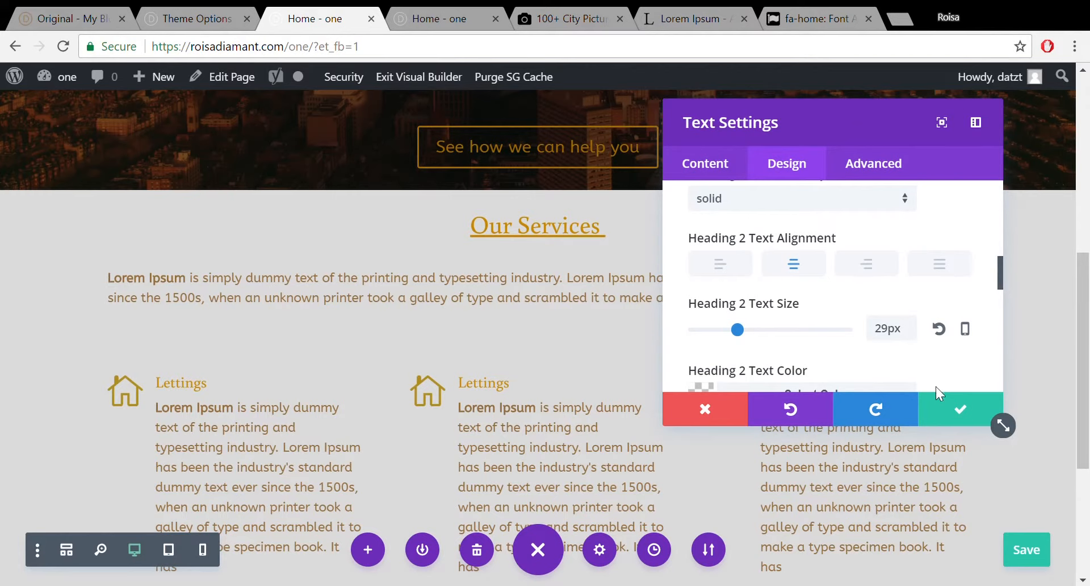
click(959, 404)
Set the Portfolio heading's Heading 2 text size to 29px and save.
scroll(1087, 429, down, 4)
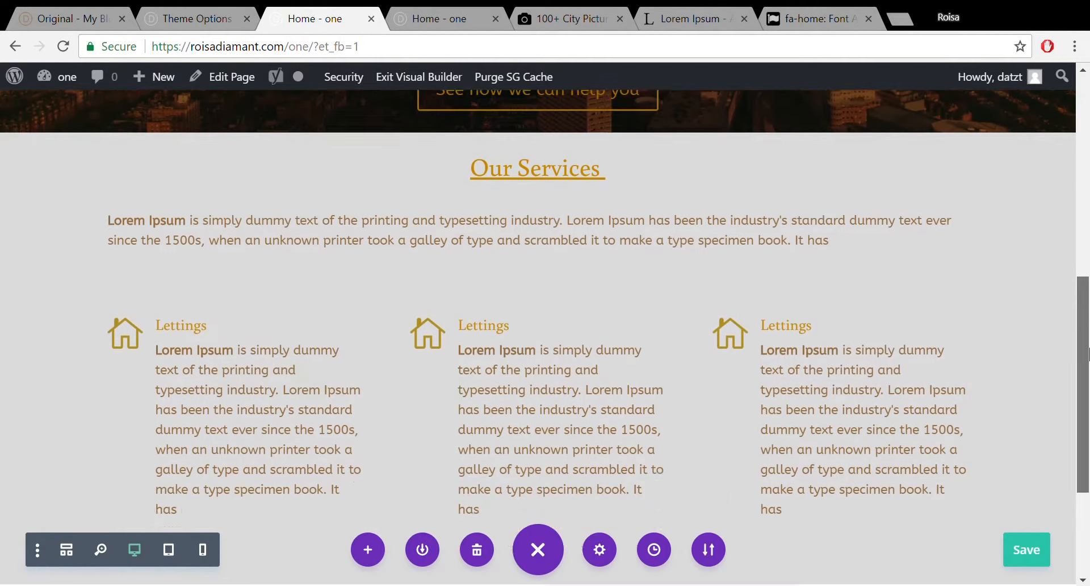
mouse_move(531, 456)
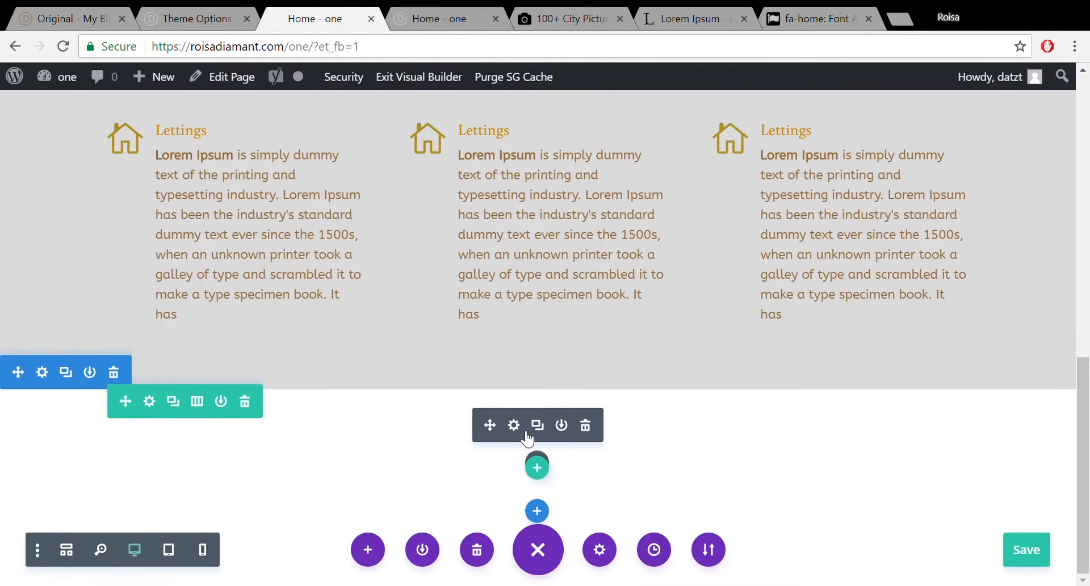
click(526, 434)
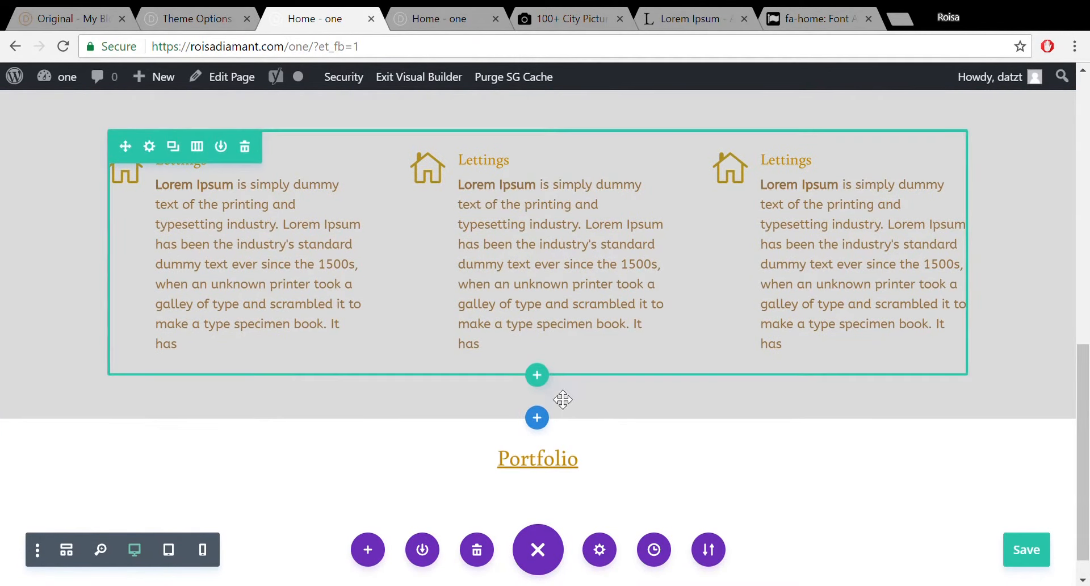
click(514, 455)
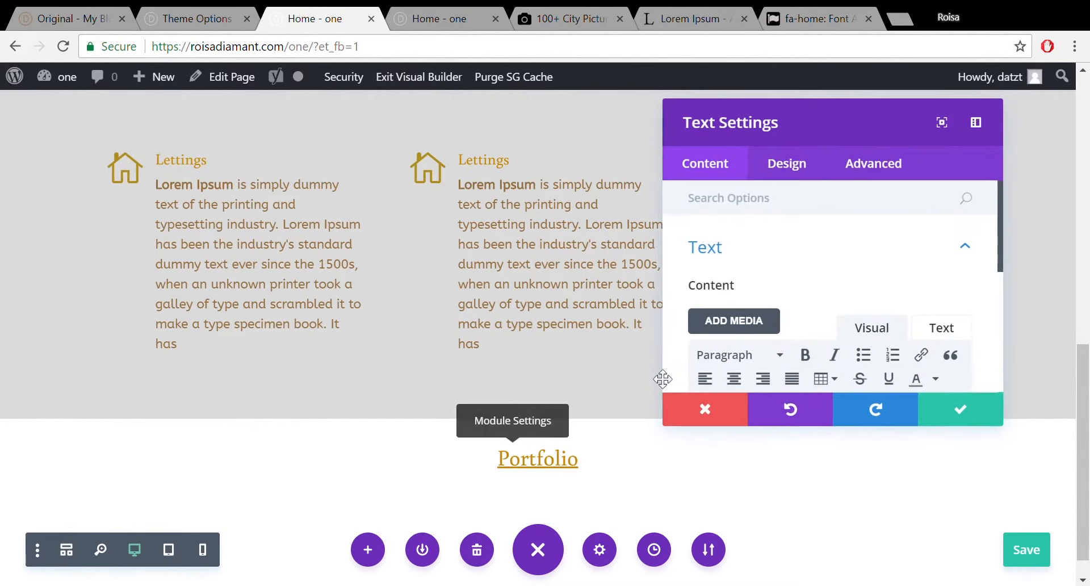
click(795, 182)
click(744, 308)
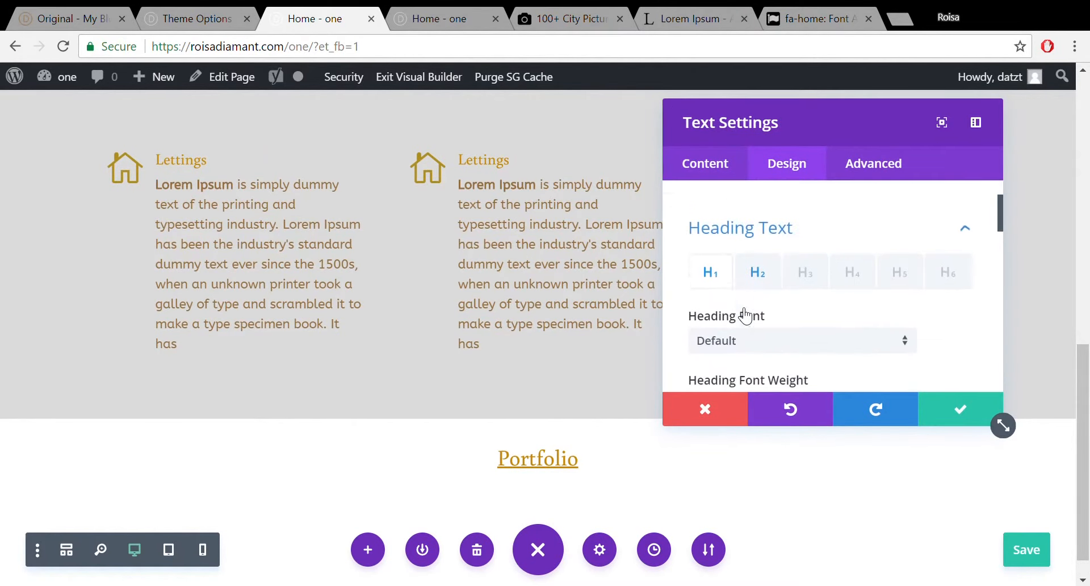
click(775, 259)
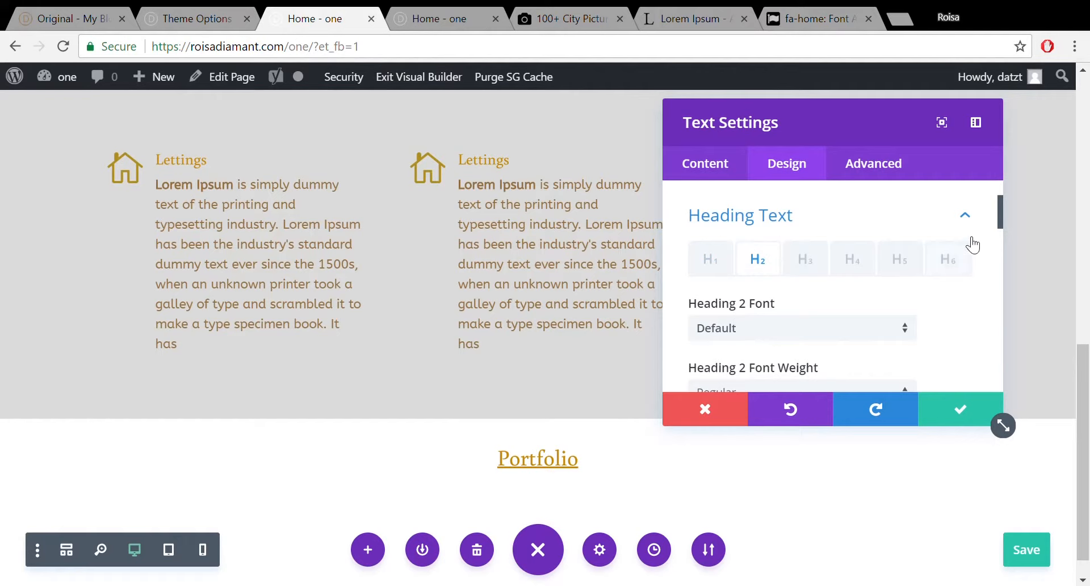
drag(1002, 207, 1000, 277)
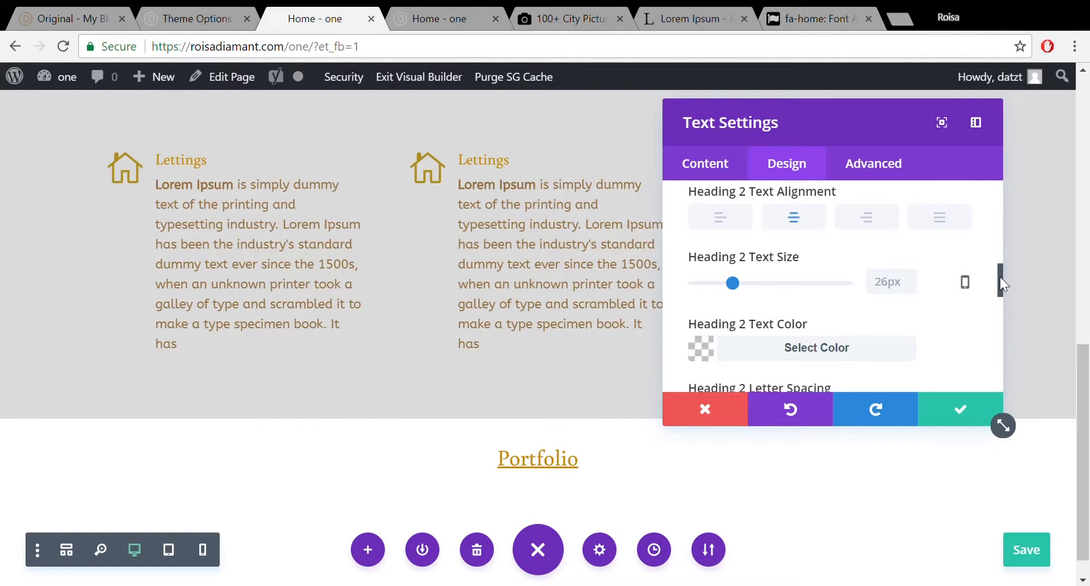
click(891, 292)
text(29)
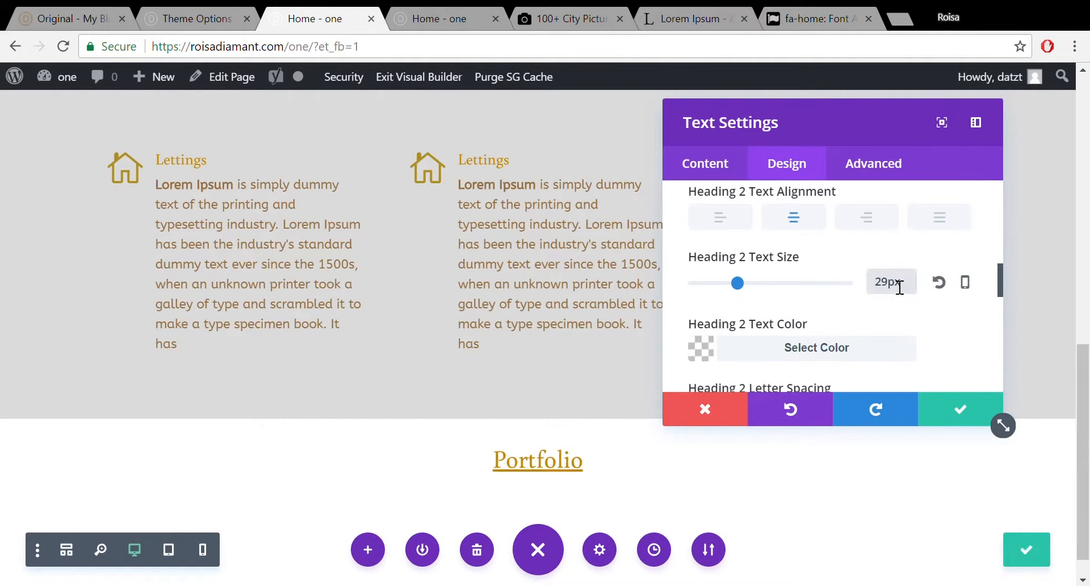
click(957, 405)
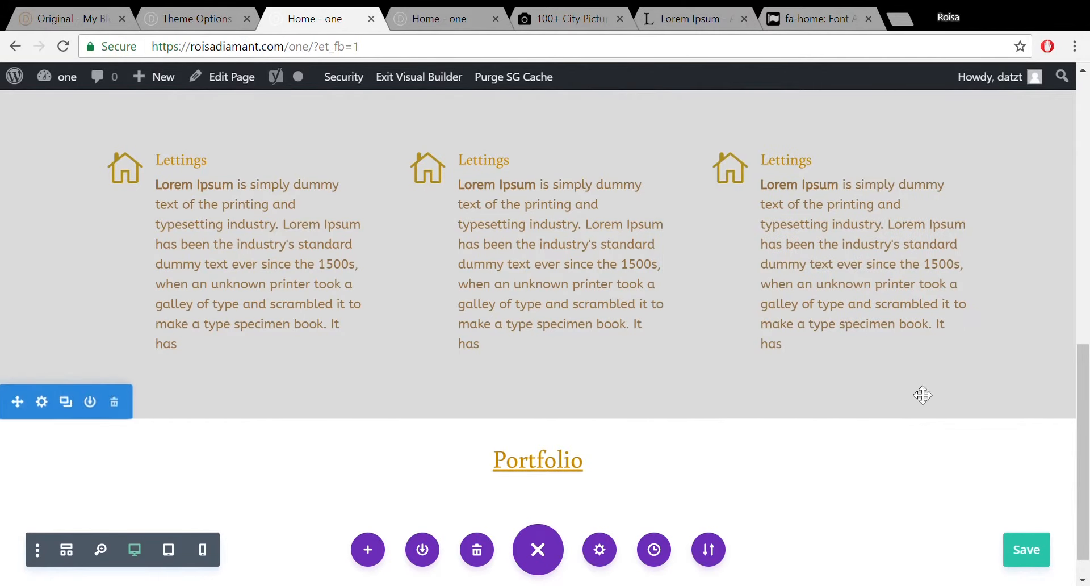
Look at the original demo's Development Portfolio section for reference.
click(162, 22)
click(82, 22)
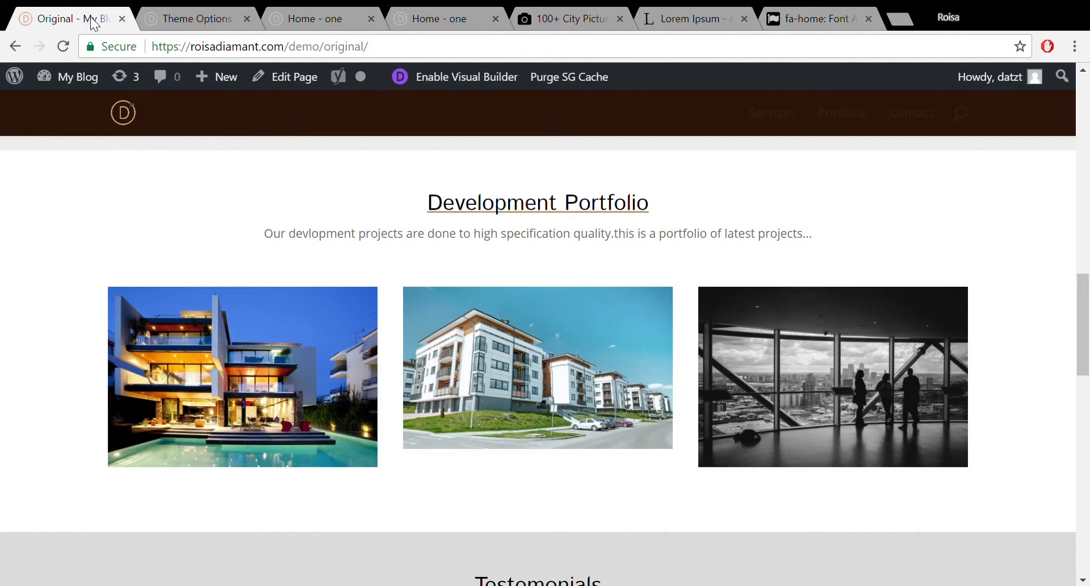
click(314, 8)
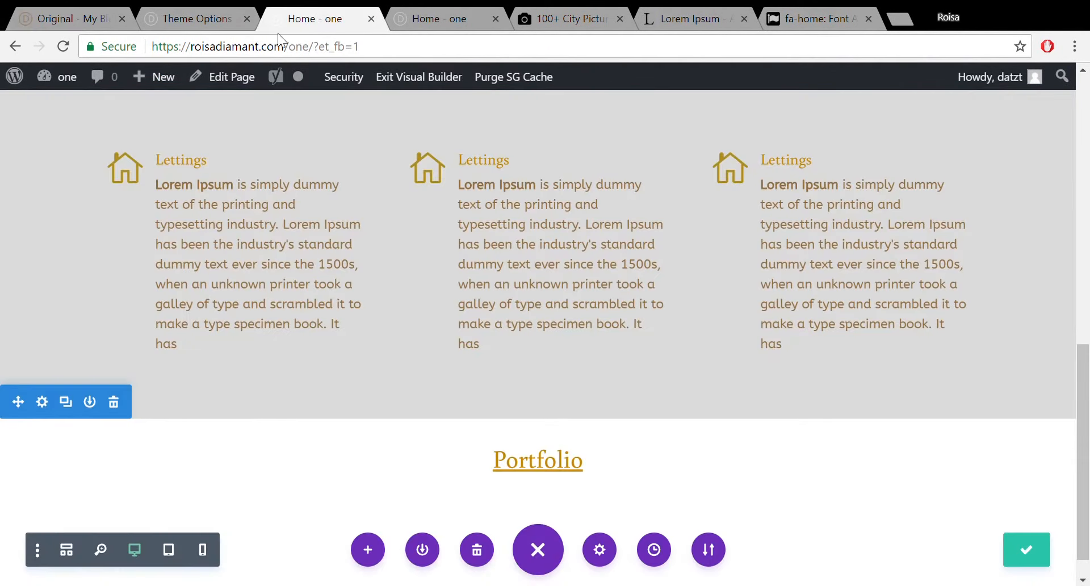
scroll(624, 330, up, 5)
scroll(624, 329, down, 1)
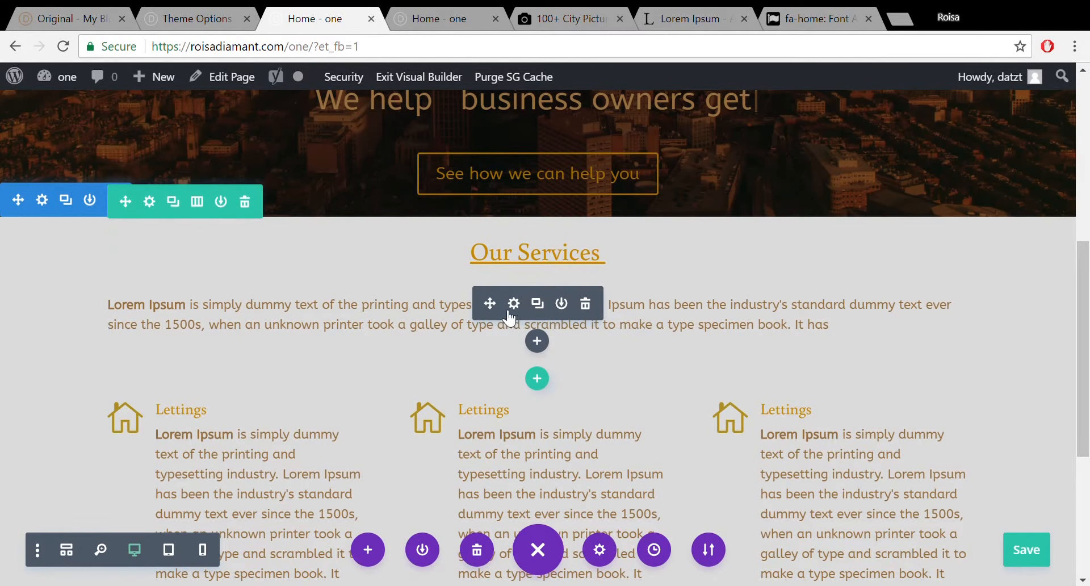
Duplicate the Our Services intro paragraph and drag the copy under the Portfolio heading.
click(547, 305)
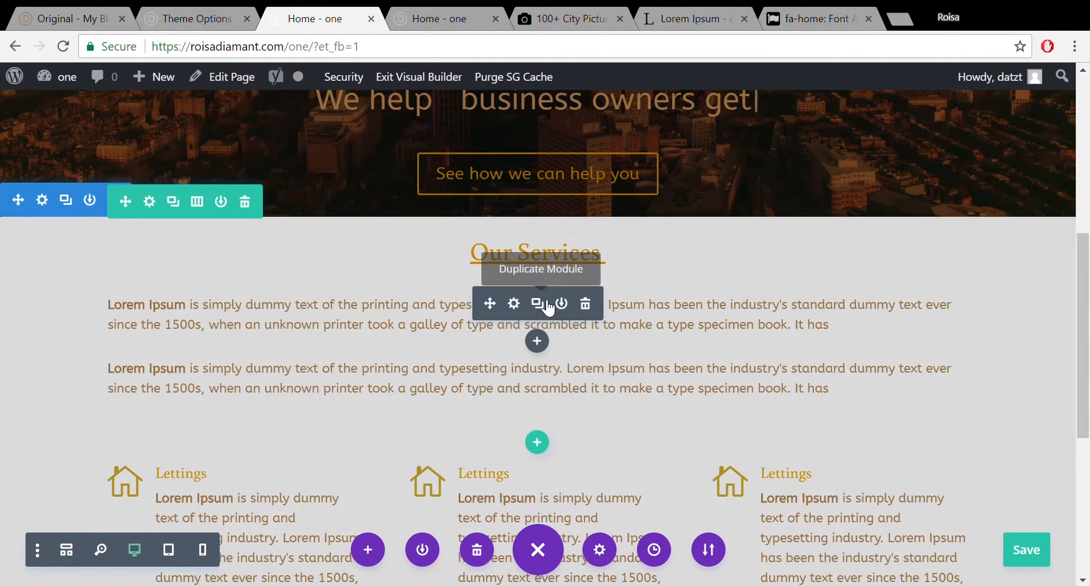
drag(499, 313, 650, 453)
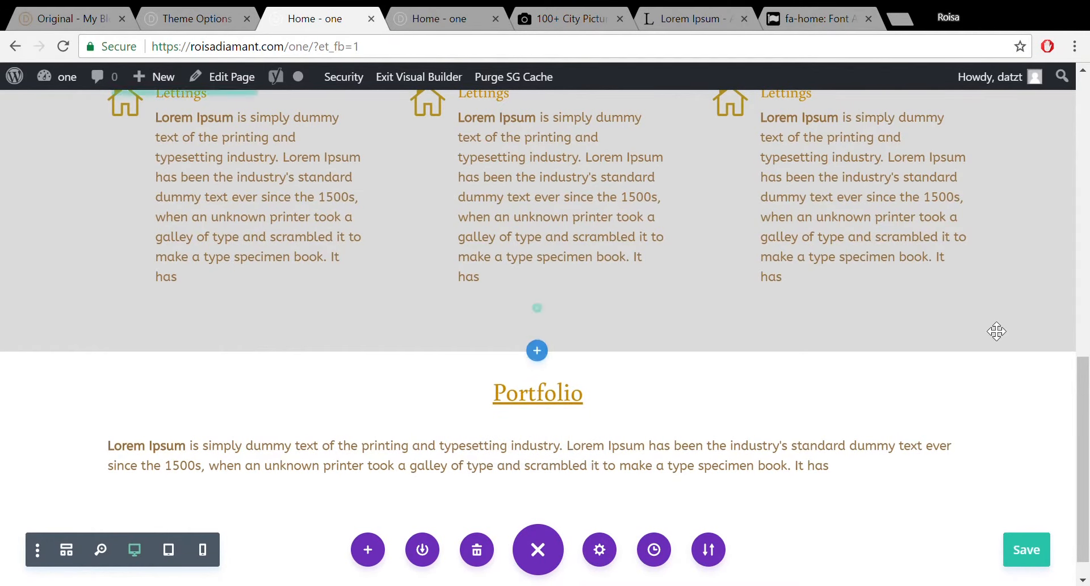
mouse_move(1088, 404)
mouse_down()
mouse_move(1087, 251)
mouse_move(1088, 419)
mouse_up()
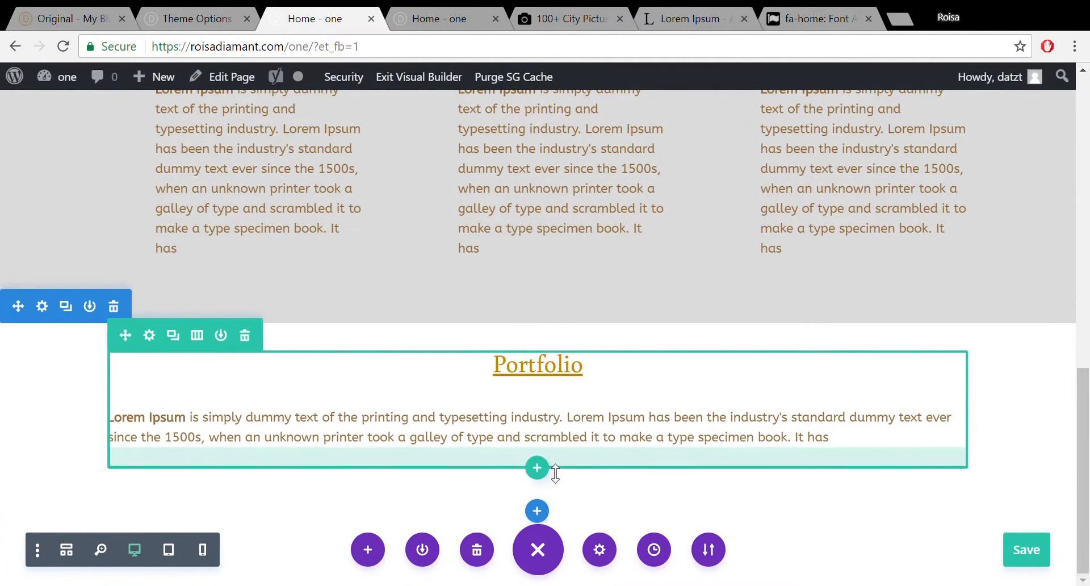
Insert a four-column row with an Image module in column one, then begin typing unsplash.com in a new tab.
click(542, 473)
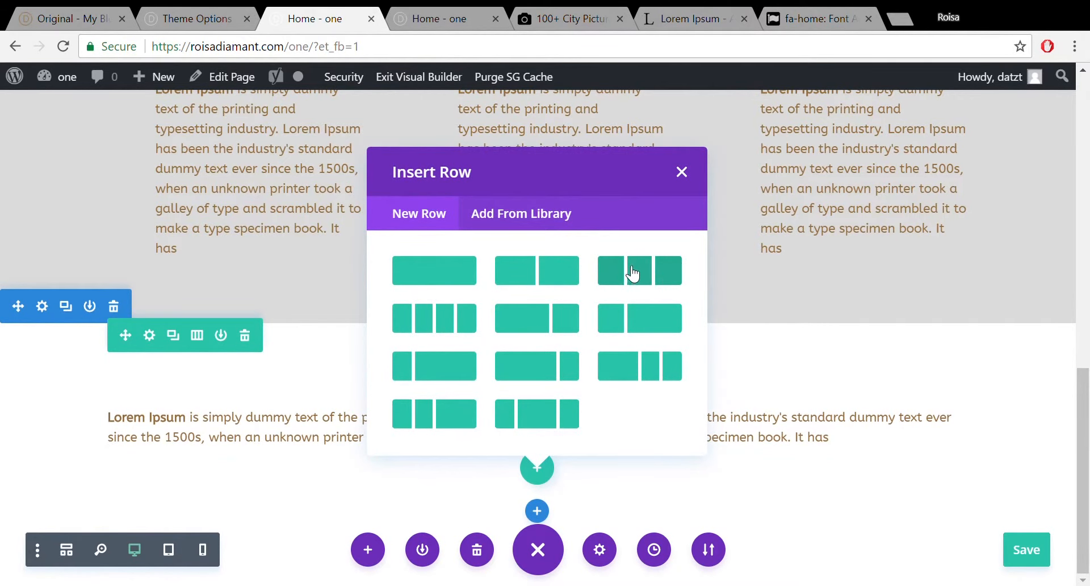
click(444, 321)
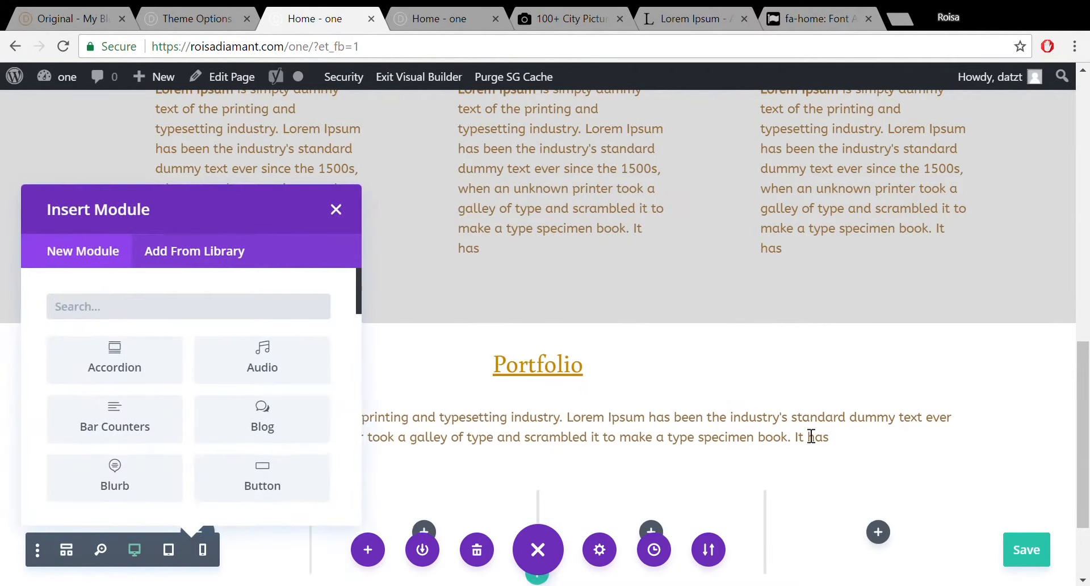
drag(1088, 348, 1088, 398)
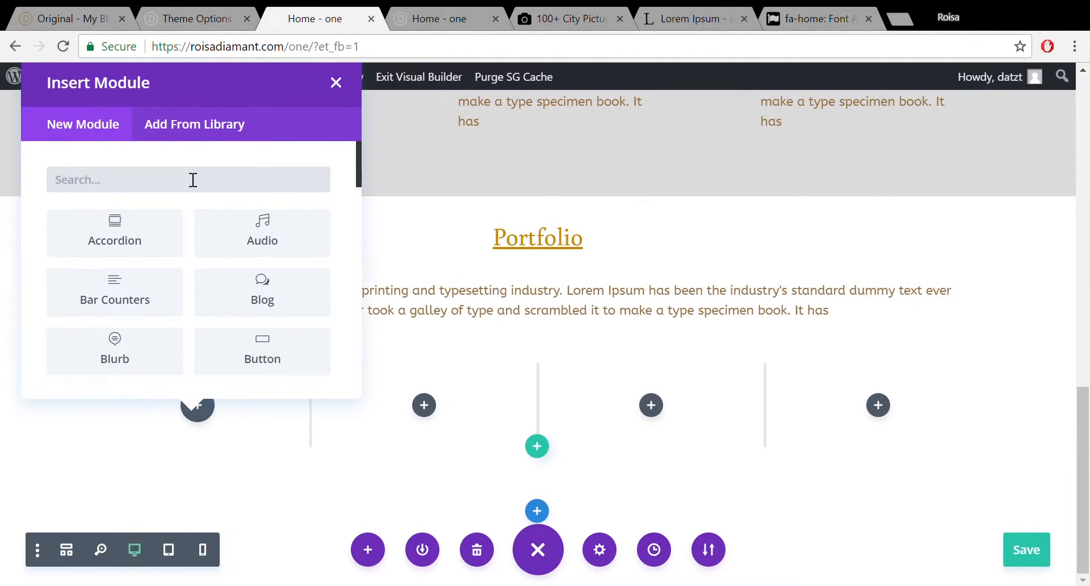
text(image)
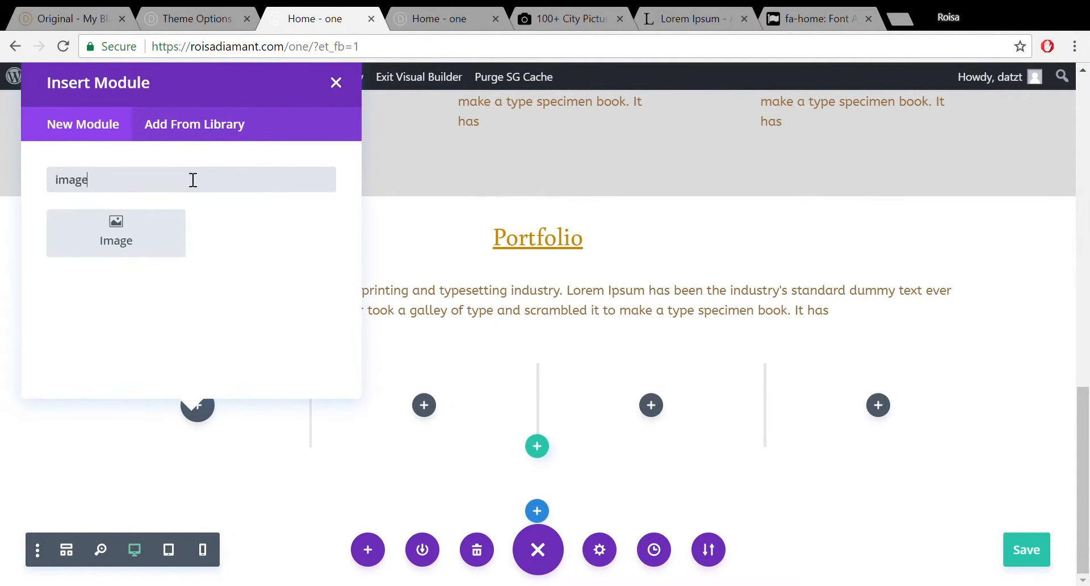
click(168, 233)
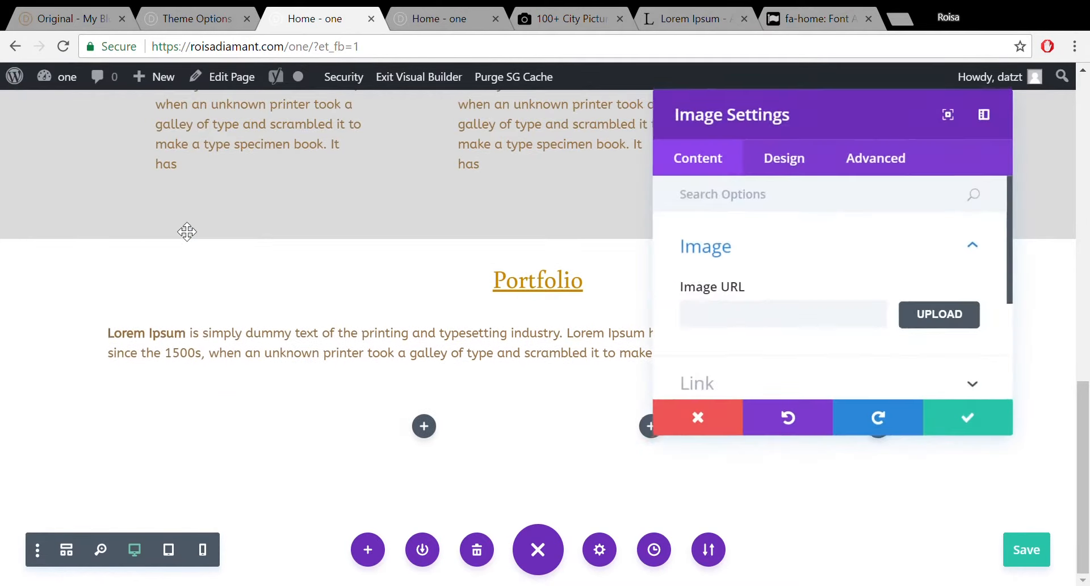
click(899, 20)
text(unspla)
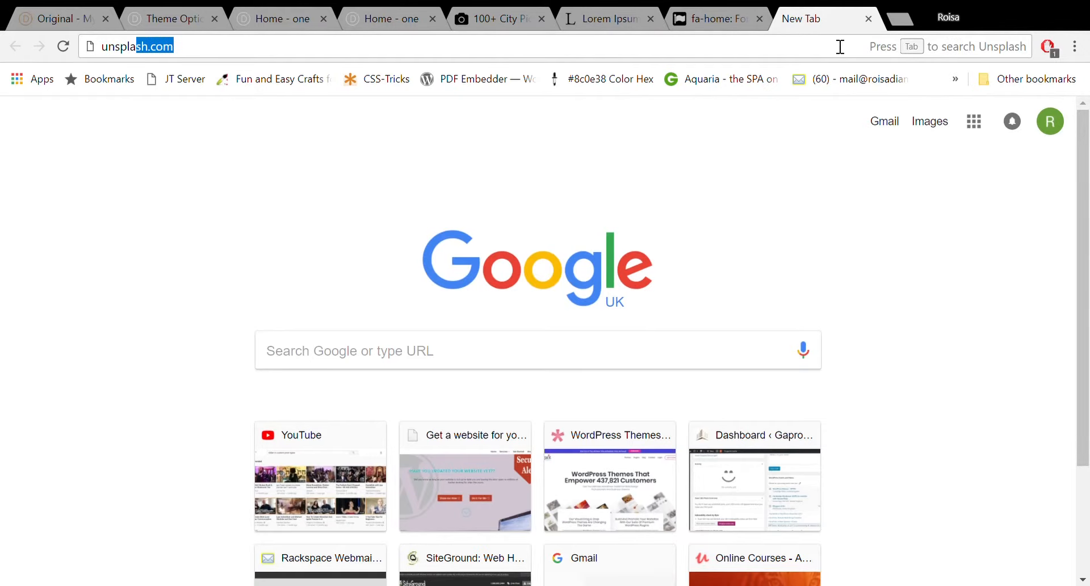
Go to unsplash.com and download the photo of oranges and pineapples in a crate.
key(Return)
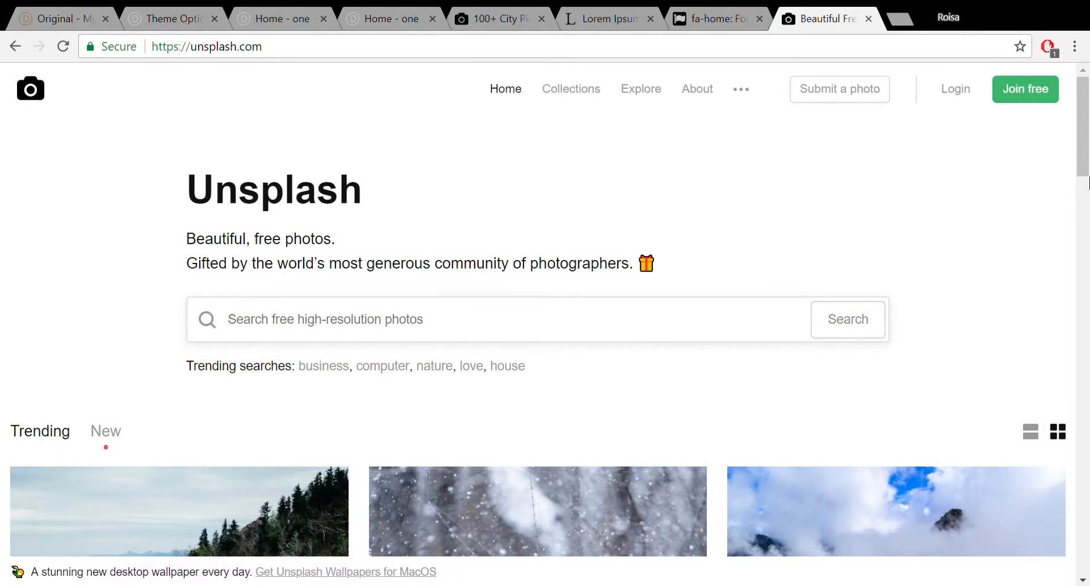
scroll(1088, 182, down, 5)
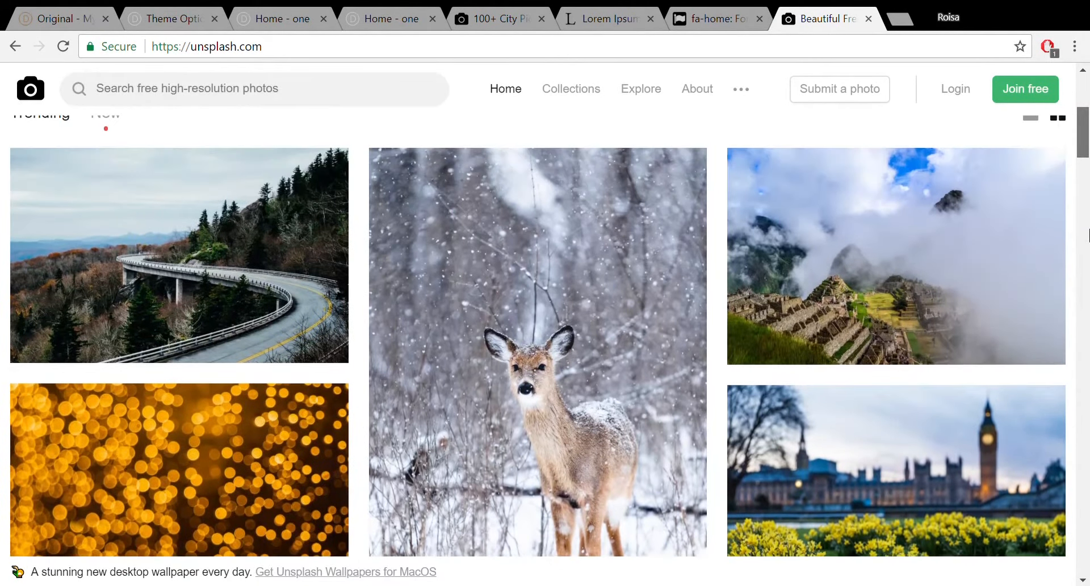
scroll(1088, 234, up, 3)
scroll(1088, 250, down, 5)
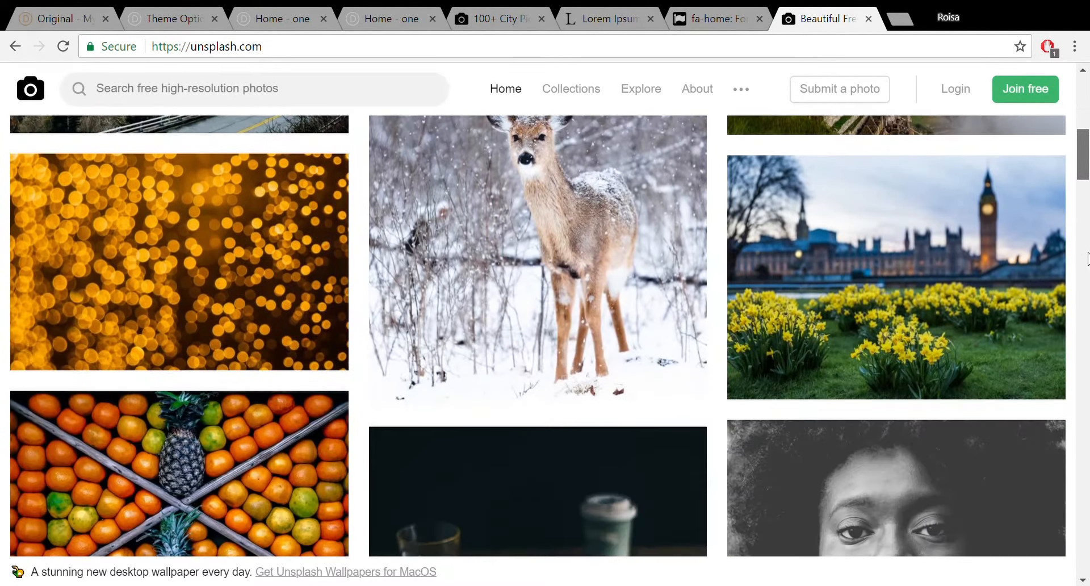
scroll(1087, 258, down, 1)
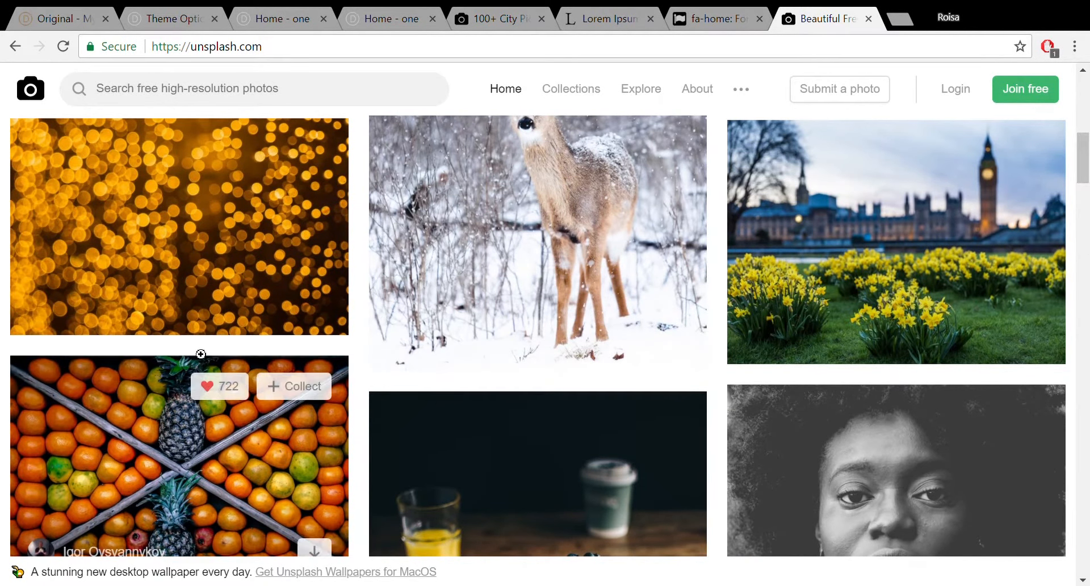
mouse_move(202, 279)
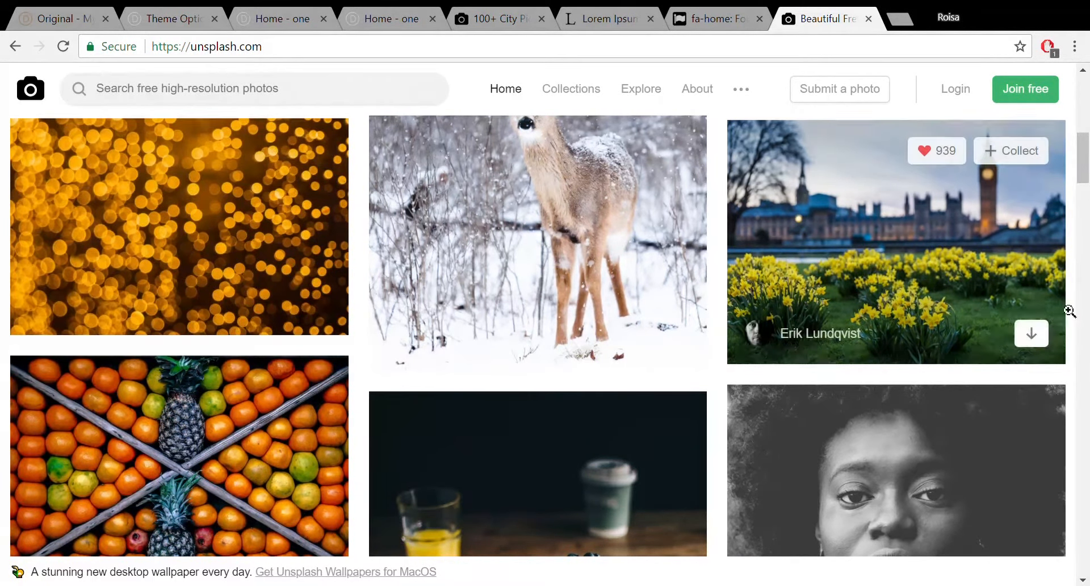
scroll(1087, 210, down, 6)
scroll(1087, 213, up, 8)
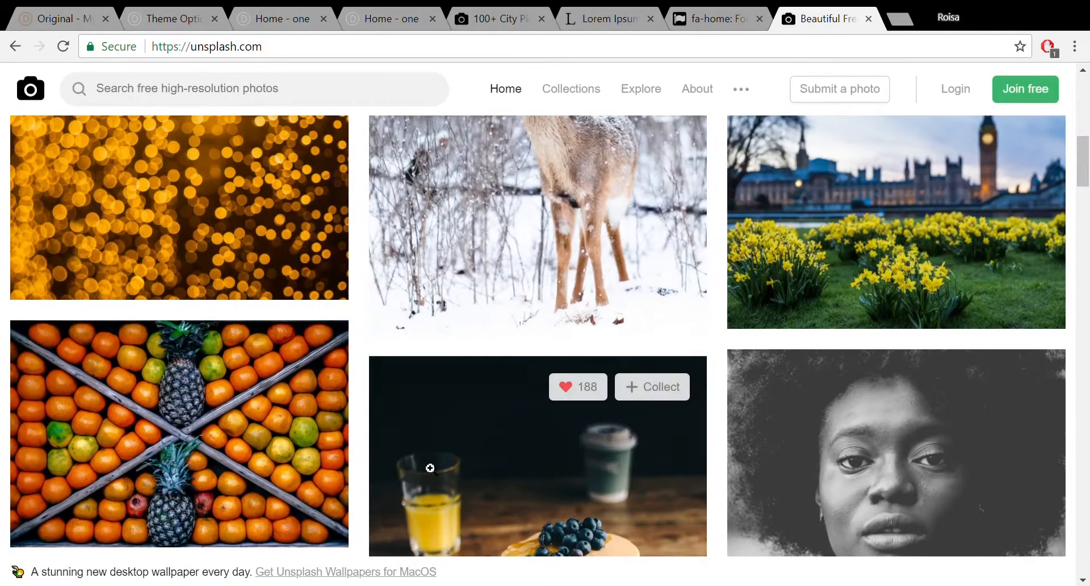
mouse_move(302, 399)
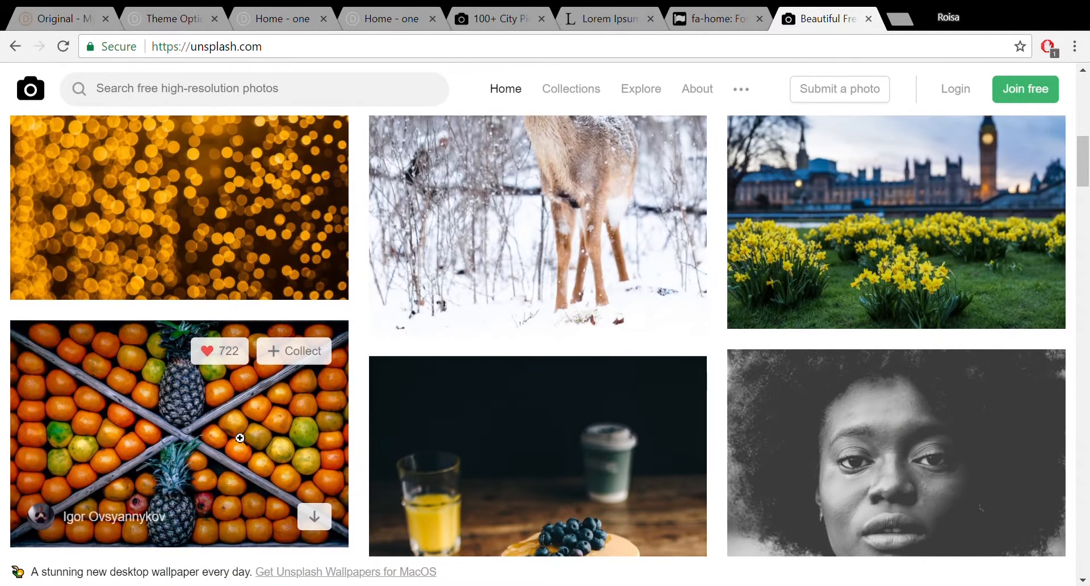
click(312, 524)
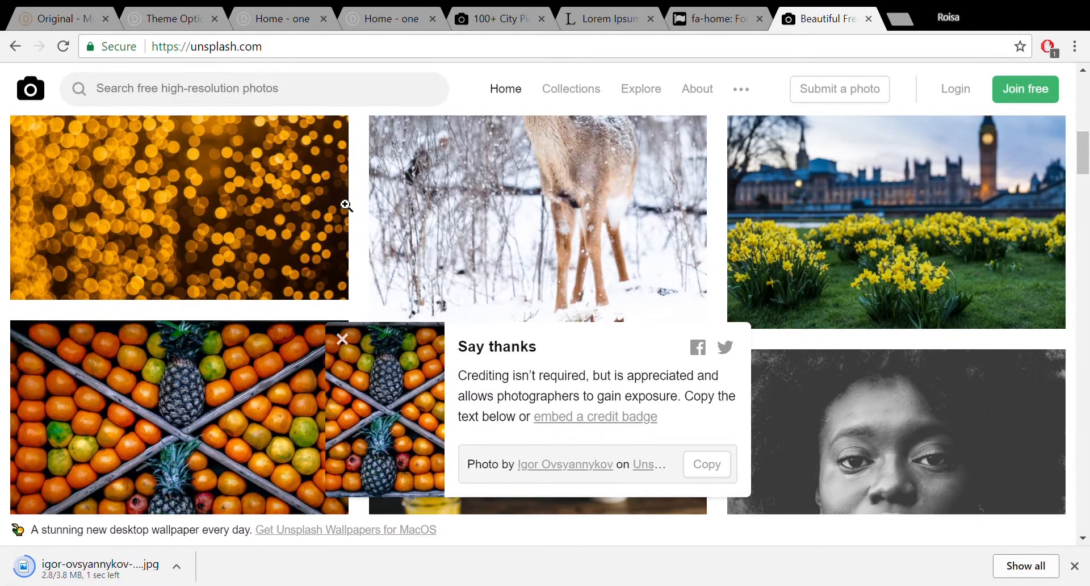
click(255, 18)
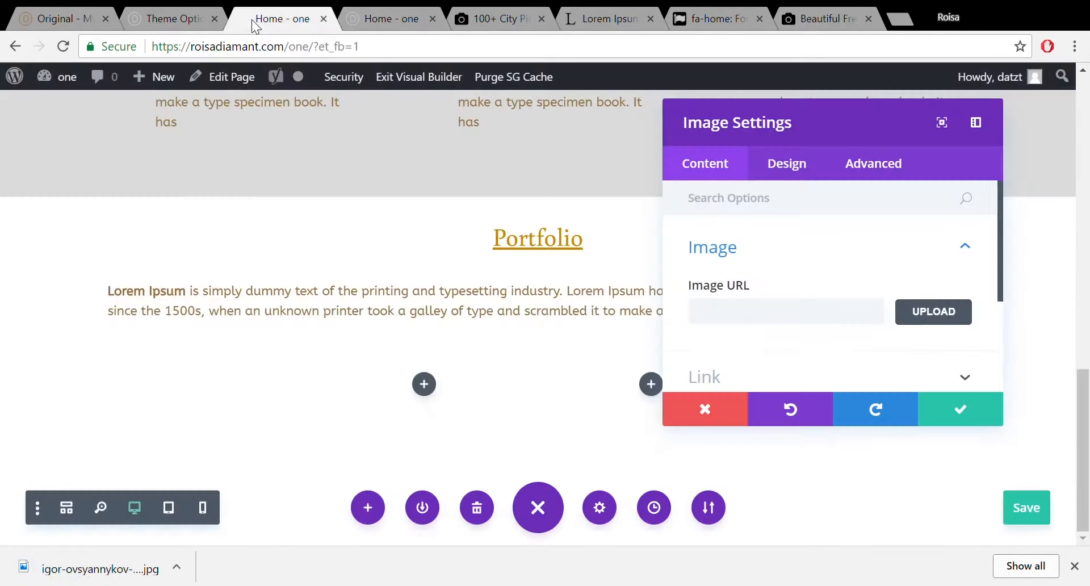
Open the Upload Files area of the Choose an Image dialog for the Image module.
click(968, 314)
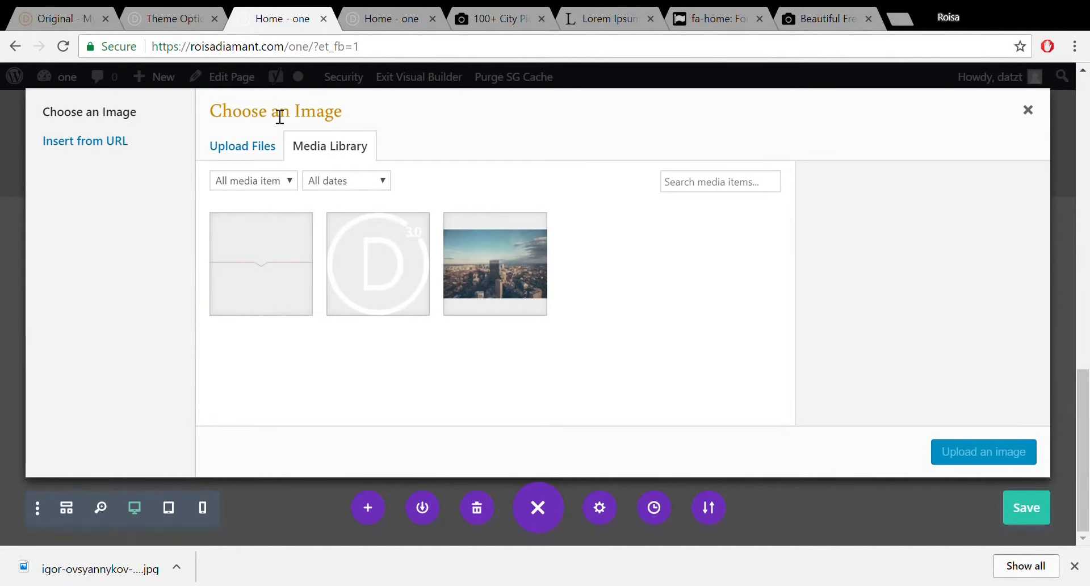
click(263, 146)
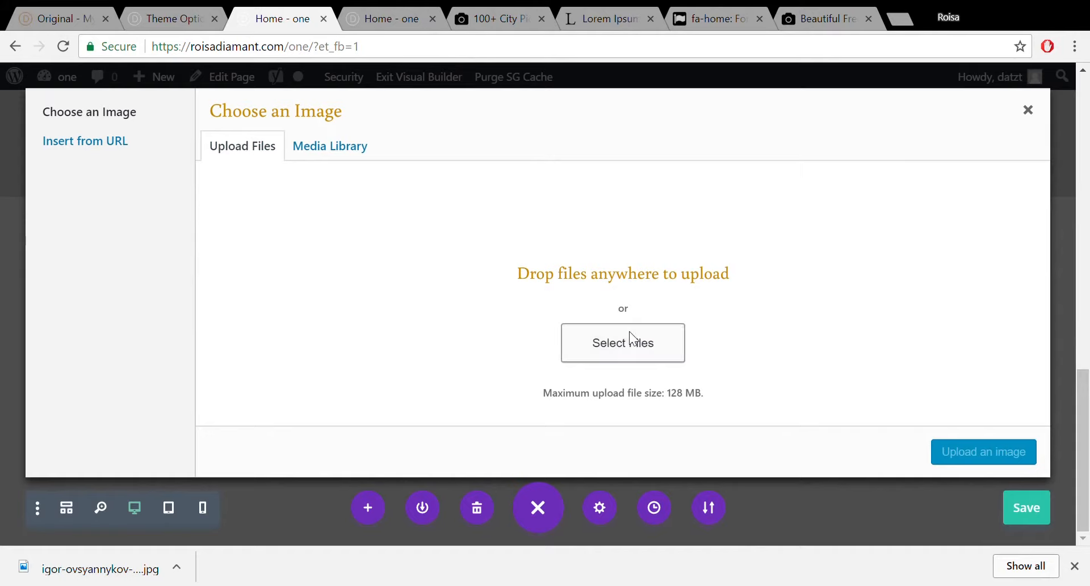
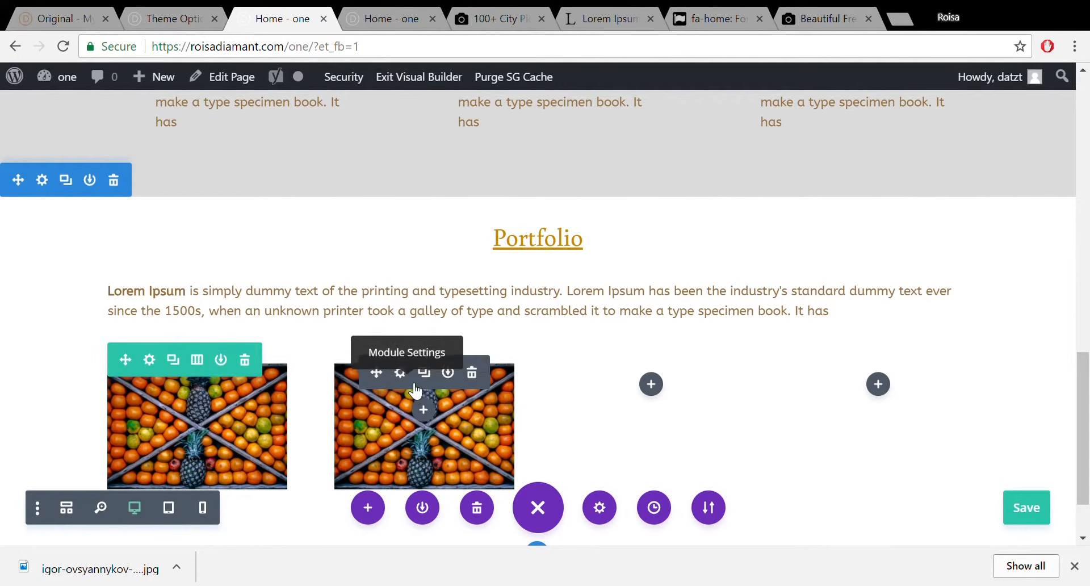
Duplicate the fruit crate image twice, placing the copies in columns three and four.
click(435, 374)
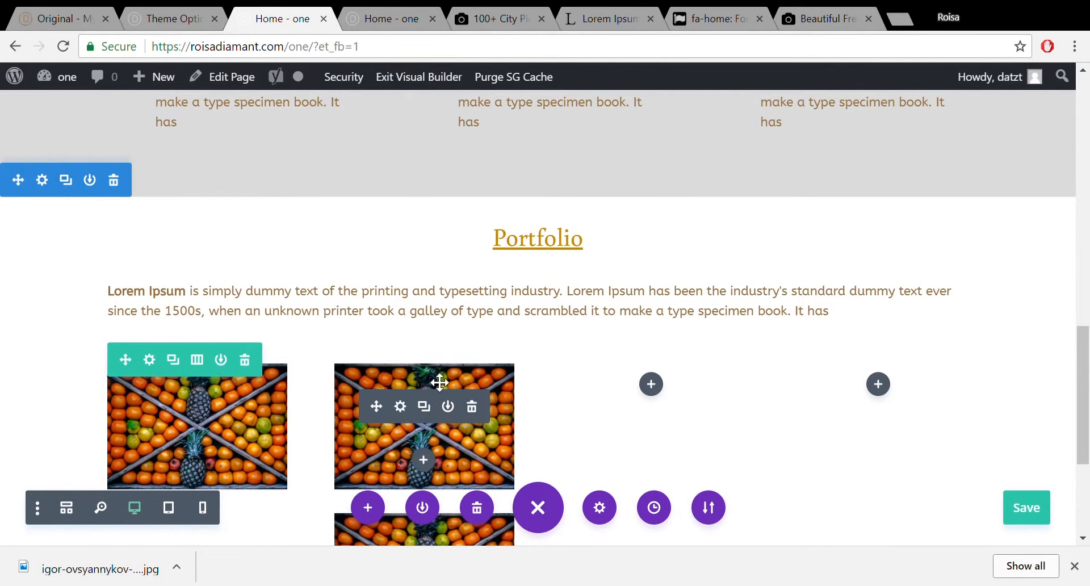
drag(391, 416, 653, 384)
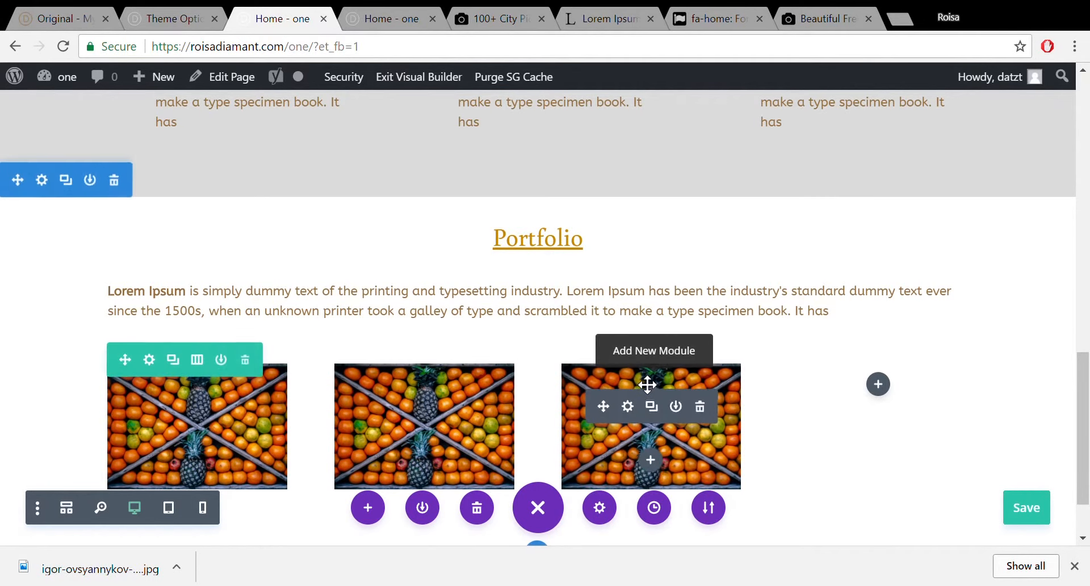
click(655, 414)
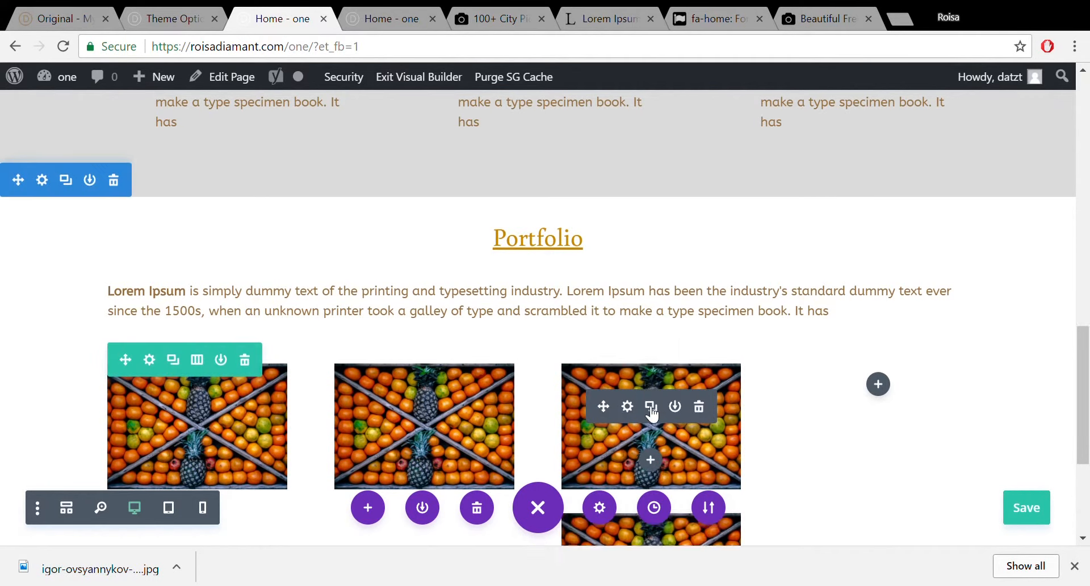
drag(675, 403, 892, 392)
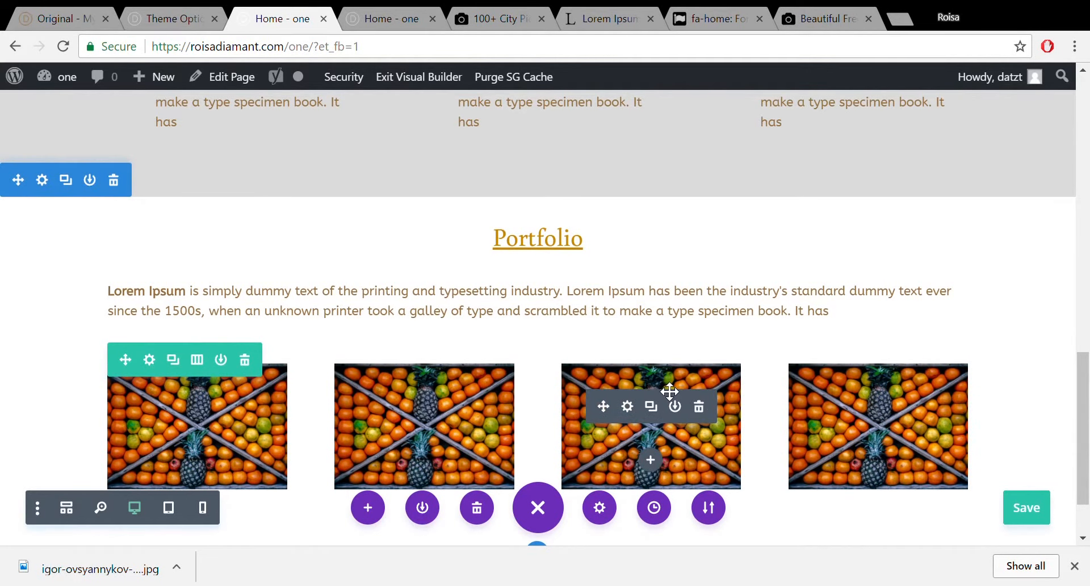
Open the Portfolio image row's settings to its Design > Sizing options.
click(151, 366)
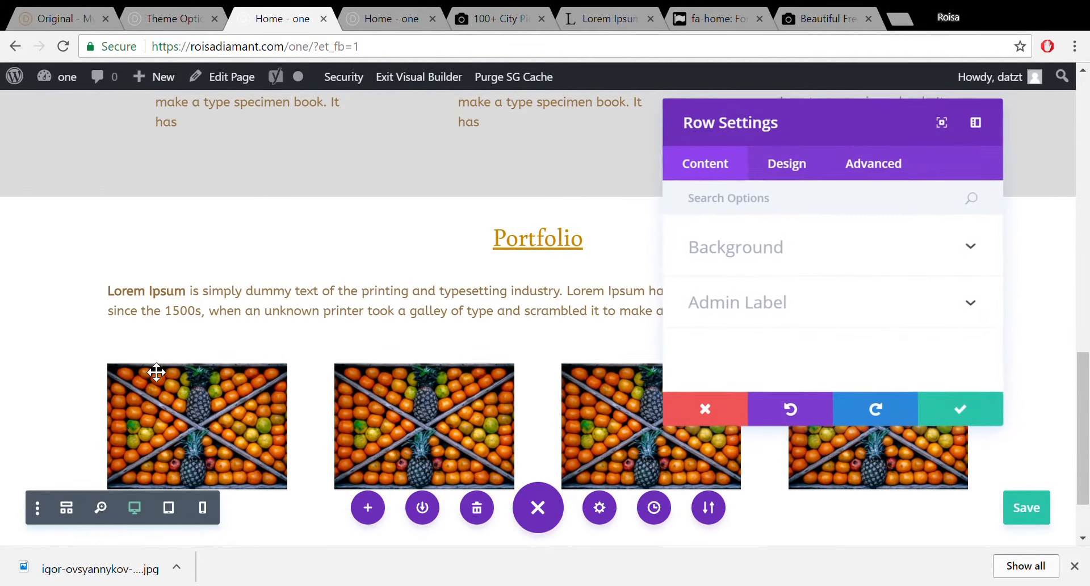
click(800, 173)
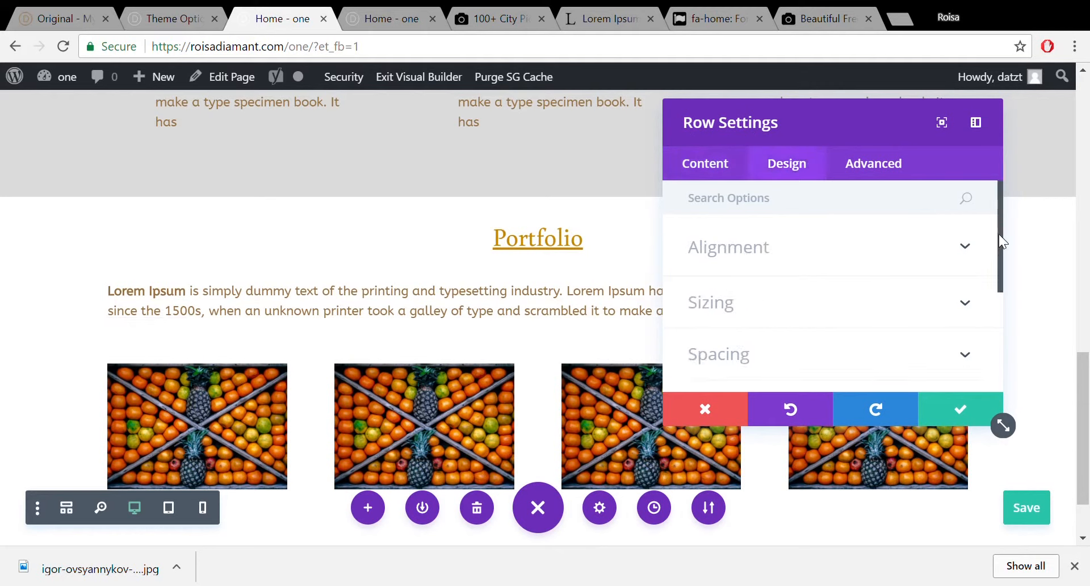
drag(999, 234, 999, 268)
click(961, 307)
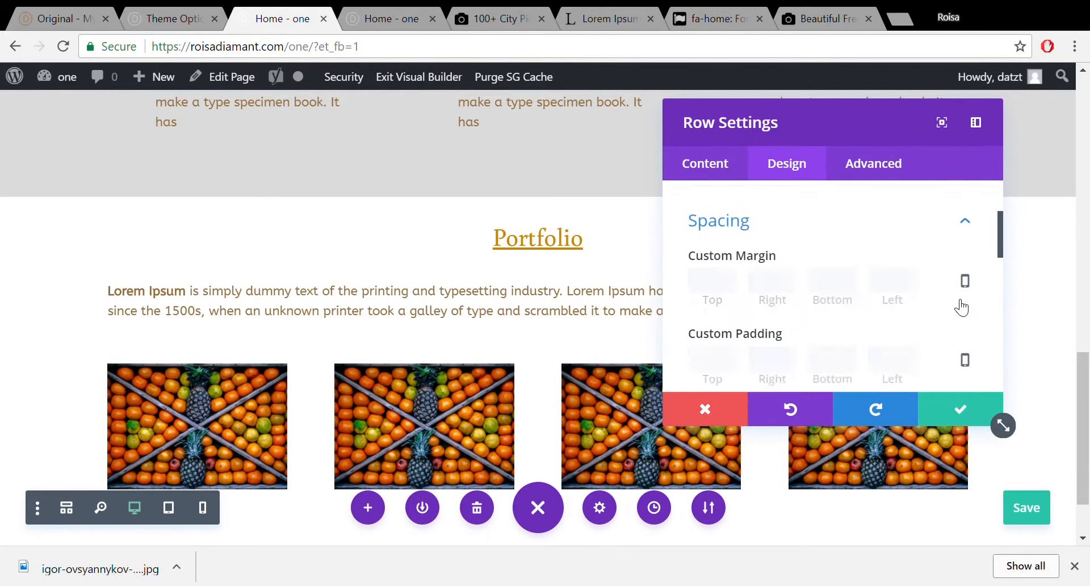
click(975, 214)
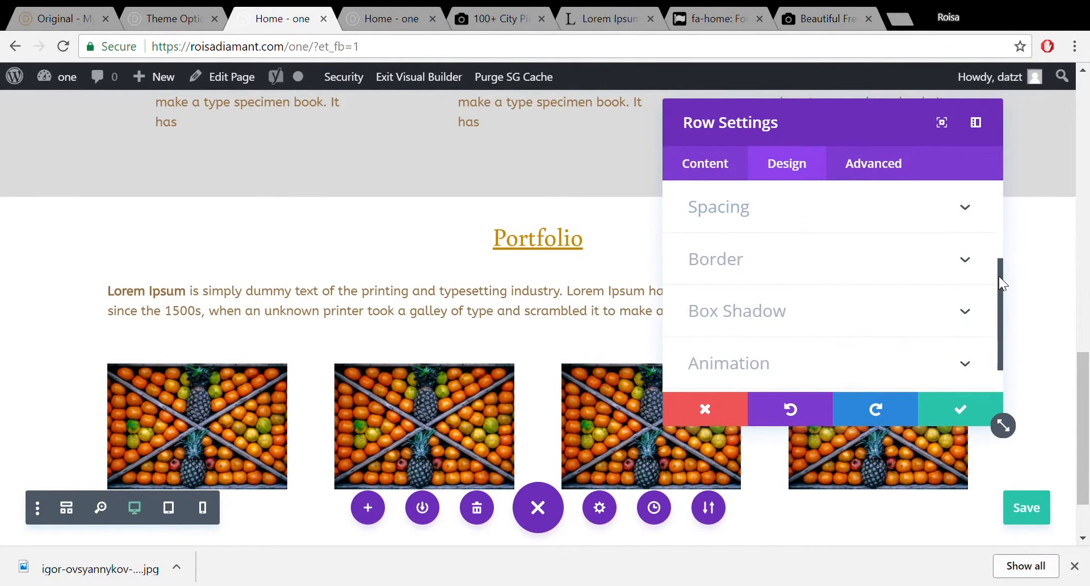
drag(998, 276, 999, 250)
click(929, 206)
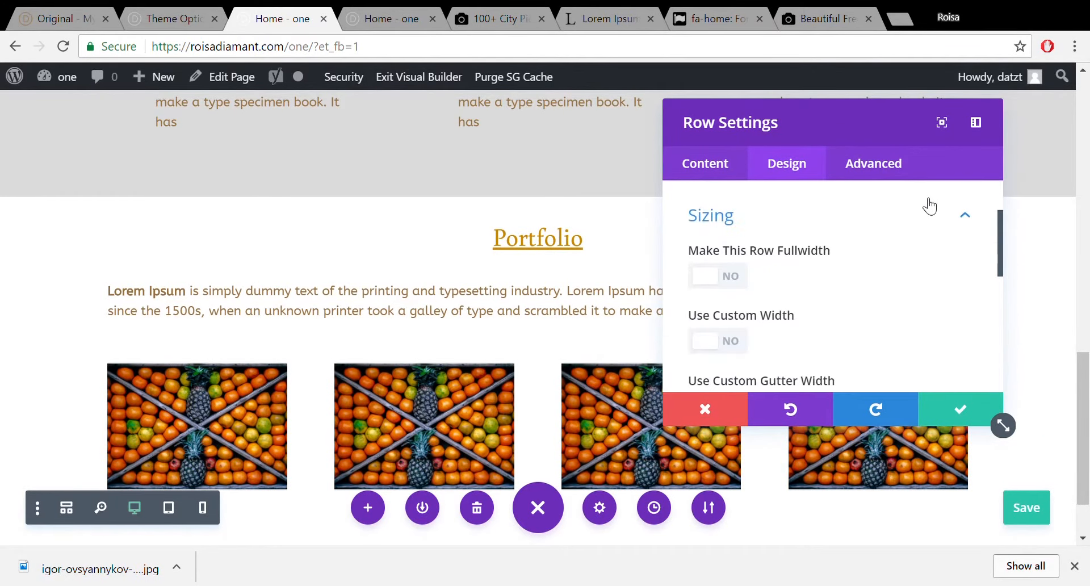
drag(997, 234, 1013, 290)
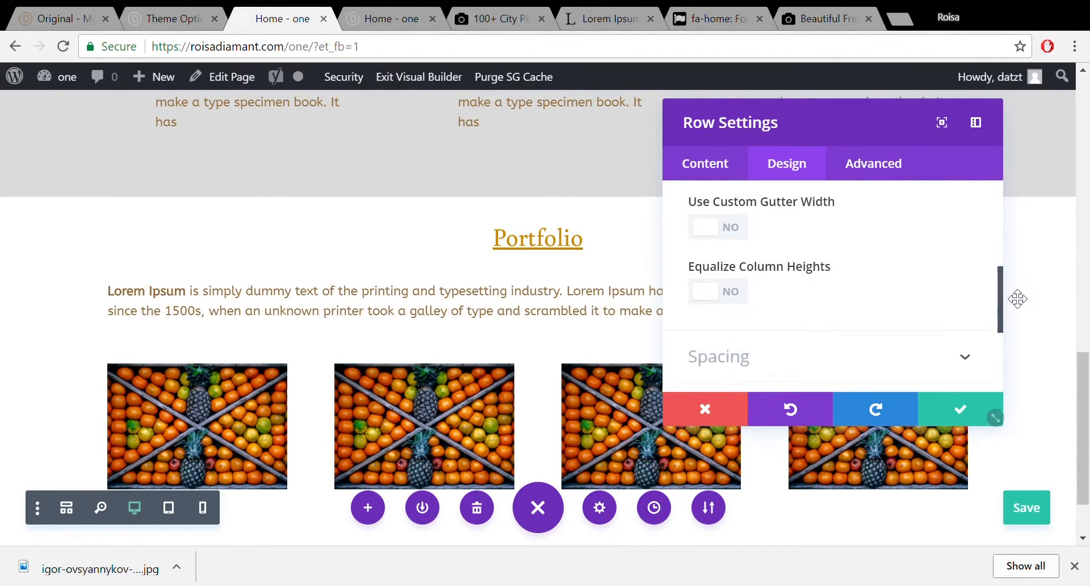
Enable custom gutter width, set it to 2, and save the row settings.
click(732, 229)
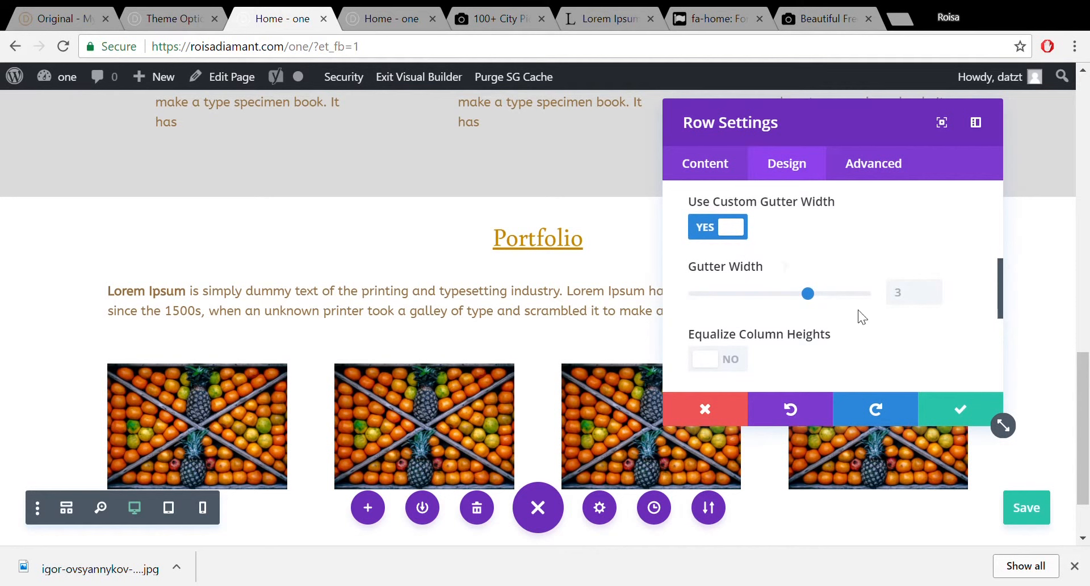
drag(808, 288, 717, 296)
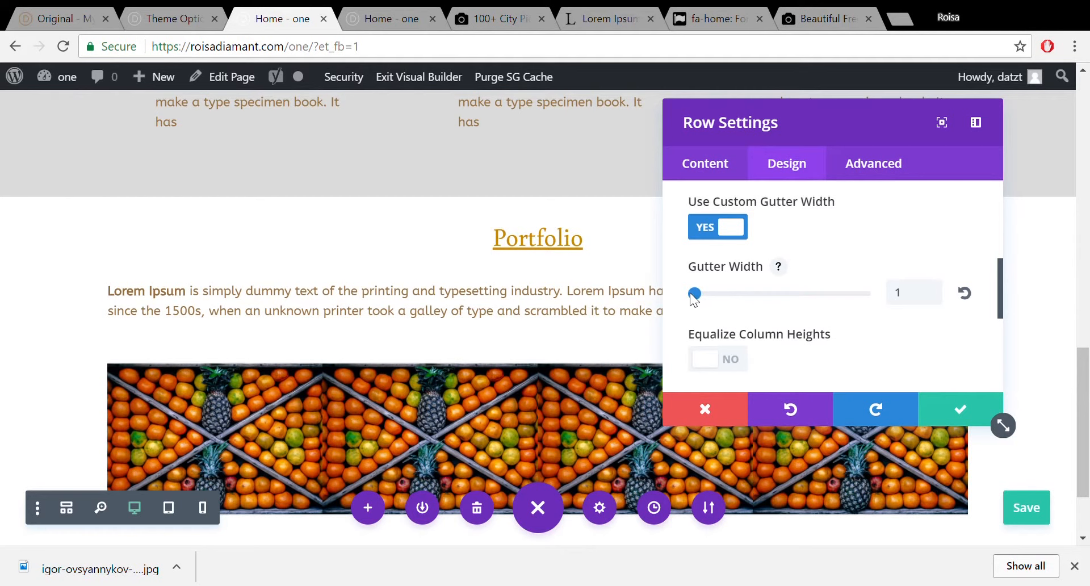
click(756, 292)
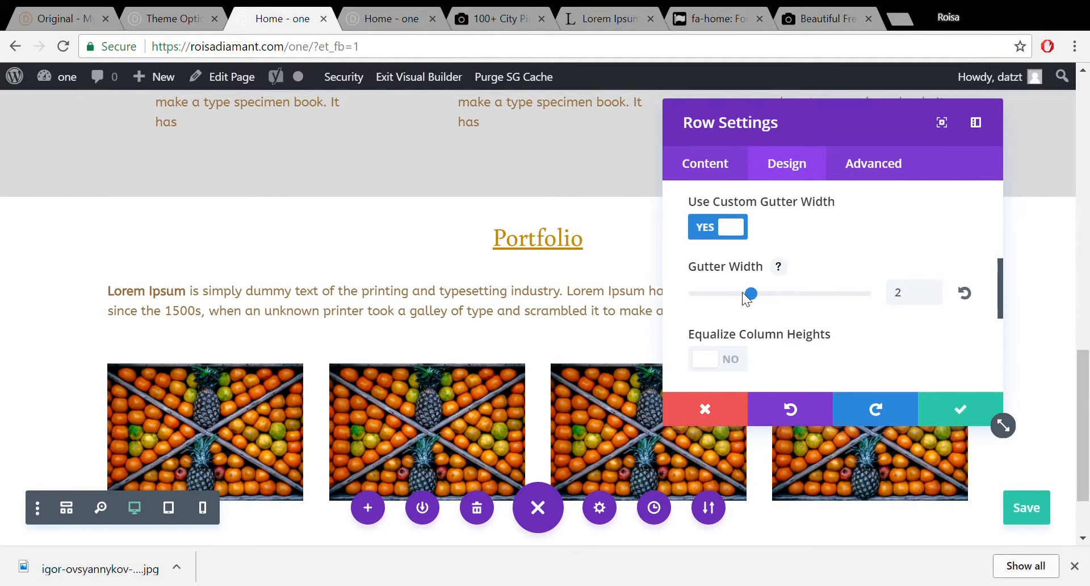
click(806, 293)
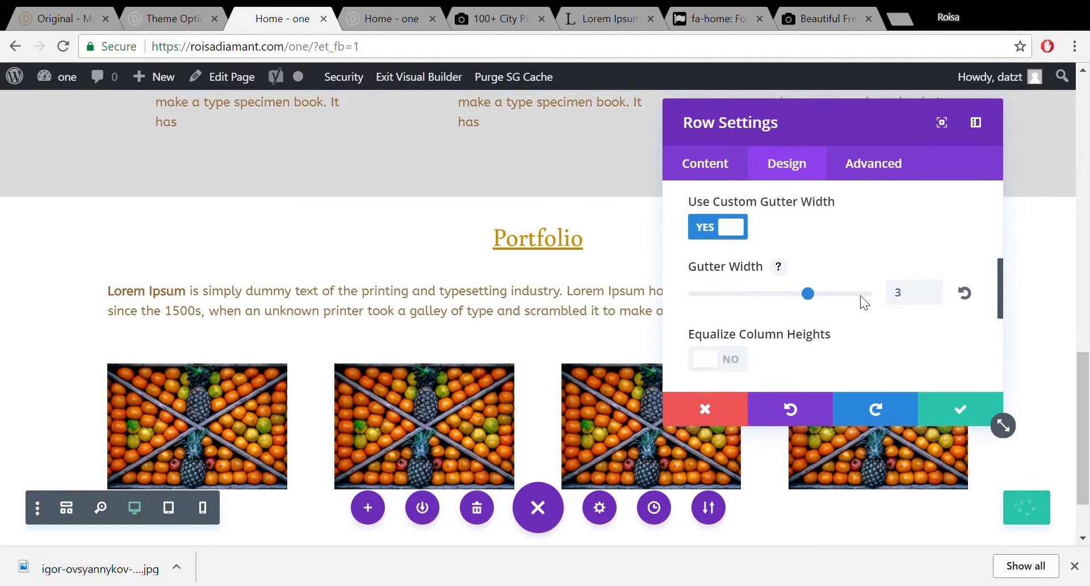
click(863, 293)
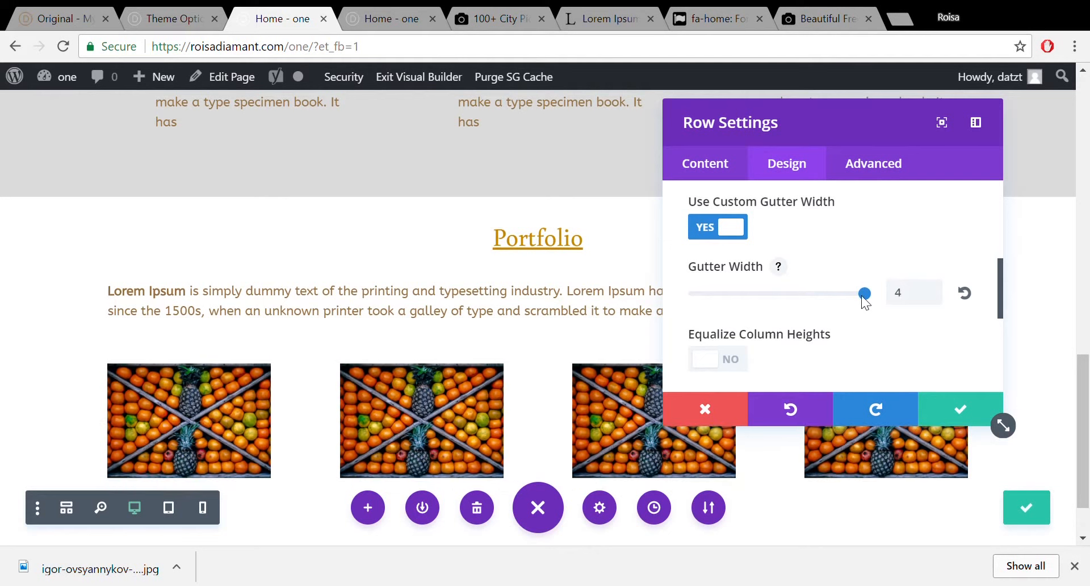
click(809, 294)
click(776, 294)
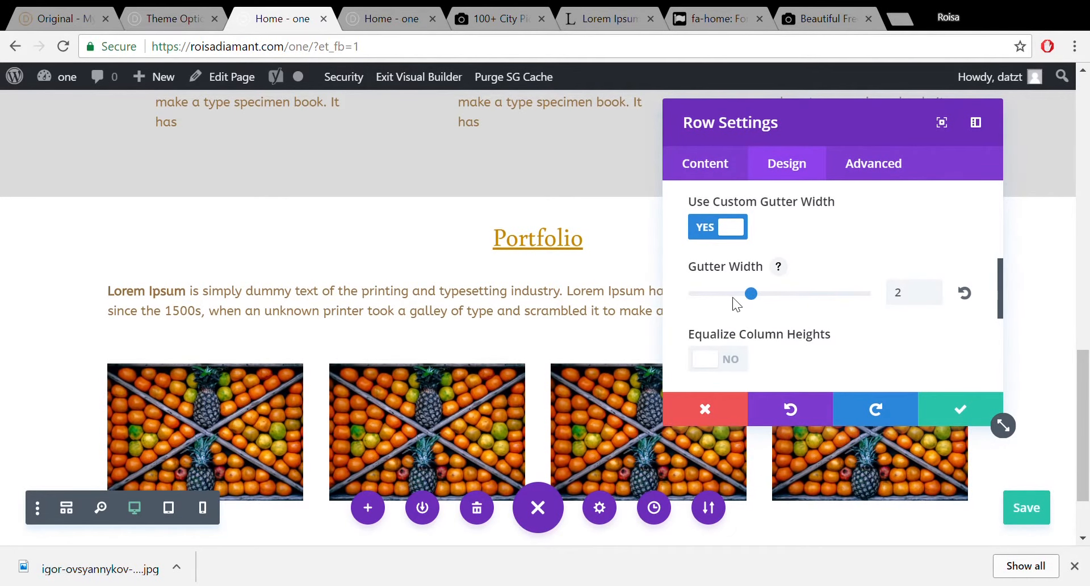
click(986, 407)
scroll(1087, 426, down, 2)
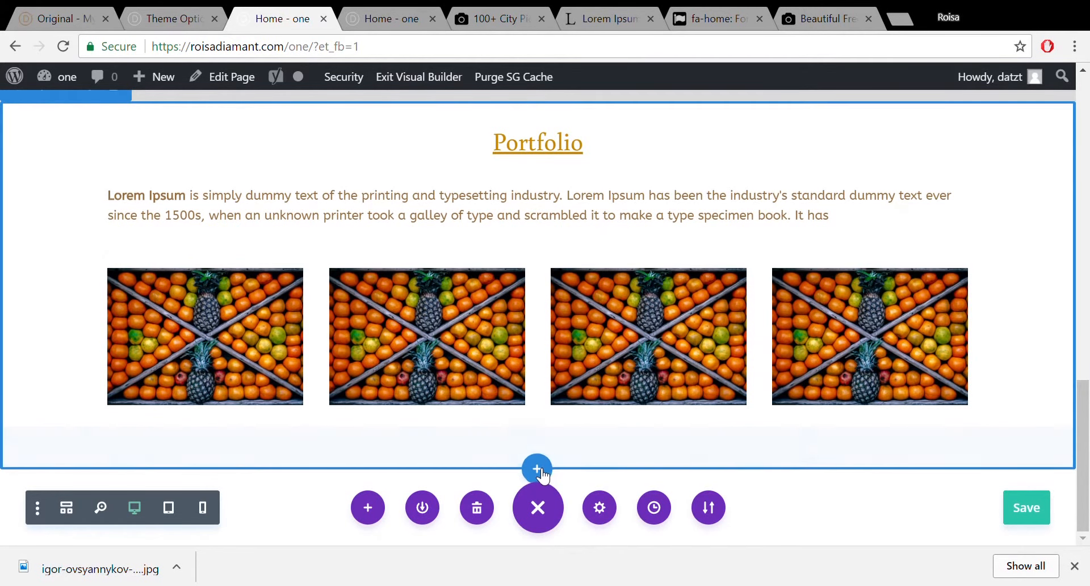
click(60, 19)
drag(1082, 286, 1088, 358)
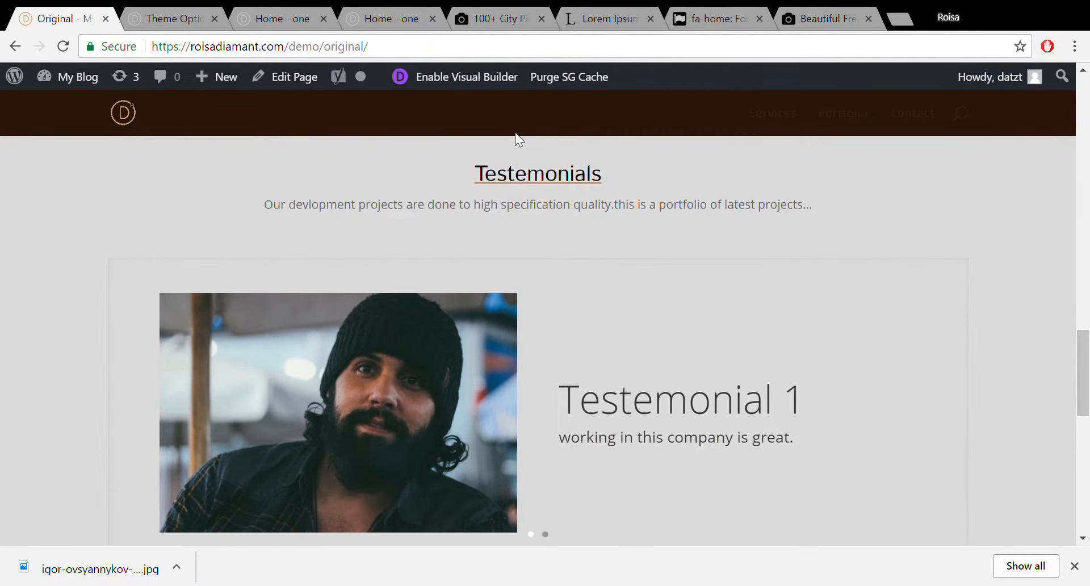
click(366, 7)
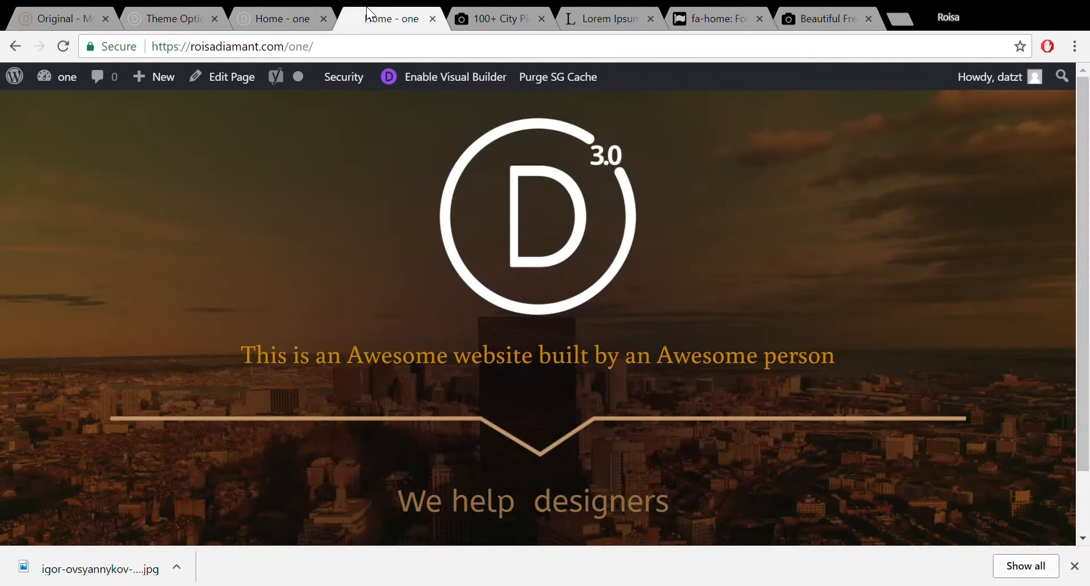
click(274, 15)
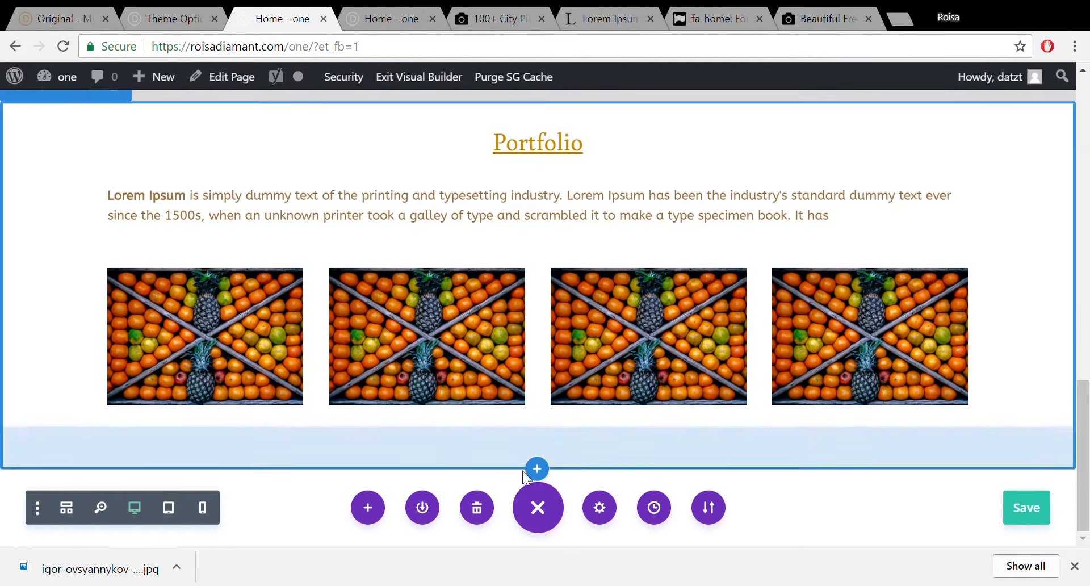
Add a Regular section below Portfolio with a one-column row and a Text module, leaving its settings unchanged.
click(542, 470)
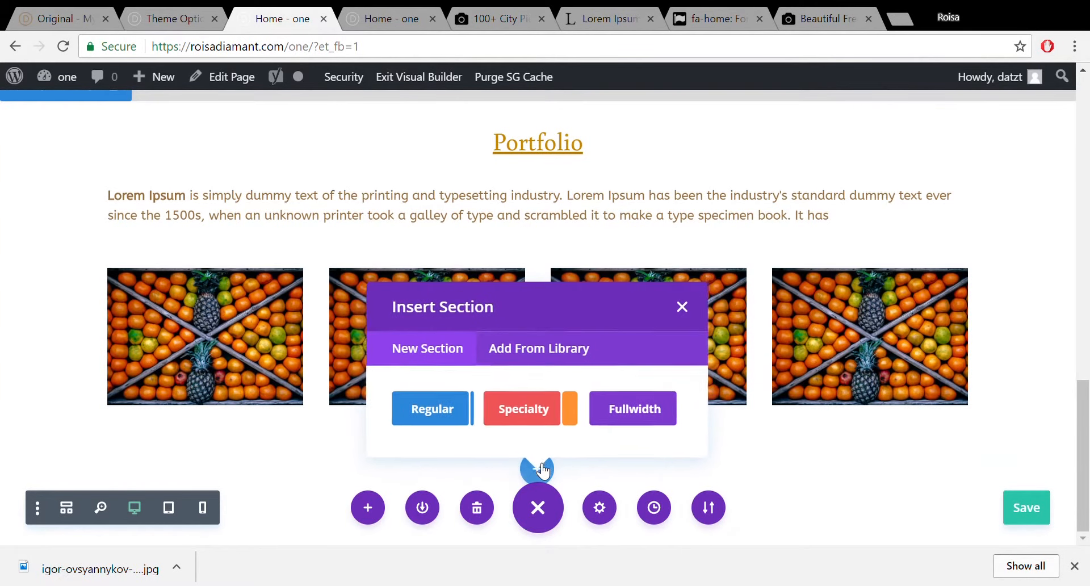
click(430, 407)
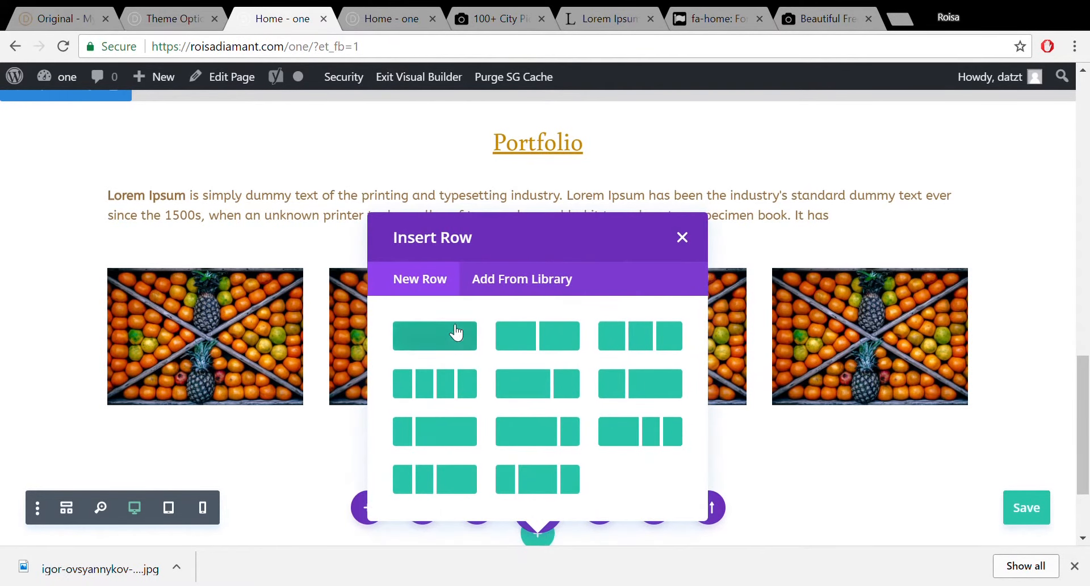
click(455, 336)
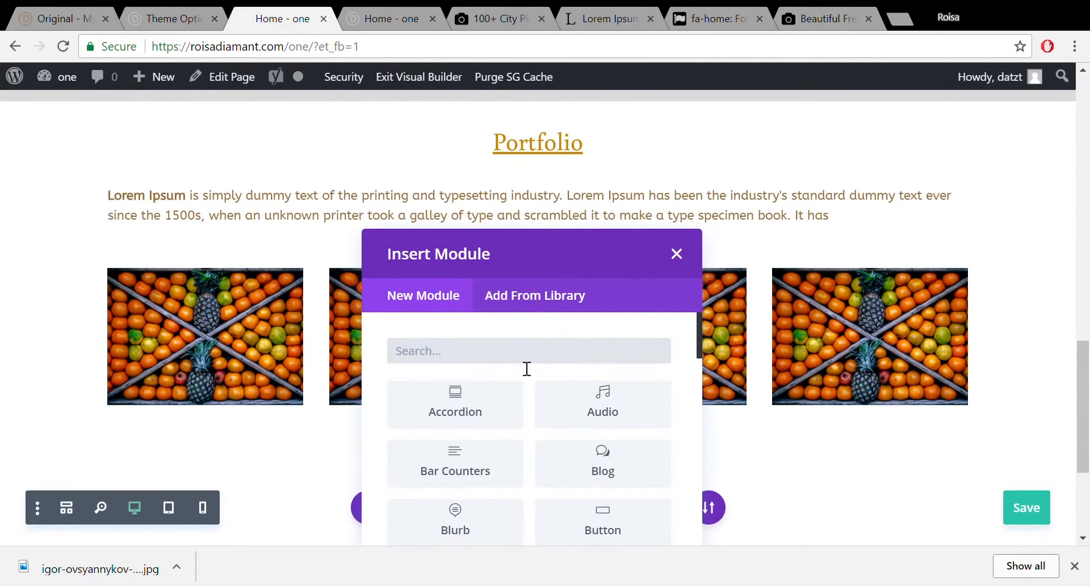
text(tex)
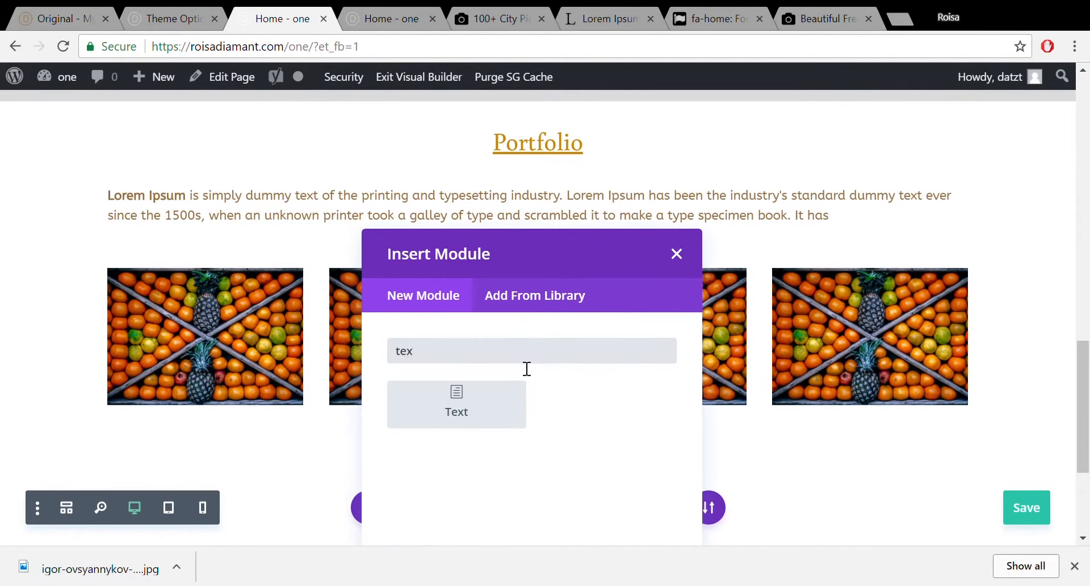
click(496, 394)
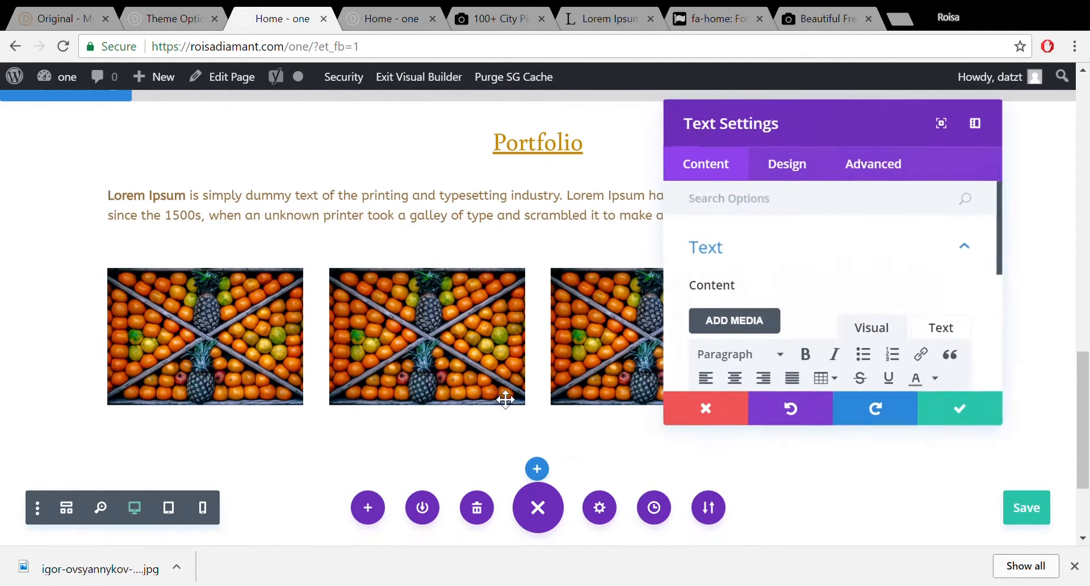
click(780, 355)
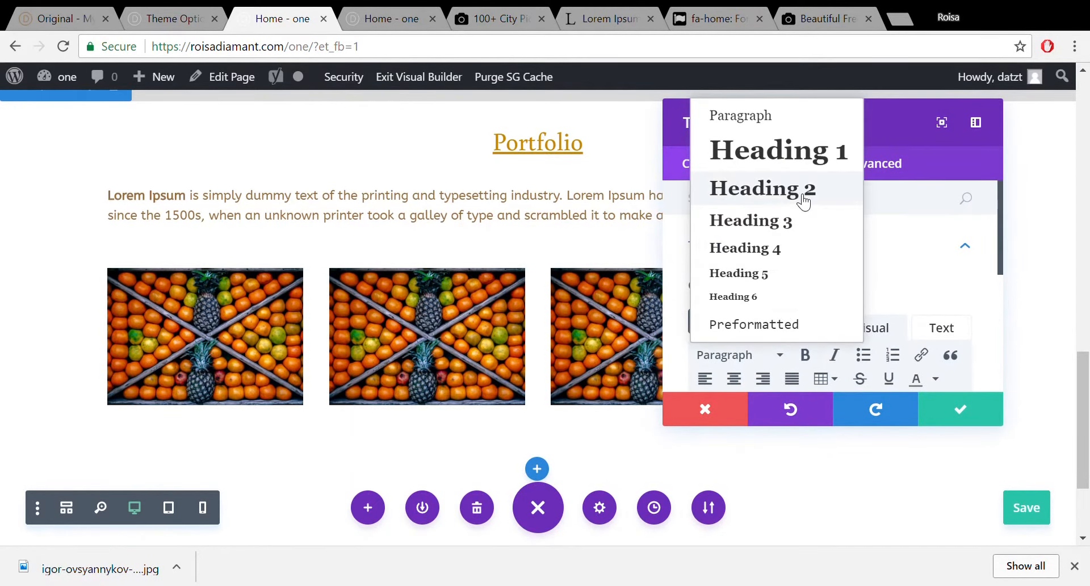
click(705, 408)
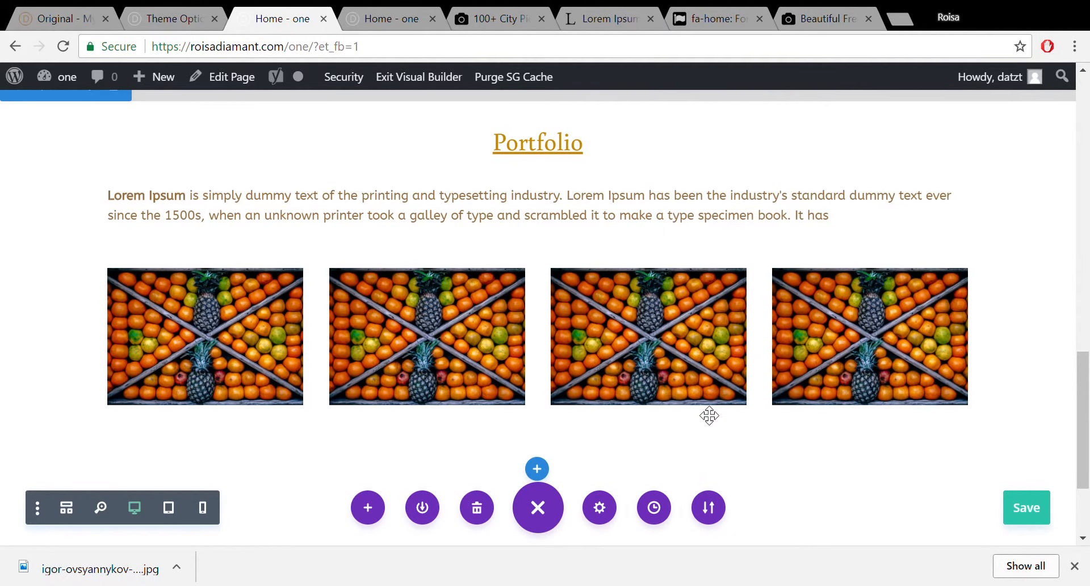
Delete the empty Text module from the new row.
scroll(794, 386, down, 3)
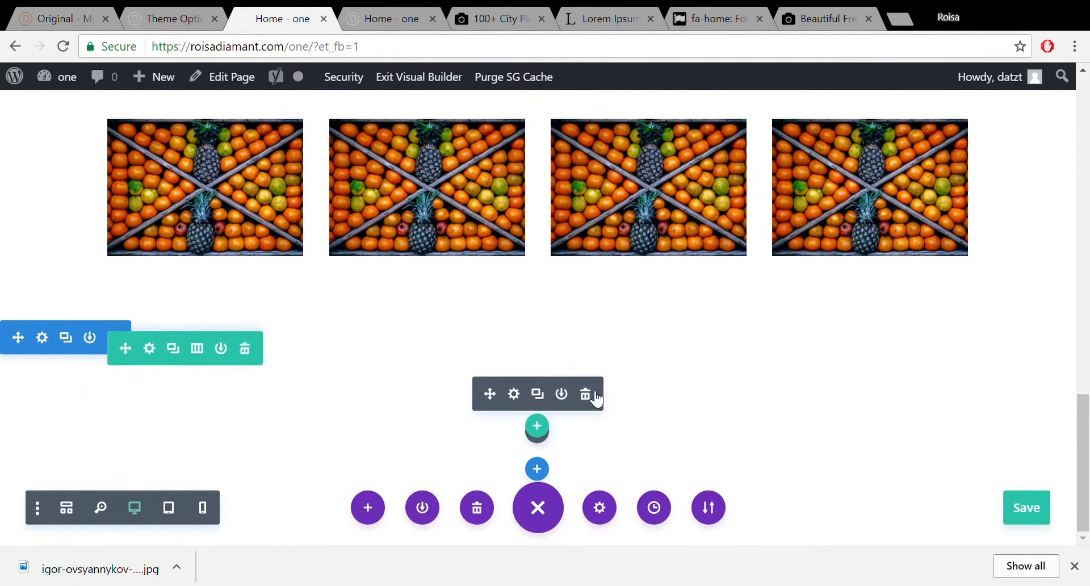
click(594, 394)
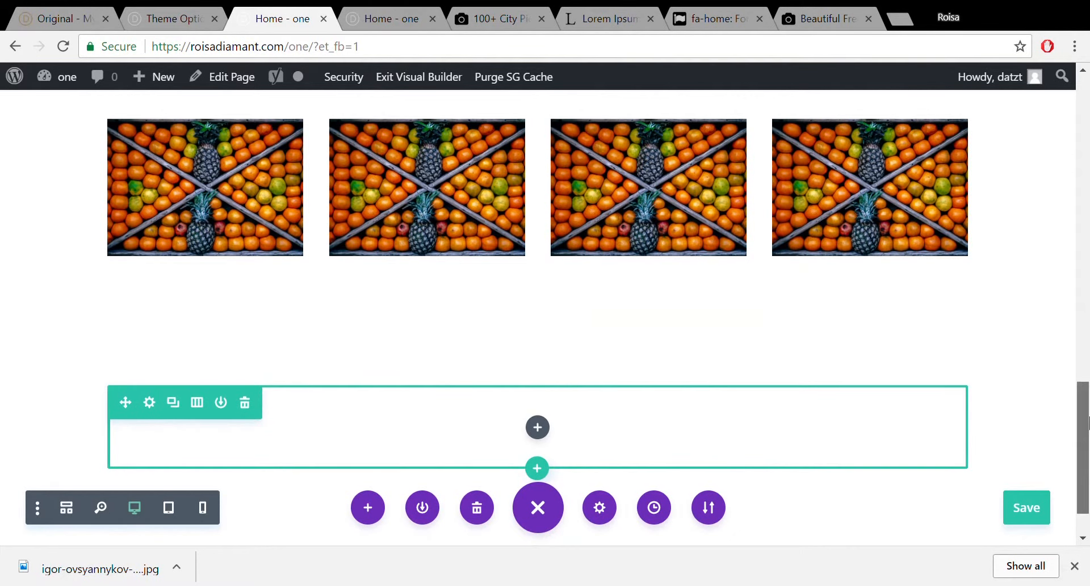
drag(1082, 420, 1085, 300)
Duplicate the Portfolio heading module and drag the copy into the empty row below the images.
mouse_move(538, 397)
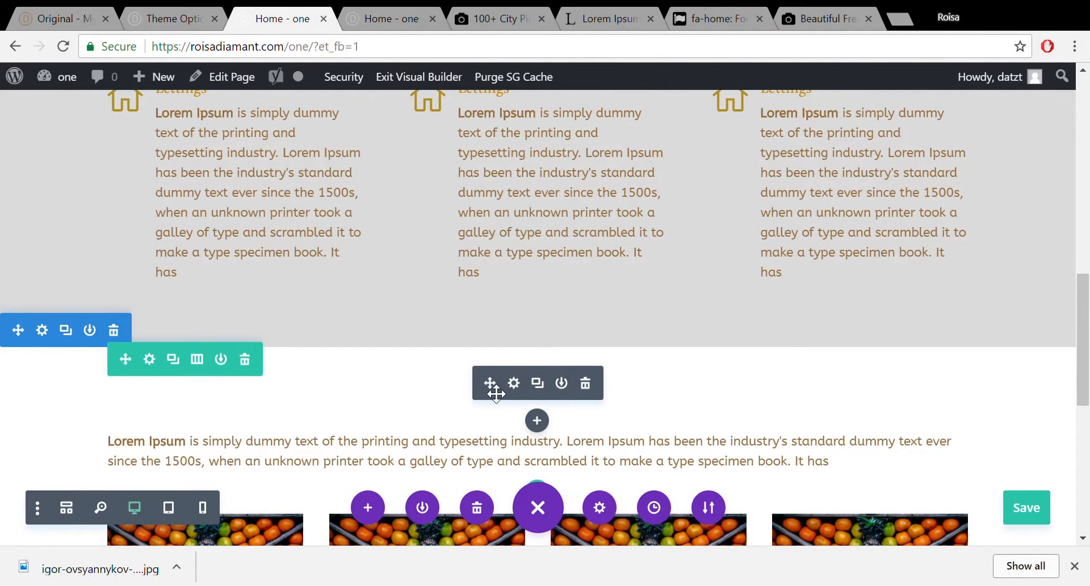
click(537, 383)
drag(496, 388, 547, 355)
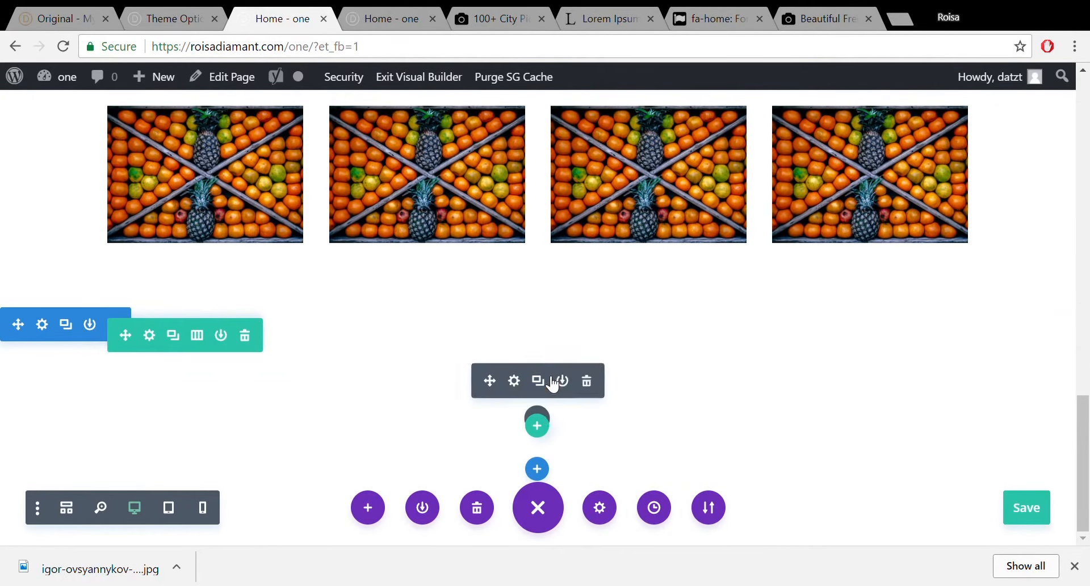
scroll(553, 381, down, 1)
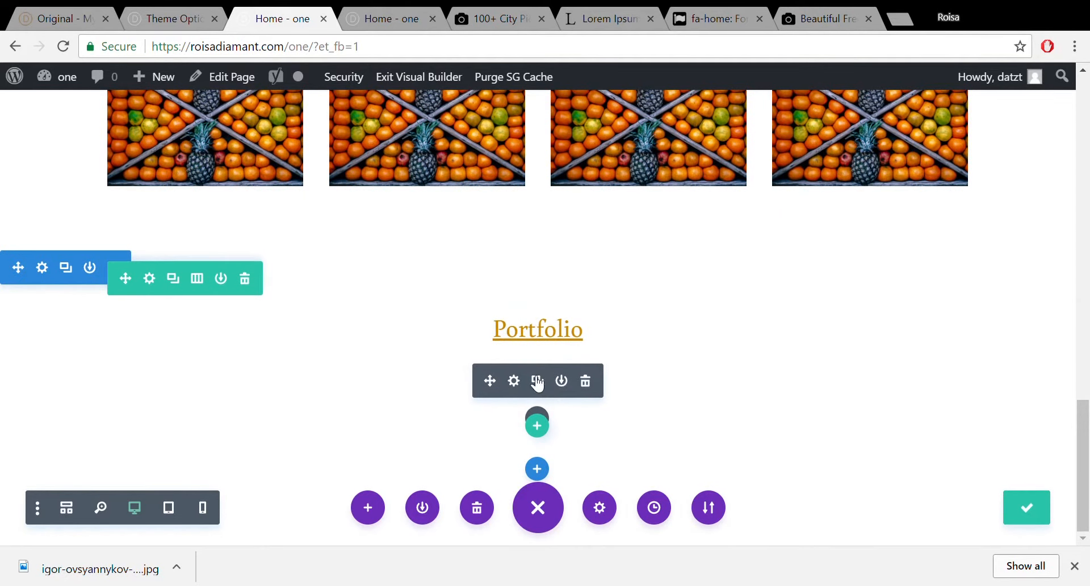
scroll(591, 384, up, 1)
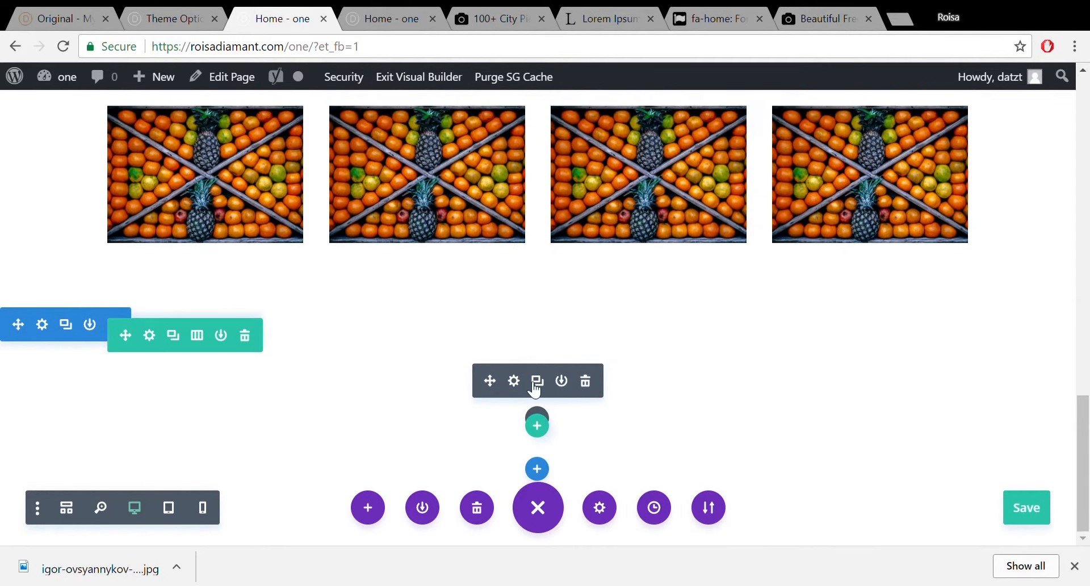
Change the copied heading's text from Portfolio to Testimonials.
click(514, 381)
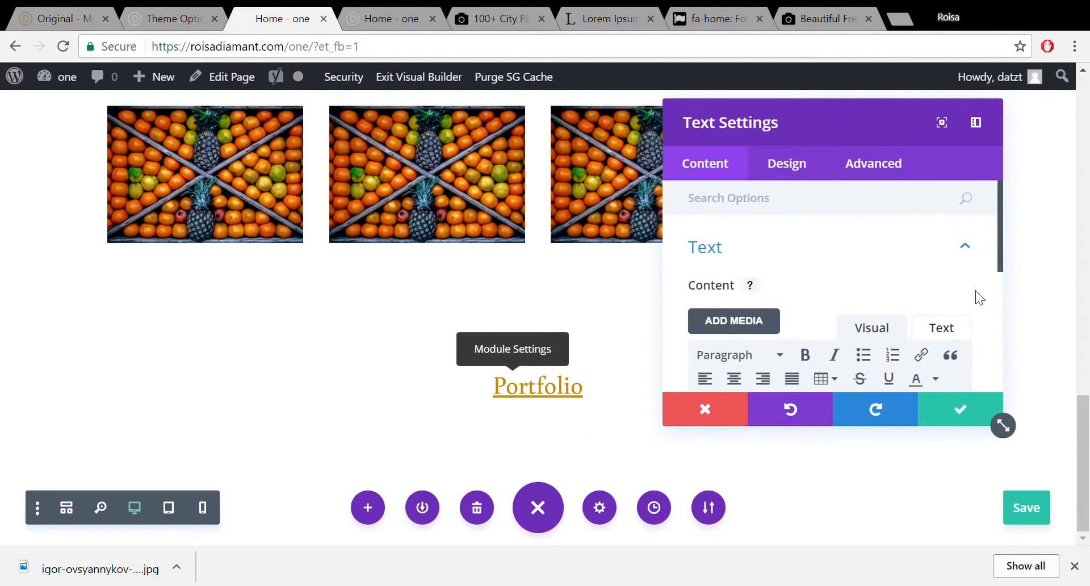
drag(998, 246, 1006, 308)
drag(812, 326, 659, 323)
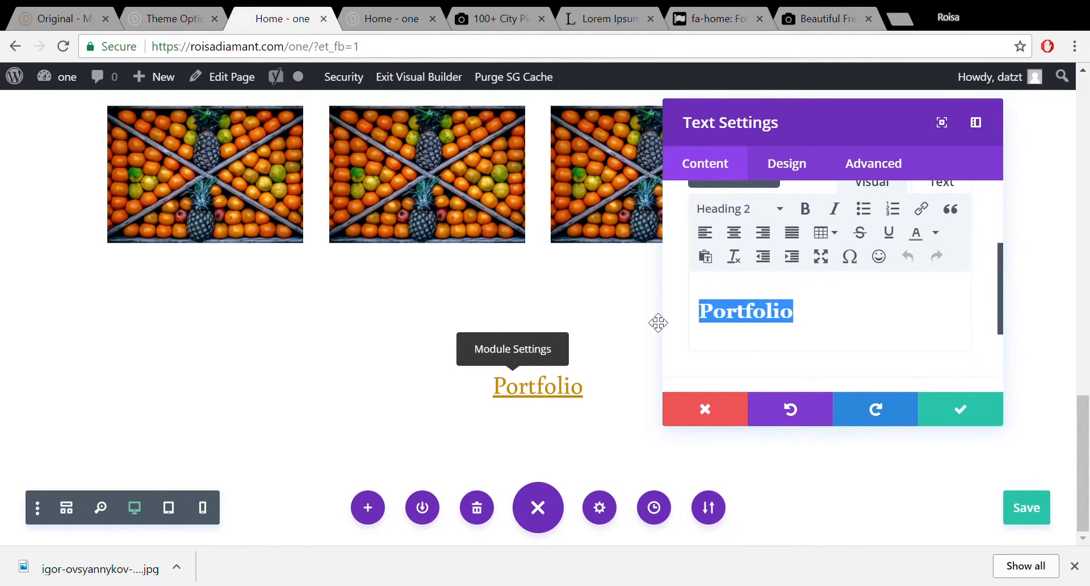
text(Testiom)
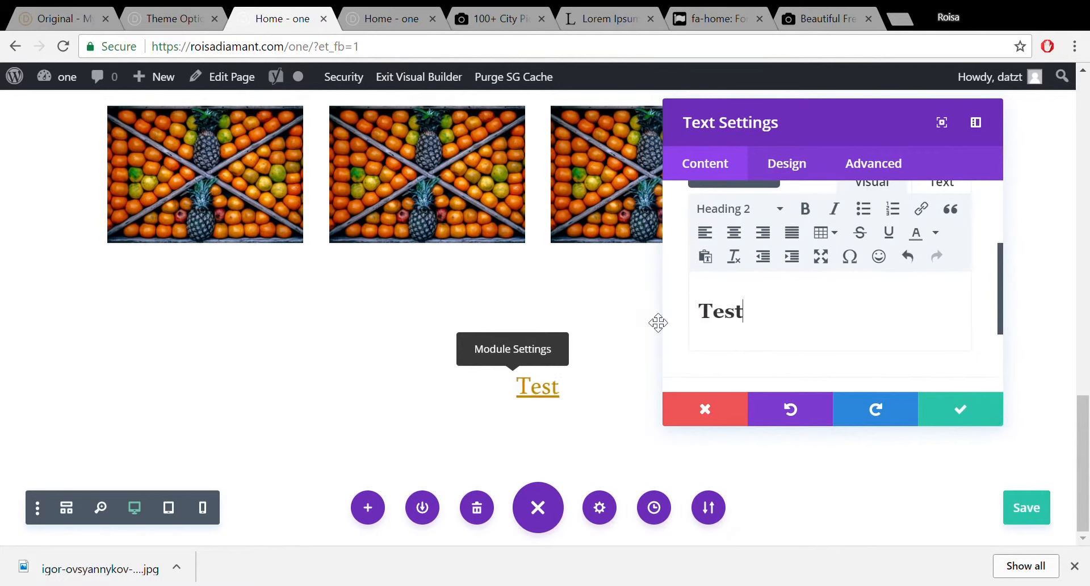
key(BackSpace)
key(BackSpace)
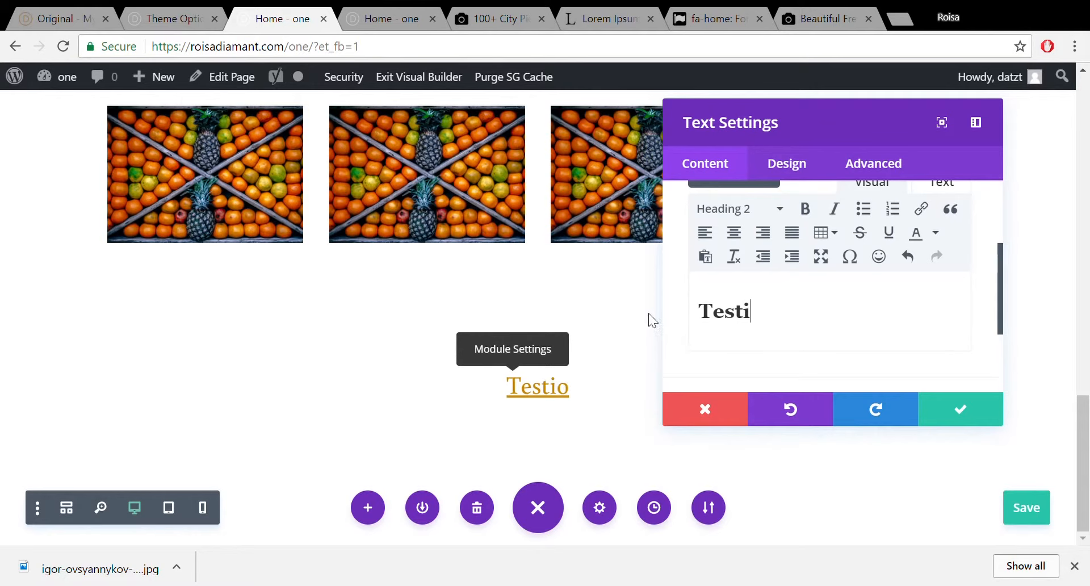
text(monials)
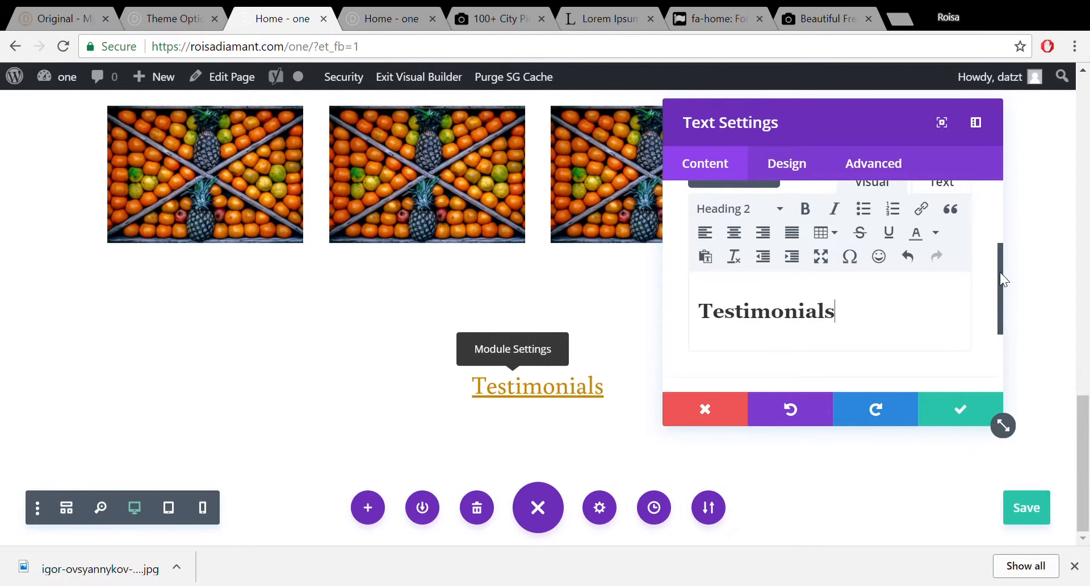
Rename the module's admin label to match, save, and reduce the gap above the heading.
drag(1000, 277, 997, 342)
click(925, 334)
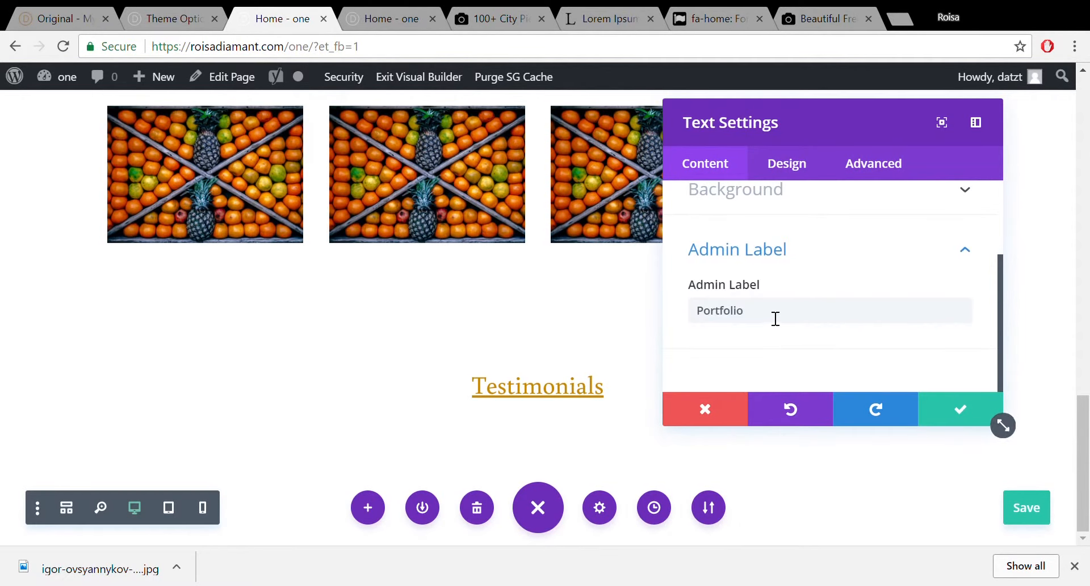
drag(774, 315, 660, 336)
text(Testimonials)
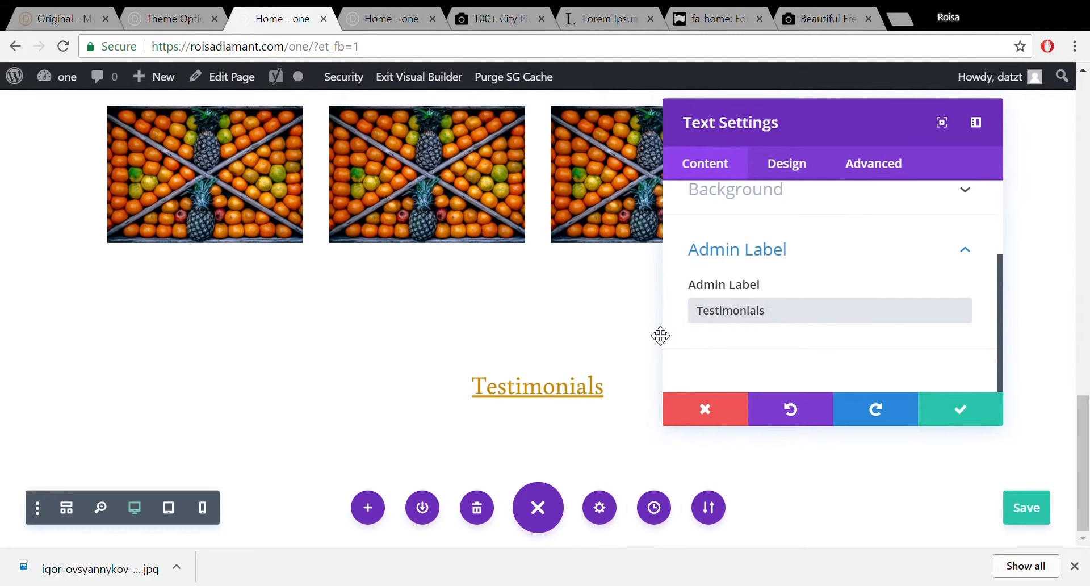
click(957, 419)
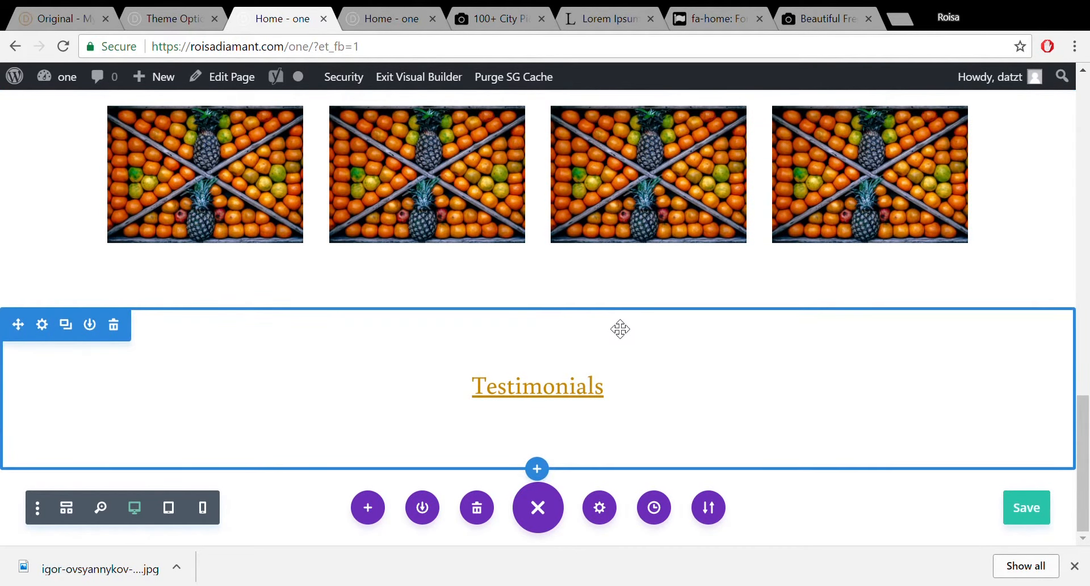
mouse_move(630, 305)
mouse_down()
mouse_move(637, 291)
mouse_move(632, 309)
mouse_up()
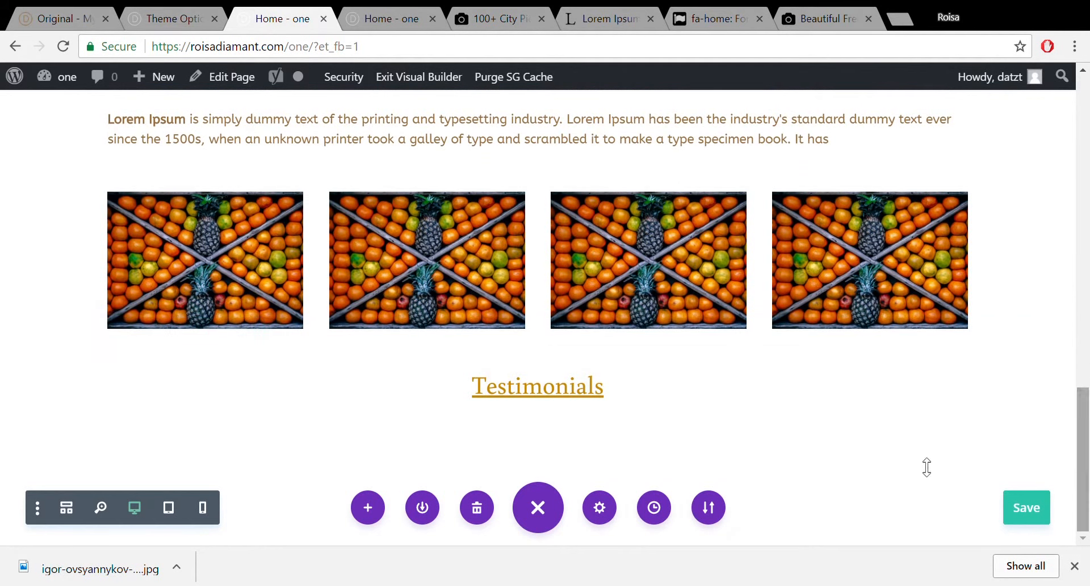
Dismiss the row layouts, then copy the Our Services Lorem Ipsum paragraph under the Testimonials heading.
click(546, 428)
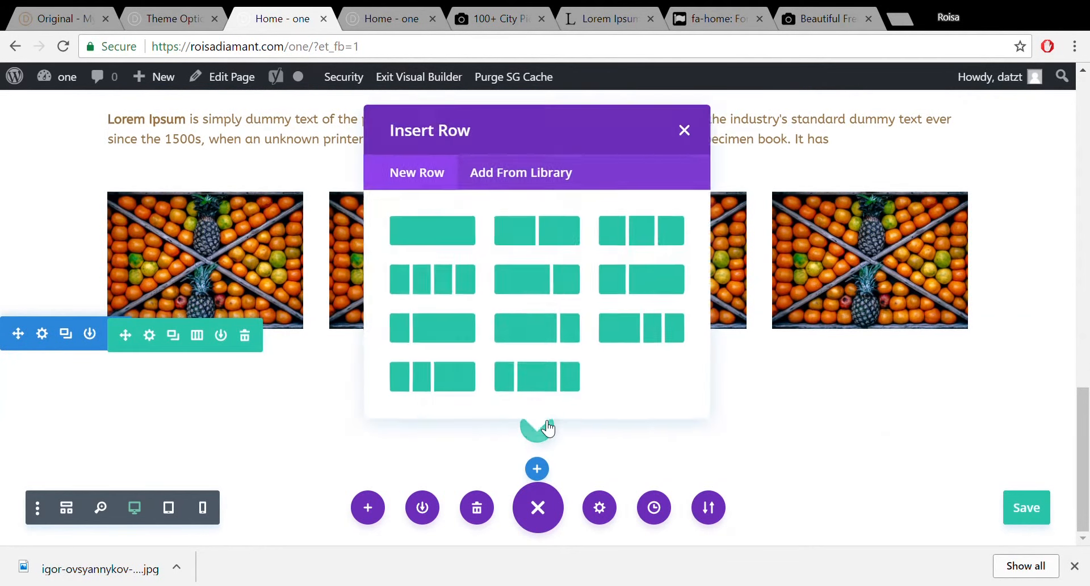
click(680, 128)
drag(1084, 446, 1089, 290)
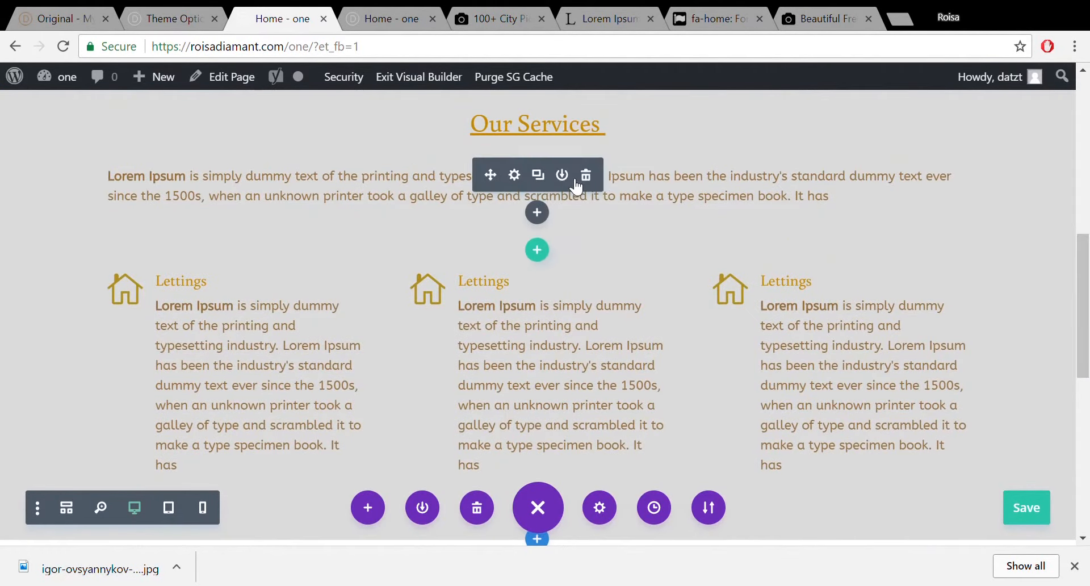
click(544, 178)
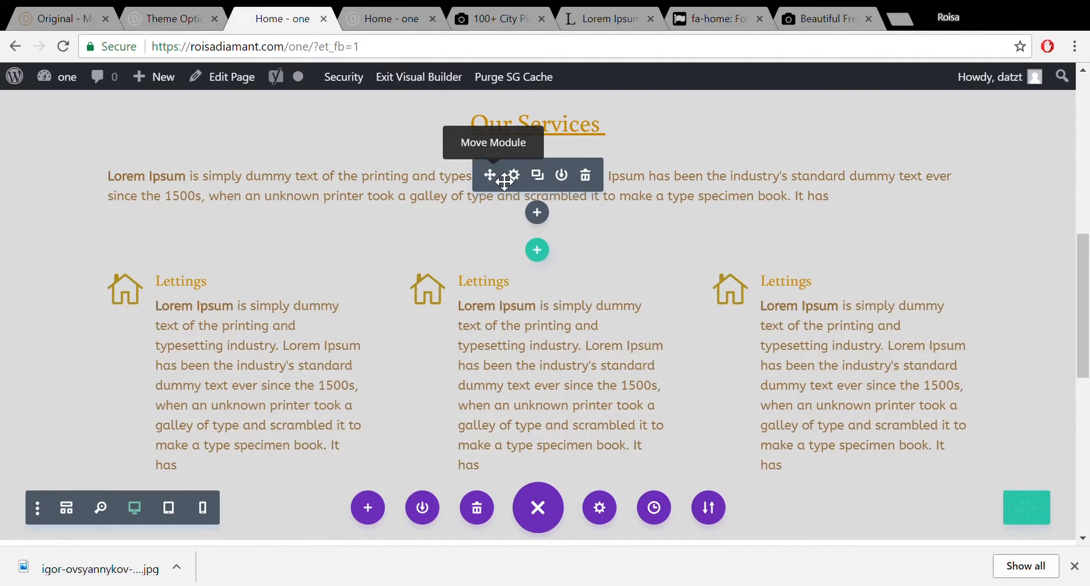
drag(504, 182, 522, 214)
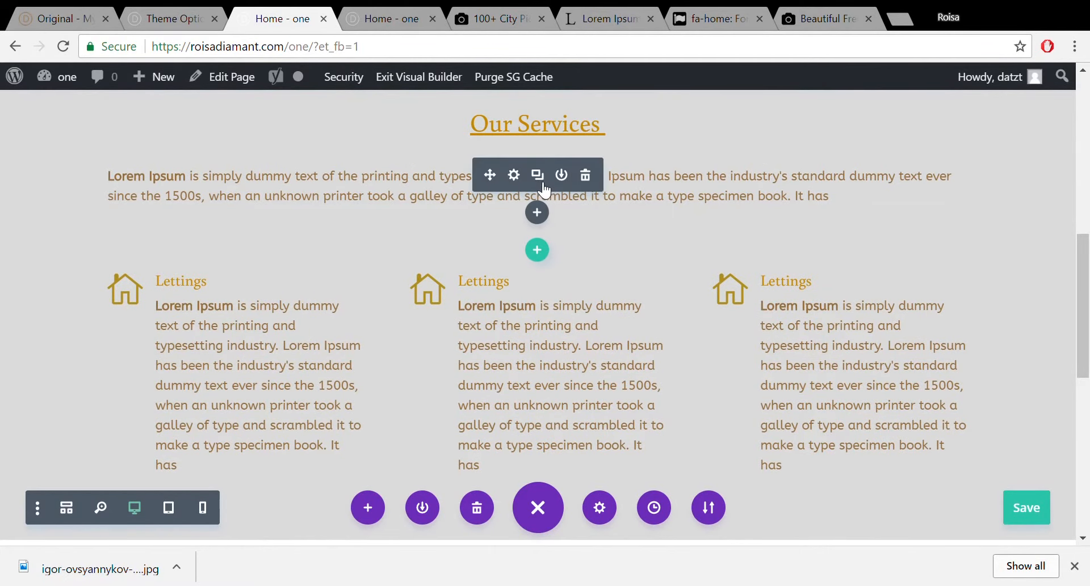
click(539, 177)
drag(504, 180, 658, 392)
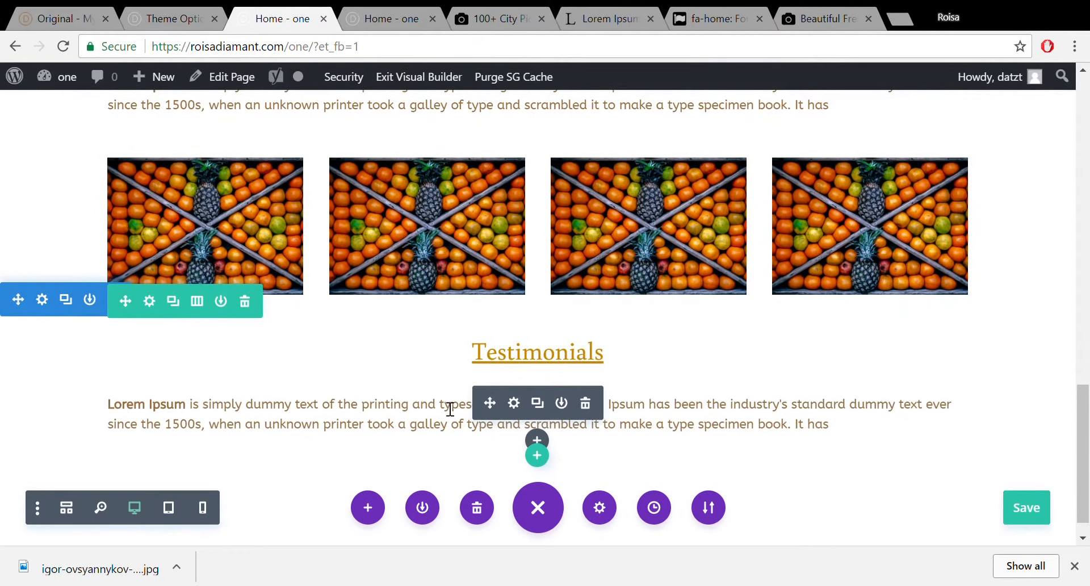
Replace the words 'the printing' with 'jflwdf' in the Testimonials paragraph.
click(420, 414)
drag(413, 408, 345, 408)
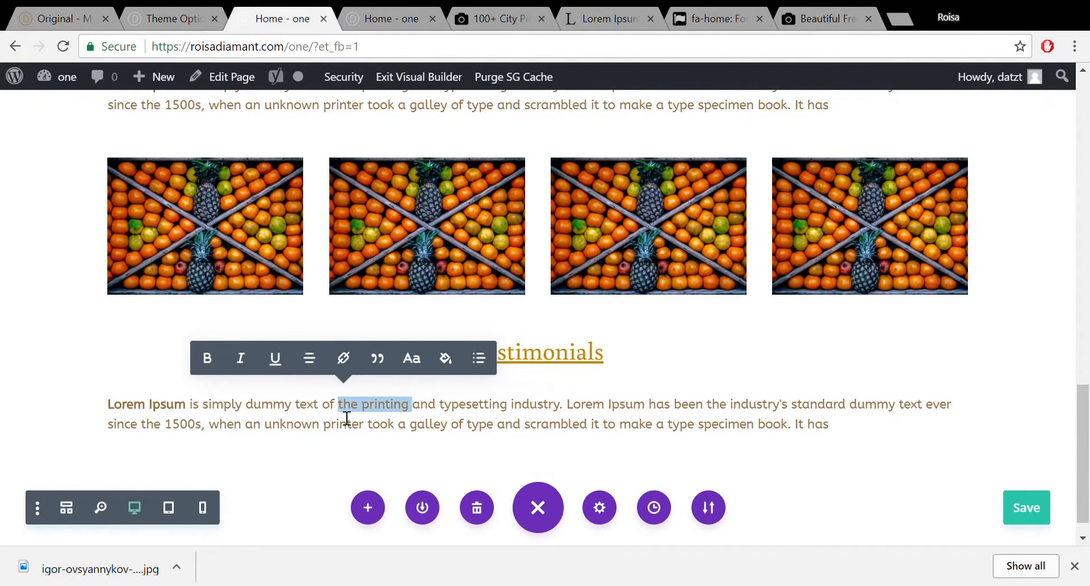
text(jflwdf)
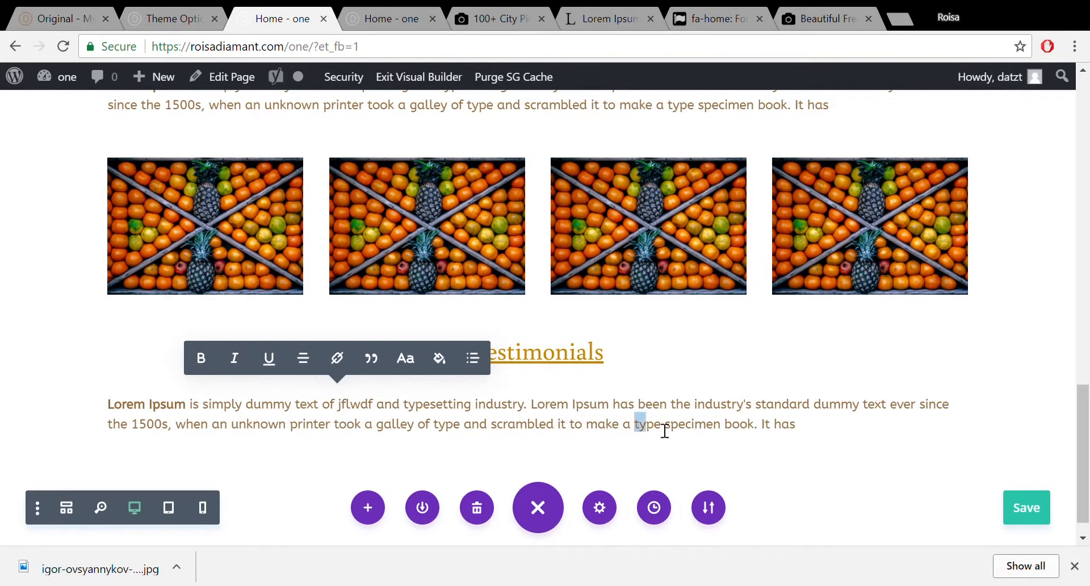
Colour the closing 'type specimen book' words black and finish editing the paragraph.
drag(634, 426, 781, 426)
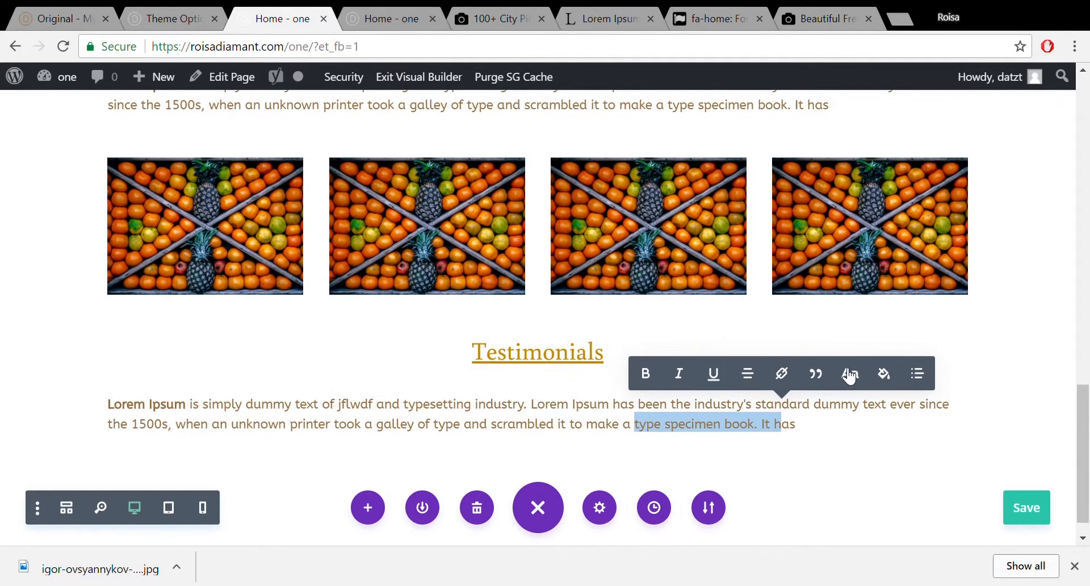
click(884, 372)
click(732, 305)
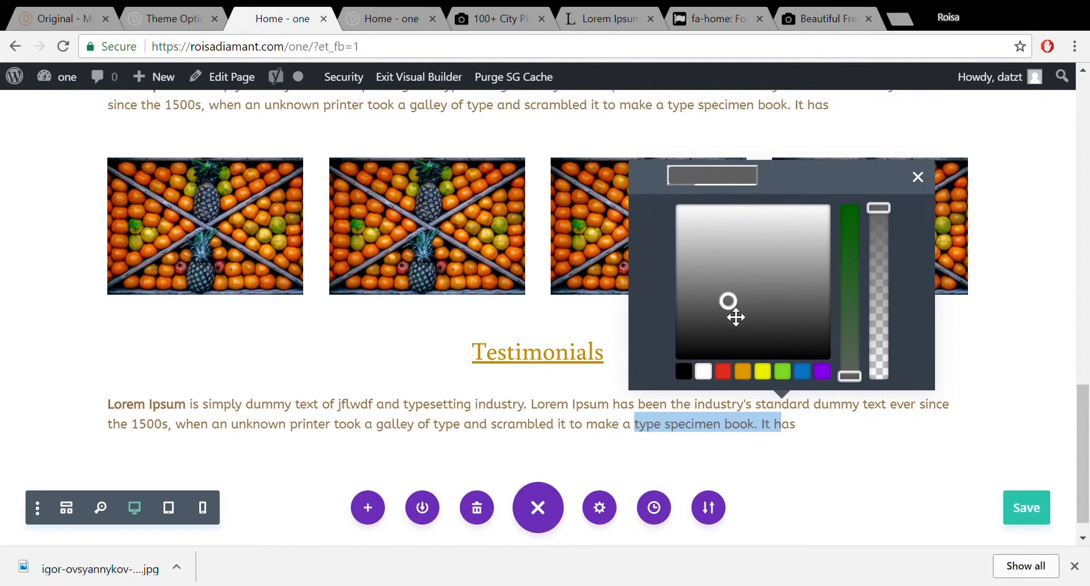
click(675, 373)
click(684, 372)
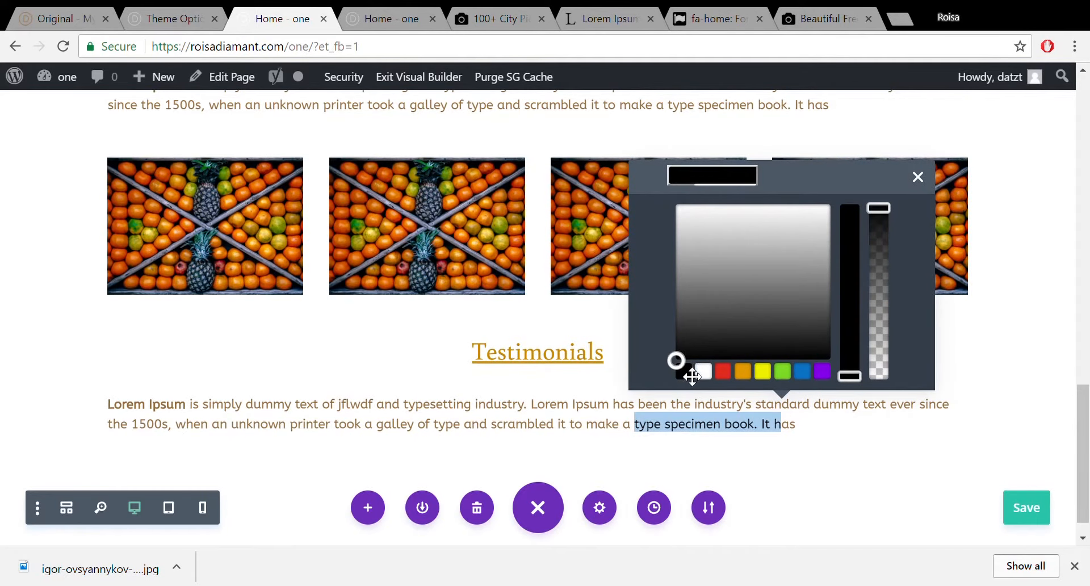
click(920, 177)
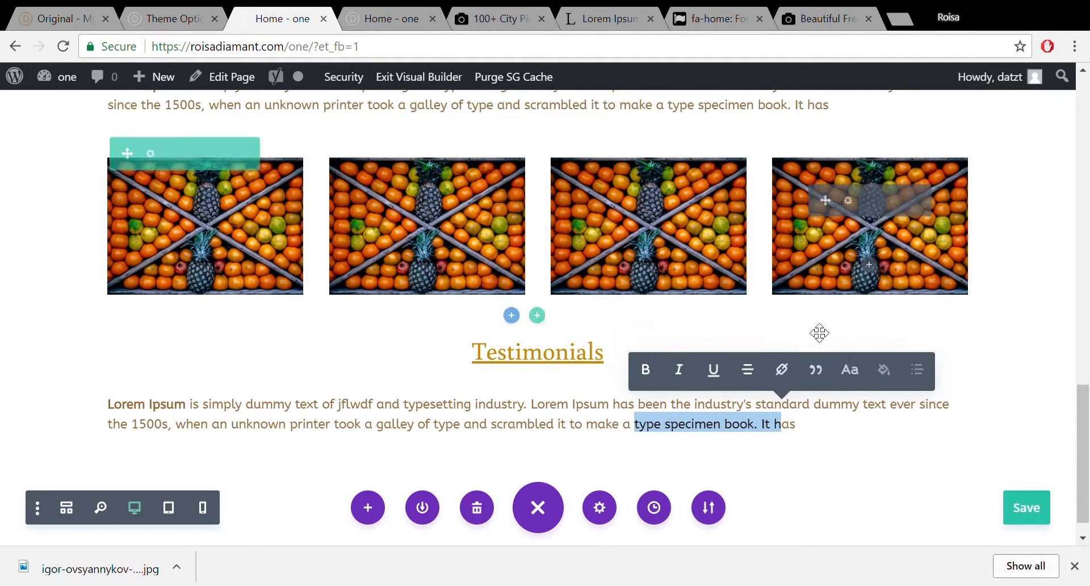
click(615, 424)
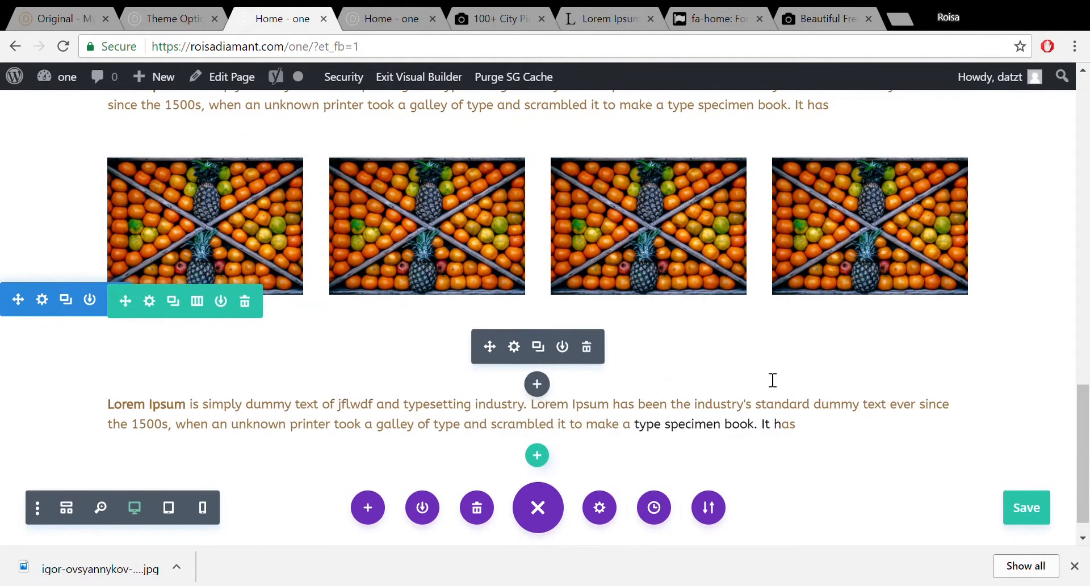
drag(1086, 417, 1088, 463)
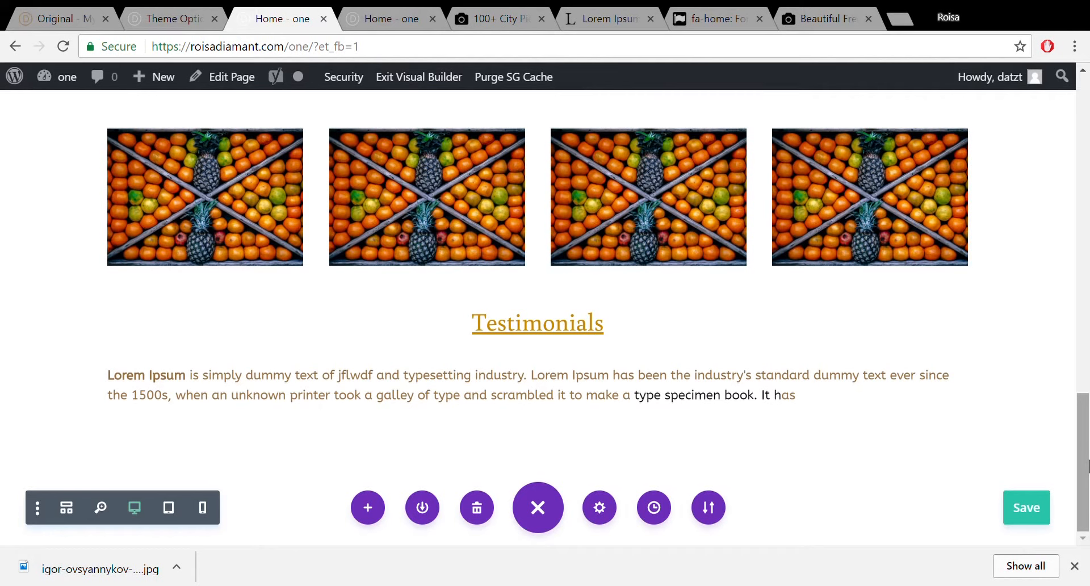
mouse_move(678, 389)
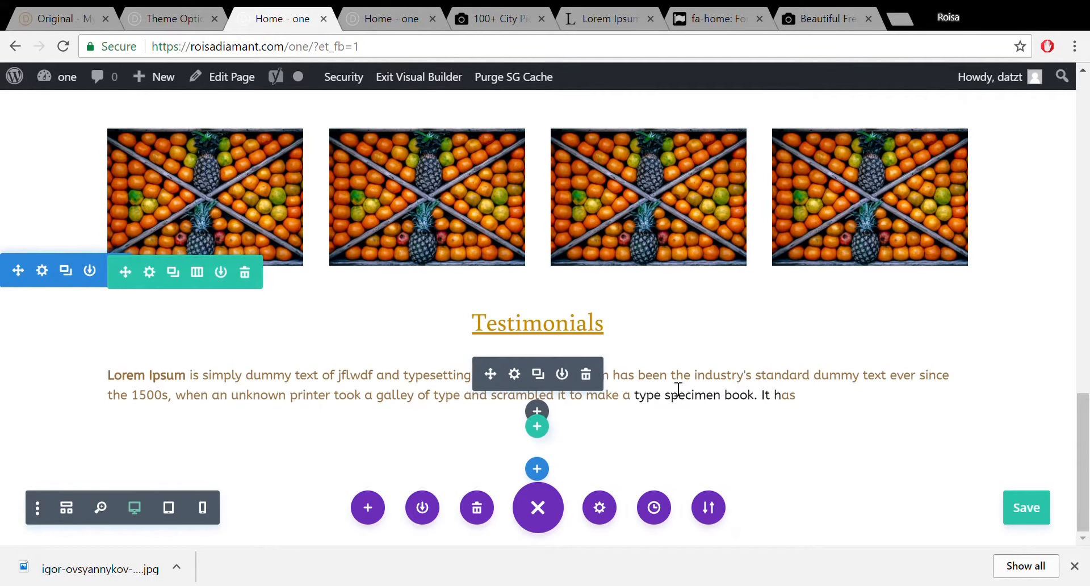
Add a one-column row under the Testimonials text with a Slider module and a first slide.
click(537, 426)
click(414, 222)
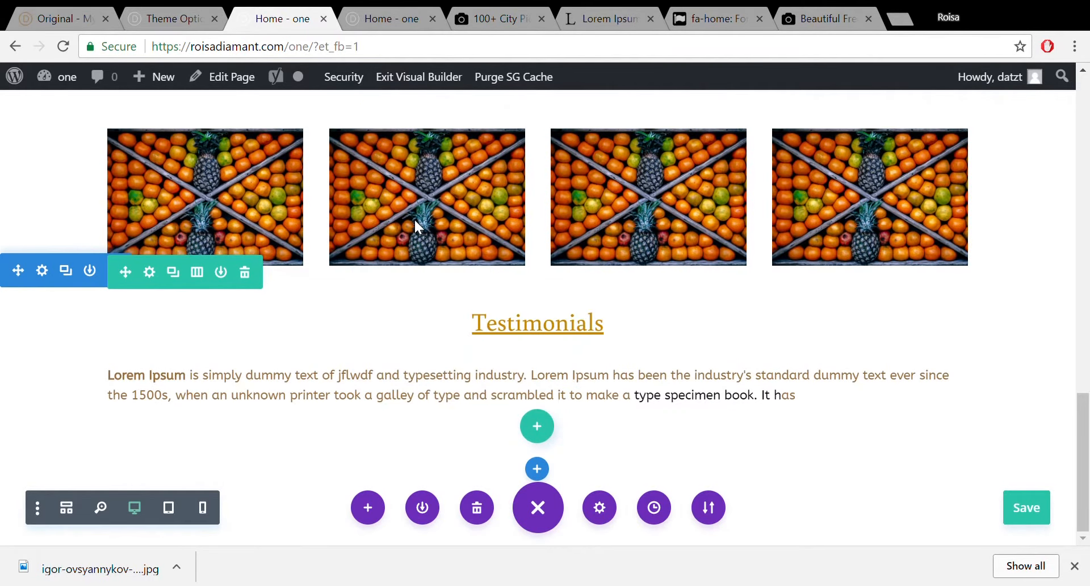
text(s)
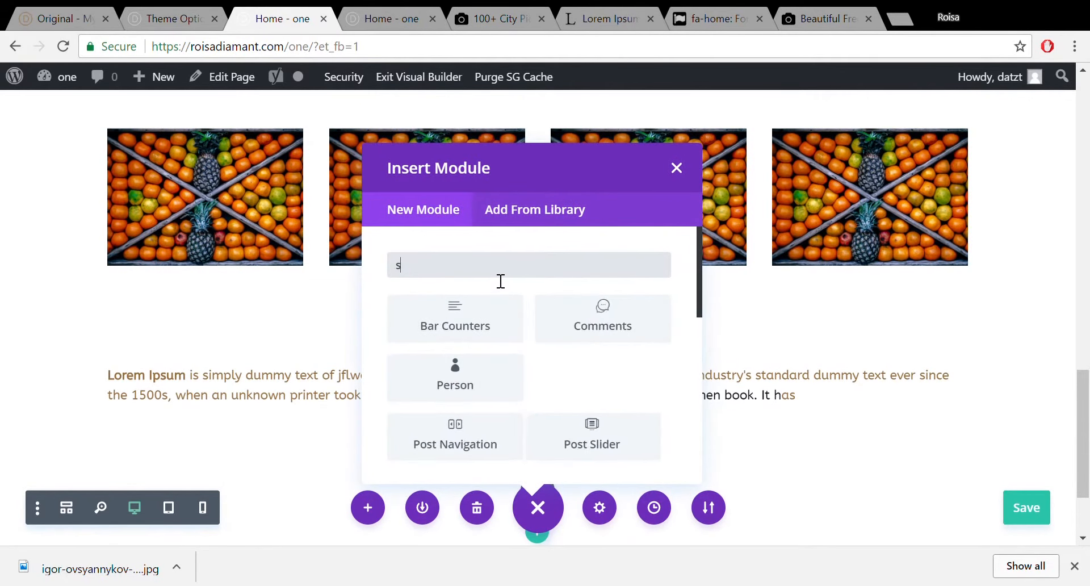
text(lider)
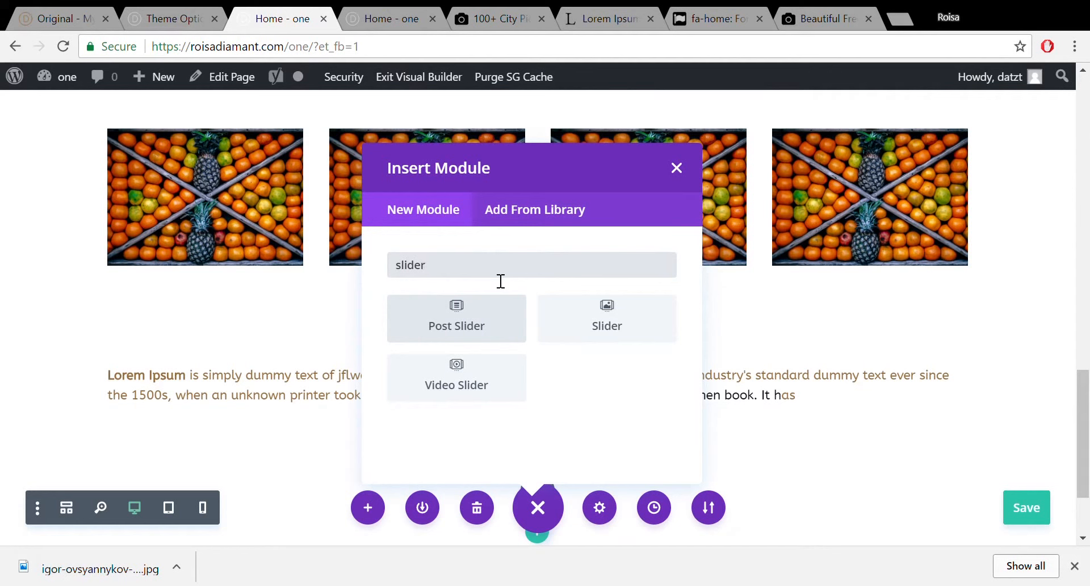
click(599, 310)
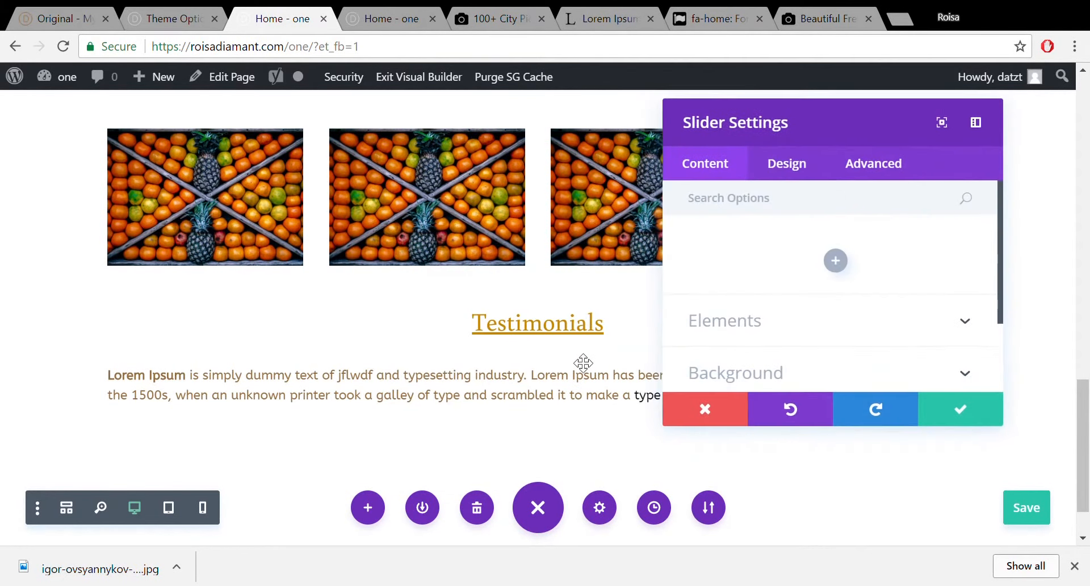
click(835, 261)
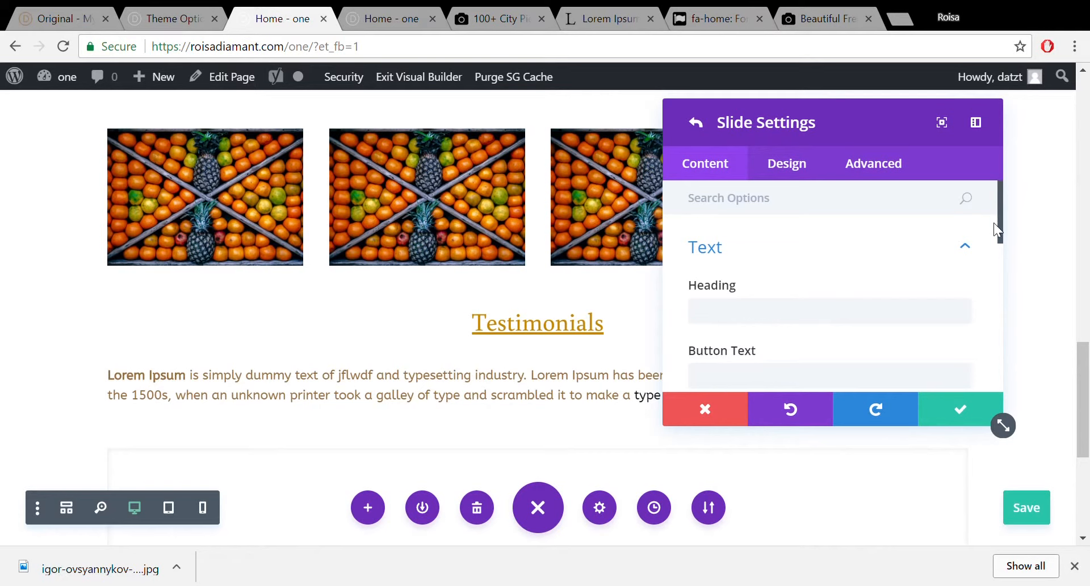
drag(1000, 223, 999, 263)
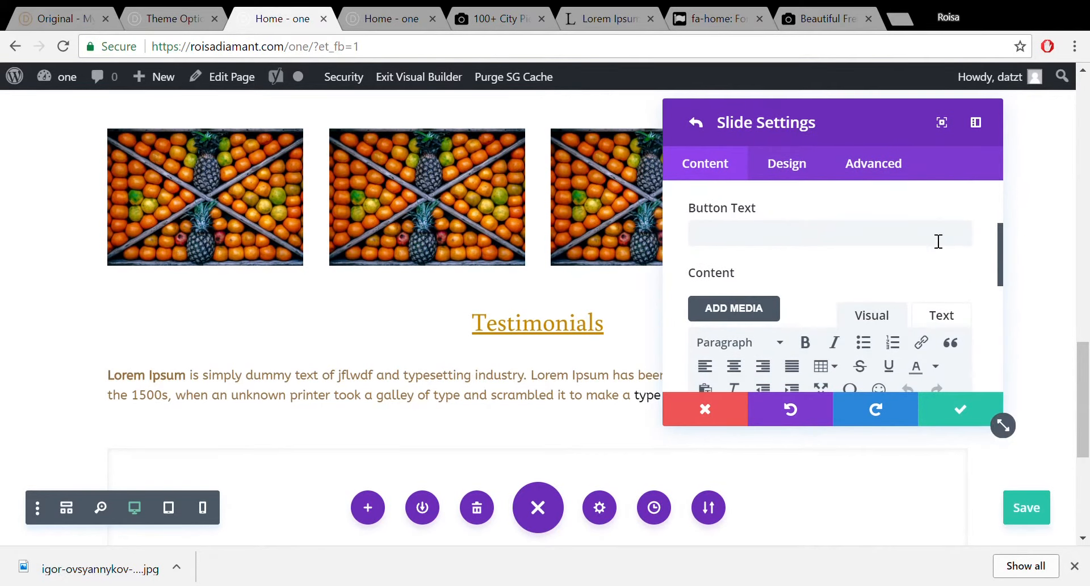
Set the slide's button text to 'Contact Now' and paste the lipsum.com paragraph into its content.
click(913, 237)
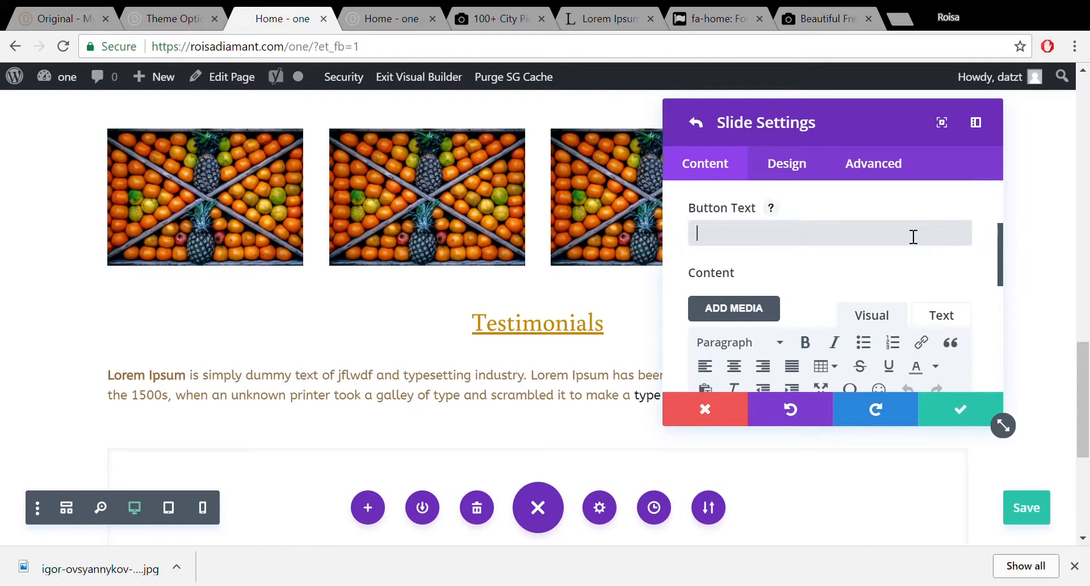
text(Contact)
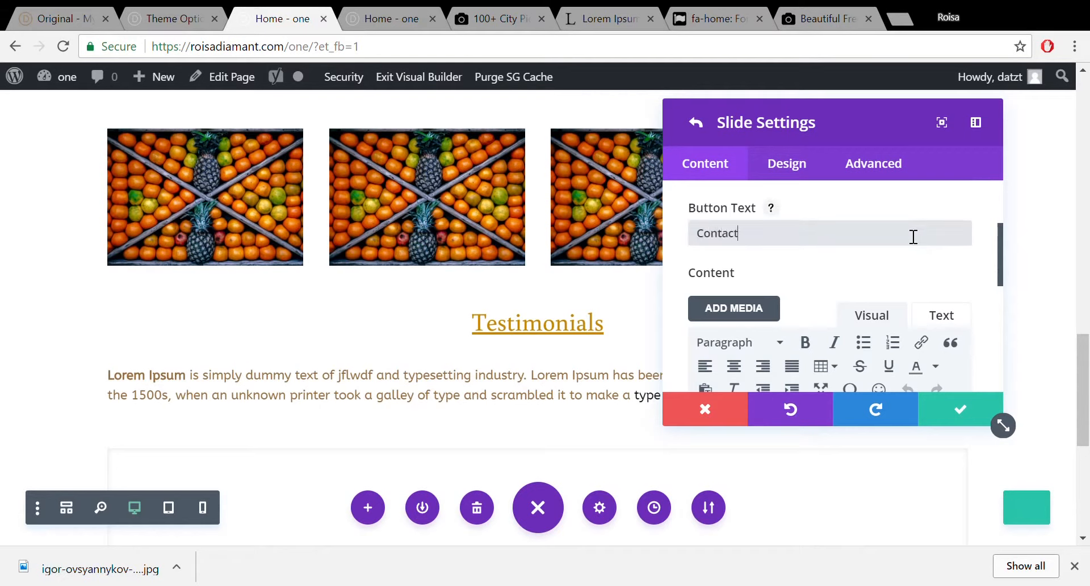
text( Nw)
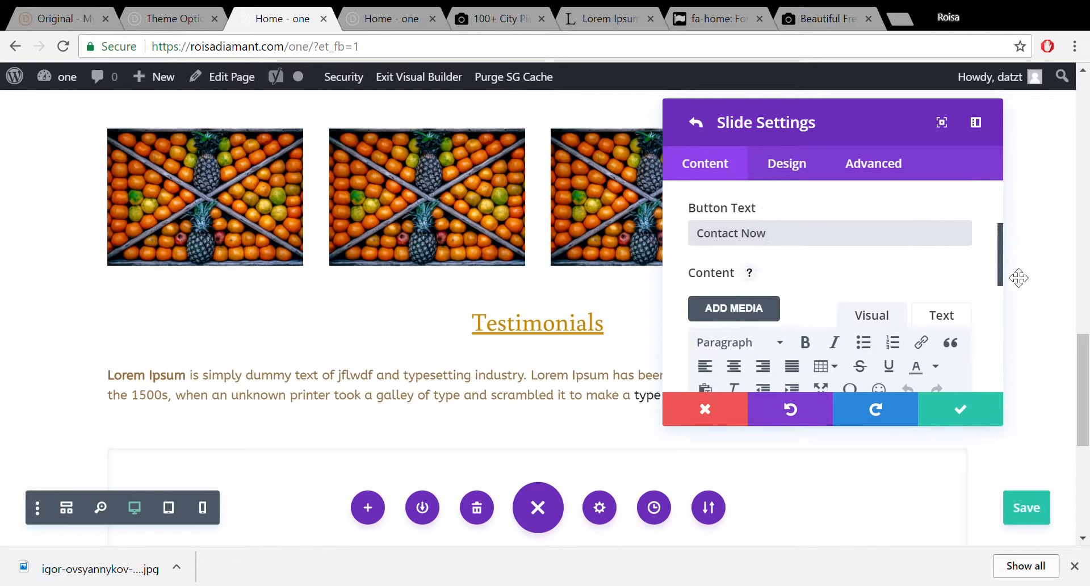
drag(1000, 265, 995, 319)
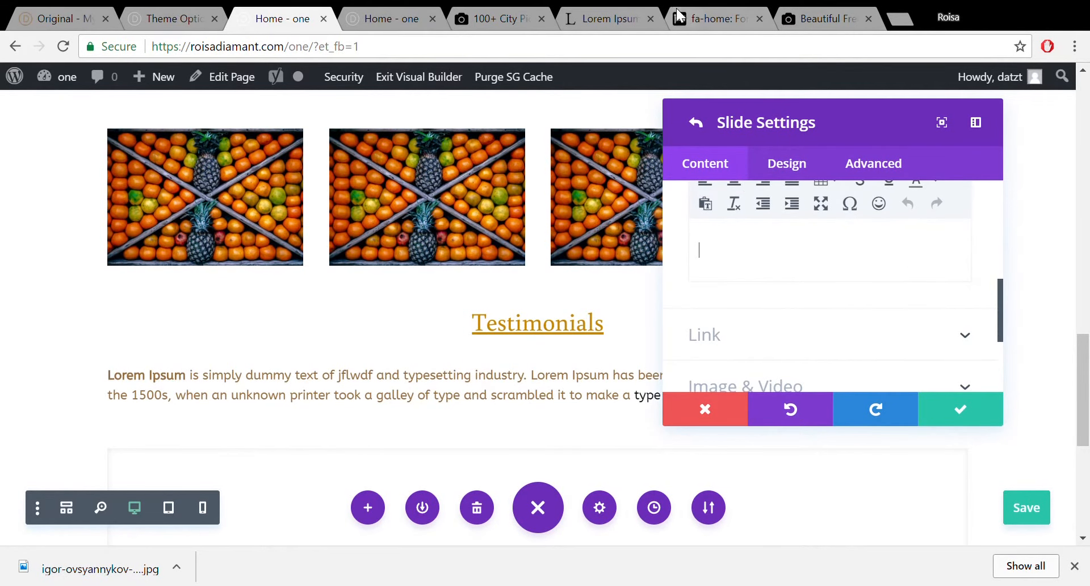
click(606, 16)
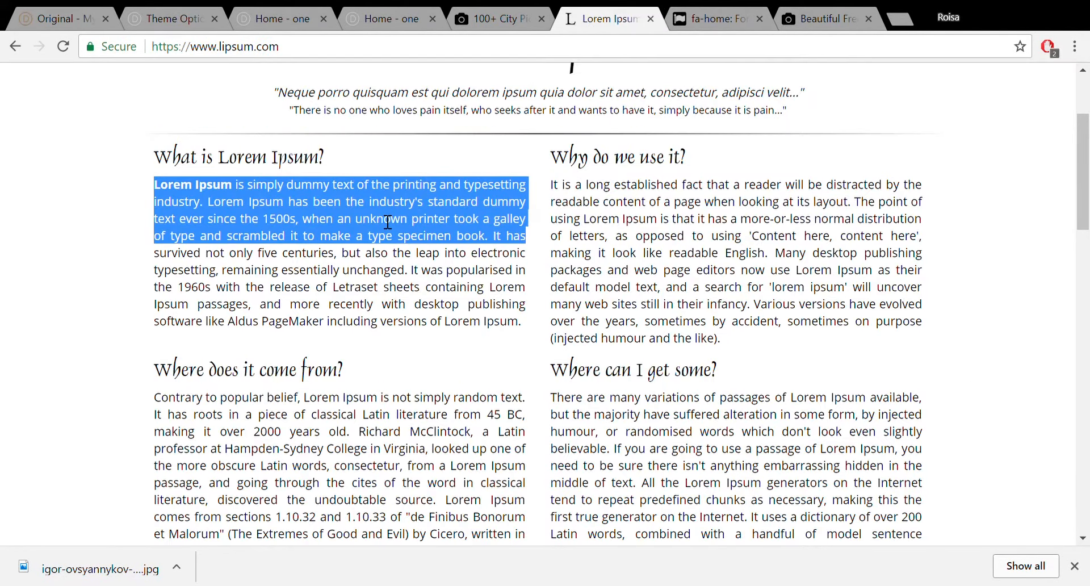
click(273, 25)
click(752, 245)
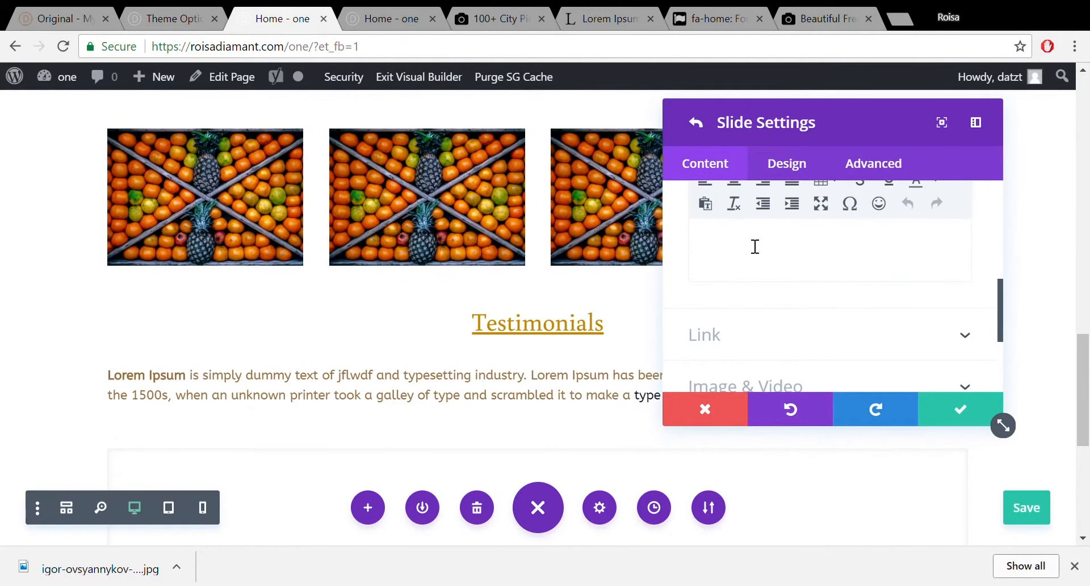
text(Lorem Ipsum is simply dummy text of the printing and typesetting industry. Lorem Ipsum has been the industry's standard dummy text ever since the 1500s, when an unknown printer took a galley of type and scrambled it to make a type specimen book. It has)
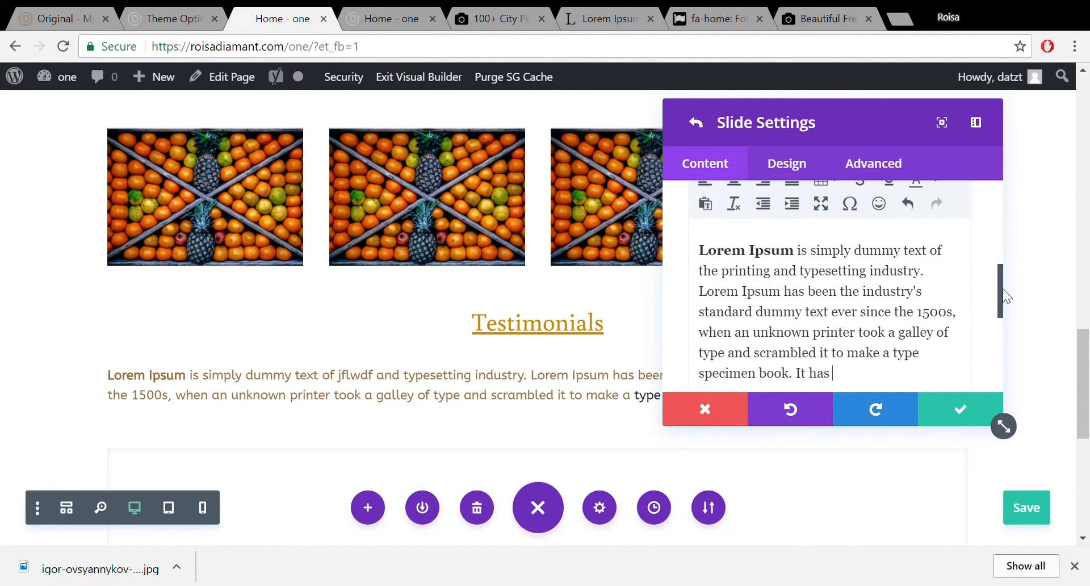
drag(999, 287, 1012, 353)
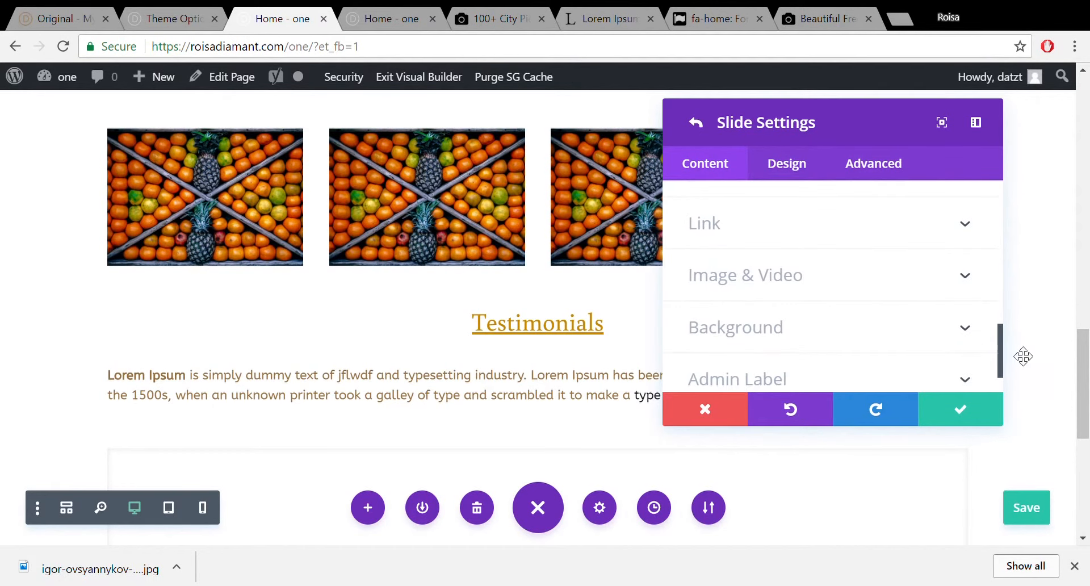
click(914, 274)
Upload the portrait of the bearded man in a beanie as the slide image and save the slide.
click(939, 273)
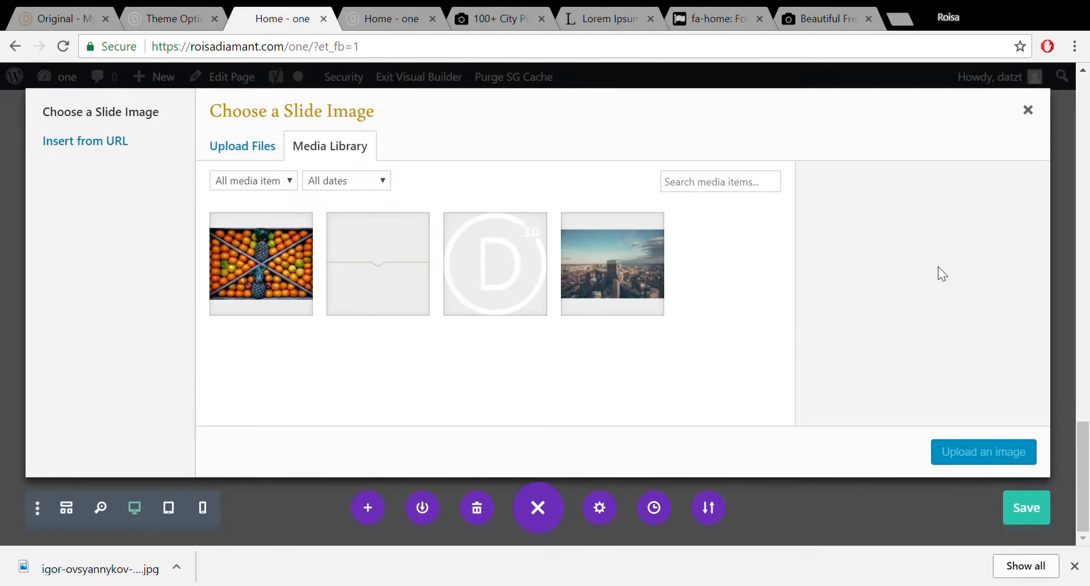
click(265, 152)
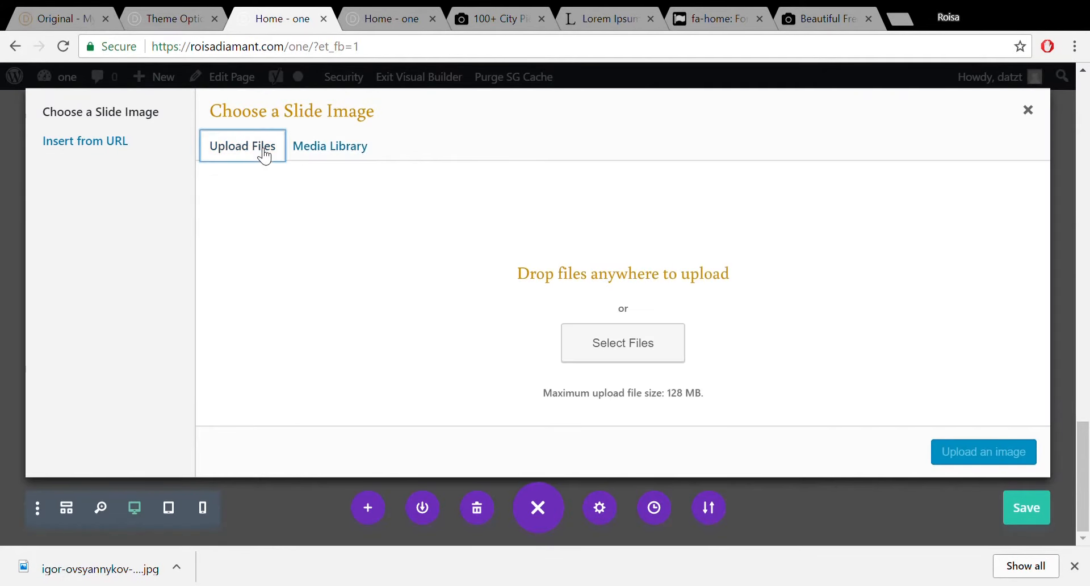
click(611, 329)
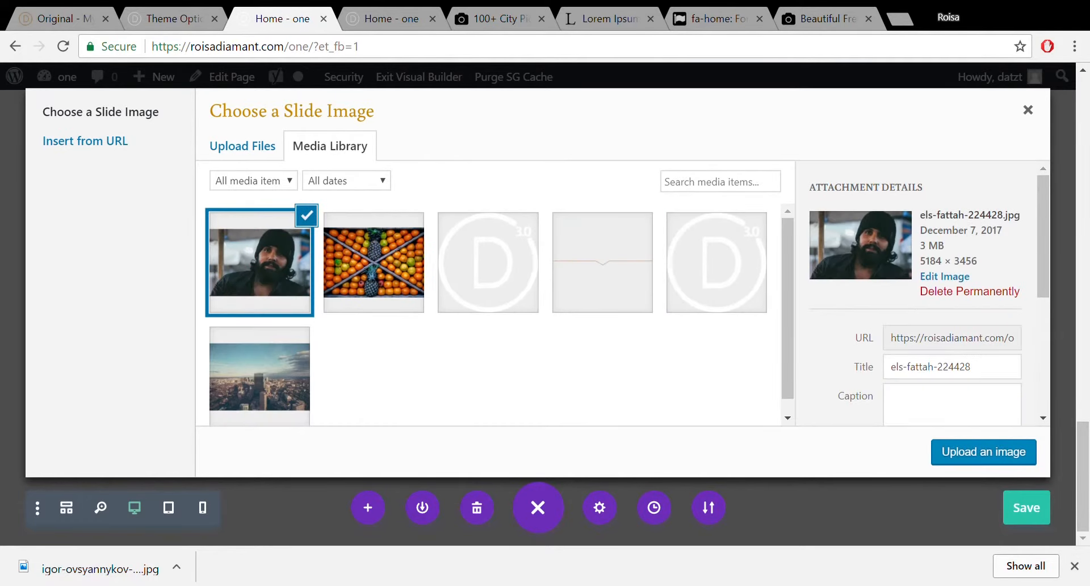
click(990, 454)
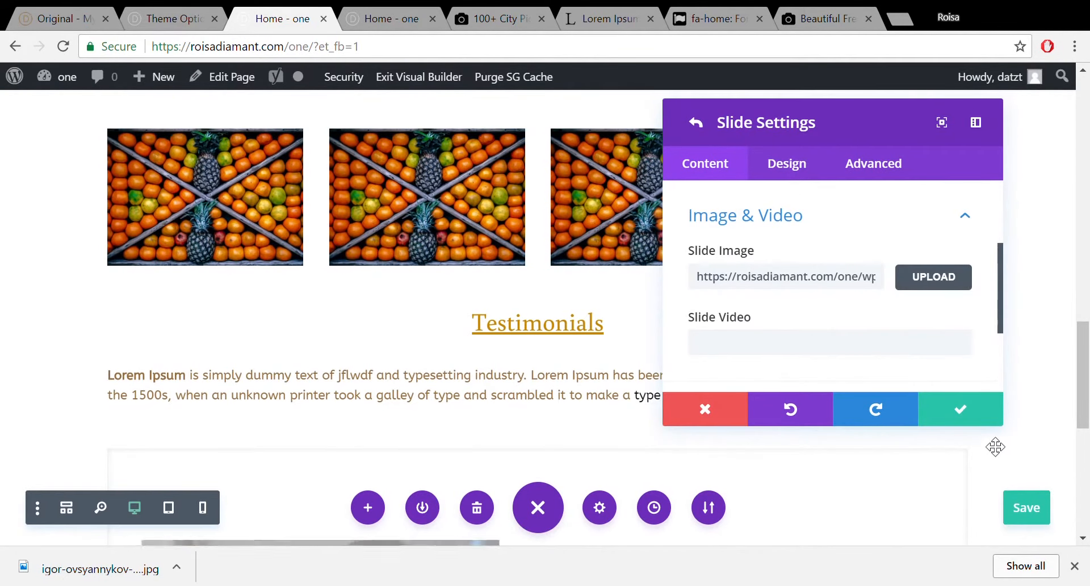
click(968, 406)
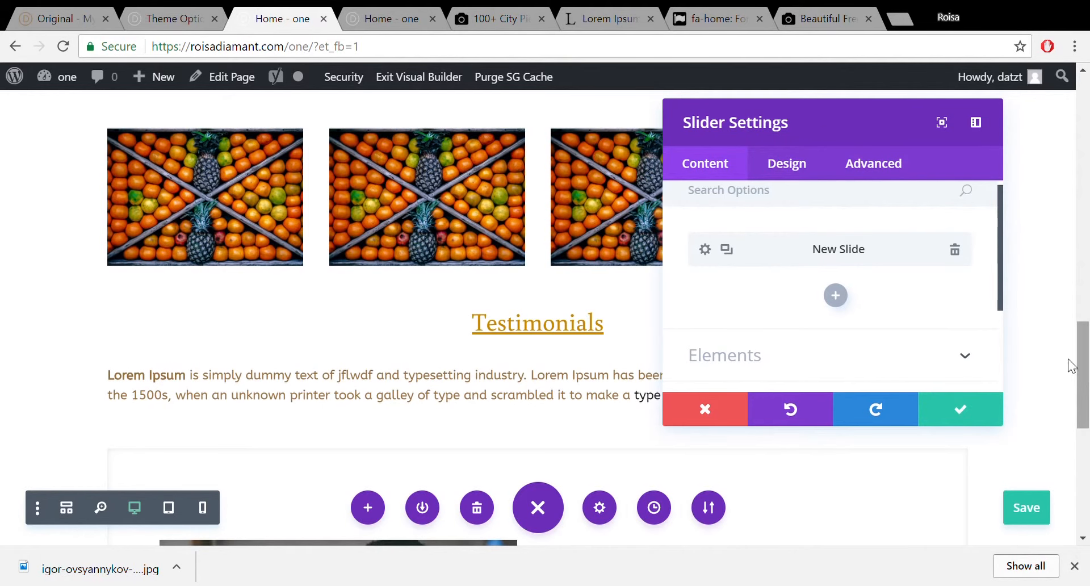
Add a second slide with the city photo from the media library as its image.
click(834, 295)
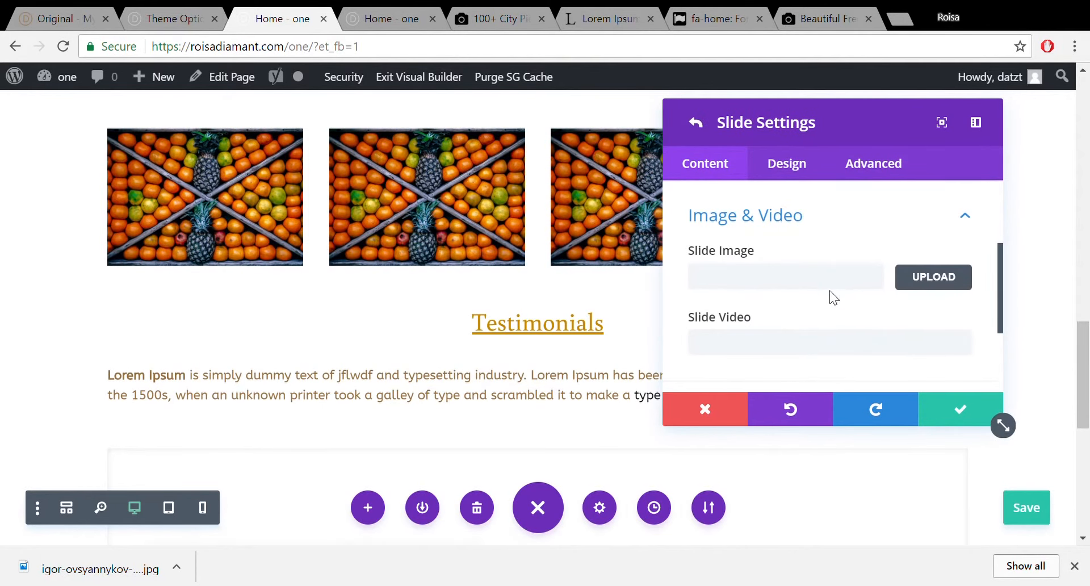
click(923, 285)
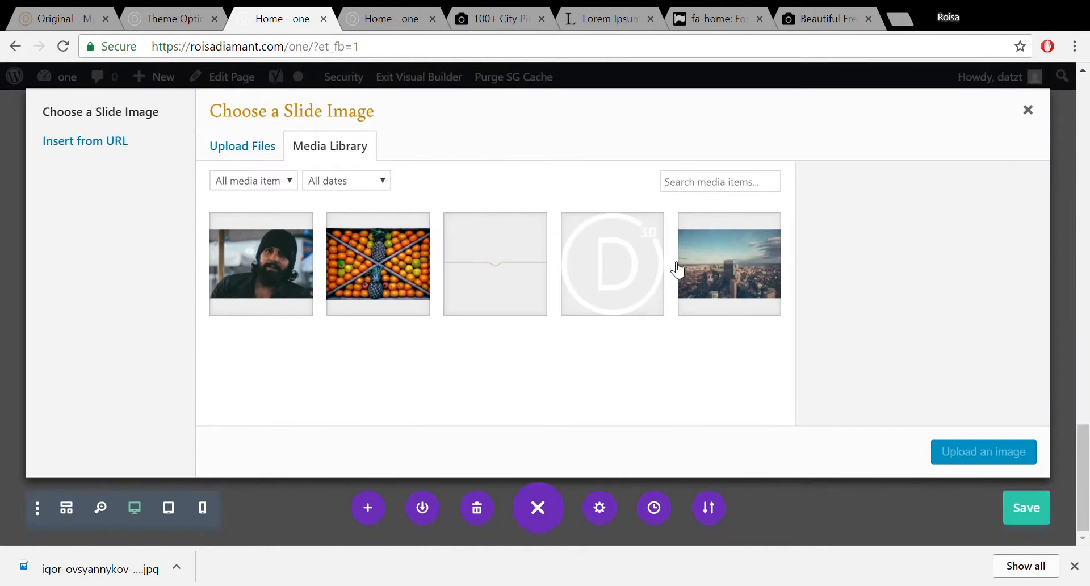
click(752, 278)
click(1005, 460)
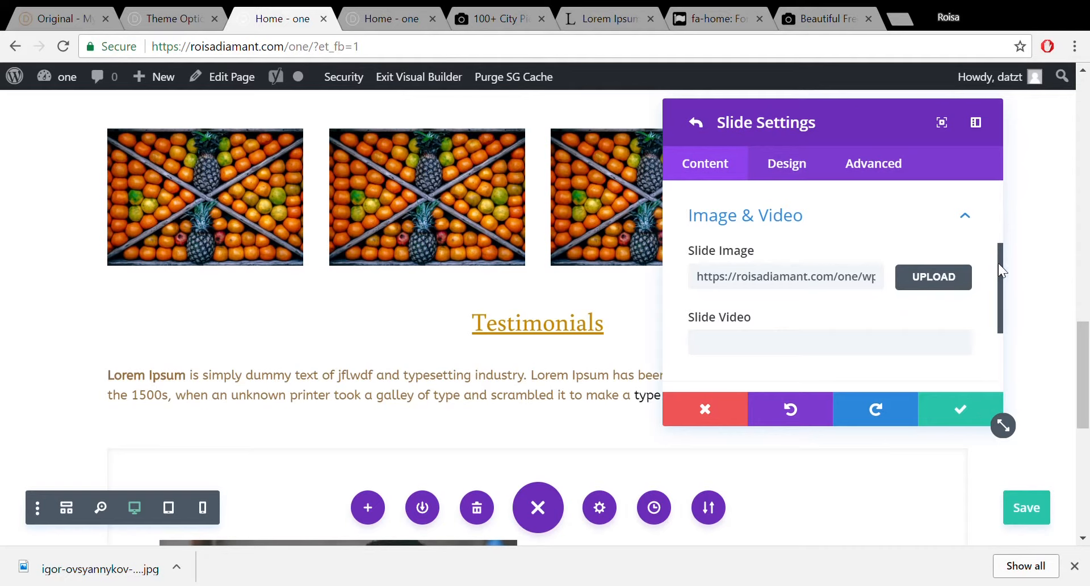
Paste the Lorem Ipsum paragraph into the second slide's content and save the slider settings.
drag(999, 265, 997, 179)
click(941, 253)
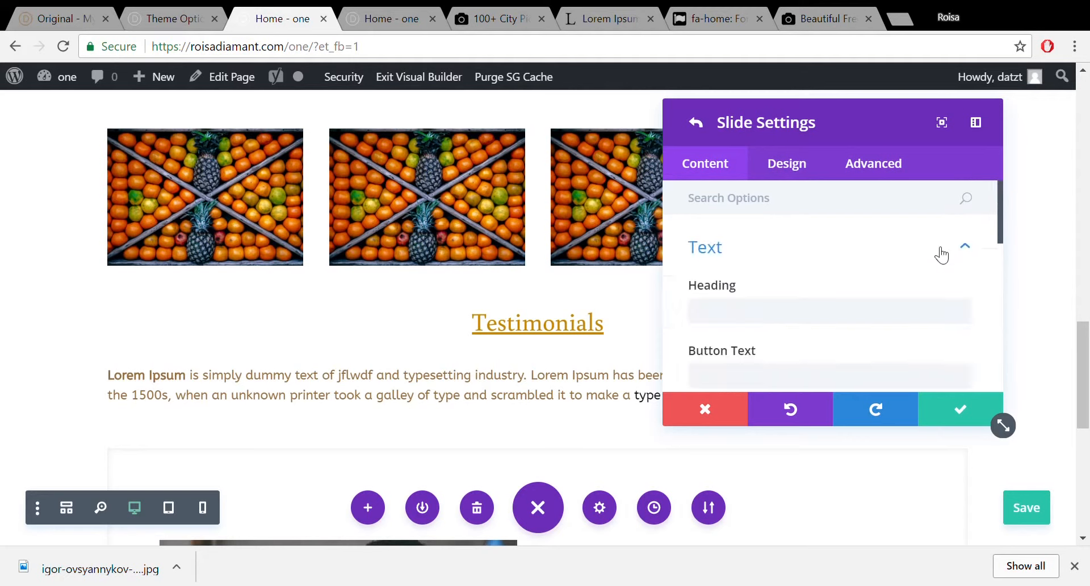
drag(1001, 224, 1008, 319)
click(934, 302)
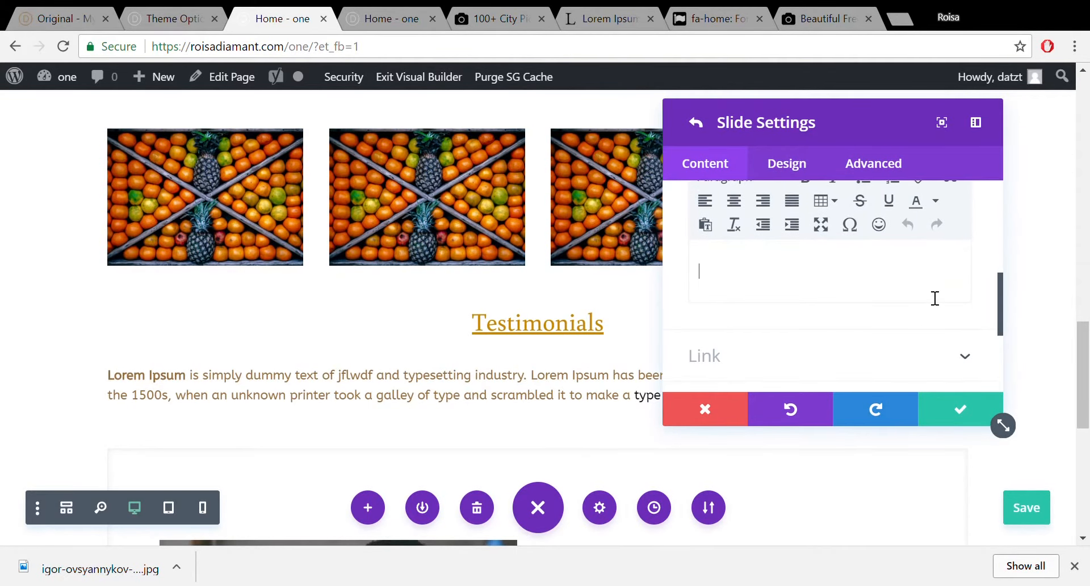
click(613, 14)
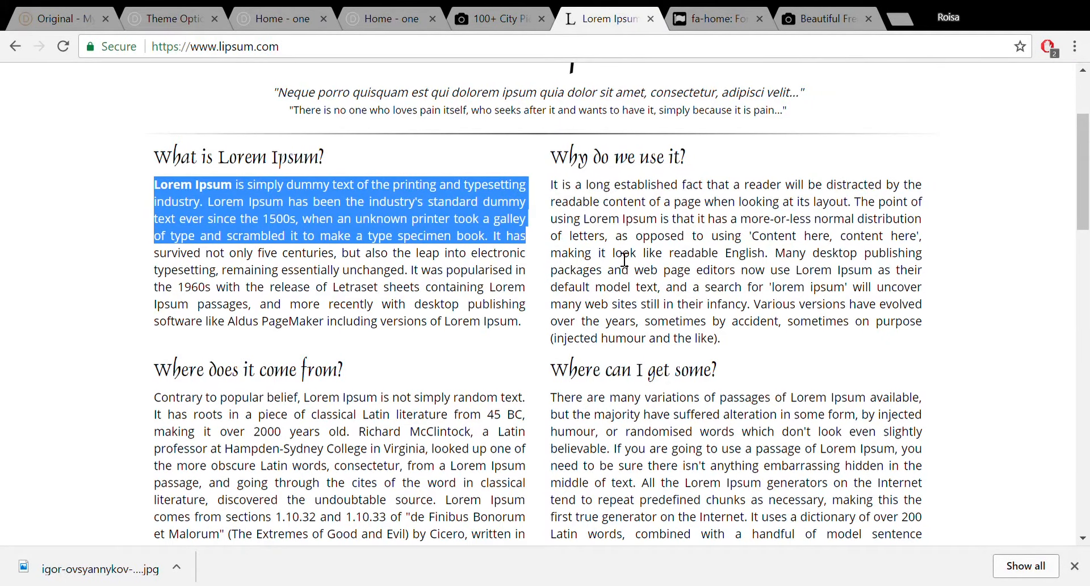
click(176, 21)
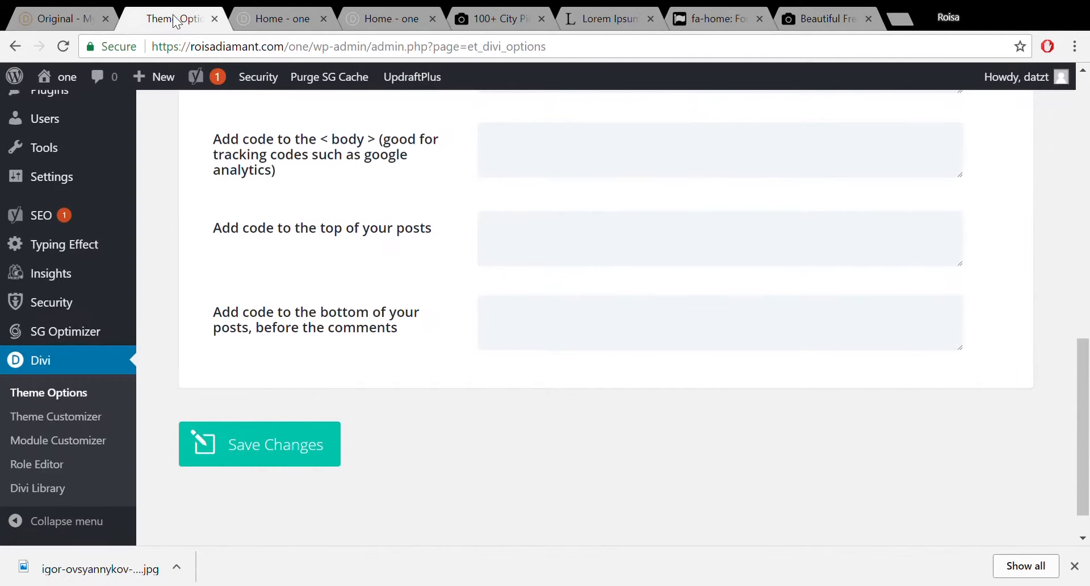
click(273, 18)
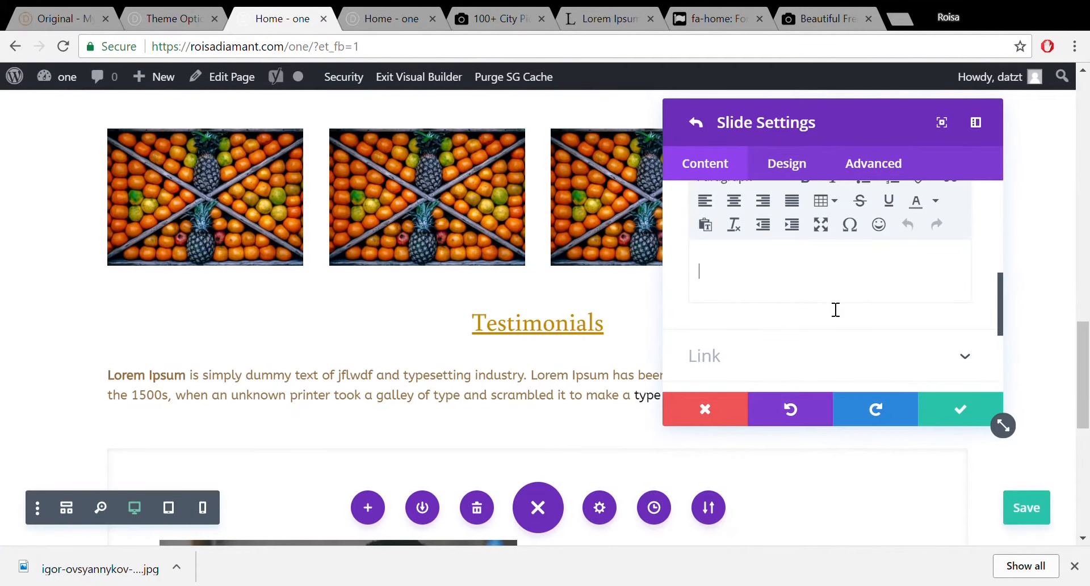
key(ctrl+v)
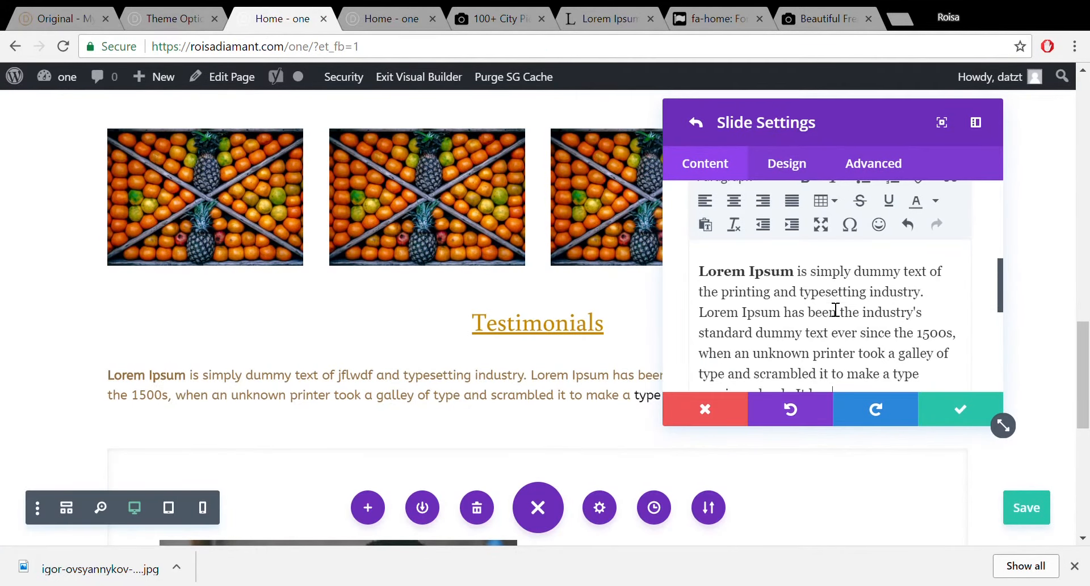
click(961, 408)
click(990, 420)
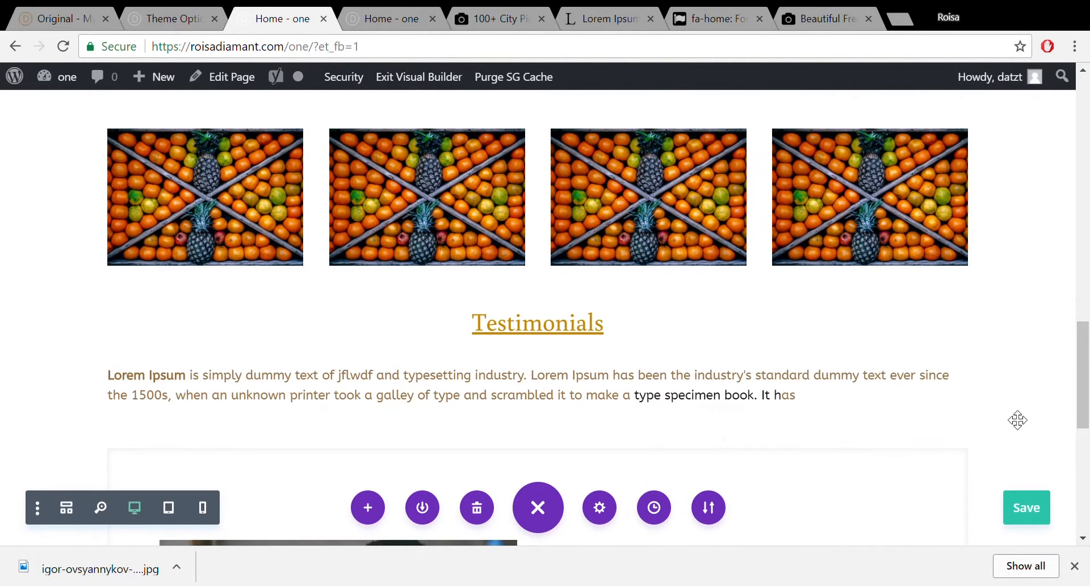
Reopen the slider's first slide and test-edit its heading, leaving it unchanged.
scroll(1087, 379, down, 8)
scroll(773, 319, up, 3)
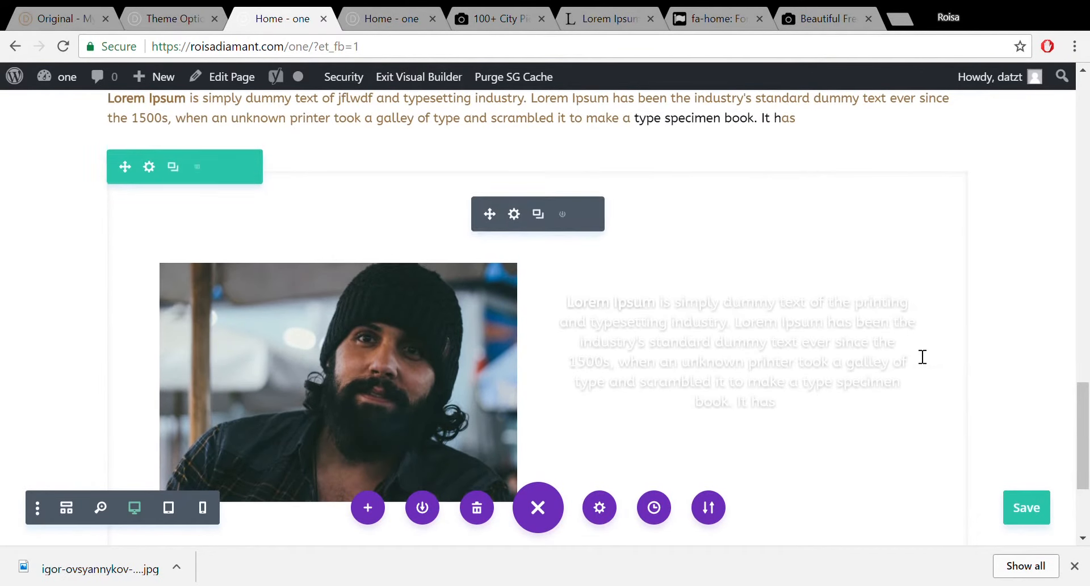
click(514, 214)
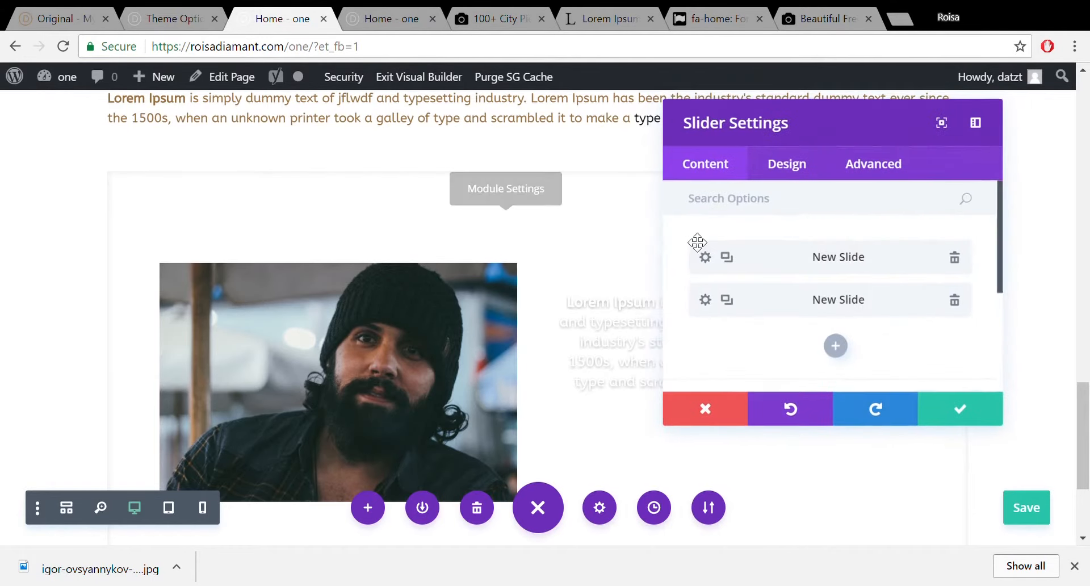
click(706, 258)
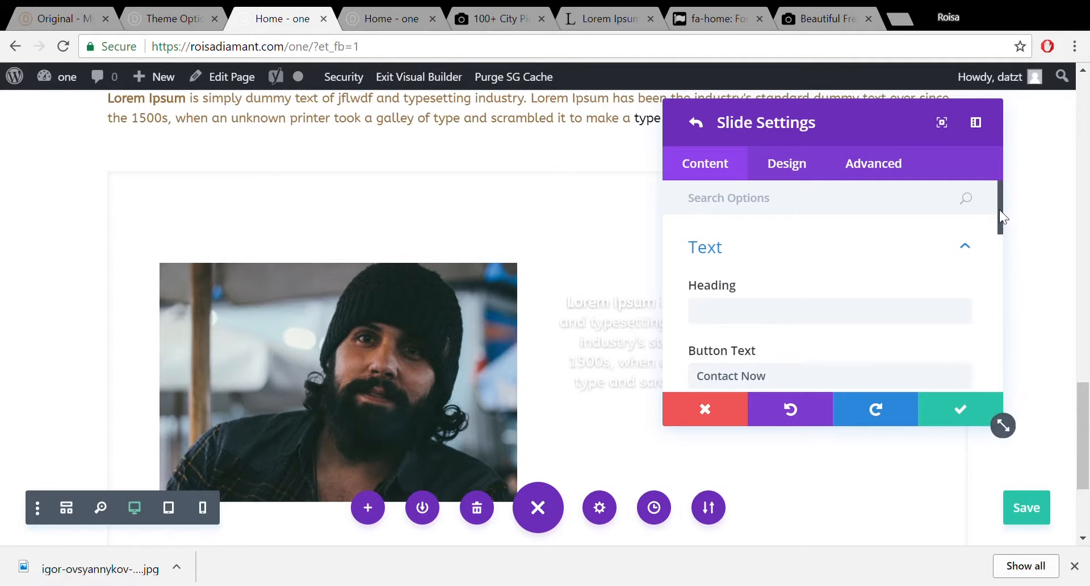
drag(1001, 210, 1000, 219)
click(789, 277)
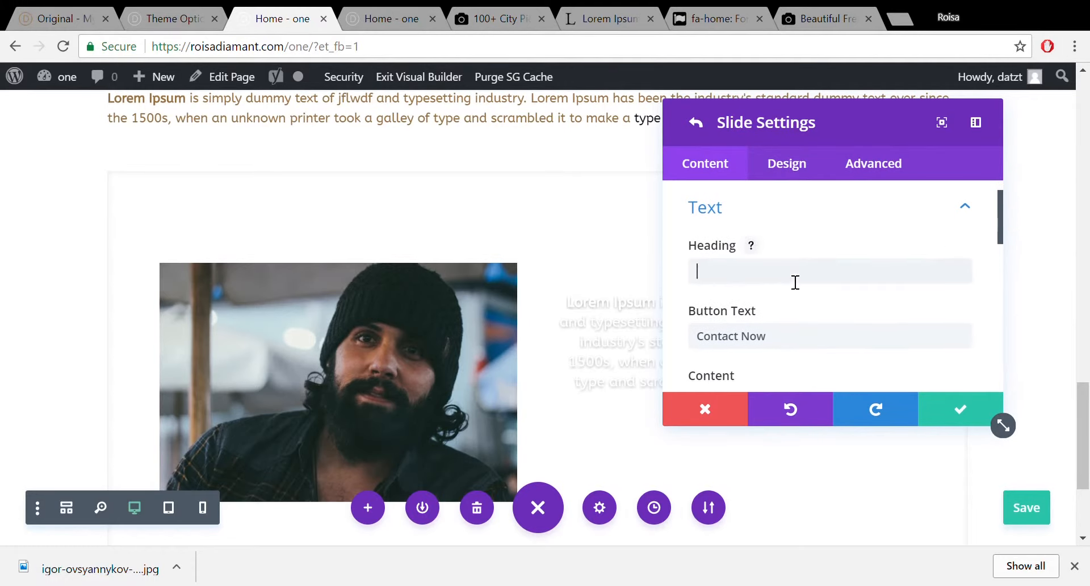
click(794, 282)
text(h)
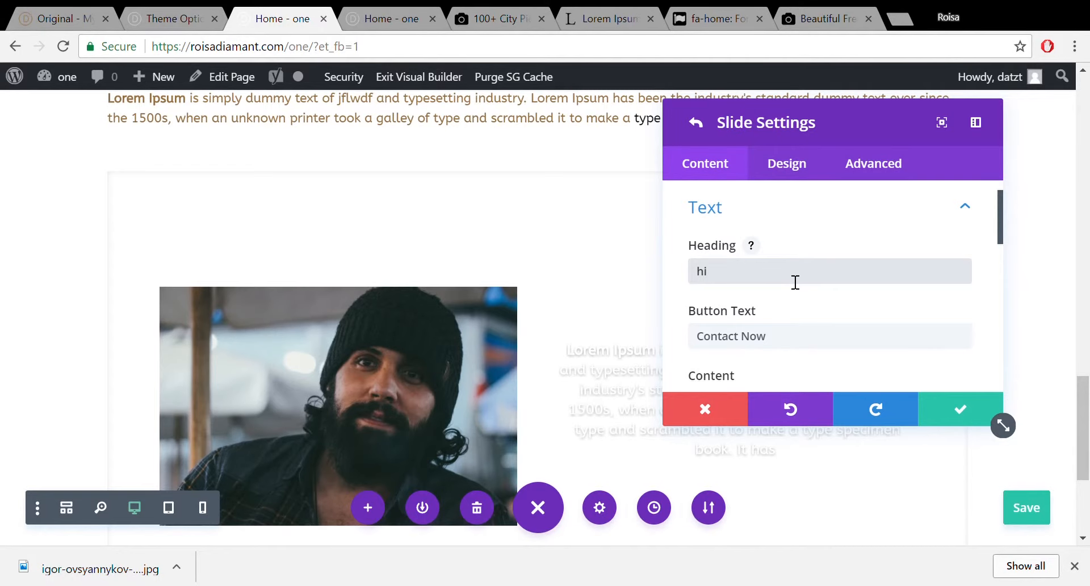
key(BackSpace)
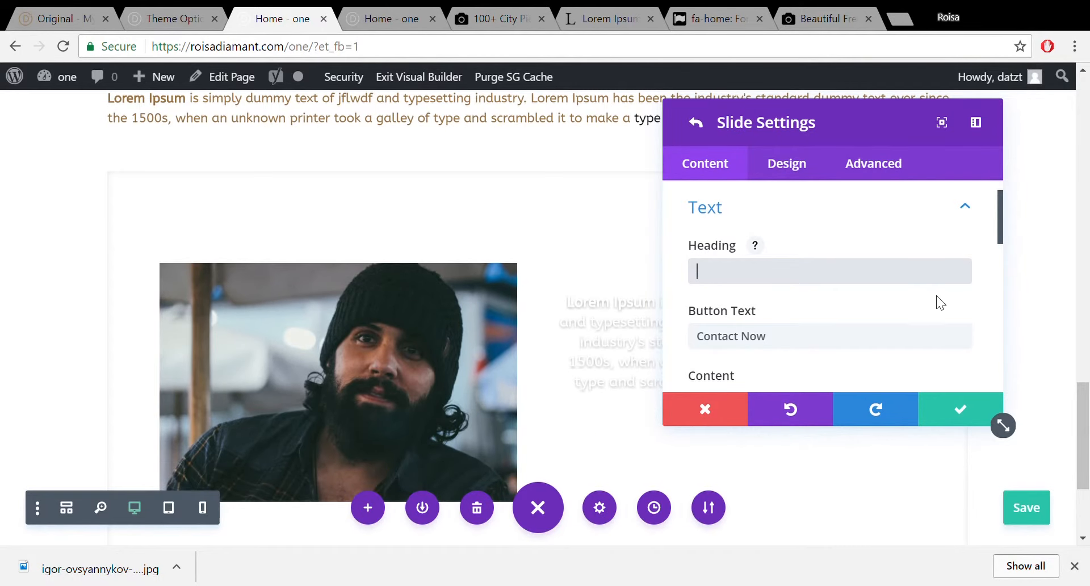
scroll(1005, 232, down, 5)
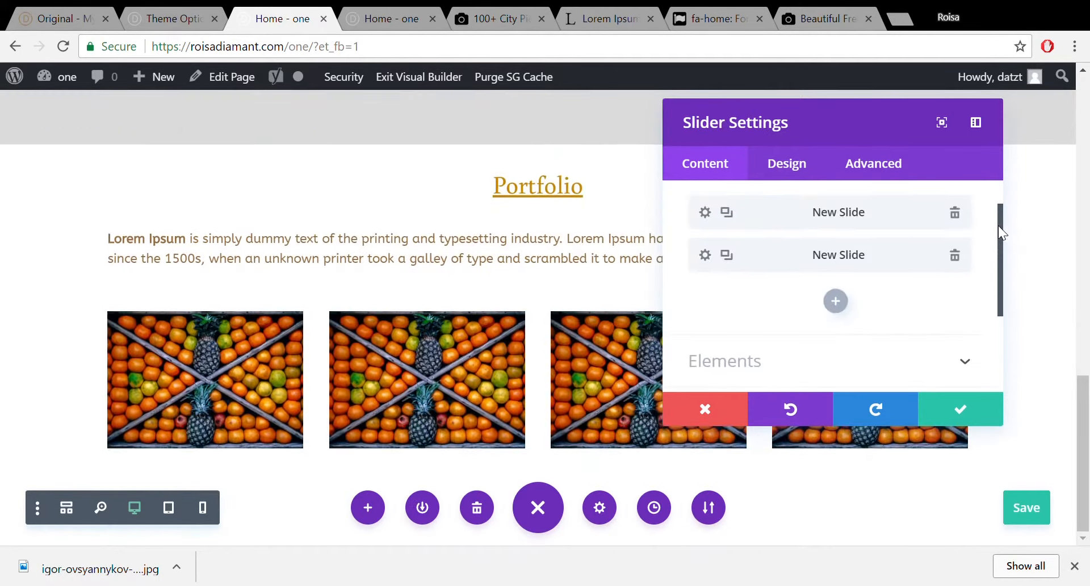
Give the first slide's navigation arrows a custom grey colour, then close the slide settings.
scroll(997, 225, up, 5)
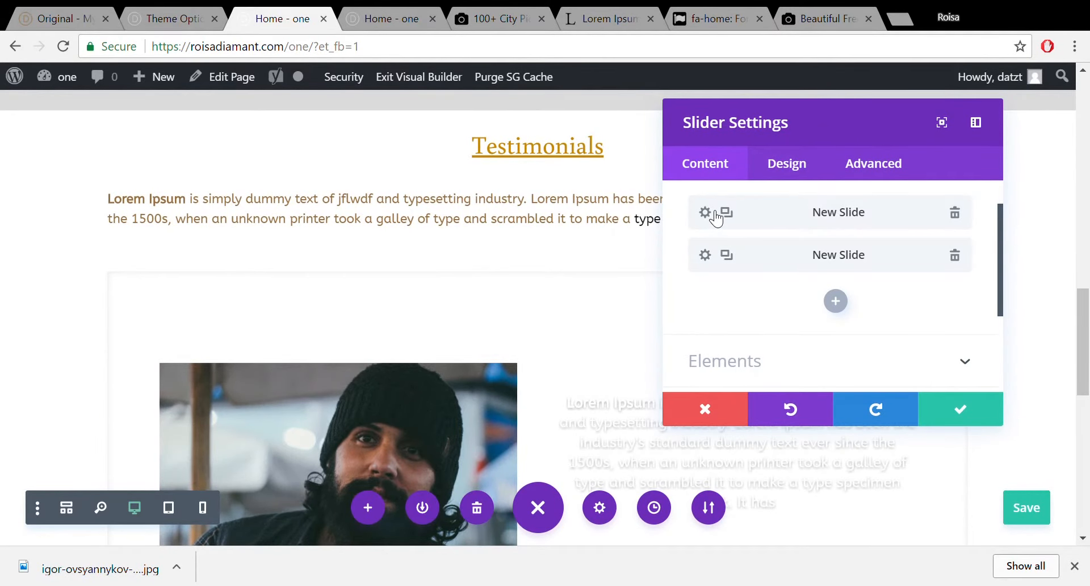
click(705, 213)
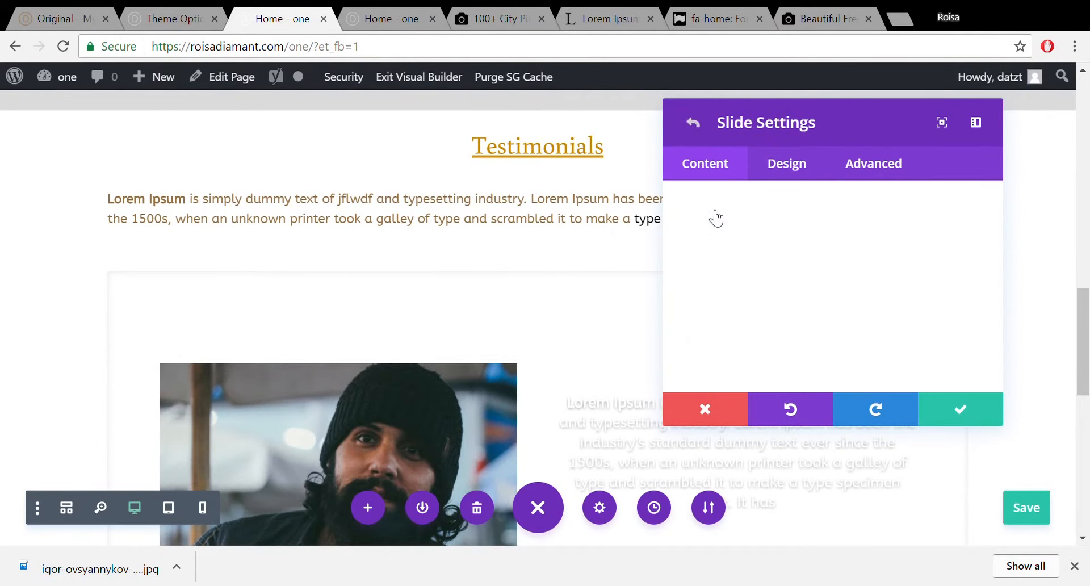
click(800, 170)
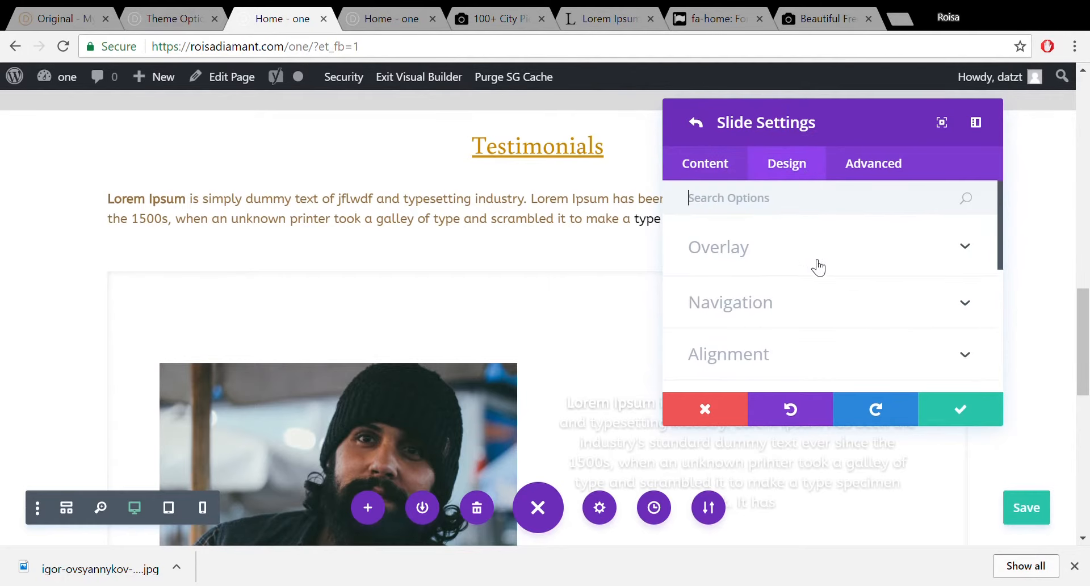
click(822, 297)
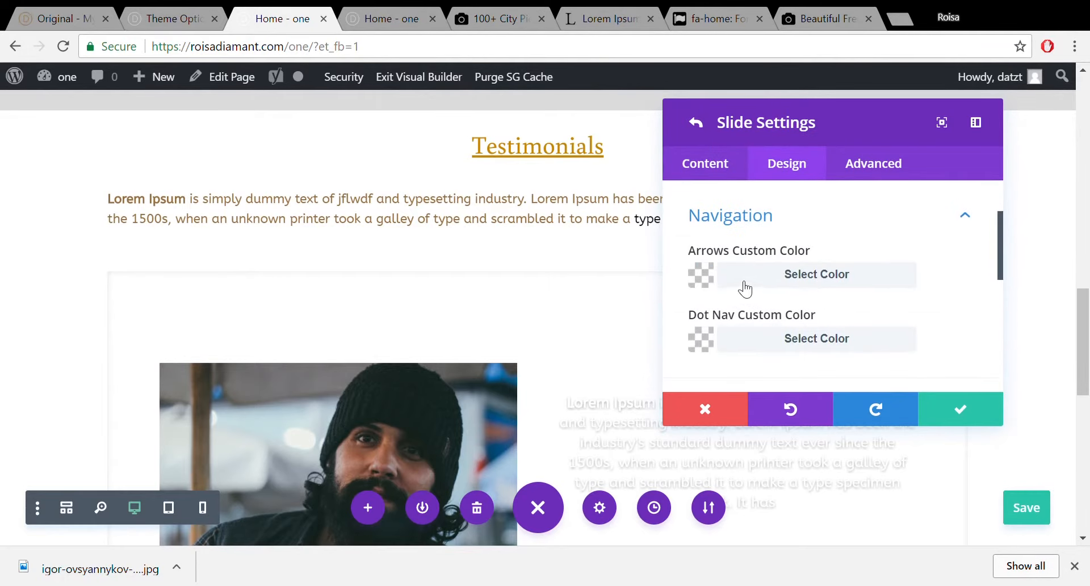
click(741, 281)
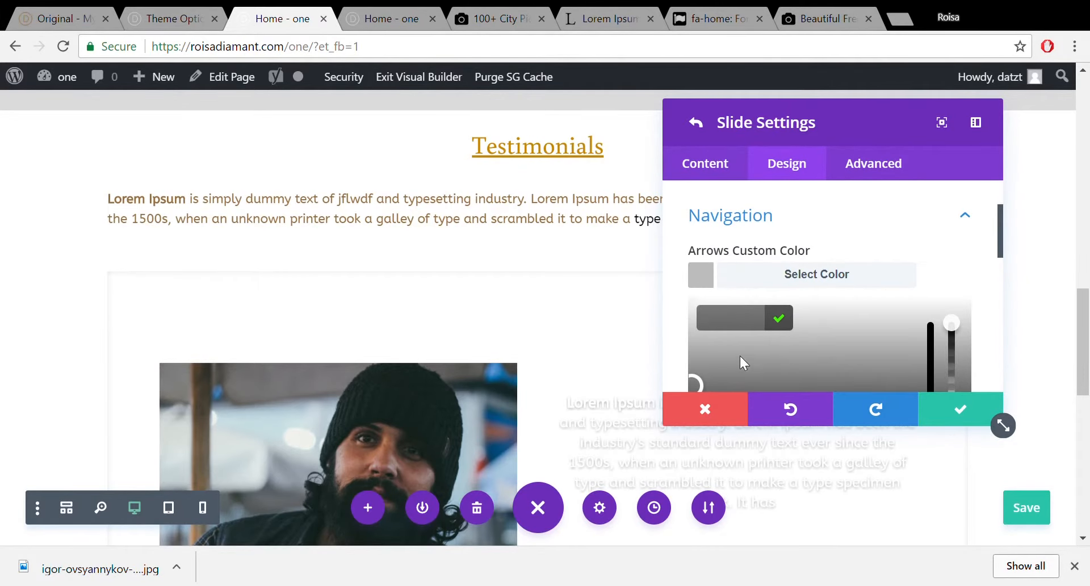
click(1033, 233)
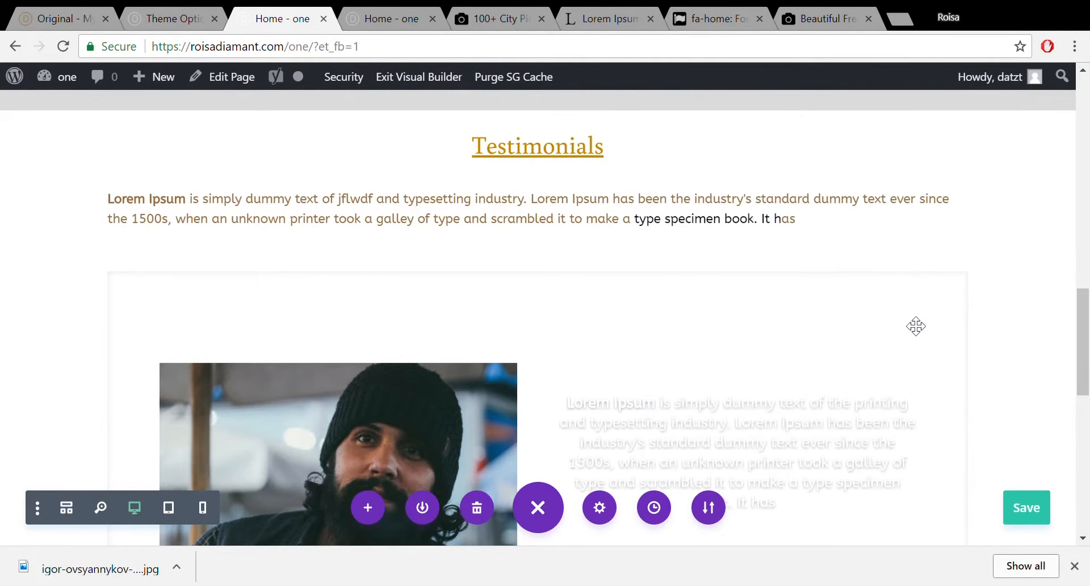
Save the page with Ctrl+S and reload the builder until the browser-backup prompt appears.
drag(1087, 292, 1087, 371)
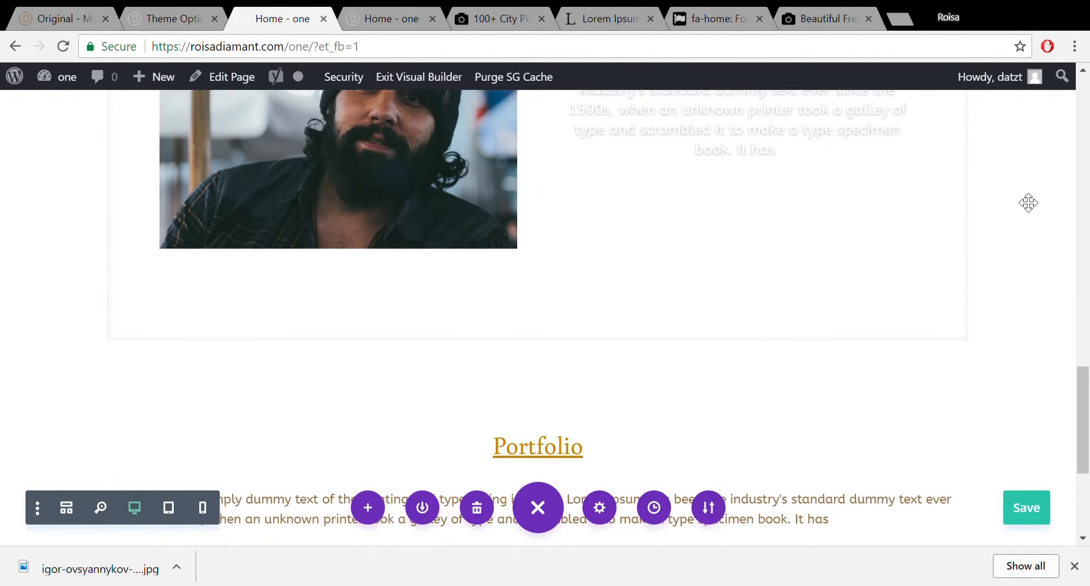
drag(1087, 422, 1086, 381)
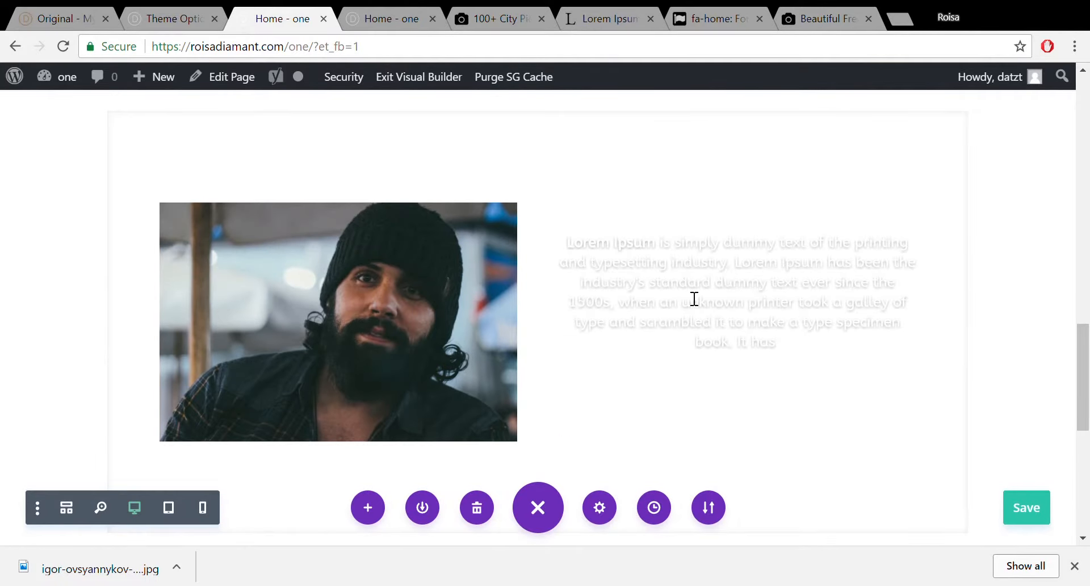
click(1038, 510)
key(ctrl+s)
drag(1085, 371, 1089, 220)
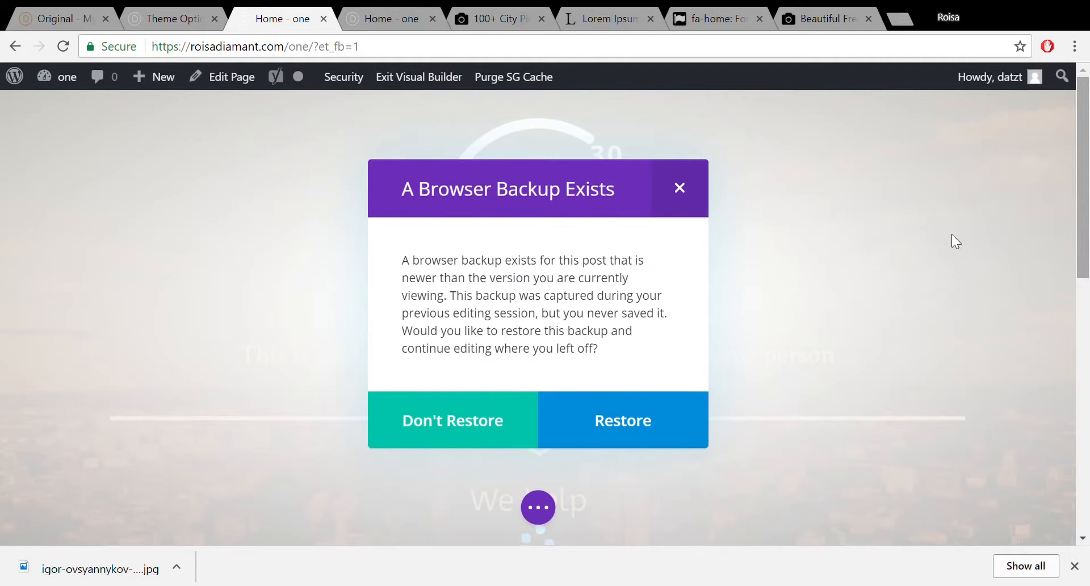
Restore the newer browser backup and scroll down to the testimonial slider's portrait slide.
click(665, 406)
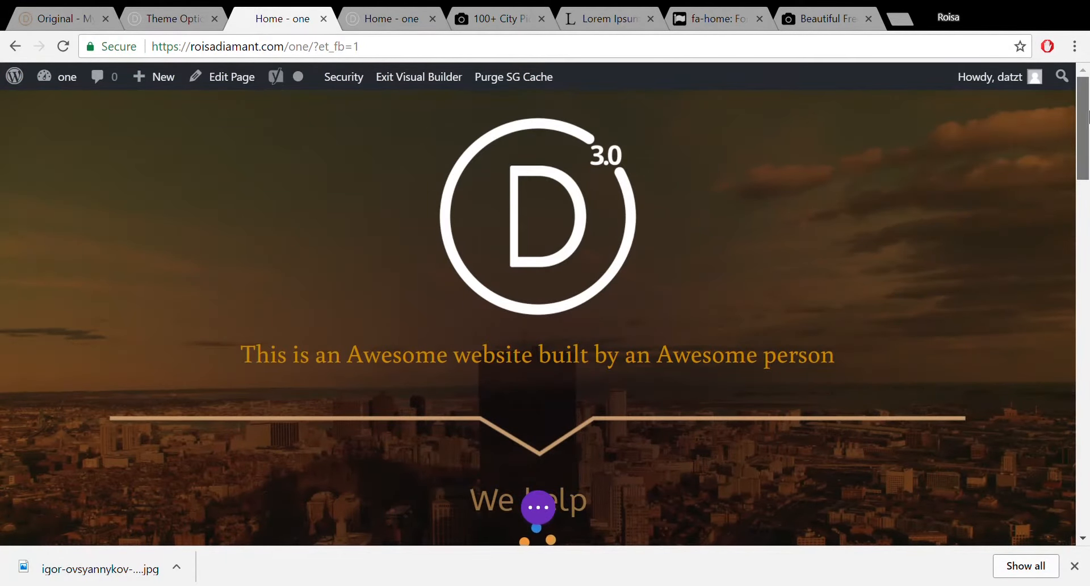
drag(1088, 119, 1087, 344)
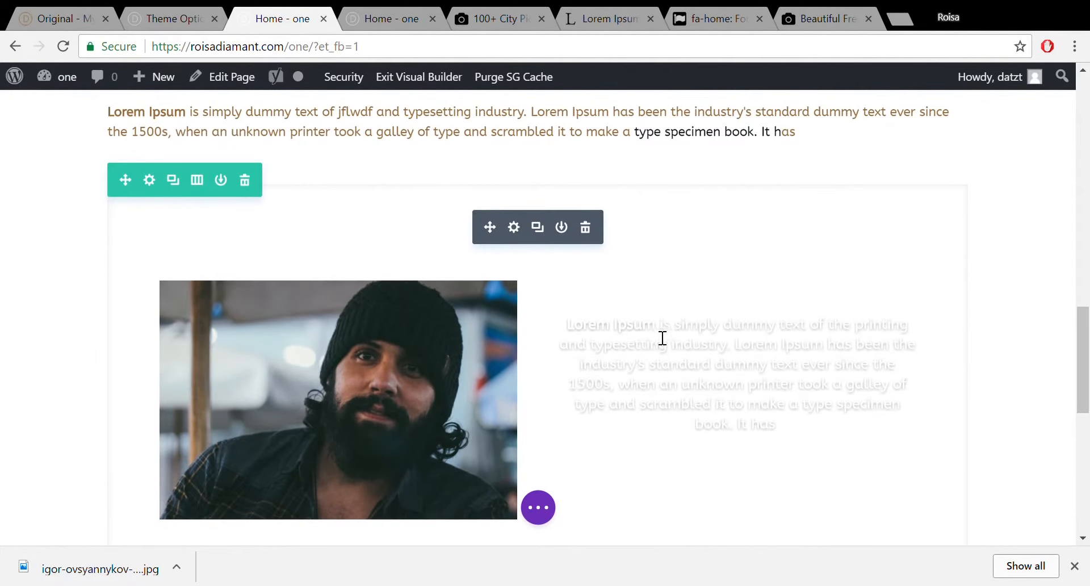
Set the first testimonial slide's text colour to Dark and confirm it.
click(515, 229)
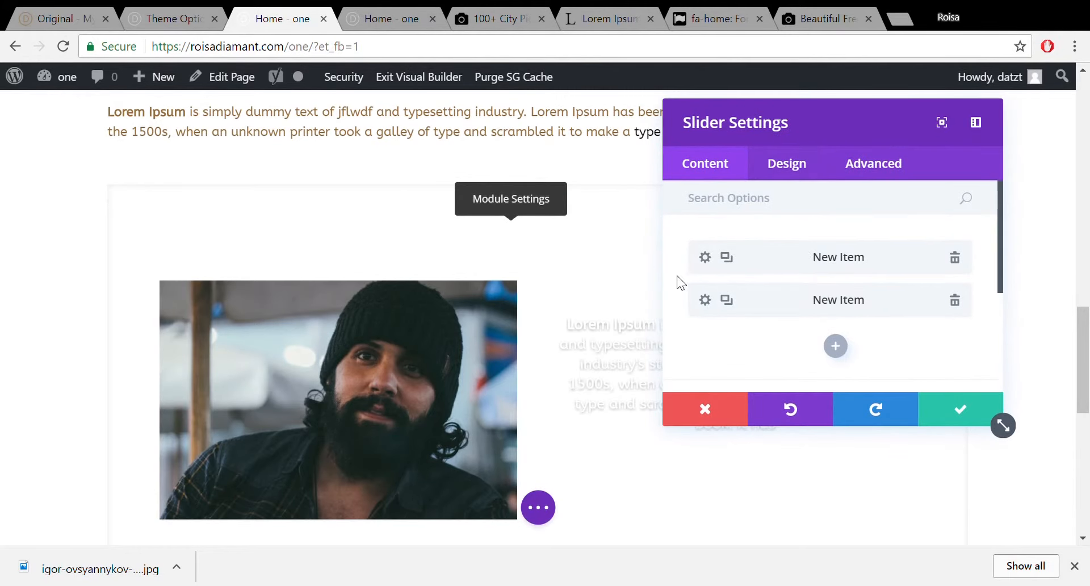
click(705, 258)
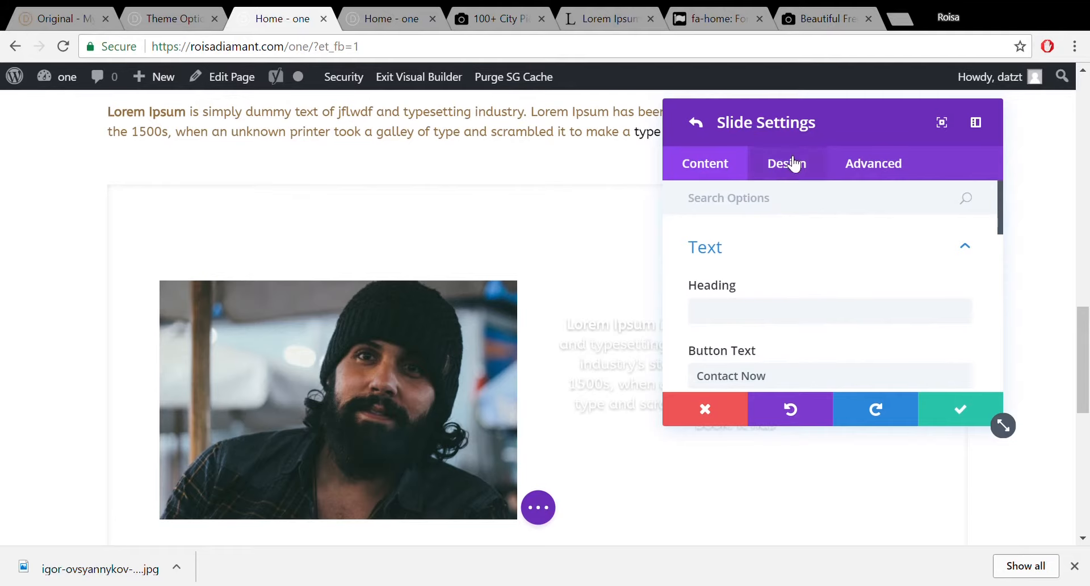
click(779, 174)
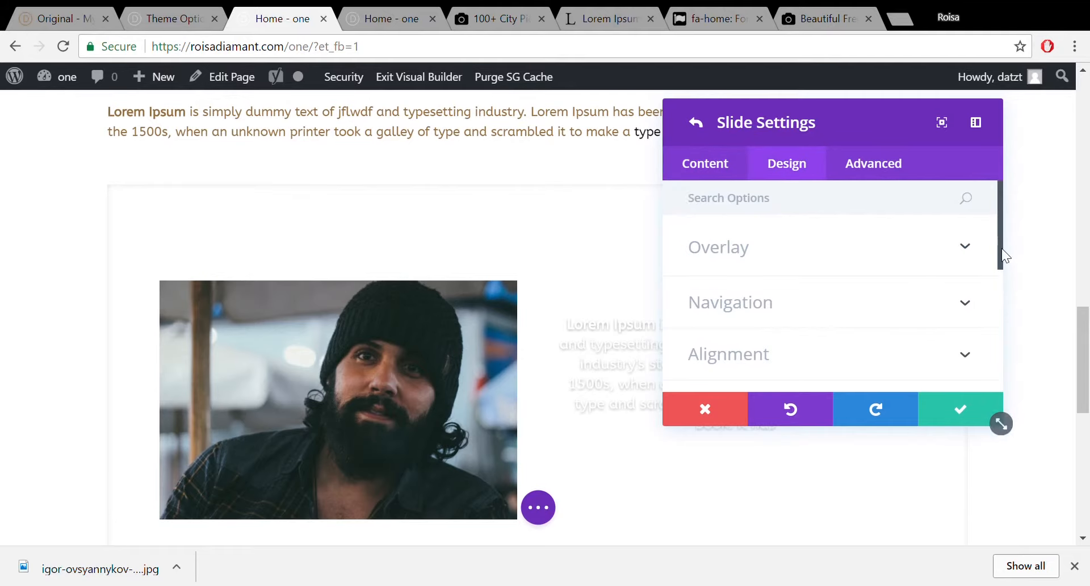
drag(1000, 247, 1009, 316)
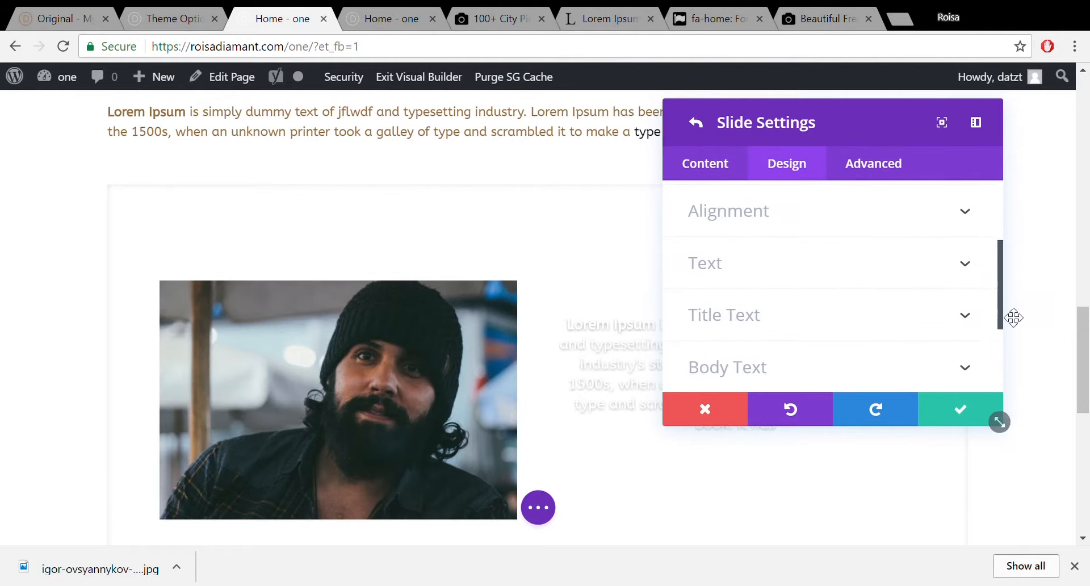
click(973, 275)
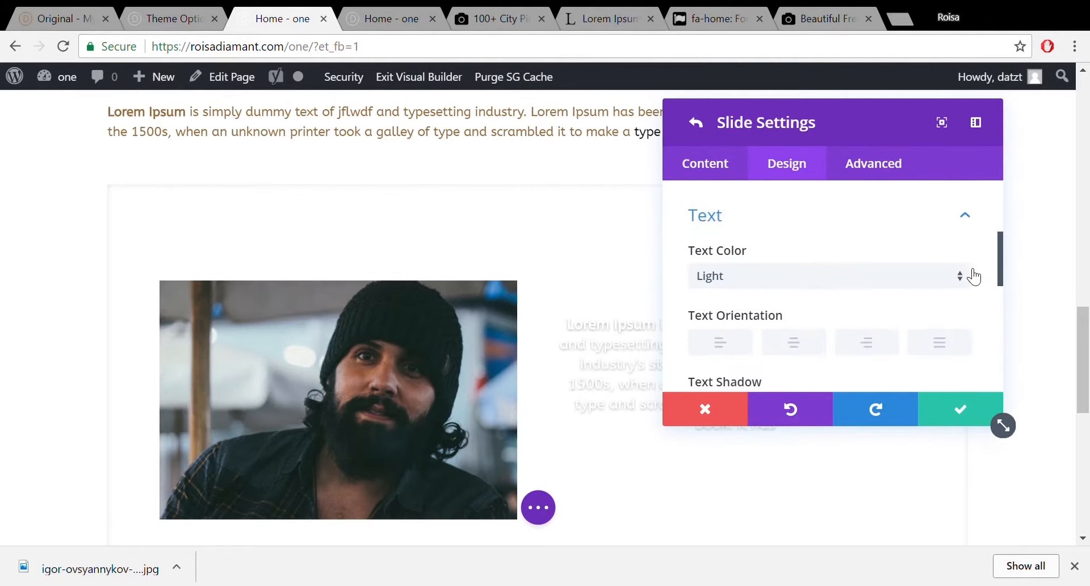
click(750, 284)
click(772, 324)
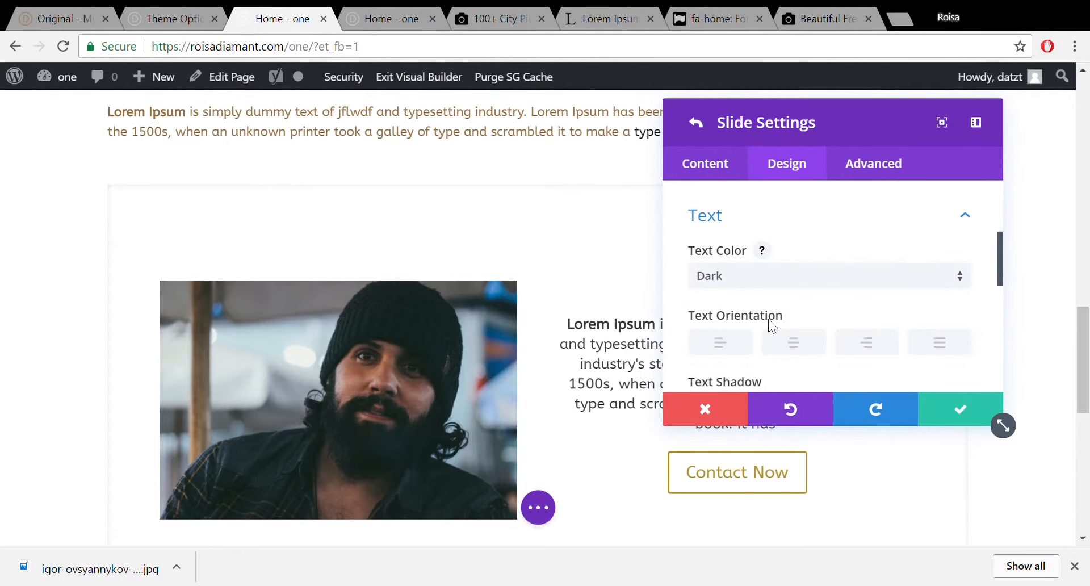
click(975, 409)
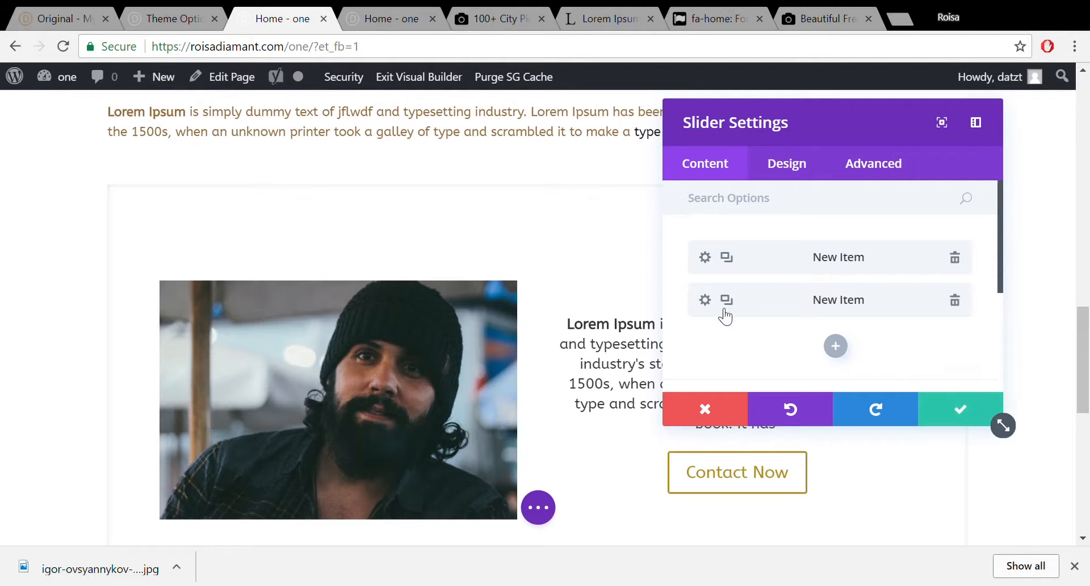
Set the second slide's text colour to Dark and return to the slider's item list.
click(706, 301)
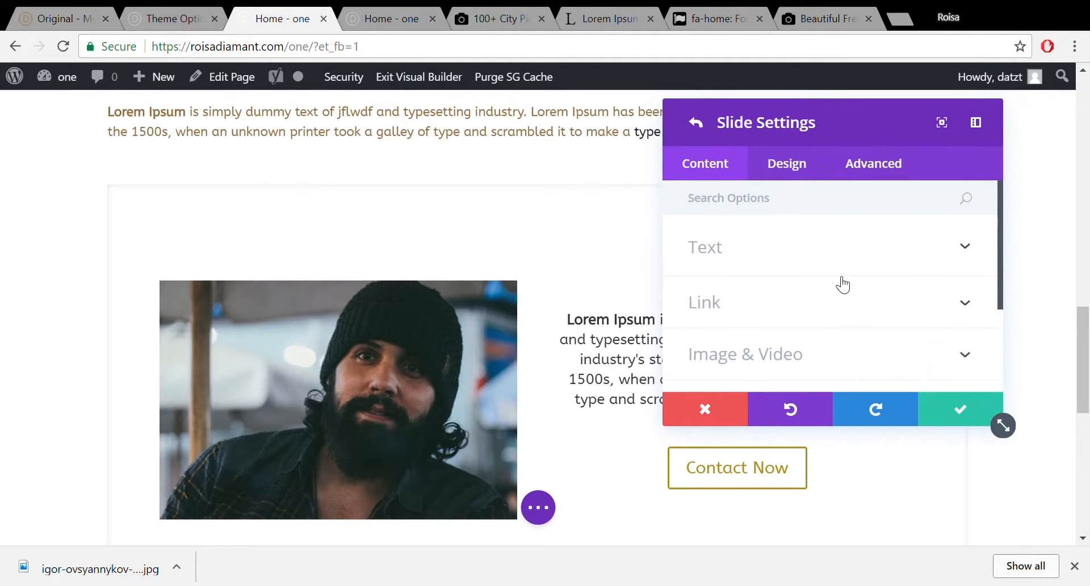
click(843, 250)
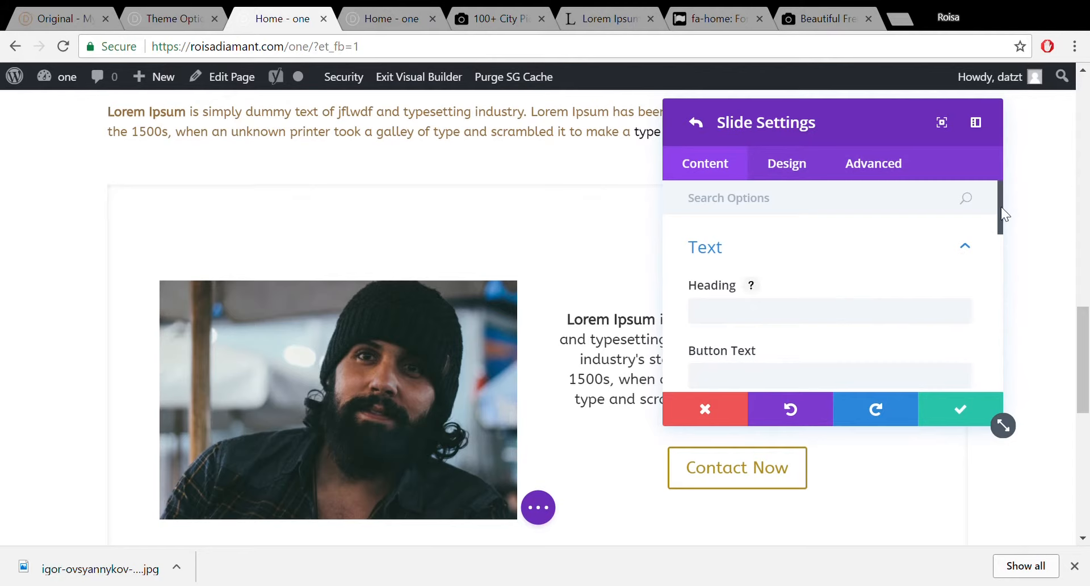
drag(1001, 207, 940, 200)
click(801, 163)
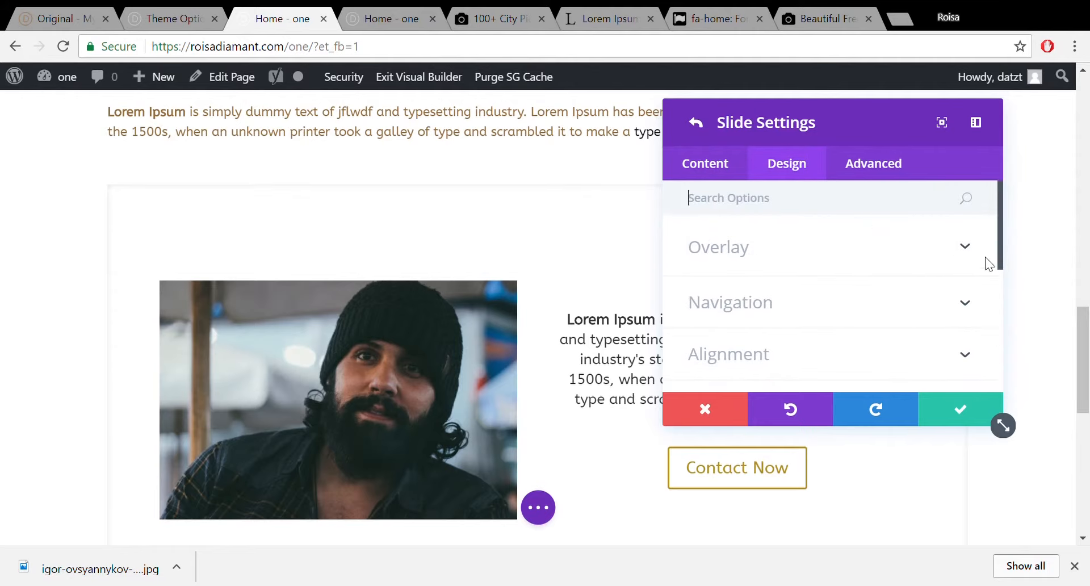
drag(1000, 225, 1016, 282)
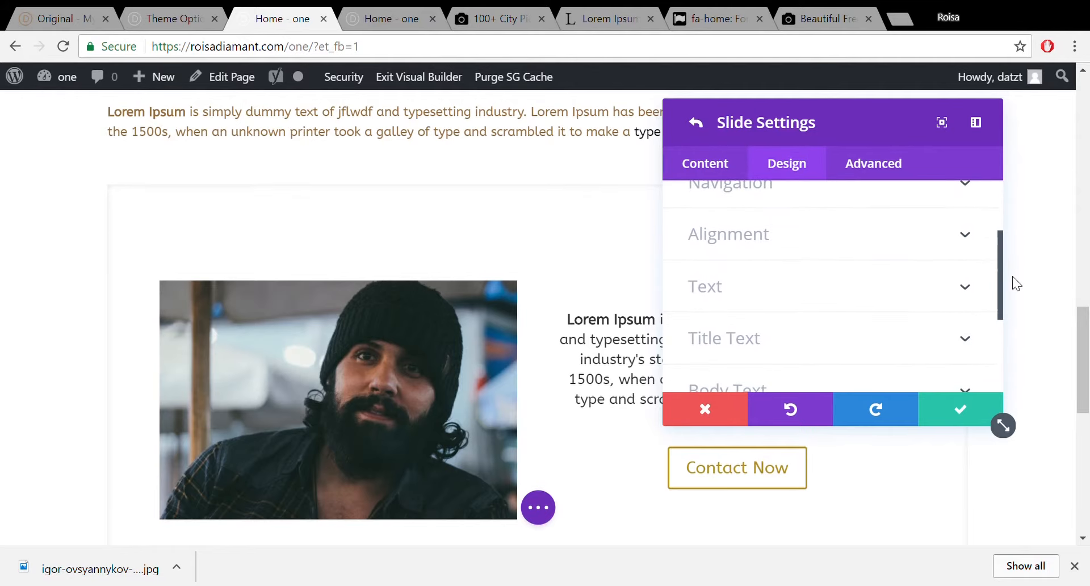
click(974, 290)
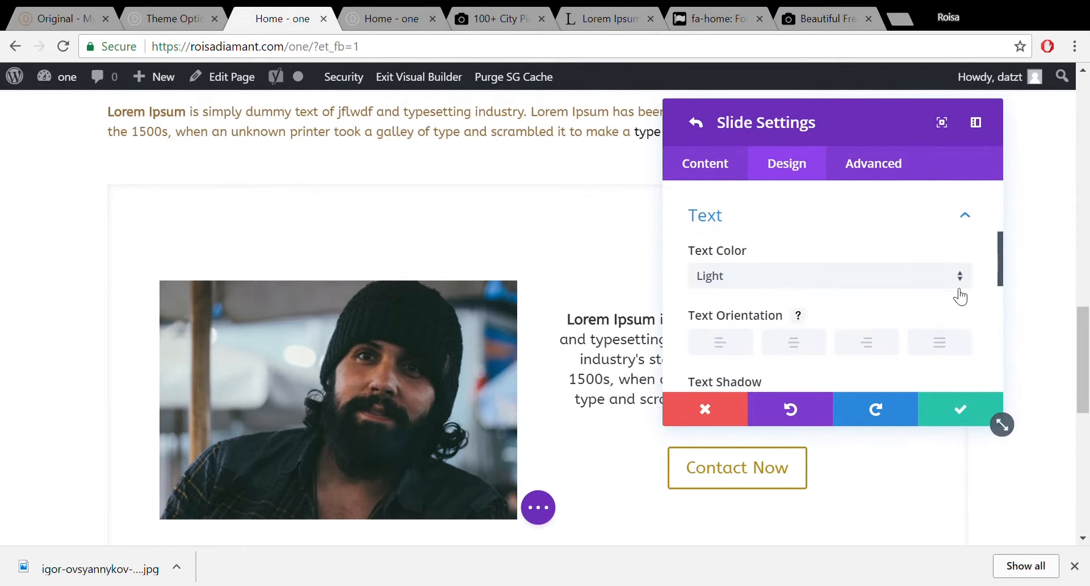
click(956, 278)
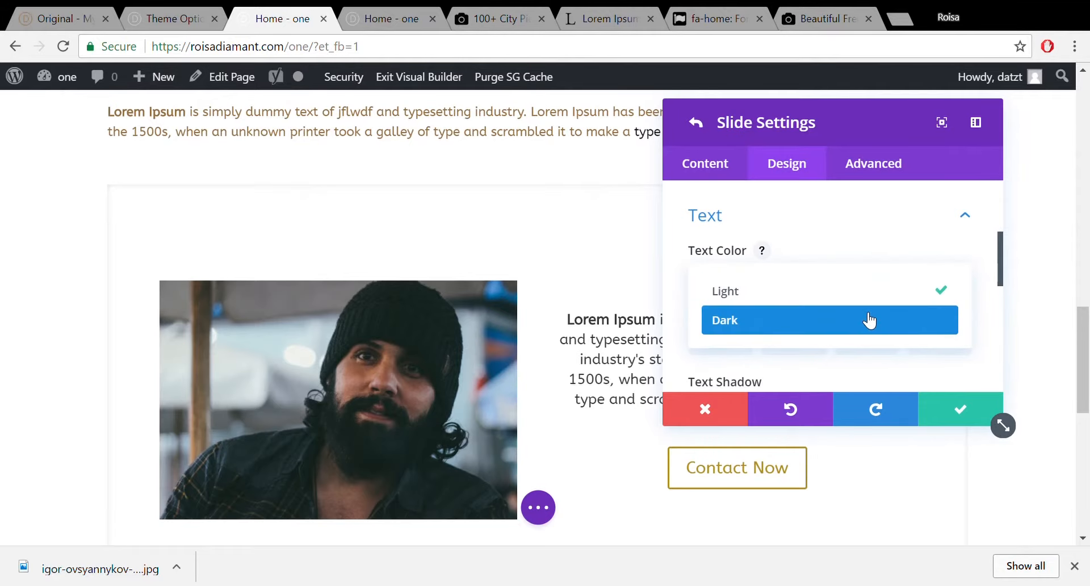
click(869, 318)
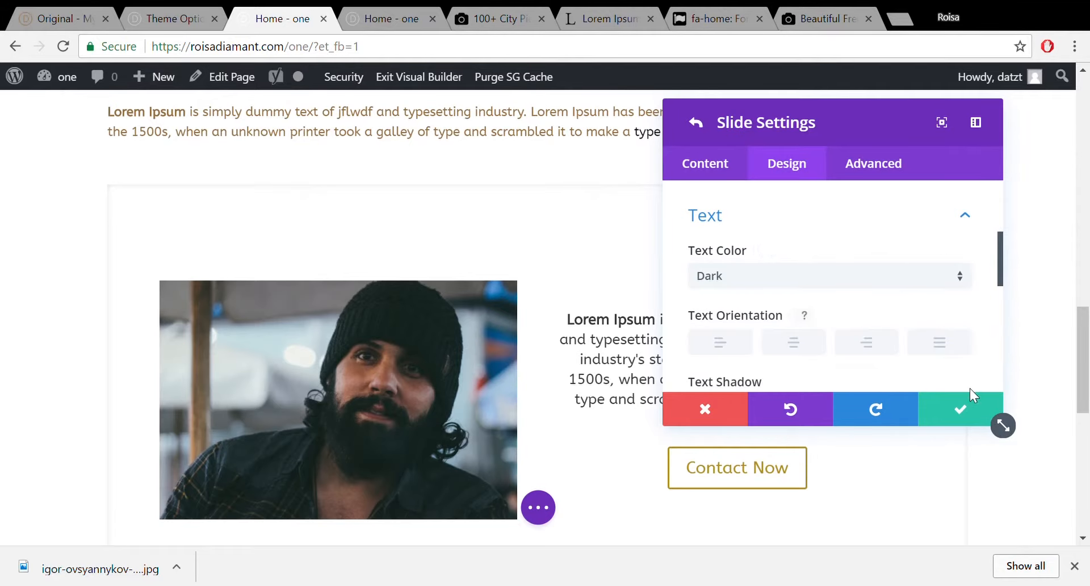
click(702, 126)
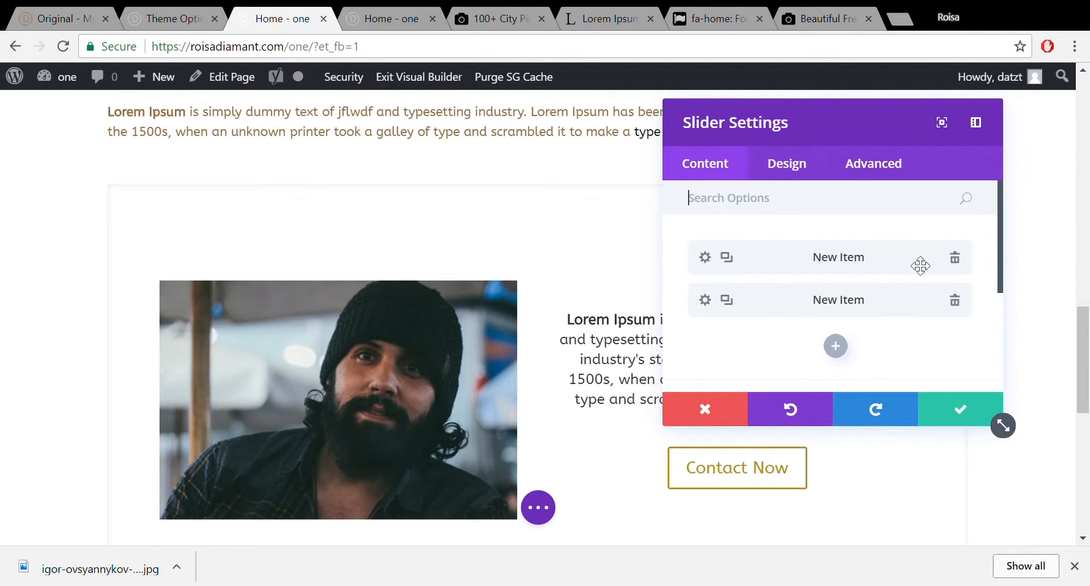
Switch on the slider's Automatic Animation at 7000 ms speed and confirm the settings.
drag(1000, 218, 1017, 321)
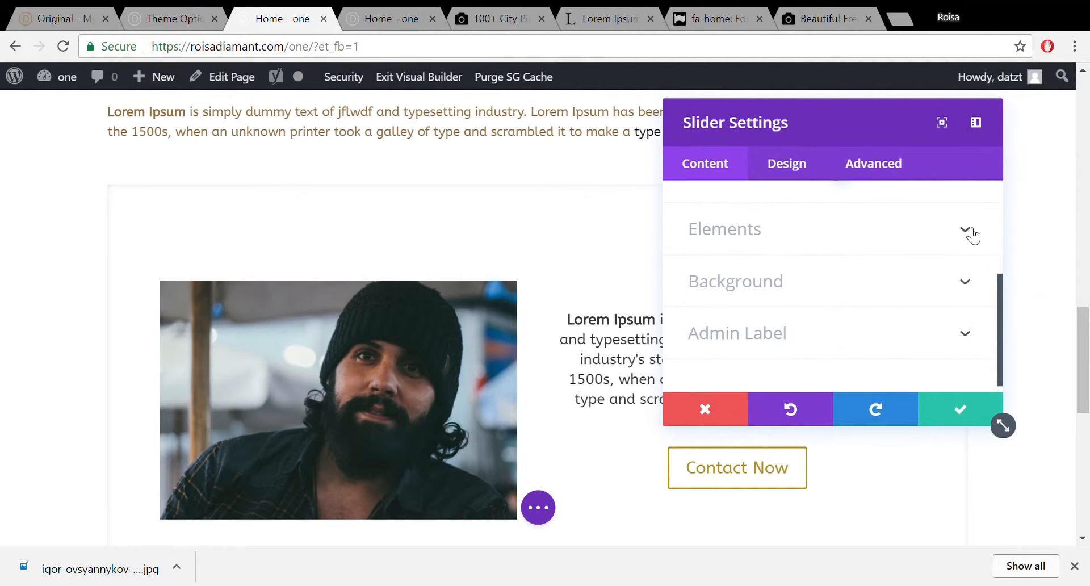
scroll(970, 234, up, 5)
drag(999, 211, 1001, 336)
click(778, 174)
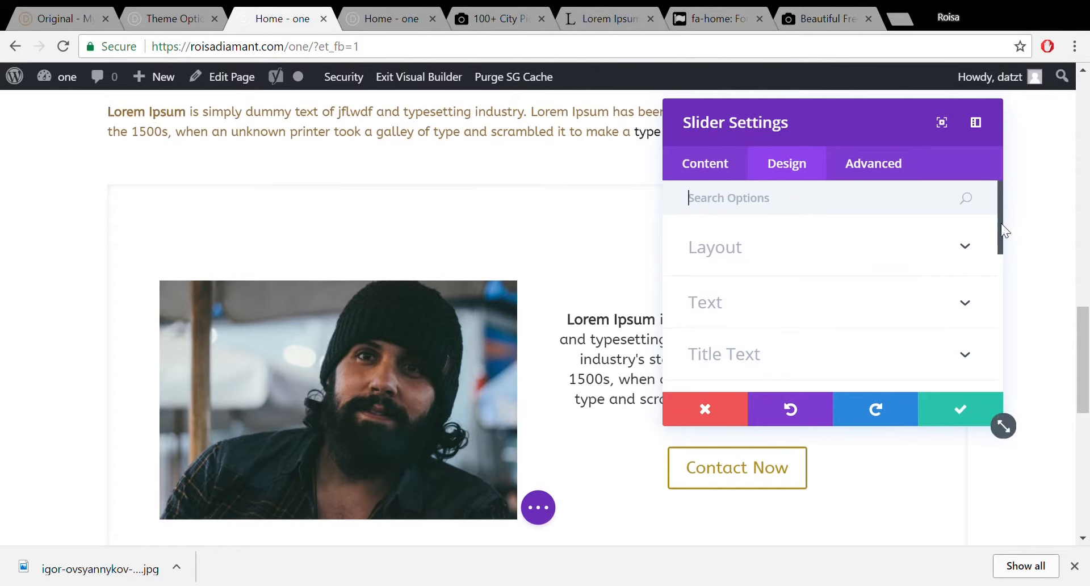
drag(1002, 223, 1016, 362)
click(967, 354)
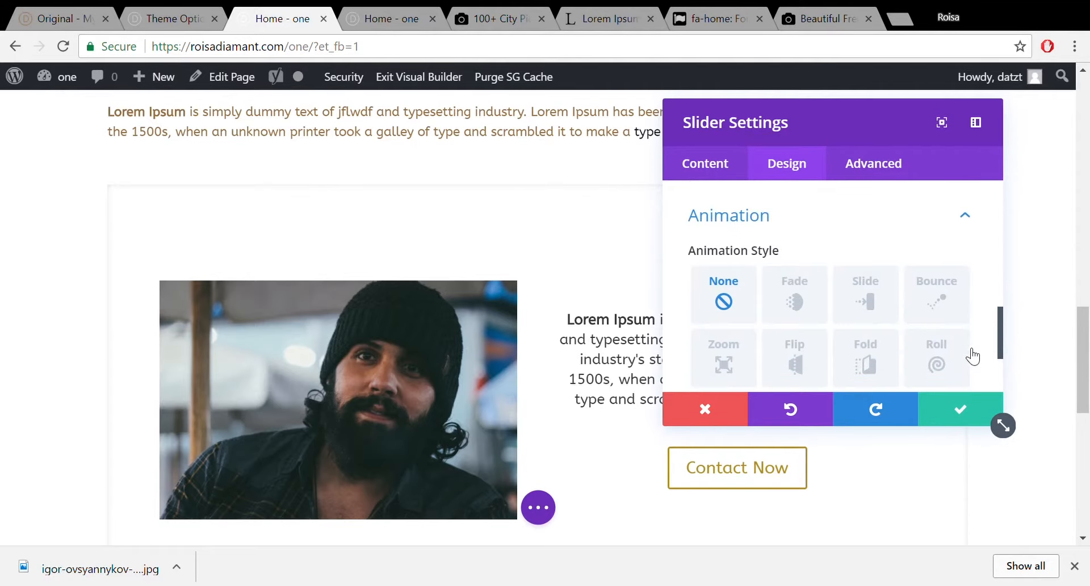
drag(1000, 321, 1002, 355)
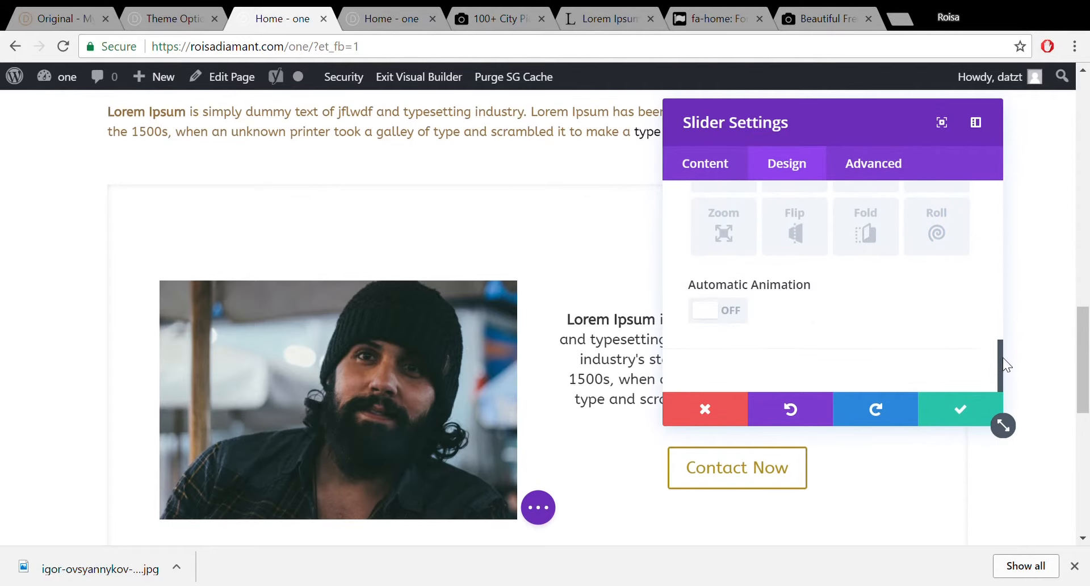
click(745, 308)
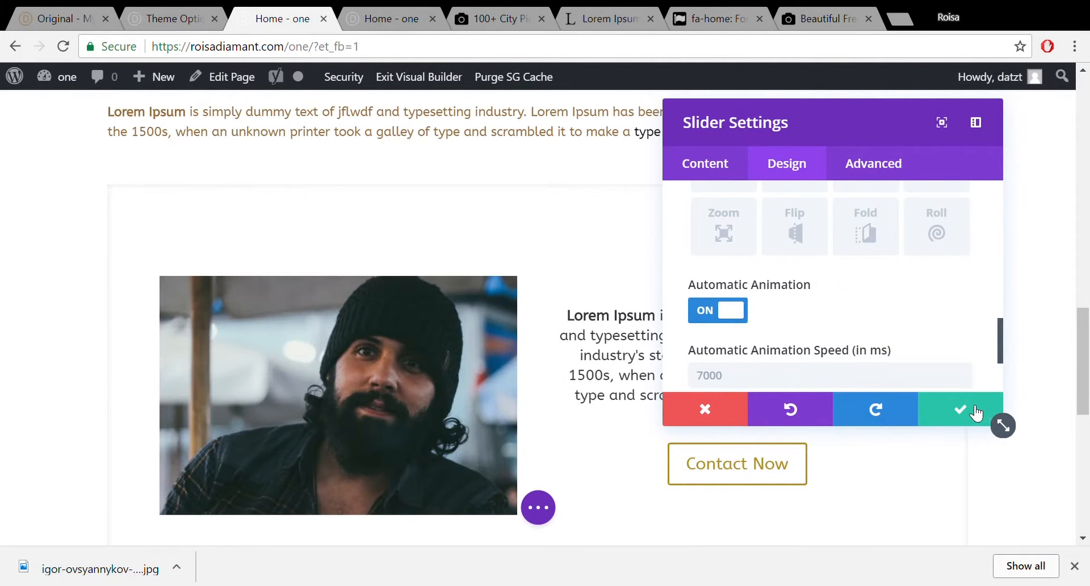
click(975, 413)
drag(1087, 341, 1088, 314)
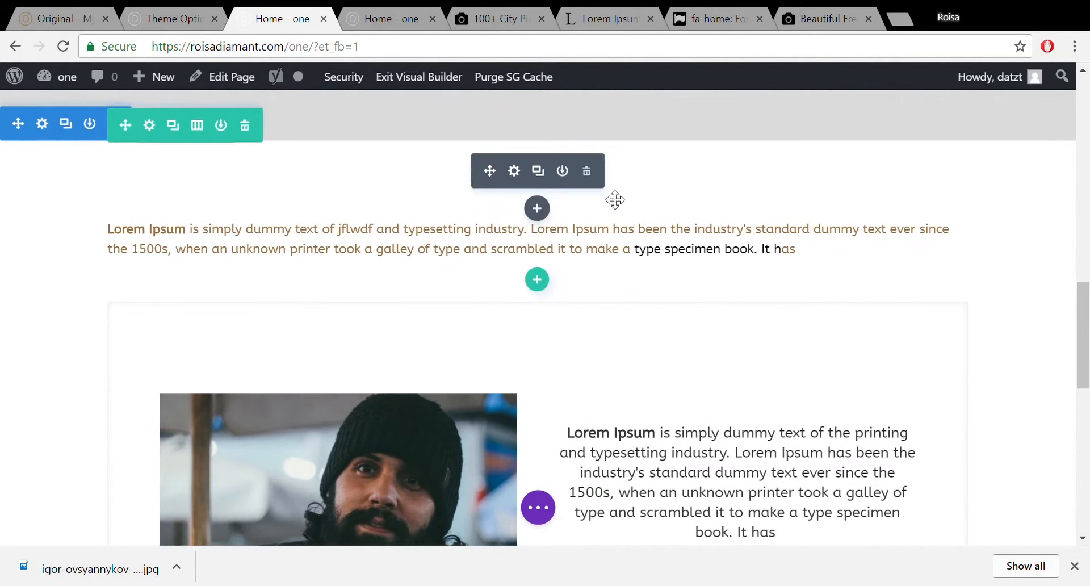
click(74, 16)
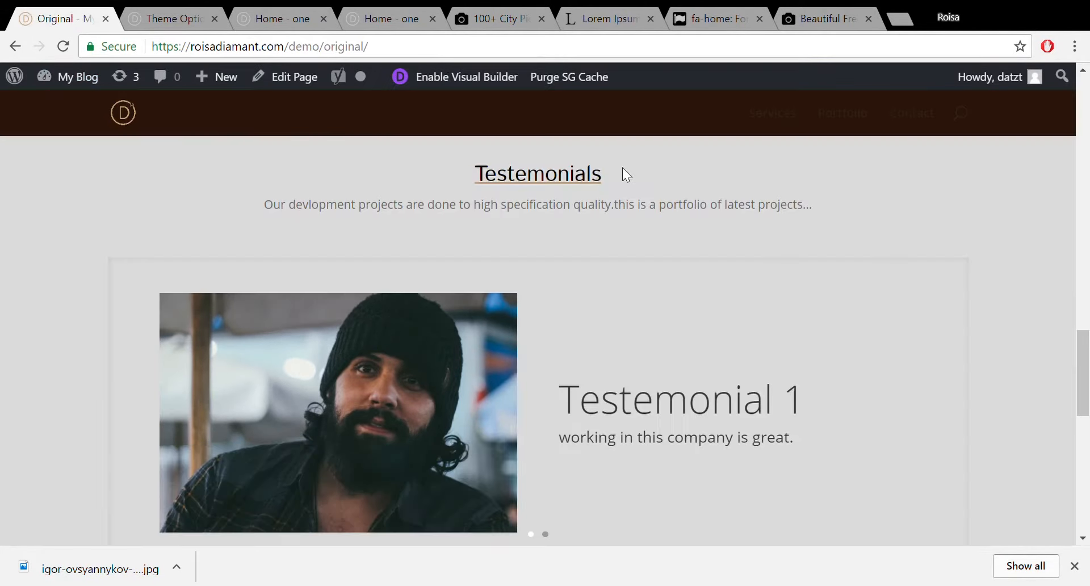
mouse_move(1087, 370)
mouse_down()
mouse_move(1087, 260)
mouse_move(1087, 365)
mouse_up()
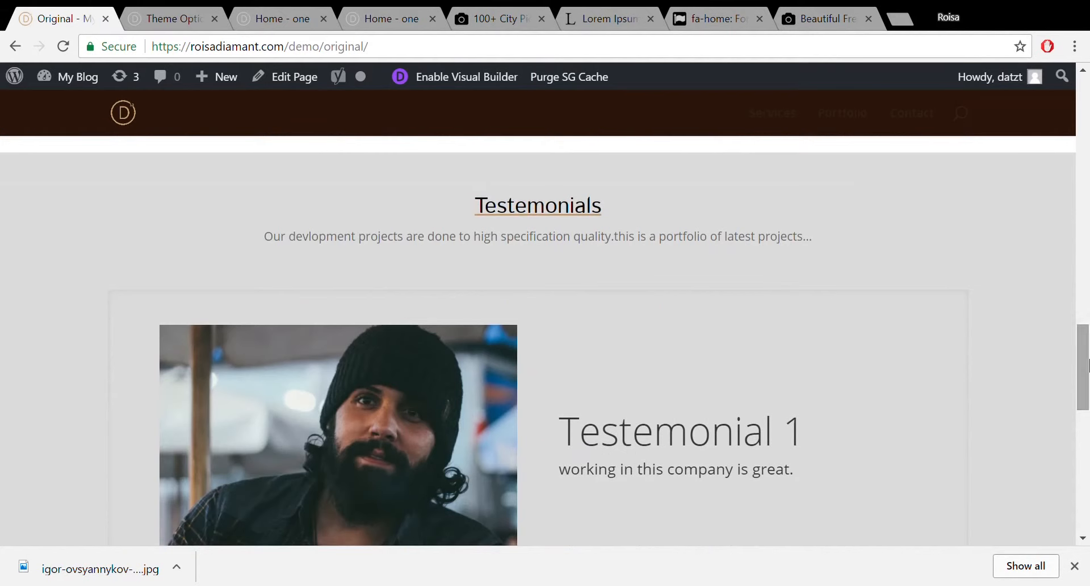
click(184, 22)
click(237, 20)
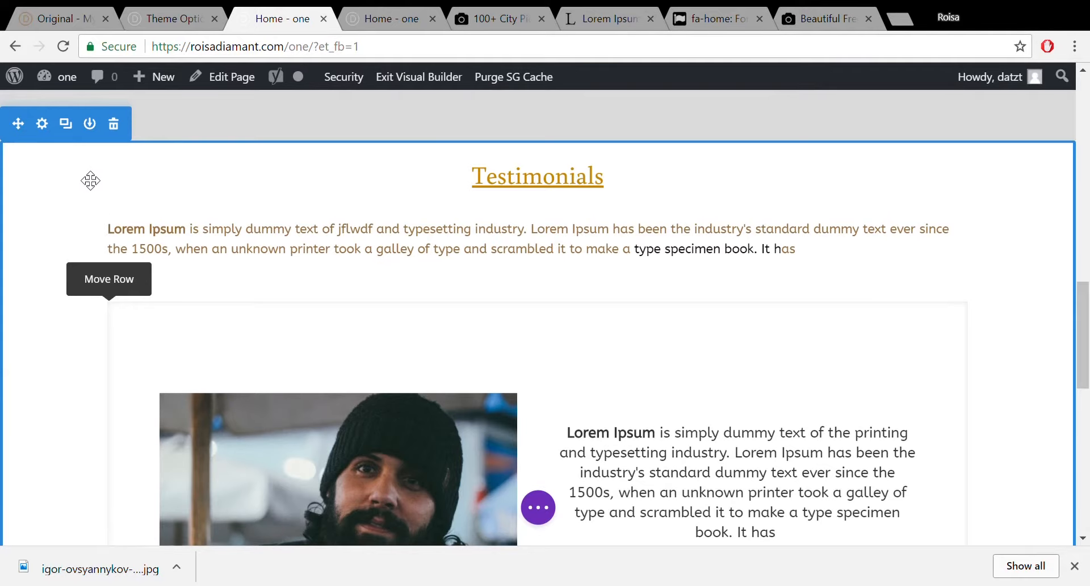
click(62, 17)
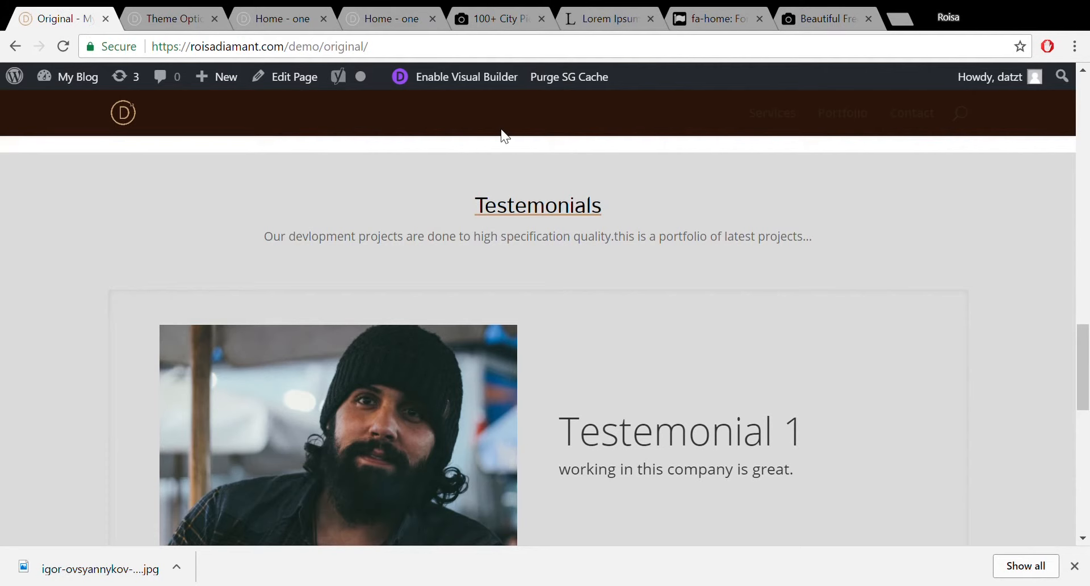
click(275, 8)
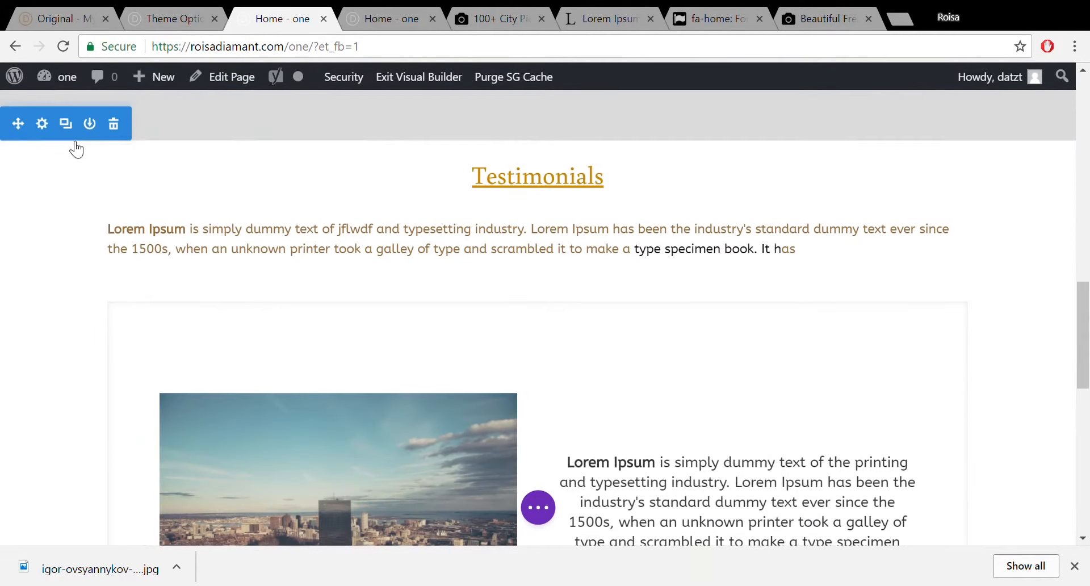
Add a light grey #c1c1c1 background colour to the Testimonials section and confirm.
click(46, 125)
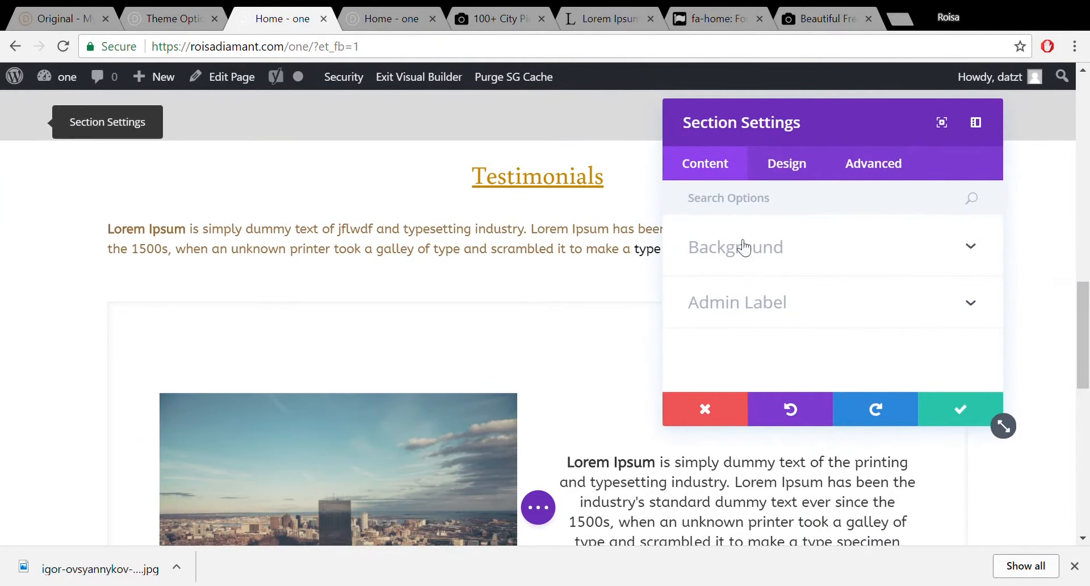
click(862, 245)
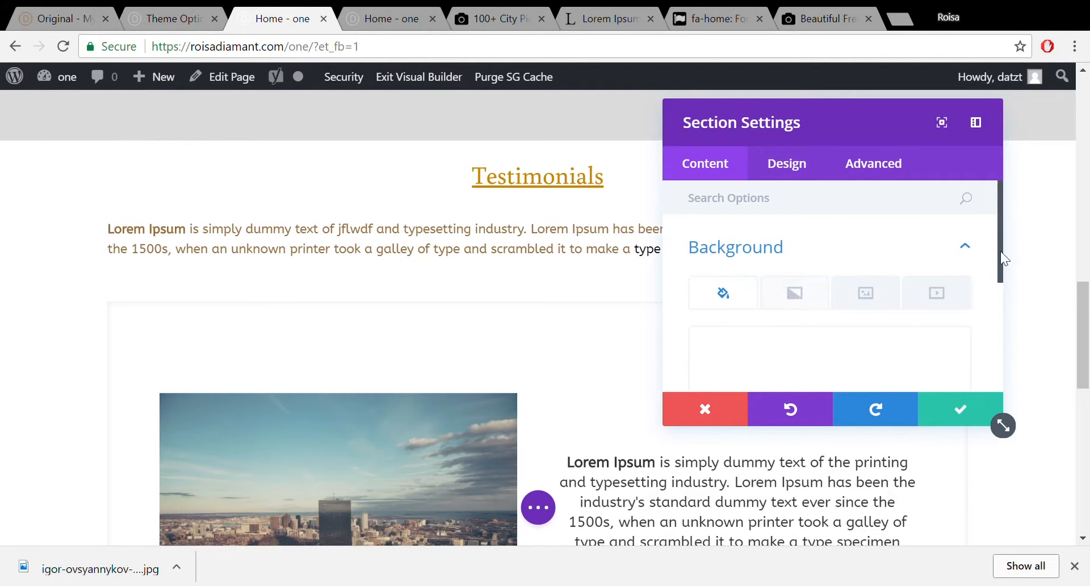
drag(1000, 238, 1010, 301)
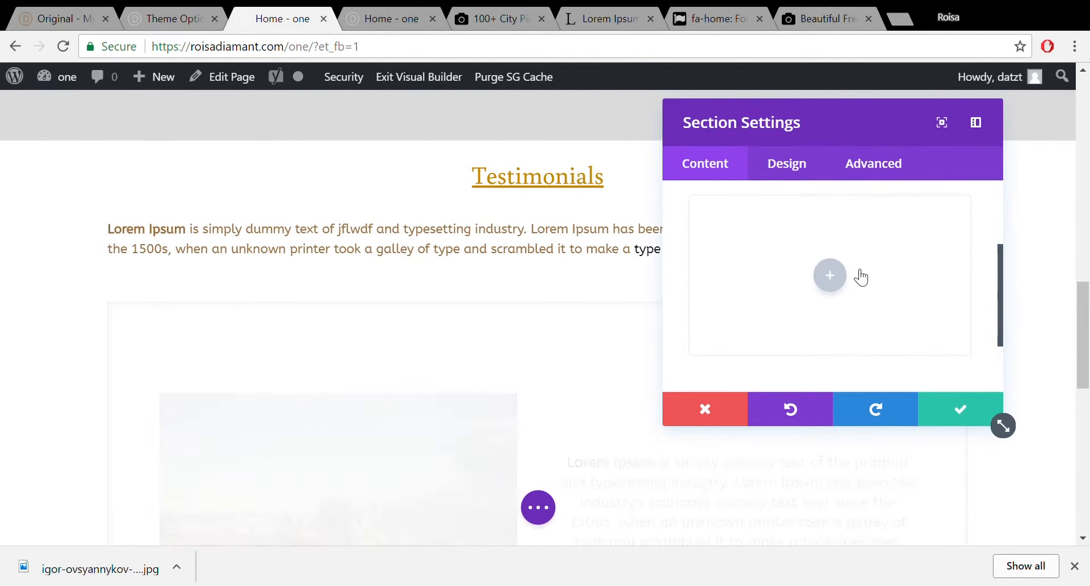
click(830, 274)
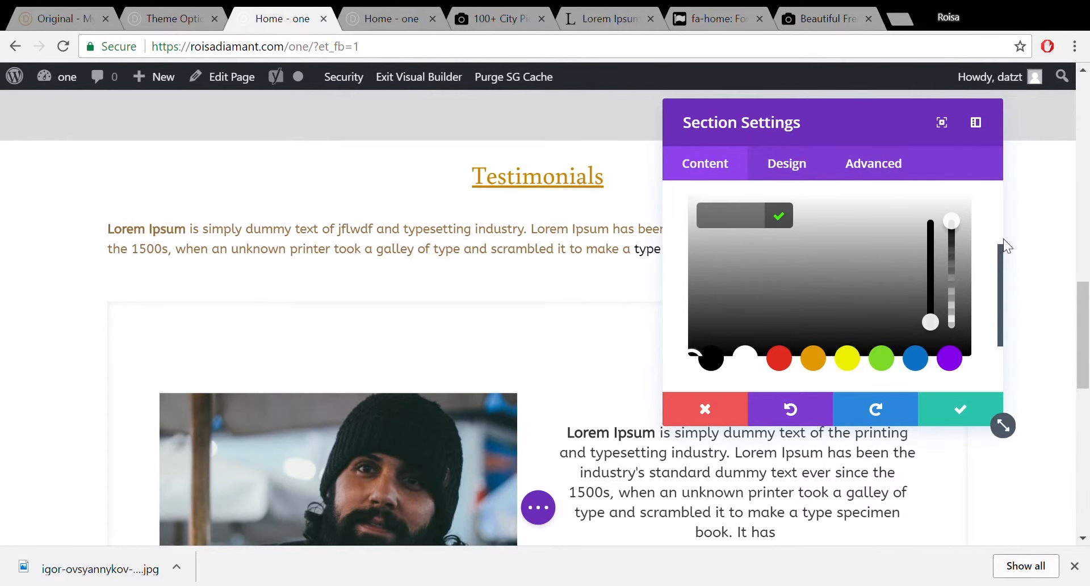
drag(1085, 315, 1087, 542)
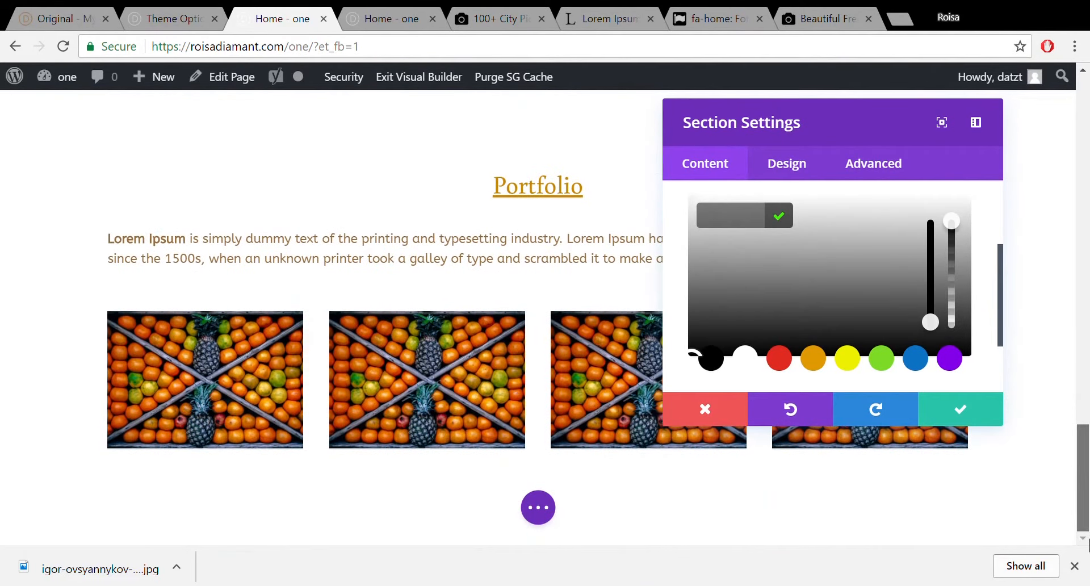
drag(1087, 499, 1084, 374)
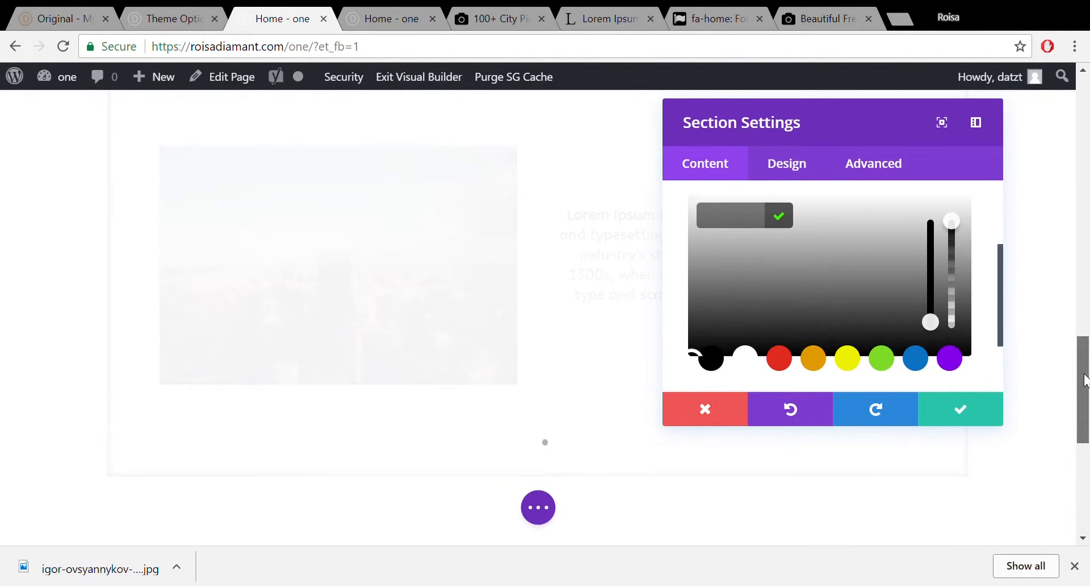
click(696, 238)
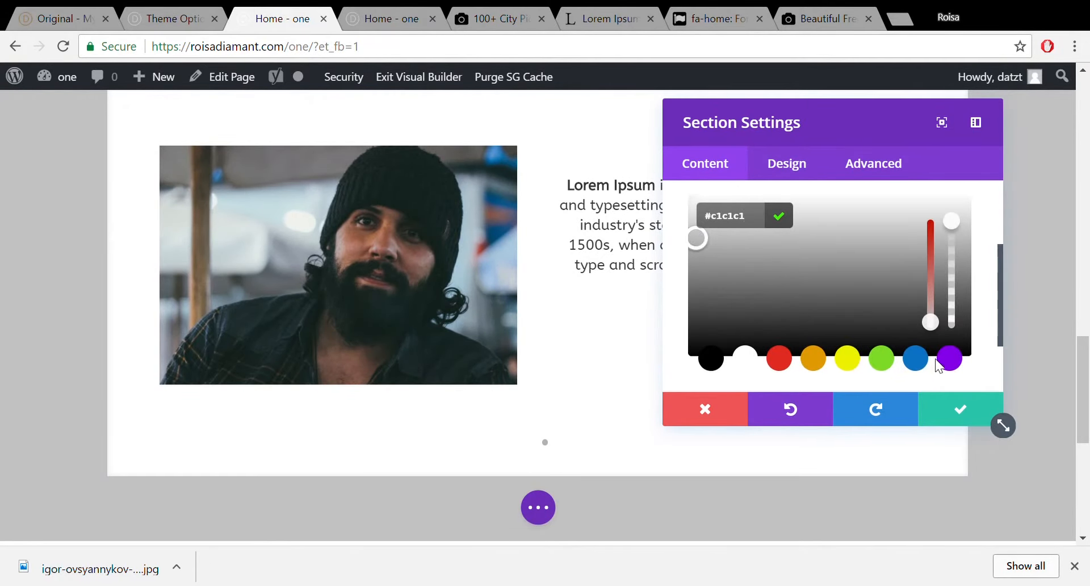
click(966, 413)
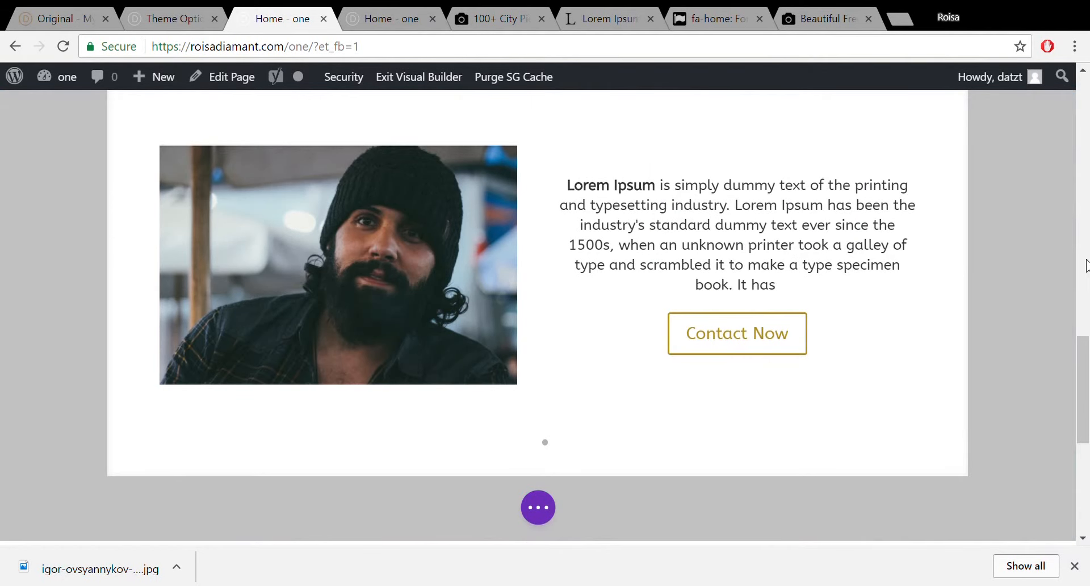
Drag the Testimonials section down below the Portfolio section.
scroll(1087, 414, up, 7)
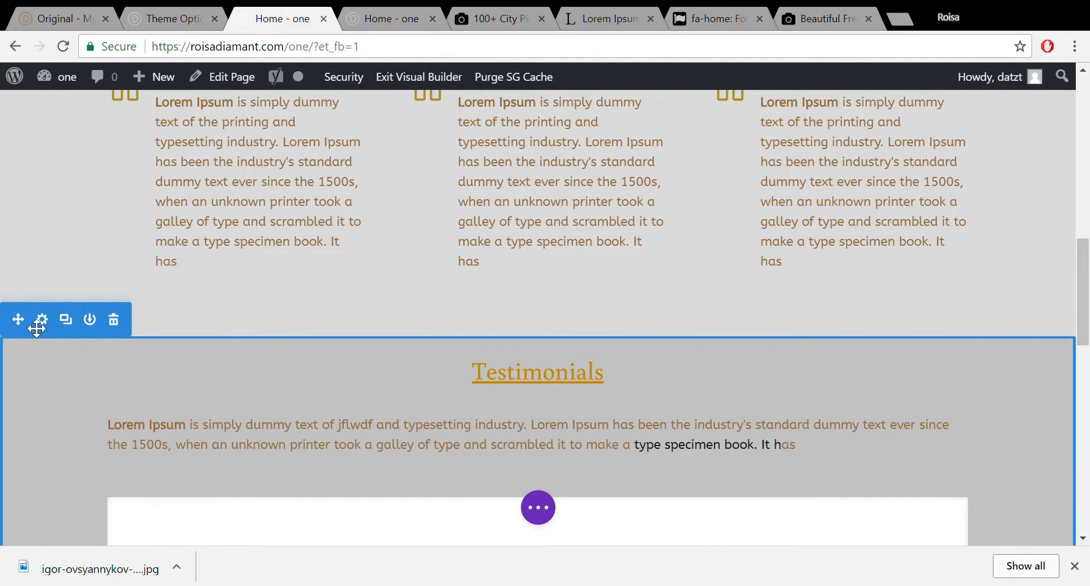
drag(30, 328, 57, 581)
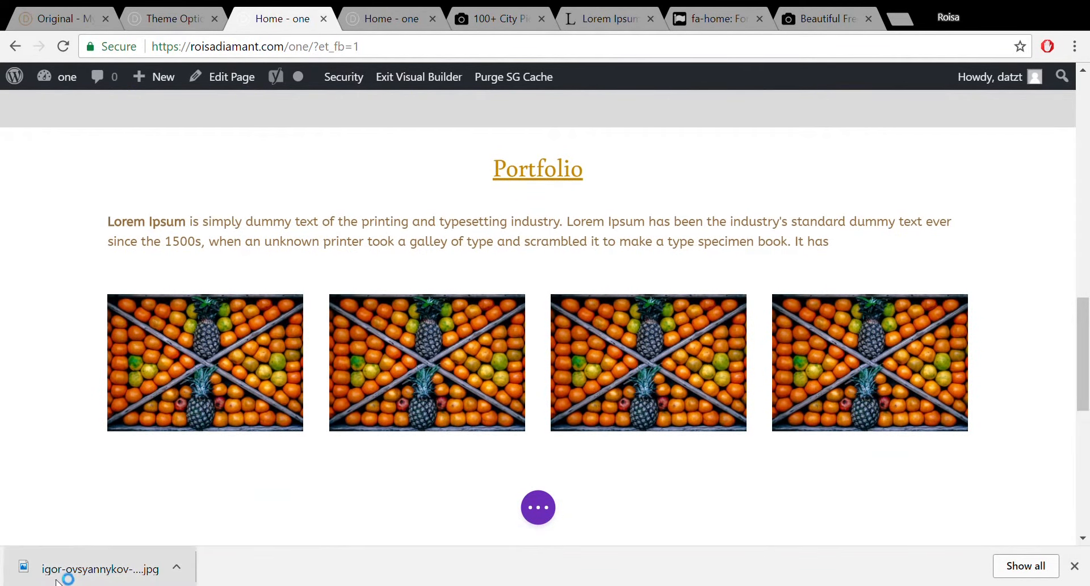
drag(1086, 346, 1063, 503)
Dismiss the new-section choices without adding one, then return to the page top and Theme Options.
click(548, 477)
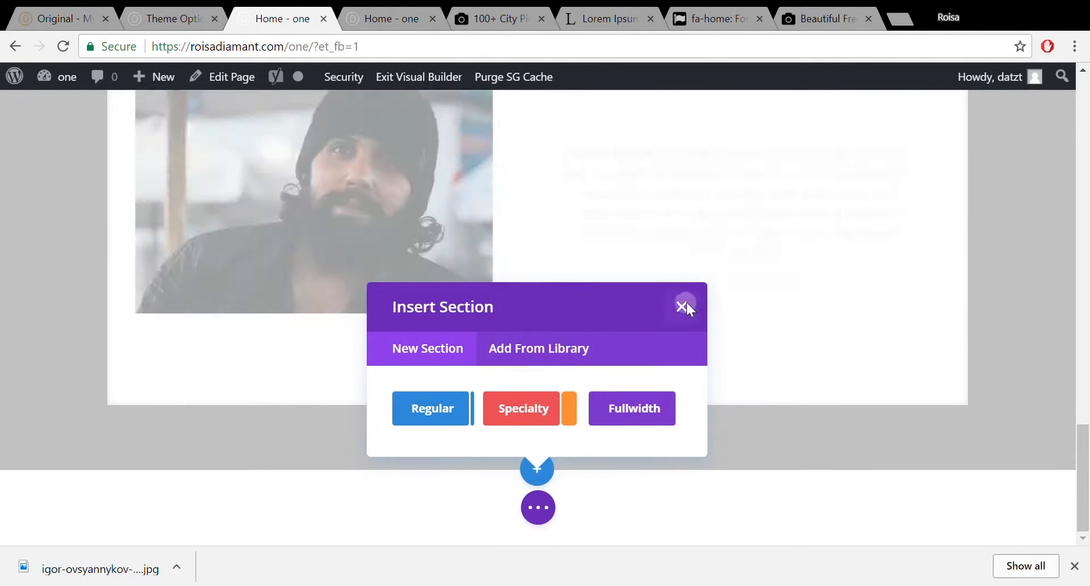
click(684, 305)
drag(1087, 459, 1087, 105)
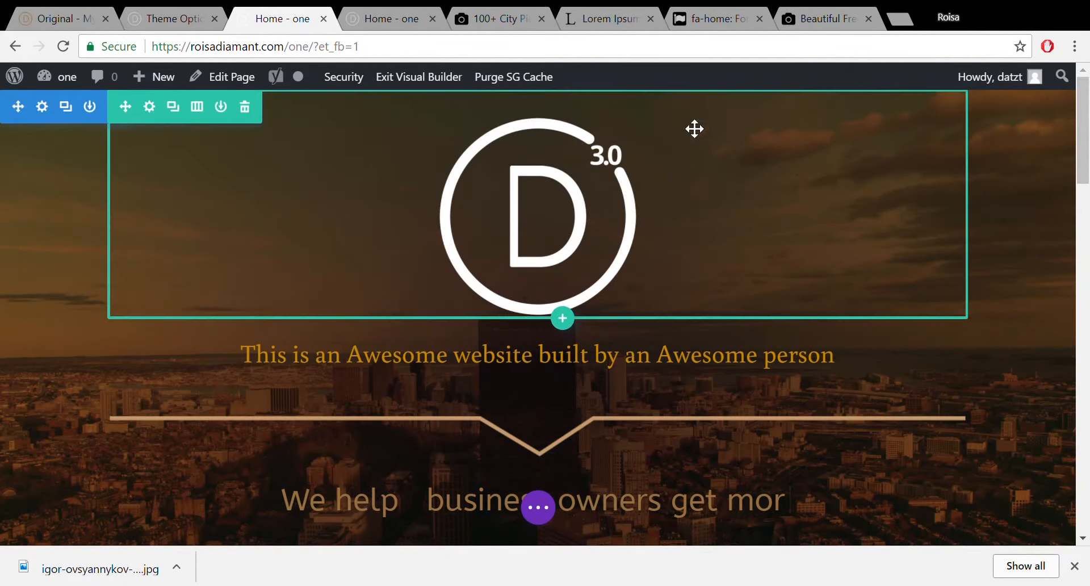
click(130, 17)
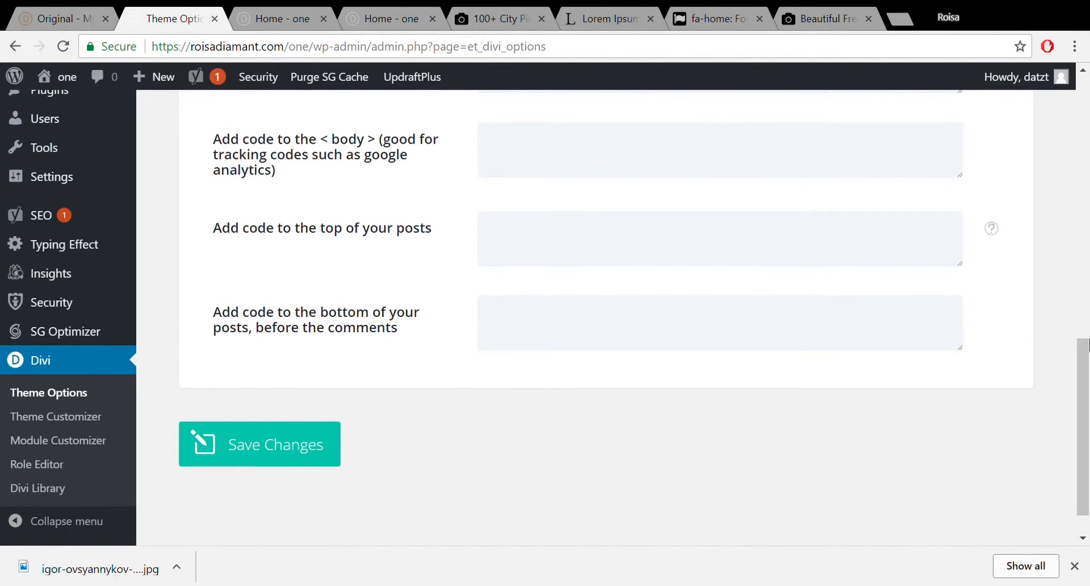
Open the Home page for editing from the admin Pages list.
drag(1084, 353, 1084, 125)
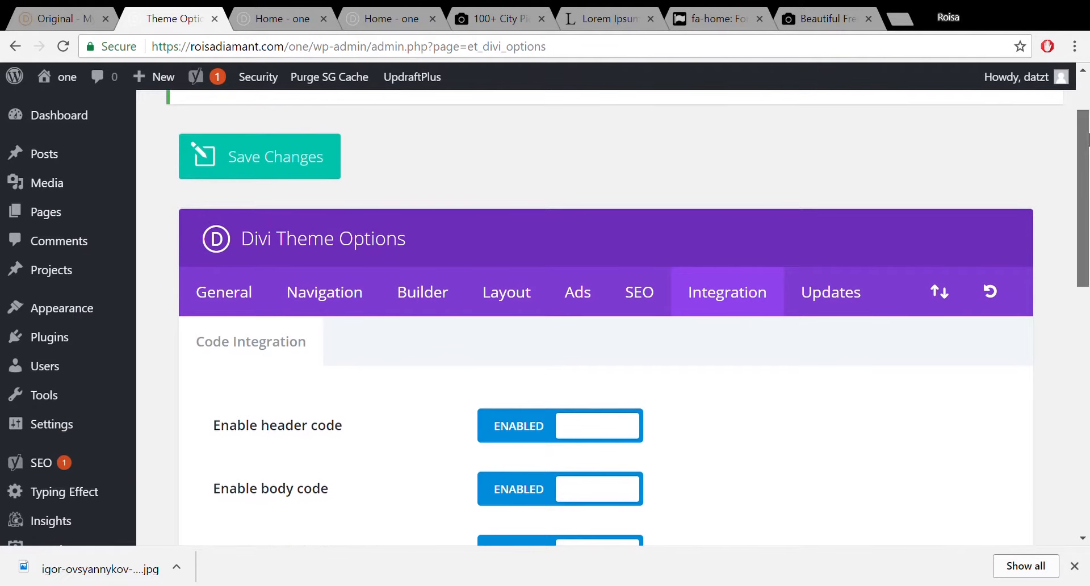
mouse_move(68, 181)
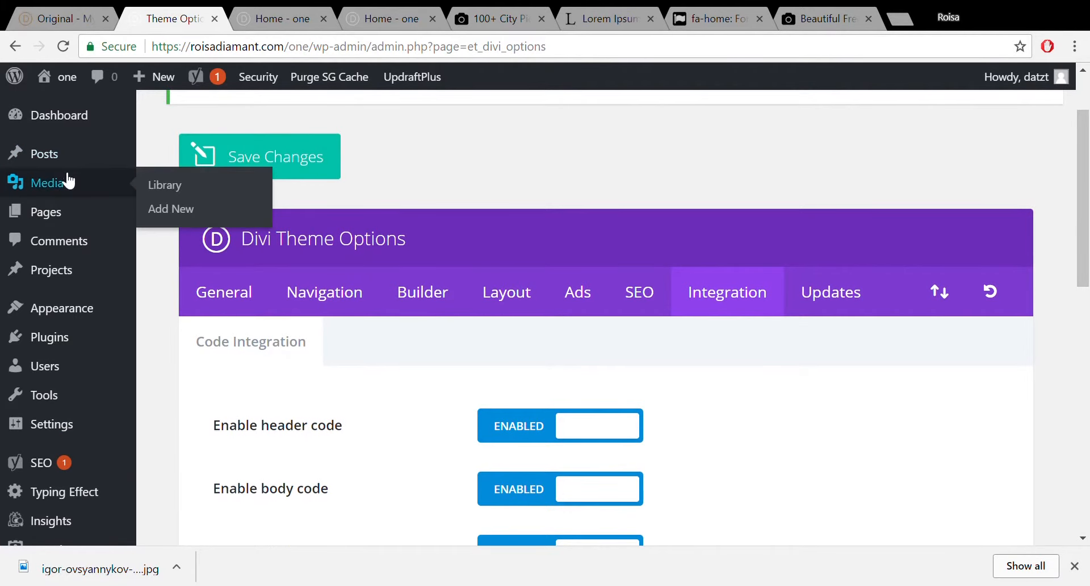
click(57, 213)
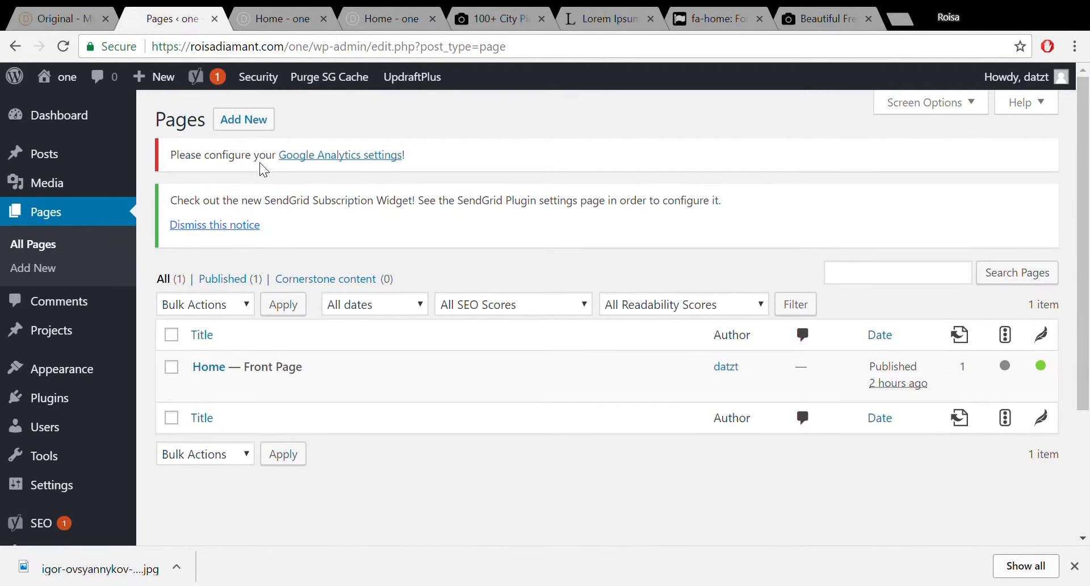
click(226, 366)
Save the front-end builder changes, then go to the Home page's back-end editor.
click(293, 17)
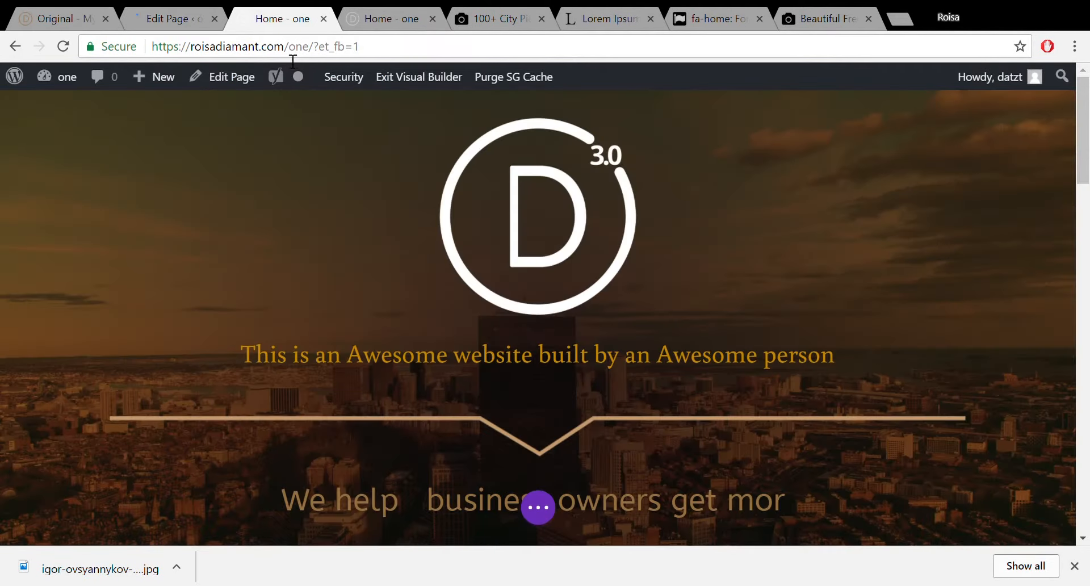
click(538, 507)
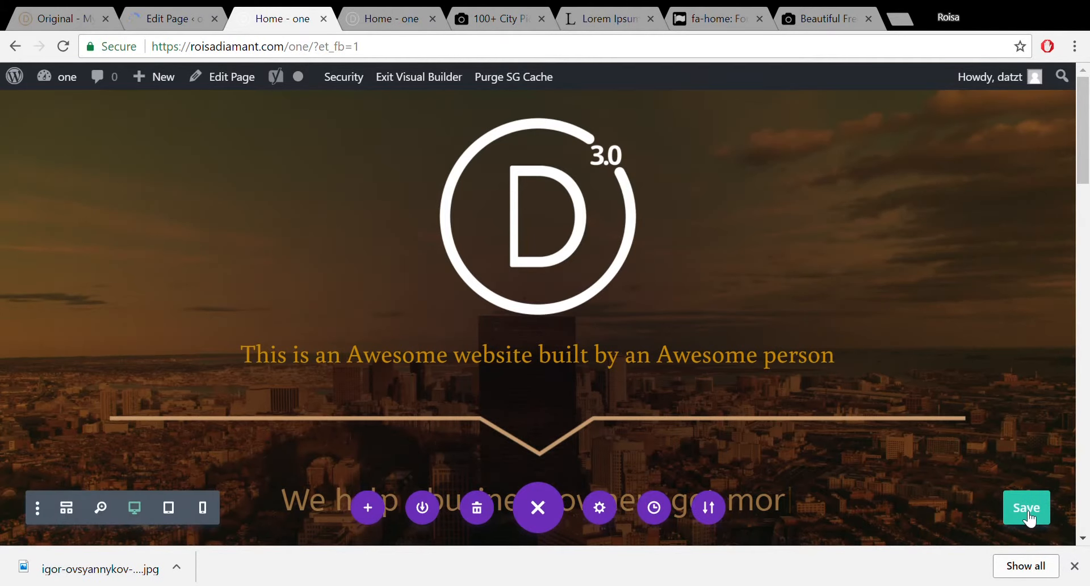
click(155, 17)
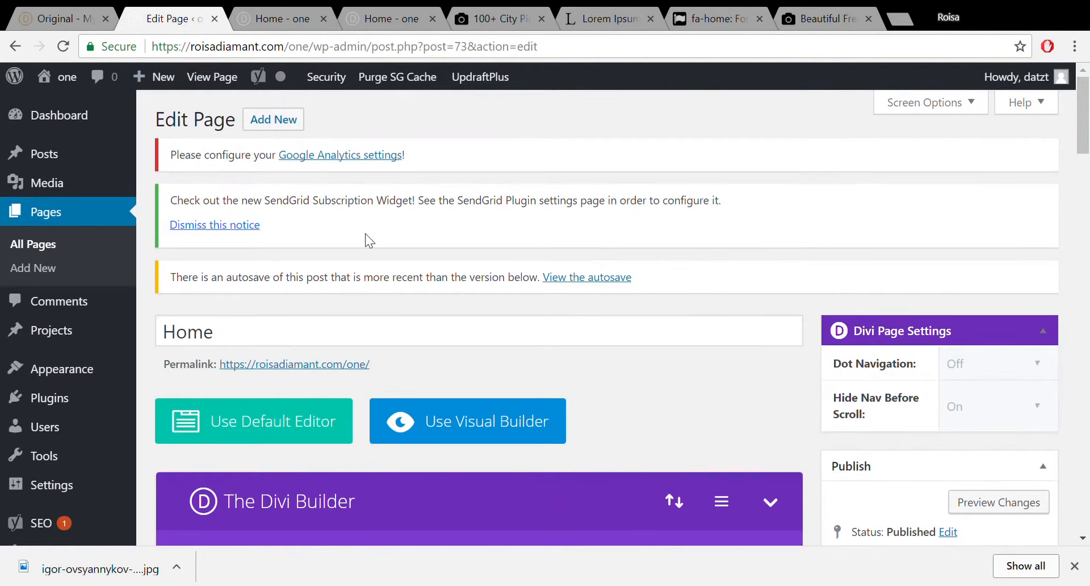
Drag the image-and-text section lower in the back-end layout.
scroll(889, 289, down, 8)
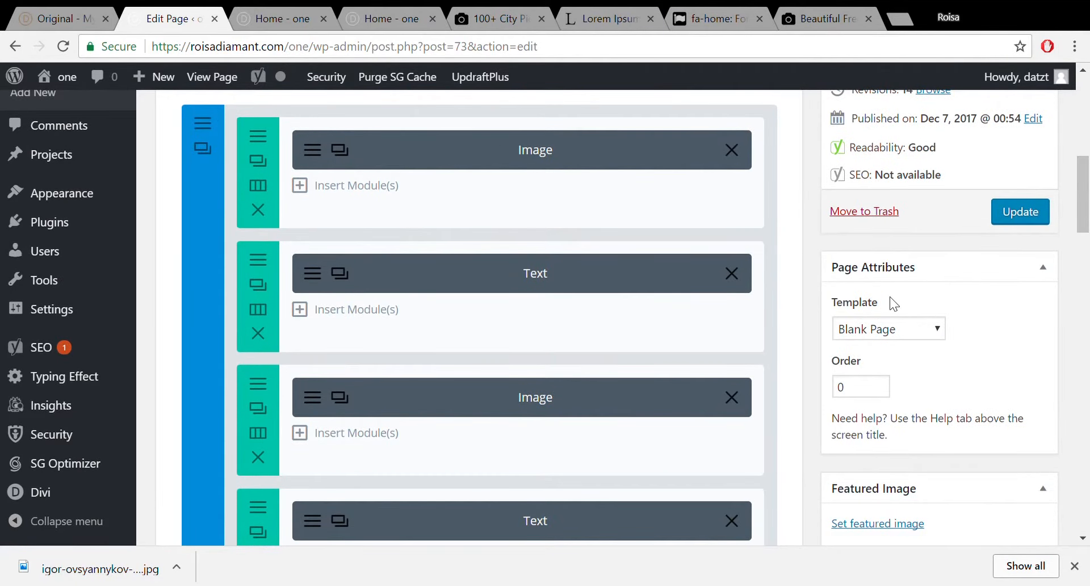
drag(1087, 206, 1087, 287)
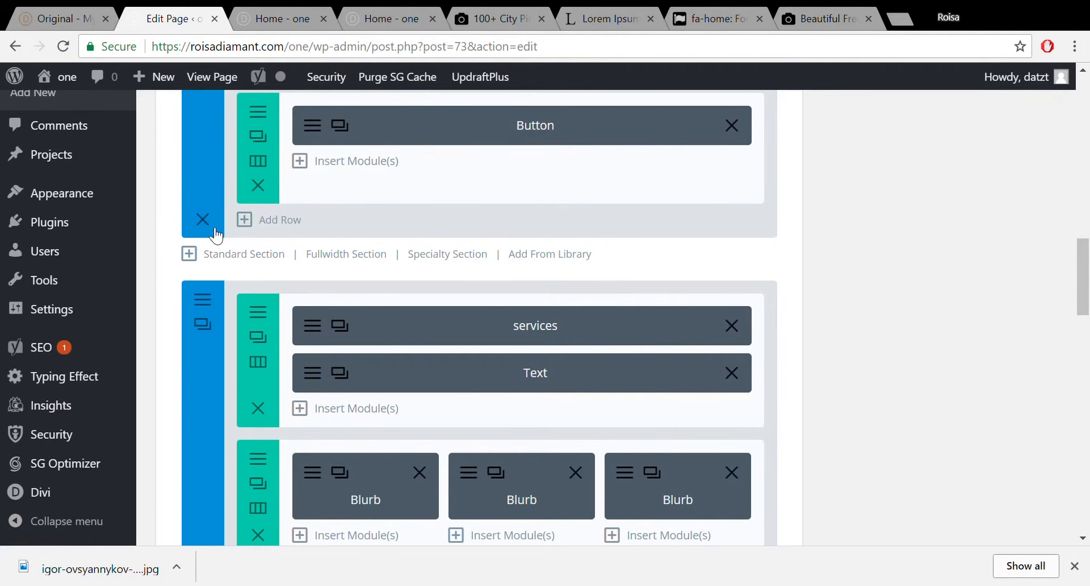
drag(1081, 277, 1081, 175)
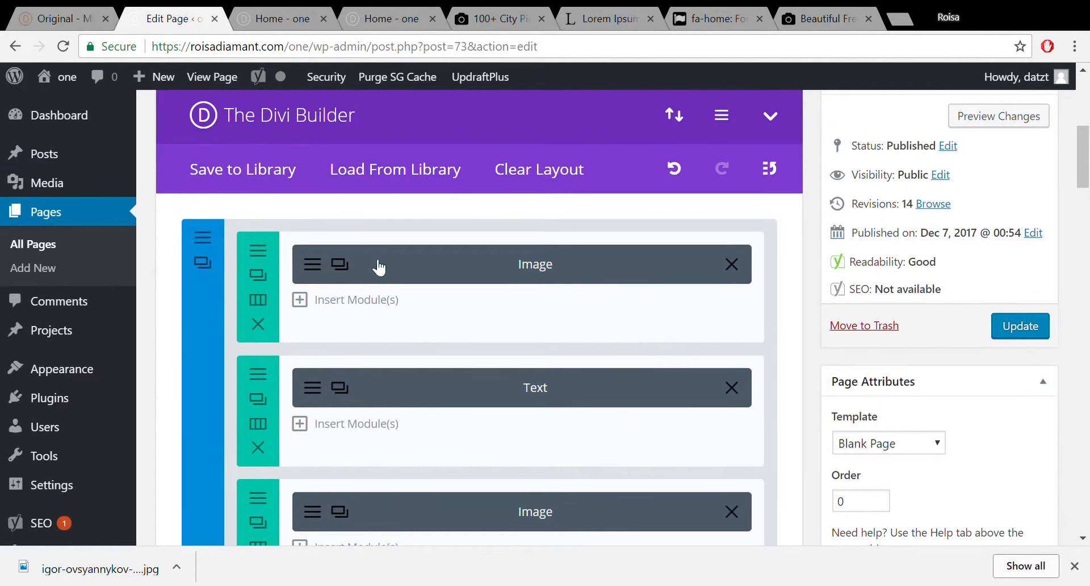
drag(1082, 150, 1087, 253)
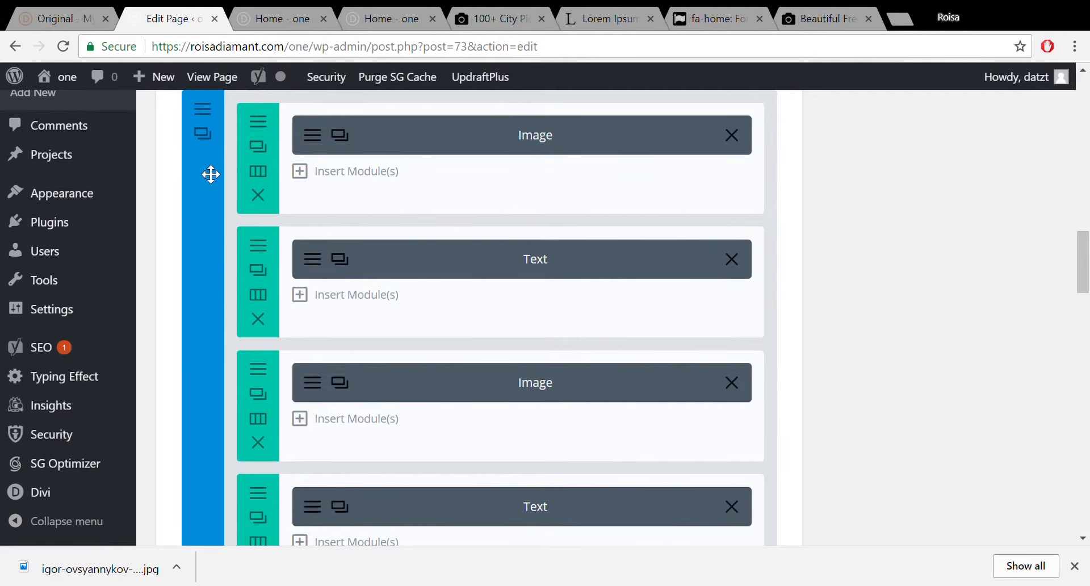
drag(211, 211, 440, 153)
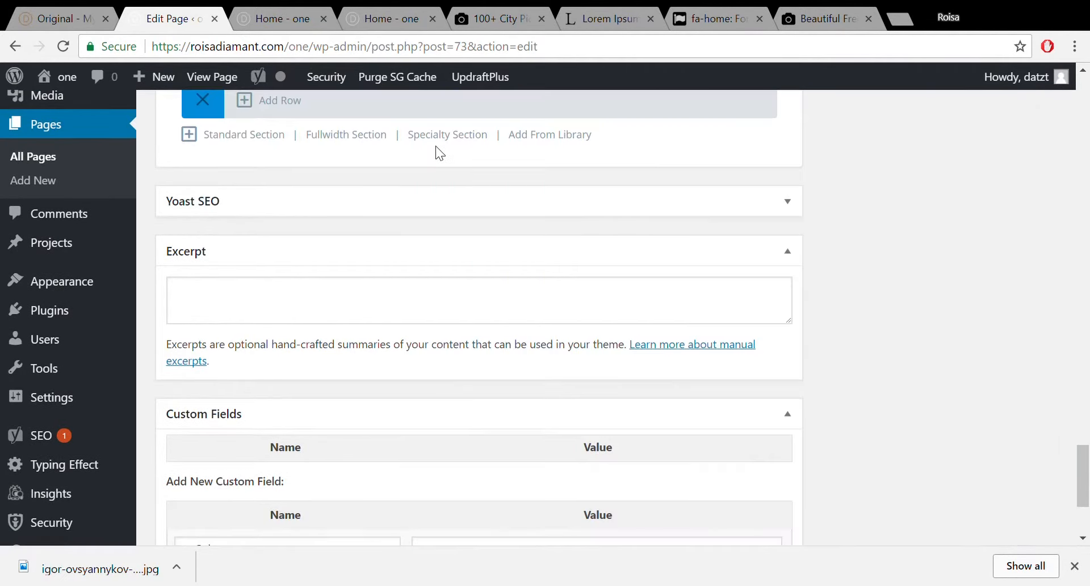
Delete the Button and Text modules and the three emptied rows, including the Image row.
drag(1082, 499, 1083, 446)
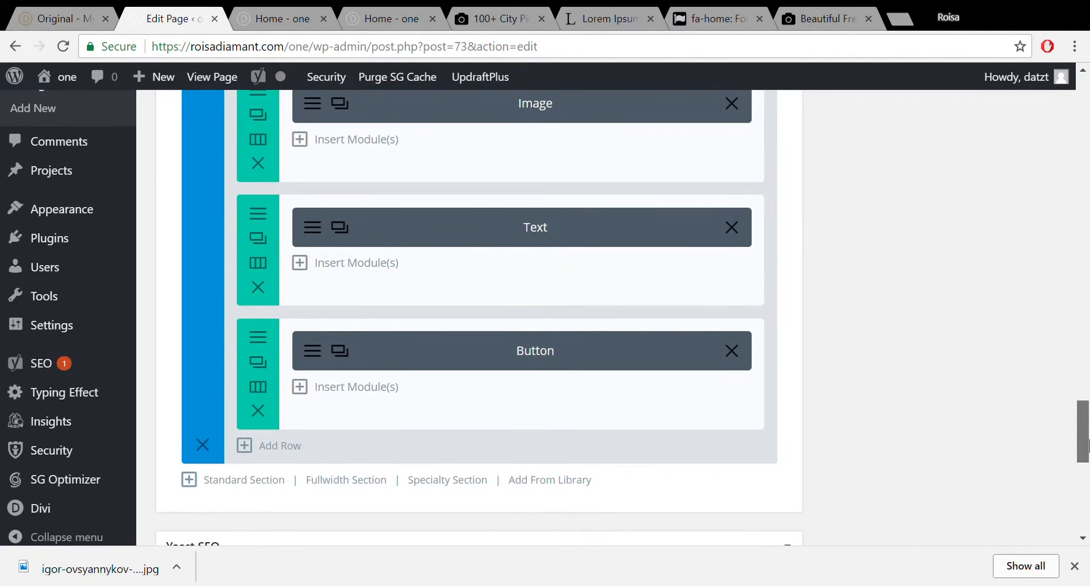
click(732, 351)
click(731, 228)
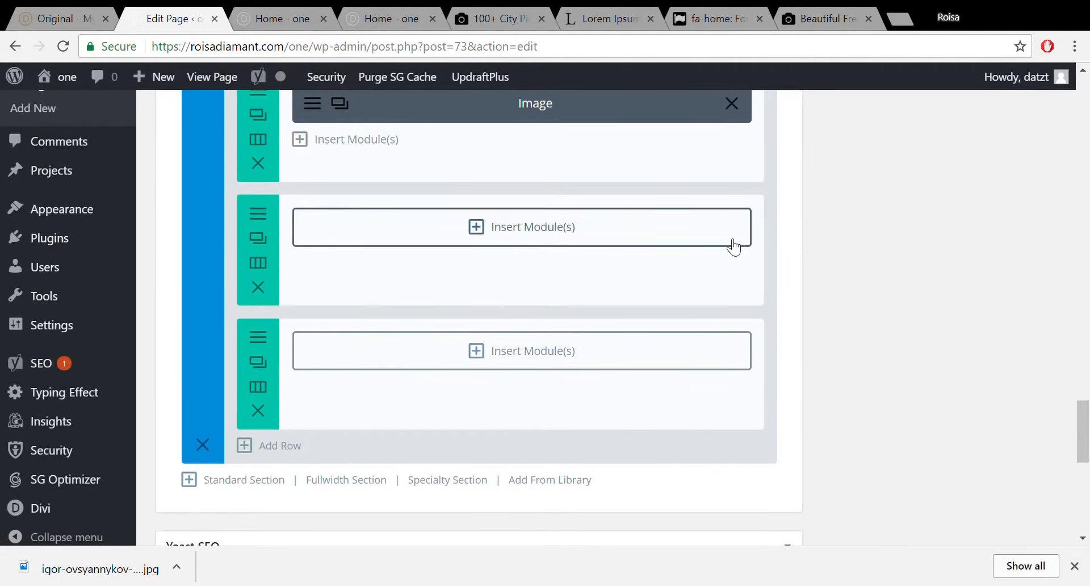
click(258, 411)
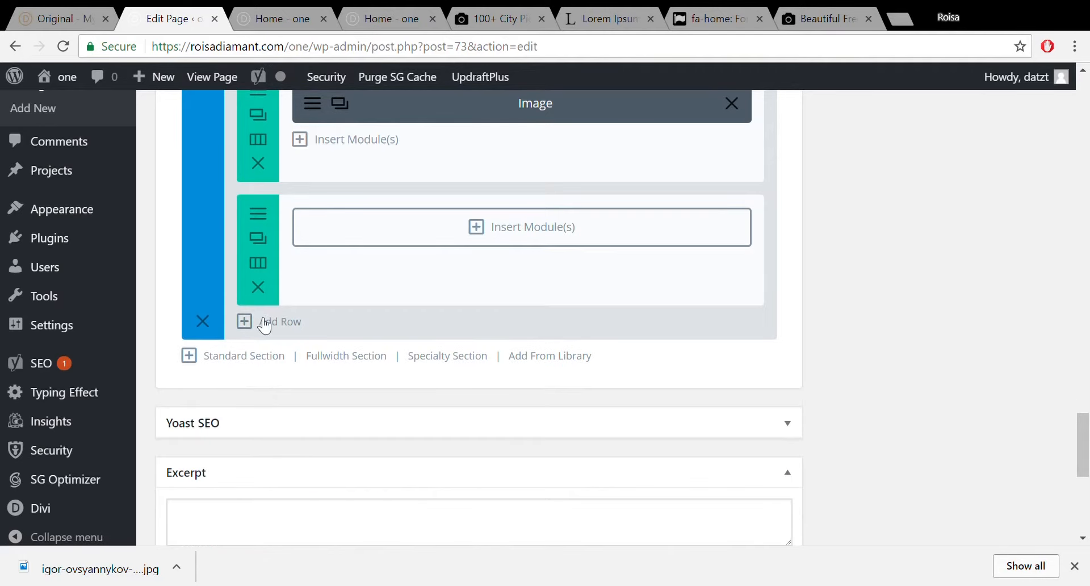
click(258, 288)
click(270, 169)
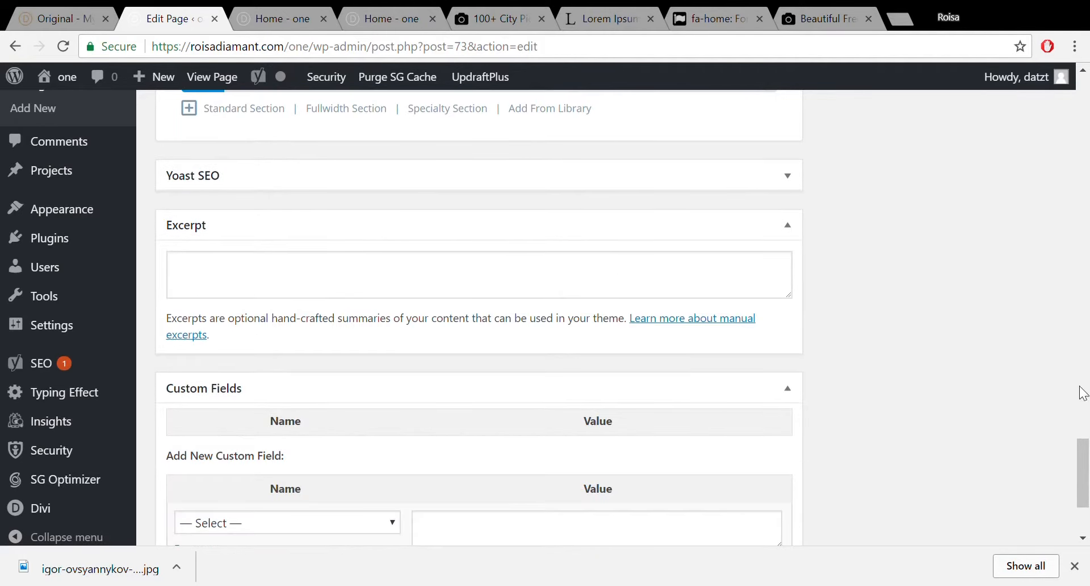
Remove the last section's Text row, clear its Image row, and update the page.
drag(1082, 446, 1082, 354)
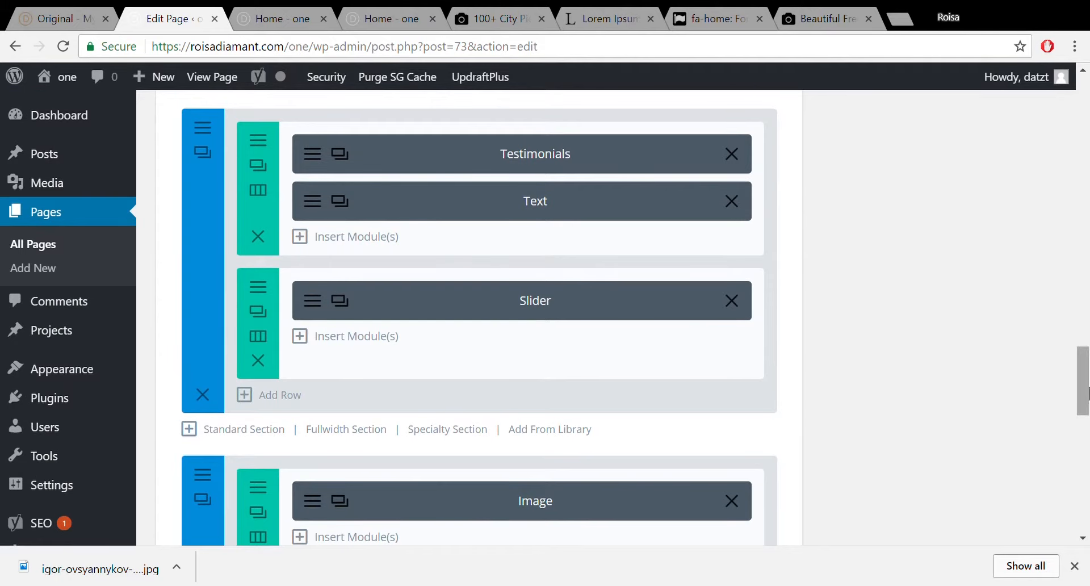
drag(1083, 381, 1082, 412)
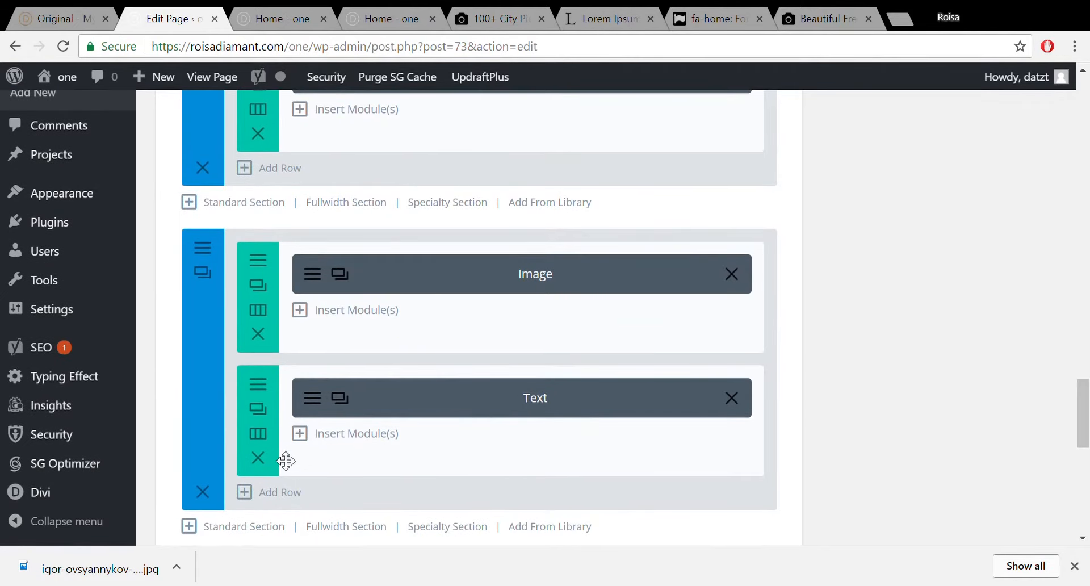
click(256, 461)
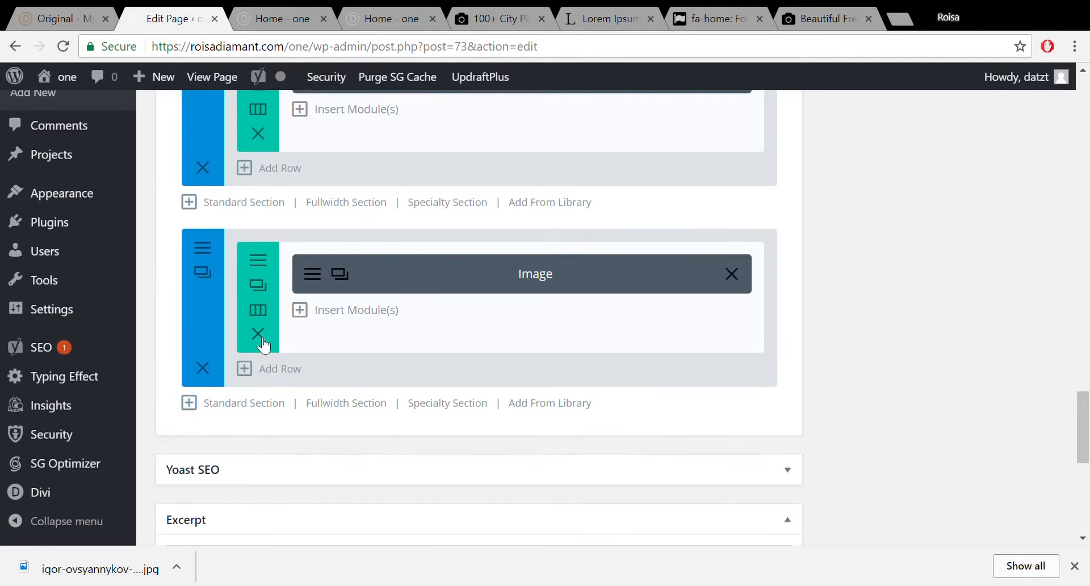
click(264, 333)
drag(1084, 433, 1087, 372)
scroll(1034, 379, up, 12)
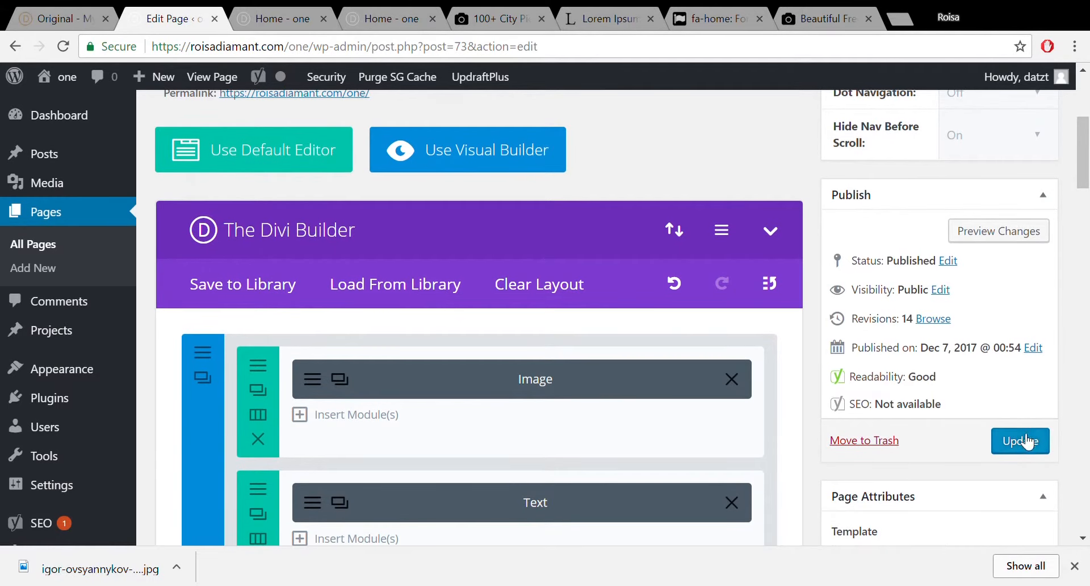
click(1026, 440)
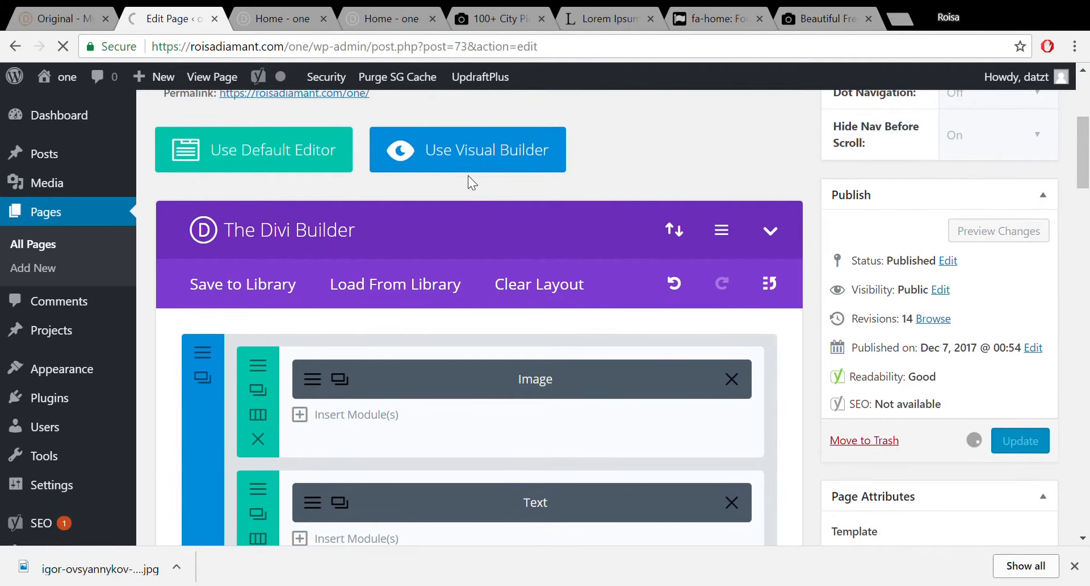
Reload the home page in the Visual Builder and scroll to the emptied city-background section.
click(241, 12)
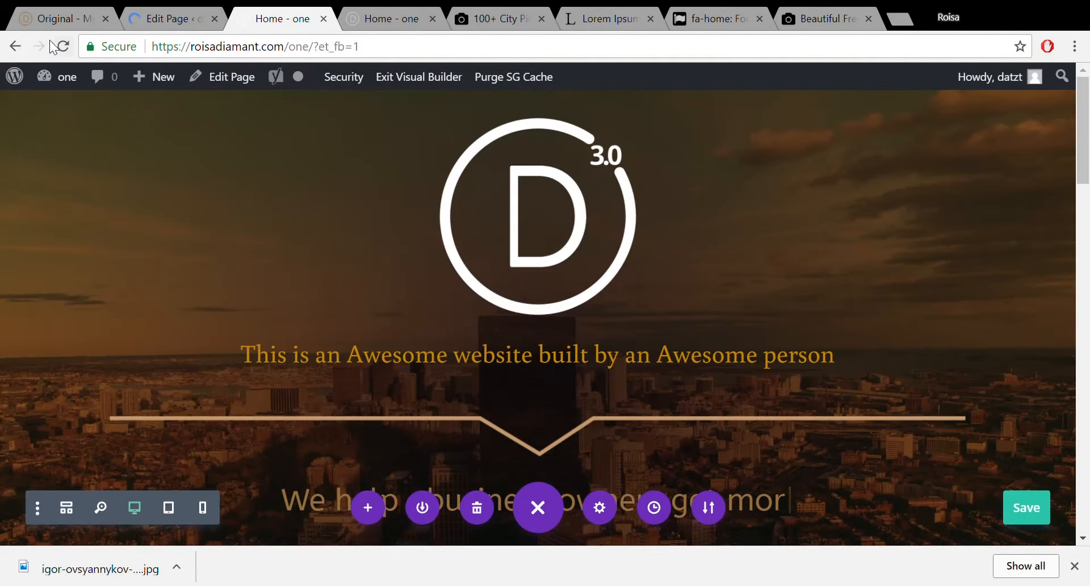
click(64, 46)
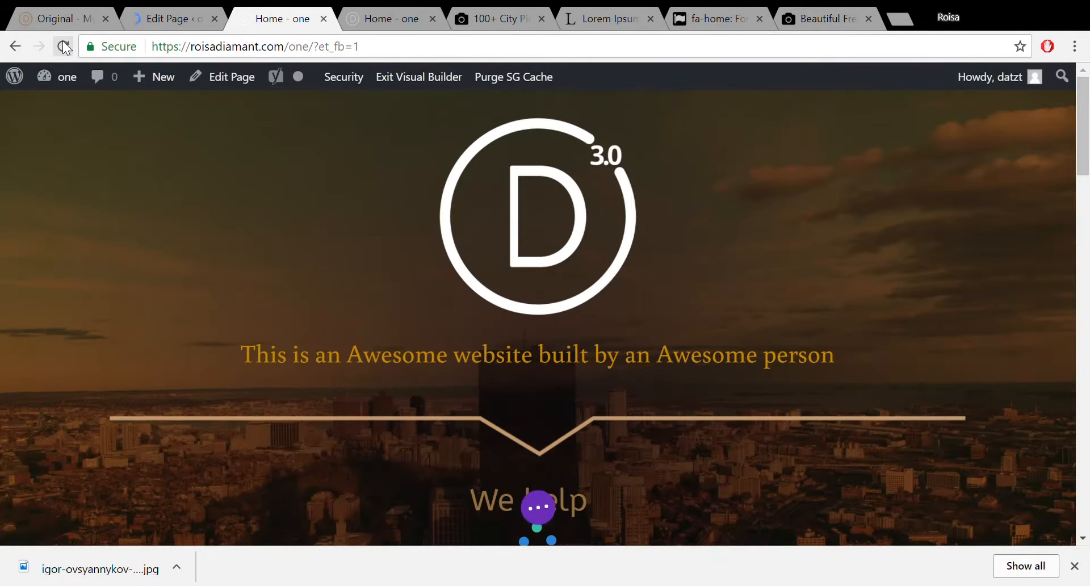
drag(1088, 135, 1087, 548)
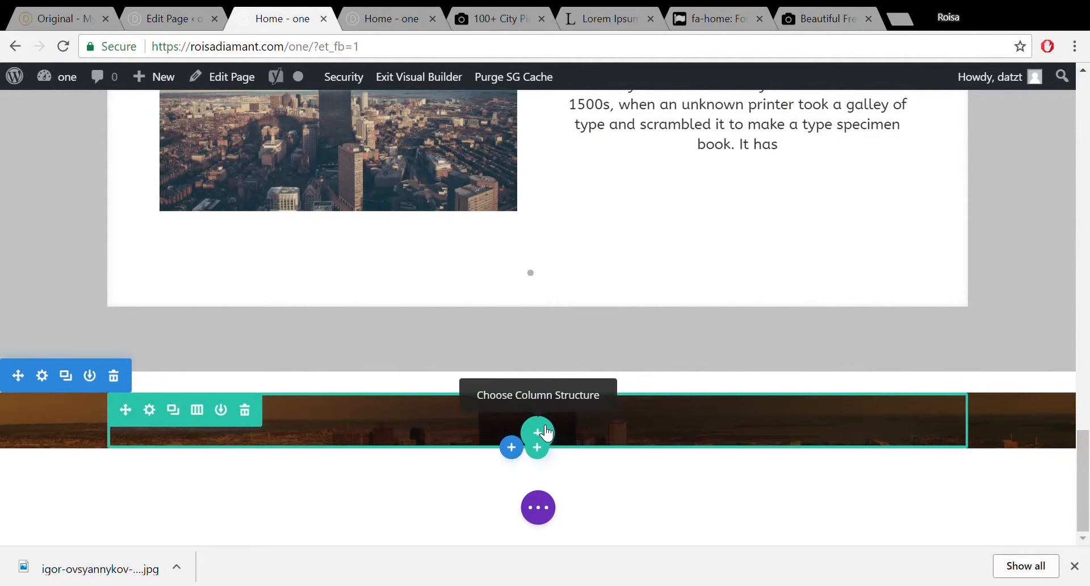
click(1074, 566)
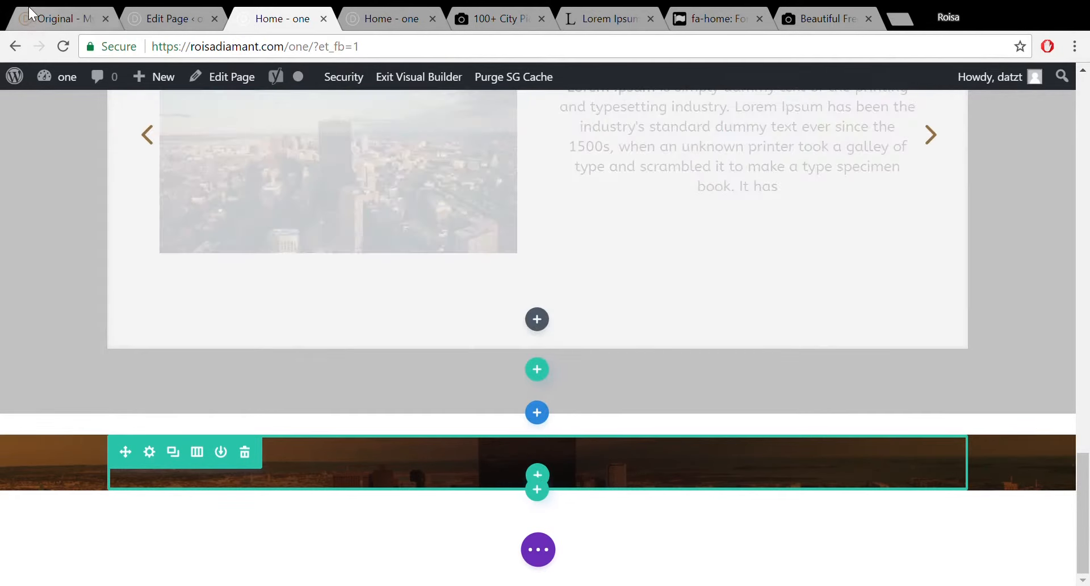
View the original demo page's Contact Now section with its contact details and message form.
click(31, 19)
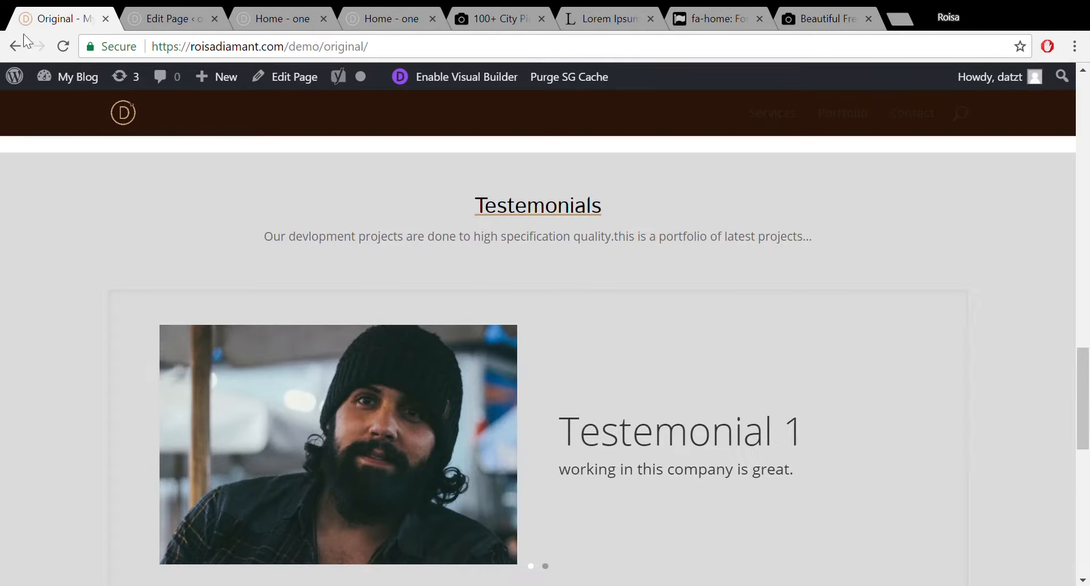
drag(1078, 360, 1088, 477)
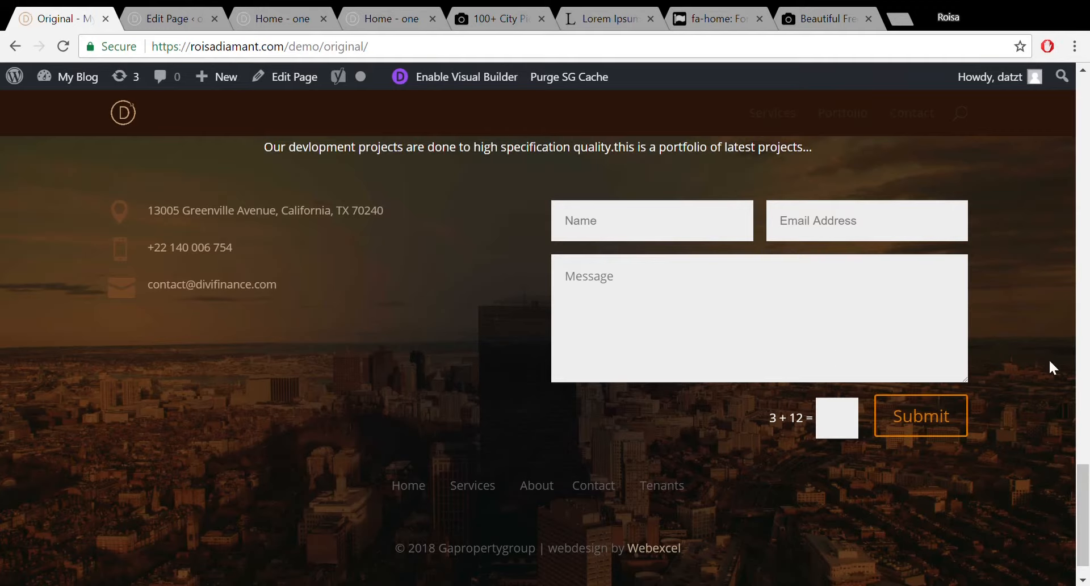
drag(1088, 489, 1088, 485)
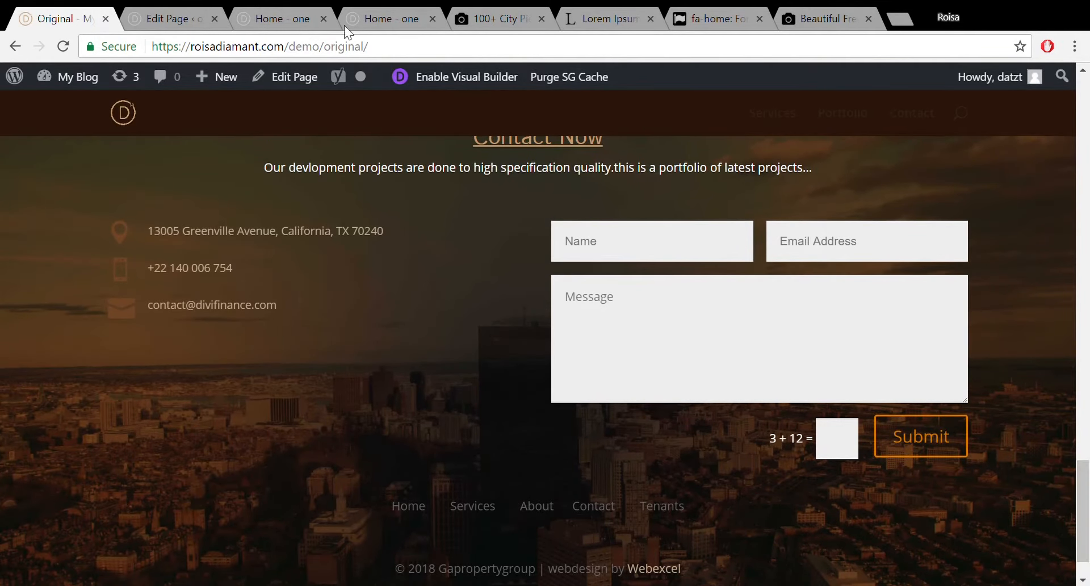
Back in the Visual Builder, duplicate the Testimonials heading module and drag the copy down the page.
click(256, 9)
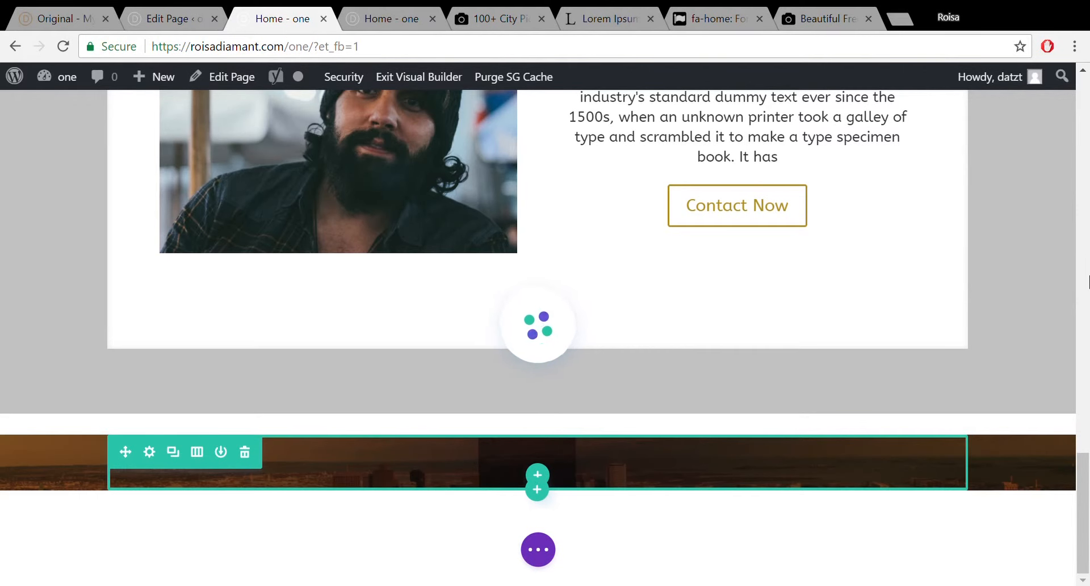
drag(1088, 475, 1088, 353)
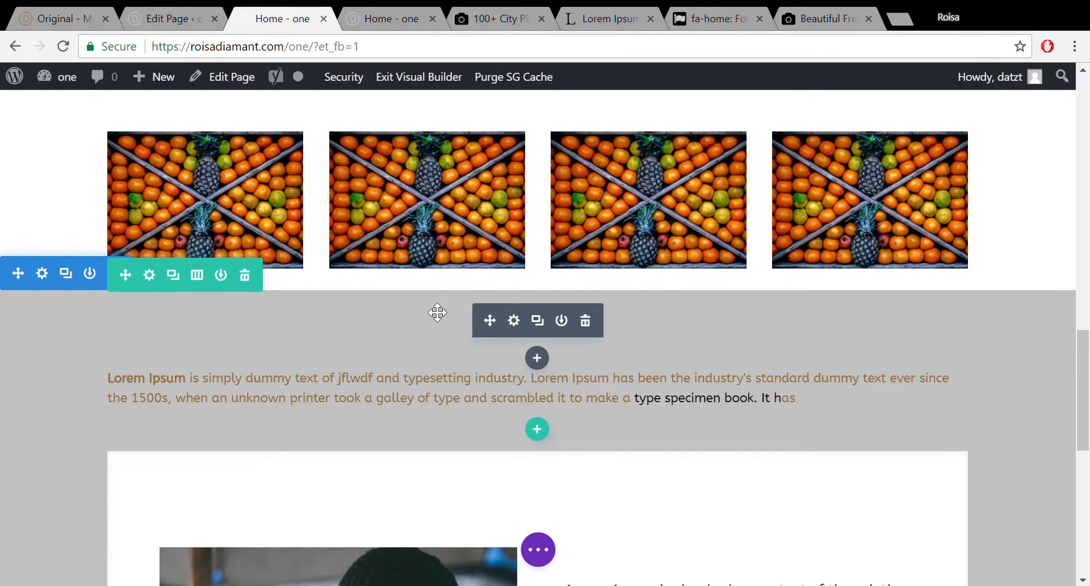
click(546, 321)
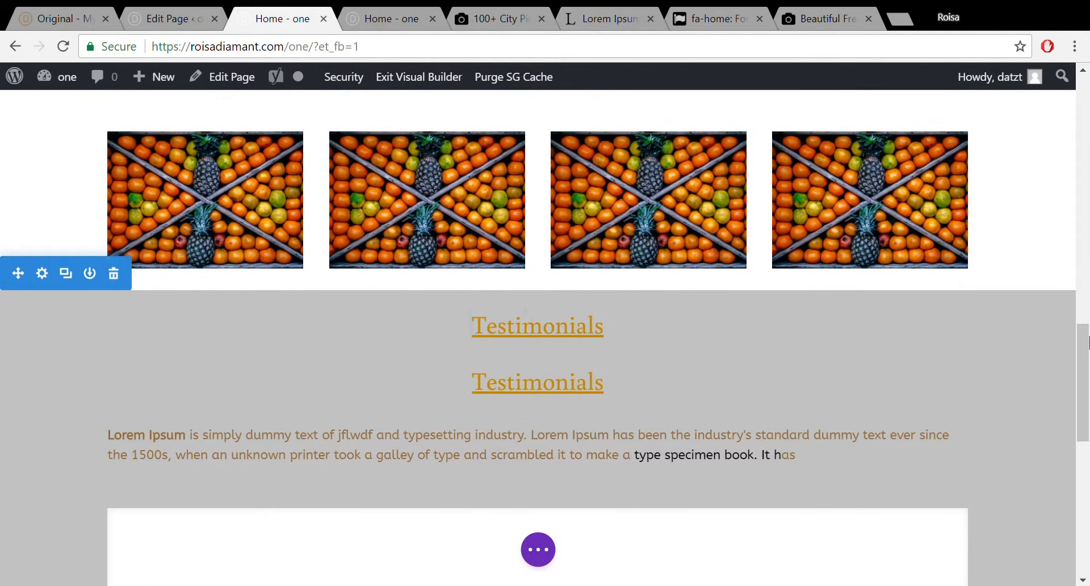
scroll(993, 347, down, 2)
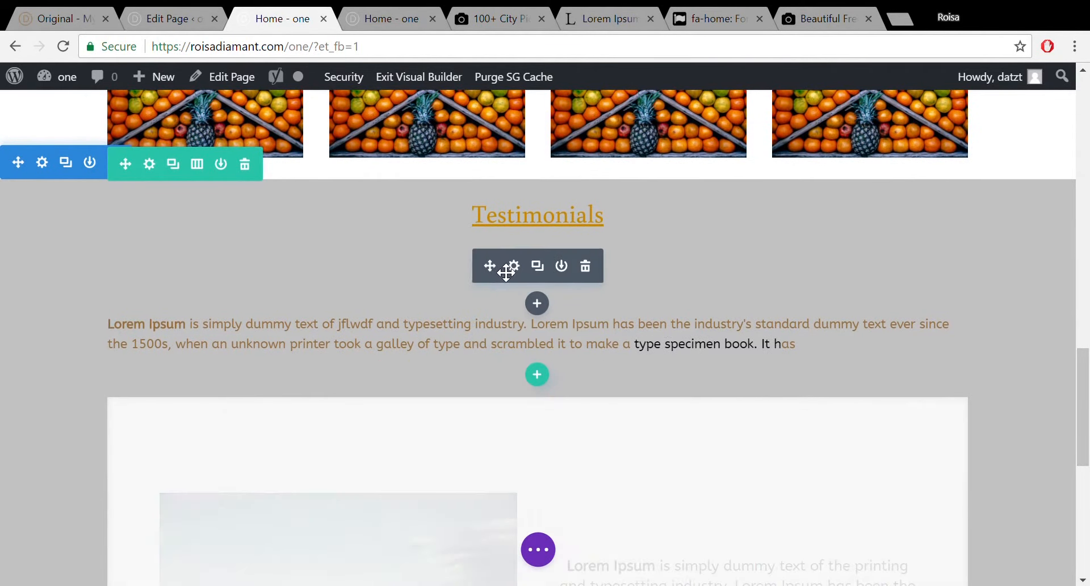
drag(500, 274, 532, 462)
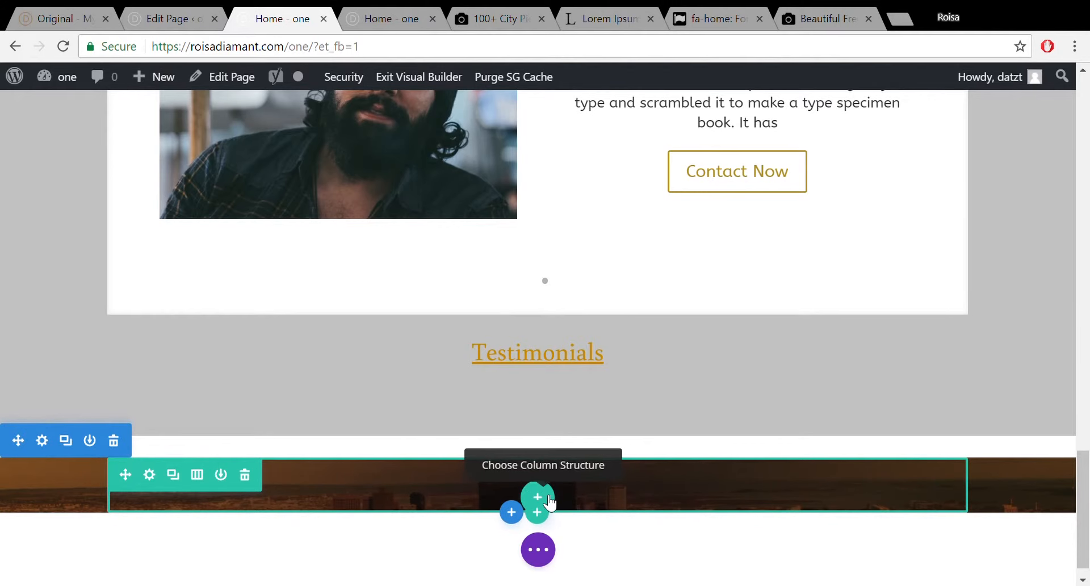
Add a one-column row to the city-background section and move the copied heading into it.
click(540, 496)
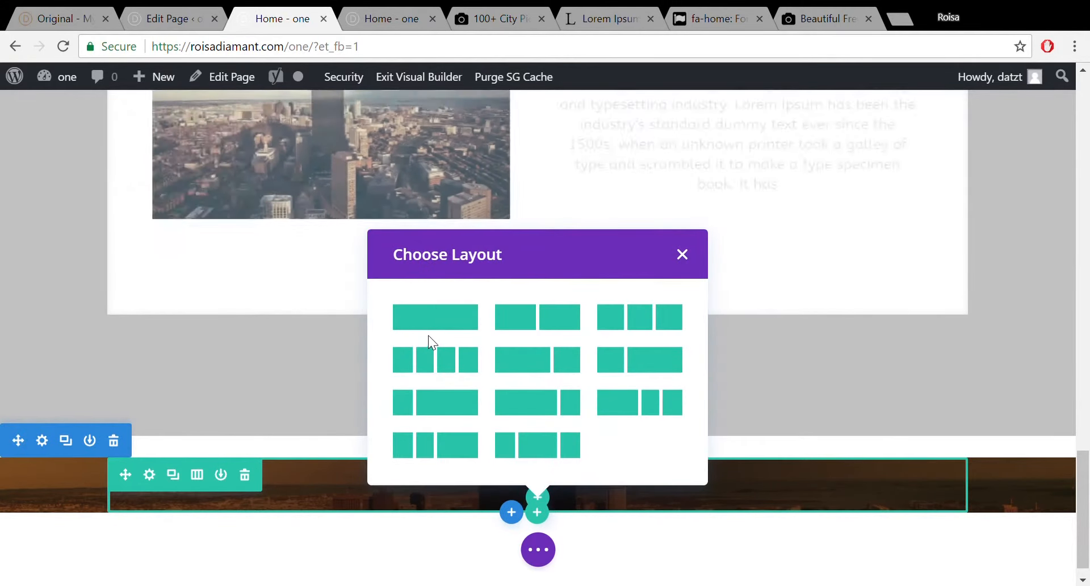
click(436, 325)
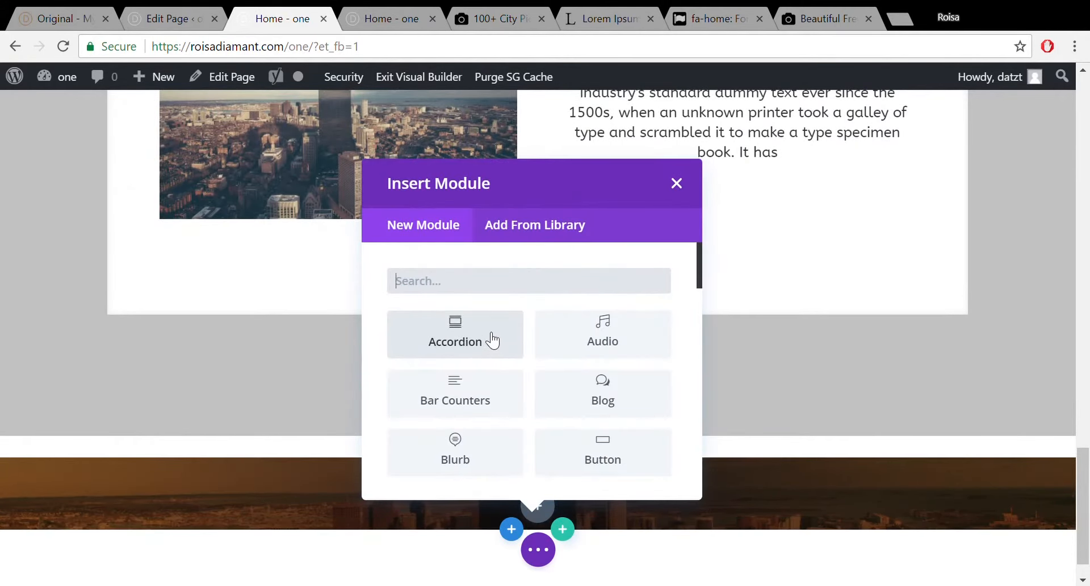
click(675, 185)
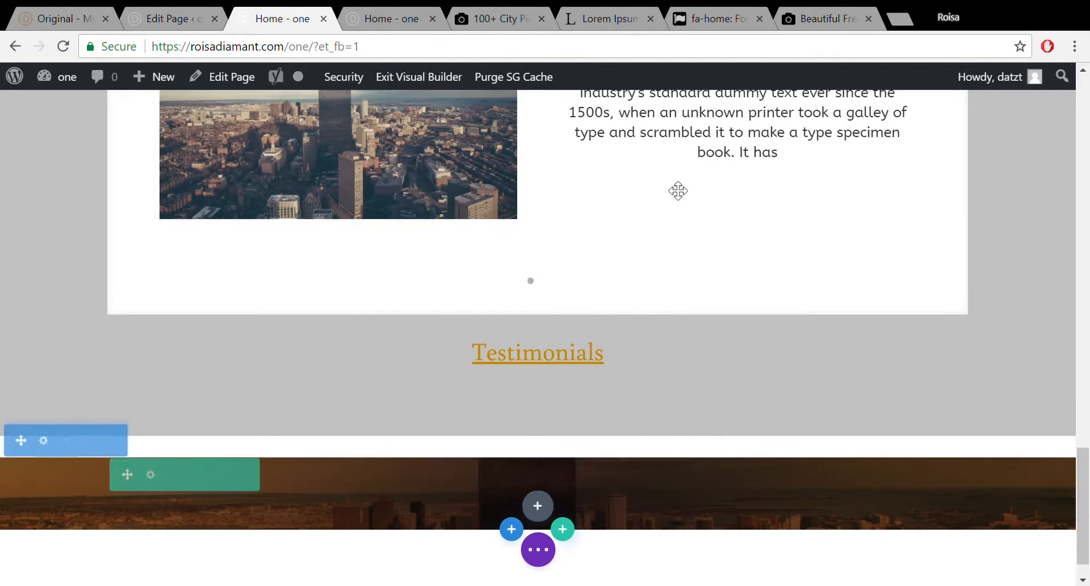
click(1085, 391)
drag(1085, 392, 1086, 508)
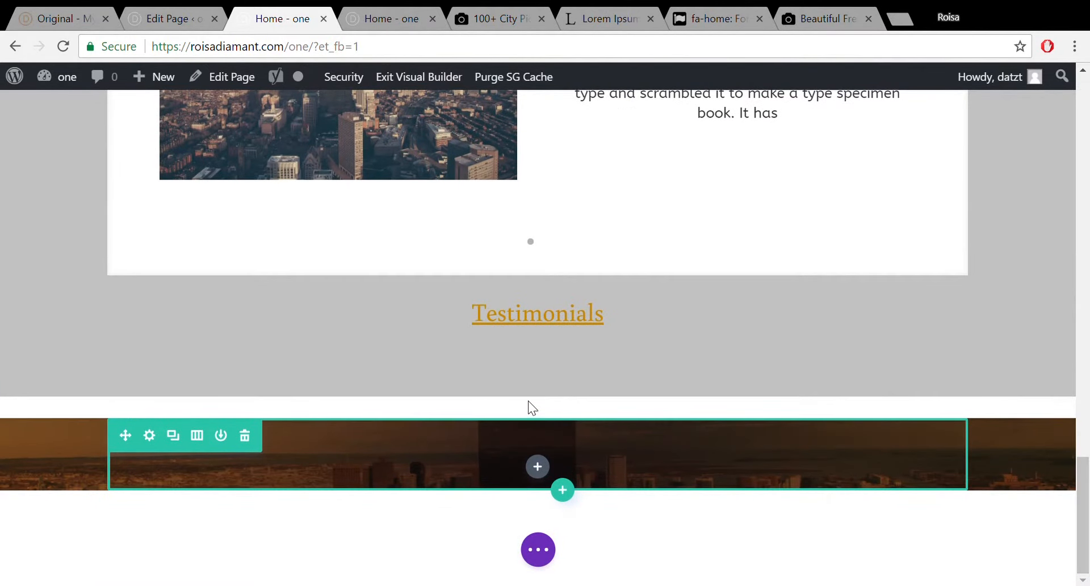
mouse_move(525, 312)
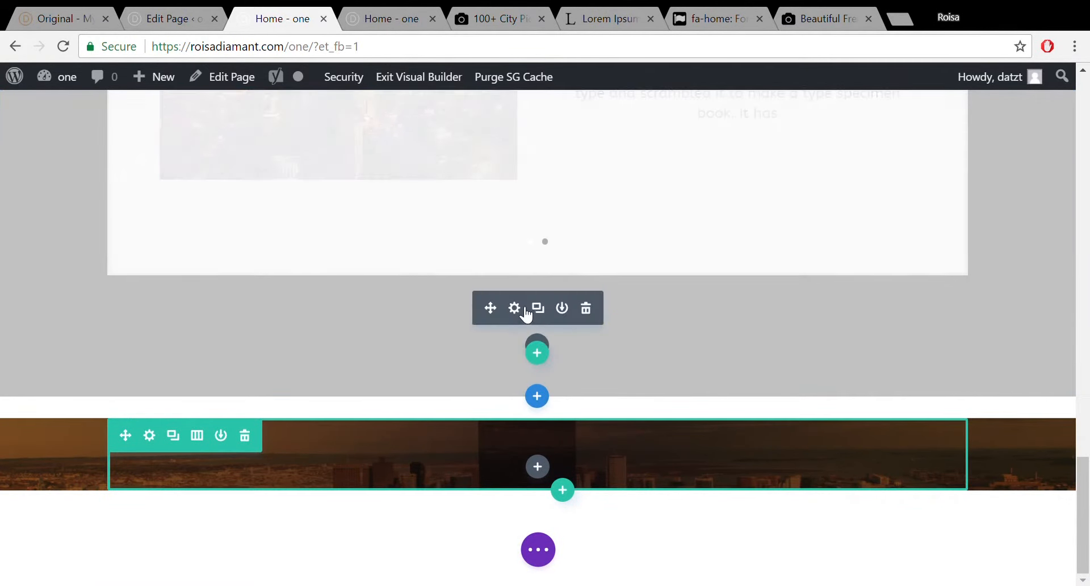
drag(510, 311, 539, 479)
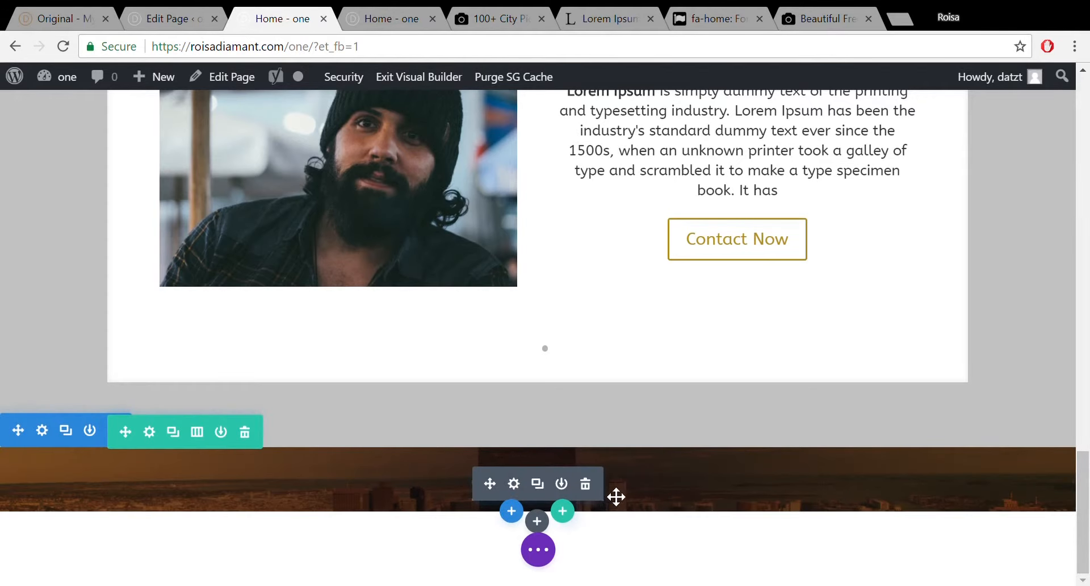
Replace the Testimonials heading text with 'Contact Us We Are Waiting...'.
click(479, 498)
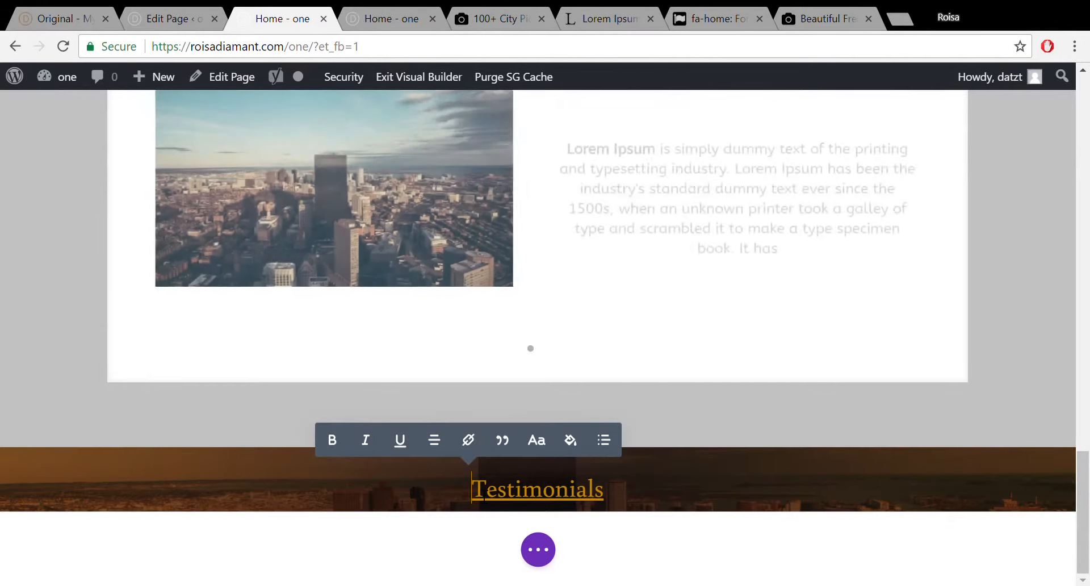
drag(474, 498, 613, 504)
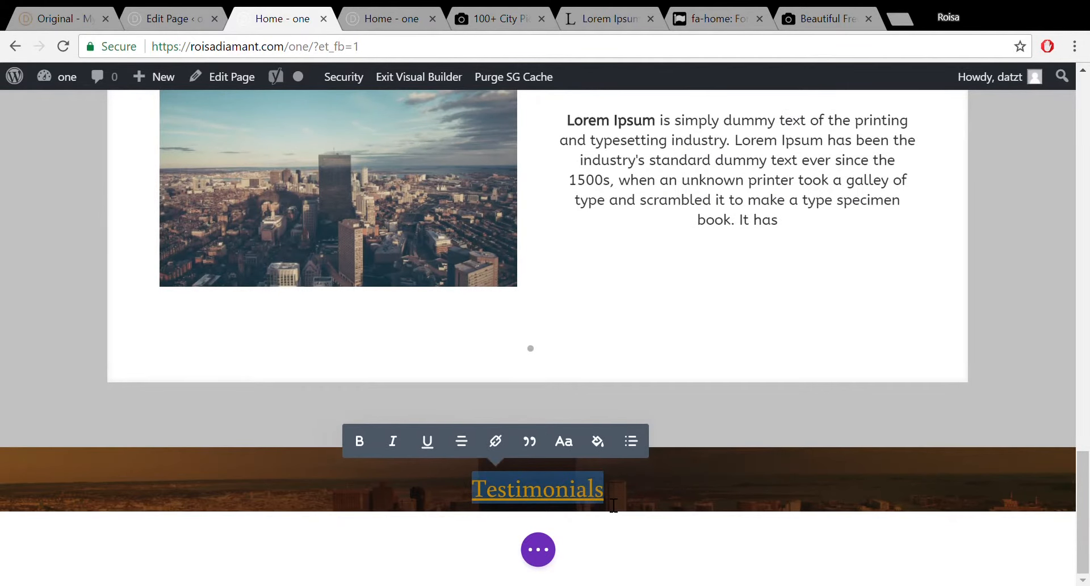
text(Cont)
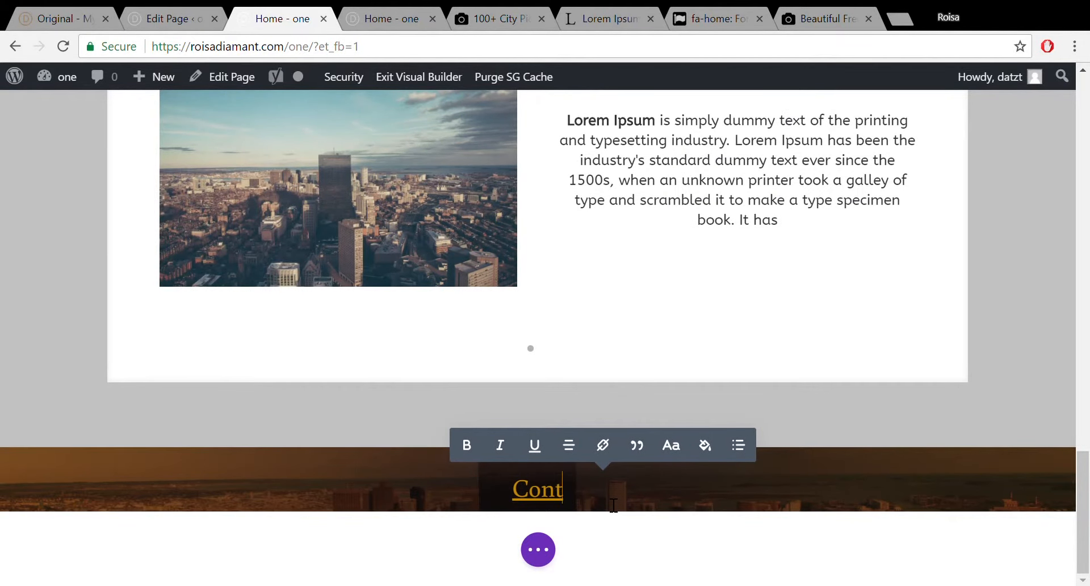
text(act)
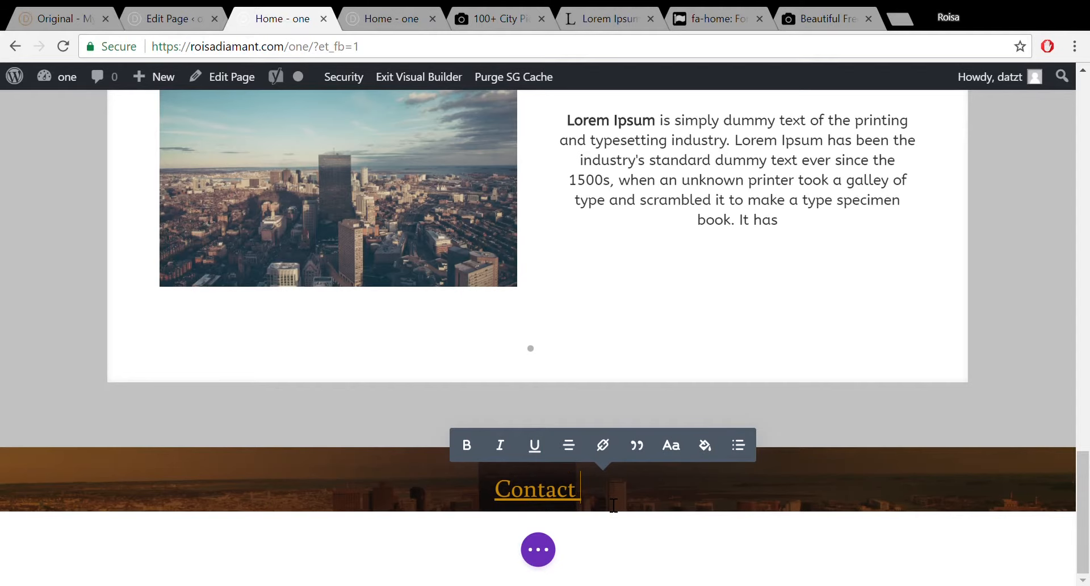
text( Us We)
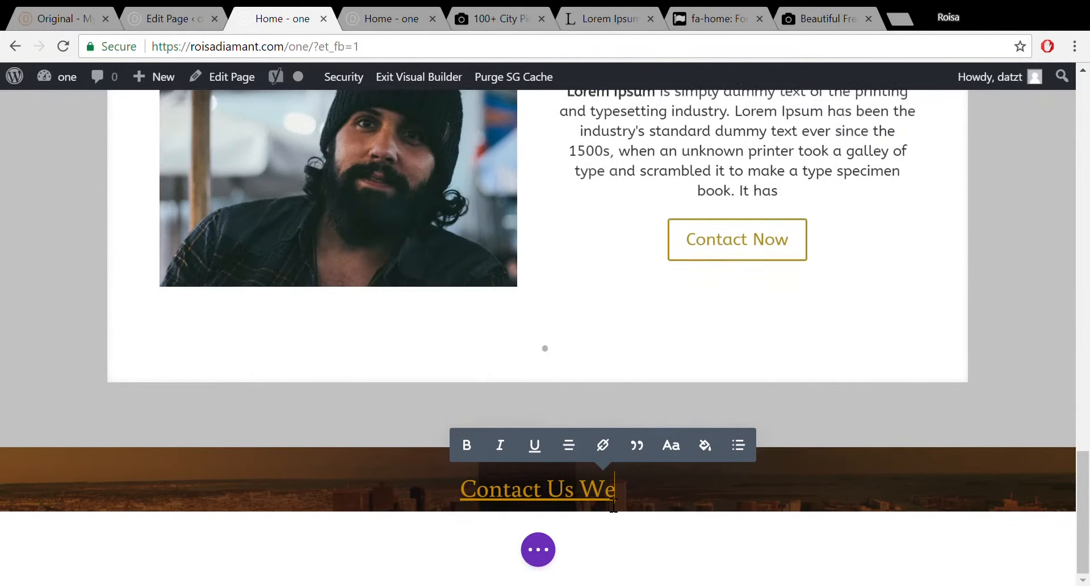
text( Are )
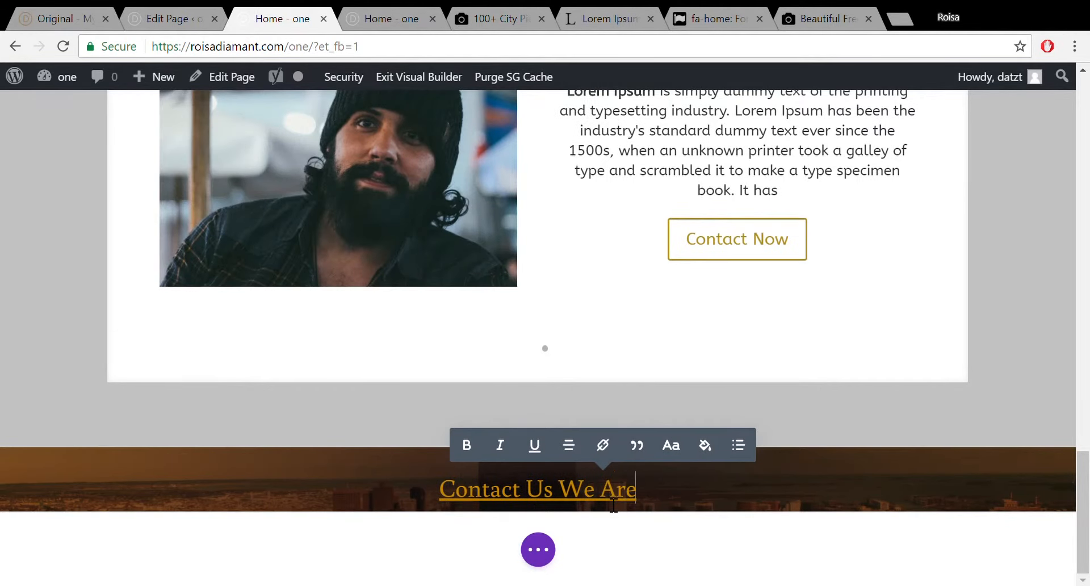
text(Wait)
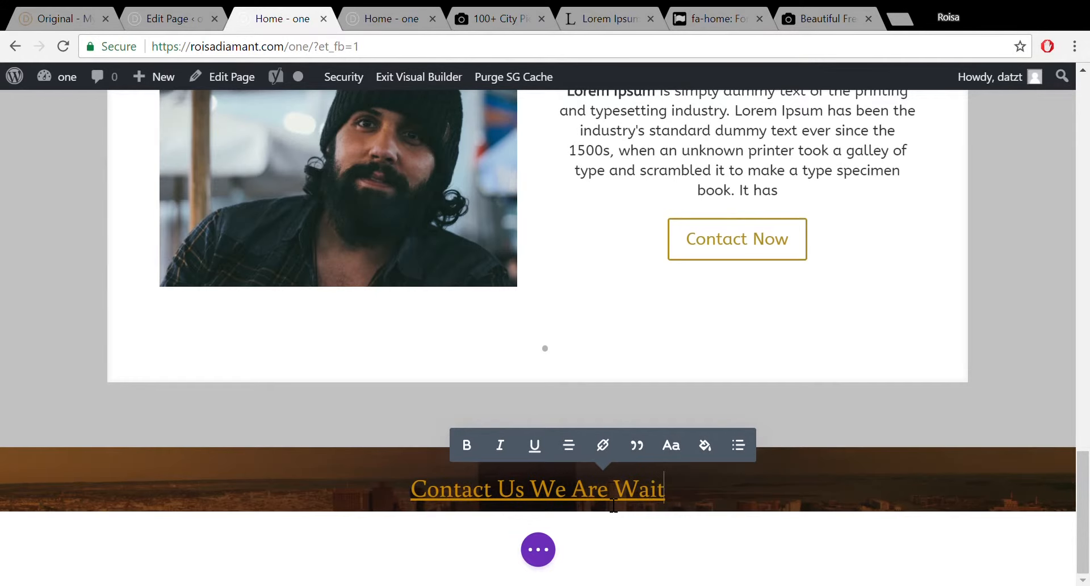
text(ing )
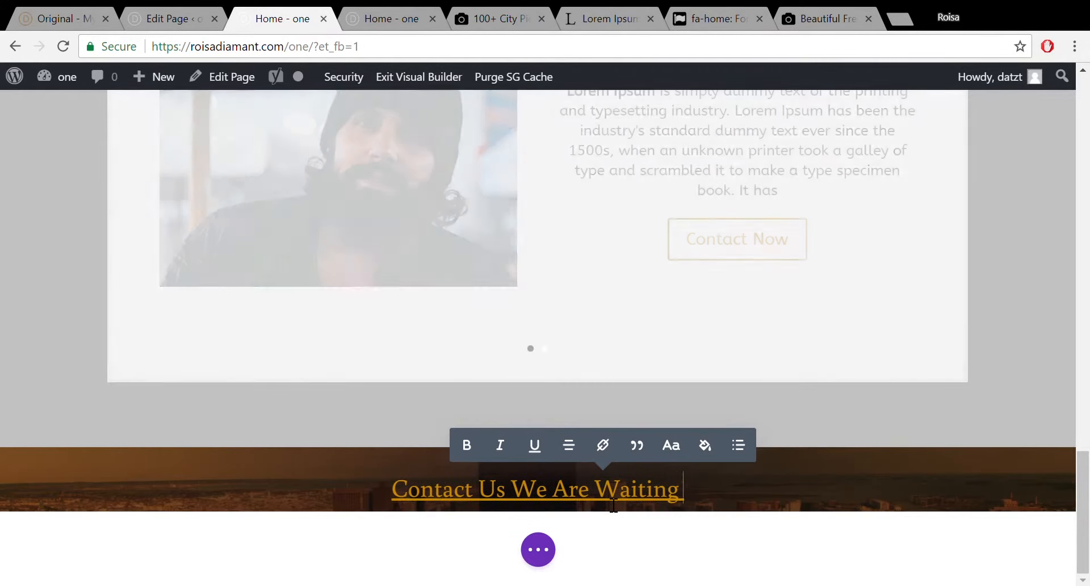
text(T)
key(BackSpace)
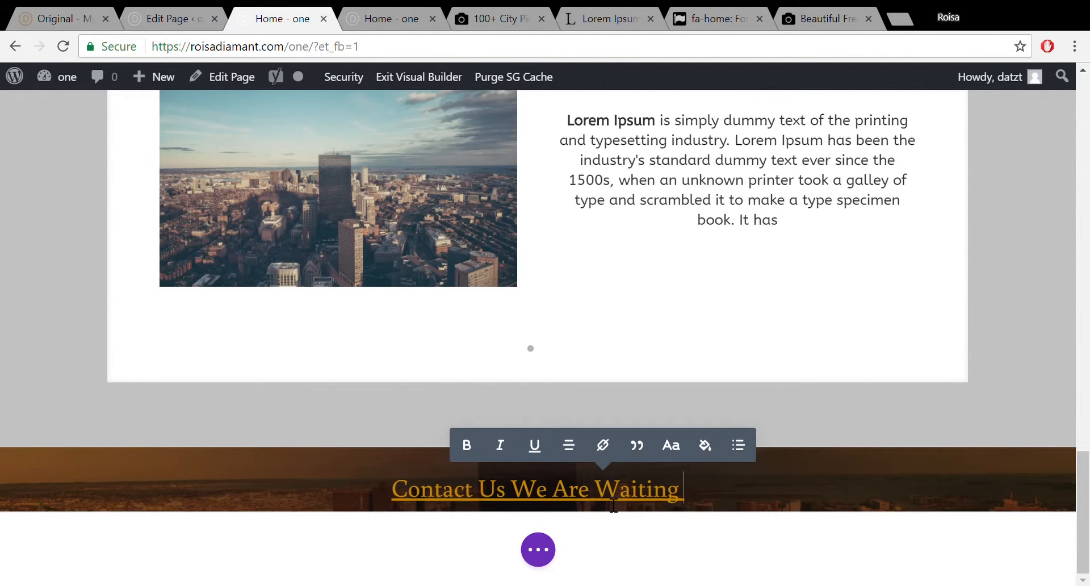
key(BackSpace)
text(...)
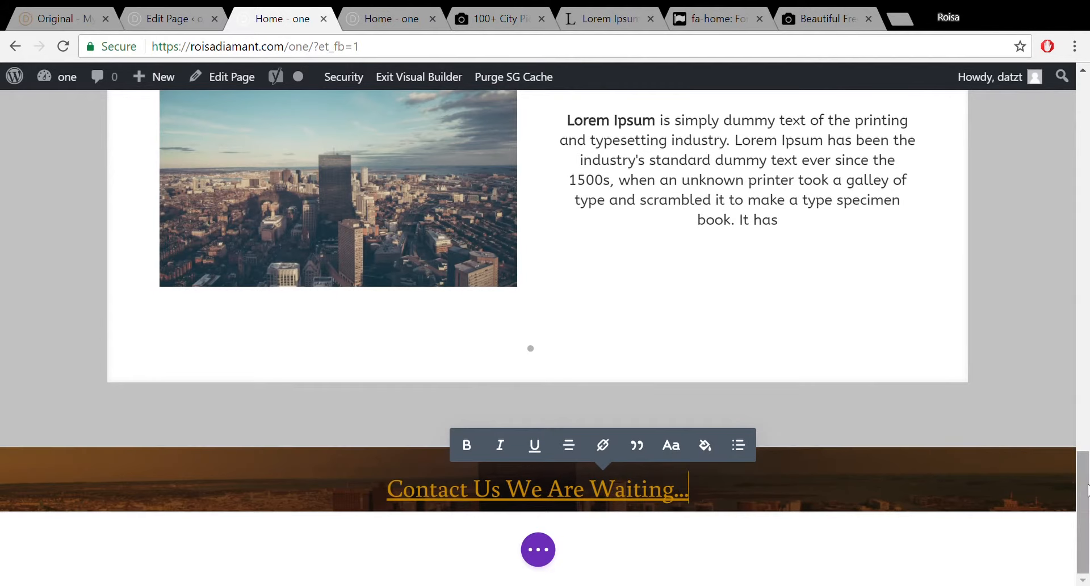
drag(1087, 510, 1088, 510)
Add a two-column row with a Blurb module to the Contact section, then view the demo's contact details.
mouse_move(544, 509)
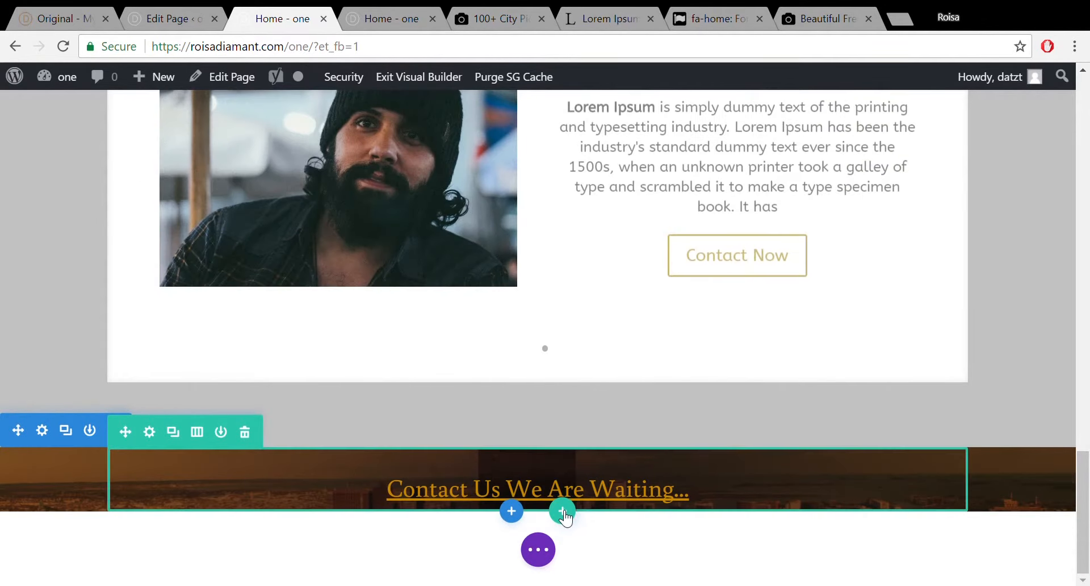
click(563, 511)
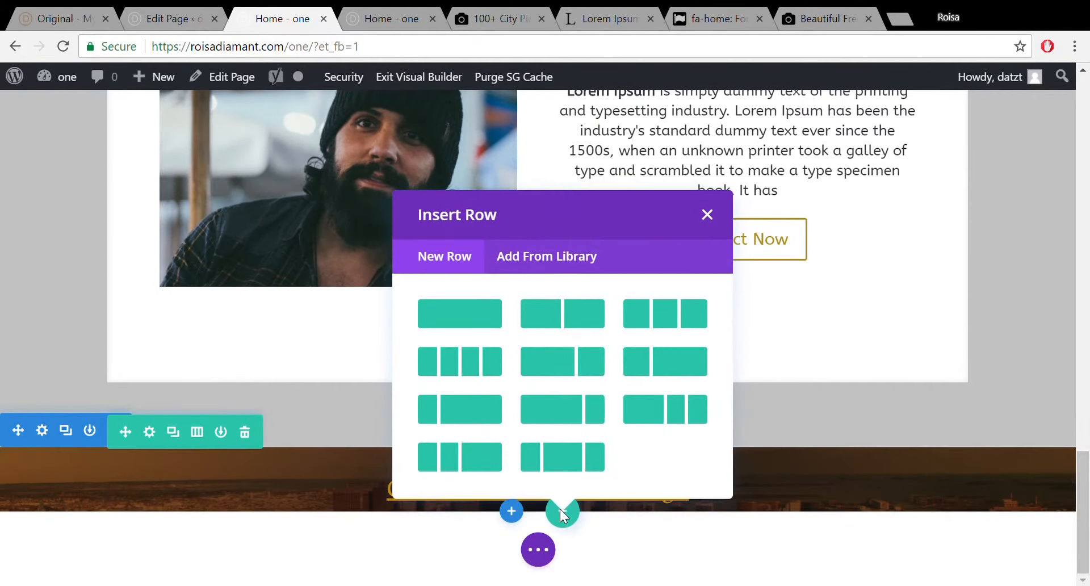
click(566, 315)
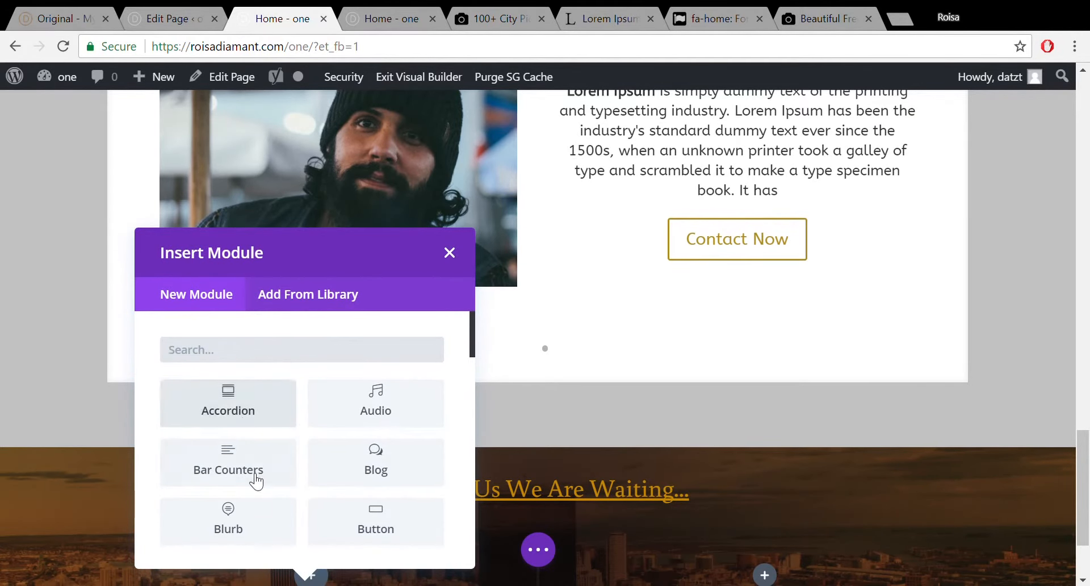
click(253, 530)
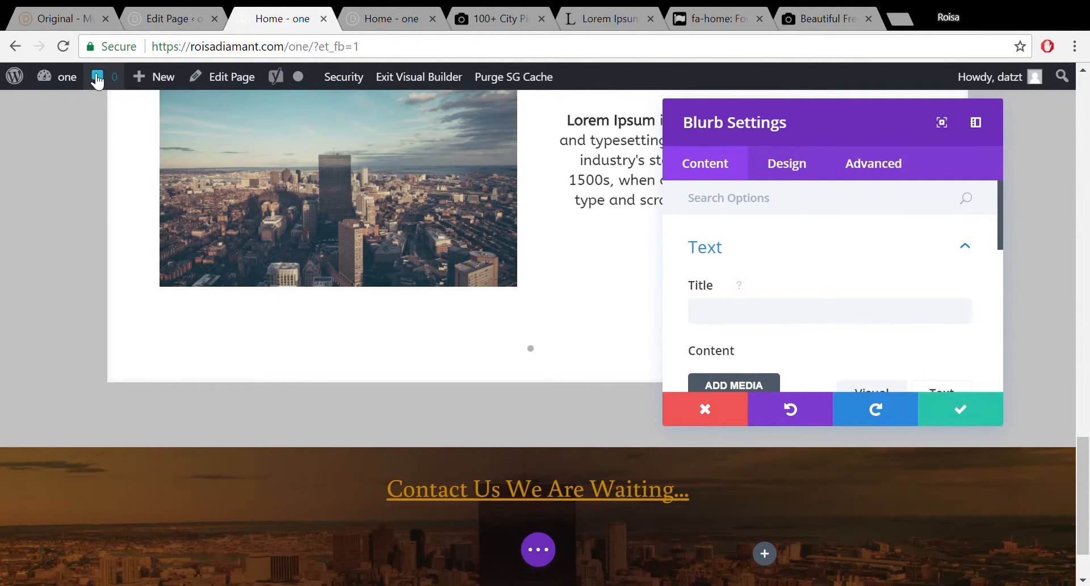
click(8, 16)
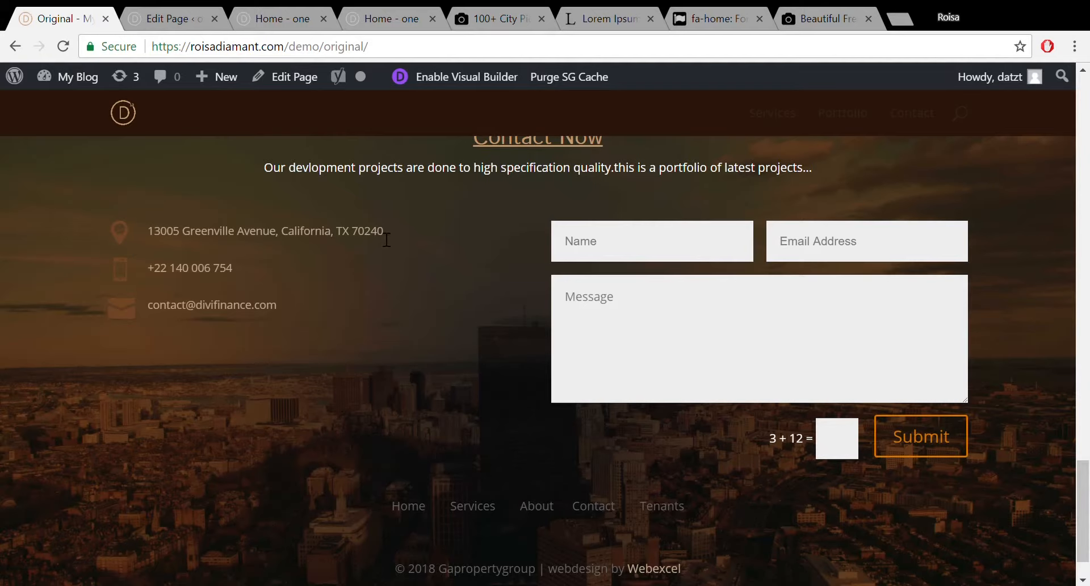
Copy the demo's street address and return to the Visual Builder.
drag(384, 231, 139, 237)
key(ctrl+c)
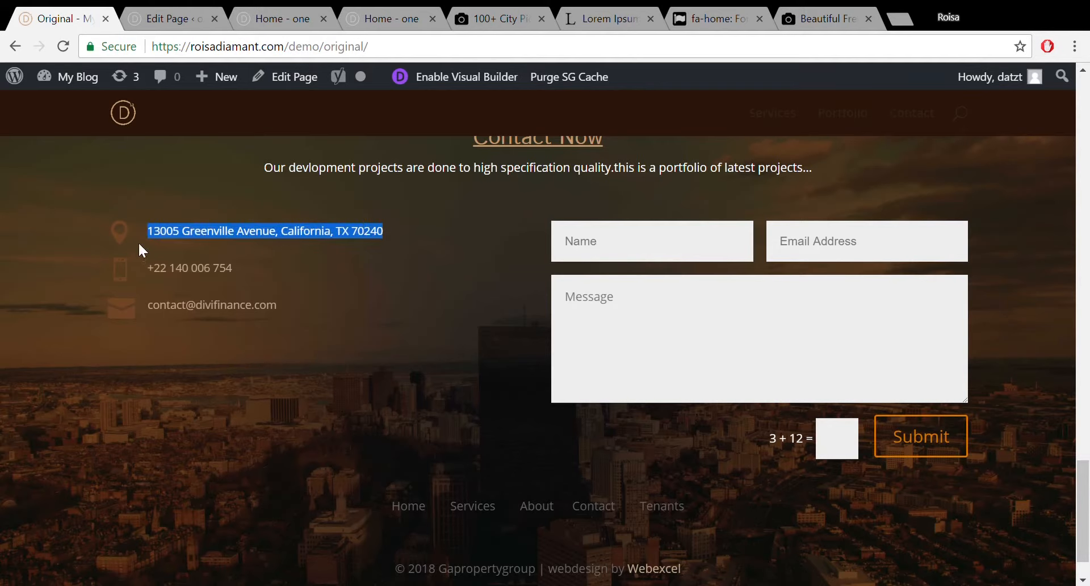
click(286, 6)
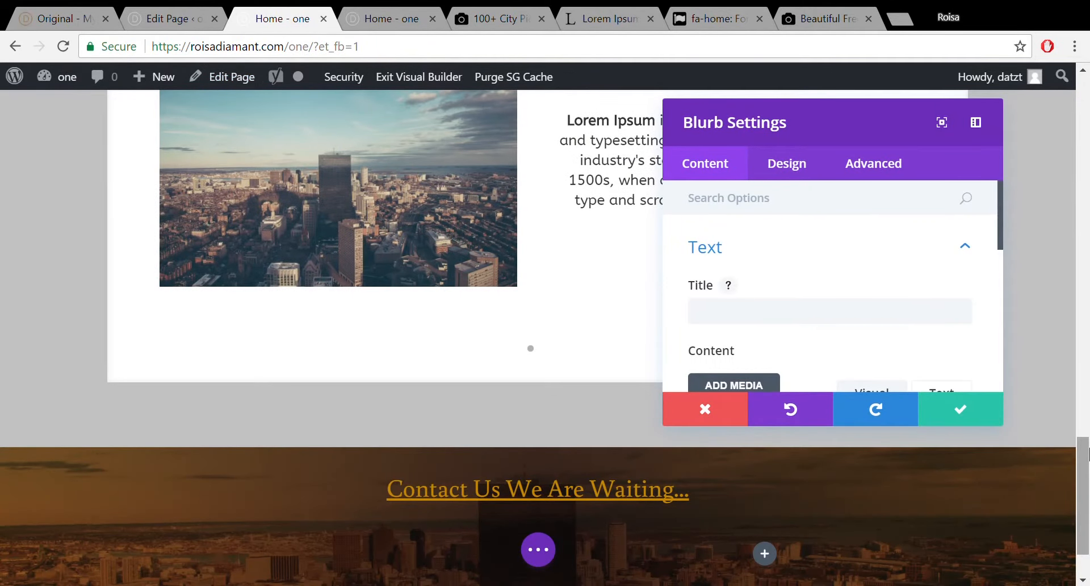
Paste the copied street address as the blurb's title.
scroll(1087, 469, down, 2)
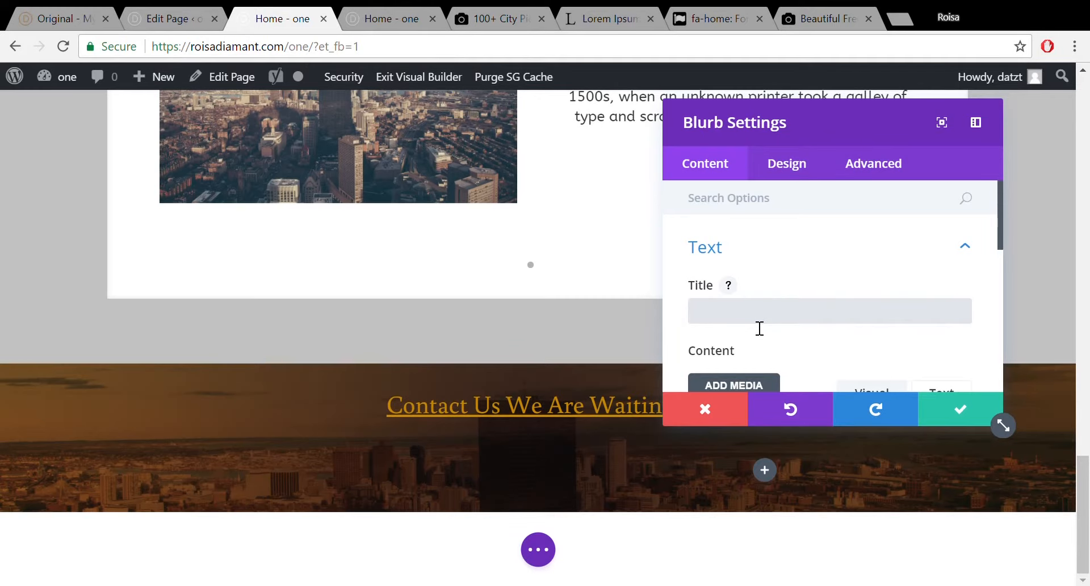
key(ctrl+v)
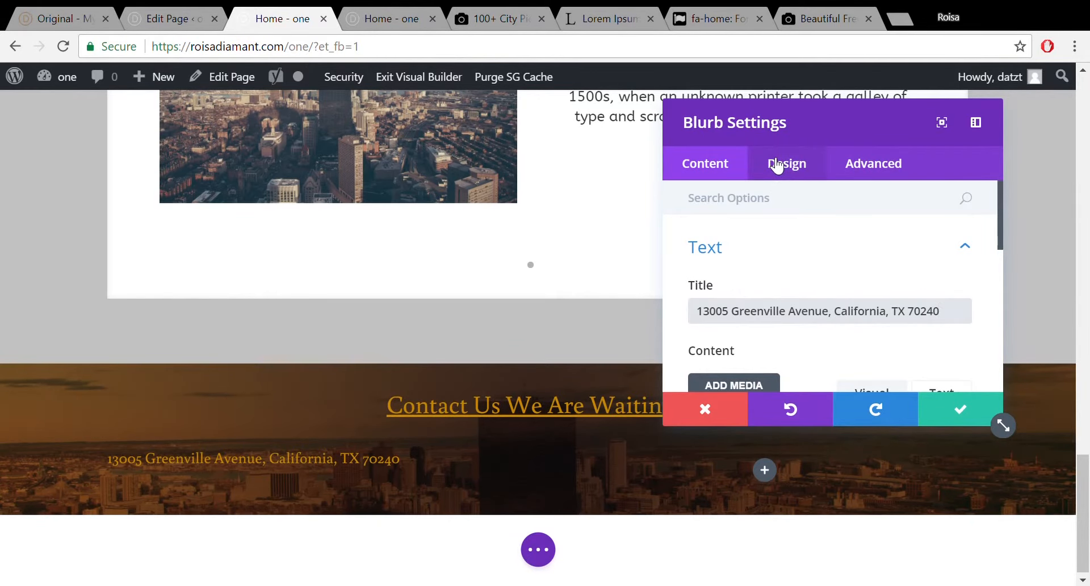
click(958, 248)
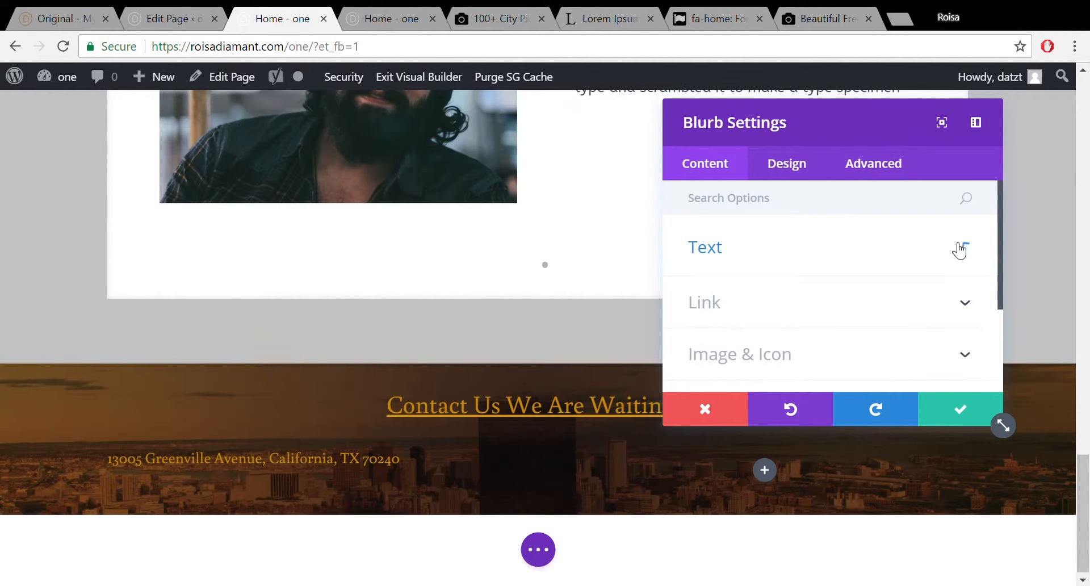
Switch the blurb to use an icon and choose the map-pin icon.
click(917, 360)
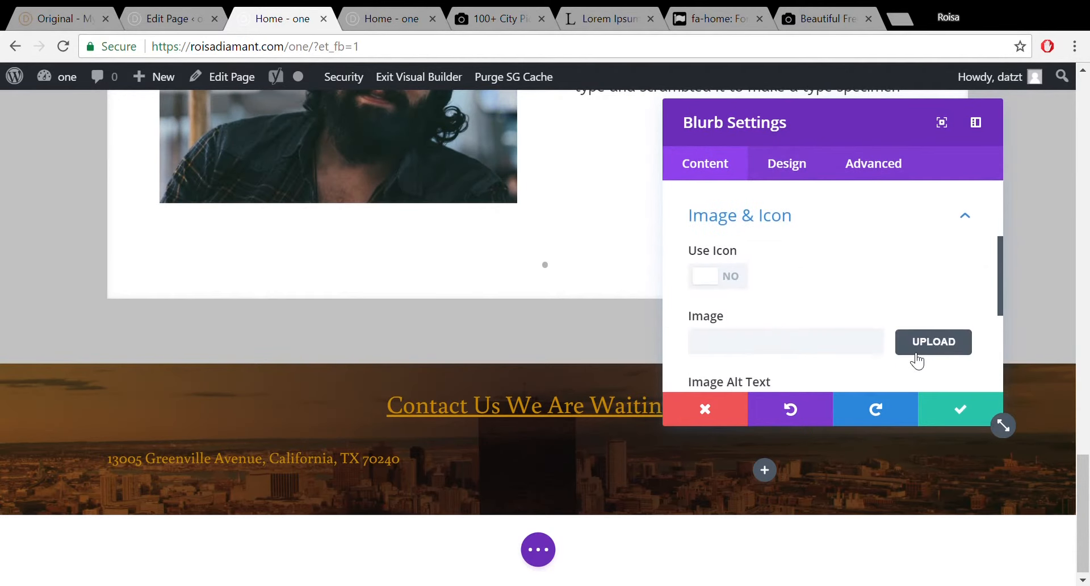
click(739, 275)
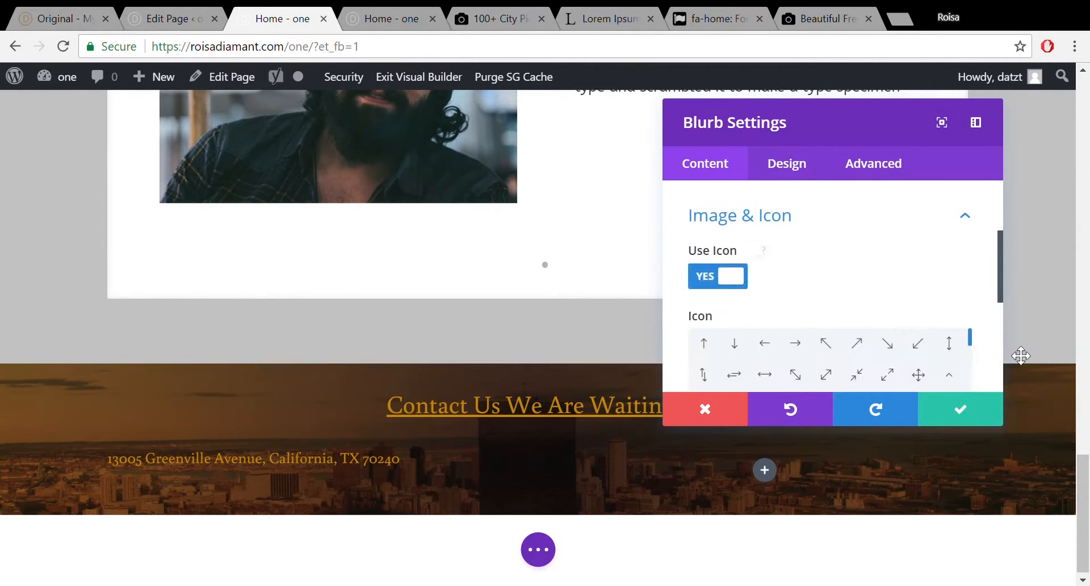
drag(999, 276, 999, 310)
drag(969, 243, 969, 281)
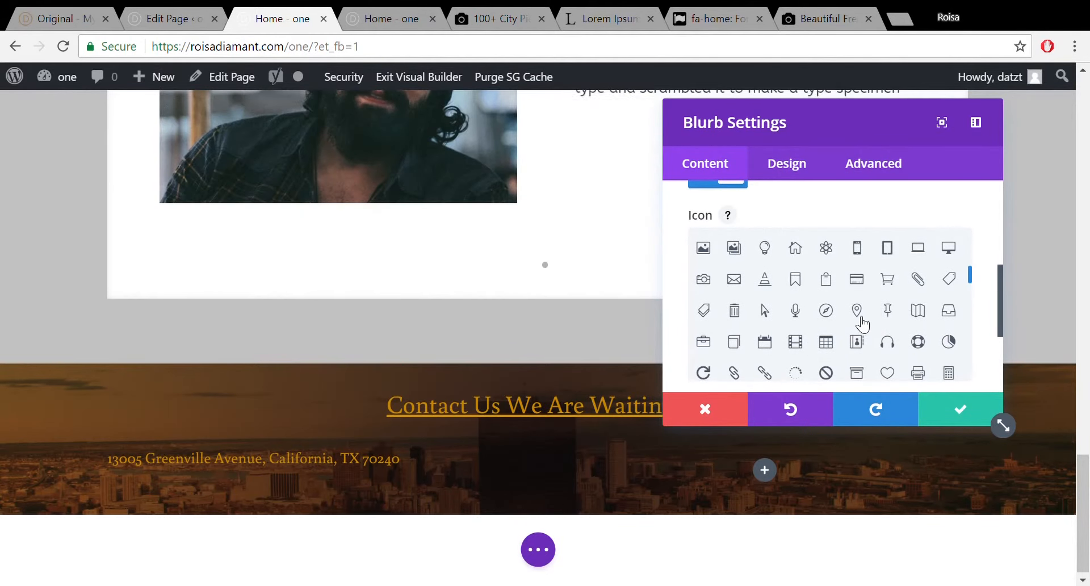
click(863, 315)
click(864, 316)
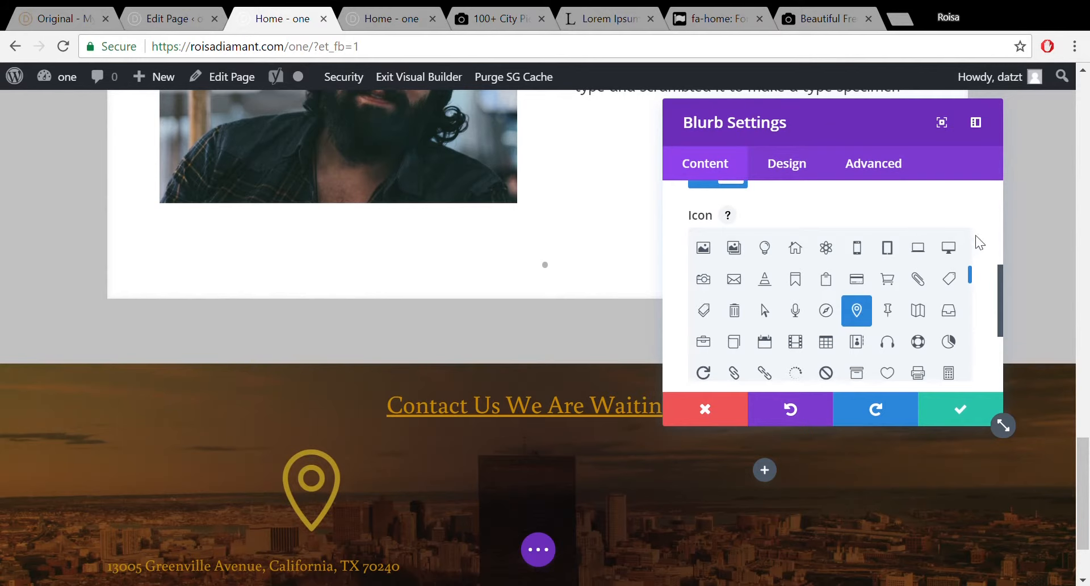
click(797, 169)
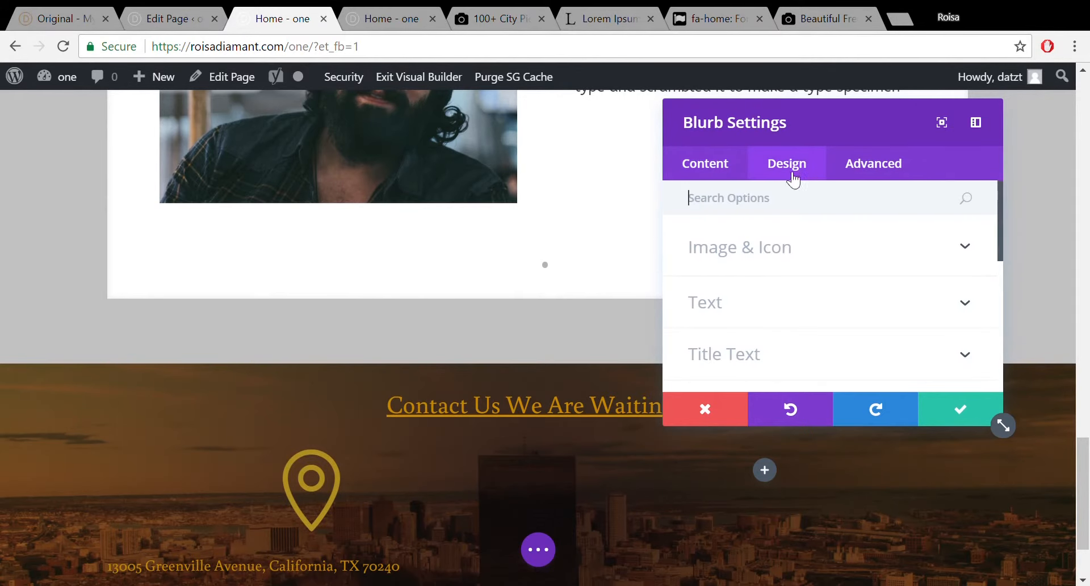
Set the address blurb's icon placement to Left, save, and duplicate the blurb.
click(803, 254)
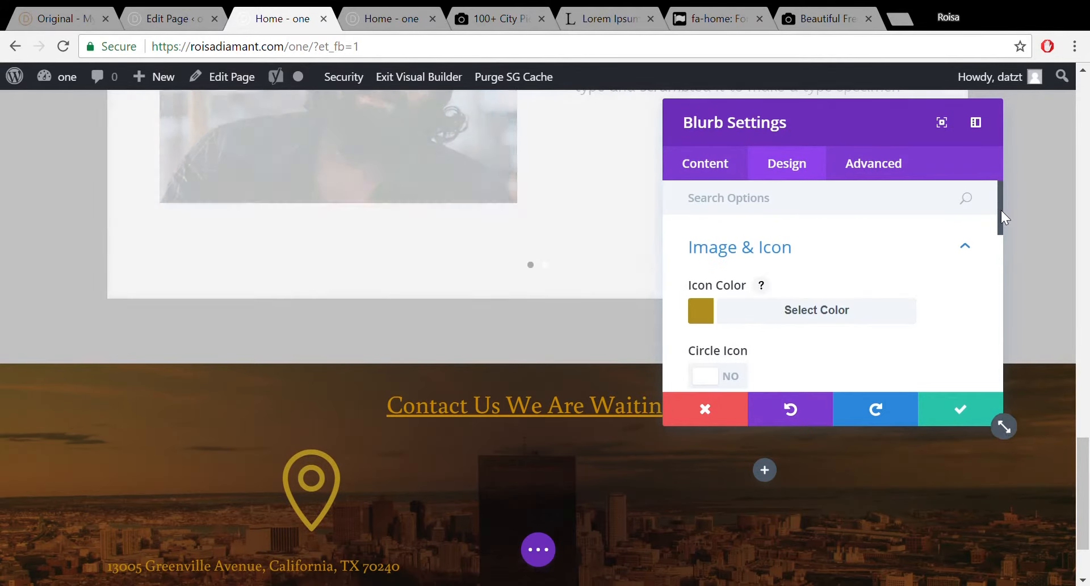
drag(1000, 210, 1001, 261)
click(964, 282)
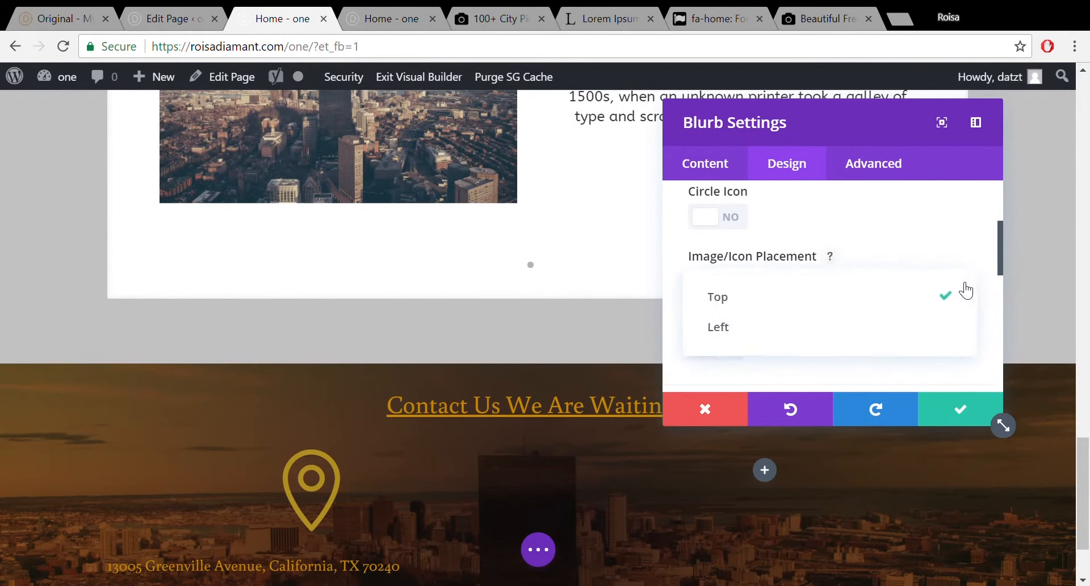
click(936, 324)
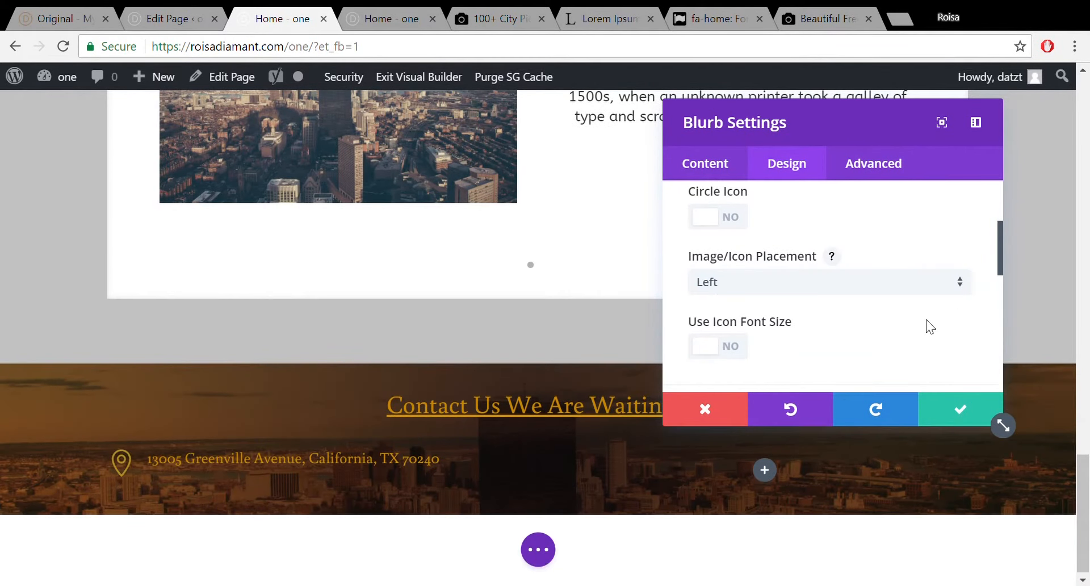
click(965, 406)
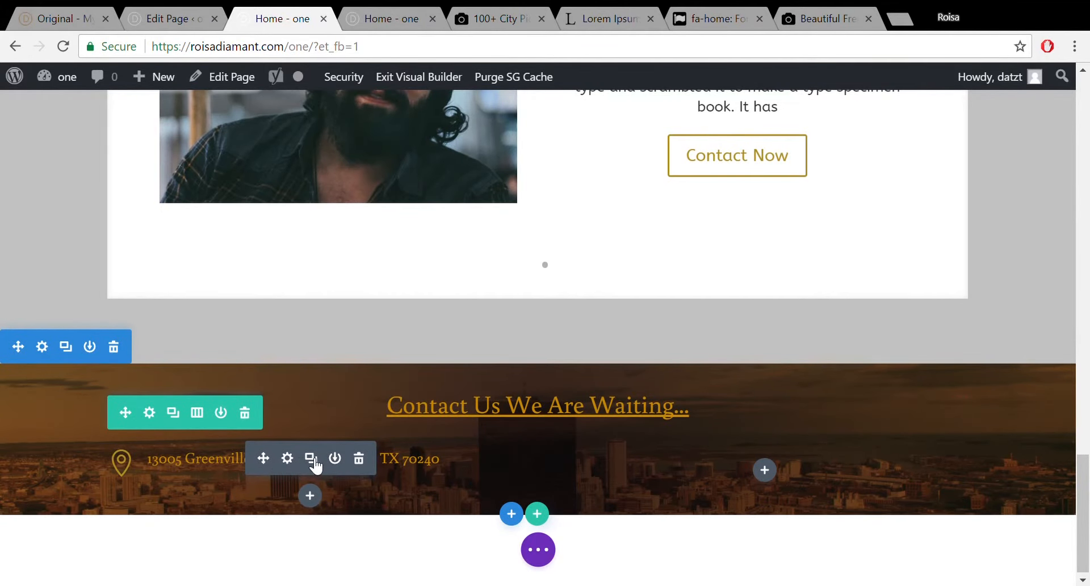
click(319, 461)
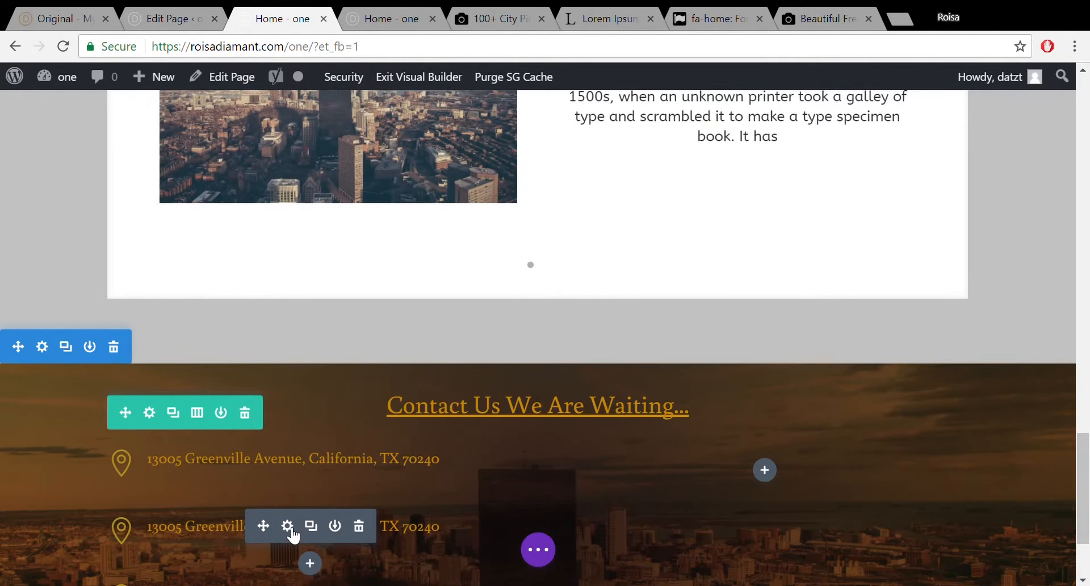
Open the duplicated blurb's icon options and copy the phone number from the demo page.
click(287, 525)
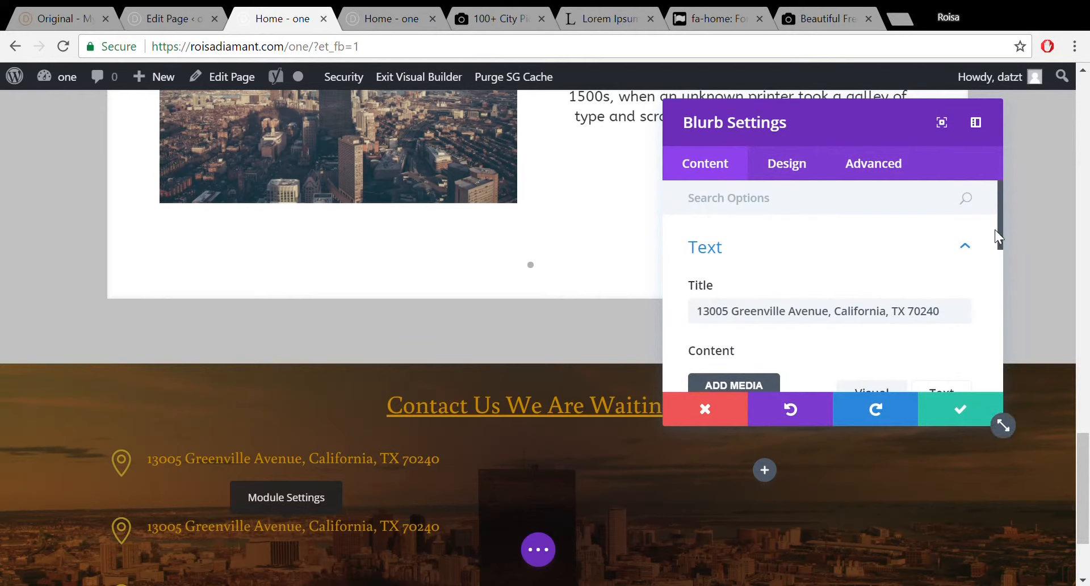
click(966, 247)
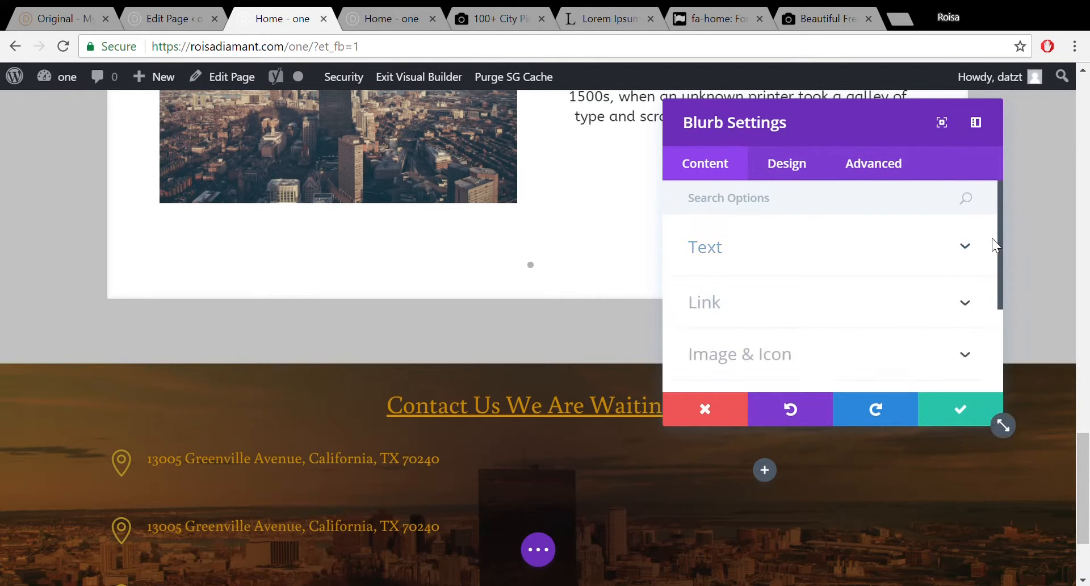
click(868, 347)
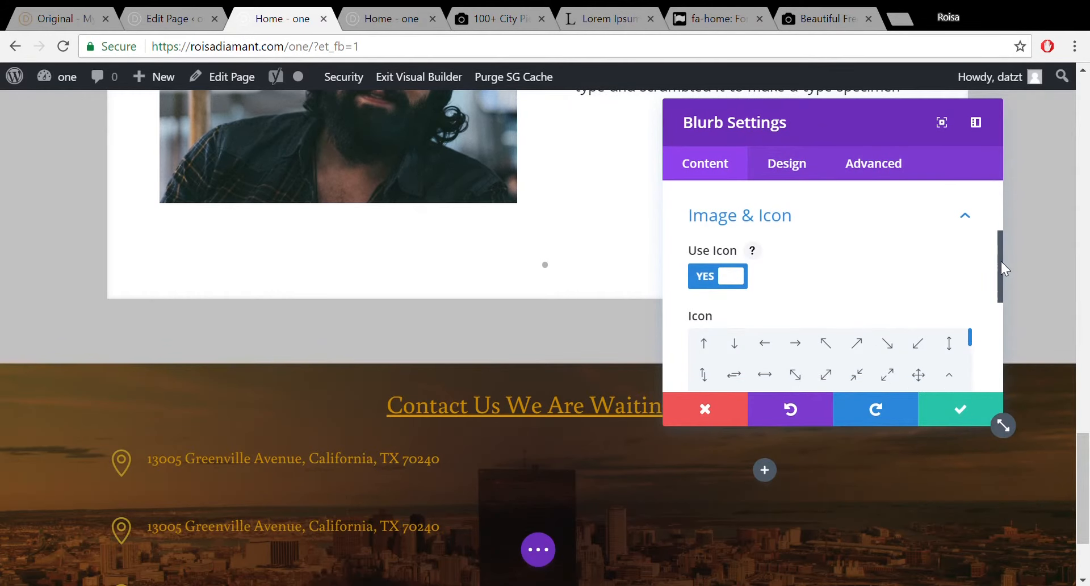
drag(1000, 261, 1000, 284)
click(37, 19)
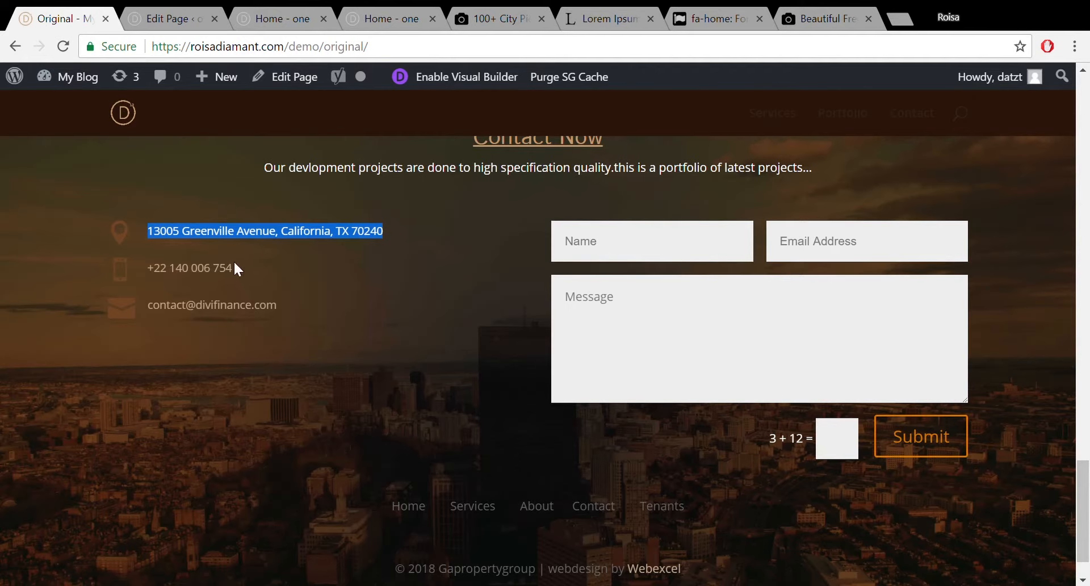
drag(238, 270, 159, 278)
key(ctrl+c)
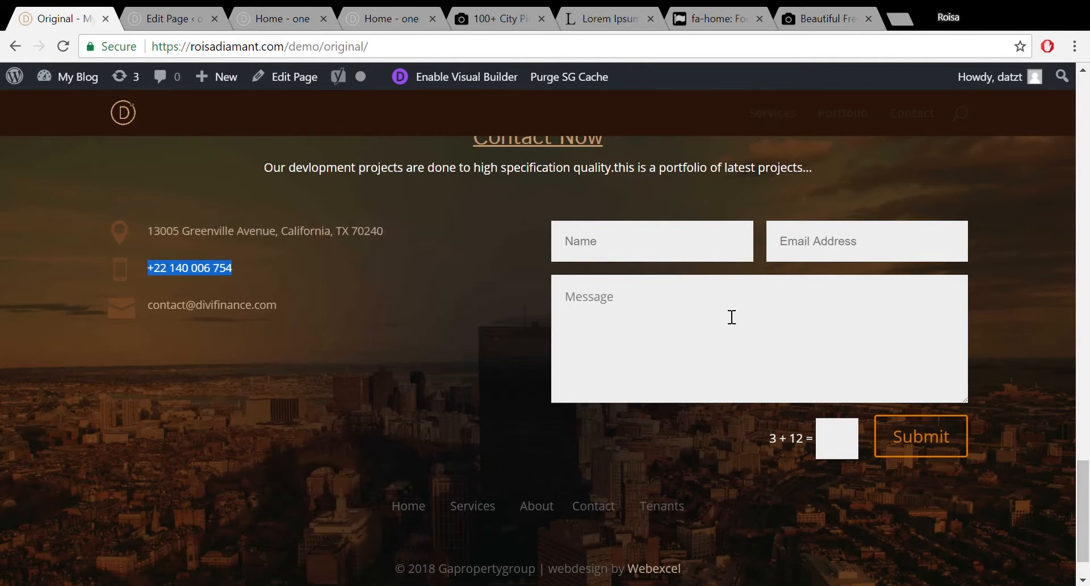
click(264, 19)
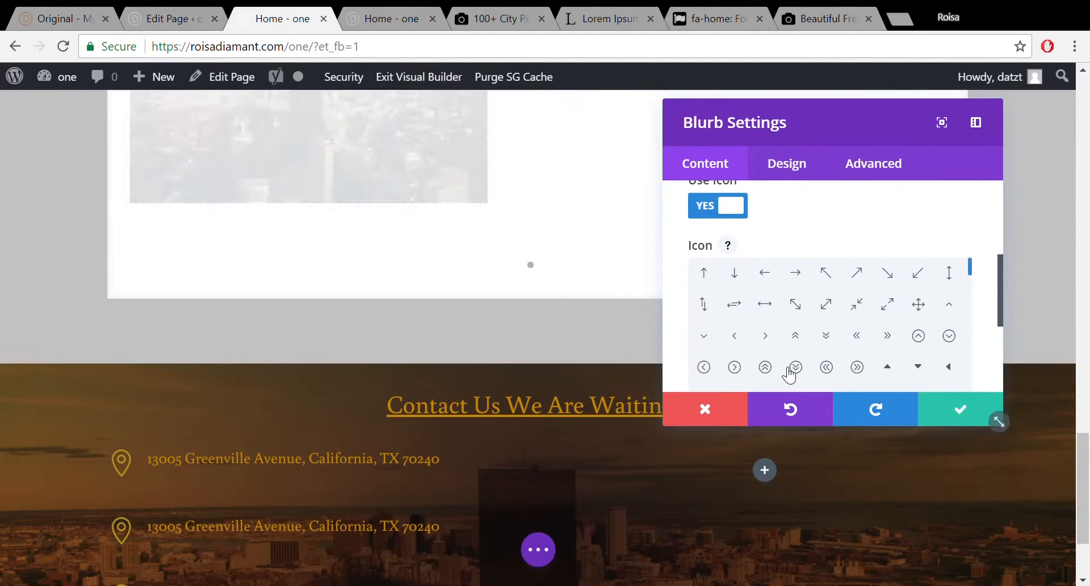
Give the blurb a phone icon, replace its title with the phone number, and save.
drag(971, 269, 971, 299)
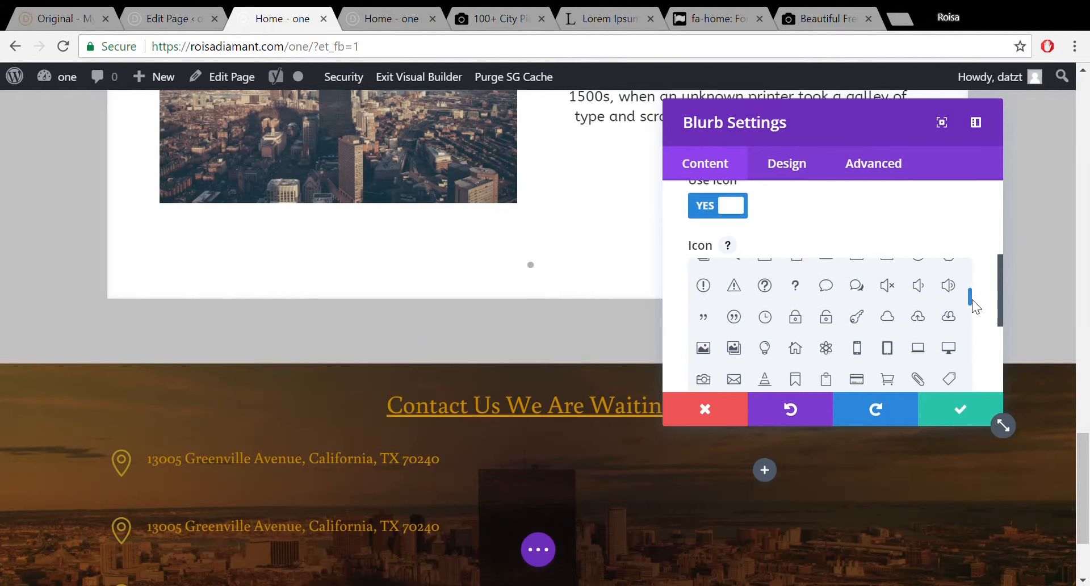
click(867, 348)
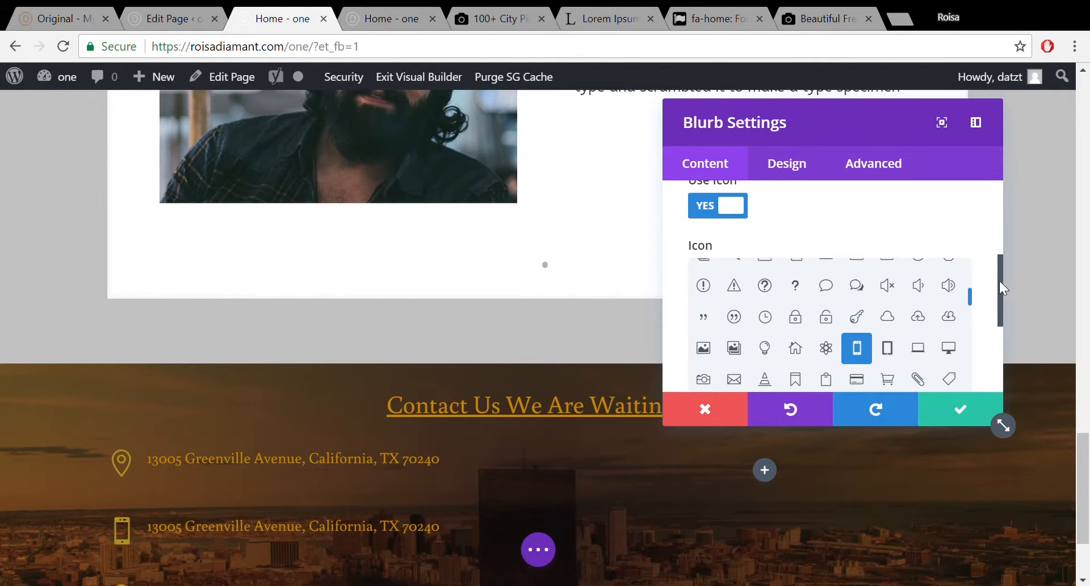
drag(1000, 279, 999, 213)
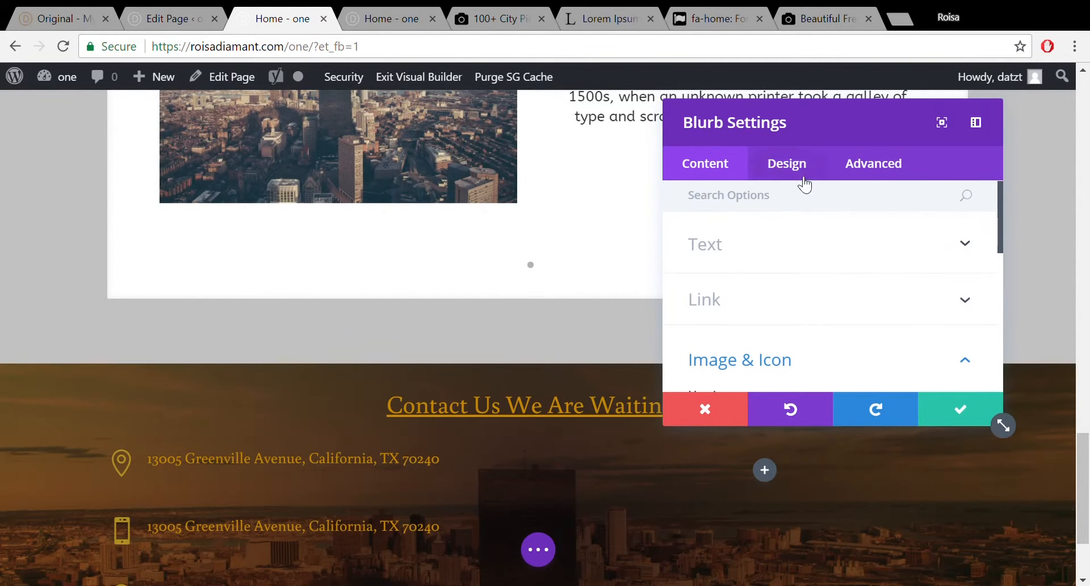
click(865, 248)
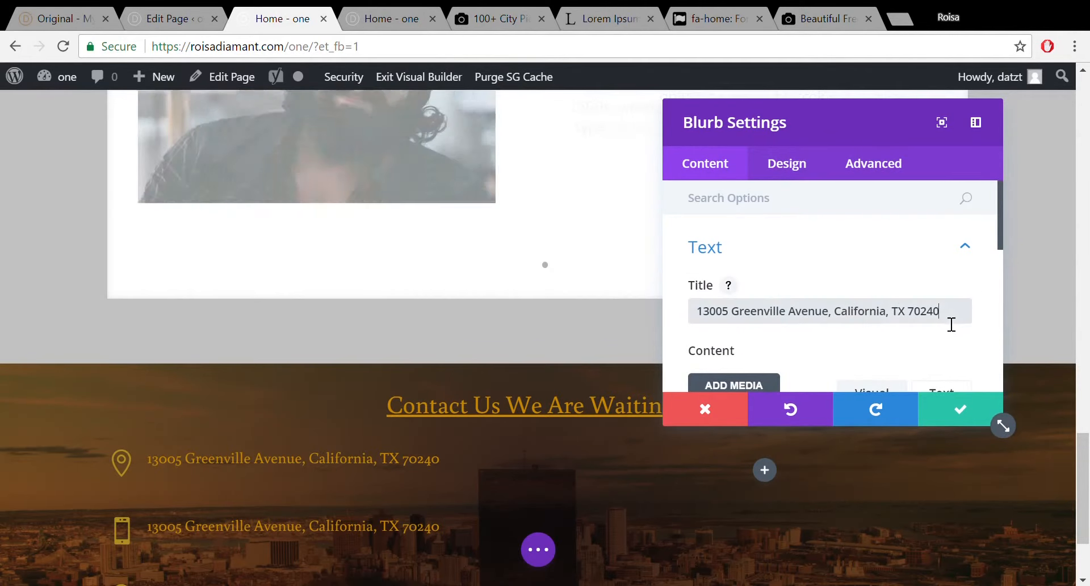
drag(948, 322, 685, 312)
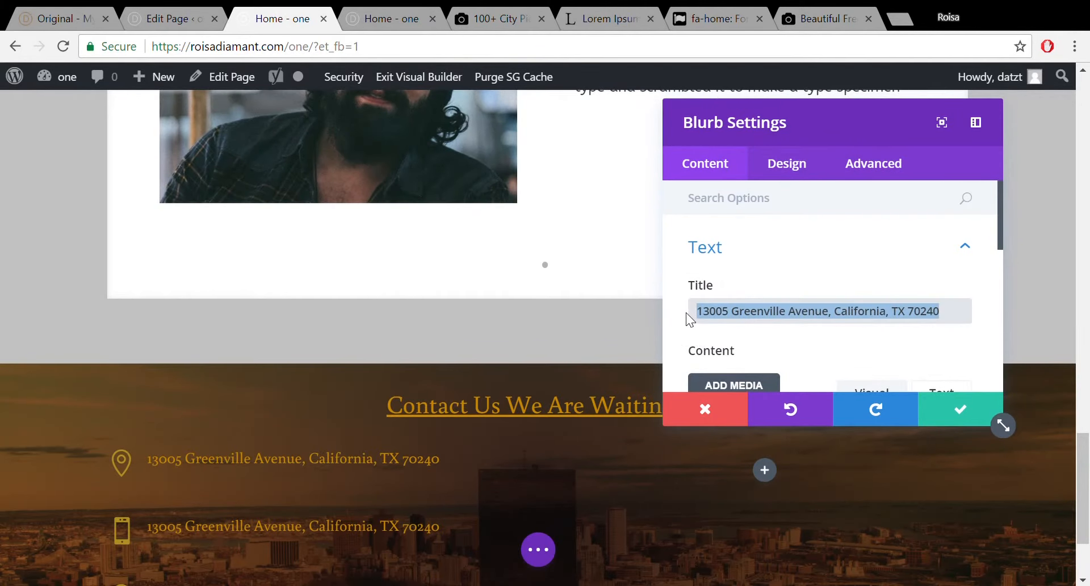
key(ctrl+v)
click(956, 420)
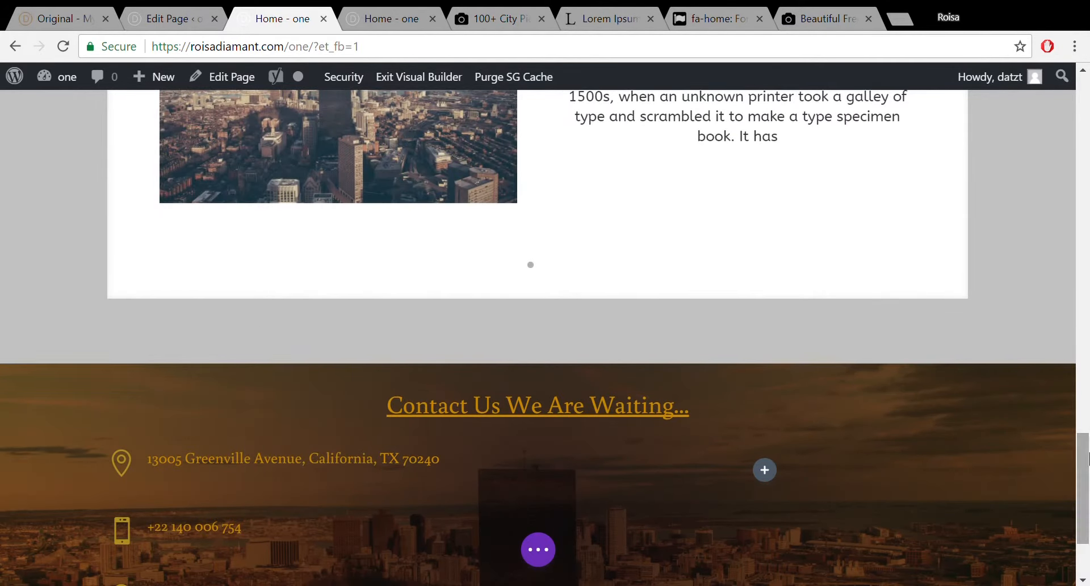
scroll(794, 466, down, 2)
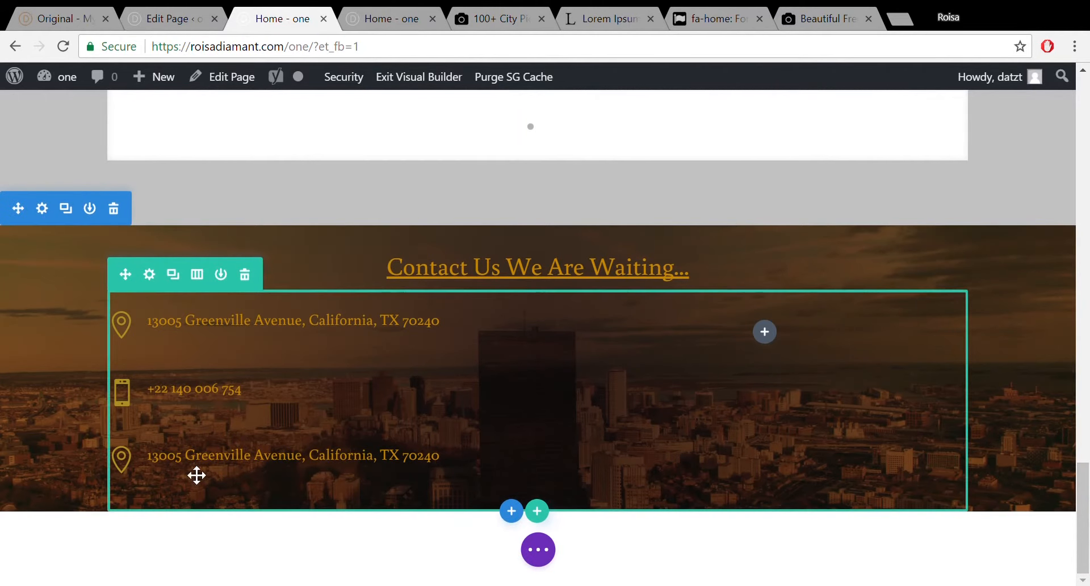
Replace the third blurb's title with the contact e-mail address copied from the demo.
mouse_move(177, 469)
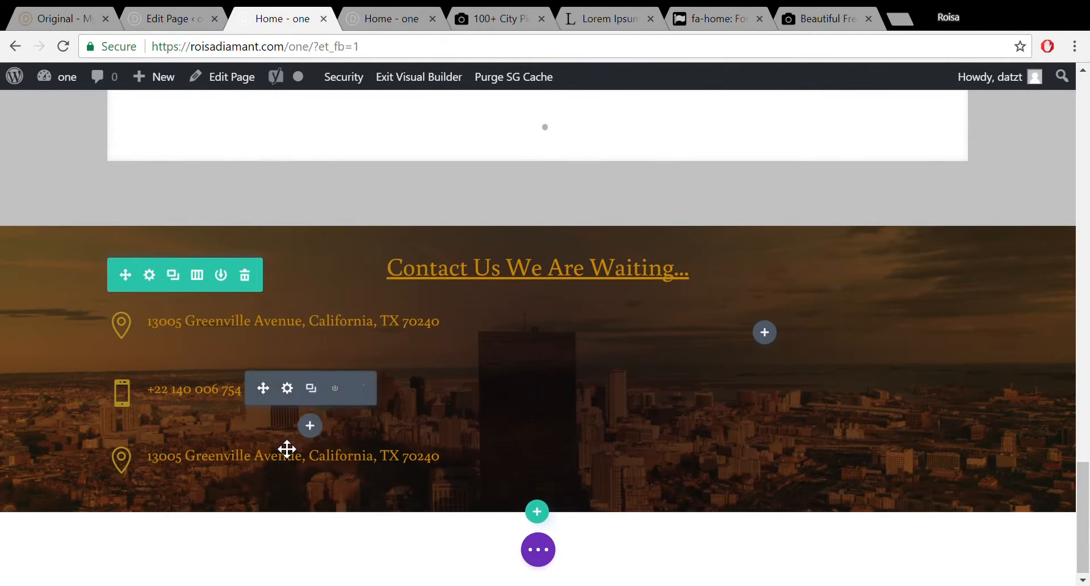
mouse_move(267, 455)
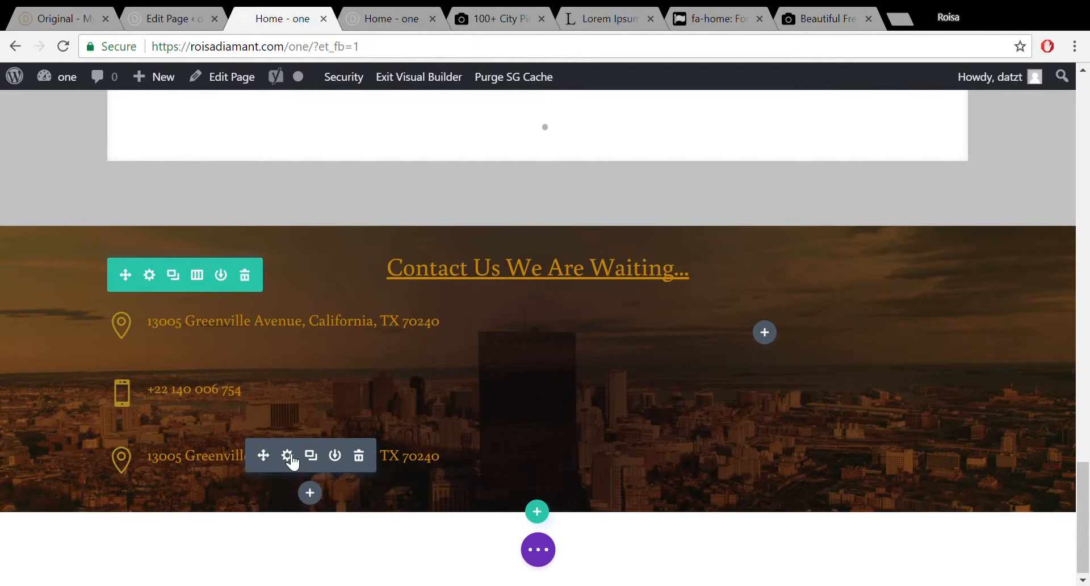
click(287, 455)
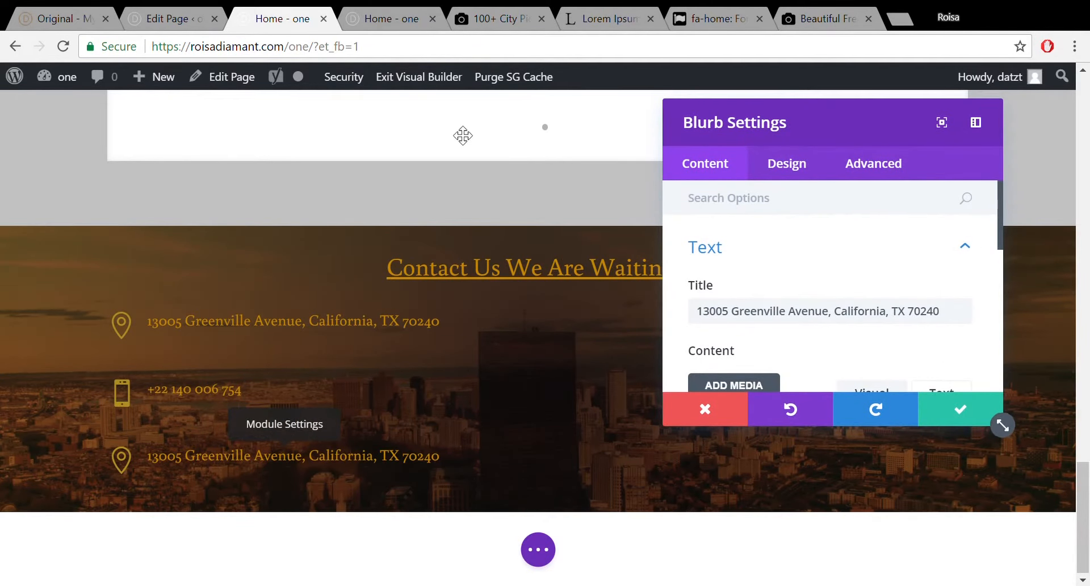
click(64, 9)
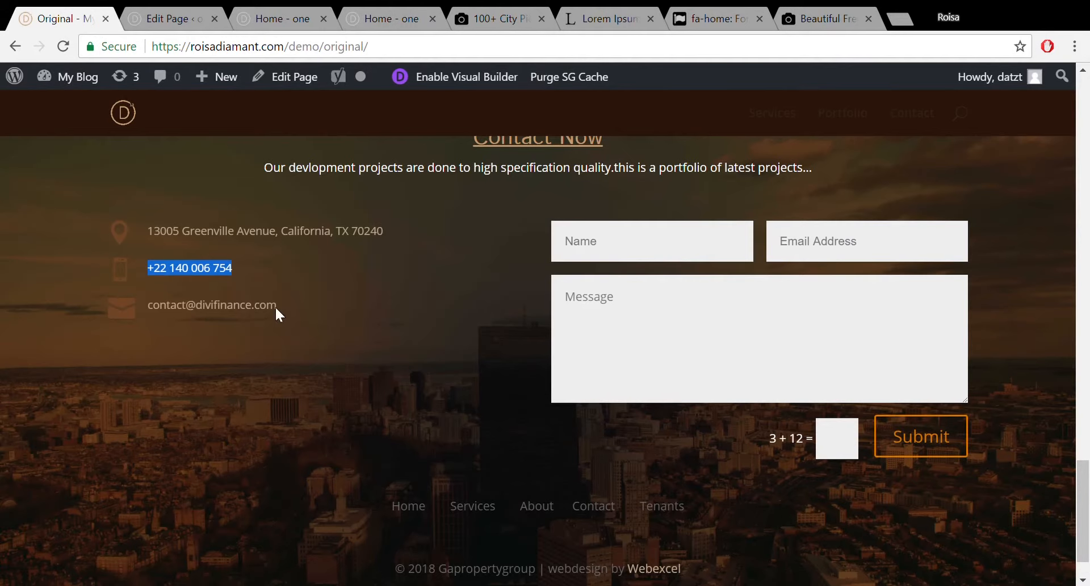
drag(280, 304, 160, 316)
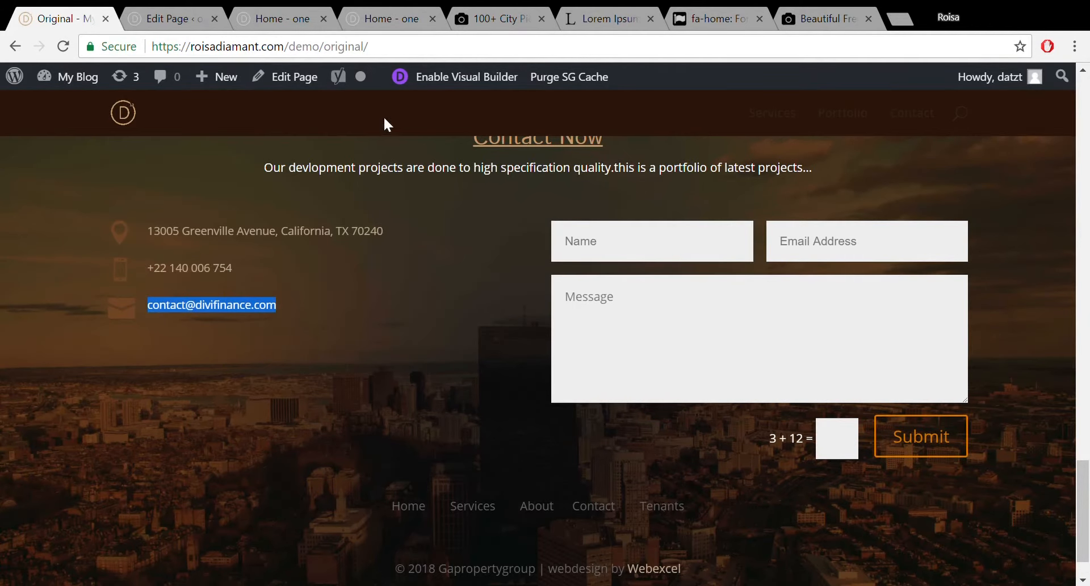
click(293, 16)
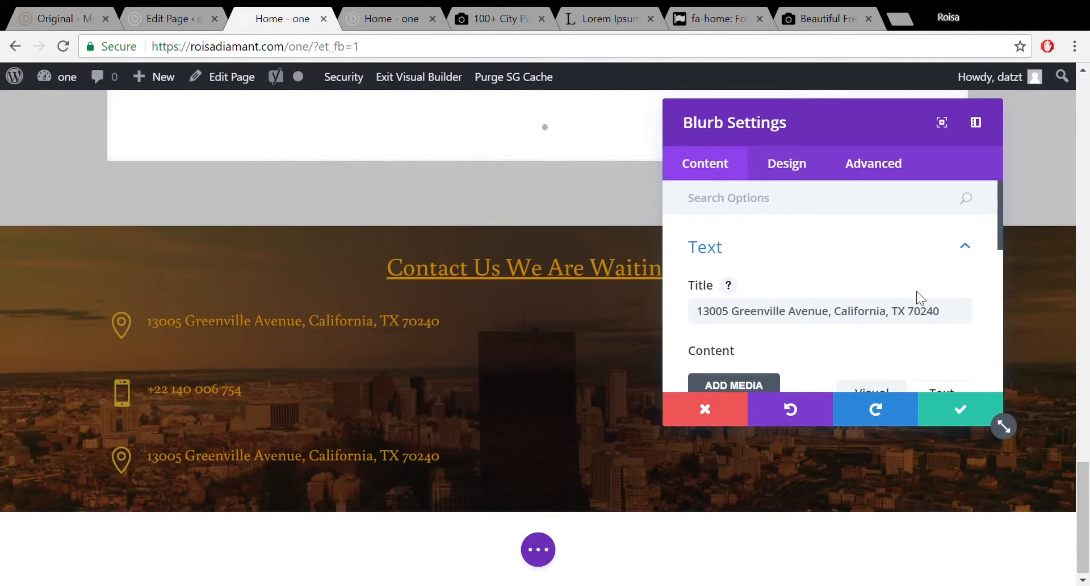
drag(947, 310, 669, 311)
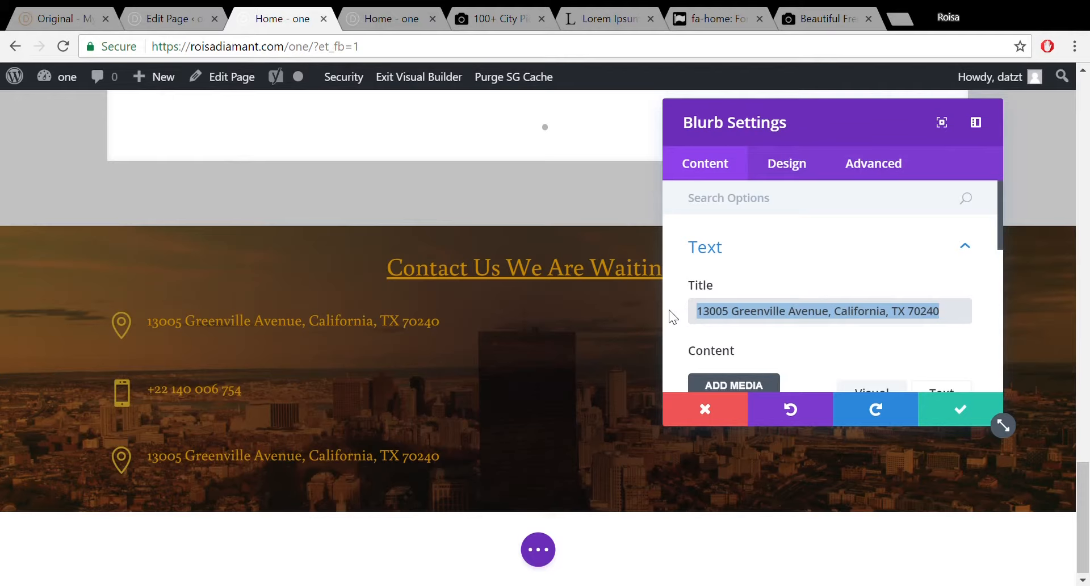
text(13005 Greenville Avenue, California, TX 70240)
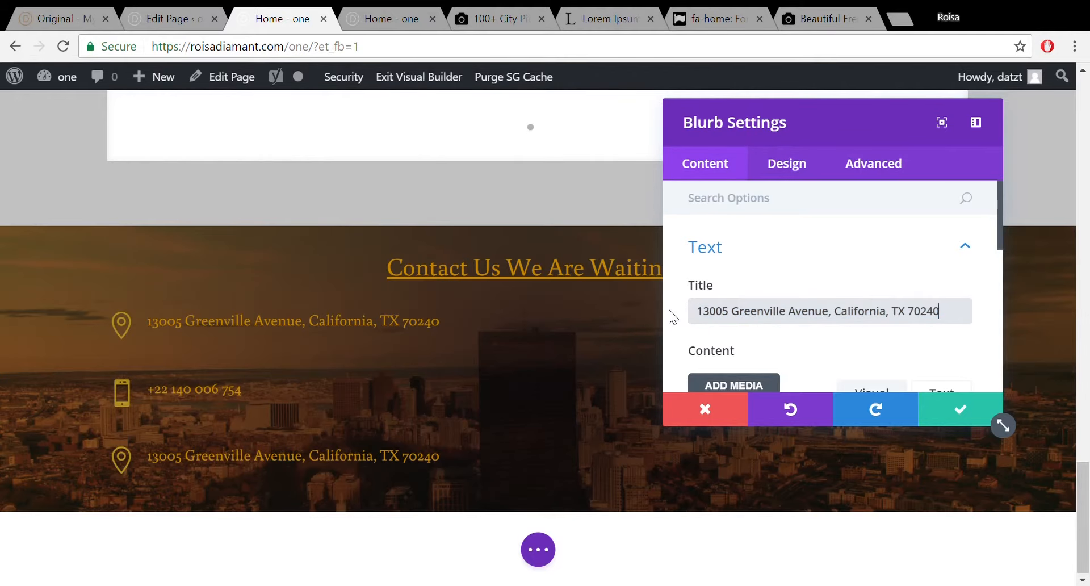
drag(956, 316, 673, 332)
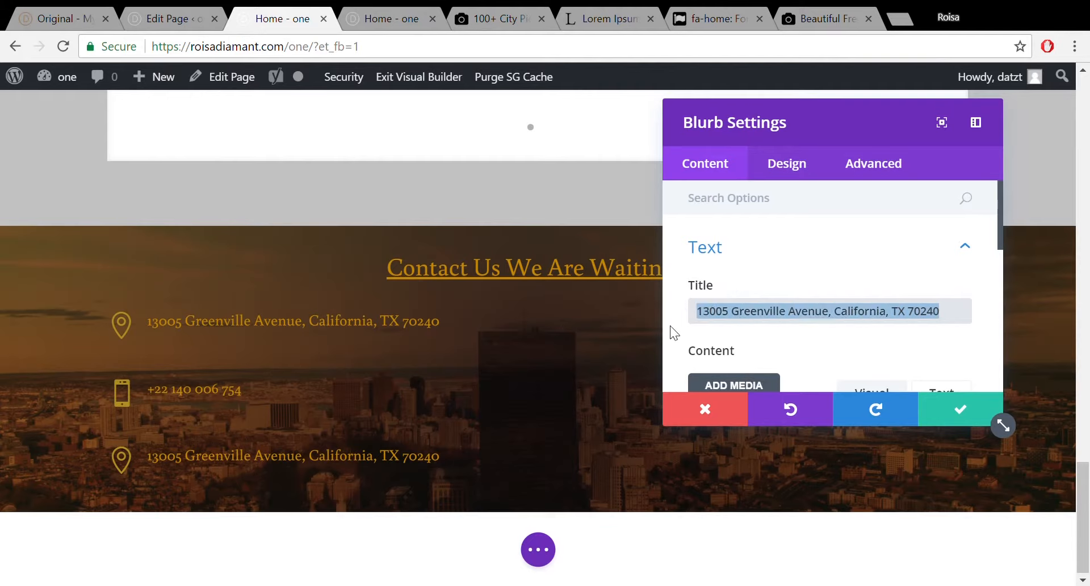
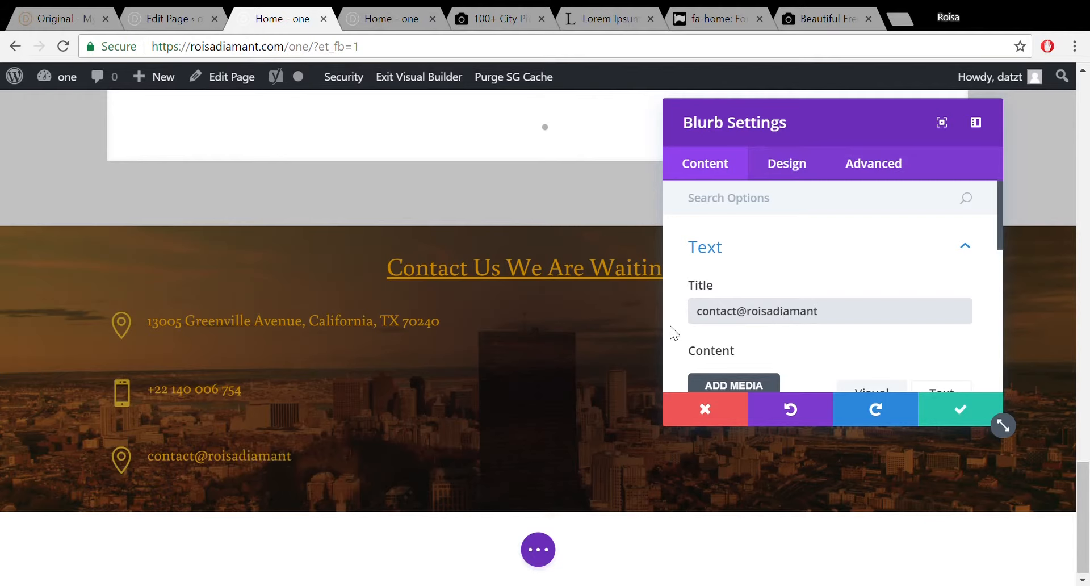
Choose the envelope icon for the e-mail blurb and save it.
drag(1000, 243, 1005, 349)
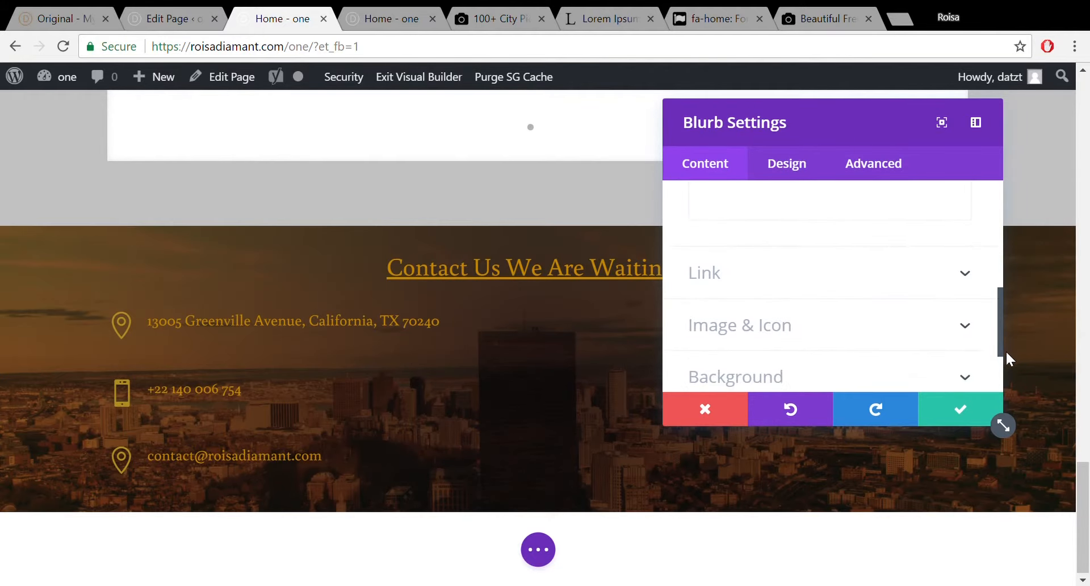
click(956, 313)
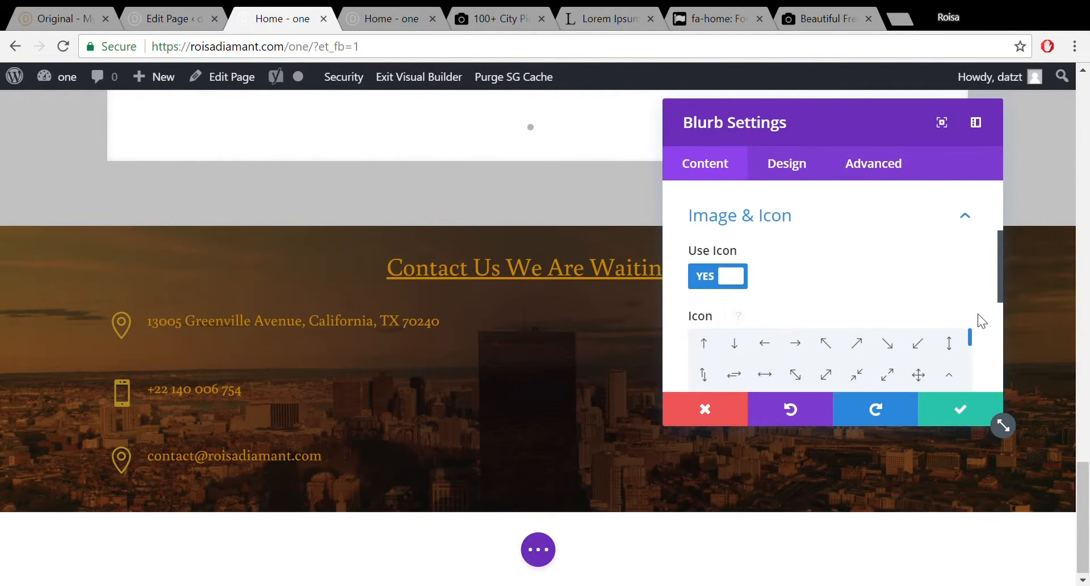
drag(971, 336, 971, 353)
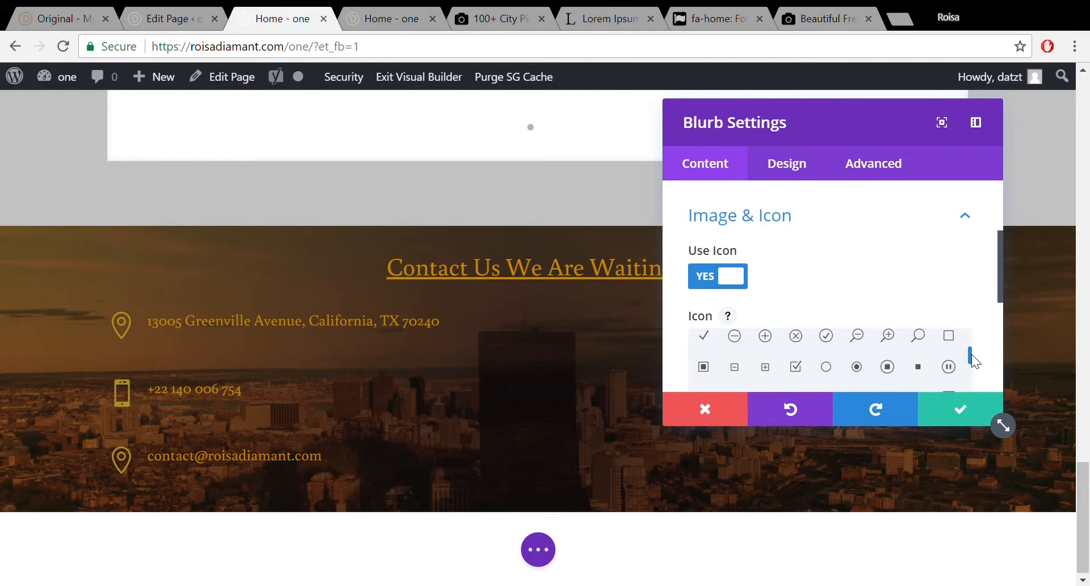
drag(1000, 293, 1000, 338)
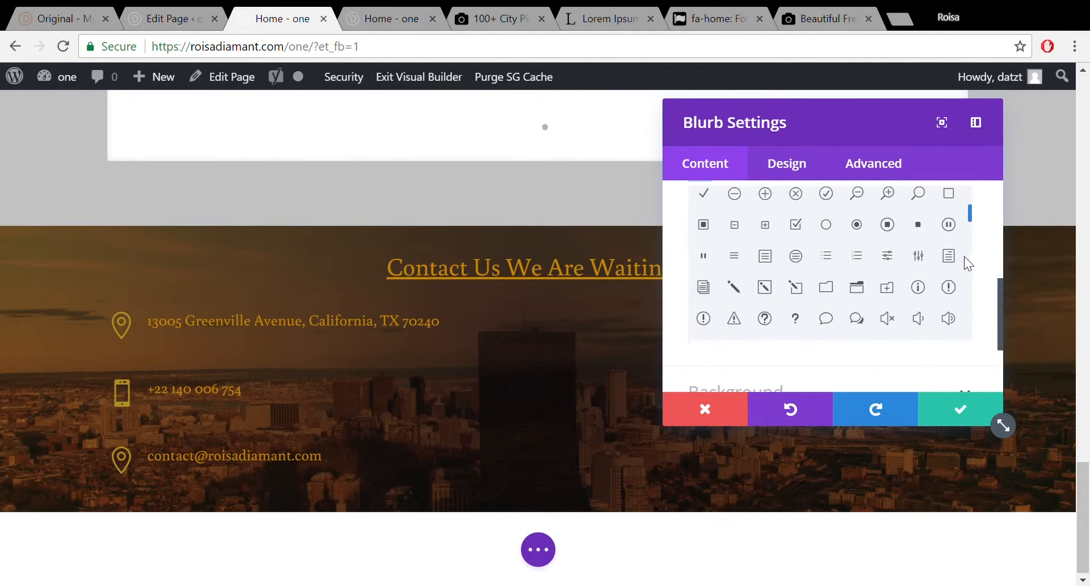
drag(971, 217, 967, 237)
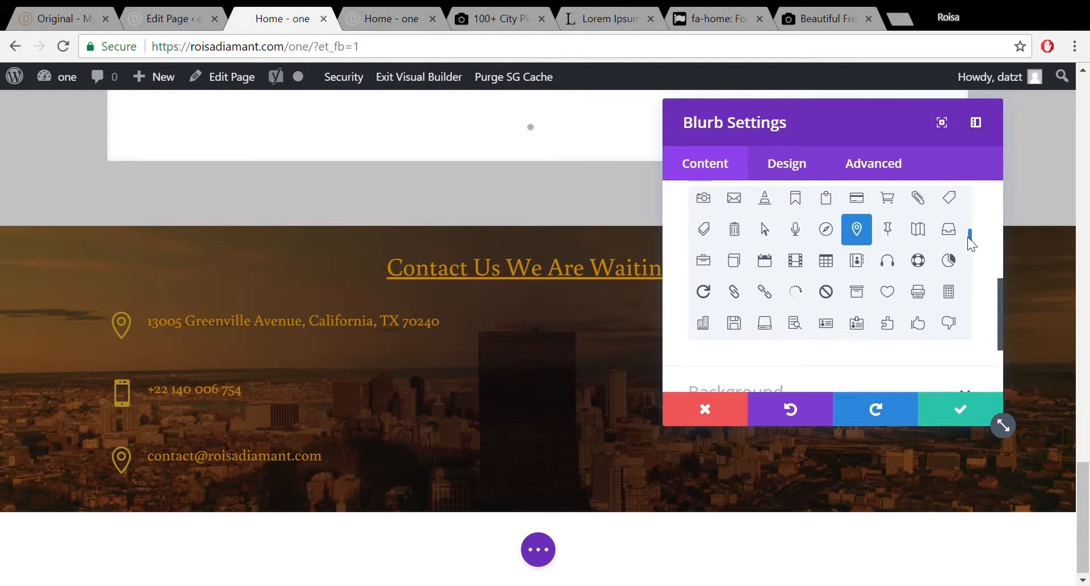
click(733, 199)
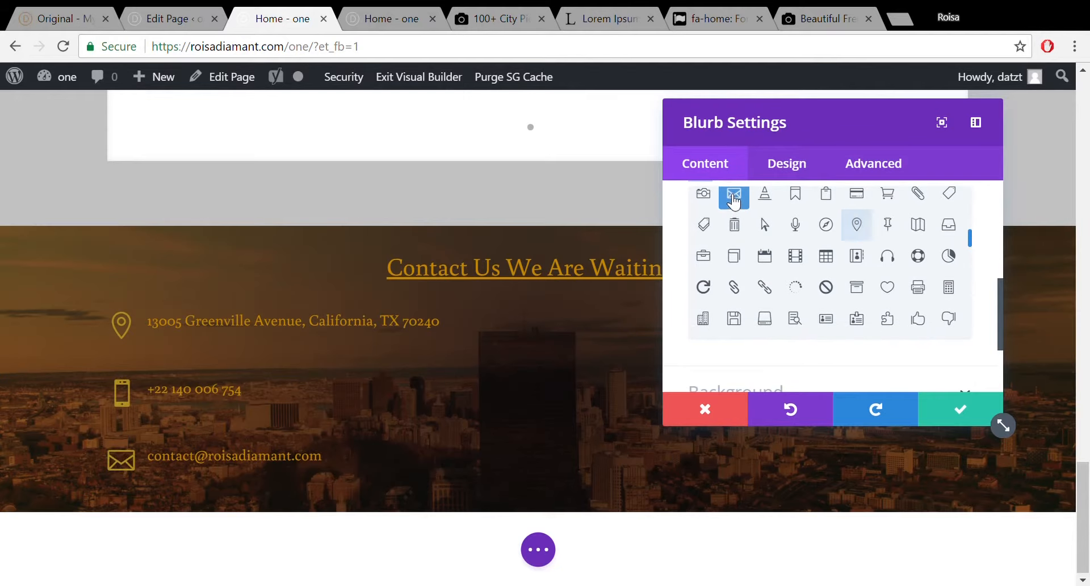
click(960, 424)
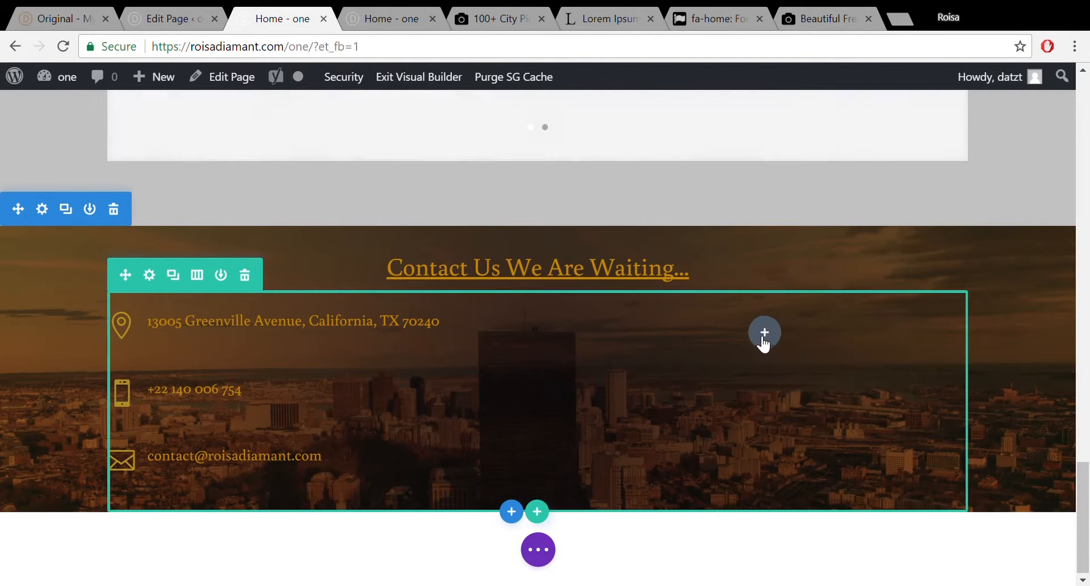
Open the phone blurb's Design settings at Spacing, showing Custom Margin and Padding.
scroll(764, 341, up, 4)
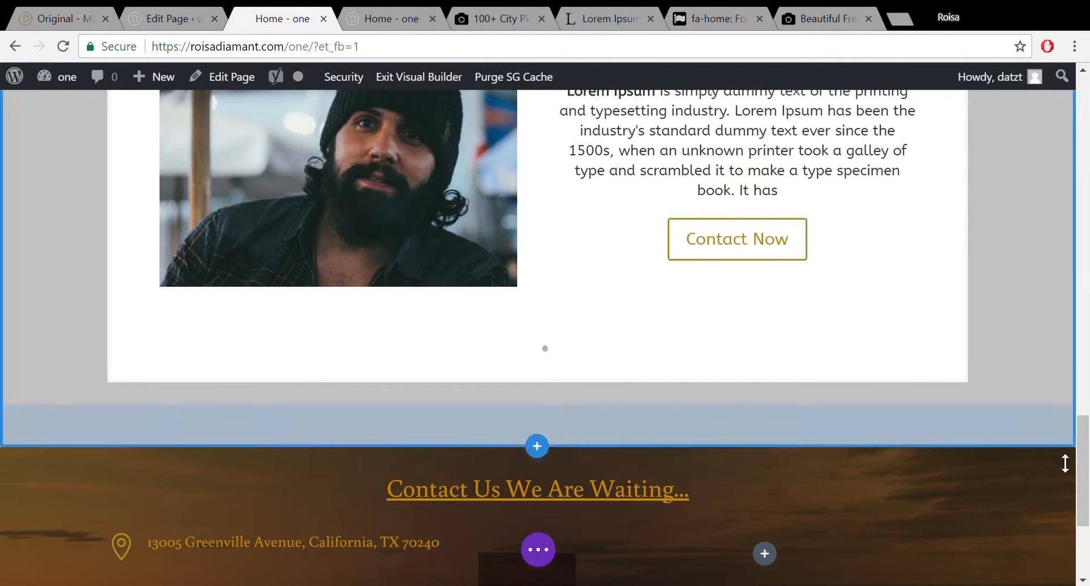
scroll(1085, 510, down, 4)
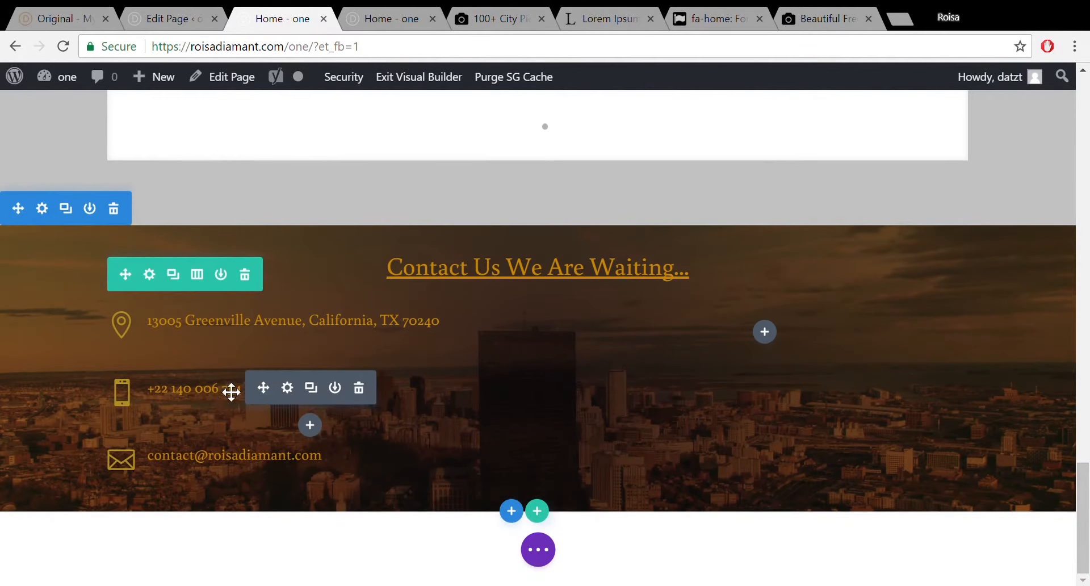
mouse_move(240, 384)
click(289, 389)
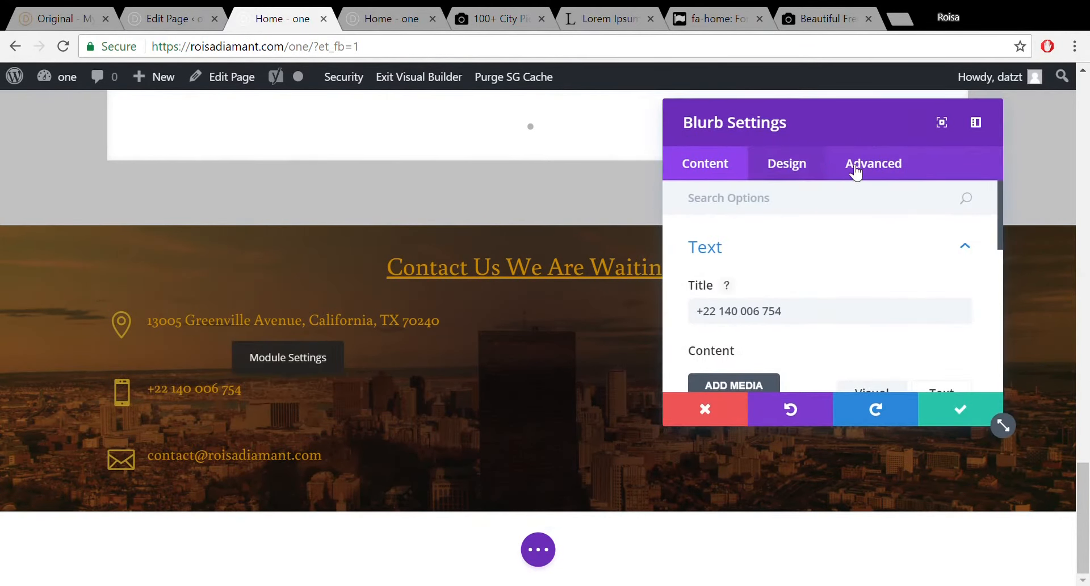
click(785, 166)
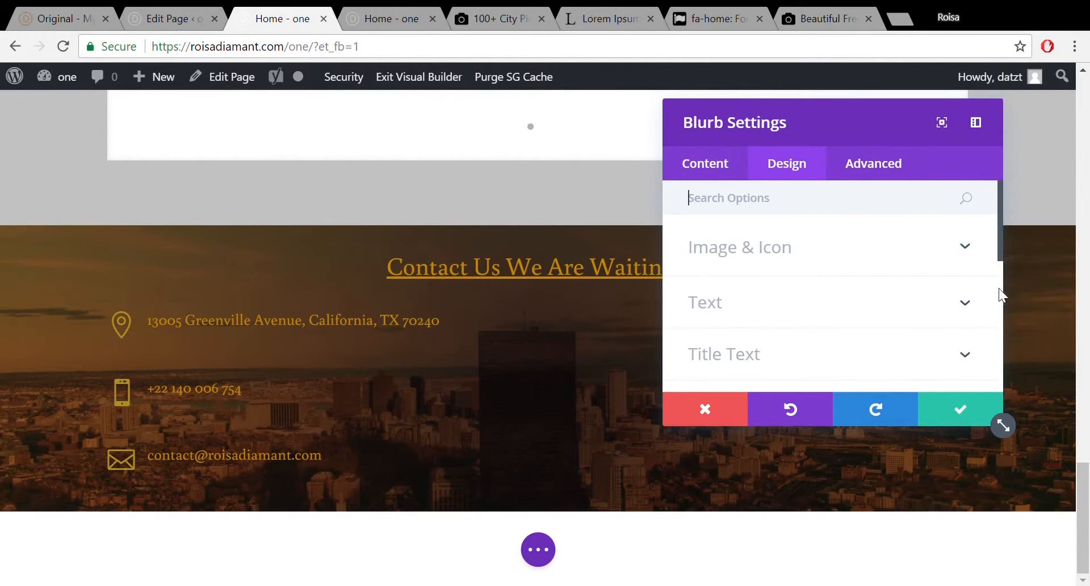
drag(1001, 236, 1003, 305)
click(967, 328)
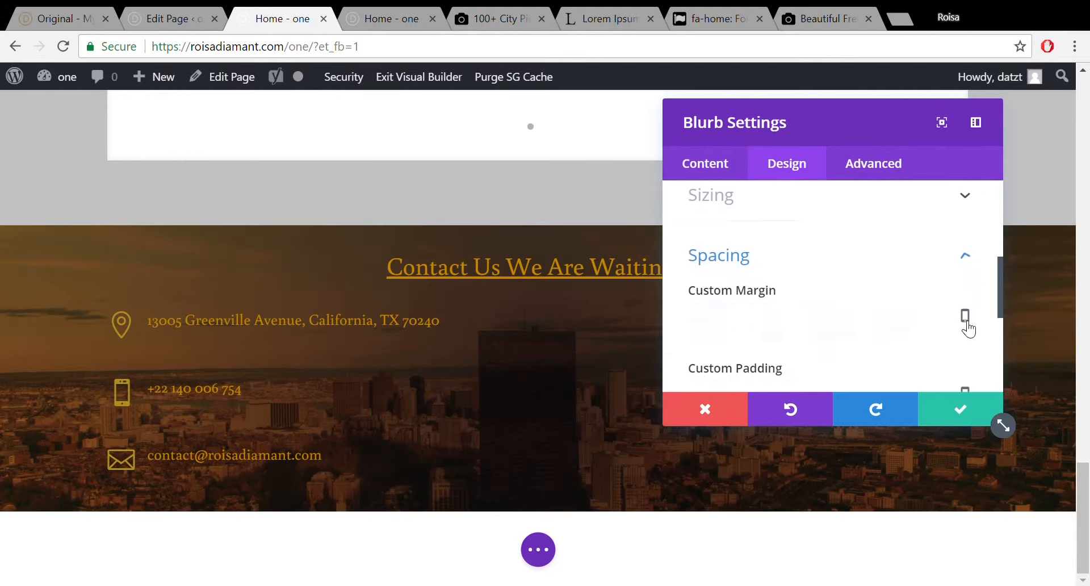
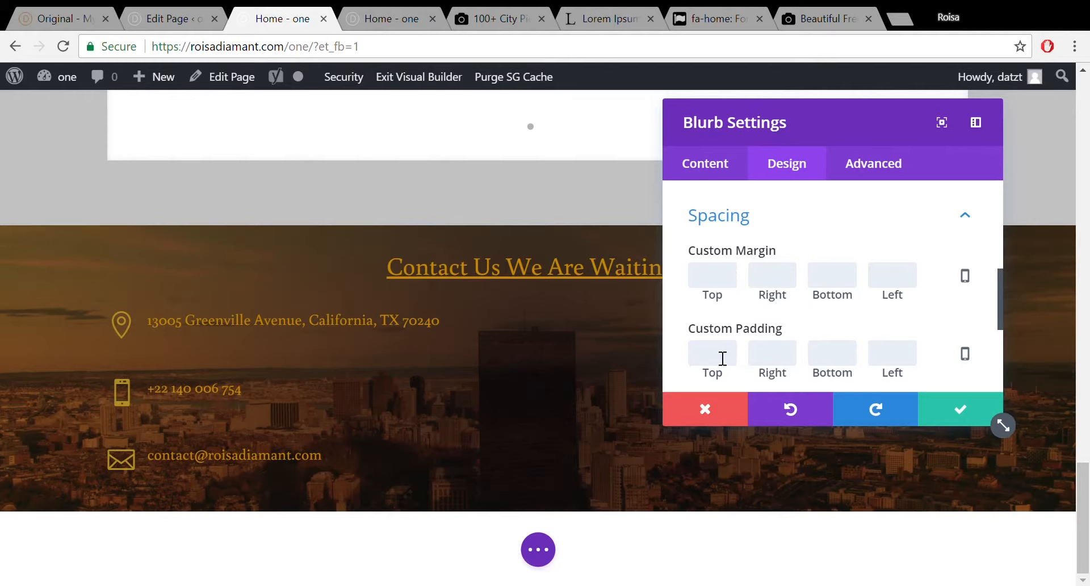
Set the phone blurb's custom padding to -10px at top and bottom and save the blurb.
text(20)
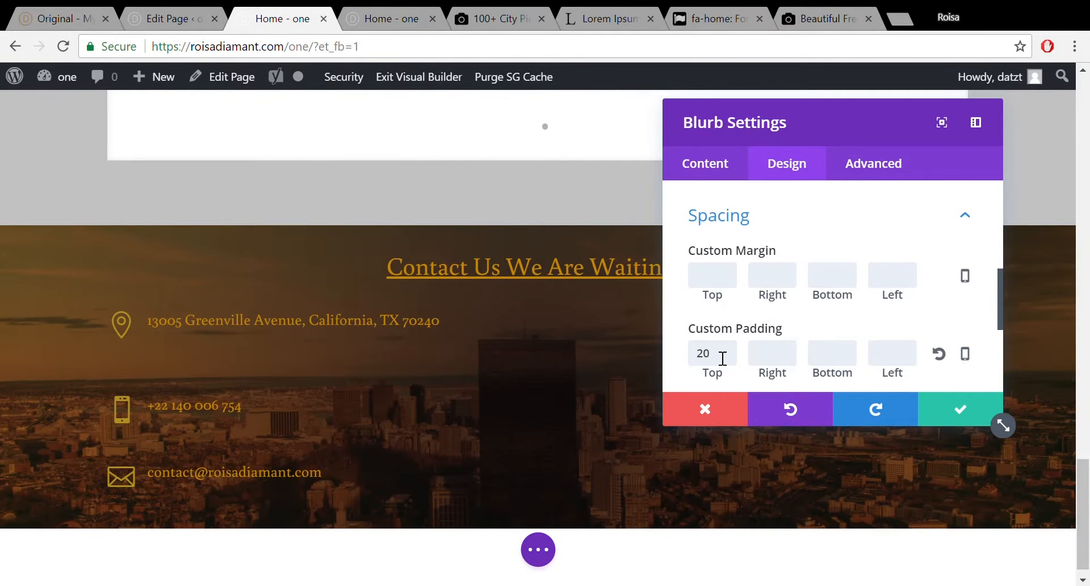
key(BackSpace)
key(BackSpace)
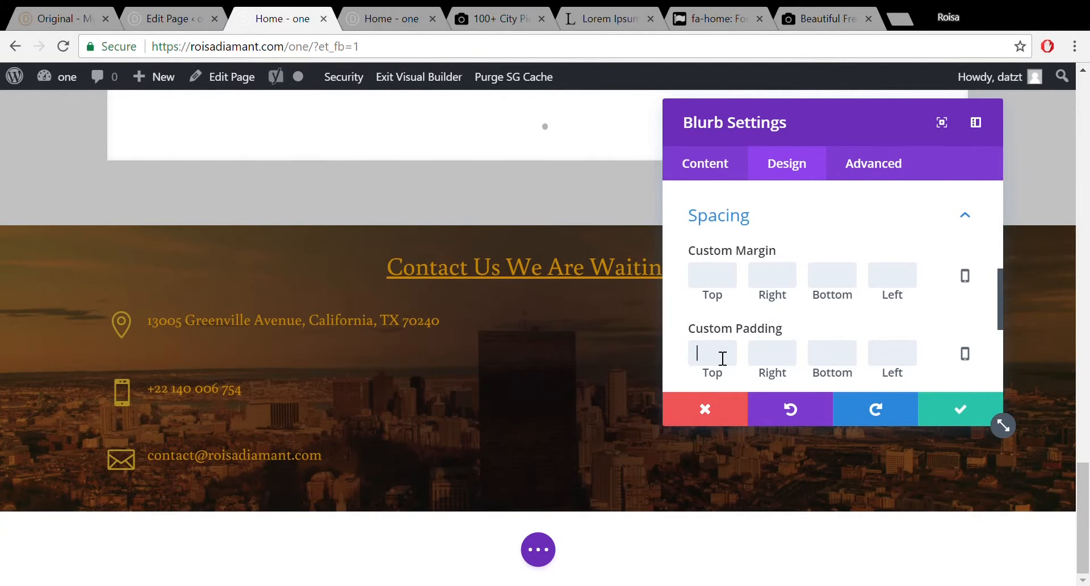
text(5)
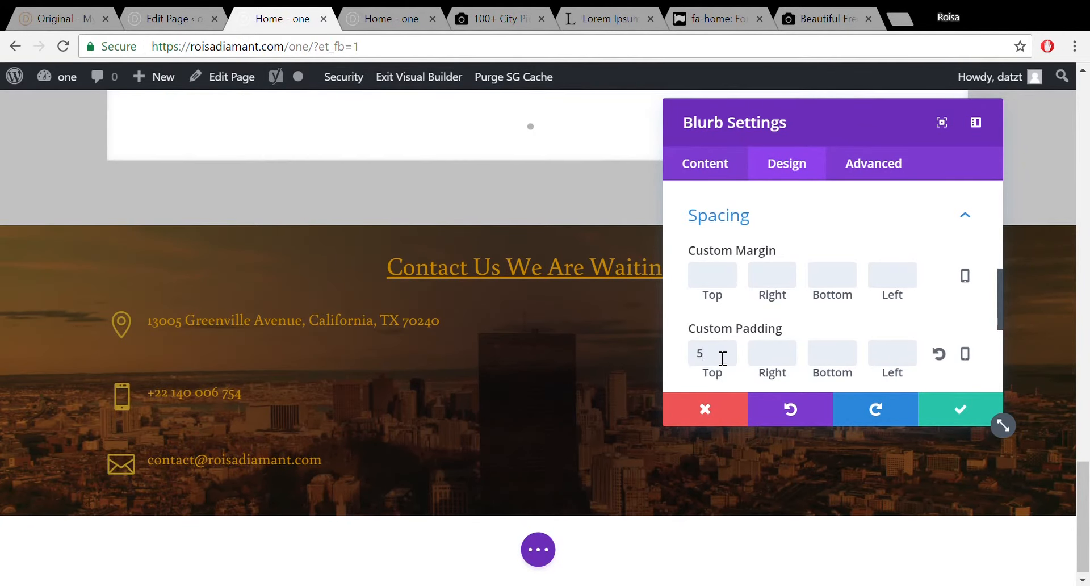
key(BackSpace)
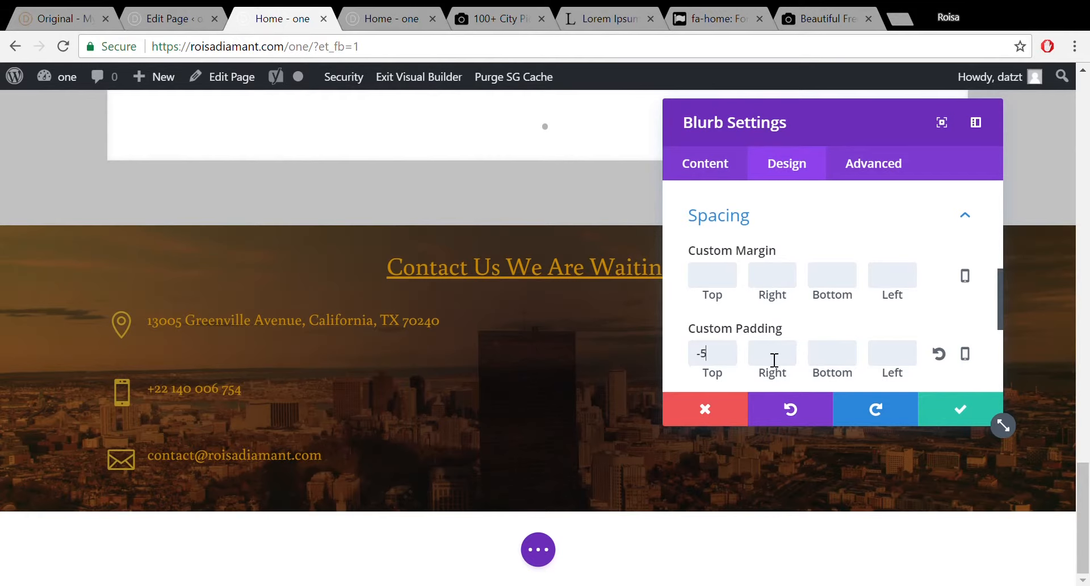
click(773, 358)
click(713, 359)
text(10)
click(792, 357)
click(846, 361)
text(-10)
click(969, 407)
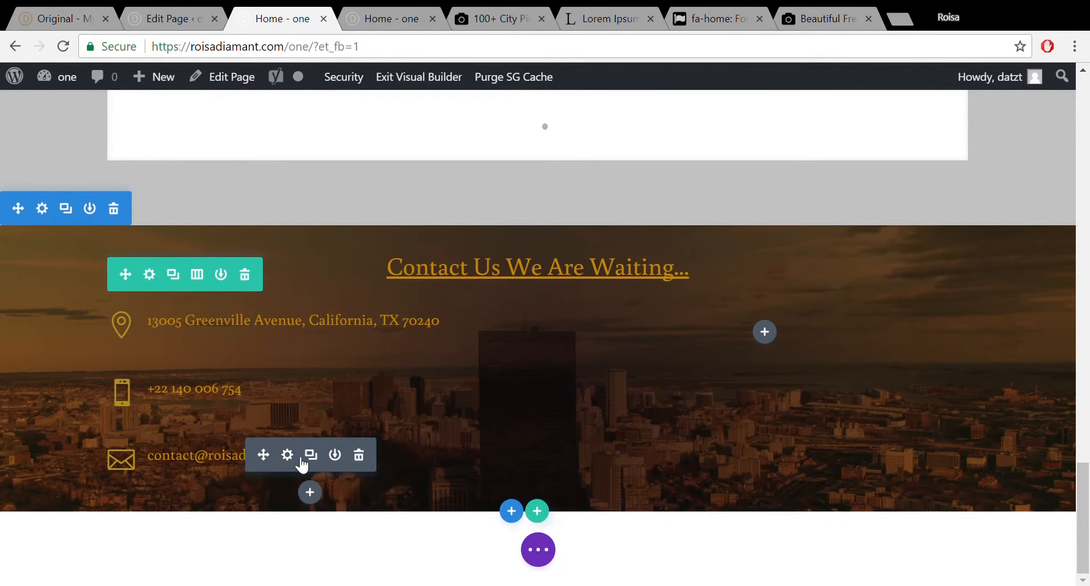
Enter -10px as the e-mail blurb's top and bottom custom padding under Design > Spacing and save.
click(287, 454)
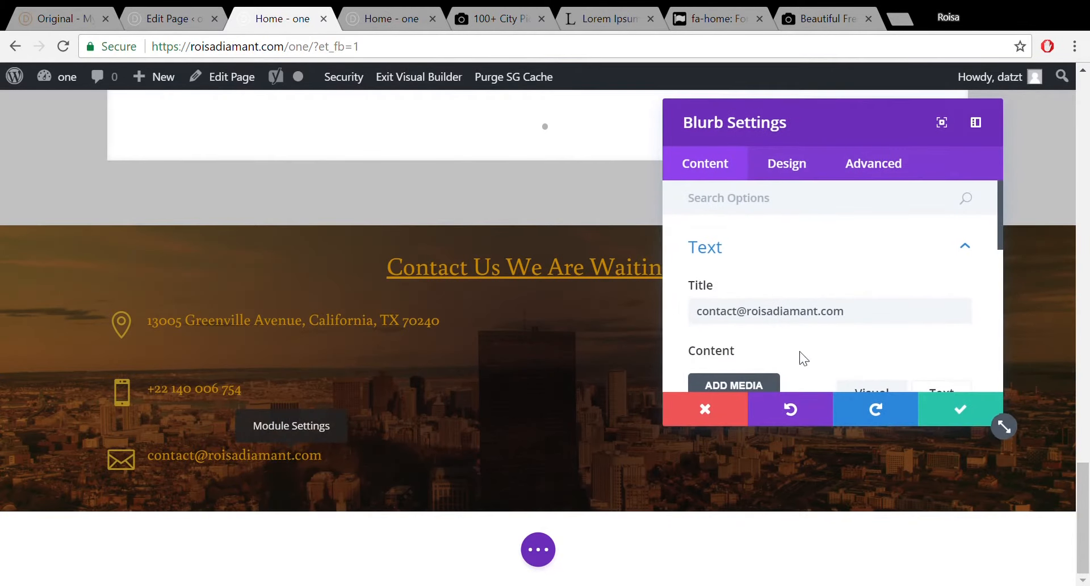
click(801, 167)
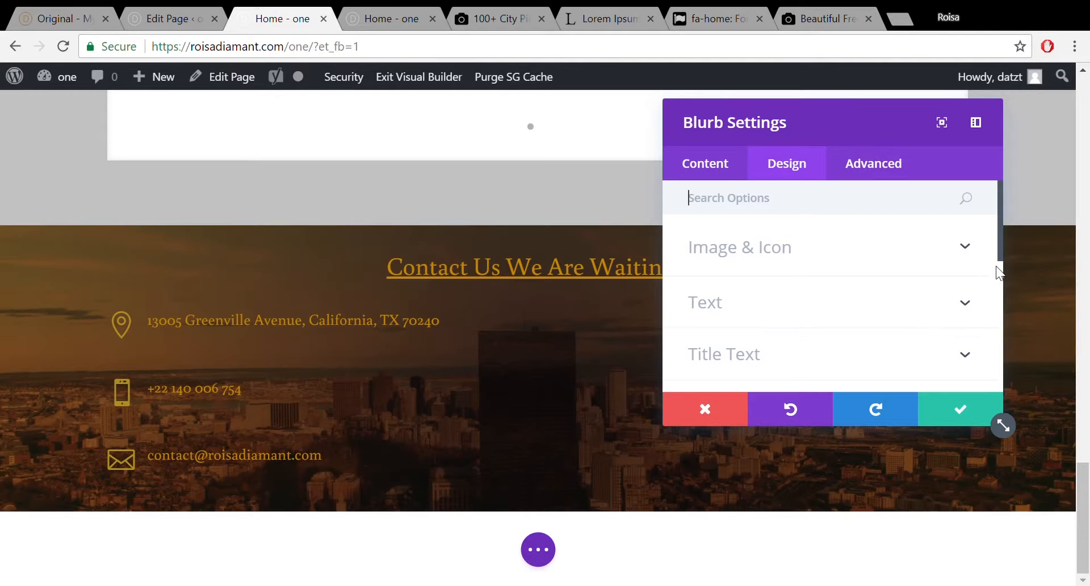
drag(999, 250, 1006, 328)
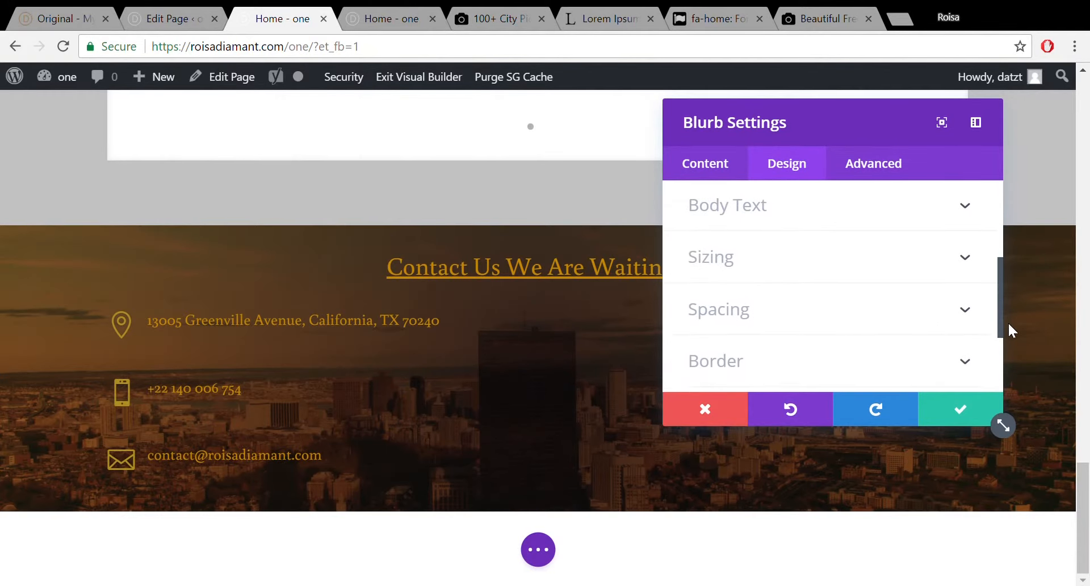
click(976, 317)
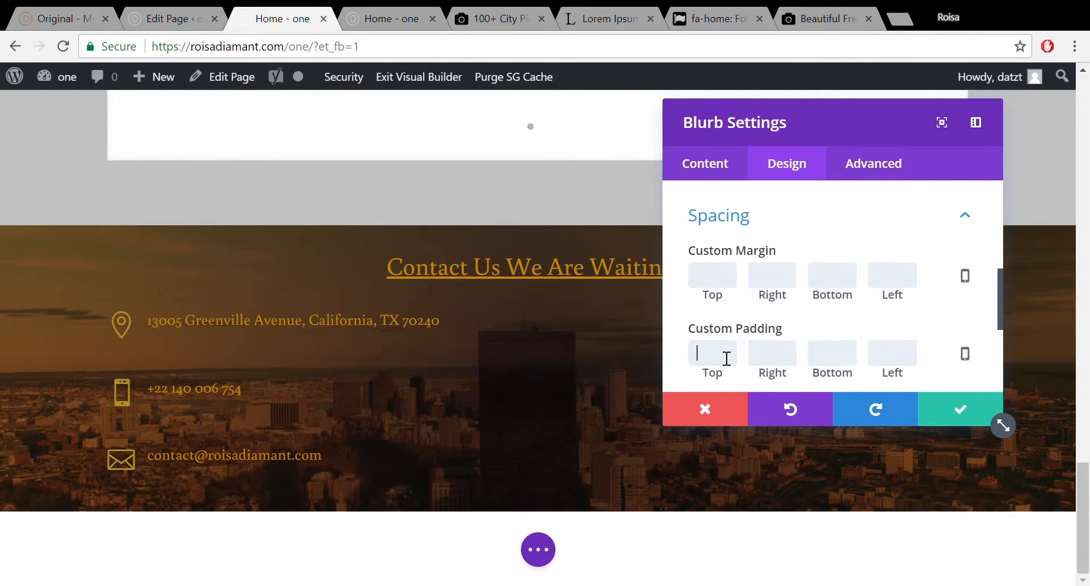
text(-10)
click(852, 363)
text(-10)
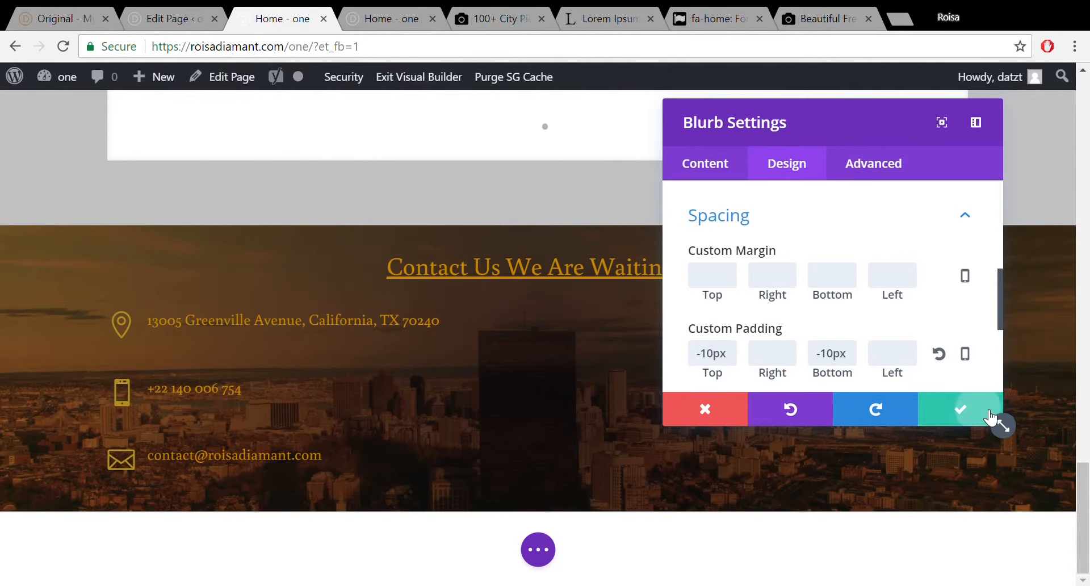
click(993, 418)
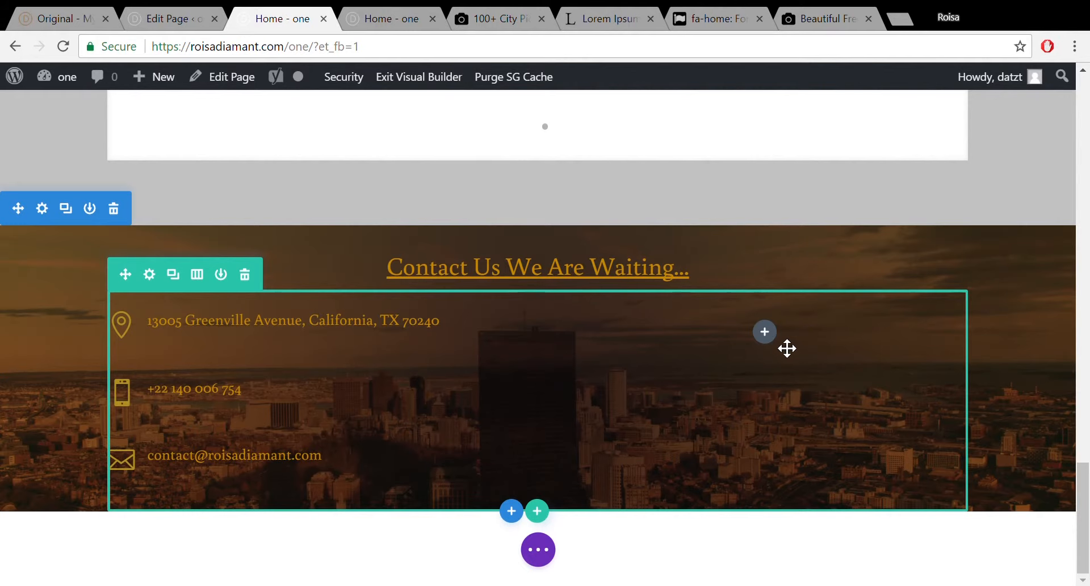
Insert a Contact Form module into the empty right column of the contact row.
click(771, 337)
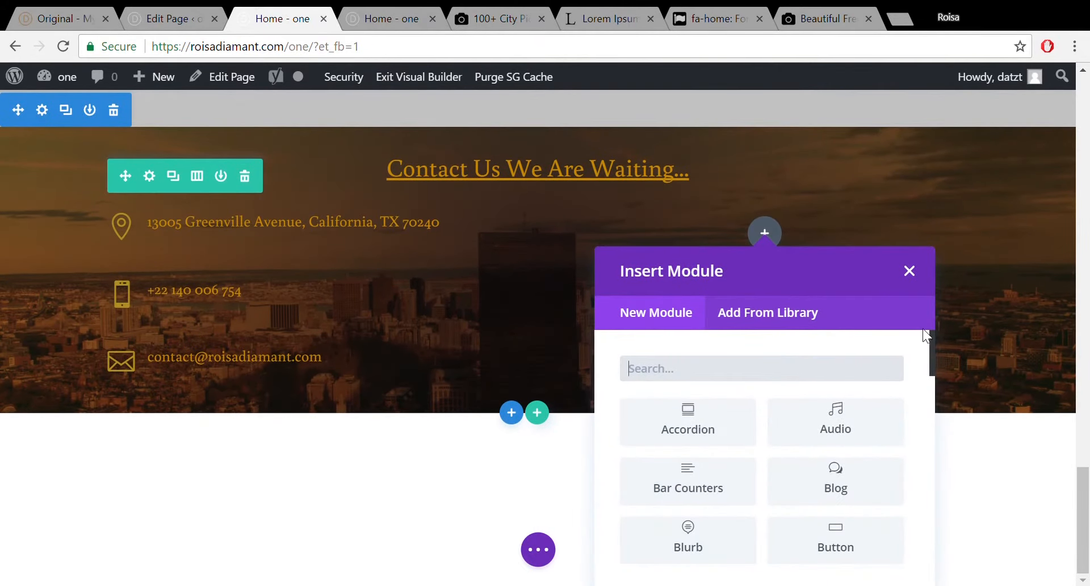
drag(930, 333, 931, 381)
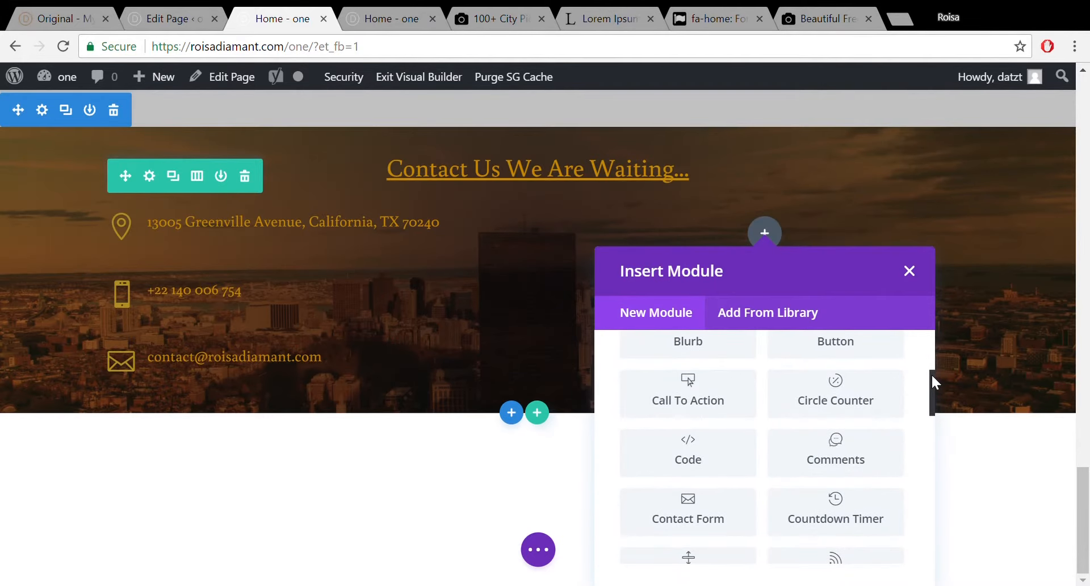
click(725, 499)
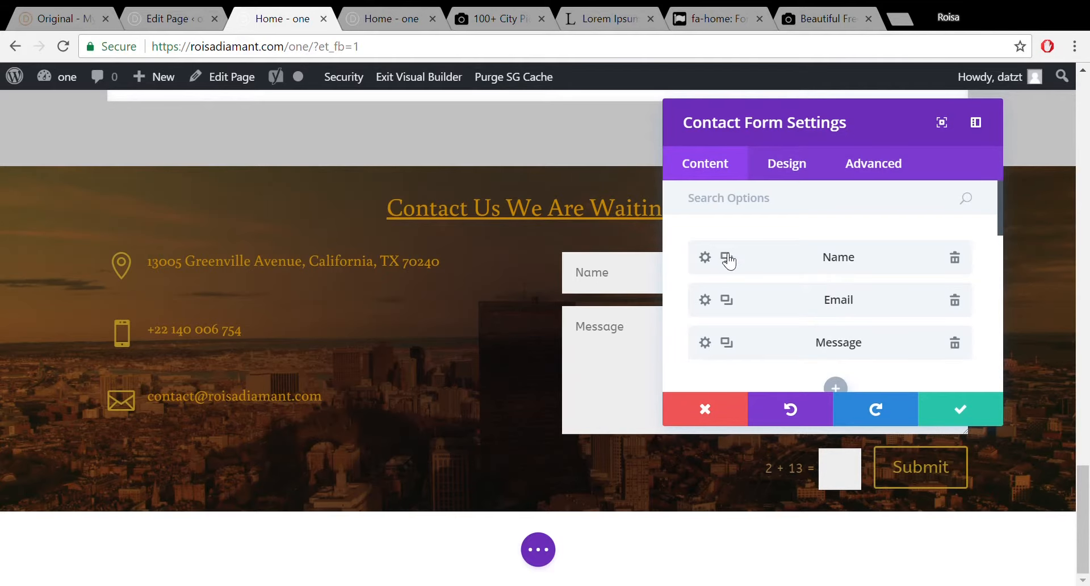
Add a new field to the contact form and keep its type as Input Field.
click(835, 388)
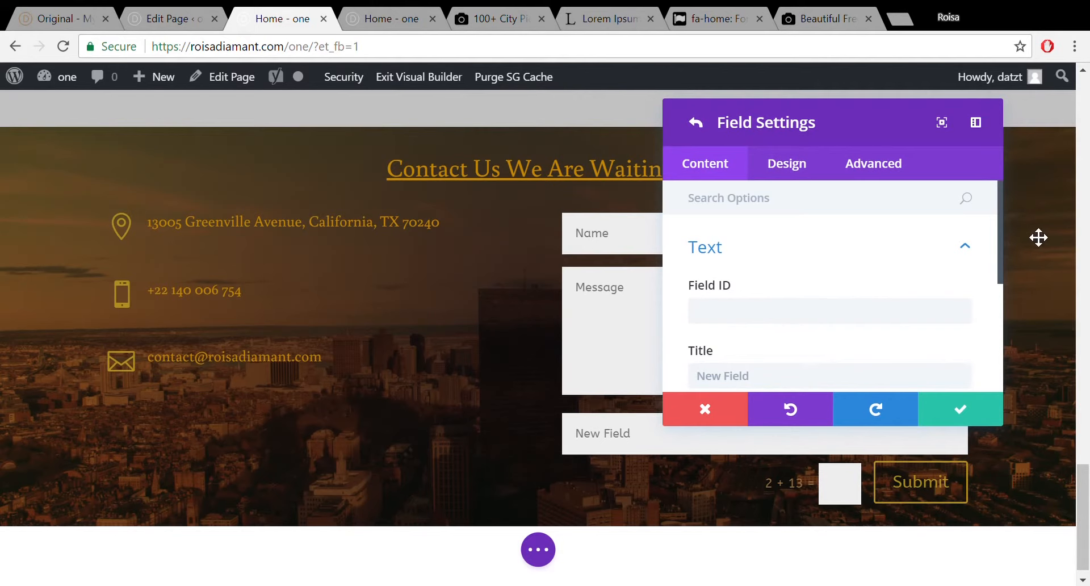
drag(1000, 224, 1000, 286)
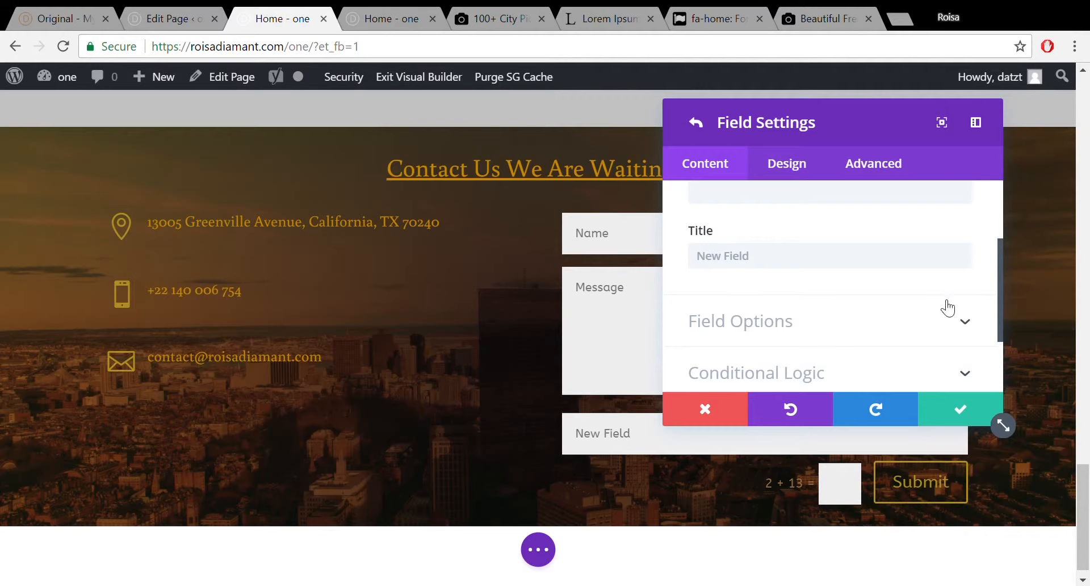
click(955, 317)
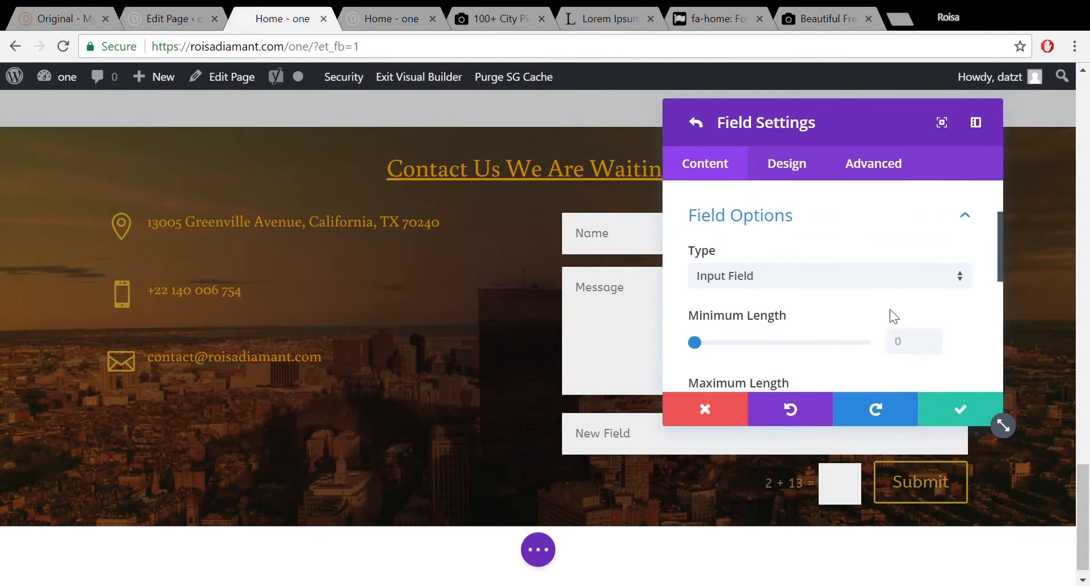
click(943, 277)
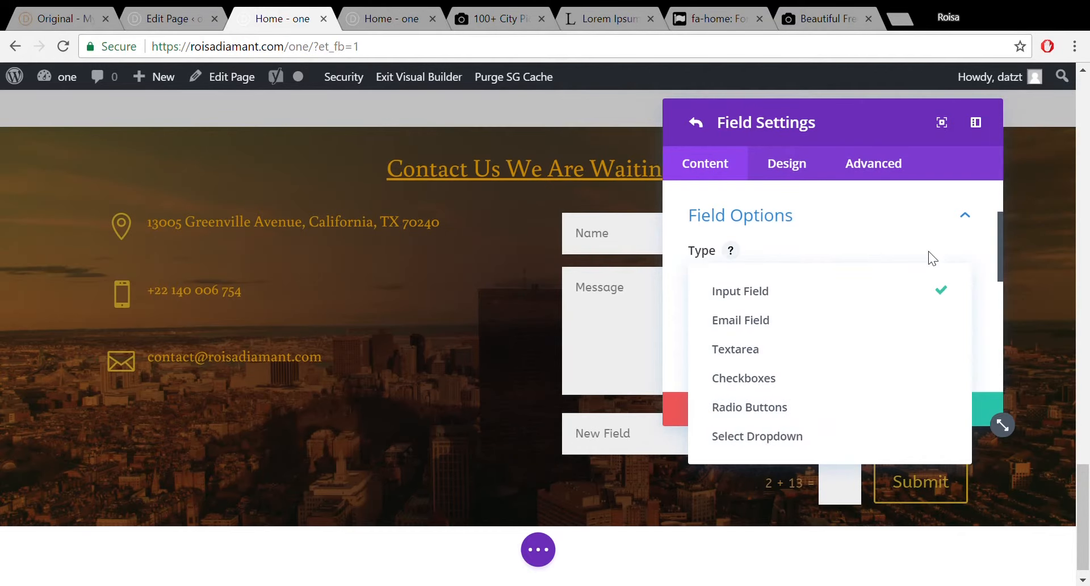
click(993, 302)
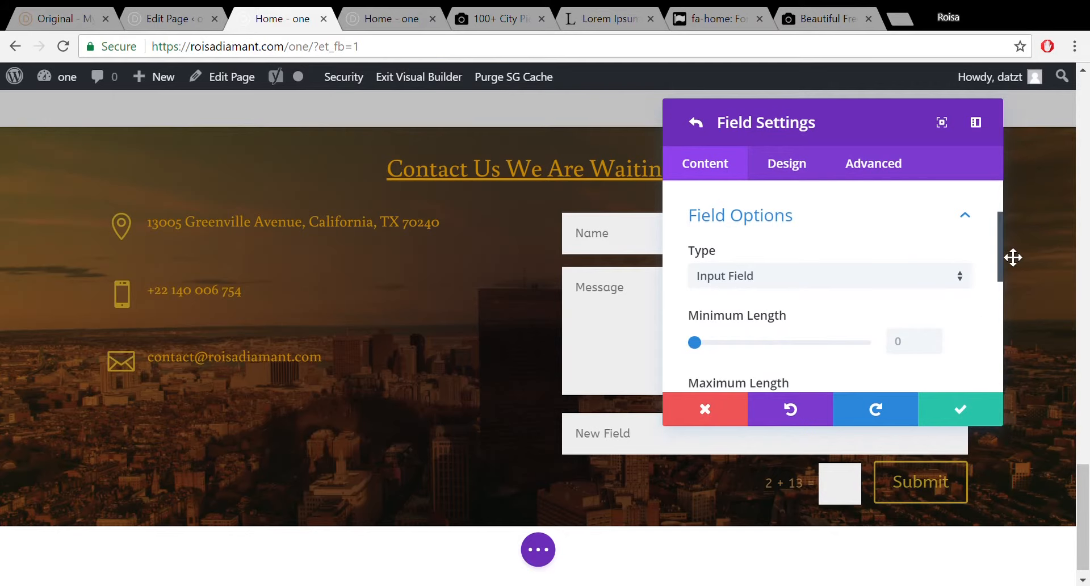
Turn on conditional logic for the extra field, then collapse its conditional logic settings.
drag(1000, 240, 993, 348)
click(978, 279)
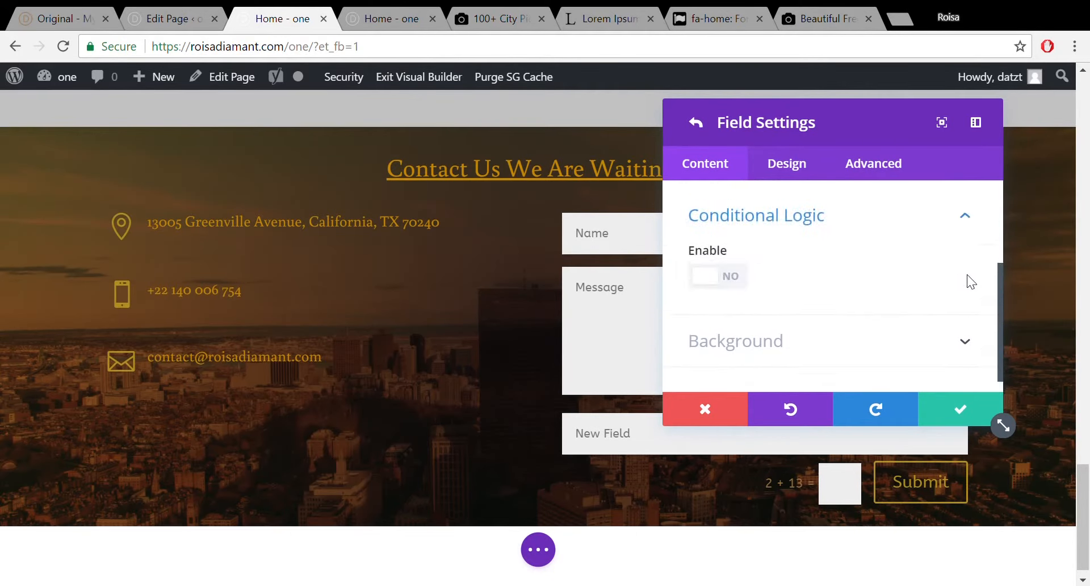
click(746, 277)
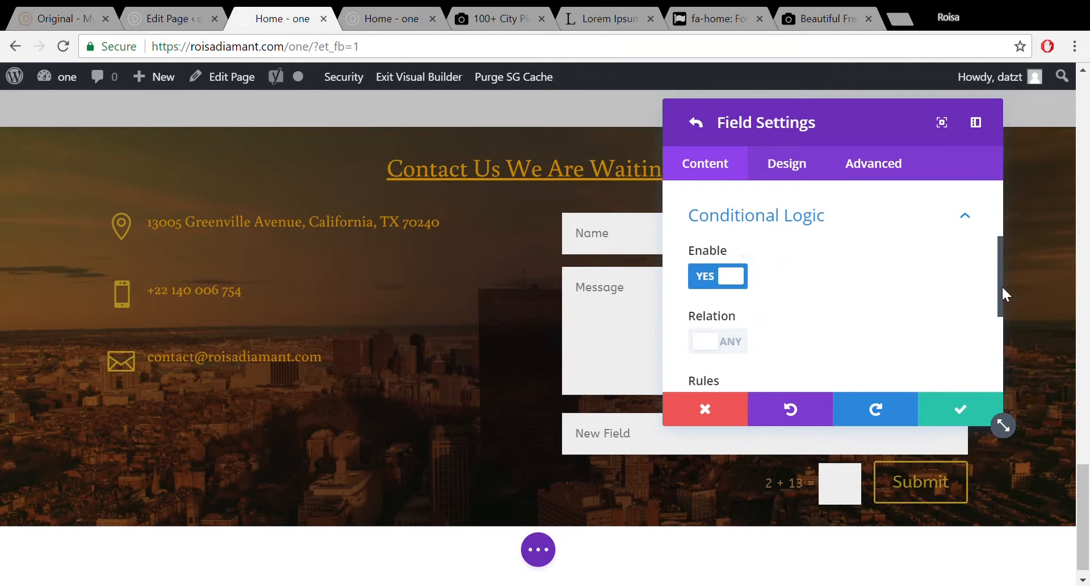
drag(1002, 288, 1002, 325)
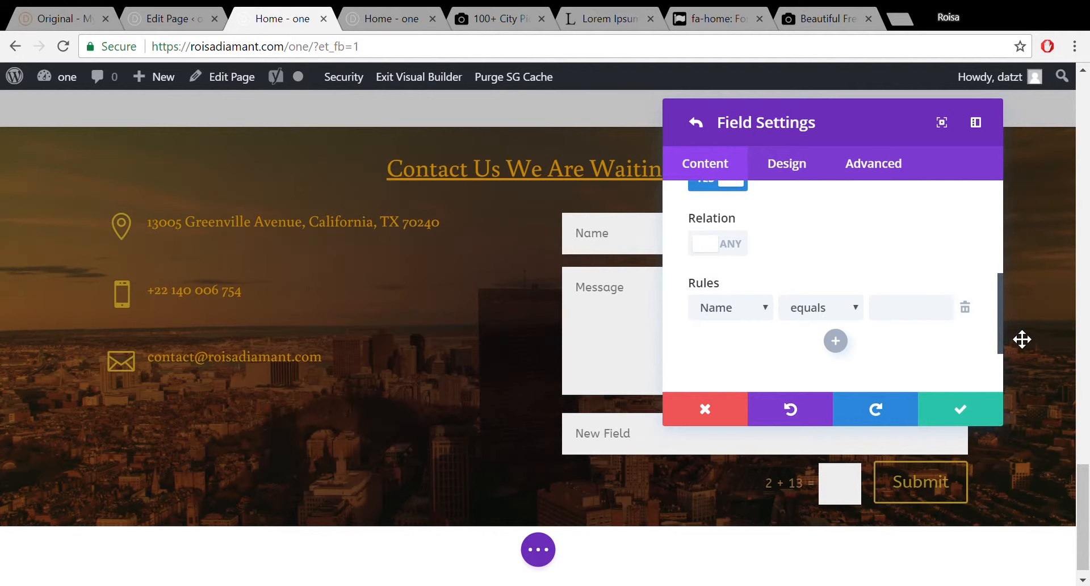
drag(999, 319, 999, 294)
scroll(984, 257, down, 1)
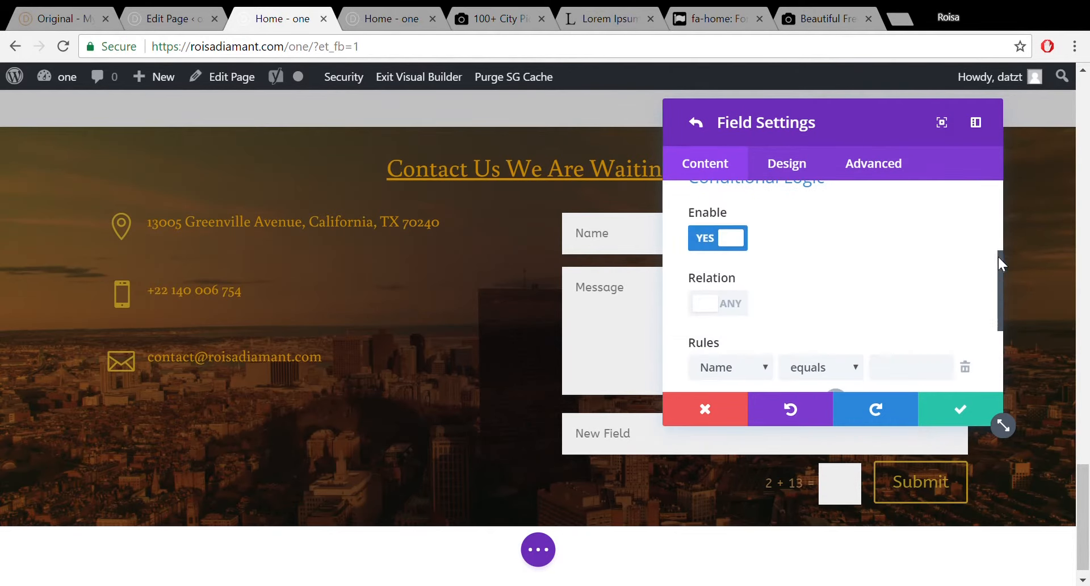
scroll(998, 255, up, 1)
click(966, 213)
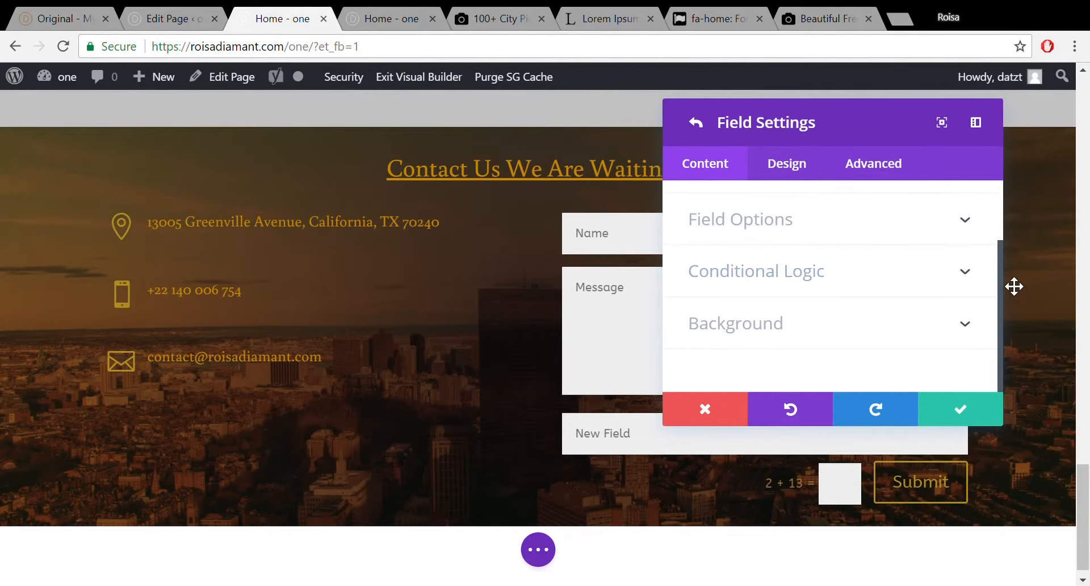
drag(999, 268, 996, 223)
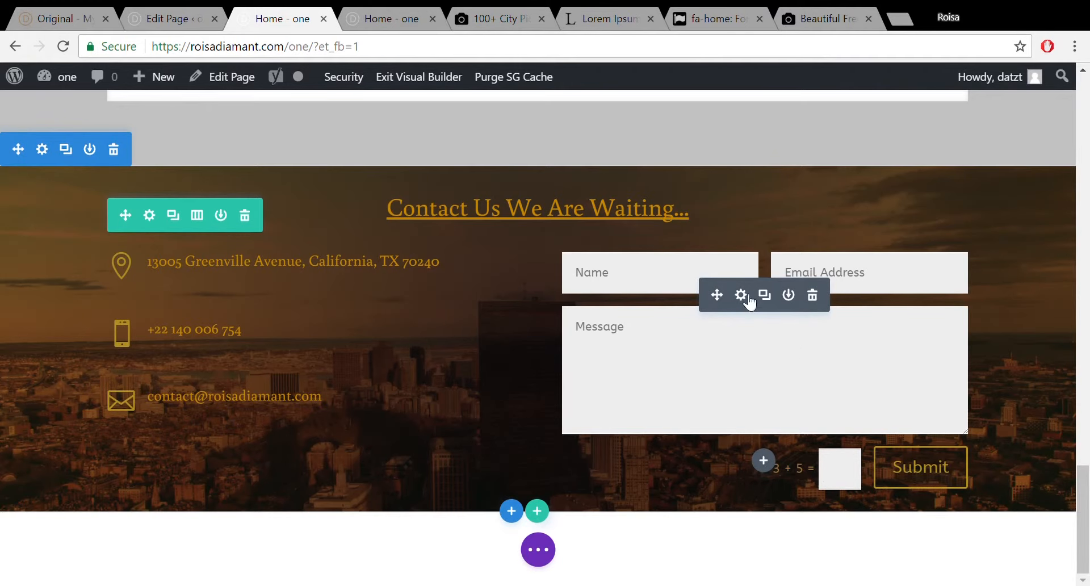
Replace the contact form's success message with 'We will be in touch with you asap'.
click(741, 294)
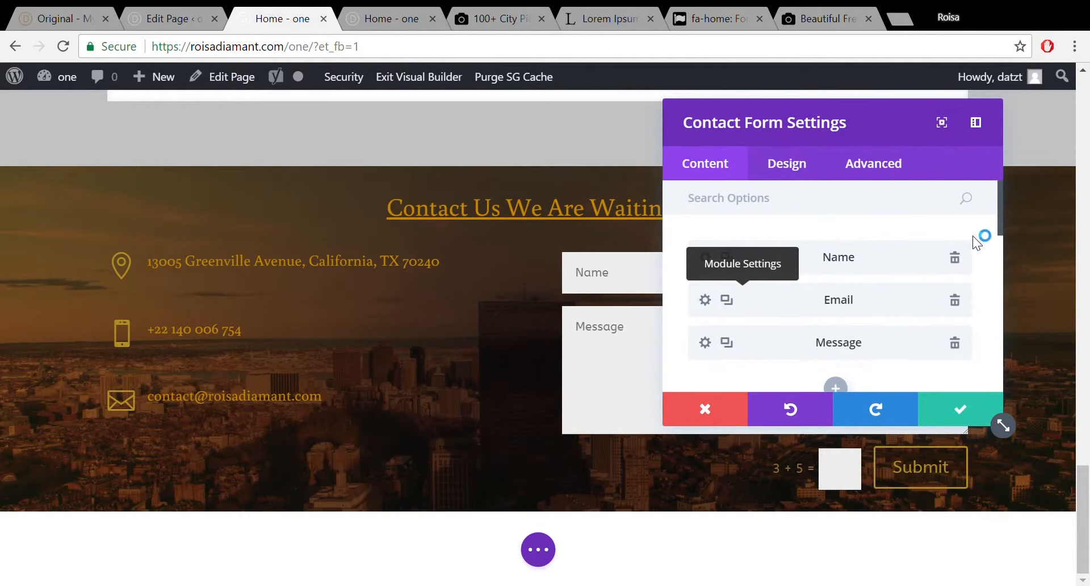
drag(1000, 217, 999, 283)
click(912, 320)
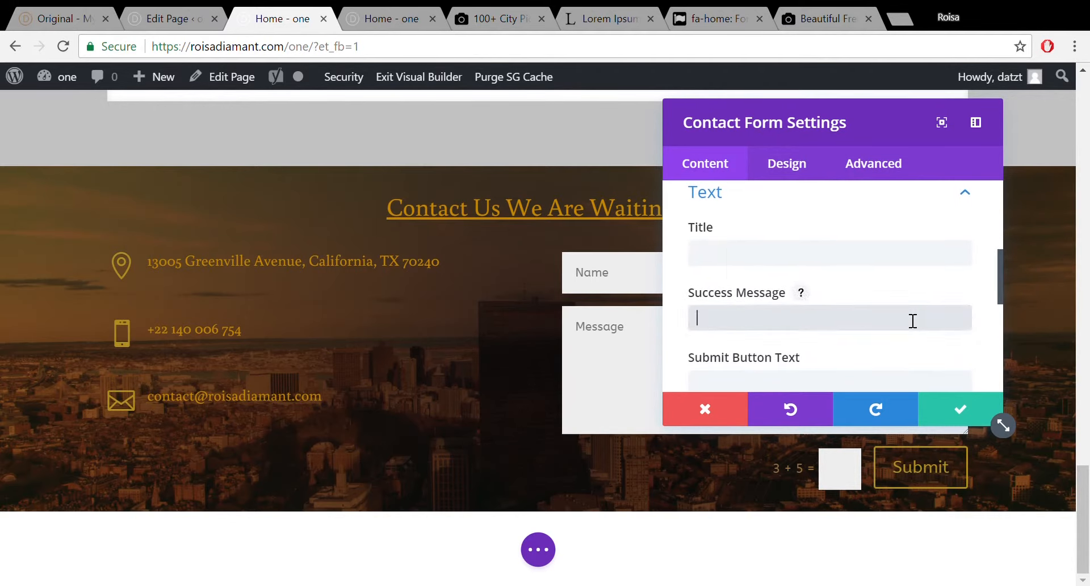
text(We are getting your)
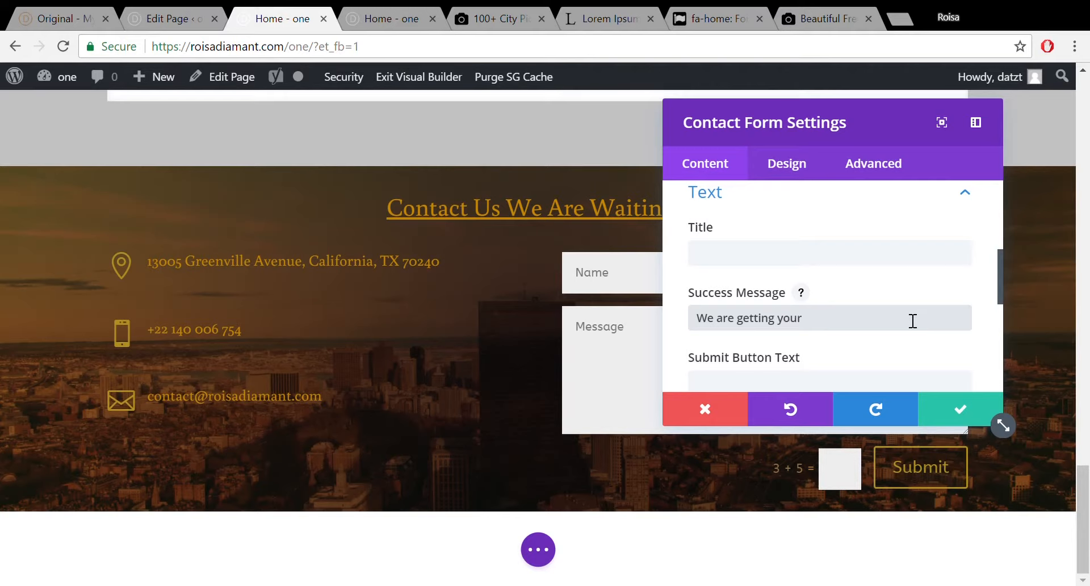
key(BackSpace)
key(BackSpace)
key(BackSpace)
key(BackSpace)
key(BackSpace)
key(BackSpace)
key(BackSpace)
key(BackSpace)
key(BackSpace)
key(BackSpace)
key(BackSpace)
key(BackSpace)
key(BackSpace)
key(BackSpace)
key(BackSpace)
key(BackSpace)
key(BackSpace)
key(BackSpace)
key(BackSpace)
text(We will be in touch wi)
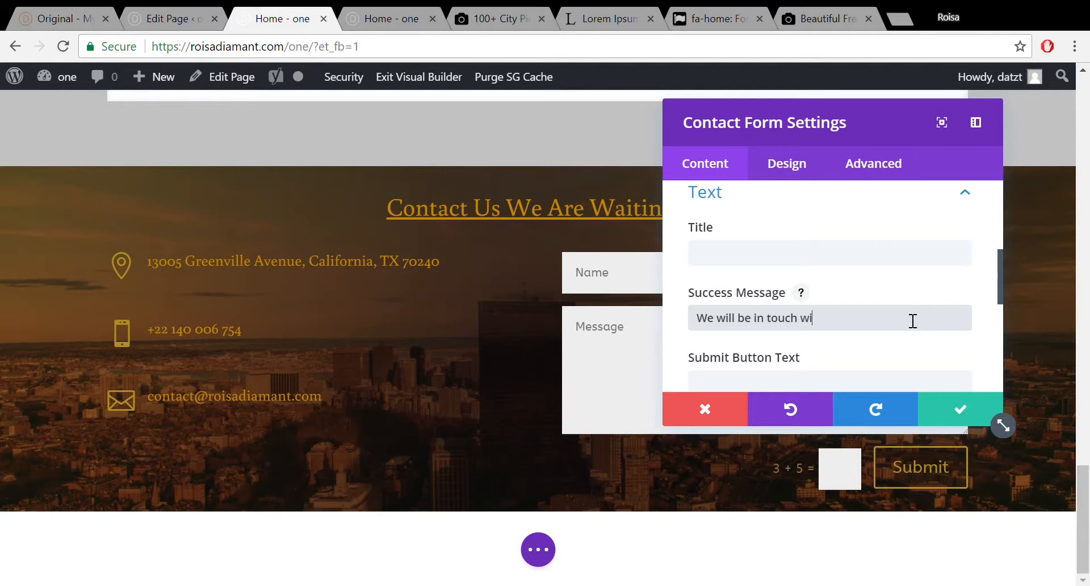
text(th you asap)
scroll(1000, 286, down, 2)
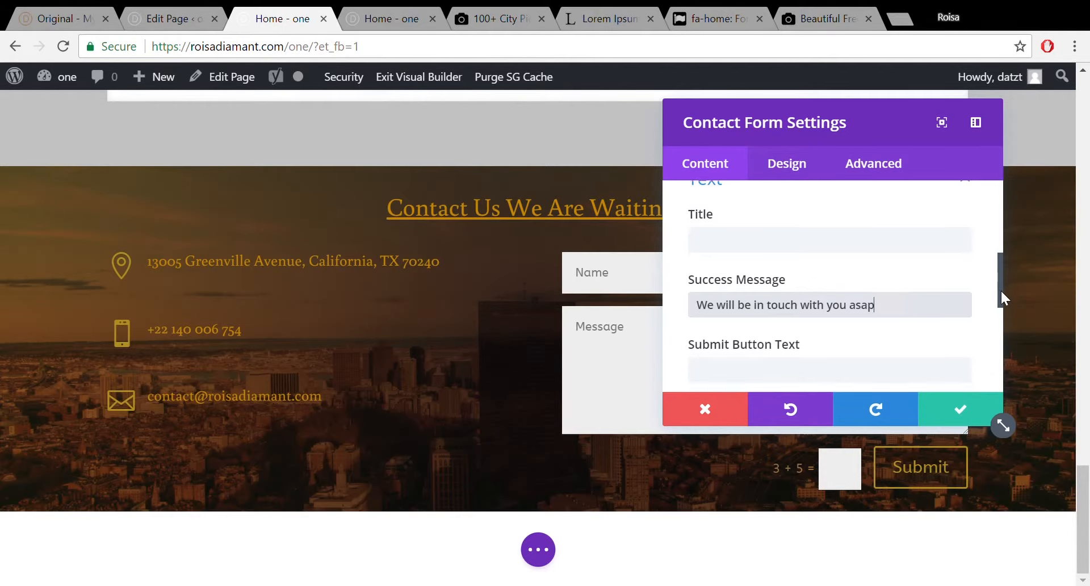
scroll(1000, 301, down, 3)
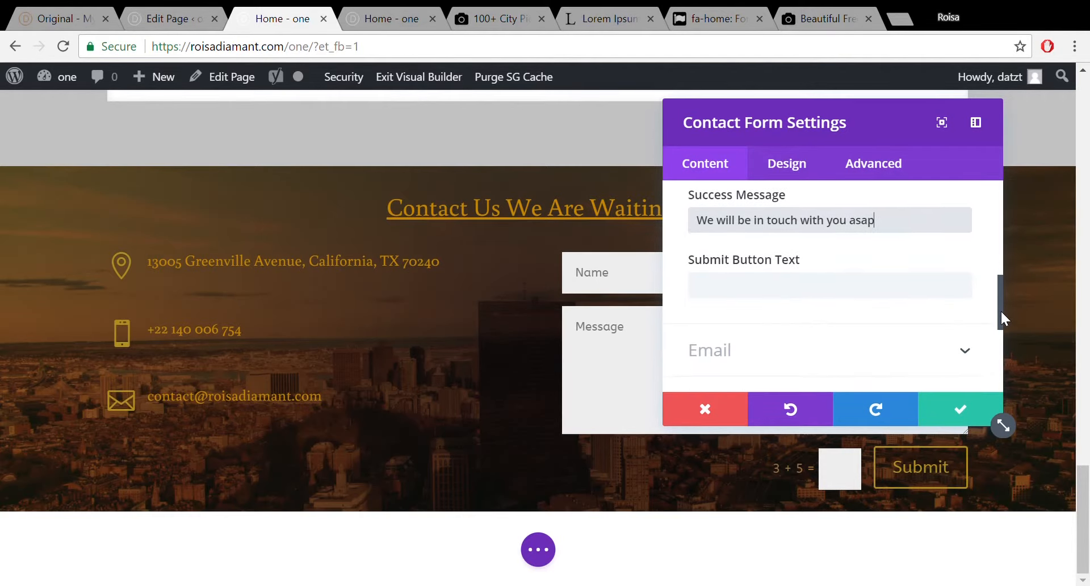
Enter the site's recipient e-mail address for form submissions and view the Message Pattern help.
click(966, 348)
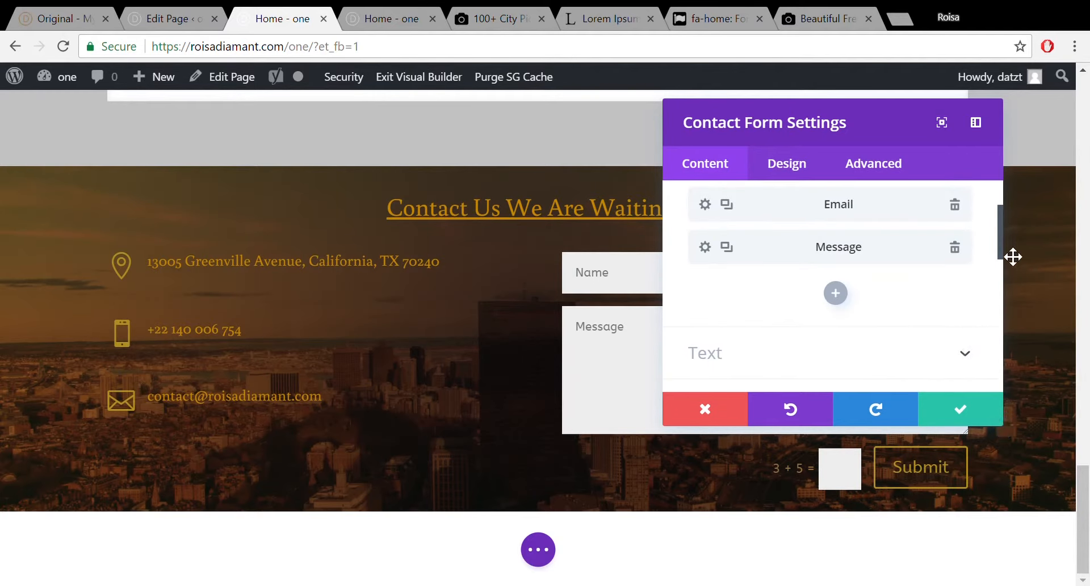
drag(998, 241, 1000, 292)
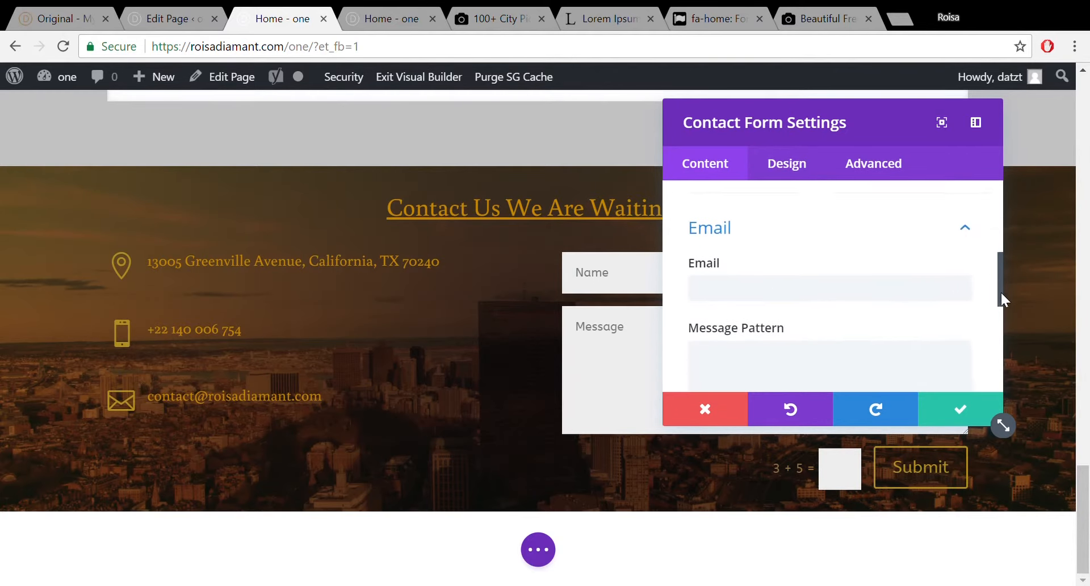
scroll(1000, 300, down, 2)
click(880, 212)
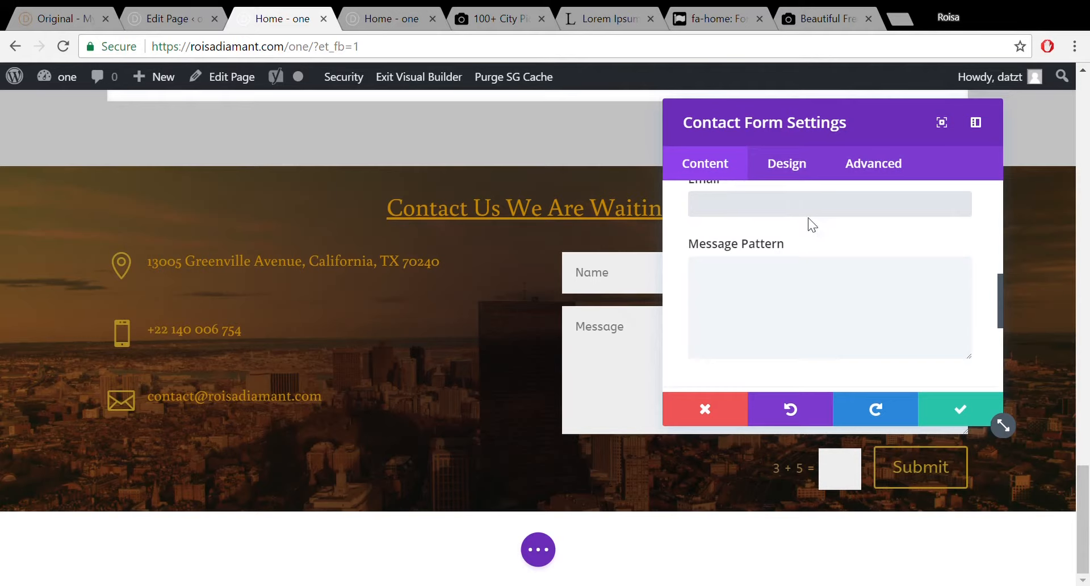
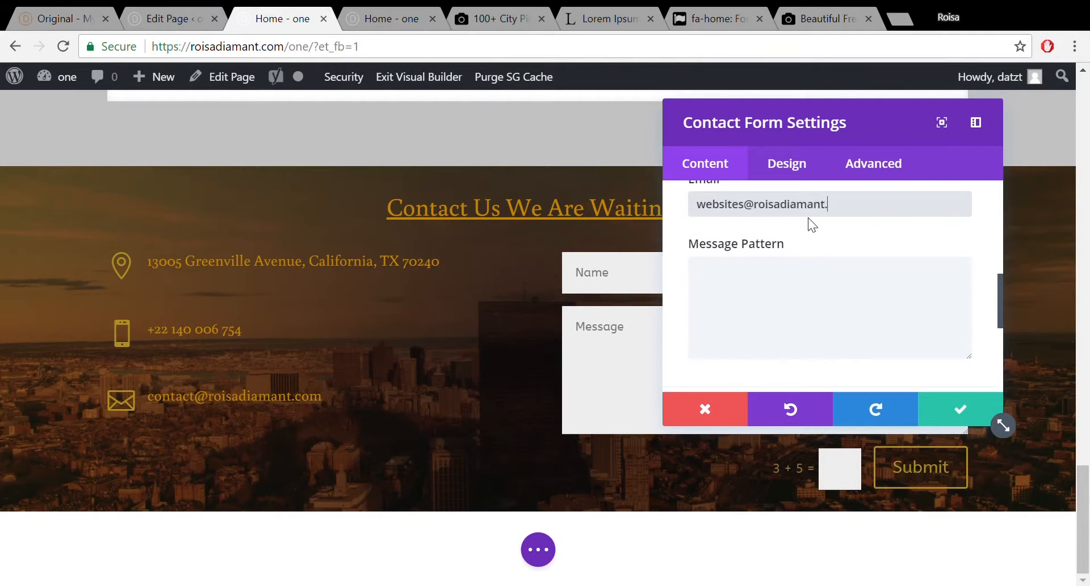
click(771, 284)
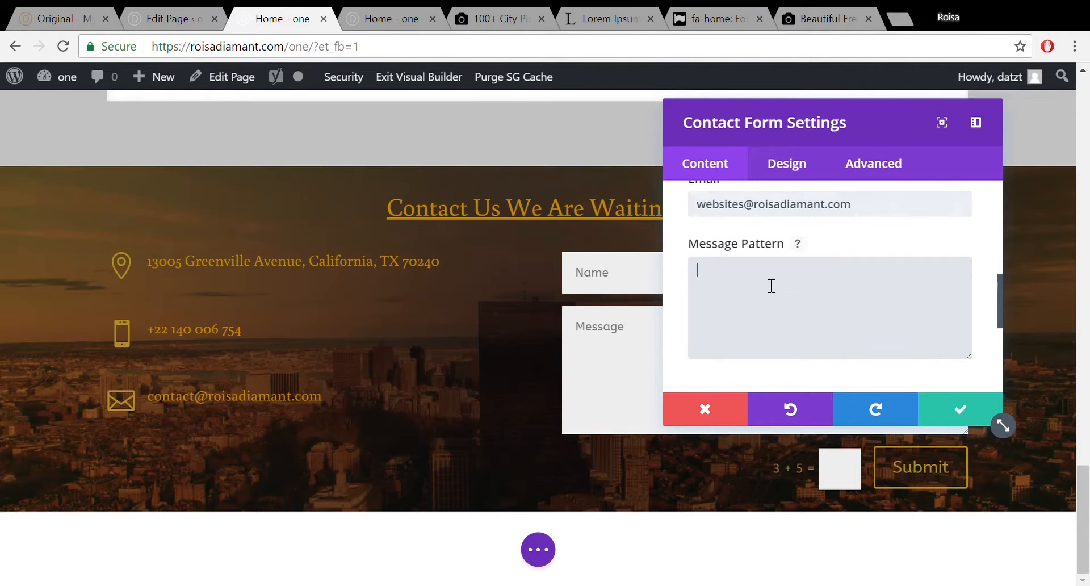
click(802, 248)
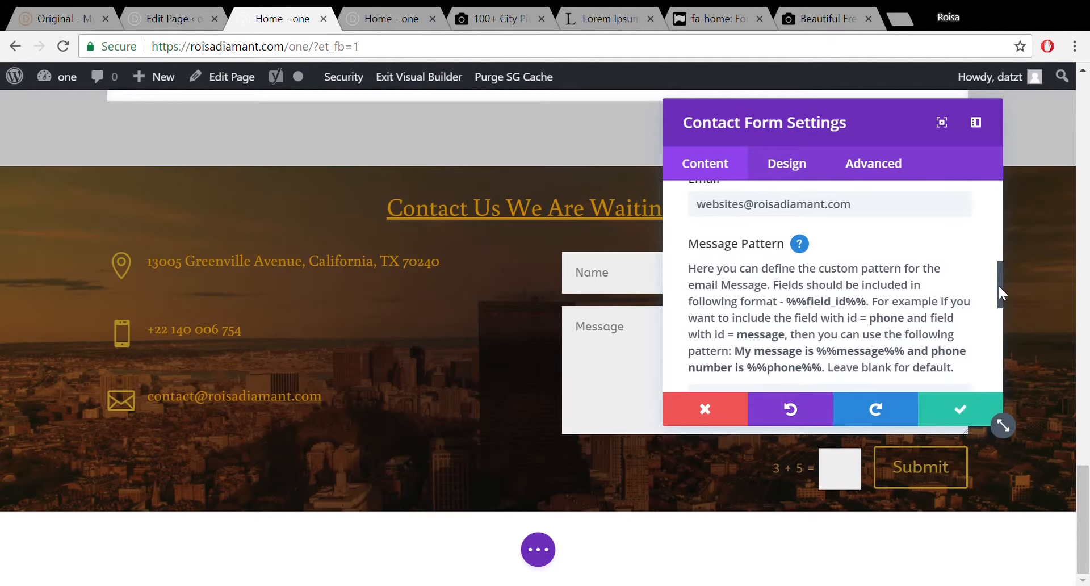
Write a message pattern greeting saying someone made contact through page 1, then 'Name: %%name%%'.
drag(999, 288, 1000, 305)
click(827, 349)
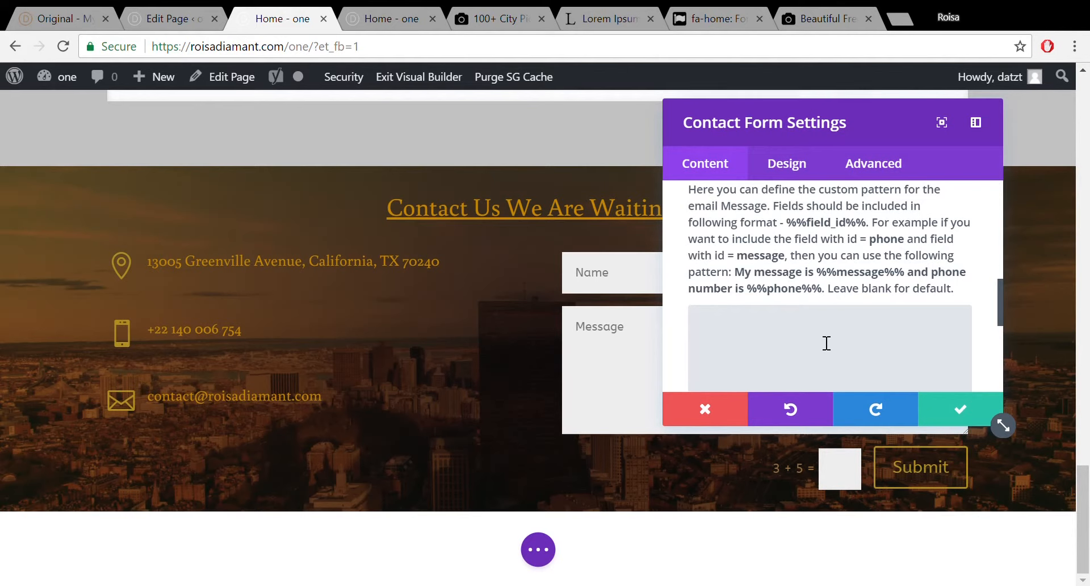
text(Hey Roisa some one has contacted )
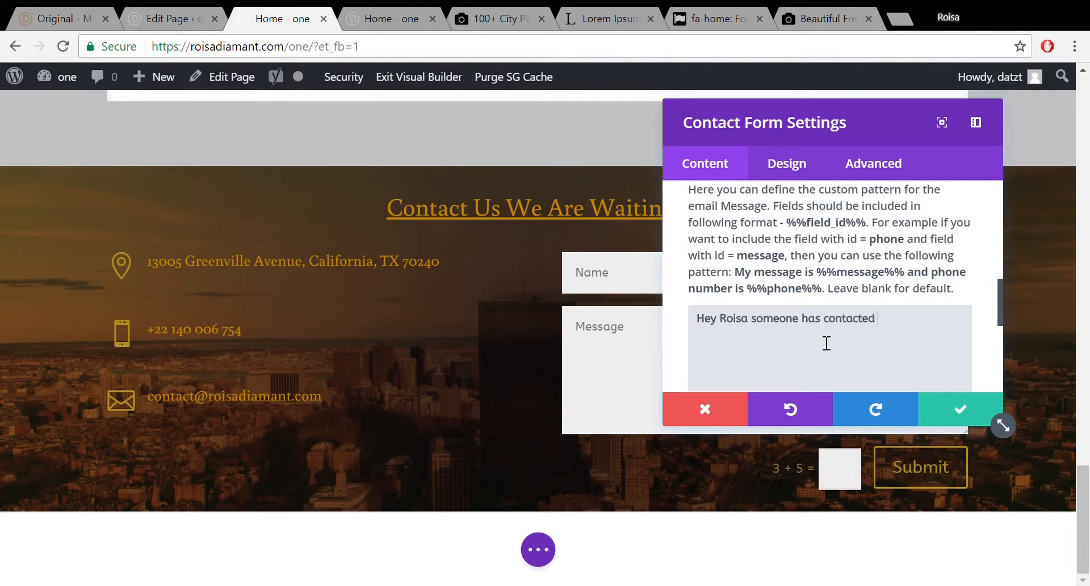
text(you th)
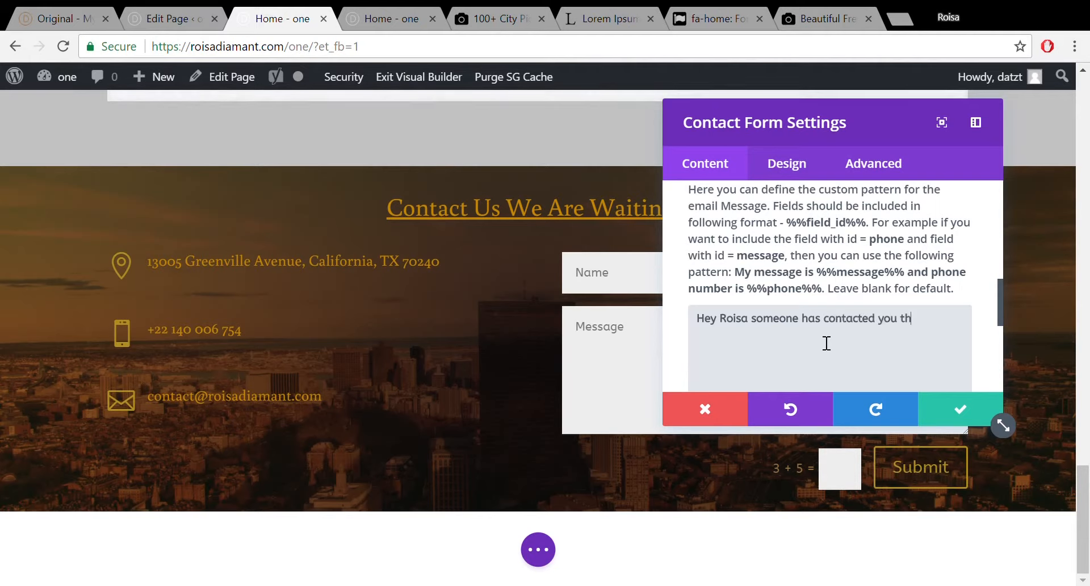
text(rough)
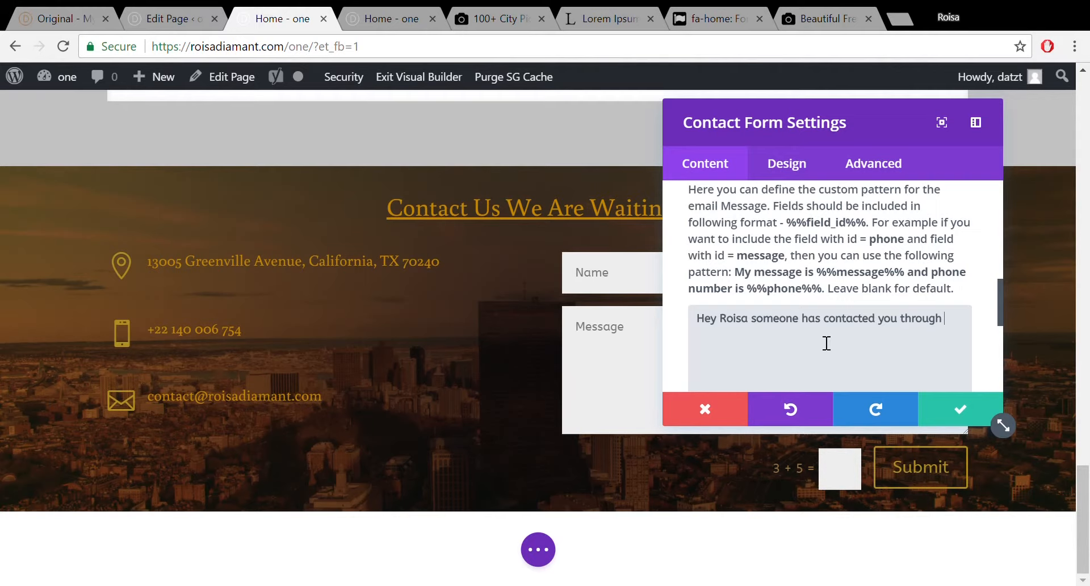
text(page 1)
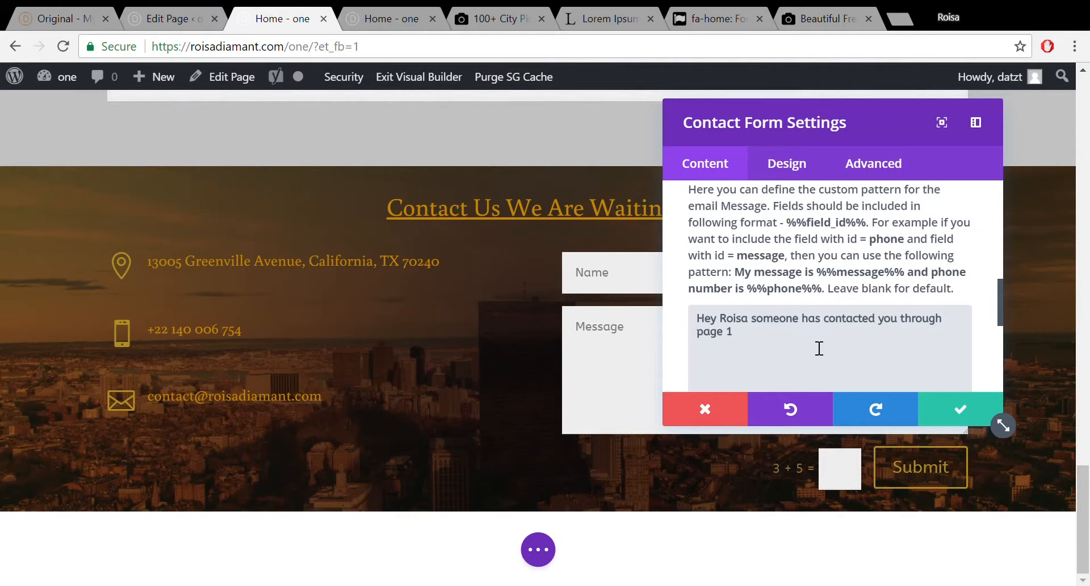
text(Name)
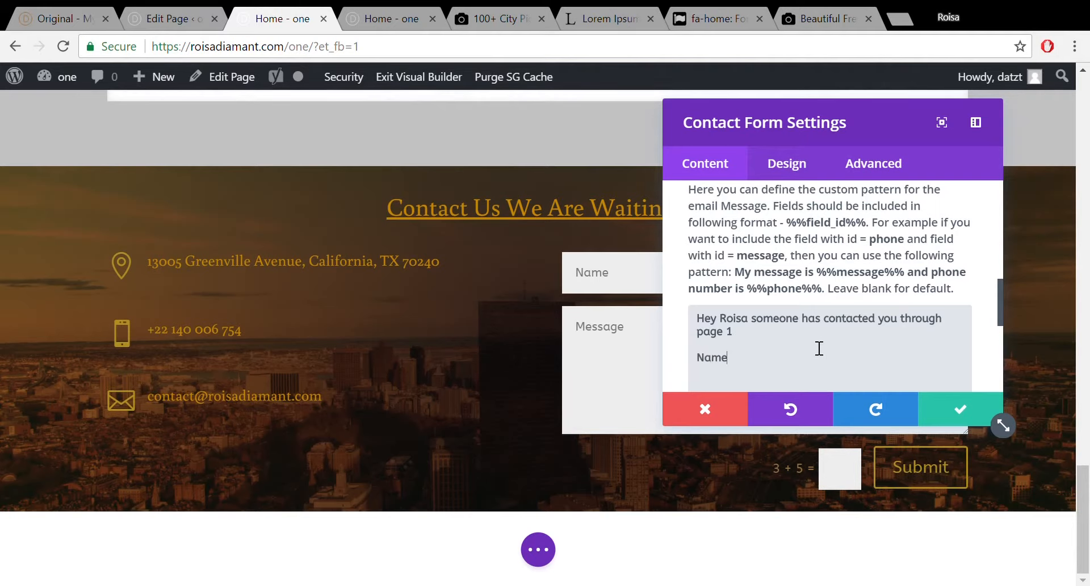
text(:)
text(%%name%%)
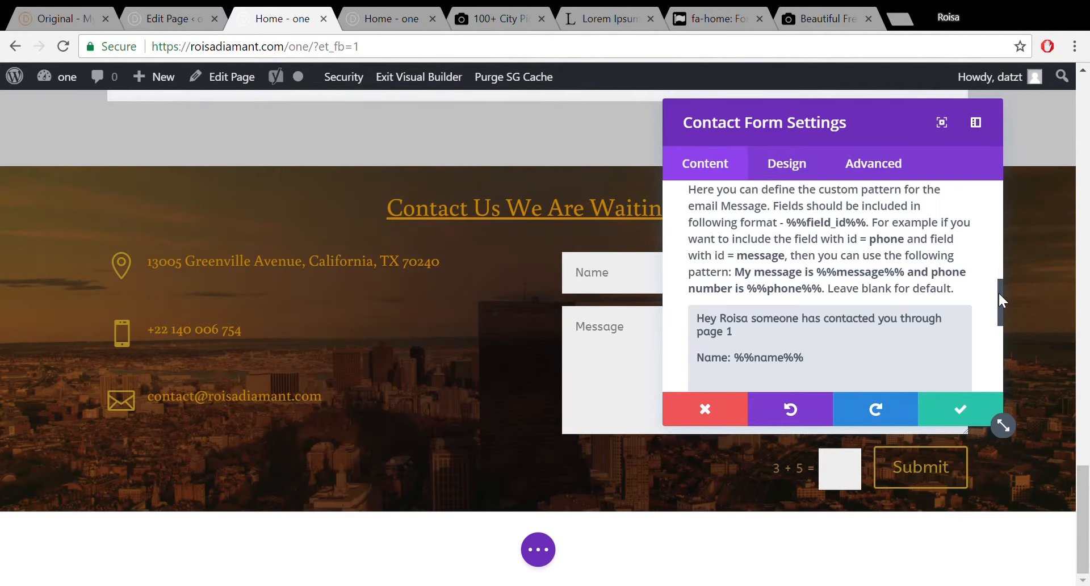
drag(997, 291, 996, 215)
Open the Message field's settings and briefly expand then collapse its text options.
click(705, 251)
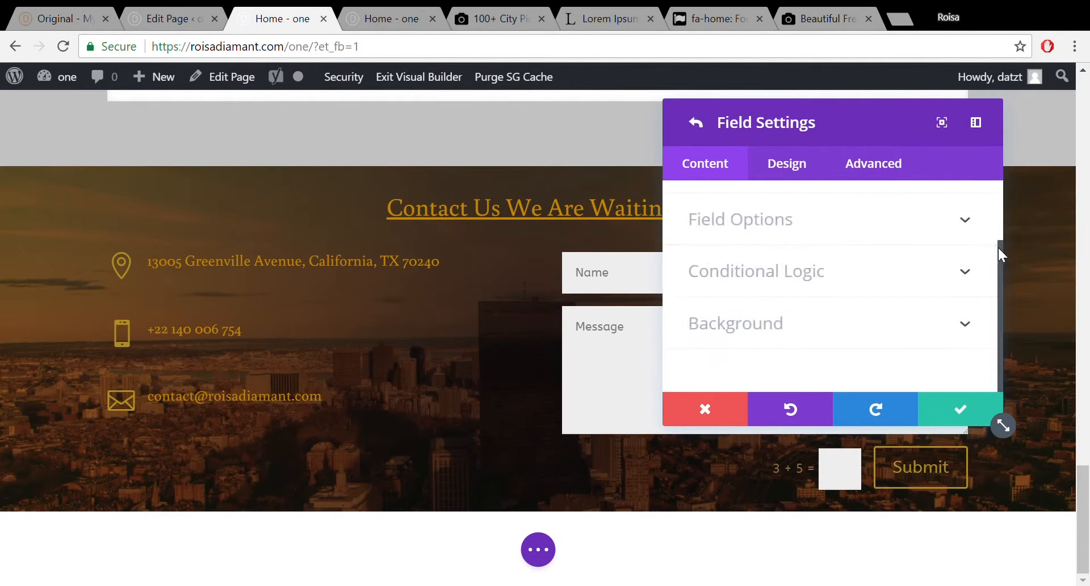
mouse_move(999, 247)
mouse_down()
mouse_move(996, 186)
mouse_move(1003, 248)
mouse_up()
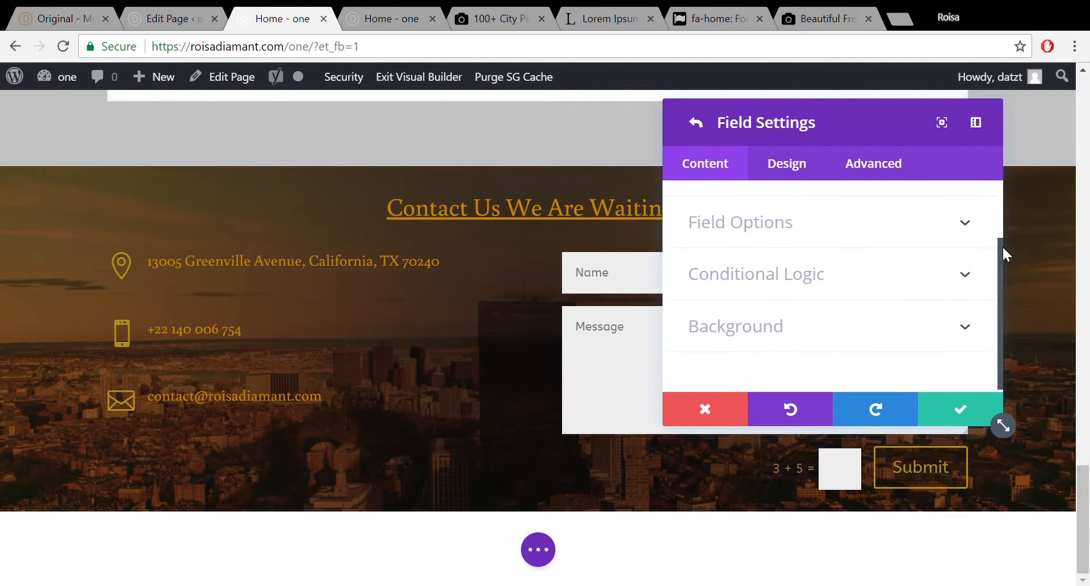
drag(1003, 328, 992, 185)
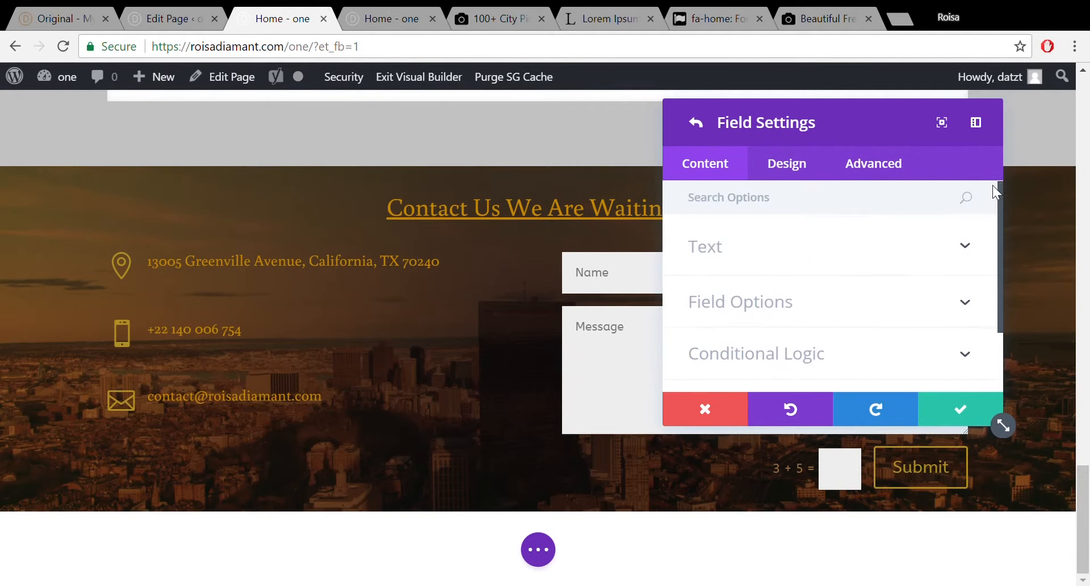
click(973, 262)
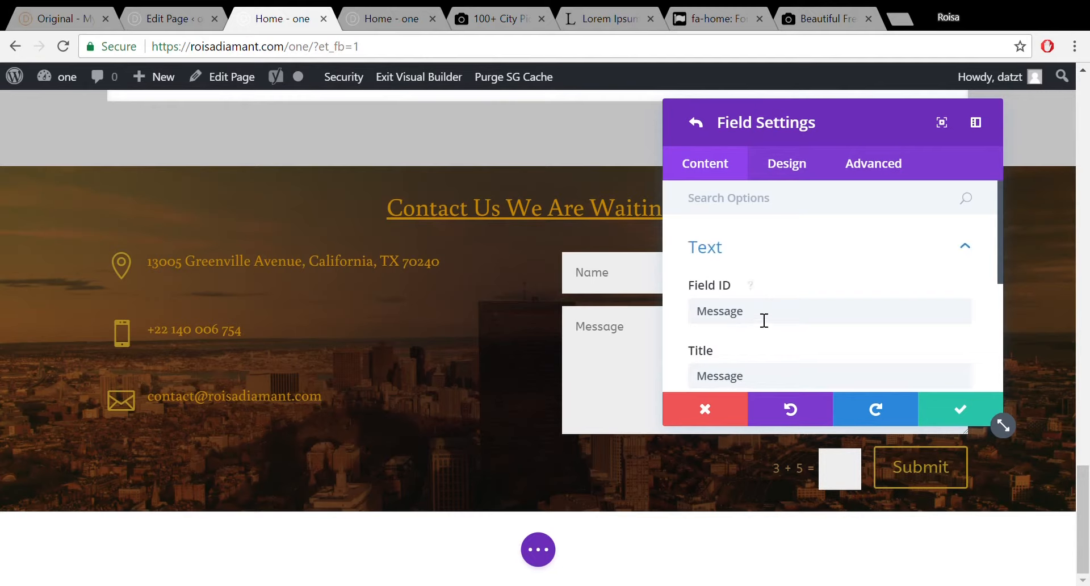
click(967, 245)
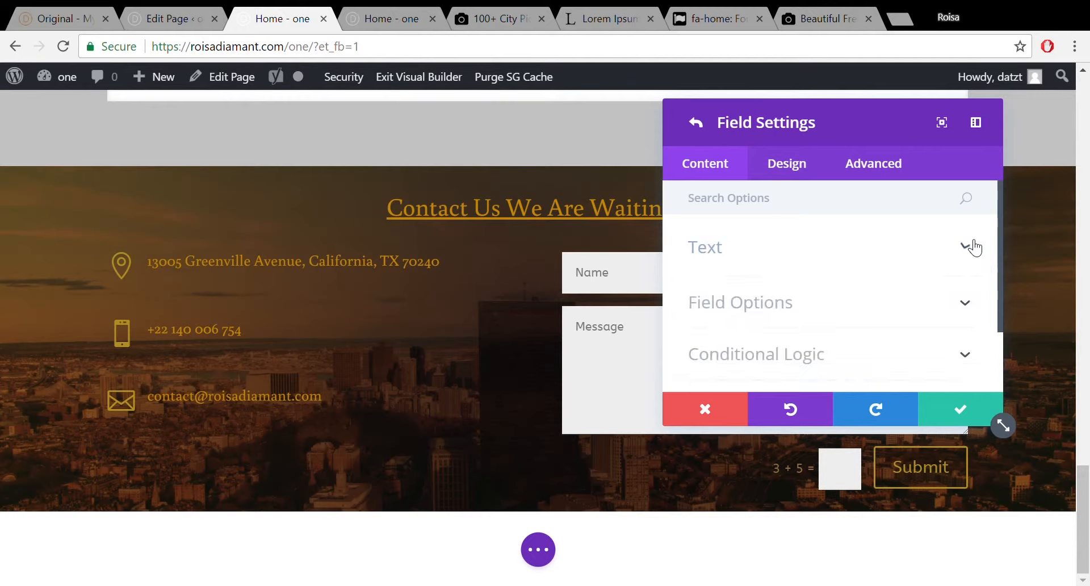
Return to the Contact Form settings and scroll to the Message Pattern box.
click(697, 122)
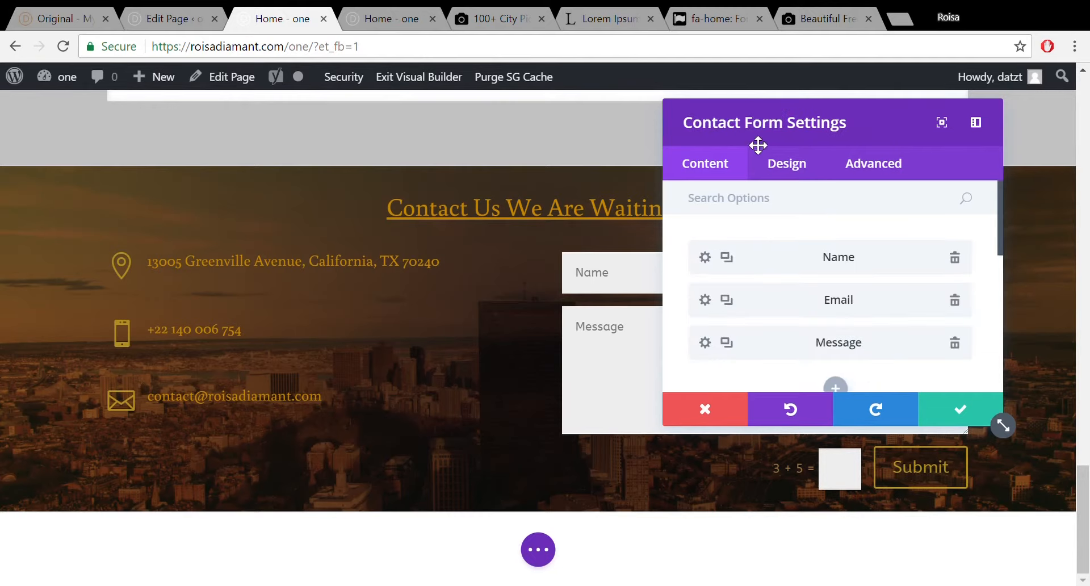
drag(998, 225, 1004, 316)
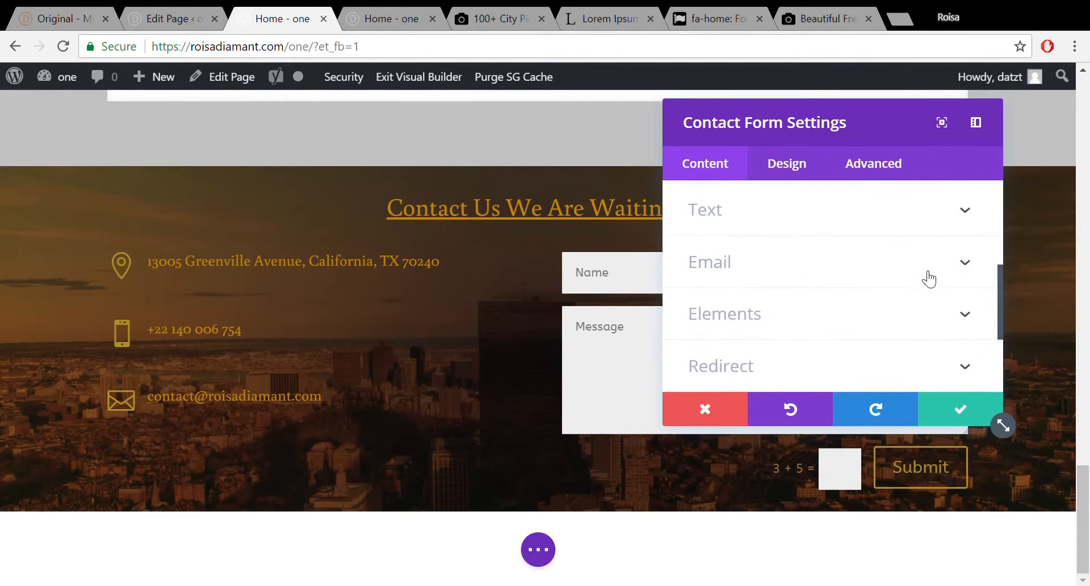
scroll(926, 276, up, 3)
drag(999, 226, 1000, 319)
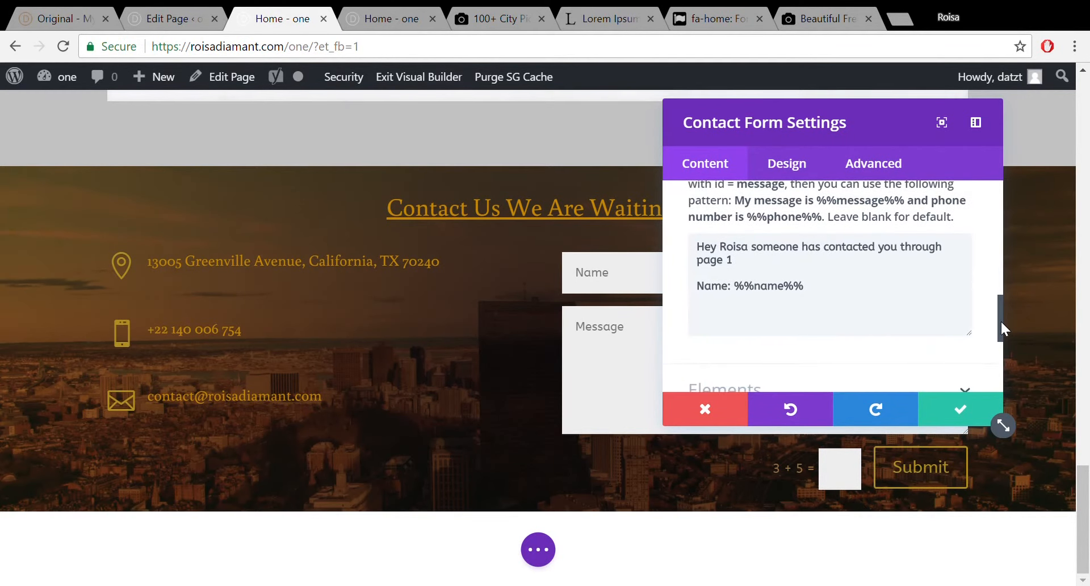
Add 'Email: %%email%%', 'Message: %%message%%' and a closing 'Enjoy I hope it brings you lots of business' line.
click(854, 300)
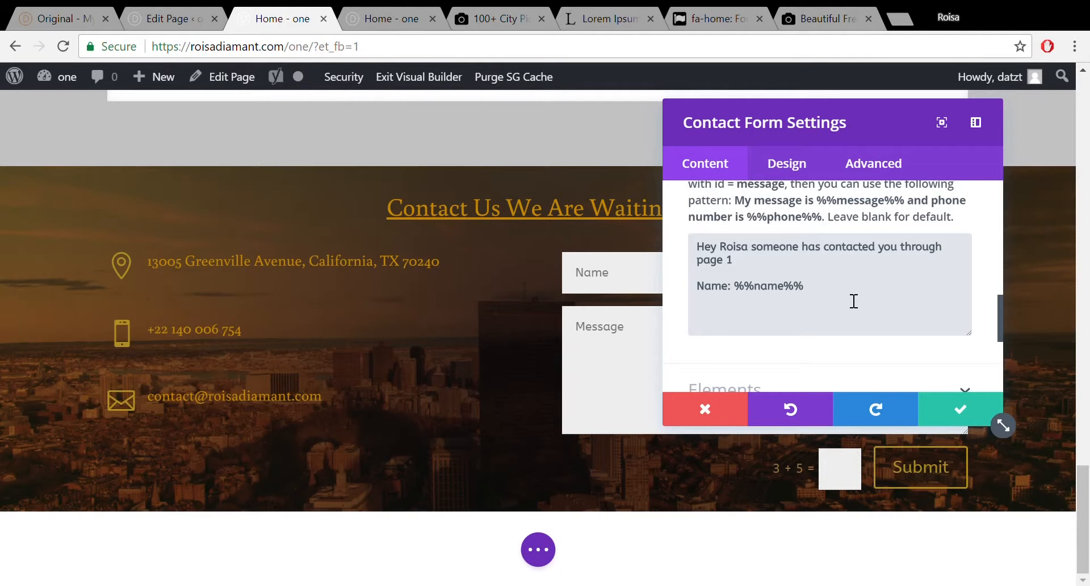
text(Email)
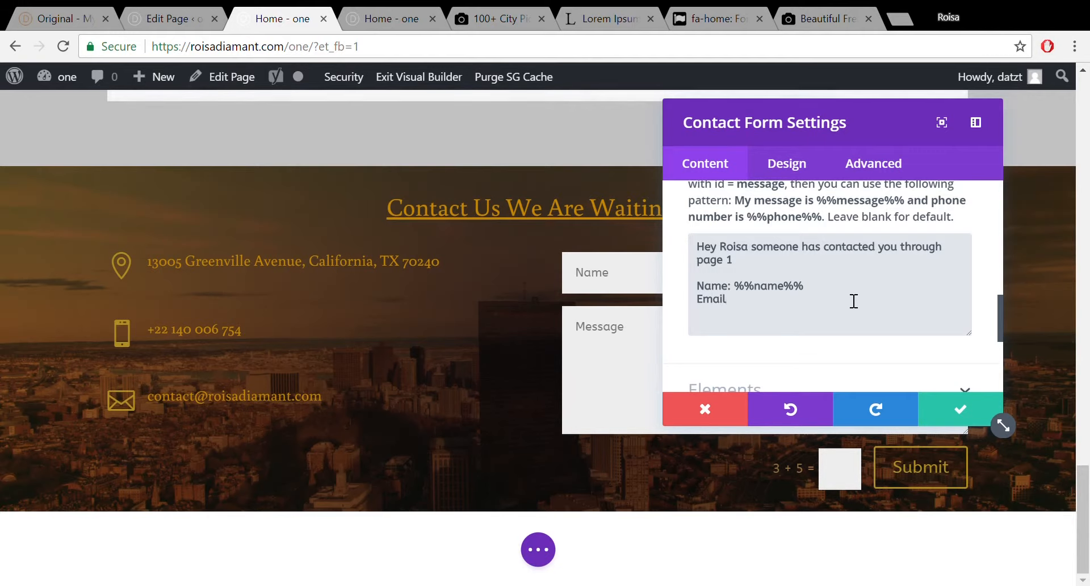
text(: %%)
text(email)
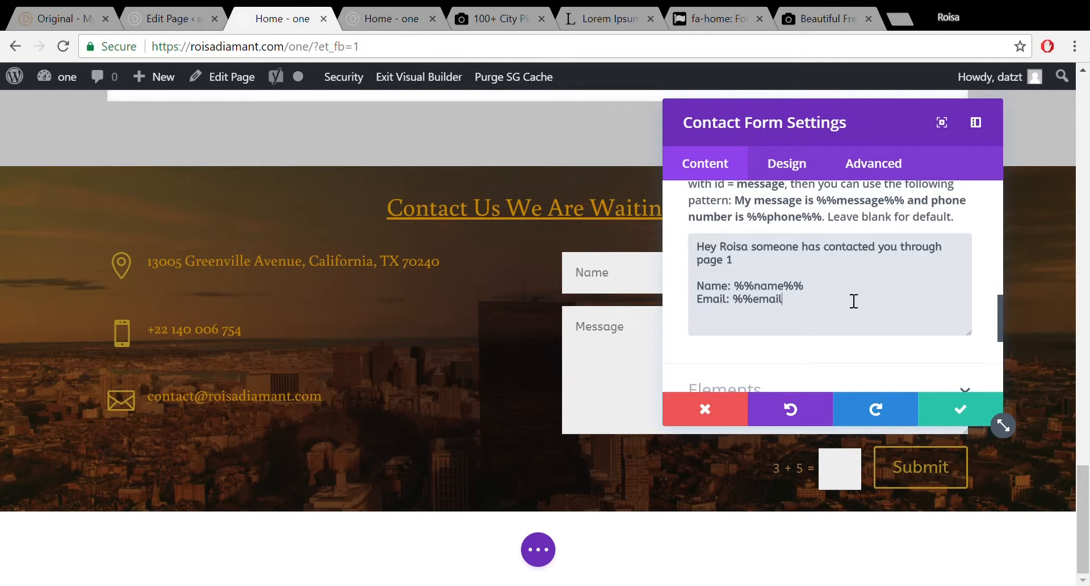
text(%%)
key(Return)
text(Message: %%messag)
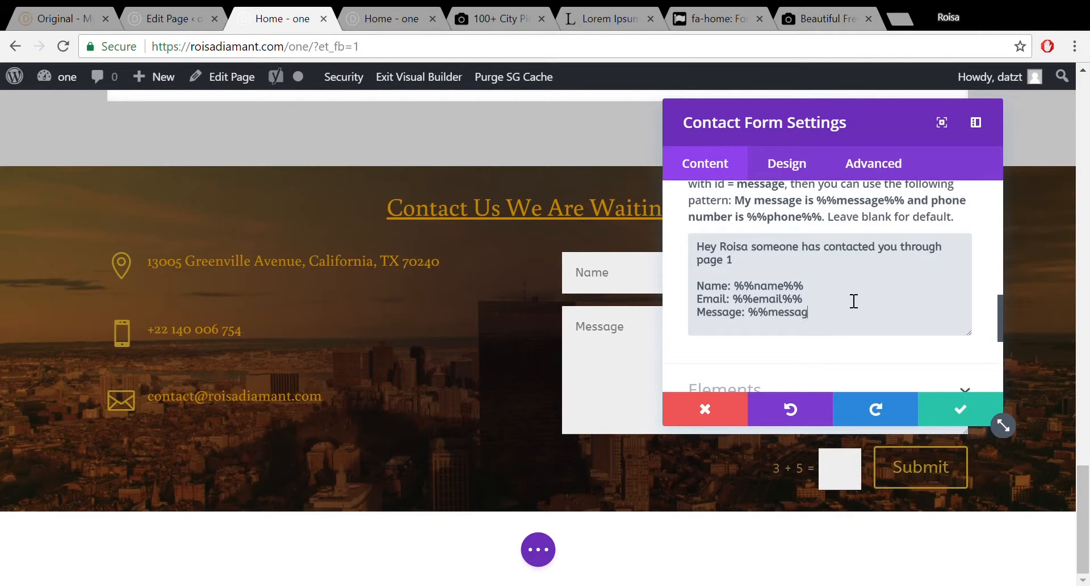
text(e%%)
key(Return)
key(Return)
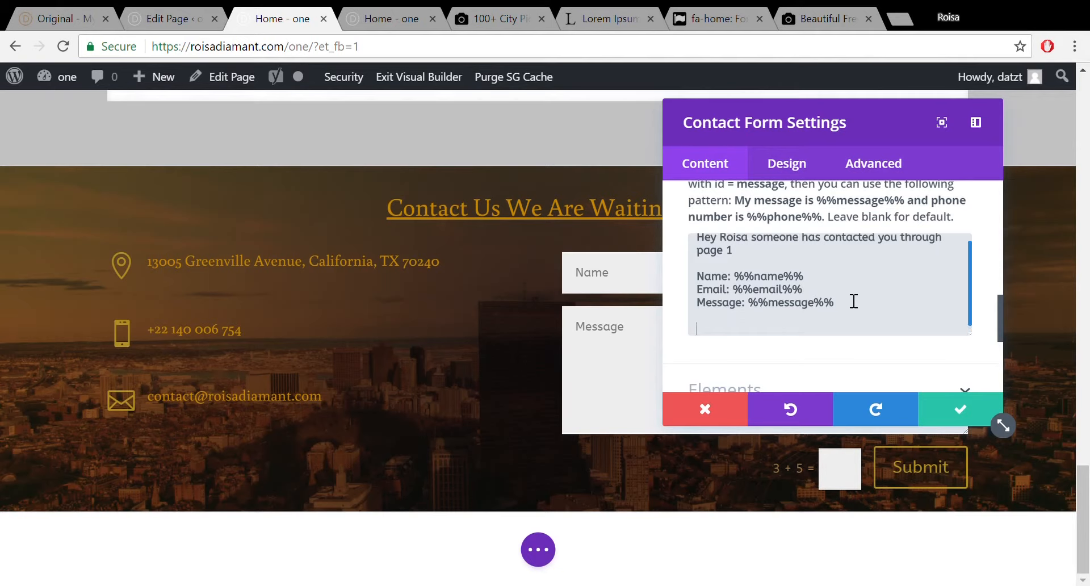
text(Enjoy I hope it bringds)
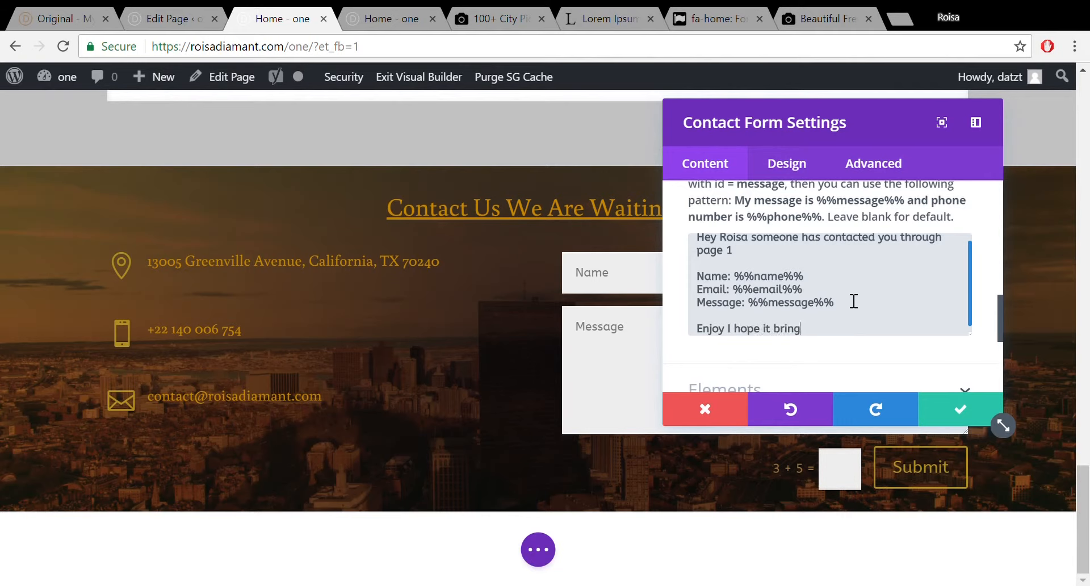
key(BackSpace)
key(BackSpace)
text(s you lots of businss)
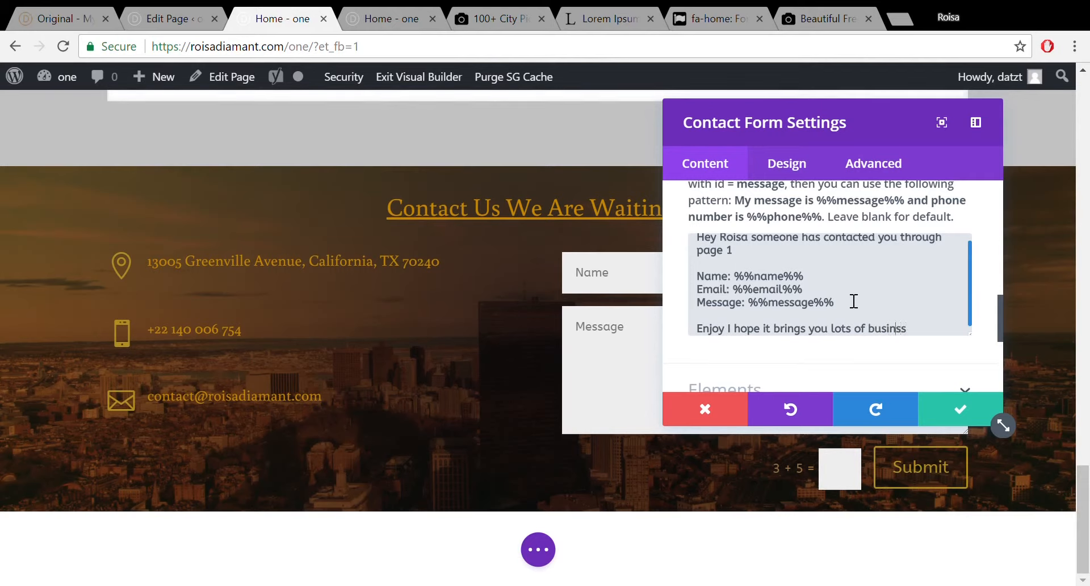
text(e)
scroll(971, 302, down, 1)
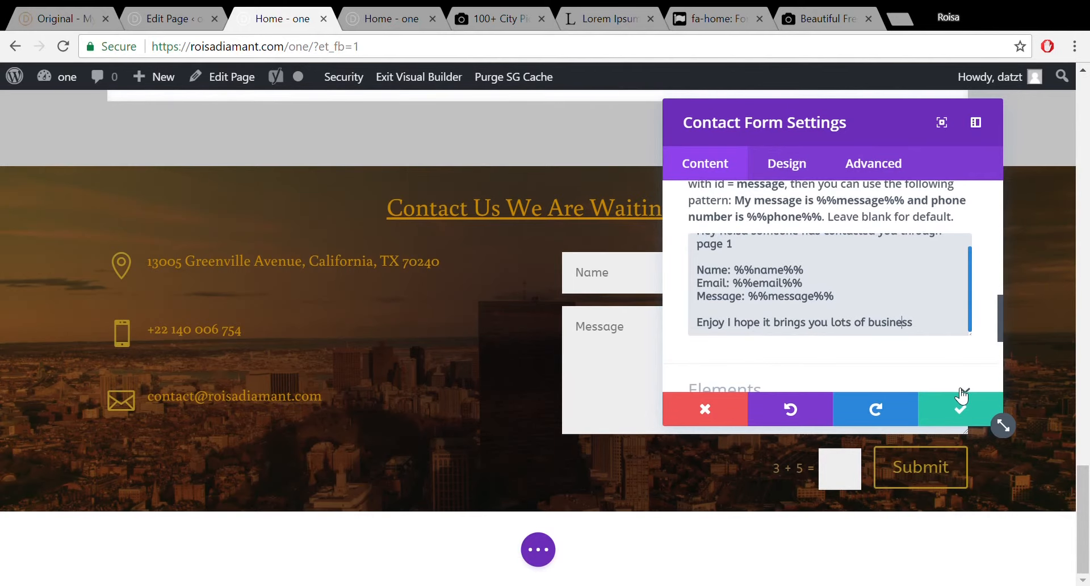
Save the contact form settings, then cut and paste the form module.
click(959, 417)
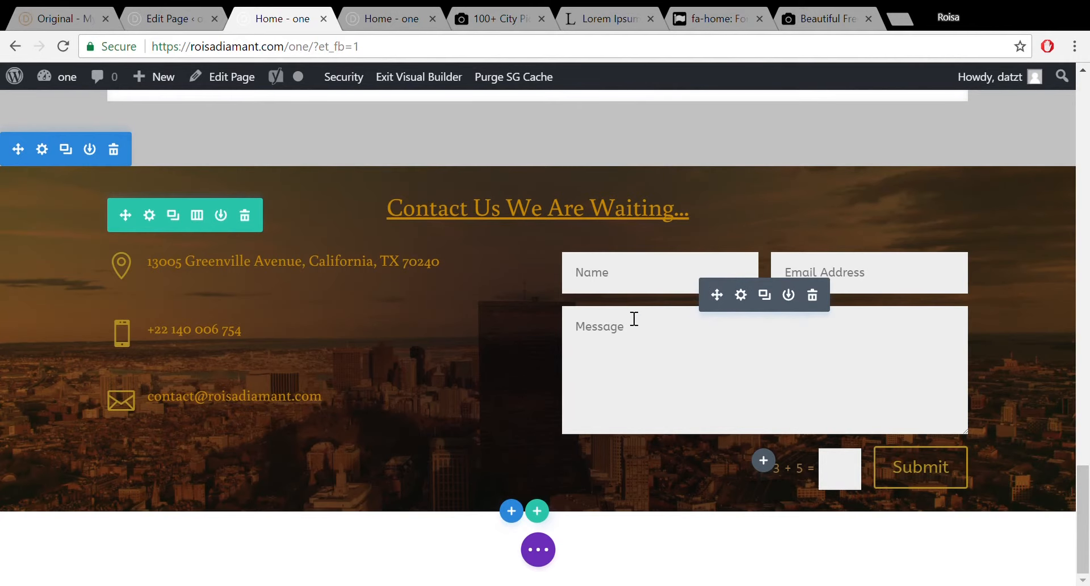
key(ctrl+x)
key(ctrl+v)
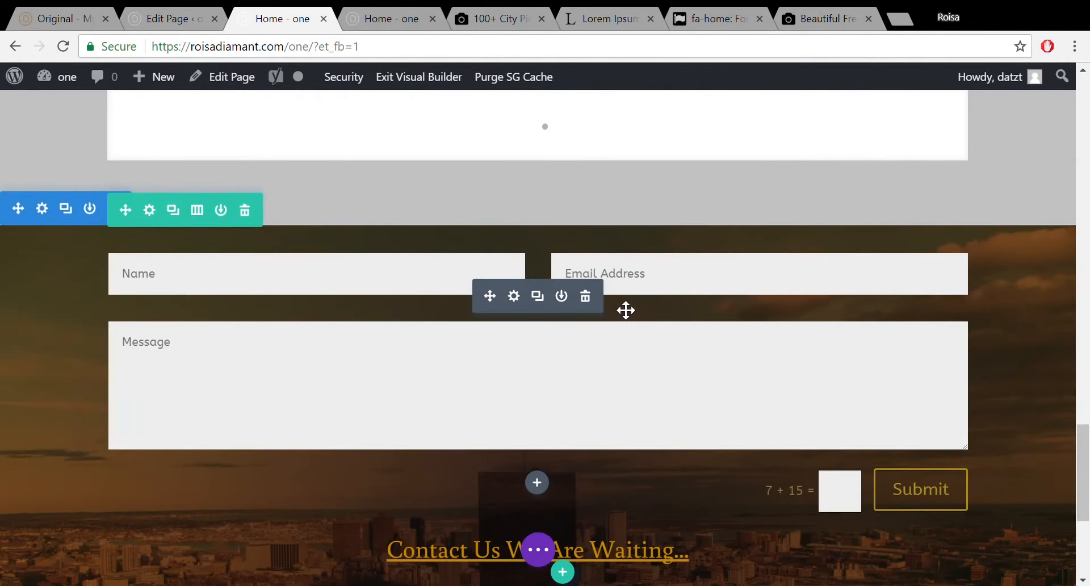
Revert to the last 'Edited Contact Form' history state so the form sits beside the contact details.
click(539, 551)
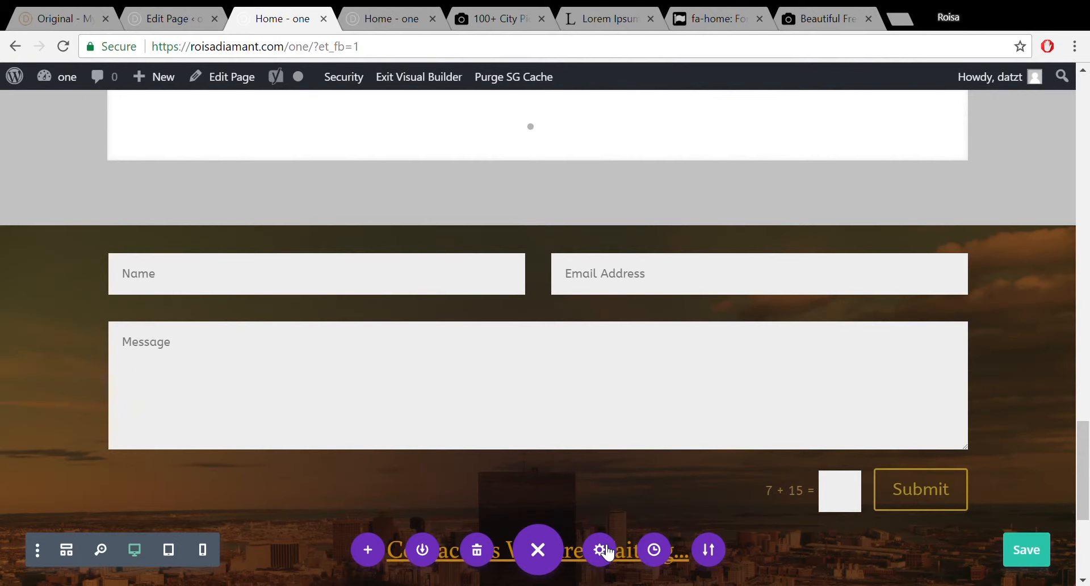
click(654, 549)
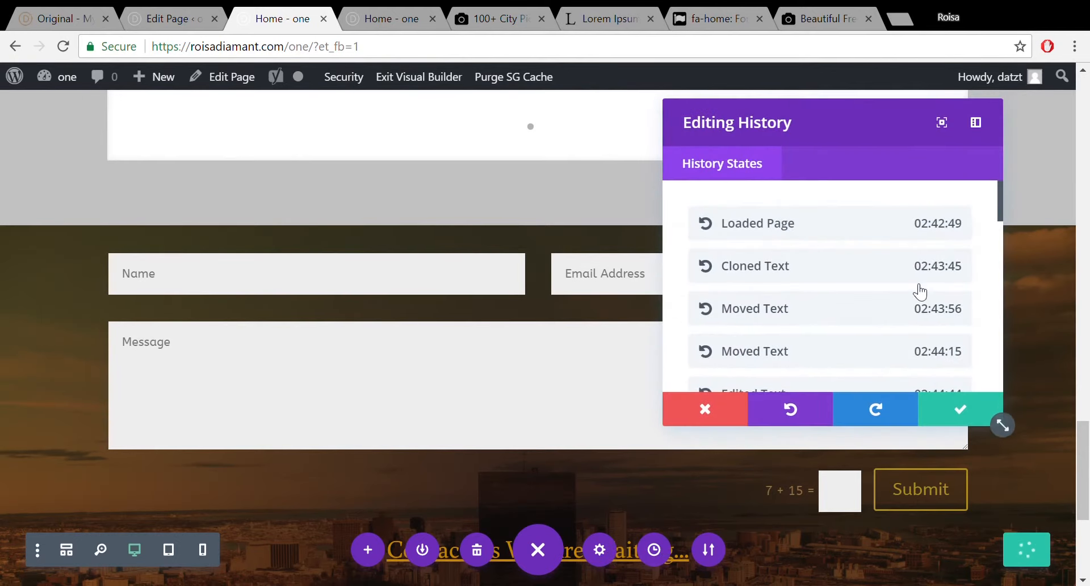
drag(1000, 201, 995, 386)
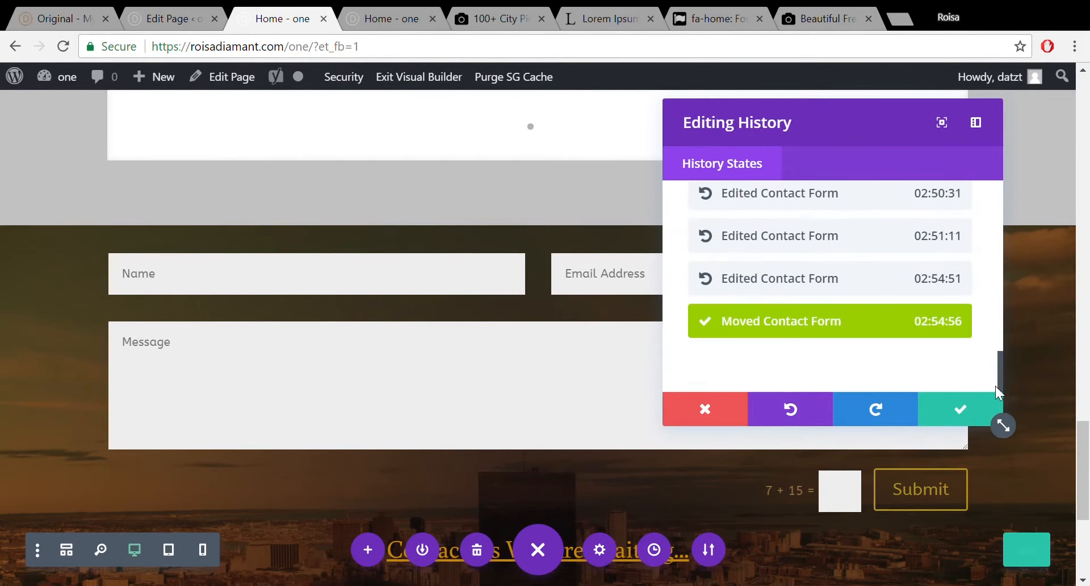
click(907, 280)
click(982, 419)
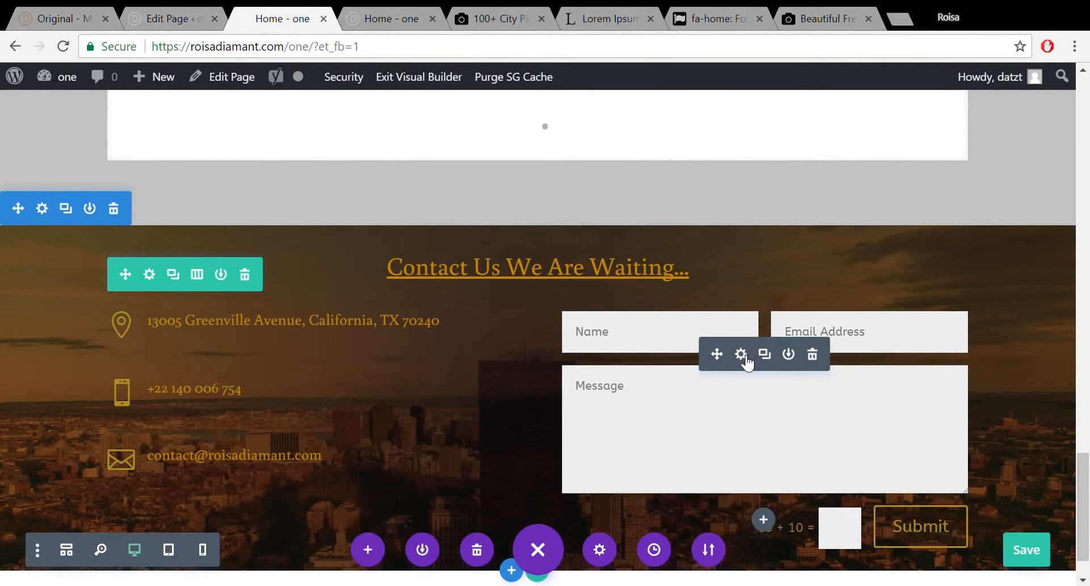
click(741, 354)
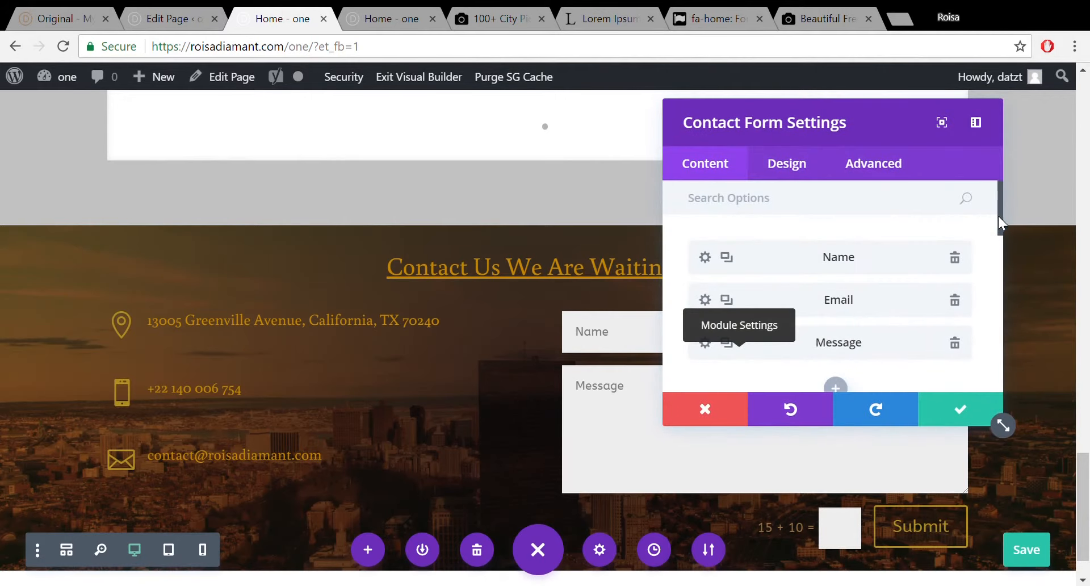
drag(997, 215, 997, 338)
click(956, 241)
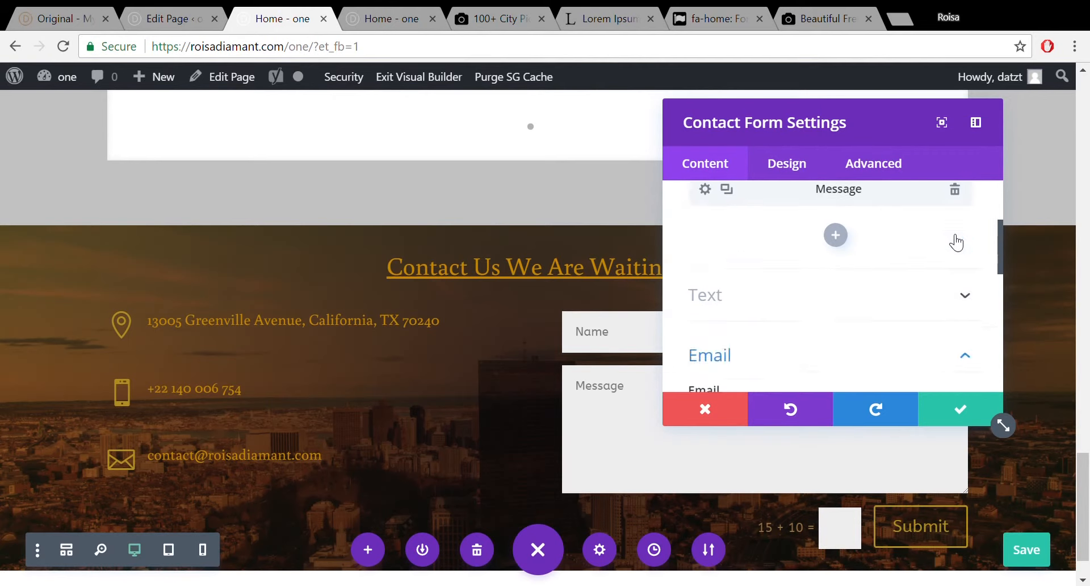
drag(998, 234, 1010, 337)
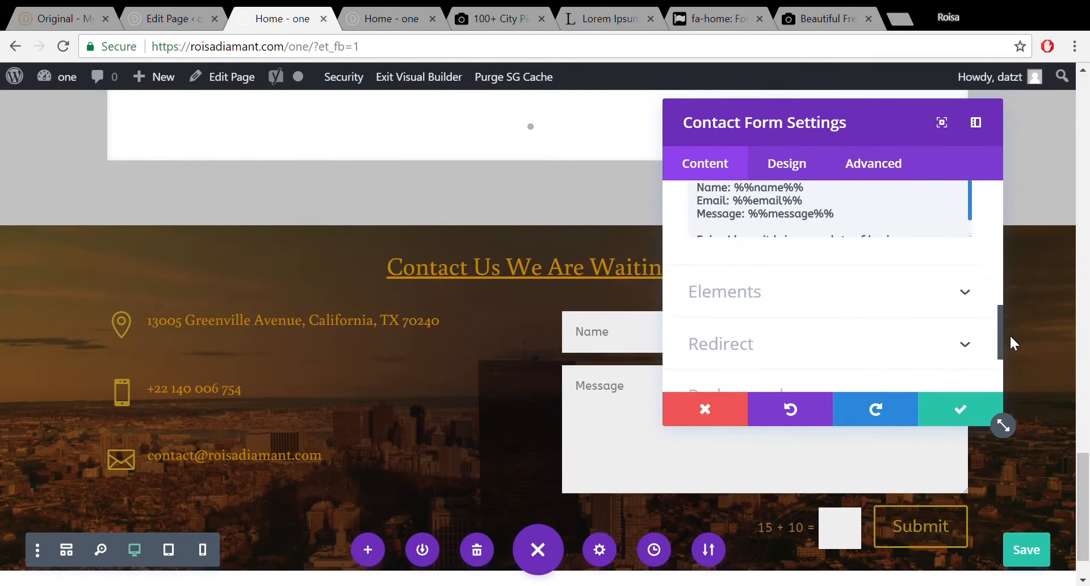
click(963, 408)
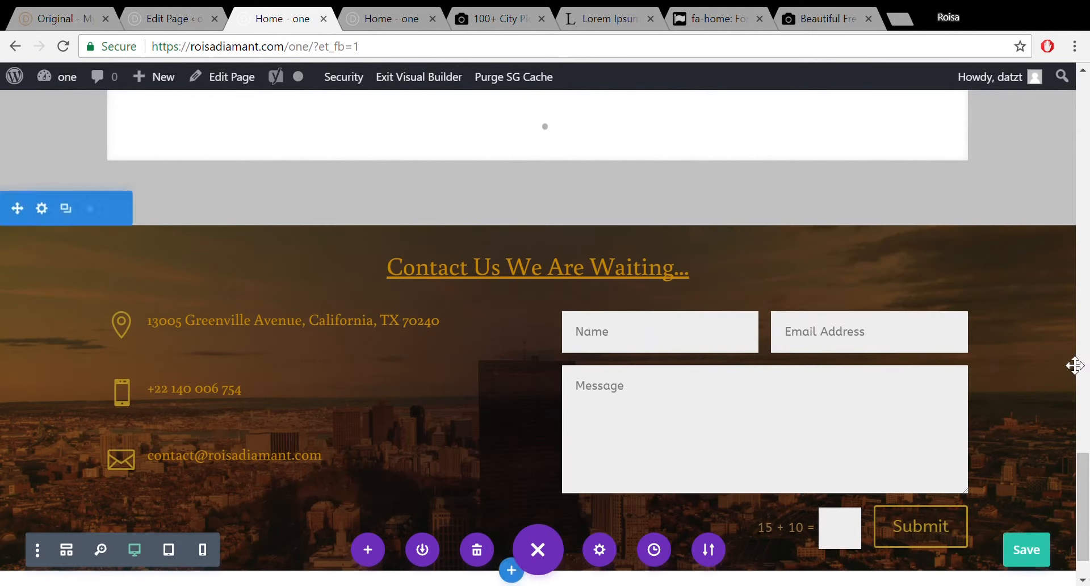
drag(1077, 466, 1078, 467)
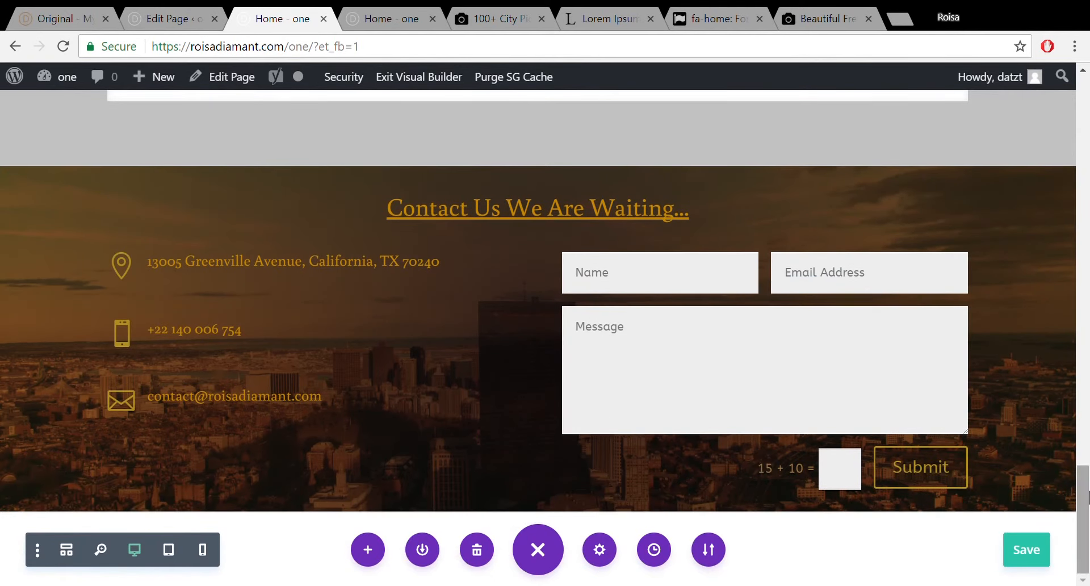
Show the live home page in the other 'Home - one' browser tab.
drag(1083, 504, 1087, 531)
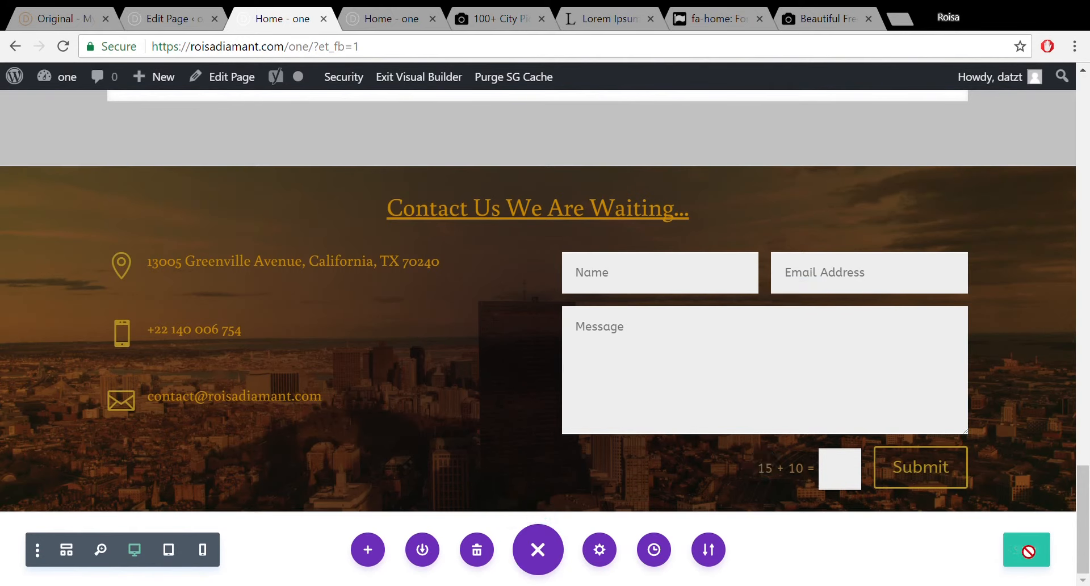
click(360, 9)
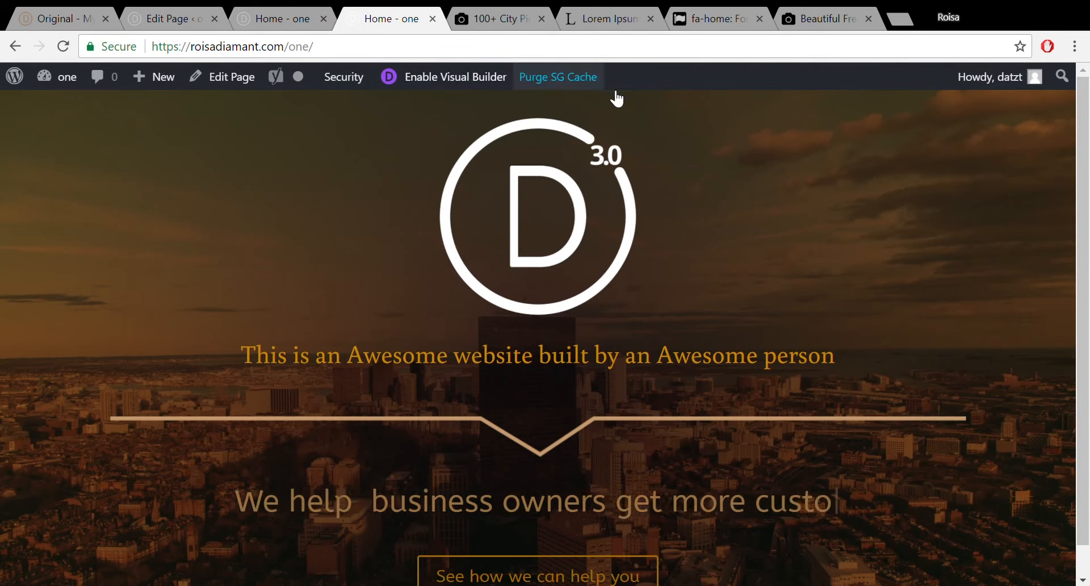